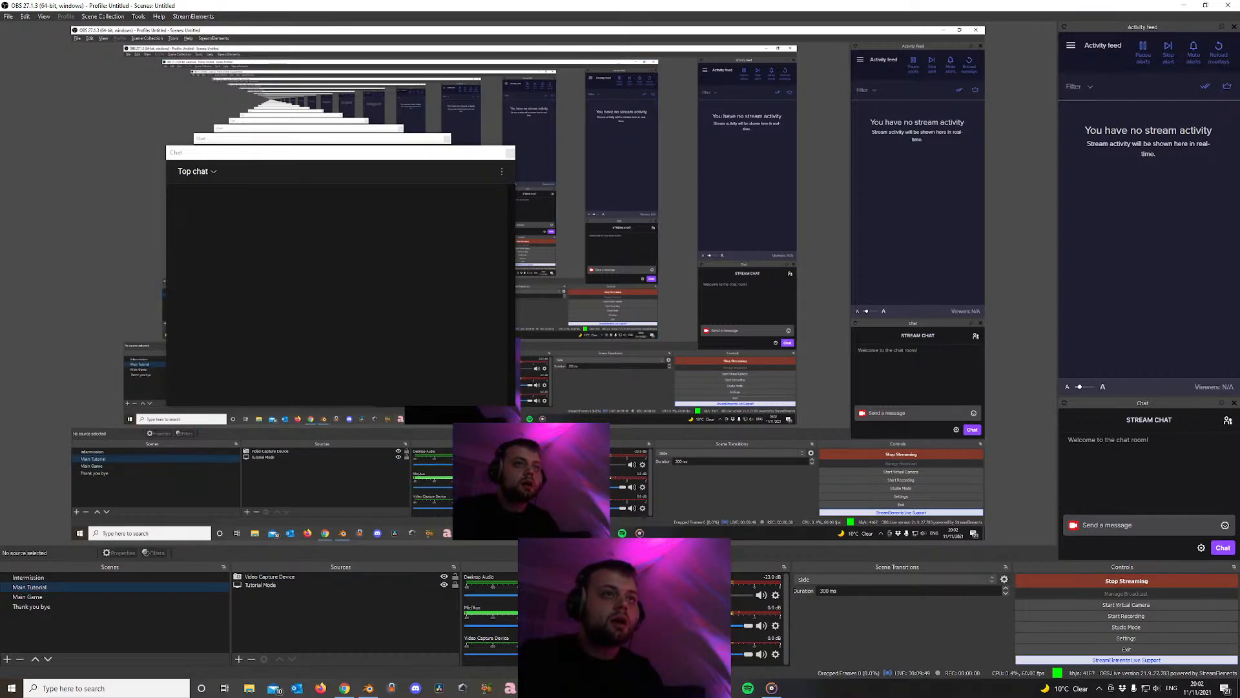
# Switch to Groove Music, look through the Neb Motion track list, and minimize the player
pyautogui.click(764, 686)
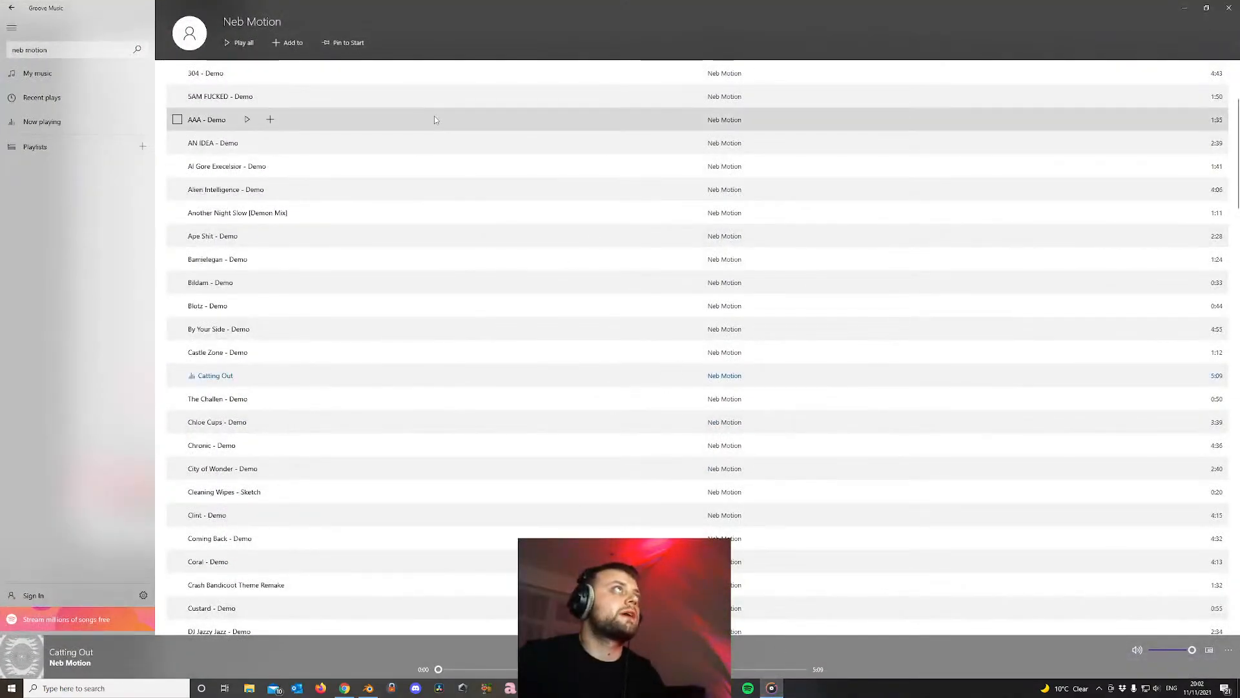
pyautogui.scroll(10, 354, 262)
pyautogui.scroll(-10, 358, 270)
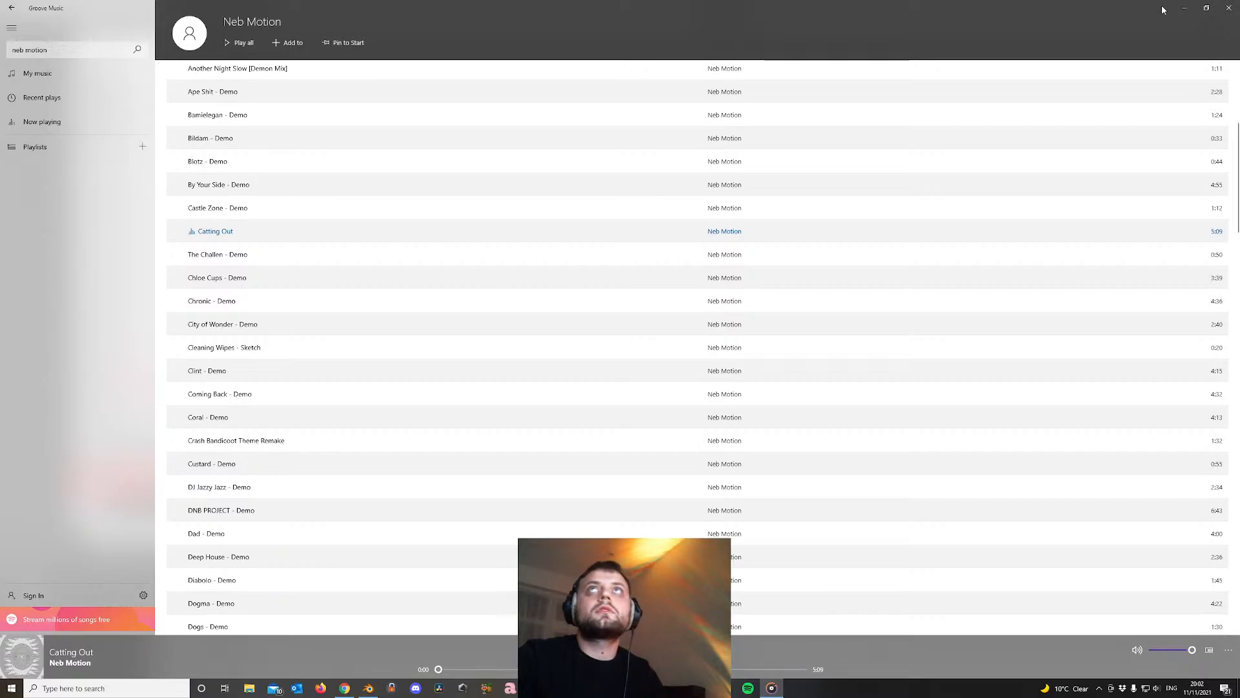
pyautogui.click(1184, 8)
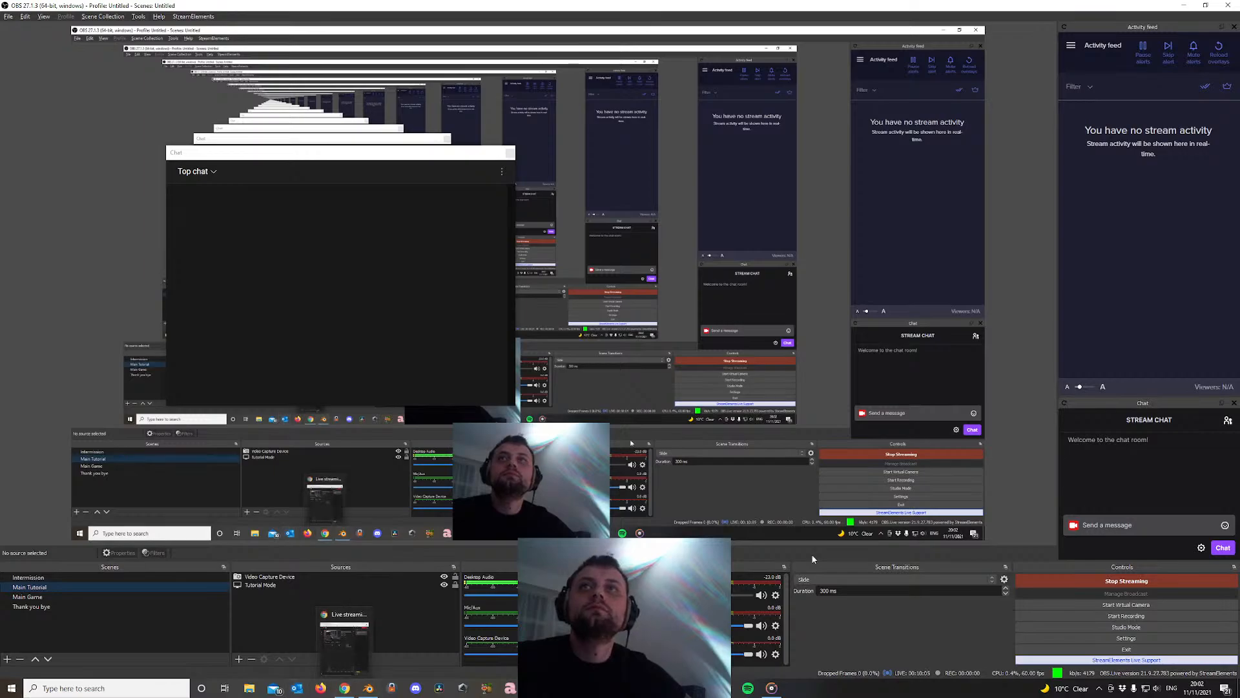
# In OBS, dock the Top chat window in the side column and float an enlarged Stream Chat window over the preview
pyautogui.moveTo(1154, 404); pyautogui.dragTo(578, 116)
pyautogui.moveTo(413, 135); pyautogui.dragTo(1140, 57)
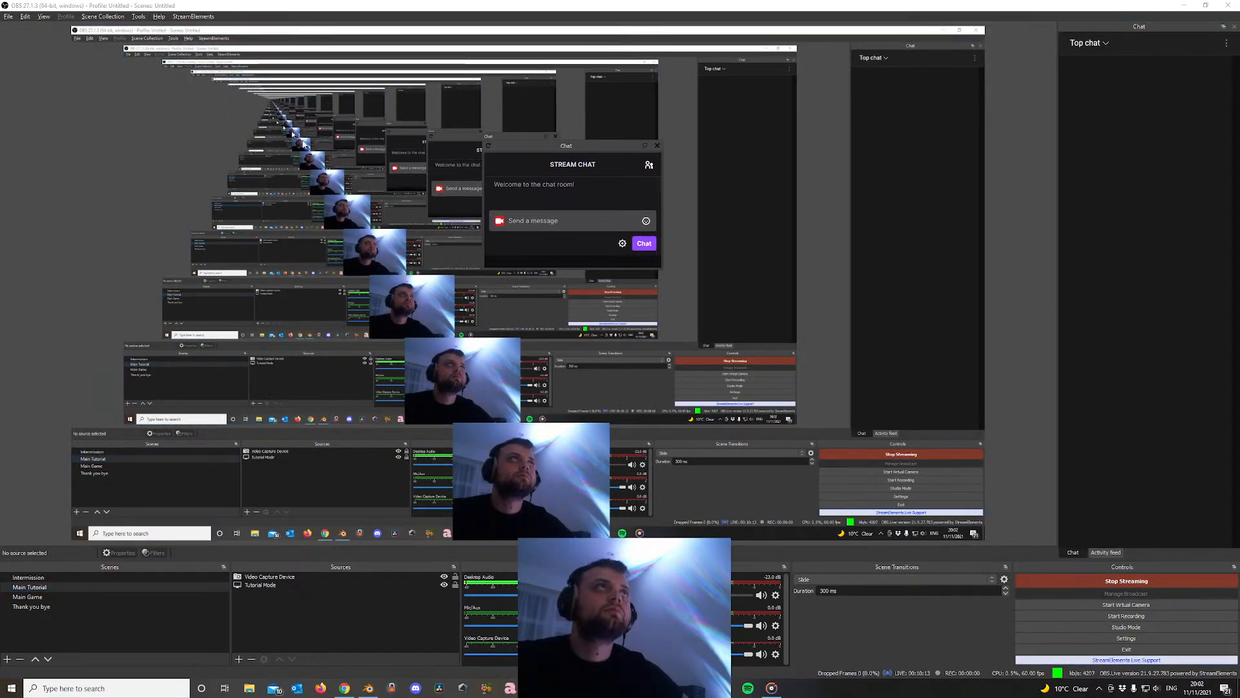
pyautogui.moveTo(570, 118); pyautogui.dragTo(373, 237)
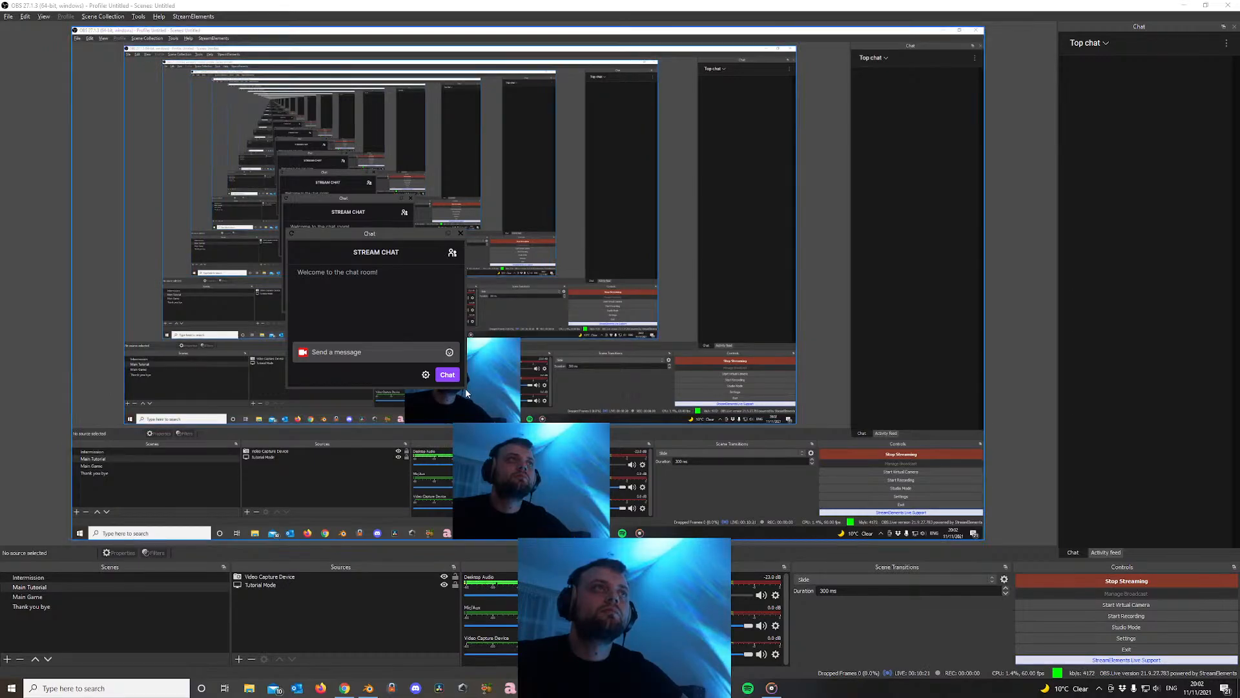
pyautogui.moveTo(464, 389); pyautogui.dragTo(821, 598)
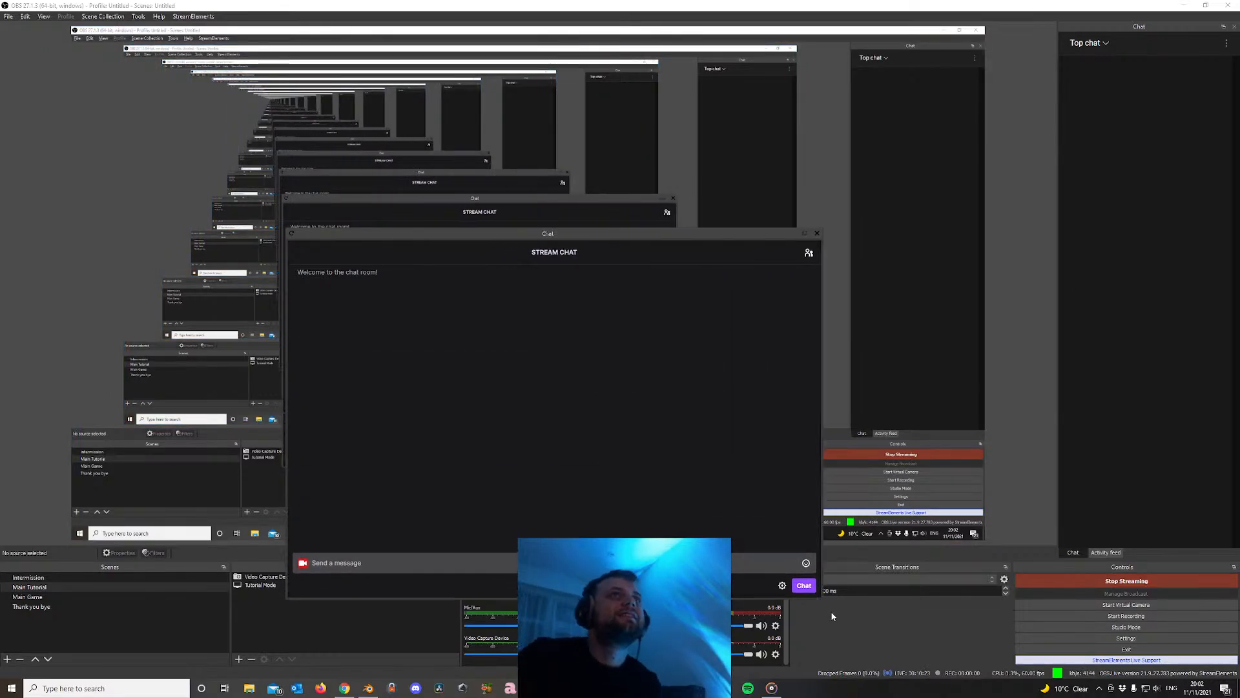
pyautogui.moveTo(575, 228); pyautogui.dragTo(413, 284)
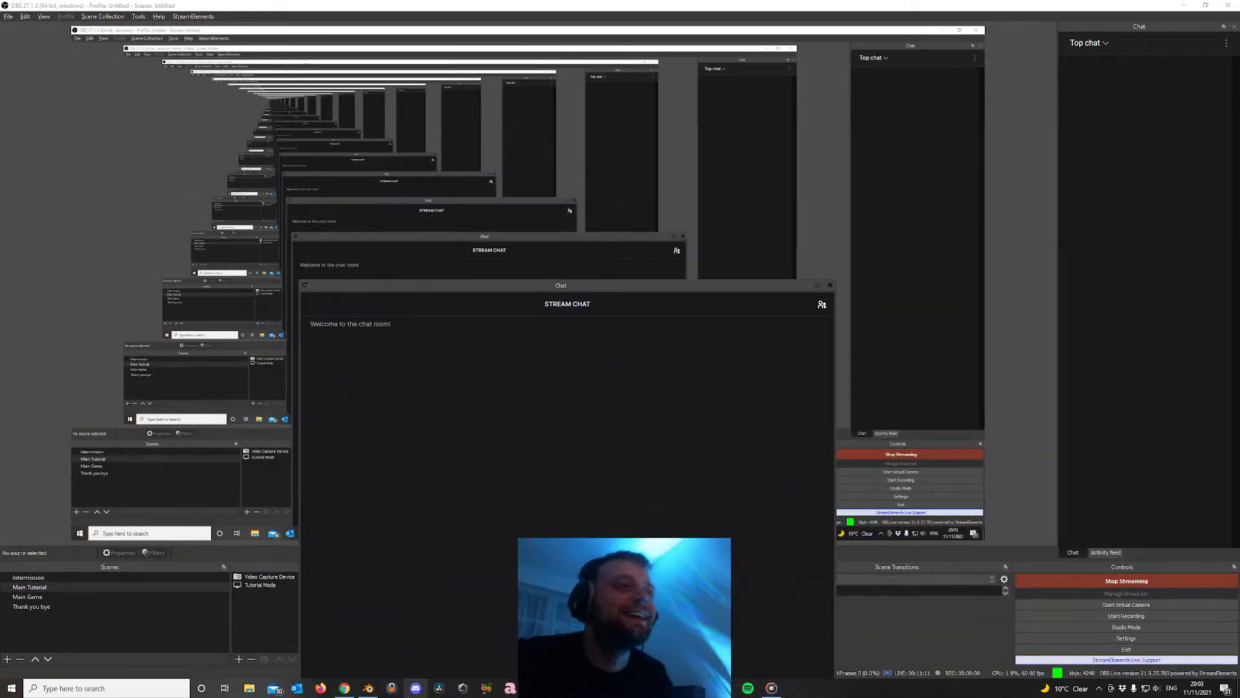
# Switch to Blender and dismiss the splash screen to start from the default scene
pyautogui.click(368, 688)
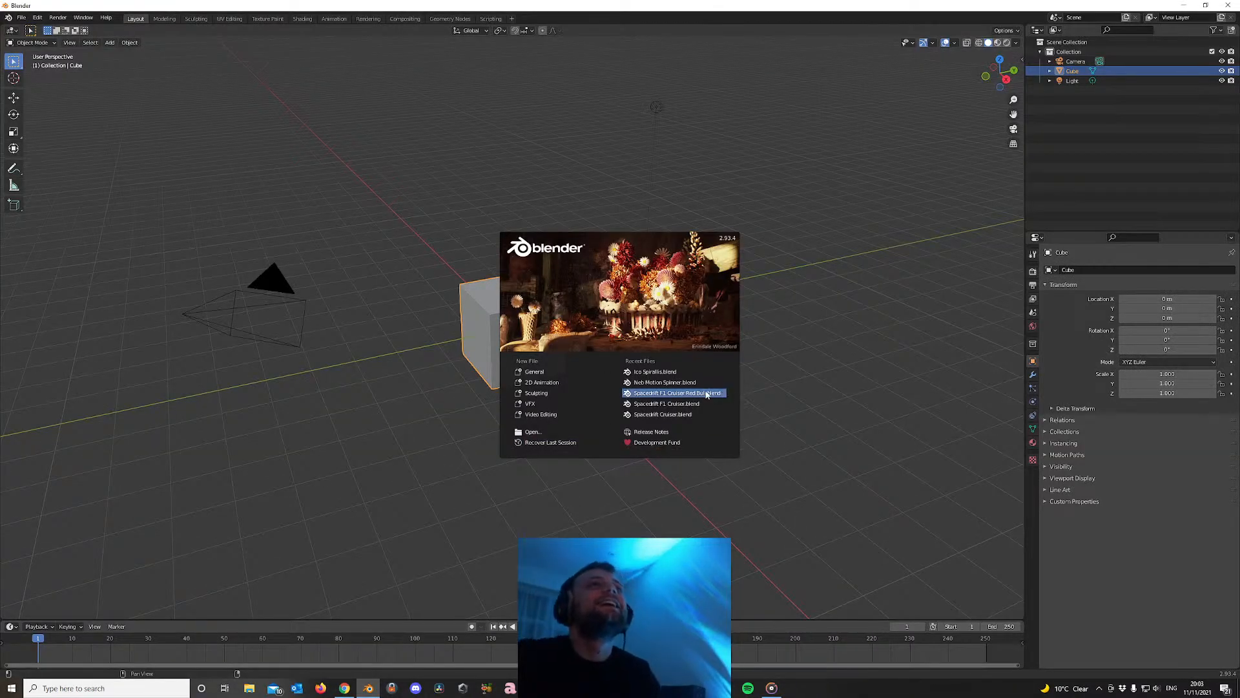
pyautogui.click(447, 178)
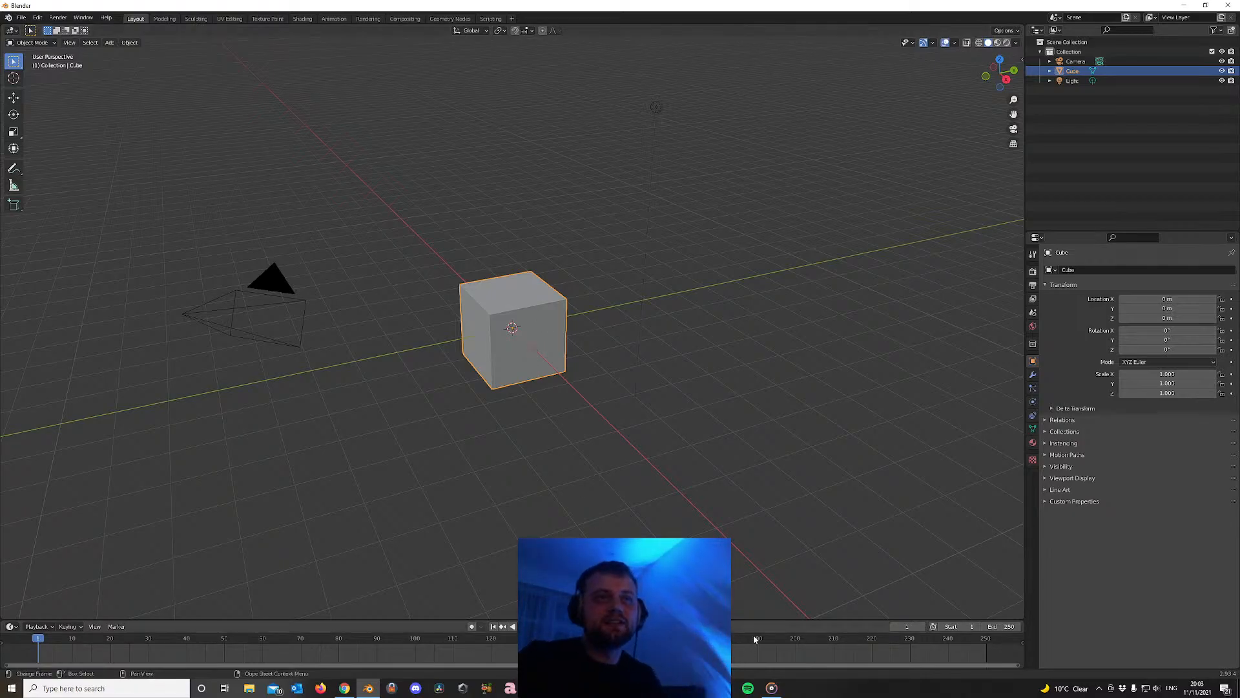
# Open the Windows Sound settings, set the master volume to 3, and minimize the settings window
pyautogui.press('super')
pyautogui.write('de')
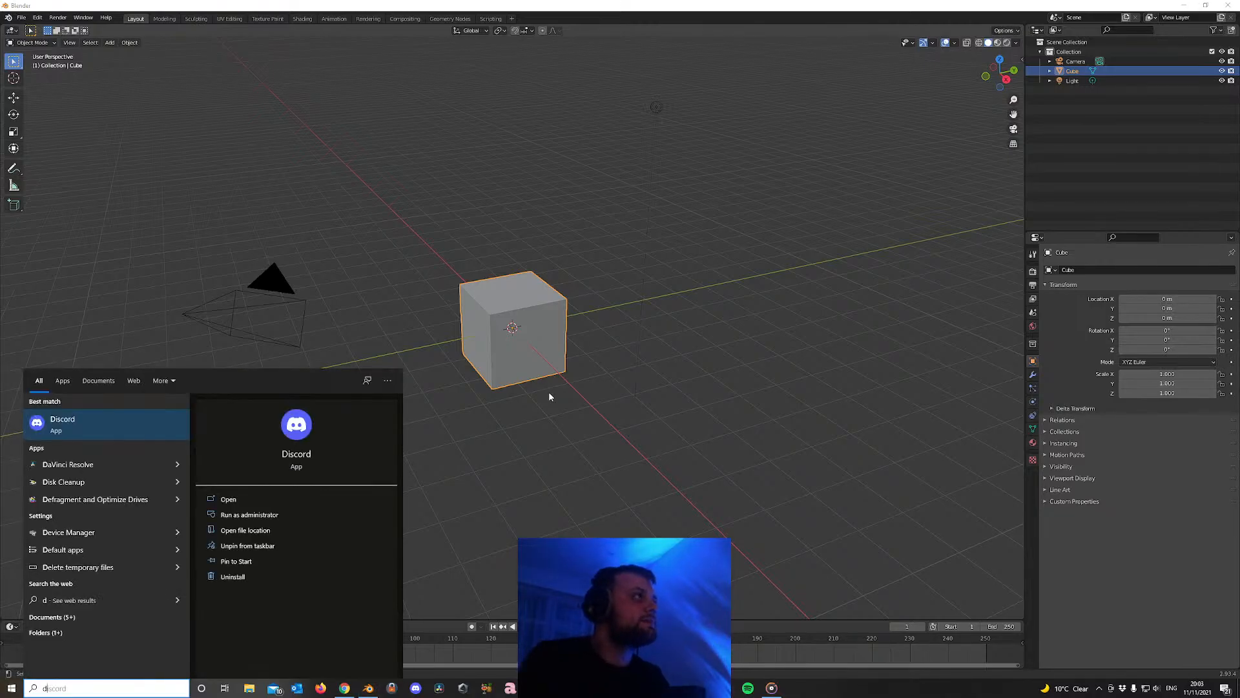
pyautogui.press('BackSpace')
pyautogui.press('BackSpace')
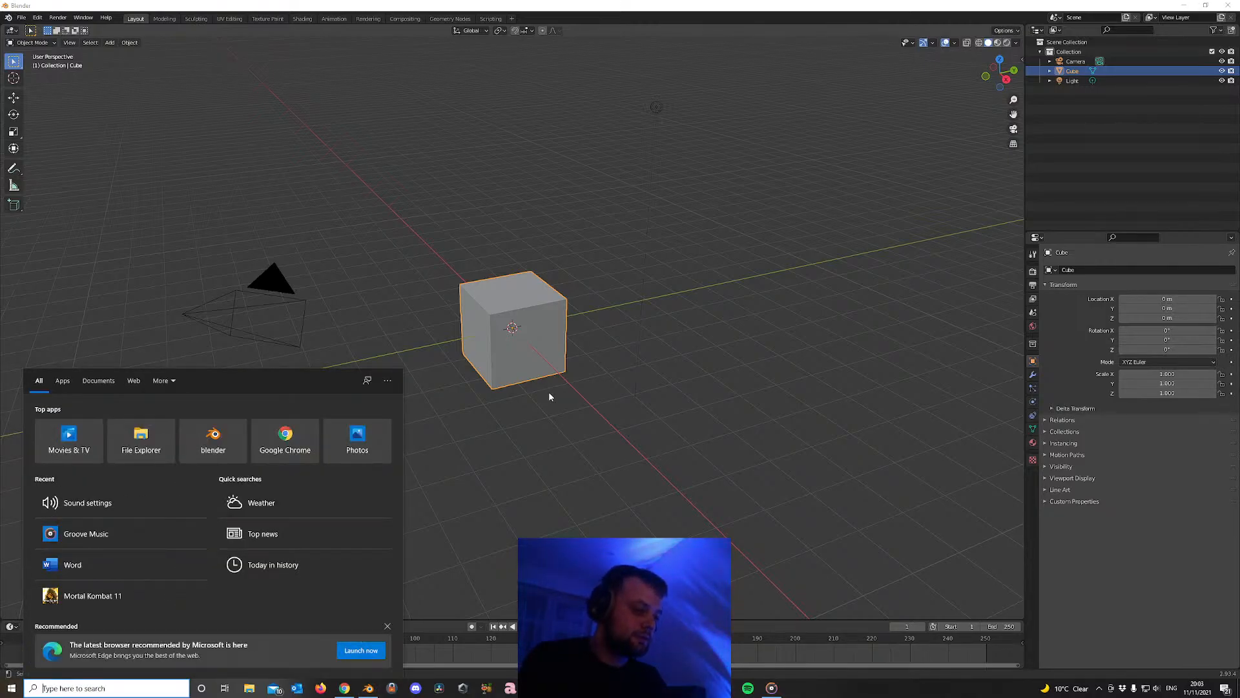
pyautogui.write('sound')
pyautogui.press('Return')
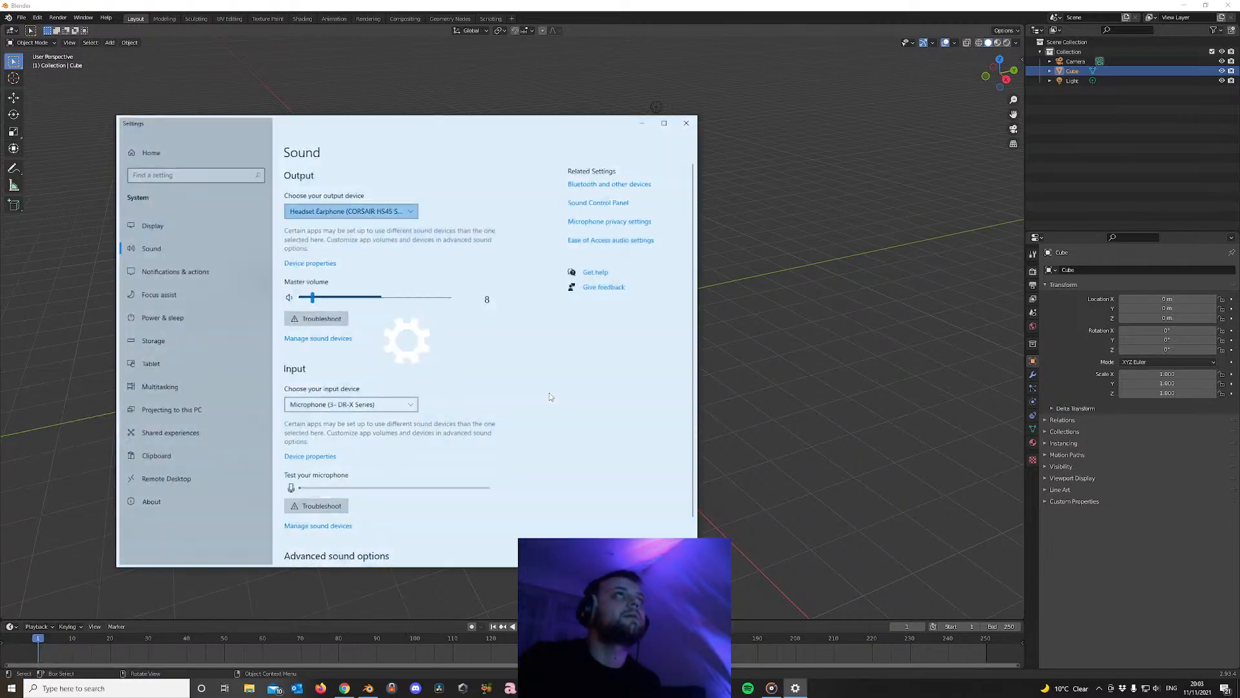
pyautogui.moveTo(312, 297); pyautogui.dragTo(310, 298)
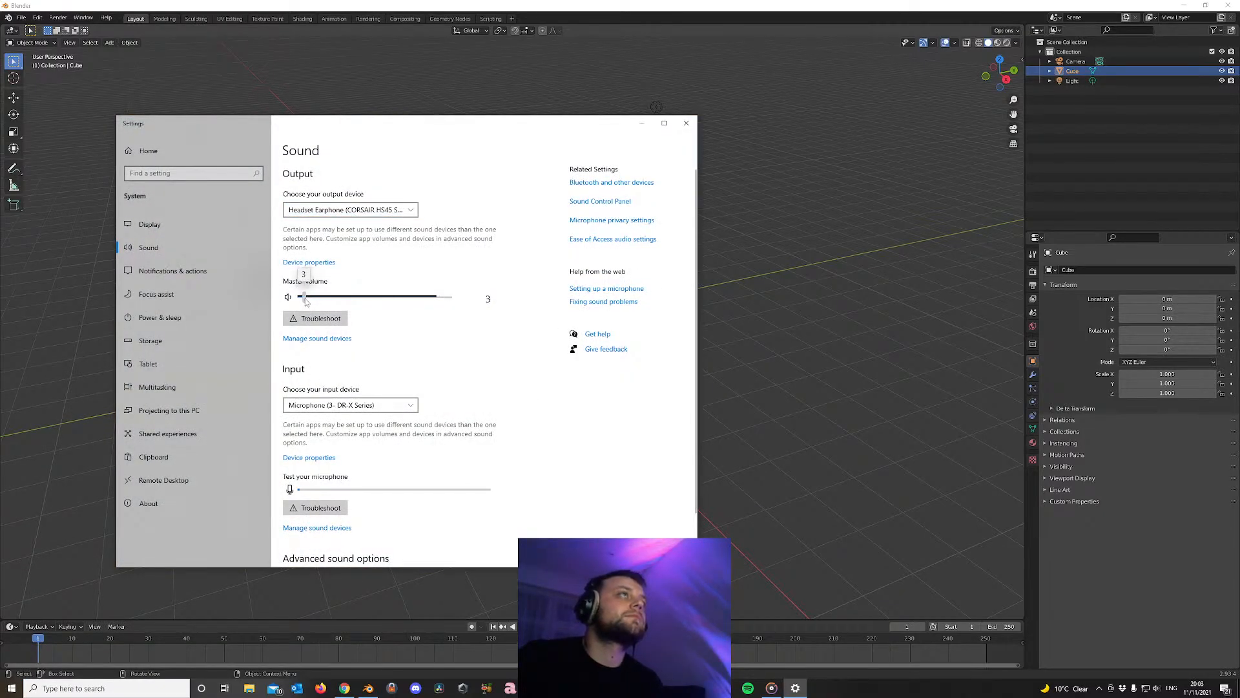
pyautogui.click(642, 123)
# Examine the default cube and its scene in Blender from several angles and distances
pyautogui.click(432, 355)
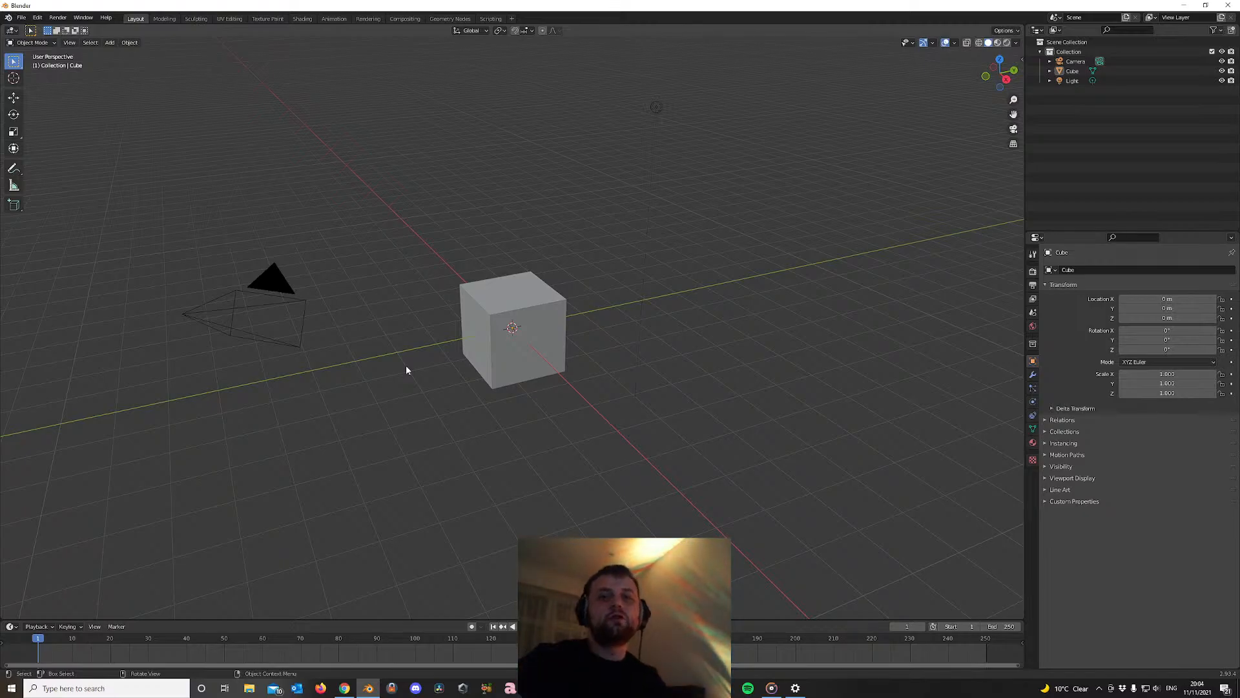
pyautogui.click(510, 361)
pyautogui.moveTo(510, 361); pyautogui.dragTo(719, 277, button='middle')
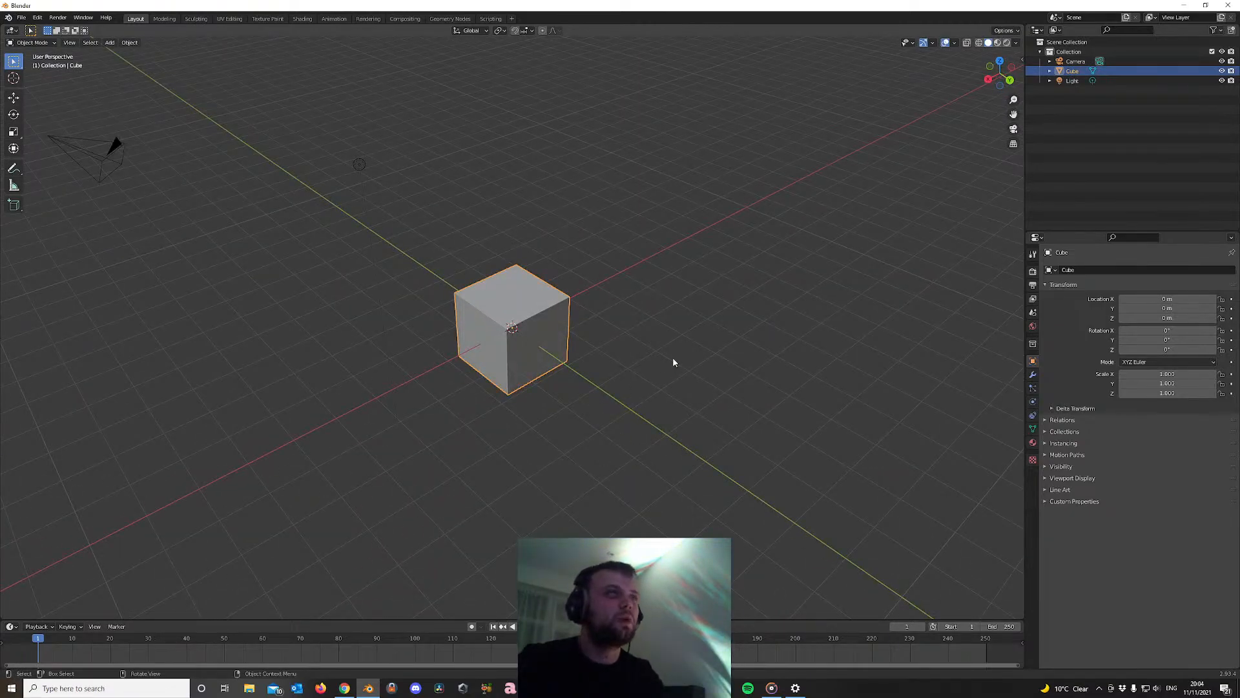
pyautogui.moveTo(673, 361); pyautogui.dragTo(650, 324, button='middle')
pyautogui.scroll(-4, 382, 363)
pyautogui.moveTo(382, 363); pyautogui.dragTo(424, 346, button='middle')
pyautogui.scroll(3, 426, 368)
pyautogui.scroll(-3, 429, 382)
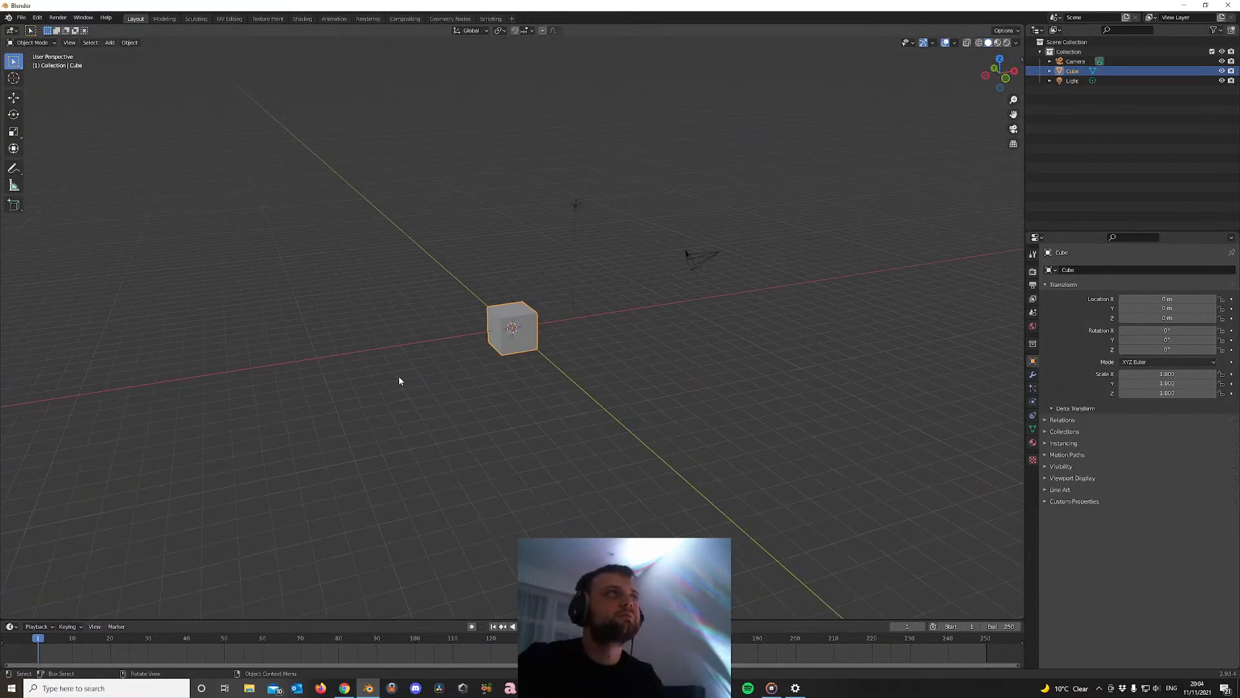
pyautogui.scroll(-4, 491, 385)
pyautogui.scroll(5, 584, 388)
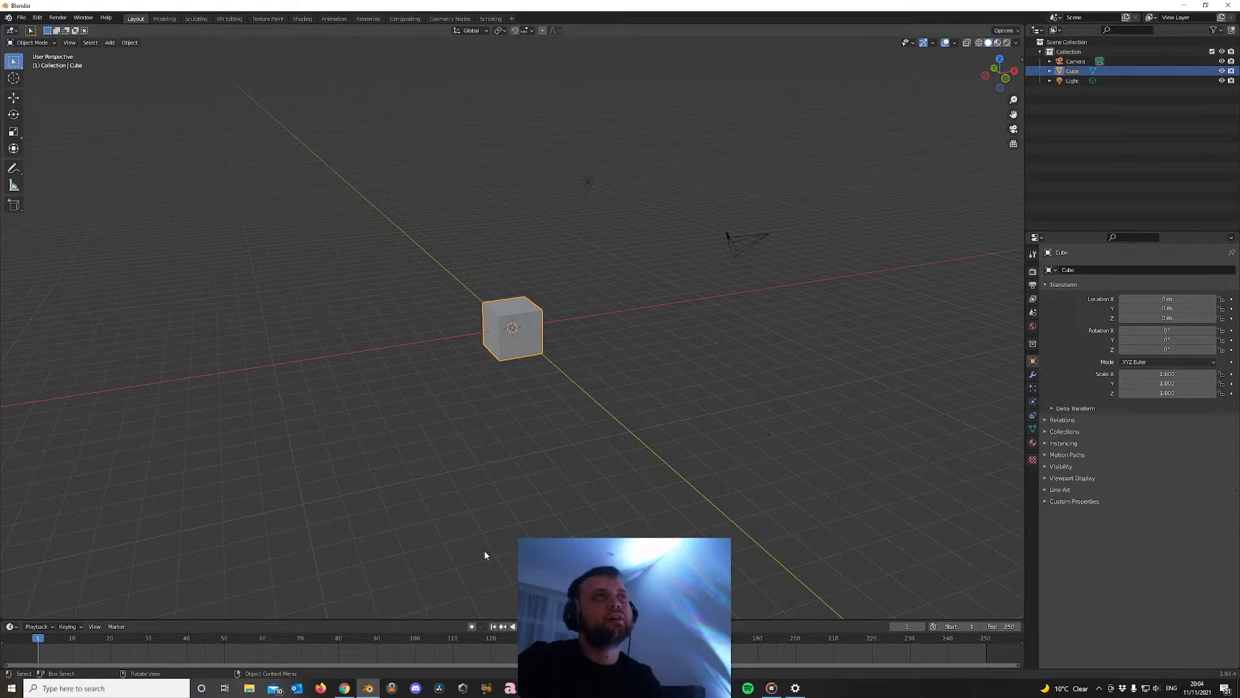
pyautogui.moveTo(369, 411); pyautogui.dragTo(255, 429, button='middle')
pyautogui.scroll(7, 402, 431)
pyautogui.scroll(-5, 331, 397)
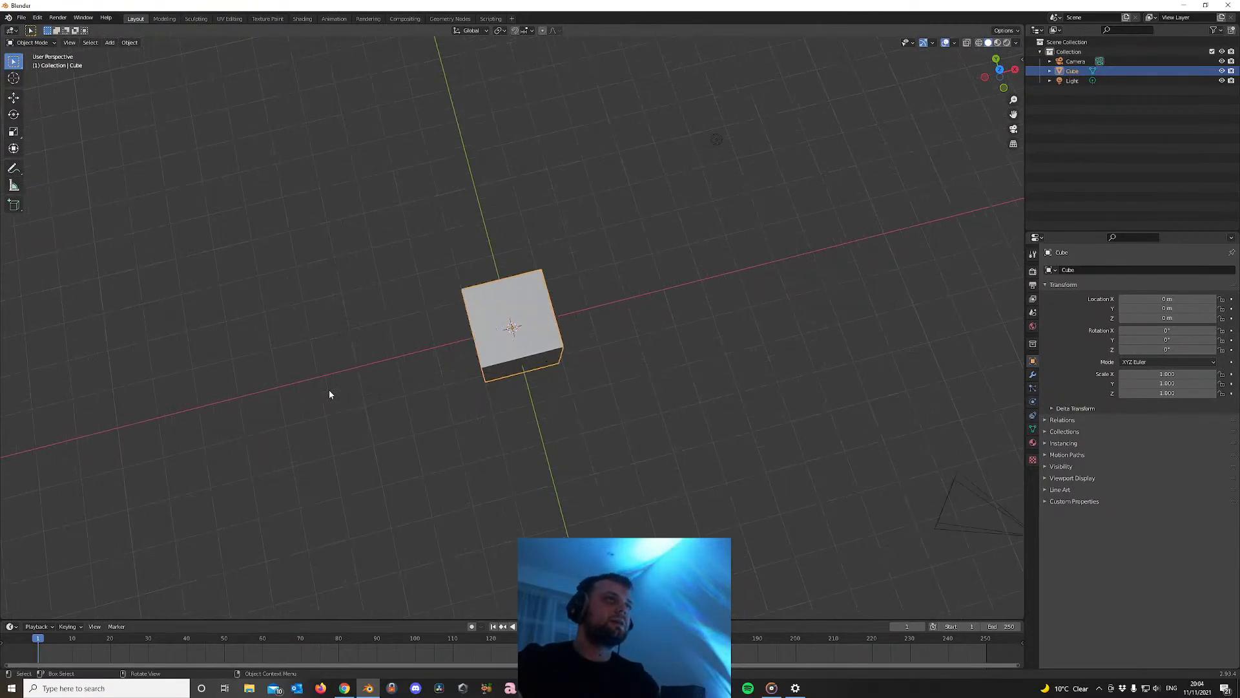
pyautogui.scroll(1, 328, 389)
pyautogui.scroll(-2, 323, 405)
pyautogui.moveTo(338, 405); pyautogui.dragTo(394, 365, button='middle')
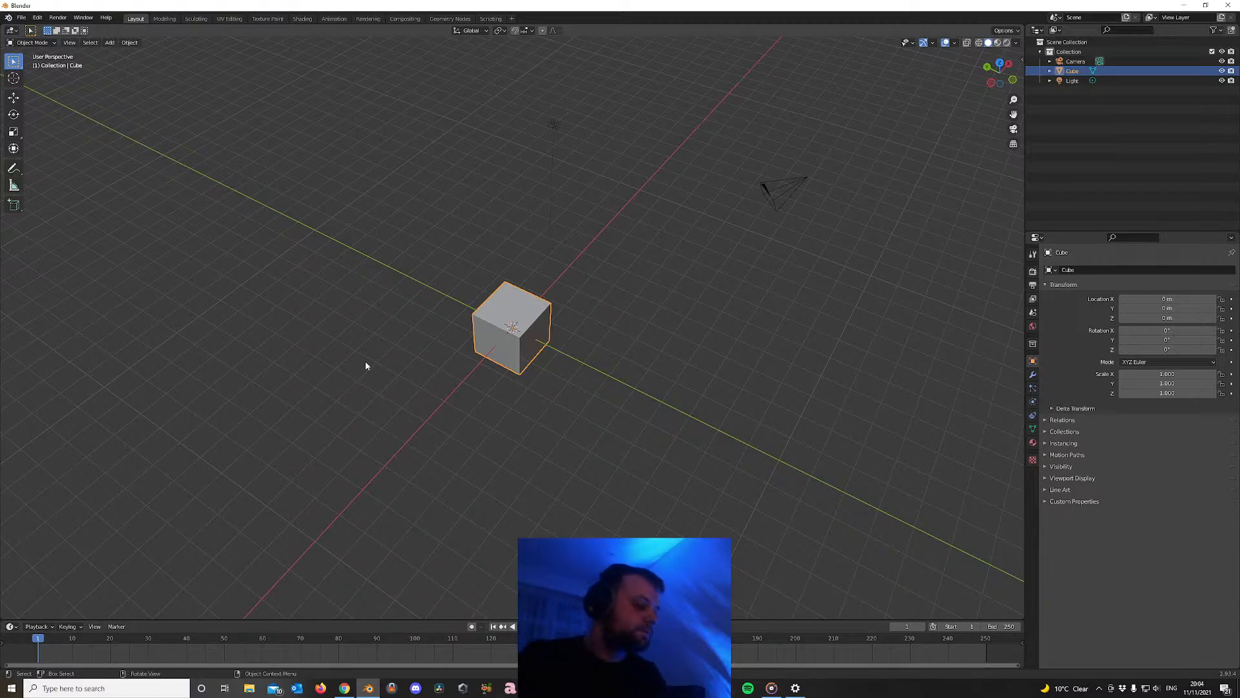
pyautogui.moveTo(539, 345); pyautogui.dragTo(450, 303, button='middle')
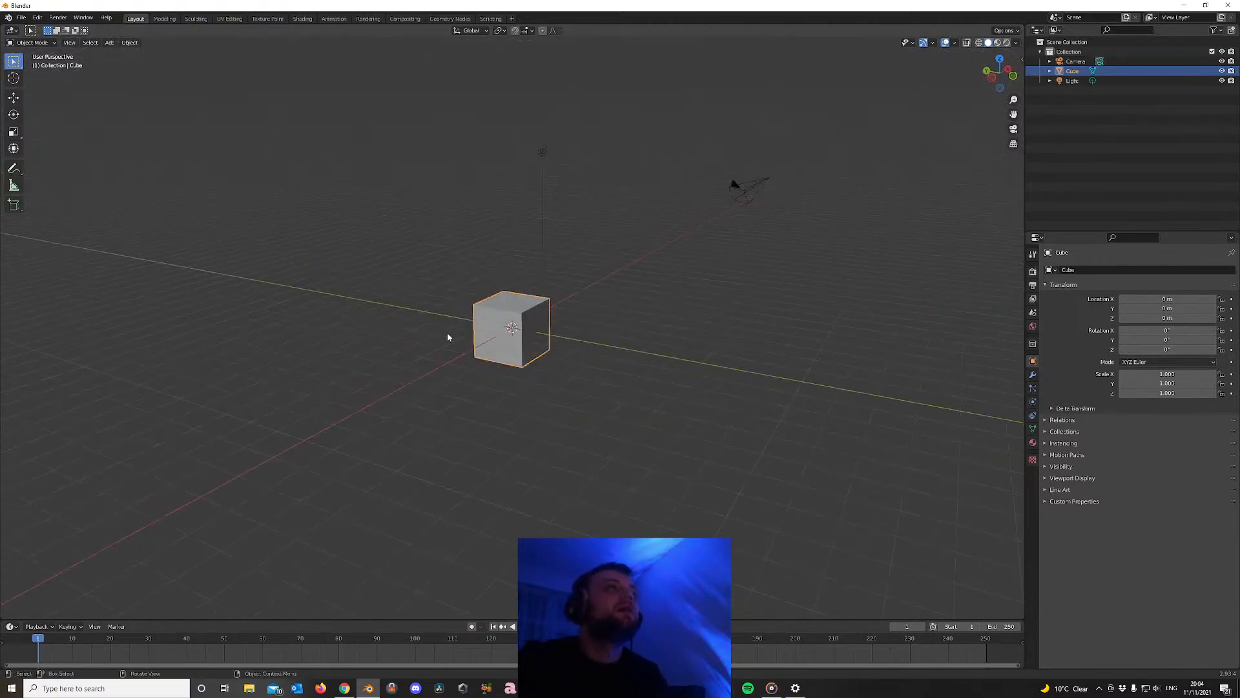
# Delete the default cube and add a mesh cylinder in its place
pyautogui.press('x')
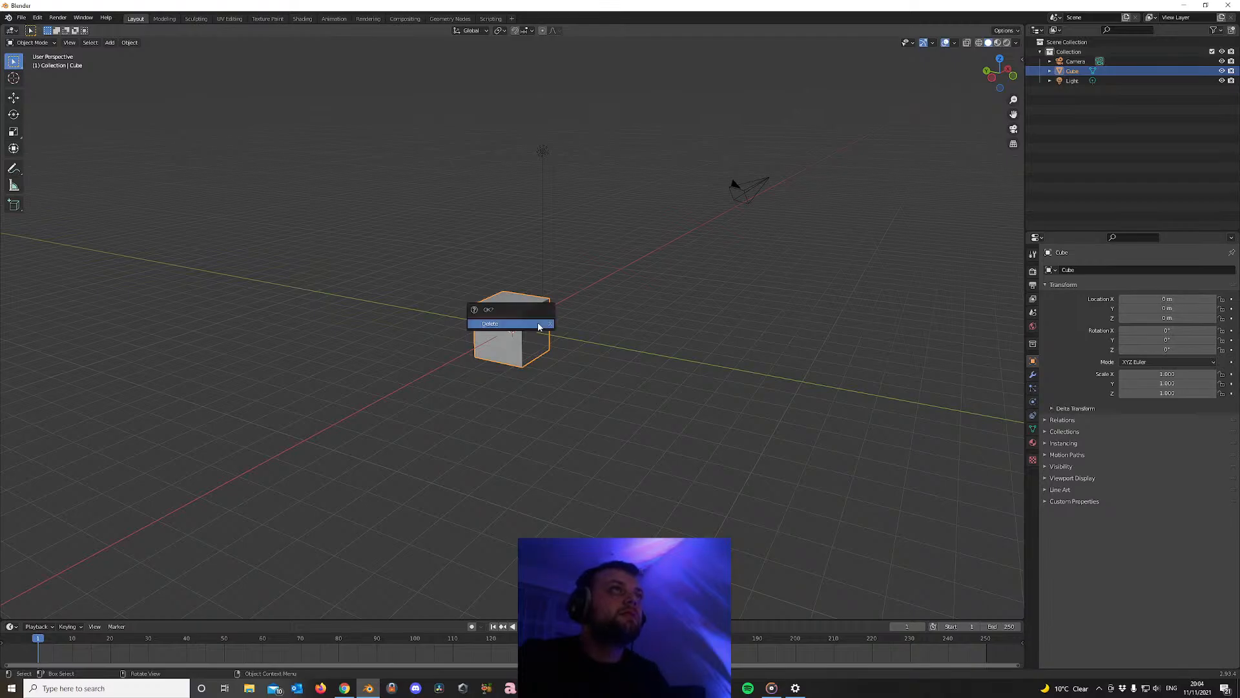
pyautogui.click(537, 322)
pyautogui.hotkey('shift', 'a')
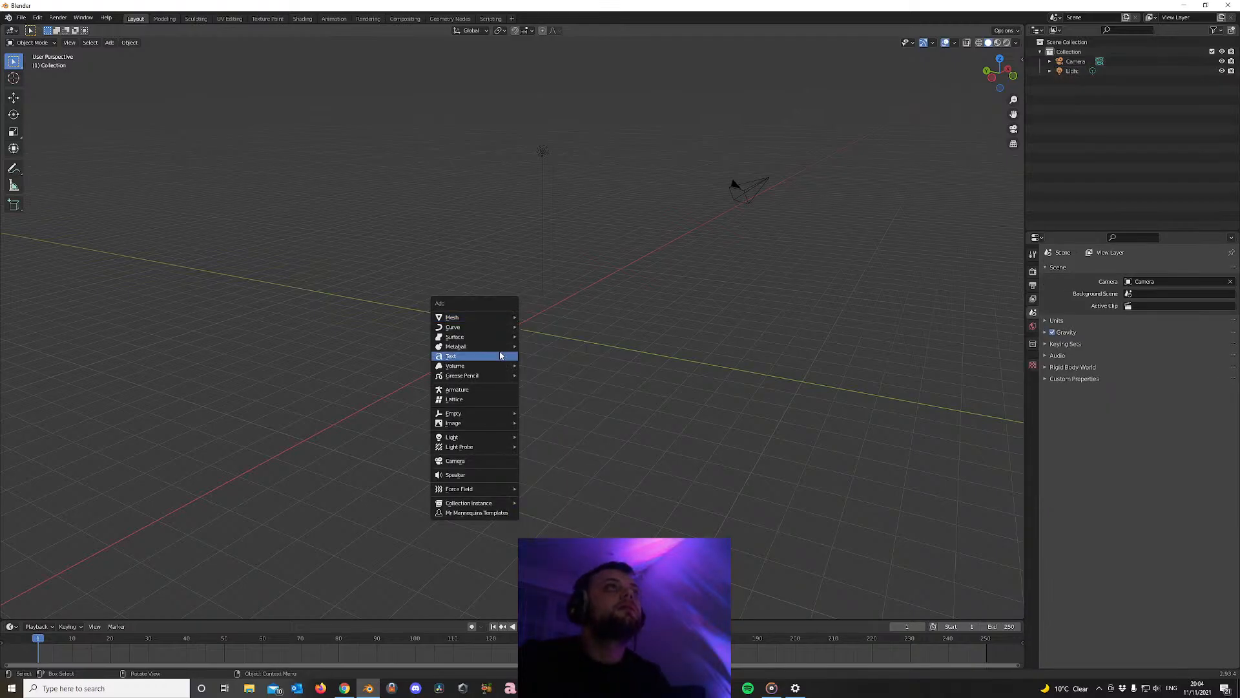
pyautogui.moveTo(498, 322)
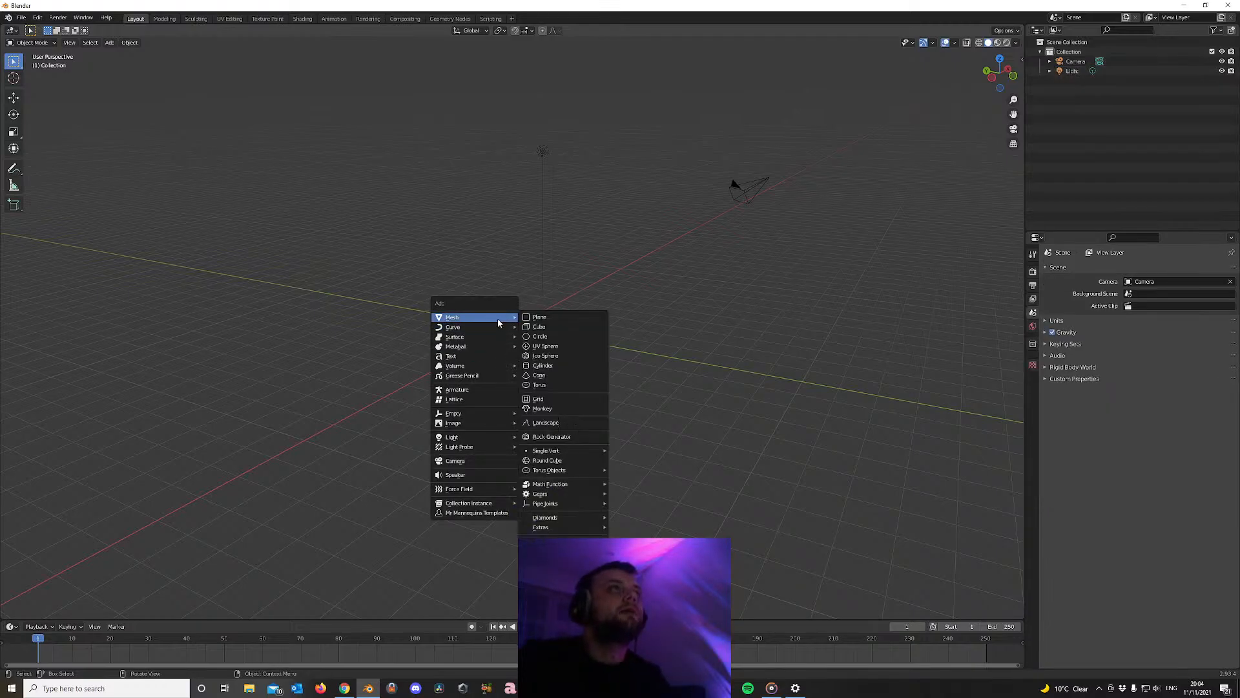
pyautogui.click(543, 366)
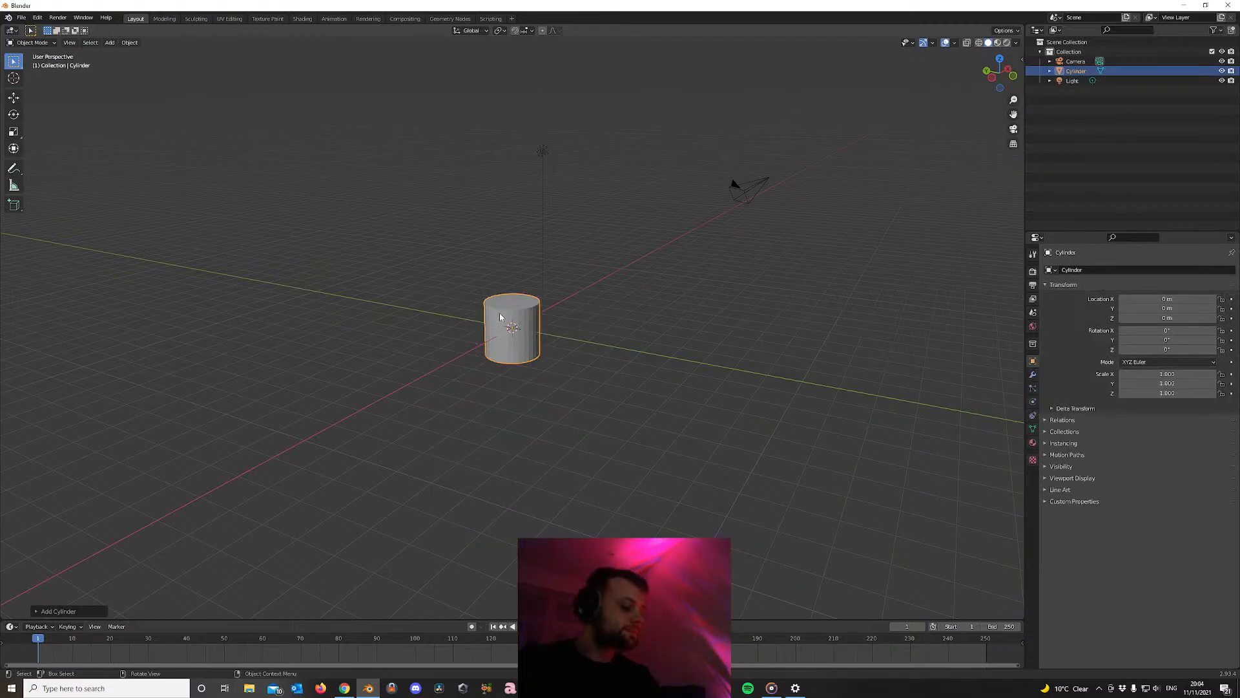
# In Edit Mode, rotate the whole cylinder mesh 90° about the X axis so it lies along the Y axis
pyautogui.press('Tab')
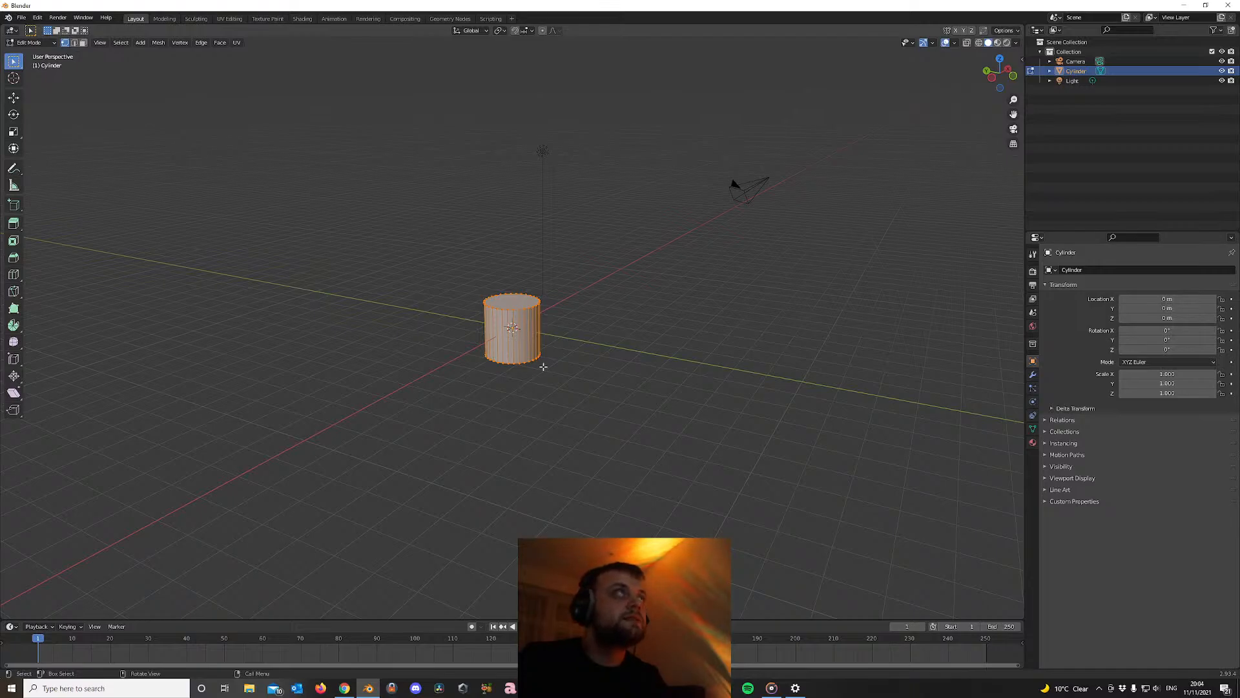
pyautogui.write('r90')
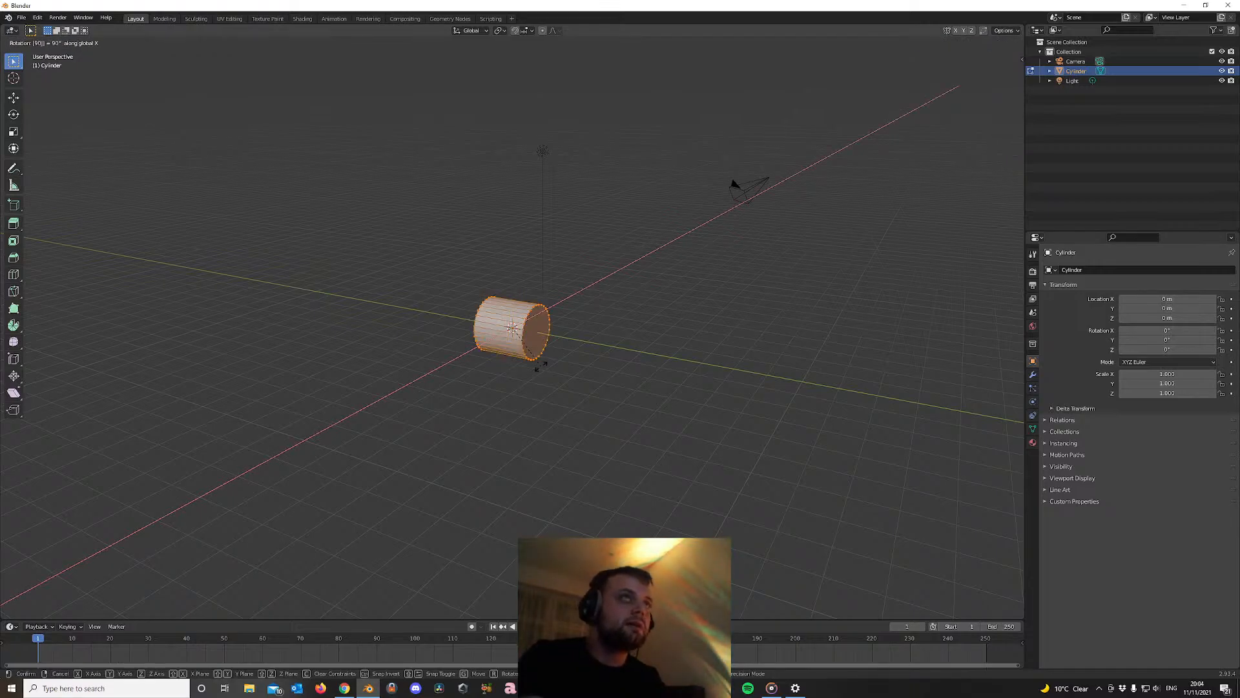
pyautogui.press('Return')
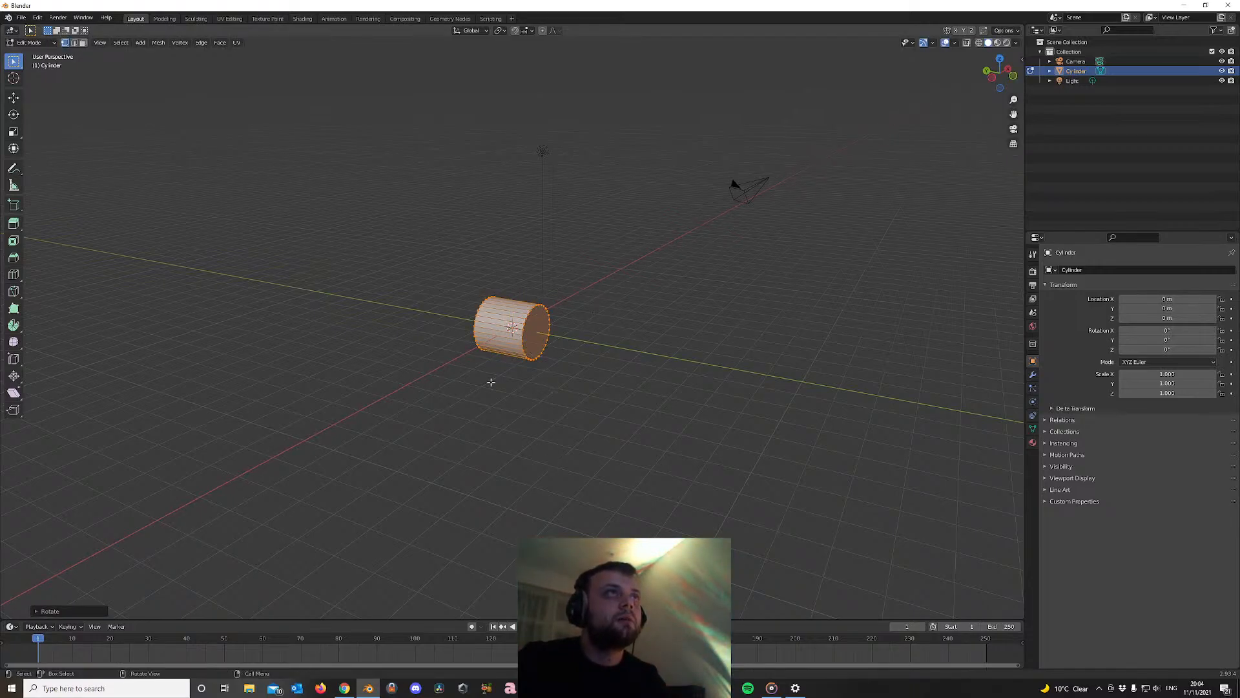
# Scale the cylinder mesh by 8 along the Y axis to form a long tube
pyautogui.moveTo(491, 382); pyautogui.dragTo(580, 319, button='middle')
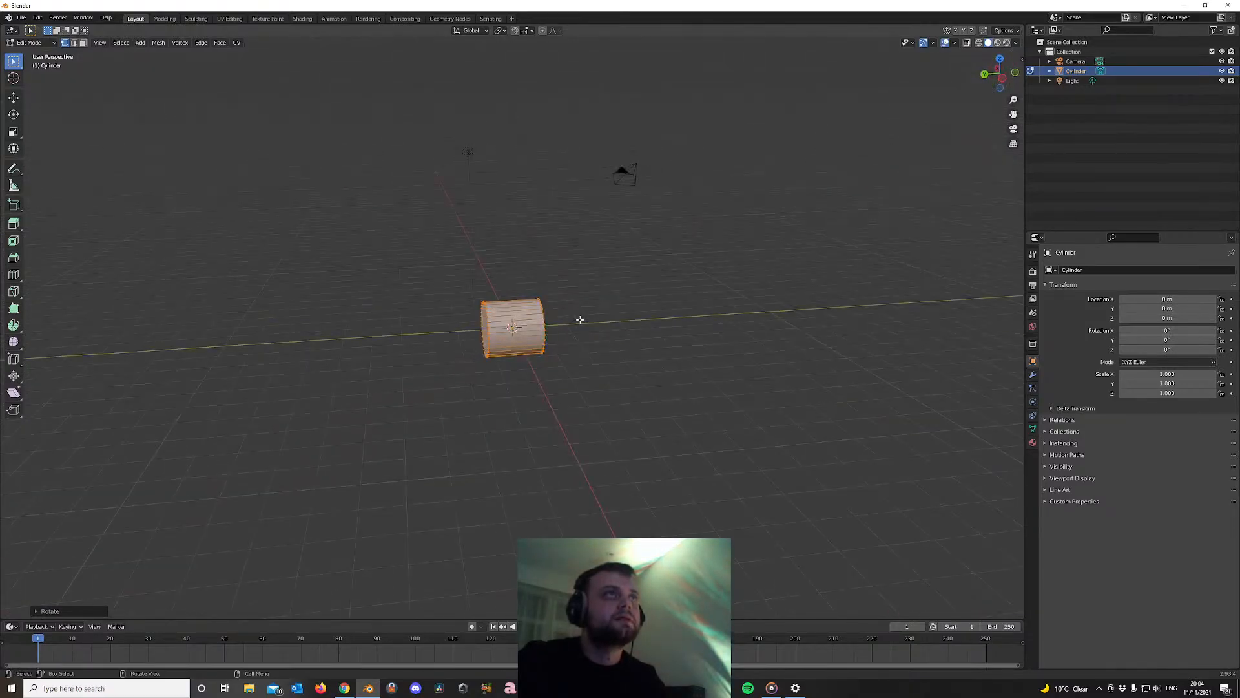
pyautogui.write('s')
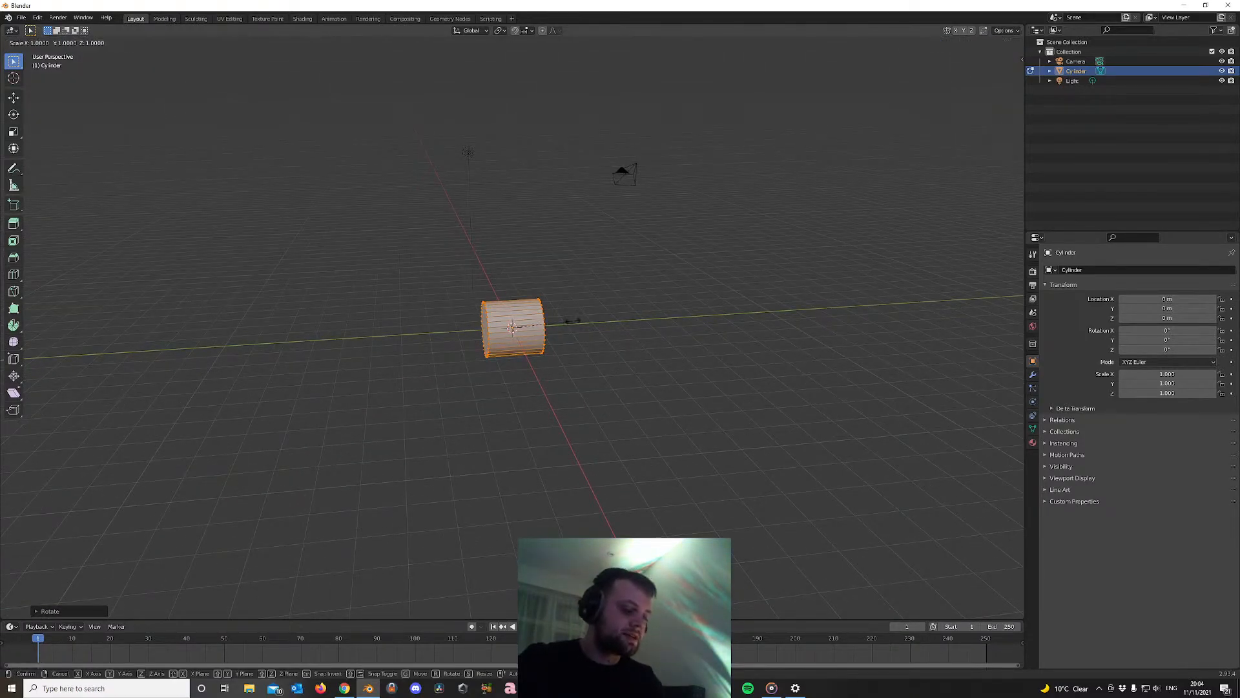
pyautogui.write('y8')
pyautogui.press('Return')
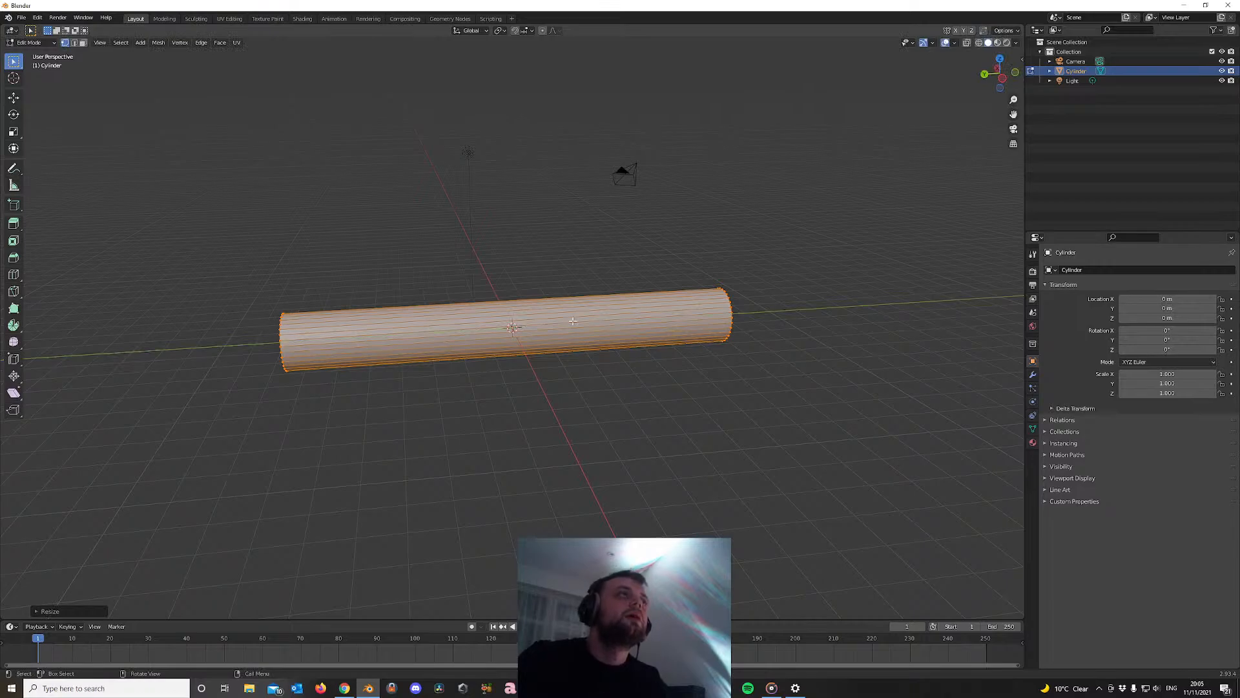
# Add 32 evenly spaced loop cuts along the length of the cylinder with the Loop Cut tool
pyautogui.scroll(-4, 568, 326)
pyautogui.scroll(6, 567, 327)
pyautogui.moveTo(822, 334); pyautogui.dragTo(666, 302, button='middle')
pyautogui.scroll(-4, 556, 304)
pyautogui.moveTo(557, 304); pyautogui.dragTo(624, 352, button='middle')
pyautogui.scroll(2, 674, 317)
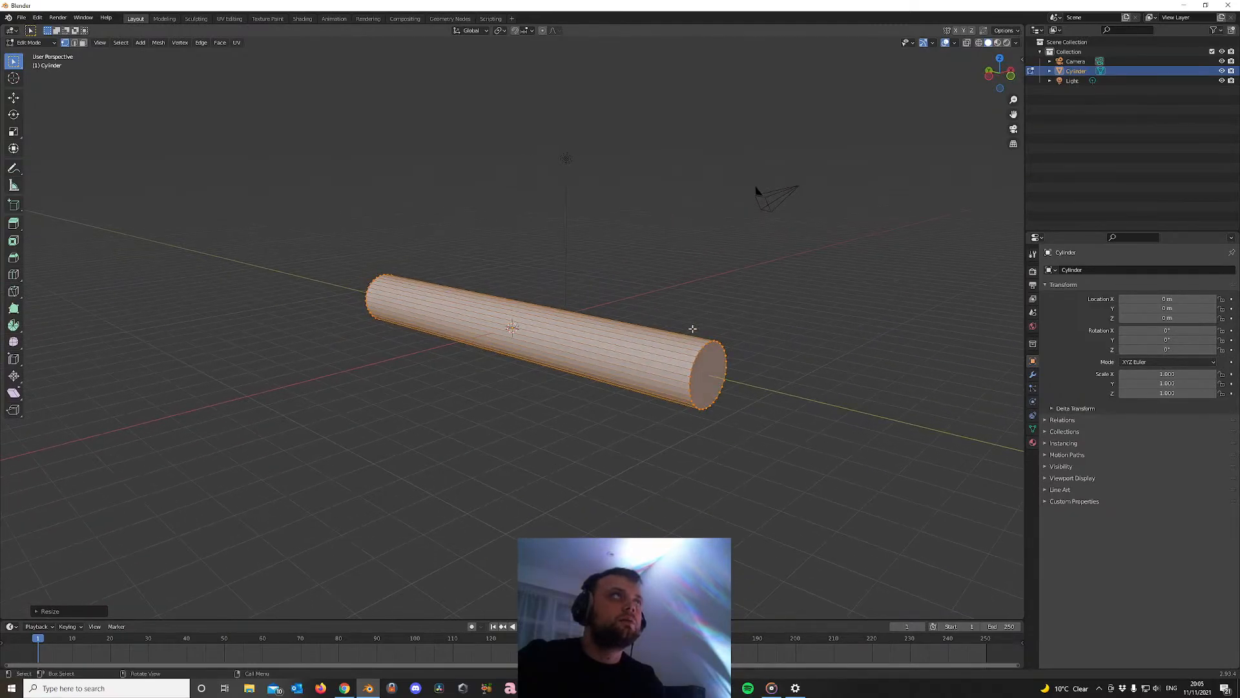
pyautogui.click(15, 277)
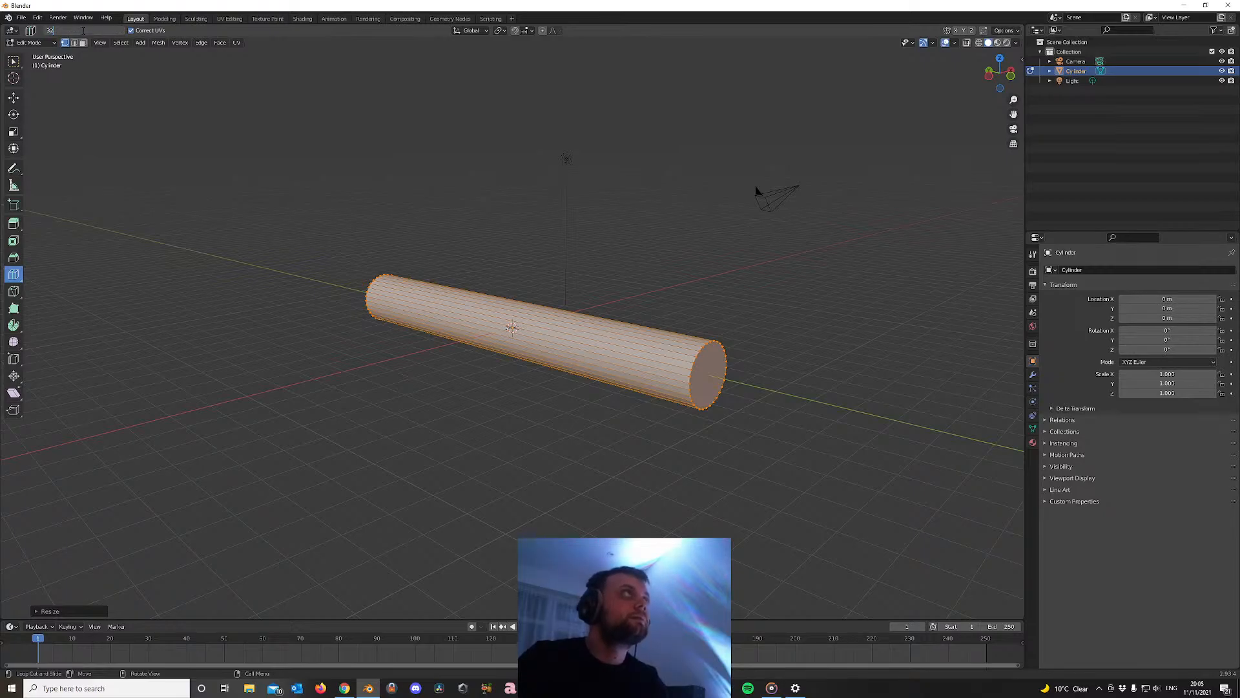
pyautogui.click(507, 298)
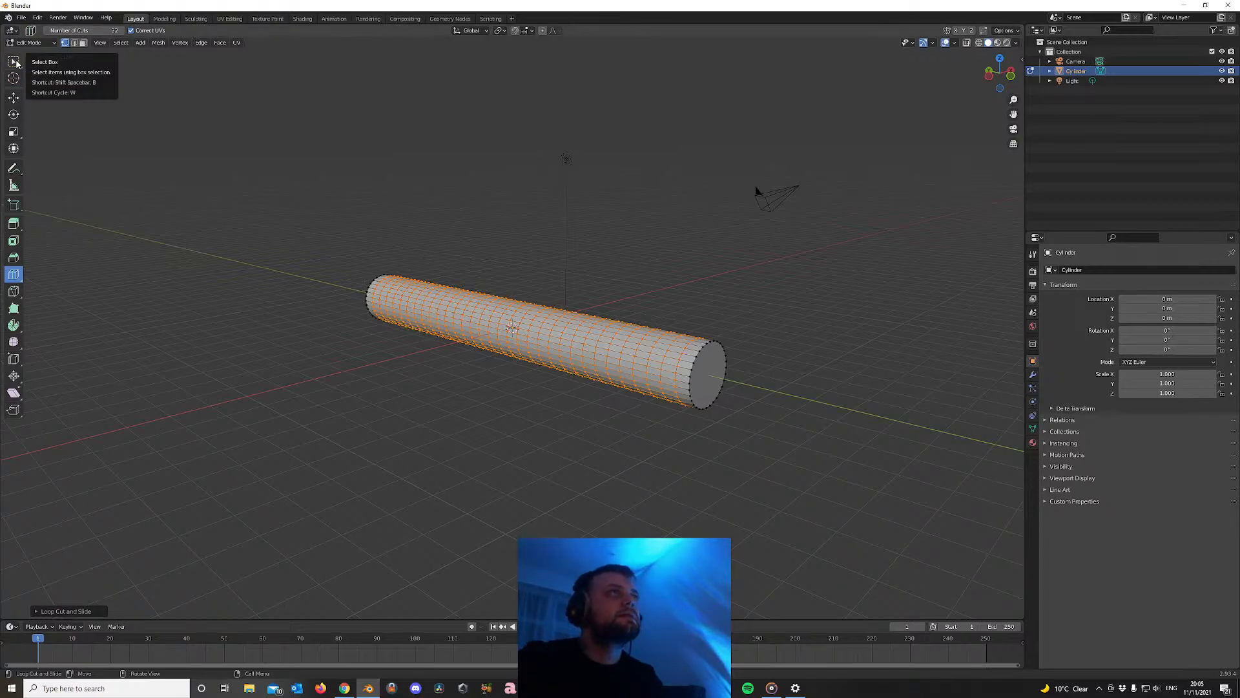
# Delete the cap faces at both ends of the long cylinder to leave an open tube
pyautogui.click(16, 63)
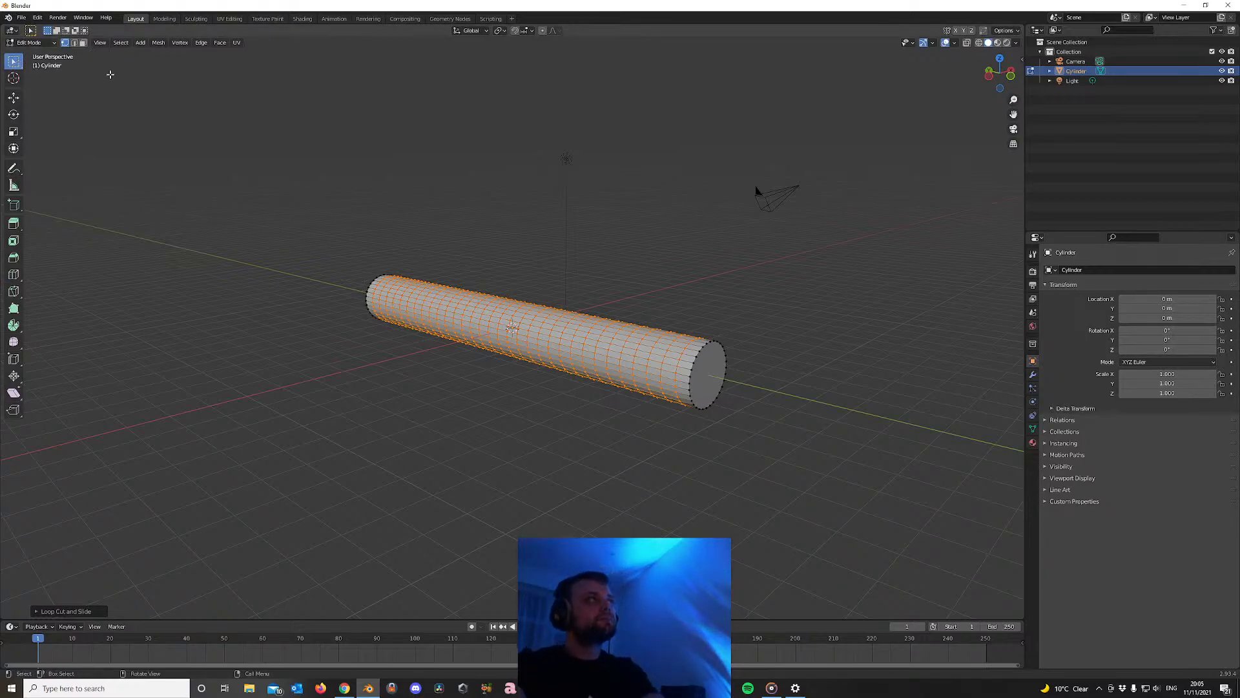
pyautogui.click(83, 44)
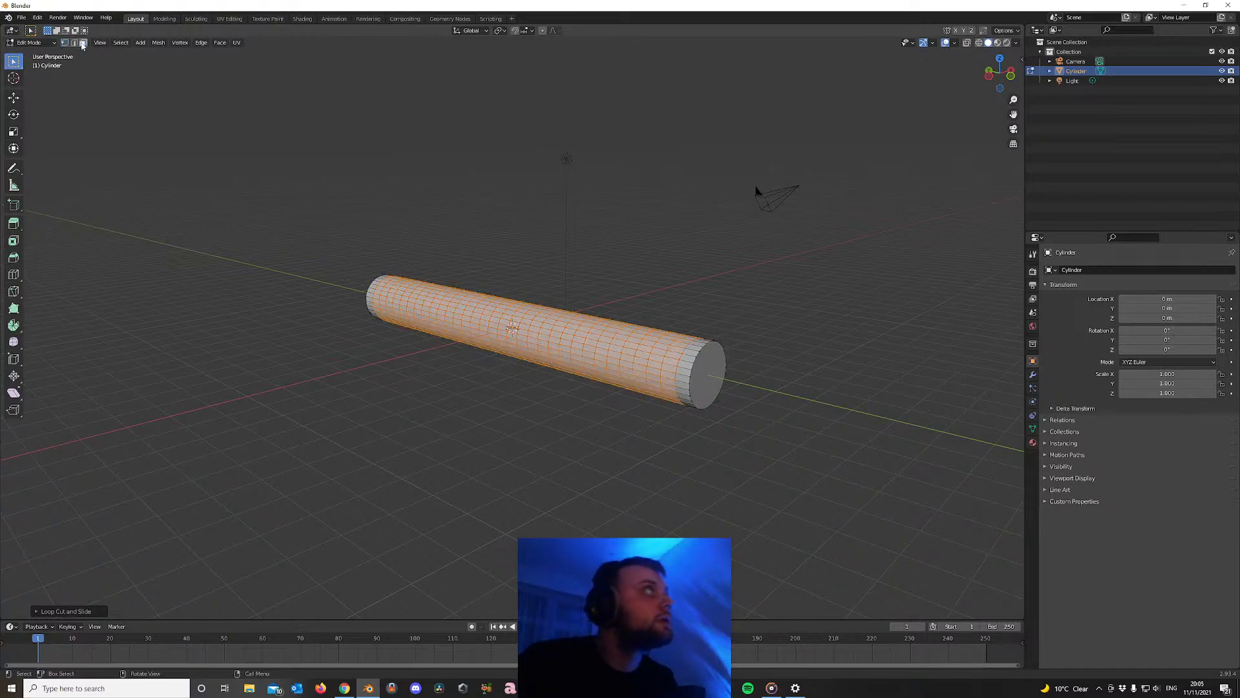
pyautogui.click(356, 221)
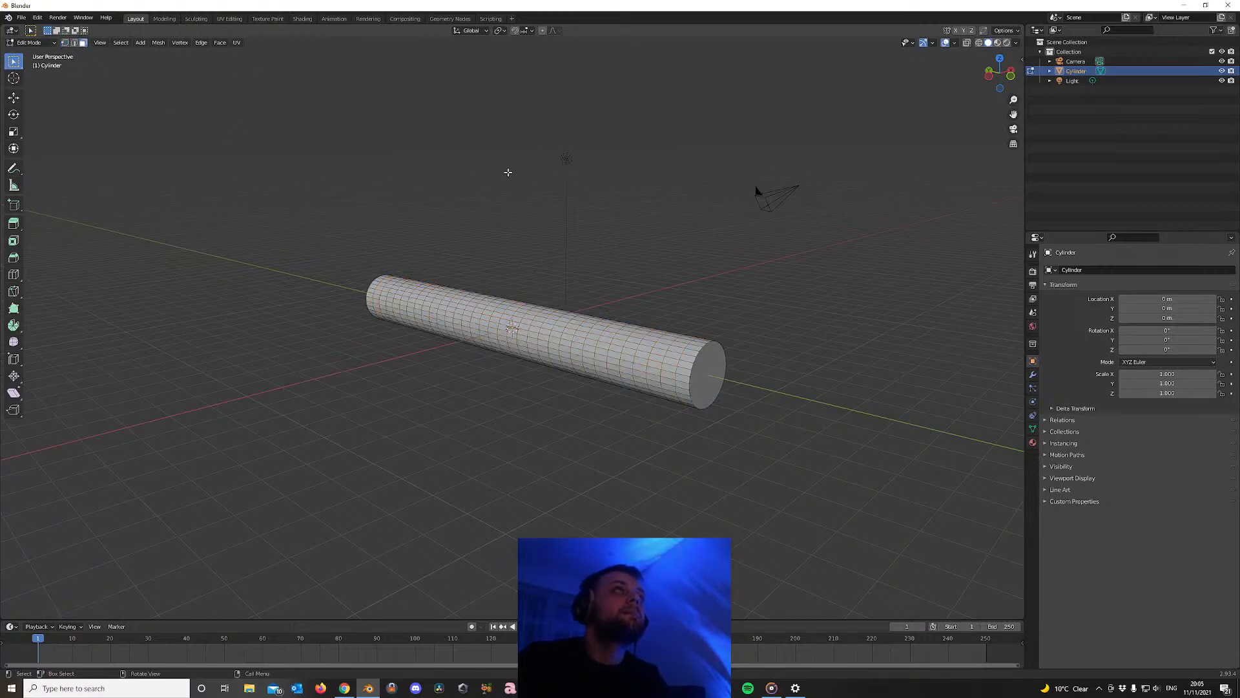
pyautogui.moveTo(643, 345); pyautogui.dragTo(581, 338, button='middle')
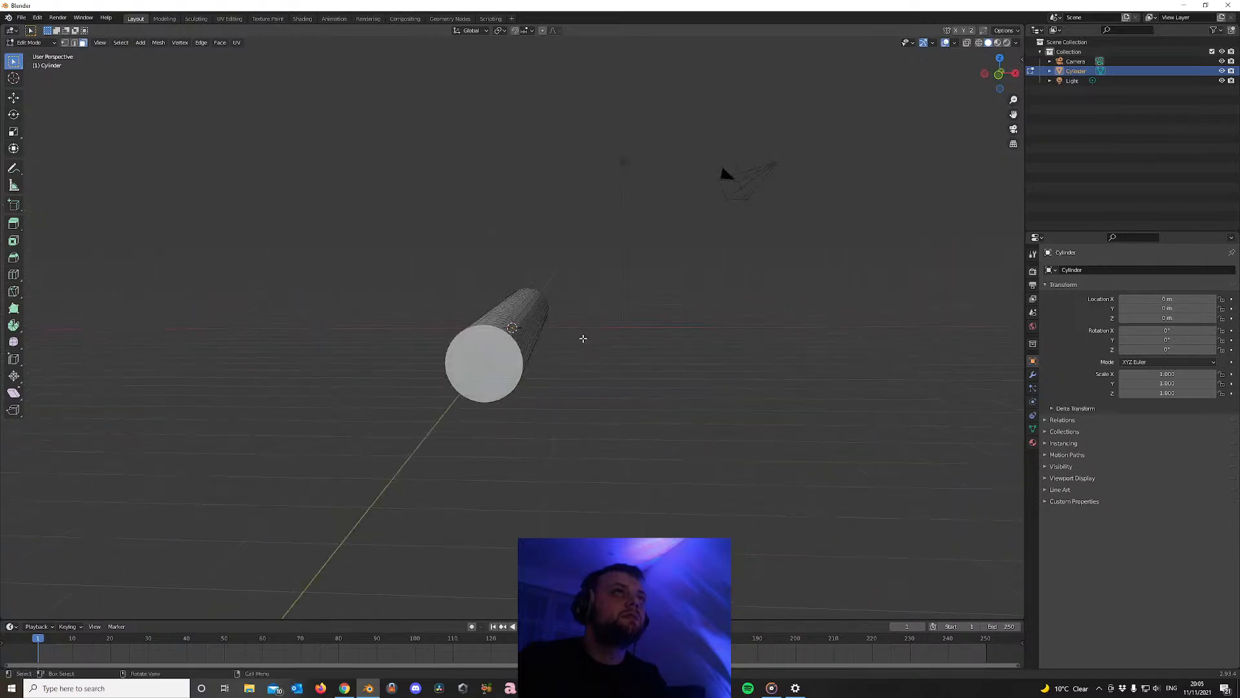
pyautogui.press('x')
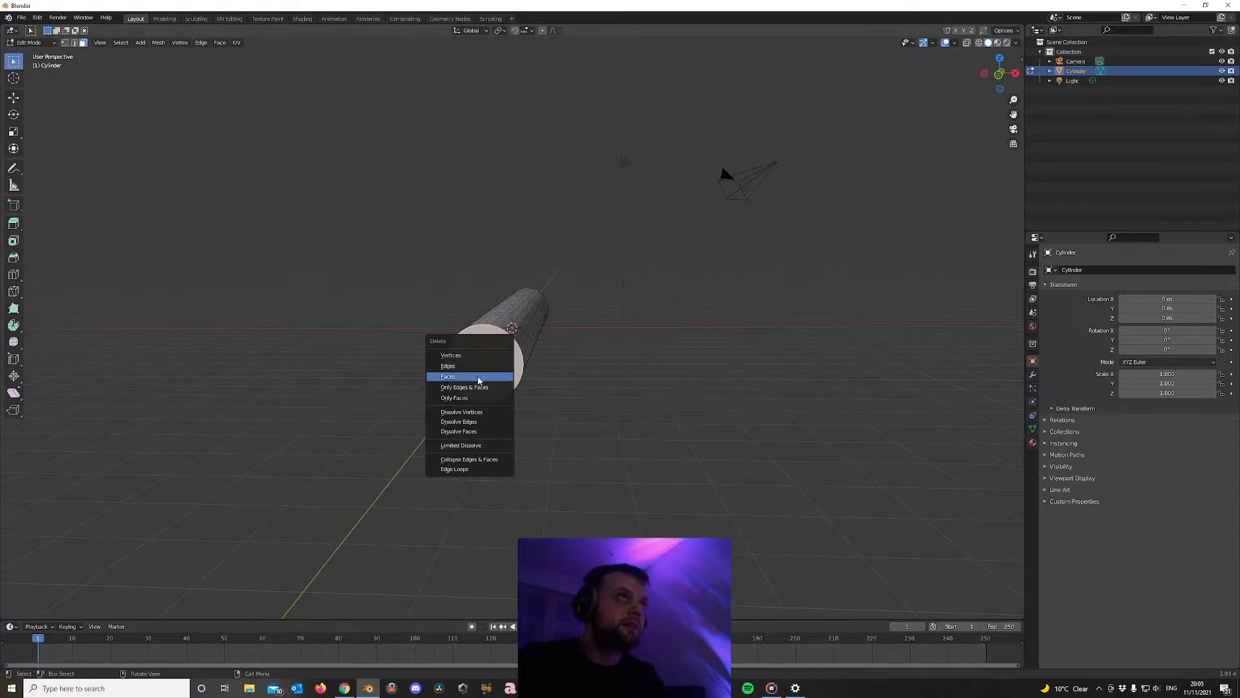
pyautogui.click(462, 377)
pyautogui.moveTo(368, 257); pyautogui.dragTo(573, 274, button='middle')
pyautogui.click(470, 381)
pyautogui.press('x')
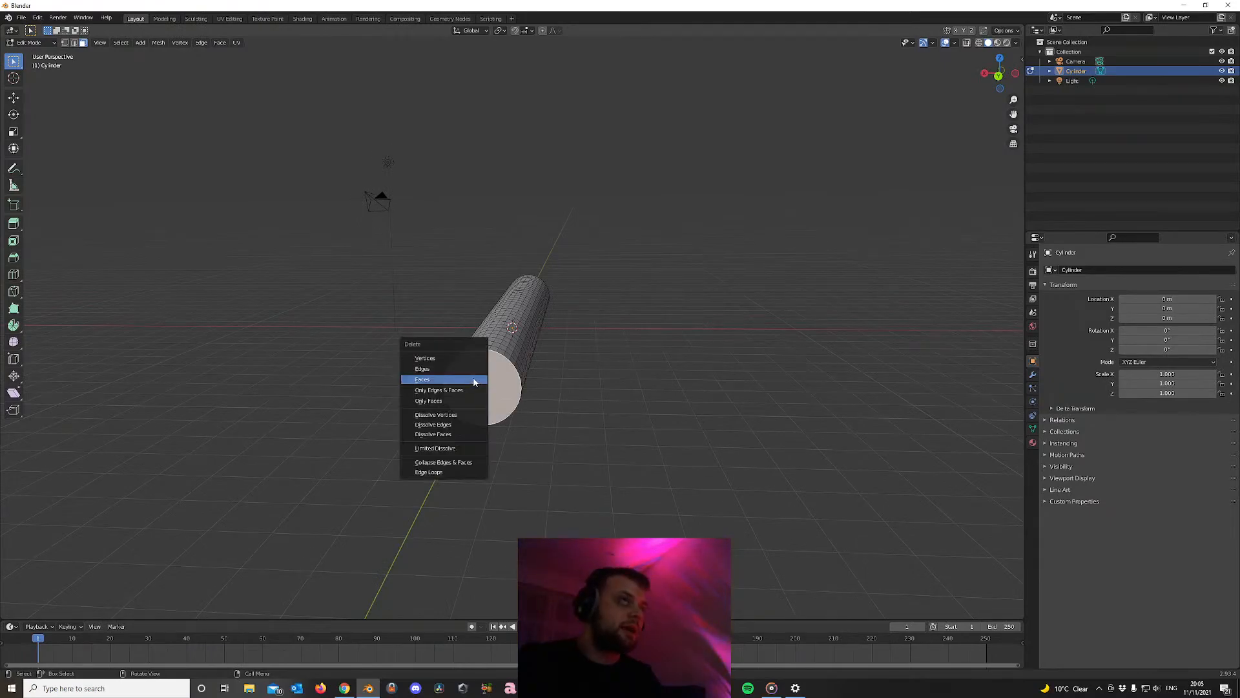
pyautogui.click(457, 381)
# Examine the open-ended tube from several angles, including in Object Mode
pyautogui.moveTo(457, 380); pyautogui.dragTo(385, 334, button='middle')
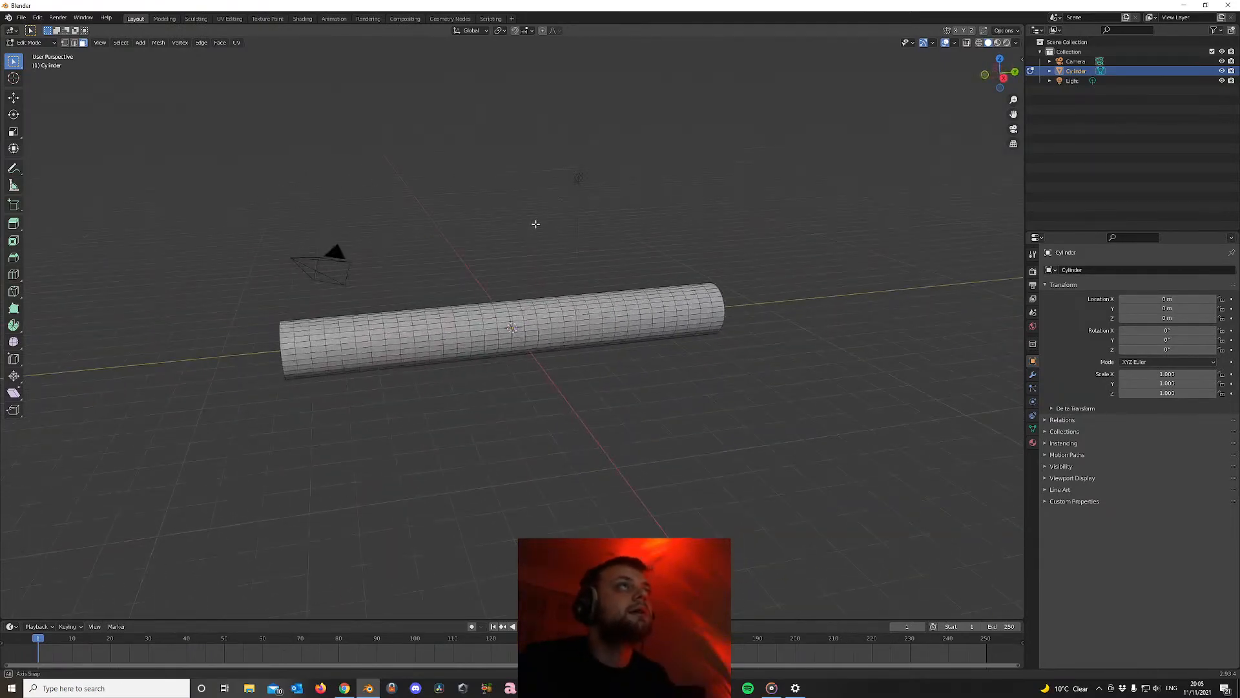
pyautogui.scroll(-5, 386, 334)
pyautogui.scroll(4, 386, 334)
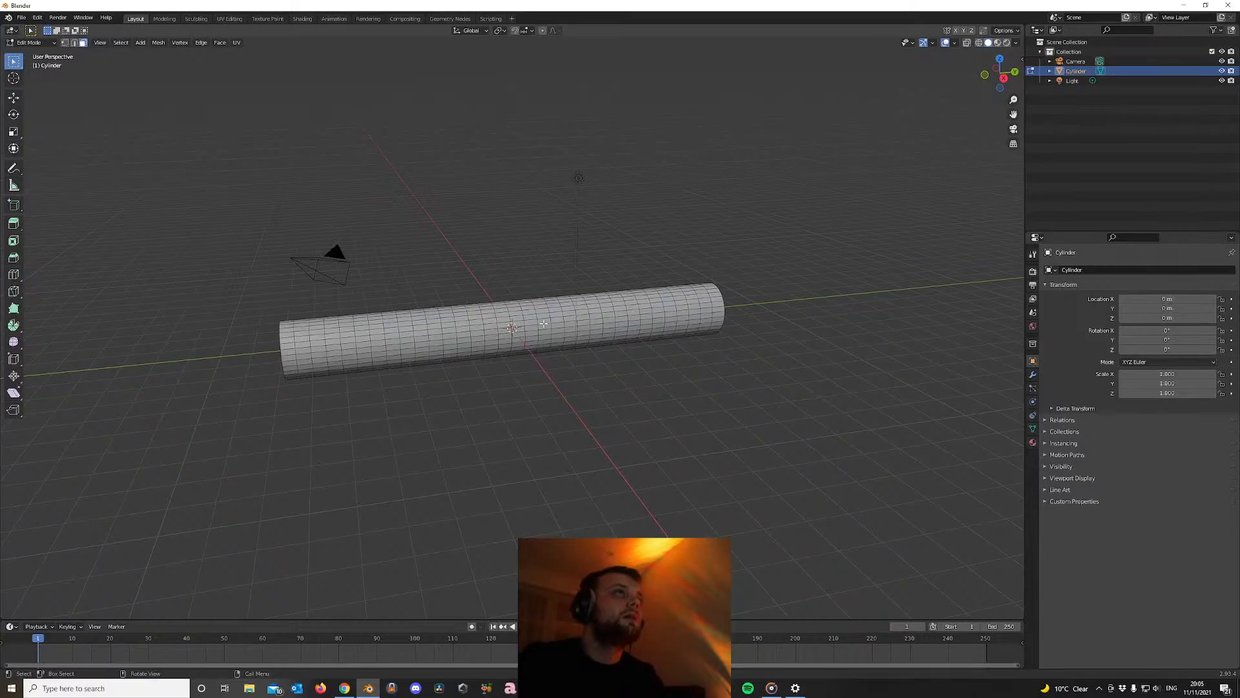
pyautogui.scroll(-3, 465, 316)
pyautogui.scroll(2, 465, 316)
pyautogui.moveTo(465, 316); pyautogui.dragTo(395, 298, button='middle')
pyautogui.press('Tab')
pyautogui.moveTo(709, 263); pyautogui.dragTo(648, 272, button='middle')
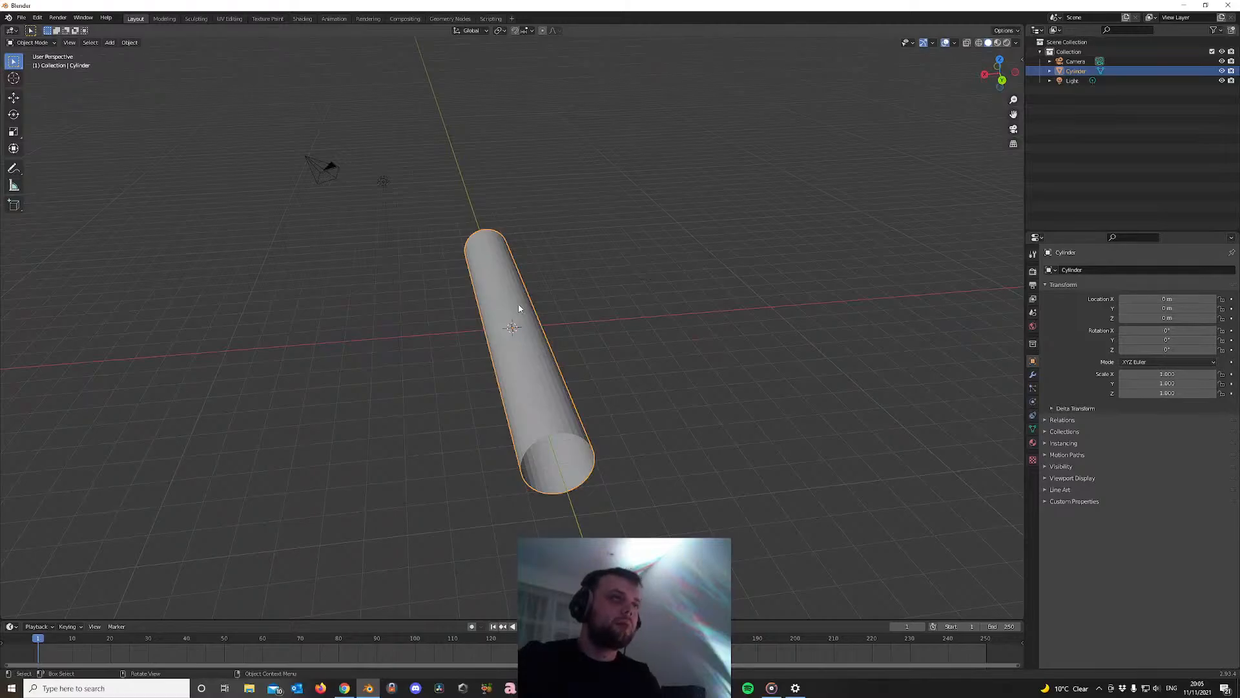
# Return to Edit Mode and select the entire tube mesh
pyautogui.press('Tab')
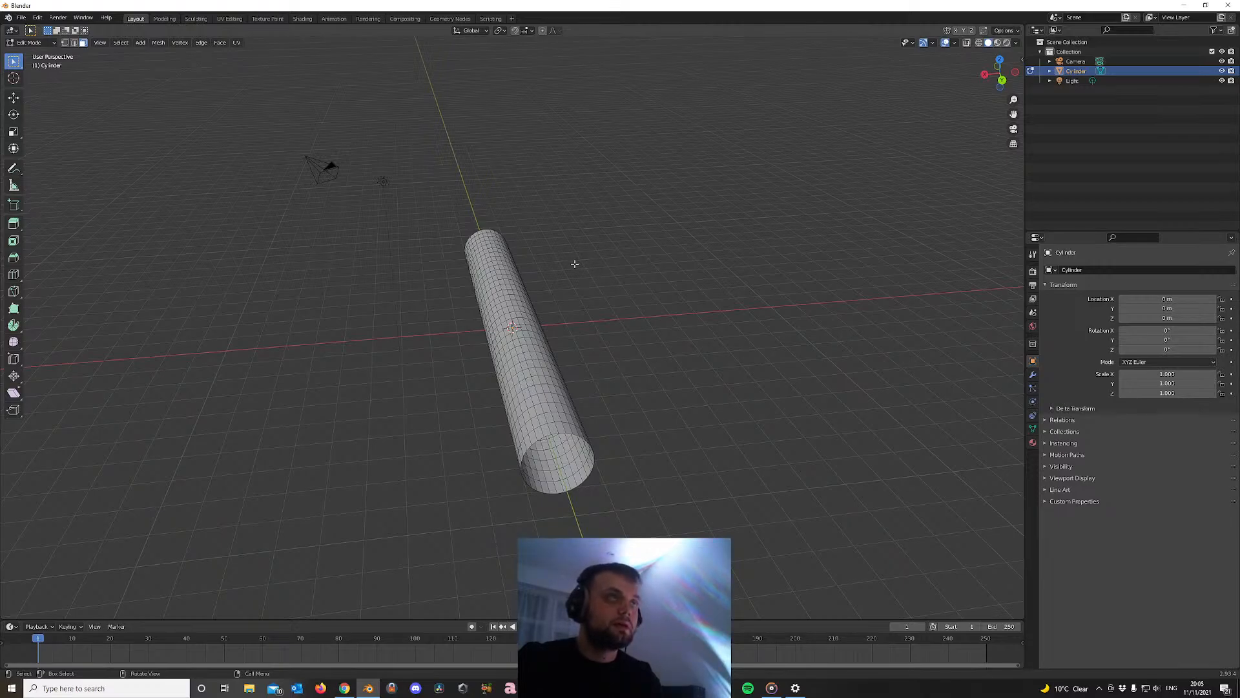
pyautogui.press('a')
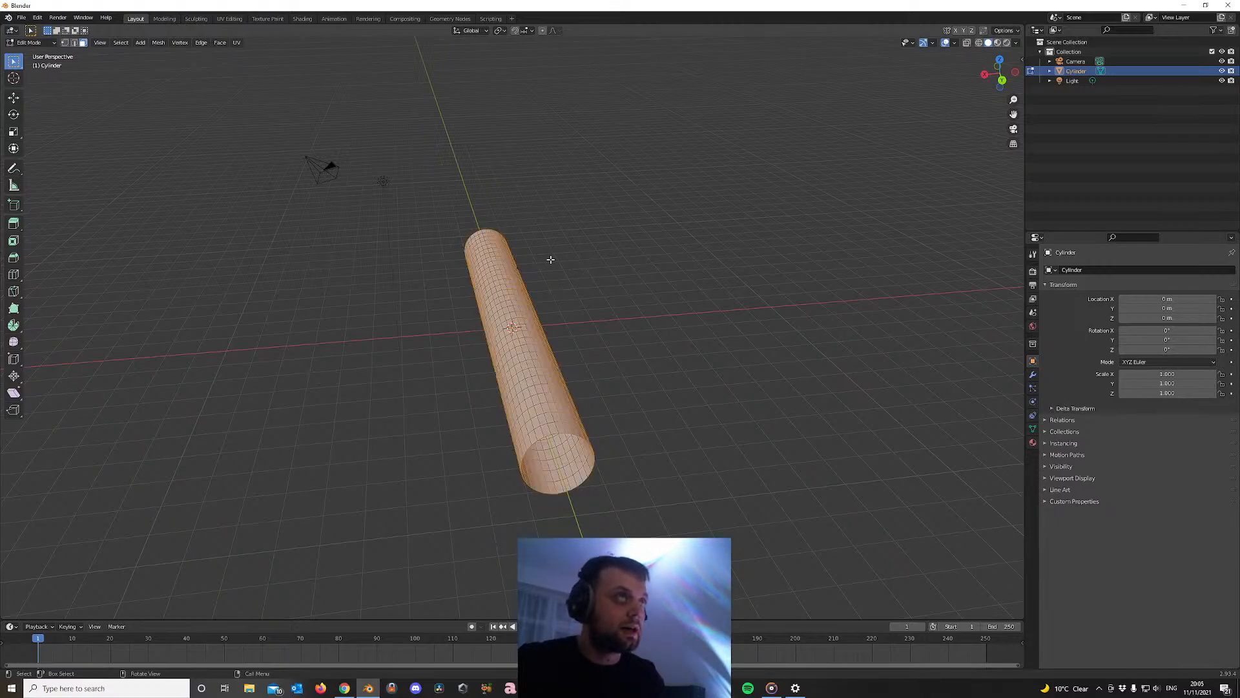
pyautogui.moveTo(461, 191); pyautogui.dragTo(562, 191, button='middle')
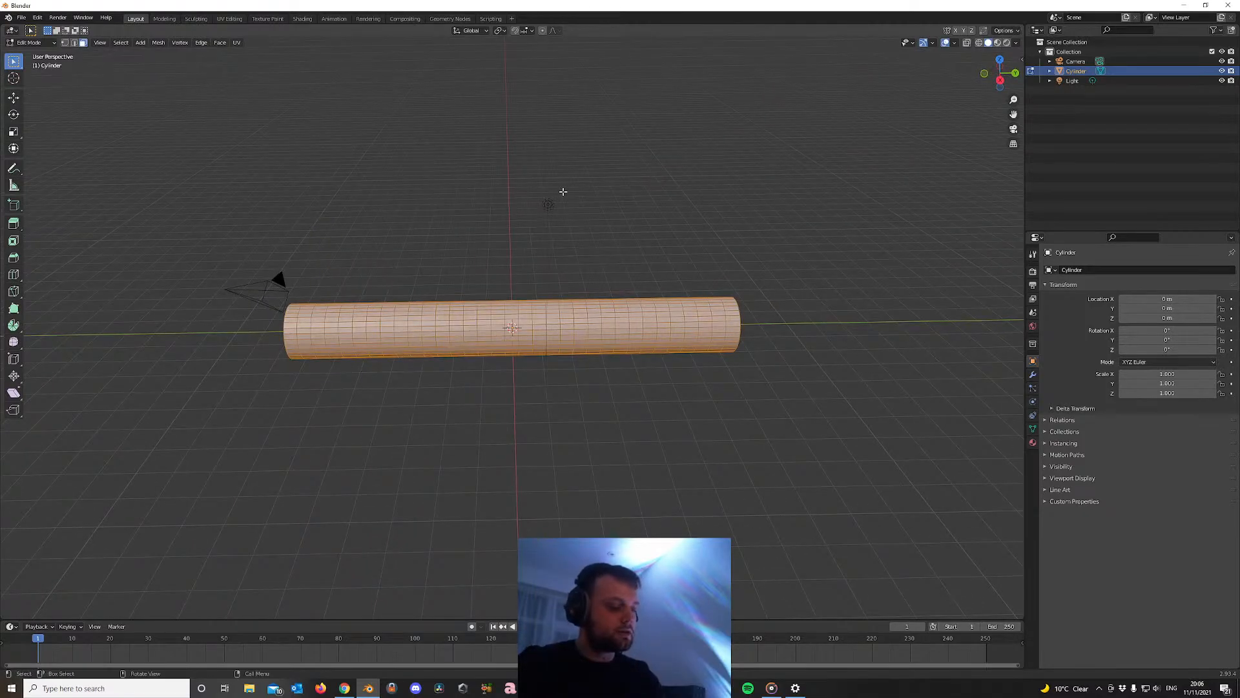
# Try moving the selected tube mesh 4 m up along the Z axis and undo the move
pyautogui.press('g')
pyautogui.press('y')
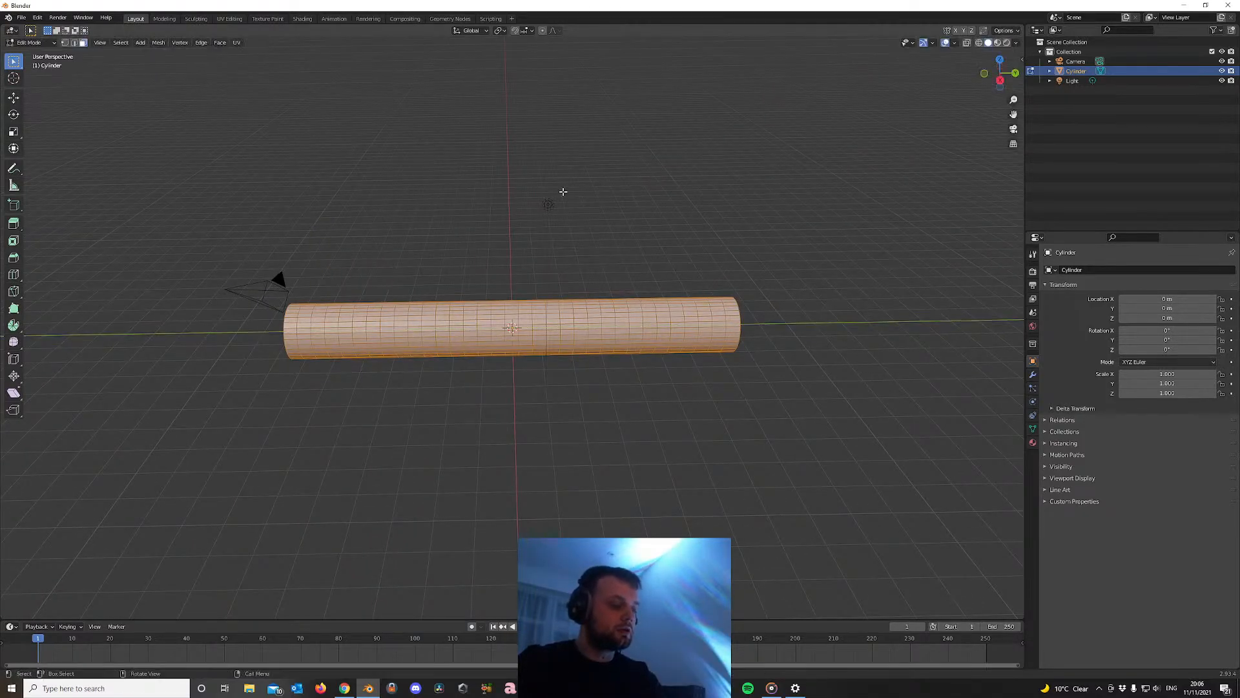
pyautogui.press('z')
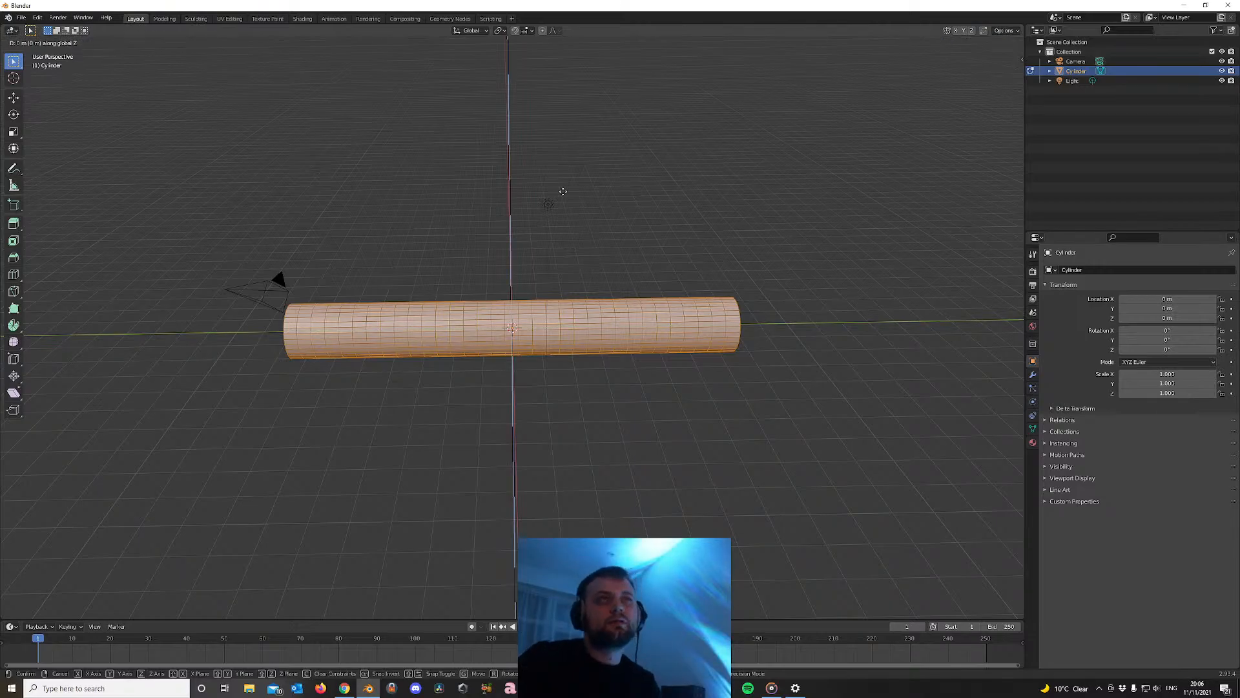
pyautogui.write('4')
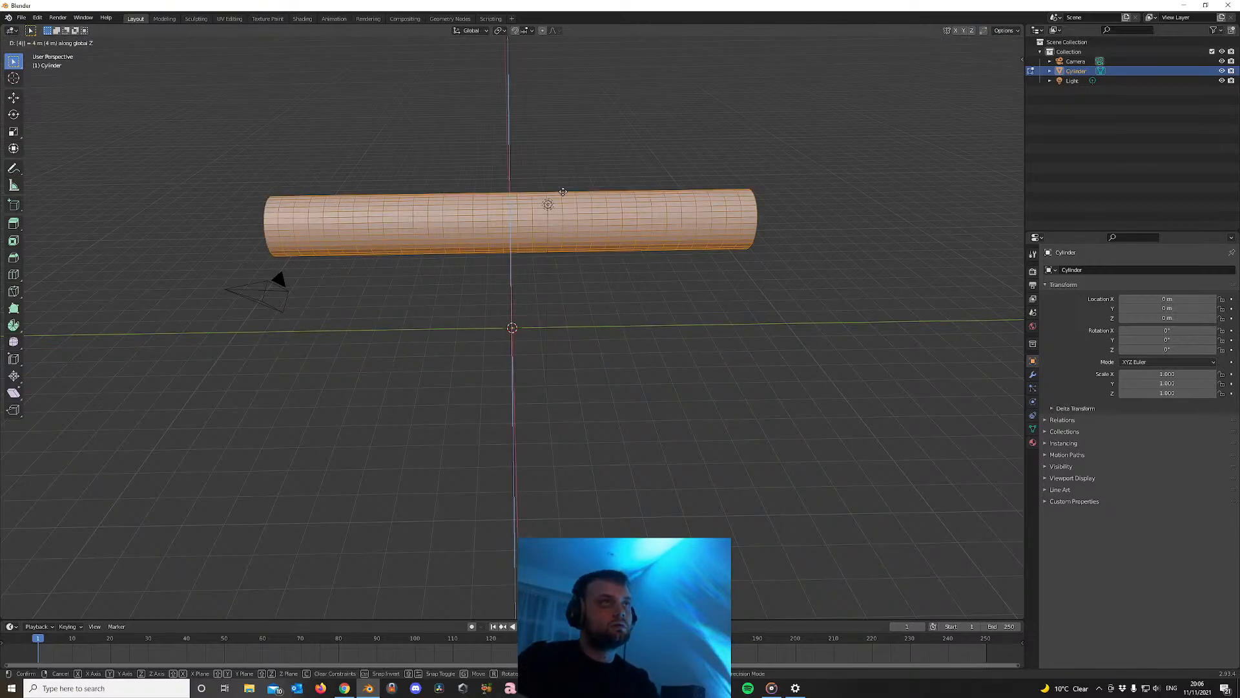
pyautogui.press('Return')
pyautogui.moveTo(584, 202); pyautogui.dragTo(582, 171, button='middle')
pyautogui.hotkey('ctrl', 'z')
# Move the selected tube mesh 2 m up along the Z axis
pyautogui.write('g')
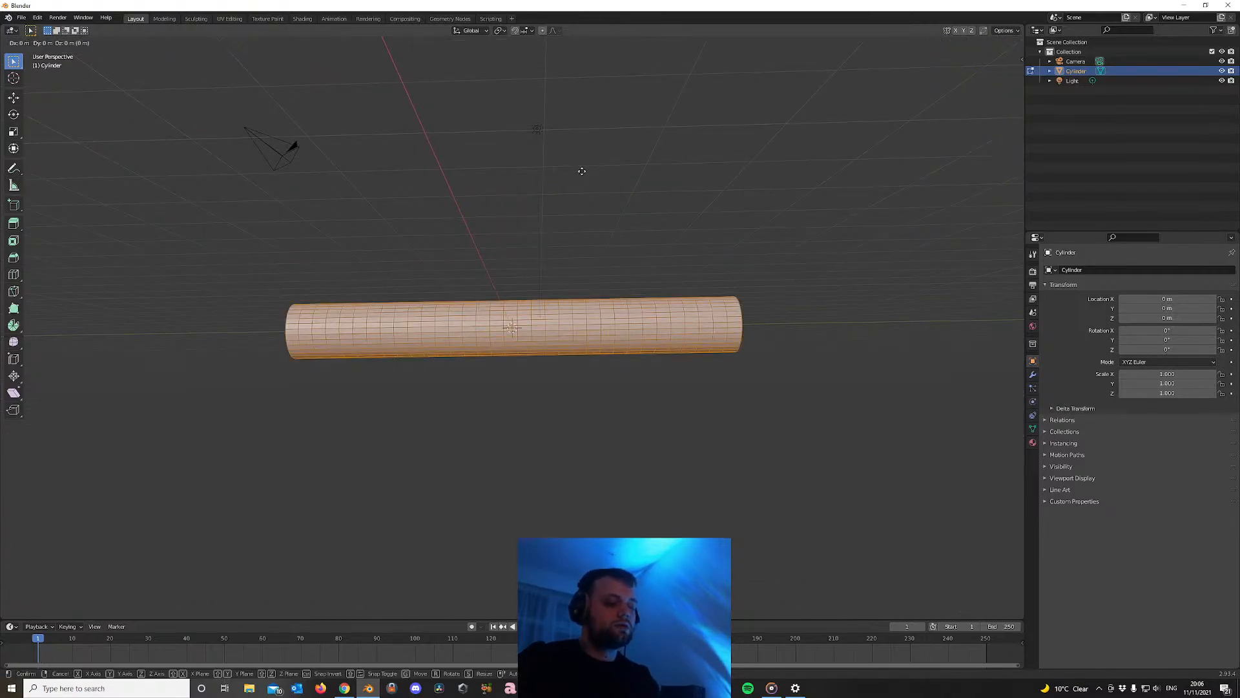
pyautogui.write('z2')
pyautogui.press('Return')
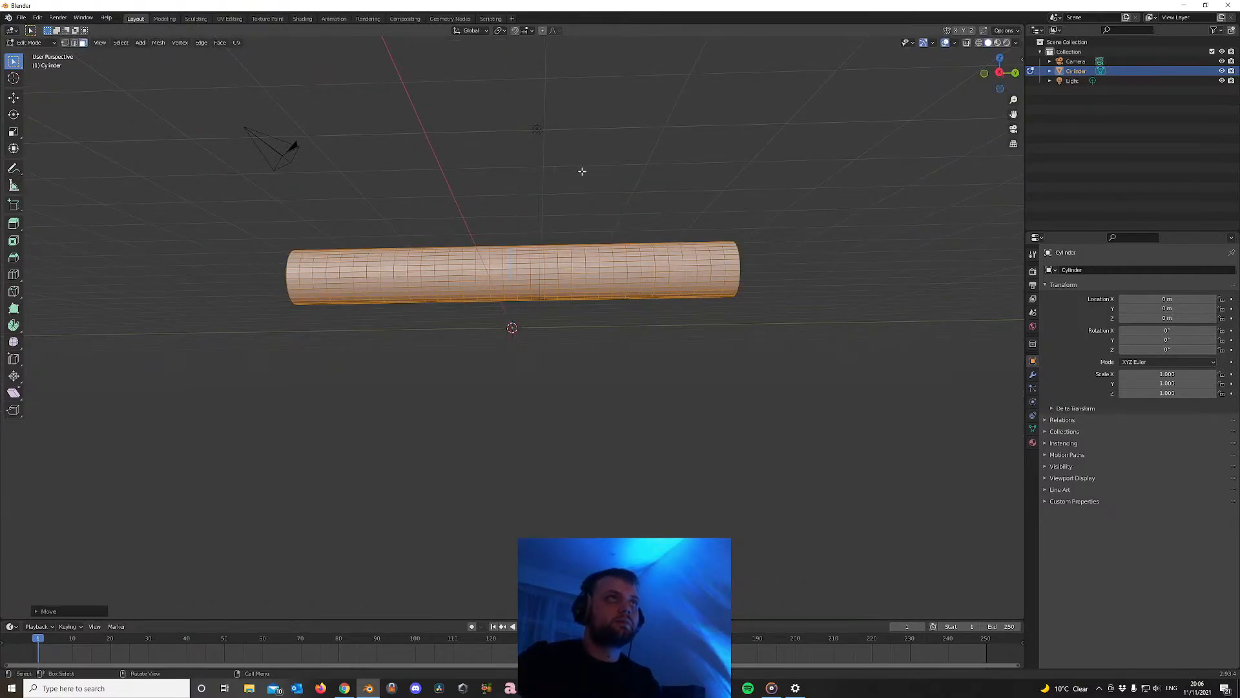
pyautogui.moveTo(583, 171); pyautogui.dragTo(597, 212, button='middle')
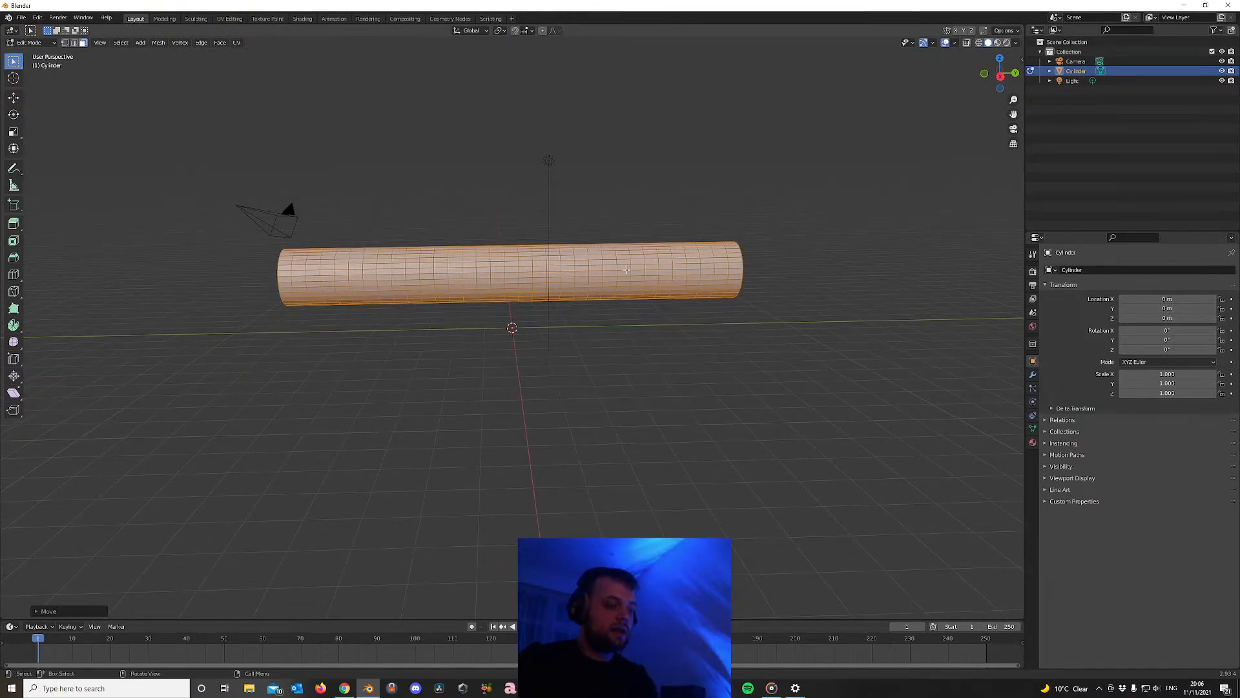
# Duplicate the tube mesh and place the copy 4 m lower along the Z axis
pyautogui.press('a')
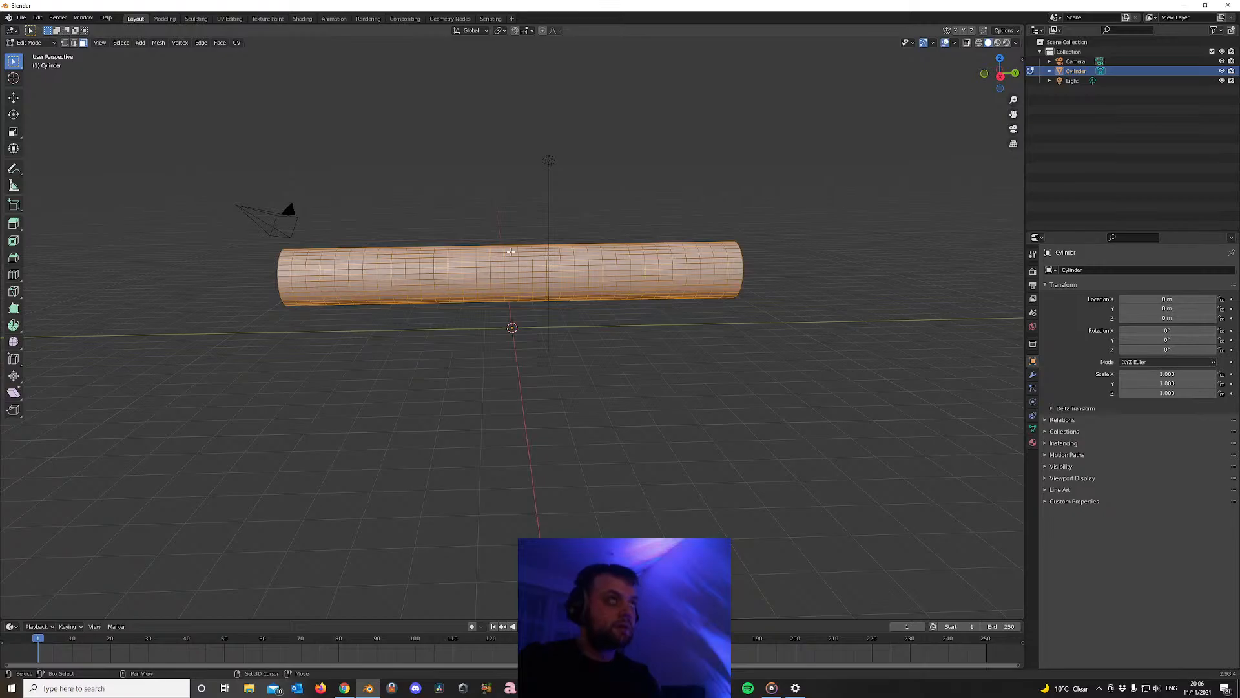
pyautogui.press('g')
pyautogui.write('z')
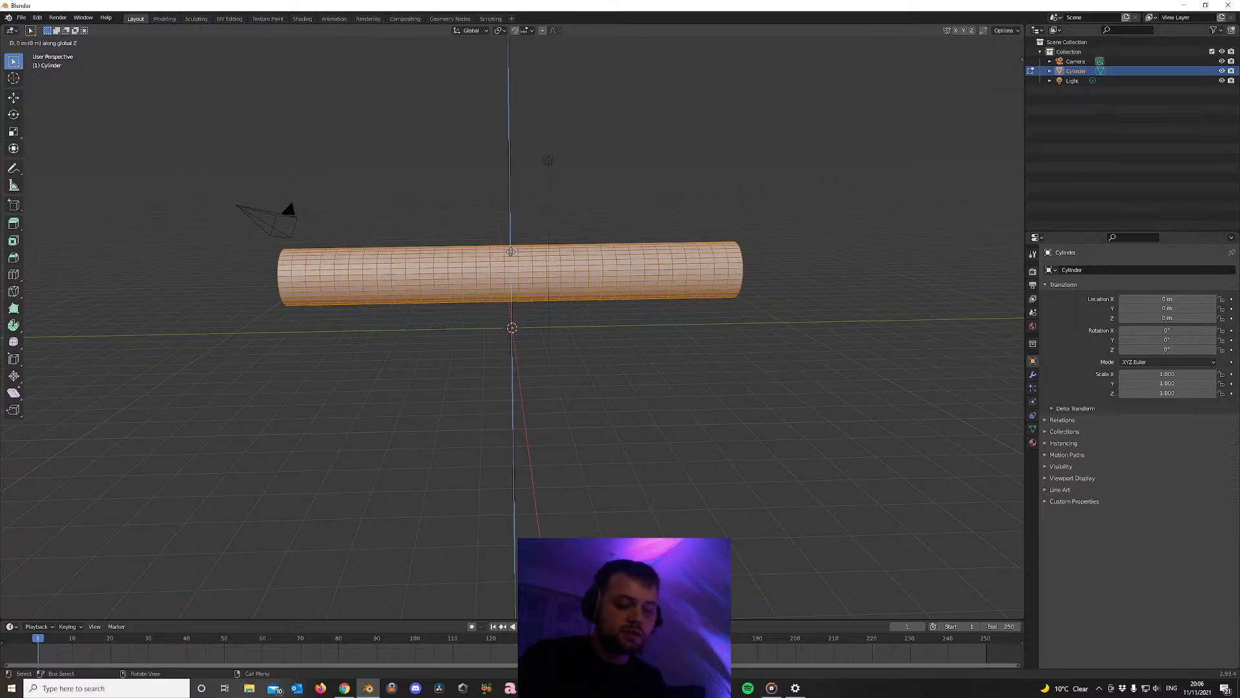
pyautogui.write('-4')
pyautogui.press('Return')
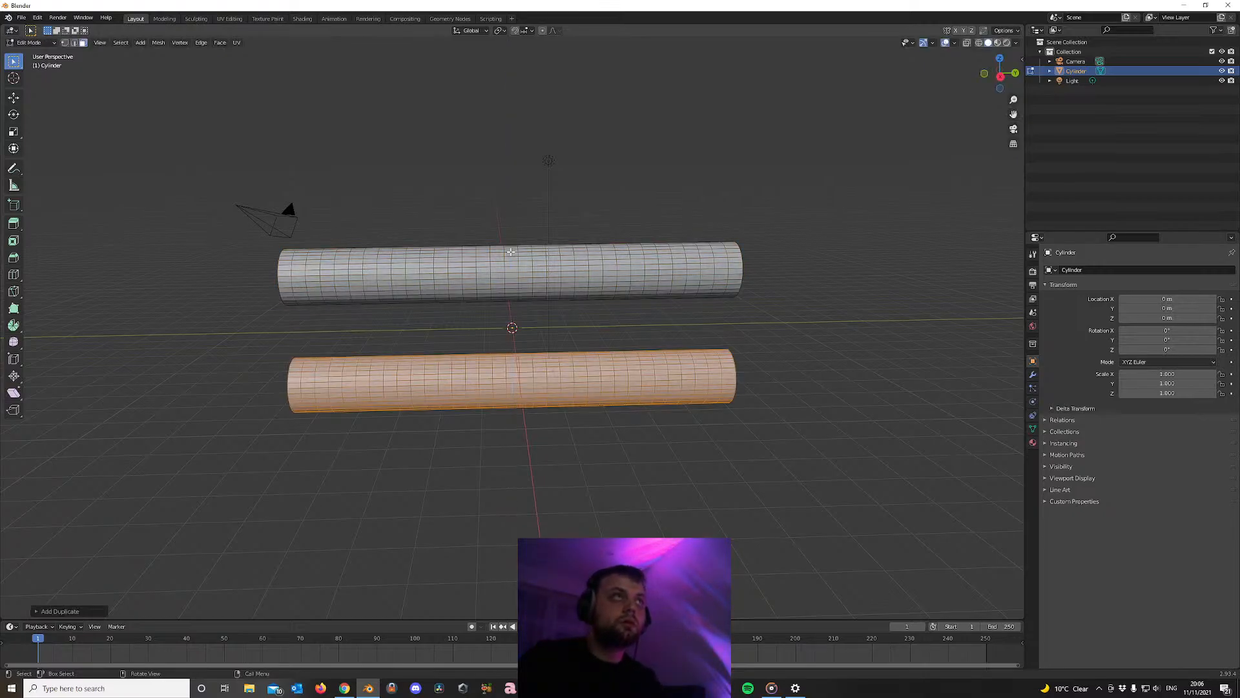
# Examine the two parallel tubes from the front and from other angles, returning to Object Mode
pyautogui.press('KP_1')
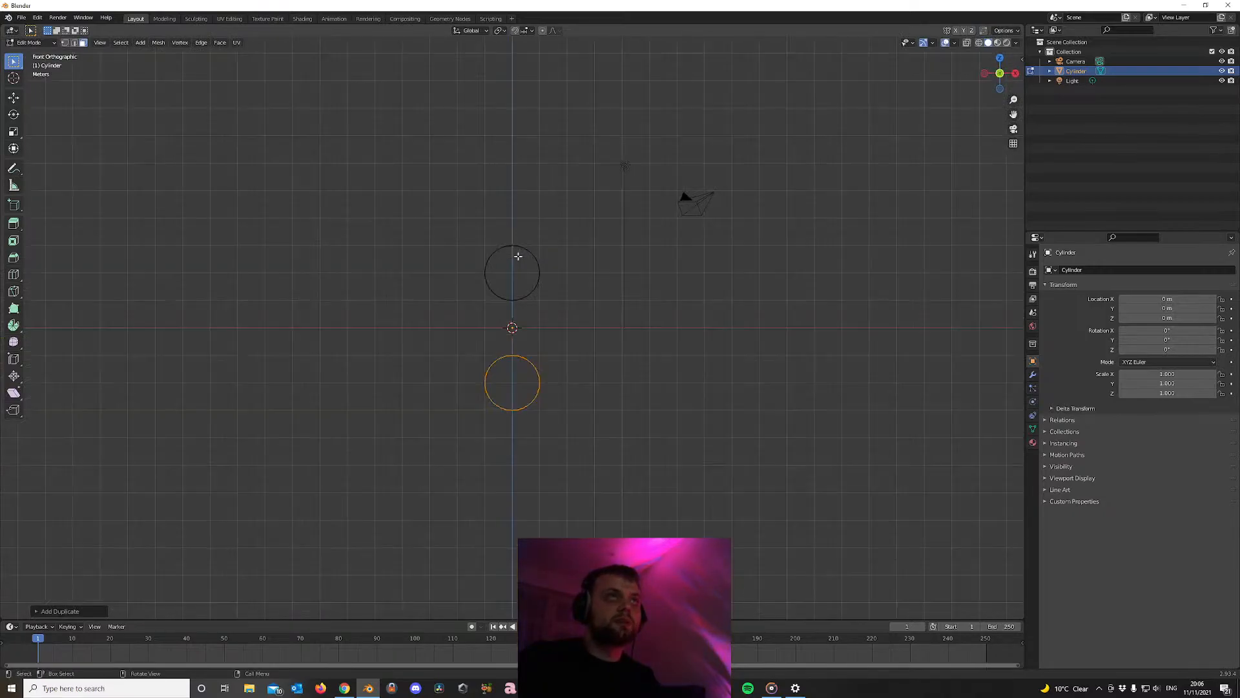
pyautogui.moveTo(529, 279); pyautogui.dragTo(491, 343, button='middle')
pyautogui.press('Tab')
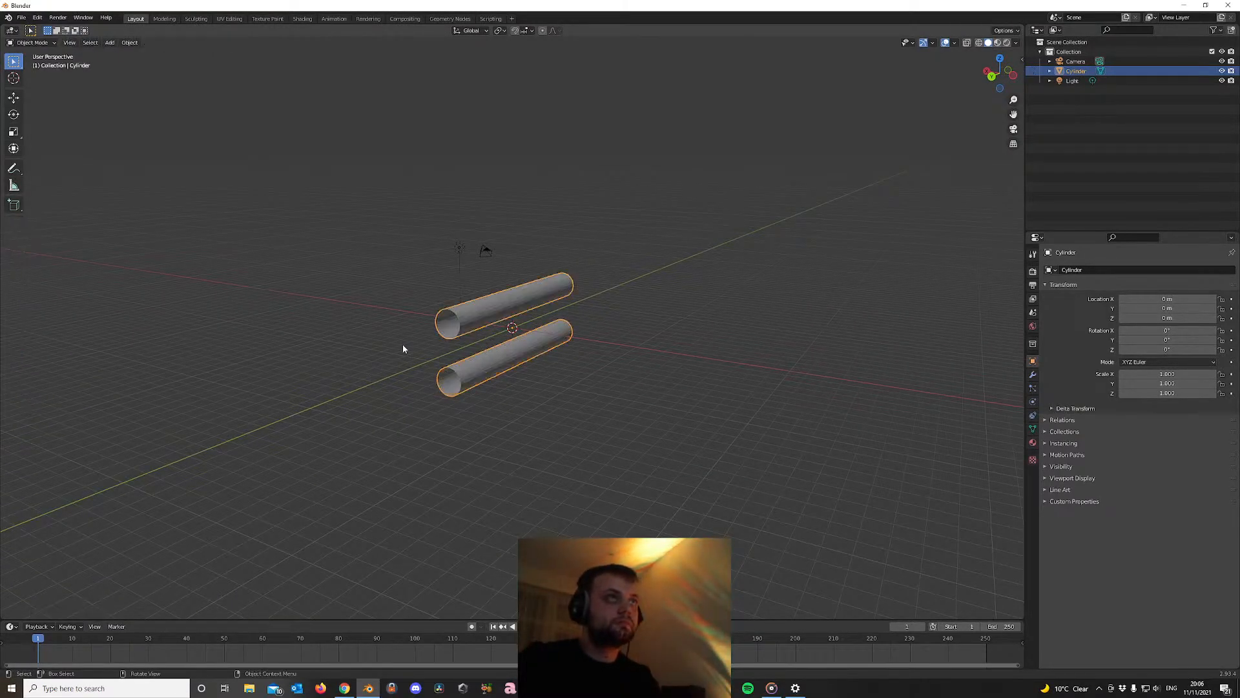
pyautogui.moveTo(402, 343); pyautogui.dragTo(536, 346, button='middle')
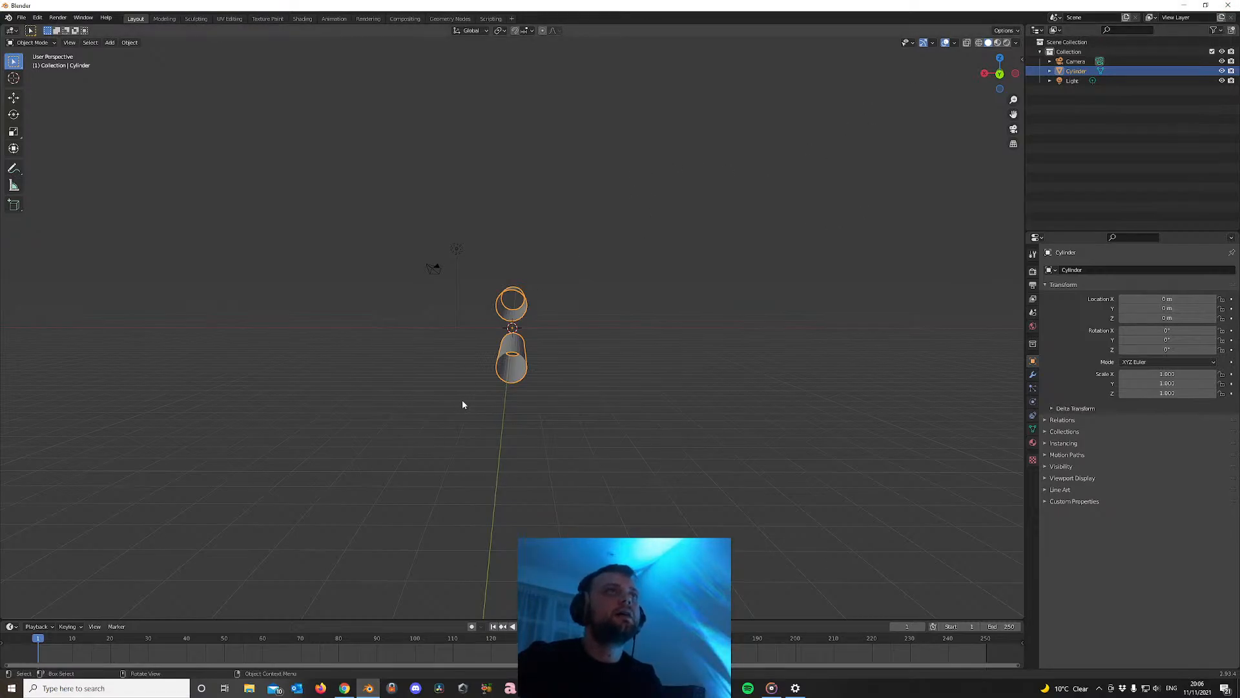
pyautogui.moveTo(462, 405); pyautogui.dragTo(518, 443, button='middle')
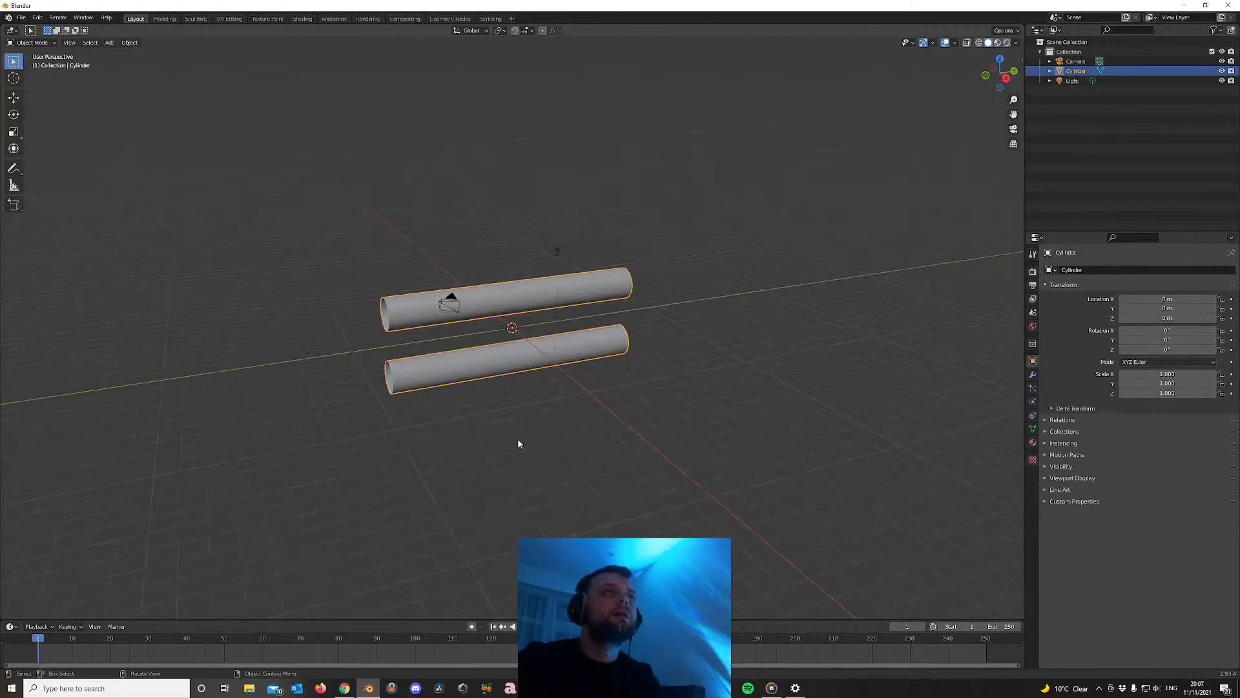
pyautogui.scroll(3, 469, 426)
pyautogui.moveTo(438, 353)
pyautogui.mouseDown(button='middle')
pyautogui.moveTo(504, 323)
pyautogui.moveTo(426, 335)
pyautogui.mouseUp(button='middle')
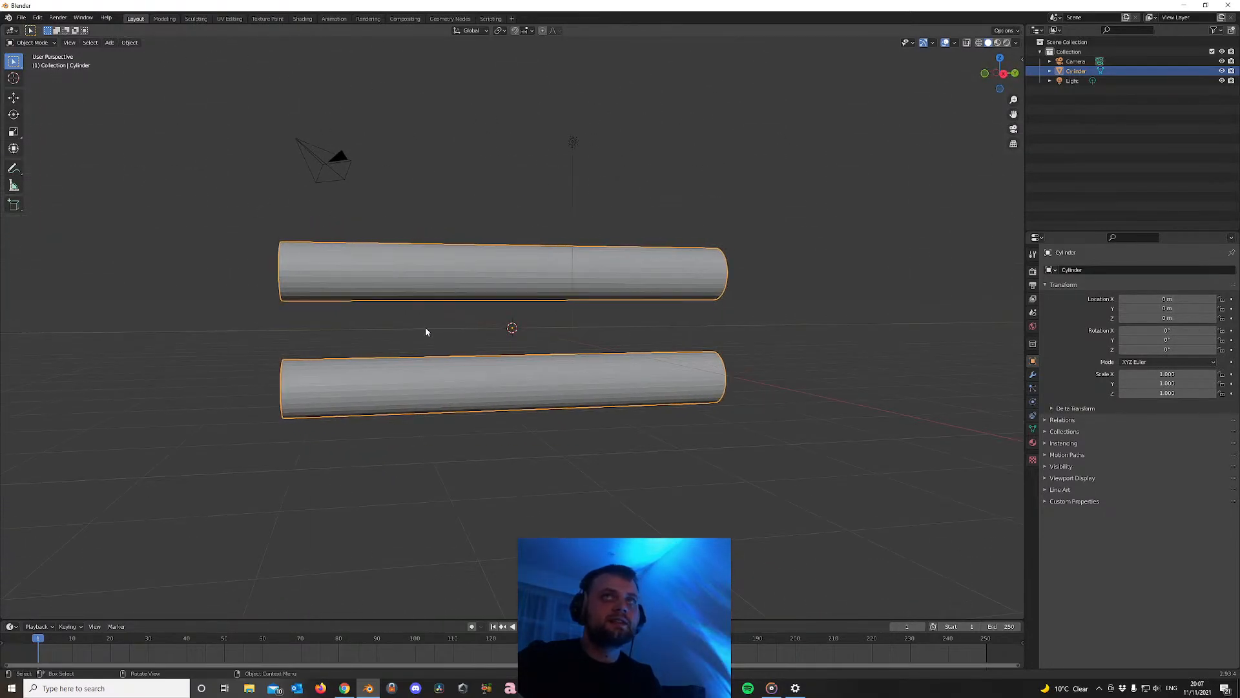
# Add a Simple Deform modifier to the tubes and set its Twist axis to Y
pyautogui.click(1033, 374)
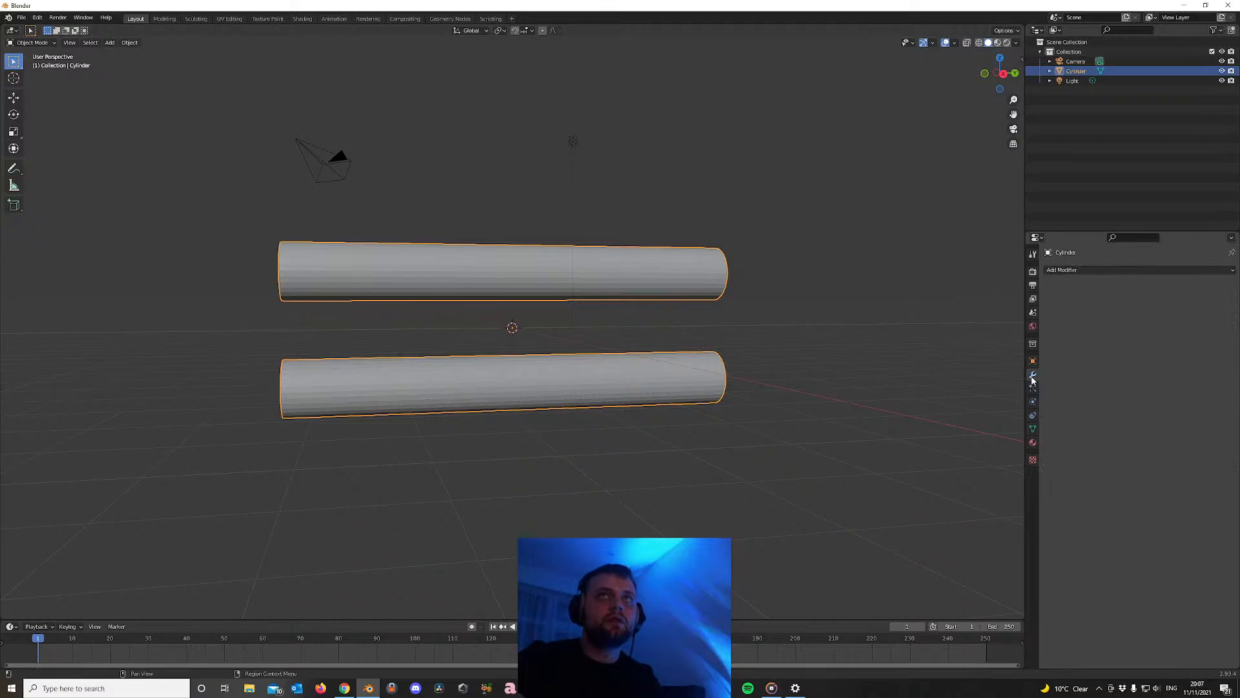
pyautogui.click(1083, 270)
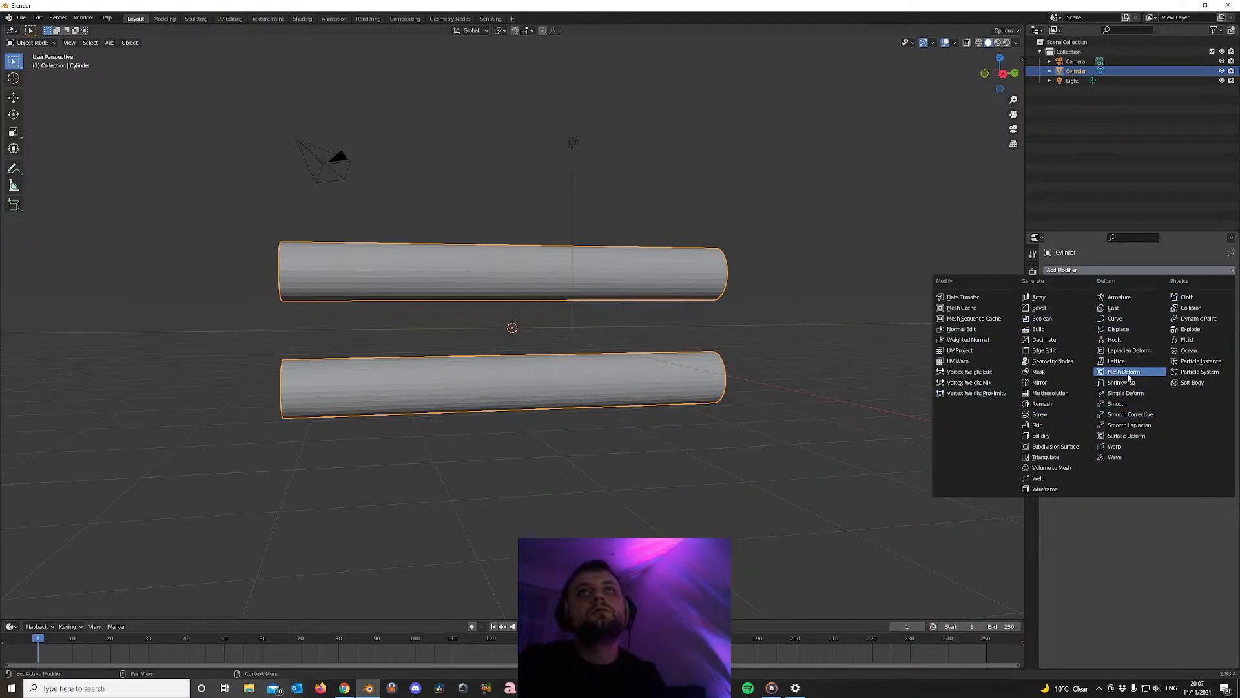
pyautogui.click(1125, 394)
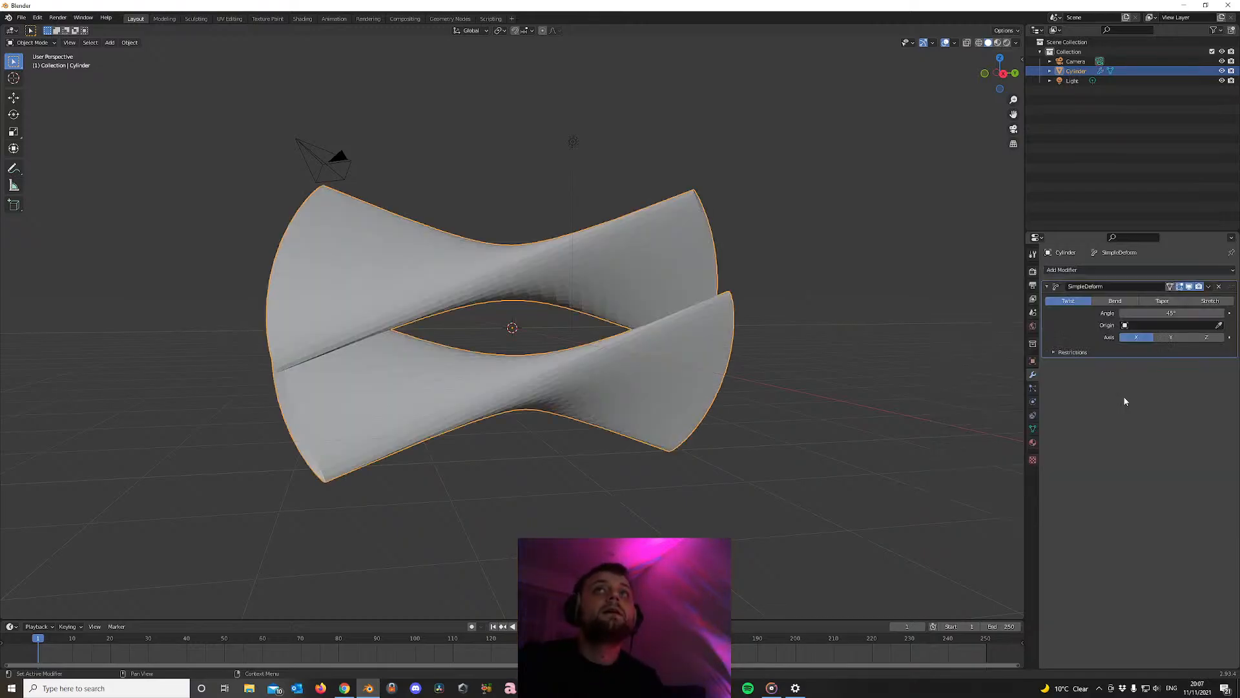
pyautogui.moveTo(516, 332)
pyautogui.mouseDown(button='middle')
pyautogui.moveTo(681, 330)
pyautogui.moveTo(338, 341)
pyautogui.moveTo(576, 332)
pyautogui.moveTo(360, 347)
pyautogui.moveTo(514, 342)
pyautogui.mouseUp(button='middle')
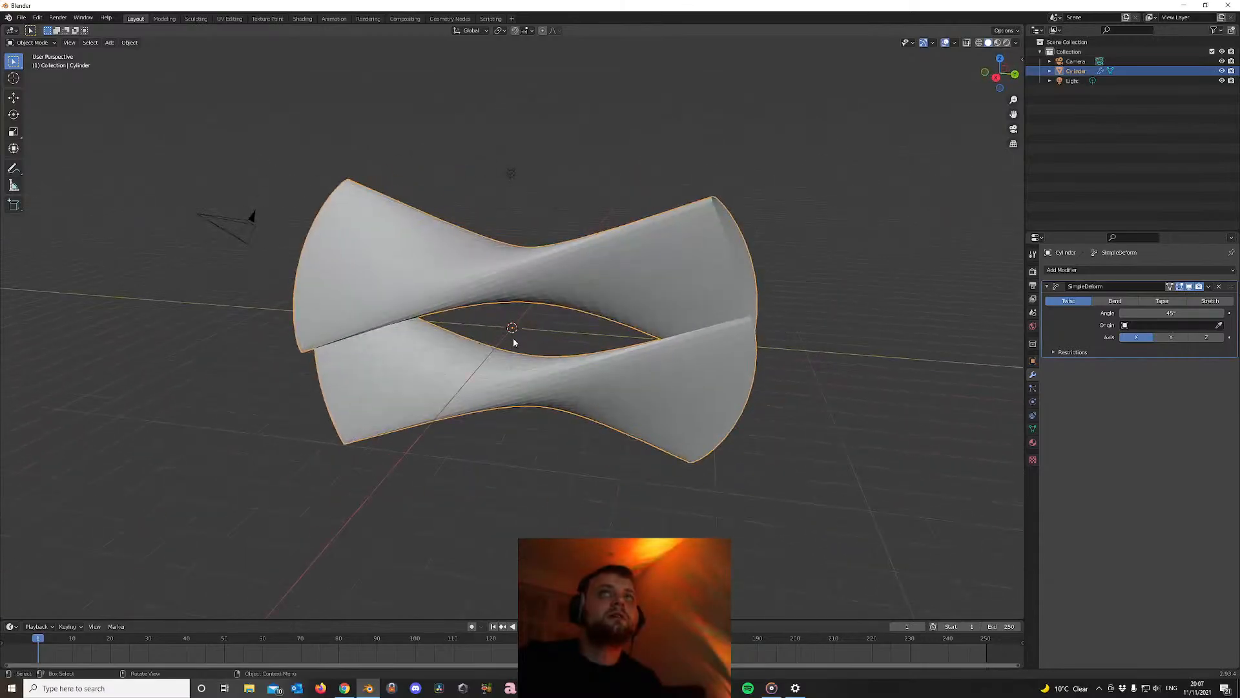
pyautogui.click(1170, 337)
pyautogui.moveTo(454, 293); pyautogui.dragTo(459, 269, button='middle')
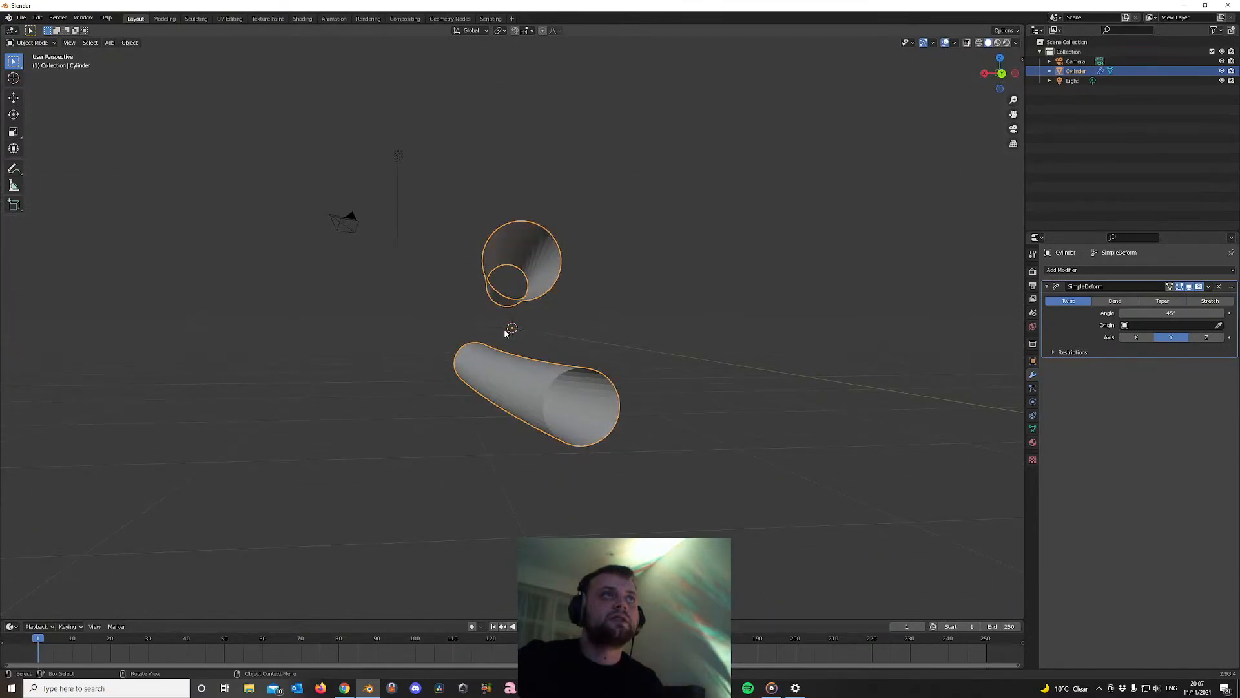
# Set the Simple Deform twist angle to 360° and check the intertwined tubes up close
pyautogui.moveTo(1172, 313); pyautogui.dragTo(1237, 313)
pyautogui.moveTo(555, 304); pyautogui.dragTo(521, 337, button='middle')
pyautogui.scroll(4, 518, 348)
pyautogui.scroll(-4, 519, 342)
pyautogui.scroll(4, 519, 348)
pyautogui.scroll(-8, 521, 339)
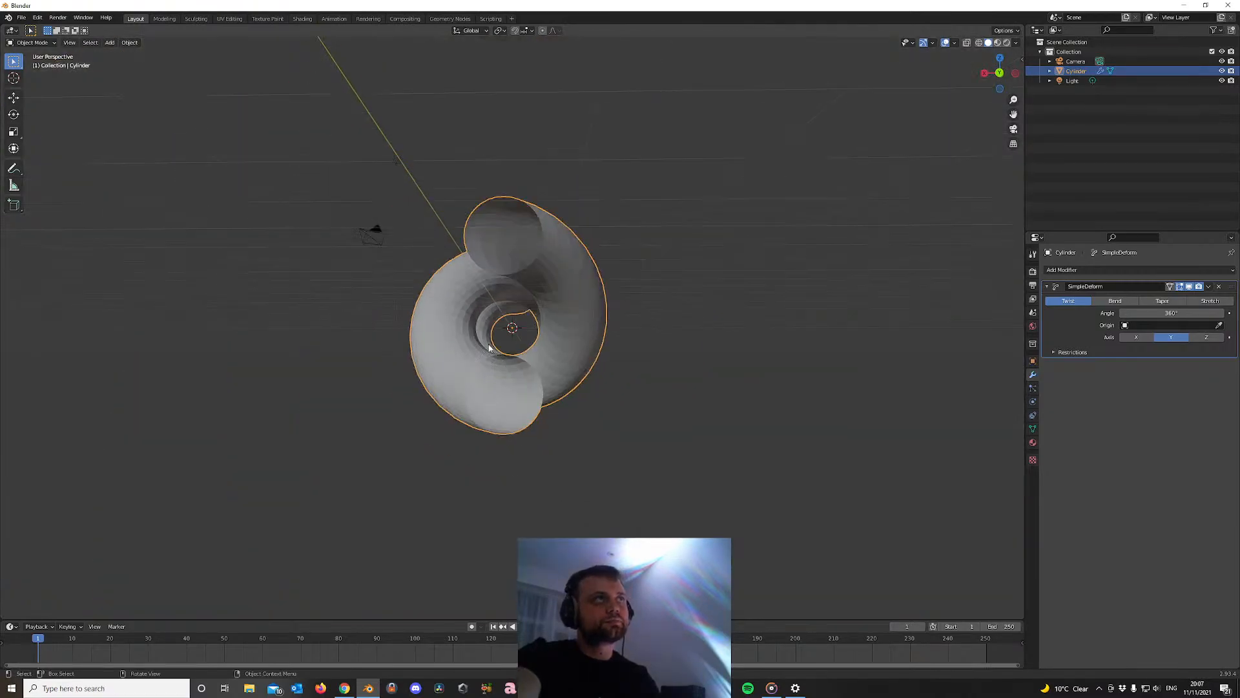
# Select the camera and clear its location so it sits at the world origin
pyautogui.moveTo(363, 274); pyautogui.dragTo(452, 297, button='middle')
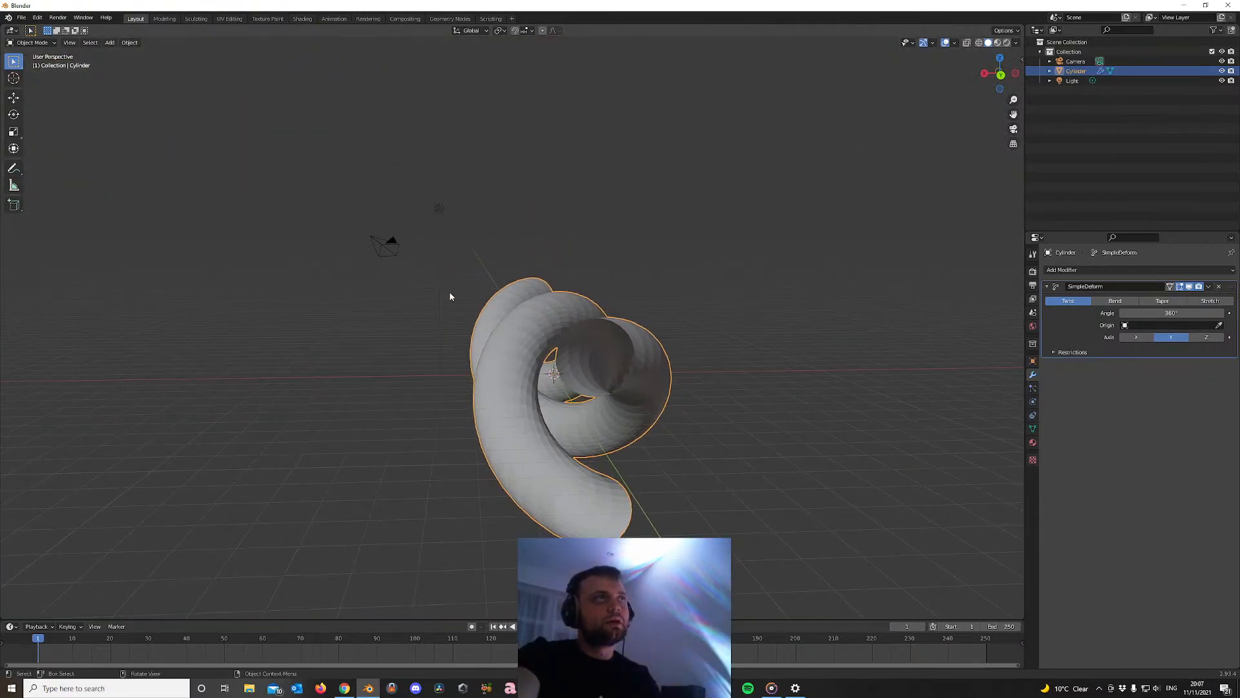
pyautogui.click(386, 243)
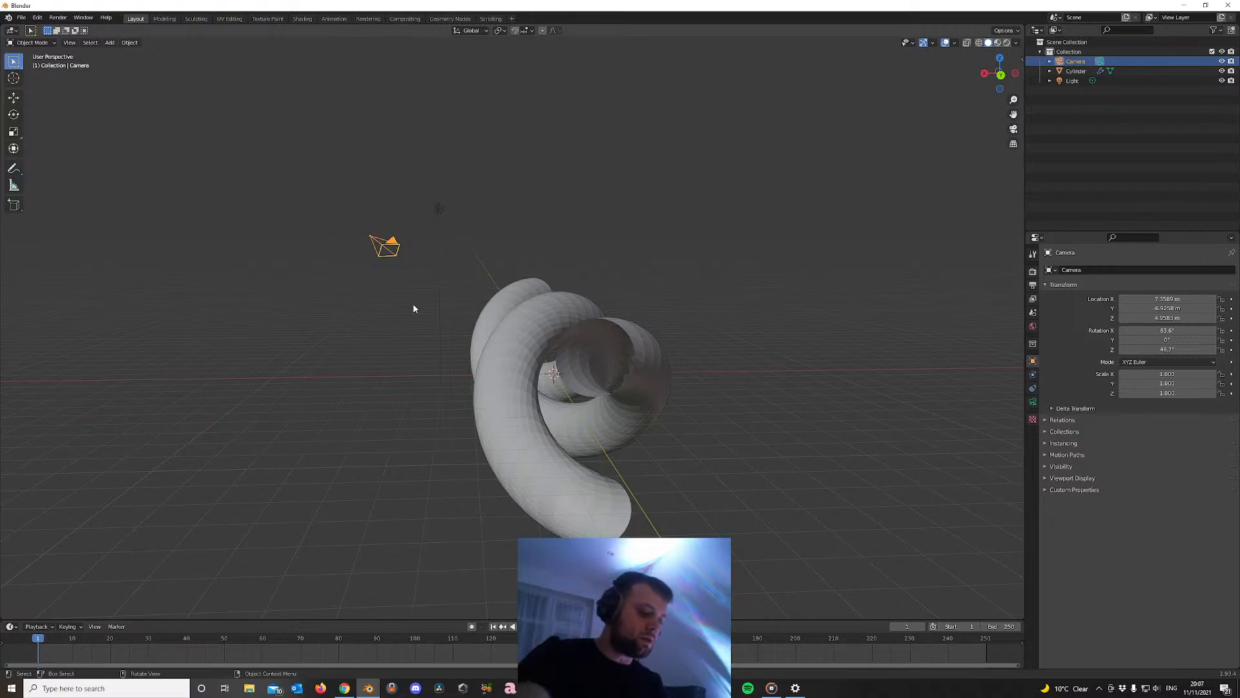
pyautogui.hotkey('alt', 'g')
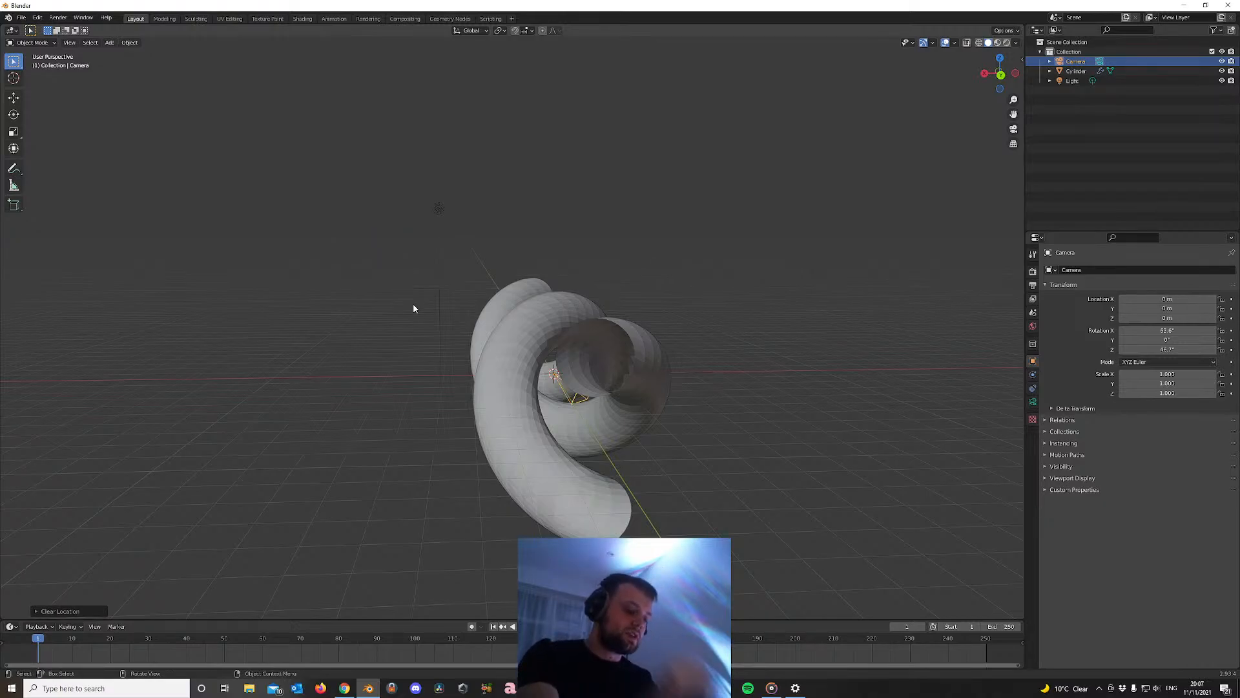
# Clear the camera's rotation and rotate it 90° about the X axis
pyautogui.hotkey('alt', 'r')
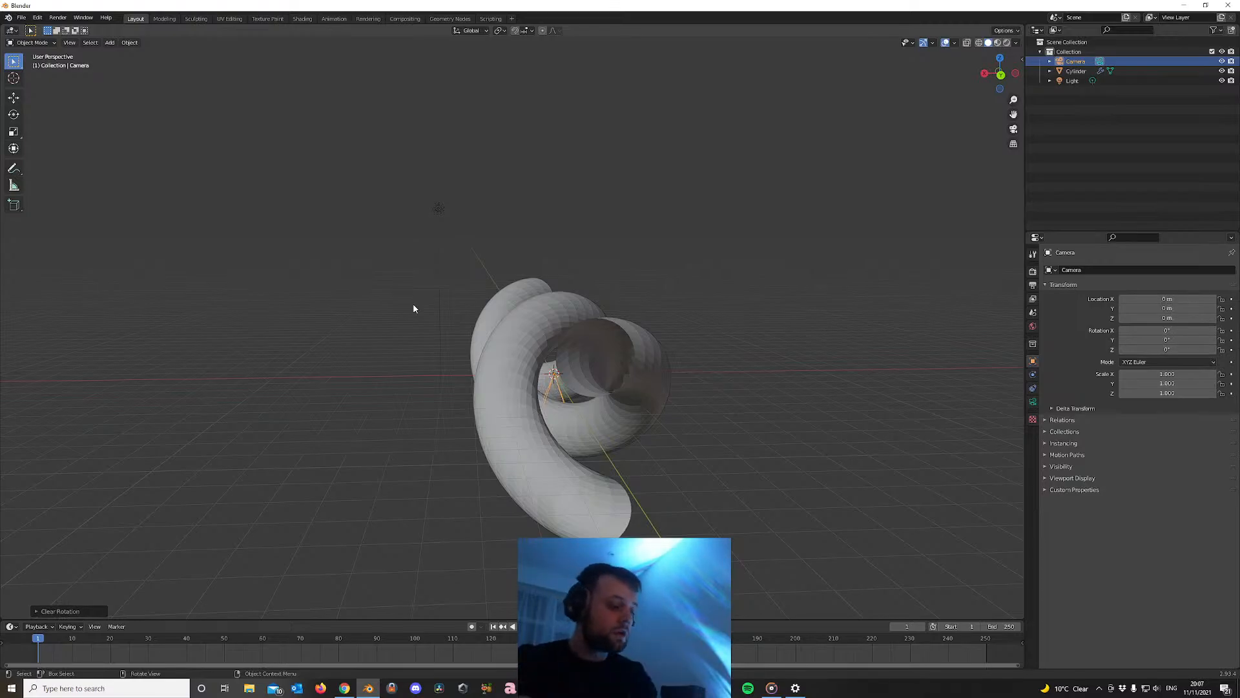
pyautogui.write('rx90')
pyautogui.press('Return')
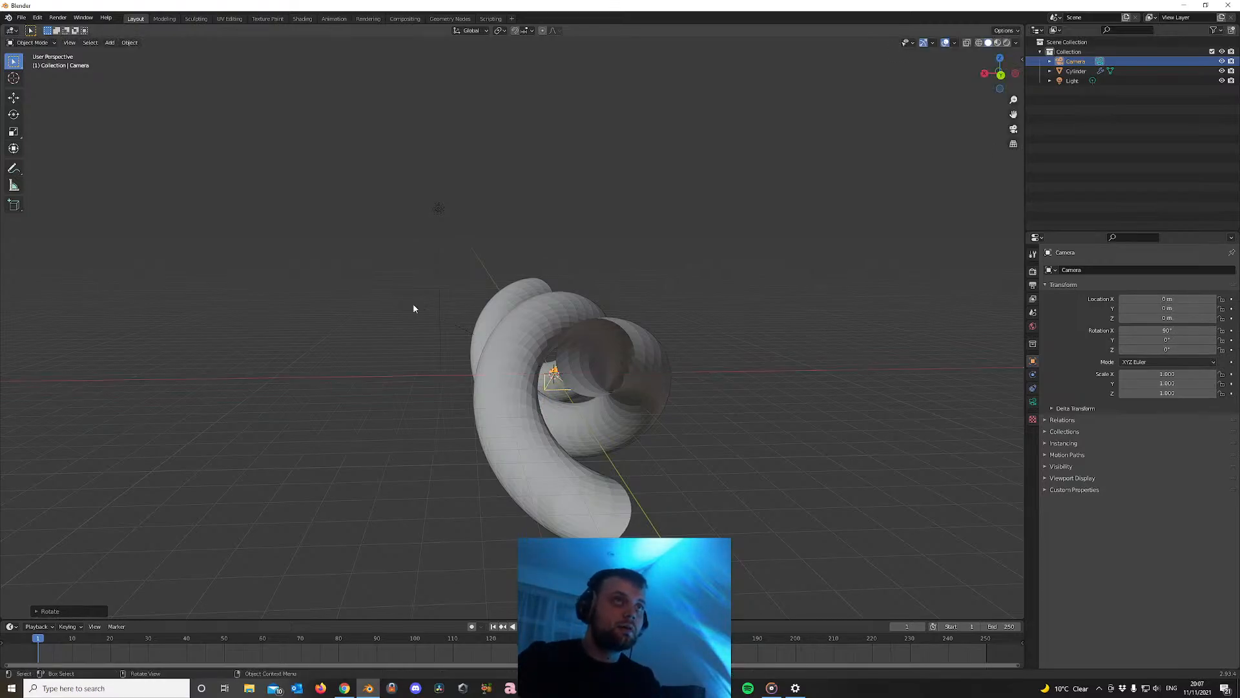
pyautogui.moveTo(474, 381); pyautogui.dragTo(491, 407, button='middle')
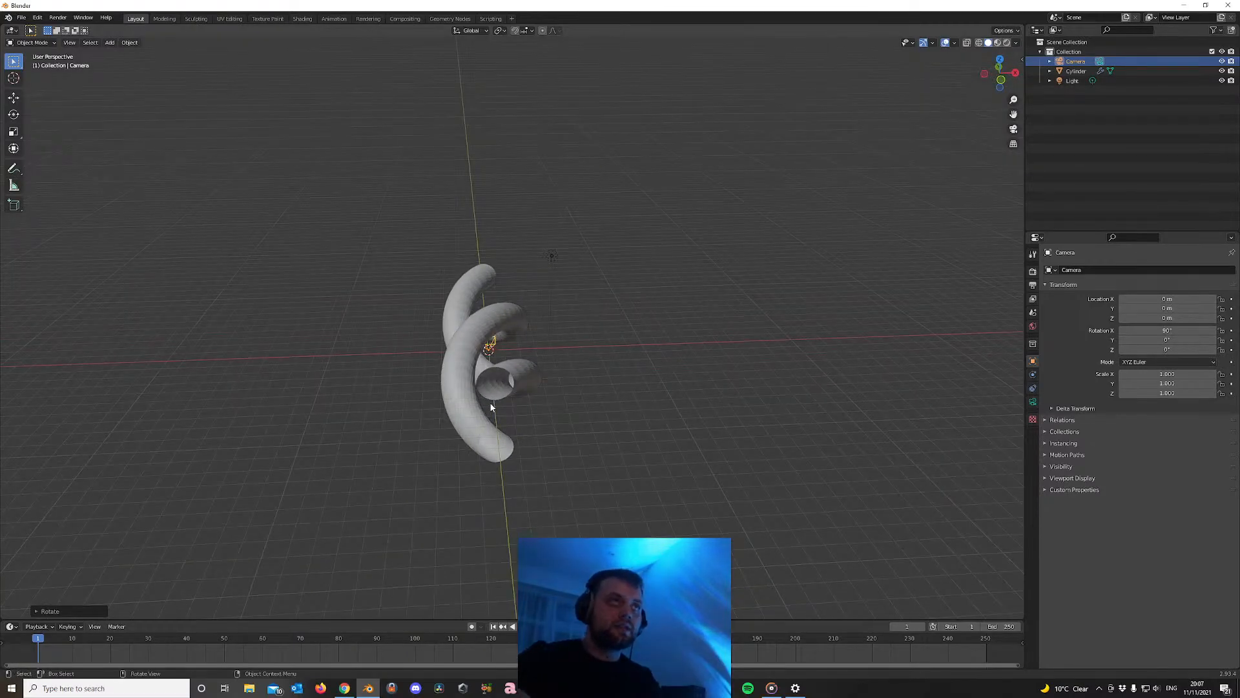
# Move the camera -8 m along the Y axis in the top view, toward the end of the tubes
pyautogui.press('KP_7')
pyautogui.scroll(2, 495, 411)
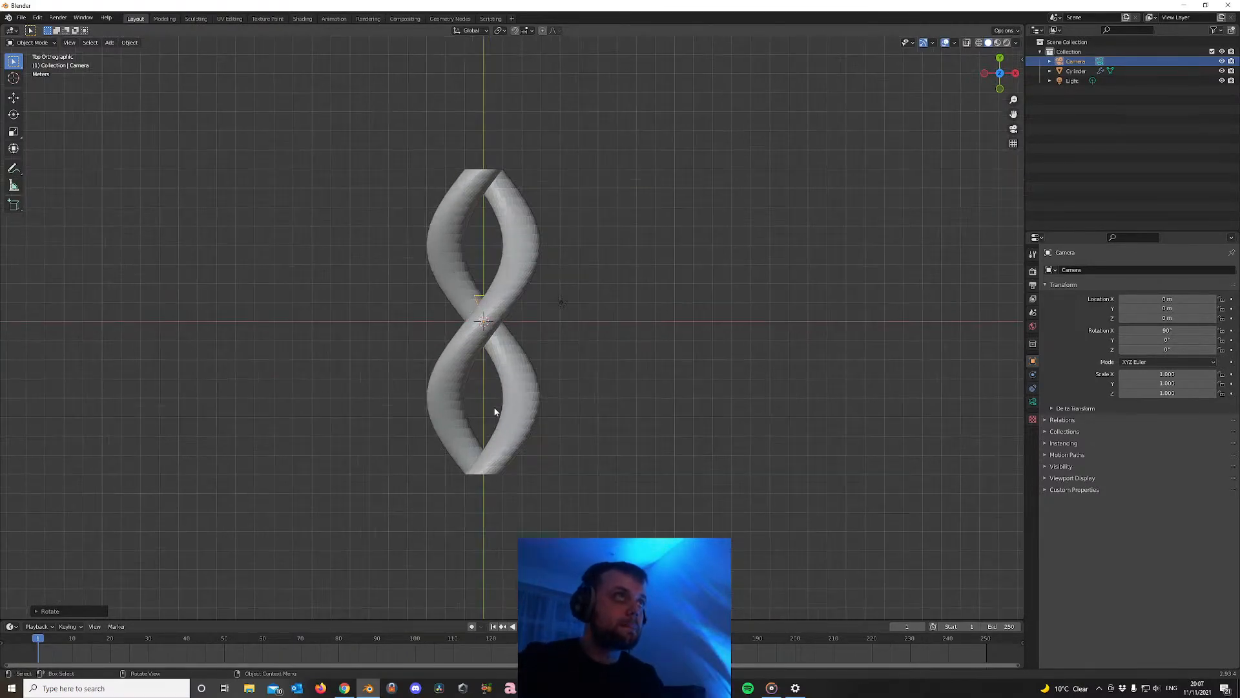
pyautogui.scroll(2, 495, 412)
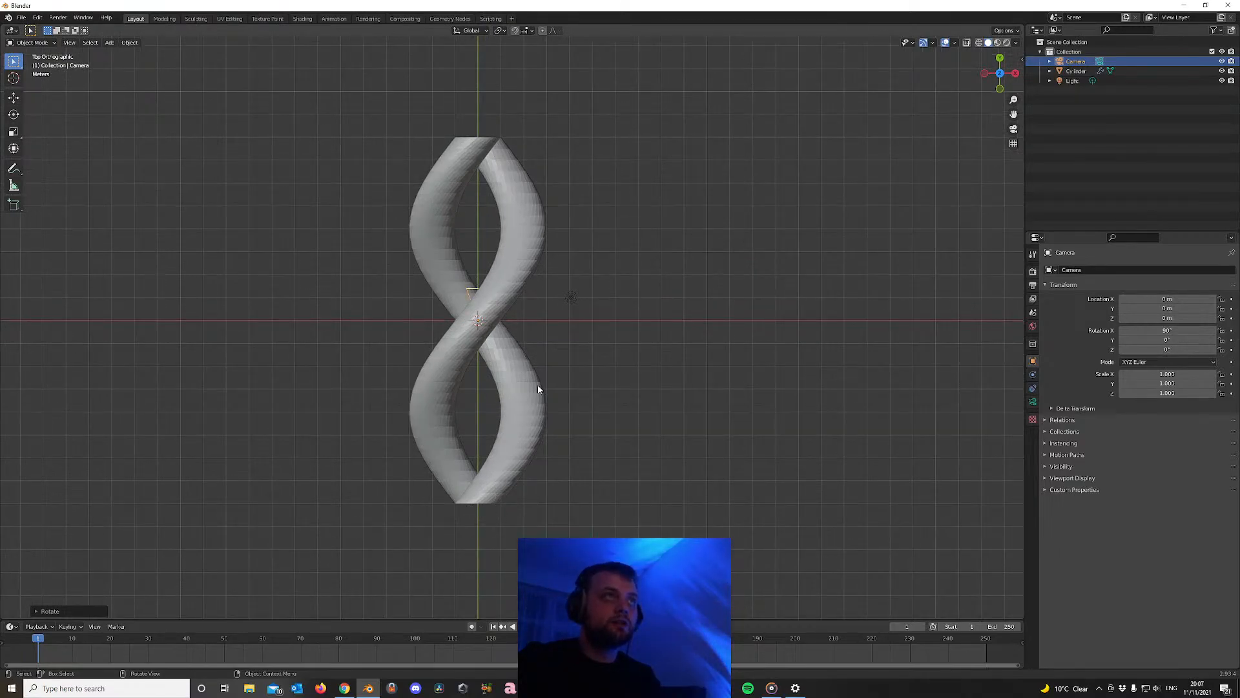
pyautogui.write('gy')
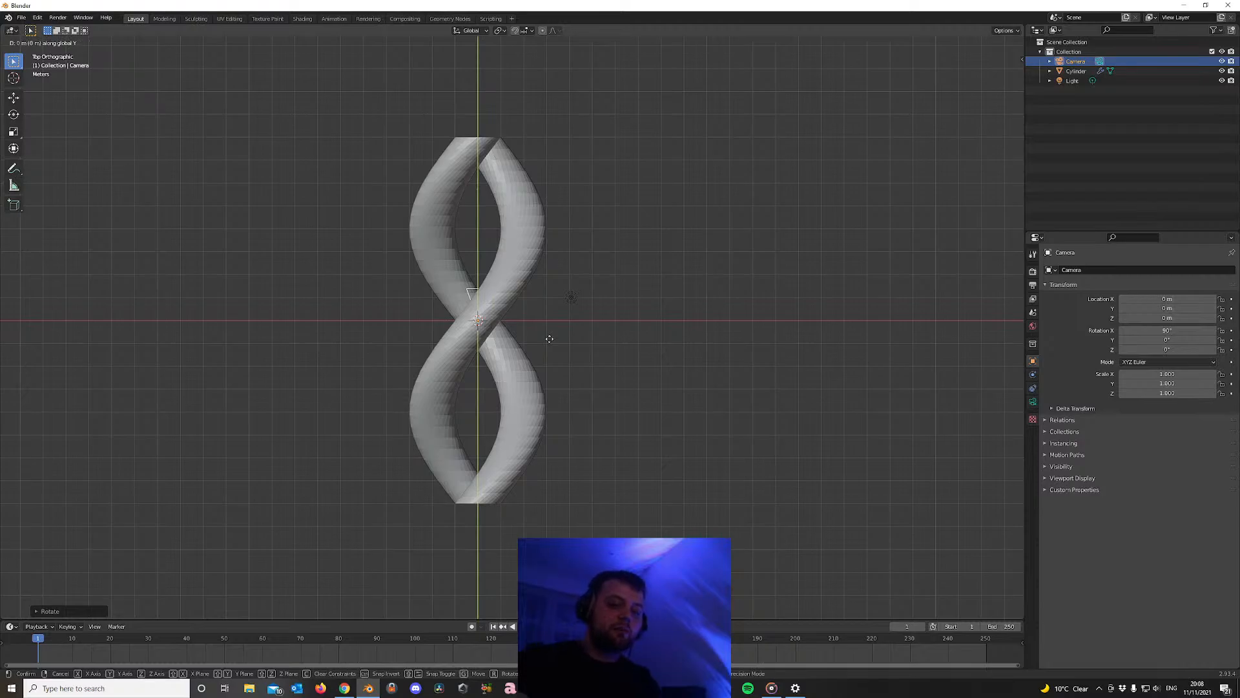
pyautogui.write('-8')
pyautogui.press('Return')
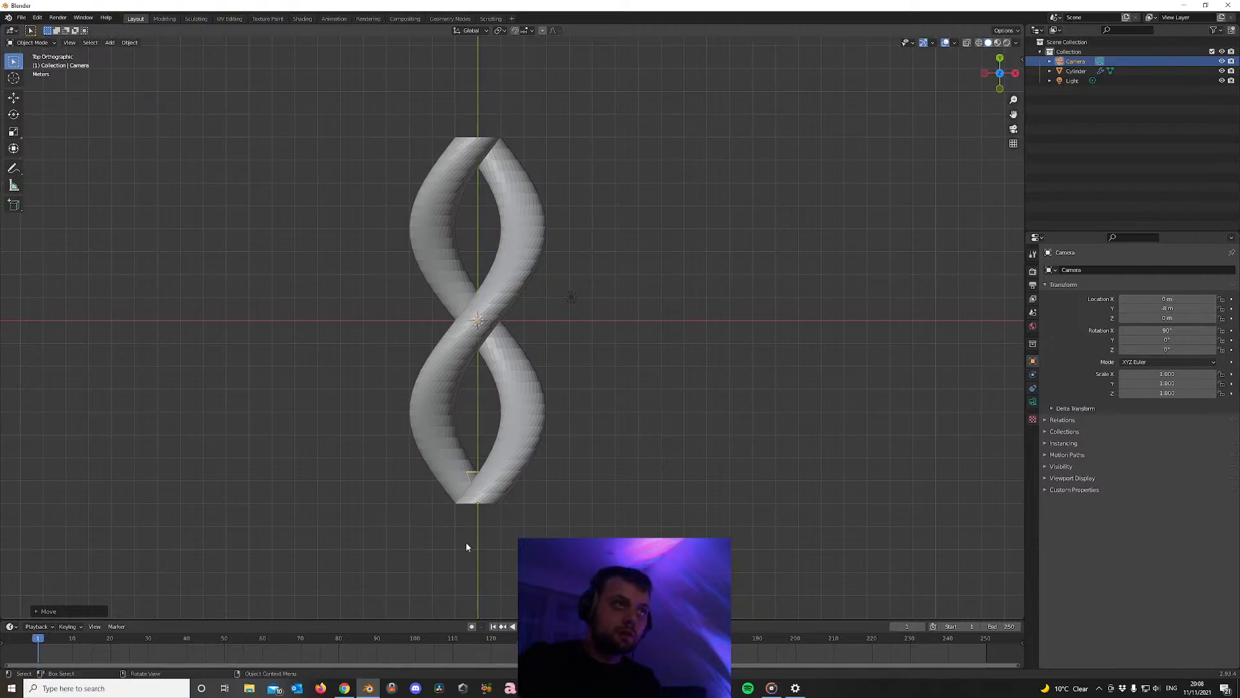
pyautogui.scroll(1, 476, 523)
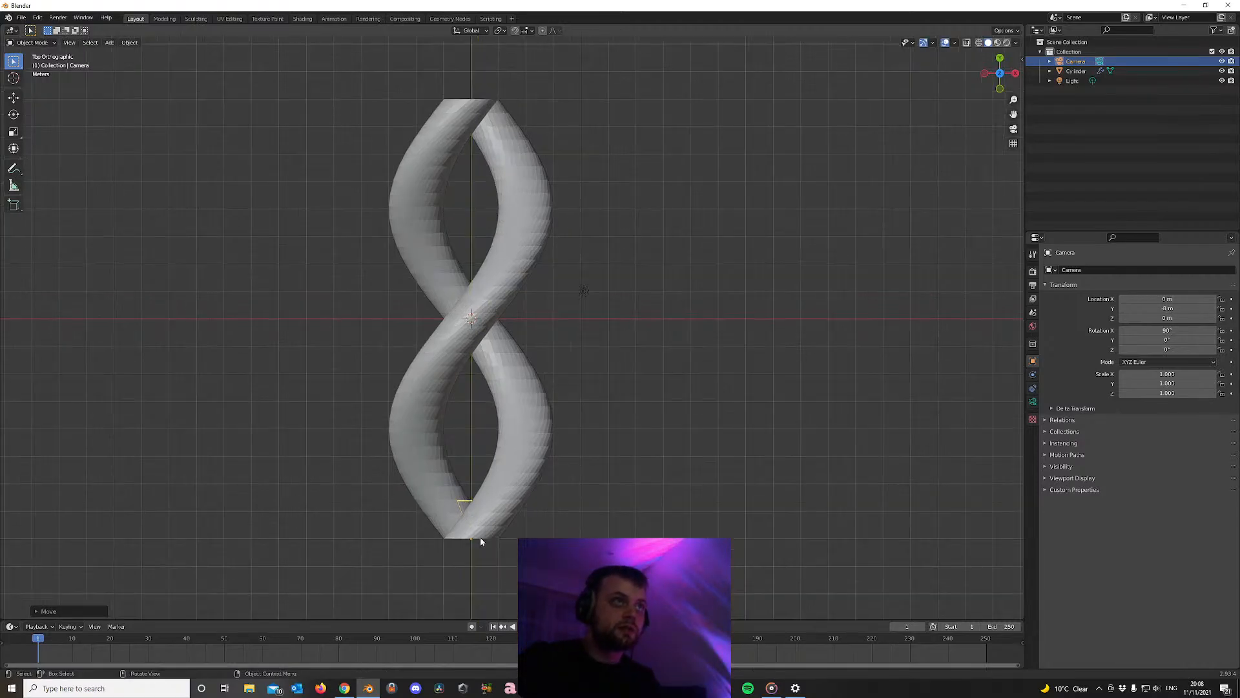
# Look through the camera into the twisted tubes and leave everything deselected
pyautogui.click(493, 530)
pyautogui.scroll(-1, 366, 467)
pyautogui.scroll(1, 365, 466)
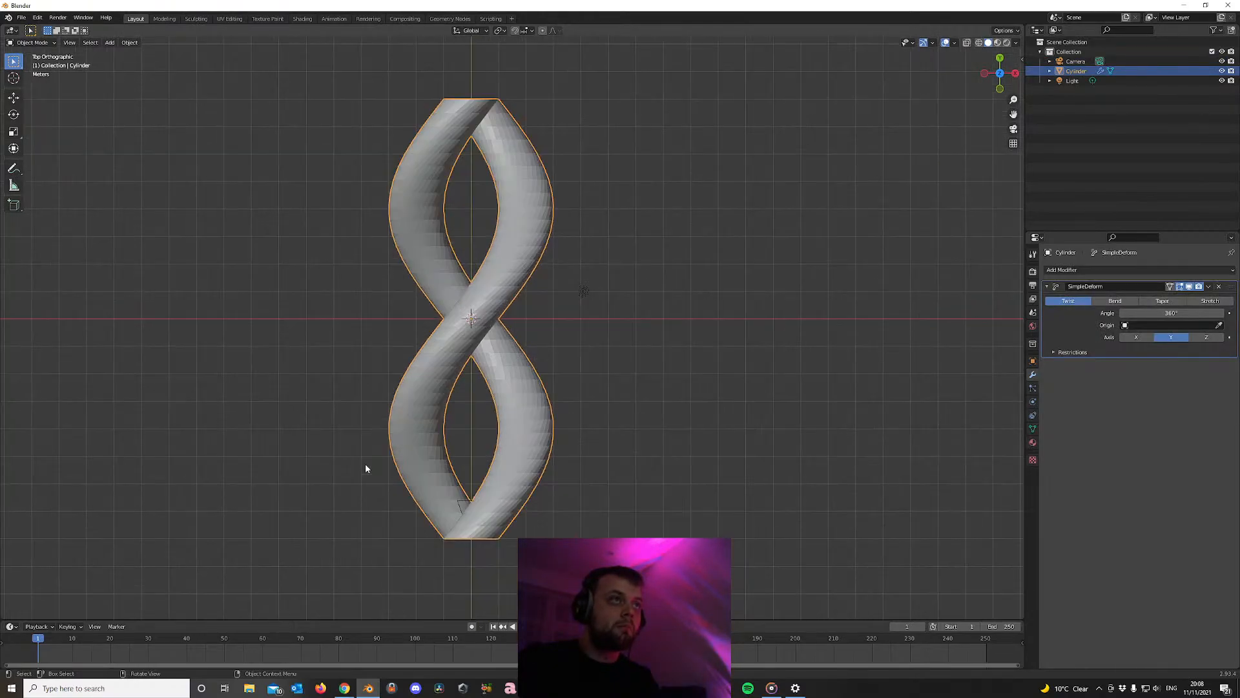
pyautogui.press('KP_0')
pyautogui.scroll(3, 368, 462)
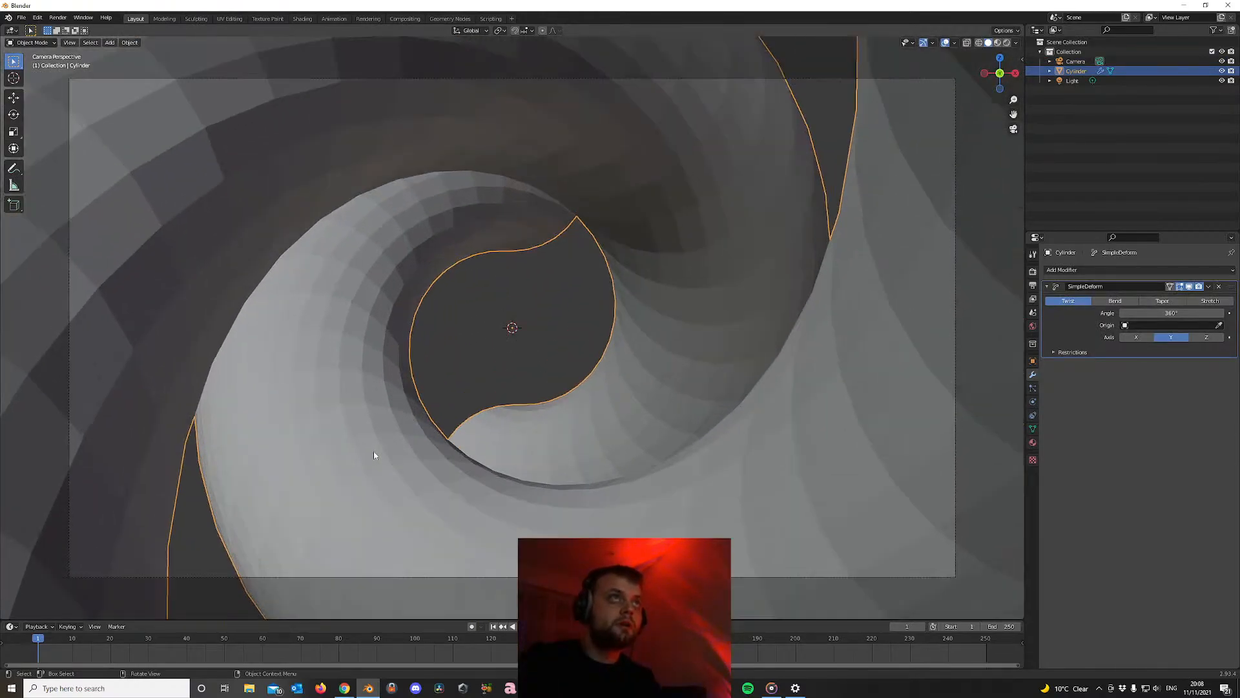
pyautogui.hotkey('alt', 'a')
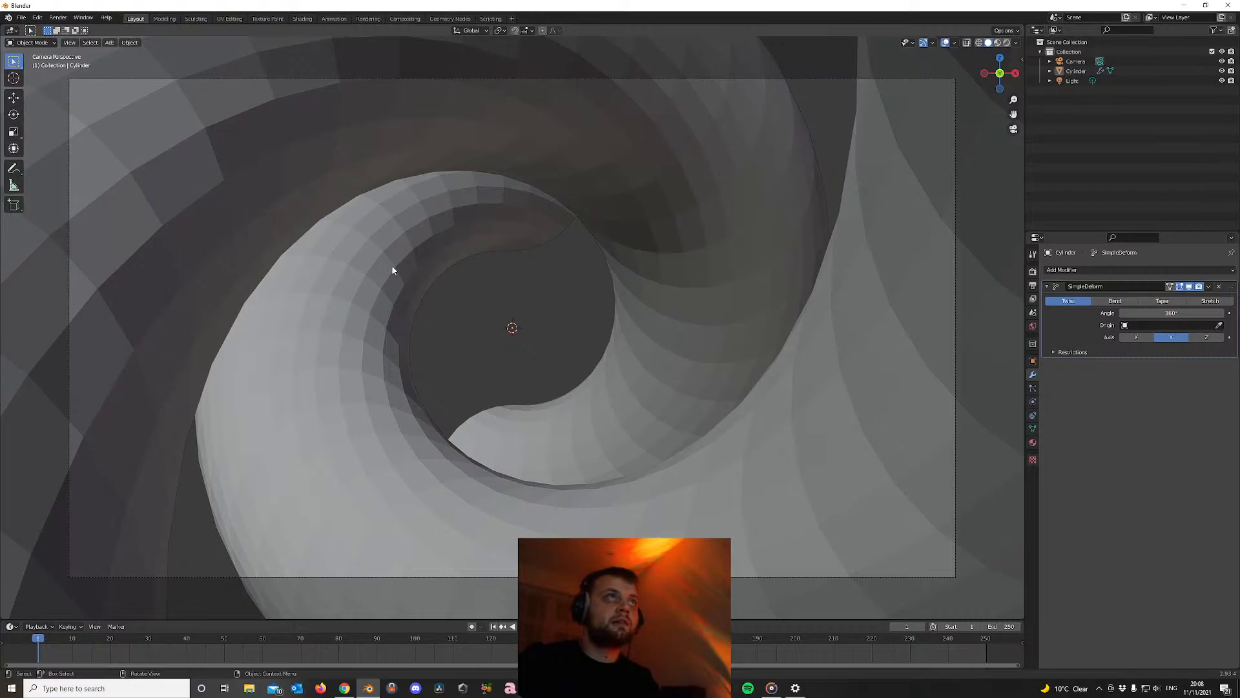
# Add a particle system to the twisted tubes and set its type to Hair
pyautogui.moveTo(477, 261); pyautogui.dragTo(530, 291, button='middle')
pyautogui.scroll(-10, 634, 299)
pyautogui.moveTo(678, 298); pyautogui.dragTo(620, 394, button='middle')
pyautogui.scroll(6, 620, 393)
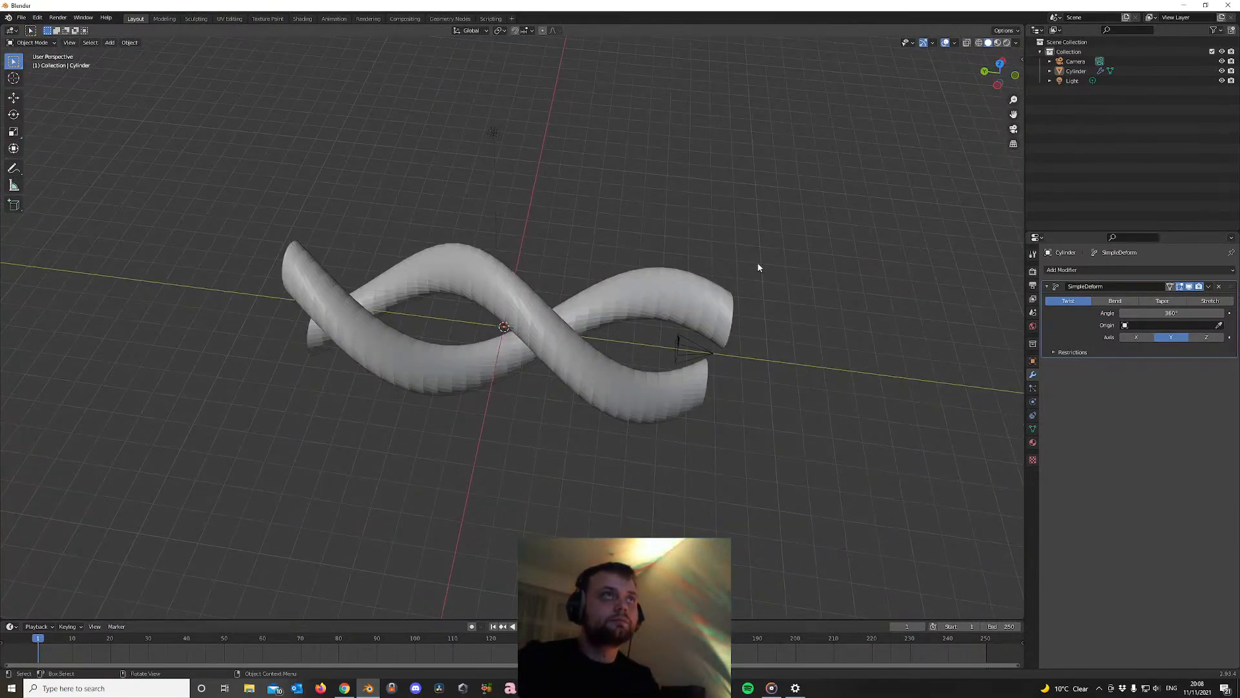
pyautogui.click(549, 308)
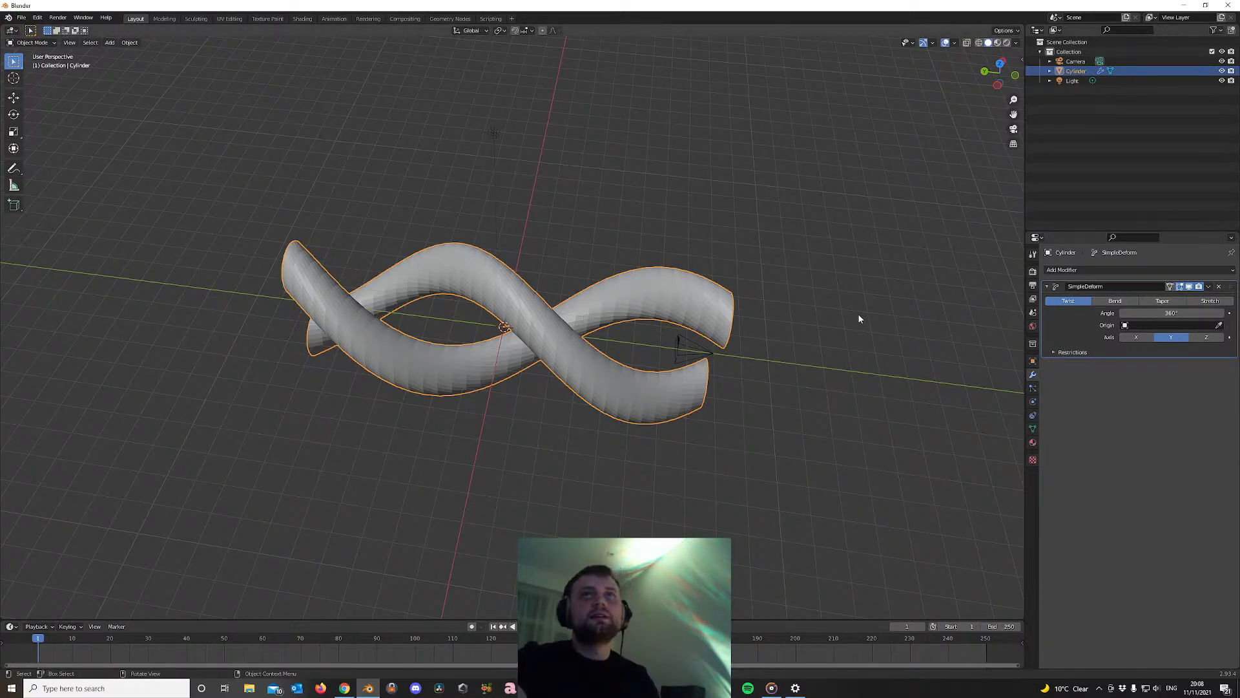
pyautogui.click(1034, 388)
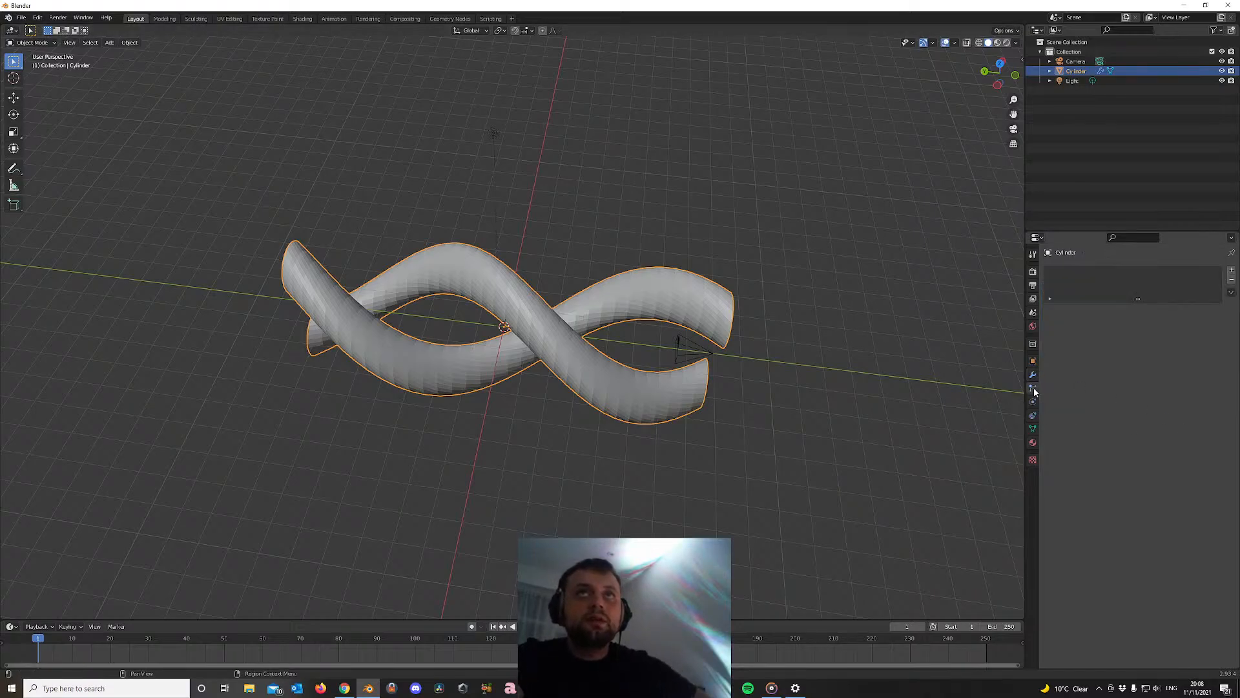
pyautogui.click(1232, 271)
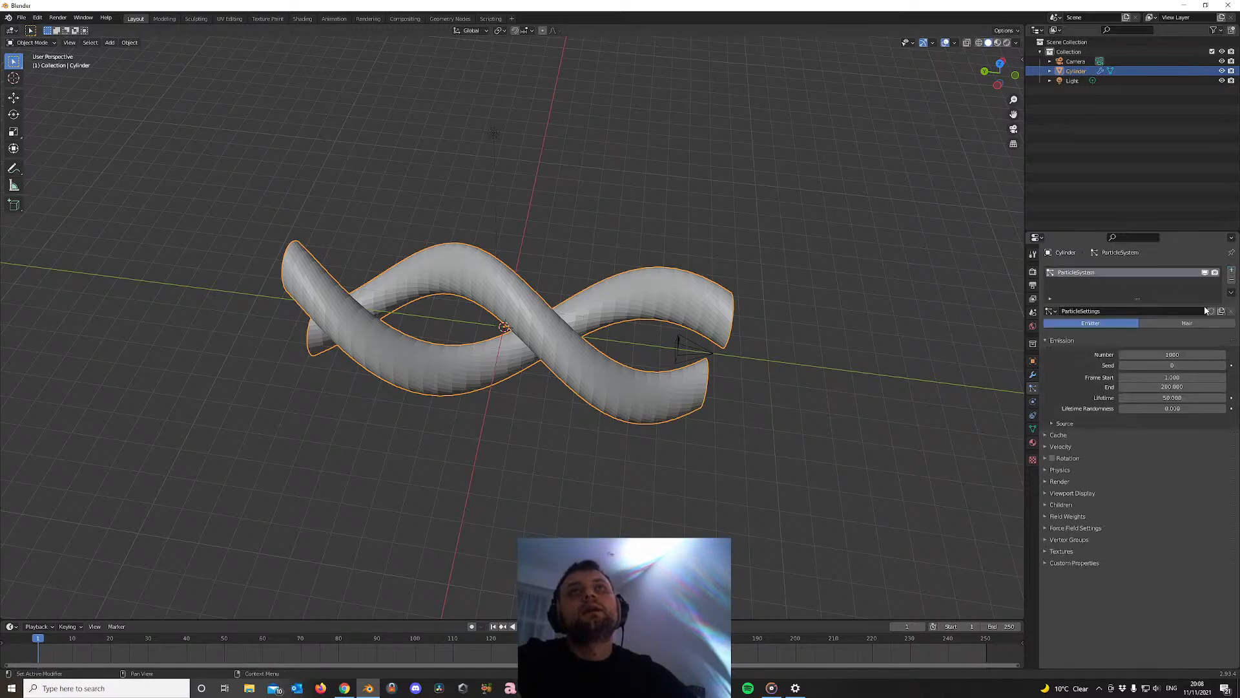
pyautogui.click(1175, 323)
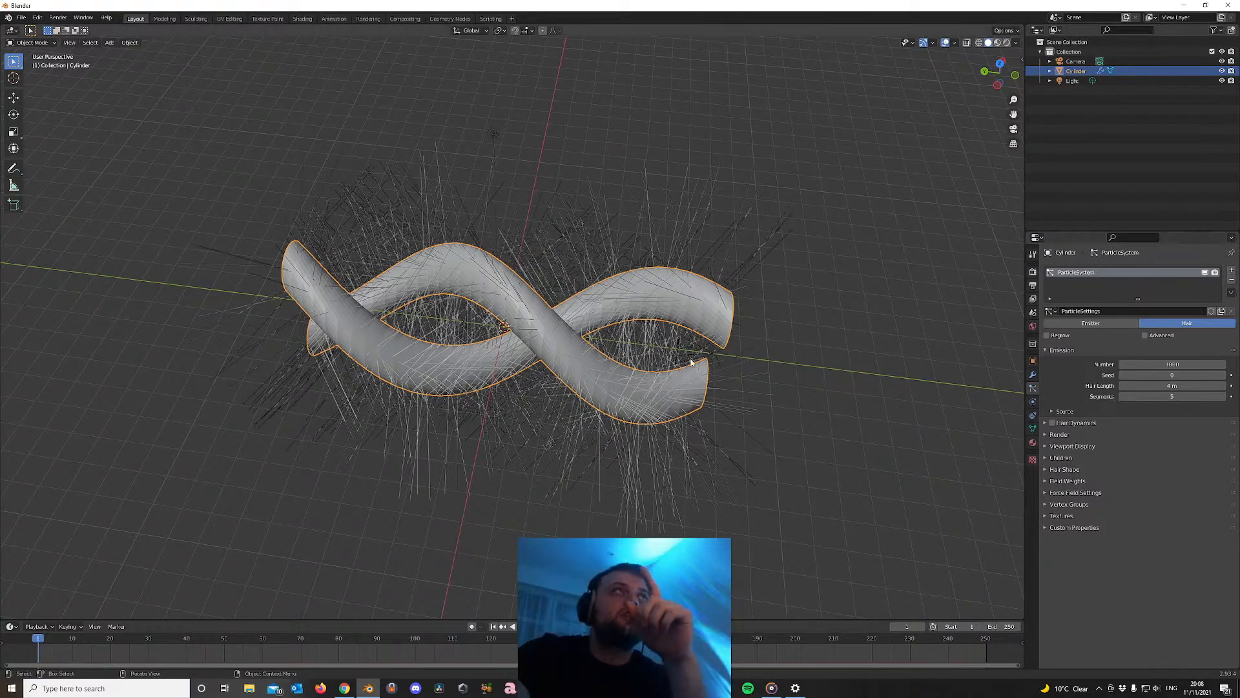
# Set the hair particles to emit from the tubes' vertices, keeping Random Order enabled
pyautogui.scroll(3, 487, 352)
pyautogui.scroll(-2, 542, 343)
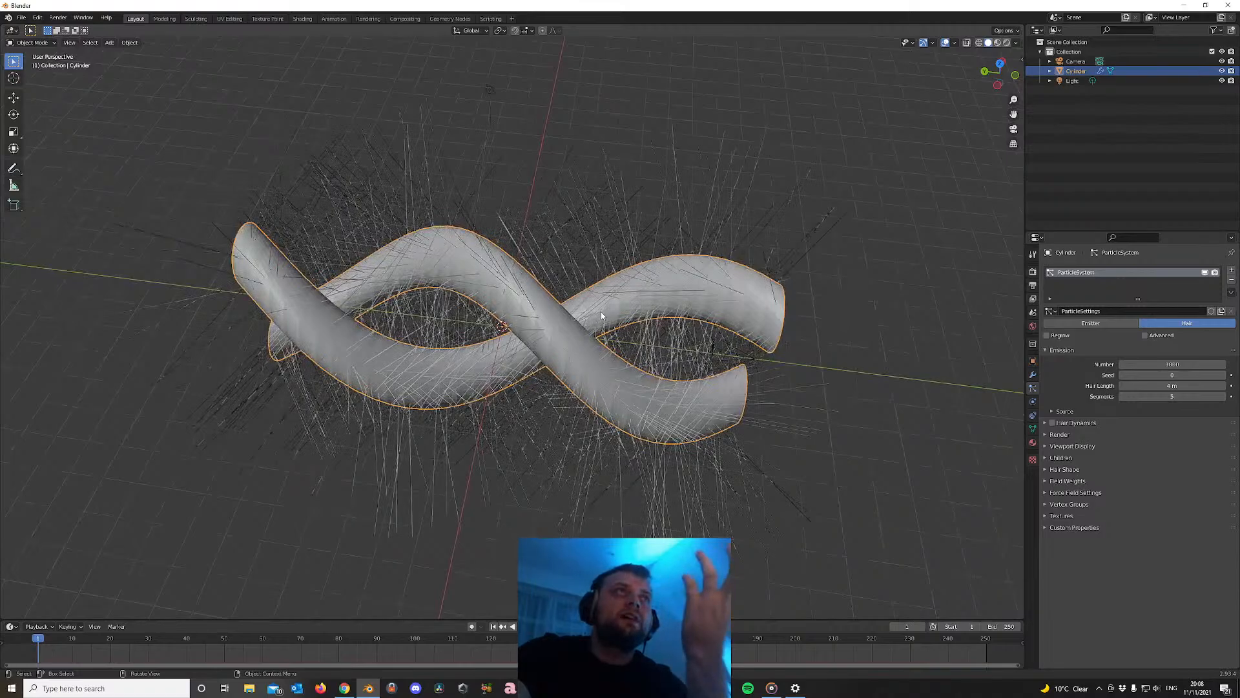
pyautogui.click(1050, 412)
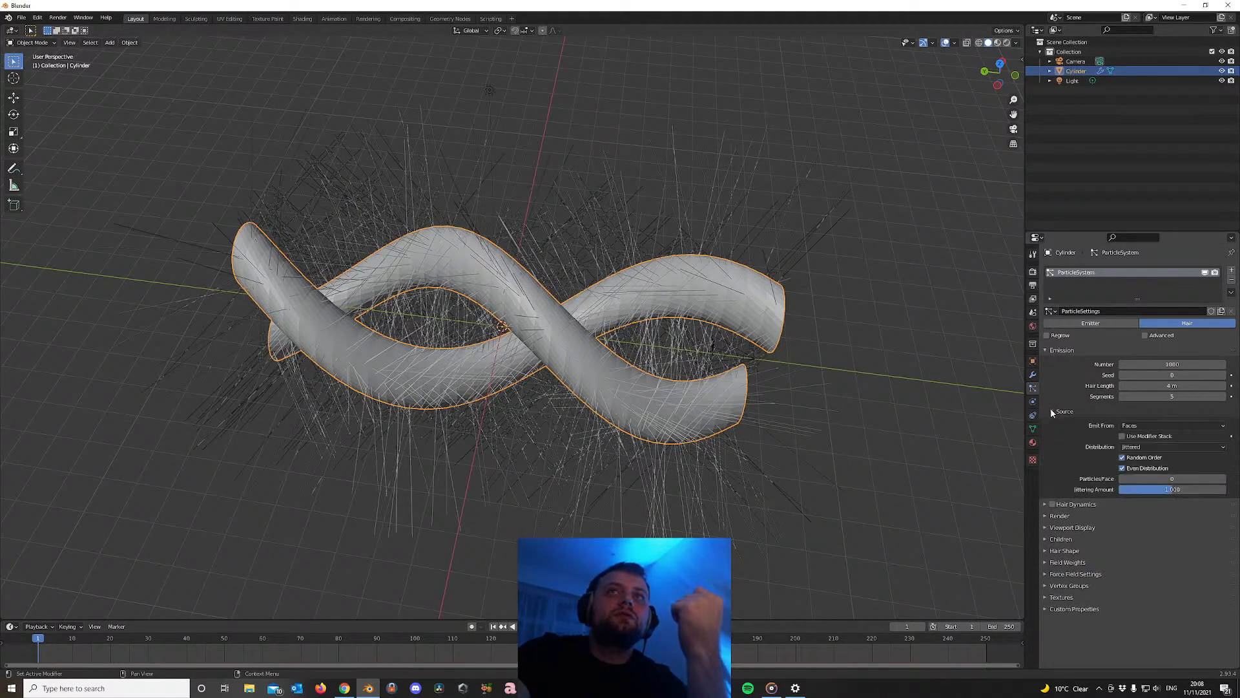
pyautogui.click(1146, 427)
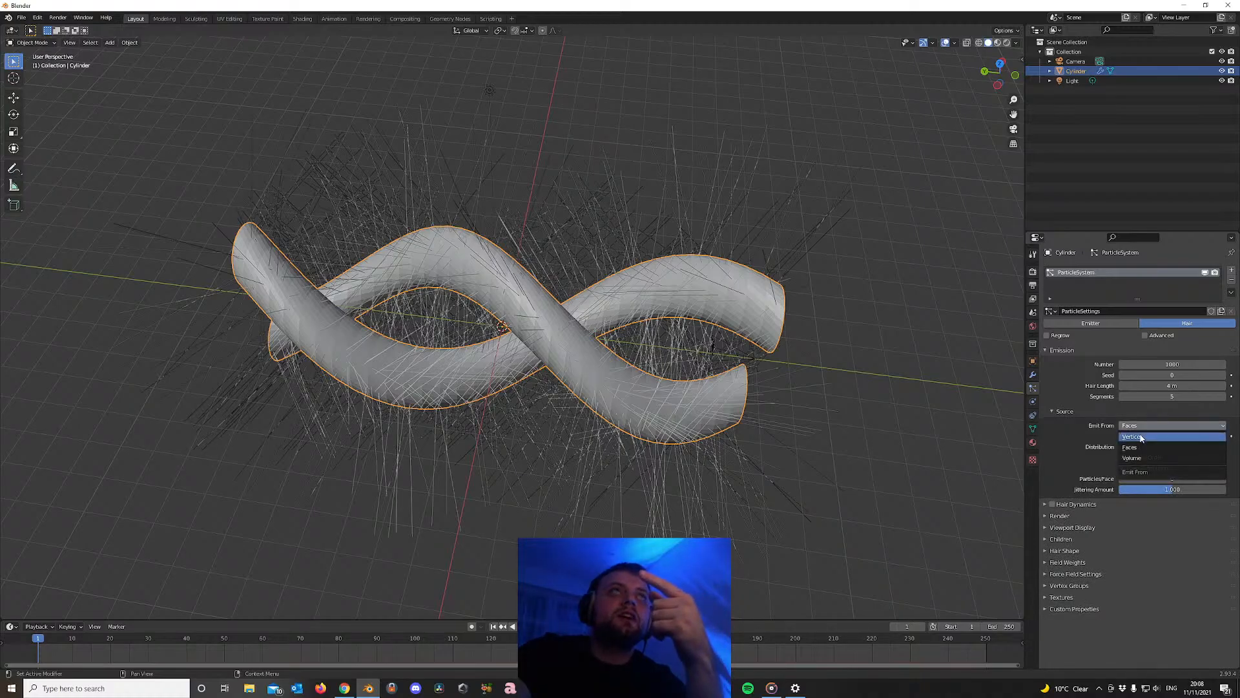
pyautogui.click(1141, 437)
pyautogui.moveTo(757, 287); pyautogui.dragTo(553, 390, button='middle')
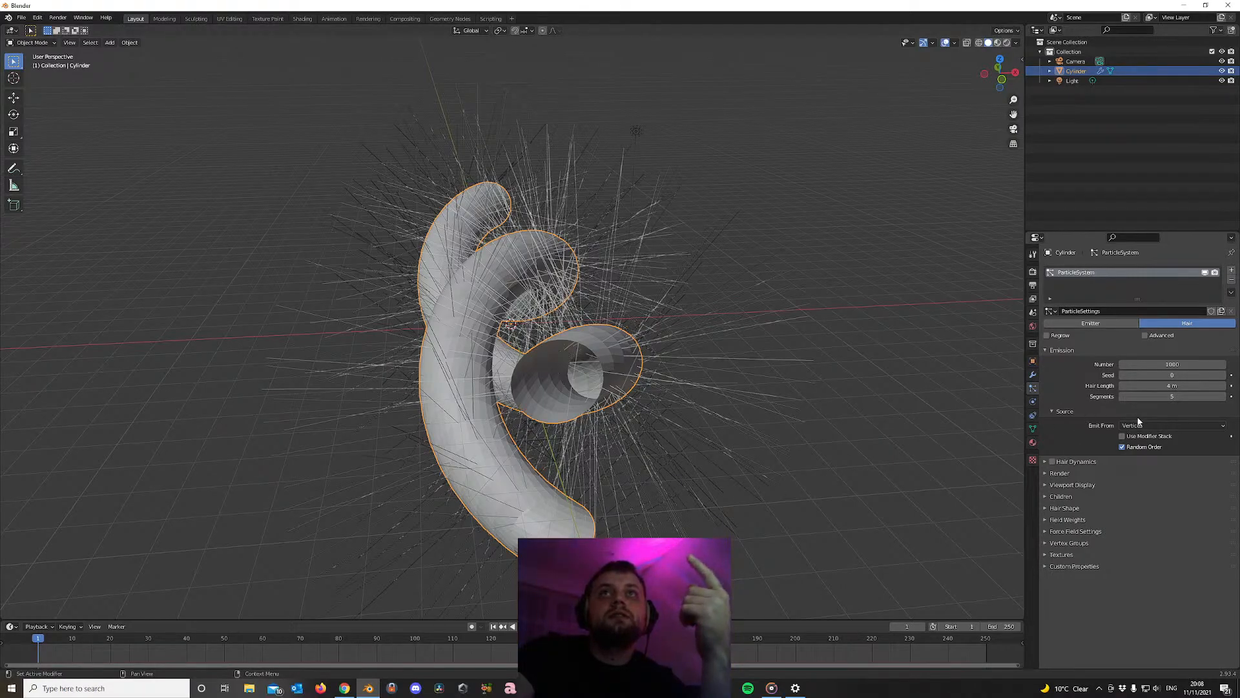
pyautogui.click(1122, 446)
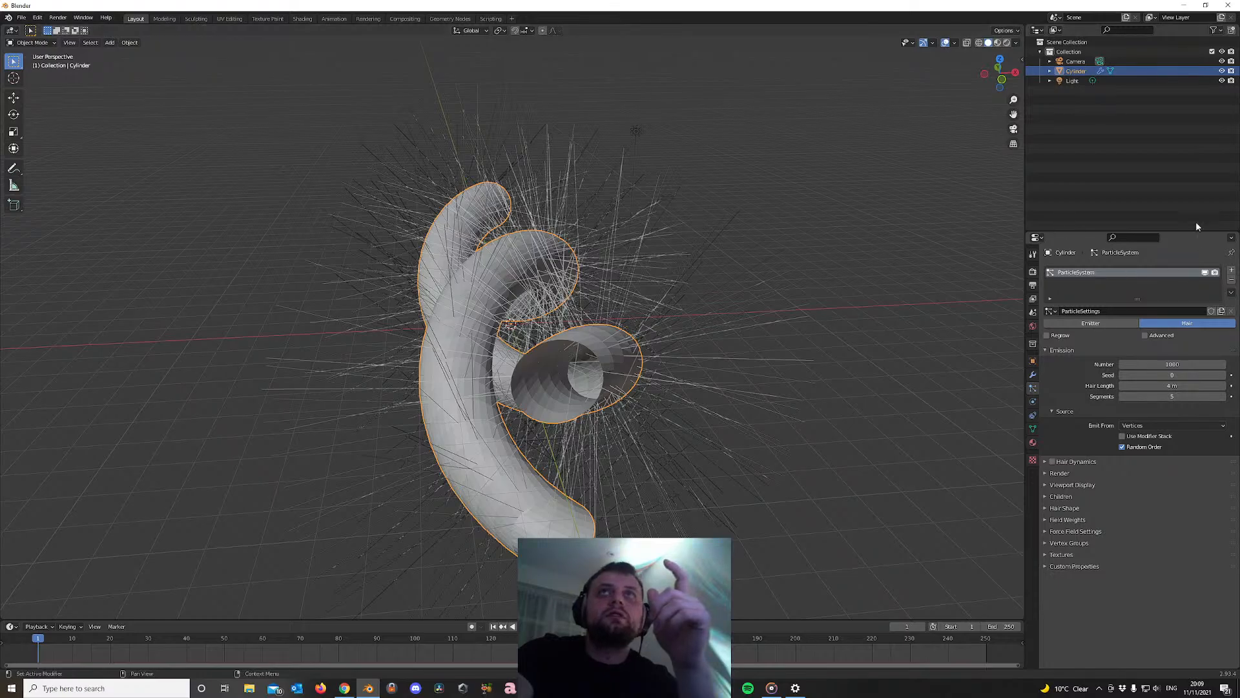
# Hide the twisted tubes and add an ico sphere at the world origin
pyautogui.click(1221, 71)
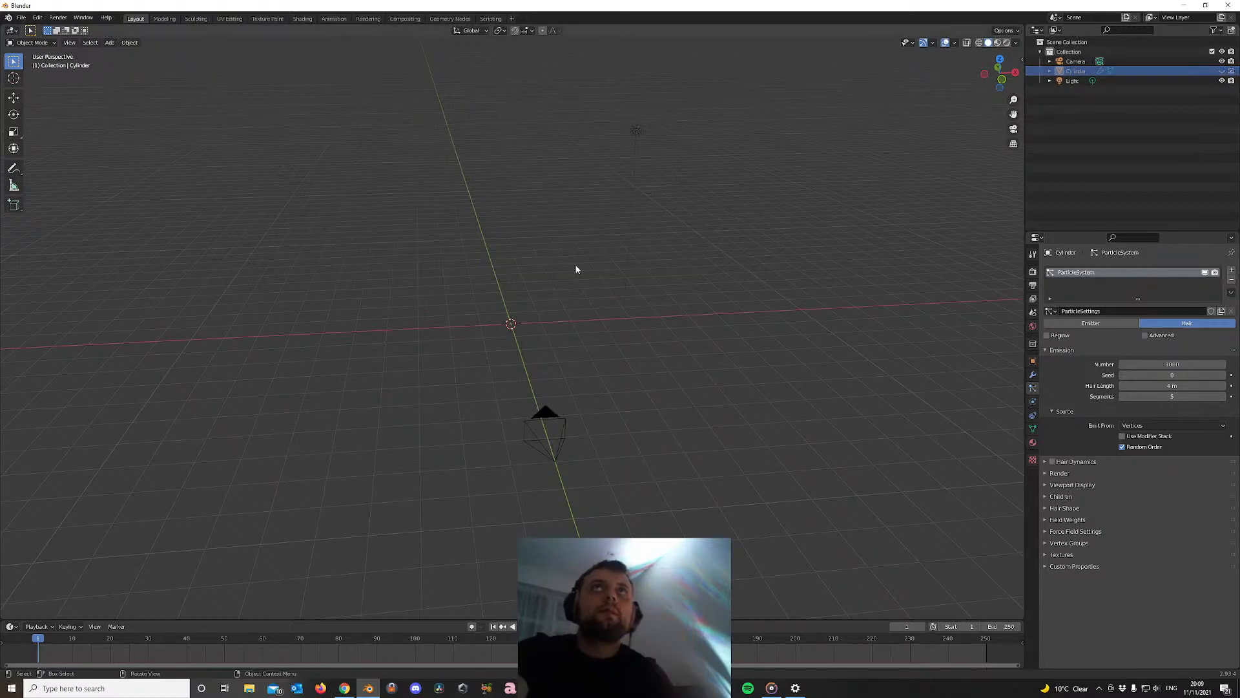
pyautogui.moveTo(578, 268); pyautogui.dragTo(489, 334, button='middle')
pyautogui.hotkey('shift', 'a')
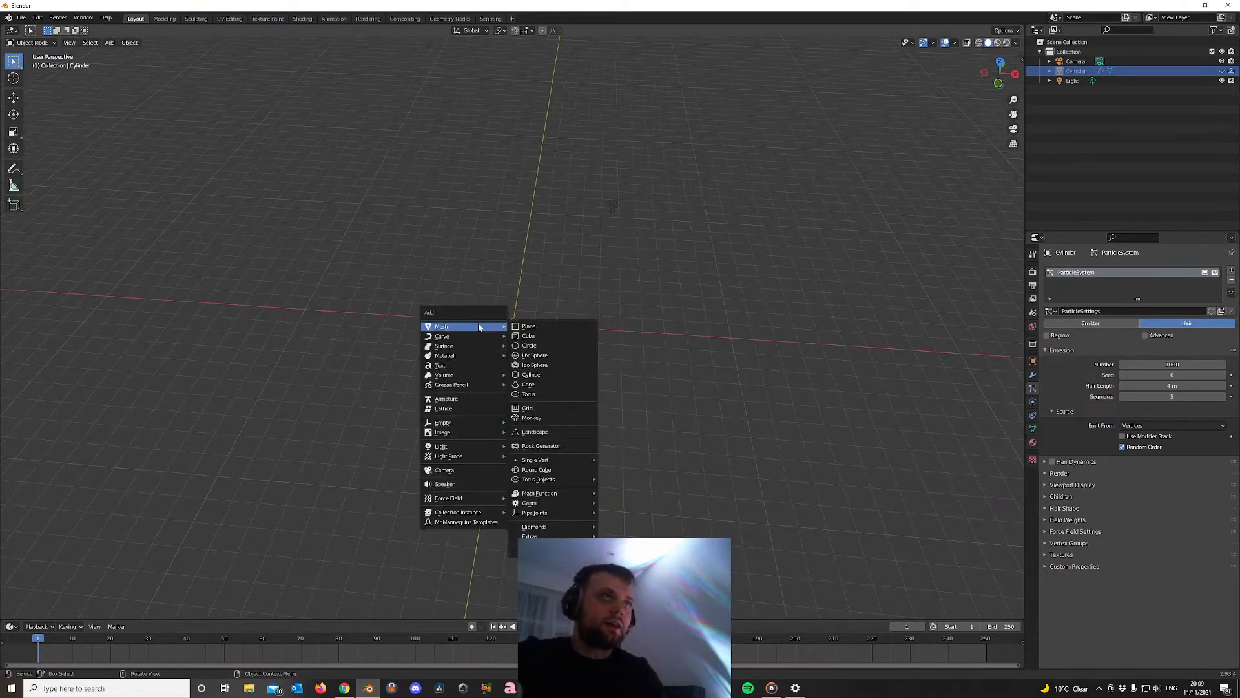
pyautogui.moveTo(483, 328)
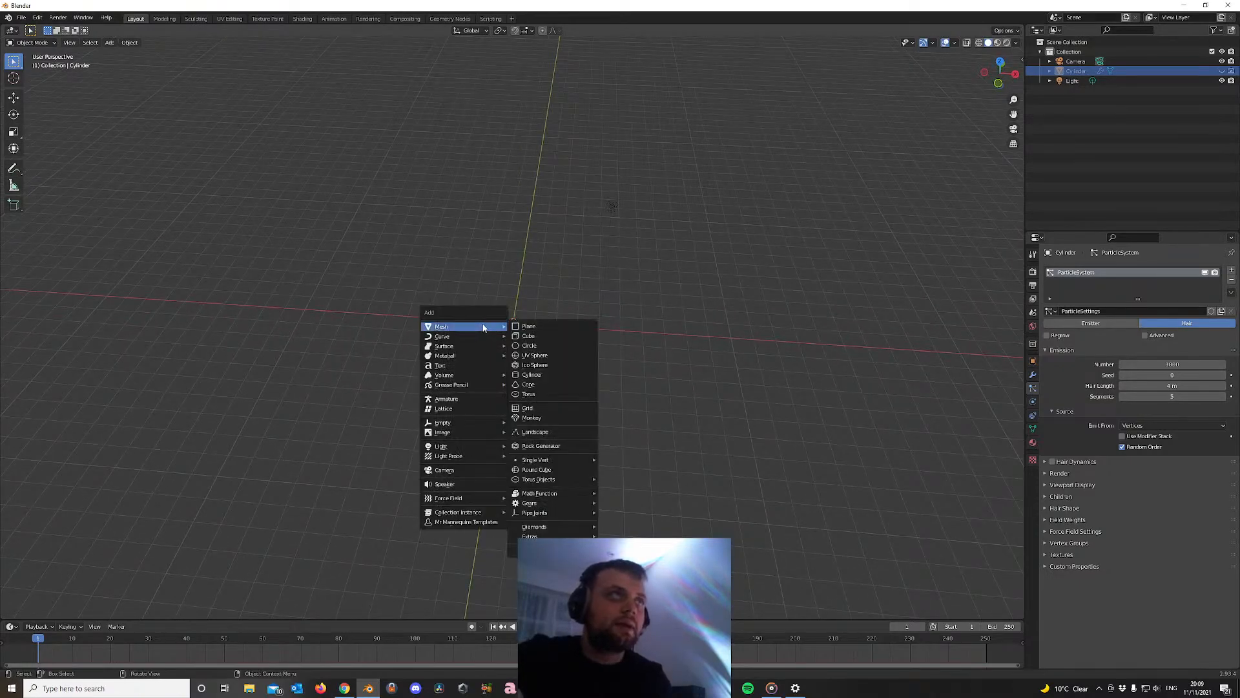
pyautogui.click(535, 365)
pyautogui.scroll(1, 457, 345)
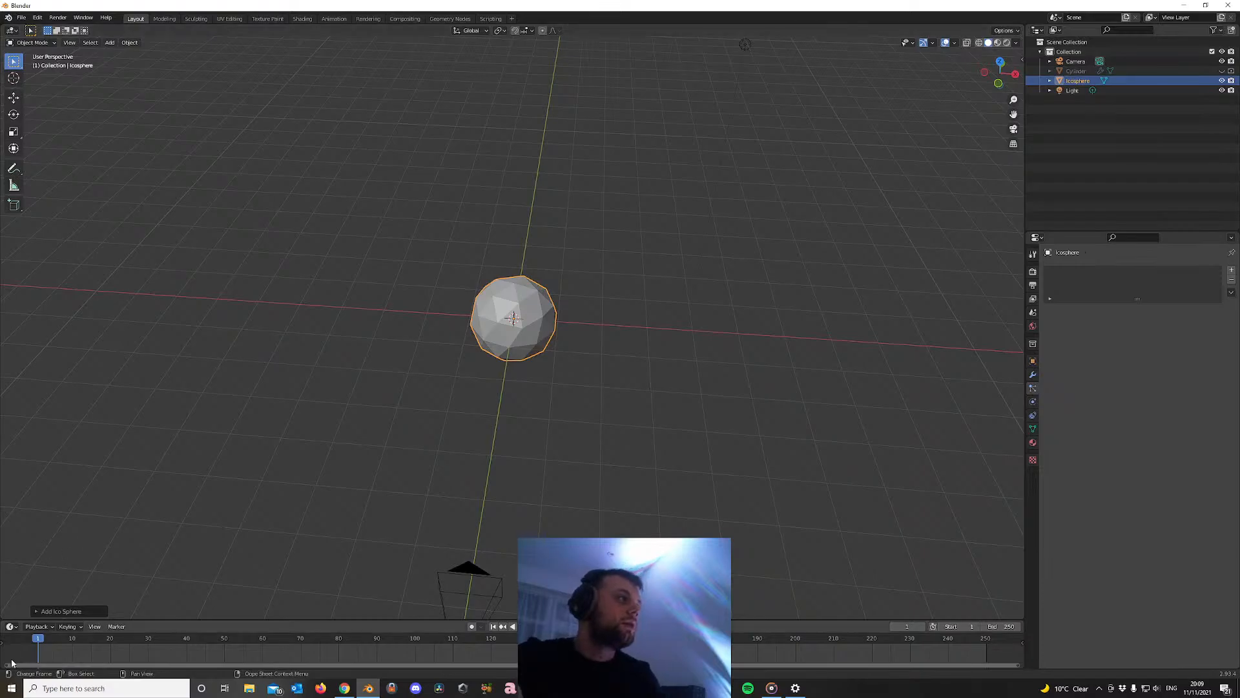
# Set the new ico sphere's subdivisions to 1
pyautogui.click(38, 612)
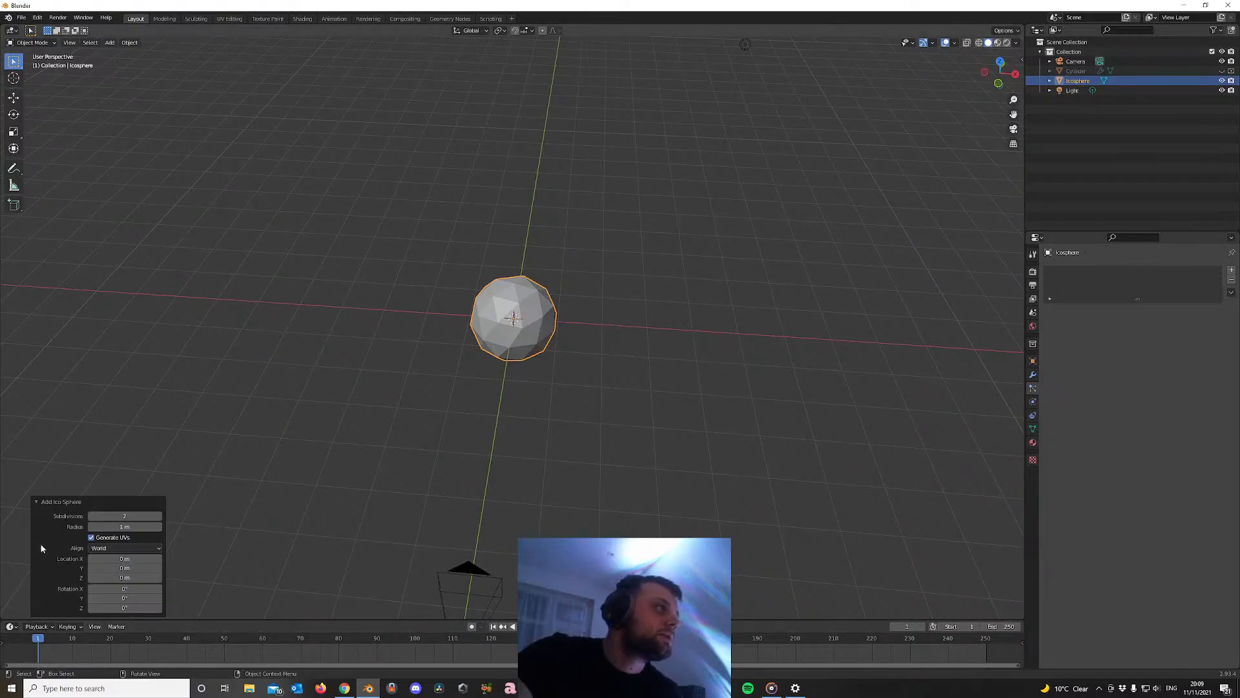
pyautogui.click(91, 515)
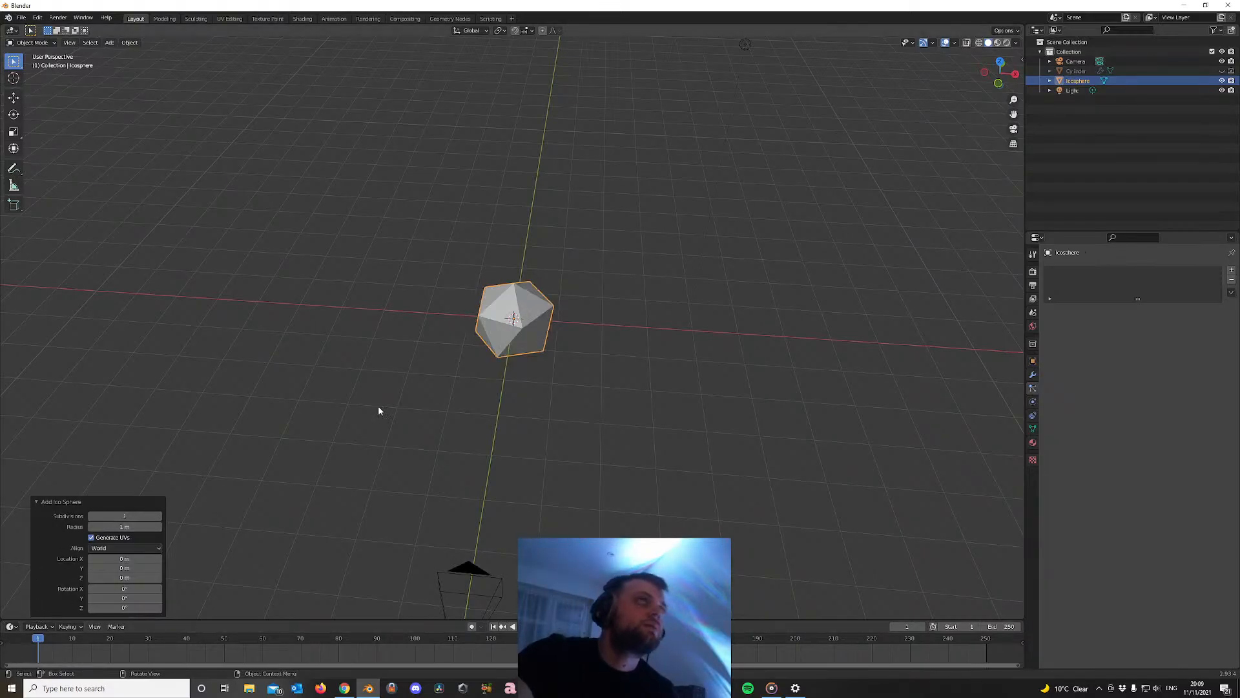
pyautogui.scroll(3, 378, 406)
pyautogui.moveTo(481, 312); pyautogui.dragTo(526, 282, button='middle')
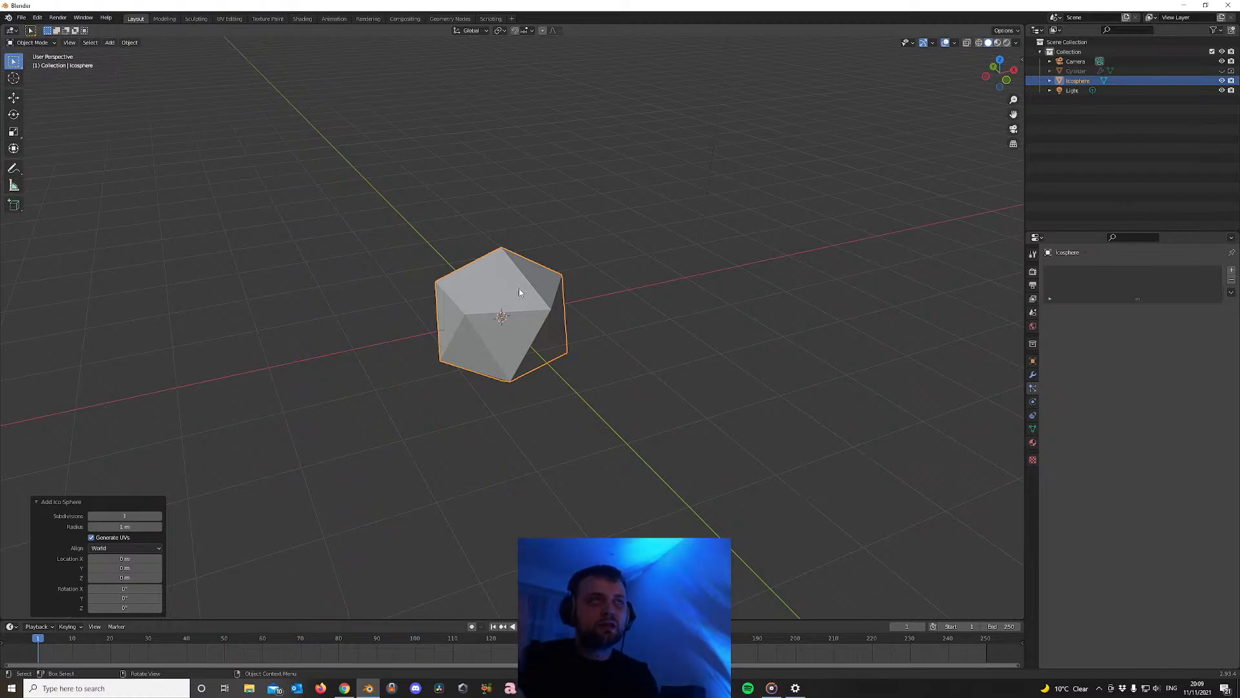
# Examine the low-poly ico sphere up close and from different sides
pyautogui.scroll(-3, 510, 417)
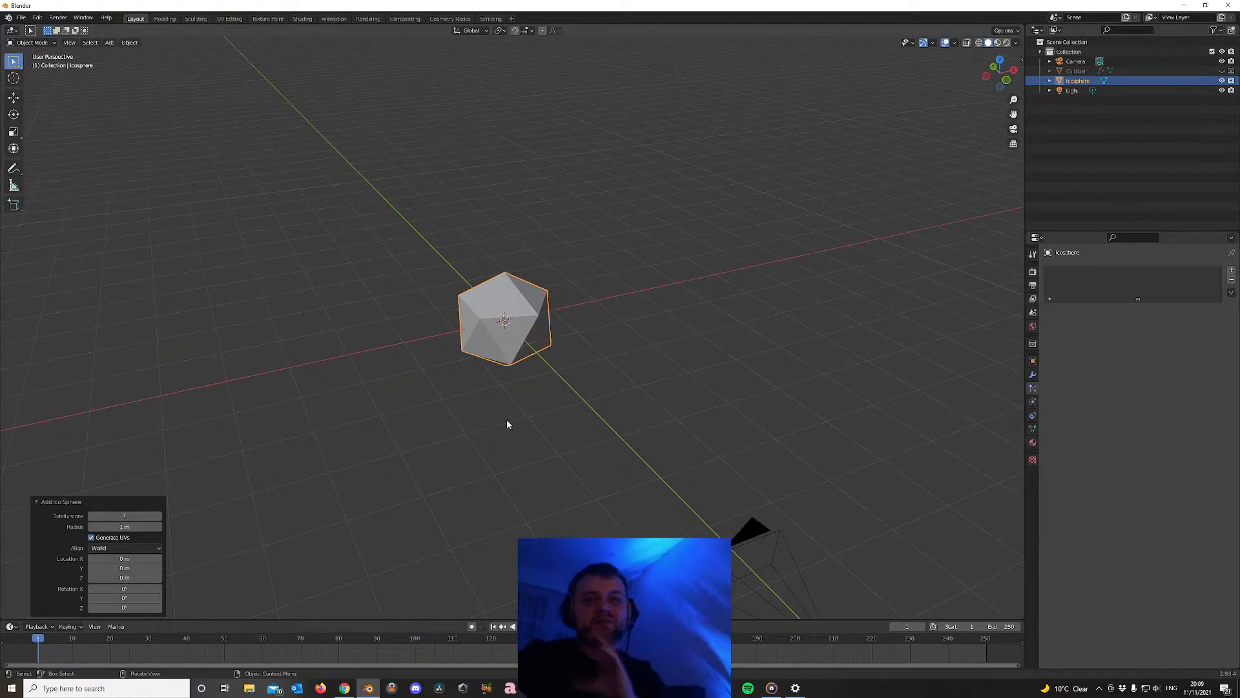
pyautogui.scroll(4, 468, 505)
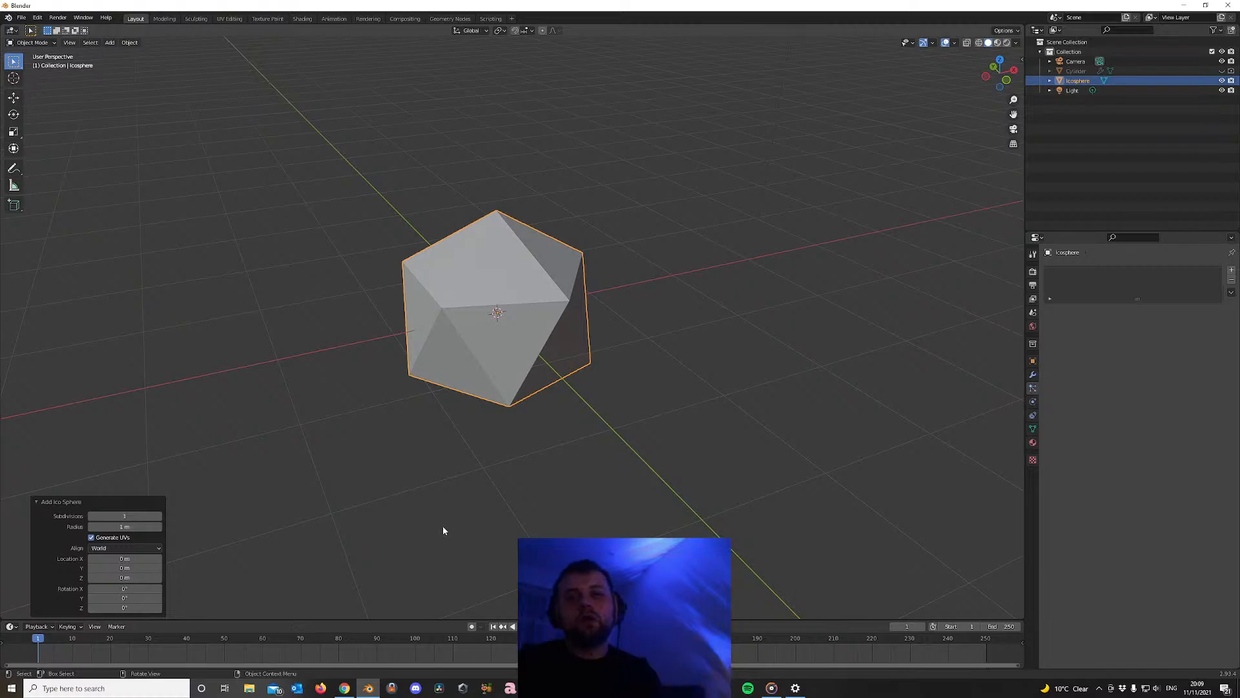
pyautogui.scroll(2, 443, 530)
pyautogui.scroll(-6, 670, 448)
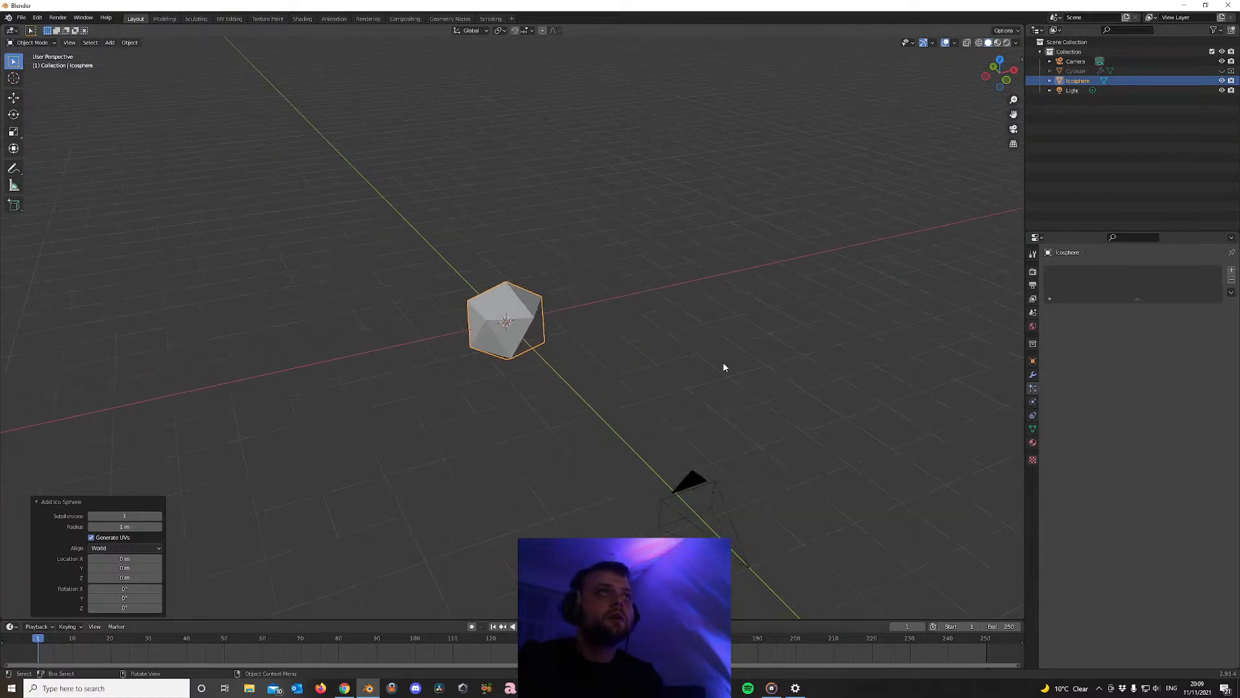
pyautogui.scroll(-5, 679, 355)
pyautogui.moveTo(678, 355)
pyautogui.mouseDown(button='middle')
pyautogui.moveTo(505, 336)
pyautogui.moveTo(562, 362)
pyautogui.moveTo(687, 372)
pyautogui.moveTo(572, 401)
pyautogui.moveTo(672, 353)
pyautogui.mouseUp(button='middle')
pyautogui.scroll(4, 565, 430)
pyautogui.scroll(3, 545, 326)
pyautogui.scroll(-6, 518, 369)
pyautogui.scroll(5, 483, 340)
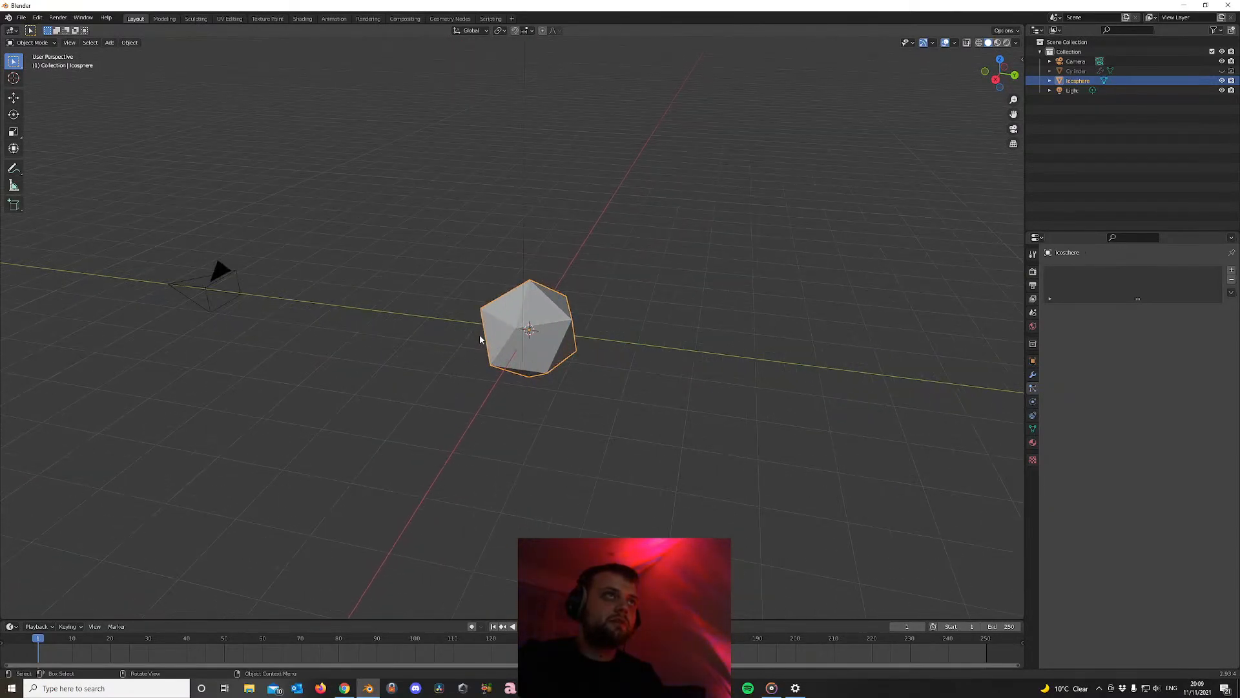
# Move the ico sphere 100 m along the global X axis, away from the origin
pyautogui.moveTo(482, 340); pyautogui.dragTo(505, 333, button='middle')
pyautogui.scroll(-5, 504, 332)
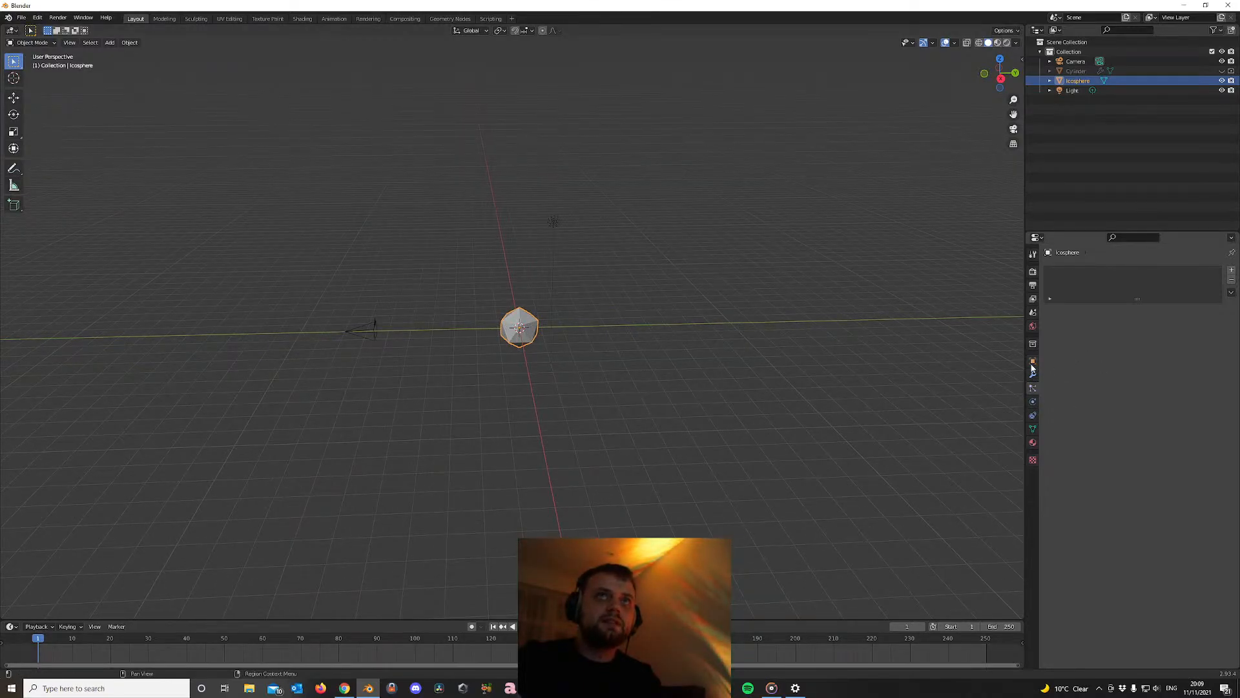
pyautogui.scroll(3, 509, 342)
pyautogui.scroll(2, 521, 323)
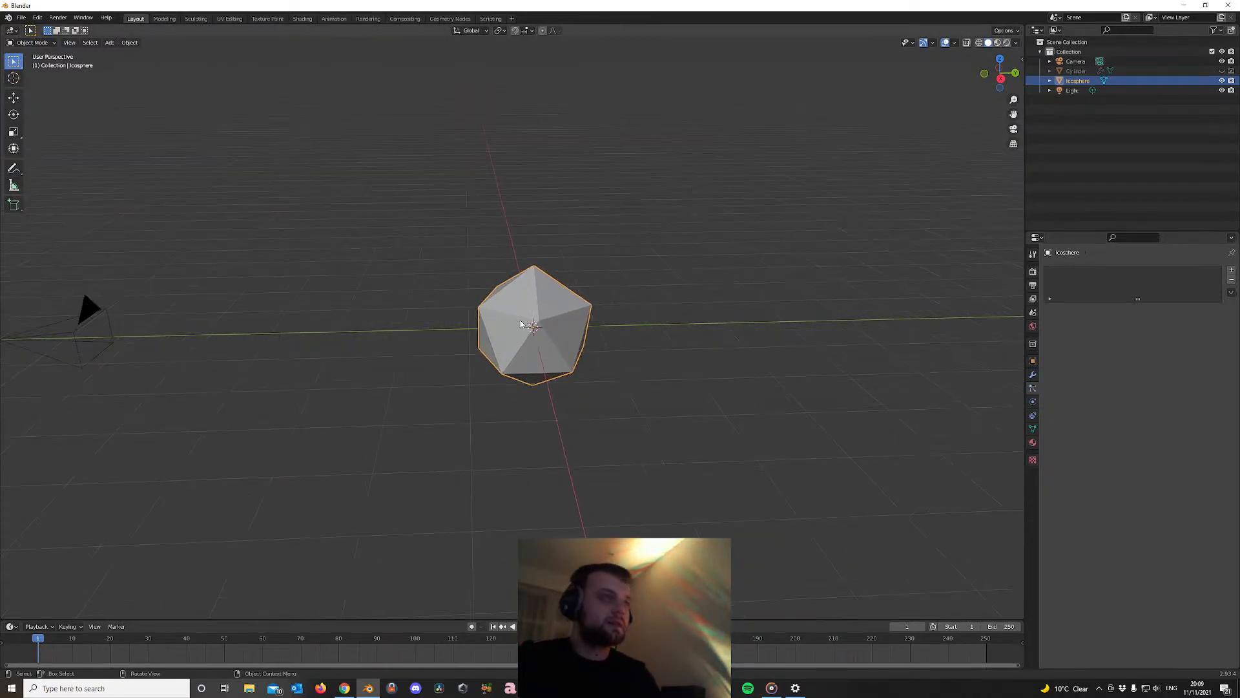
pyautogui.write('gx')
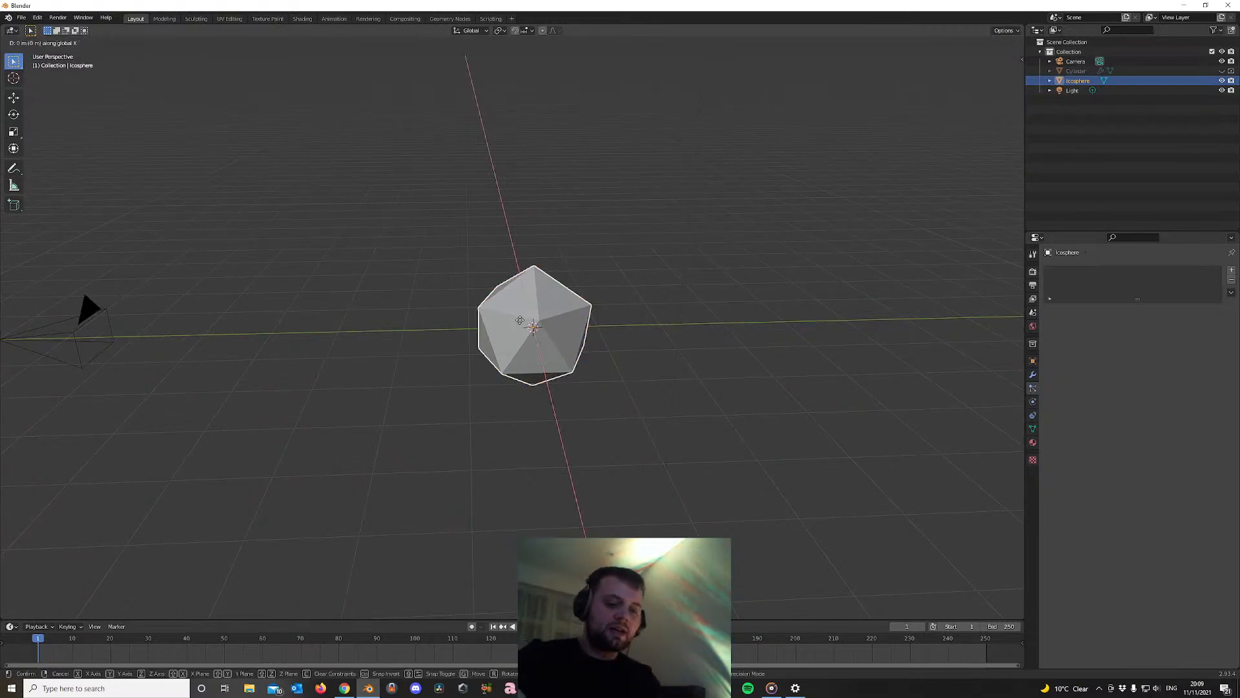
pyautogui.write('100')
pyautogui.press('Return')
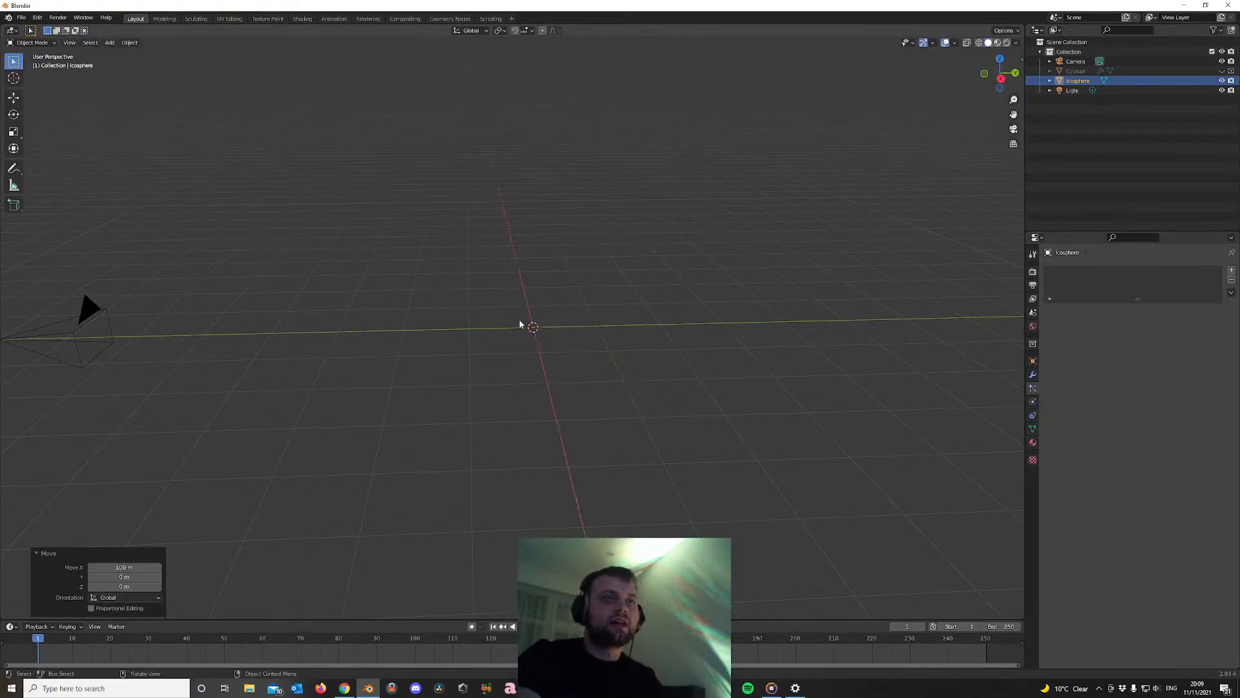
# Examine the scene through the camera and from around it to check whether the moved ico sphere is out of shot
pyautogui.moveTo(513, 351); pyautogui.dragTo(485, 356, button='middle')
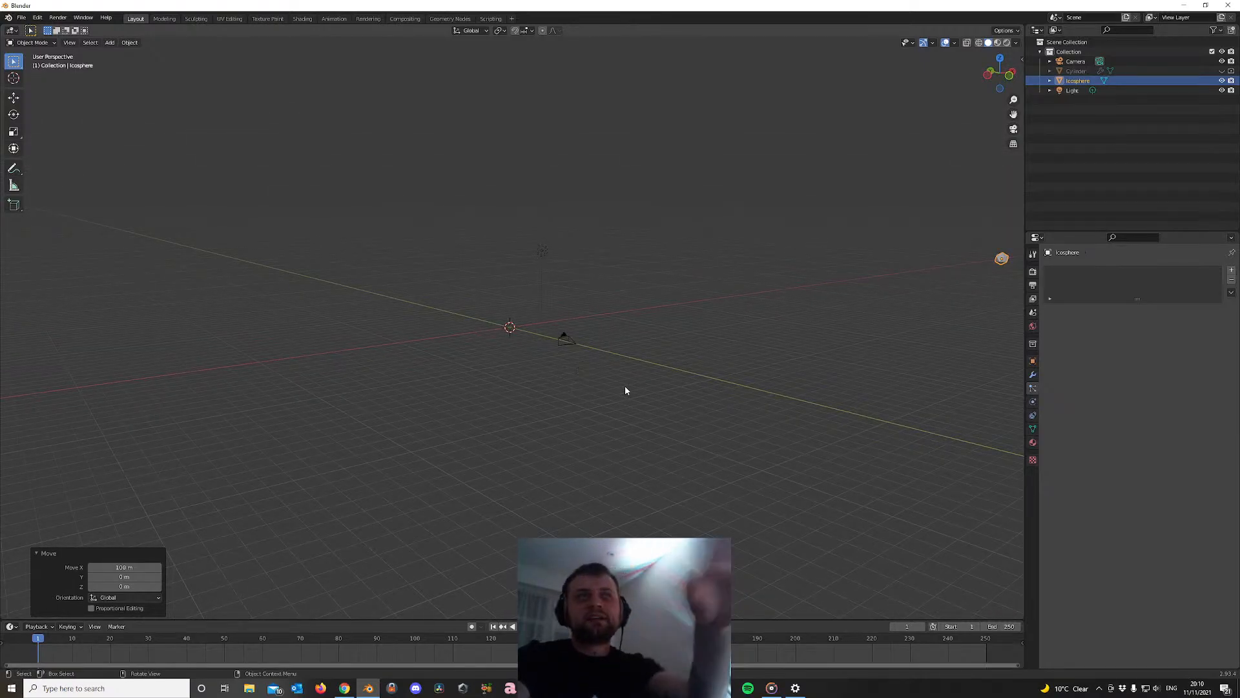
pyautogui.moveTo(583, 397)
pyautogui.mouseDown(button='middle')
pyautogui.moveTo(604, 407)
pyautogui.moveTo(602, 362)
pyautogui.moveTo(579, 387)
pyautogui.mouseUp(button='middle')
pyautogui.press('KP_0')
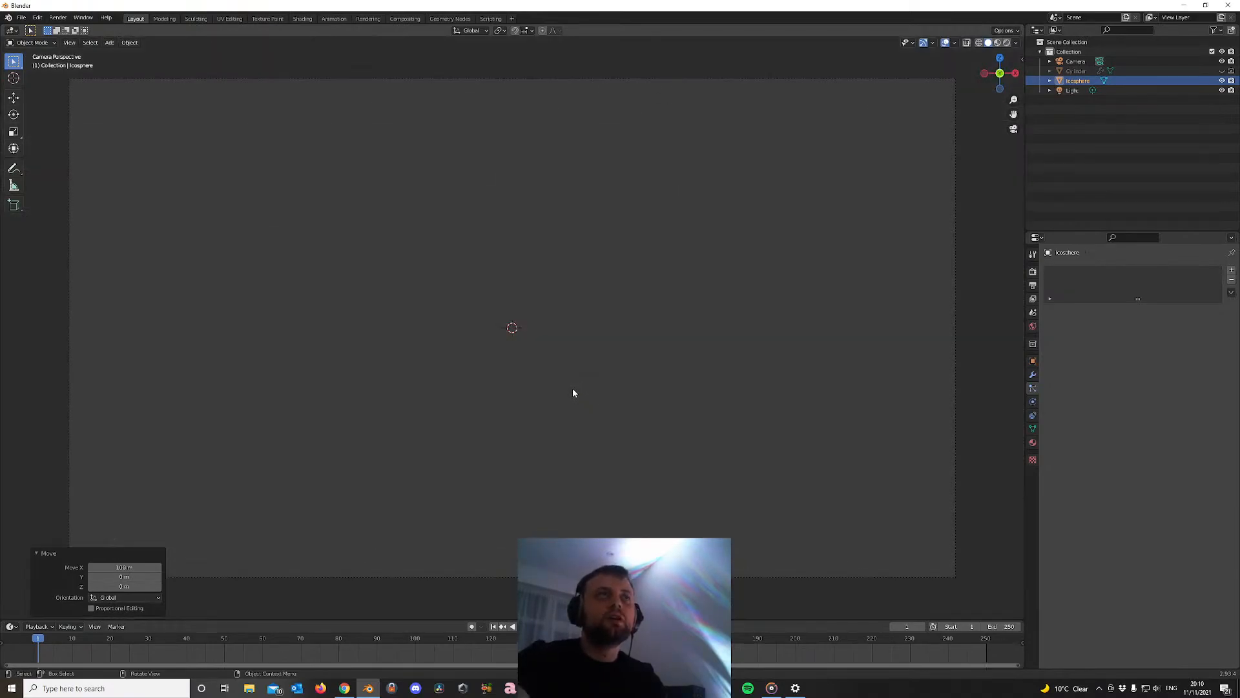
pyautogui.press('KP_0')
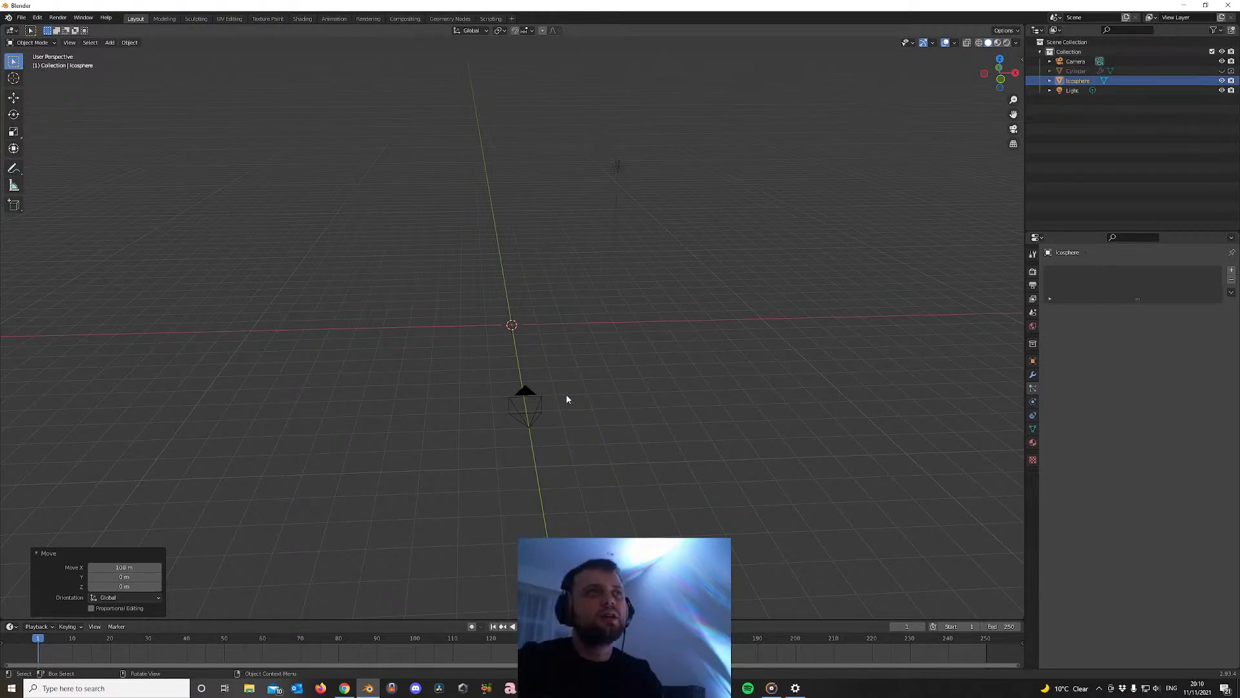
pyautogui.scroll(3, 508, 462)
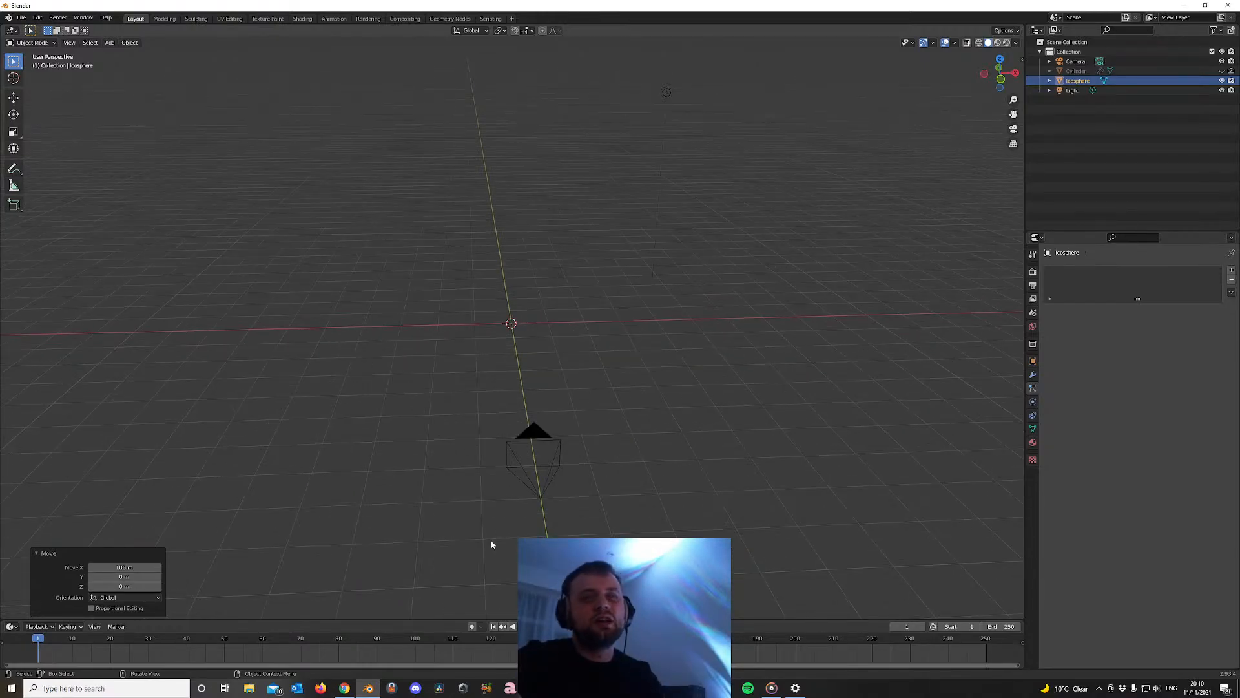
pyautogui.moveTo(541, 483); pyautogui.dragTo(507, 443, button='middle')
pyautogui.scroll(4, 539, 498)
pyautogui.scroll(-4, 538, 497)
pyautogui.scroll(-5, 545, 432)
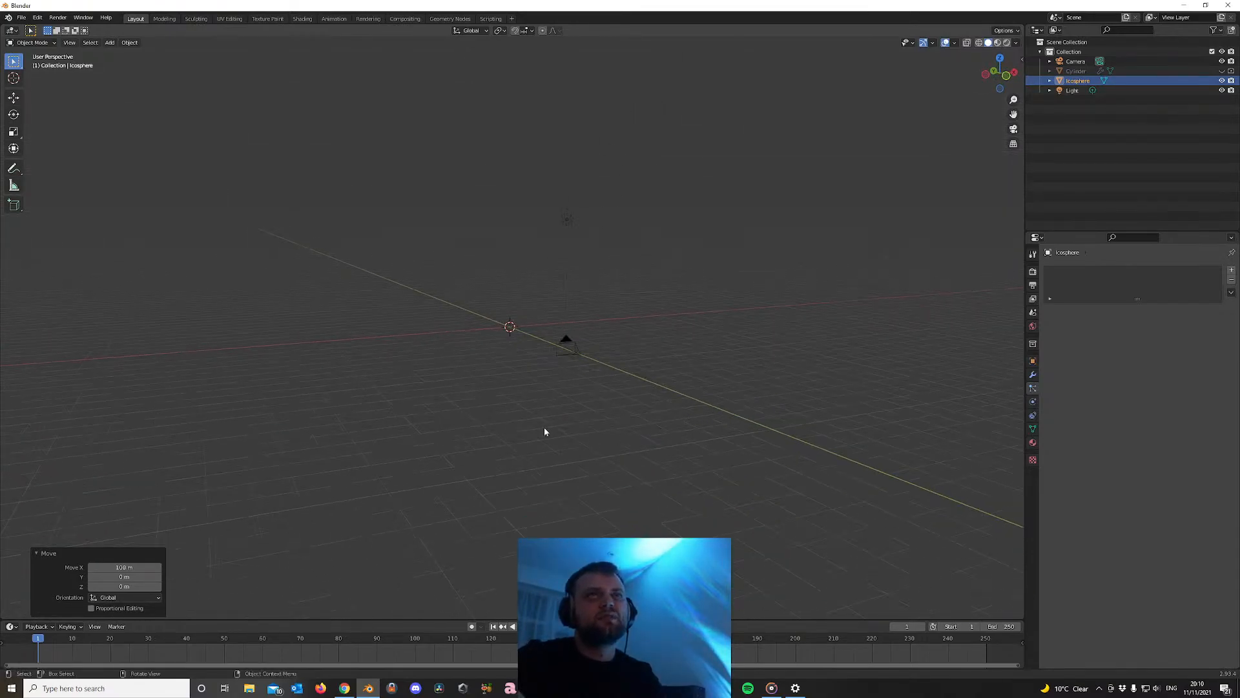
pyautogui.scroll(3, 579, 398)
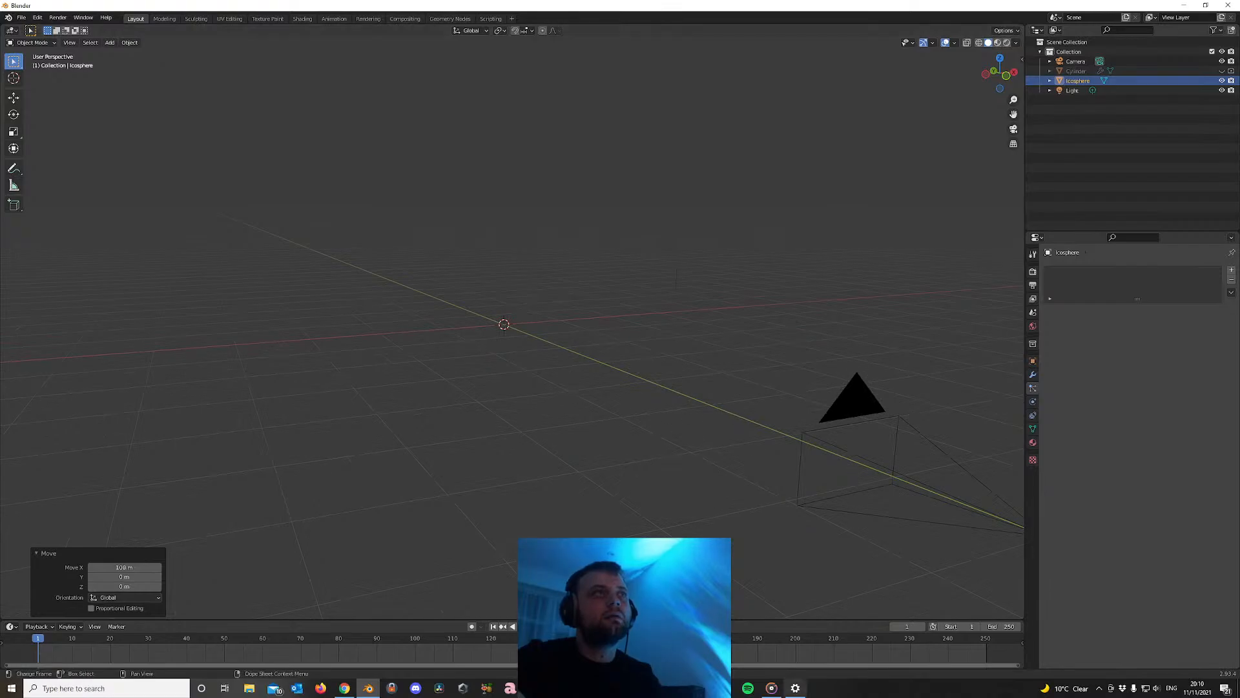
pyautogui.scroll(-1, 808, 340)
pyautogui.scroll(1, 786, 363)
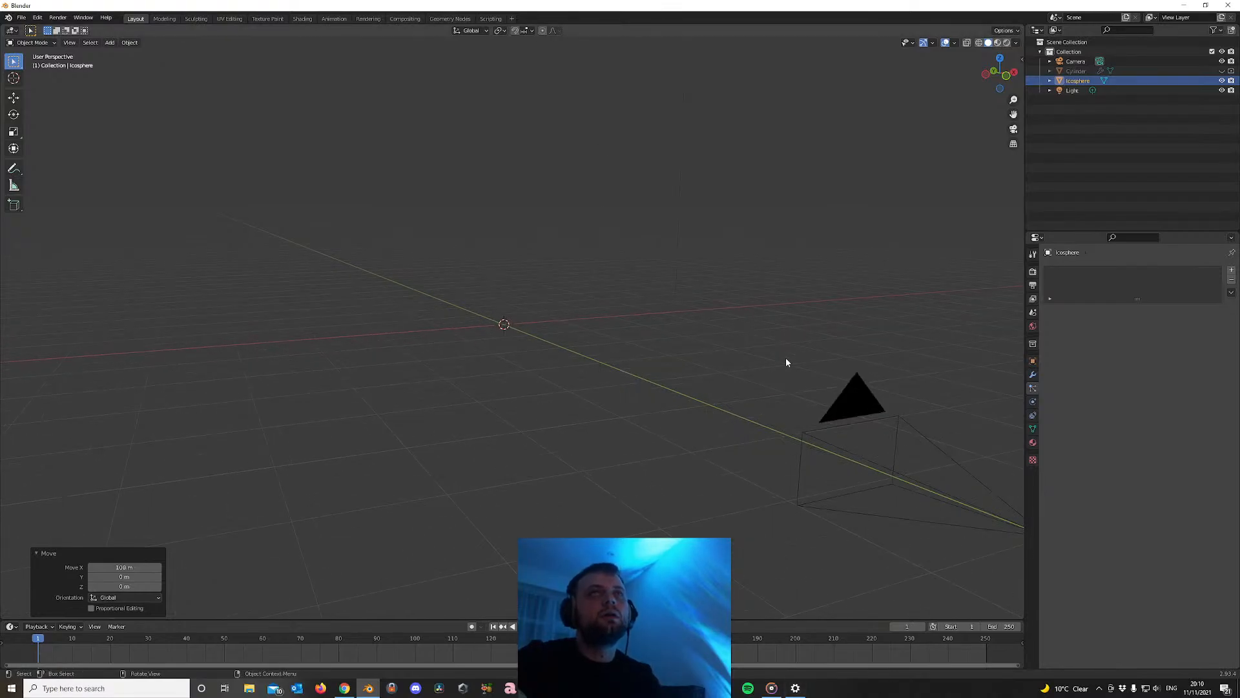
# Unhide the twisted tubes and inspect their hair particles from several angles
pyautogui.click(1230, 71)
pyautogui.scroll(-4, 609, 285)
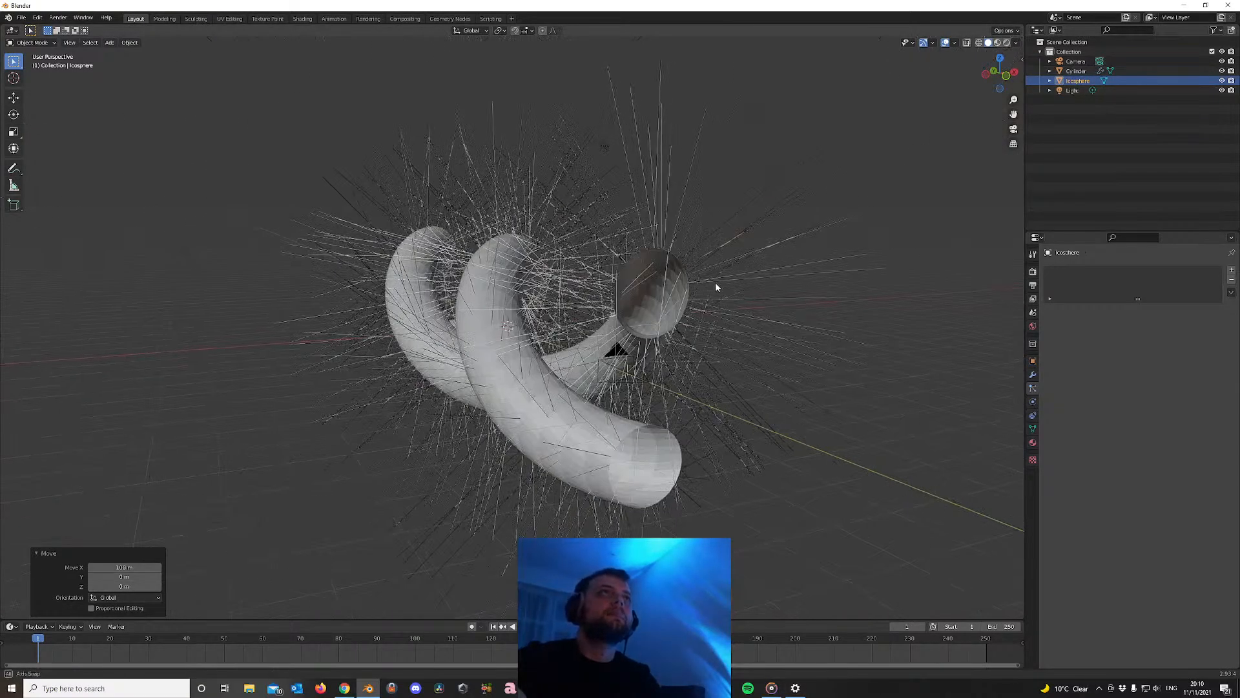
pyautogui.moveTo(714, 284); pyautogui.dragTo(678, 299, button='middle')
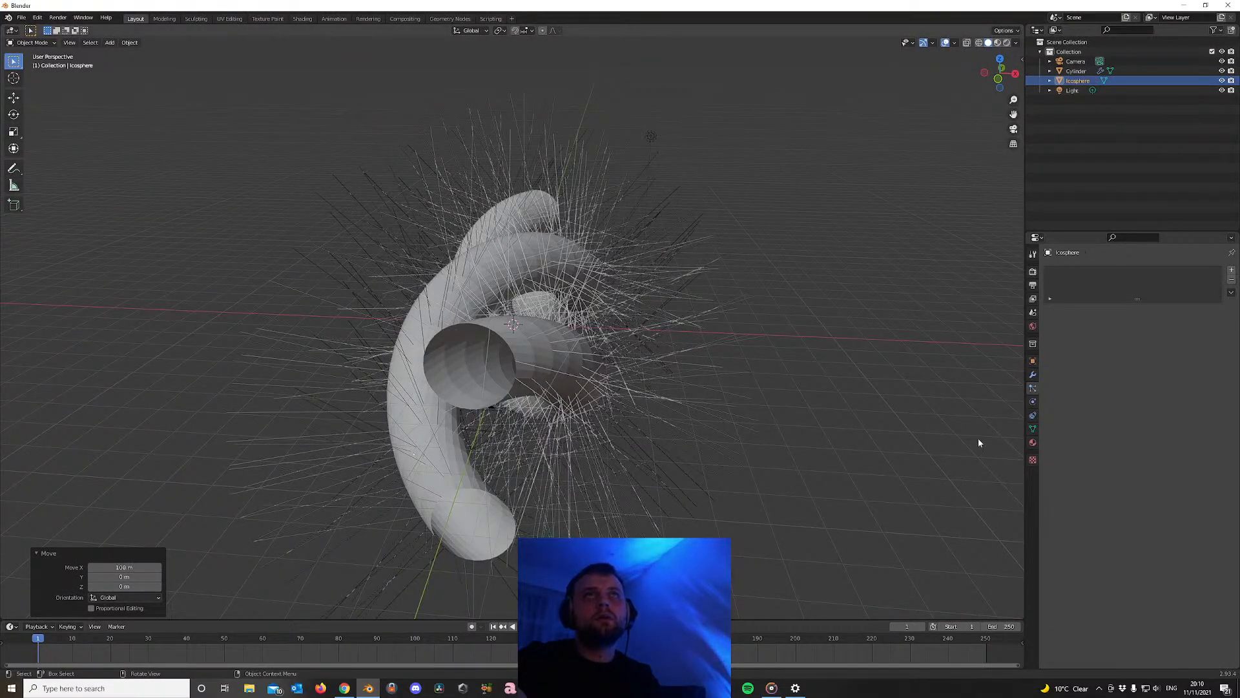
pyautogui.scroll(5, 555, 349)
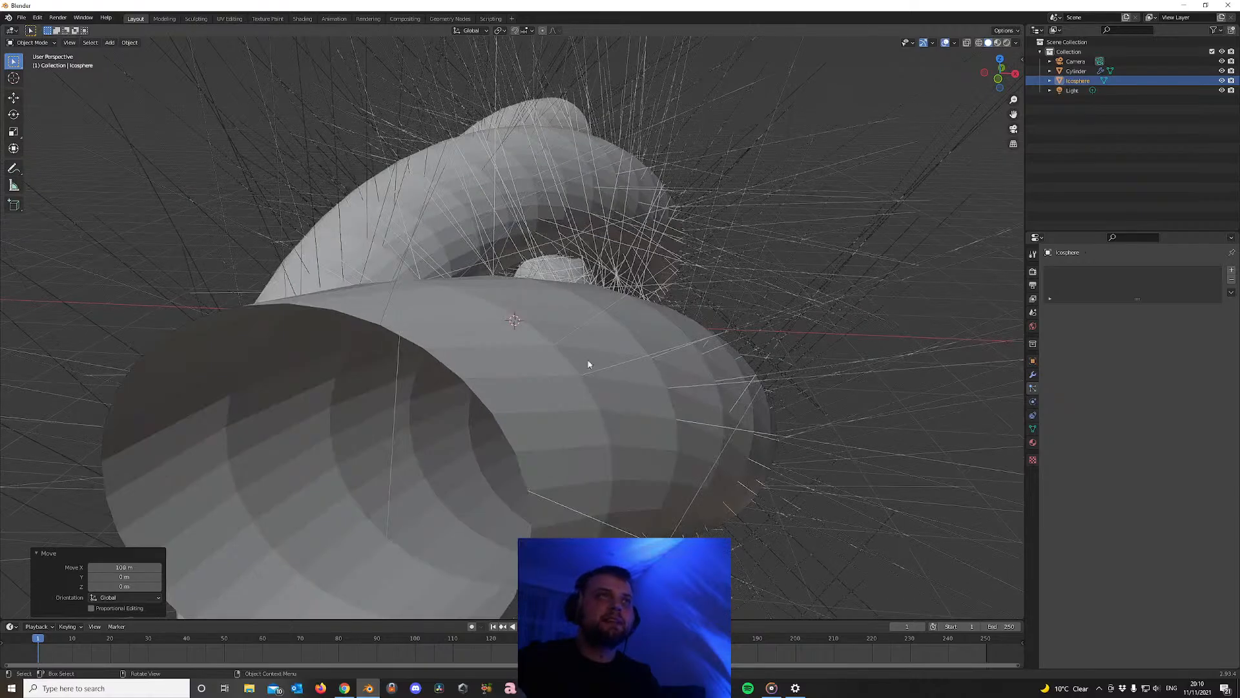
pyautogui.moveTo(587, 362); pyautogui.dragTo(411, 364, button='middle')
pyautogui.scroll(-4, 828, 321)
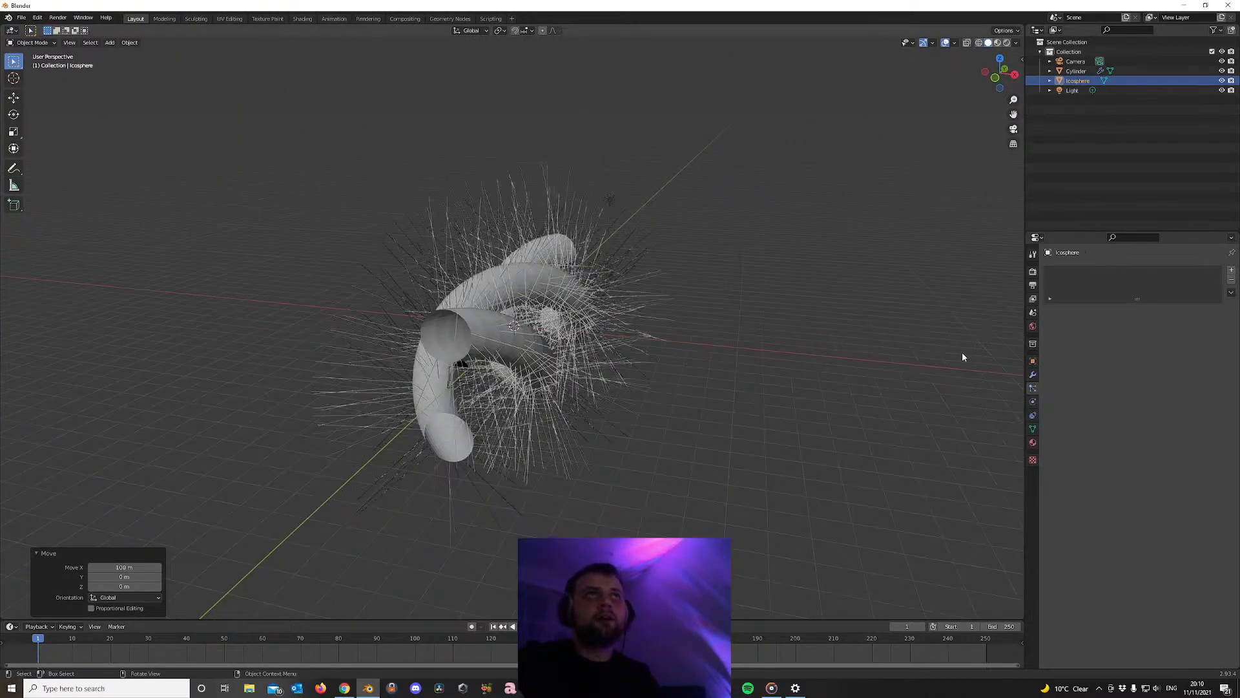
pyautogui.scroll(5, 487, 350)
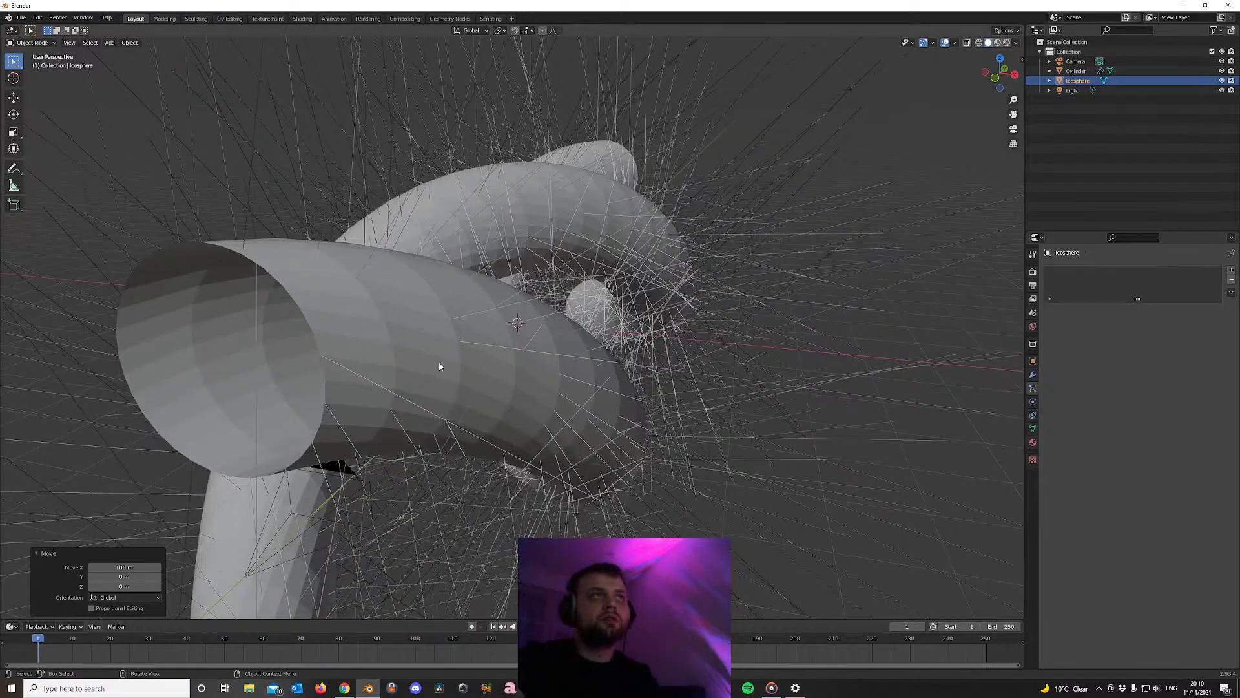
pyautogui.scroll(-4, 439, 363)
pyautogui.moveTo(396, 377); pyautogui.dragTo(416, 374, button='middle')
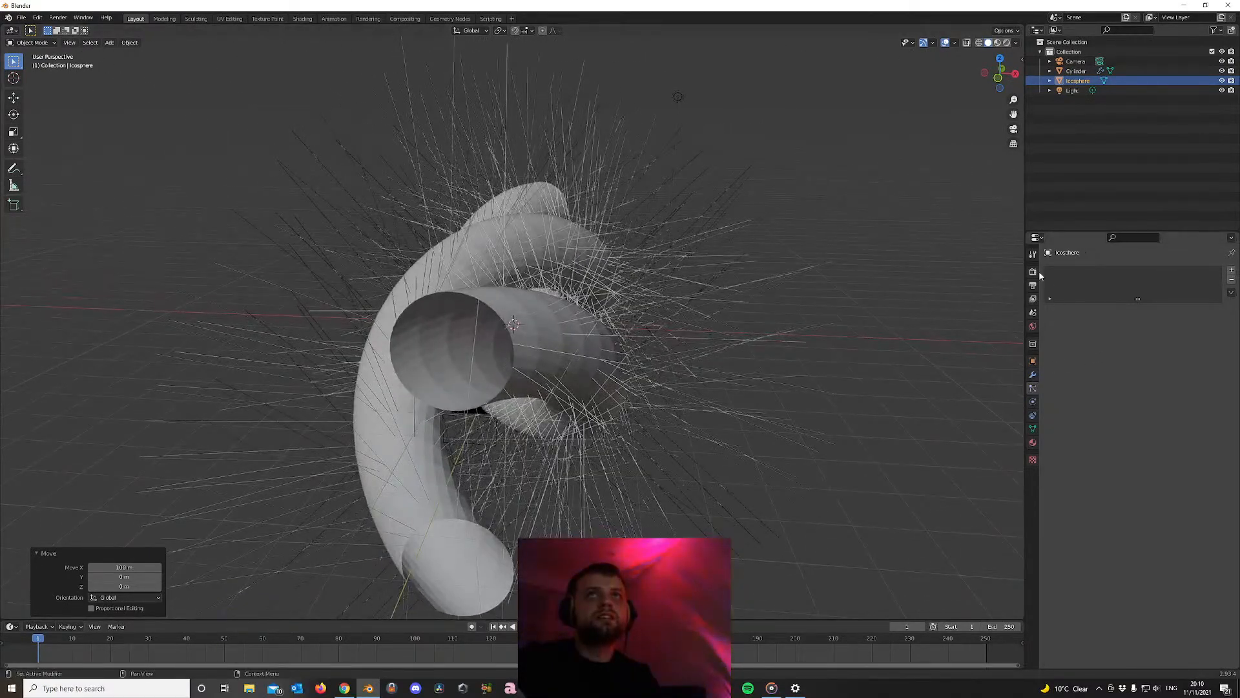
# Render the tubes' hair particles as Object, with the Icosphere as the instance object
pyautogui.click(459, 303)
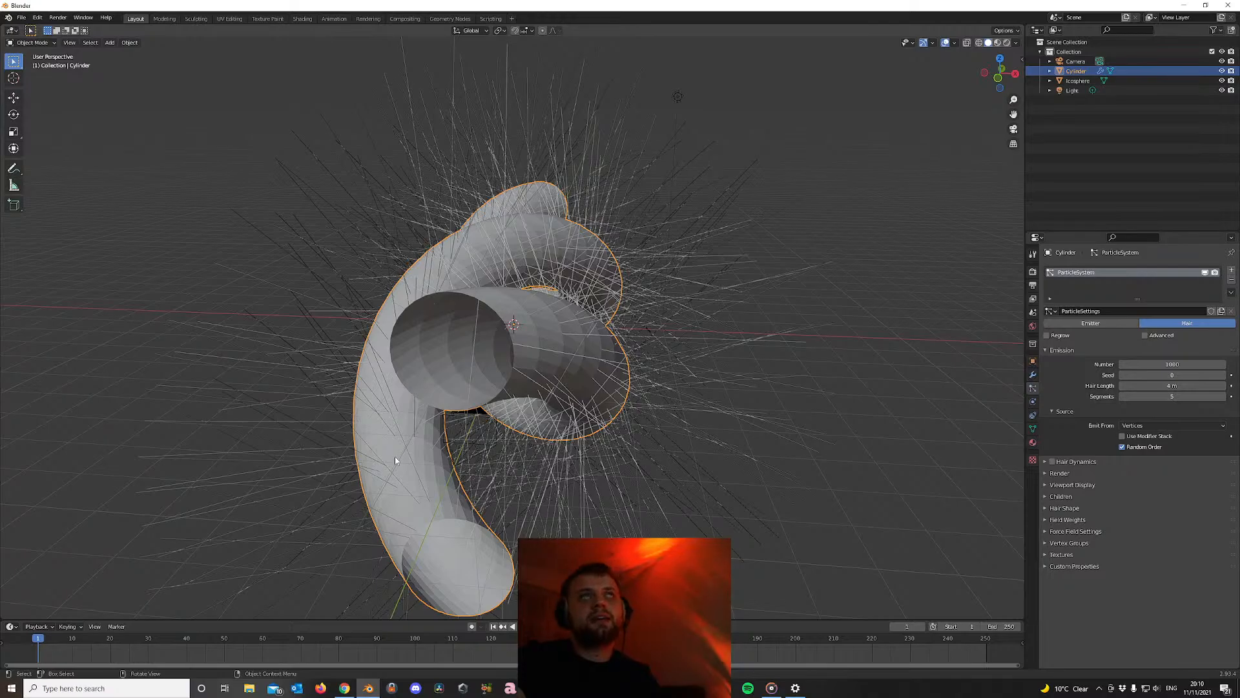
pyautogui.click(1047, 473)
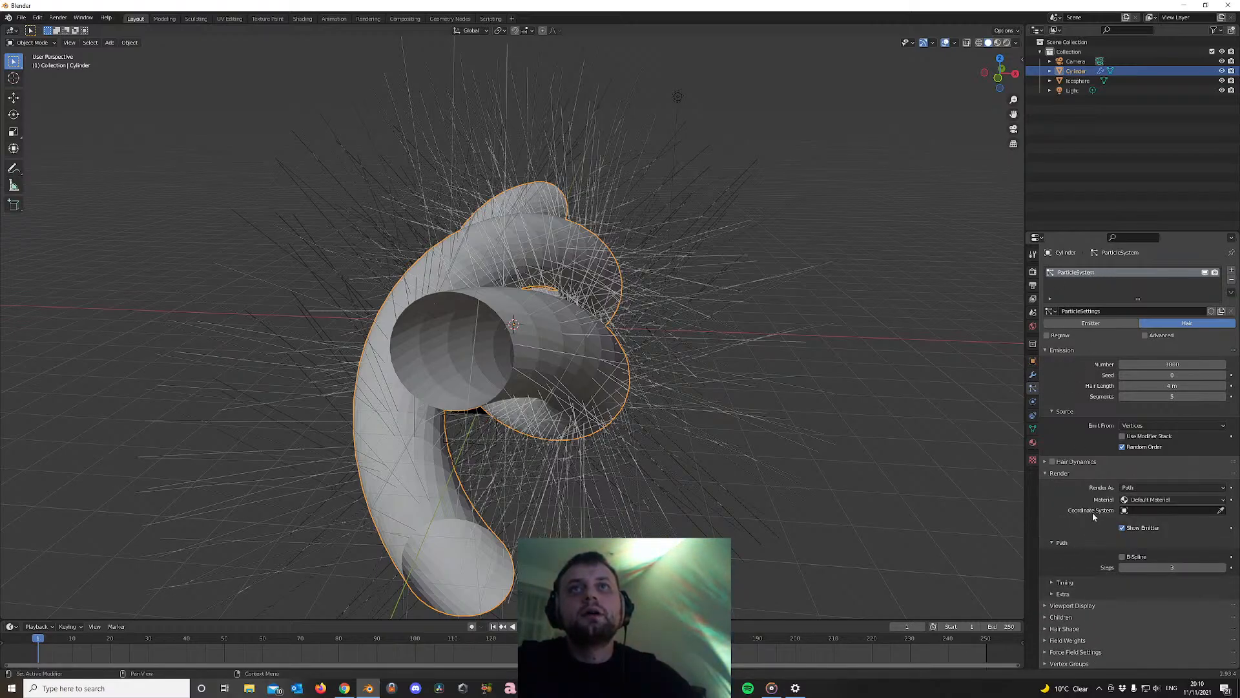
pyautogui.click(1138, 490)
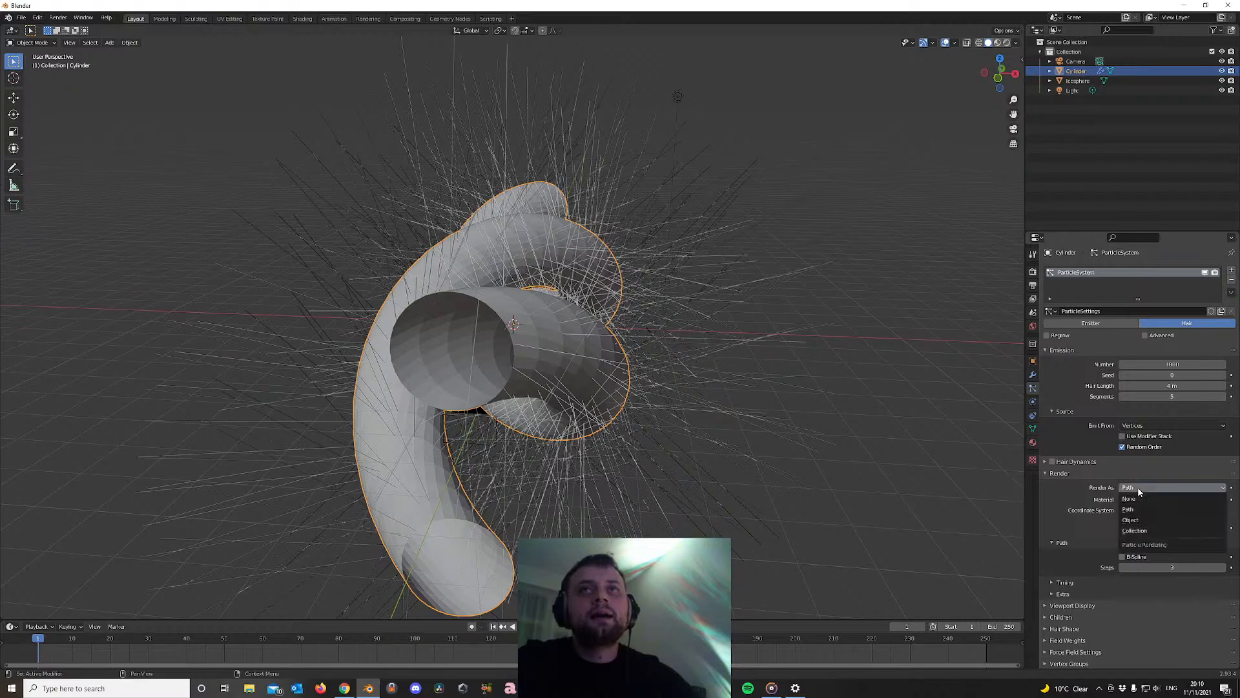
pyautogui.click(1137, 526)
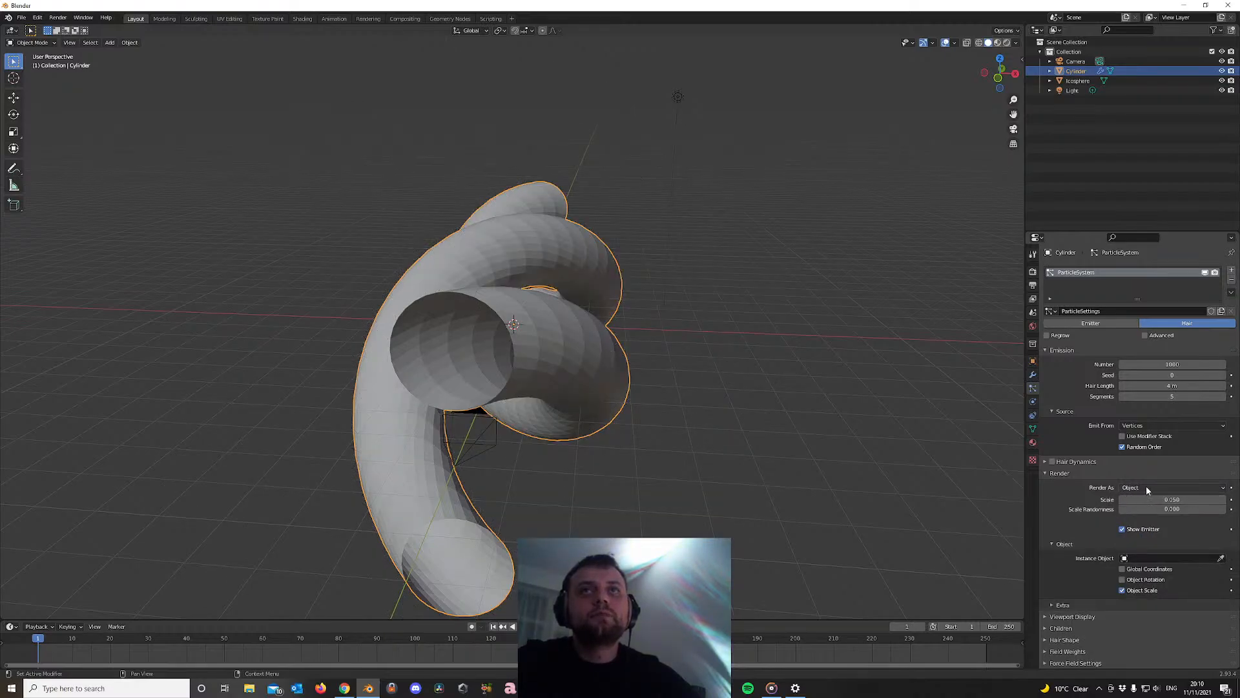
pyautogui.scroll(-1, 1145, 504)
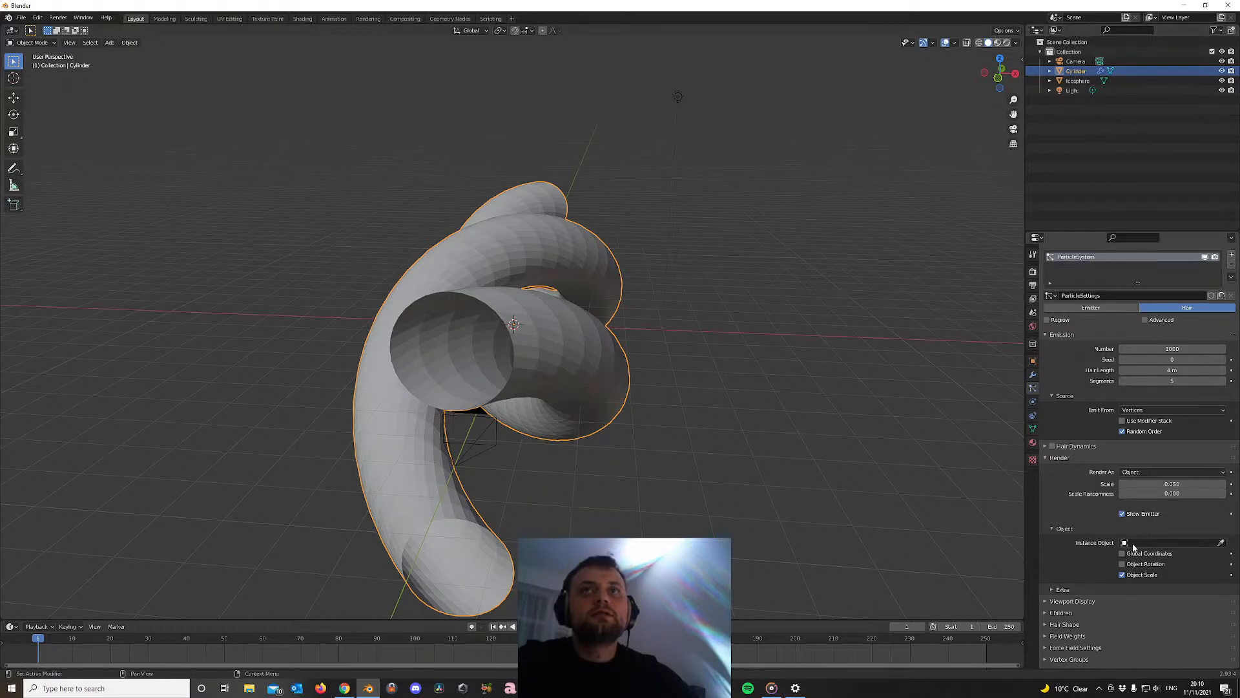
pyautogui.click(1135, 543)
pyautogui.click(1134, 577)
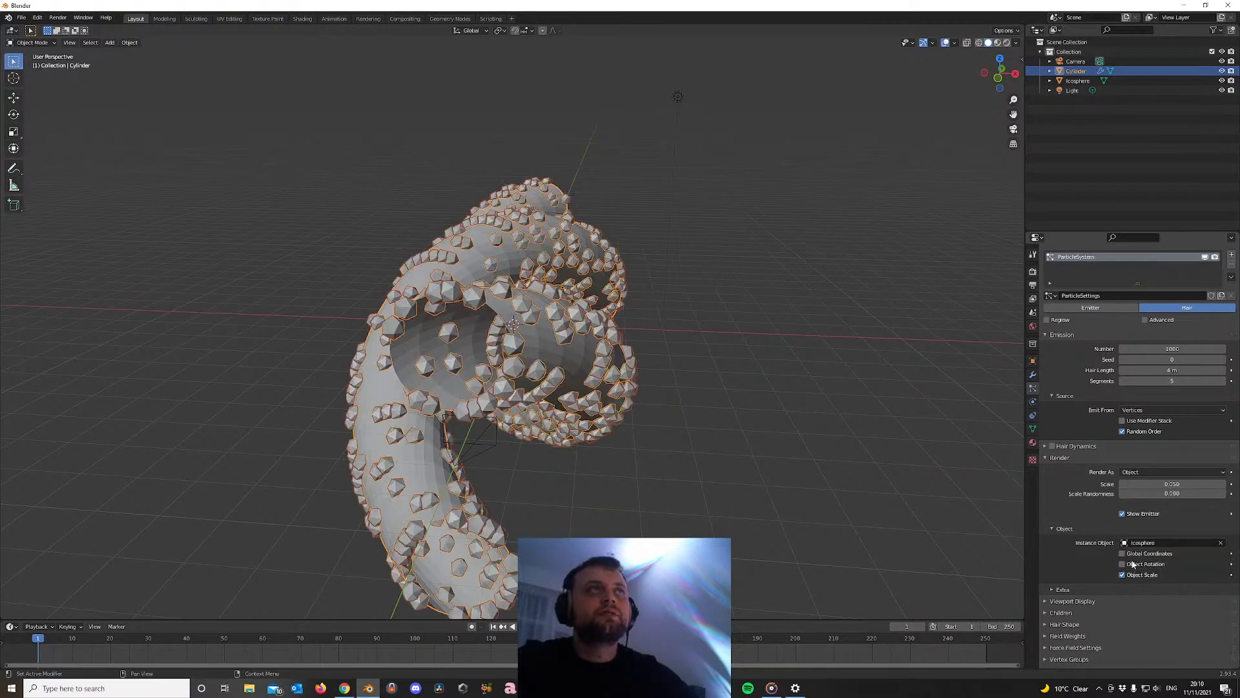
# Examine the distribution of the instanced ico spheres over the tubes, up close and from different angles
pyautogui.scroll(8, 600, 335)
pyautogui.scroll(-8, 652, 332)
pyautogui.scroll(3, 652, 333)
pyautogui.moveTo(653, 333)
pyautogui.mouseDown(button='middle')
pyautogui.moveTo(430, 331)
pyautogui.moveTo(648, 288)
pyautogui.moveTo(641, 314)
pyautogui.mouseUp(button='middle')
pyautogui.scroll(-4, 647, 289)
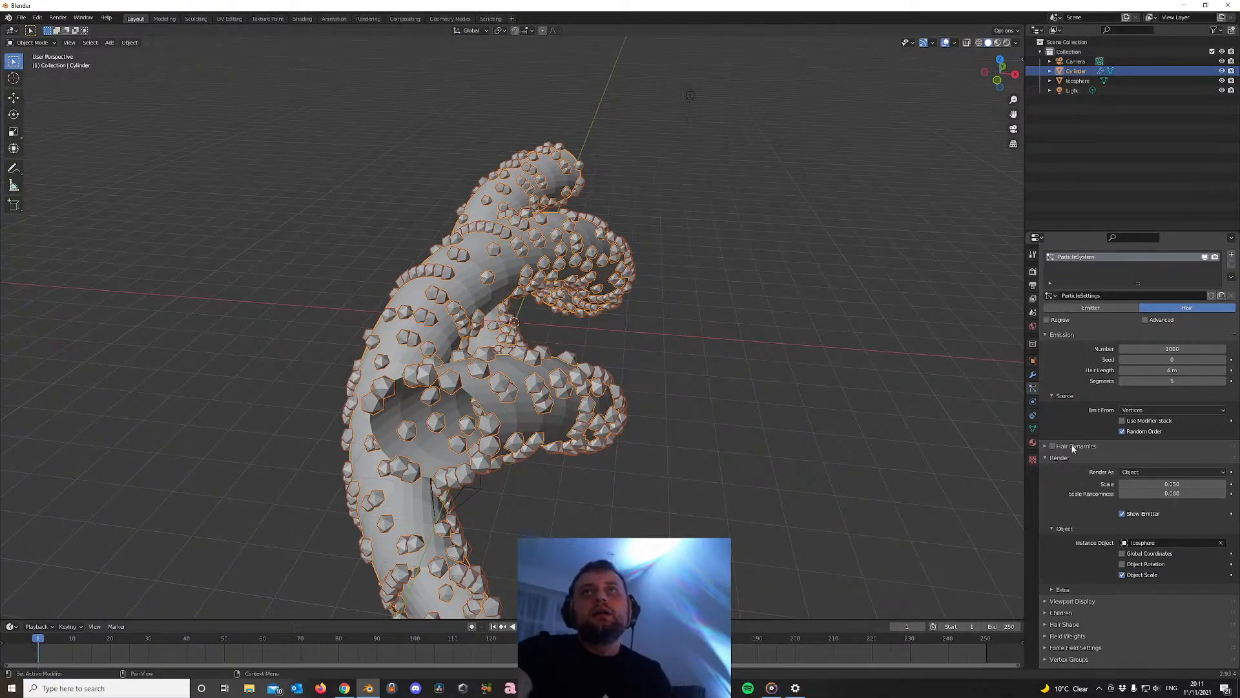
pyautogui.scroll(-3, 470, 438)
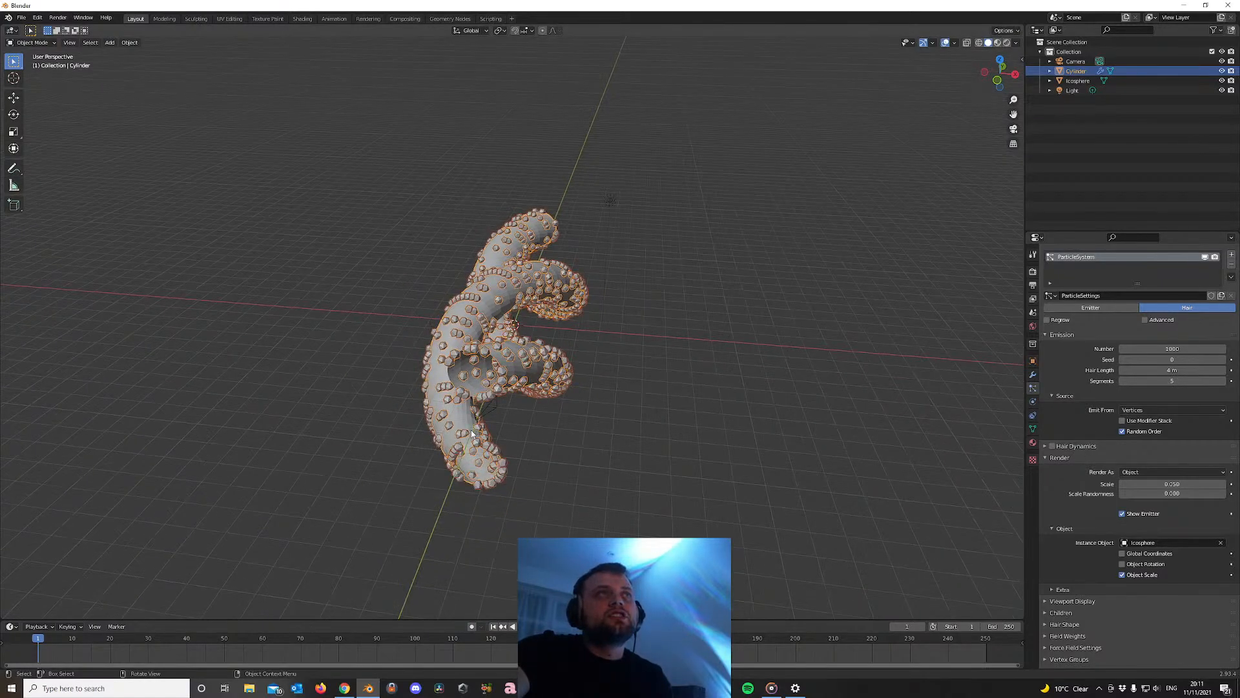
pyautogui.scroll(3, 469, 437)
pyautogui.scroll(-1, 469, 438)
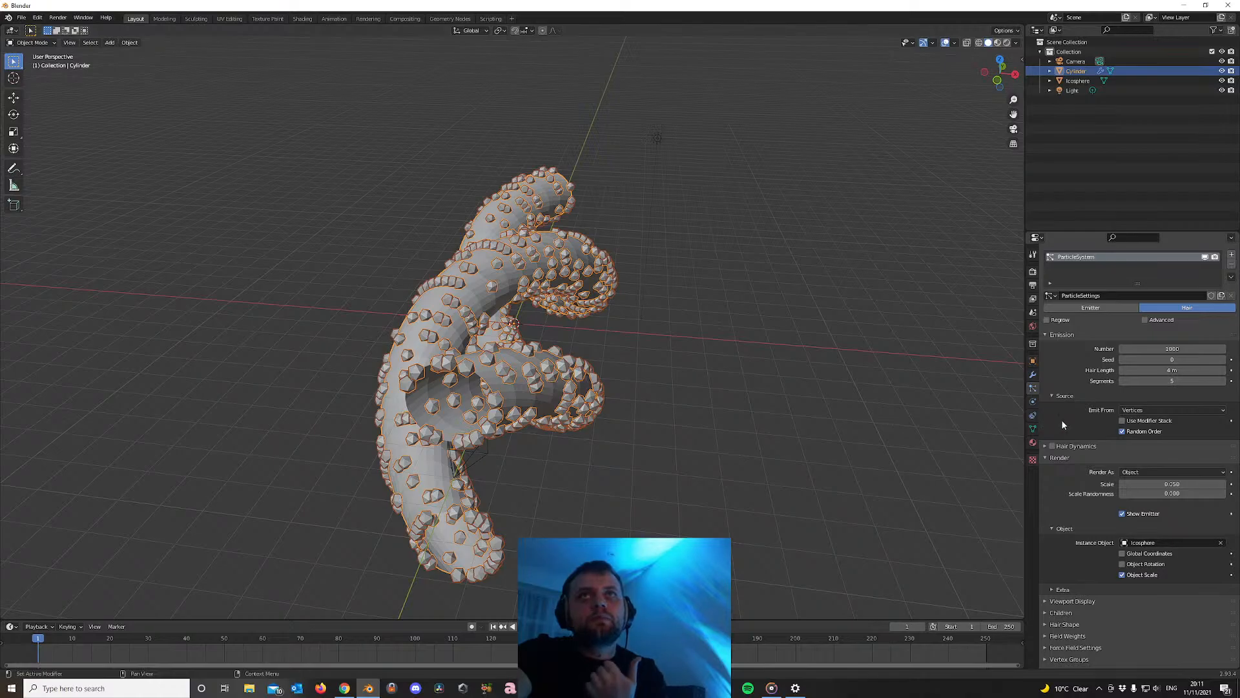
pyautogui.scroll(1, 465, 405)
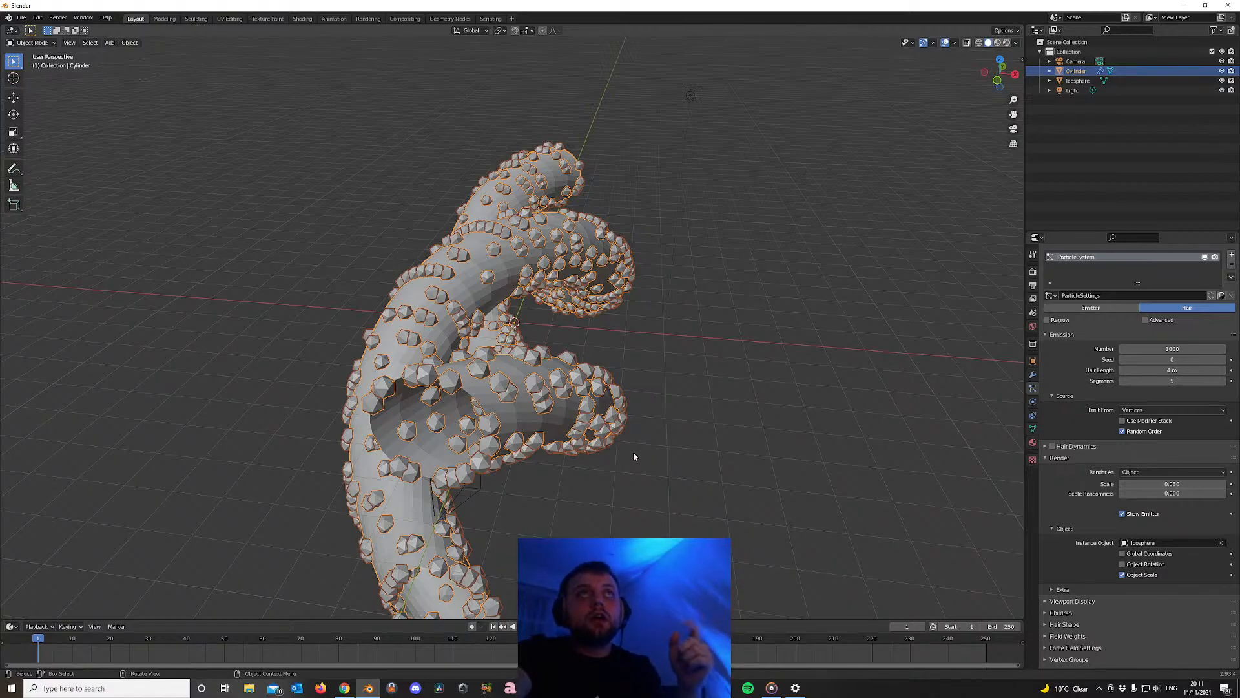
pyautogui.scroll(2, 634, 461)
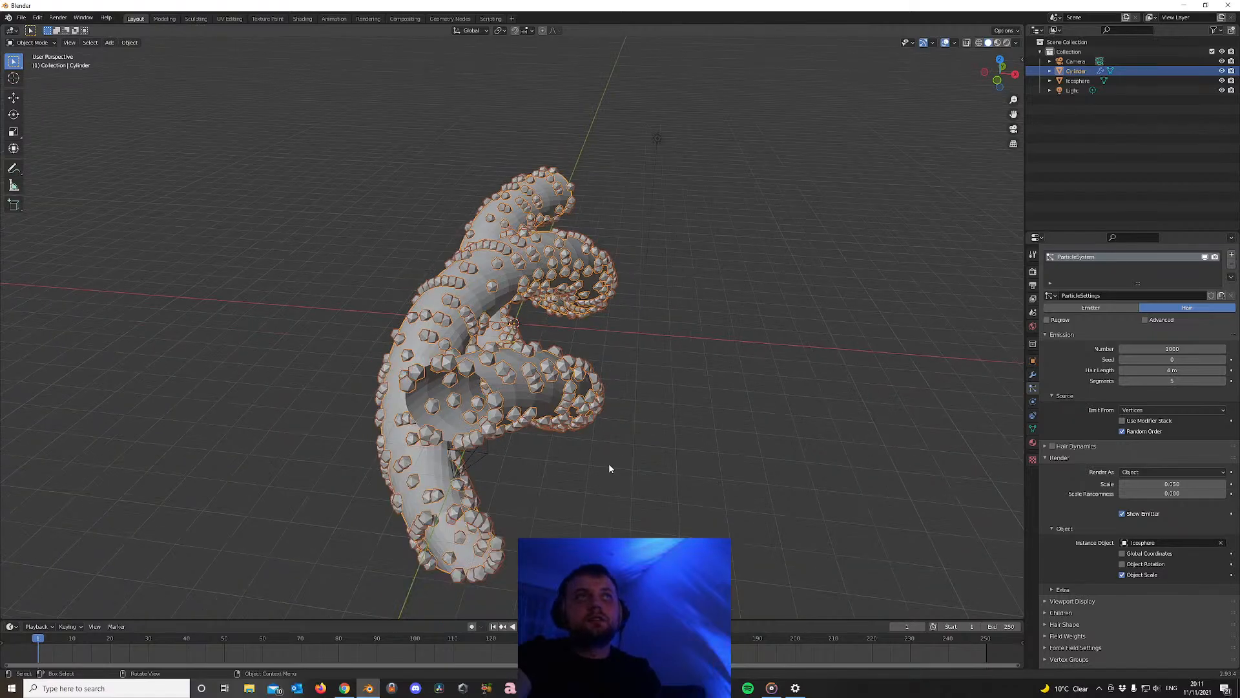
pyautogui.scroll(-4, 516, 442)
pyautogui.moveTo(516, 442); pyautogui.dragTo(459, 418, button='middle')
pyautogui.scroll(6, 427, 419)
pyautogui.scroll(-8, 459, 420)
pyautogui.scroll(10, 517, 452)
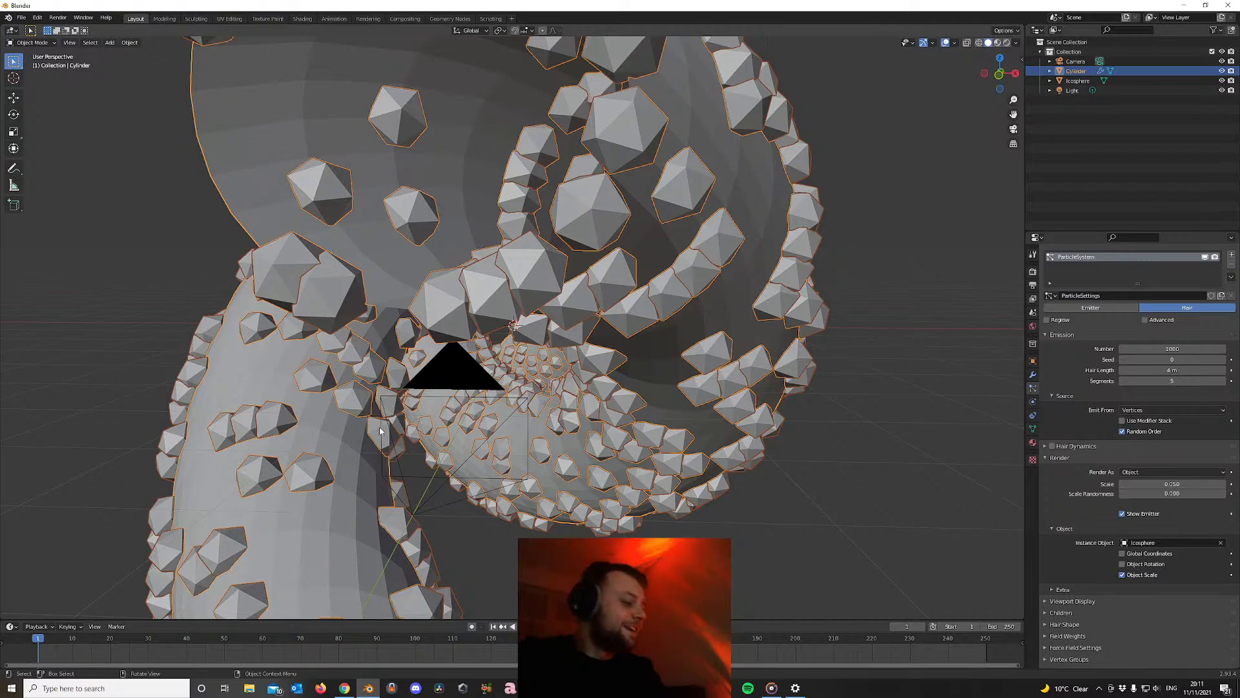
# Show the viewport statistics for the tubes in Edit Mode and set the hair particle number to their vertex count, 2176
pyautogui.press('Tab')
pyautogui.scroll(-6, 384, 297)
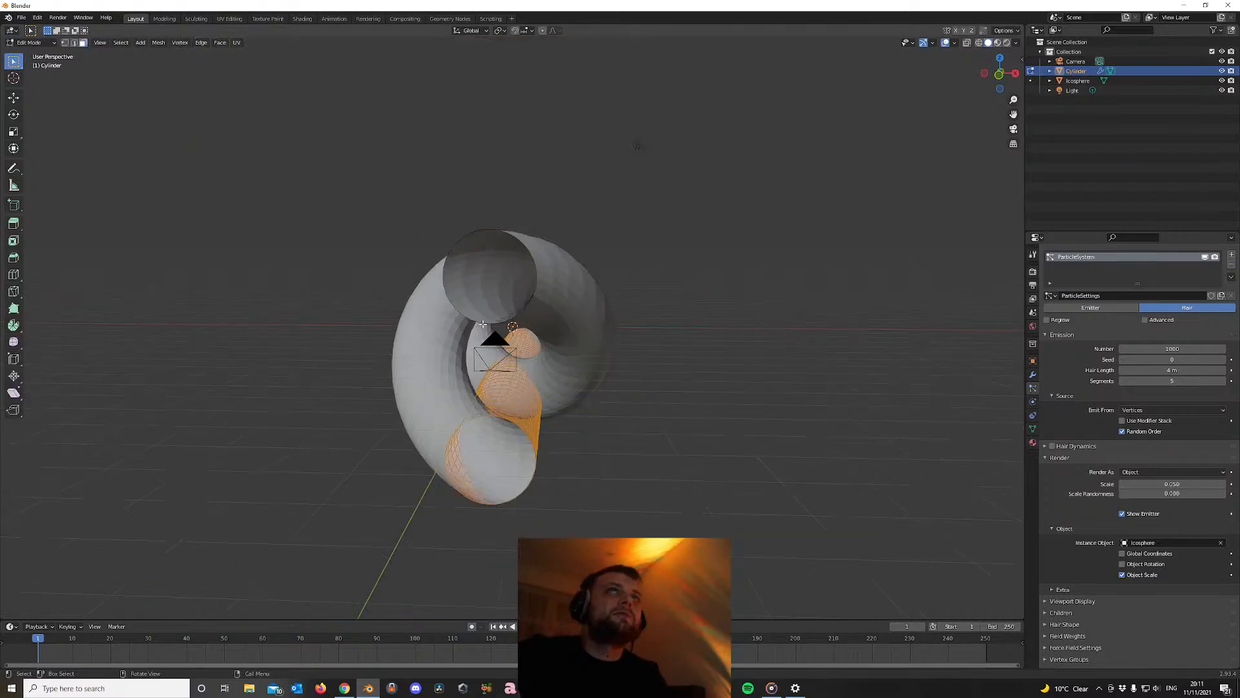
pyautogui.scroll(5, 767, 258)
pyautogui.scroll(-5, 464, 227)
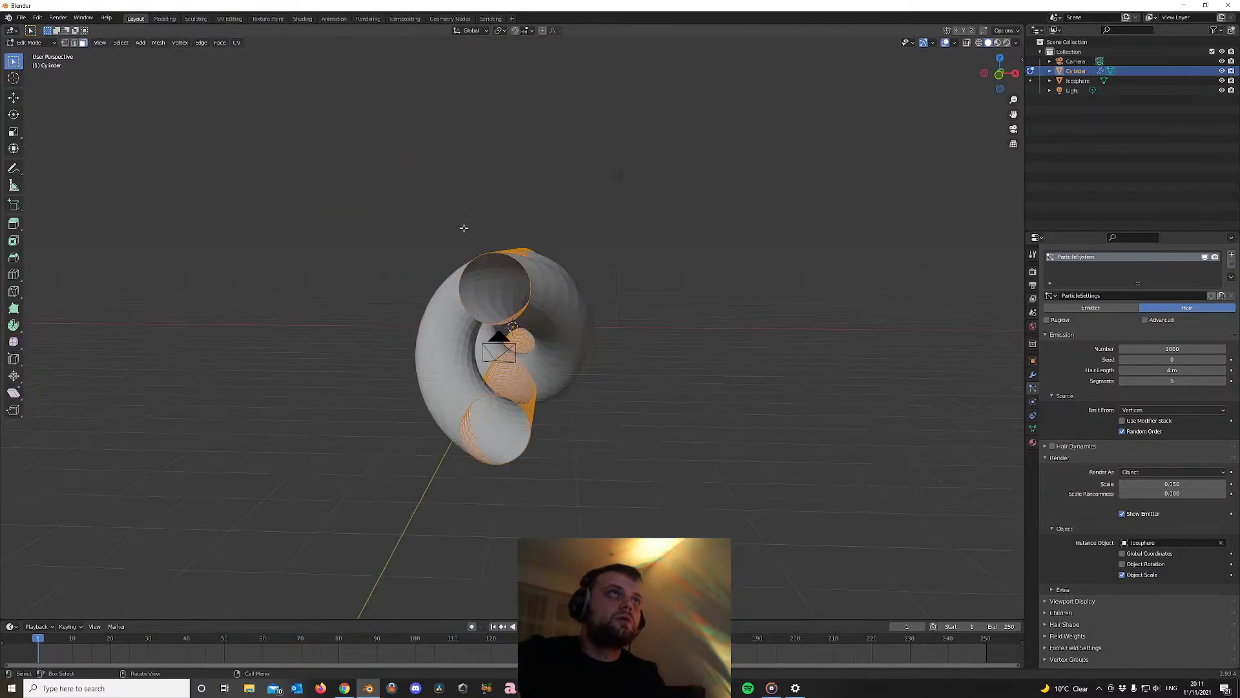
pyautogui.click(956, 43)
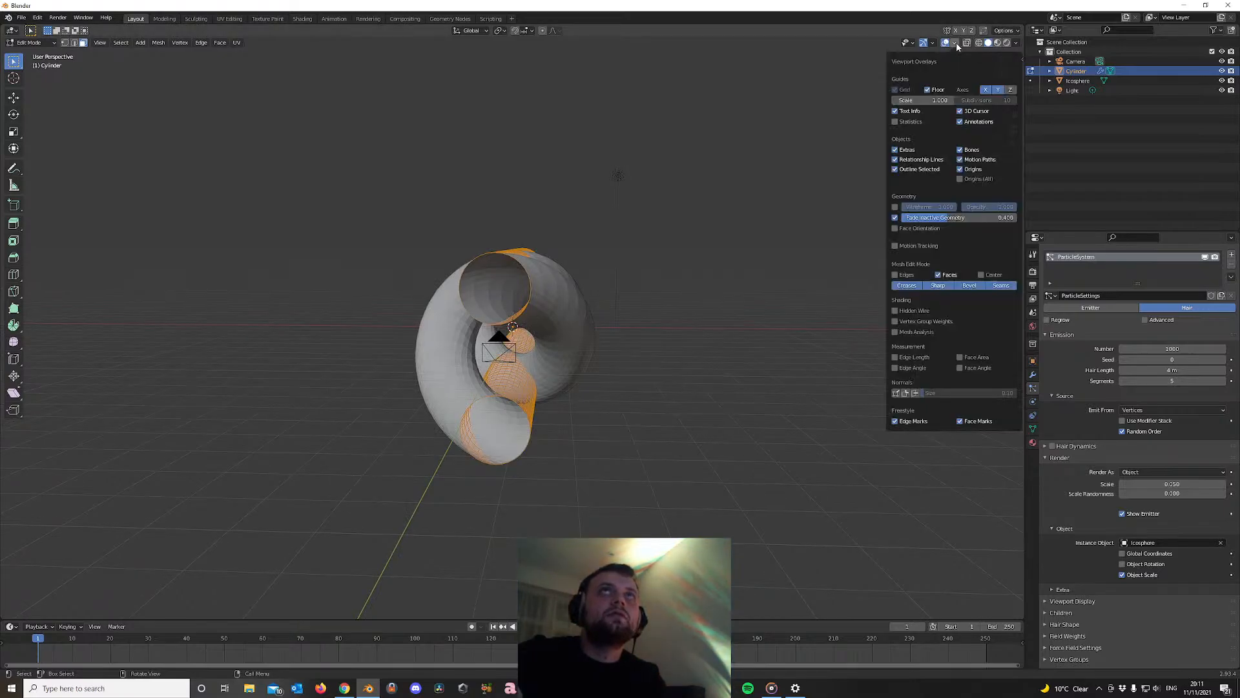
pyautogui.click(895, 121)
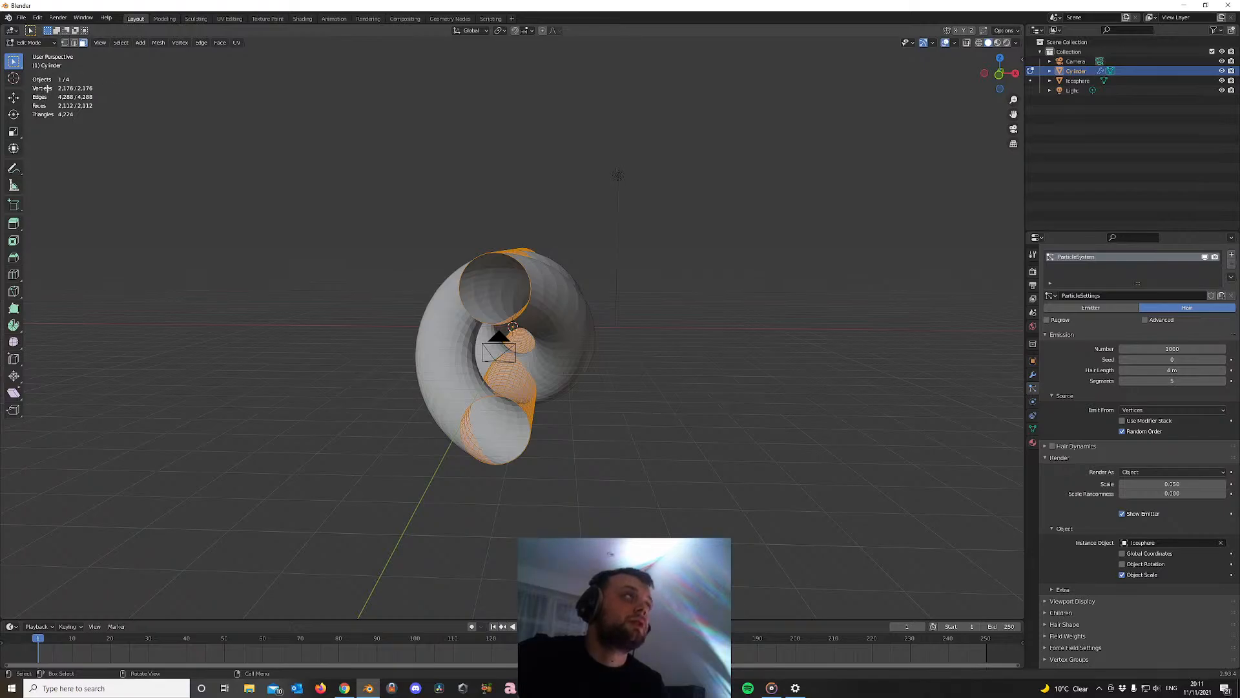
pyautogui.click(1164, 348)
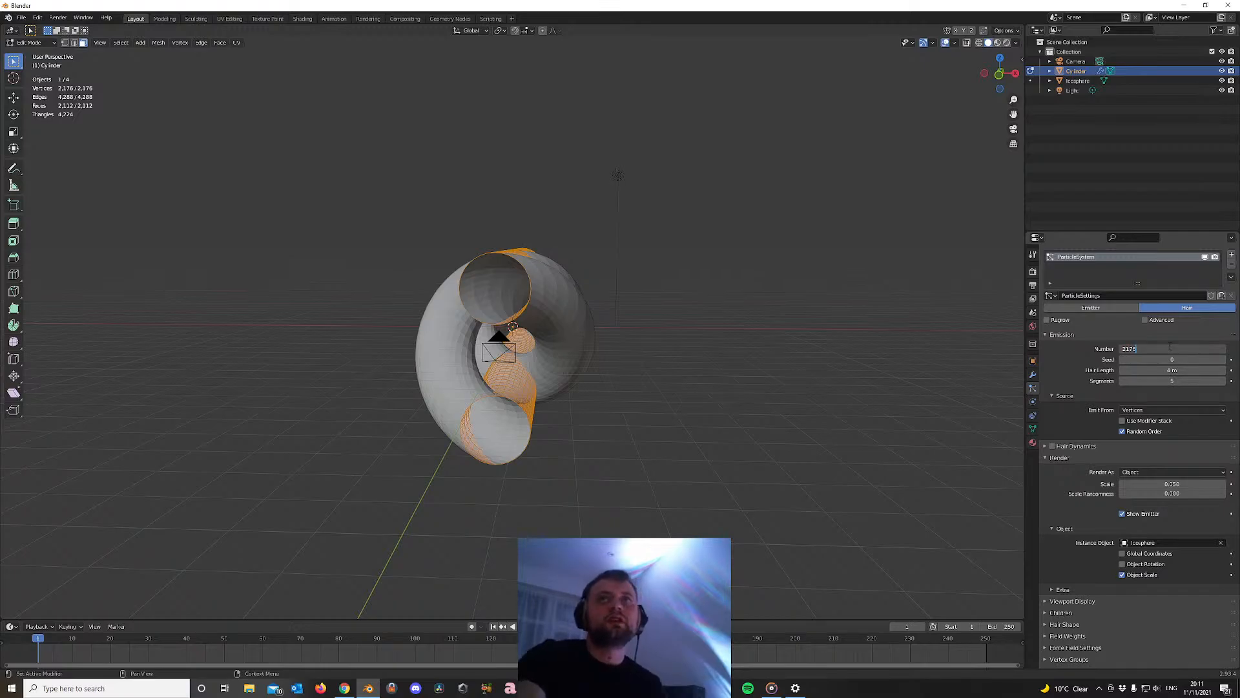
pyautogui.press('Return')
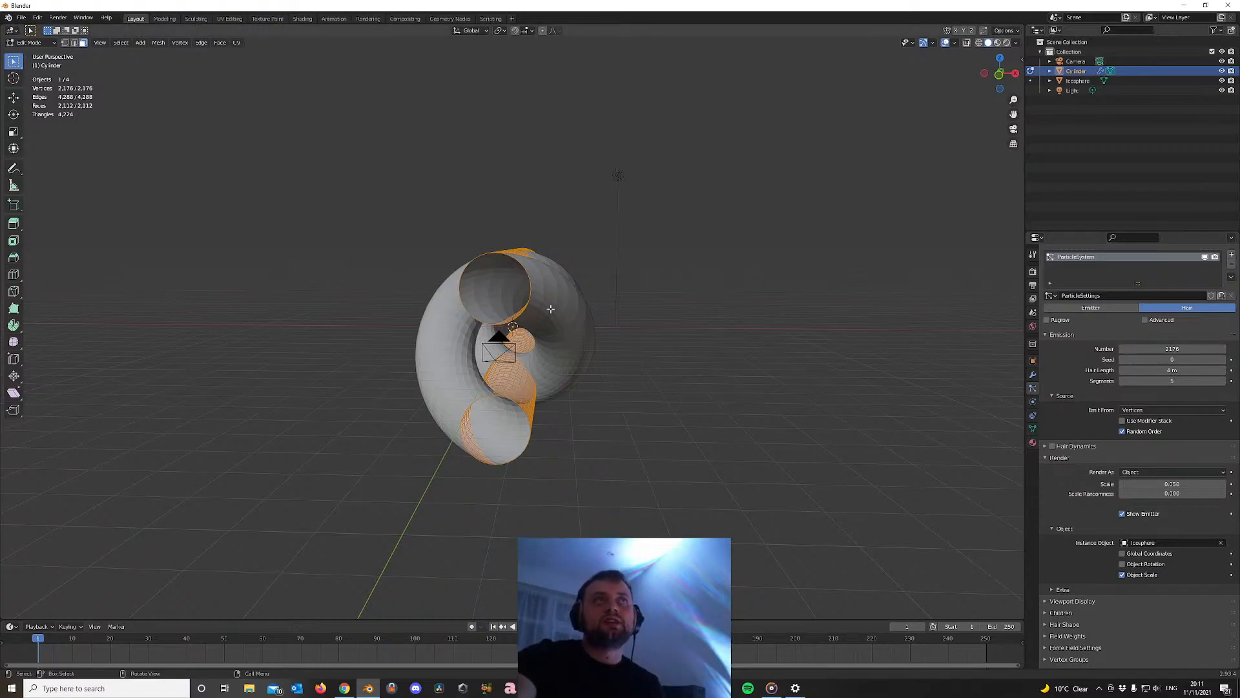
pyautogui.scroll(8, 500, 326)
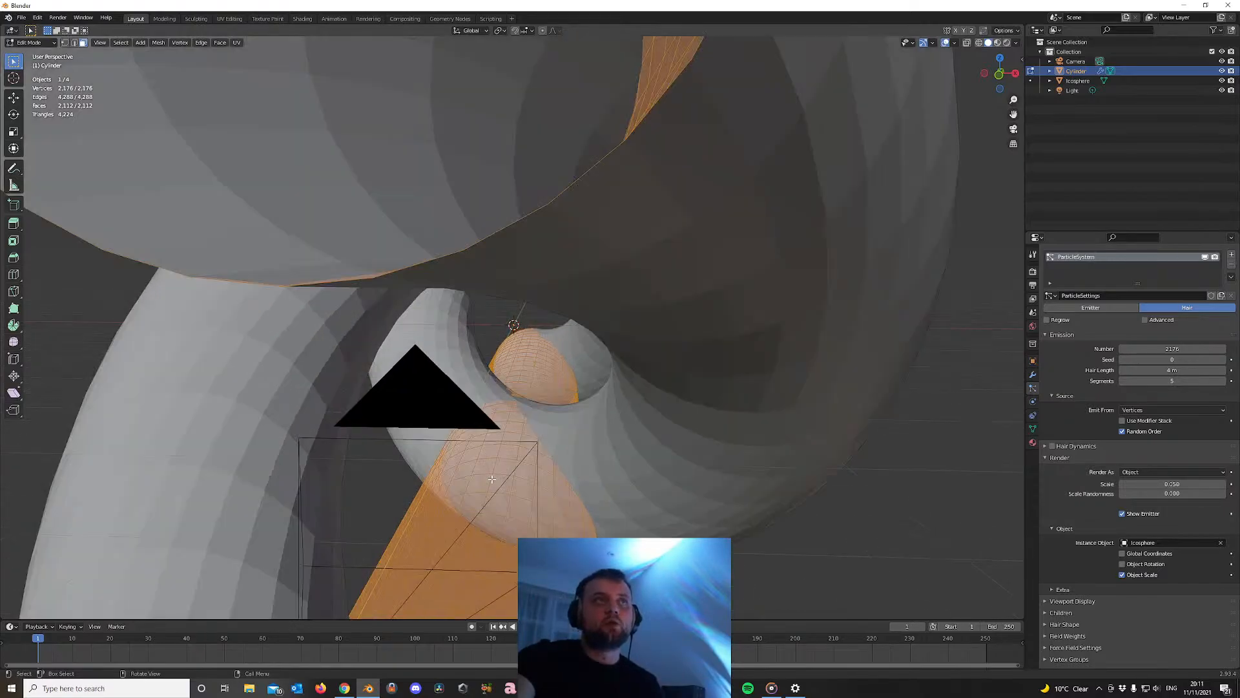
pyautogui.scroll(-4, 491, 509)
pyautogui.scroll(7, 487, 520)
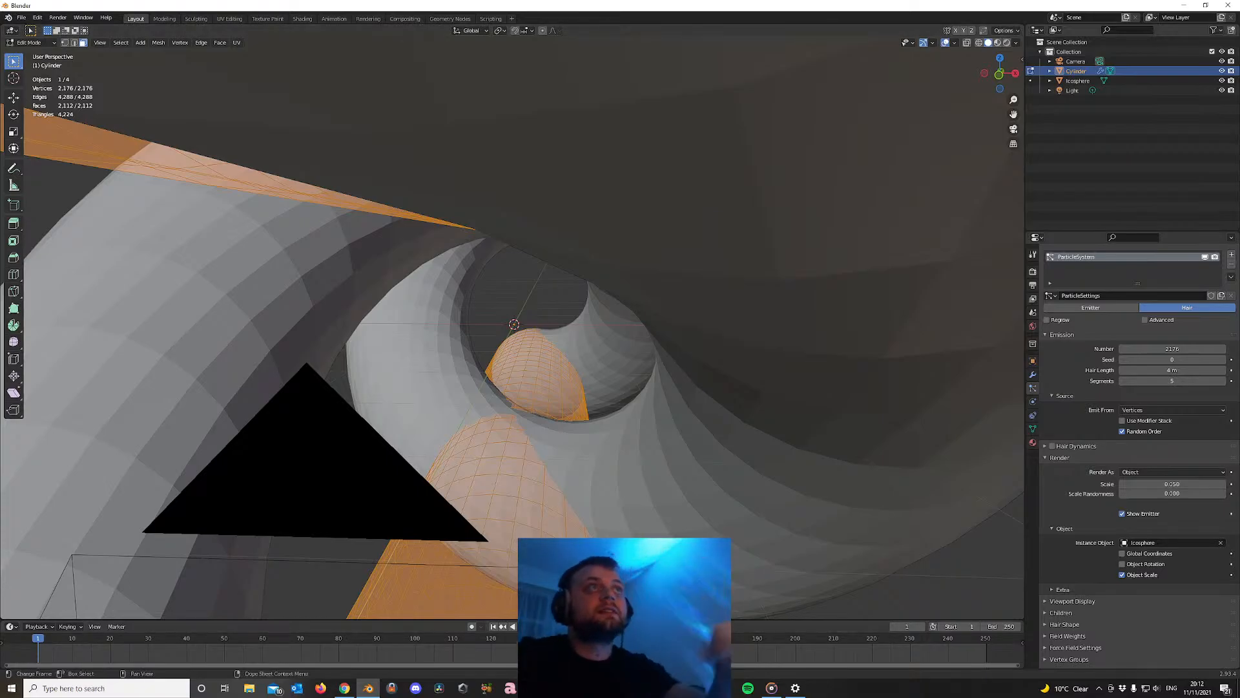
pyautogui.scroll(-8, 512, 349)
pyautogui.scroll(6, 763, 300)
pyautogui.scroll(-5, 762, 517)
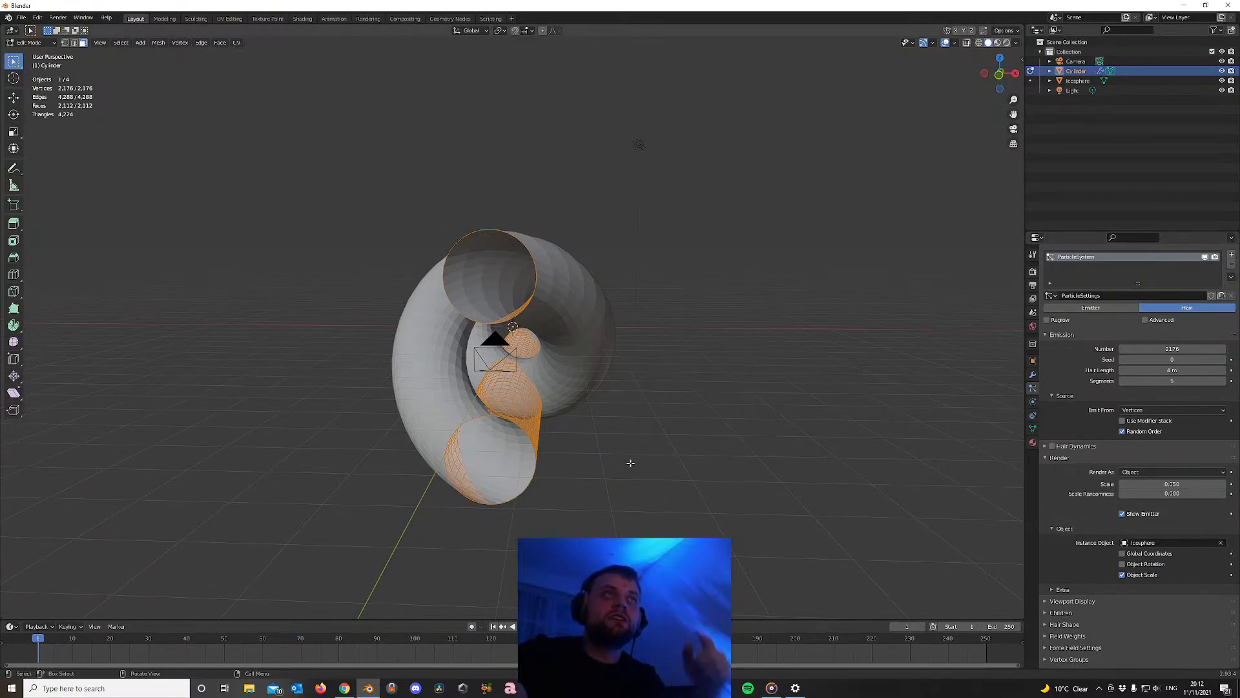
pyautogui.scroll(-4, 615, 482)
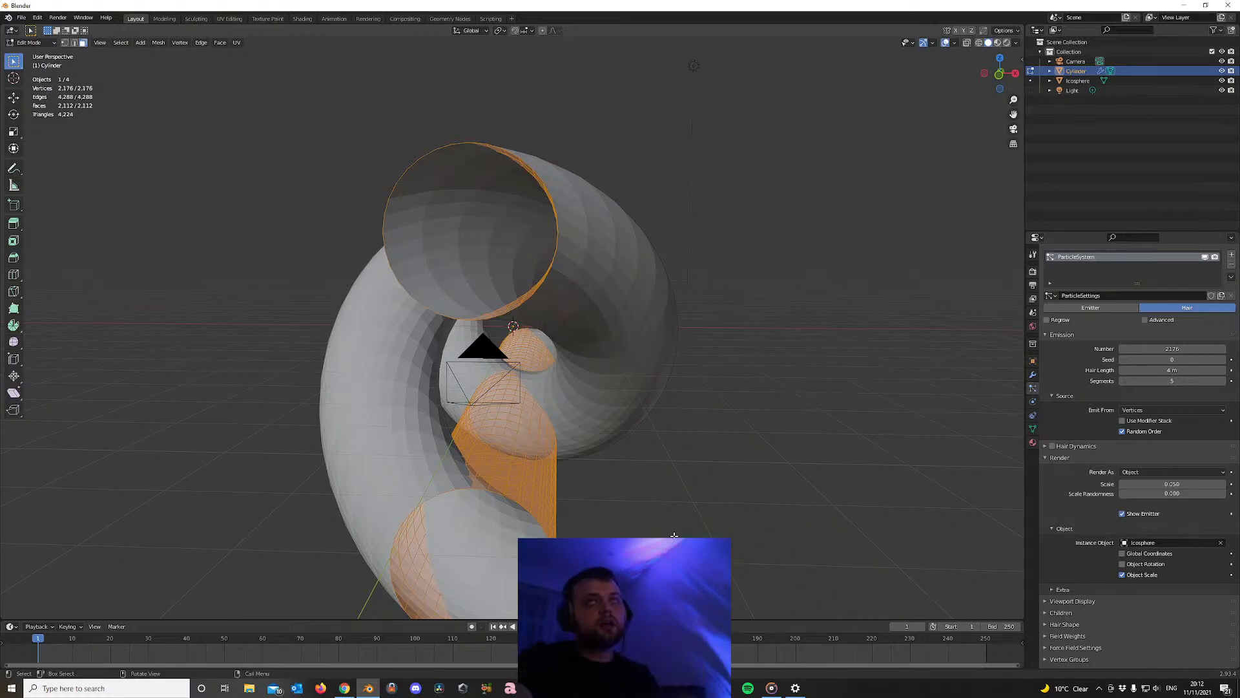
pyautogui.scroll(-2, 675, 536)
pyautogui.scroll(8, 675, 535)
pyautogui.scroll(-6, 785, 517)
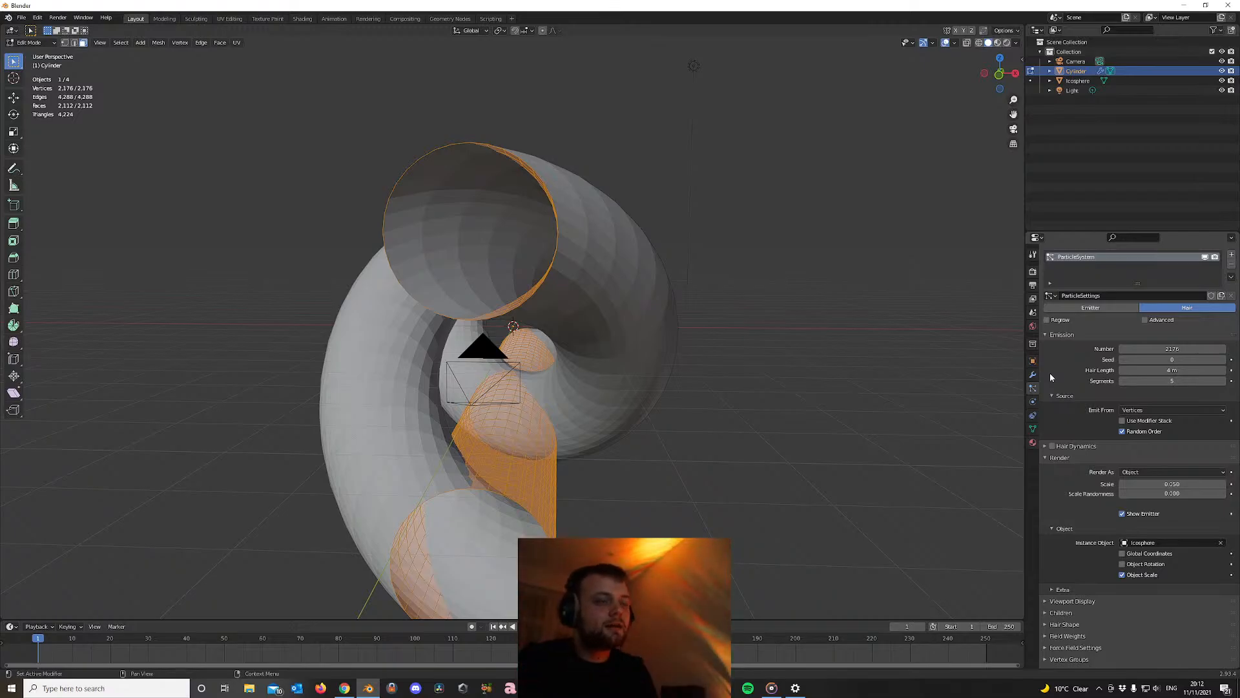
# Leave Edit Mode and turn off Random Order for the hair particles' vertex emission
pyautogui.scroll(-1, 1049, 374)
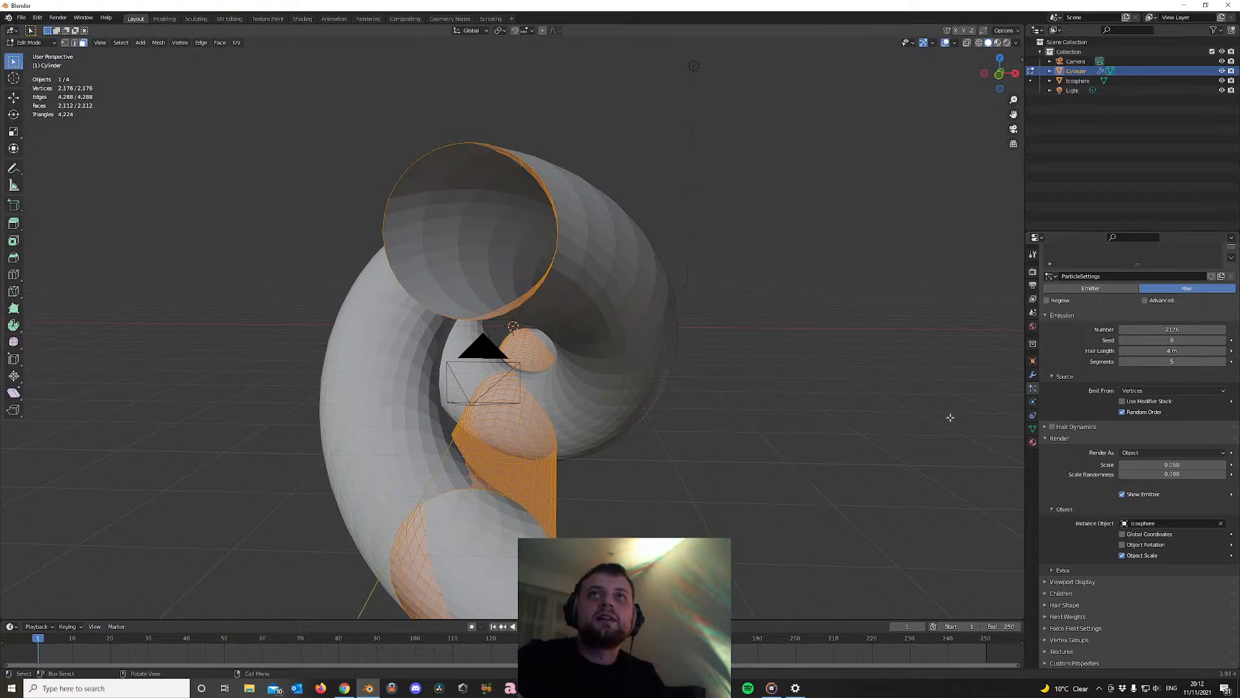
pyautogui.scroll(-2, 950, 417)
pyautogui.scroll(2, 1107, 414)
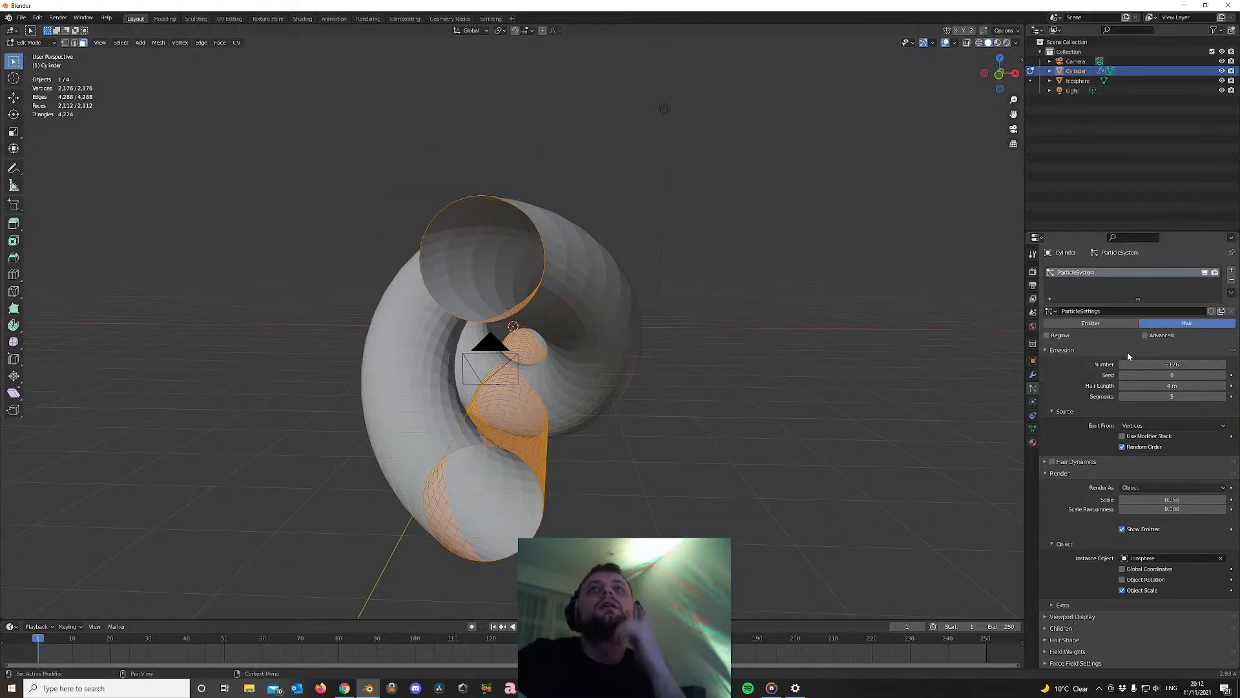
pyautogui.scroll(-1, 1139, 475)
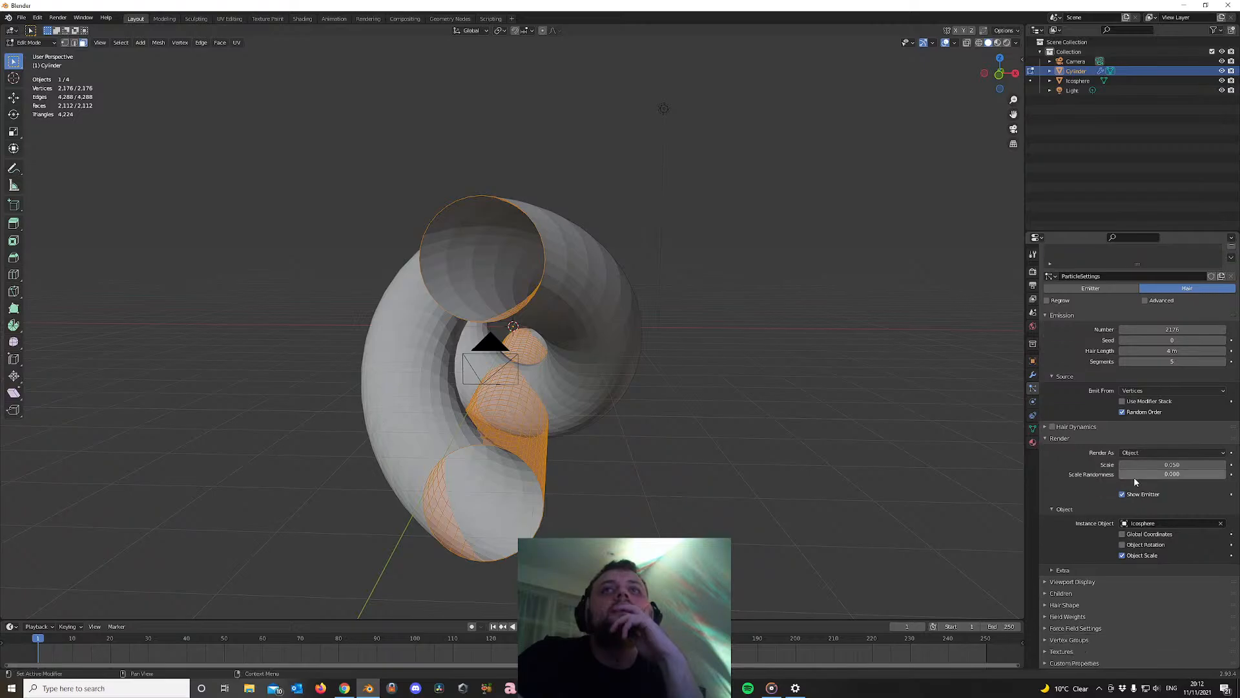
pyautogui.scroll(1, 1134, 477)
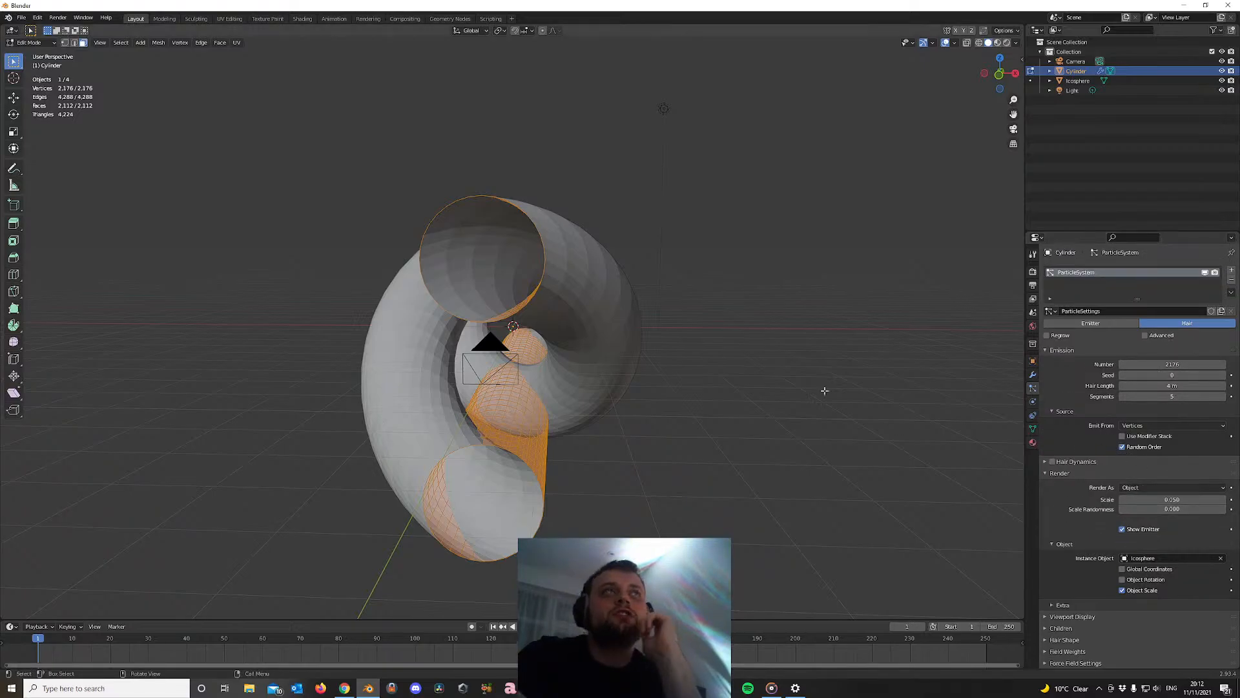
pyautogui.press('Tab')
pyautogui.click(1122, 446)
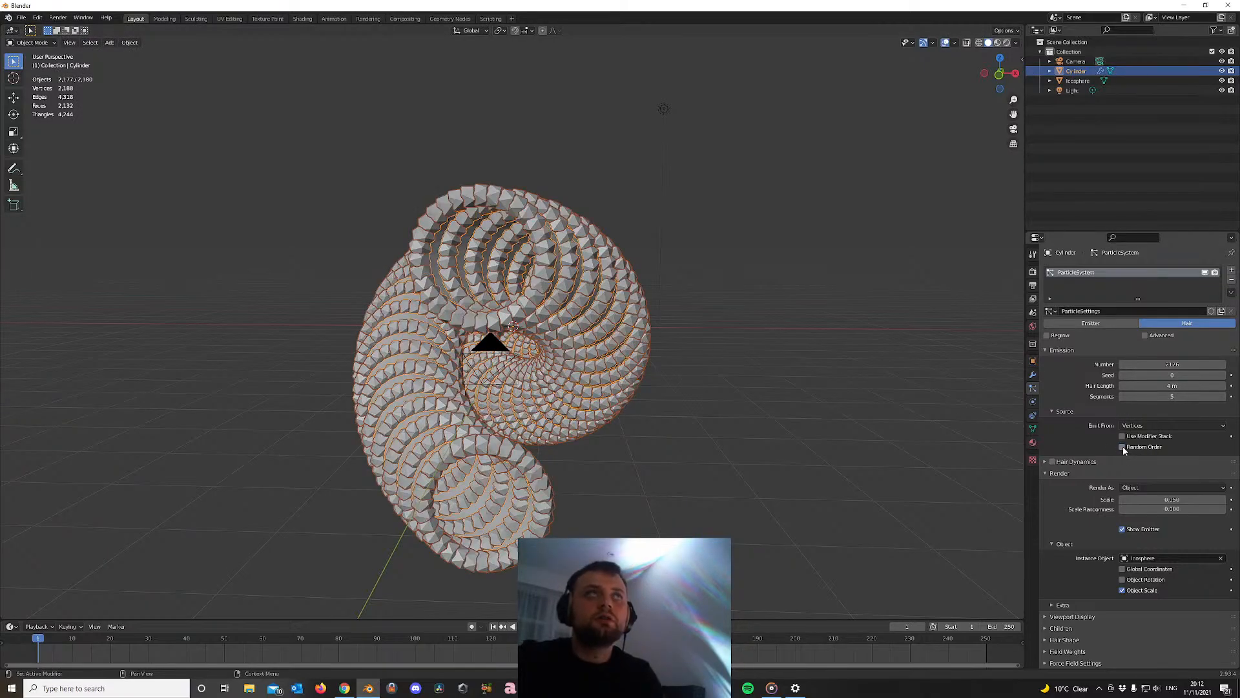
# Examine how the ico spheres cover the tubes, looking along the inside of the spiral and from the side
pyautogui.moveTo(685, 266); pyautogui.dragTo(610, 236, button='middle')
pyautogui.scroll(5, 605, 347)
pyautogui.scroll(4, 589, 286)
pyautogui.scroll(3, 589, 289)
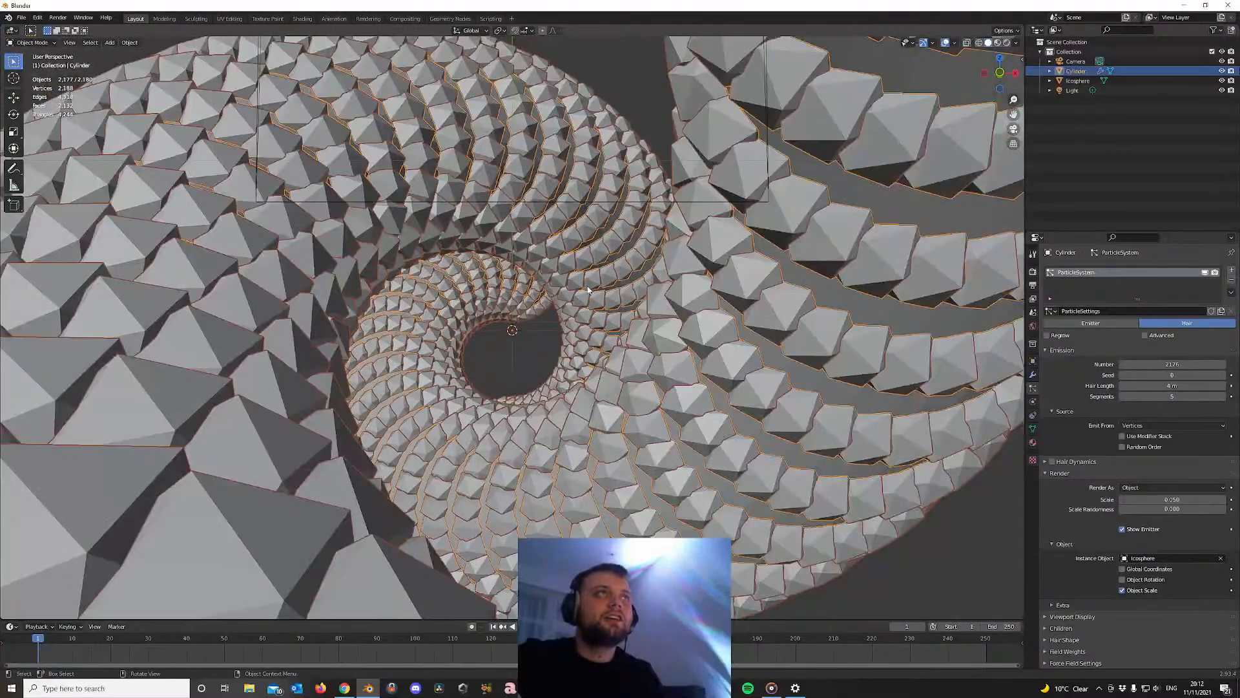
pyautogui.scroll(3, 586, 291)
pyautogui.scroll(-7, 642, 319)
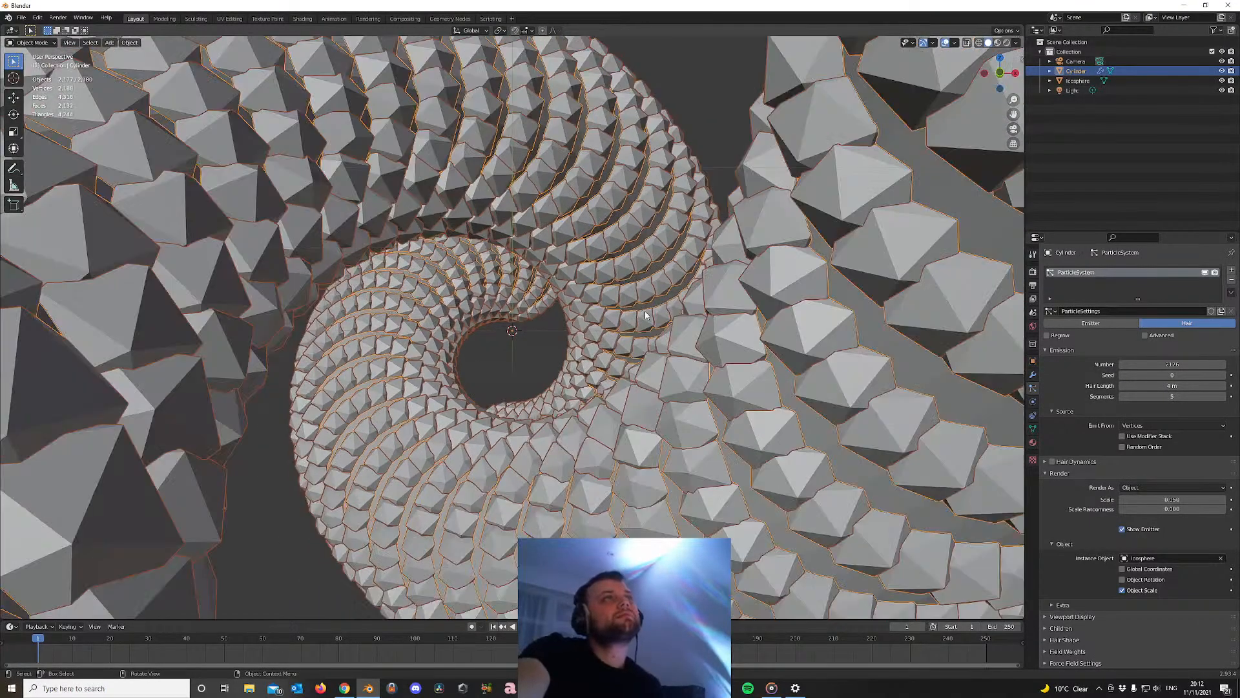
pyautogui.scroll(-10, 642, 319)
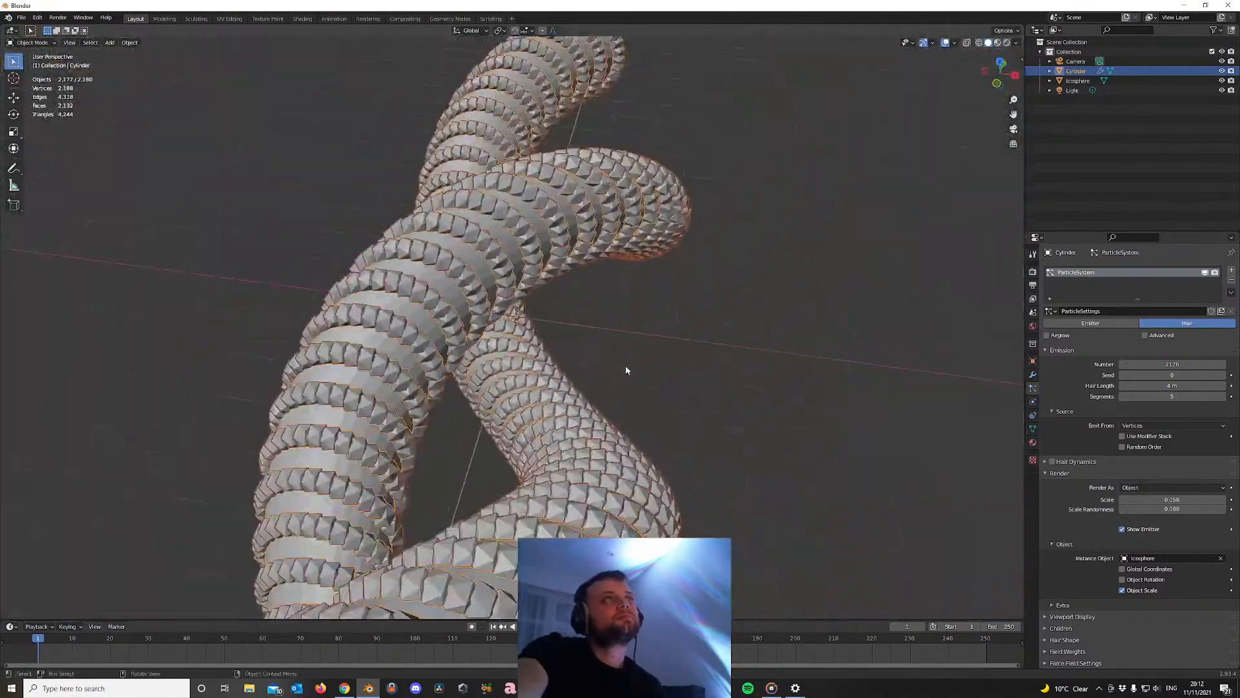
pyautogui.moveTo(624, 347); pyautogui.dragTo(571, 325, button='middle')
pyautogui.scroll(5, 568, 326)
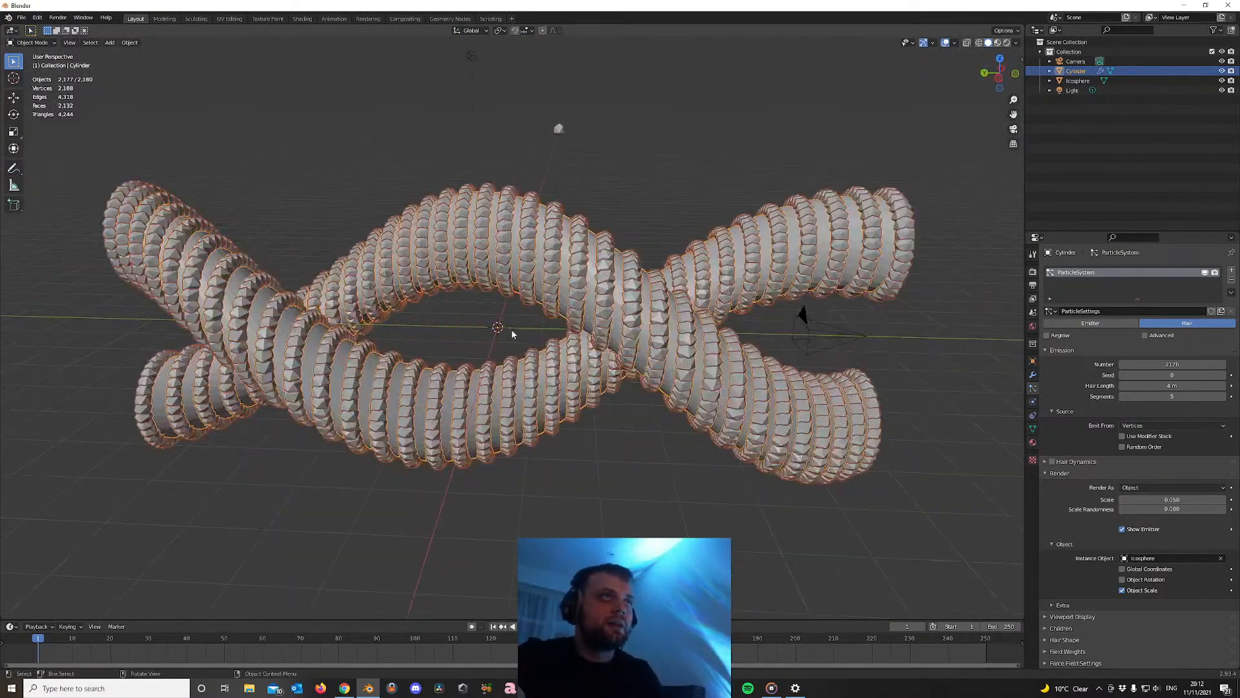
pyautogui.scroll(-3, 357, 379)
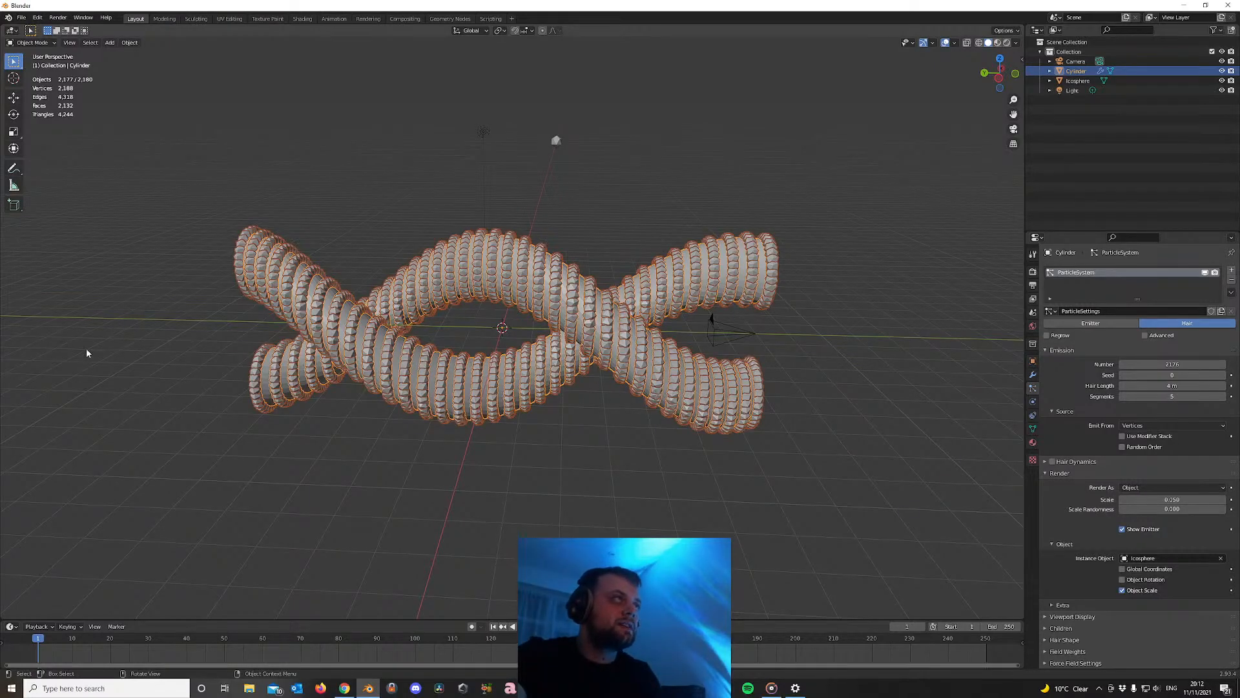
# Duplicate the ico-sphere-covered tubes and move the copy 16 m along Y
pyautogui.scroll(-2, 436, 343)
pyautogui.hotkey('shift', 'd')
pyautogui.write('y')
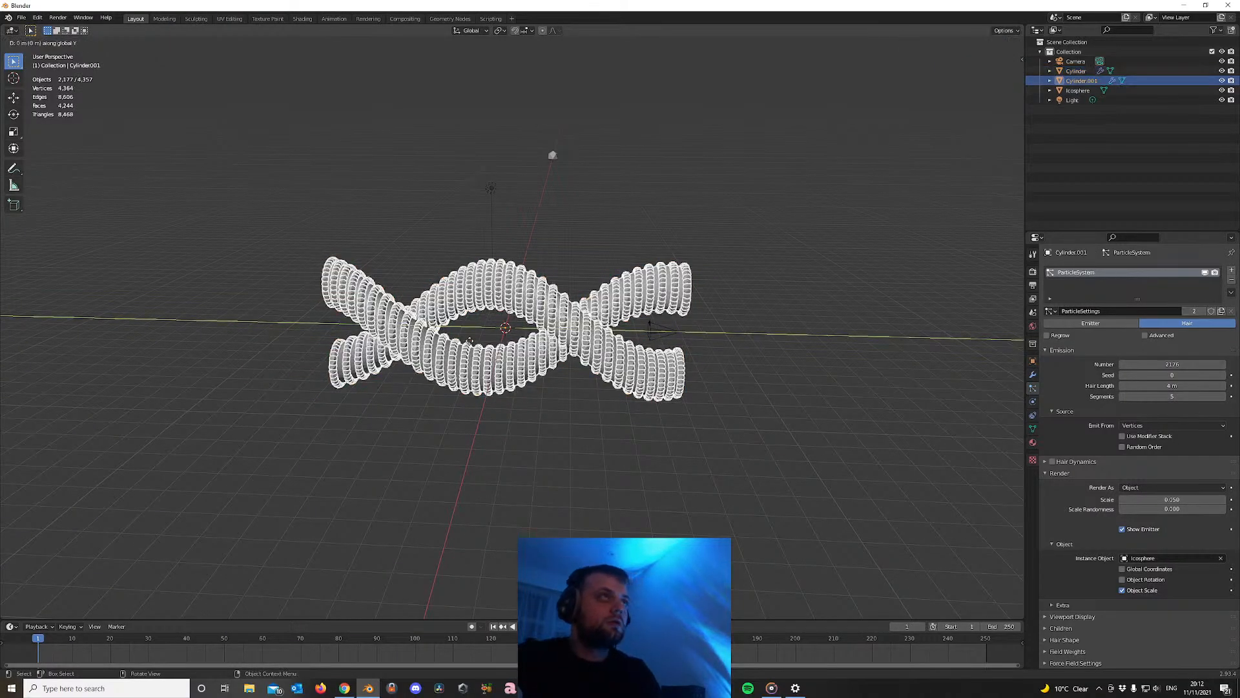
pyautogui.write('16')
pyautogui.press('Return')
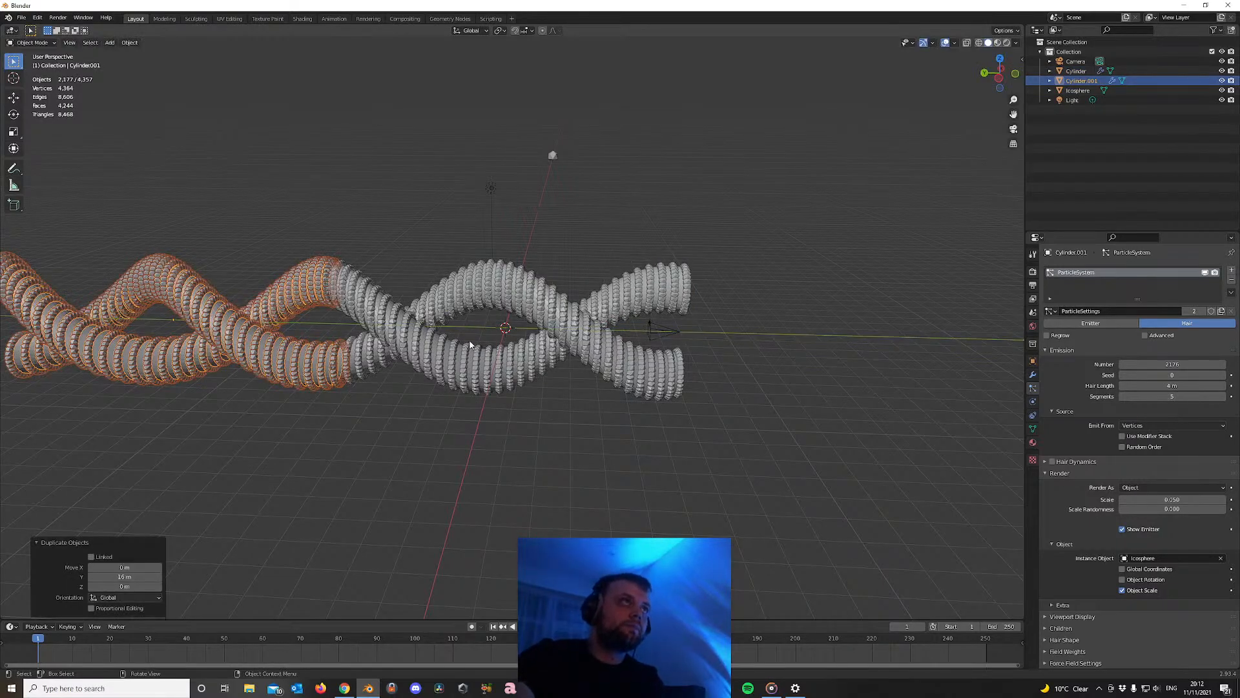
# Inspect the overlapping ico spheres where the two tube segments meet and delete the duplicate segment
pyautogui.keyDown('shift'); pyautogui.moveTo(368, 217); pyautogui.dragTo(551, 259, button='middle'); pyautogui.keyUp('shift')
pyautogui.scroll(9, 520, 429)
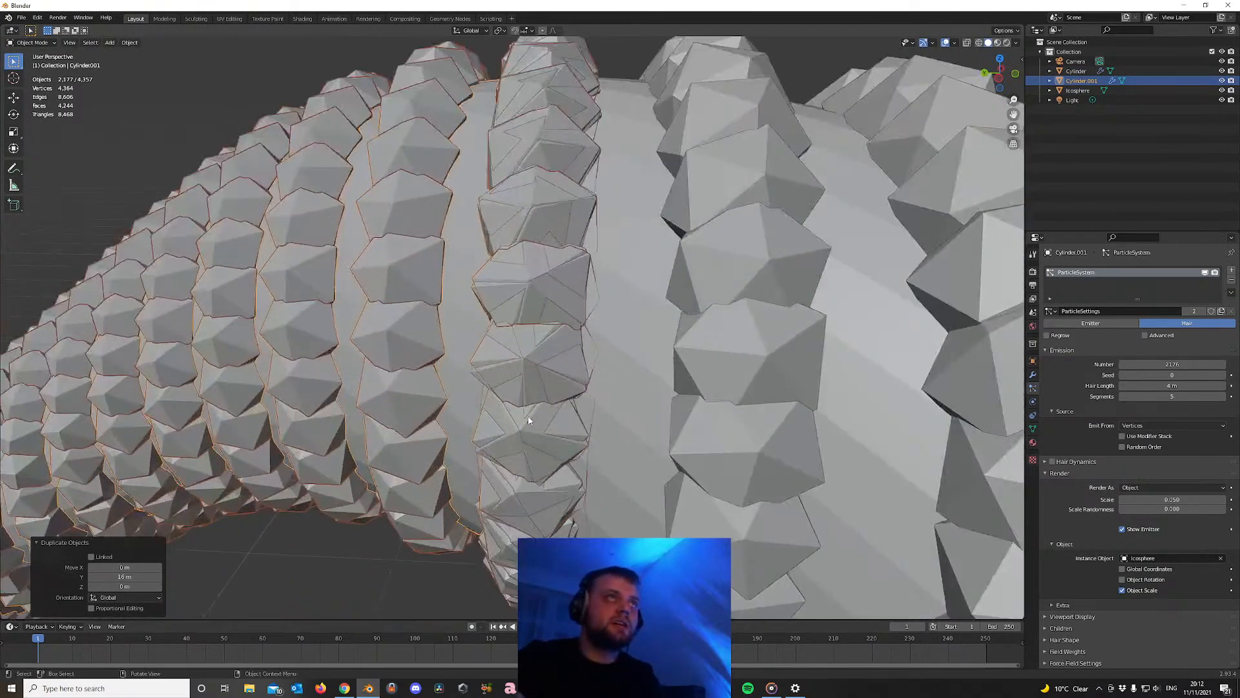
pyautogui.scroll(-1, 533, 258)
pyautogui.scroll(-8, 511, 356)
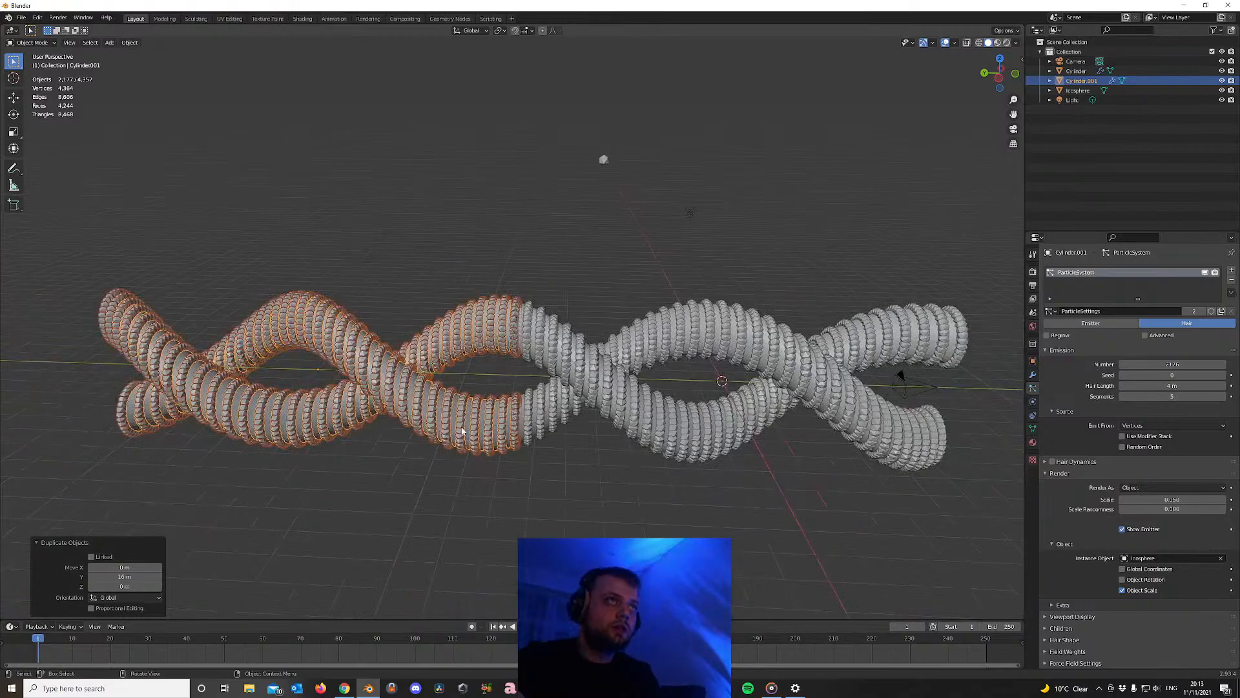
pyautogui.press('x')
pyautogui.click(489, 403)
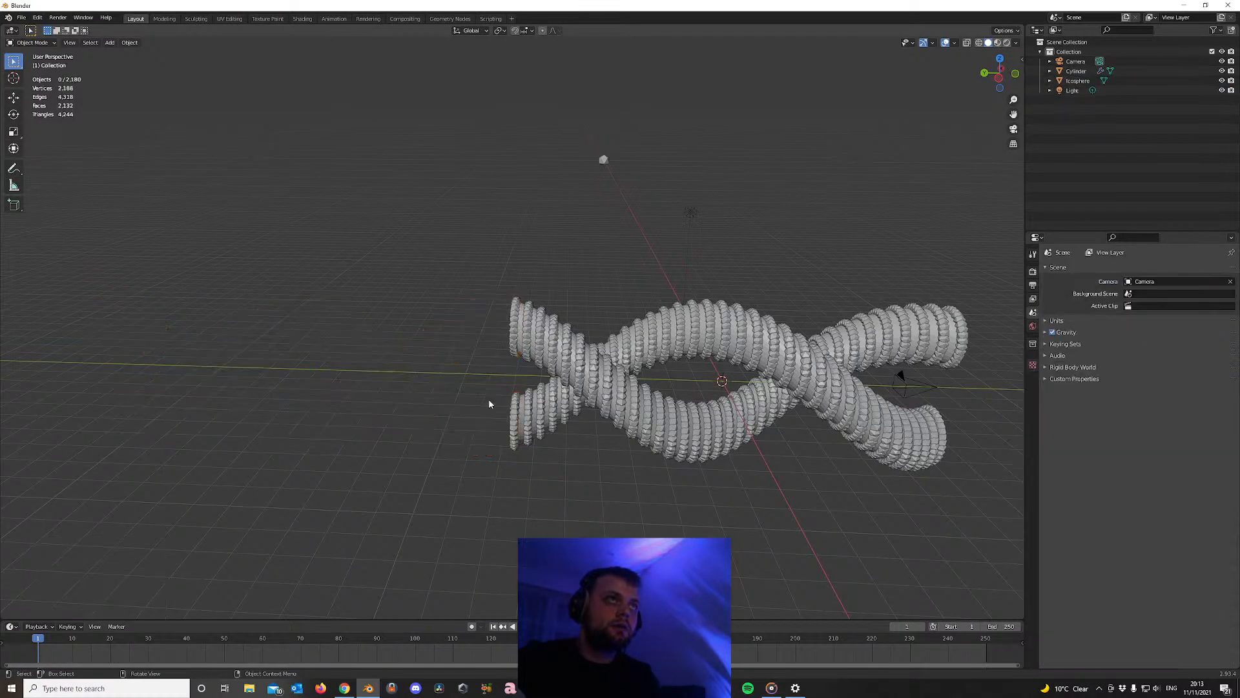
# Enter Edit Mode on the original tubes in top view, zoomed on their far Y end, with edge selection and everything deselected
pyautogui.click(568, 396)
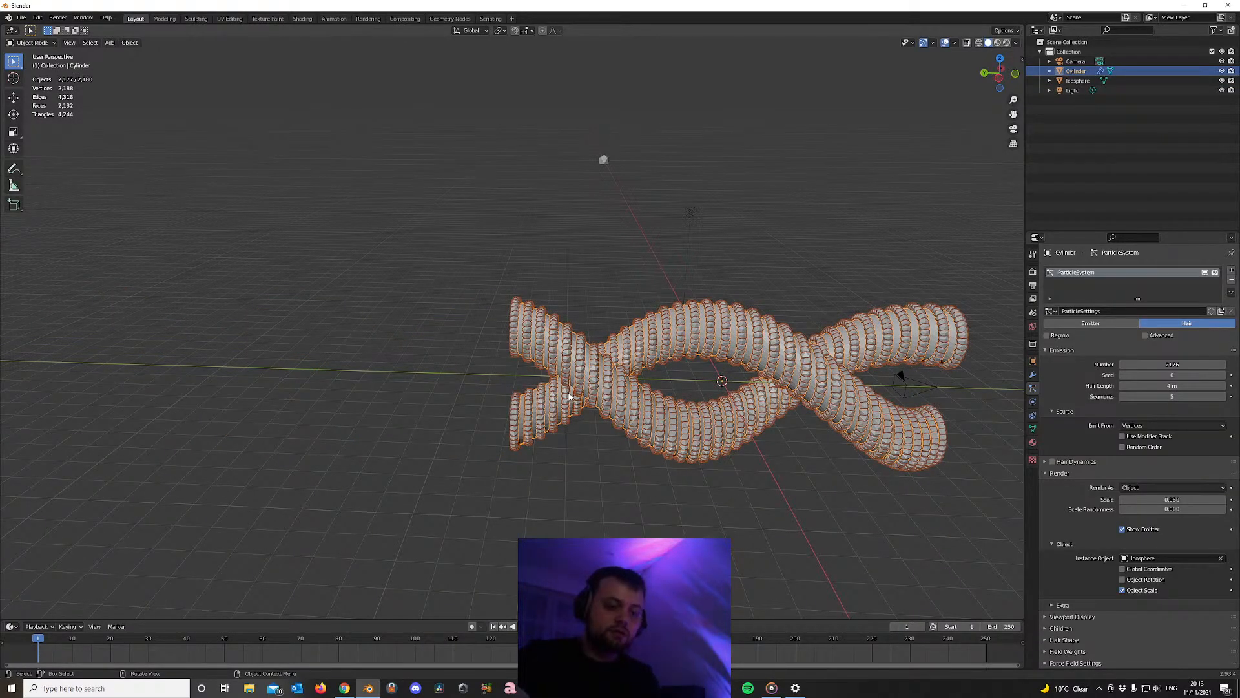
pyautogui.press('KP_1')
pyautogui.press('KP_7')
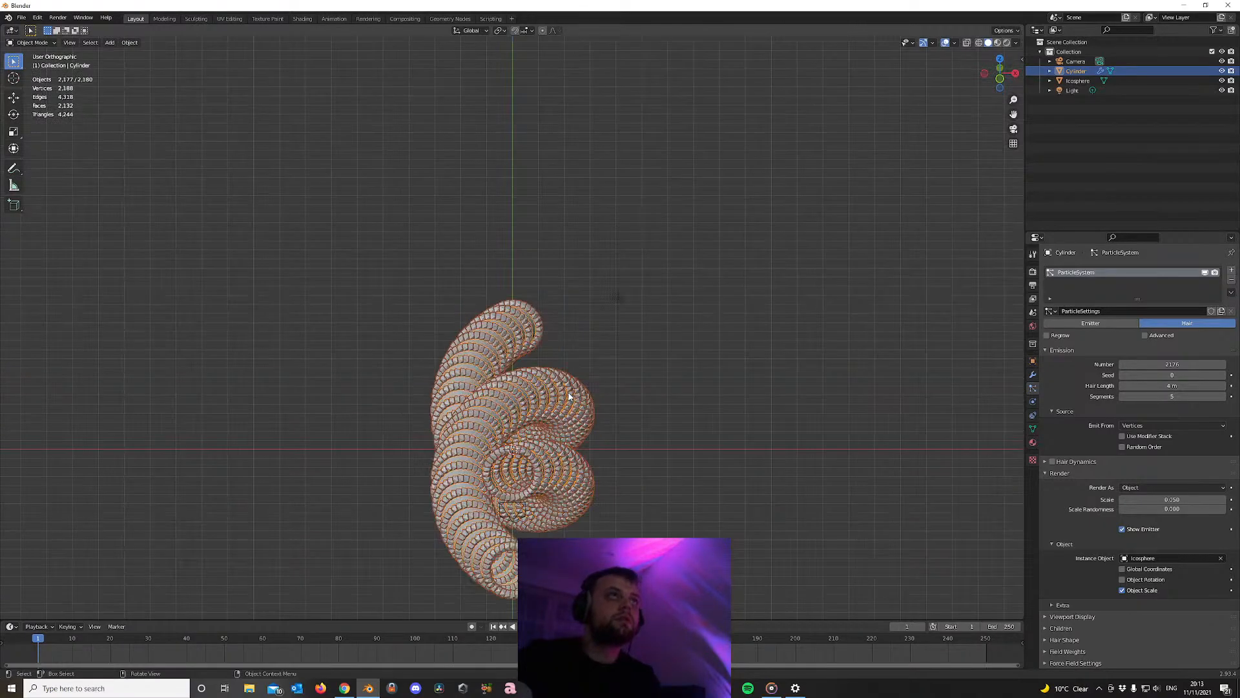
pyautogui.scroll(-1, 537, 412)
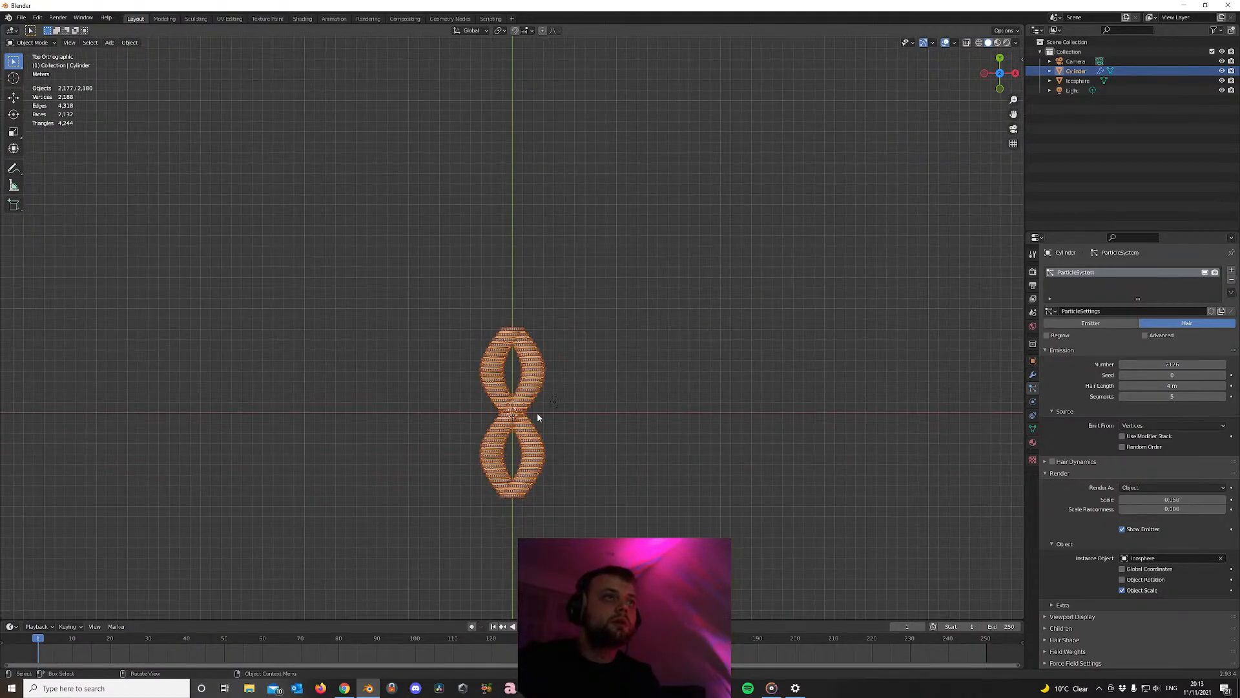
pyautogui.scroll(9, 537, 412)
pyautogui.press('Tab')
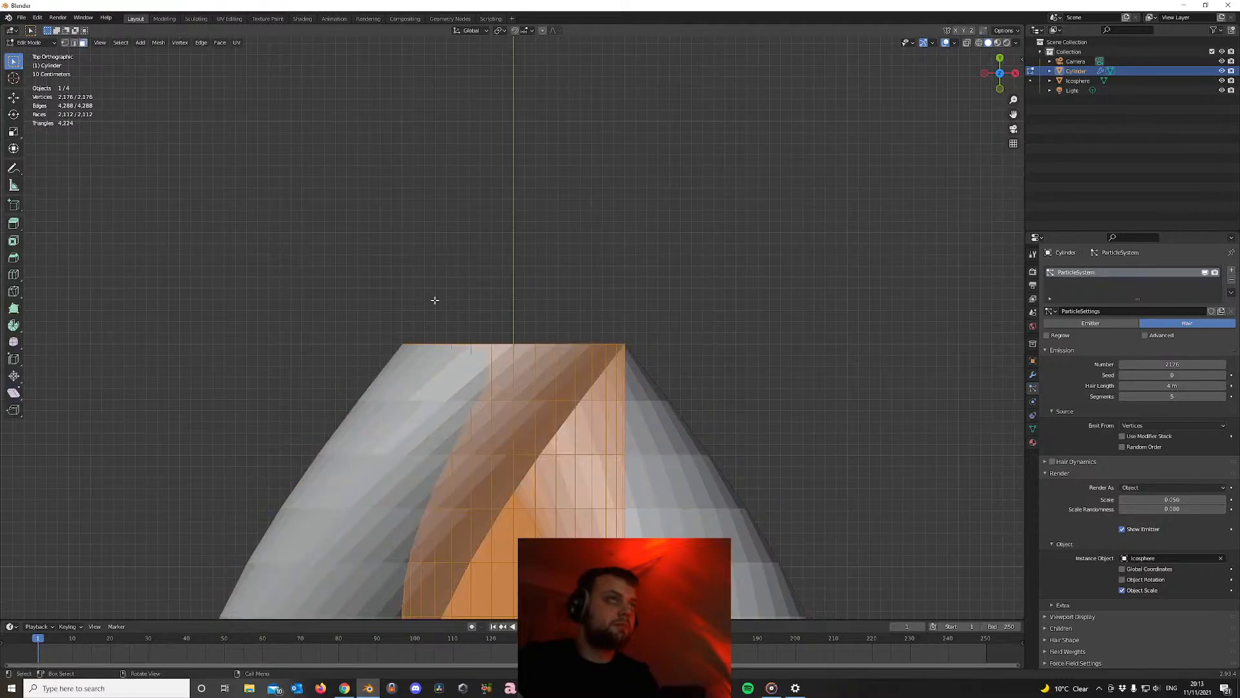
pyautogui.hotkey('alt', 'a')
pyautogui.press('2')
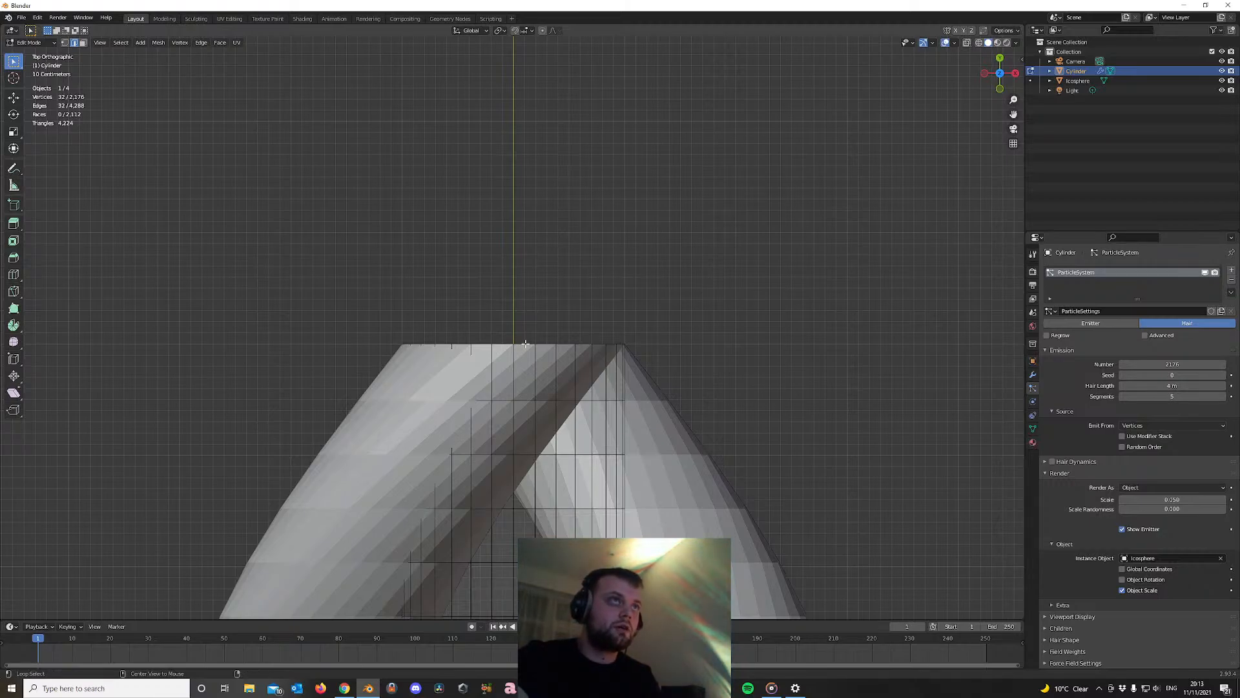
# Try to delete the vertices of the end edge loop on one tube only
pyautogui.moveTo(525, 343); pyautogui.dragTo(556, 285, button='middle')
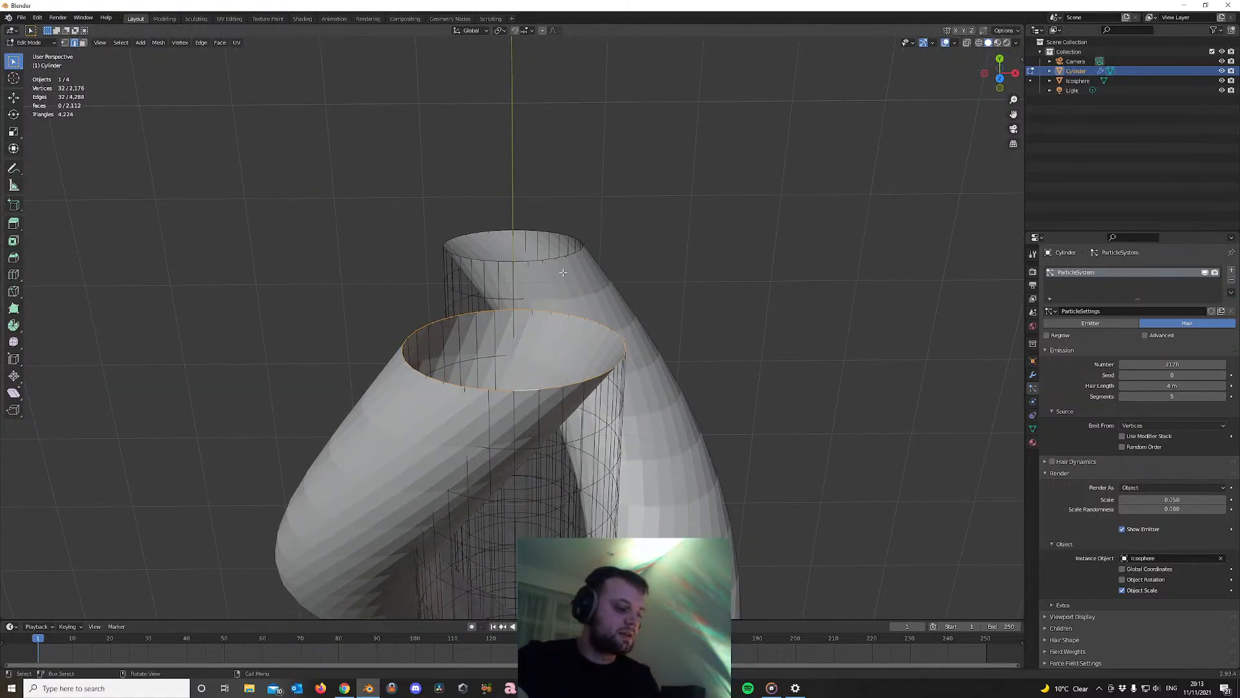
pyautogui.press('x')
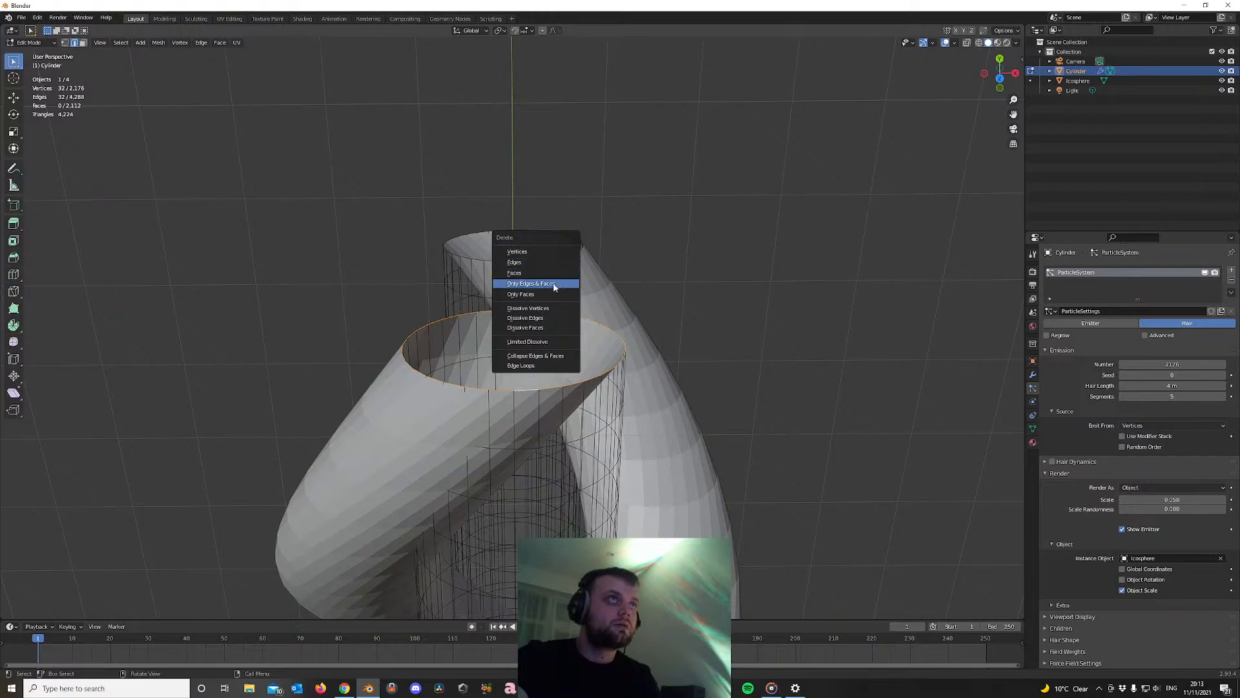
pyautogui.click(532, 251)
pyautogui.moveTo(532, 251); pyautogui.dragTo(541, 207, button='middle')
pyautogui.keyDown('ctrl'); pyautogui.rightClick(509, 325); pyautogui.keyUp('ctrl')
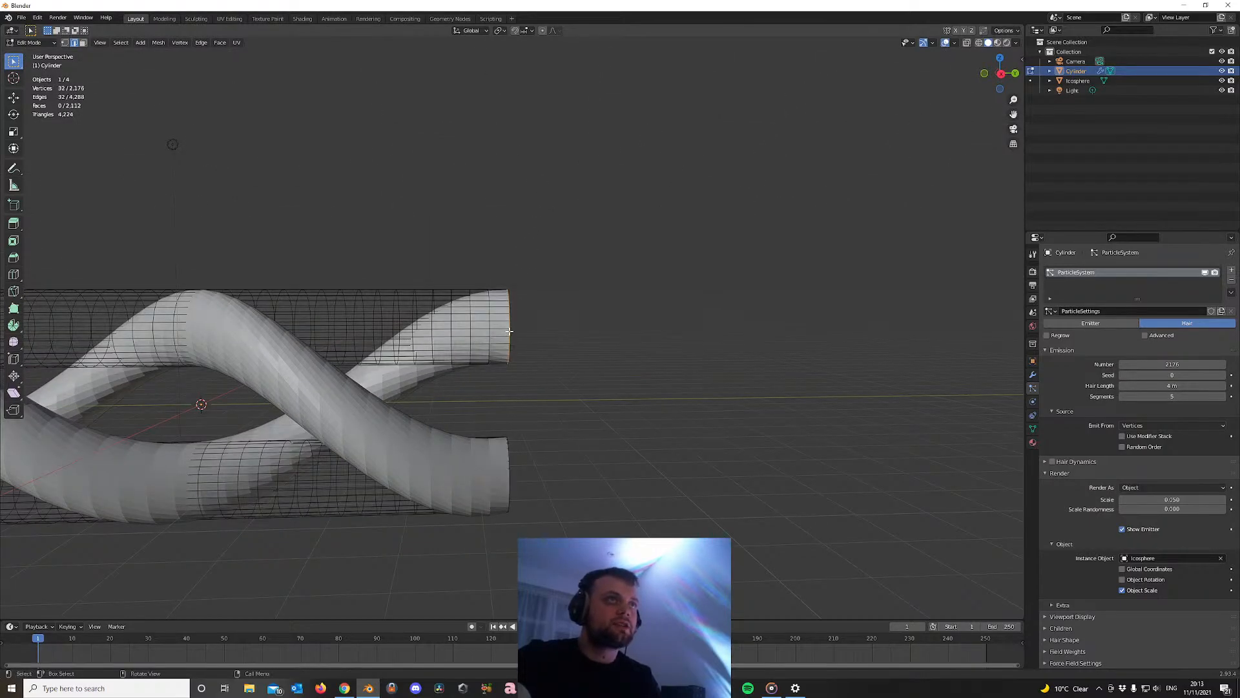
# With X-ray enabled in top view, box-select the end edge loops of both tubes and delete their vertices
pyautogui.press('KP_7')
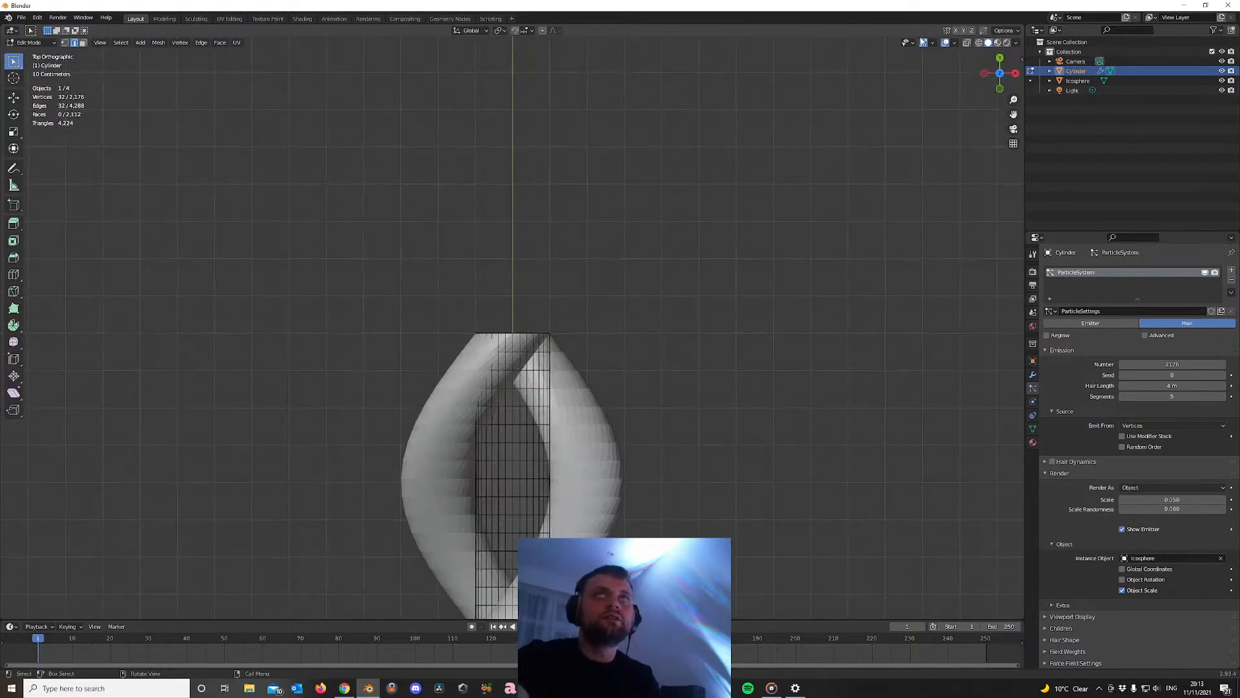
pyautogui.click(968, 43)
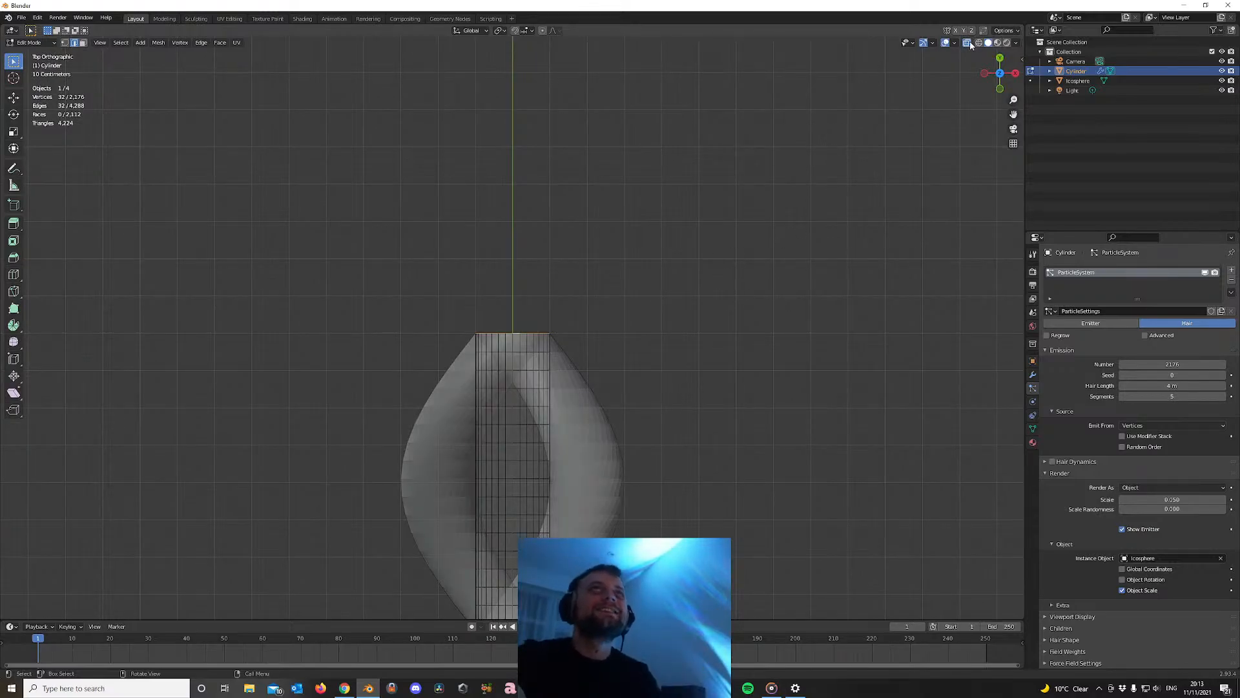
pyautogui.moveTo(595, 345); pyautogui.dragTo(440, 314)
pyautogui.moveTo(481, 303)
pyautogui.mouseDown(button='middle')
pyautogui.moveTo(549, 210)
pyautogui.moveTo(587, 183)
pyautogui.moveTo(487, 294)
pyautogui.mouseUp(button='middle')
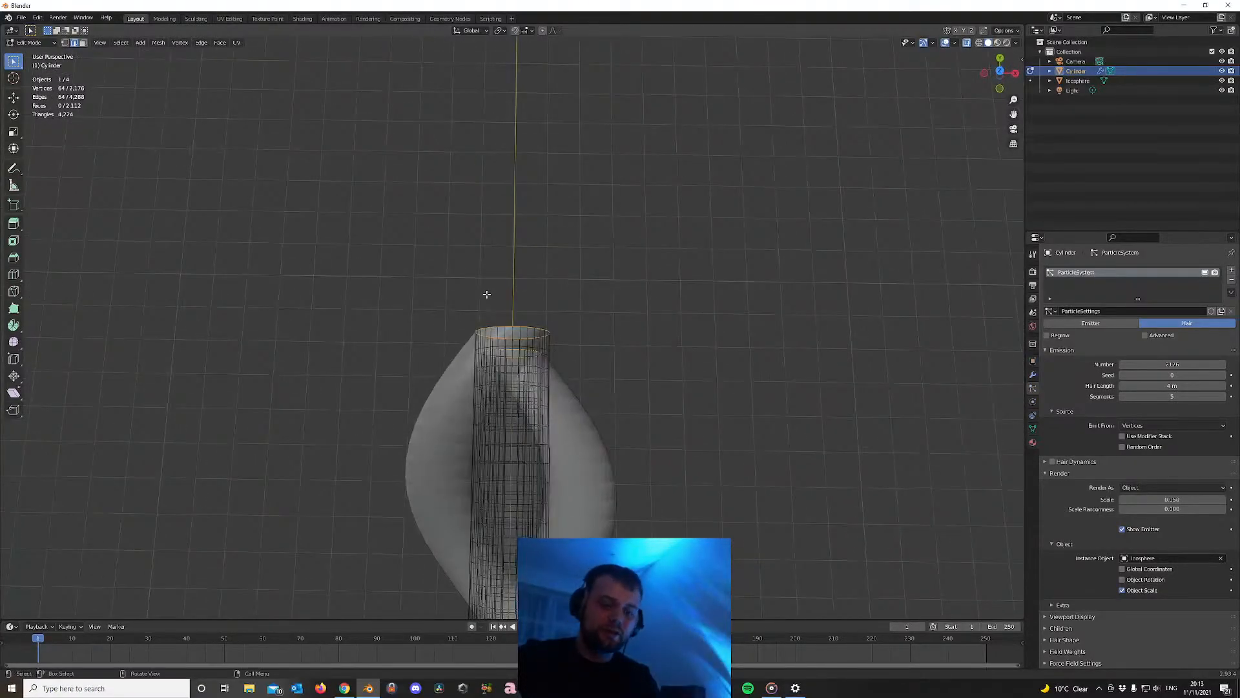
pyautogui.press('KP_7')
pyautogui.press('x')
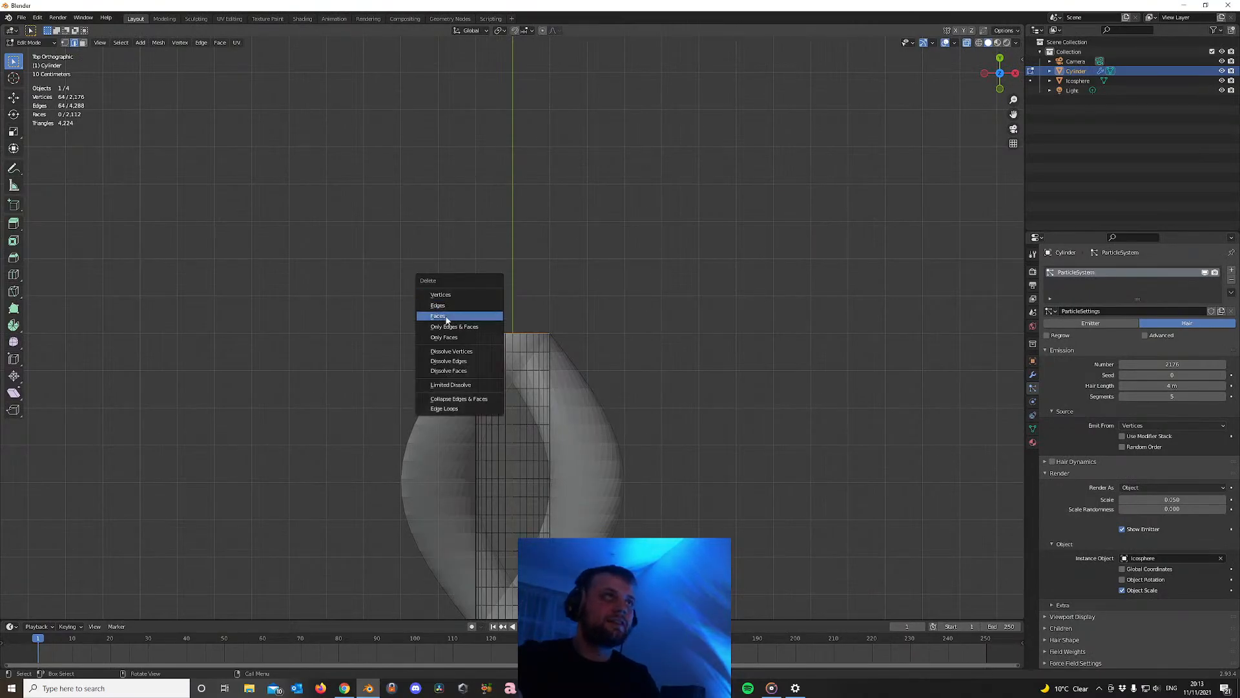
pyautogui.click(447, 301)
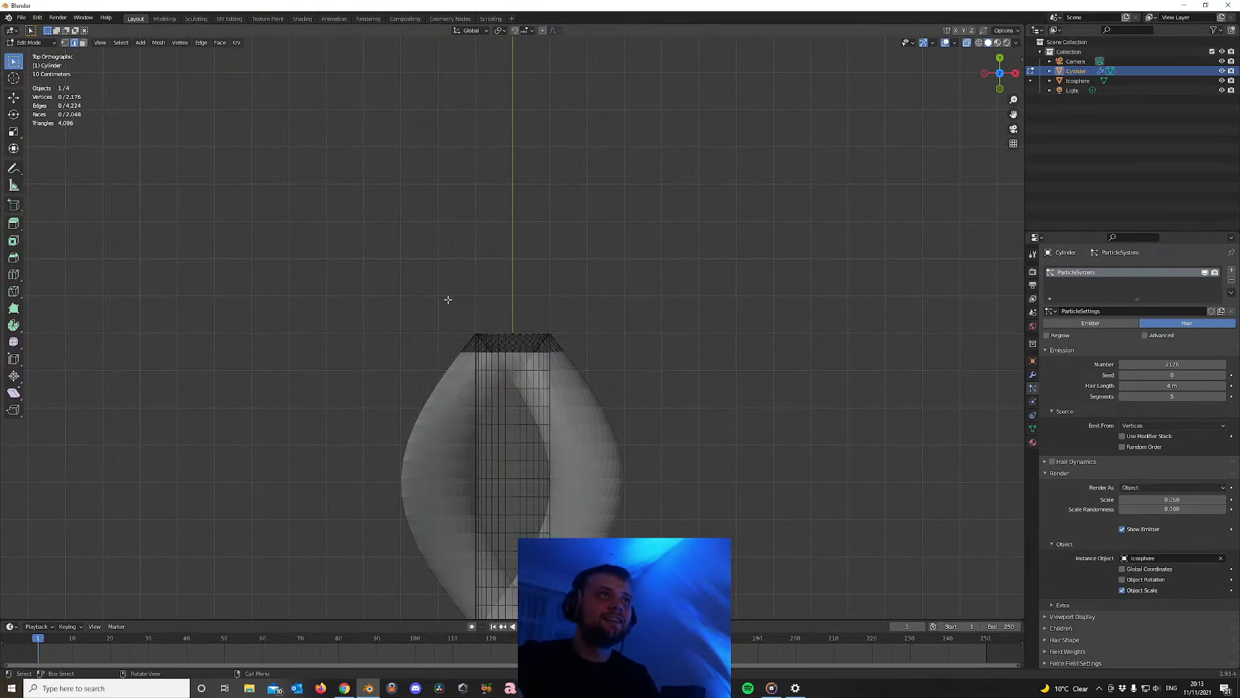
pyautogui.hotkey('ctrl', 'z')
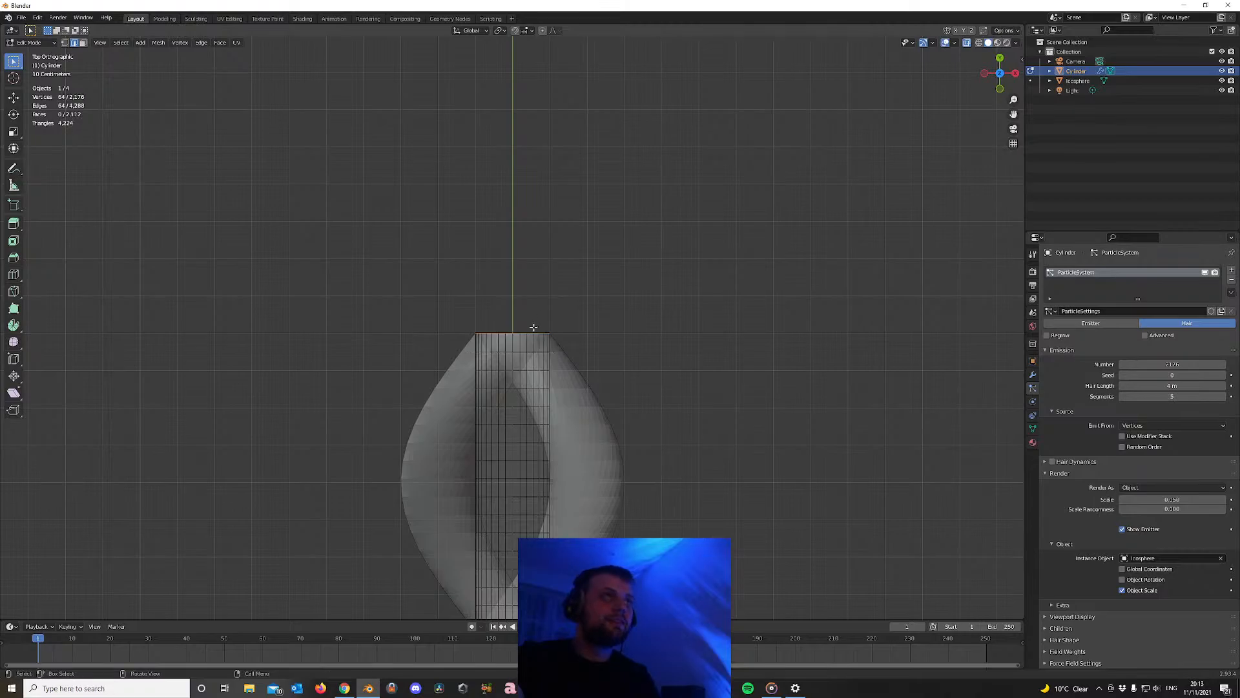
pyautogui.press('x')
pyautogui.click(511, 321)
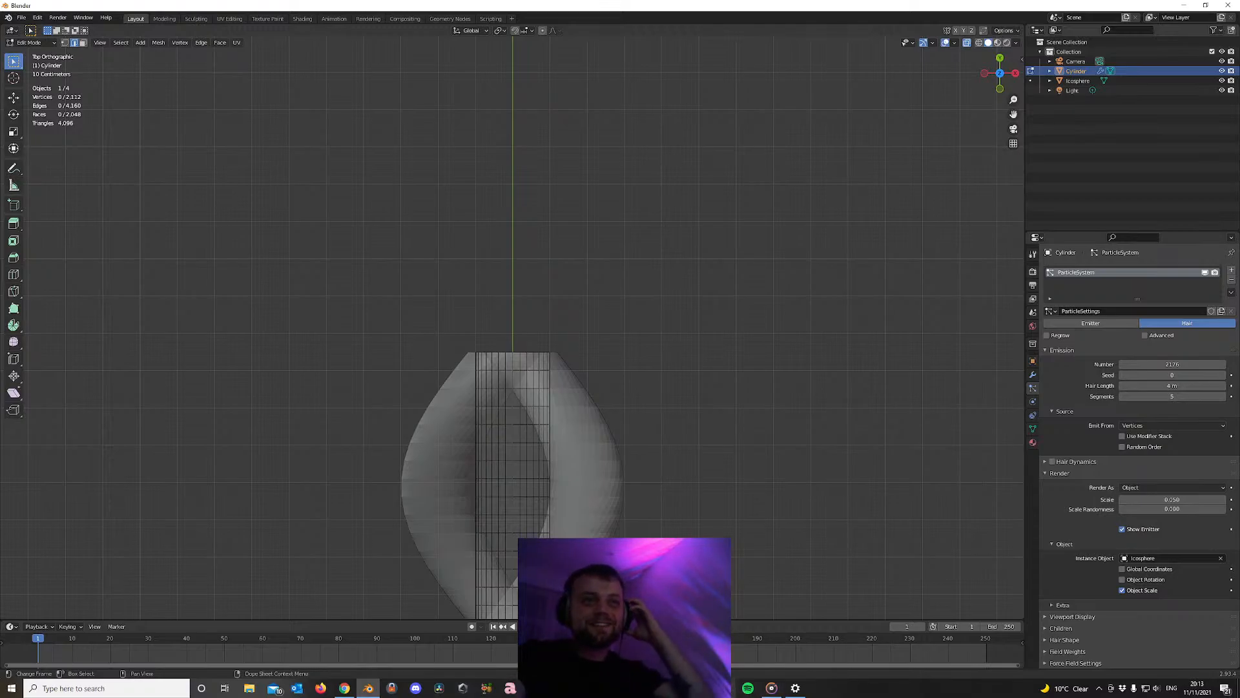
# Switch to OBS, move the floating stream chat window clear to check its messages, and return to Blender
pyautogui.click(771, 688)
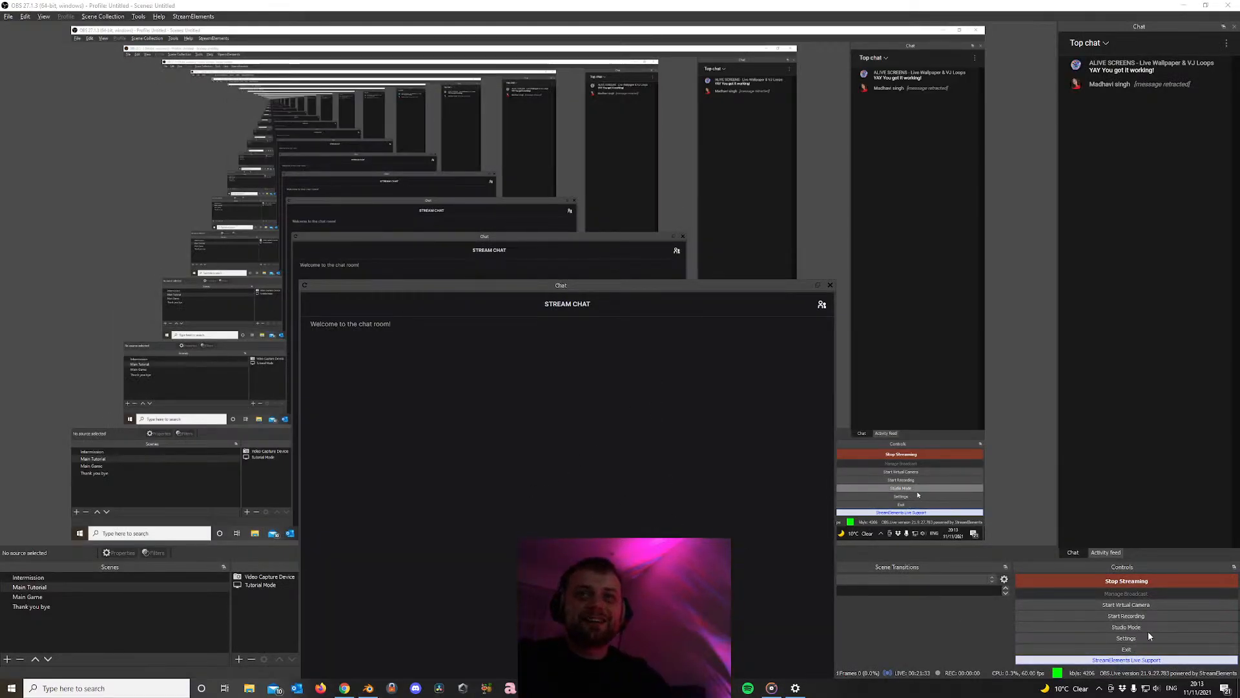
pyautogui.moveTo(608, 288); pyautogui.dragTo(537, 84)
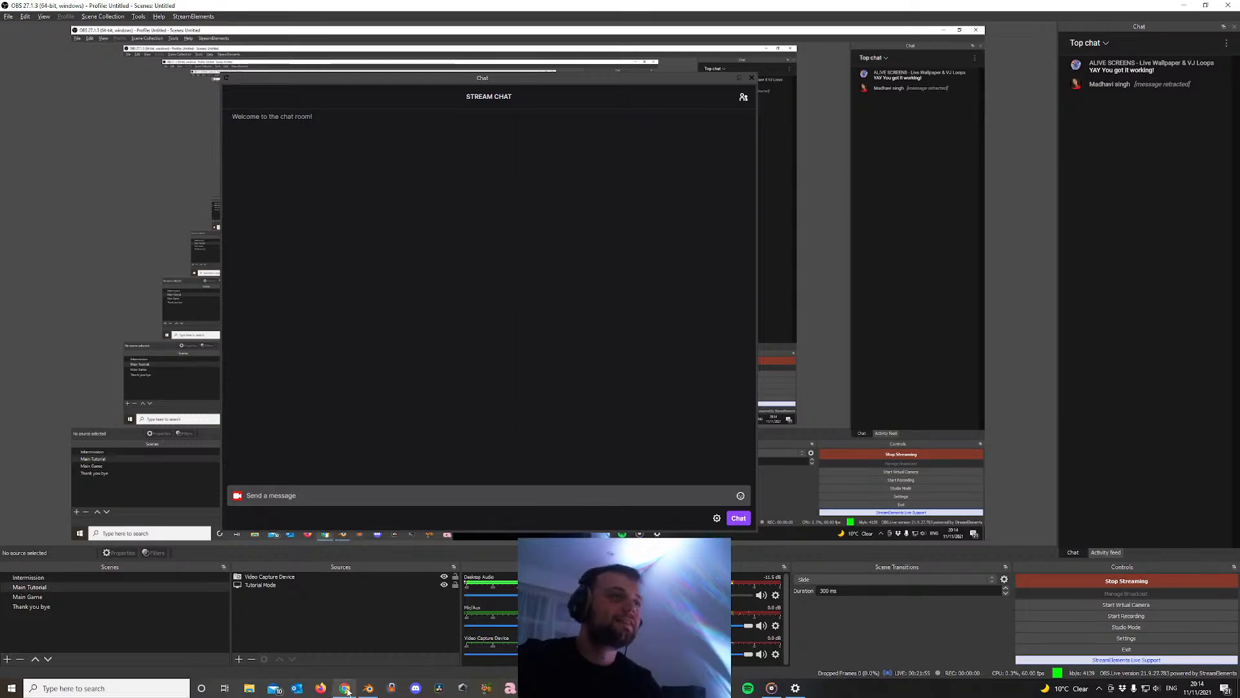
pyautogui.moveTo(378, 689)
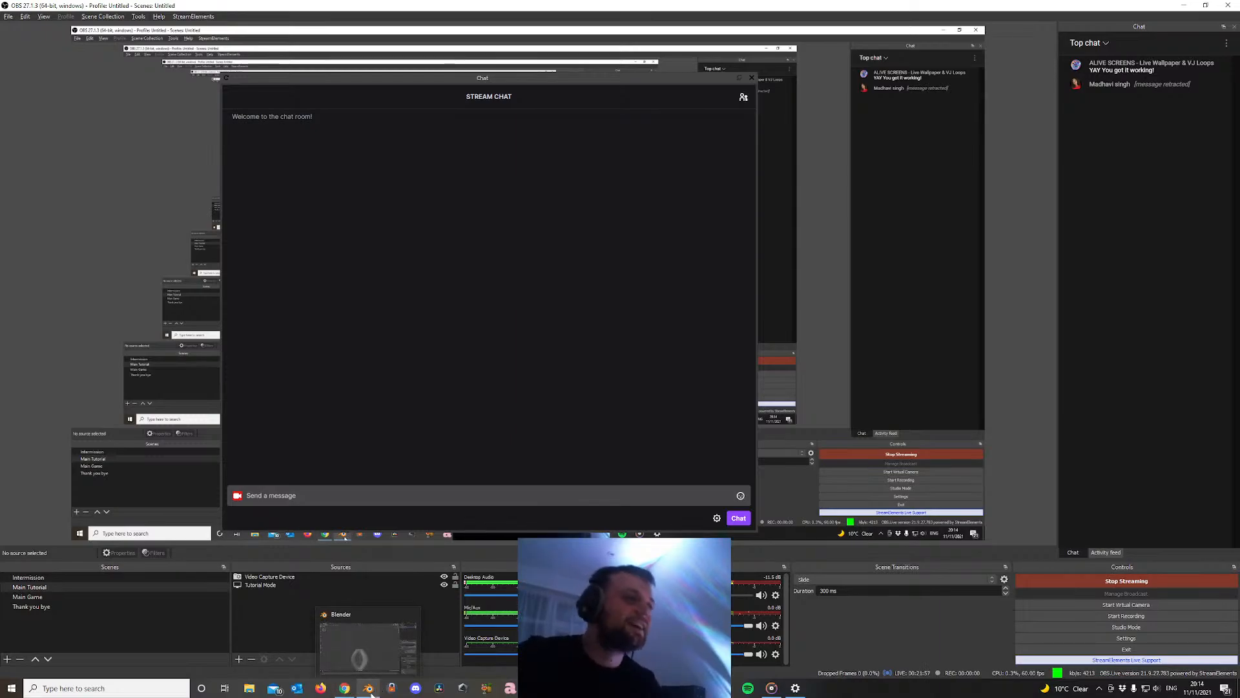
pyautogui.click(369, 689)
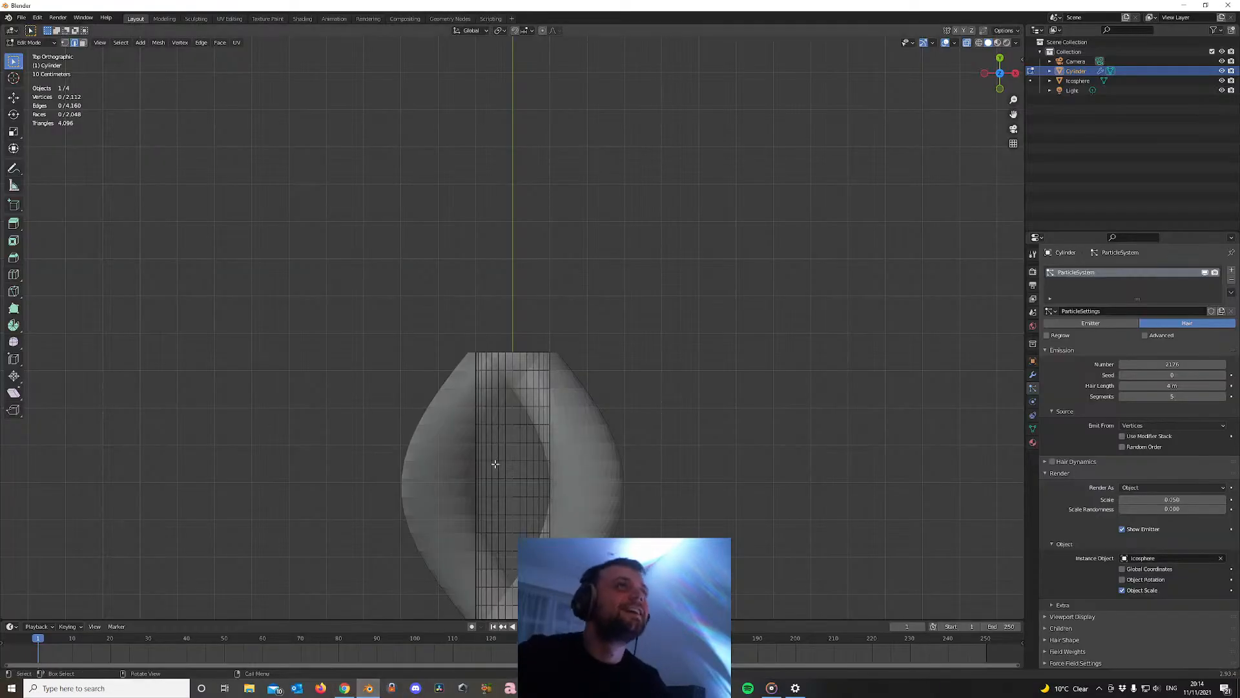
pyautogui.scroll(-1, 500, 472)
pyautogui.scroll(4, 495, 478)
pyautogui.scroll(-5, 496, 479)
pyautogui.moveTo(496, 478); pyautogui.dragTo(696, 493, button='middle')
pyautogui.scroll(-2, 696, 493)
pyautogui.scroll(1, 696, 493)
pyautogui.click(724, 688)
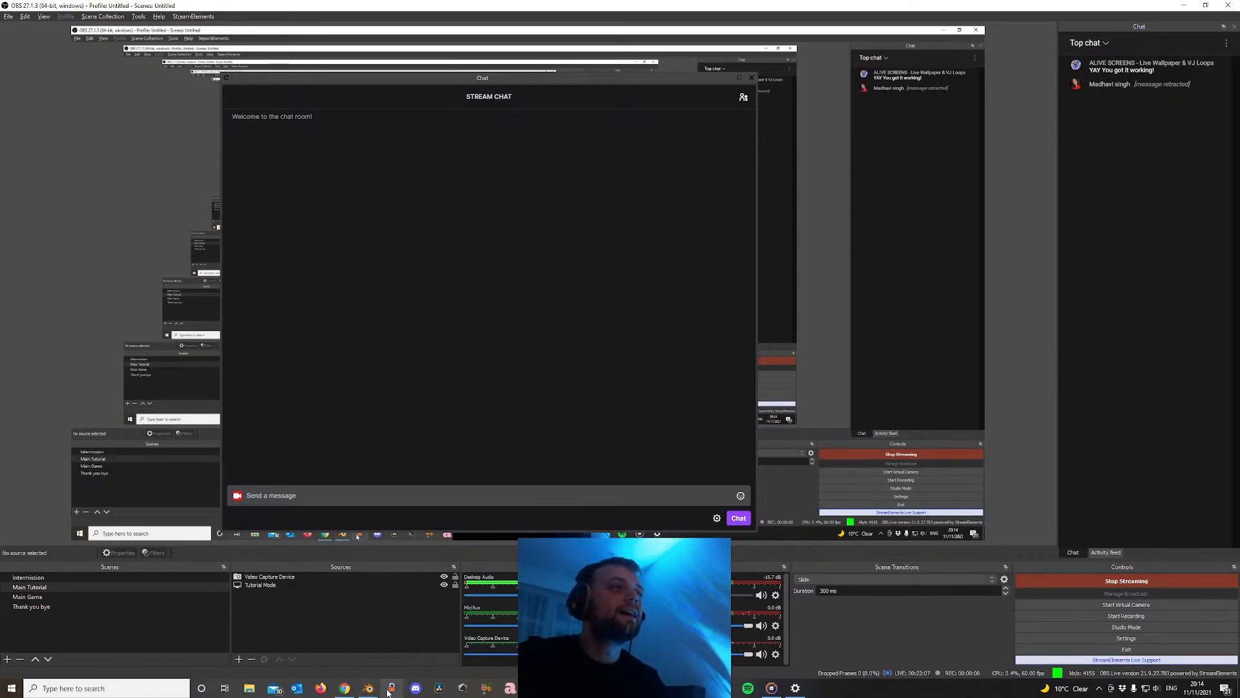
pyautogui.hotkey('alt', 'Tab')
# Return the twisted tubes to Object Mode and turn off X-ray display
pyautogui.scroll(3, 537, 317)
pyautogui.scroll(-1, 504, 301)
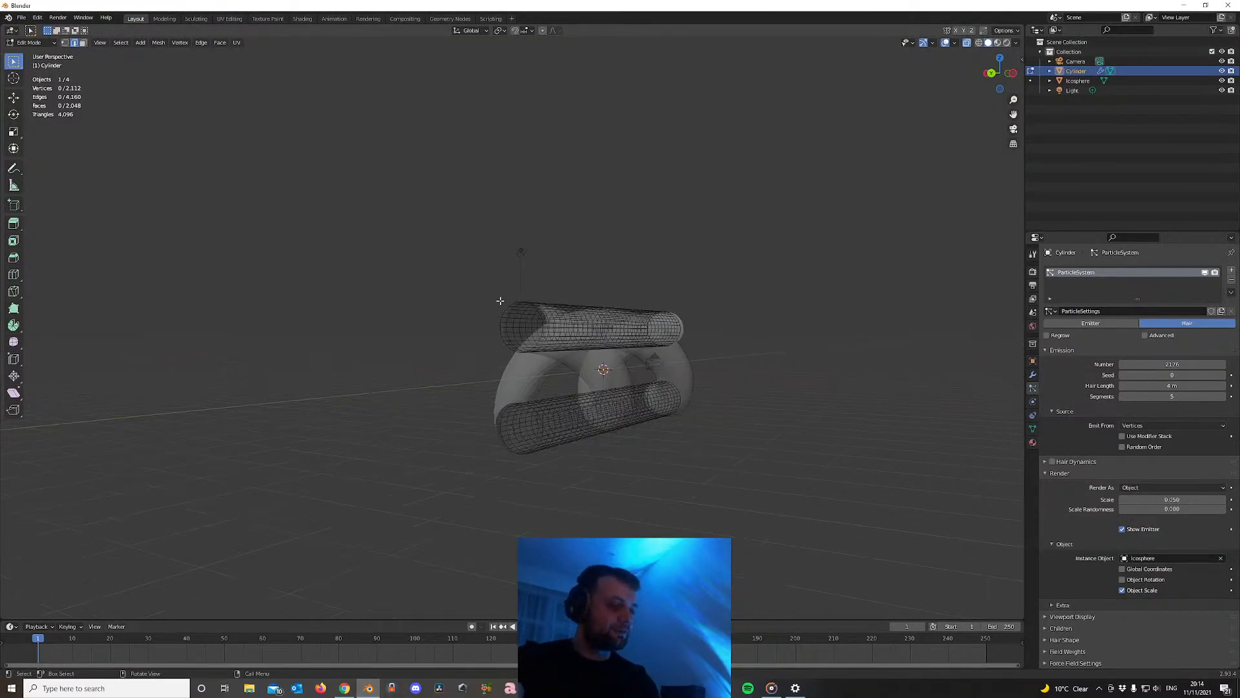
pyautogui.press('Tab')
pyautogui.press('Tab')
pyautogui.moveTo(462, 373); pyautogui.dragTo(614, 387, button='middle')
pyautogui.scroll(-3, 593, 381)
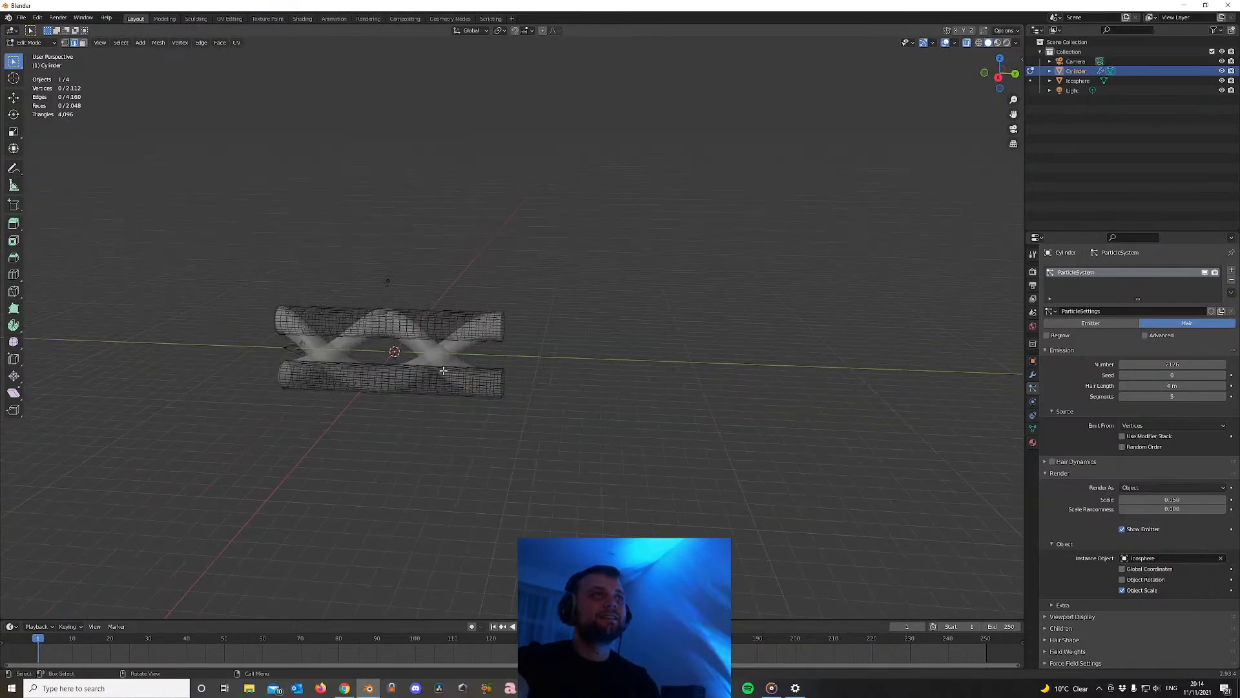
pyautogui.scroll(2, 444, 370)
pyautogui.press('Tab')
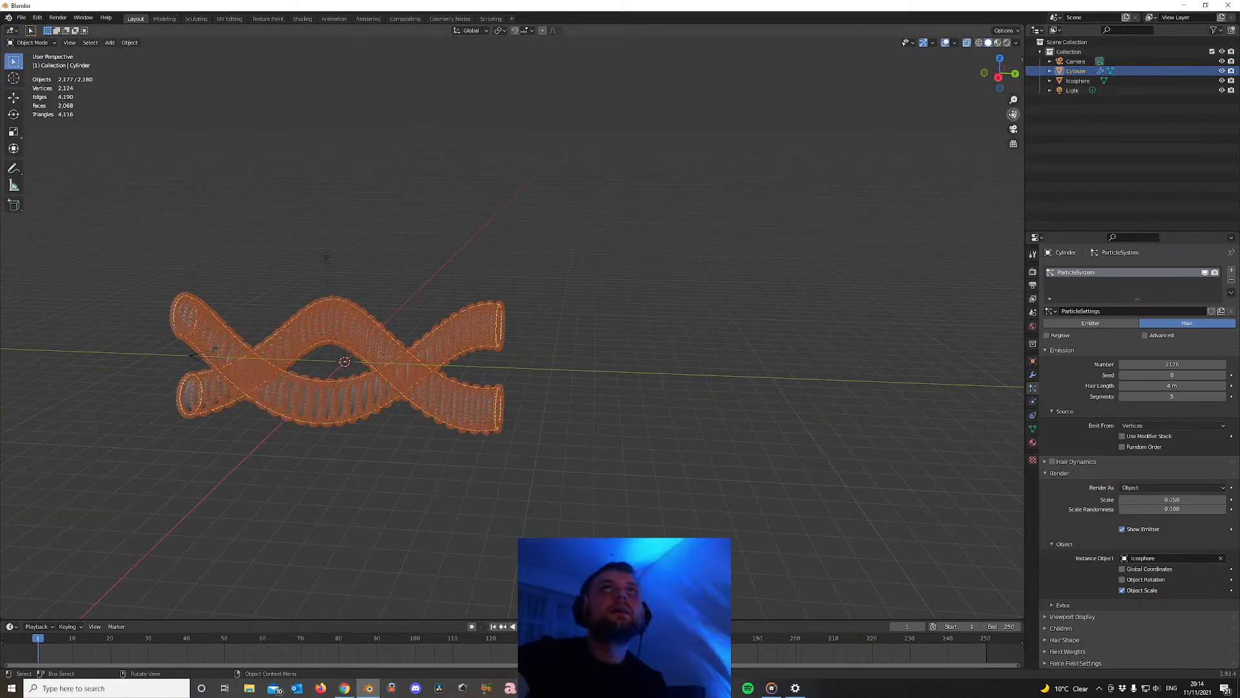
pyautogui.click(967, 43)
pyautogui.moveTo(300, 432); pyautogui.dragTo(502, 399, button='middle')
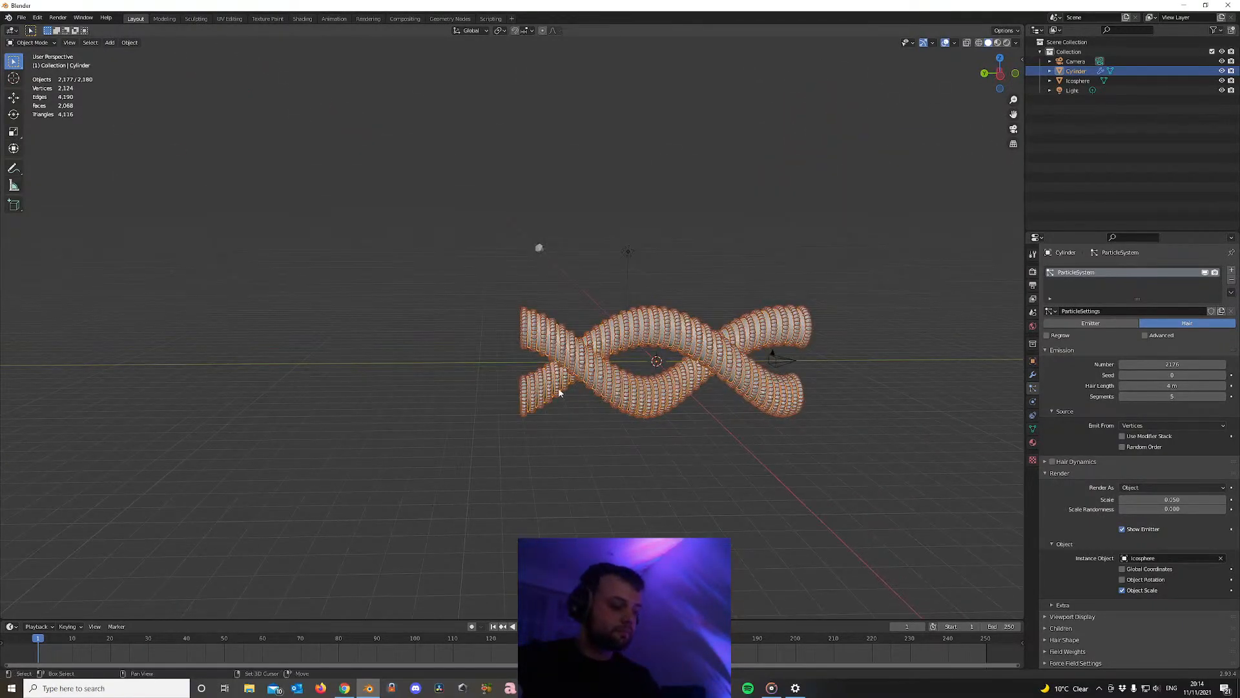
# Duplicate the tube segment 16 m along Y, inspect the join between the segments, and delete the duplicate
pyautogui.hotkey('shift', 'd')
pyautogui.write('y16')
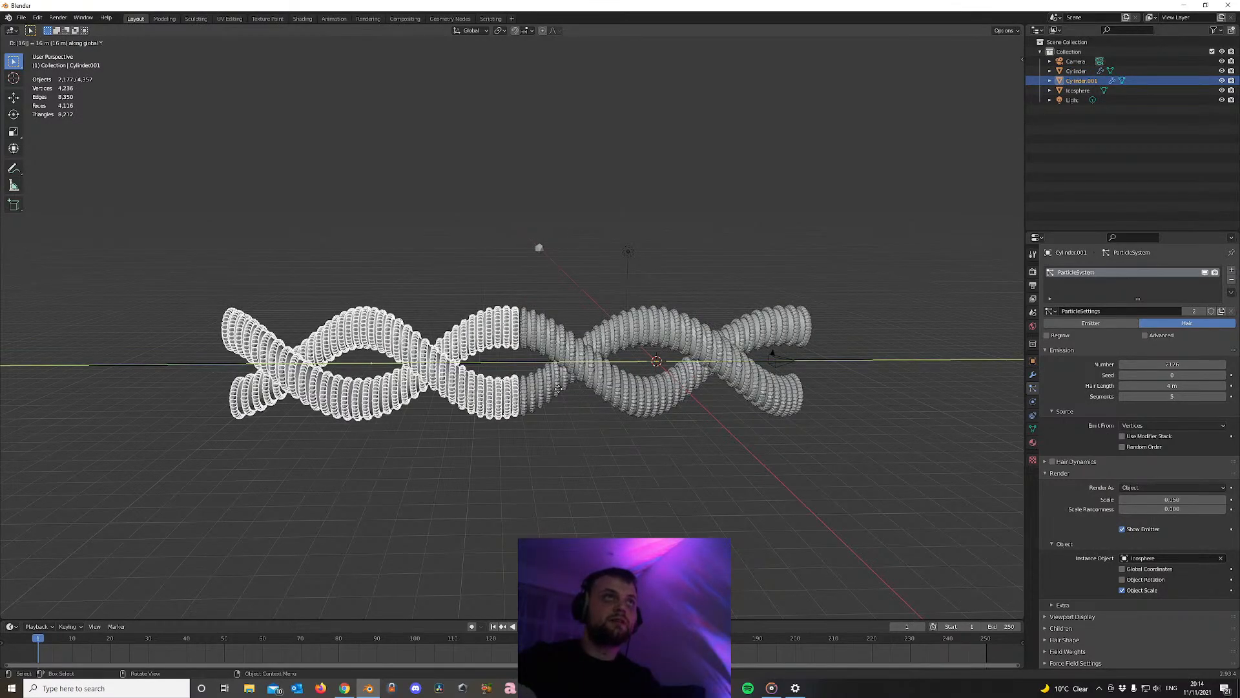
pyautogui.press('Return')
pyautogui.scroll(8, 523, 384)
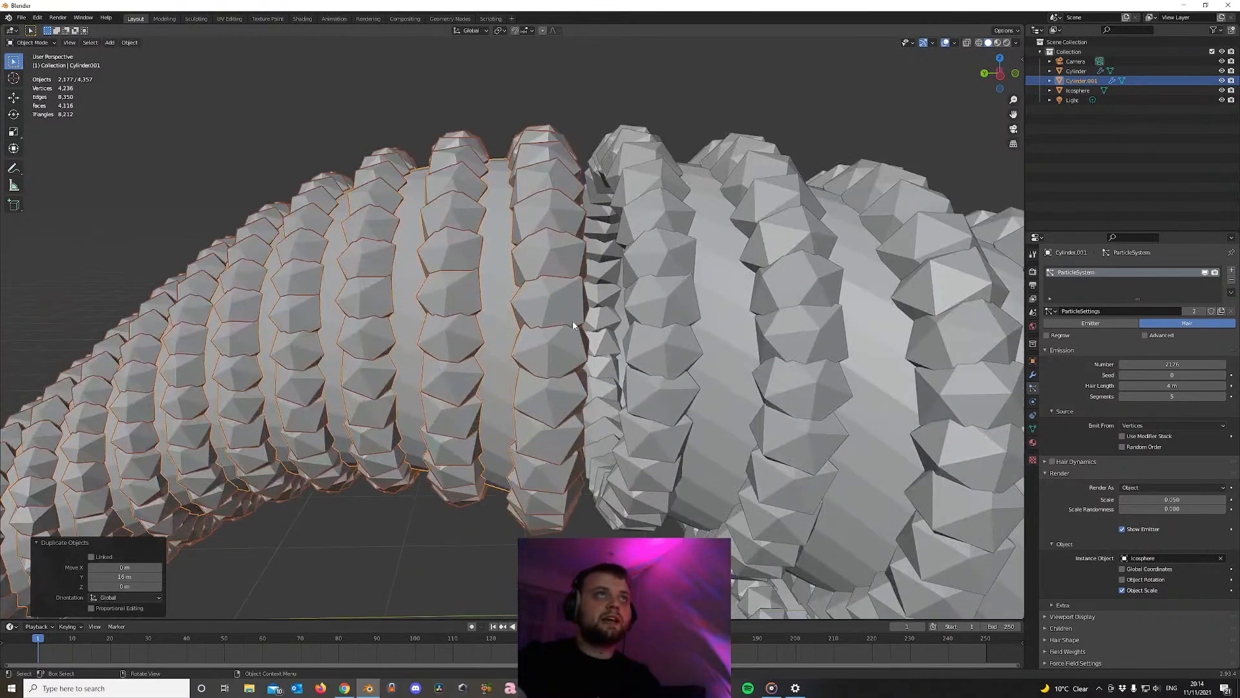
pyautogui.moveTo(575, 319); pyautogui.dragTo(631, 298, button='middle')
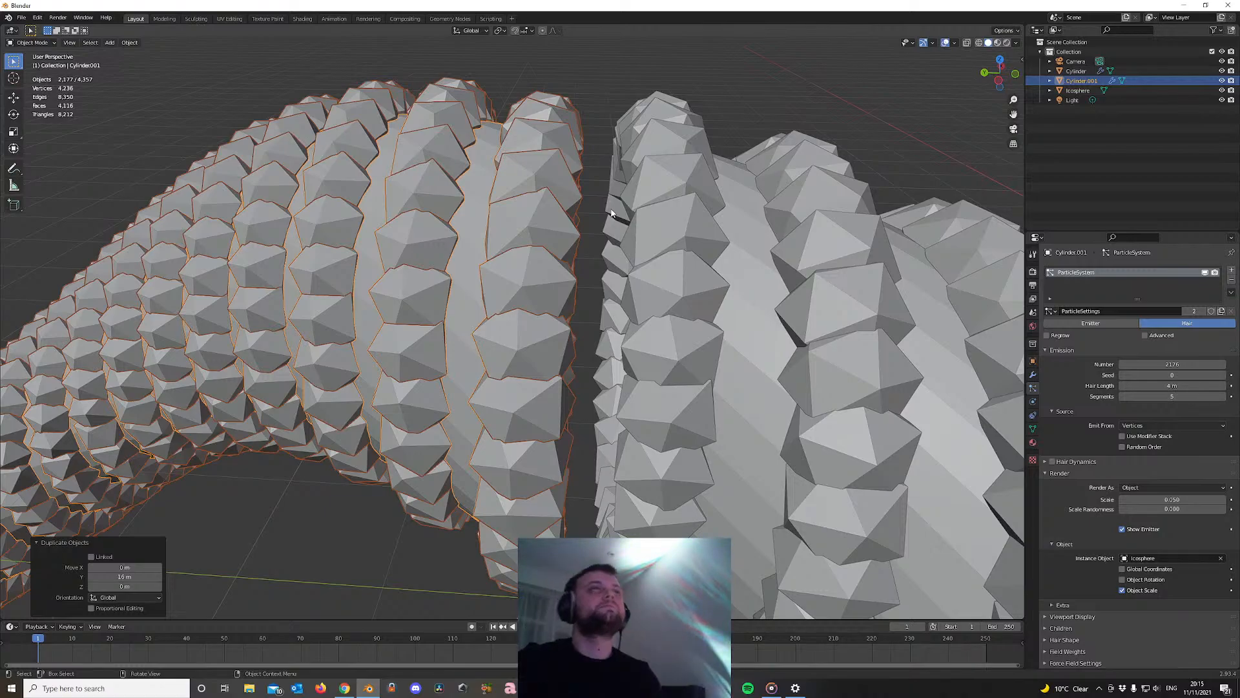
pyautogui.press('x')
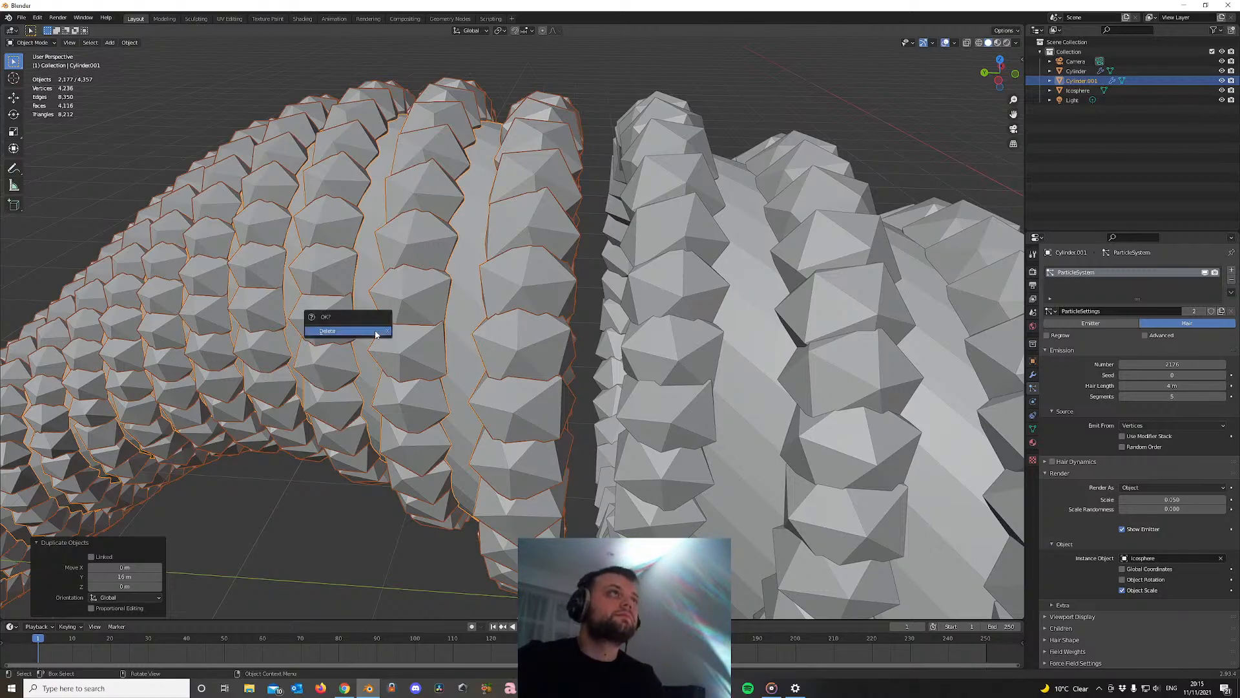
pyautogui.click(375, 334)
# Undo the deletion of the tubes' end edge loops and return the tubes to Object Mode
pyautogui.scroll(-6, 382, 302)
pyautogui.moveTo(409, 349); pyautogui.dragTo(445, 370, button='middle')
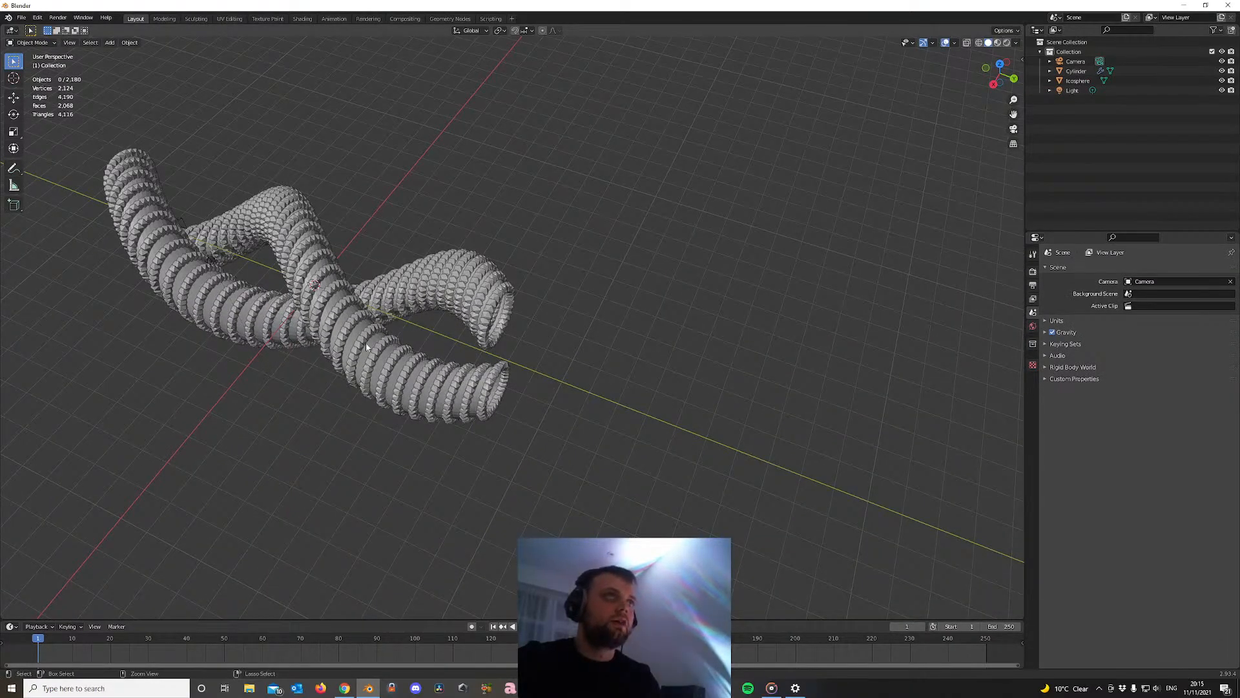
pyautogui.click(385, 342)
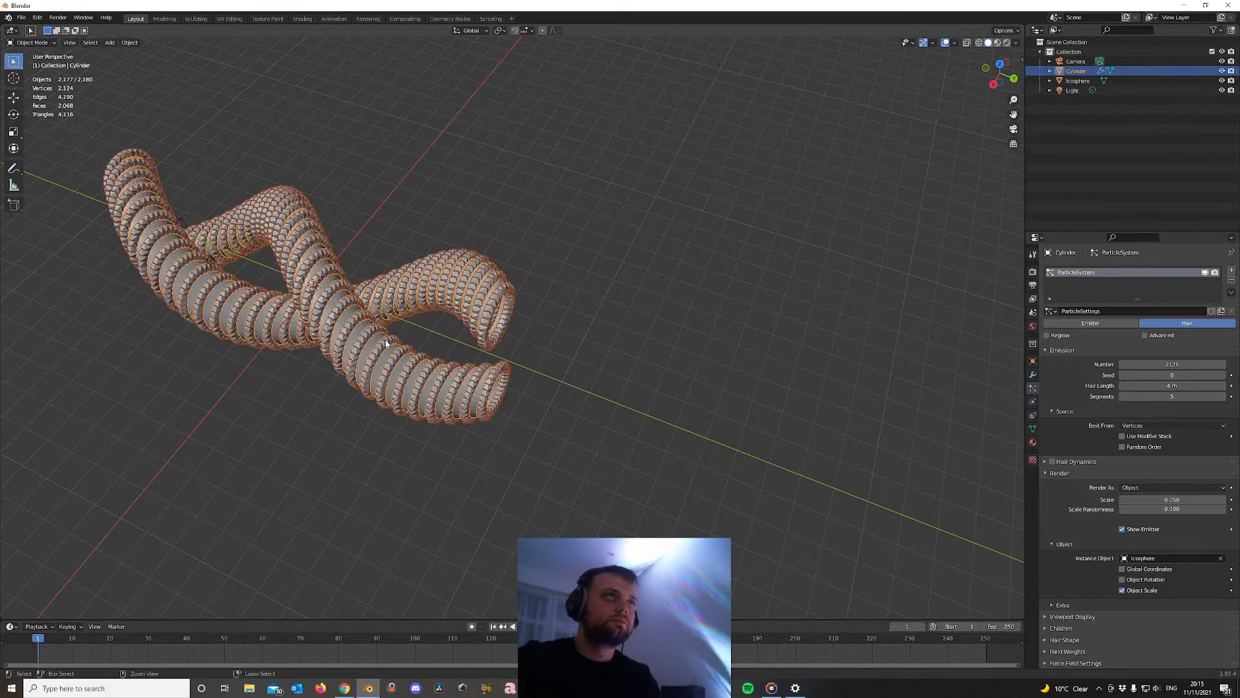
pyautogui.press('Tab')
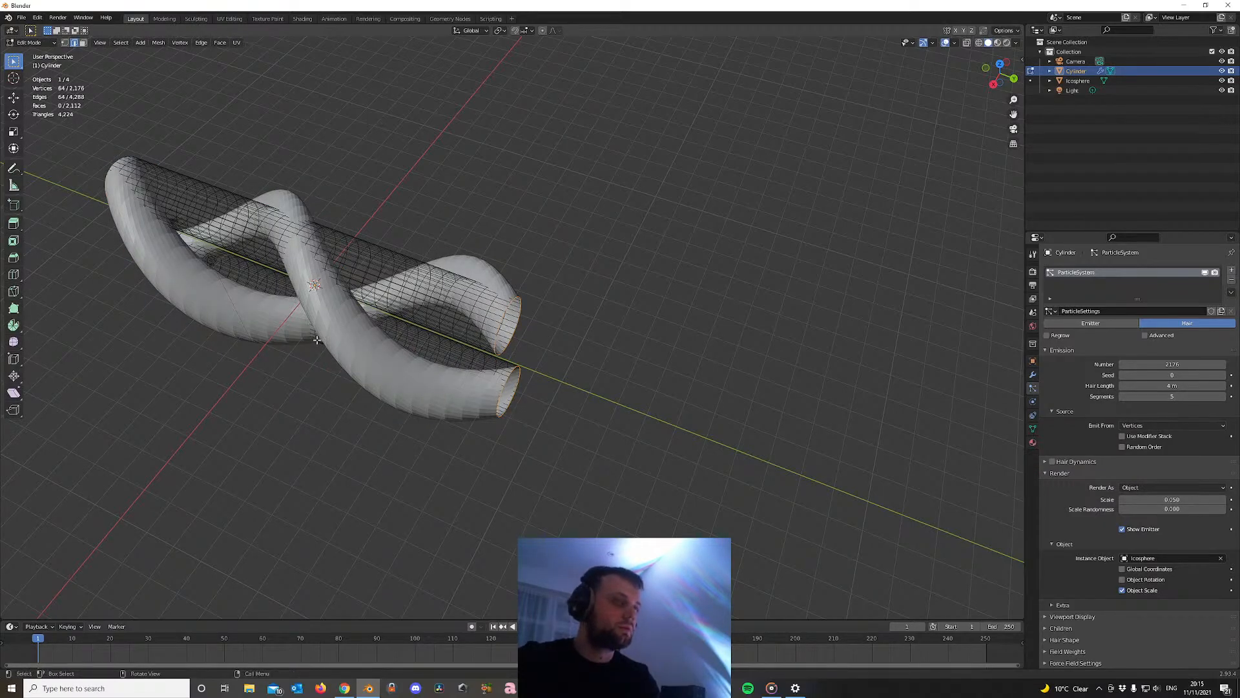
pyautogui.moveTo(316, 340); pyautogui.dragTo(489, 333, button='middle')
pyautogui.press('Tab')
# Enable Random Order for the vertex emission source of the tubes' hair particle system
pyautogui.moveTo(736, 390); pyautogui.dragTo(692, 451, button='middle')
pyautogui.scroll(2, 583, 420)
pyautogui.moveTo(583, 420); pyautogui.dragTo(442, 346, button='middle')
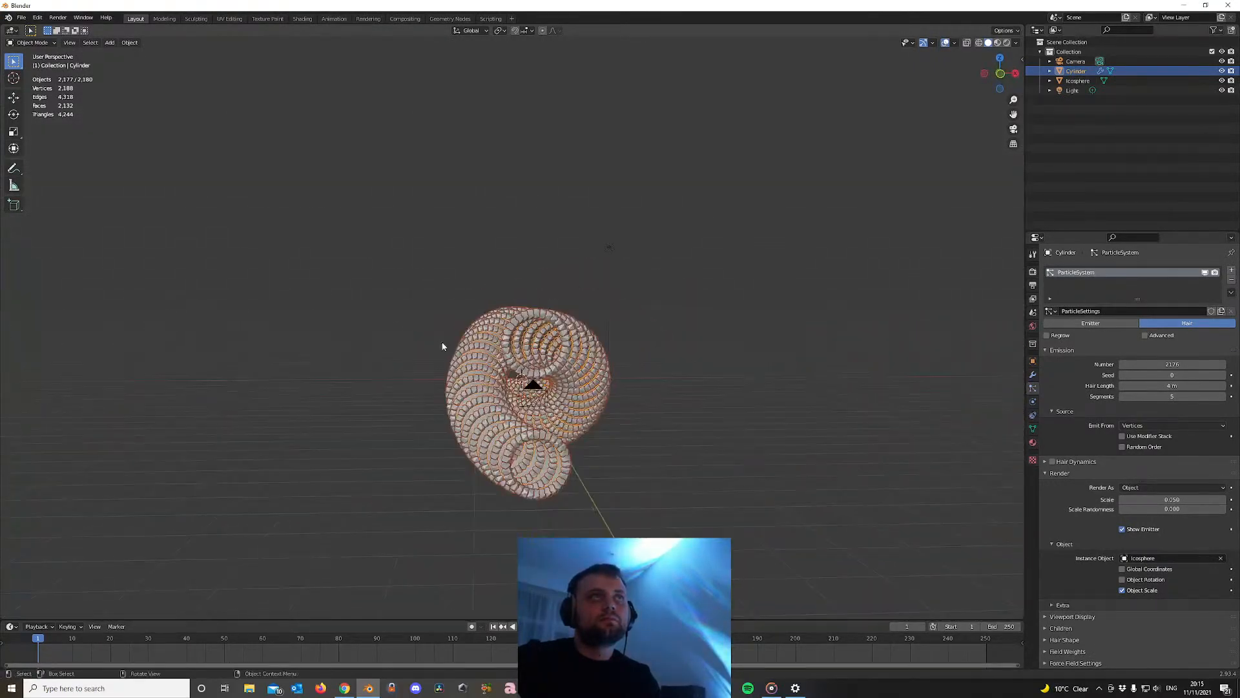
pyautogui.click(816, 386)
pyautogui.click(572, 364)
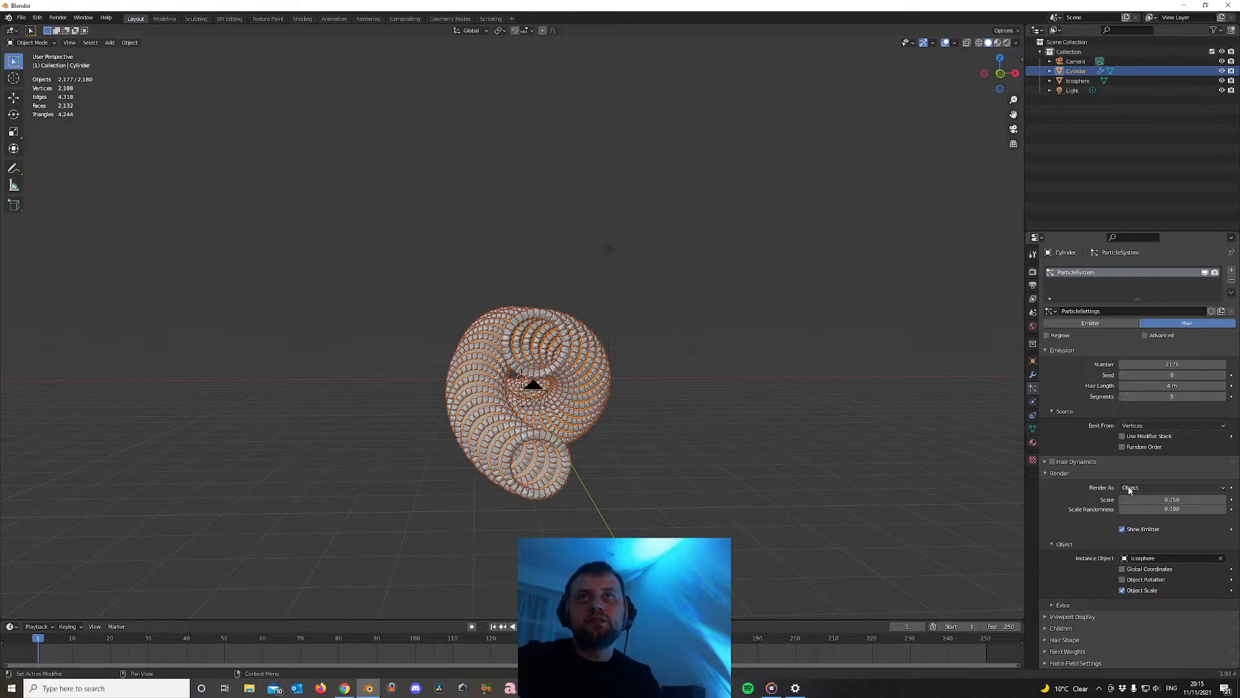
pyautogui.click(1123, 446)
pyautogui.scroll(5, 548, 412)
pyautogui.scroll(-3, 560, 405)
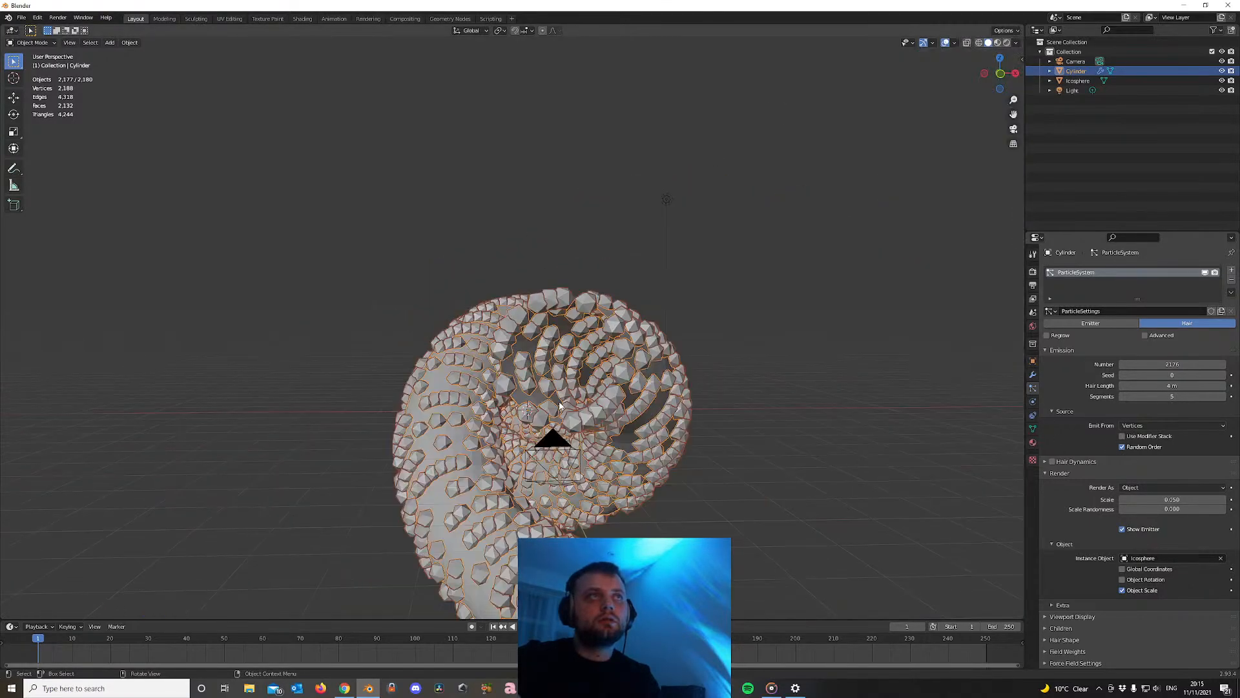
pyautogui.scroll(-2, 559, 405)
pyautogui.scroll(-1, 1123, 452)
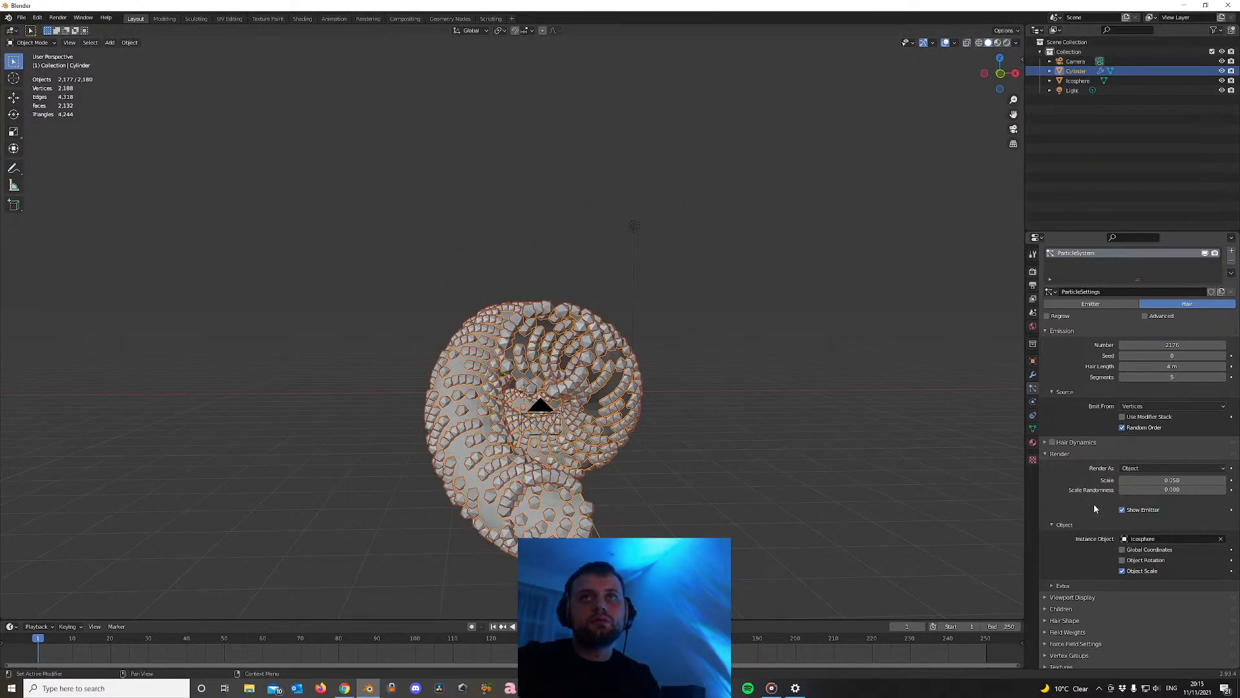
# Set the particle Scale Randomness to 1.000 and inspect the varied ico spheres around the tubes
pyautogui.moveTo(1136, 489); pyautogui.dragTo(1226, 489)
pyautogui.scroll(-7, 499, 381)
pyautogui.moveTo(499, 381); pyautogui.dragTo(718, 382, button='middle')
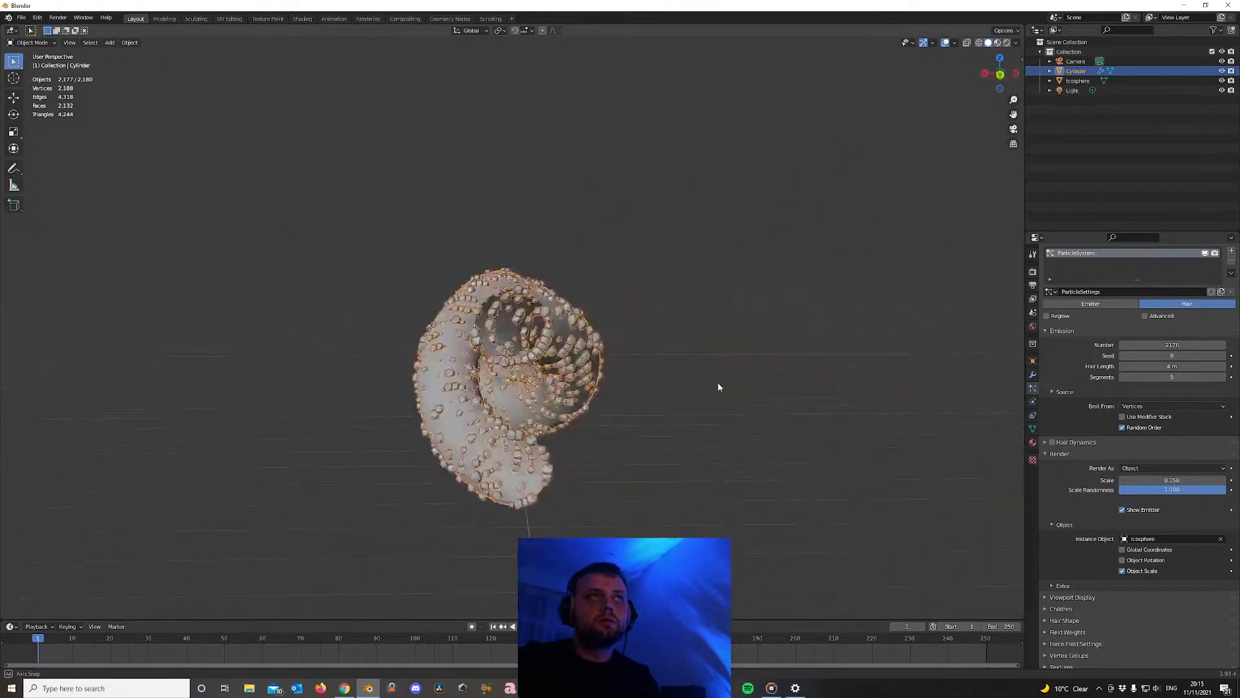
pyautogui.scroll(4, 718, 382)
pyautogui.moveTo(510, 388); pyautogui.dragTo(572, 446, button='middle')
pyautogui.scroll(-3, 504, 330)
pyautogui.scroll(3, 572, 445)
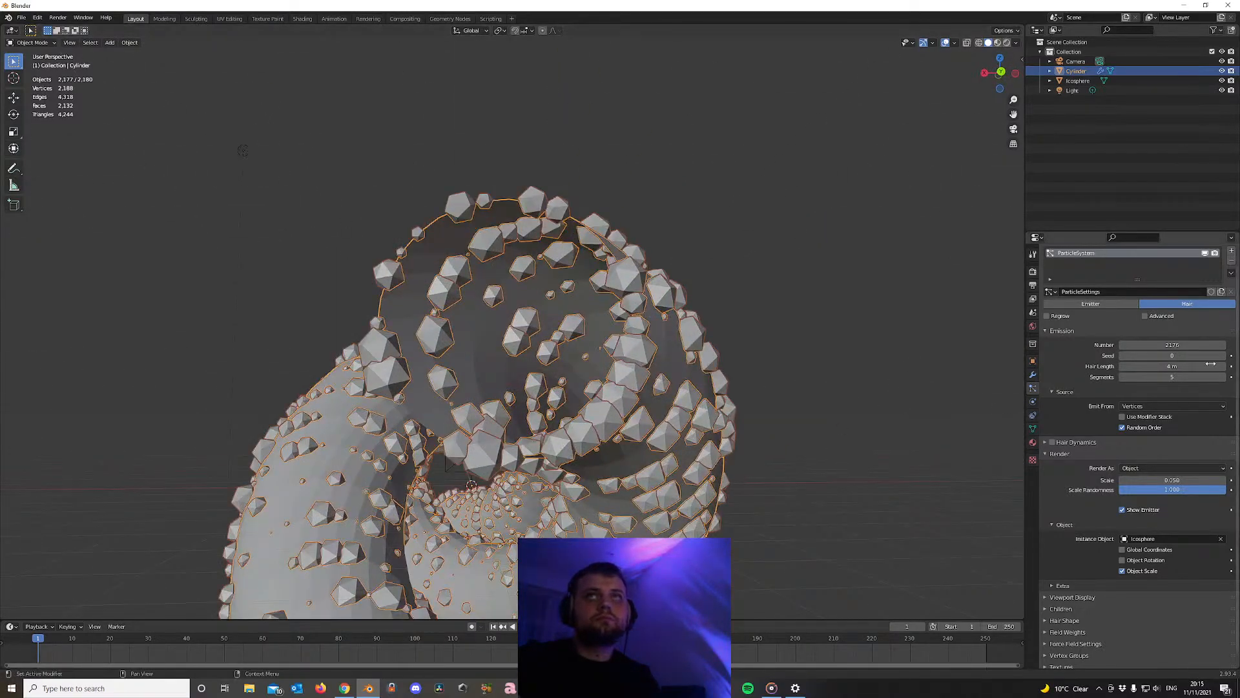
# Set the particle render scale to 0.040 and inspect the spheres at the tube opening
pyautogui.moveTo(1161, 480)
pyautogui.mouseDown()
pyautogui.moveTo(1135, 480)
pyautogui.moveTo(1156, 480)
pyautogui.mouseUp()
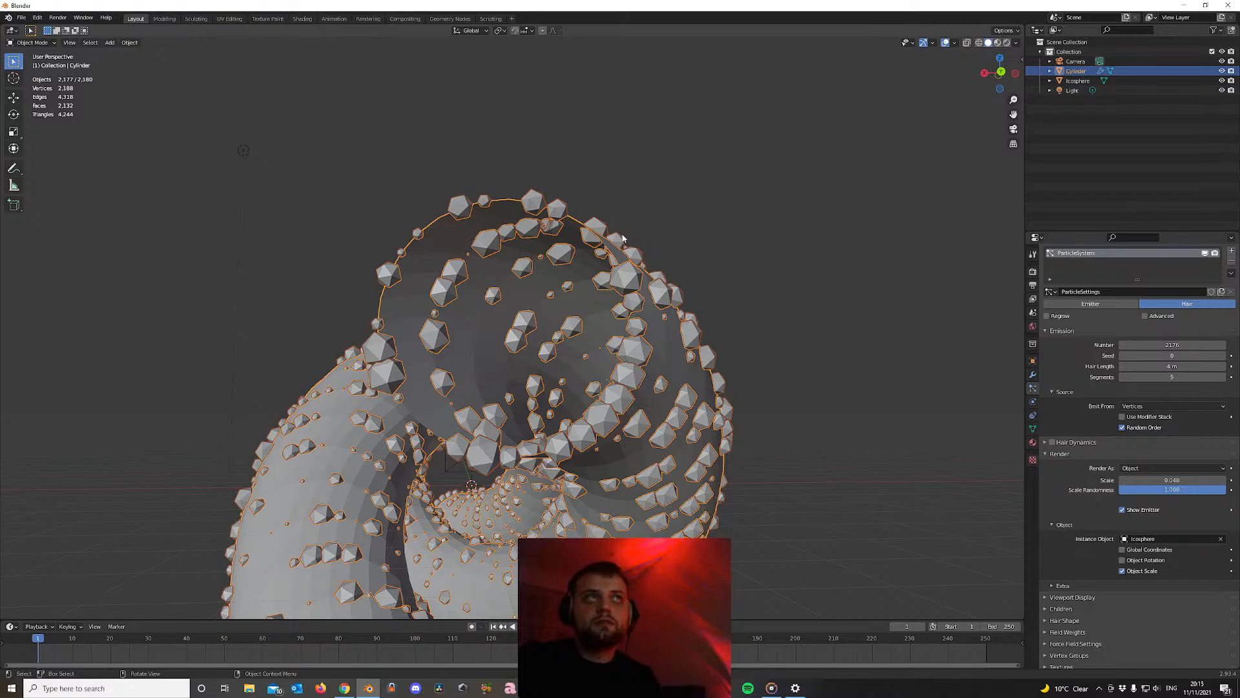
pyautogui.scroll(3, 558, 283)
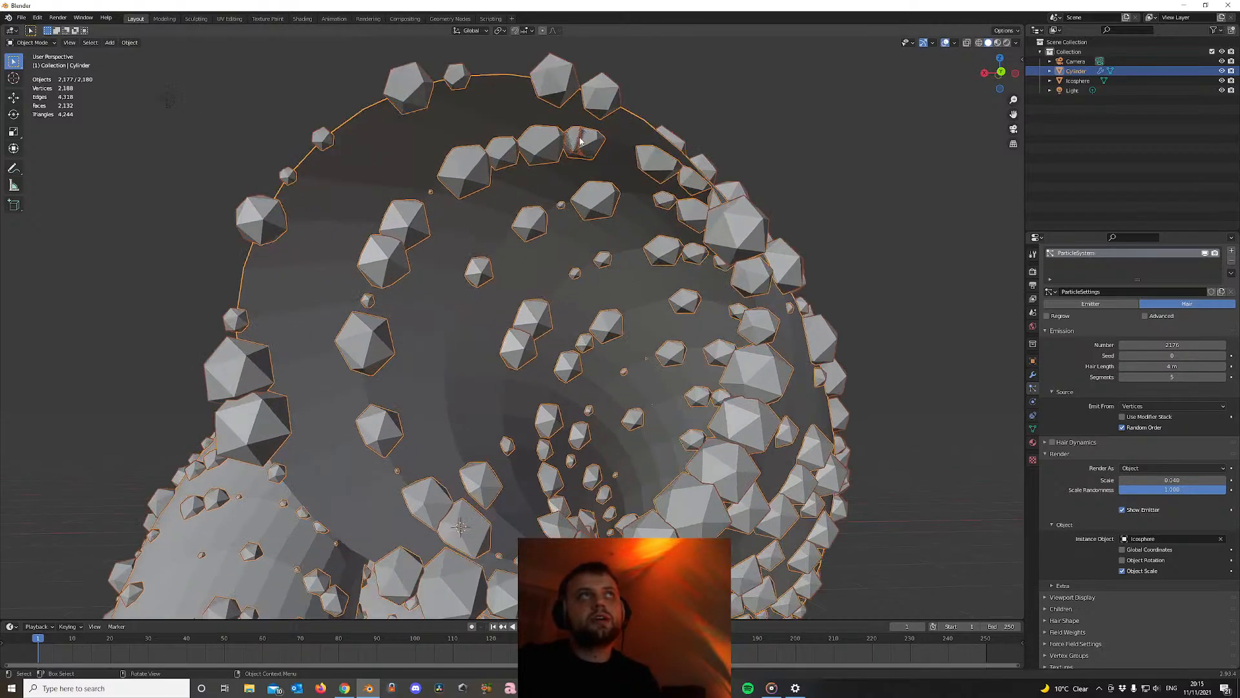
pyautogui.scroll(-5, 577, 175)
pyautogui.scroll(3, 573, 191)
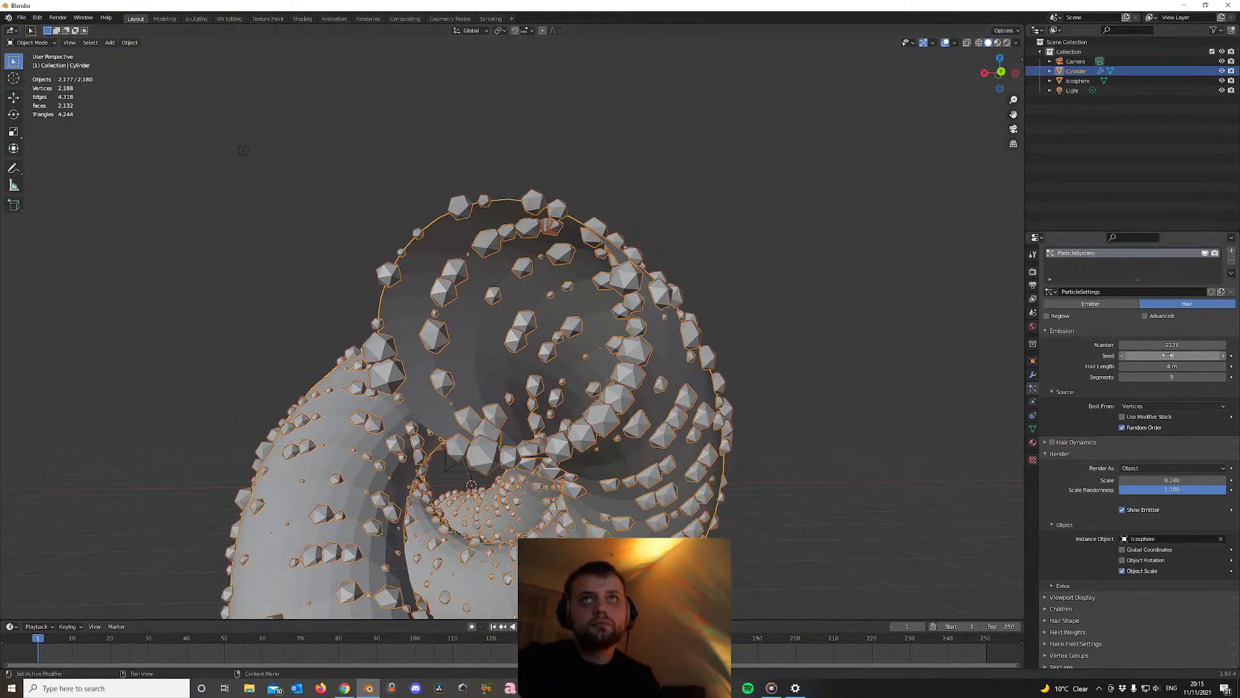
# Try reducing the hair particle number to 1654 and further to 789
pyautogui.moveTo(1172, 345); pyautogui.dragTo(1023, 345)
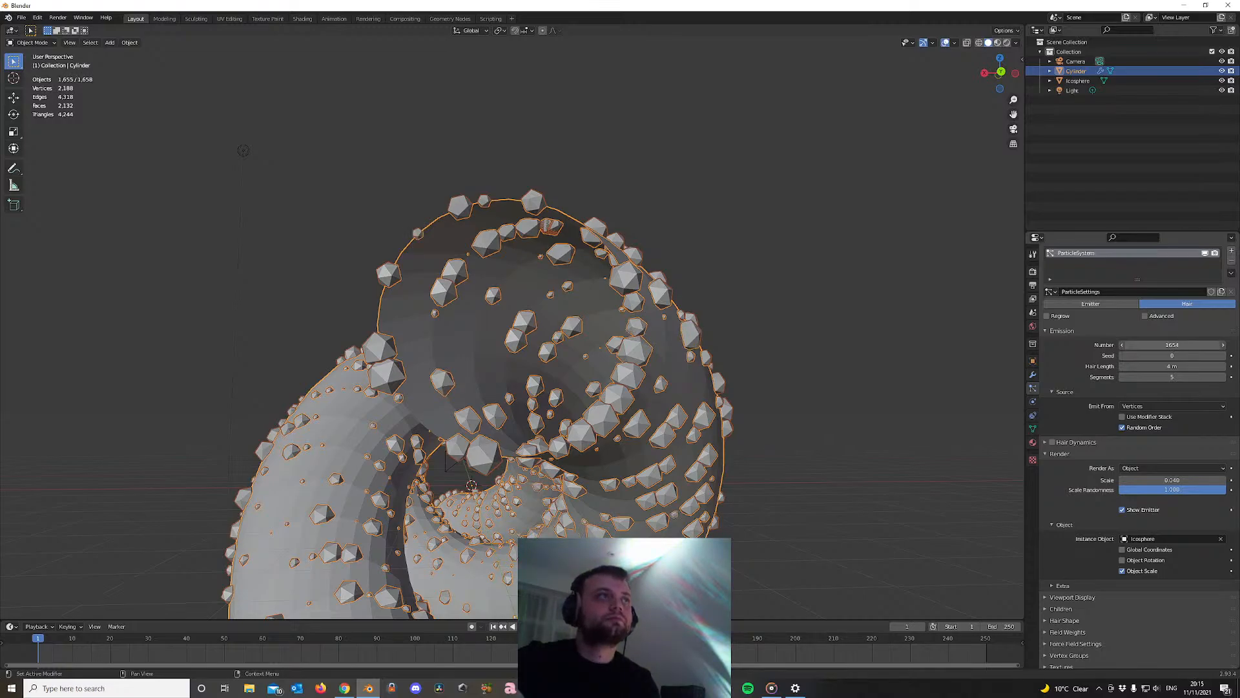
pyautogui.moveTo(630, 339)
pyautogui.mouseDown(button='middle')
pyautogui.moveTo(637, 328)
pyautogui.moveTo(622, 322)
pyautogui.mouseUp(button='middle')
pyautogui.scroll(-2, 622, 322)
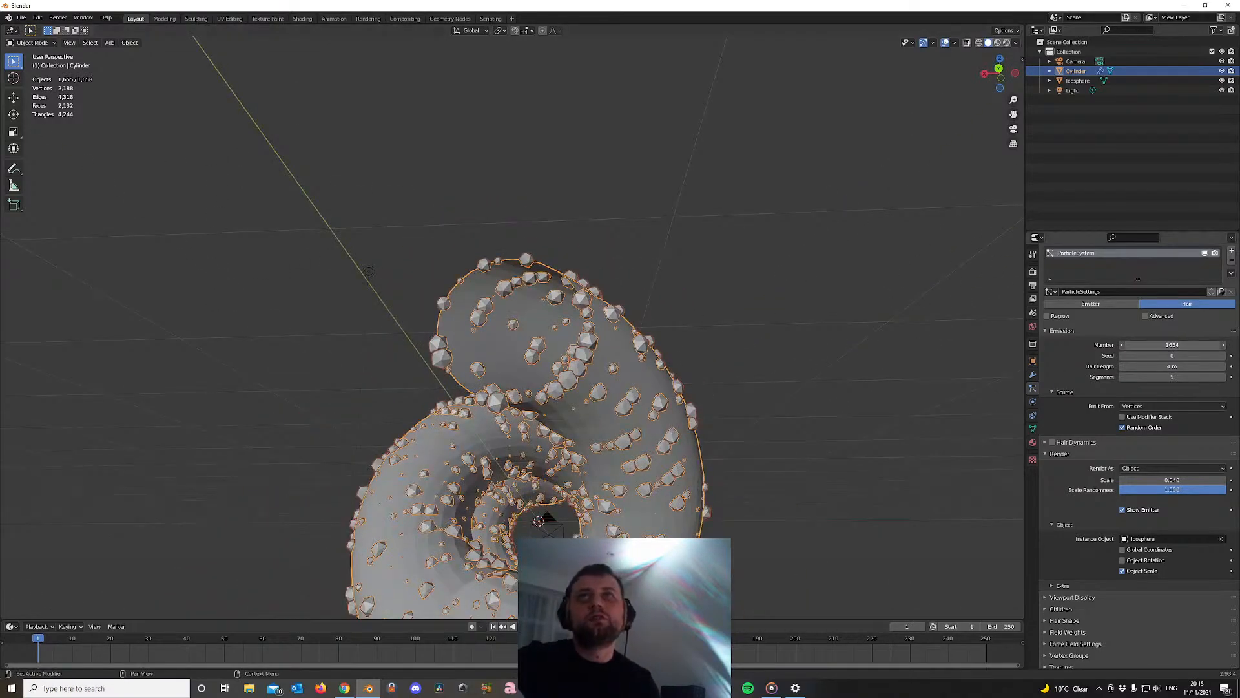
pyautogui.moveTo(1171, 344)
pyautogui.mouseDown()
pyautogui.moveTo(1222, 344)
pyautogui.moveTo(1161, 343)
pyautogui.mouseUp()
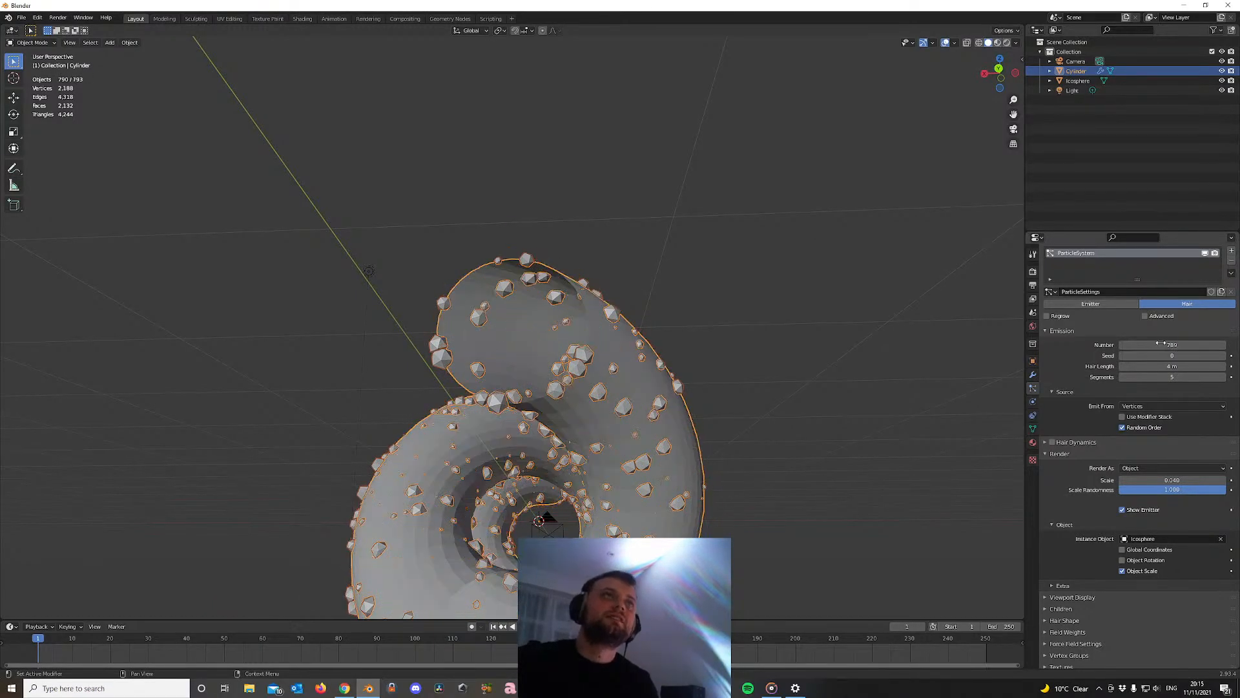
# Try a hair particle number of 100, and settle on 1000
pyautogui.click(1190, 346)
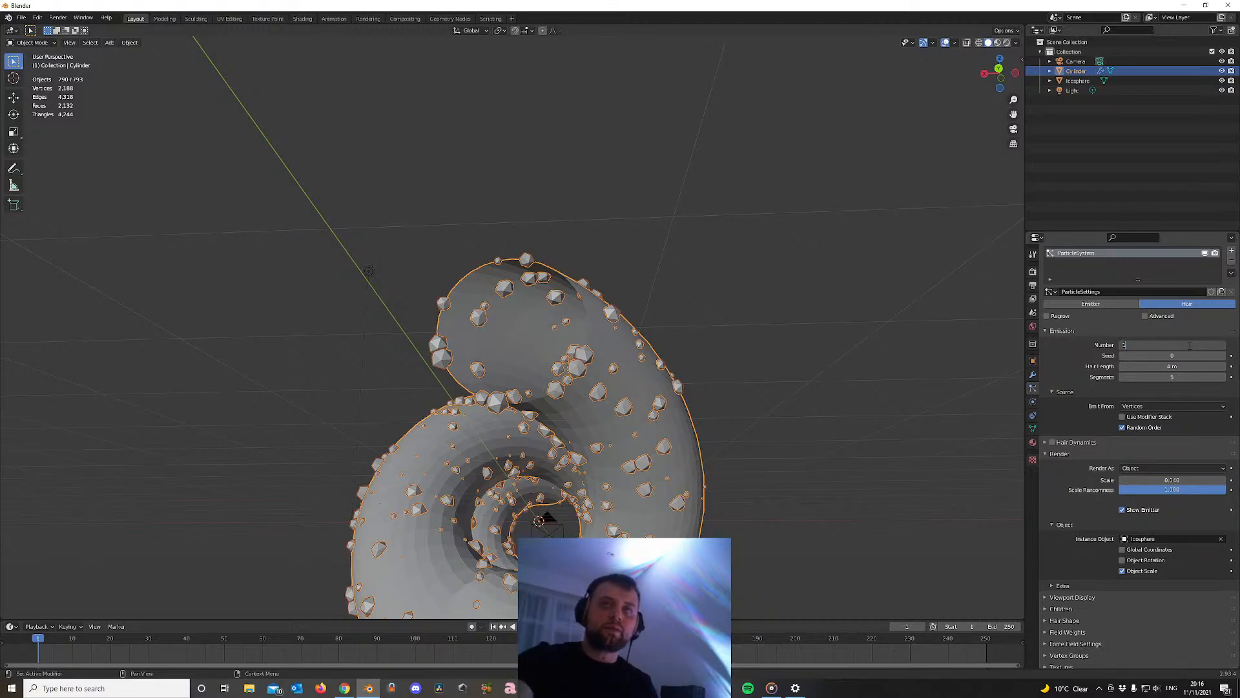
pyautogui.press('Return')
pyautogui.click(1188, 345)
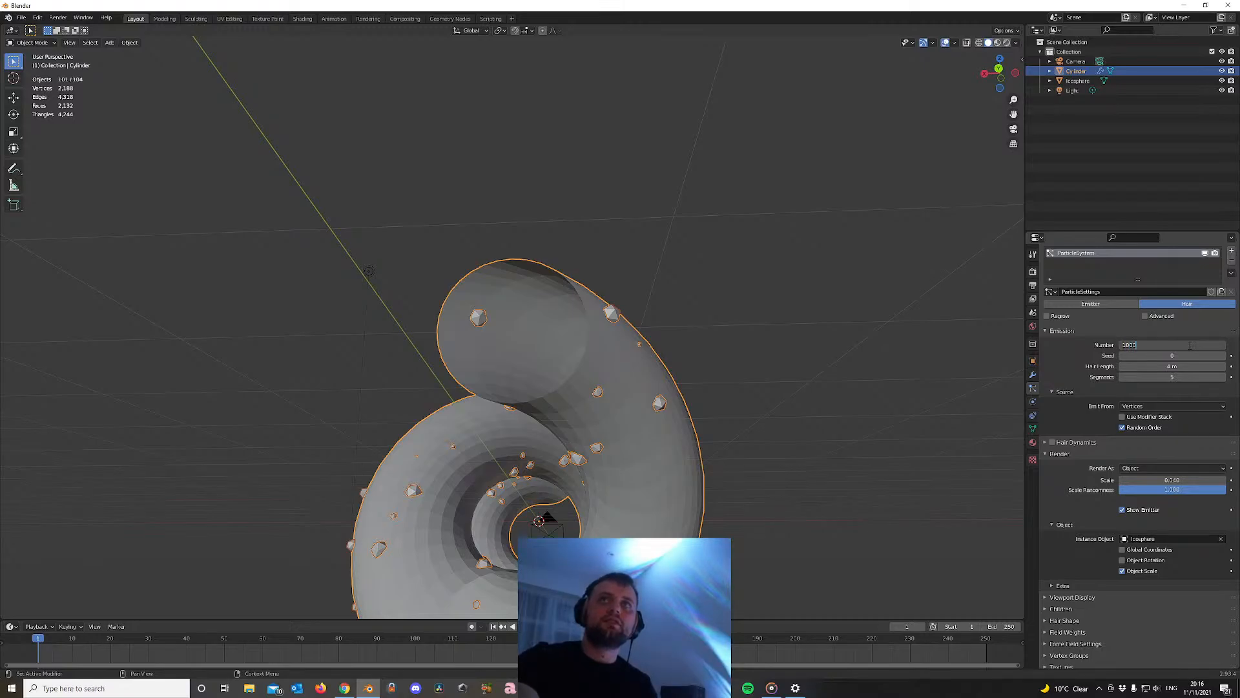
pyautogui.press('Return')
# Examine the scattered ico spheres along both tubes and around their open ends from several angles
pyautogui.press('KP_0')
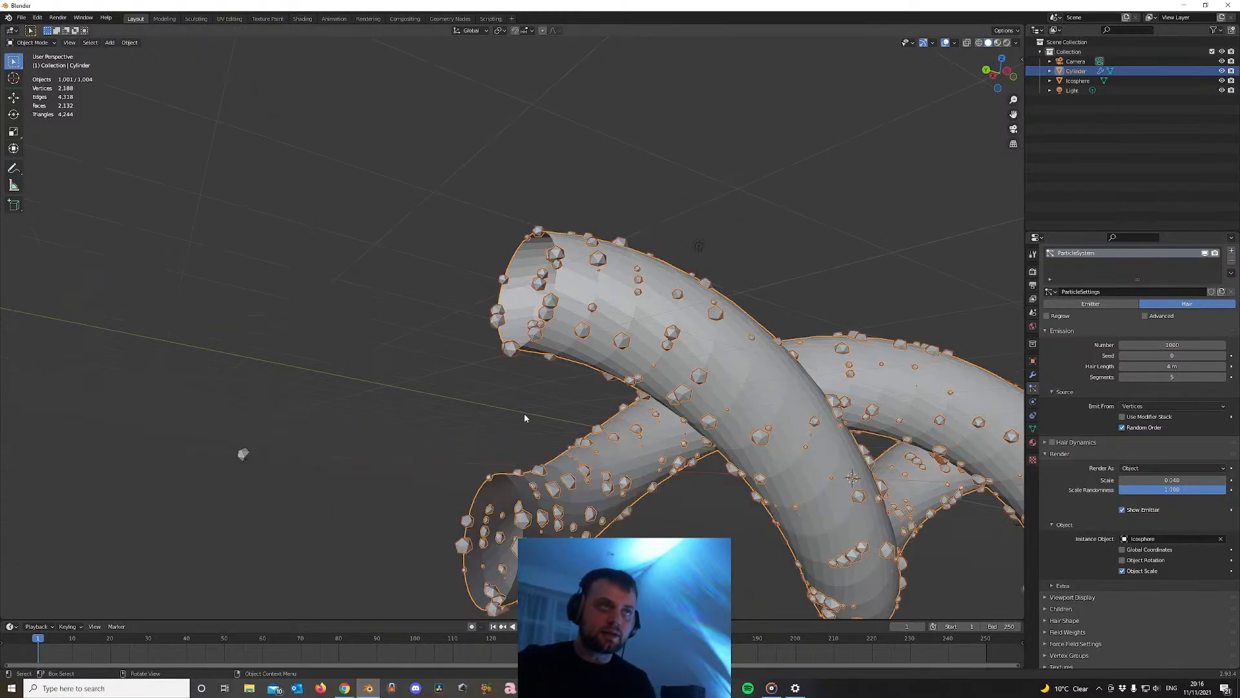
pyautogui.press('KP_0')
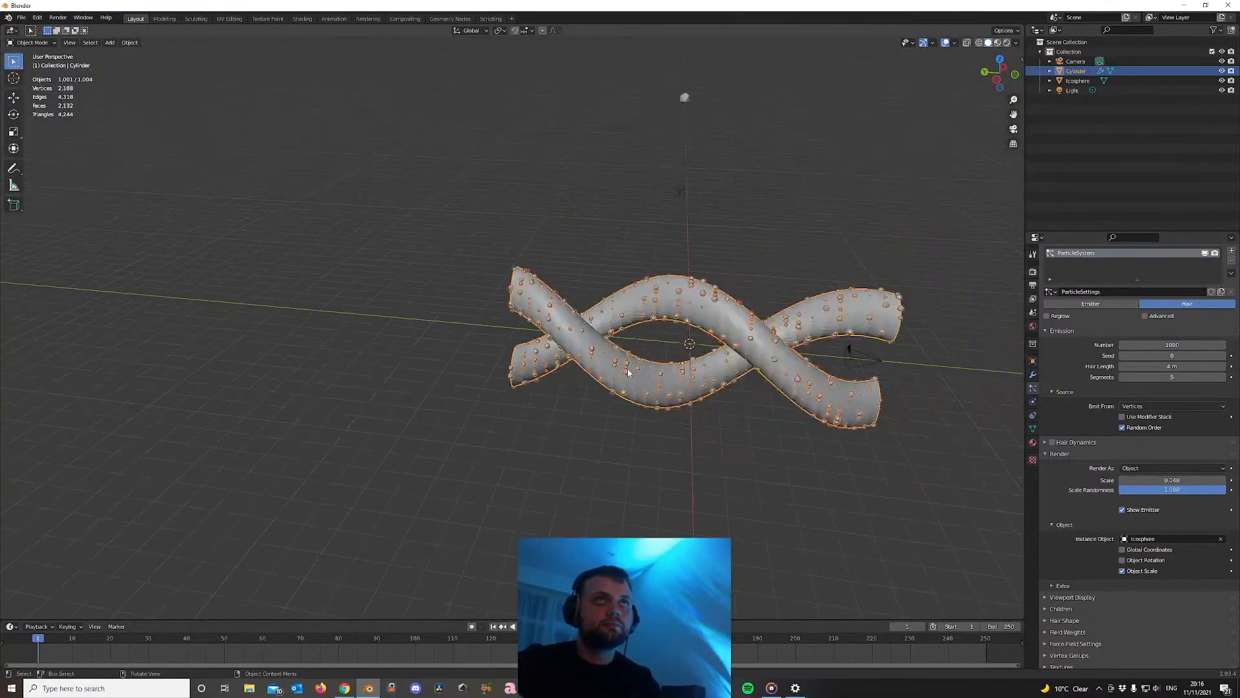
pyautogui.moveTo(729, 381); pyautogui.dragTo(323, 386, button='middle')
pyautogui.scroll(4, 426, 314)
pyautogui.keyDown('shift'); pyautogui.moveTo(427, 314); pyautogui.dragTo(532, 352, button='middle'); pyautogui.keyUp('shift')
pyautogui.scroll(-2, 532, 351)
pyautogui.moveTo(617, 338); pyautogui.dragTo(437, 395, button='middle')
pyautogui.scroll(3, 602, 323)
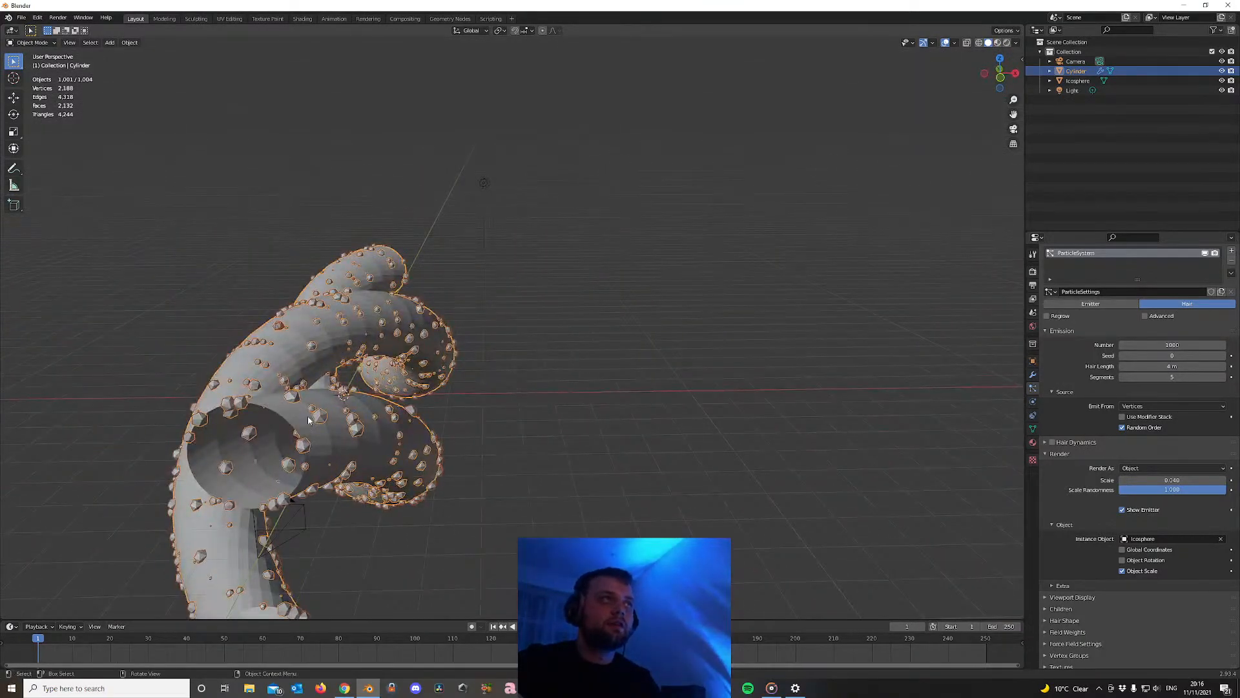
# Add a Wireframe modifier to the twisted tubes and reduce its thickness to 0 m
pyautogui.click(1032, 376)
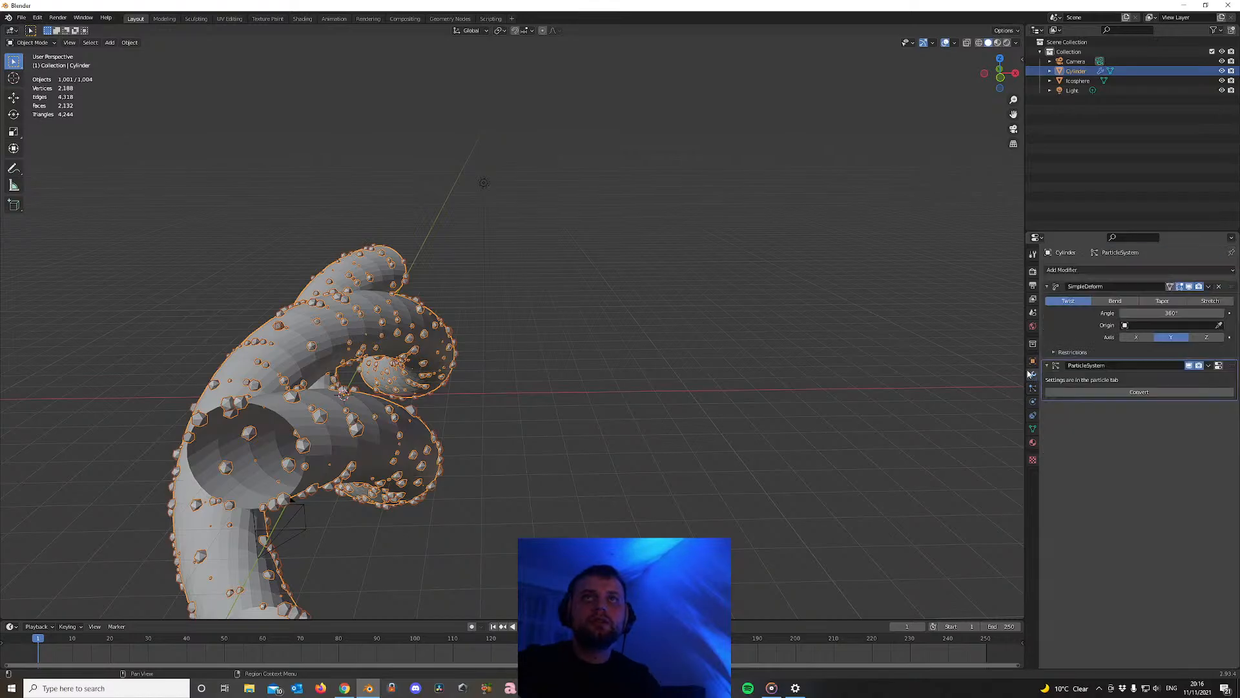
pyautogui.click(1083, 268)
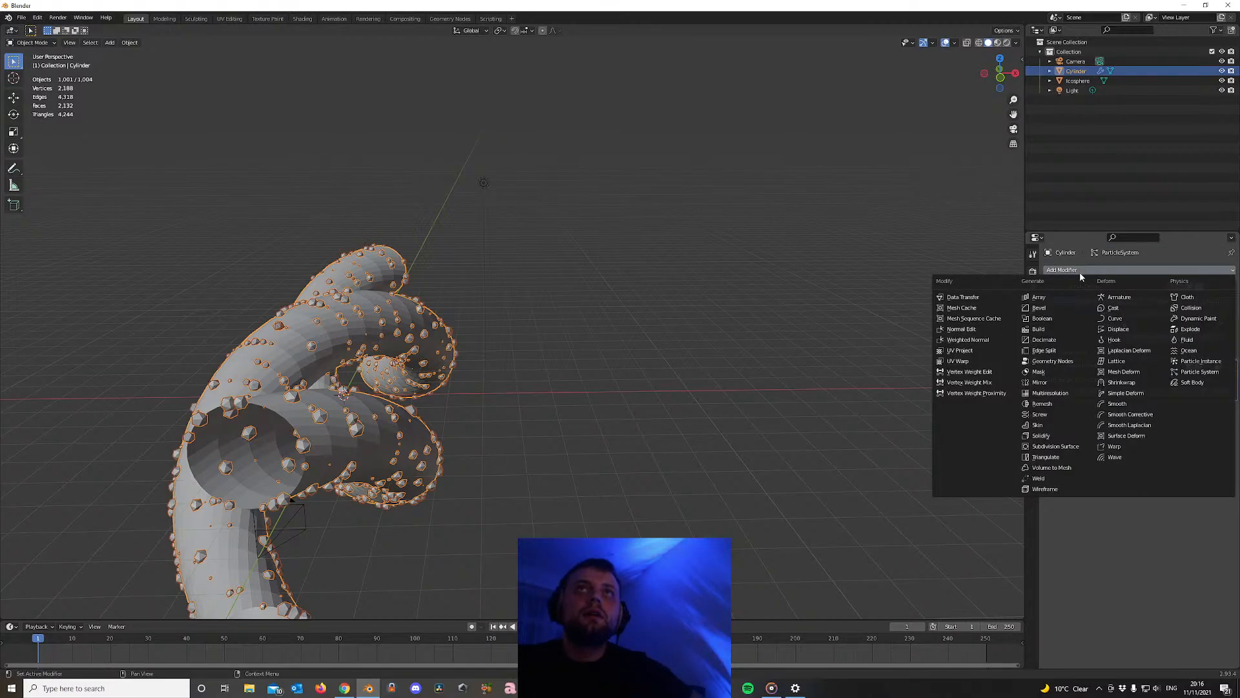
pyautogui.click(1054, 490)
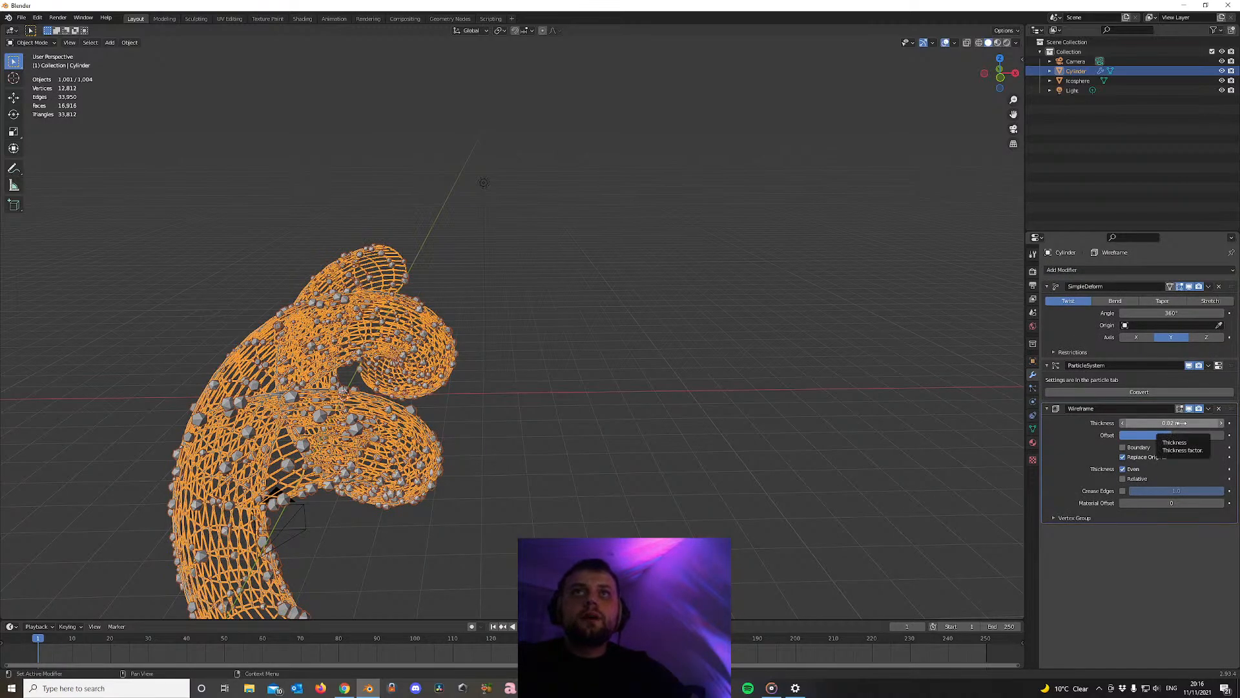
pyautogui.moveTo(1182, 423); pyautogui.dragTo(1150, 424)
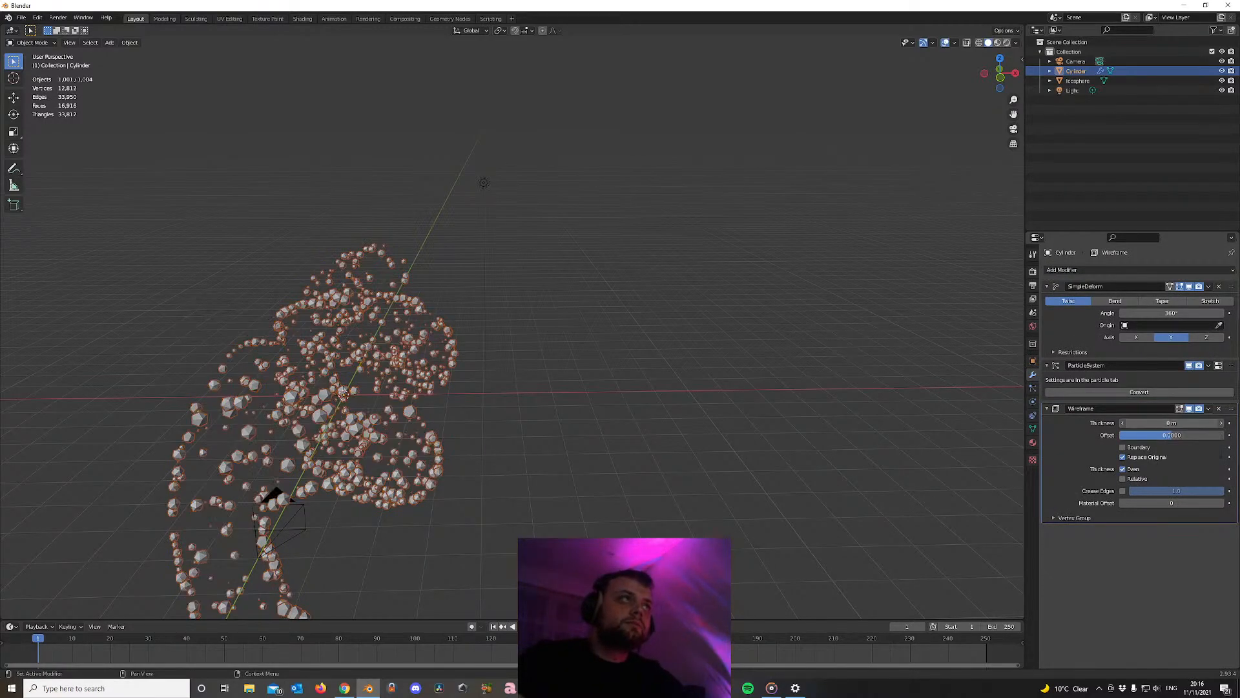
# Examine the ico sphere arrangement without the tube surface, through the camera and from several angles and distances
pyautogui.moveTo(388, 368); pyautogui.dragTo(394, 334, button='middle')
pyautogui.scroll(3, 397, 329)
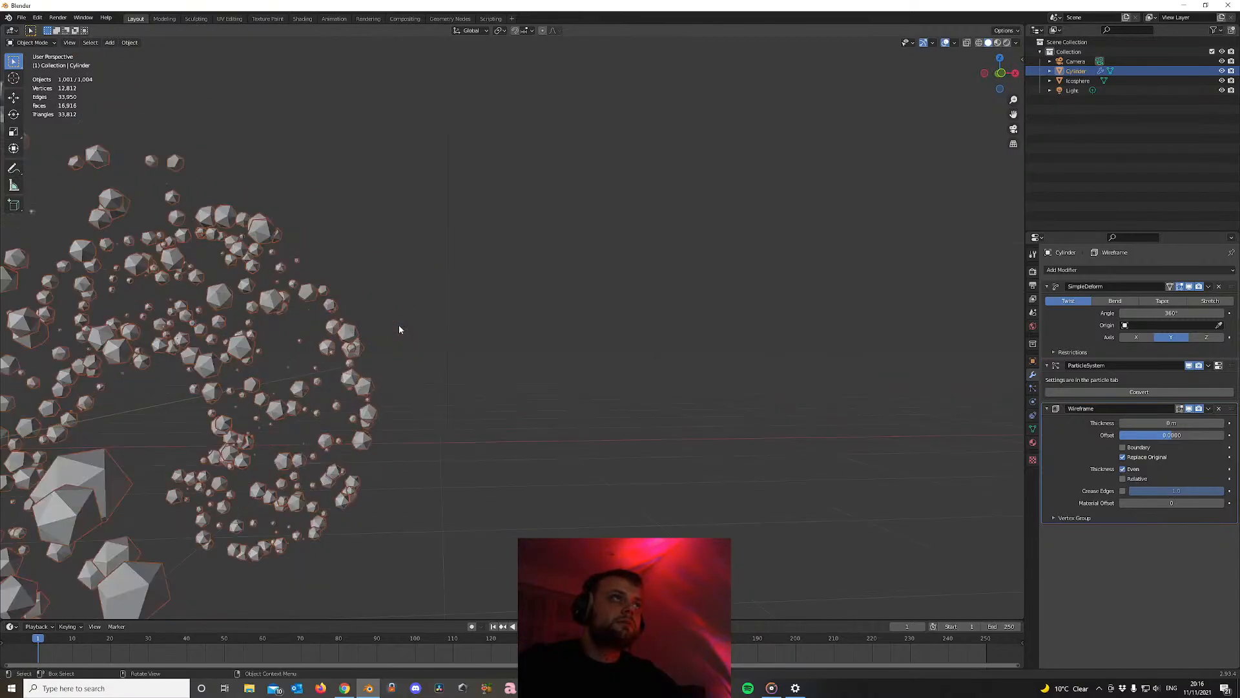
pyautogui.scroll(-3, 398, 328)
pyautogui.press('KP_0')
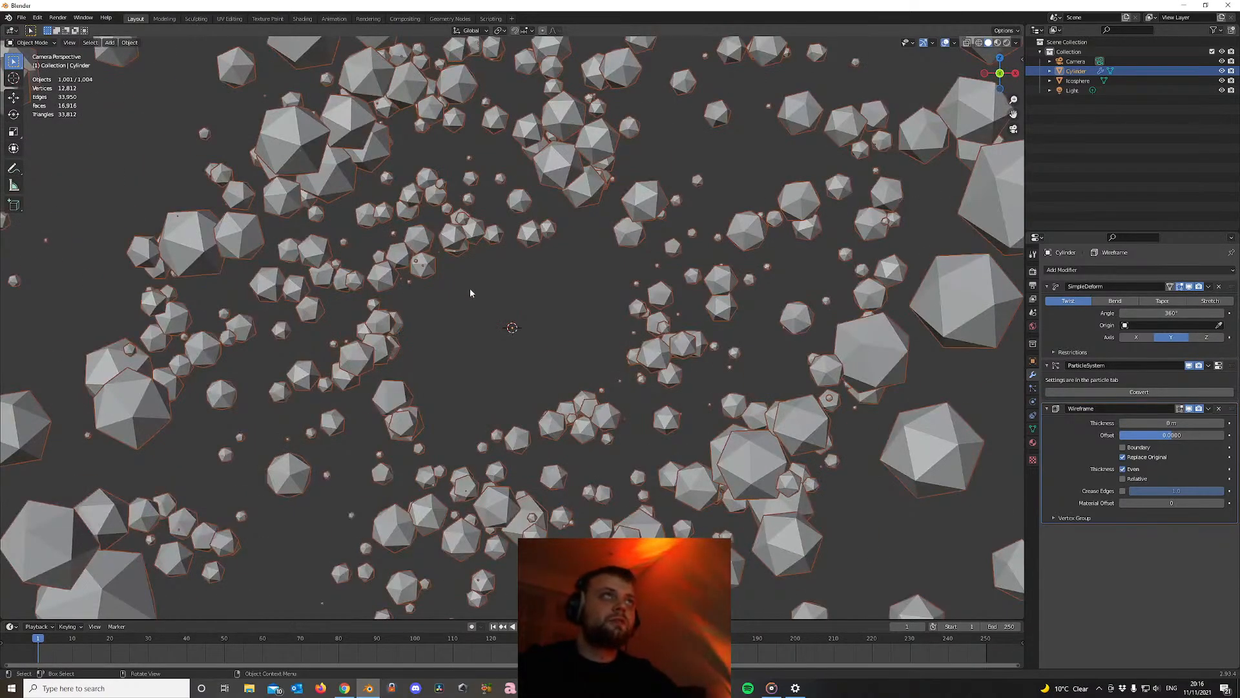
pyautogui.click(487, 349)
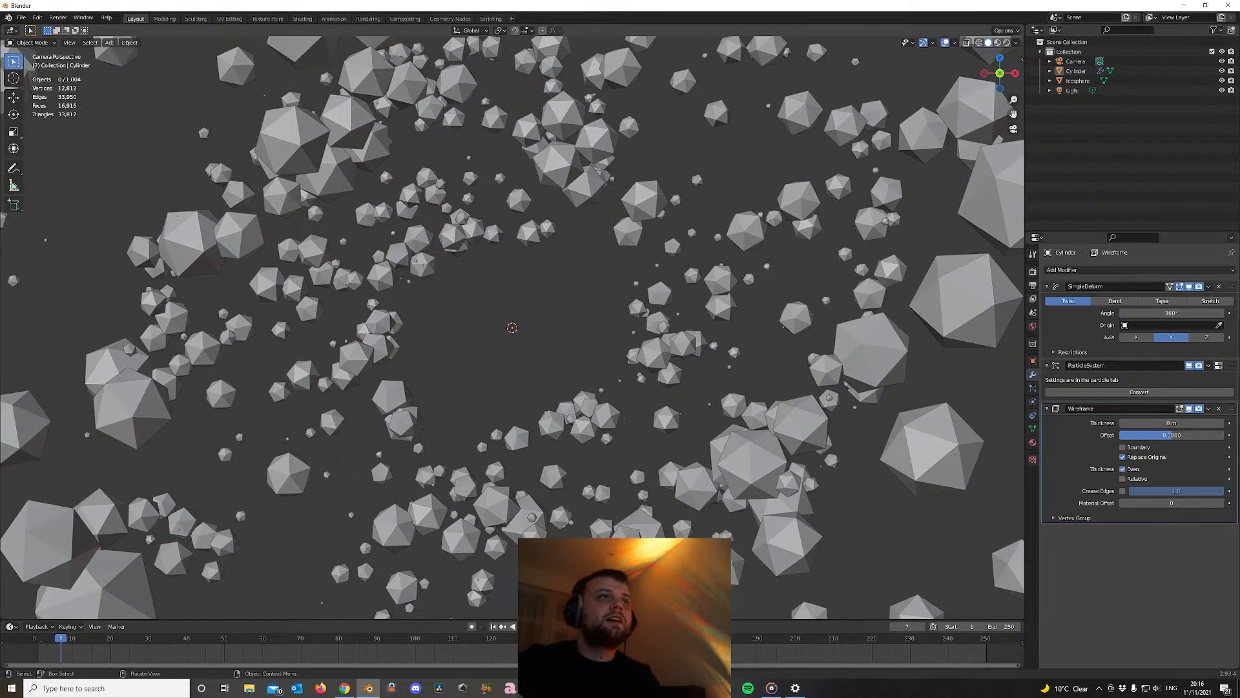
pyautogui.moveTo(388, 349); pyautogui.dragTo(509, 326, button='middle')
pyautogui.scroll(-6, 509, 326)
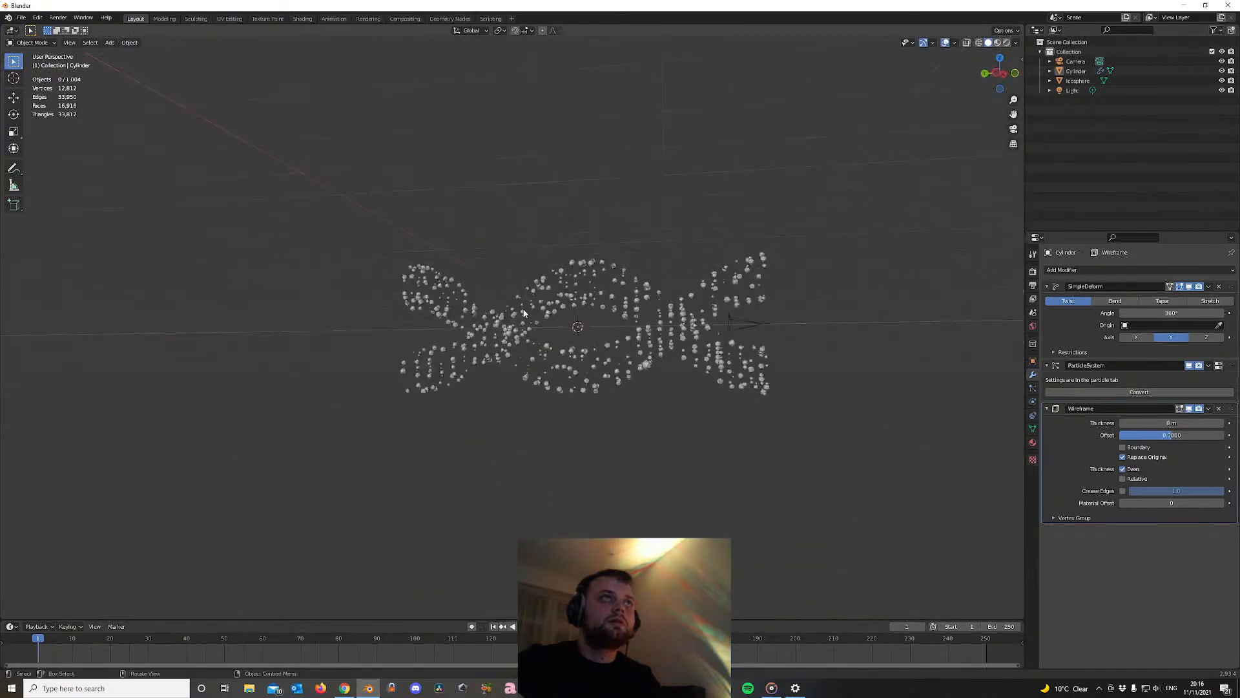
pyautogui.scroll(5, 509, 326)
pyautogui.scroll(-6, 509, 326)
pyautogui.moveTo(464, 286); pyautogui.dragTo(412, 327, button='middle')
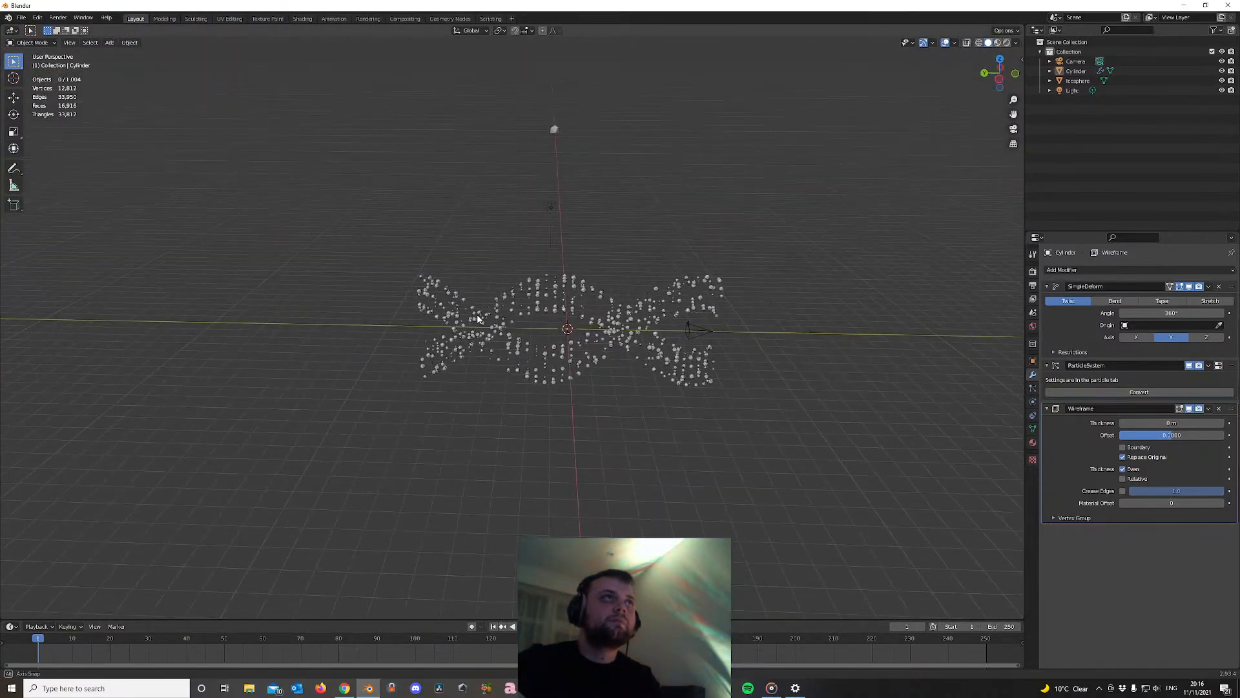
pyautogui.scroll(5, 411, 327)
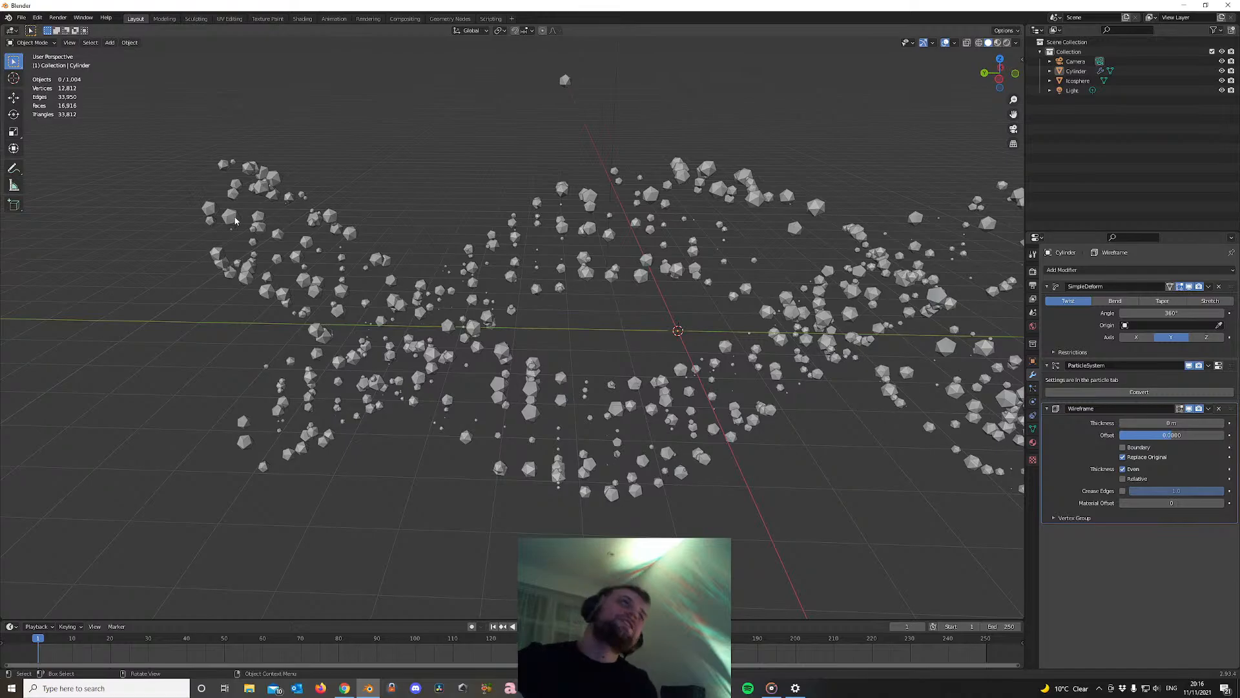
pyautogui.scroll(-8, 288, 310)
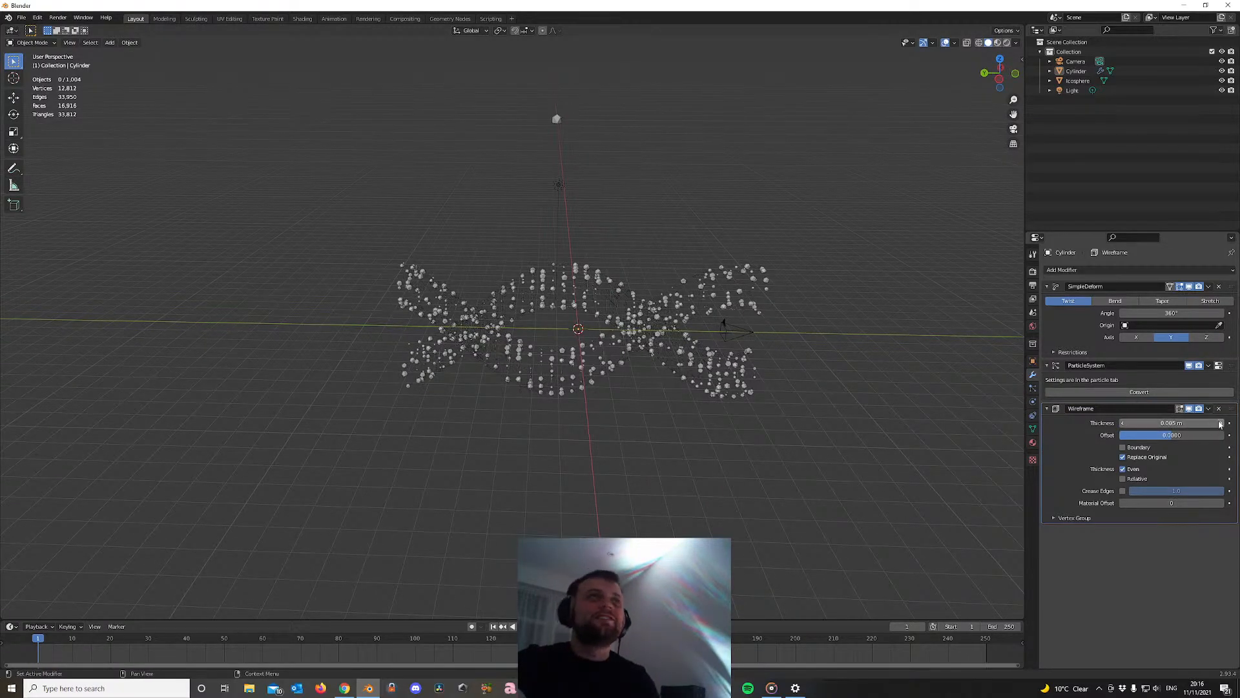
# Raise the Wireframe thickness to 0.009 m and turn off the modifier's viewport display
pyautogui.click(1220, 424)
pyautogui.click(443, 301)
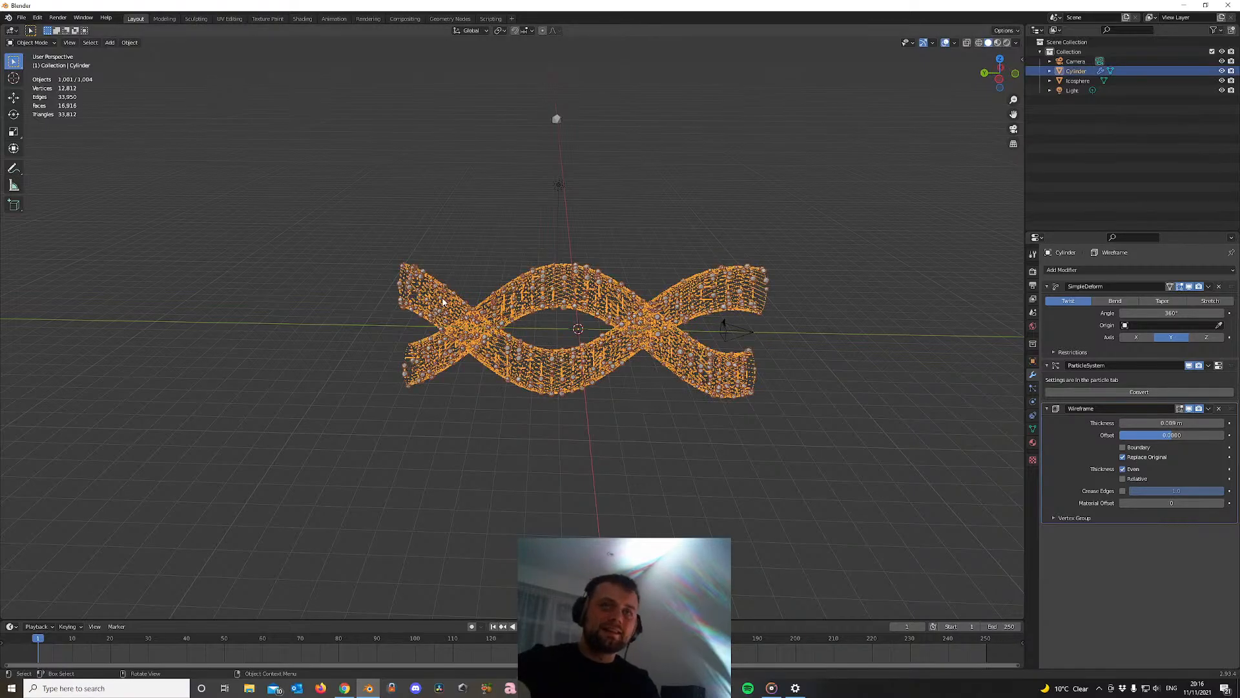
pyautogui.click(1190, 408)
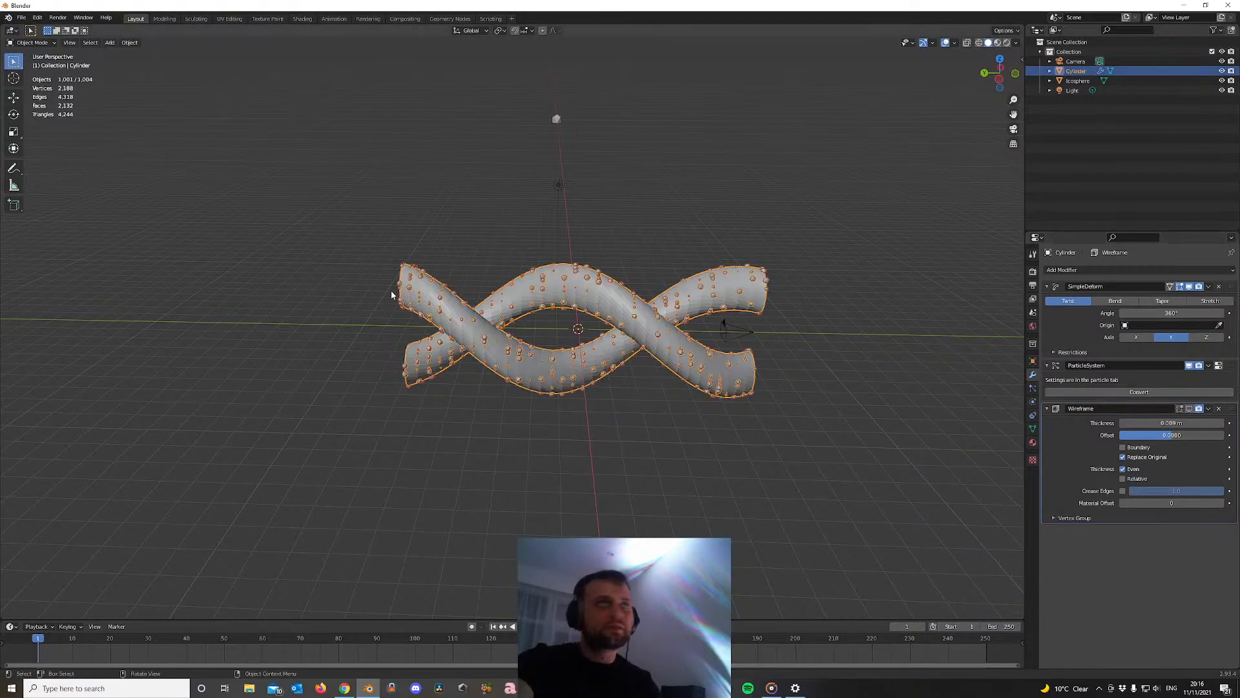
# Delete the vertices of the far end rings of both tubes, selecting them from the top view with X-ray on
pyautogui.press('KP_7')
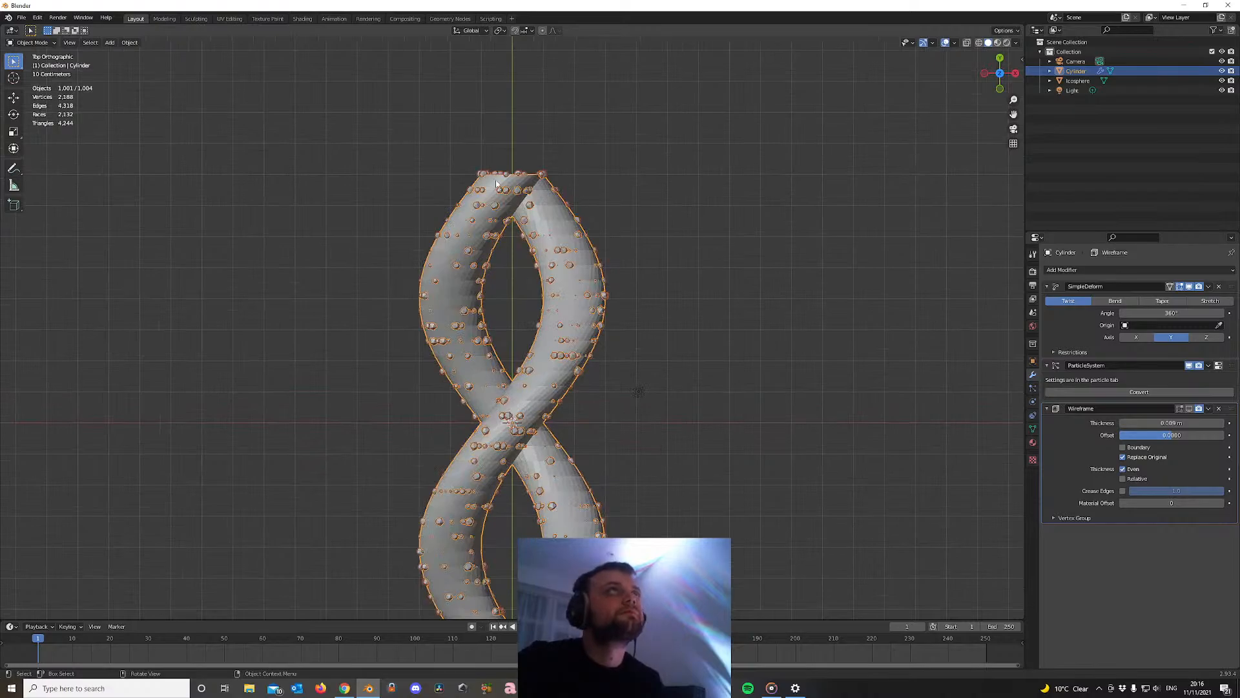
pyautogui.scroll(4, 501, 194)
pyautogui.press('Tab')
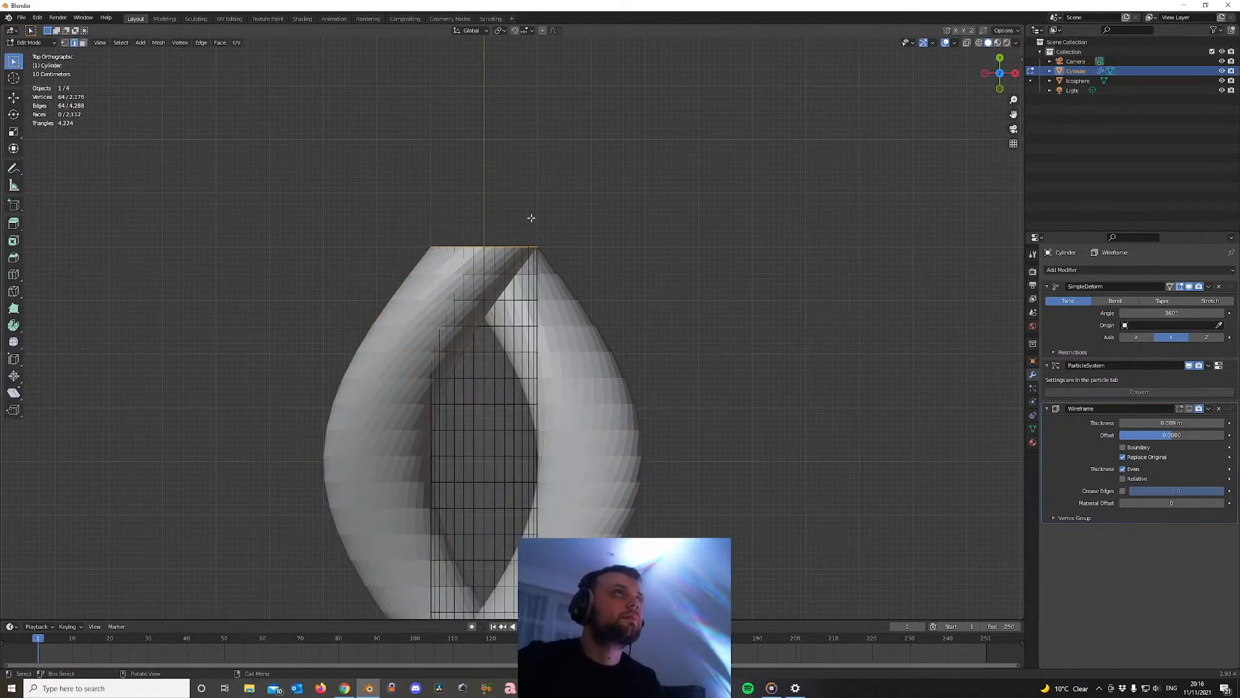
pyautogui.moveTo(577, 222); pyautogui.dragTo(391, 261)
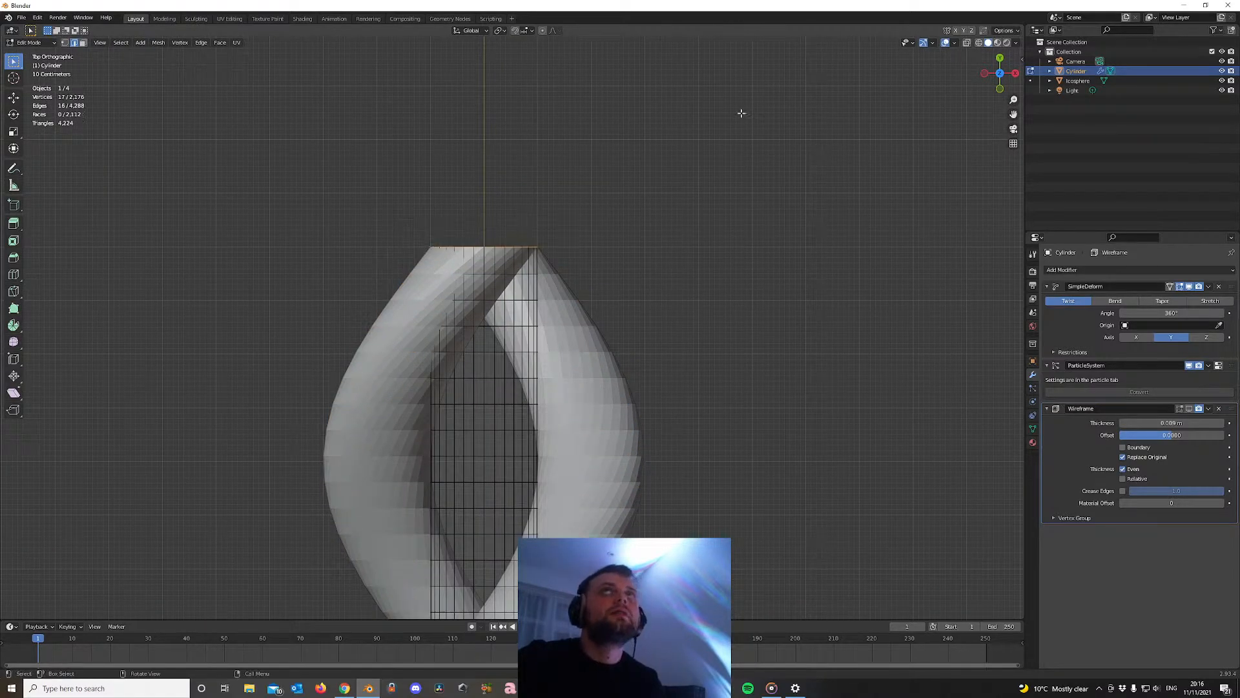
pyautogui.click(967, 42)
pyautogui.moveTo(658, 258); pyautogui.dragTo(336, 218)
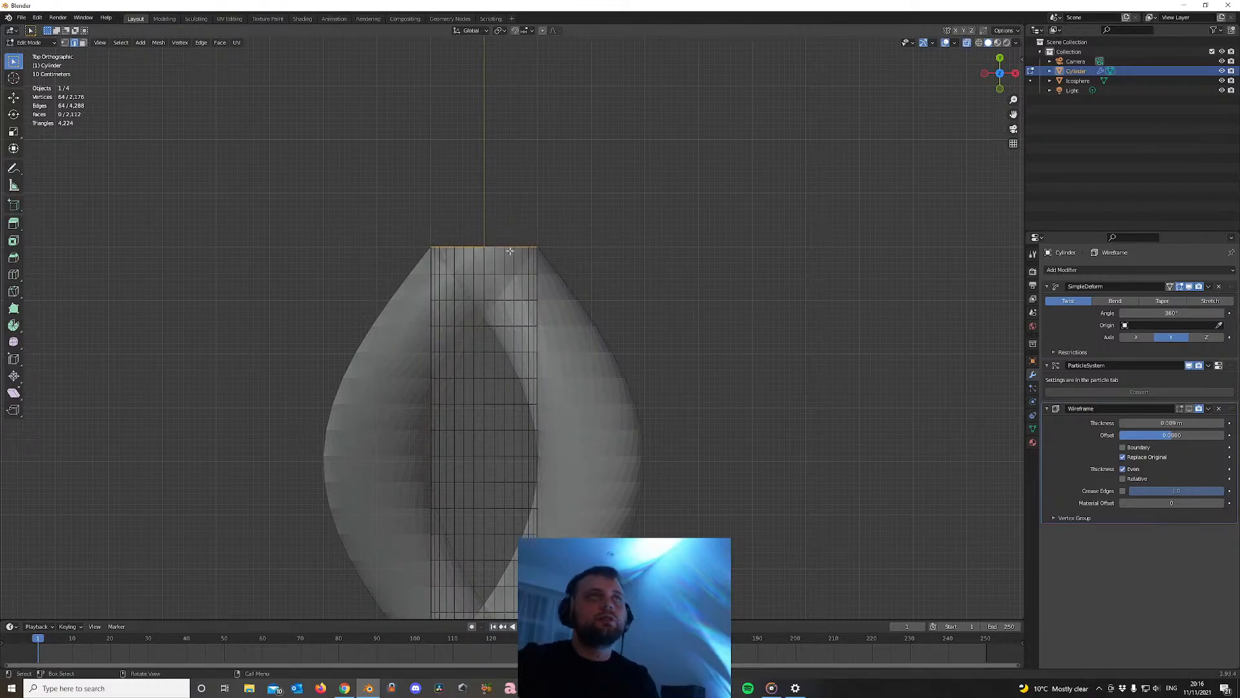
pyautogui.press('x')
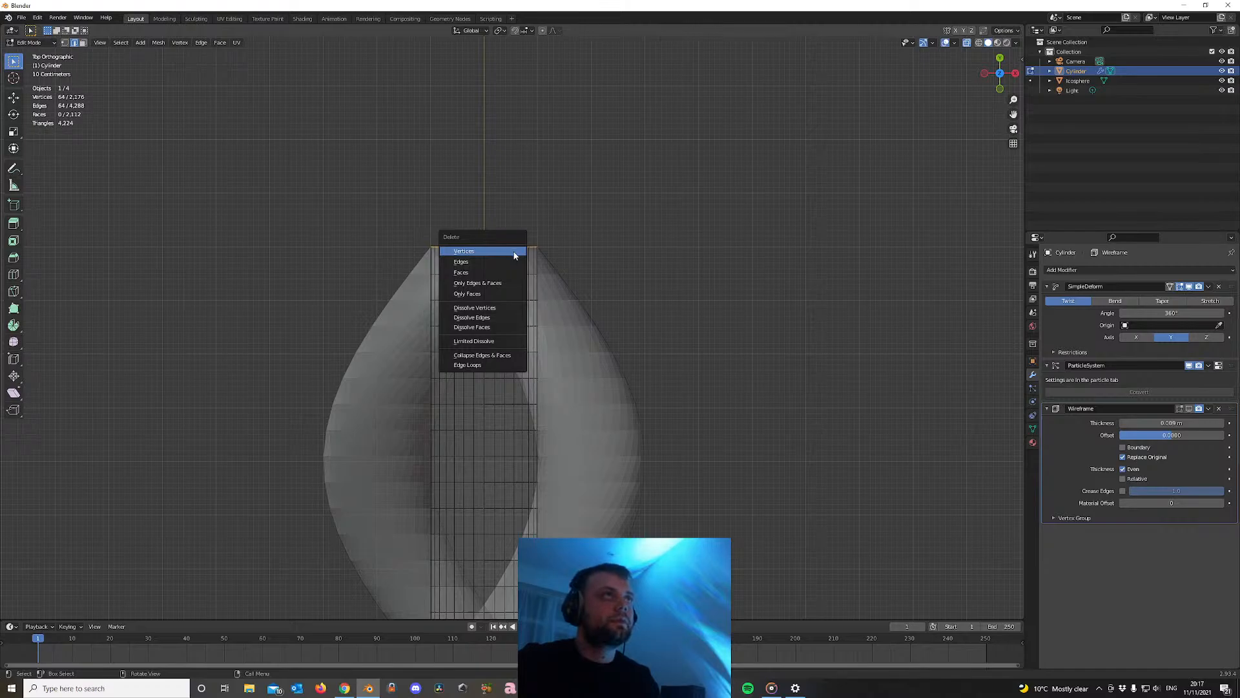
pyautogui.click(484, 256)
pyautogui.moveTo(484, 256); pyautogui.dragTo(620, 209, button='middle')
pyautogui.press('Tab')
# Inspect the tubes end-on and from the side with viewport overlays hidden and X-ray switched off, and restore the overlays
pyautogui.moveTo(727, 274); pyautogui.dragTo(579, 223, button='middle')
pyautogui.scroll(-3, 575, 225)
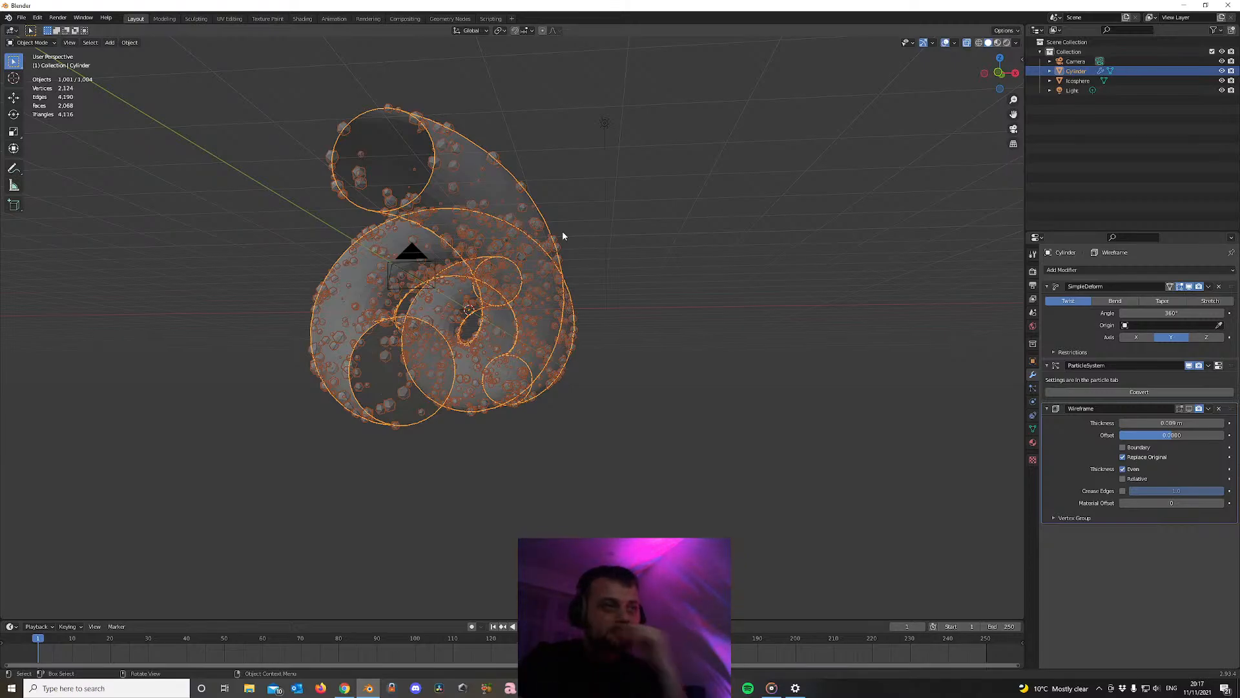
pyautogui.moveTo(381, 300); pyautogui.dragTo(396, 312, button='middle')
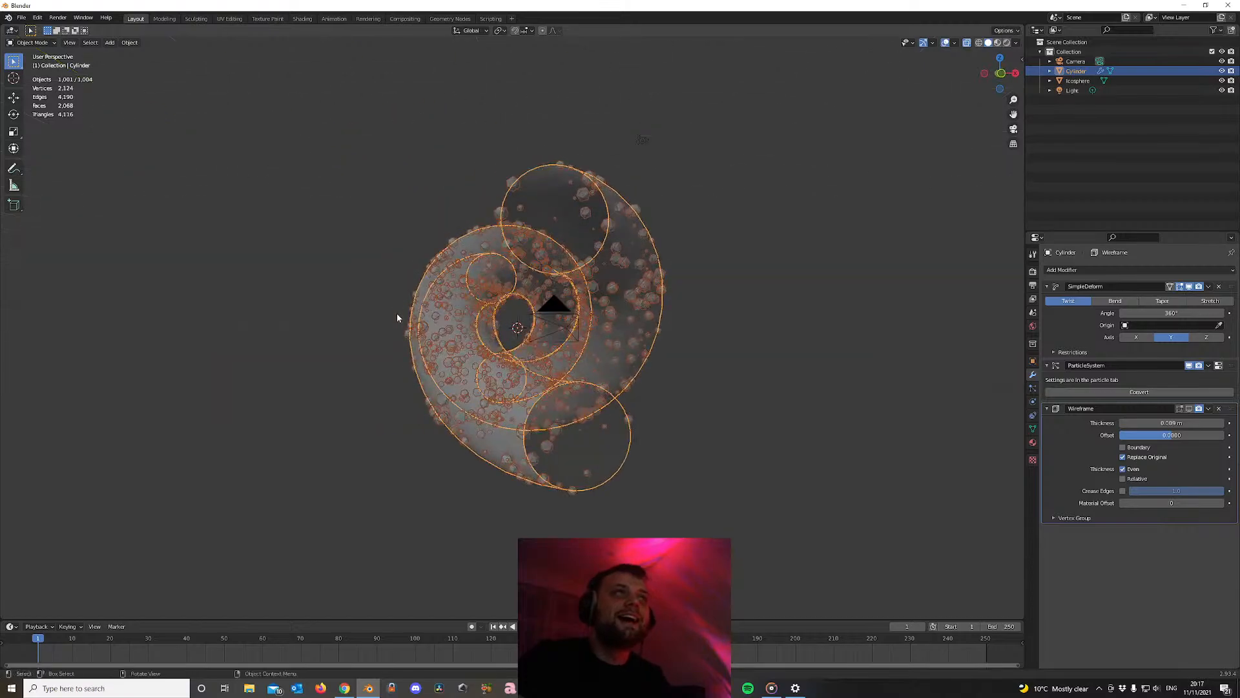
pyautogui.scroll(5, 406, 344)
pyautogui.scroll(-2, 413, 346)
pyautogui.click(945, 43)
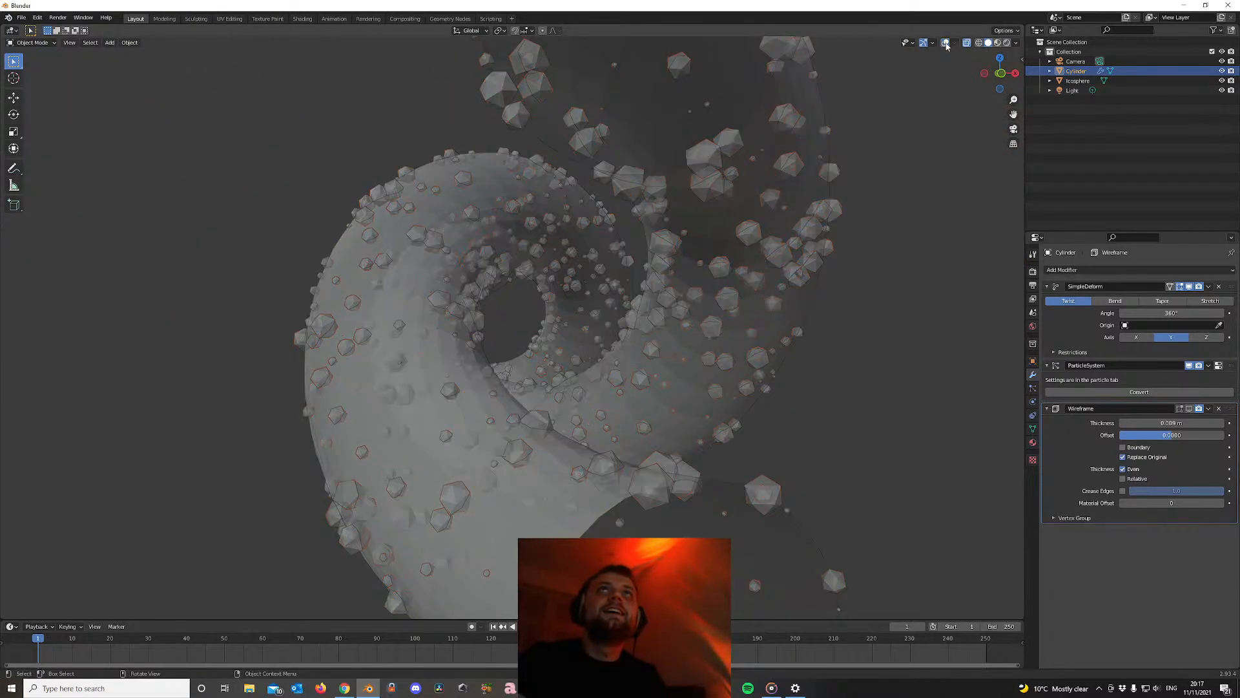
pyautogui.moveTo(808, 168); pyautogui.dragTo(556, 304, button='middle')
pyautogui.scroll(-4, 493, 312)
pyautogui.scroll(1, 488, 315)
pyautogui.keyDown('shift'); pyautogui.moveTo(459, 320); pyautogui.dragTo(571, 314, button='middle'); pyautogui.keyUp('shift')
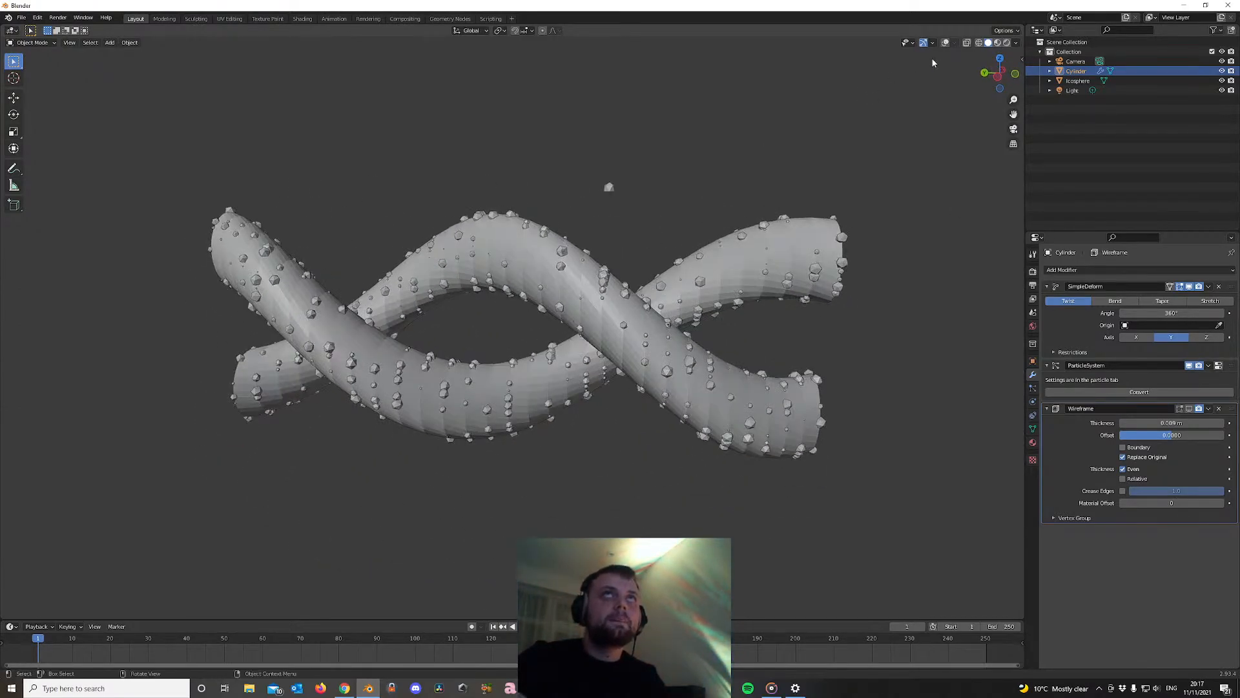
pyautogui.click(945, 42)
pyautogui.scroll(-4, 741, 255)
pyautogui.moveTo(741, 255); pyautogui.dragTo(352, 249, button='middle')
pyautogui.scroll(1, 226, 263)
pyautogui.scroll(3, 650, 451)
pyautogui.moveTo(651, 452); pyautogui.dragTo(498, 379, button='middle')
pyautogui.click(411, 330)
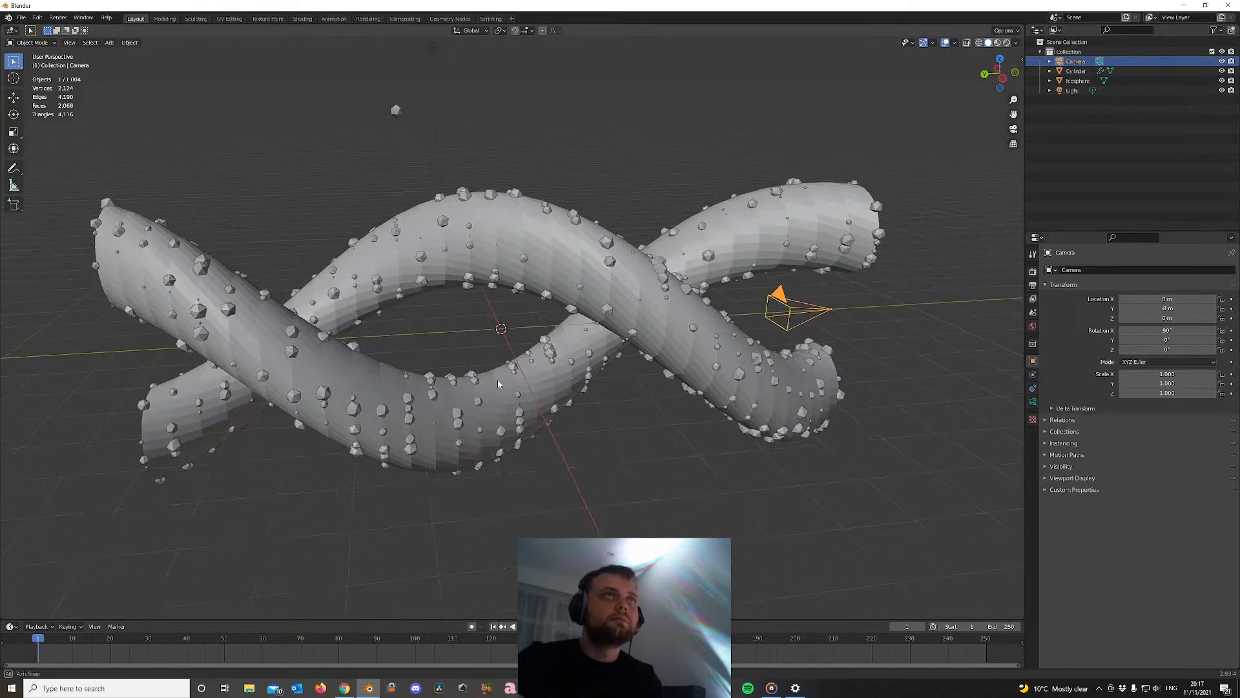
pyautogui.scroll(-5, 497, 379)
pyautogui.hotkey('shift', 'a')
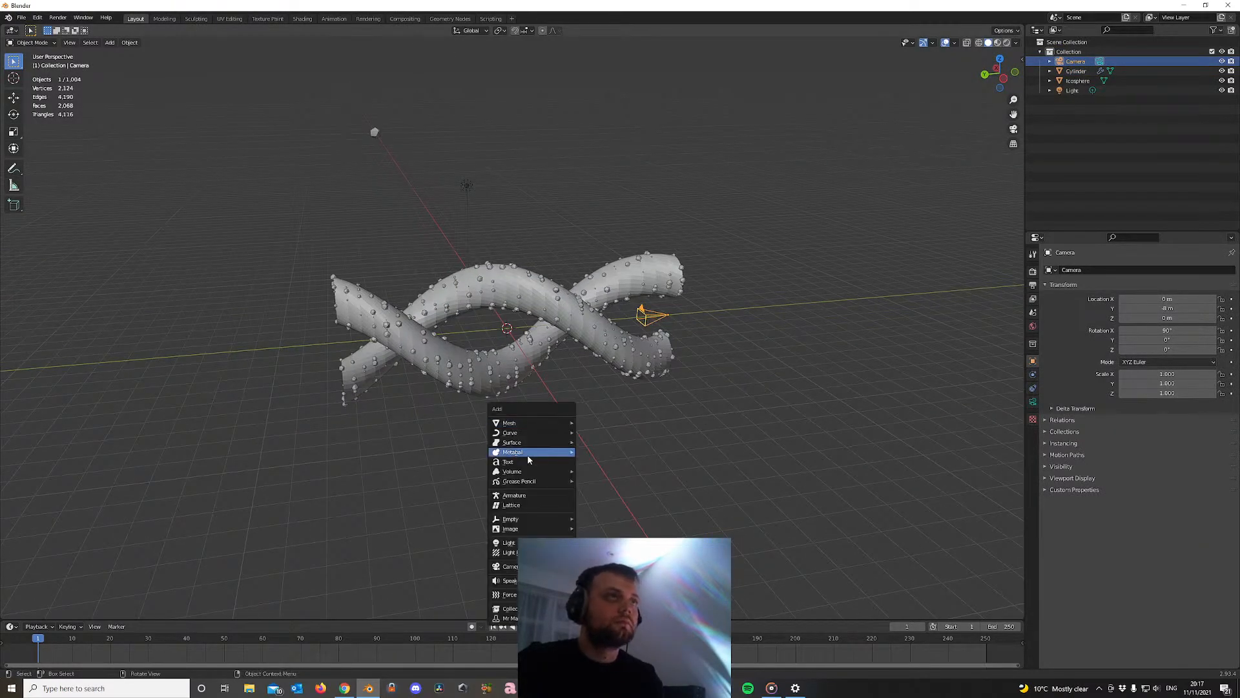
pyautogui.moveTo(507, 594)
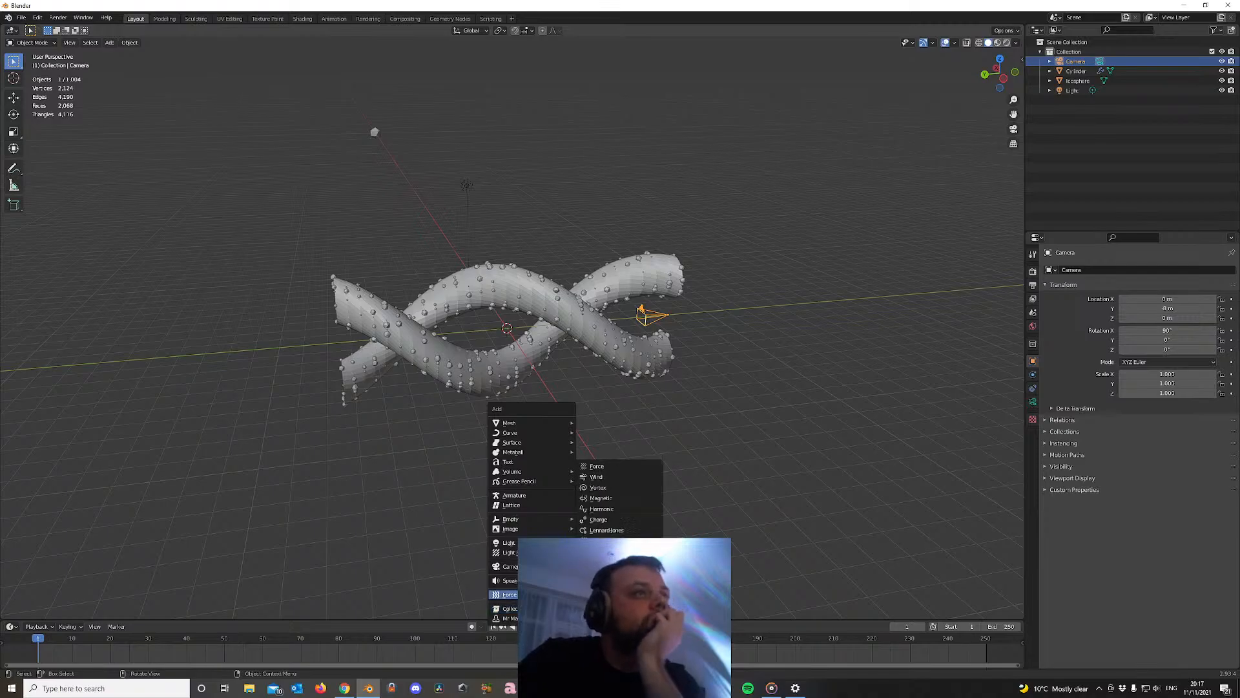
pyautogui.moveTo(524, 434)
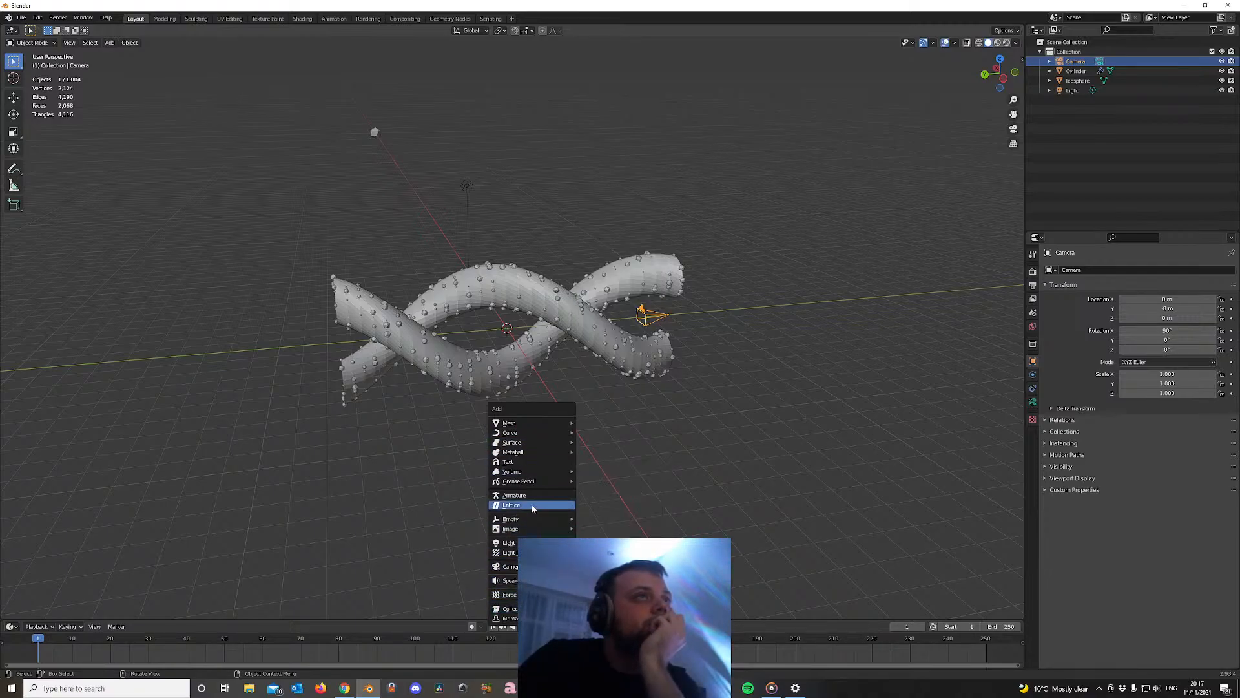
pyautogui.scroll(2, 534, 341)
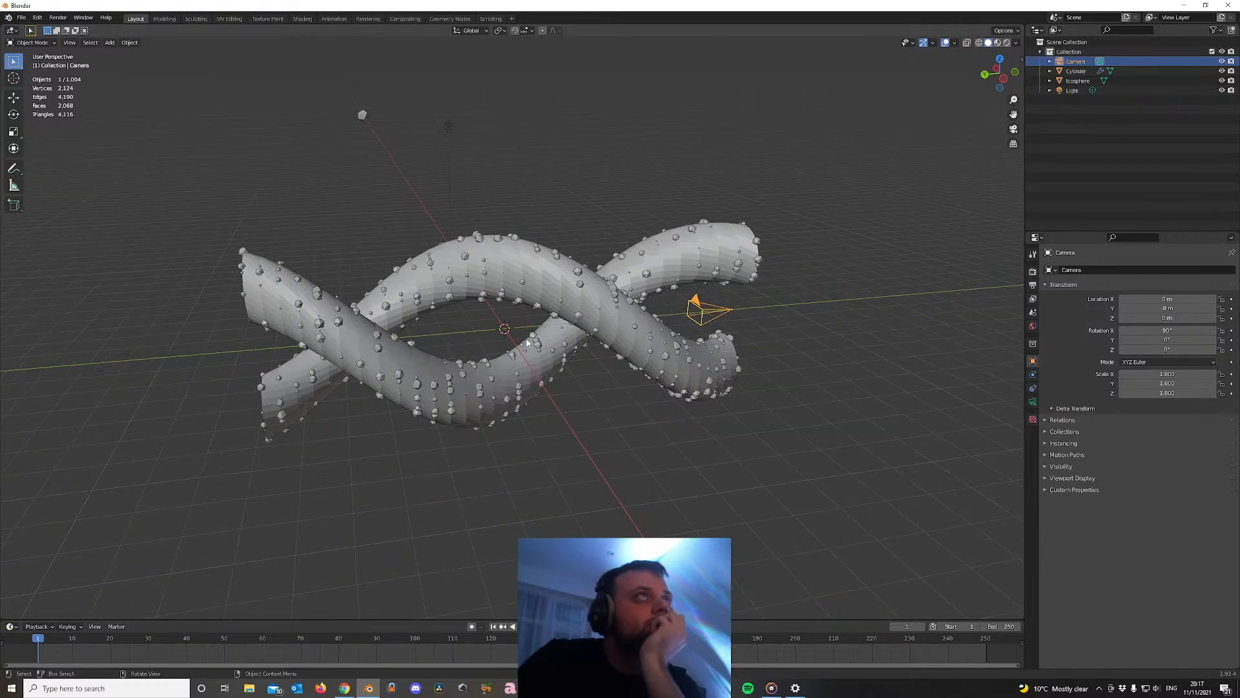
pyautogui.moveTo(534, 340); pyautogui.dragTo(520, 347, button='middle')
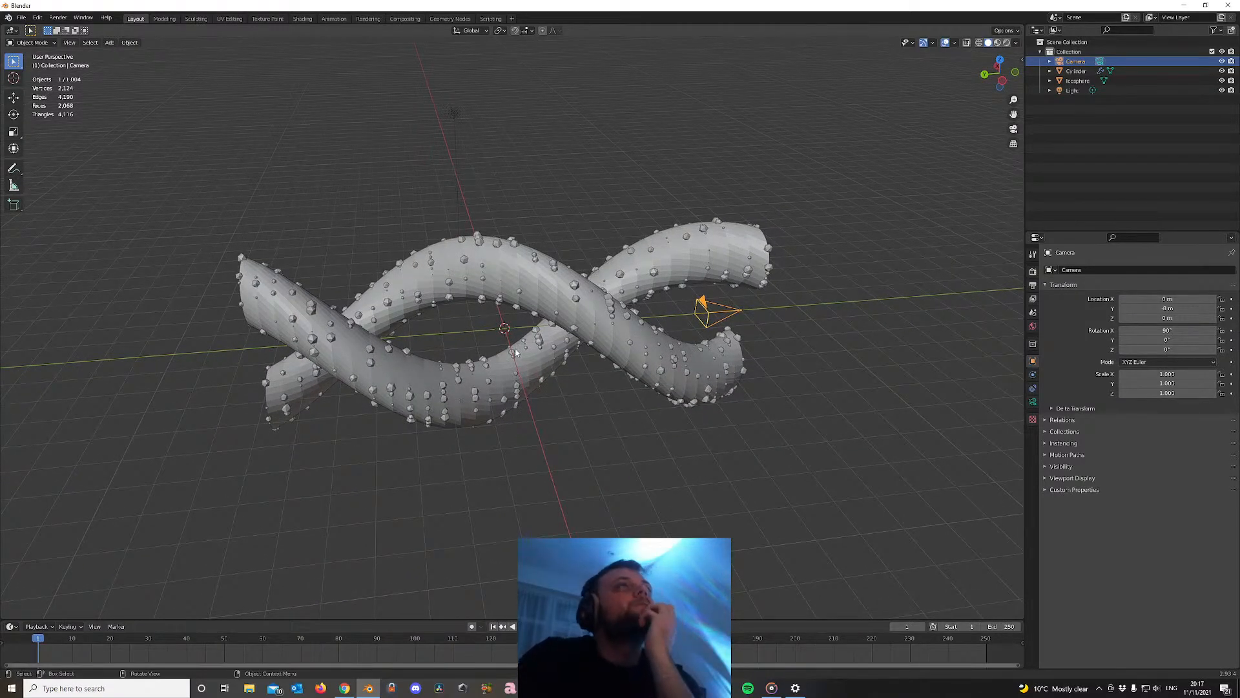
pyautogui.scroll(-2, 526, 374)
pyautogui.scroll(2, 526, 373)
# Move the twisted cylinder object into a new collection named Collection 2
pyautogui.click(1076, 71)
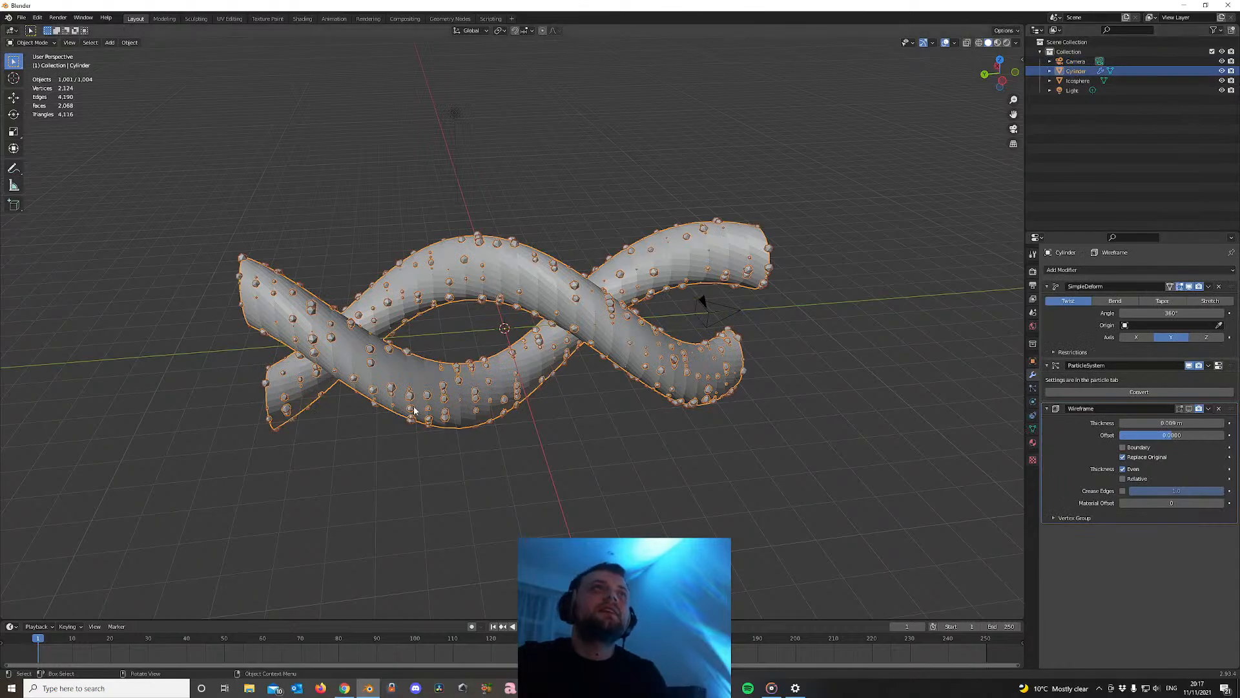
pyautogui.press('m')
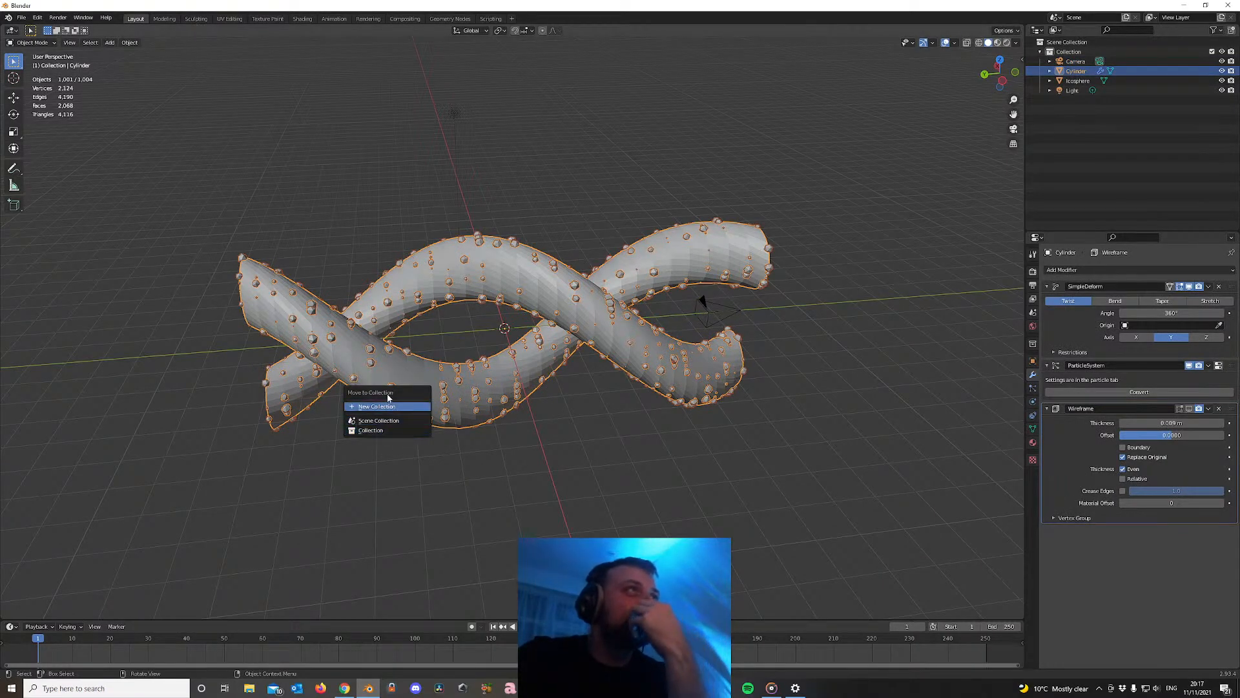
pyautogui.rightClick(384, 407)
pyautogui.click(395, 390)
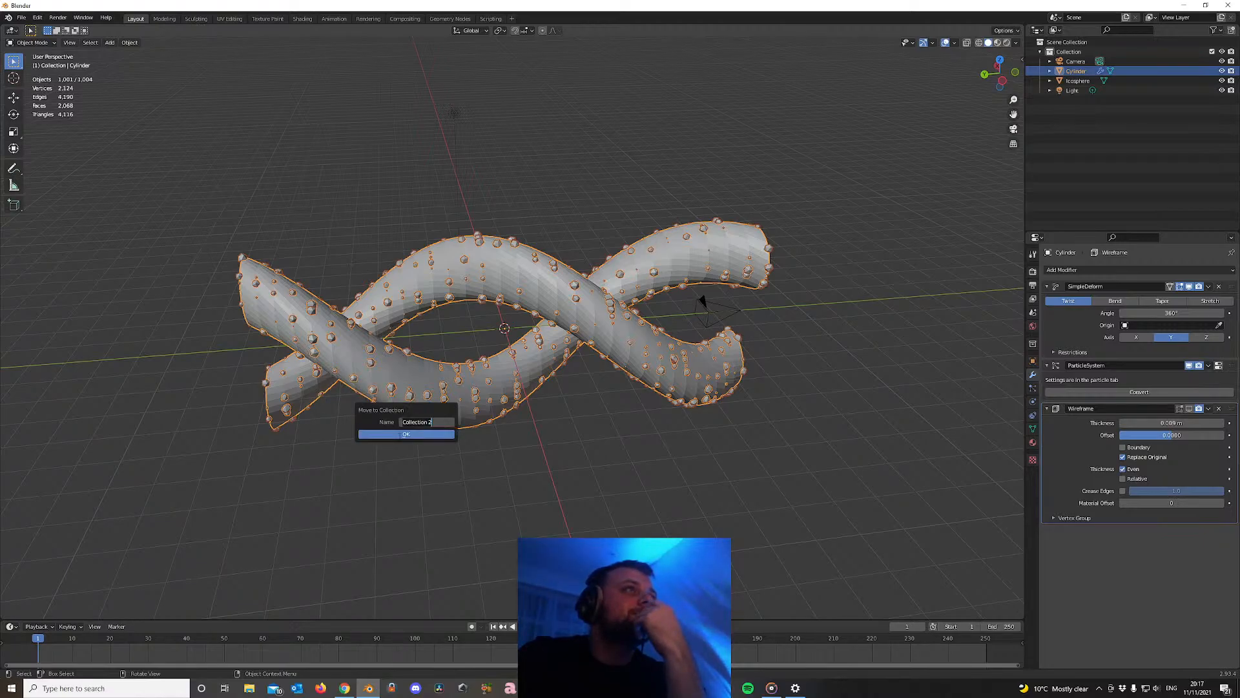
pyautogui.click(405, 434)
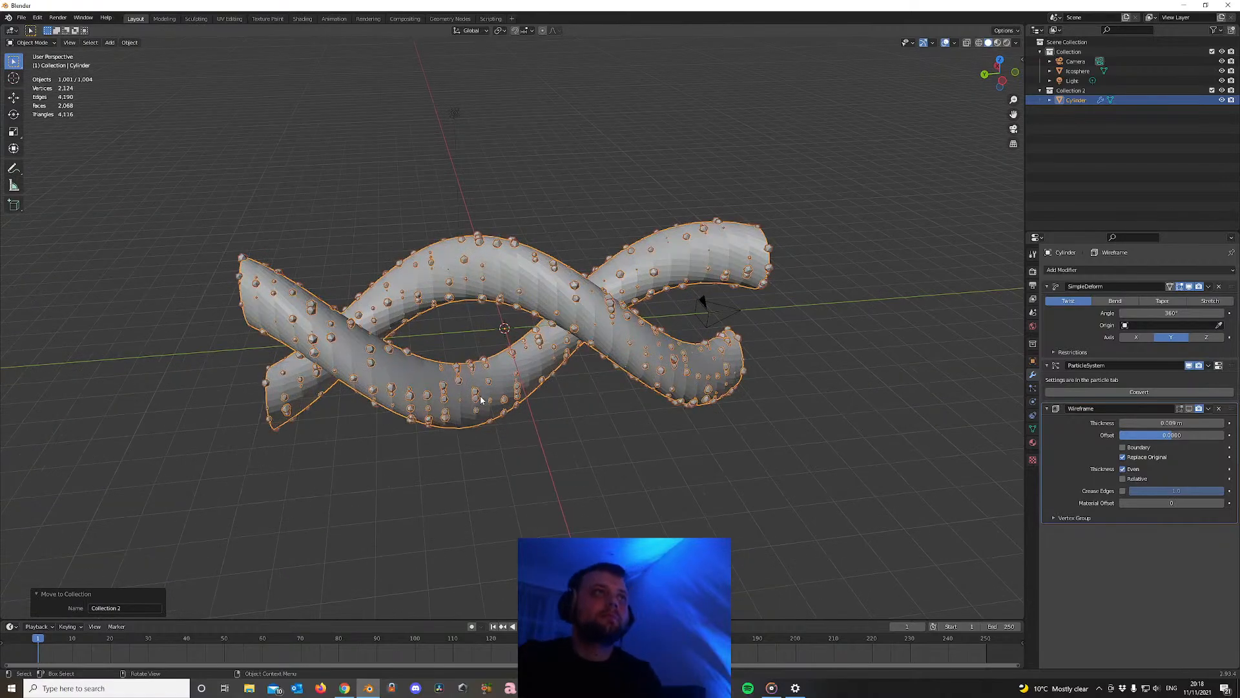
pyautogui.write('g')
pyautogui.write('y16')
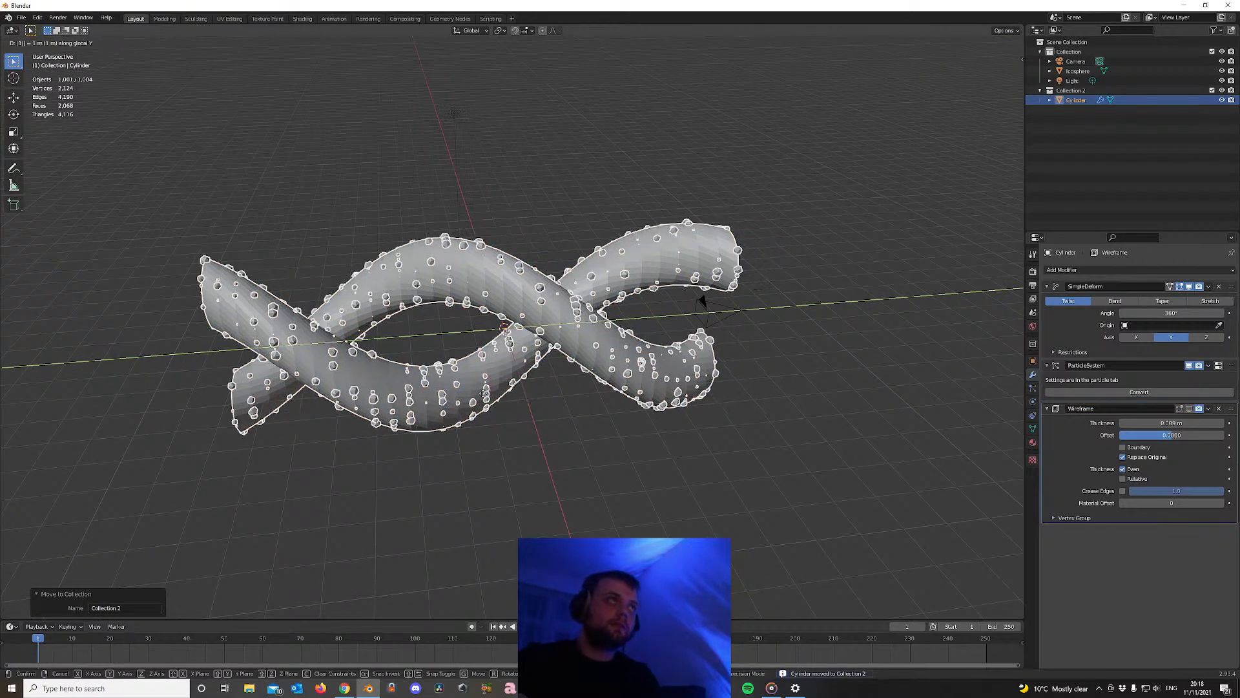
pyautogui.press('Escape')
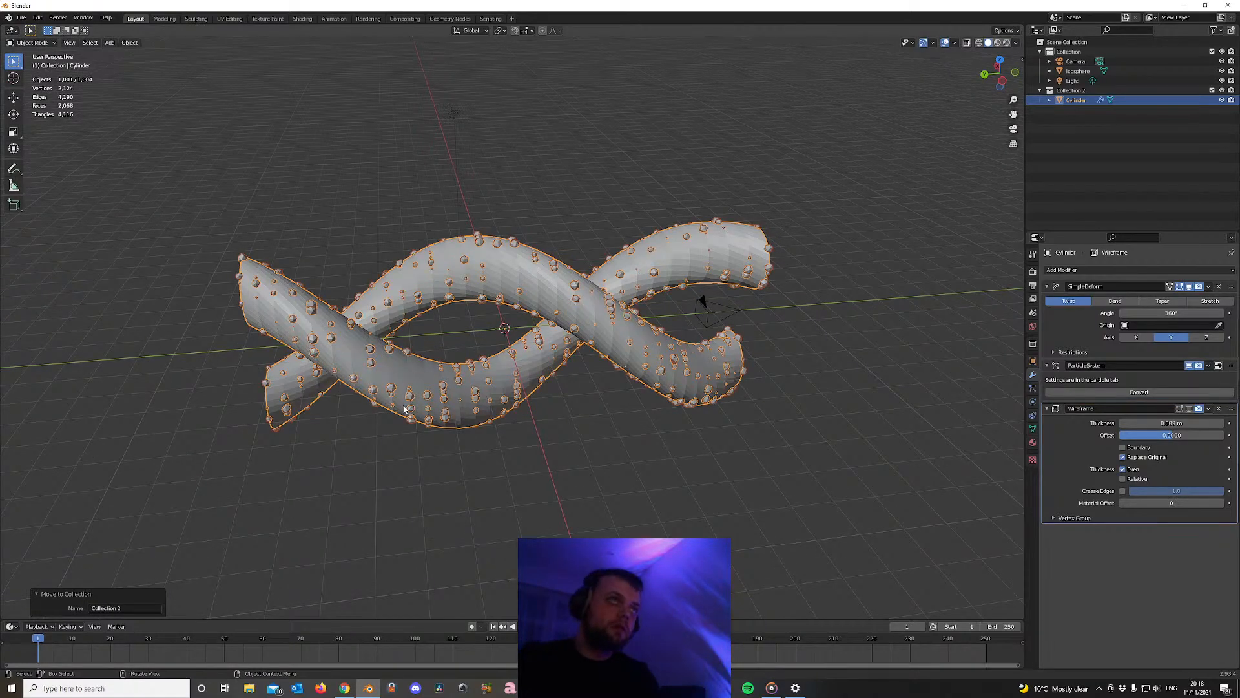
pyautogui.click(526, 335)
pyautogui.click(536, 347)
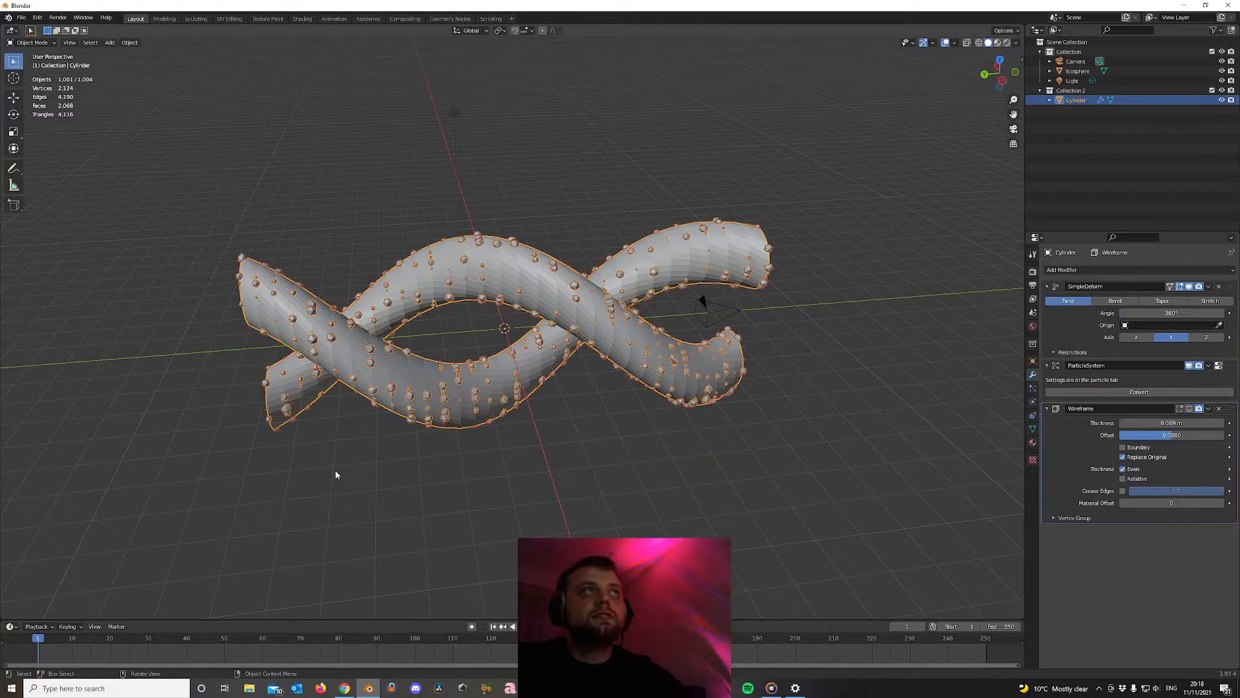
pyautogui.scroll(-4, 680, 349)
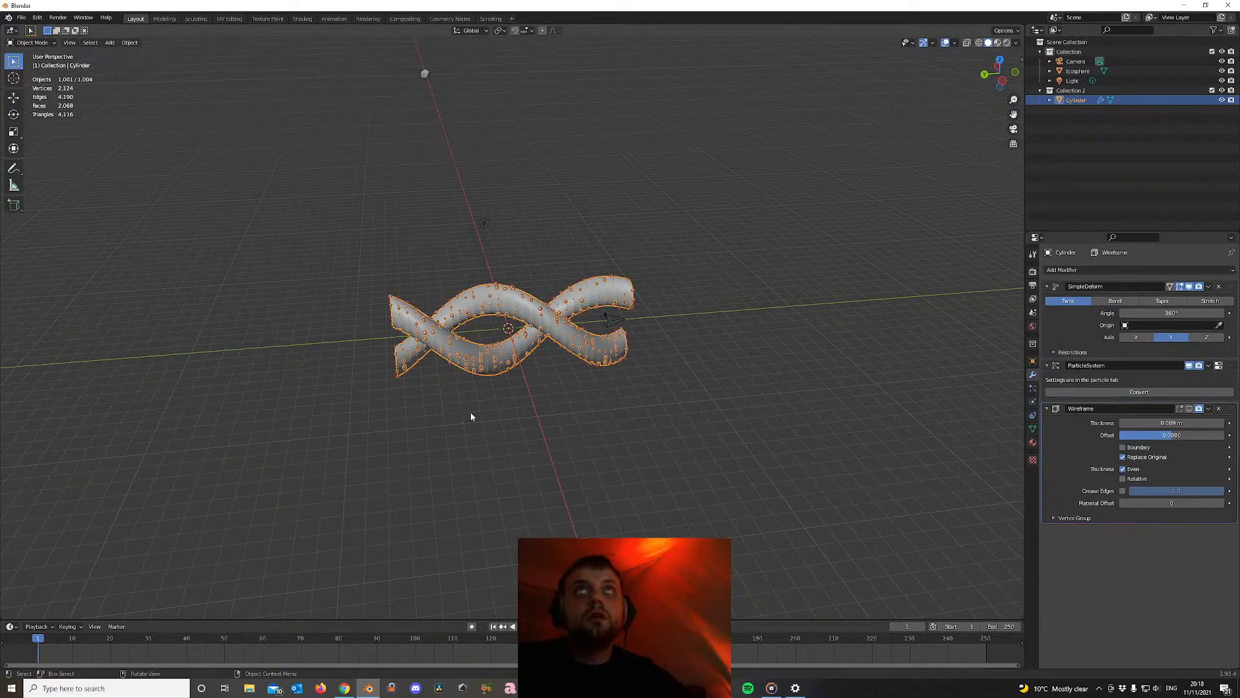
pyautogui.scroll(5, 471, 417)
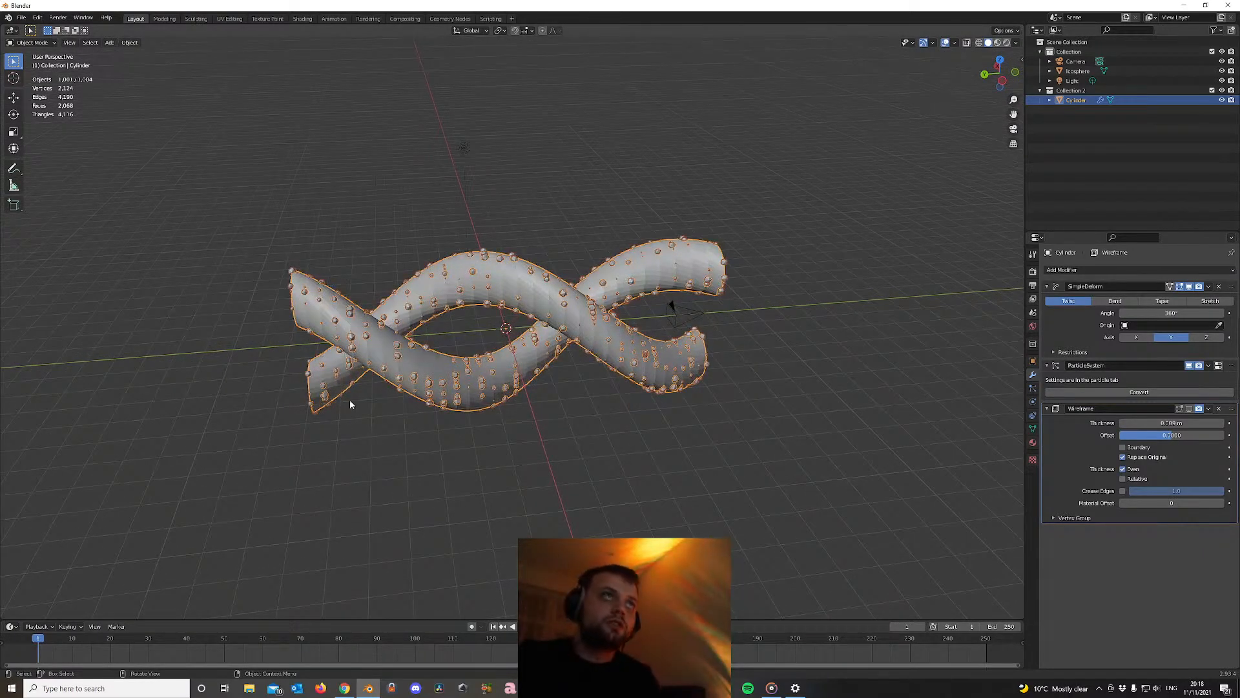
pyautogui.press('m')
pyautogui.click(491, 243)
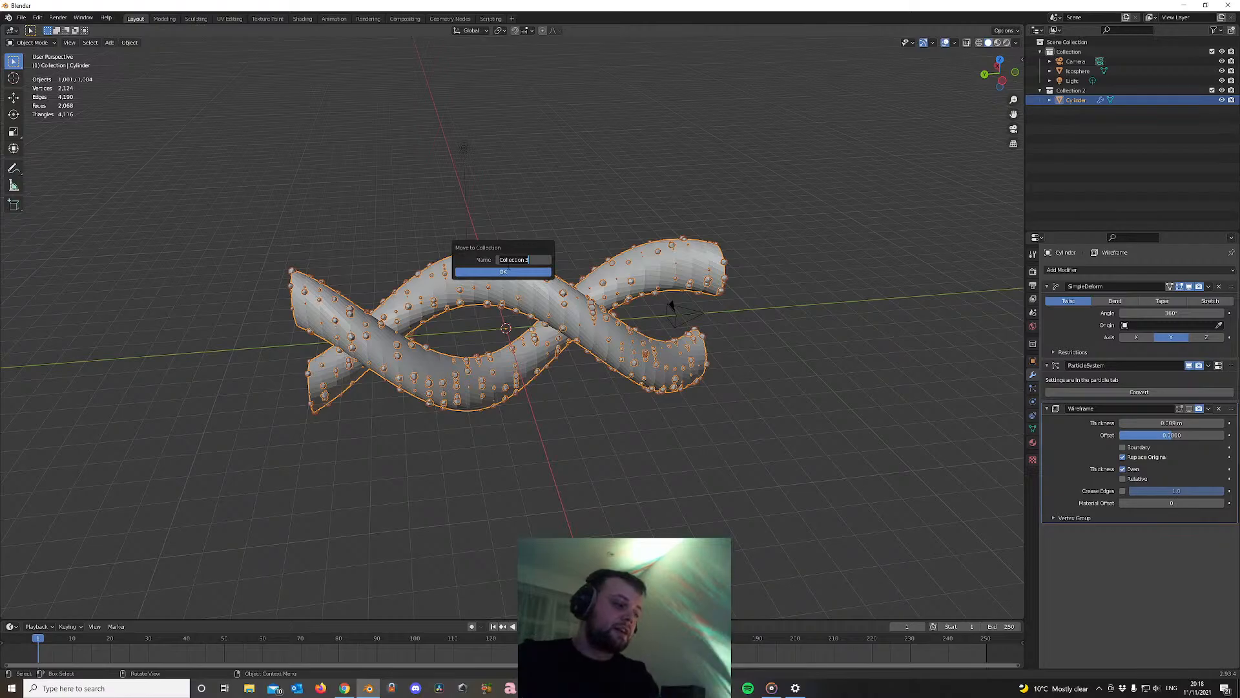
pyautogui.click(509, 270)
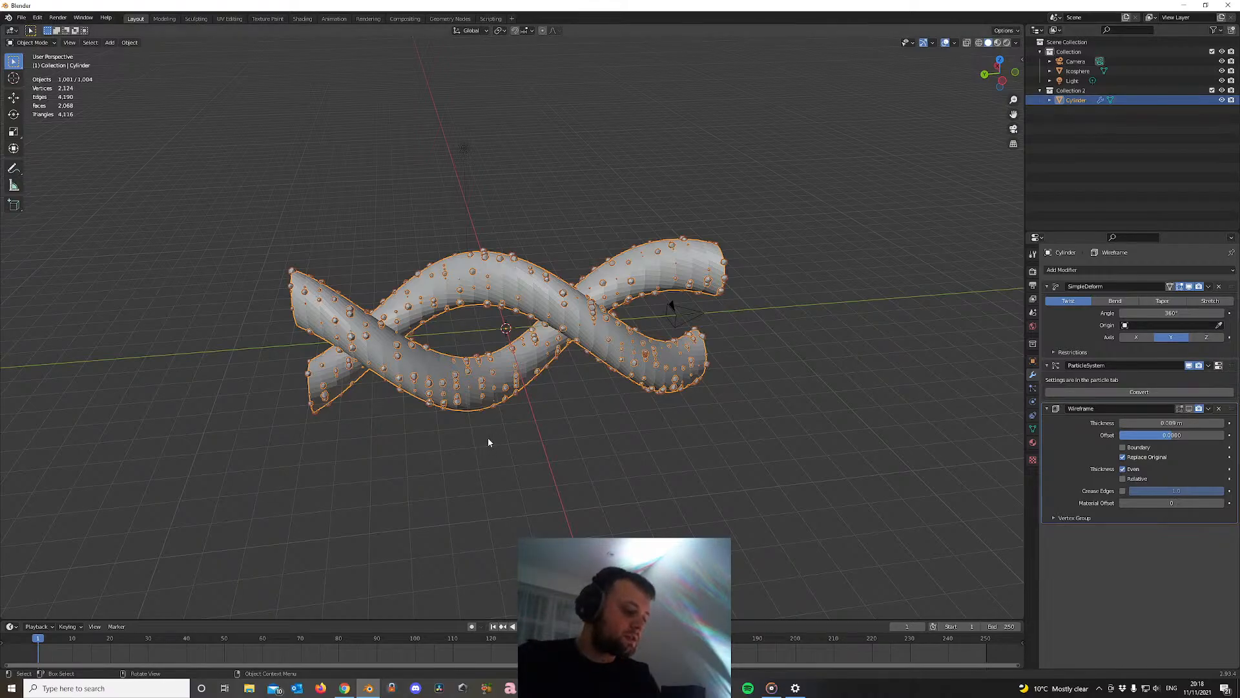
# Add a collection instance of Collection 2 at the world origin
pyautogui.hotkey('shift', 'a')
pyautogui.moveTo(473, 616)
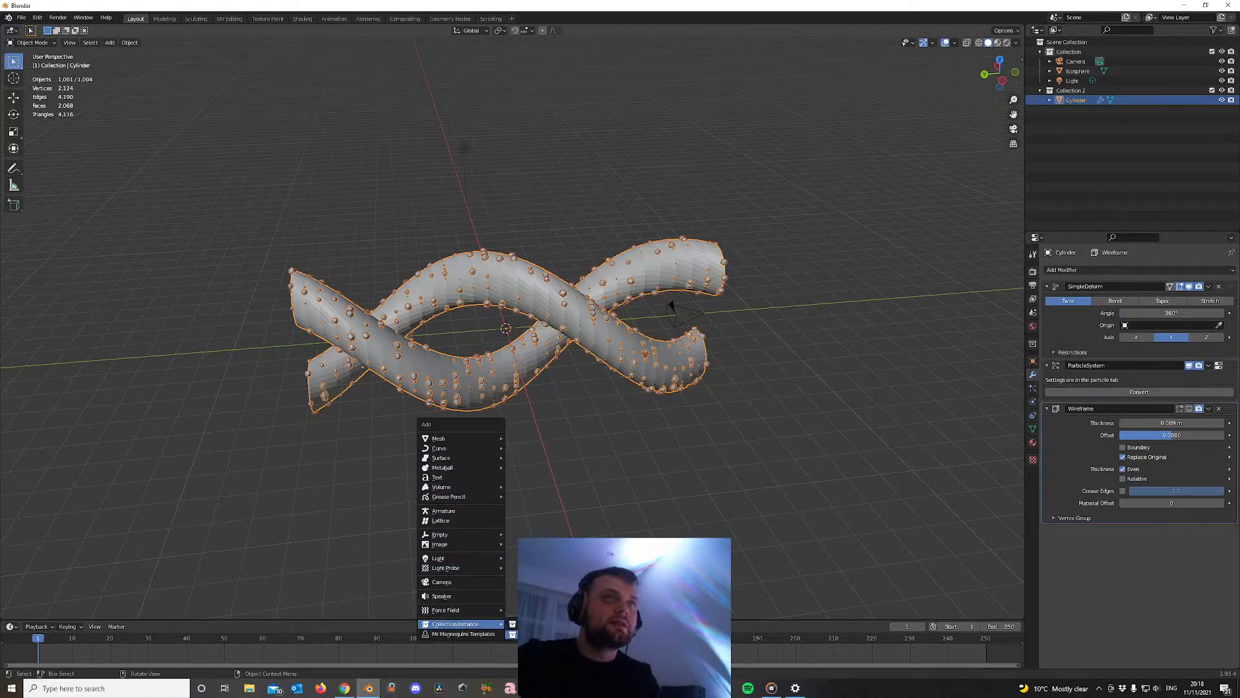
pyautogui.click(542, 633)
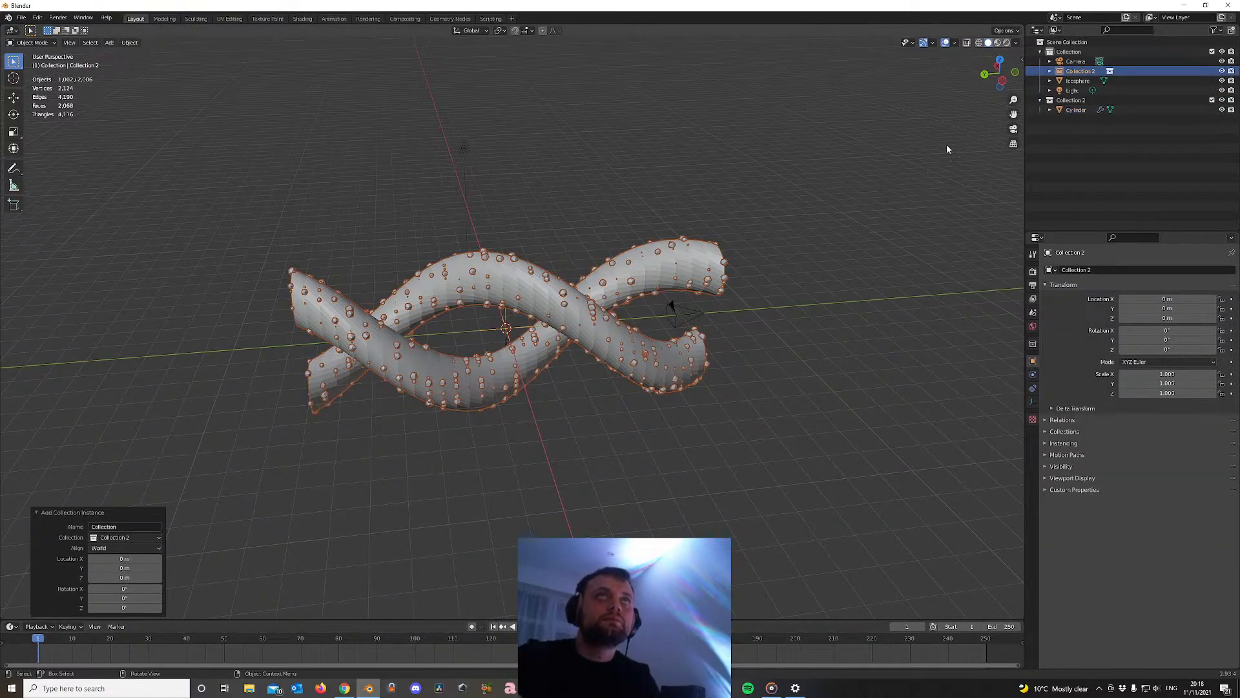
# Rename both Collection 2 and its collection instance object to Tunnel
pyautogui.doubleClick(1070, 99)
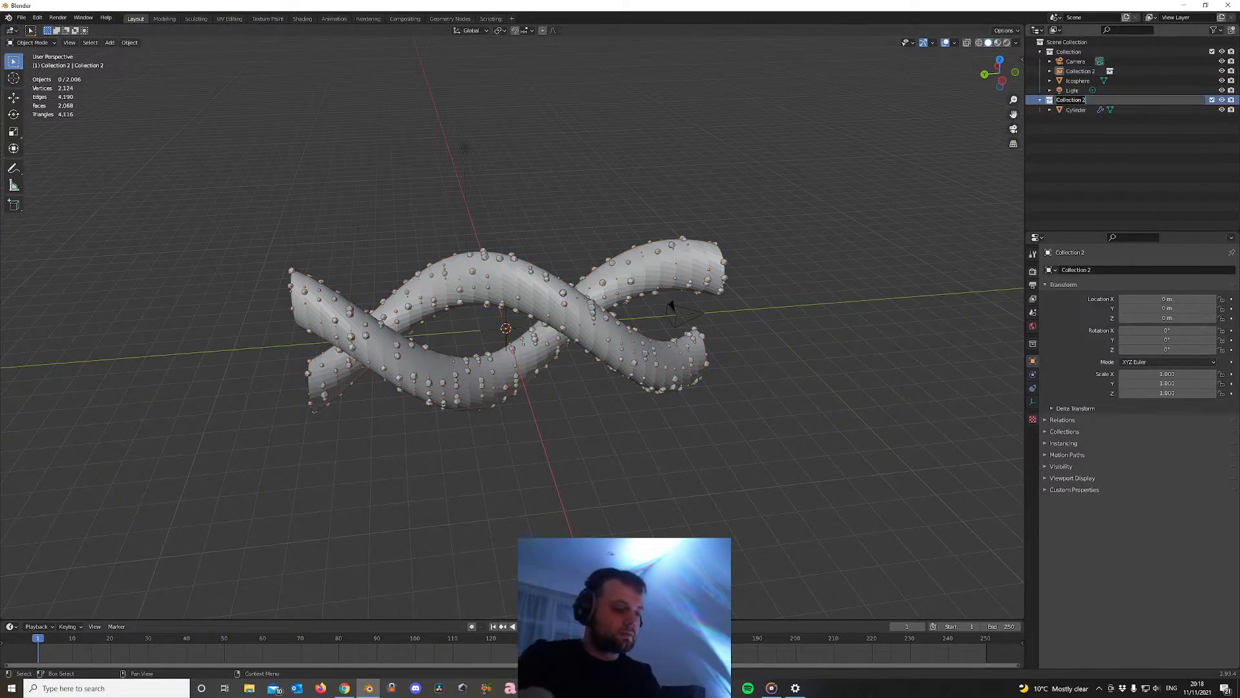
pyautogui.write('Tunnel')
pyautogui.press('Return')
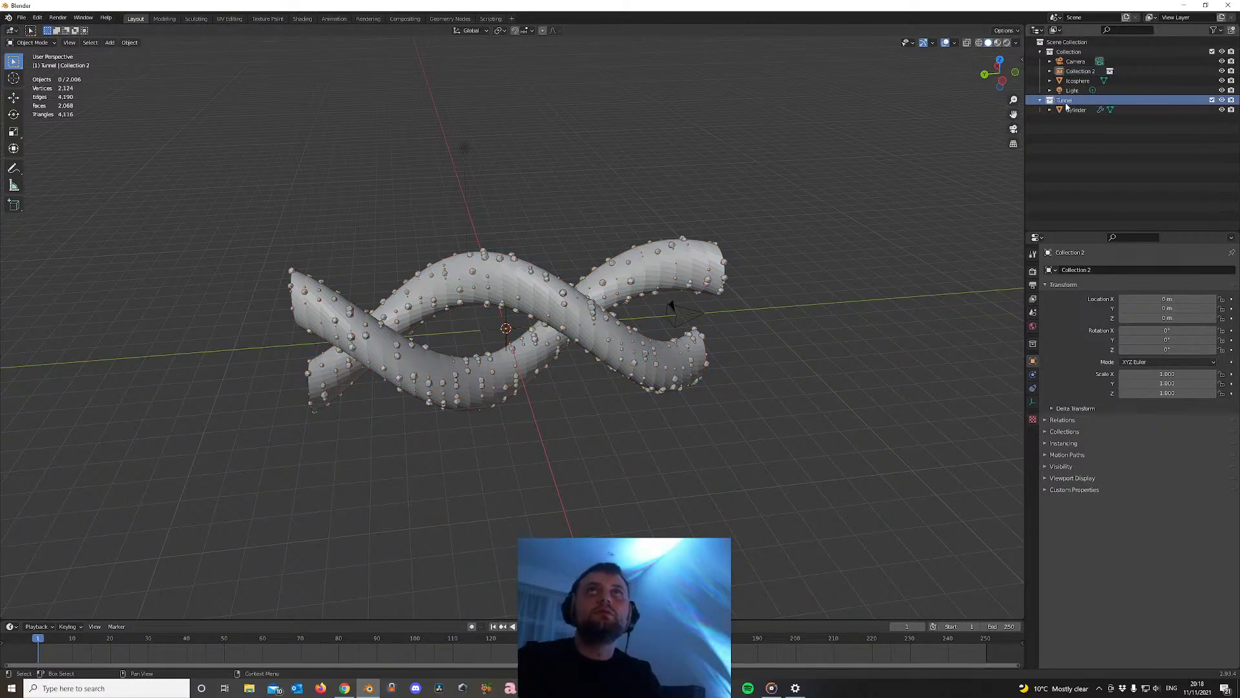
pyautogui.click(1078, 71)
pyautogui.doubleClick(1078, 70)
pyautogui.write('Tu')
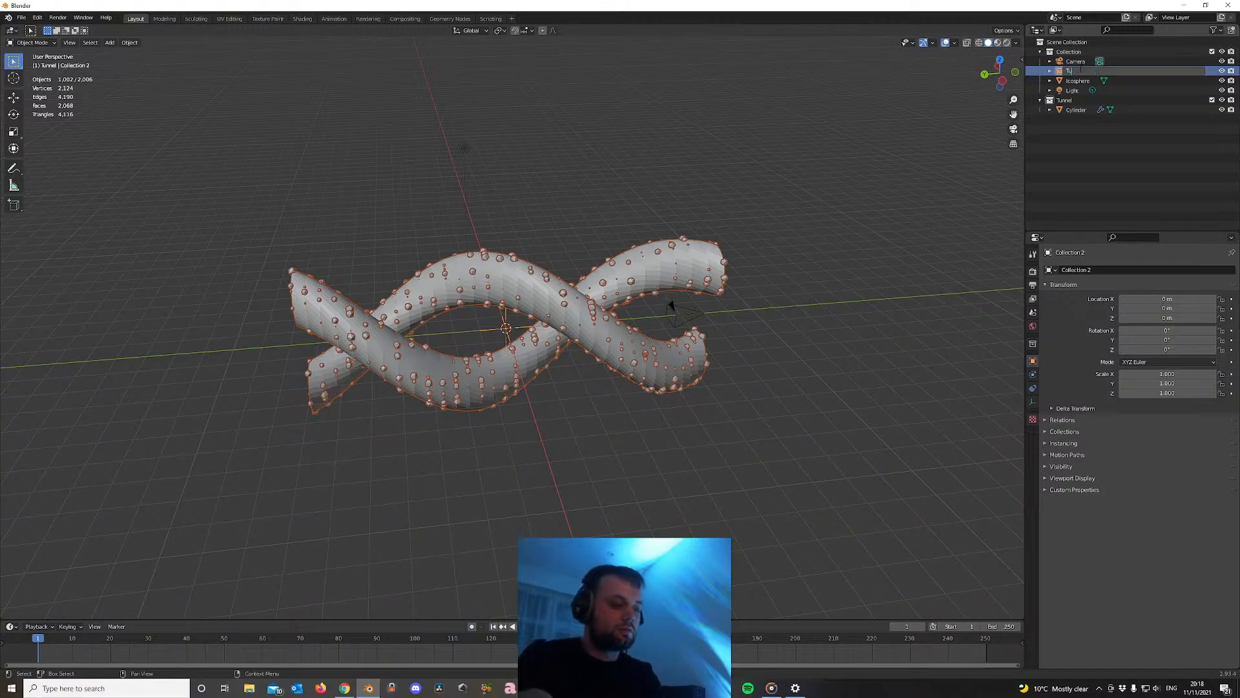
pyautogui.write('nnel')
pyautogui.press('Return')
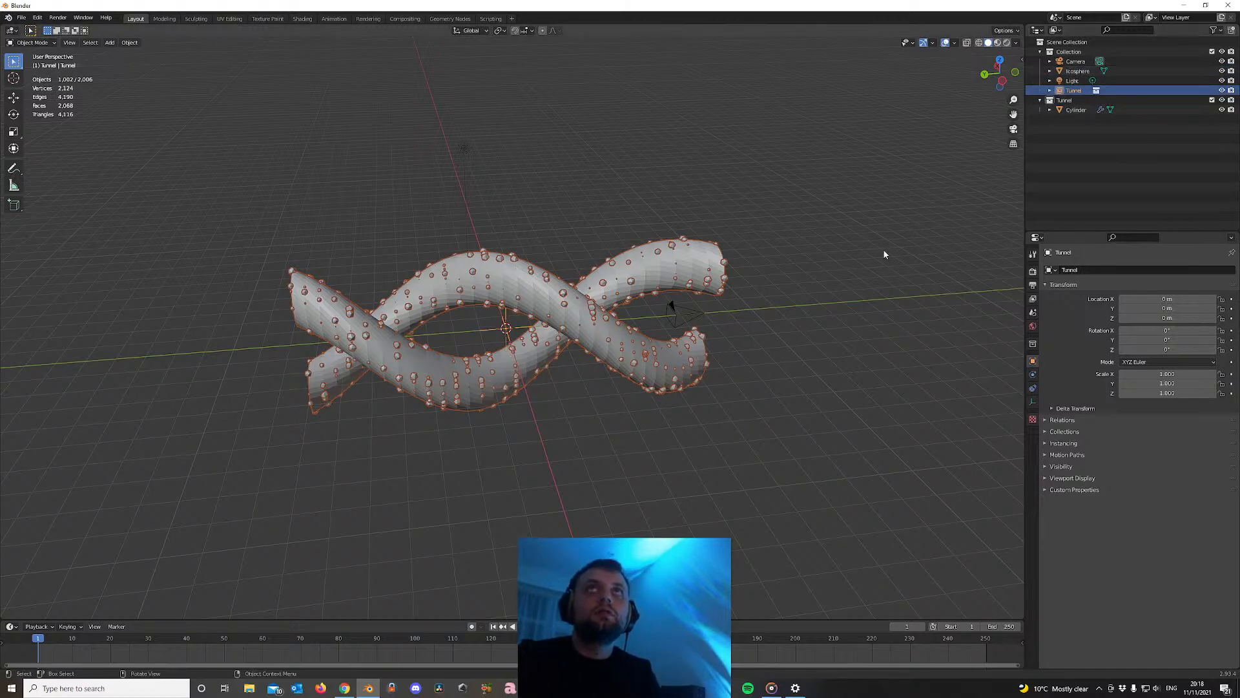
pyautogui.hotkey('shift', 'd')
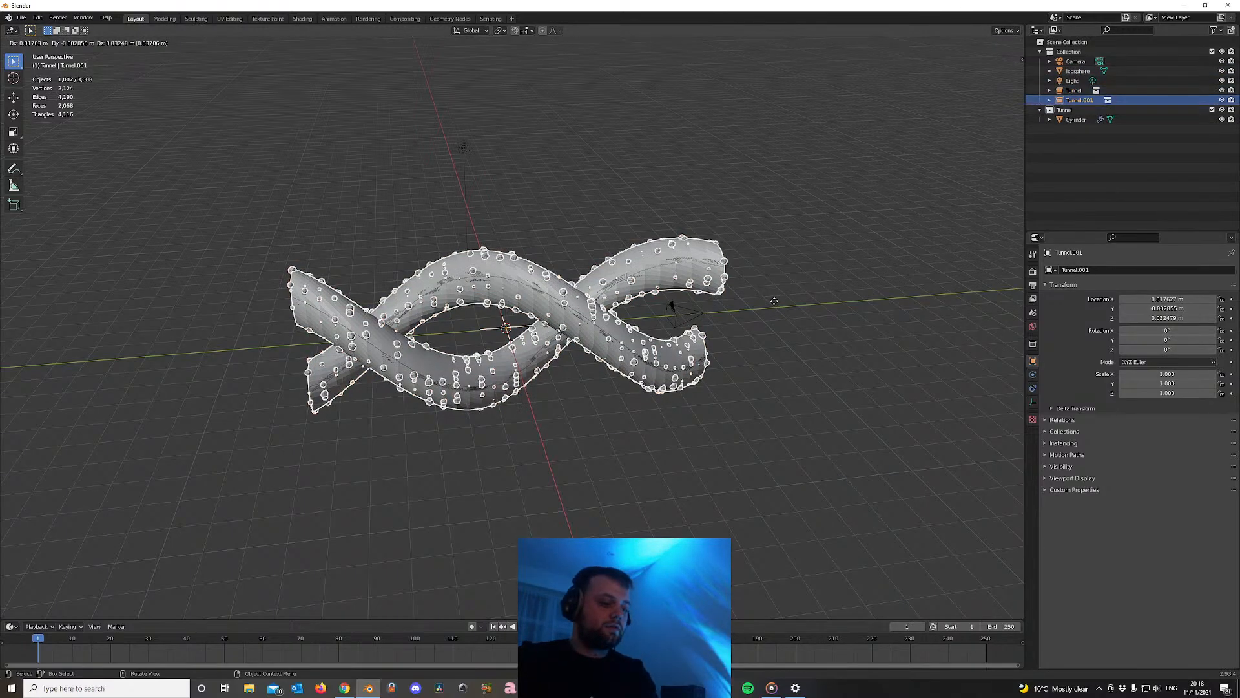
pyautogui.press('y')
pyautogui.rightClick(774, 301)
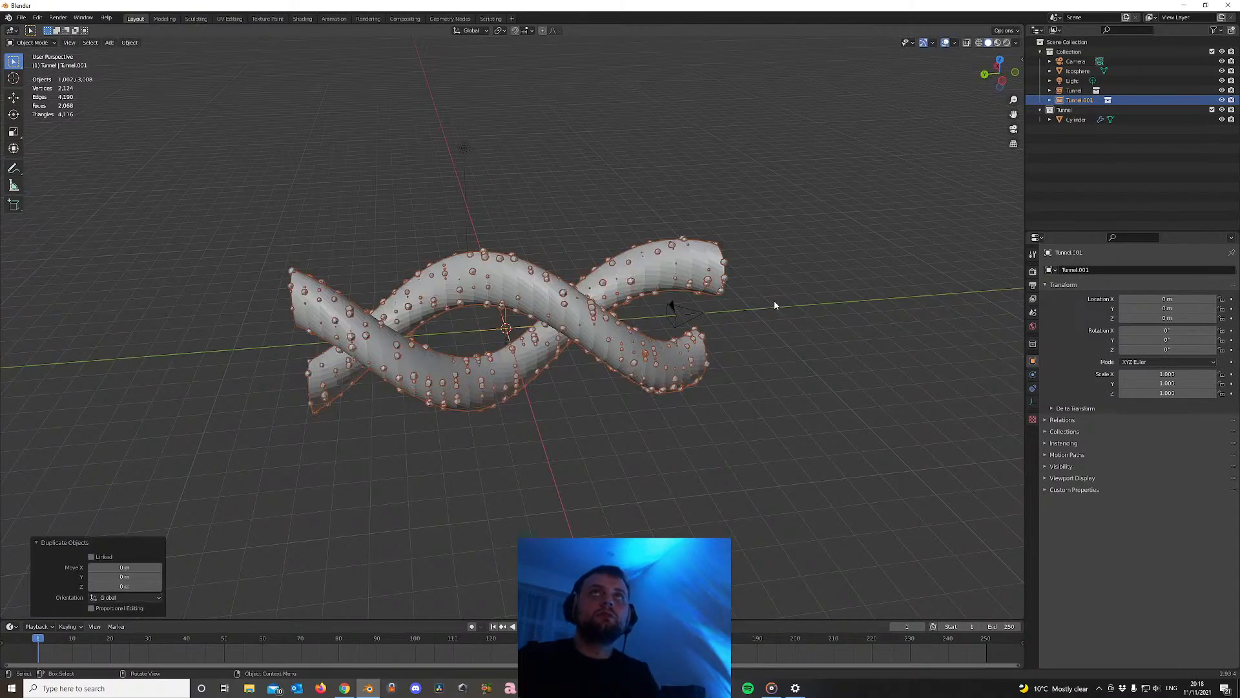
pyautogui.hotkey('ctrl', 'z')
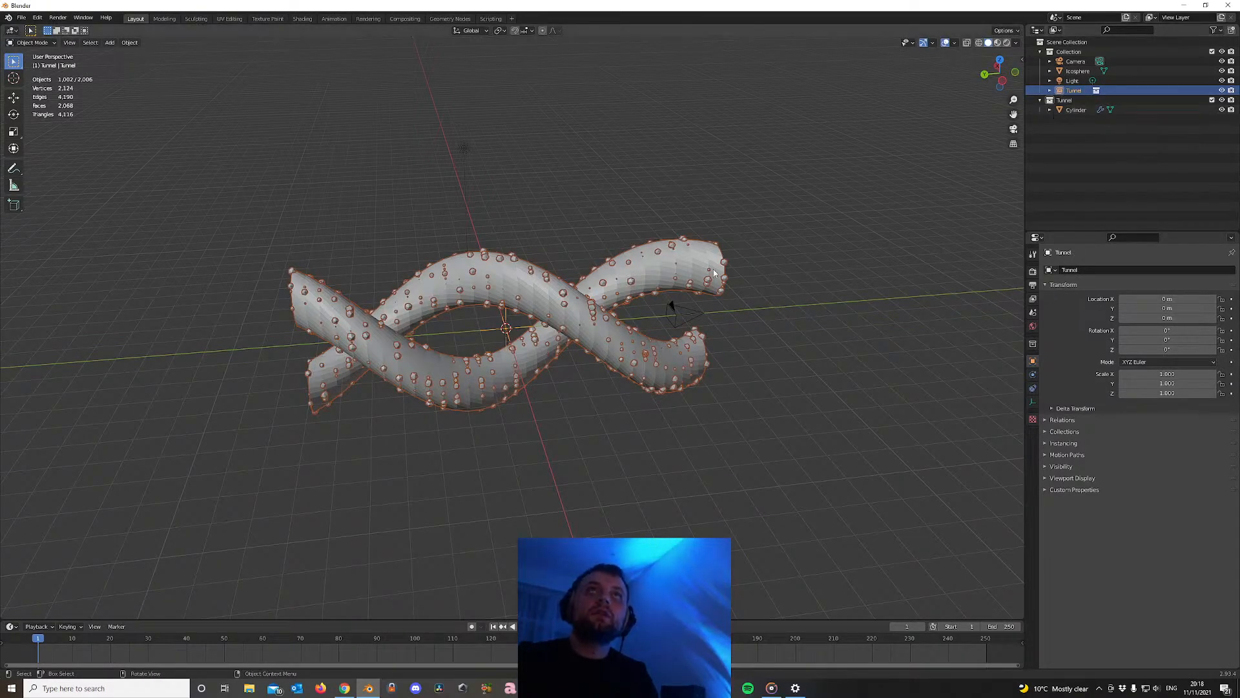
# Move the Tunnel instance 16 m along the Y axis so it continues the original tubes
pyautogui.click(1075, 111)
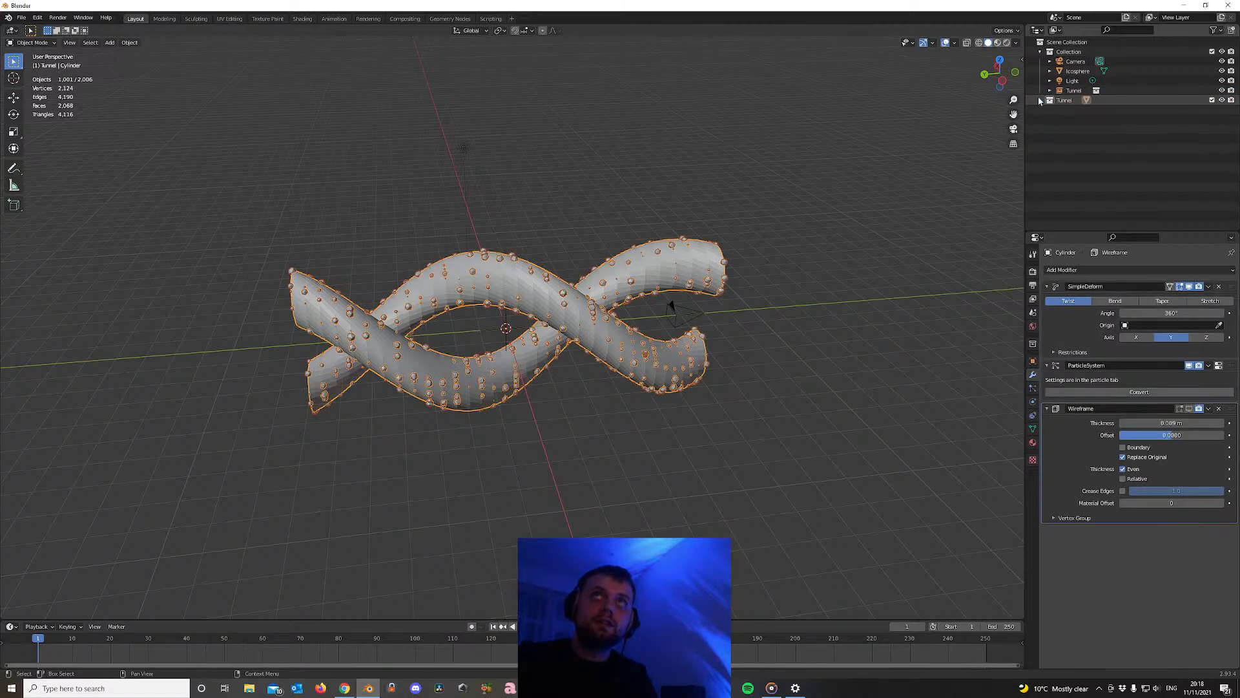
pyautogui.click(1074, 92)
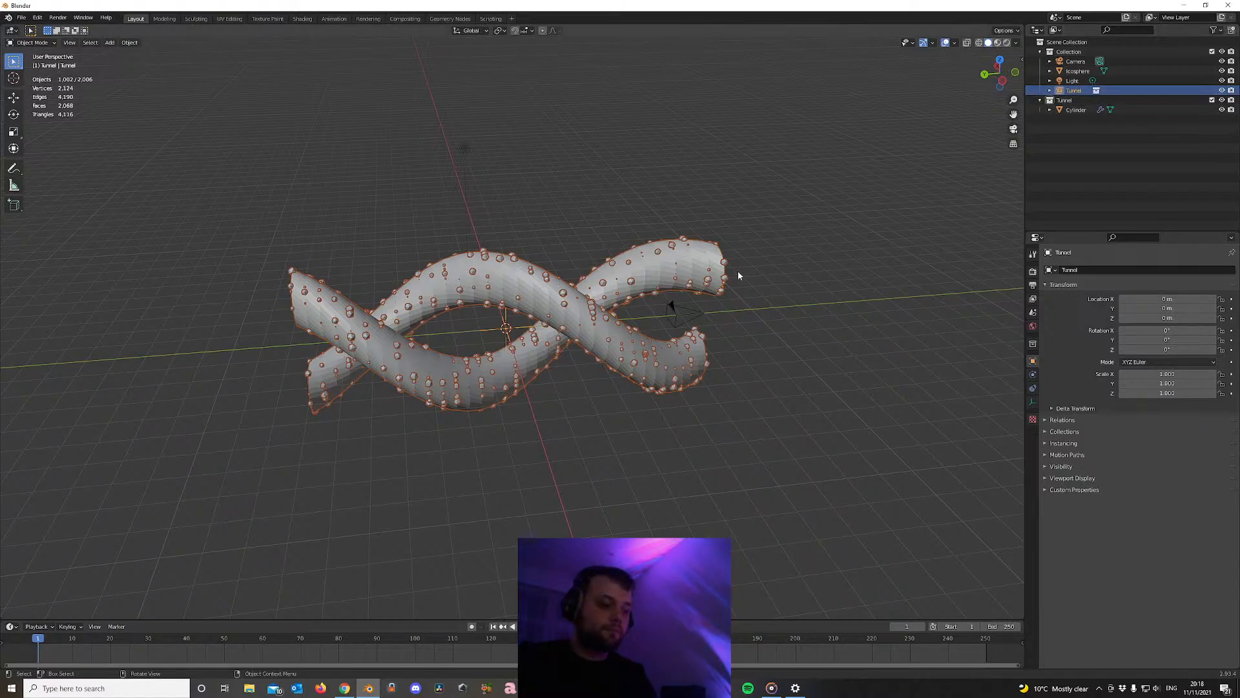
pyautogui.write('gy')
pyautogui.write('16')
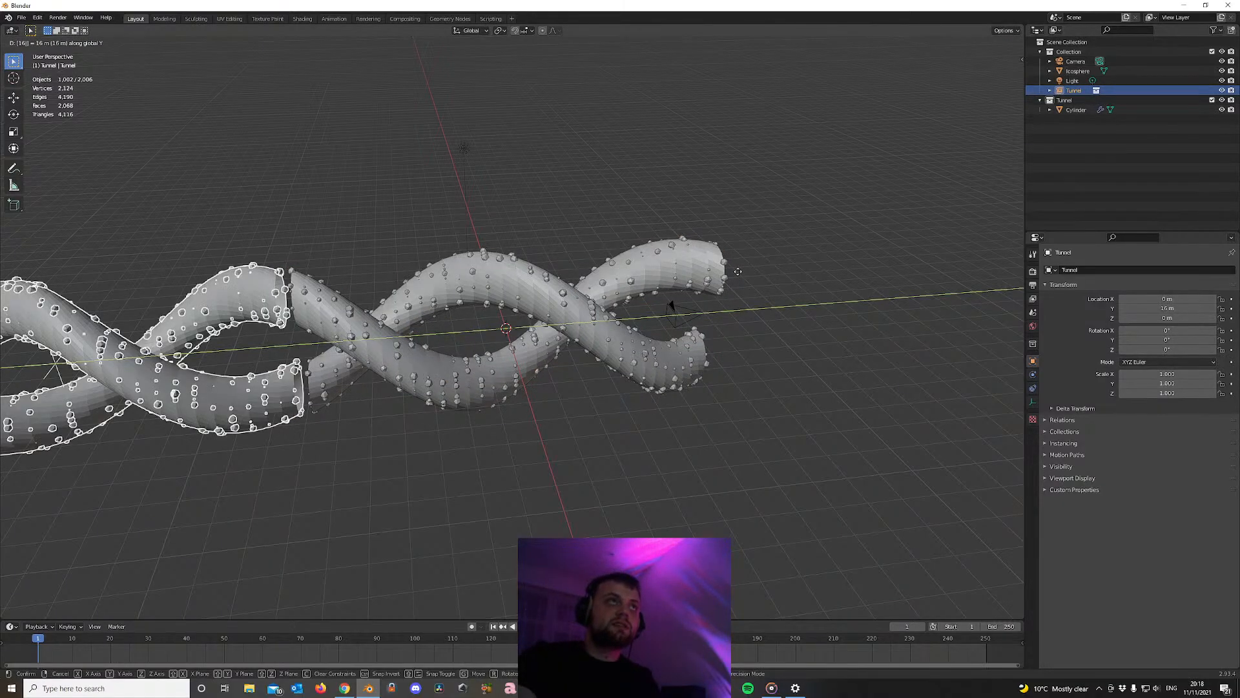
pyautogui.press('Return')
# Duplicate the Tunnel instance 16 m along Y and repeat the duplication until the copies reach Tunnel.014
pyautogui.scroll(-3, 737, 270)
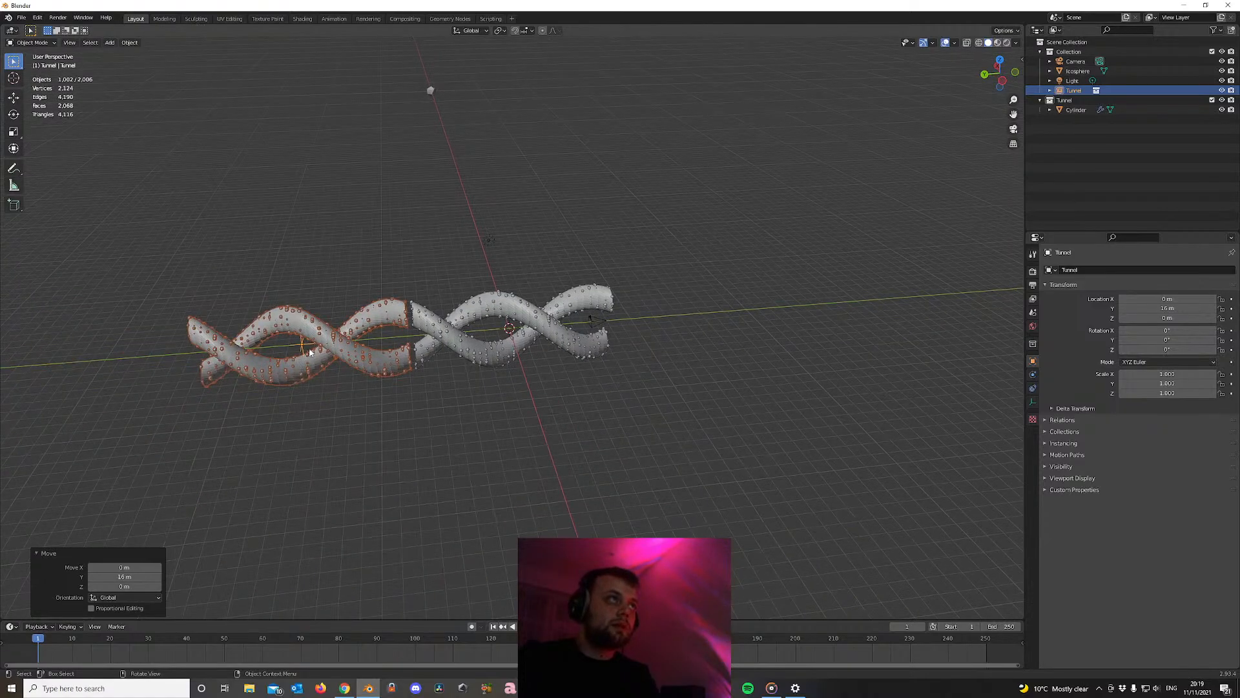
pyautogui.hotkey('shift', 'd')
pyautogui.write('y16')
pyautogui.press('Return')
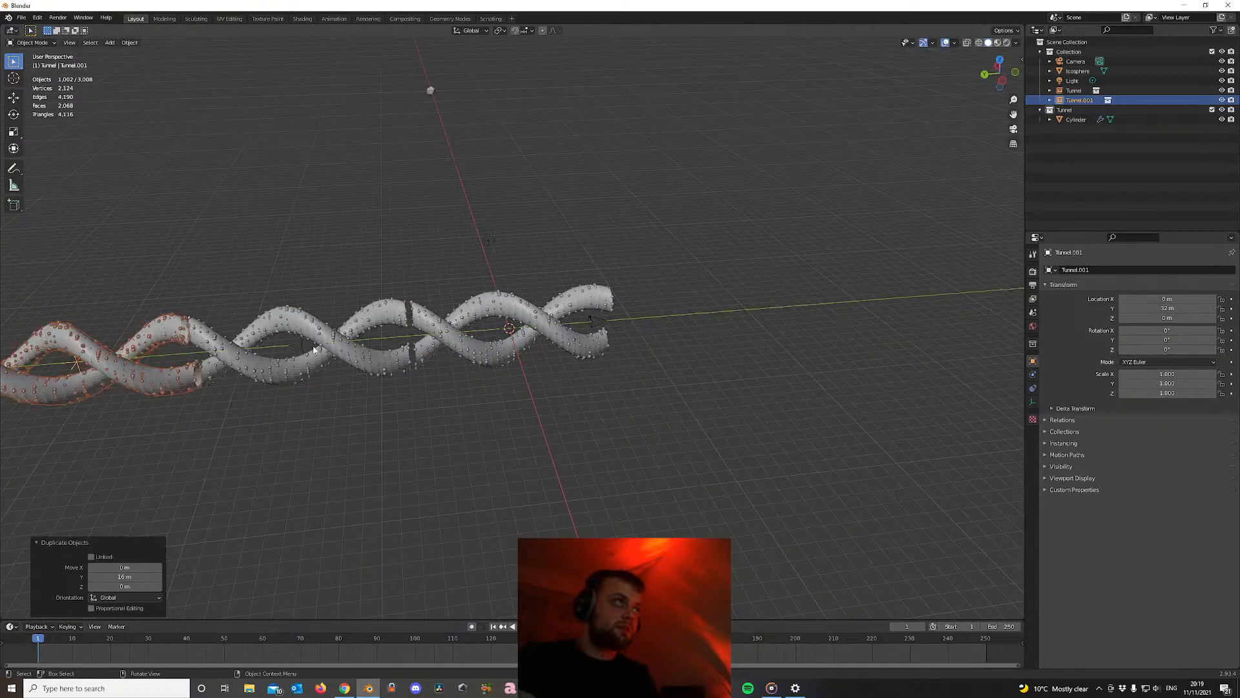
pyautogui.hotkey('shift', 'r')
pyautogui.hotkey('shift', 'r')
pyautogui.hotkey('shift', 'r')
pyautogui.hotkey('shift', 'r')
pyautogui.hotkey('shift', 'r')
pyautogui.hotkey('shift', 'r')
pyautogui.hotkey('shift', 'r')
pyautogui.hotkey('shift', 'r')
pyautogui.hotkey('shift', 'r')
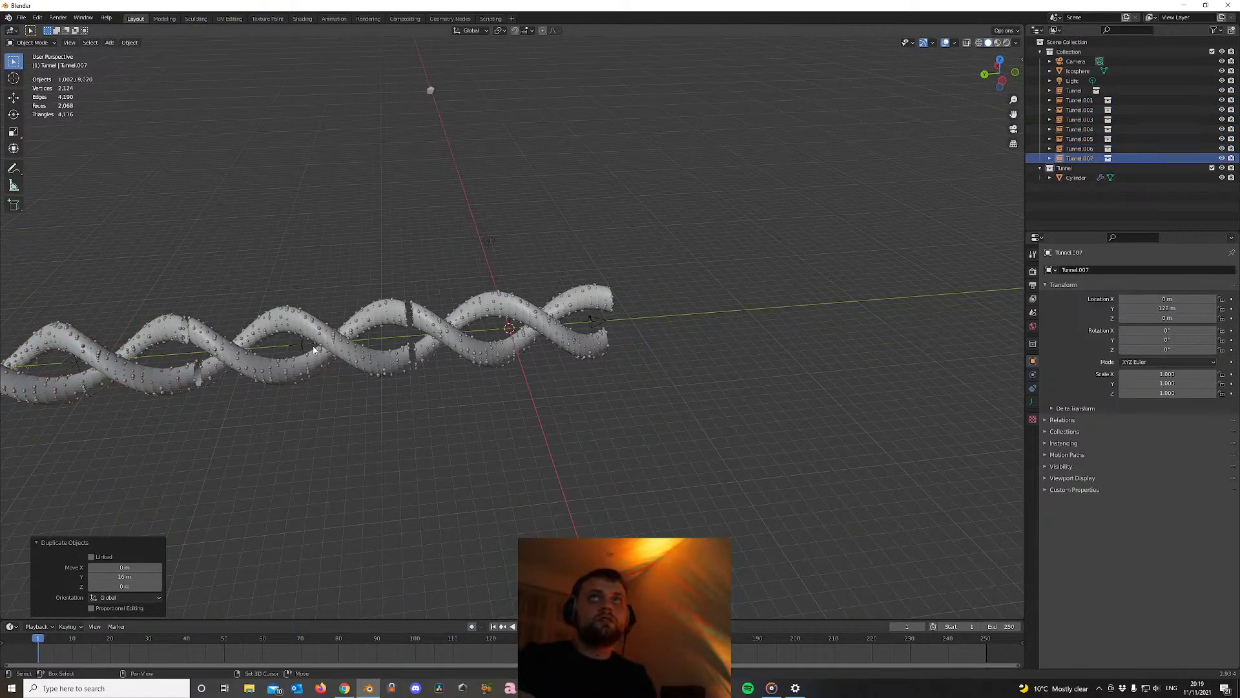
pyautogui.hotkey('shift', 'r')
pyautogui.hotkey('shift', 'r')
pyautogui.hotkey('shift', 'r')
pyautogui.hotkey('shift', 'r')
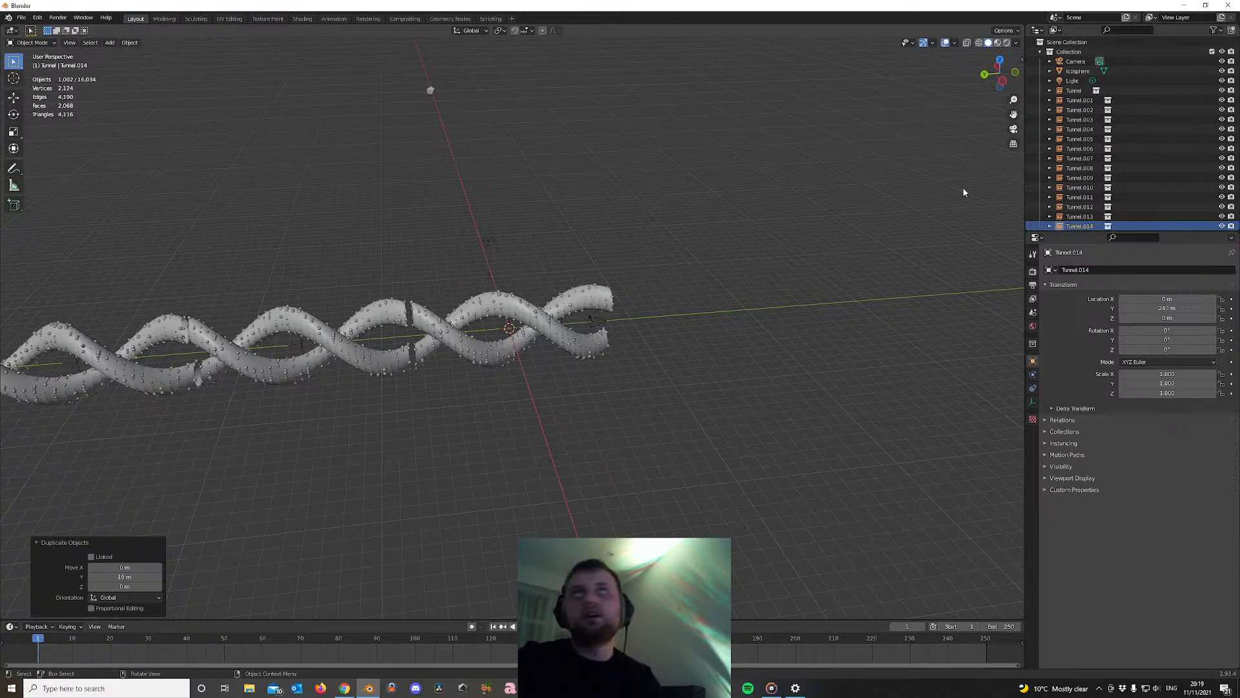
# Move all the Tunnel instances into a new collection named instance and collapse that collection in the outliner
pyautogui.keyDown('shift'); pyautogui.click(1073, 91); pyautogui.keyUp('shift')
pyautogui.press('m')
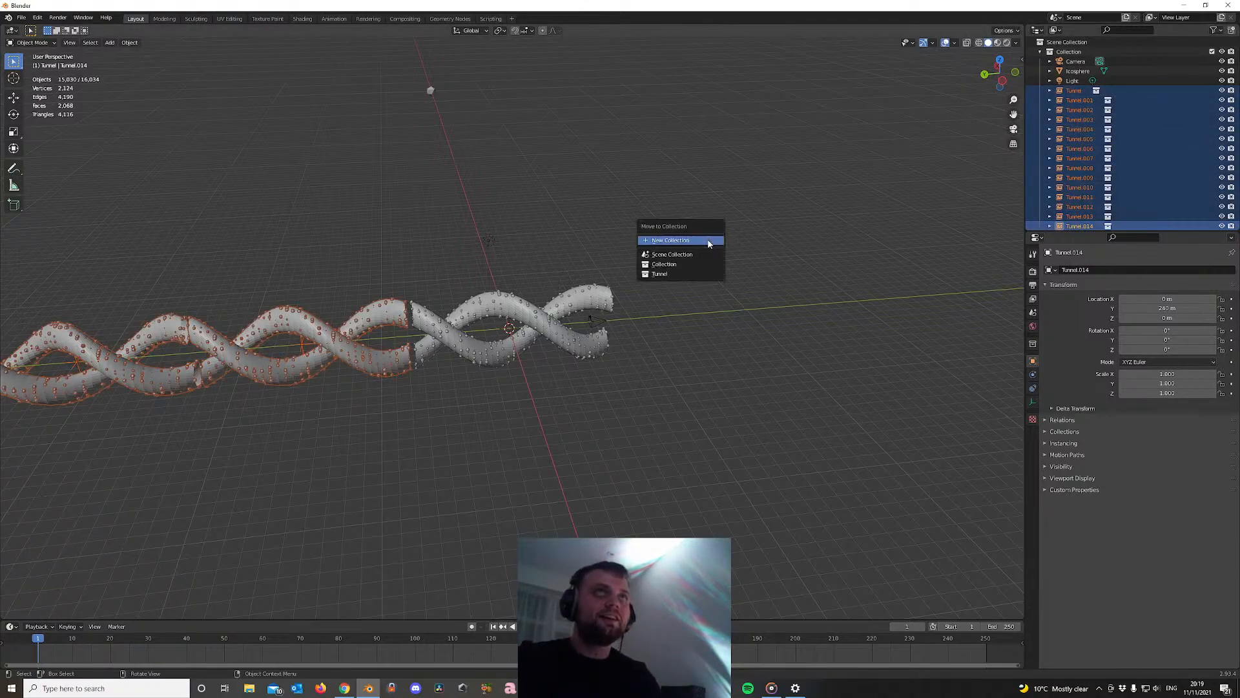
pyautogui.press('m')
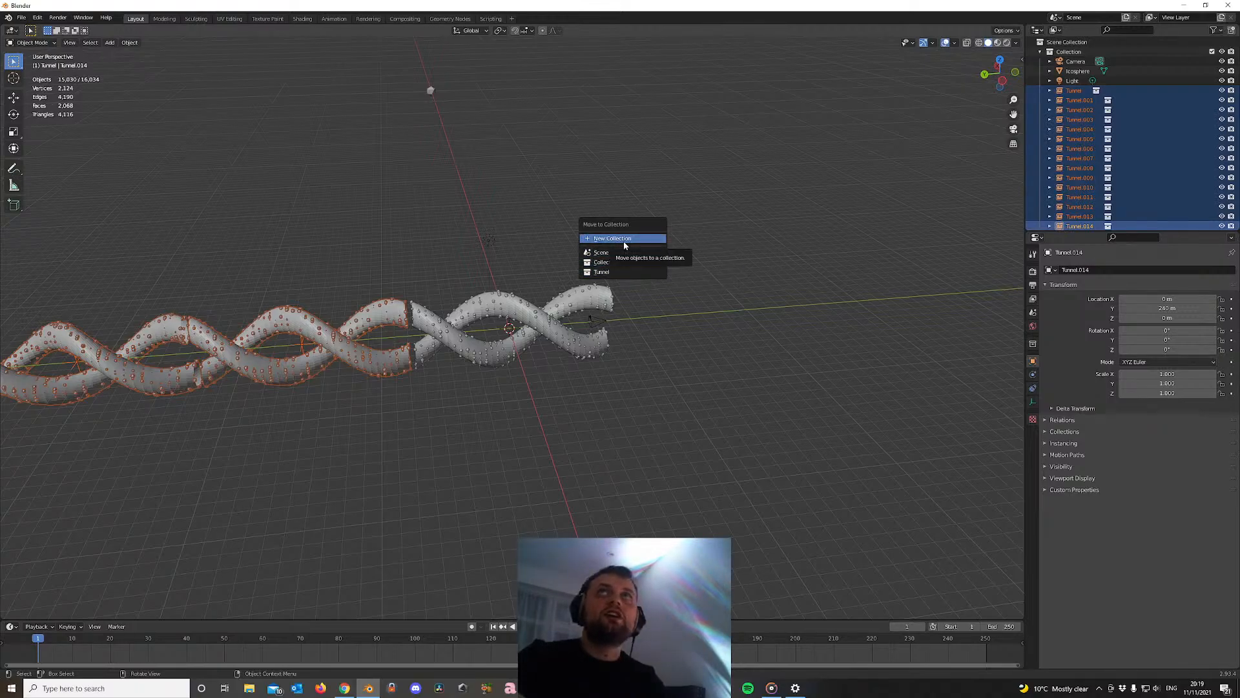
pyautogui.click(625, 239)
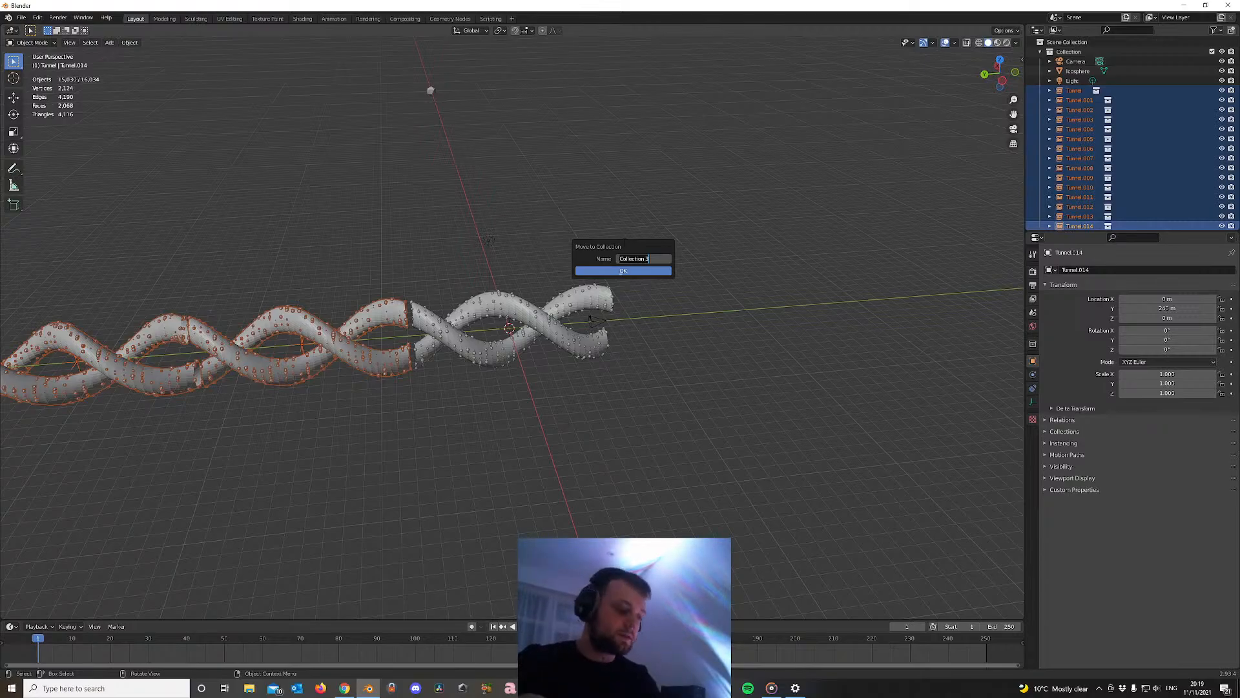
pyautogui.press('Return')
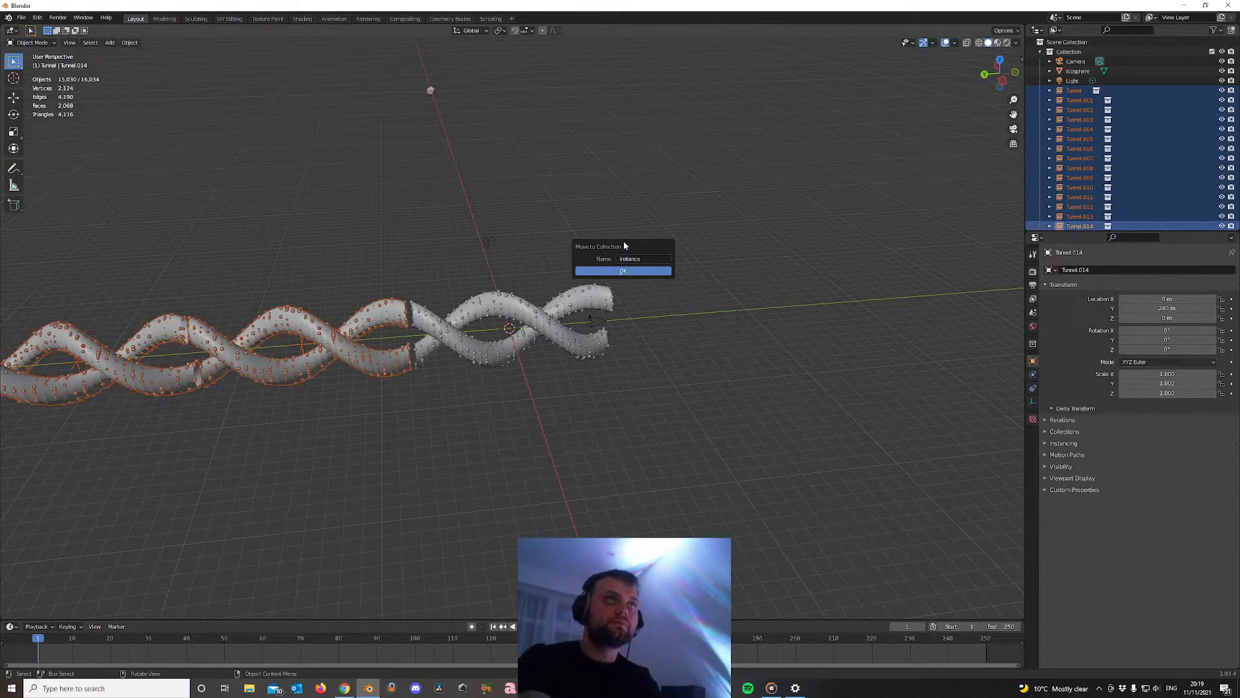
pyautogui.click(623, 271)
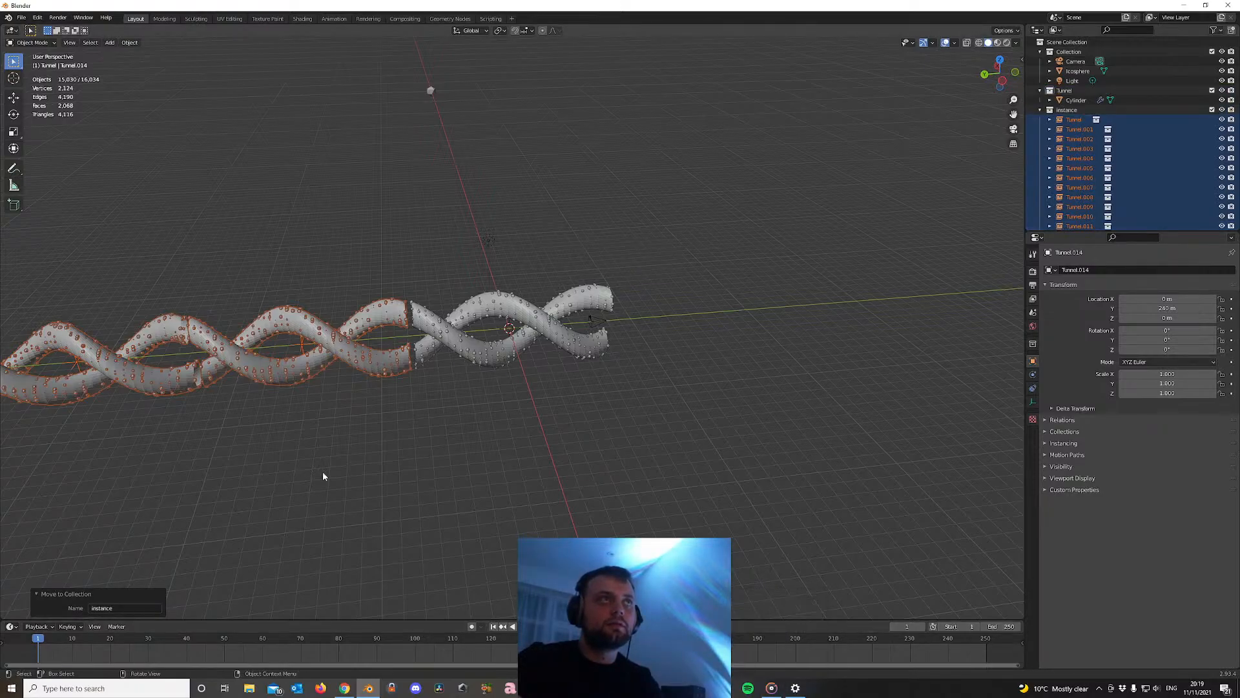
pyautogui.moveTo(426, 407); pyautogui.dragTo(302, 393, button='middle')
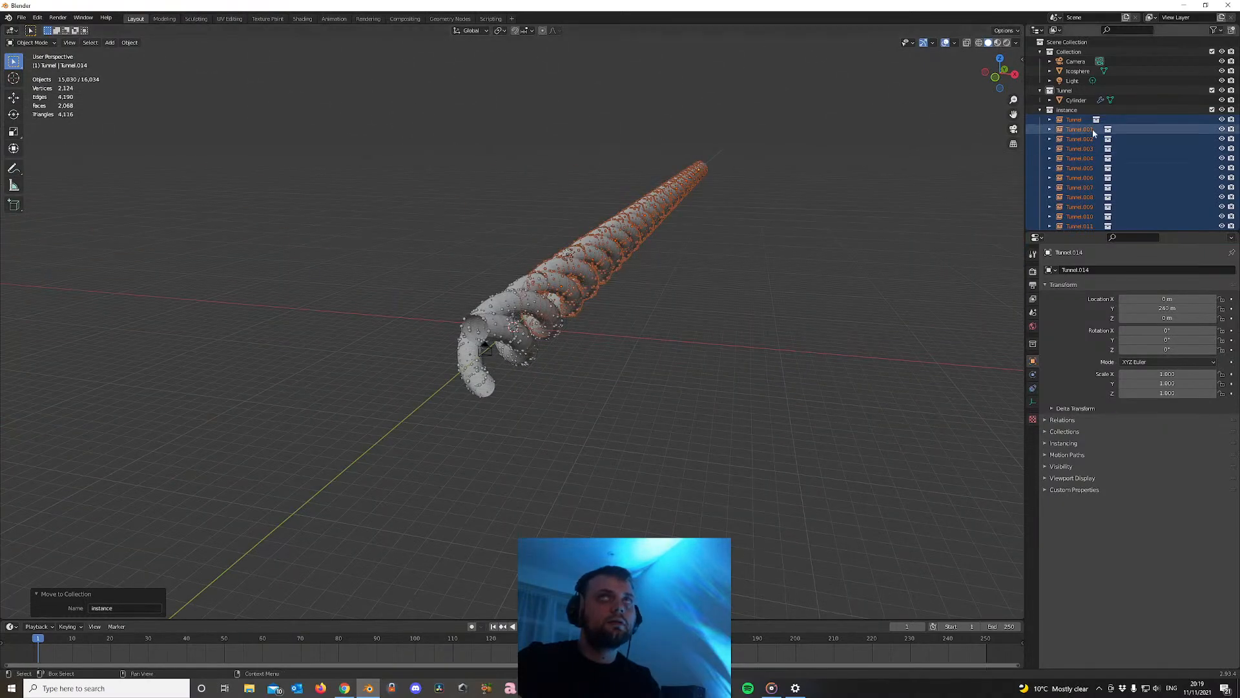
pyautogui.click(1040, 110)
pyautogui.click(772, 688)
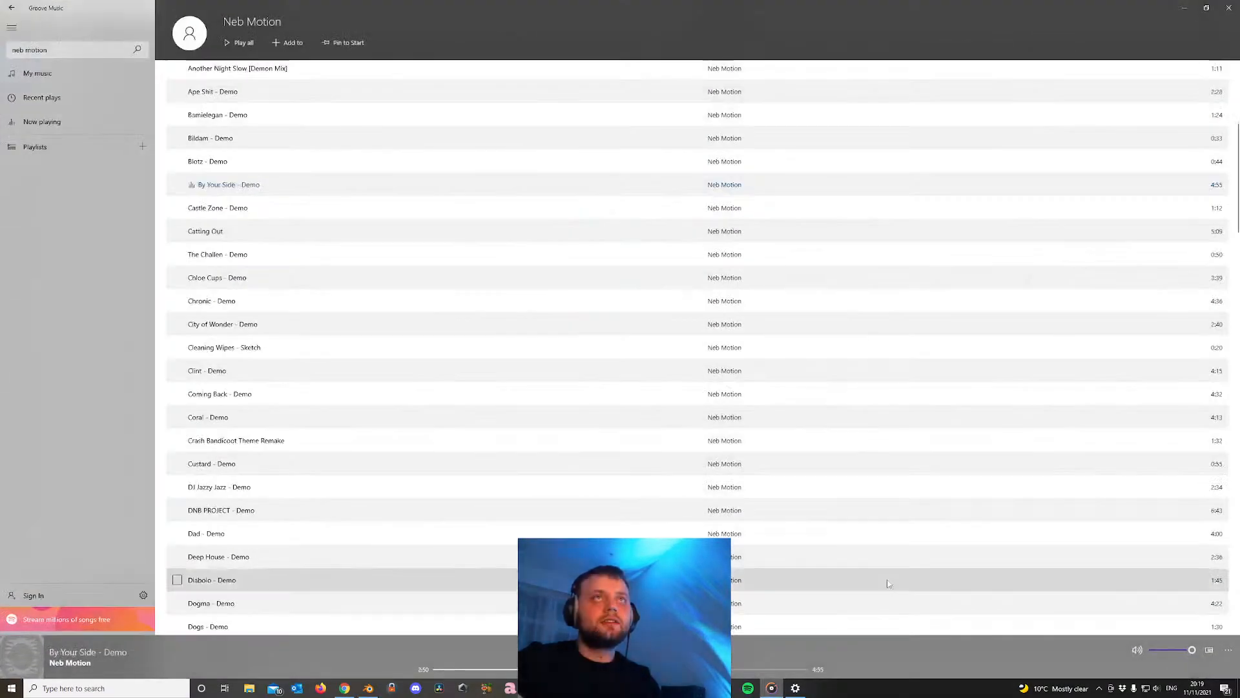
pyautogui.click(772, 688)
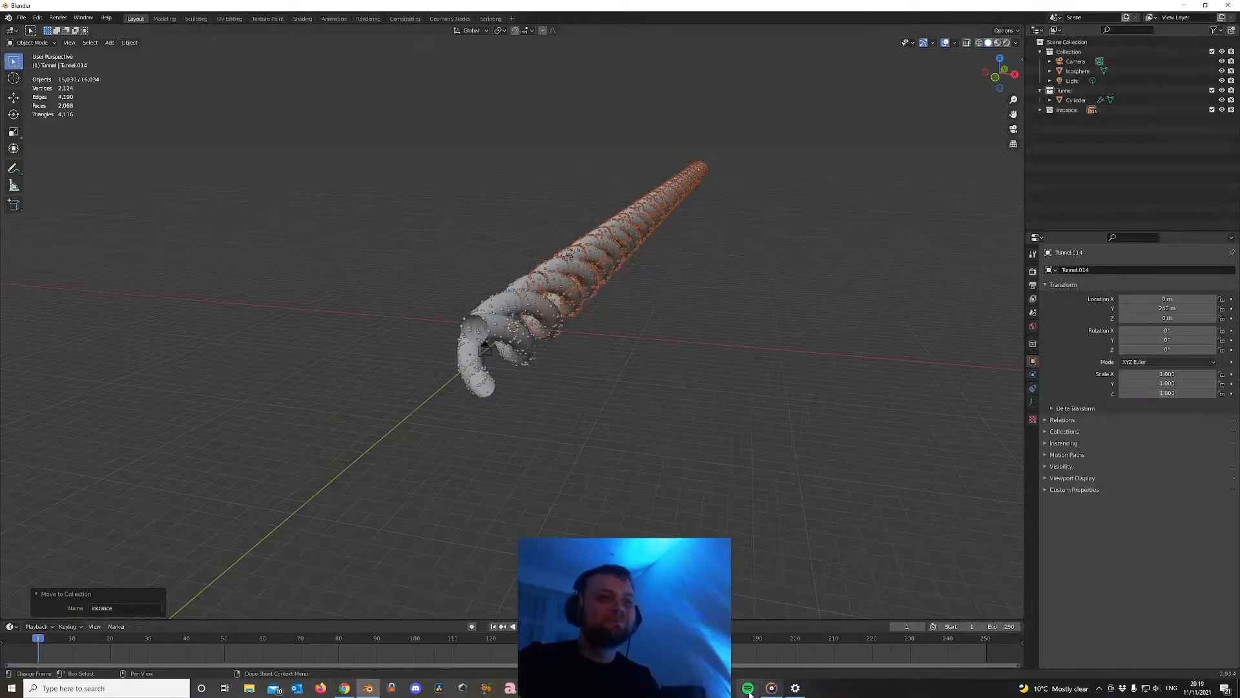
pyautogui.click(699, 688)
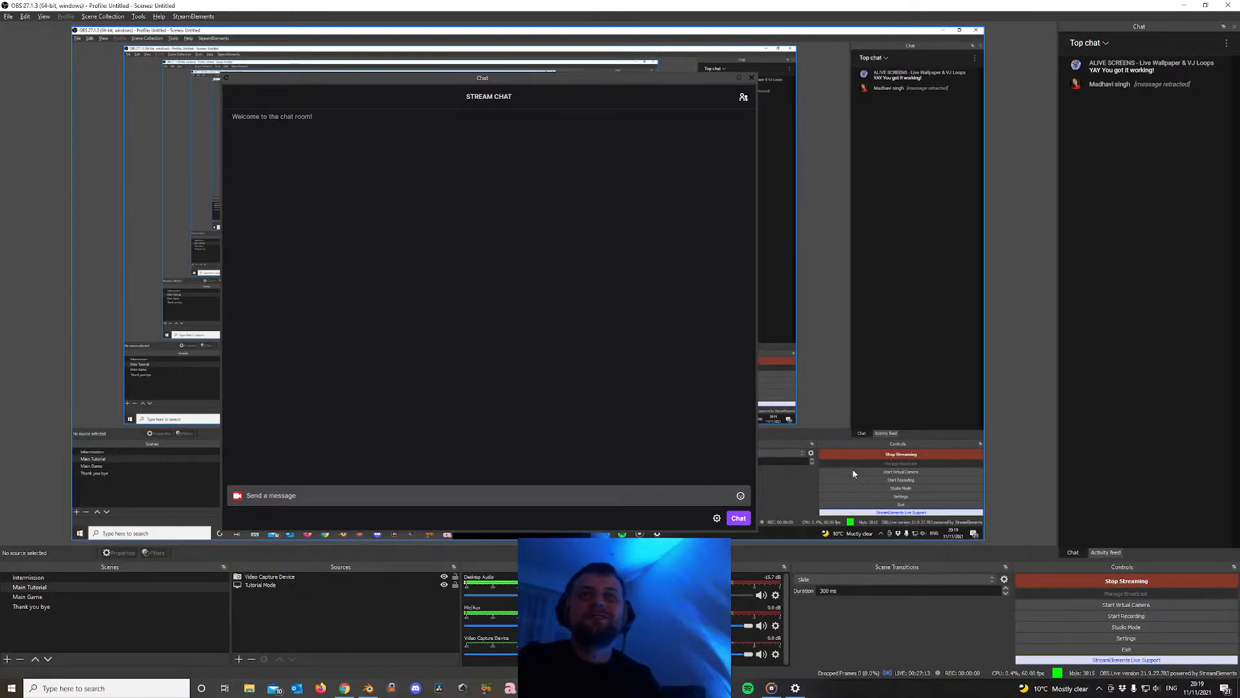
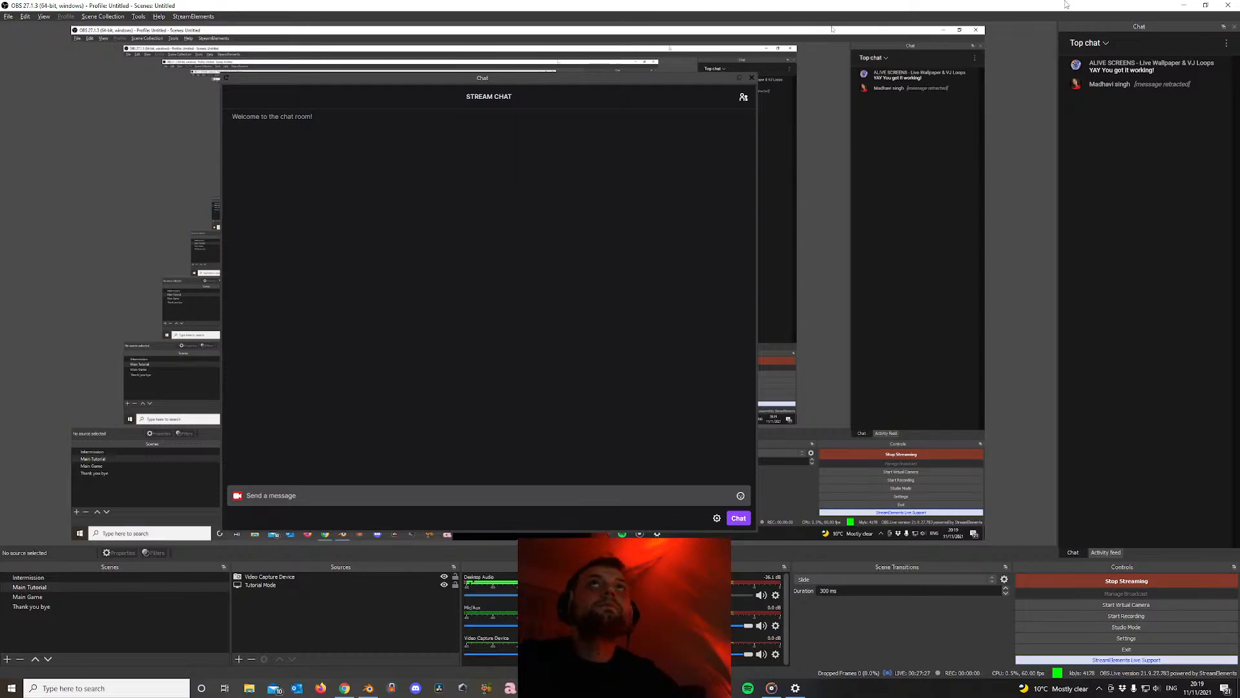
pyautogui.click(1183, 5)
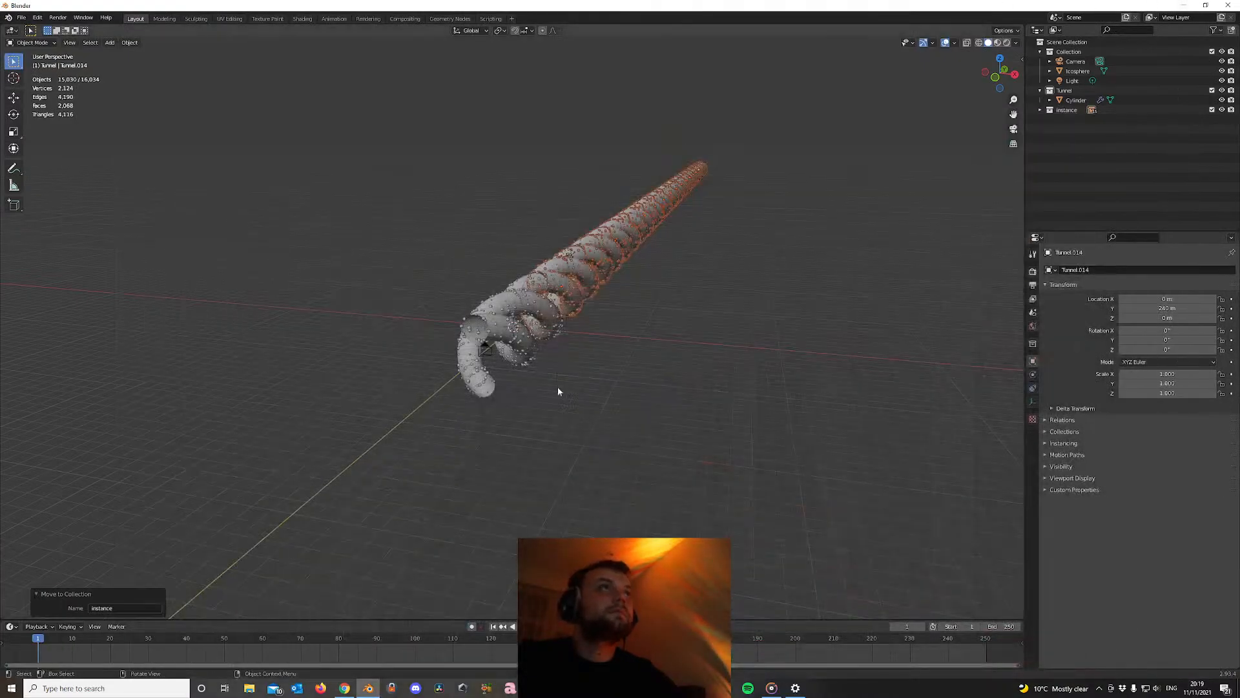
# Set the original cylinder's Wireframe thickness to 0.024 m and turn the modifier's viewport display on
pyautogui.click(551, 326)
pyautogui.moveTo(328, 332); pyautogui.dragTo(584, 333, button='middle')
pyautogui.scroll(2, 423, 378)
pyautogui.scroll(7, 431, 324)
pyautogui.moveTo(485, 325); pyautogui.dragTo(585, 352, button='middle')
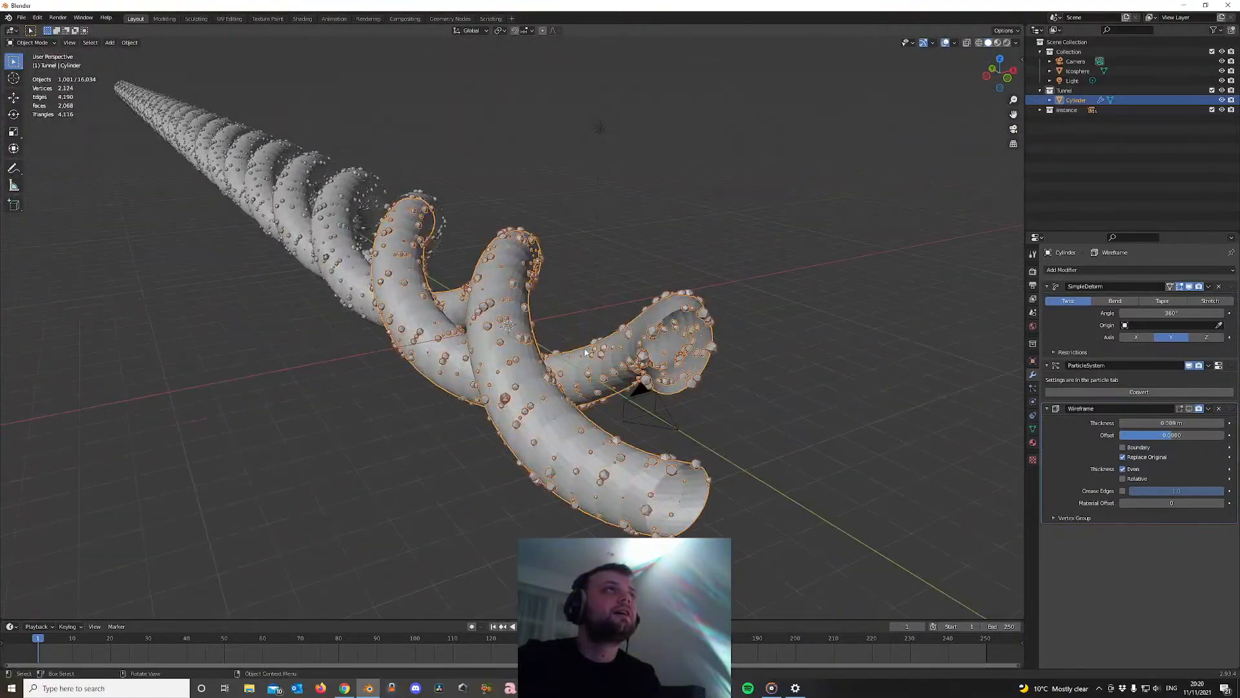
pyautogui.moveTo(1171, 423)
pyautogui.mouseDown()
pyautogui.moveTo(1125, 423)
pyautogui.moveTo(1186, 423)
pyautogui.mouseUp()
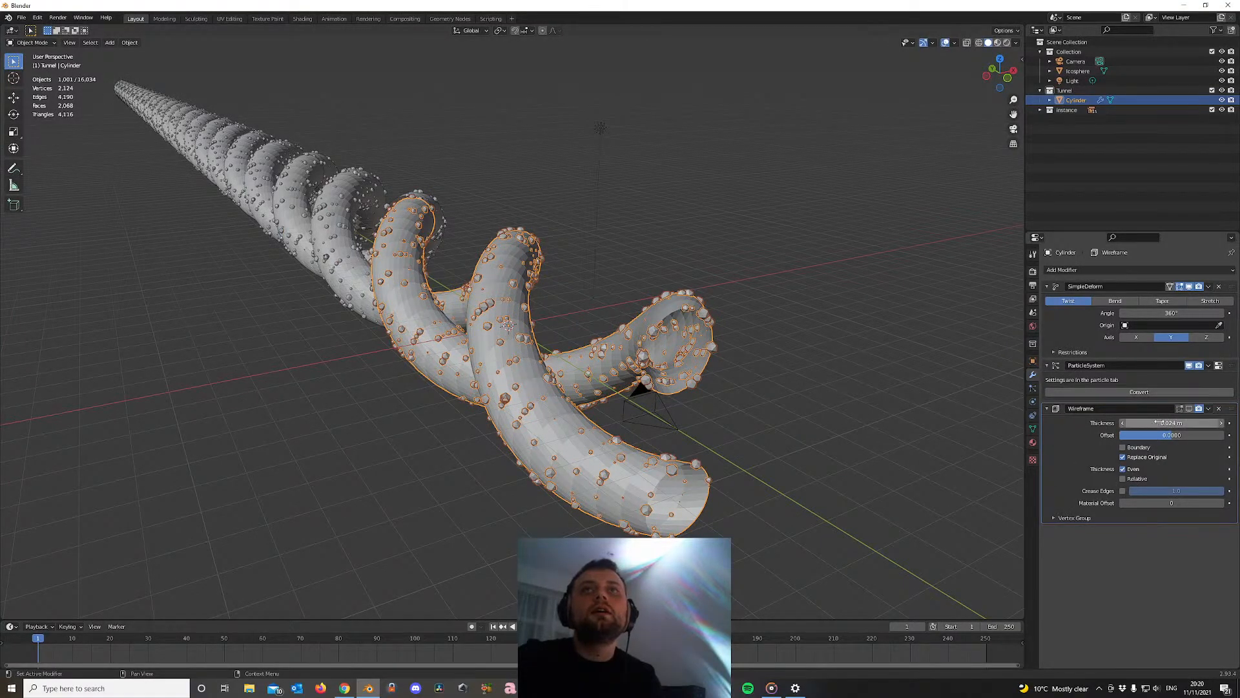
pyautogui.press('Tab')
pyautogui.press('Tab')
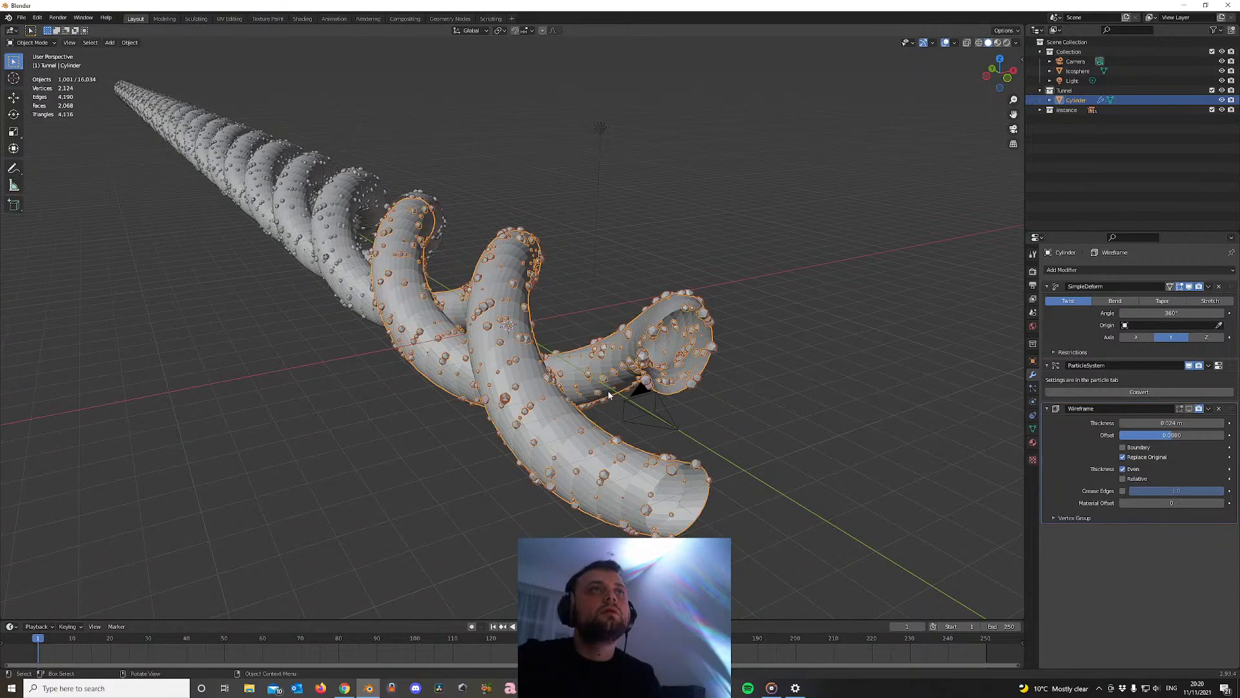
pyautogui.click(1188, 409)
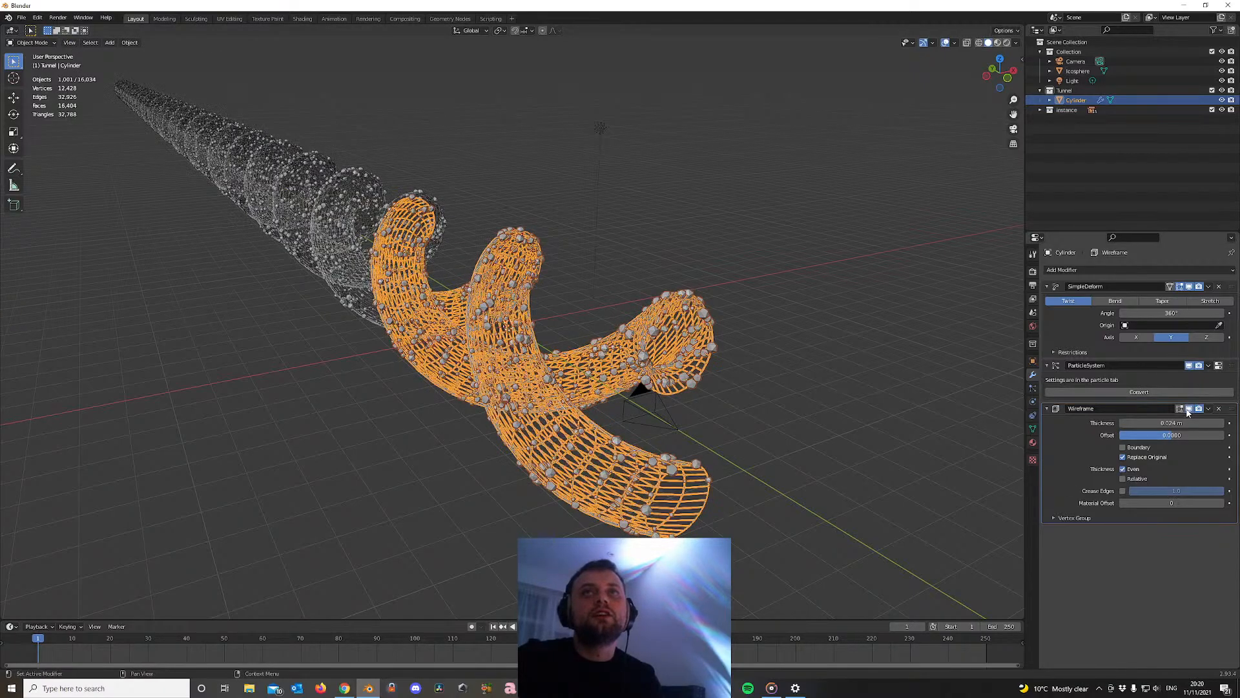
# Set the cylinder's Wireframe thickness to 0 m so that only the ico sphere instances show
pyautogui.moveTo(1171, 423); pyautogui.dragTo(1119, 422)
pyautogui.moveTo(691, 423); pyautogui.dragTo(534, 317, button='middle')
pyautogui.scroll(3, 534, 312)
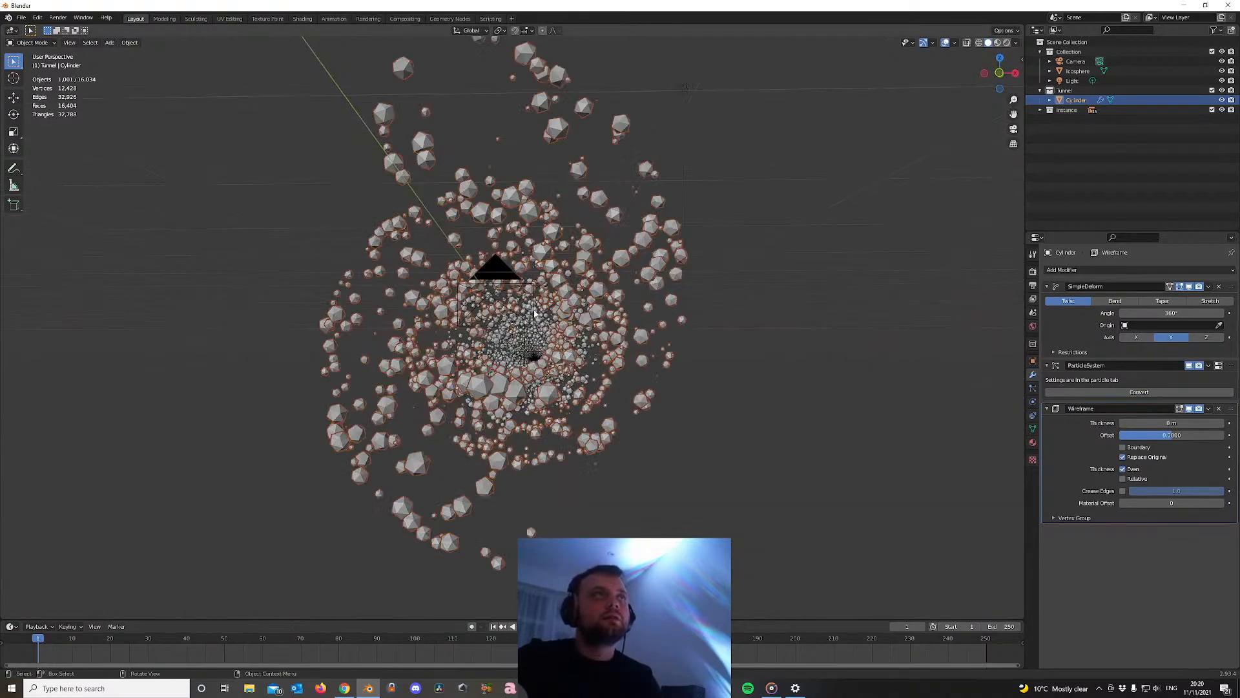
# Look down the tunnel through the camera with the viewport overlays turned off and the whole frame in sight
pyautogui.press('KP_0')
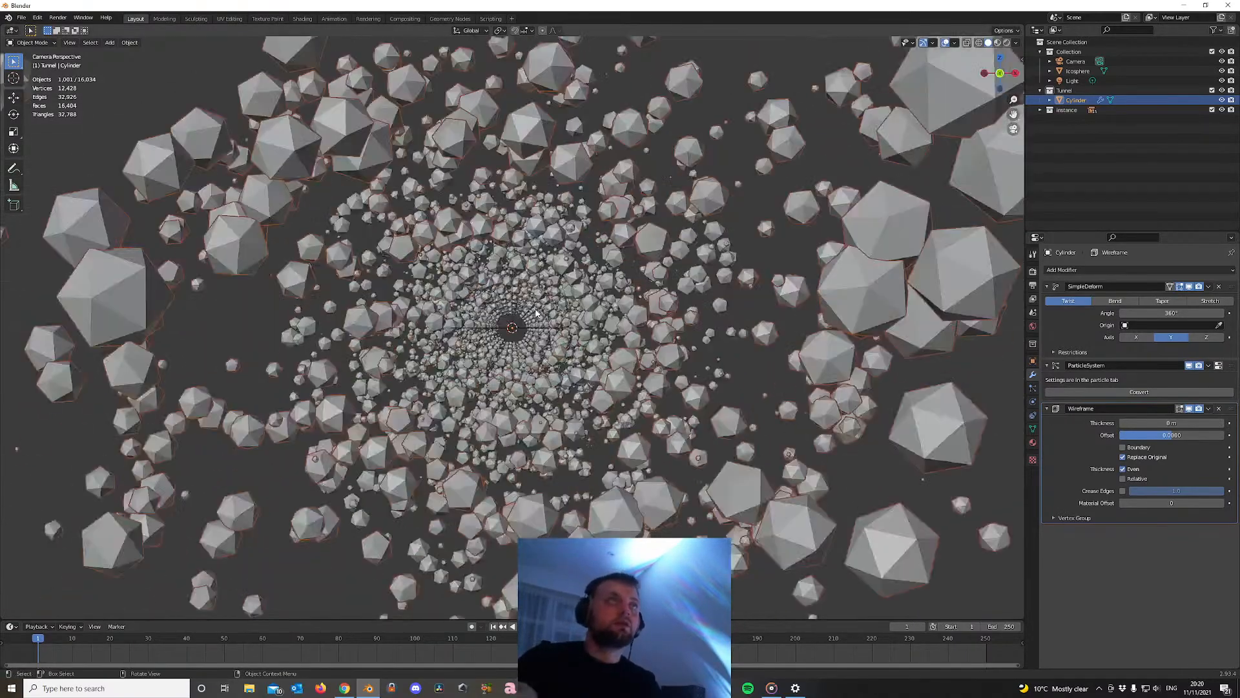
pyautogui.click(945, 45)
pyautogui.scroll(-5, 519, 316)
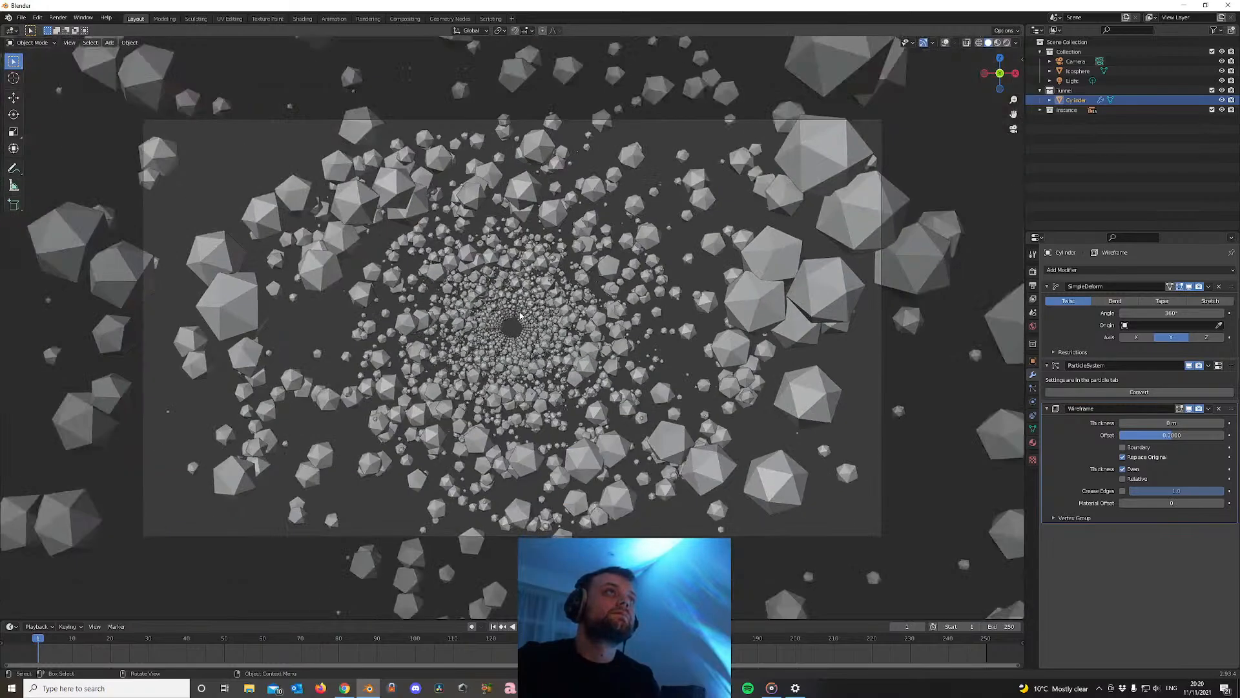
pyautogui.scroll(2, 510, 319)
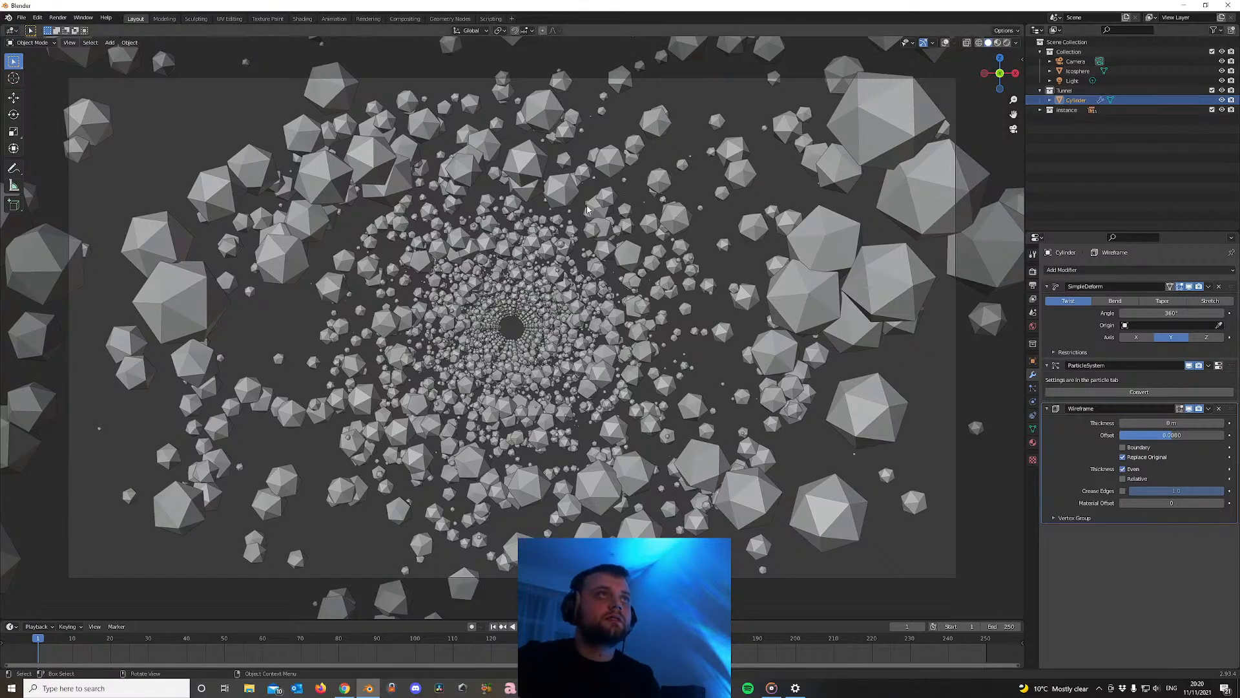
# Save the project as Ico Spiral Field.blend in the Project Files folder
pyautogui.click(21, 17)
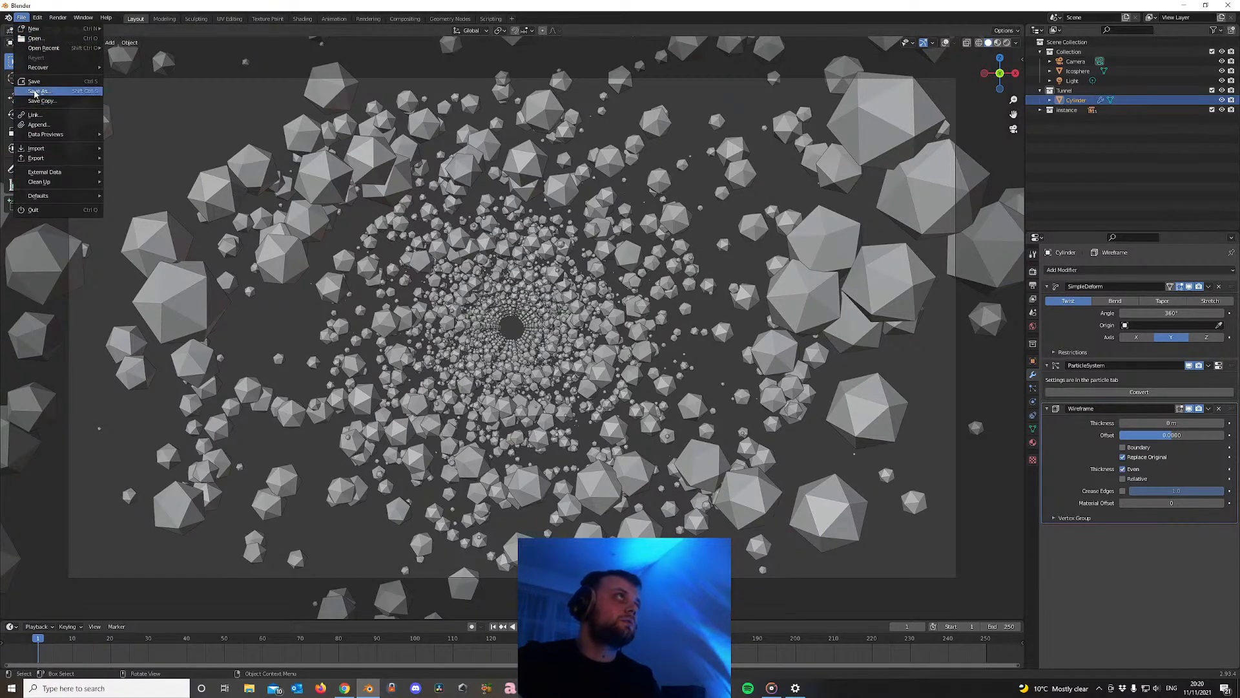
pyautogui.click(35, 107)
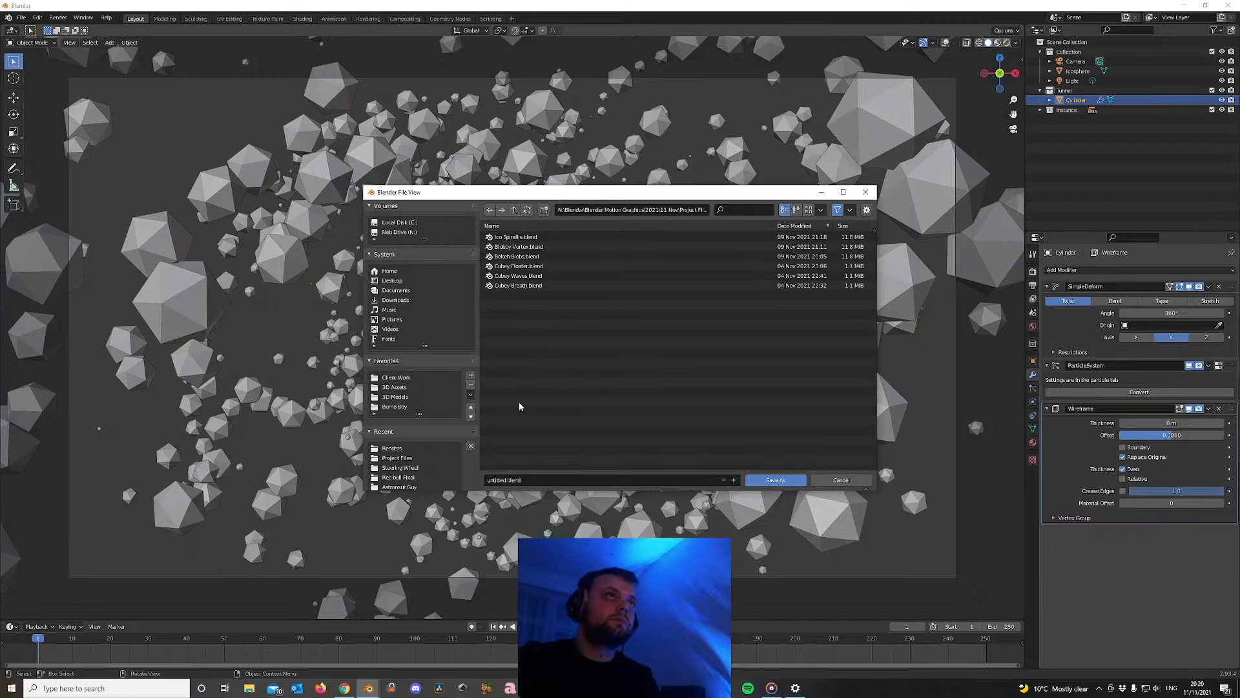
pyautogui.click(501, 482)
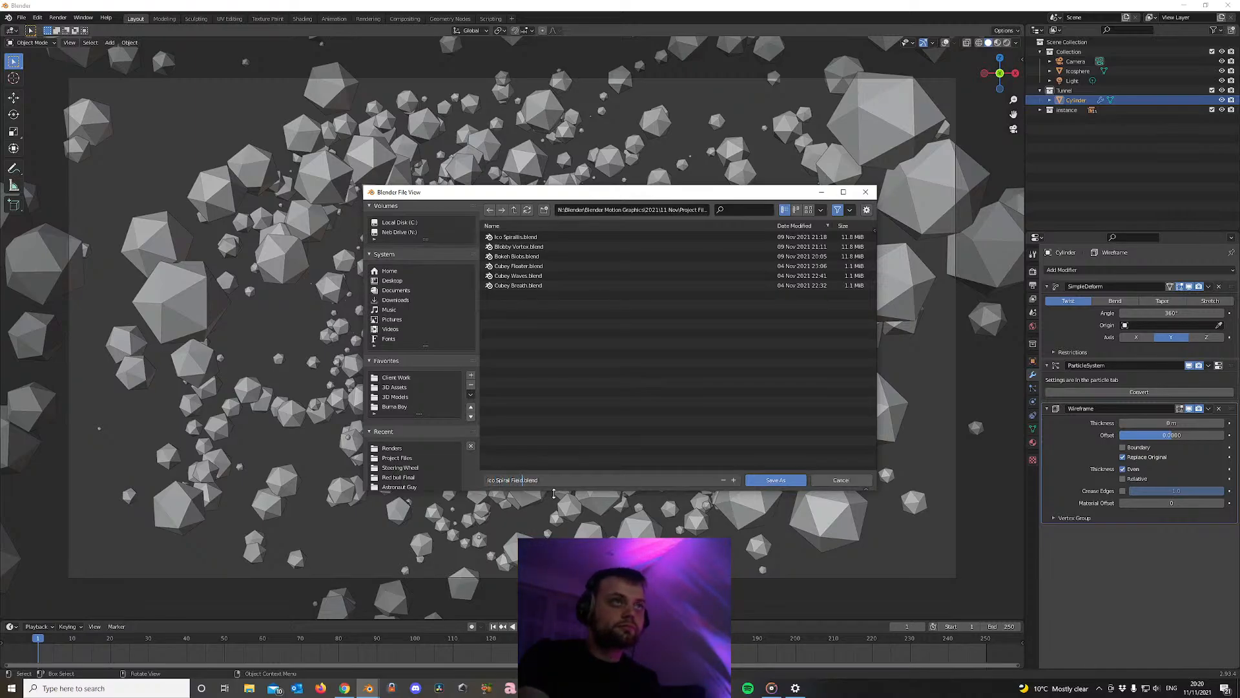
pyautogui.press('Return')
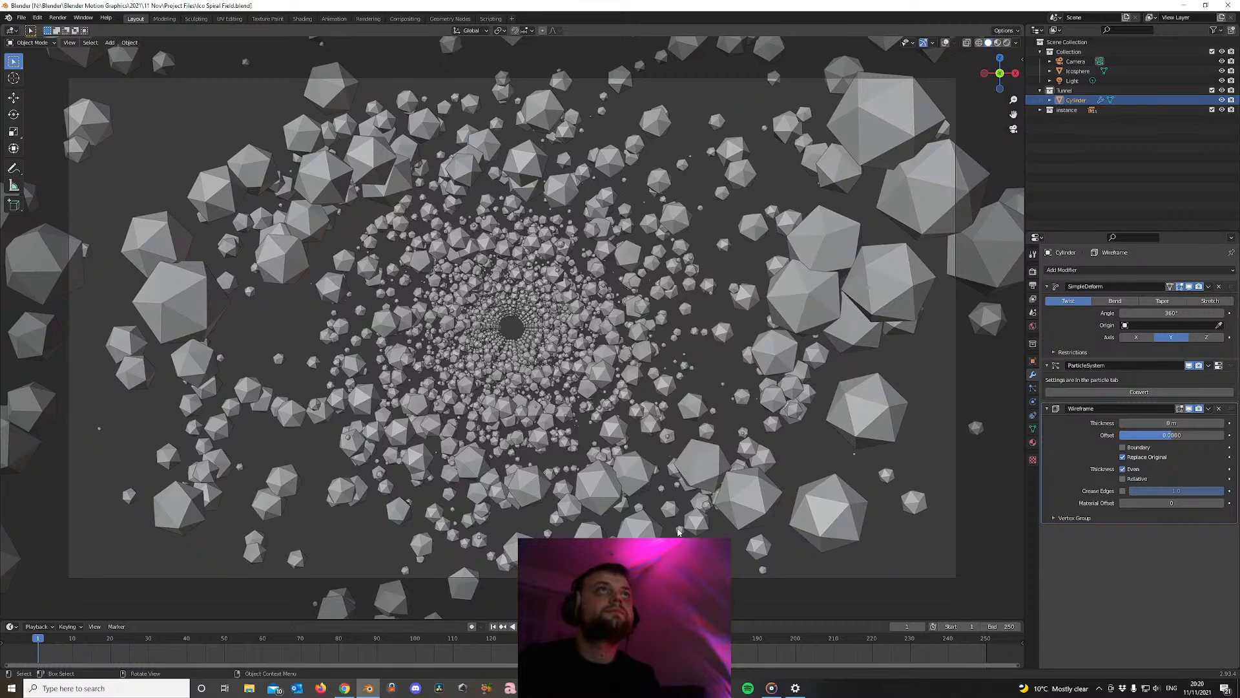
# Leave the camera view, turn the viewport overlays back on and look at the tunnel from the top
pyautogui.moveTo(521, 372); pyautogui.dragTo(907, 95, button='middle')
pyautogui.click(945, 43)
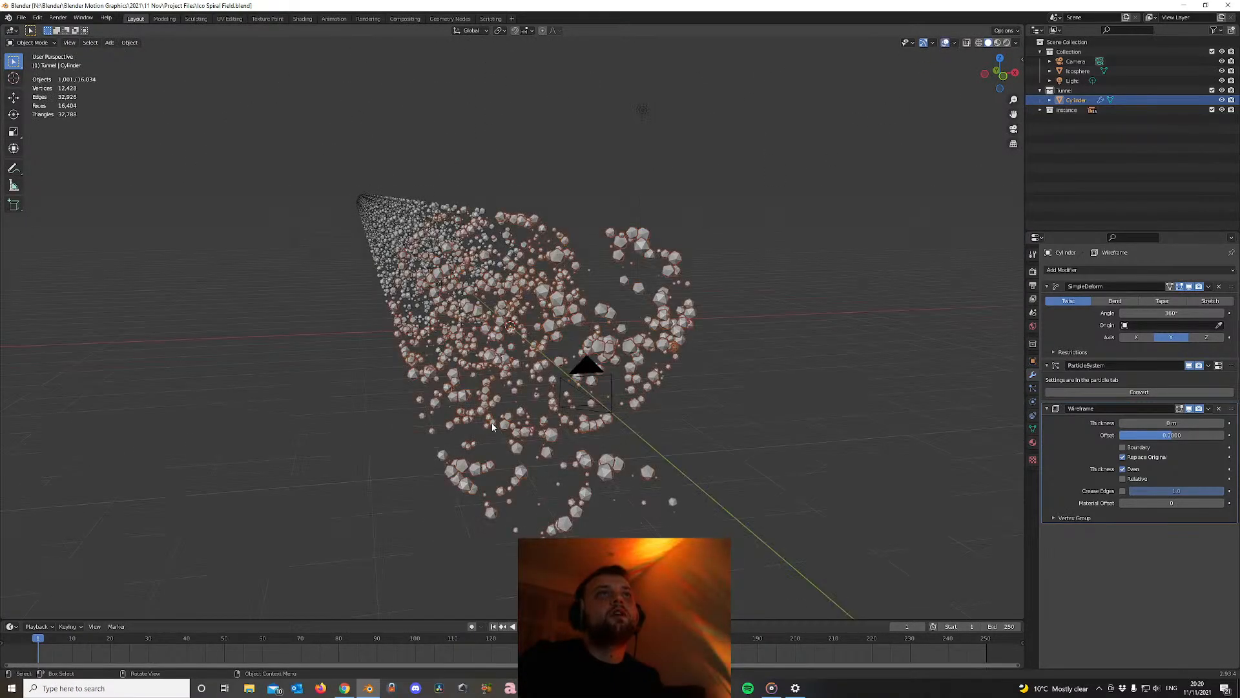
pyautogui.moveTo(491, 422); pyautogui.dragTo(561, 424, button='middle')
pyautogui.press('KP_7')
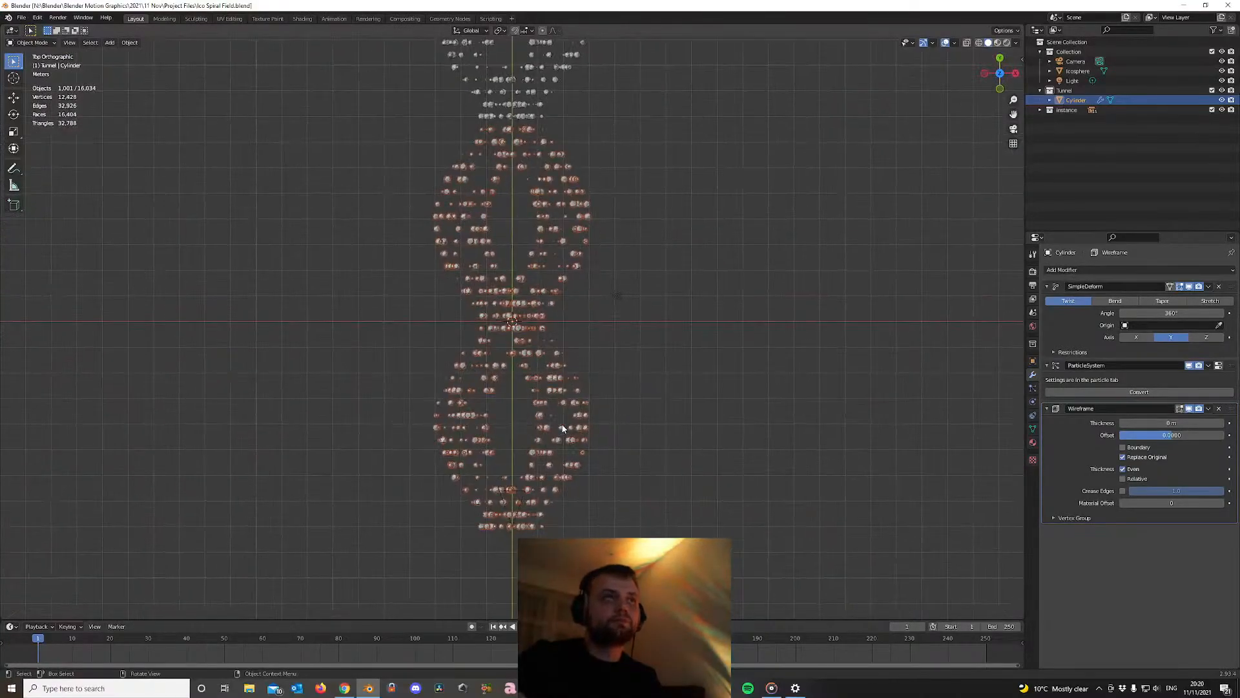
# Duplicate the camera, try a 16 m offset along Y, and leave the copy at the original camera's position
pyautogui.click(522, 502)
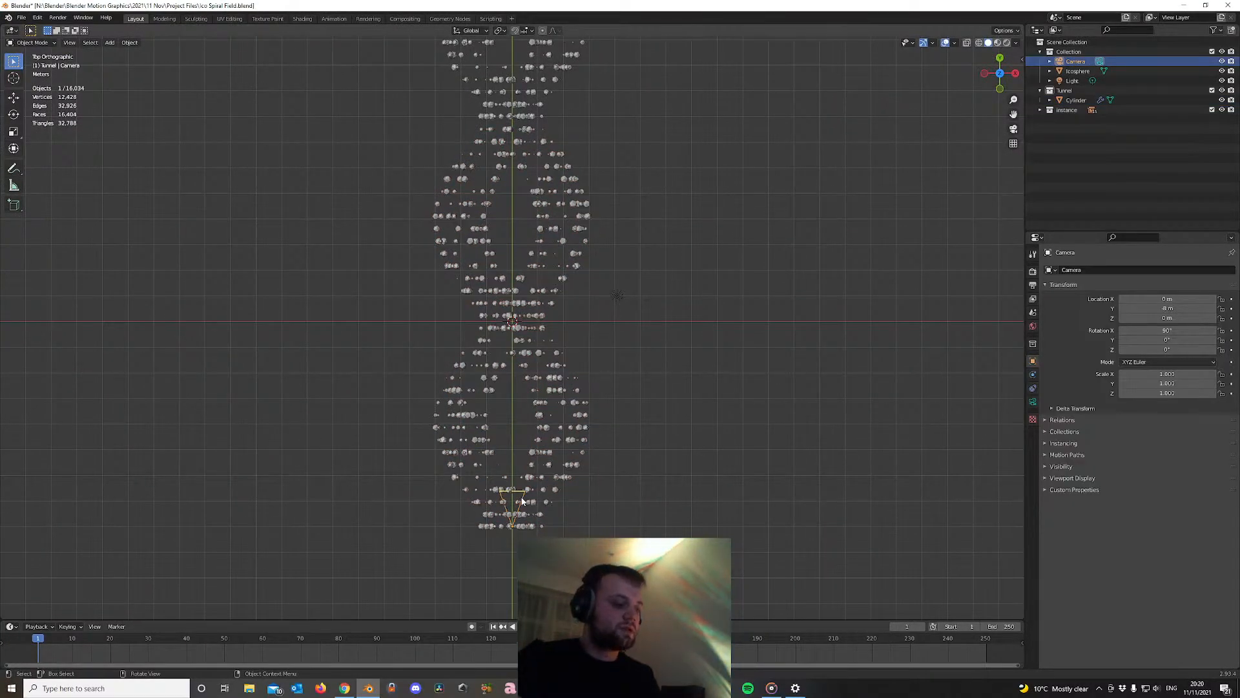
pyautogui.hotkey('shift', 'd')
pyautogui.write('y')
pyautogui.write('16')
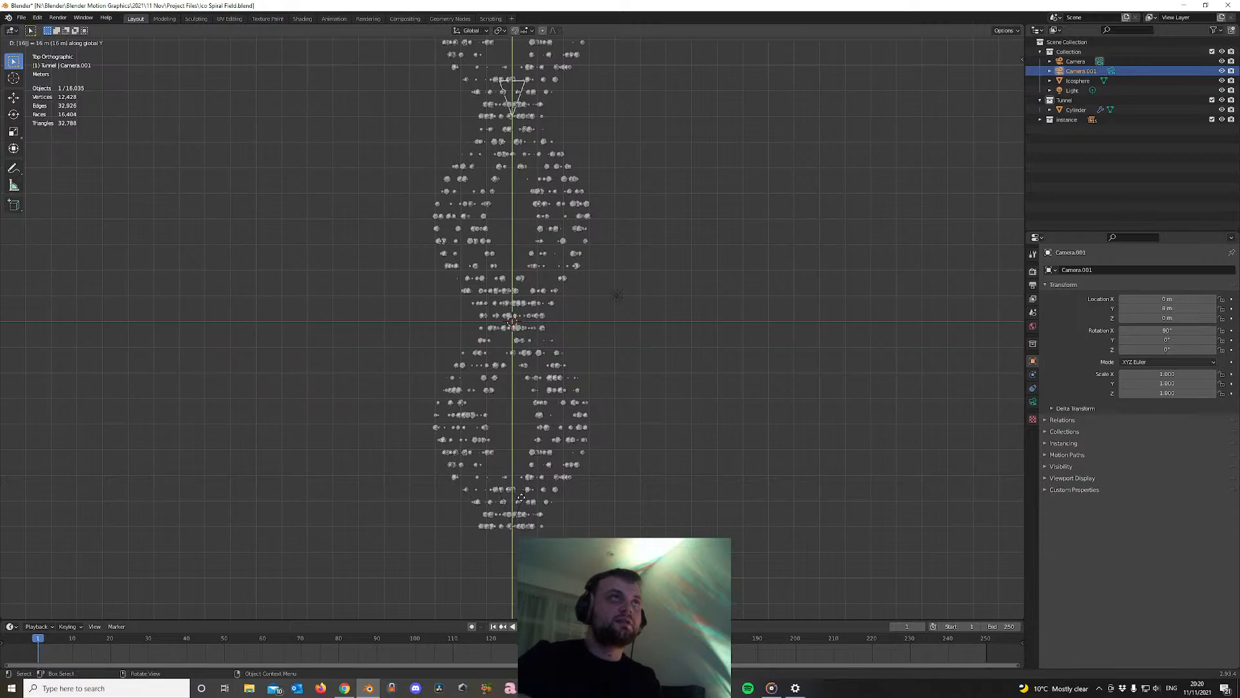
pyautogui.press('Escape')
pyautogui.press('1')
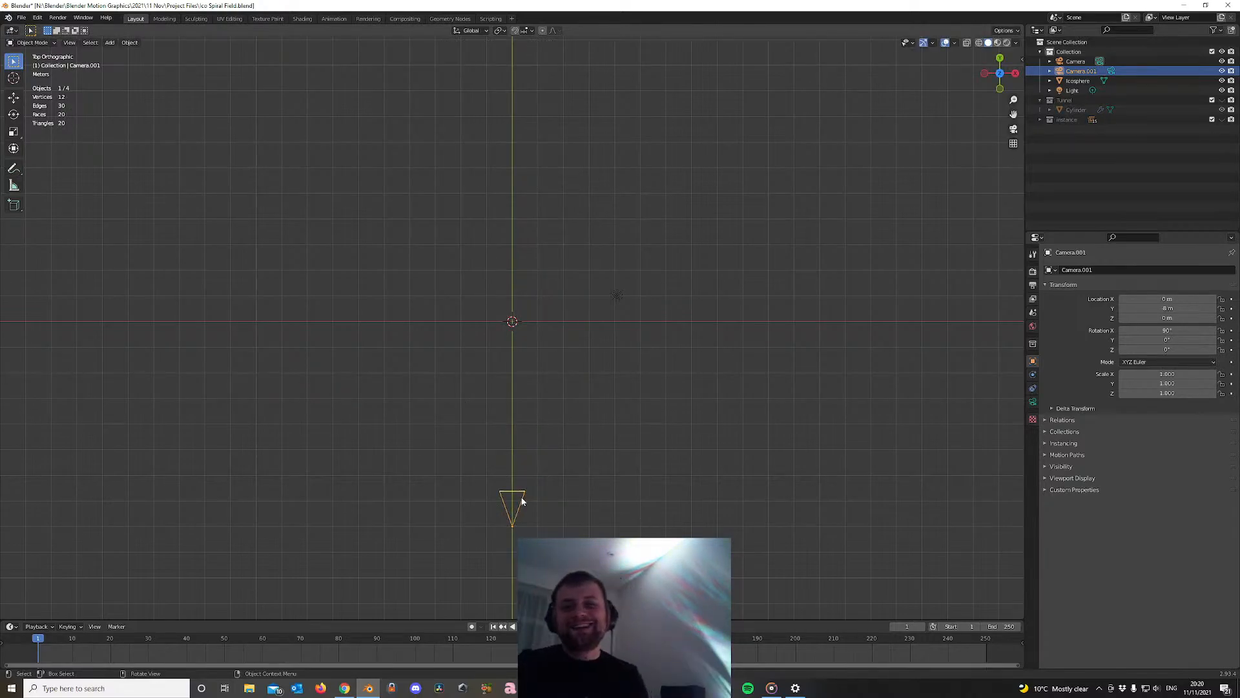
pyautogui.hotkey('ctrl', 'z')
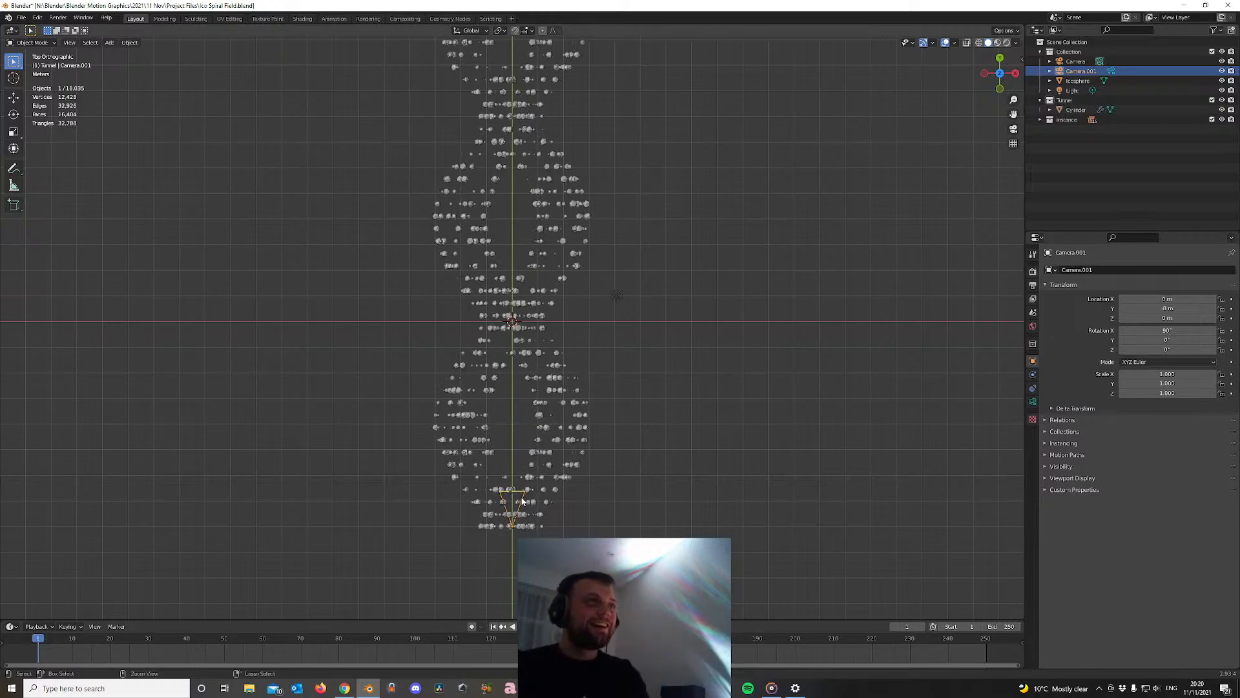
# Select the original camera at the tunnel entrance and enlarge the timeline area
pyautogui.click(310, 480)
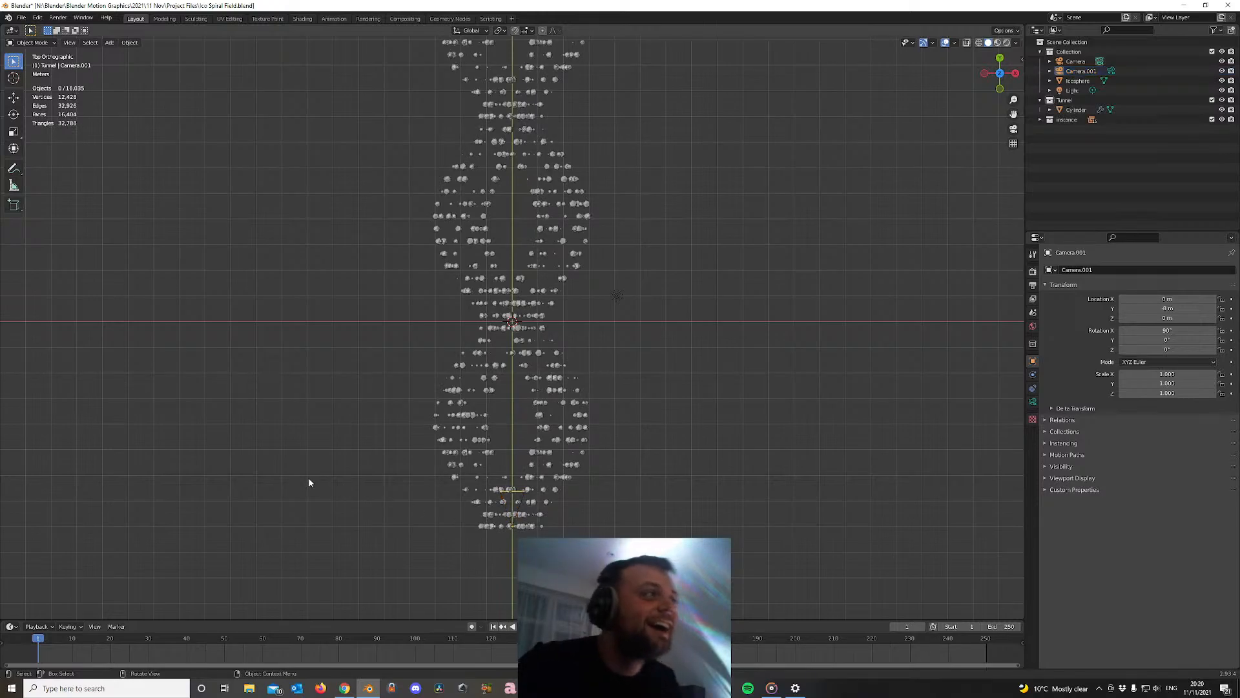
pyautogui.moveTo(423, 518); pyautogui.dragTo(444, 460, button='middle')
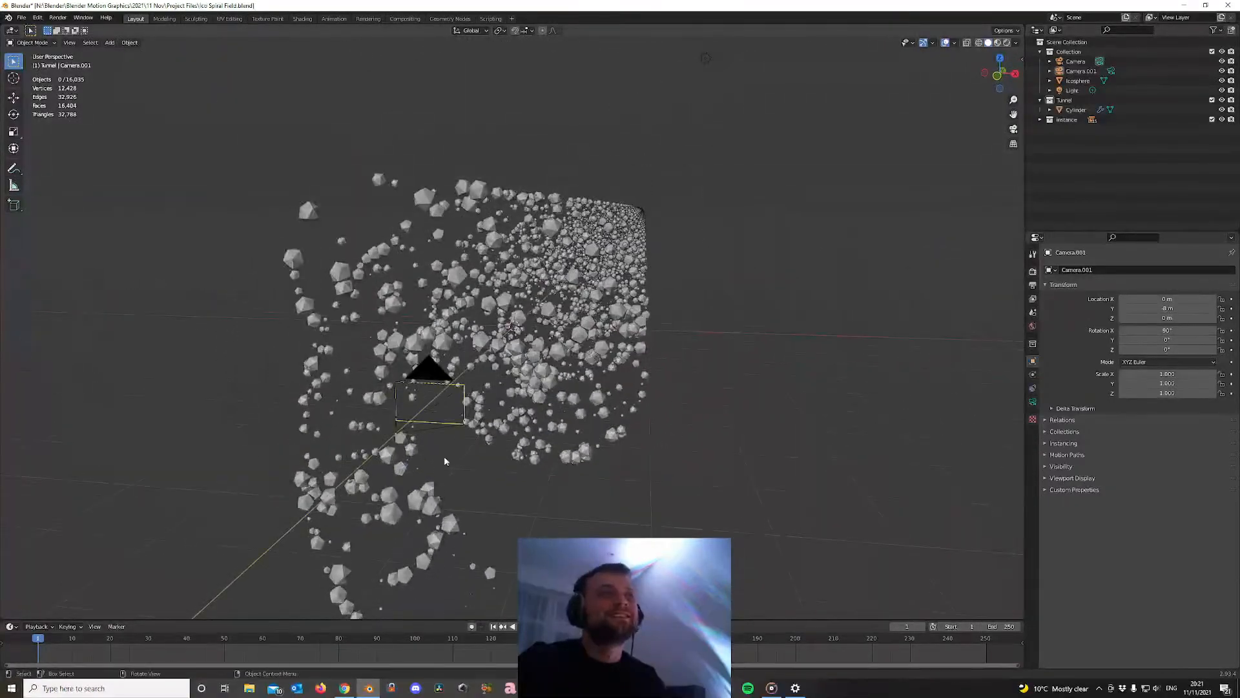
pyautogui.click(433, 376)
pyautogui.moveTo(433, 376); pyautogui.dragTo(404, 378, button='middle')
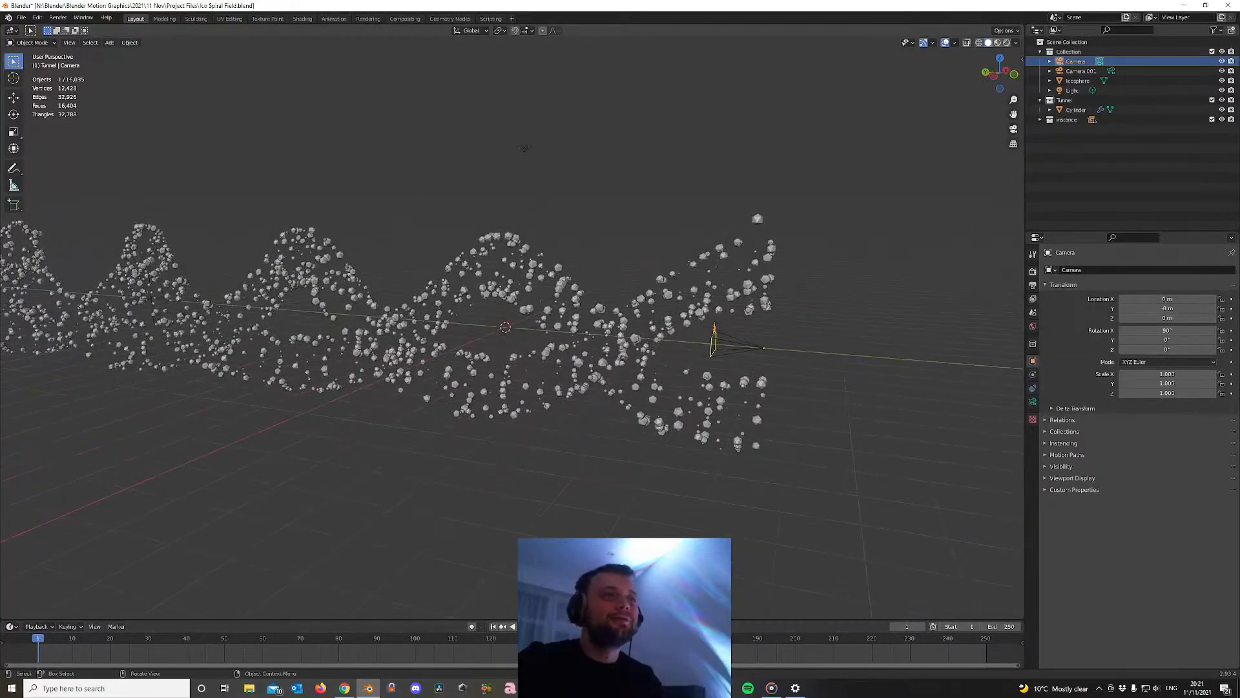
pyautogui.moveTo(259, 620); pyautogui.dragTo(258, 554)
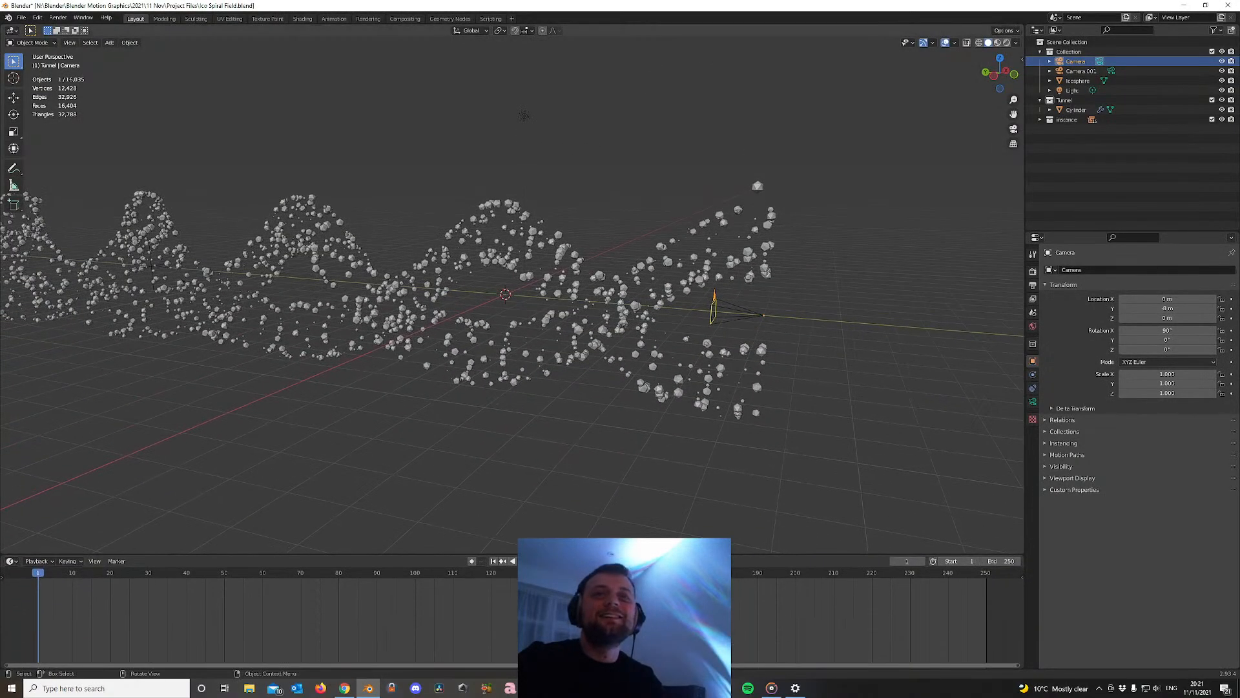
# Set the scene's frame rate to 30 fps and the end frame to 300
pyautogui.click(1033, 285)
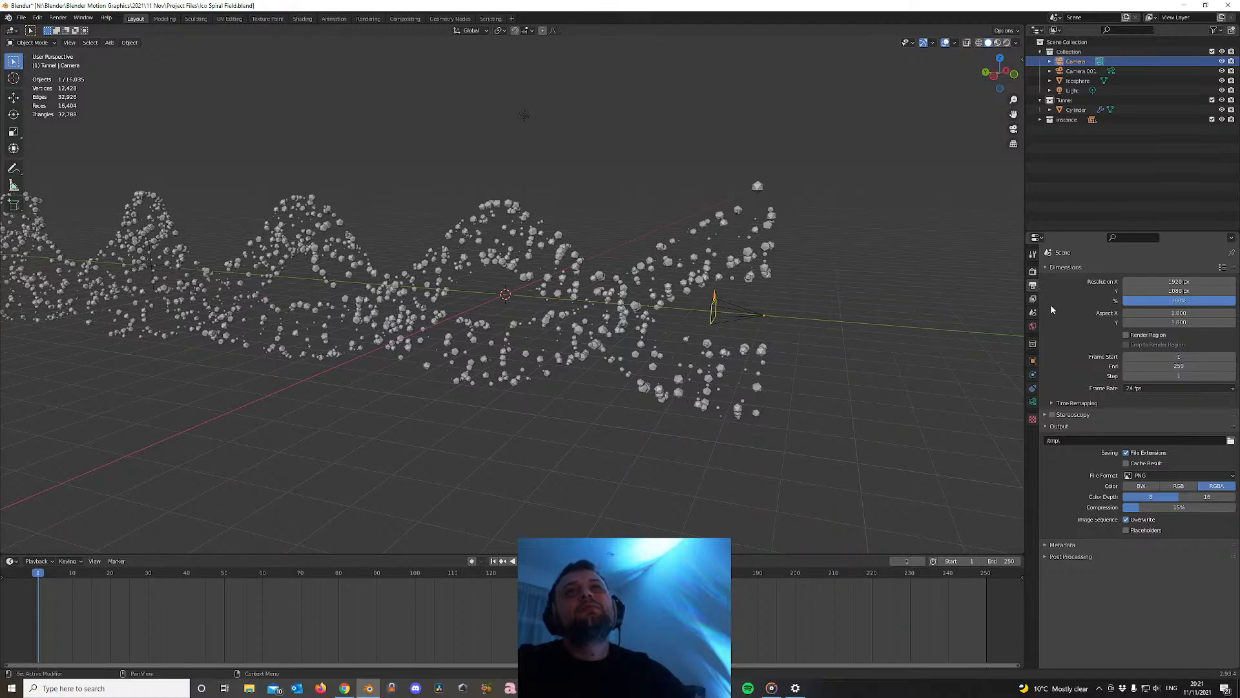
pyautogui.click(1149, 388)
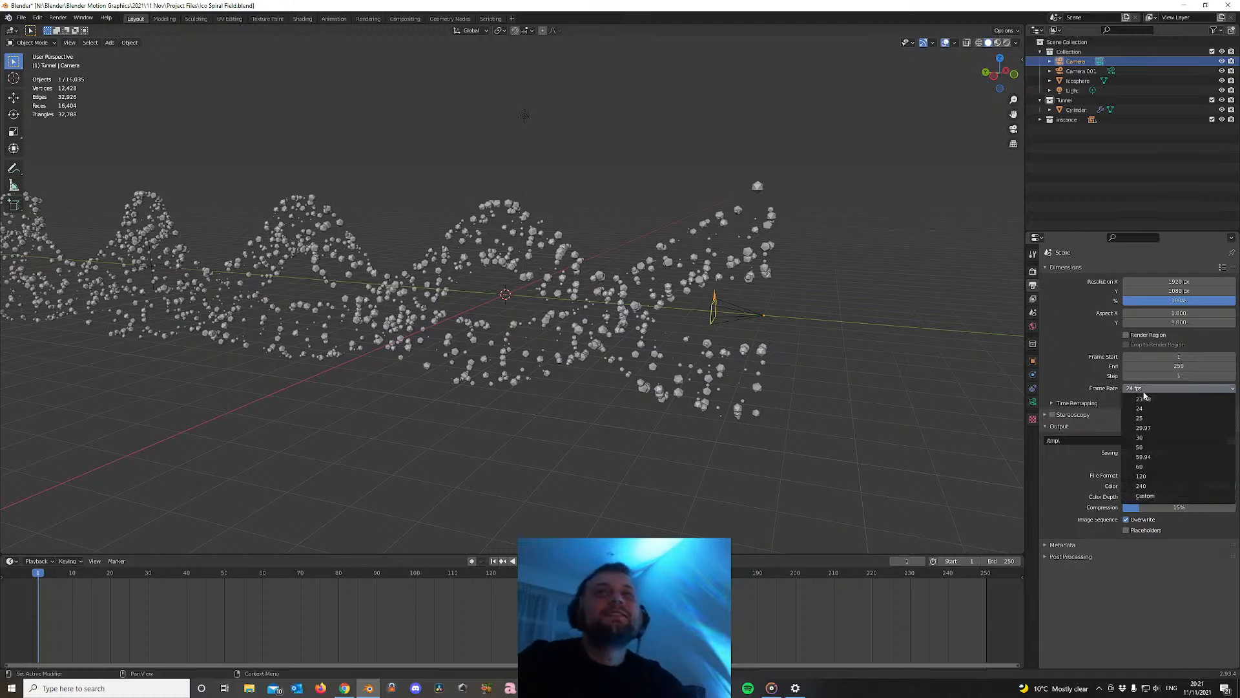
pyautogui.click(1150, 438)
pyautogui.click(998, 560)
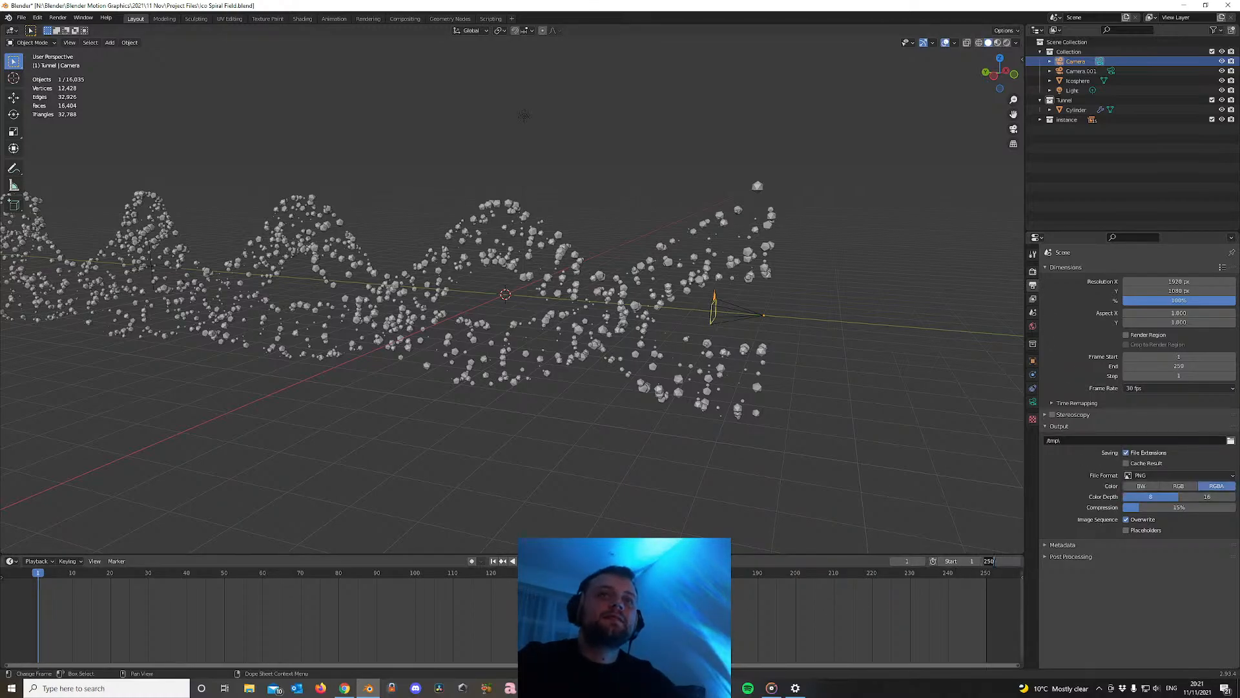
pyautogui.write('300')
pyautogui.press('Return')
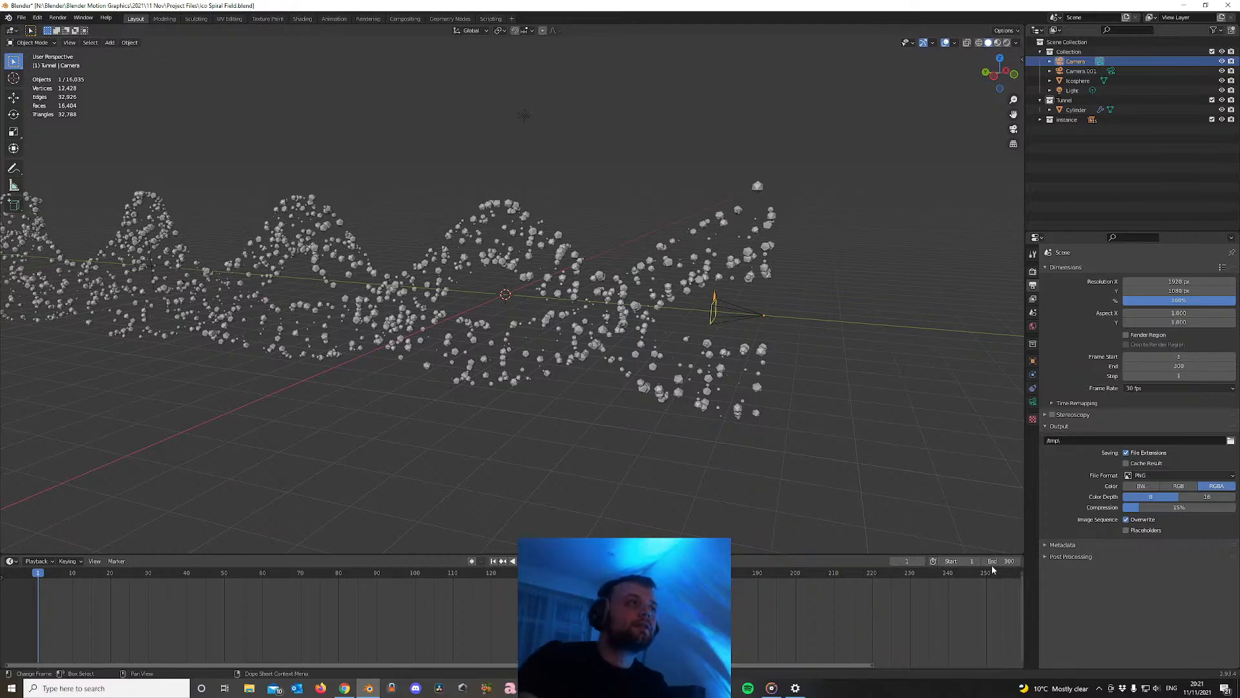
# Keyframe the original camera's Y location at frame 1
pyautogui.click(1033, 360)
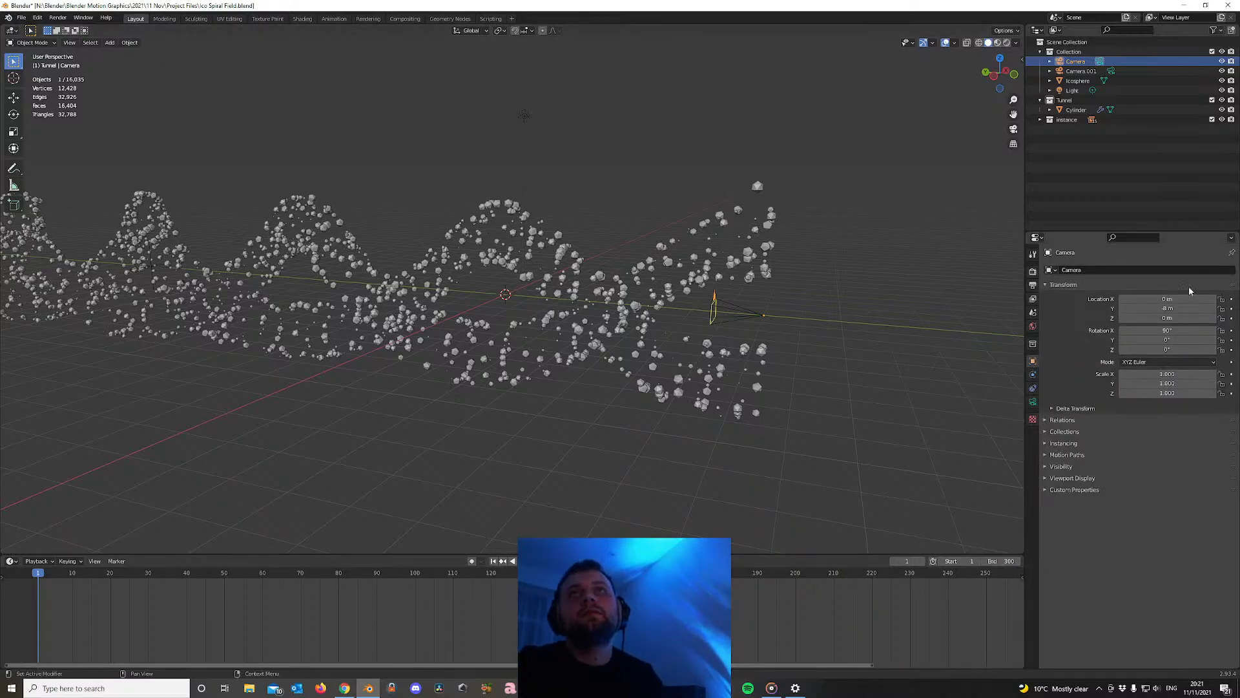
pyautogui.click(1231, 308)
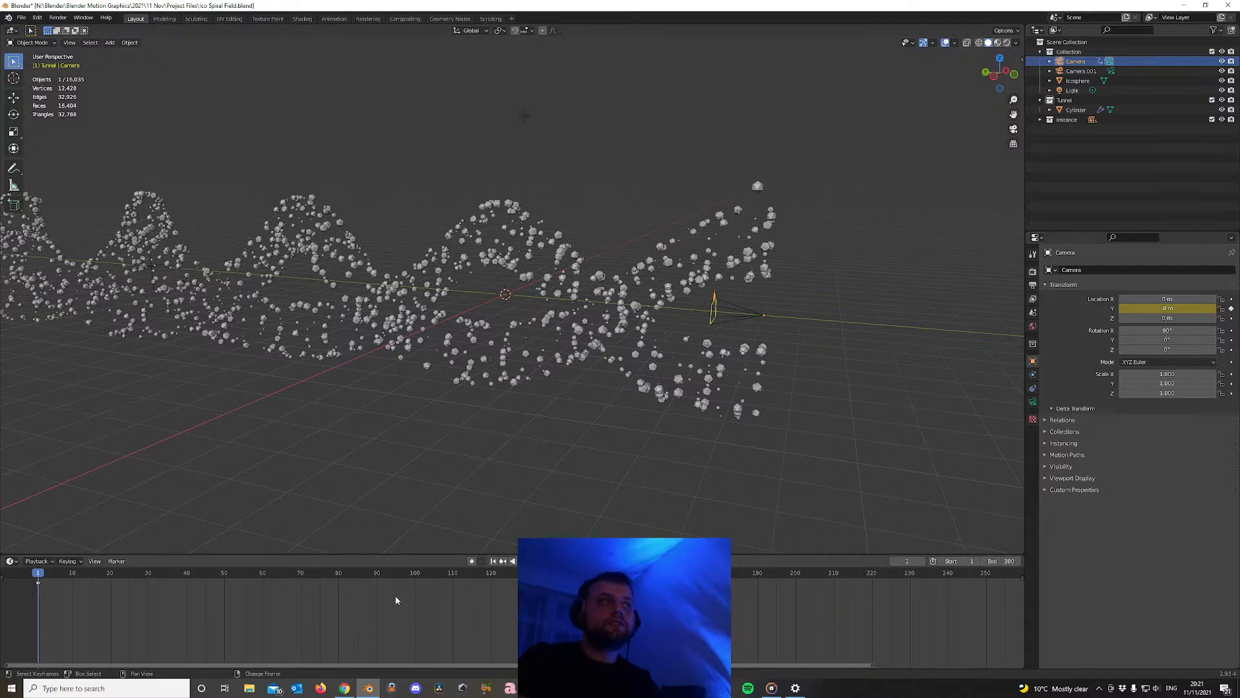
# At frame 301, move the camera 16 m along the Y axis and enter 8 m as its Y location
pyautogui.hotkey('shift', 'Right')
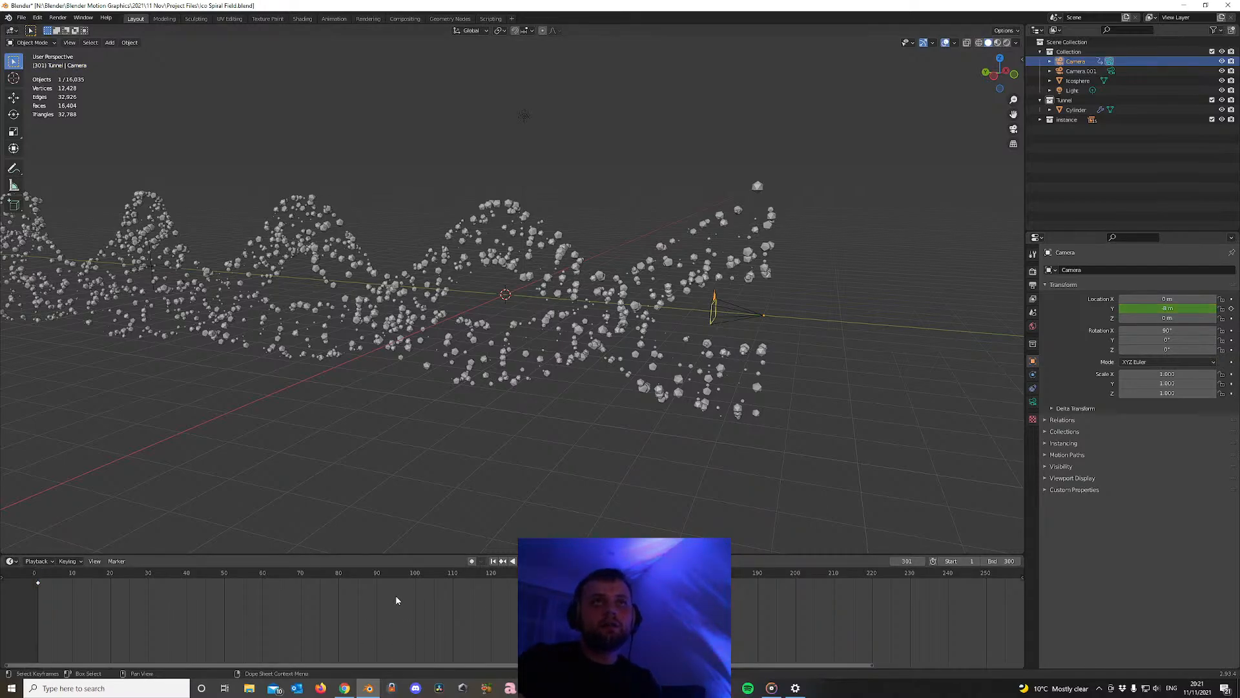
pyautogui.scroll(-2, 438, 601)
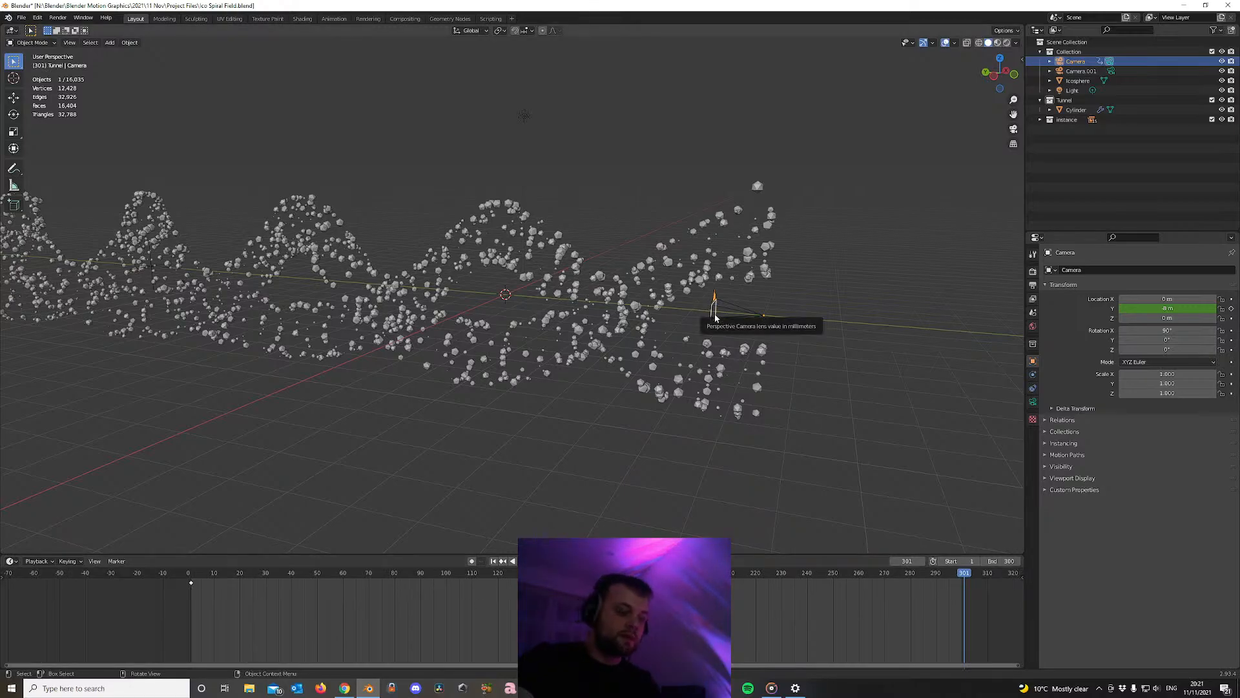
pyautogui.write('gy')
pyautogui.write('16')
pyautogui.press('Return')
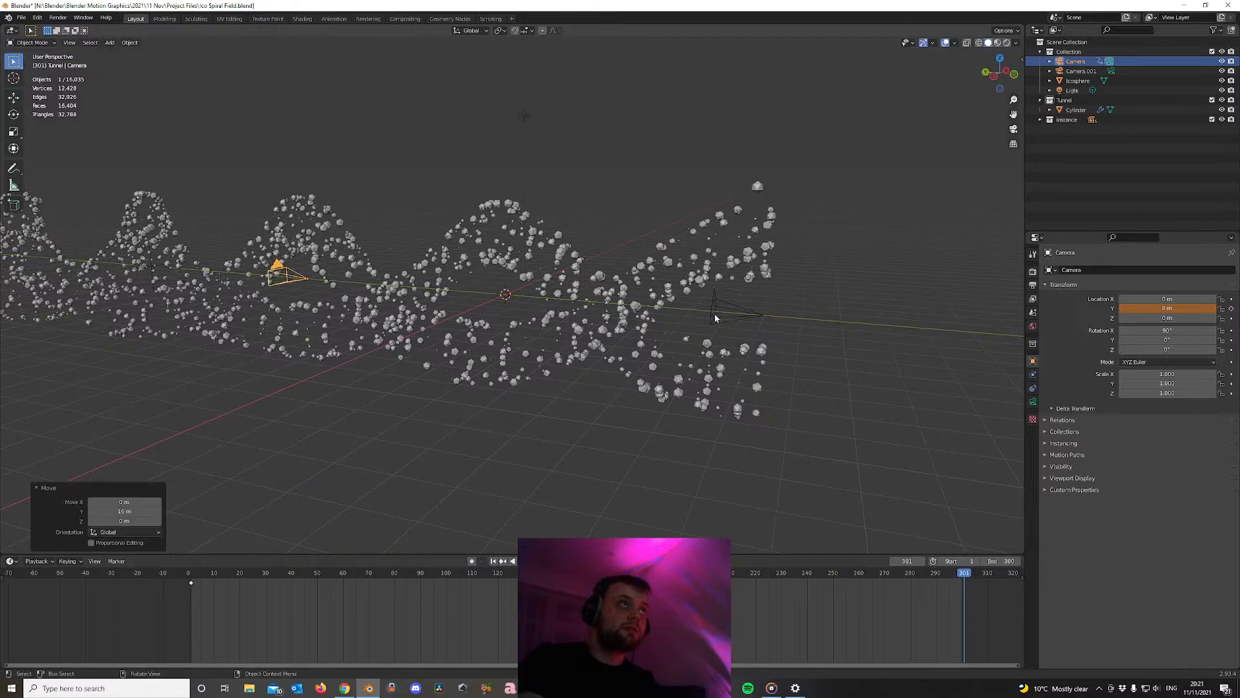
pyautogui.click(1187, 309)
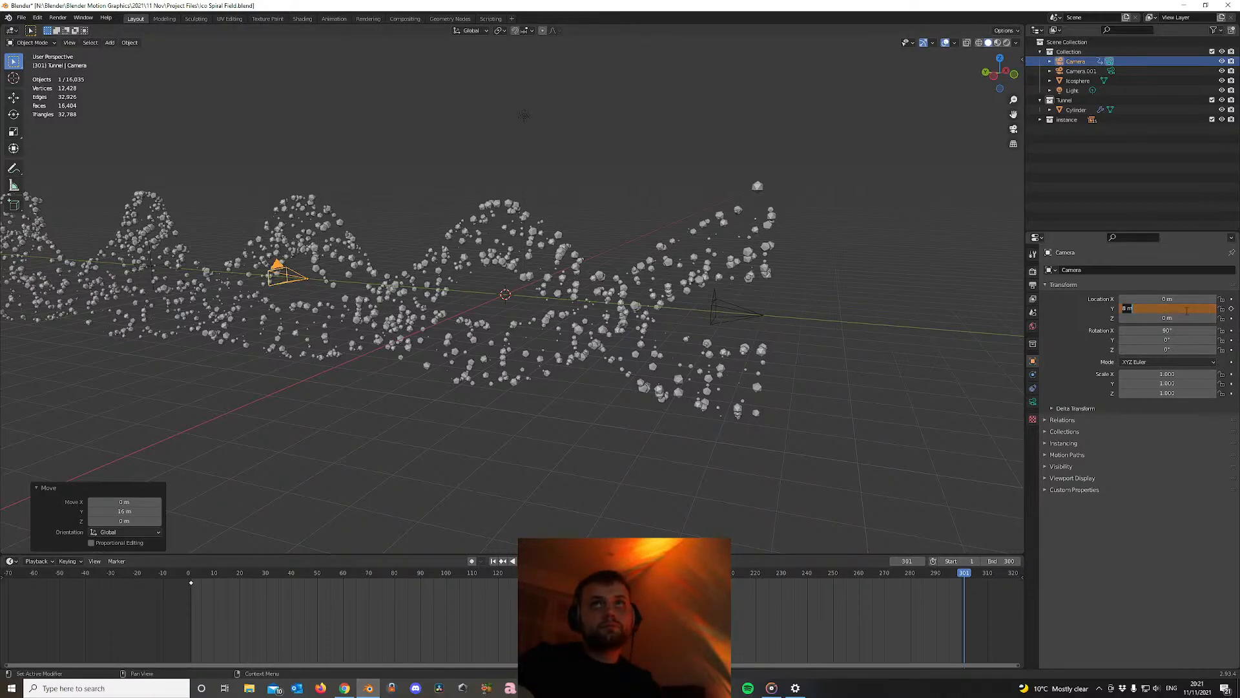
pyautogui.write('8')
pyautogui.press('Return')
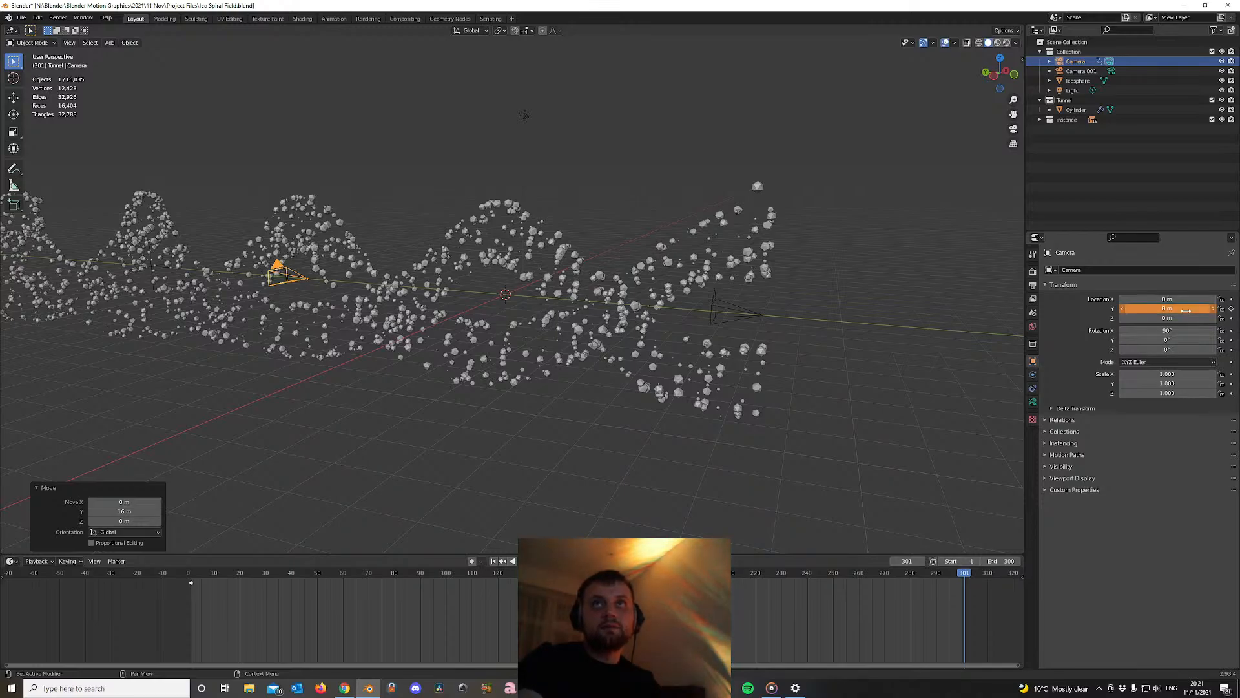
# Insert a keyframe on the camera's Y location at frame 301 and preview the camera movement
pyautogui.click(1231, 309)
pyautogui.press('space')
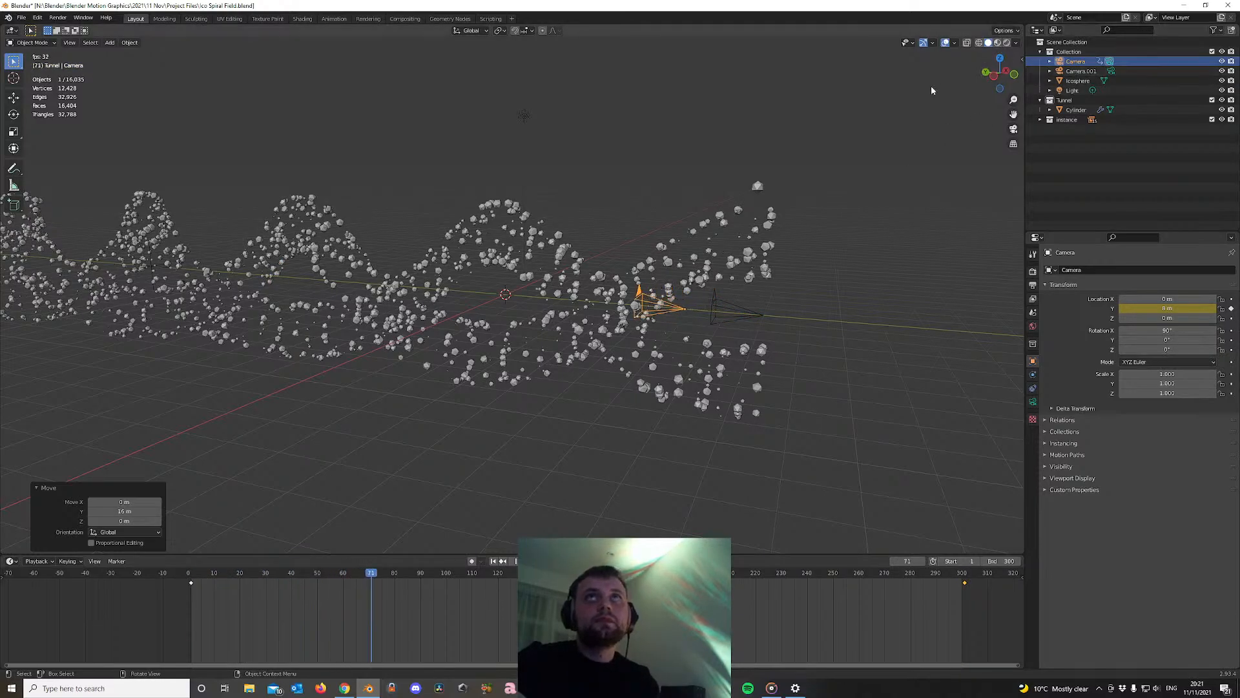
pyautogui.press('space')
# Delete the duplicate camera Camera.001, select the original camera and play back its animation
pyautogui.click(743, 317)
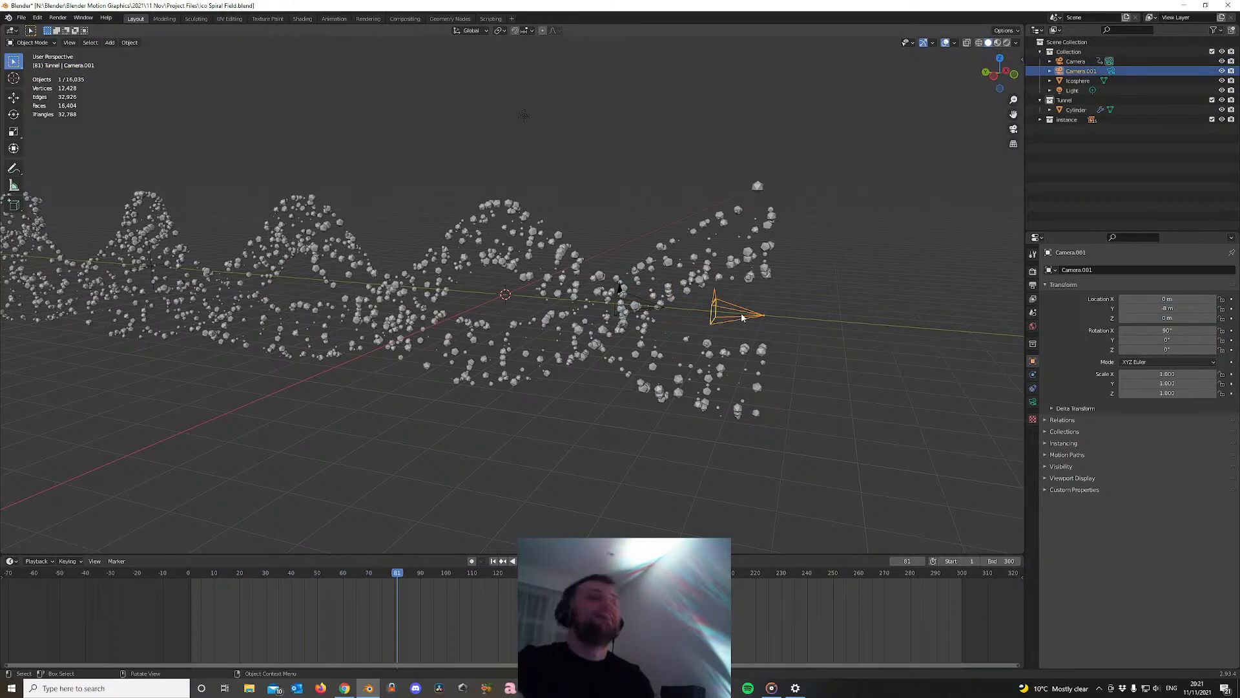
pyautogui.press('x')
pyautogui.click(743, 314)
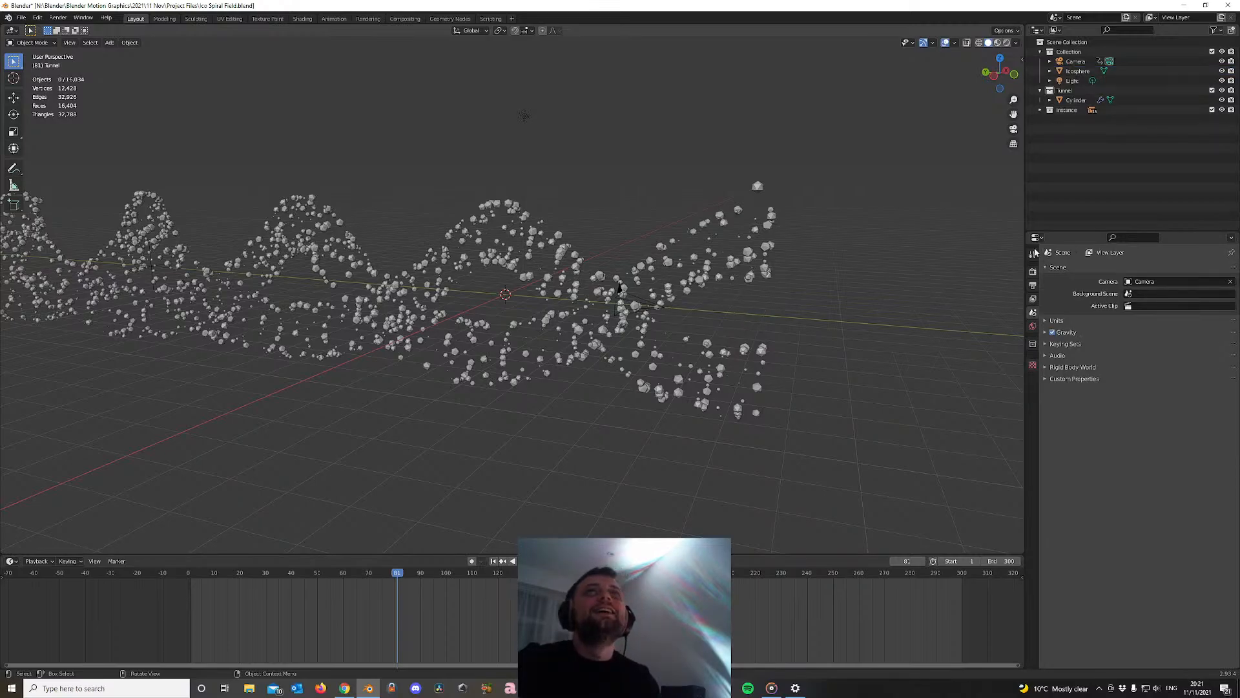
pyautogui.click(1098, 62)
pyautogui.press('space')
pyautogui.press('space')
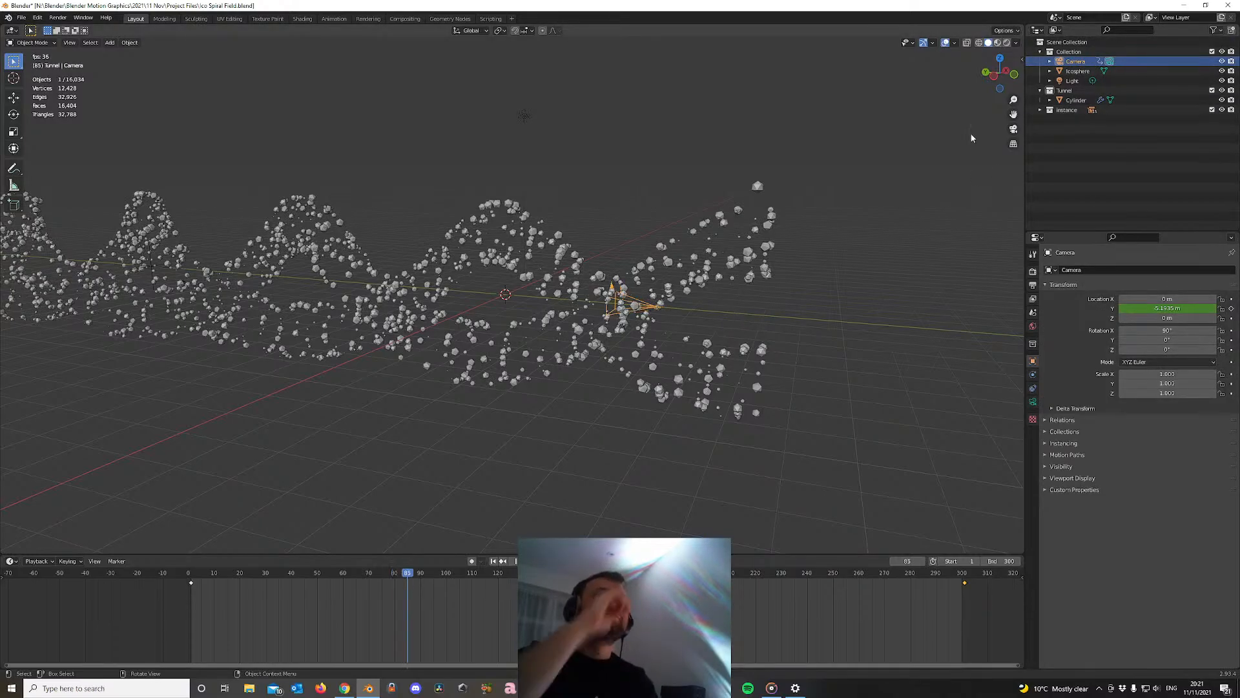
pyautogui.press('space')
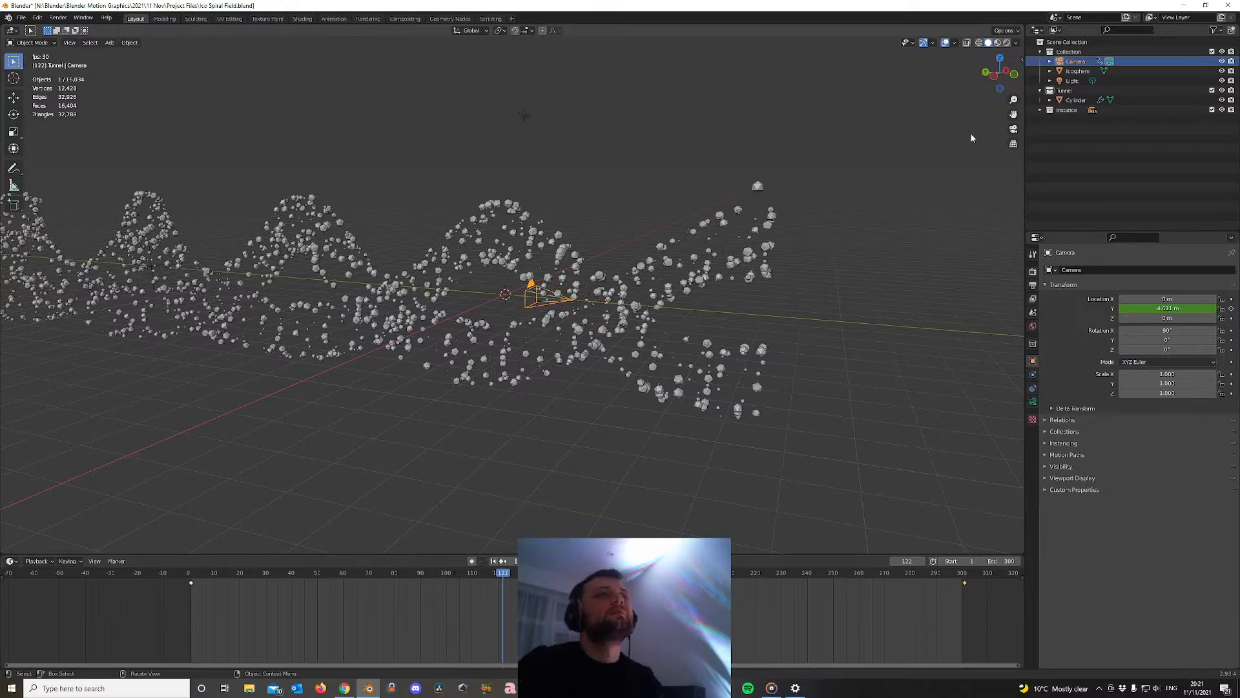
pyautogui.press('space')
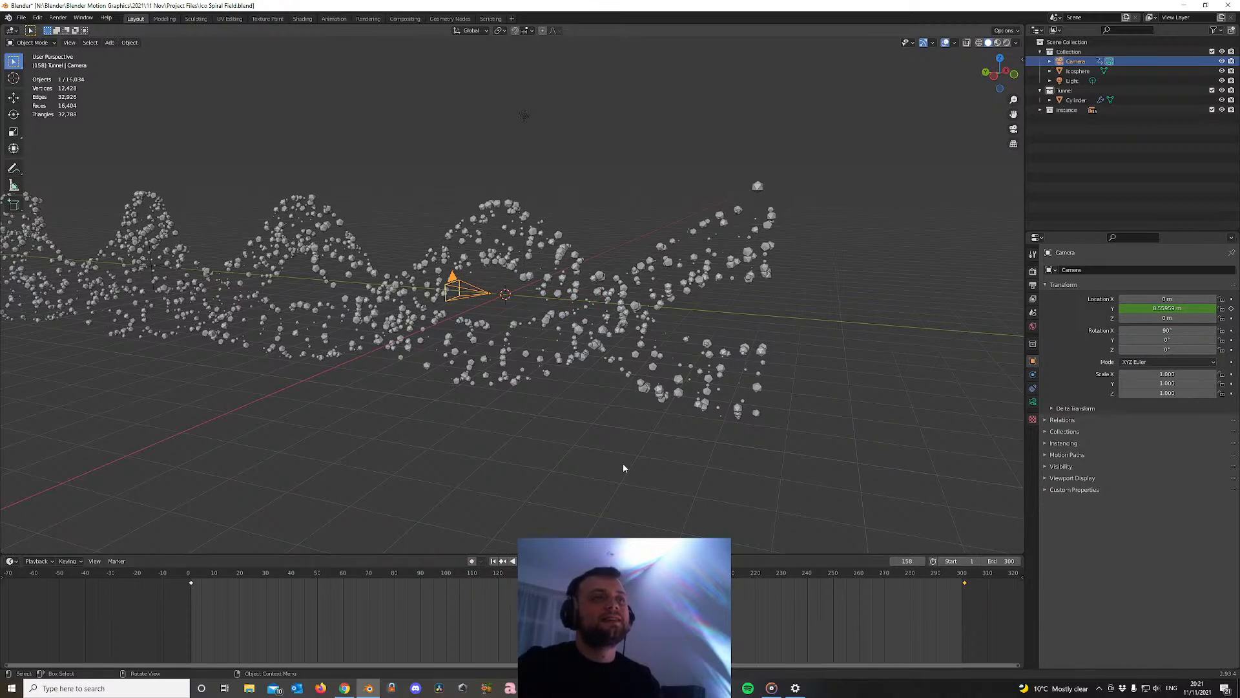
# Set the camera keyframes' interpolation to Linear and play the animation from the first frame through the camera view
pyautogui.click(493, 561)
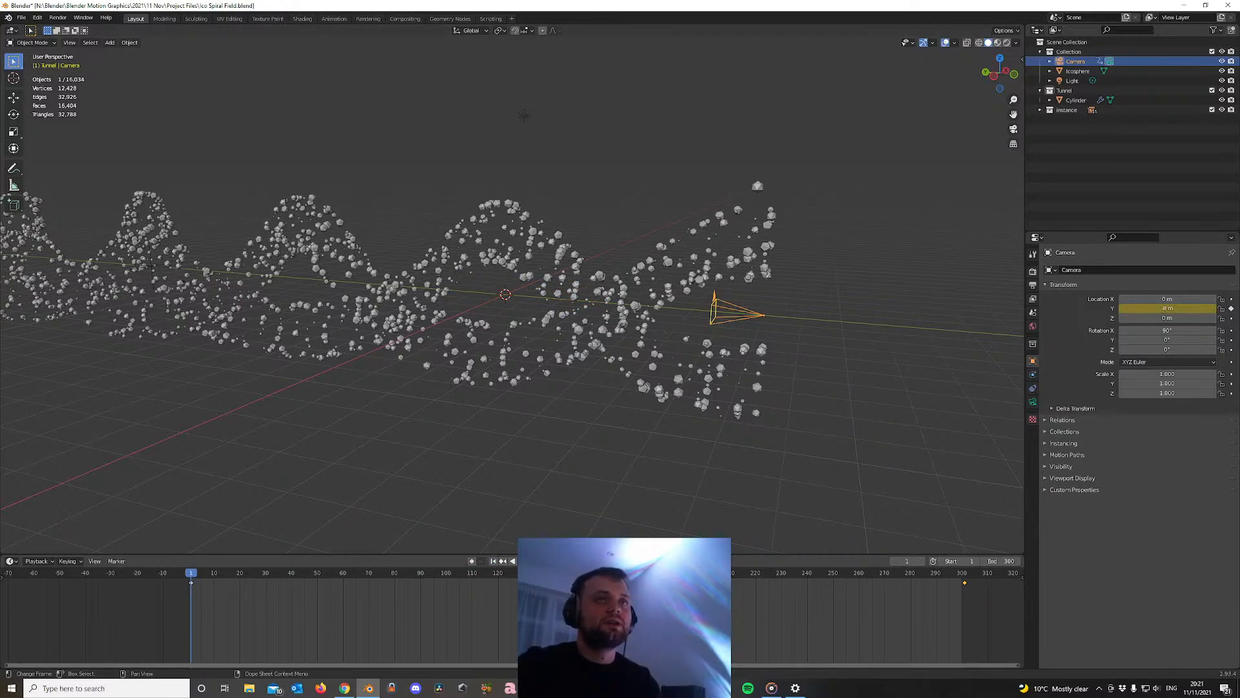
pyautogui.press('t')
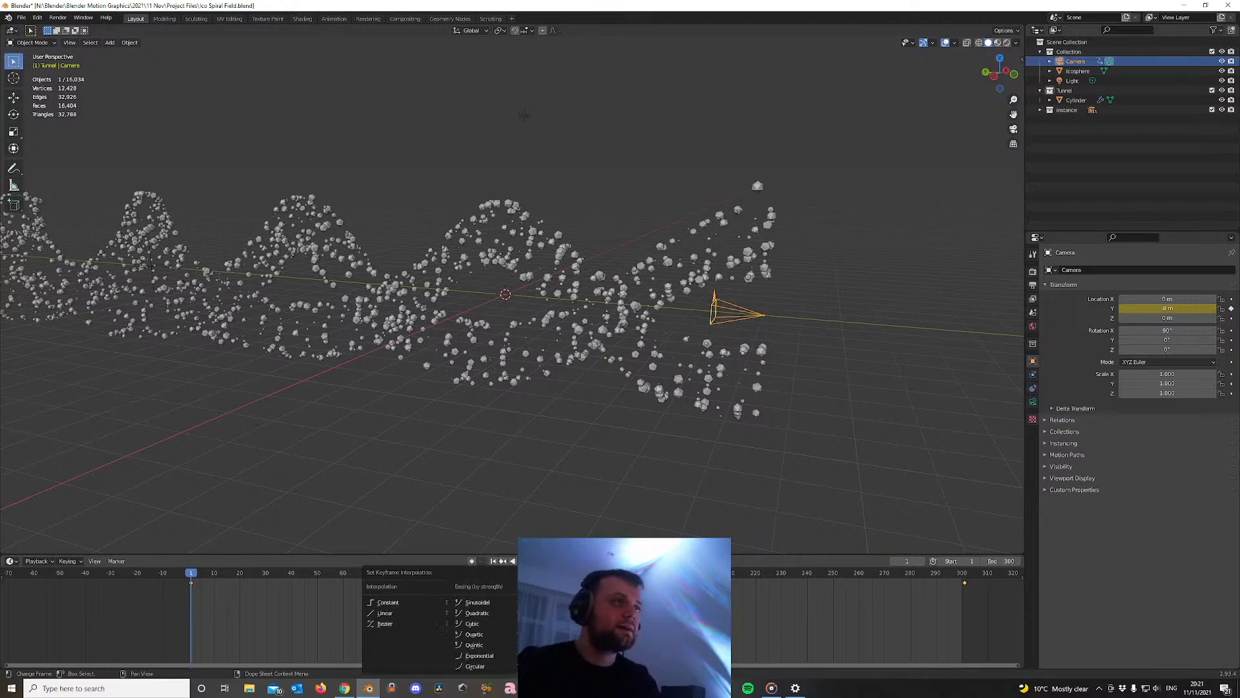
pyautogui.click(418, 614)
pyautogui.press('space')
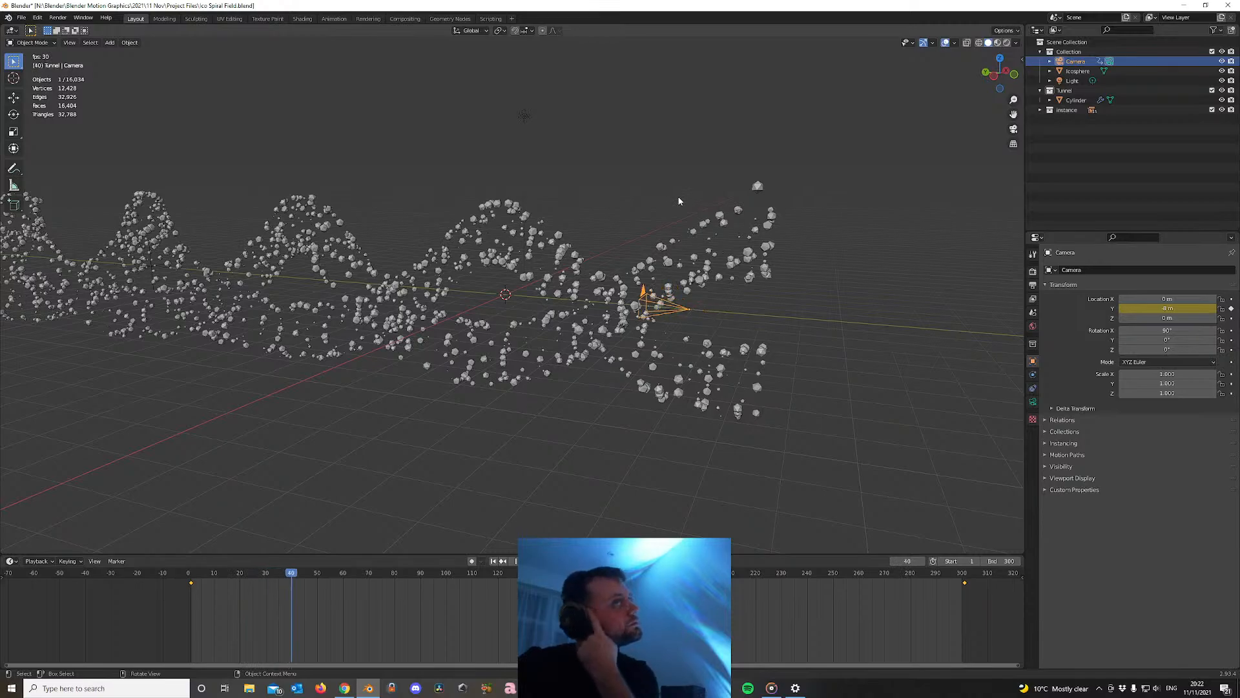
pyautogui.press('KP_0')
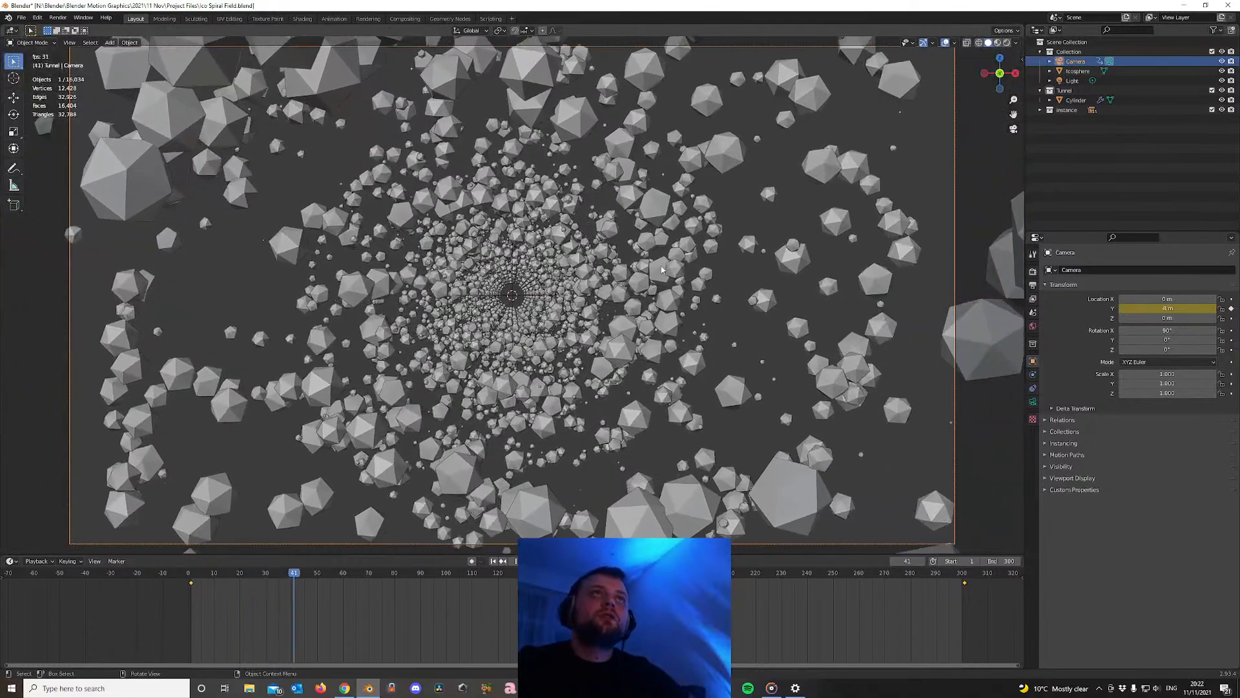
# Reduce the hair particle number on the Cylinder's particle system to 763
pyautogui.click(1078, 71)
pyautogui.click(1033, 387)
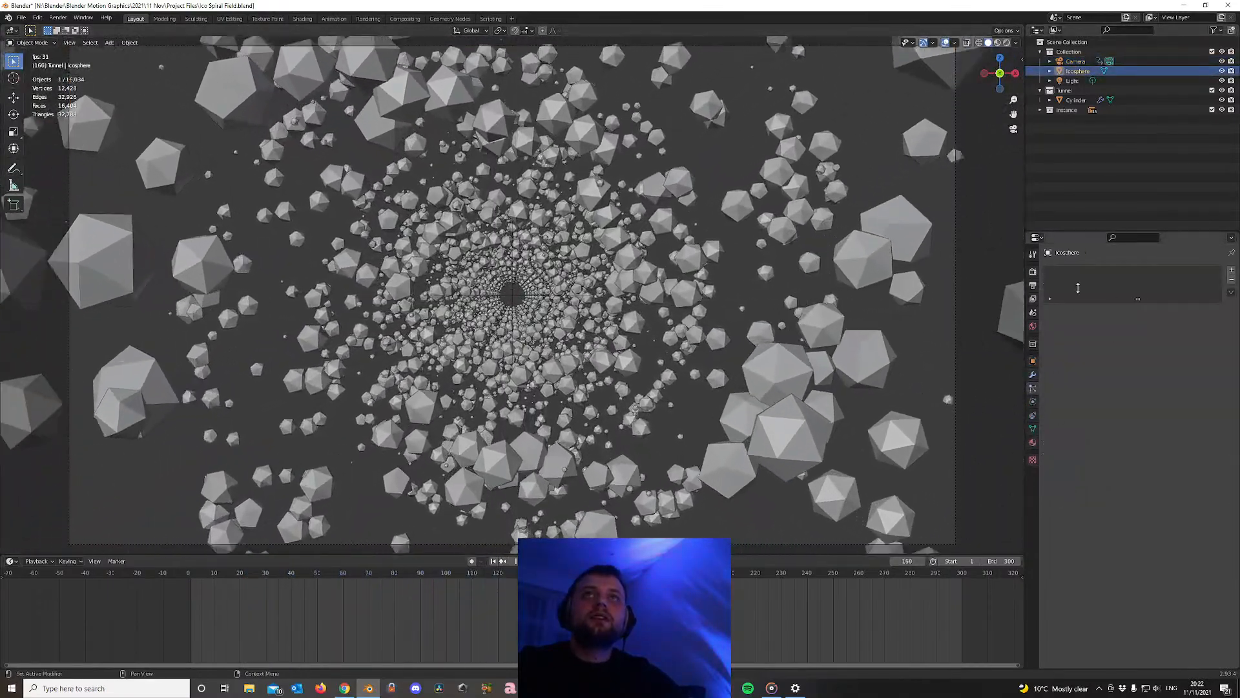
pyautogui.click(1076, 100)
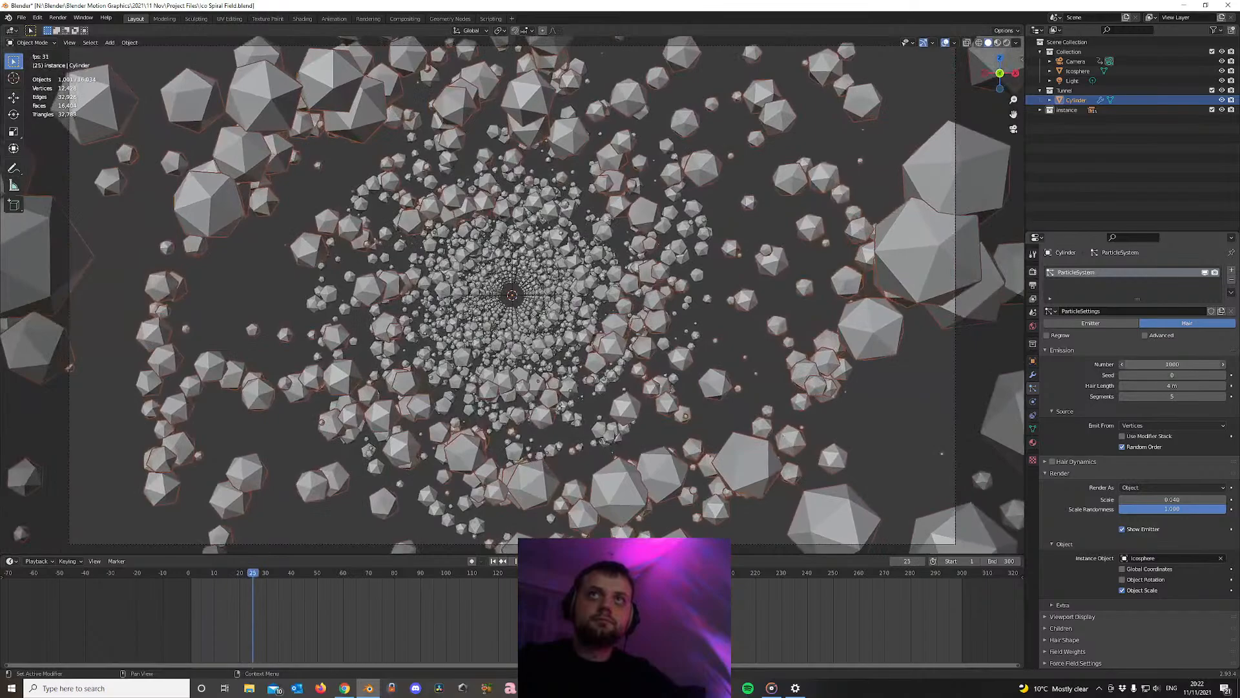
pyautogui.moveTo(1173, 364); pyautogui.dragTo(1027, 364)
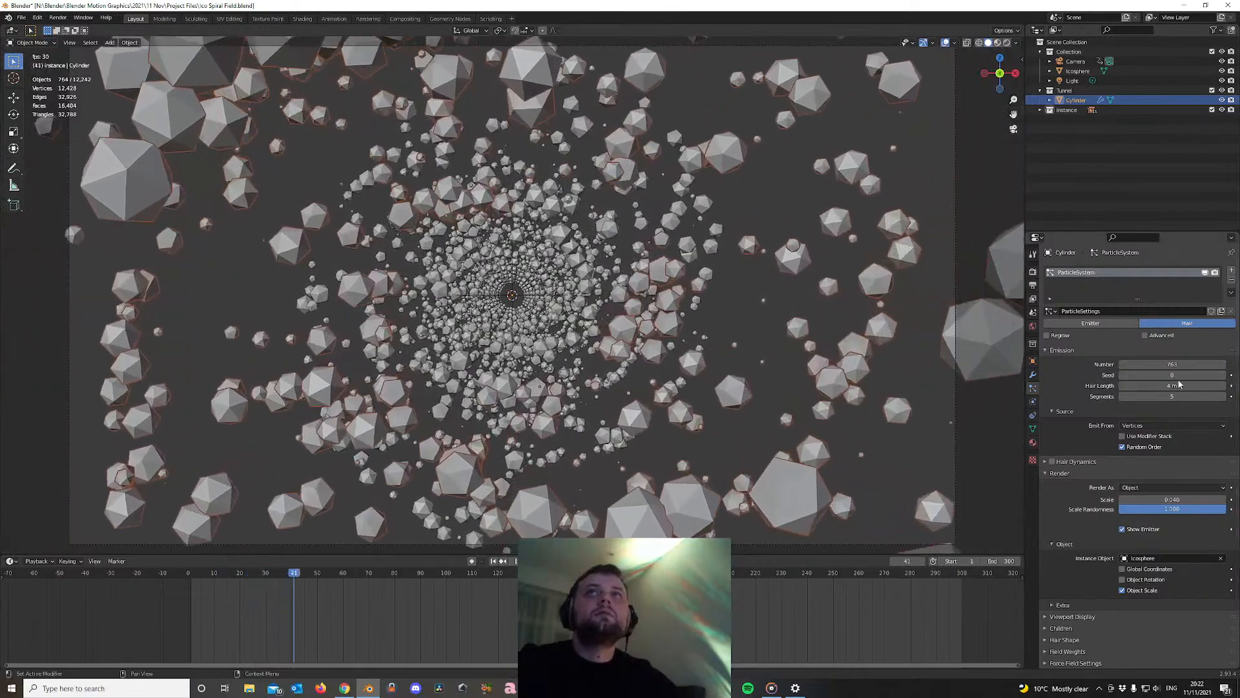
pyautogui.click(969, 117)
pyautogui.click(852, 127)
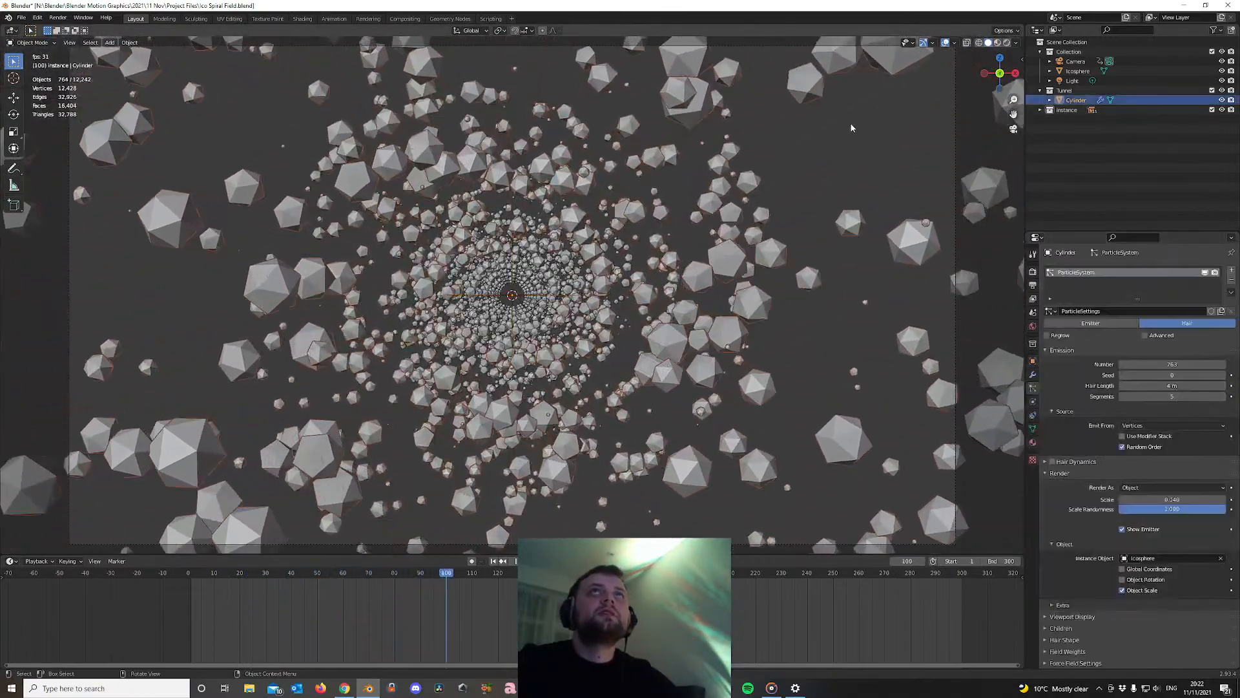
# Lower the camera's focal length to 14 mm while the animation plays in the camera view
pyautogui.click(1076, 61)
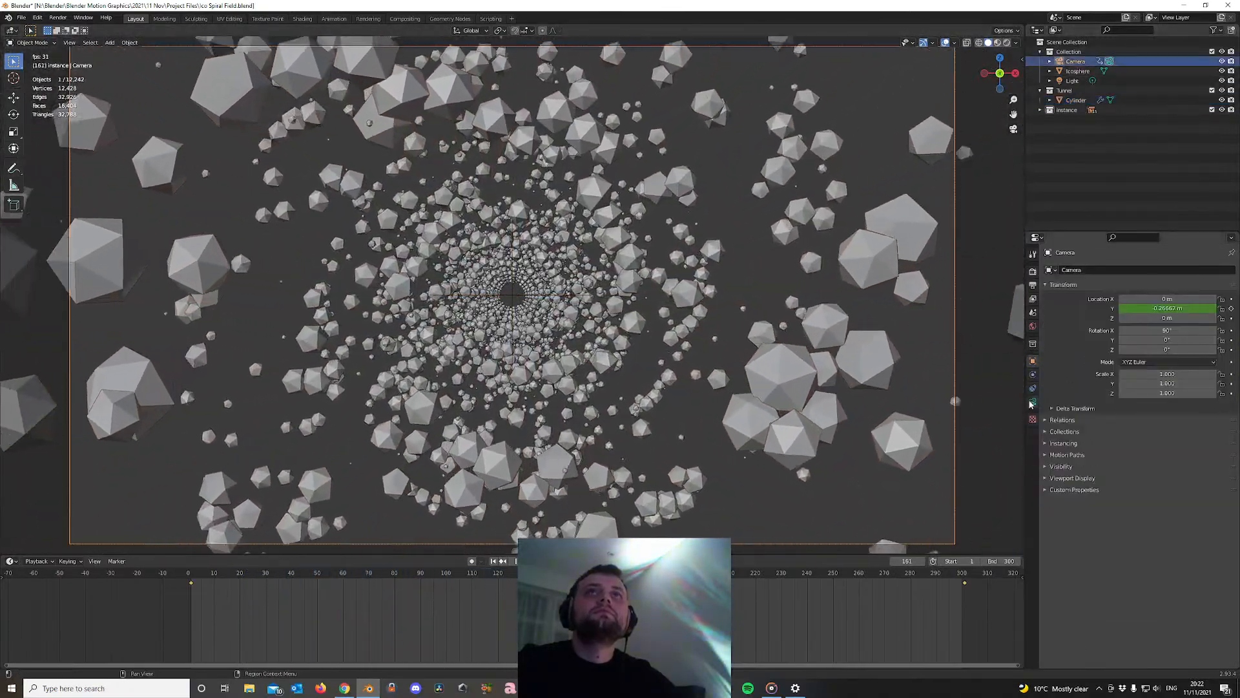
pyautogui.click(1033, 402)
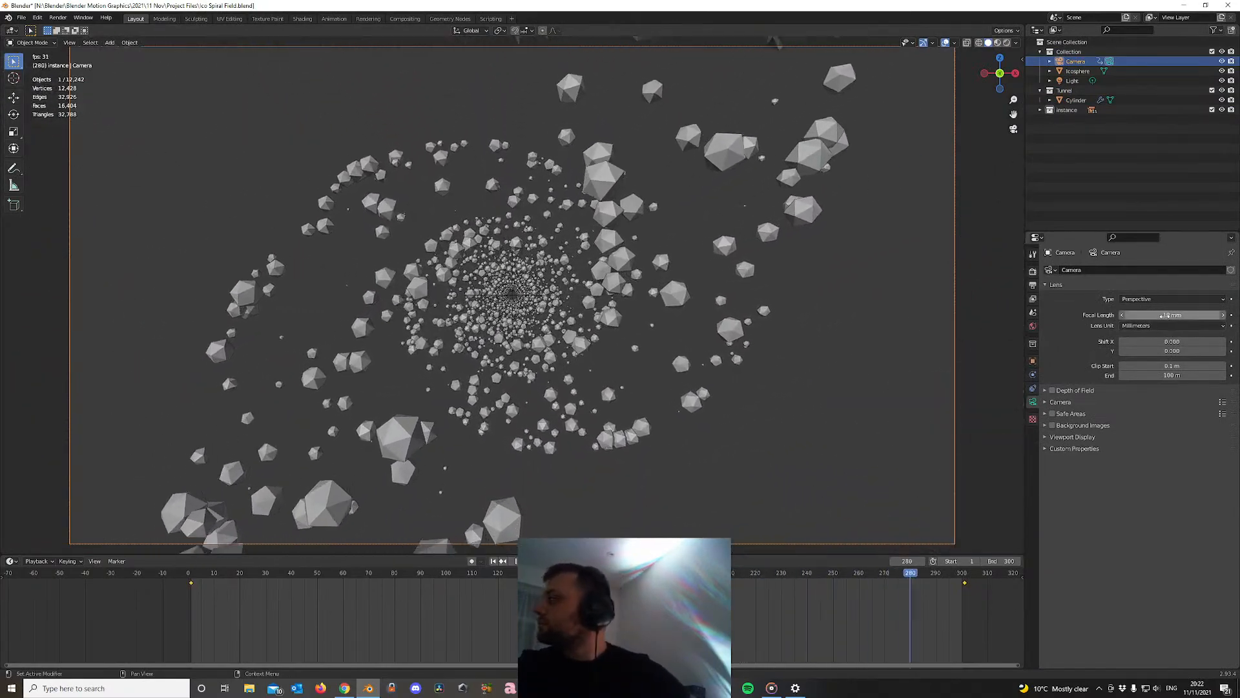
pyautogui.scroll(-3, 688, 377)
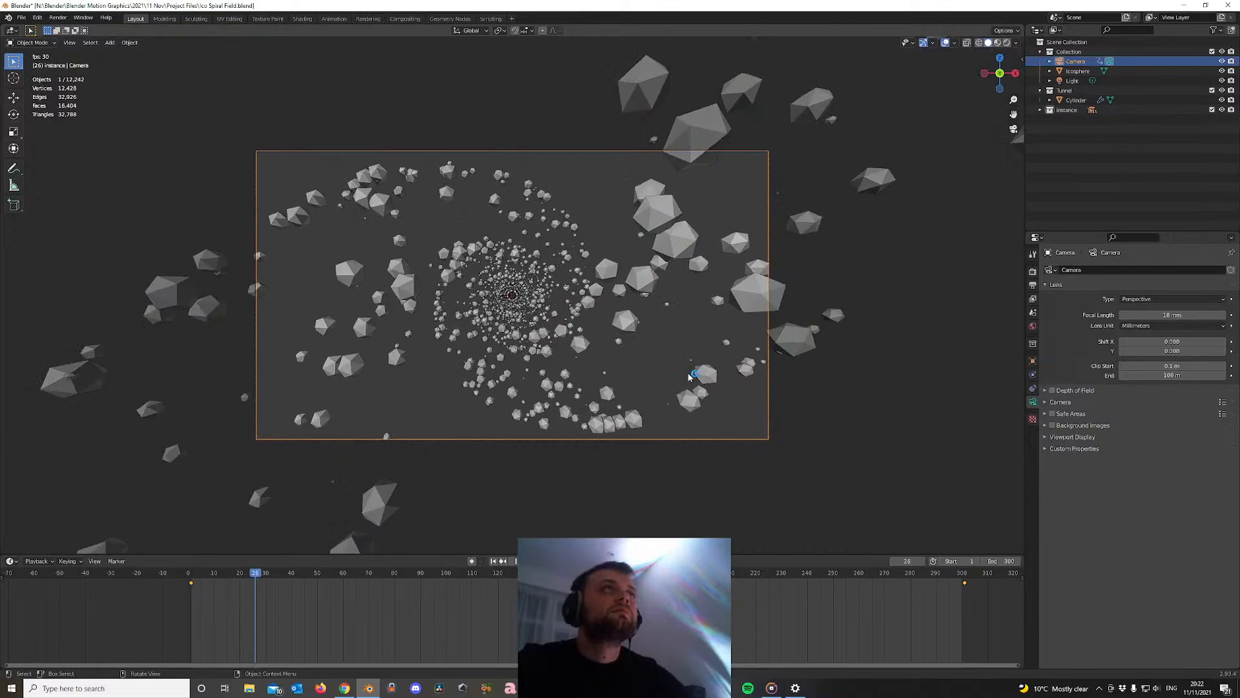
pyautogui.scroll(3, 689, 377)
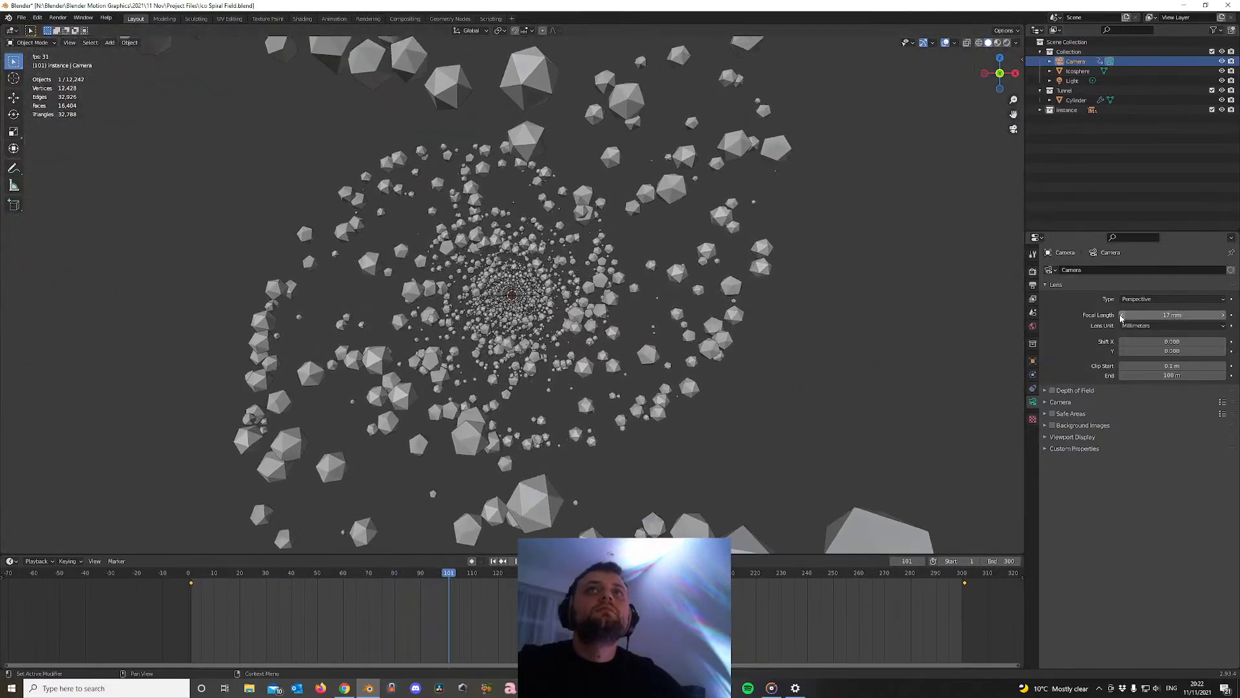
pyautogui.click(556, 269)
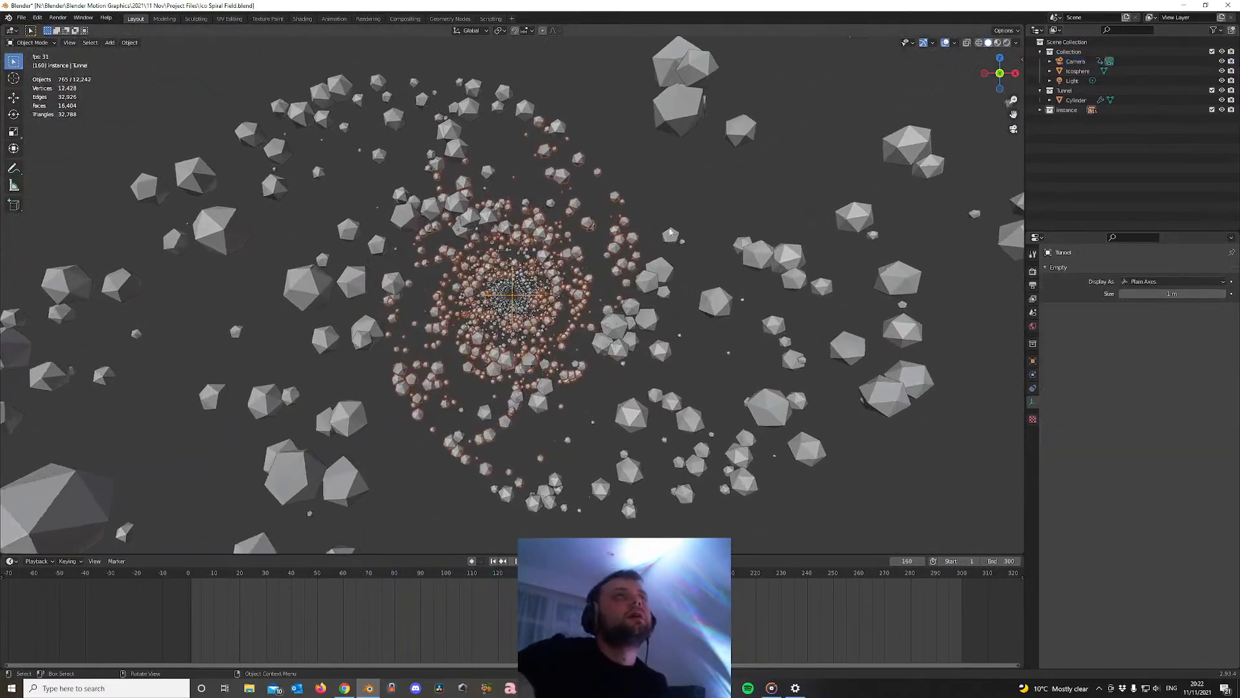
pyautogui.click(766, 305)
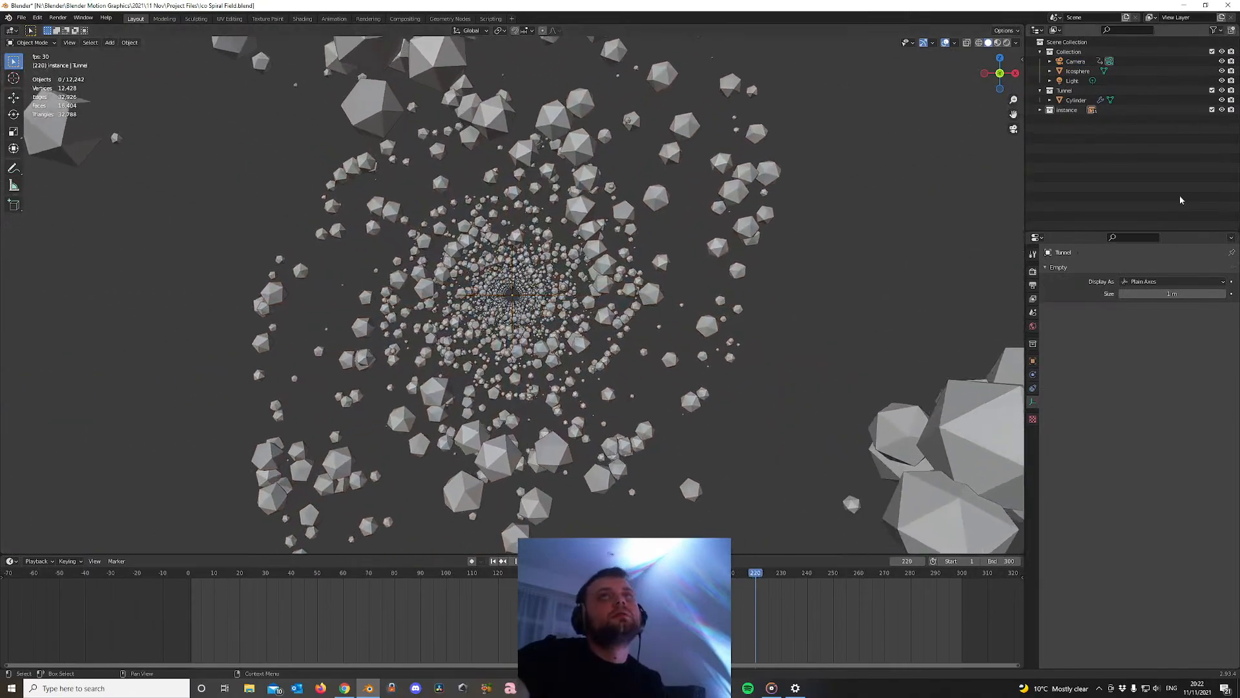
pyautogui.click(1075, 61)
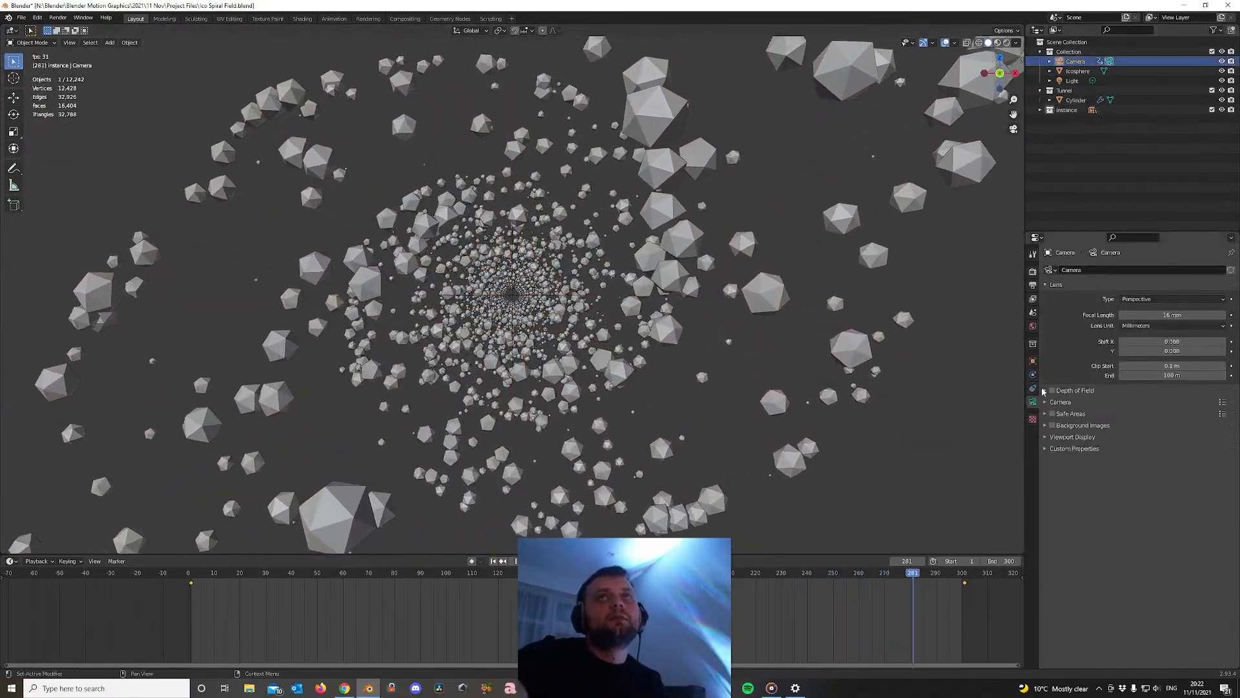
pyautogui.click(1122, 314)
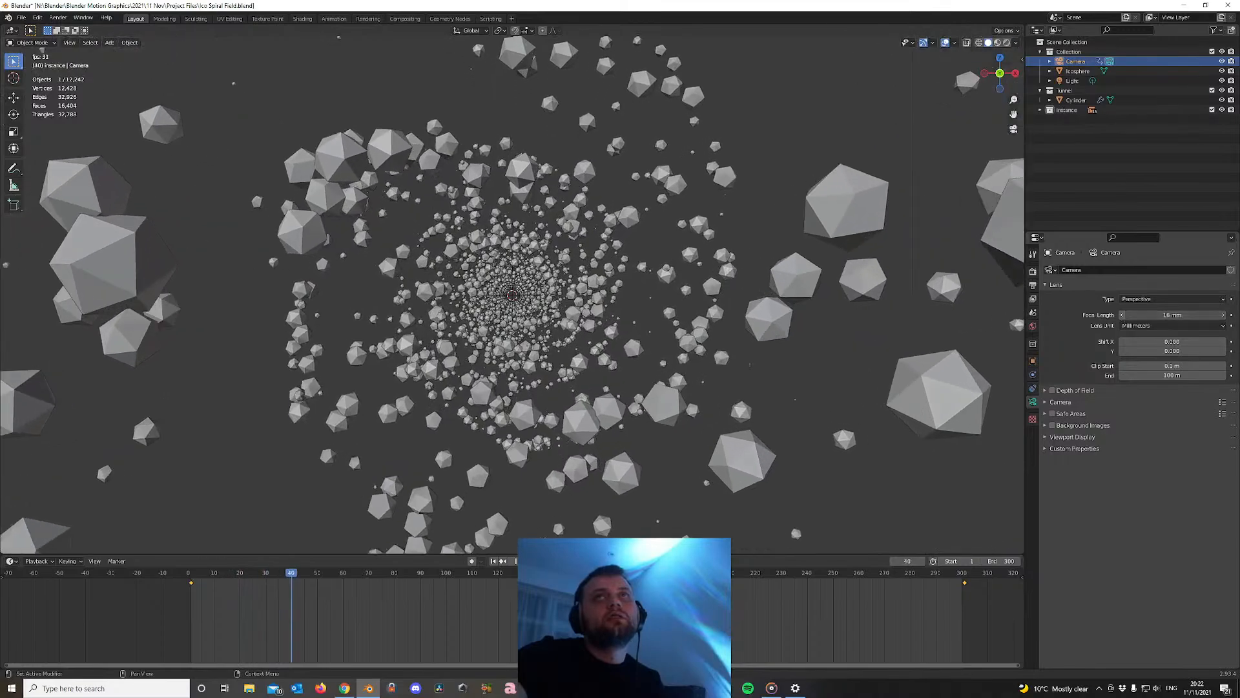
pyautogui.click(1122, 315)
pyautogui.click(775, 310)
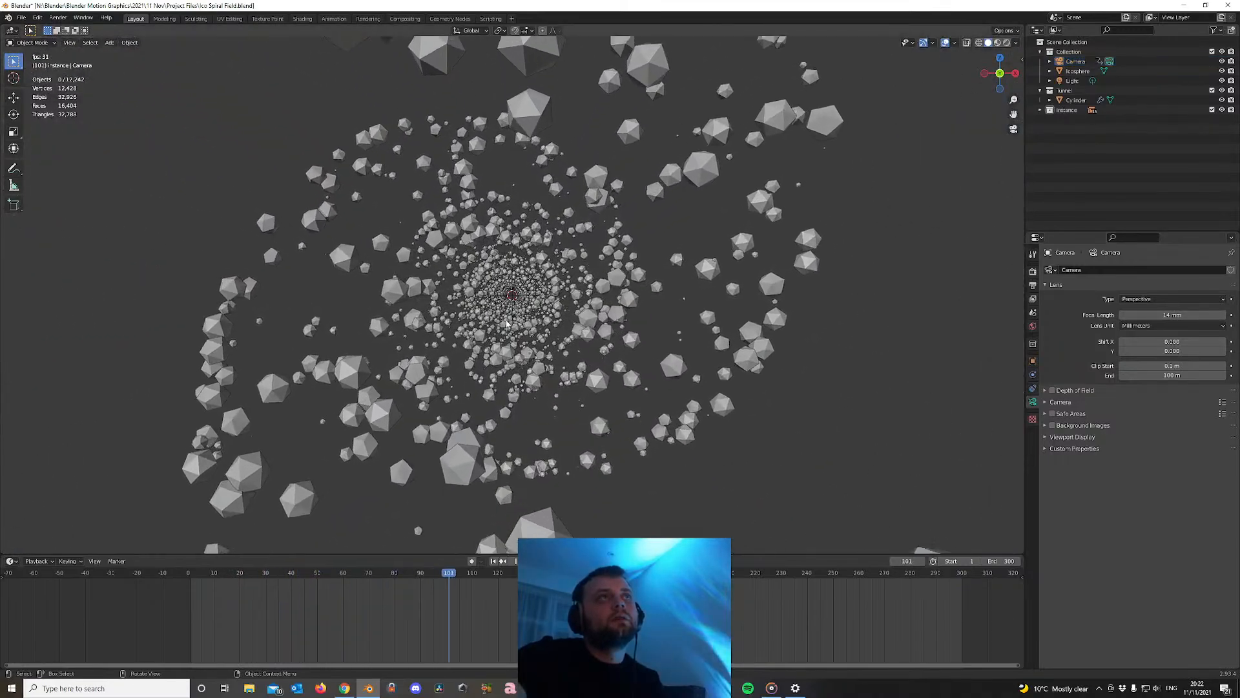
# Stop playback at the first frame and switch the viewport to rendered shading outside the camera view
pyautogui.click(514, 561)
pyautogui.click(493, 561)
pyautogui.moveTo(510, 297); pyautogui.dragTo(533, 285, button='middle')
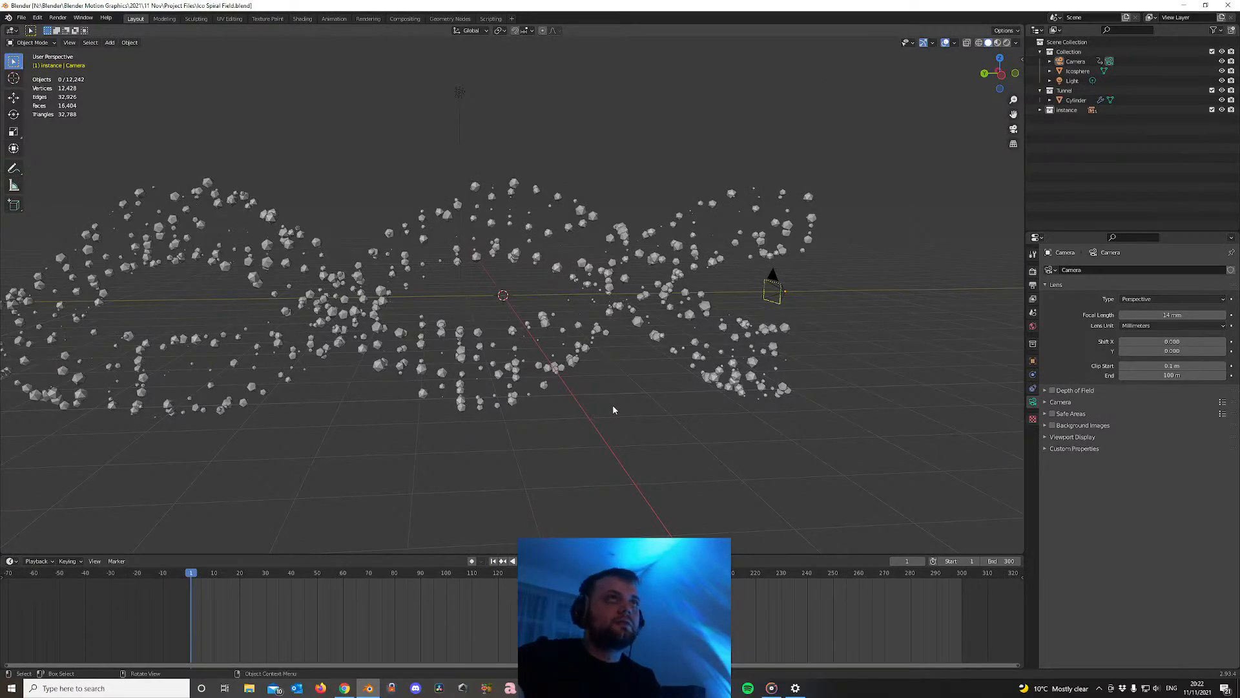
pyautogui.press('z')
pyautogui.press('8')
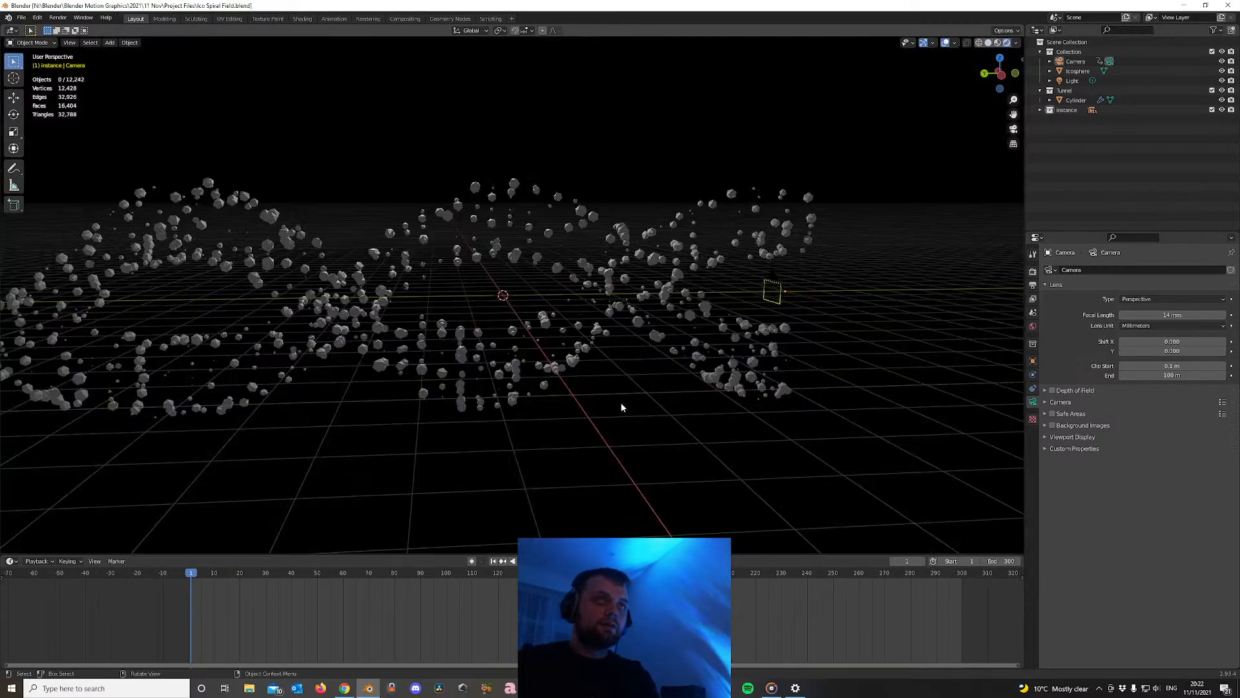
# Set the world background colour to black
pyautogui.click(1033, 327)
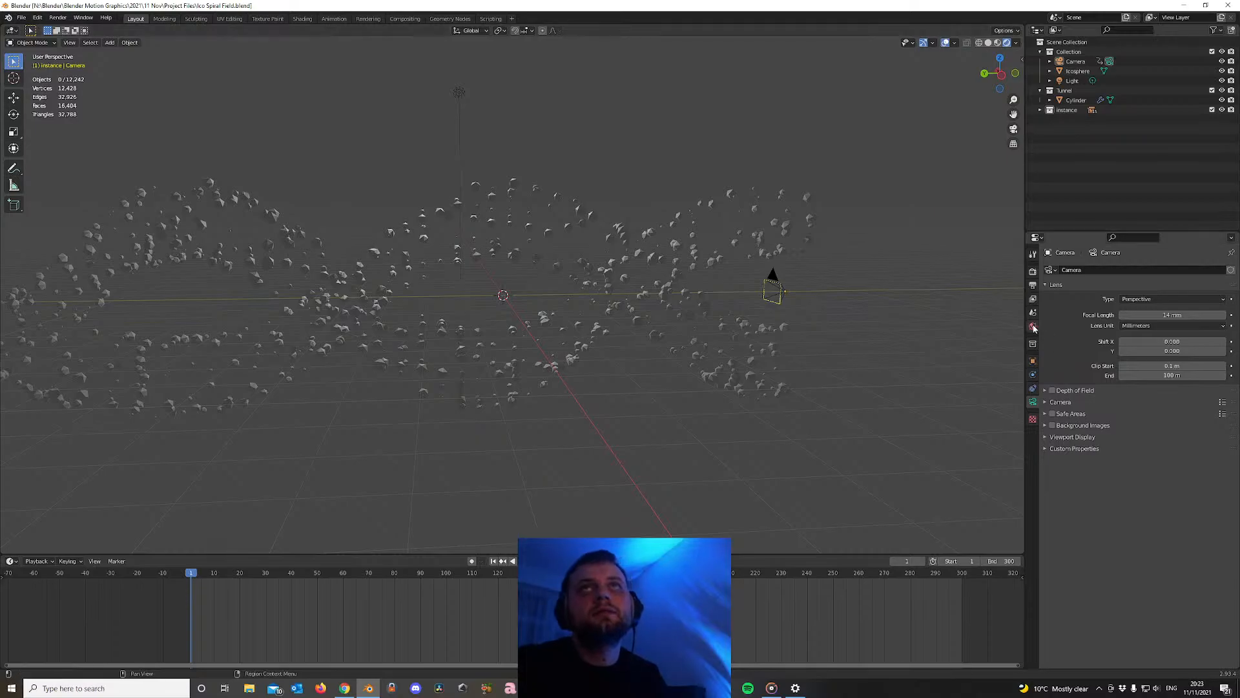
pyautogui.click(1150, 334)
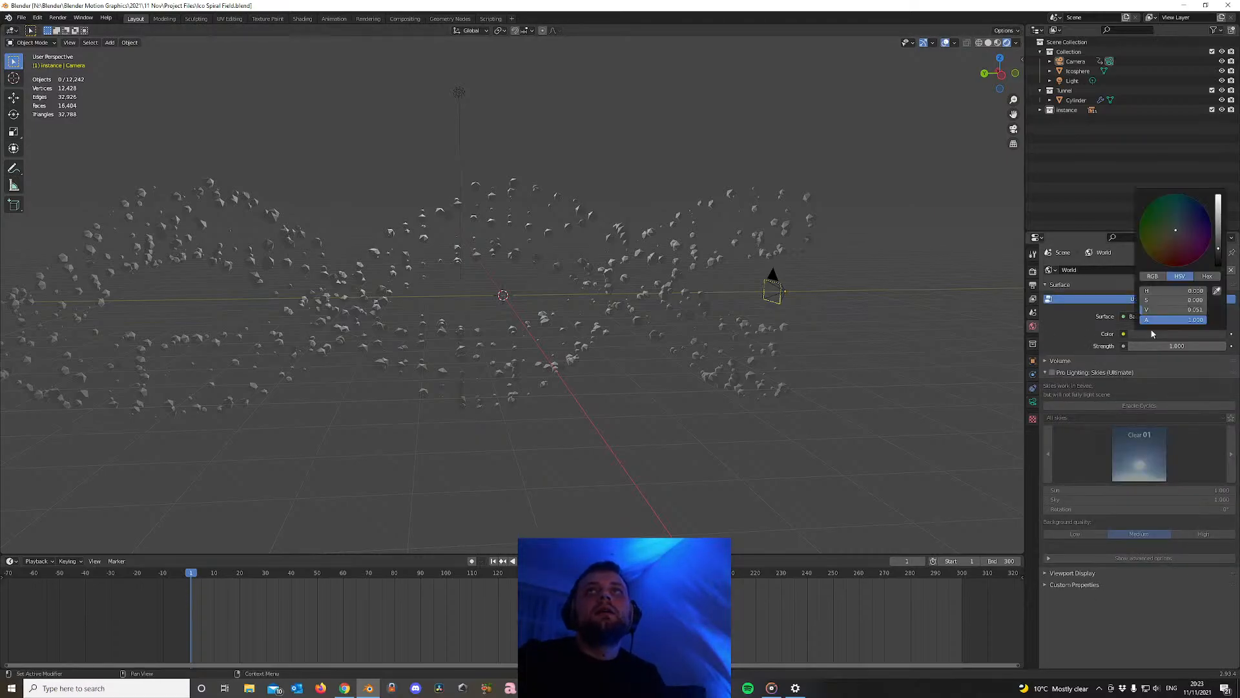
pyautogui.moveTo(1215, 257); pyautogui.dragTo(1215, 265)
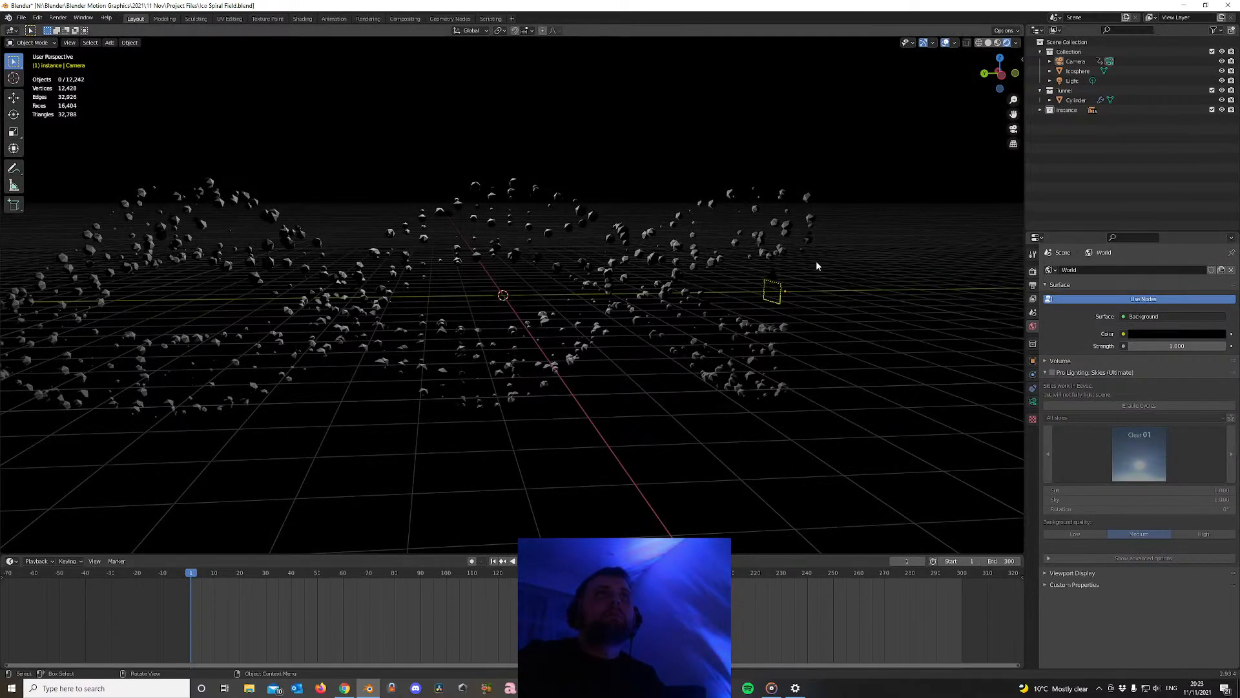
# Look through the camera and clear the light's location to place it at the world origin
pyautogui.press('KP_0')
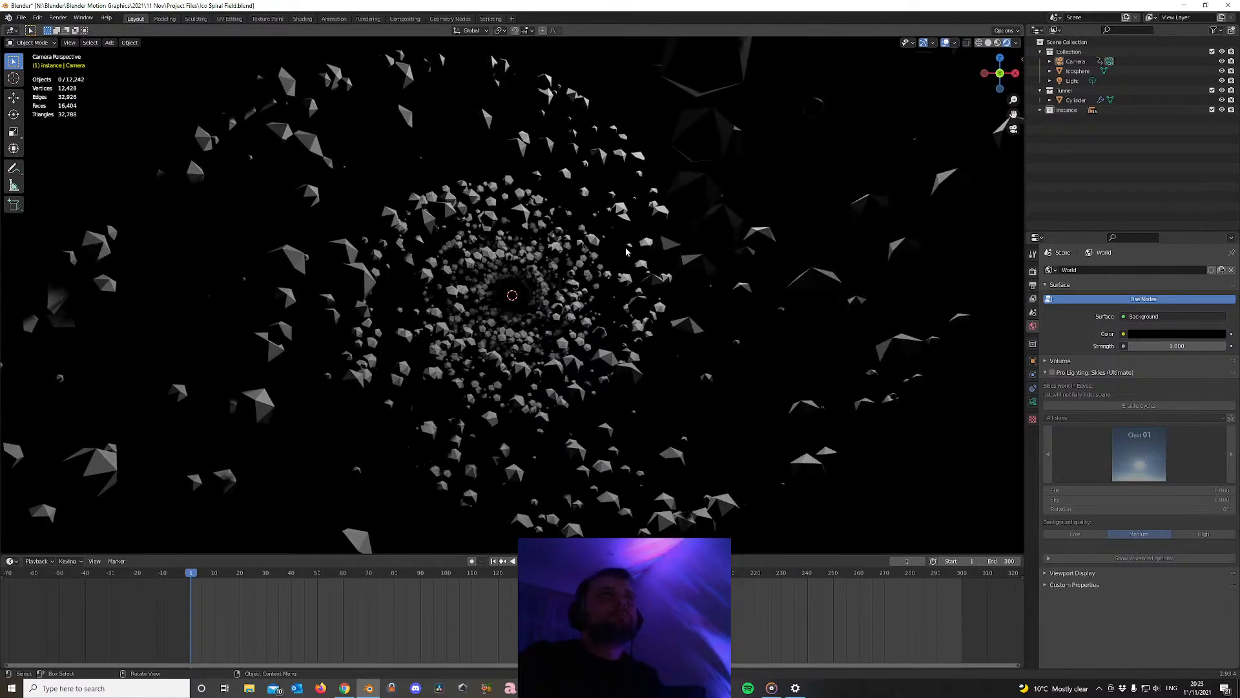
pyautogui.scroll(-4, 626, 252)
pyautogui.scroll(3, 627, 288)
pyautogui.scroll(-1, 627, 287)
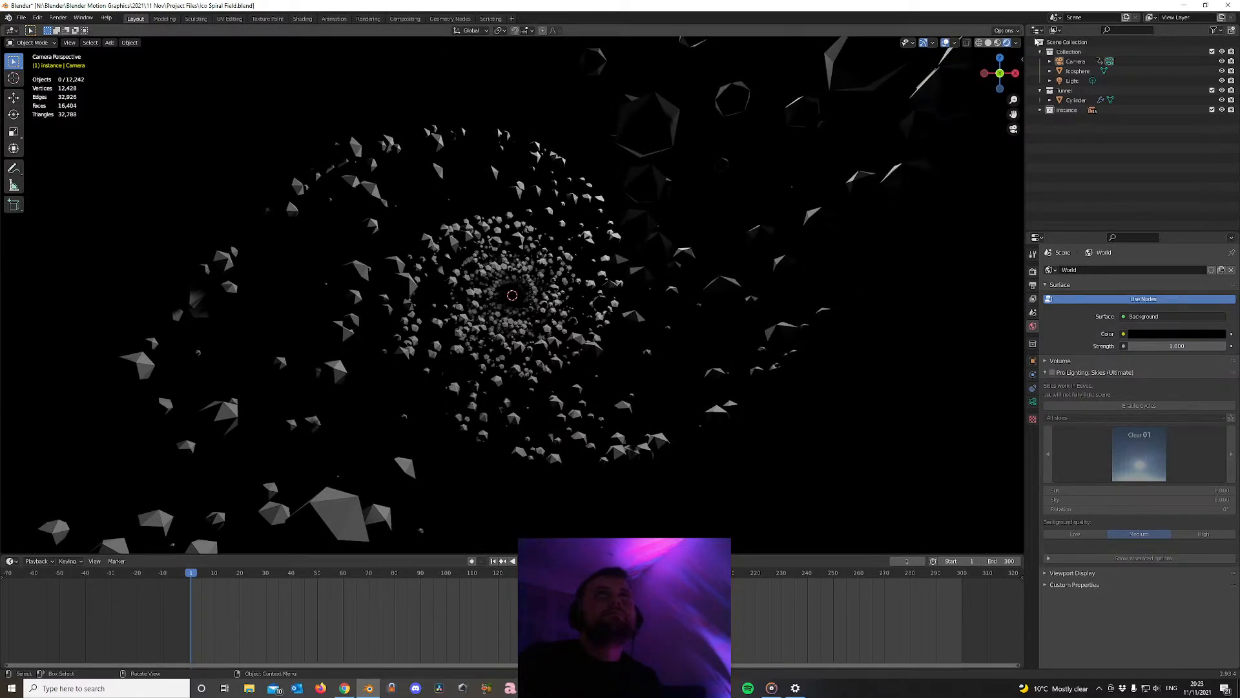
pyautogui.click(1073, 81)
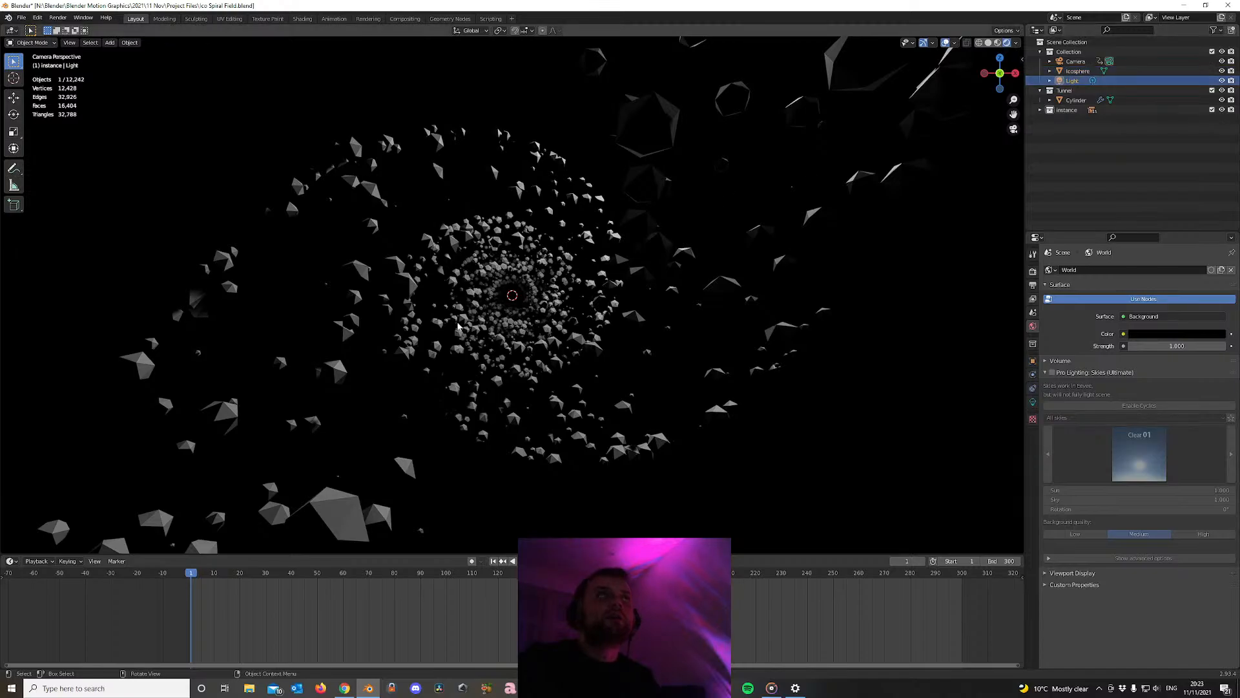
pyautogui.hotkey('alt', 'g')
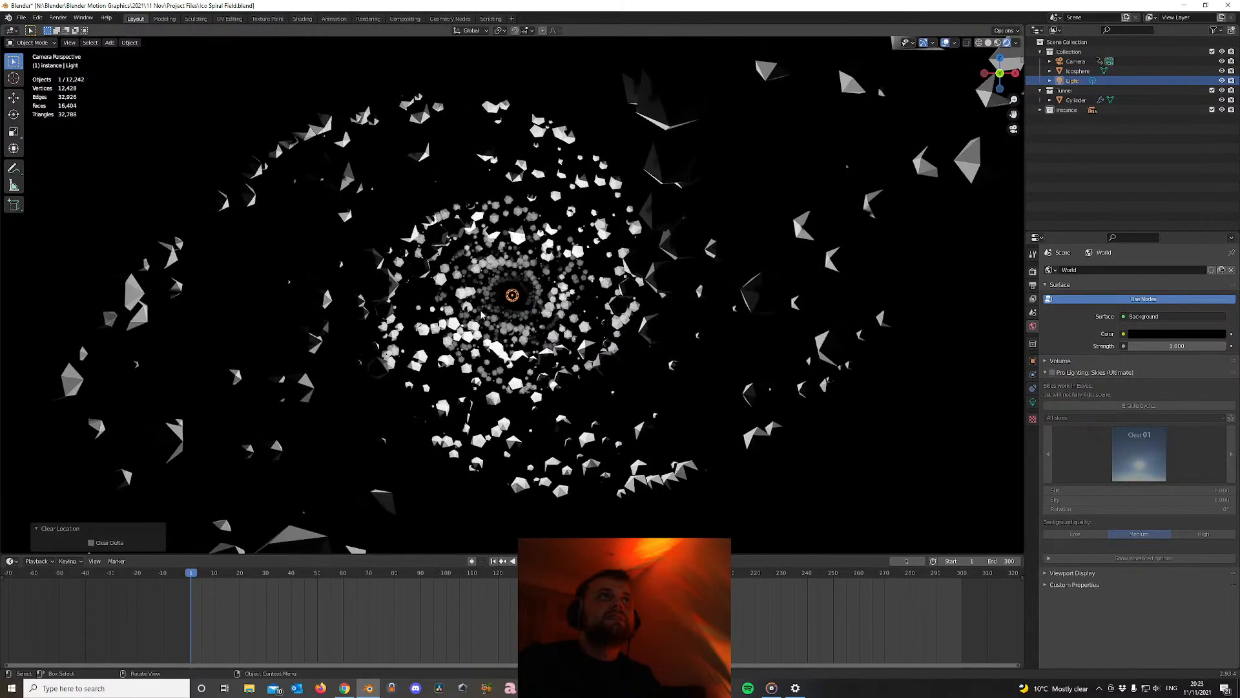
# Duplicate the light and move the copy -16 m along the Y axis
pyautogui.click(1077, 81)
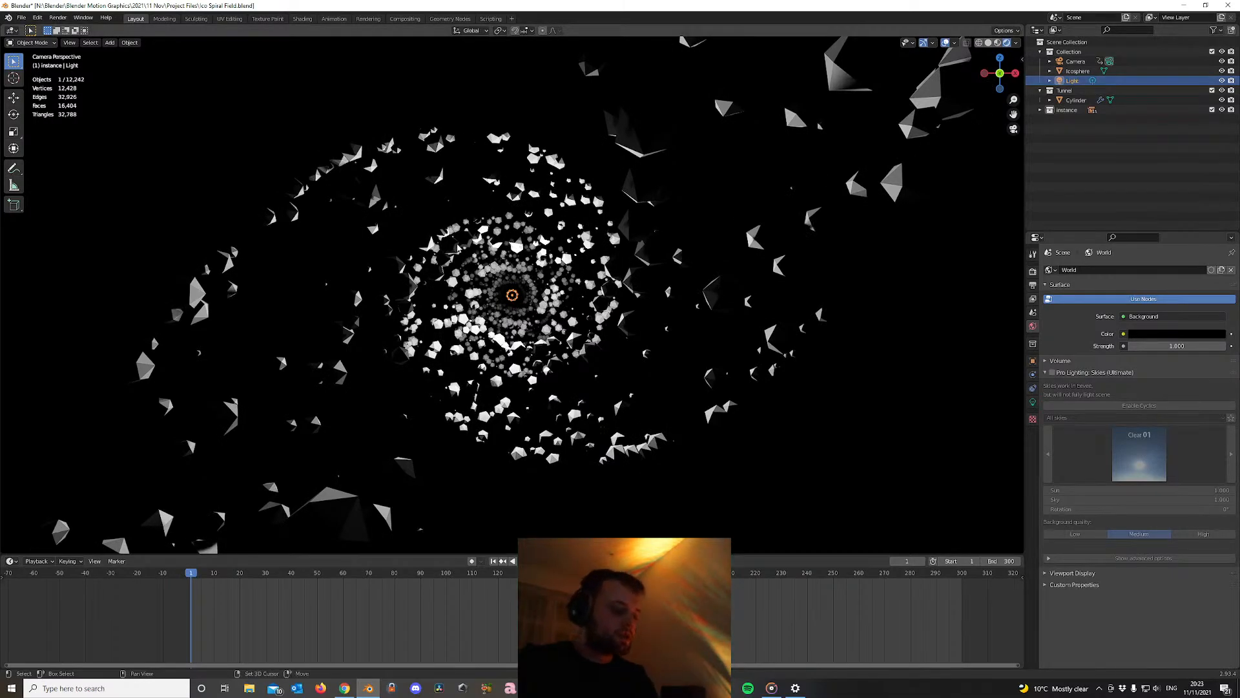
pyautogui.hotkey('shift', 'd')
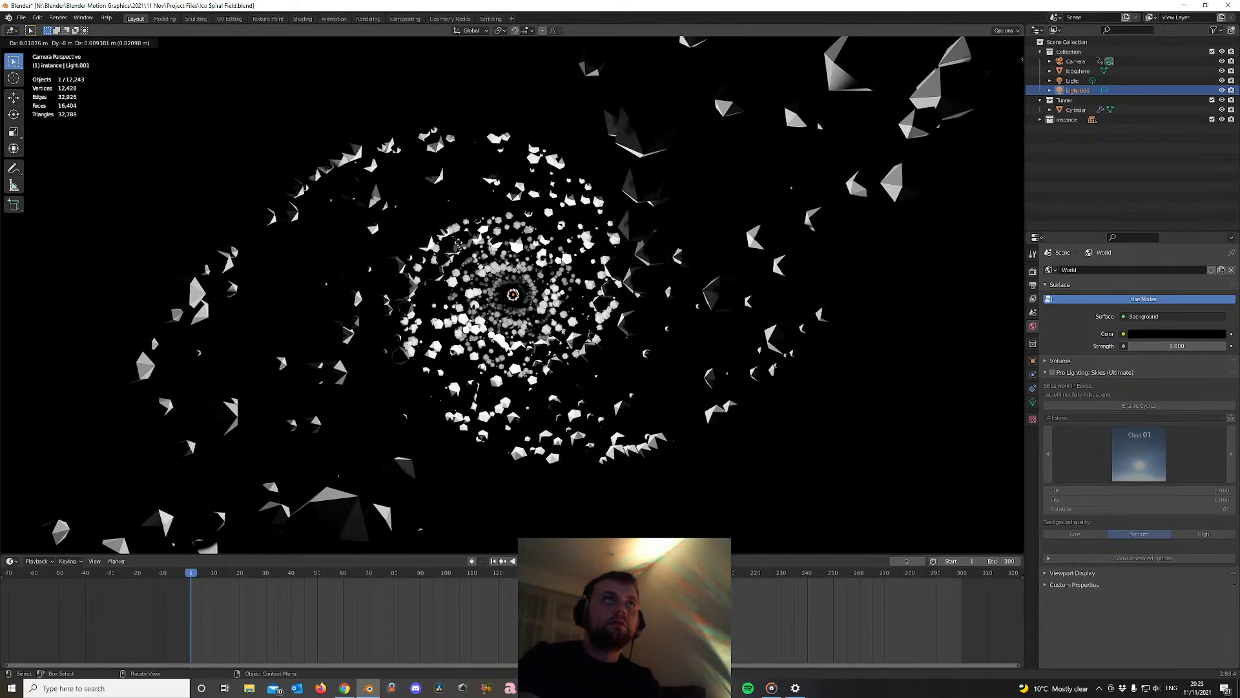
pyautogui.click(459, 245)
pyautogui.press('g')
pyautogui.press('y')
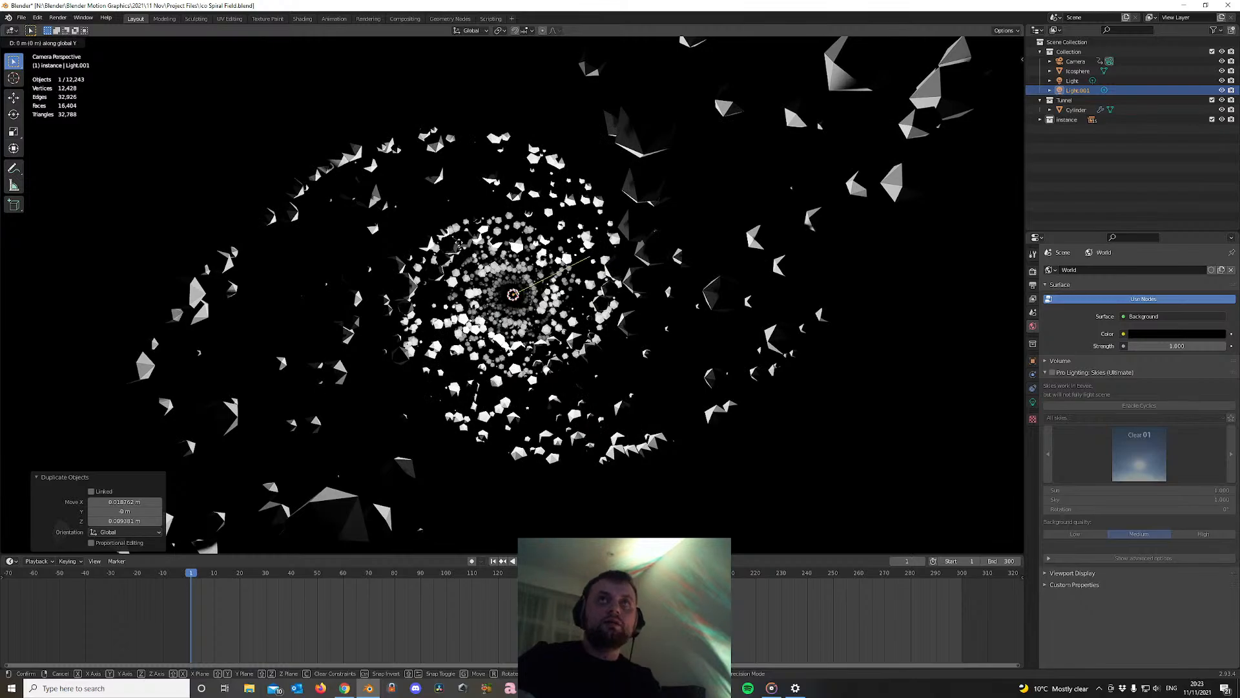
pyautogui.write('-16')
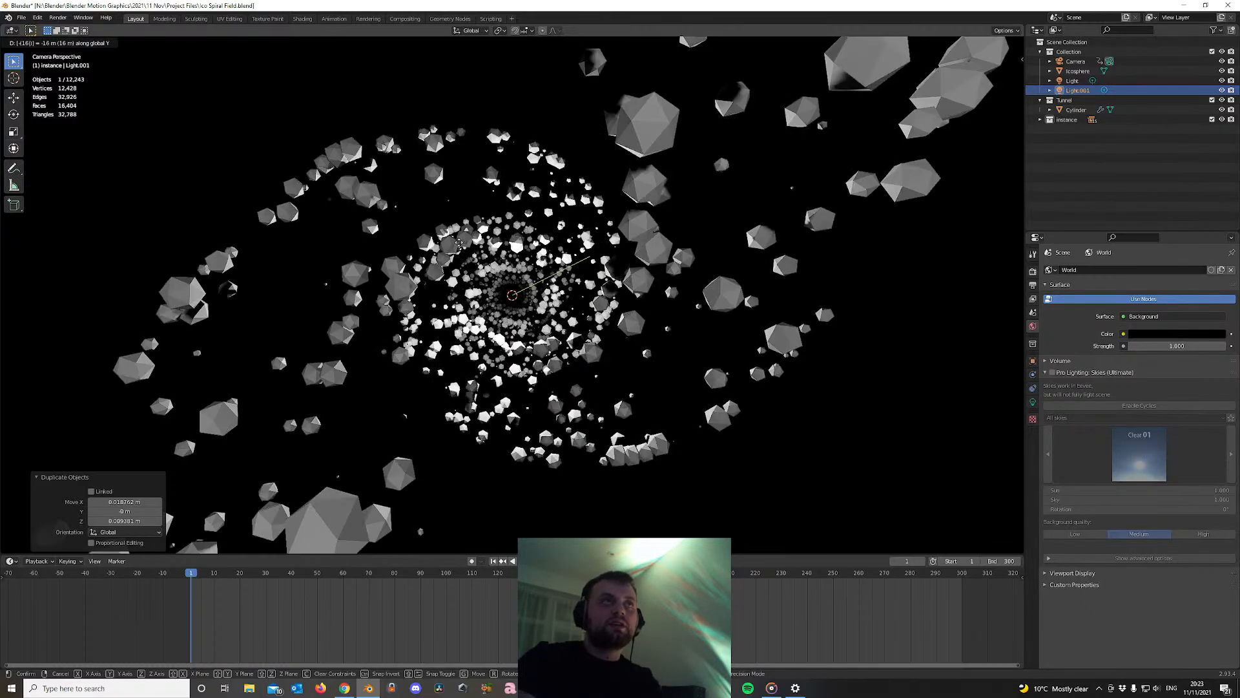
pyautogui.press('Return')
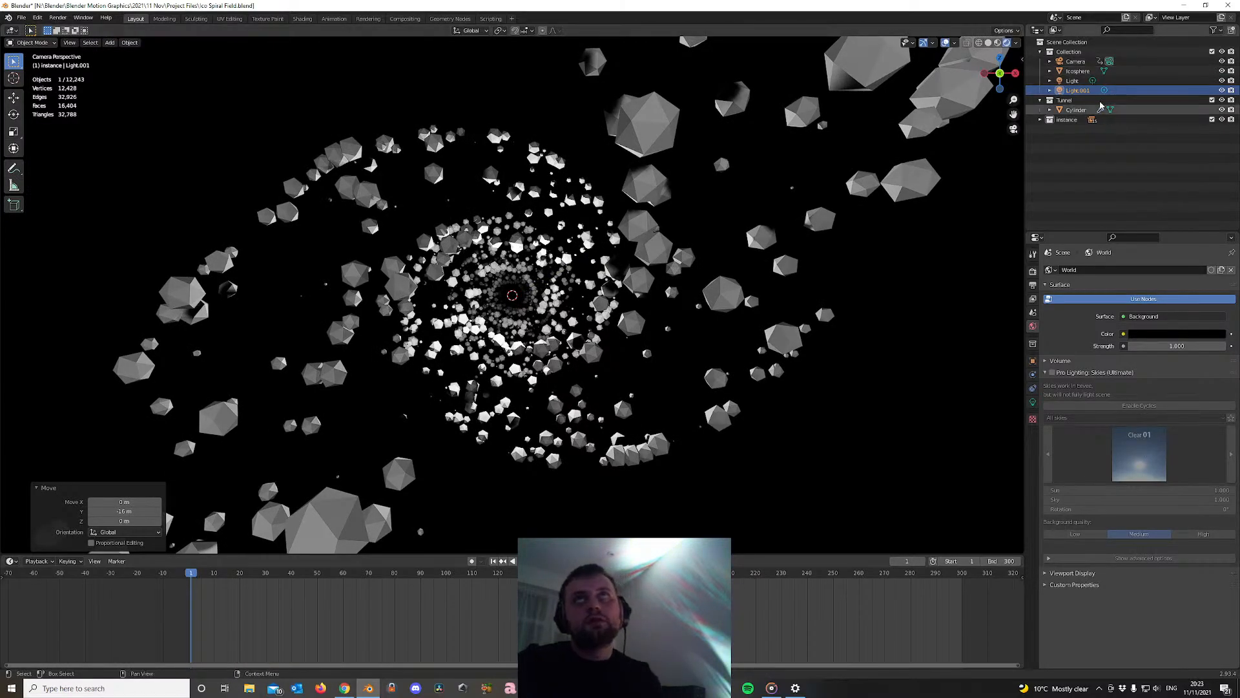
# Set the colour of the duplicated light, Light.001, to pink
pyautogui.click(513, 296)
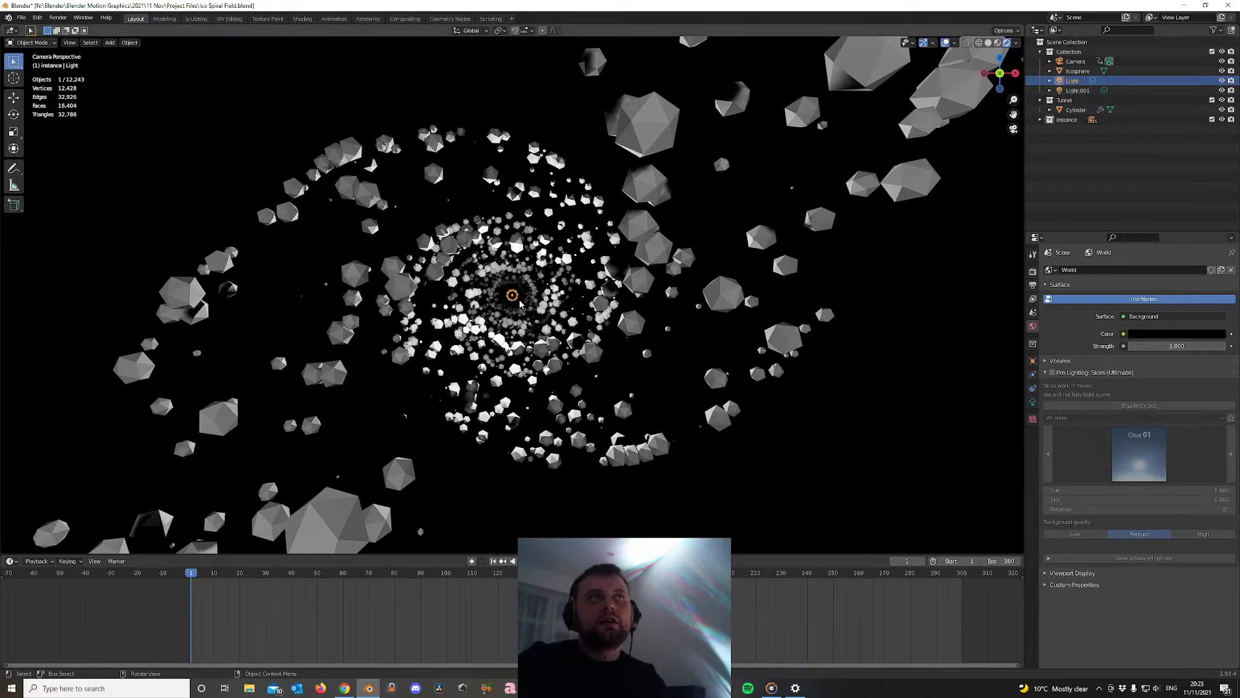
pyautogui.click(1075, 110)
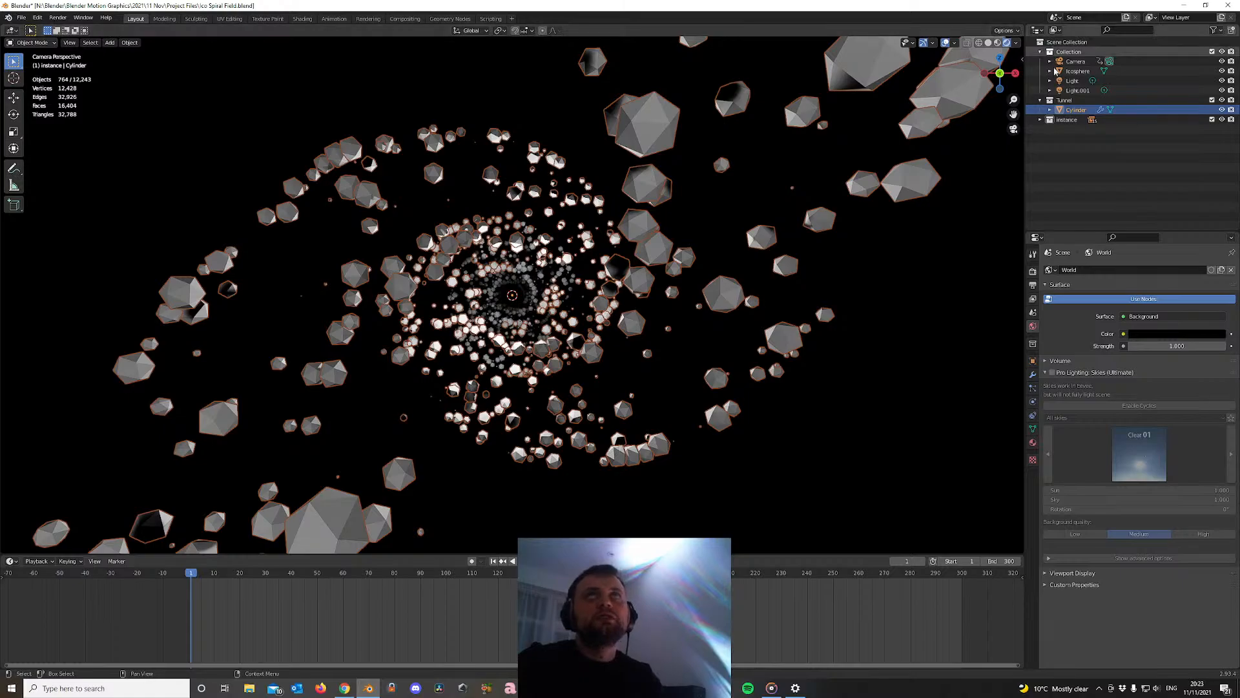
pyautogui.click(1034, 443)
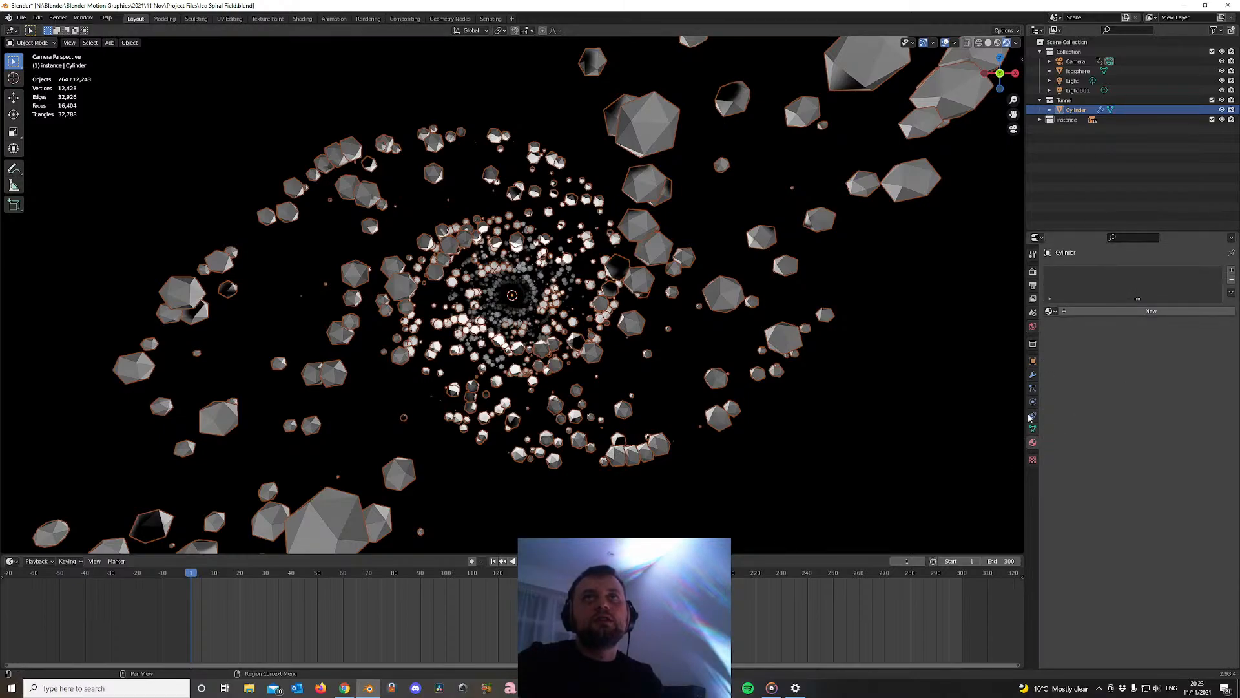
pyautogui.click(1078, 91)
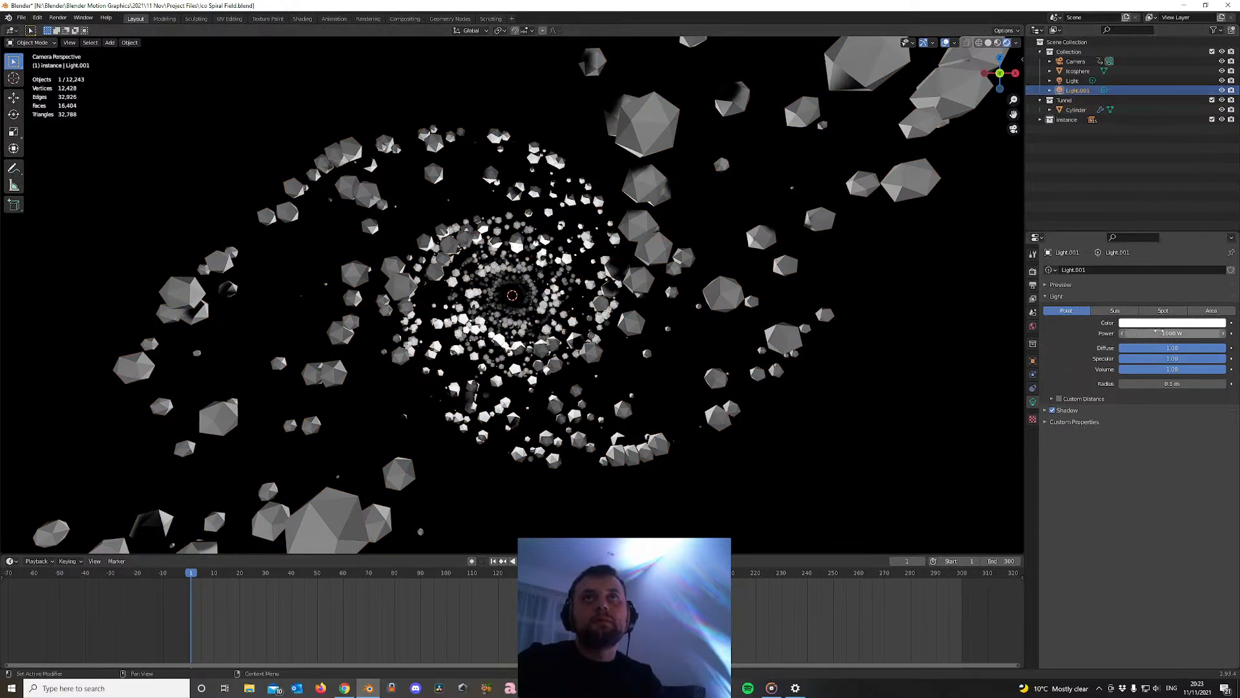
pyautogui.click(1160, 323)
pyautogui.click(1183, 253)
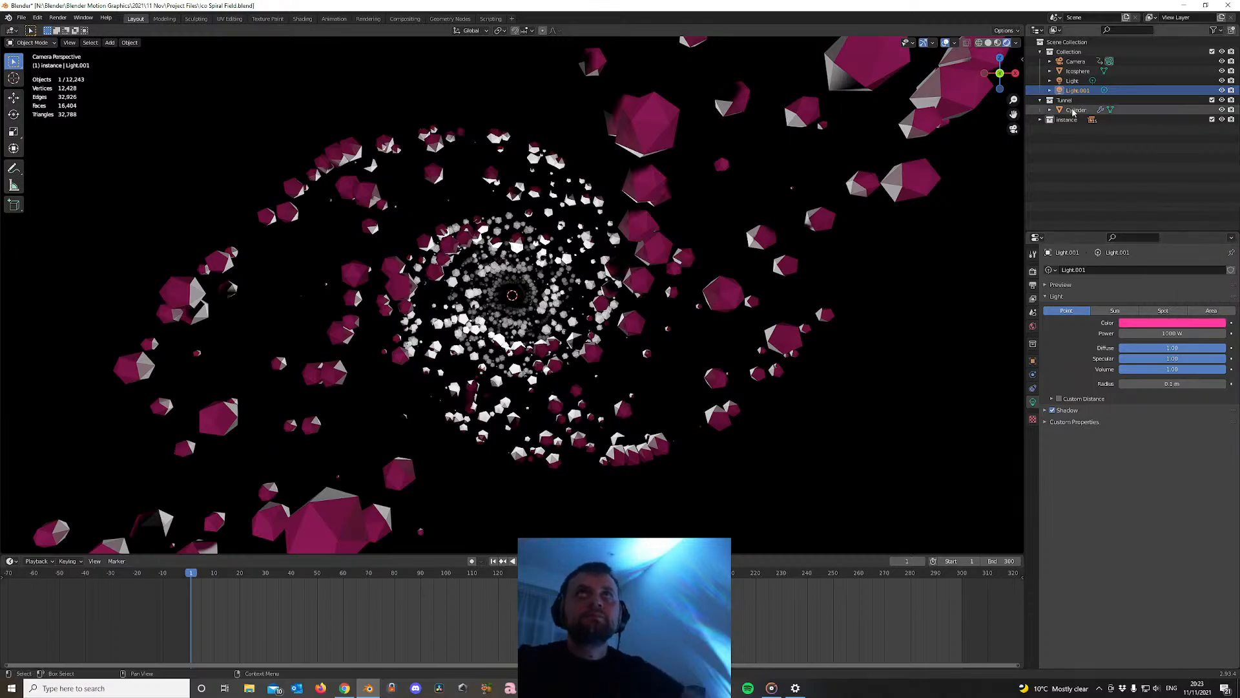
# Set the colour of the original light at the world origin to light blue
pyautogui.click(1072, 80)
pyautogui.click(1169, 323)
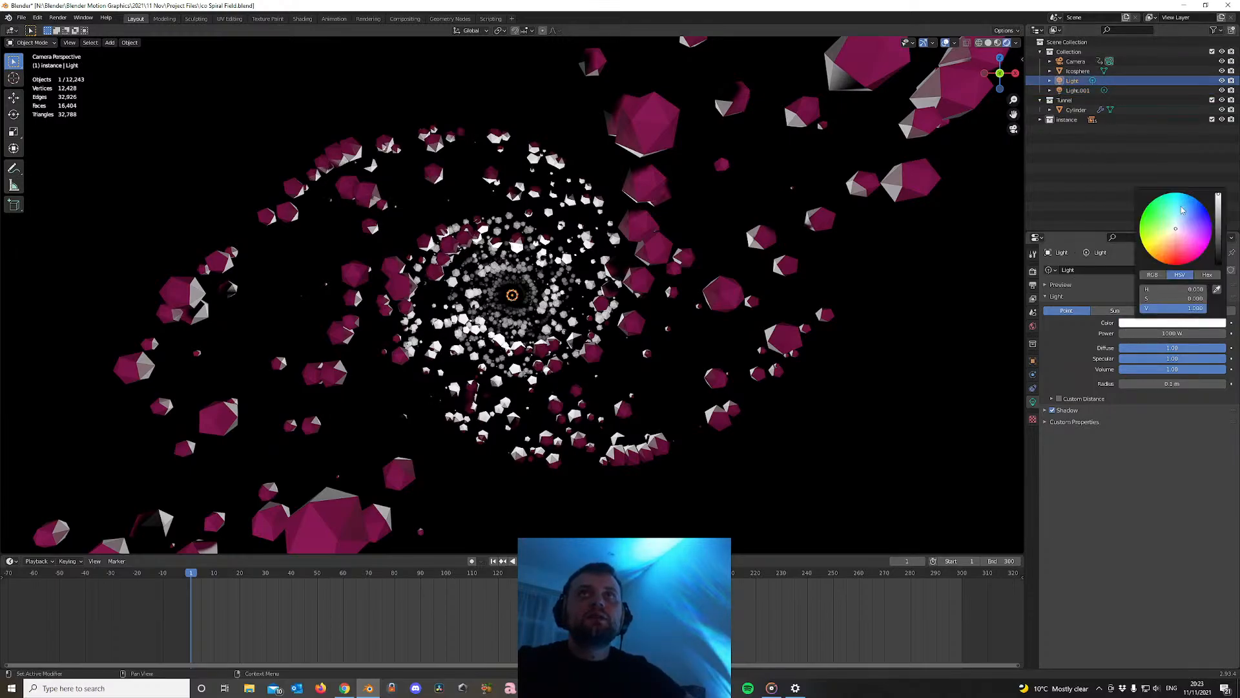
pyautogui.click(1198, 205)
pyautogui.moveTo(1198, 204); pyautogui.dragTo(1188, 207)
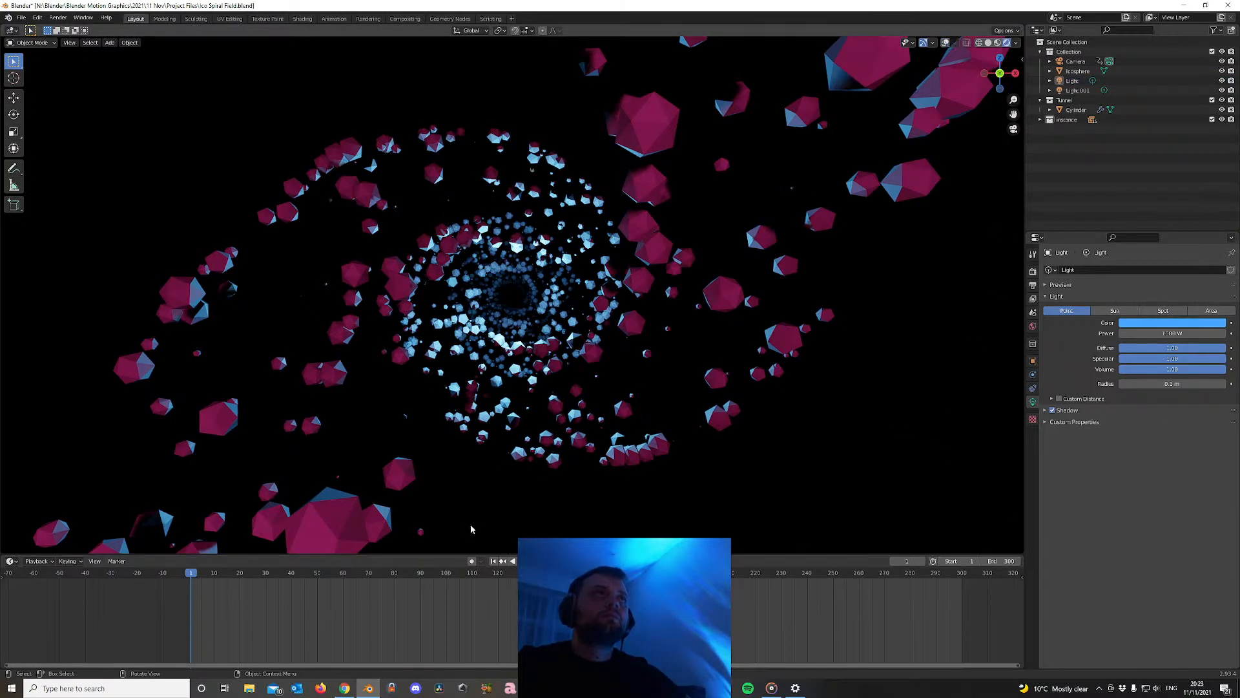
# Play the animation to check the pink and blue lighting, and return to the first frame
pyautogui.press('space')
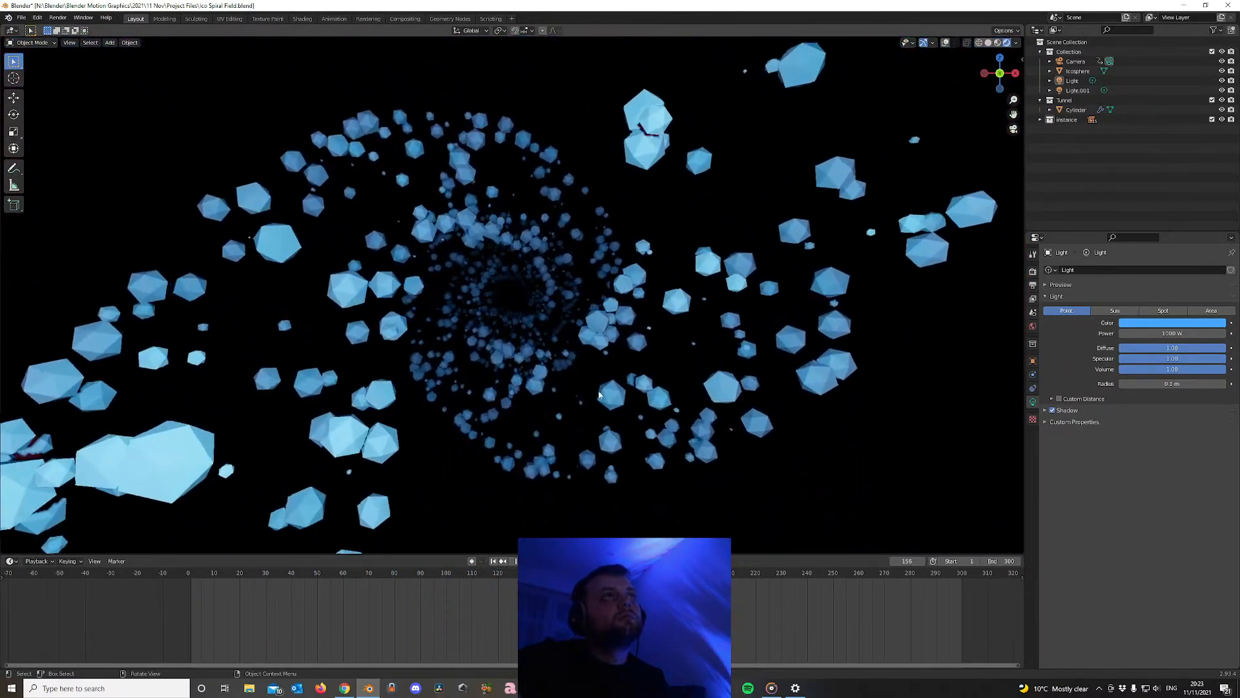
pyautogui.press('space')
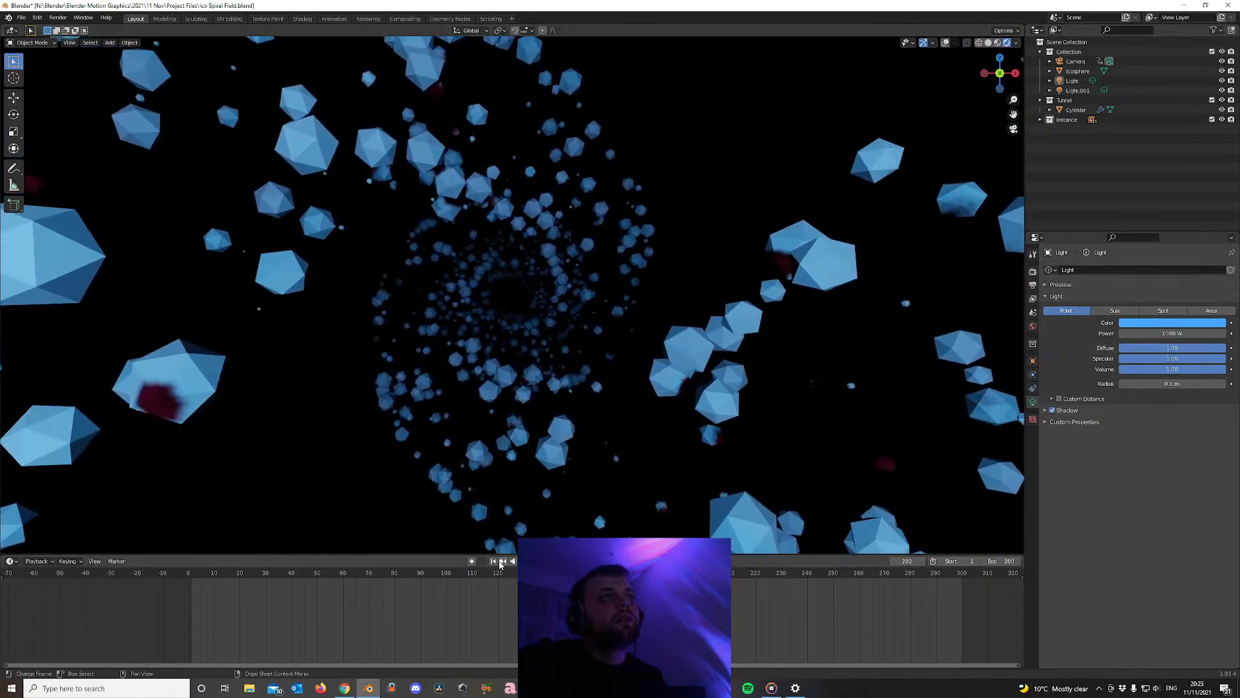
pyautogui.click(494, 562)
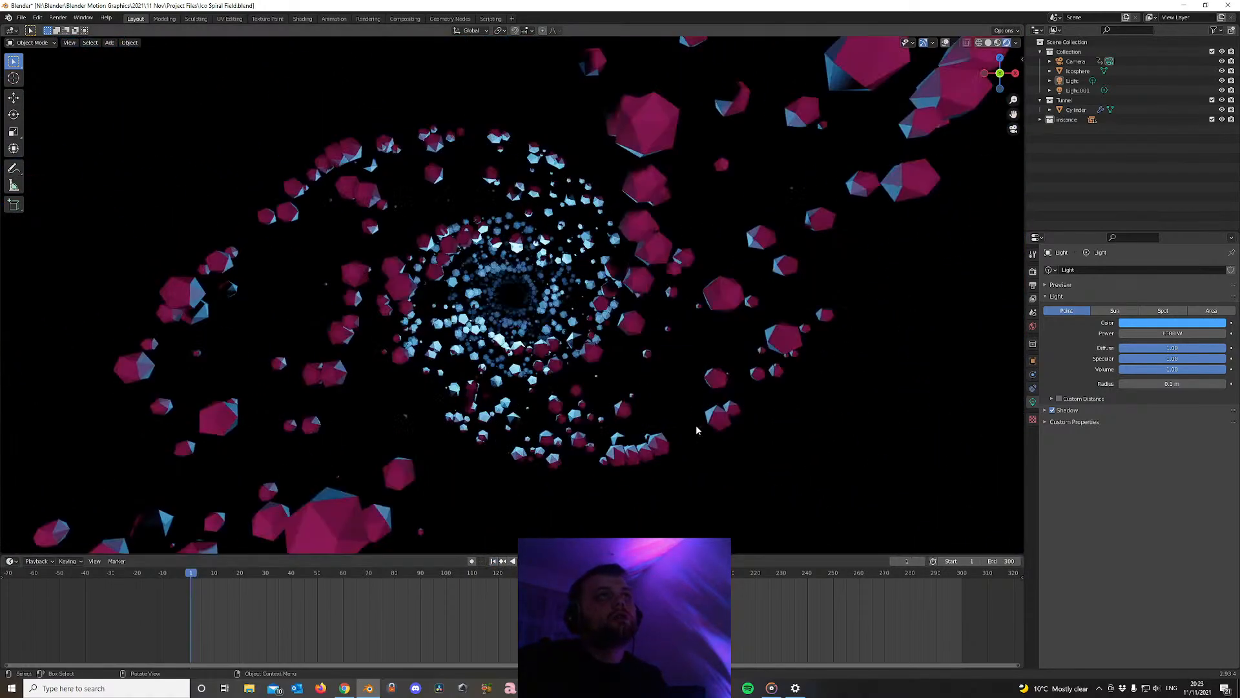
# Enable Pro Lighting: Skies for the world and set its sky category to space
pyautogui.click(1032, 326)
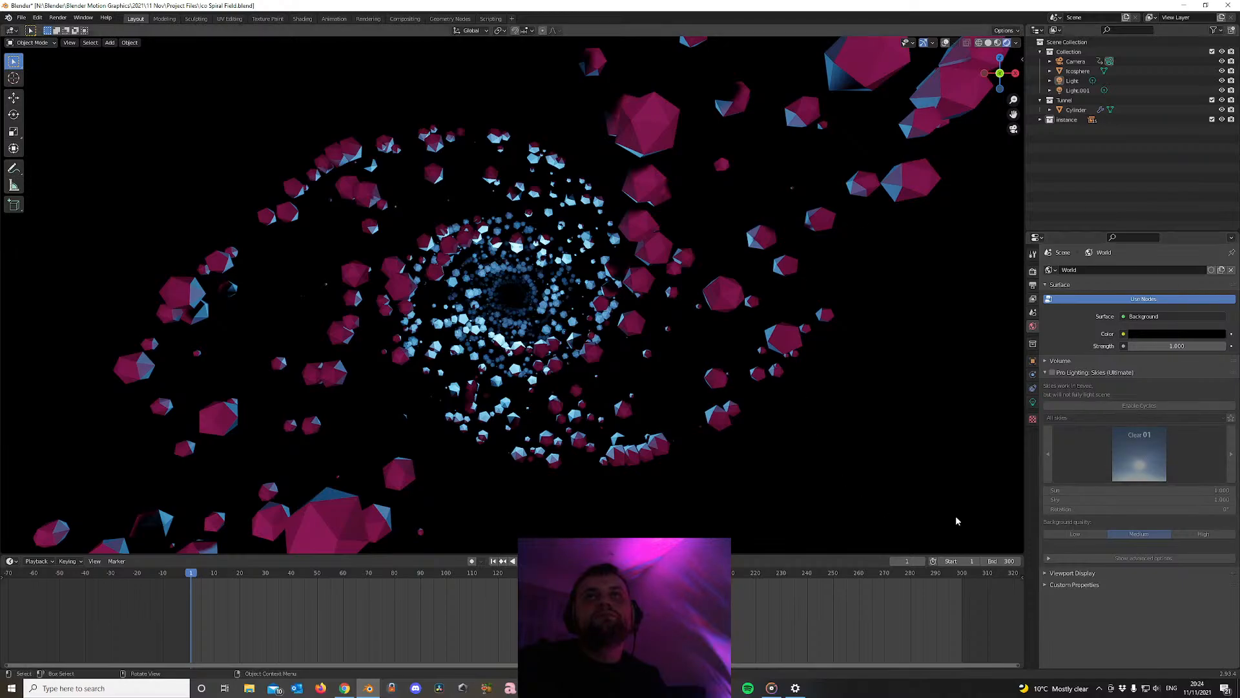
pyautogui.click(1052, 374)
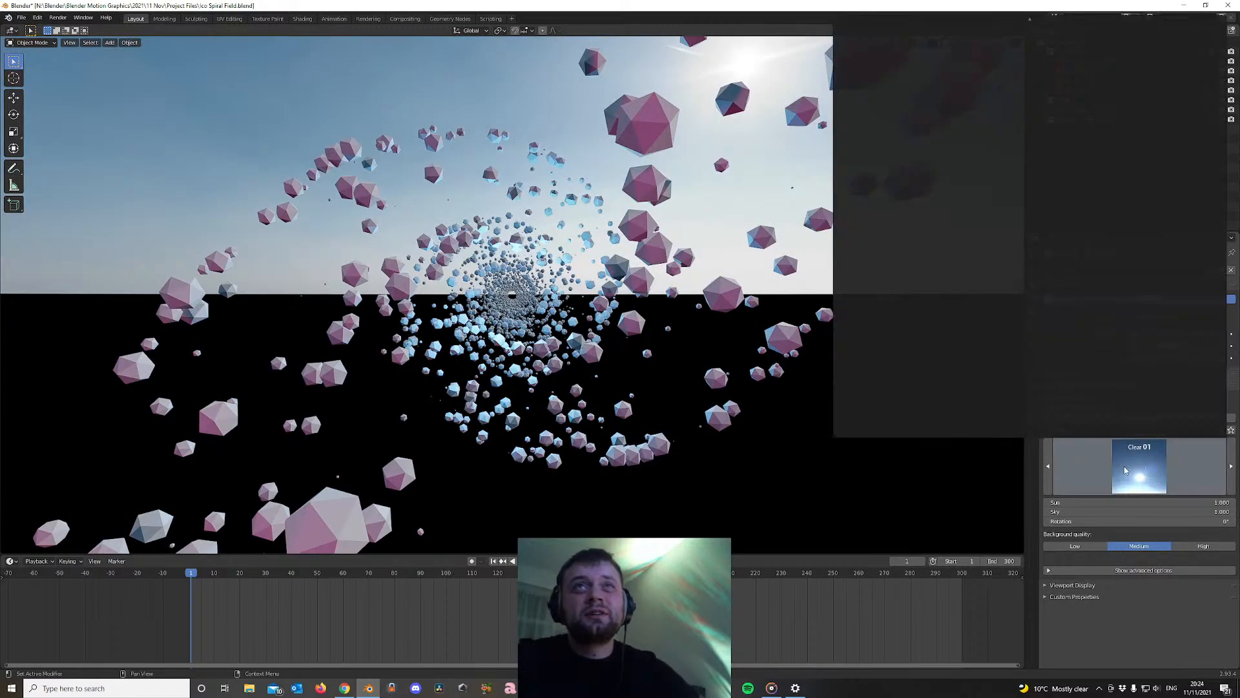
pyautogui.click(1058, 431)
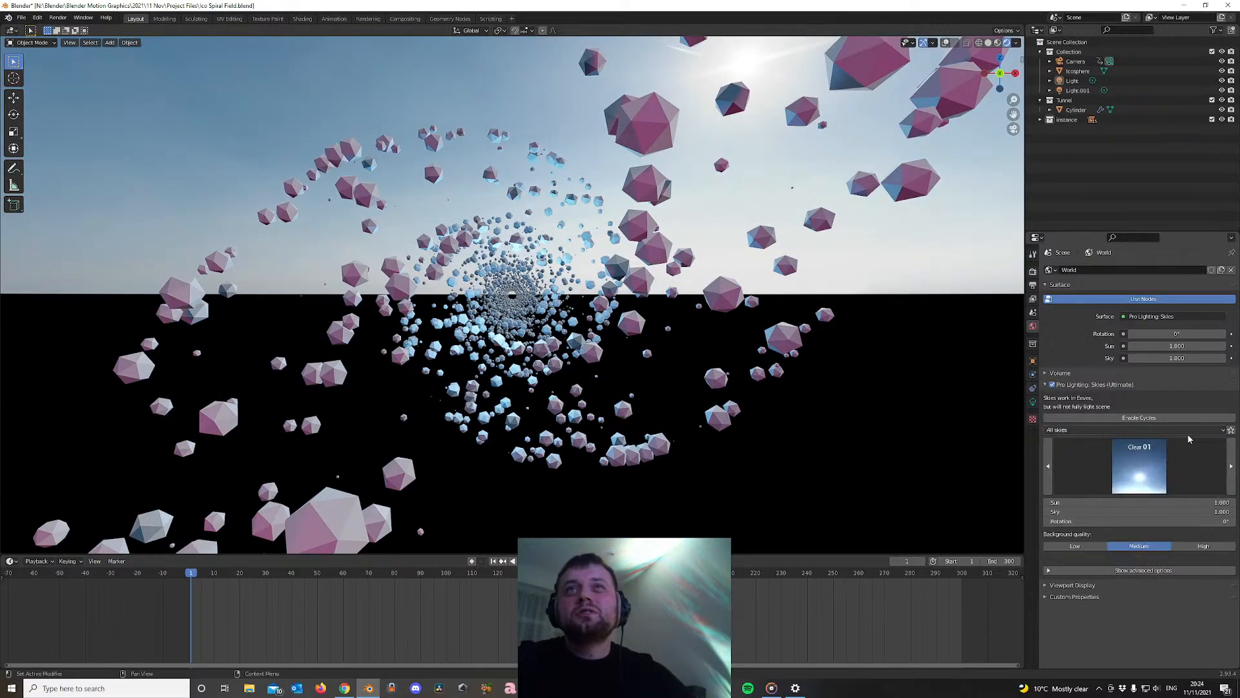
pyautogui.click(1078, 430)
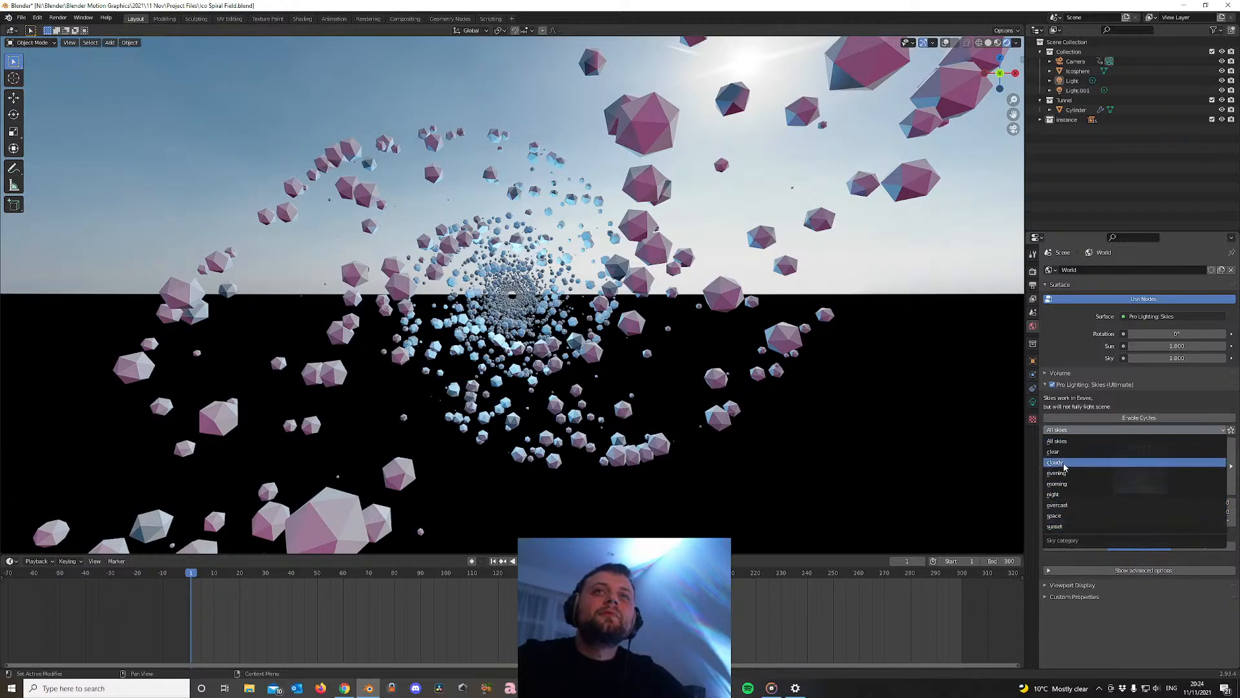
pyautogui.click(1064, 516)
# Switch the world sky to Space 03 and rotate it to about -51° behind the tunnel in the camera view
pyautogui.moveTo(743, 194); pyautogui.dragTo(704, 210, button='middle')
pyautogui.scroll(-12, 556, 202)
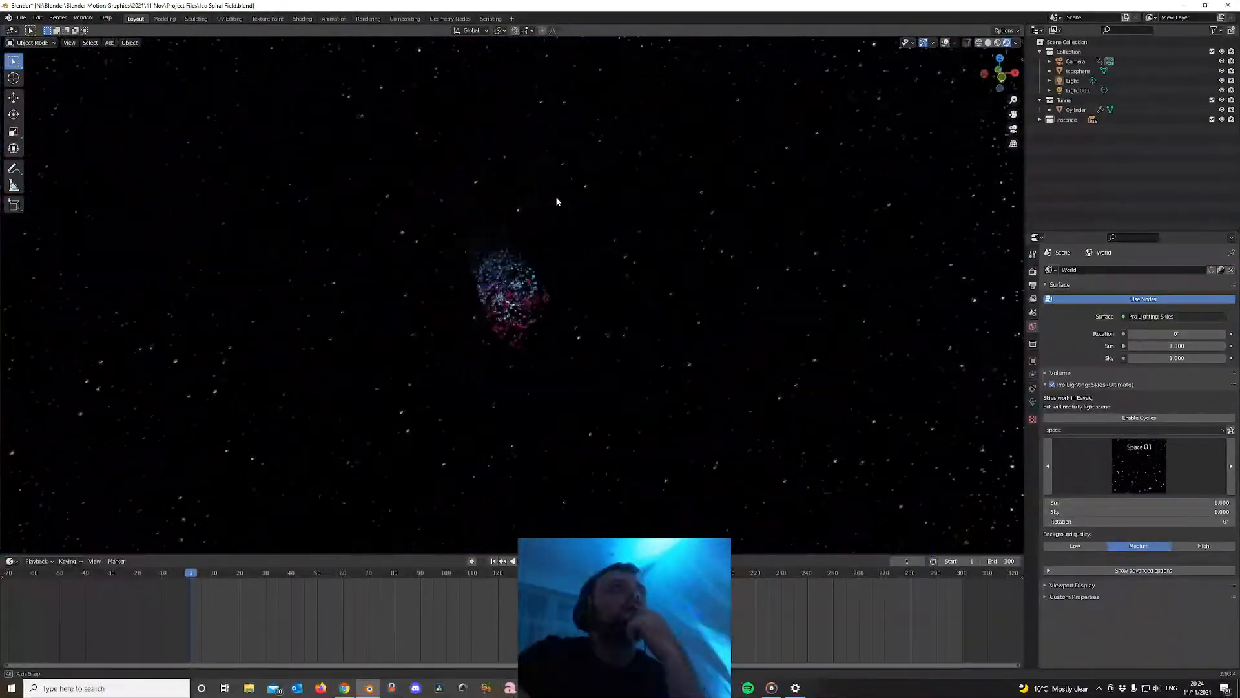
pyautogui.moveTo(556, 202); pyautogui.dragTo(561, 197, button='middle')
pyautogui.press('KP_0')
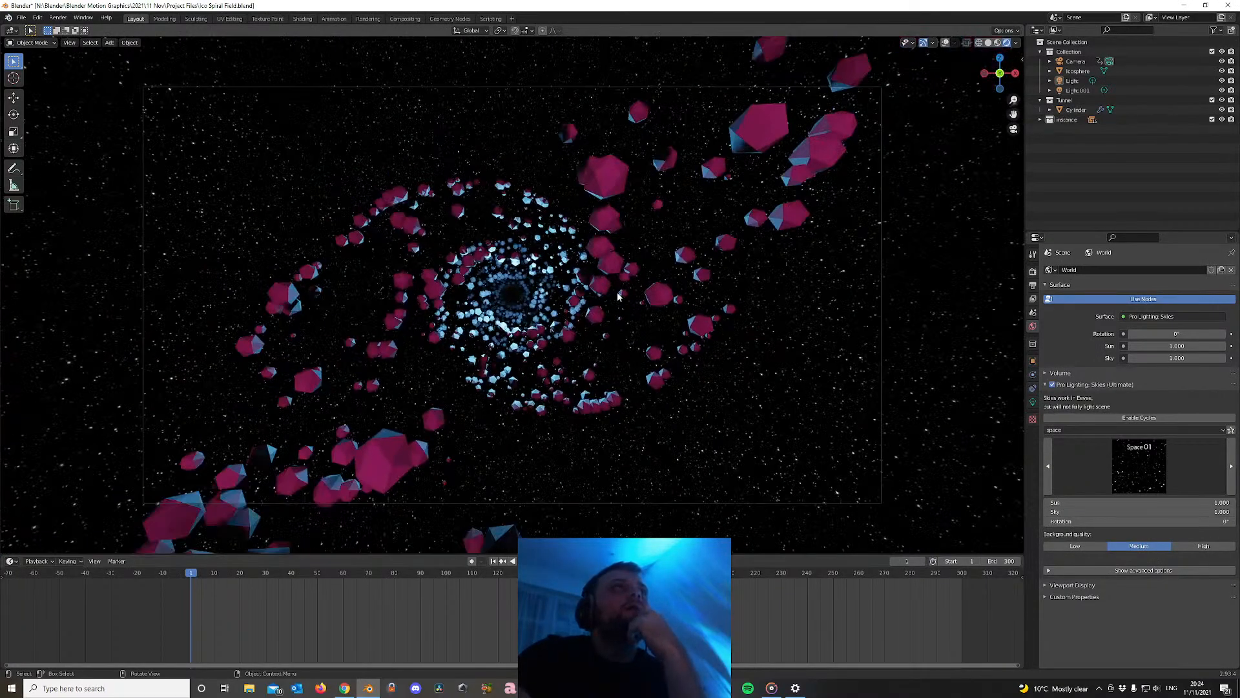
pyautogui.click(1165, 460)
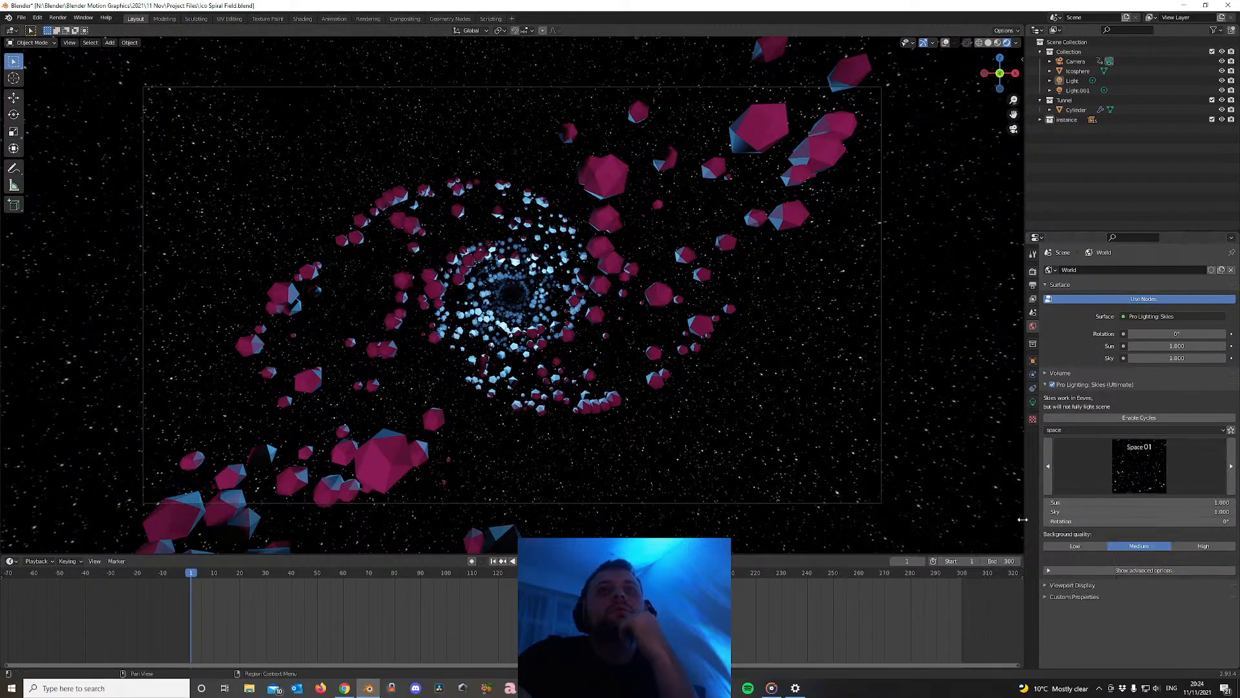
pyautogui.click(1149, 470)
pyautogui.click(957, 521)
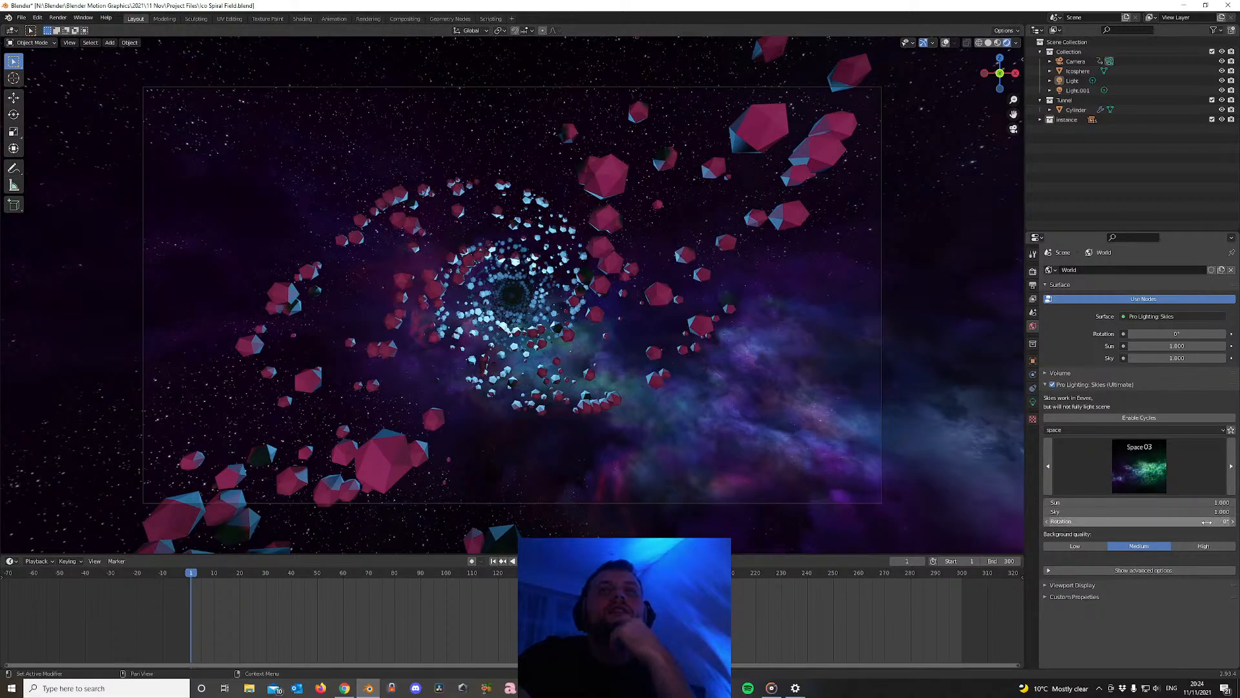
pyautogui.moveTo(1207, 522)
pyautogui.mouseDown()
pyautogui.moveTo(1232, 522)
pyautogui.moveTo(1187, 522)
pyautogui.mouseUp()
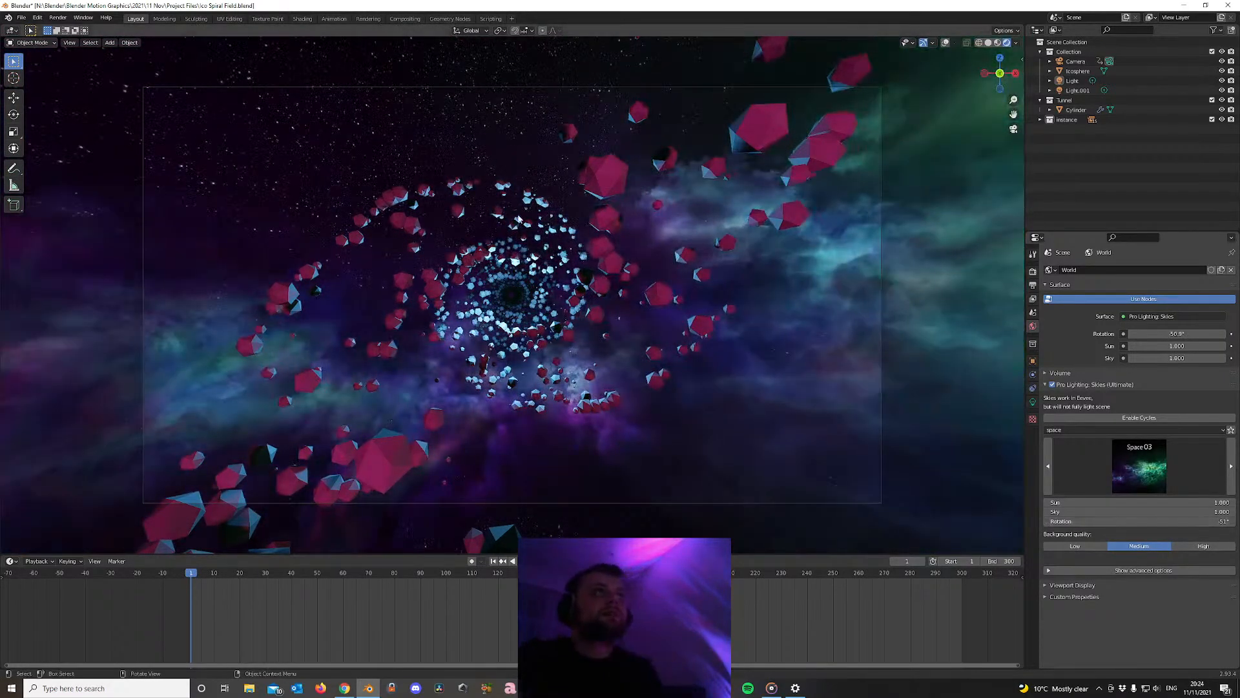
# Preview the animation against the Space 03 sky from the first frame, and compare the scene with the sky turned off and on
pyautogui.press('space')
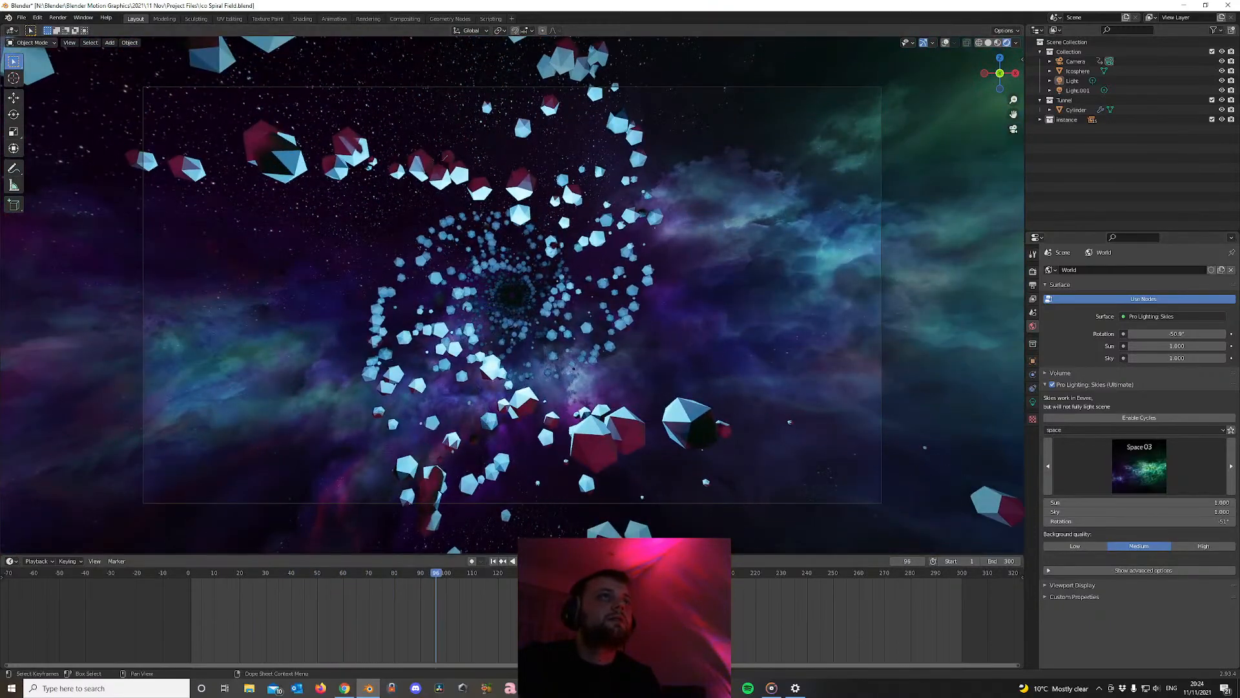
pyautogui.click(494, 561)
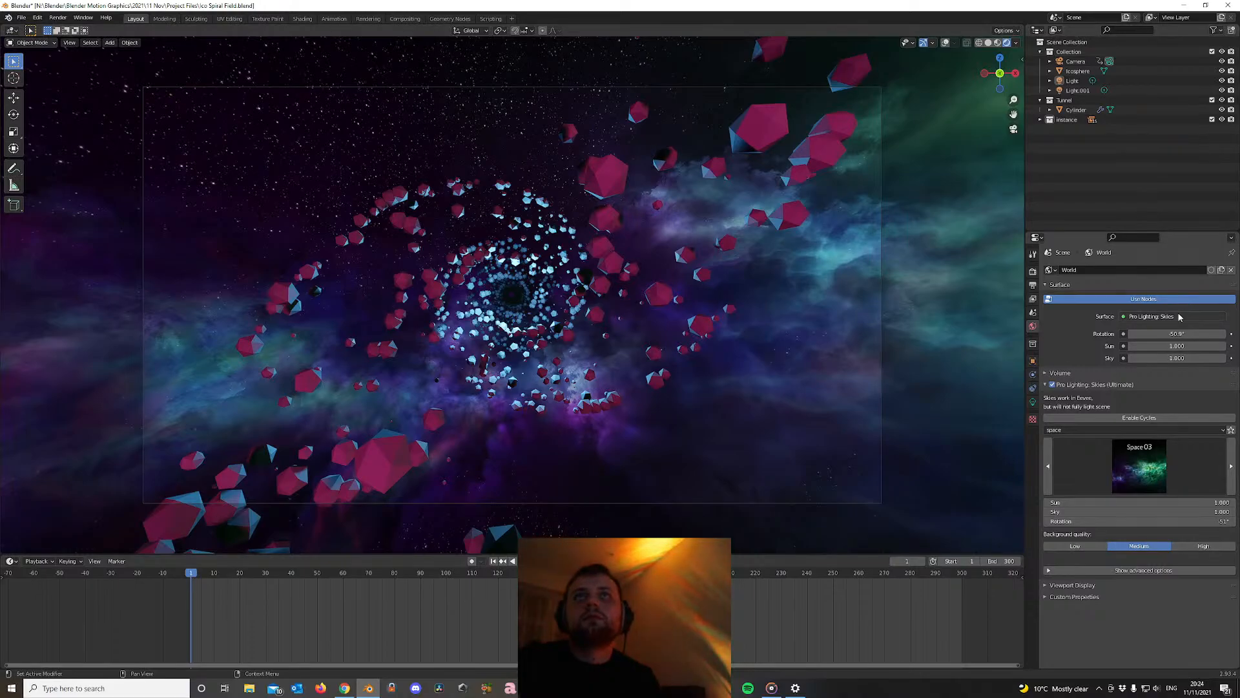
pyautogui.click(1052, 385)
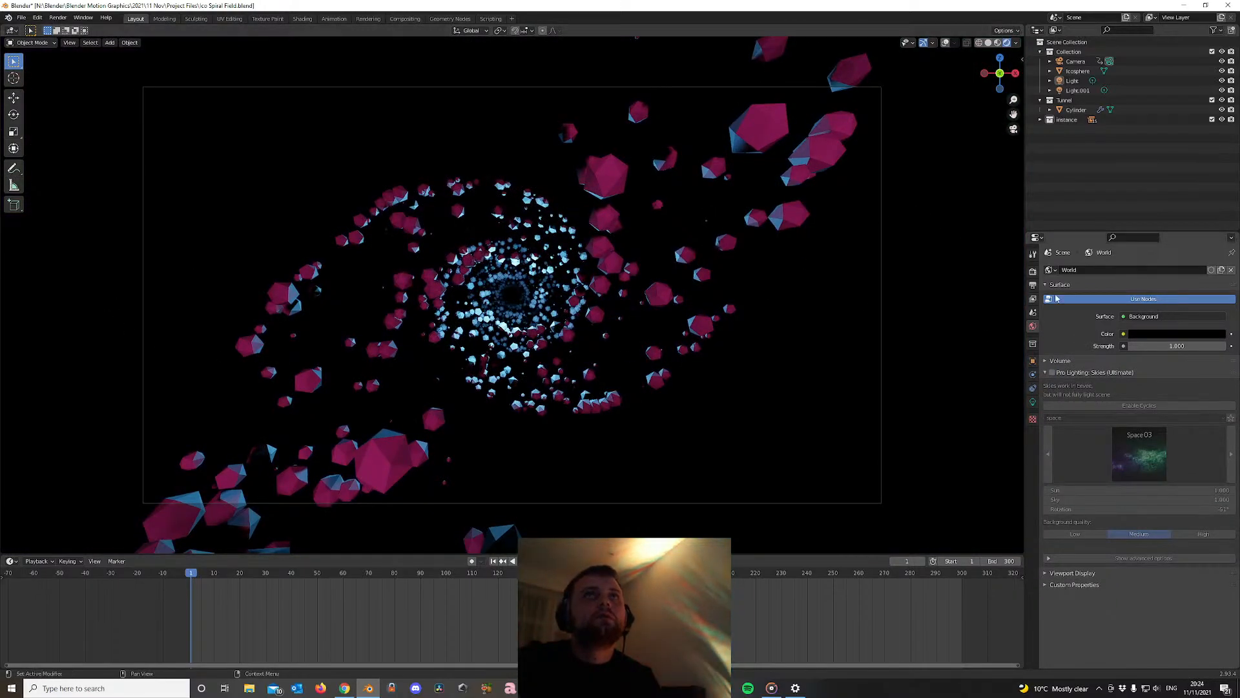
pyautogui.click(1053, 373)
# Enable Screen Space Reflections and Motion Blur in the Eevee render settings
pyautogui.click(1033, 272)
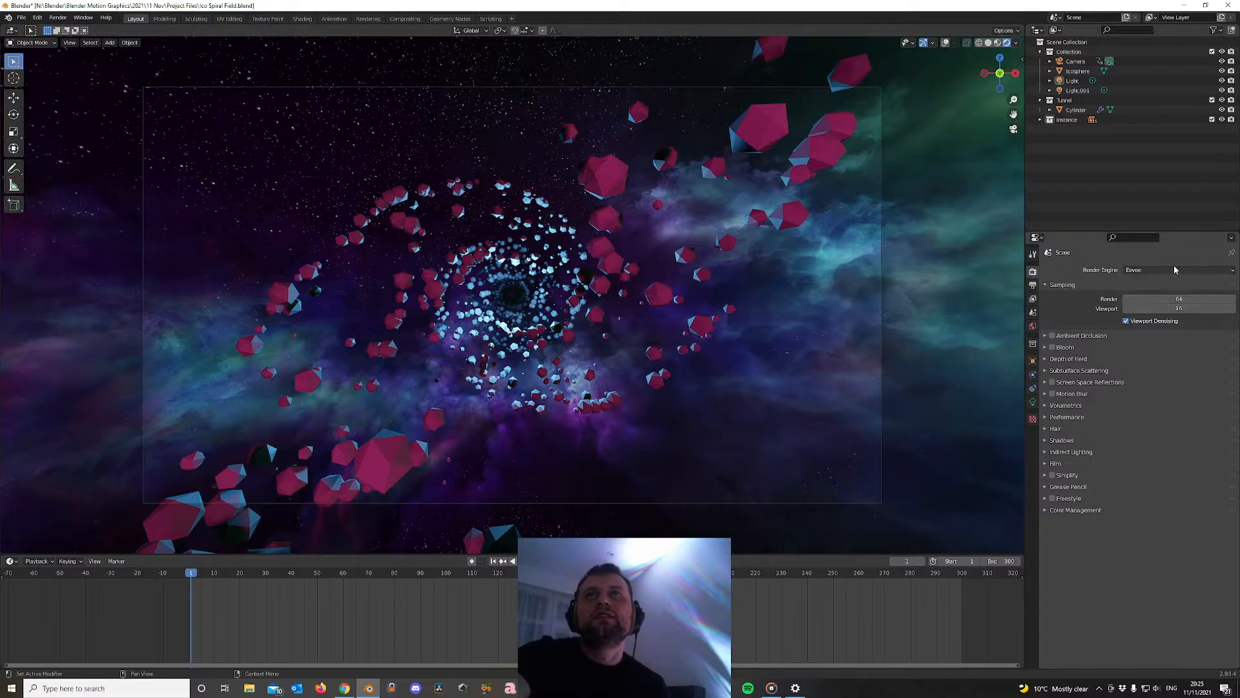
pyautogui.click(1044, 382)
pyautogui.click(1053, 382)
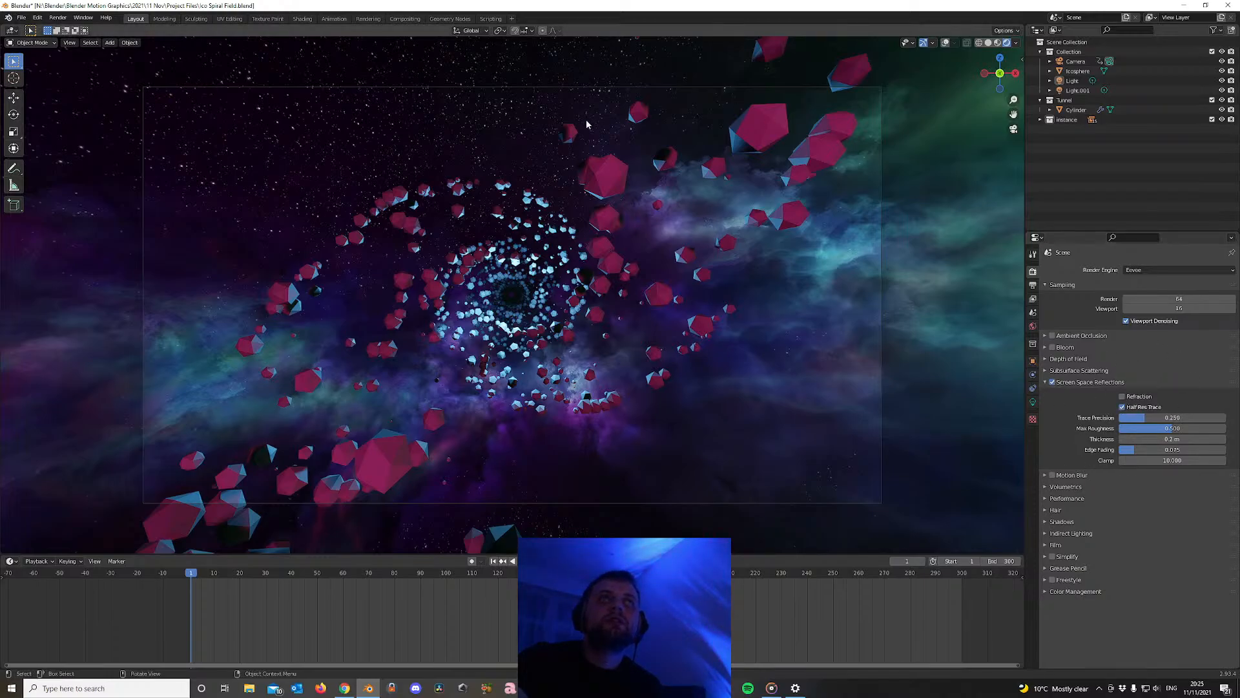
pyautogui.click(1053, 475)
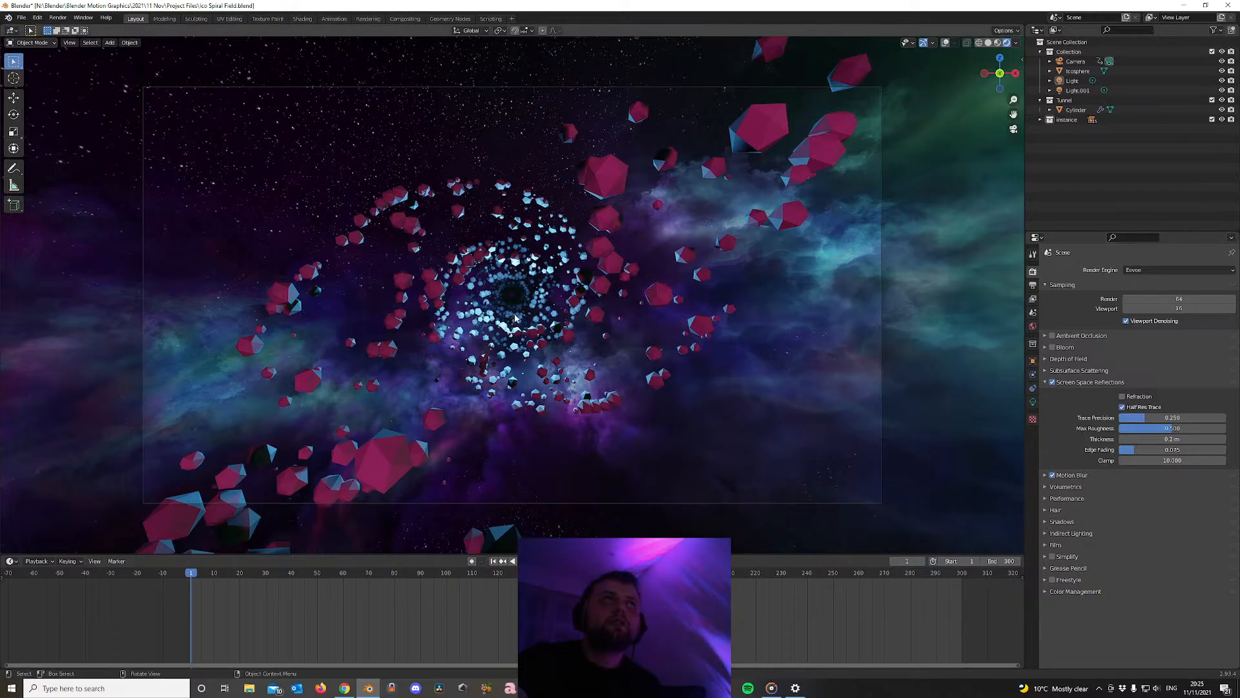
# Advance the animation to frame 21, render that frame to check the motion blur, and close the render
pyautogui.press('space')
pyautogui.press('F12')
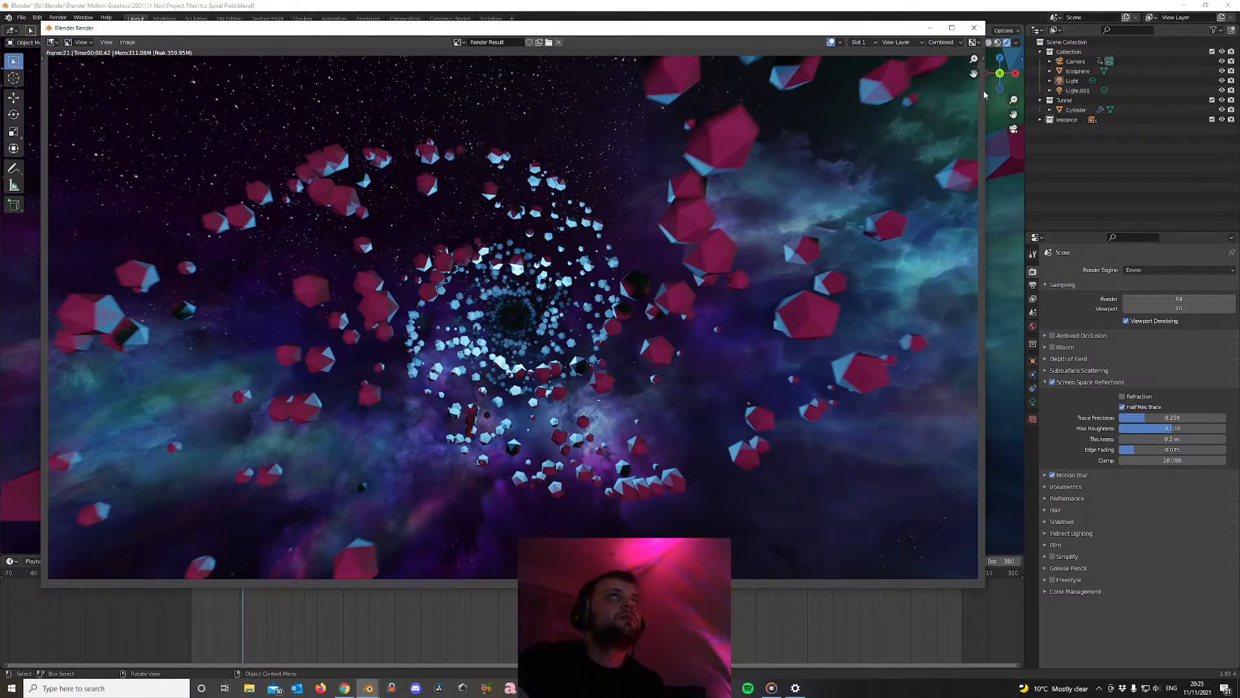
pyautogui.click(974, 28)
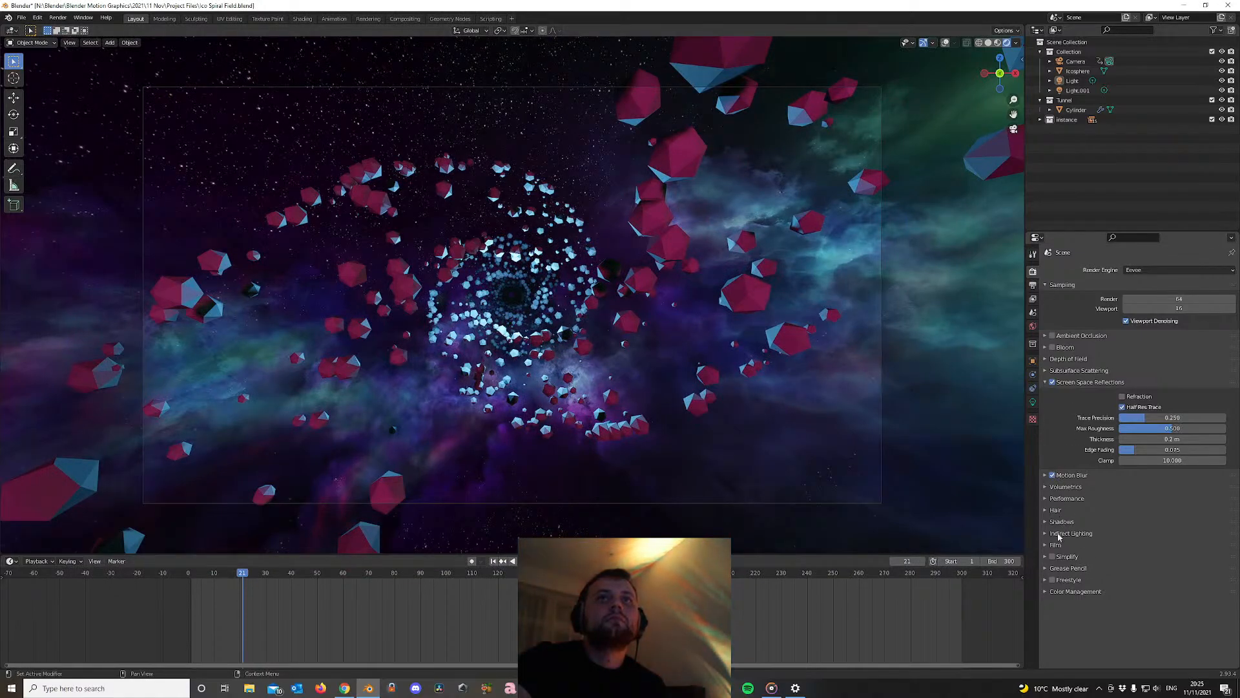
# Try the Very High Contrast look in the colour management settings and settle on High Contrast
pyautogui.click(1056, 592)
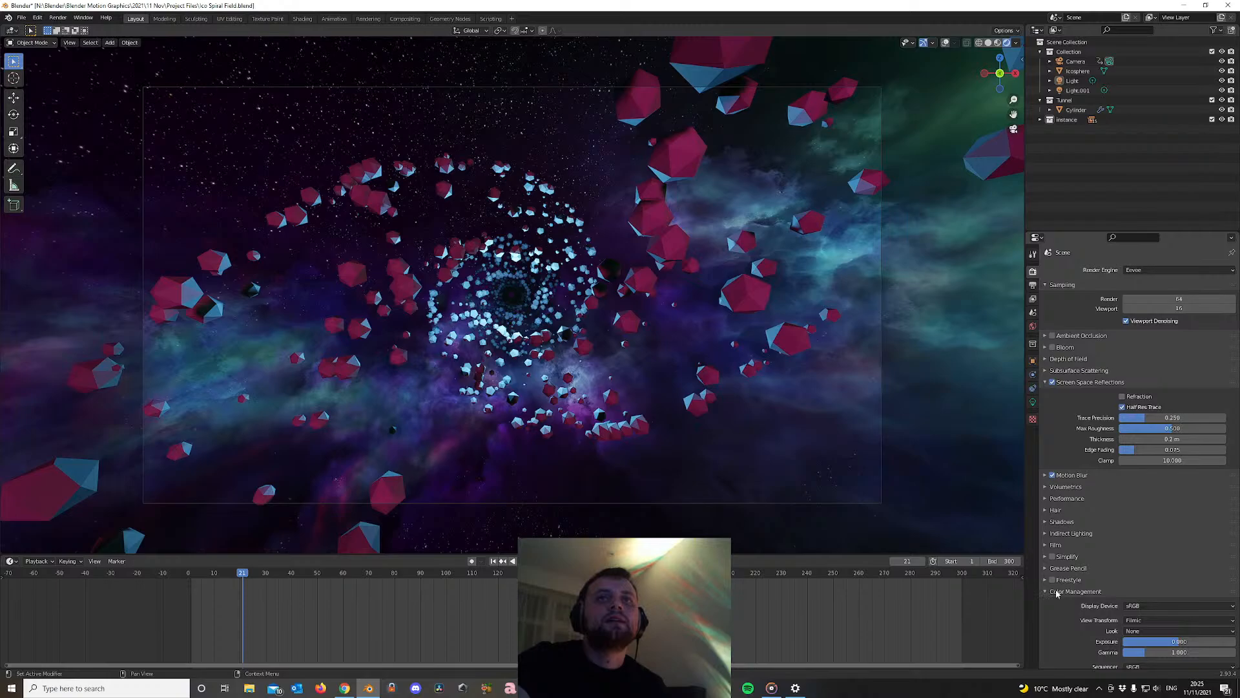
pyautogui.click(1146, 632)
pyautogui.click(1146, 614)
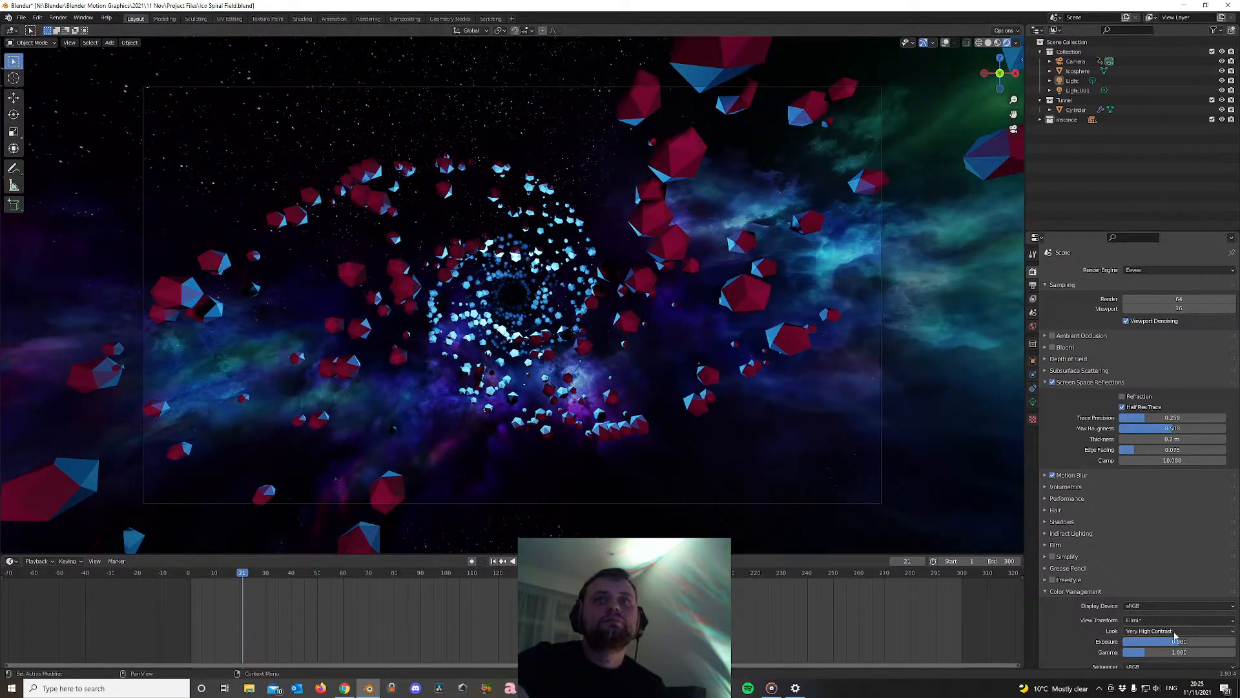
pyautogui.scroll(-1, 1175, 637)
pyautogui.click(1157, 612)
pyautogui.click(1143, 587)
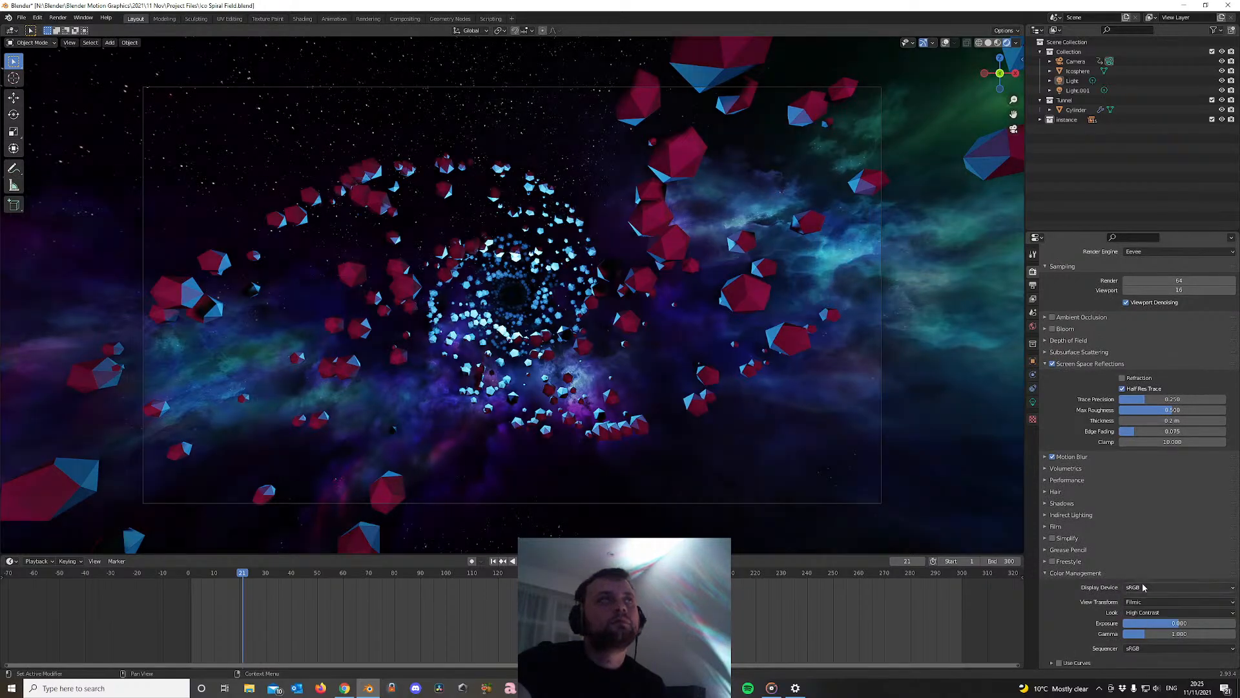
# Choose the Very High Contrast look in the colour management settings and set the exposure to 1
pyautogui.click(1157, 613)
pyautogui.click(1154, 591)
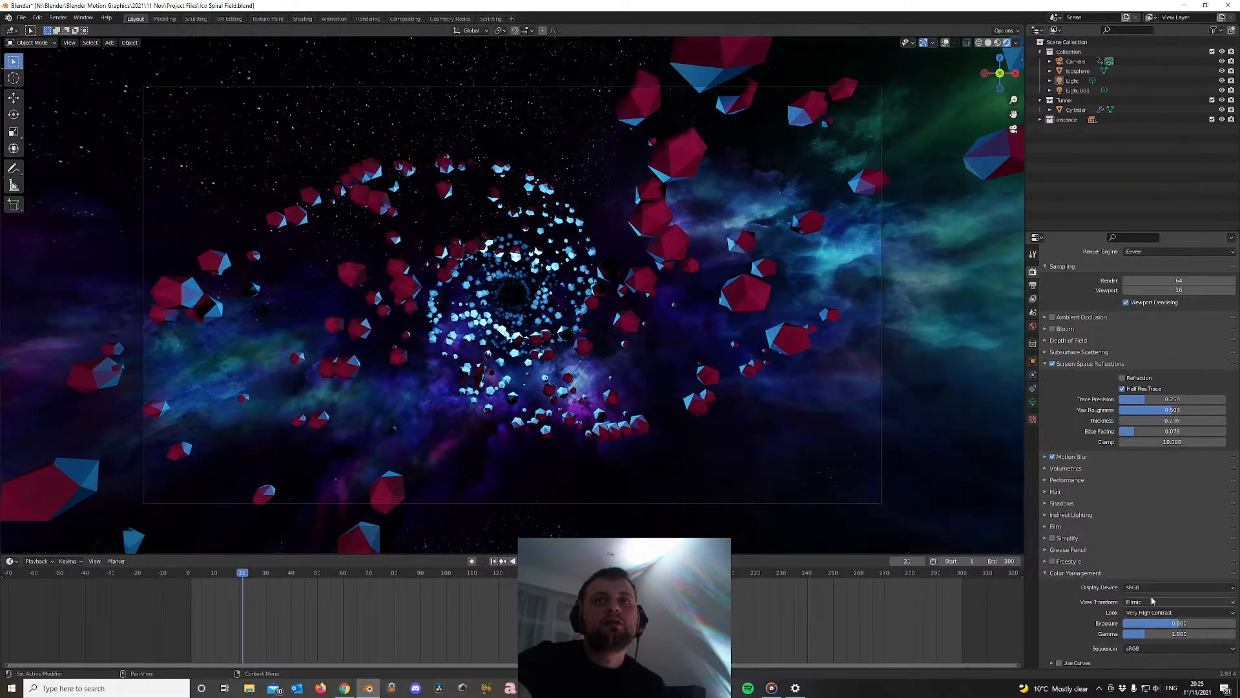
pyautogui.click(1170, 626)
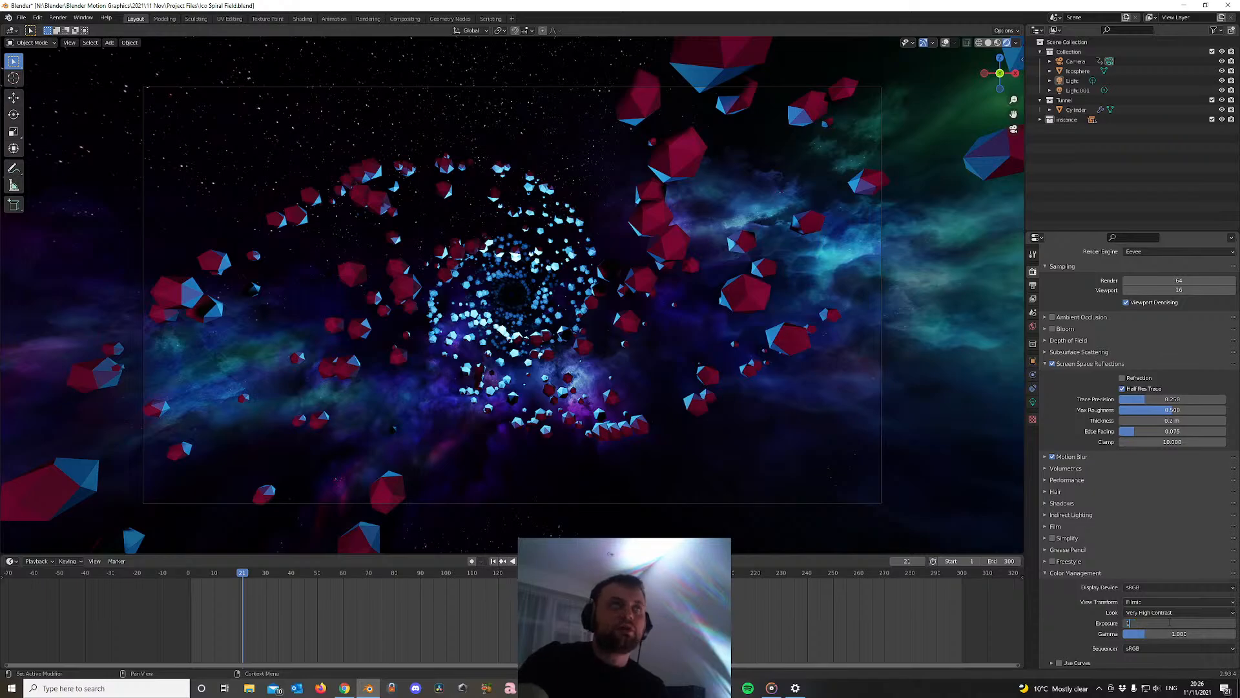
pyautogui.write('1')
pyautogui.press('Return')
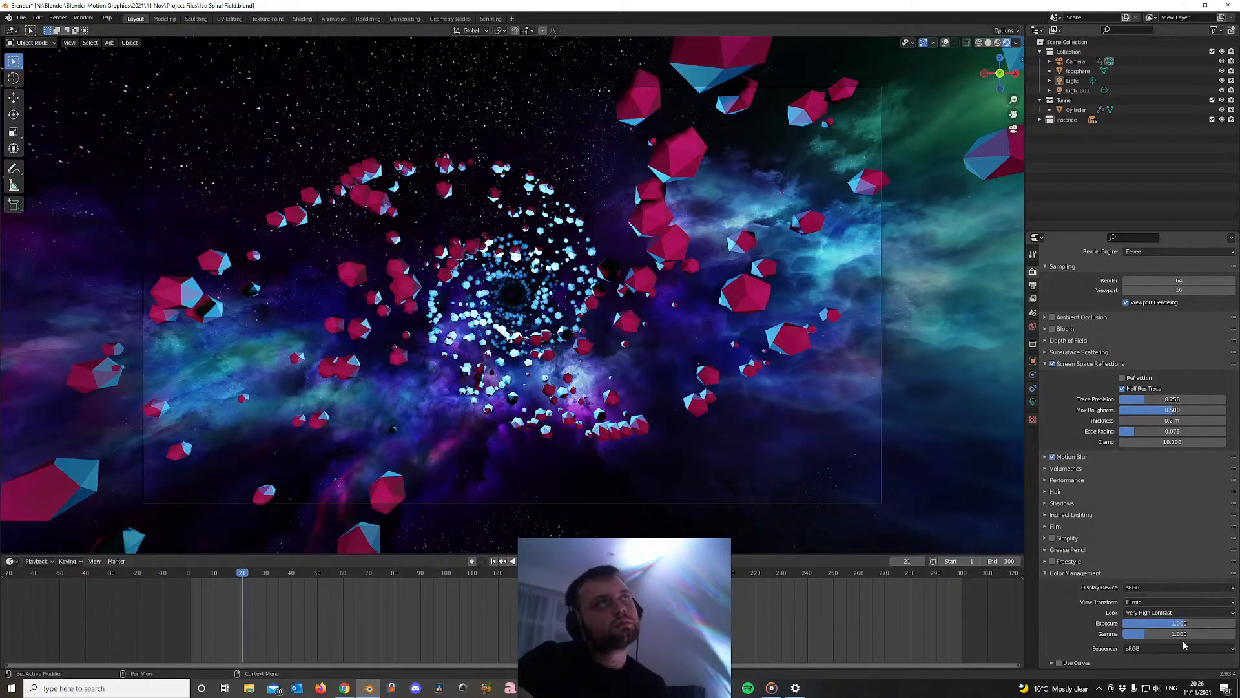
# Set the colour management gamma to 0.8 and reduce the exposure to 0.5
pyautogui.click(1181, 634)
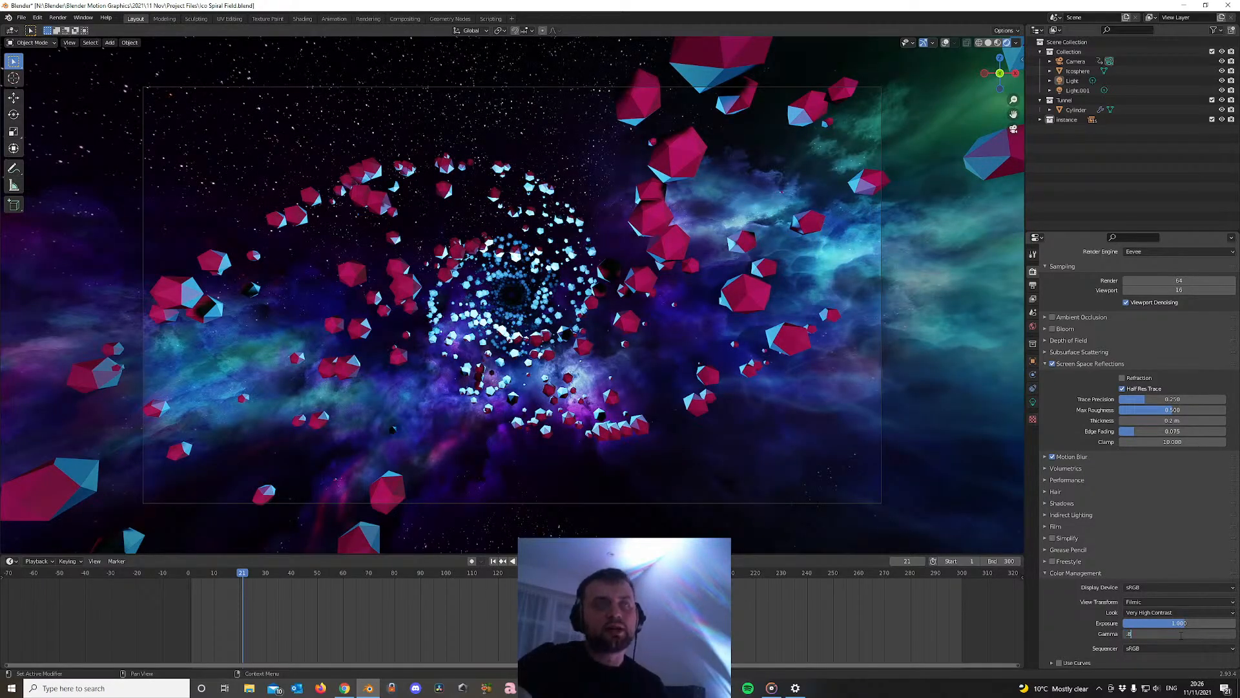
pyautogui.press('Return')
pyautogui.scroll(2, 560, 491)
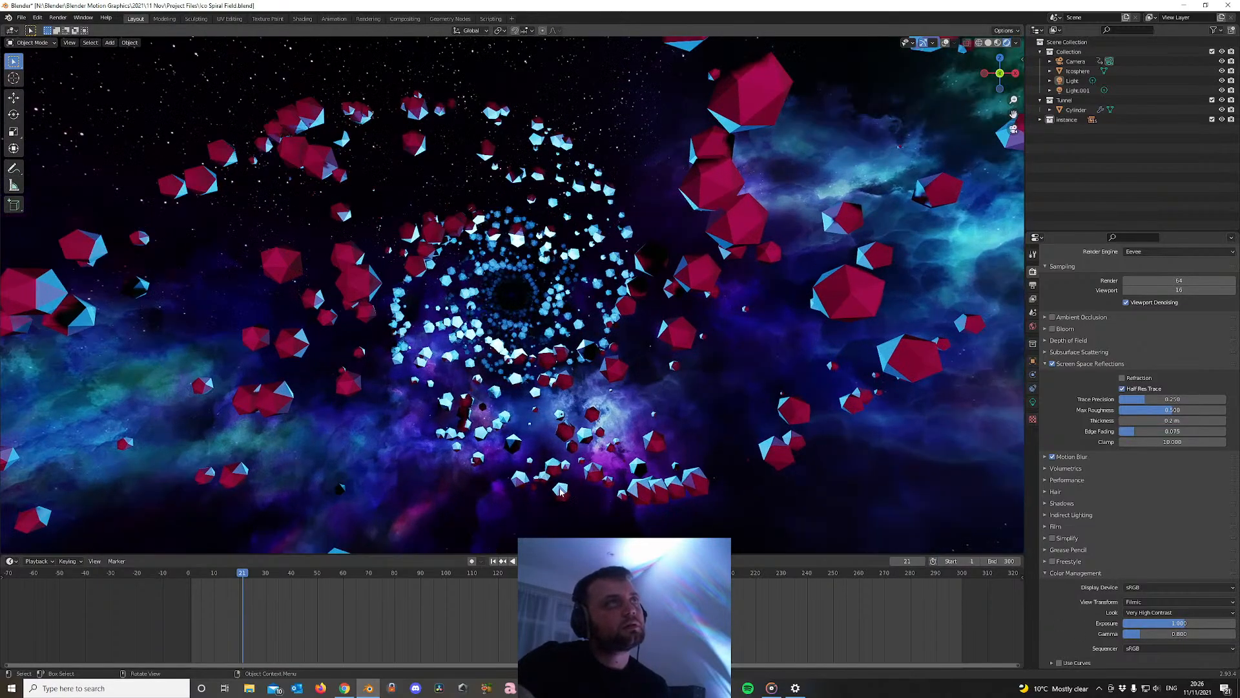
pyautogui.scroll(-2, 560, 491)
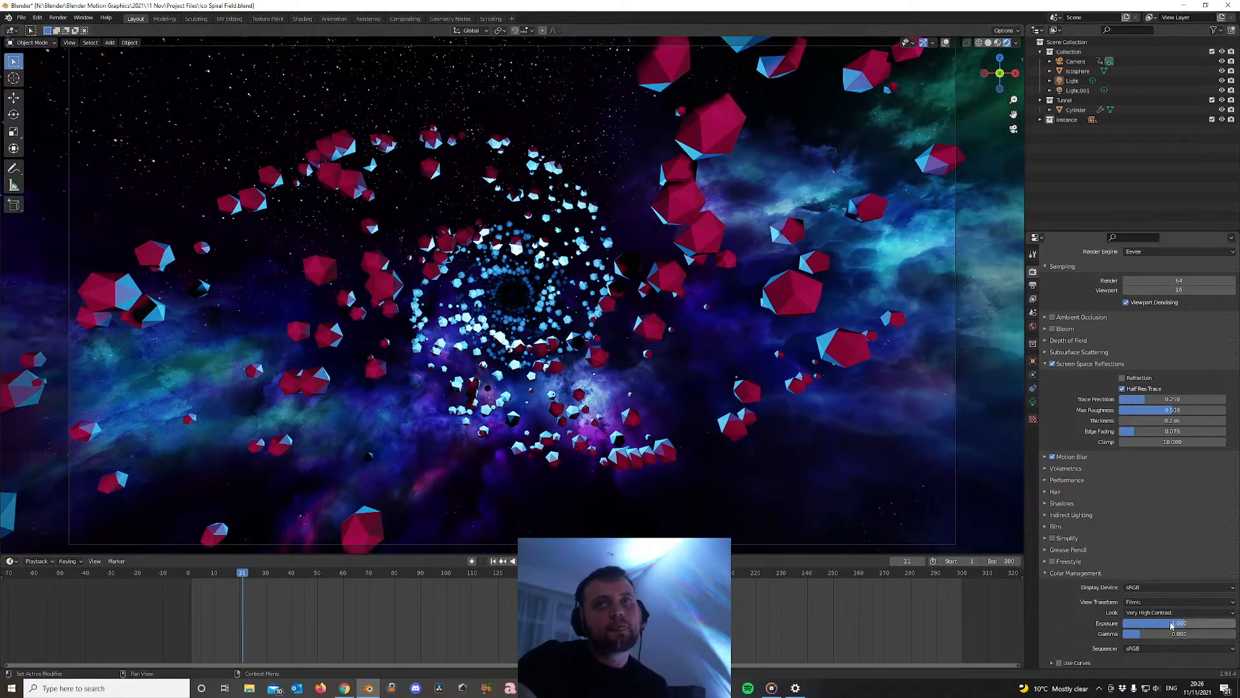
pyautogui.click(1171, 624)
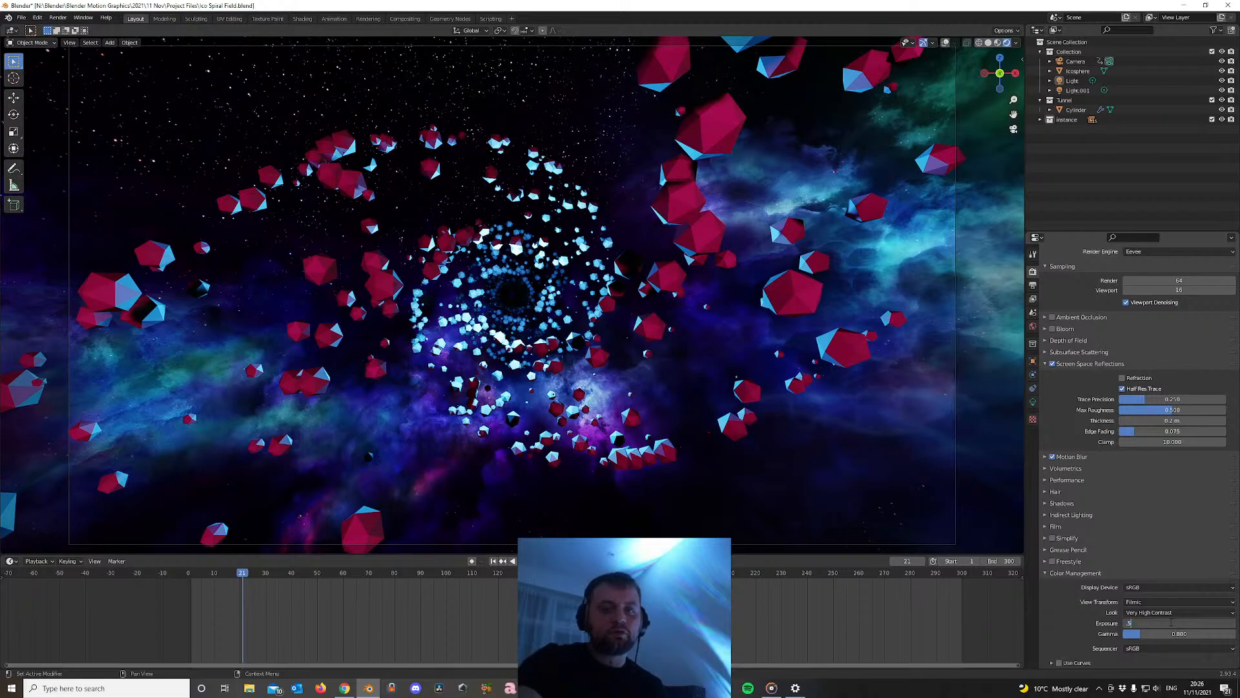
pyautogui.press('Return')
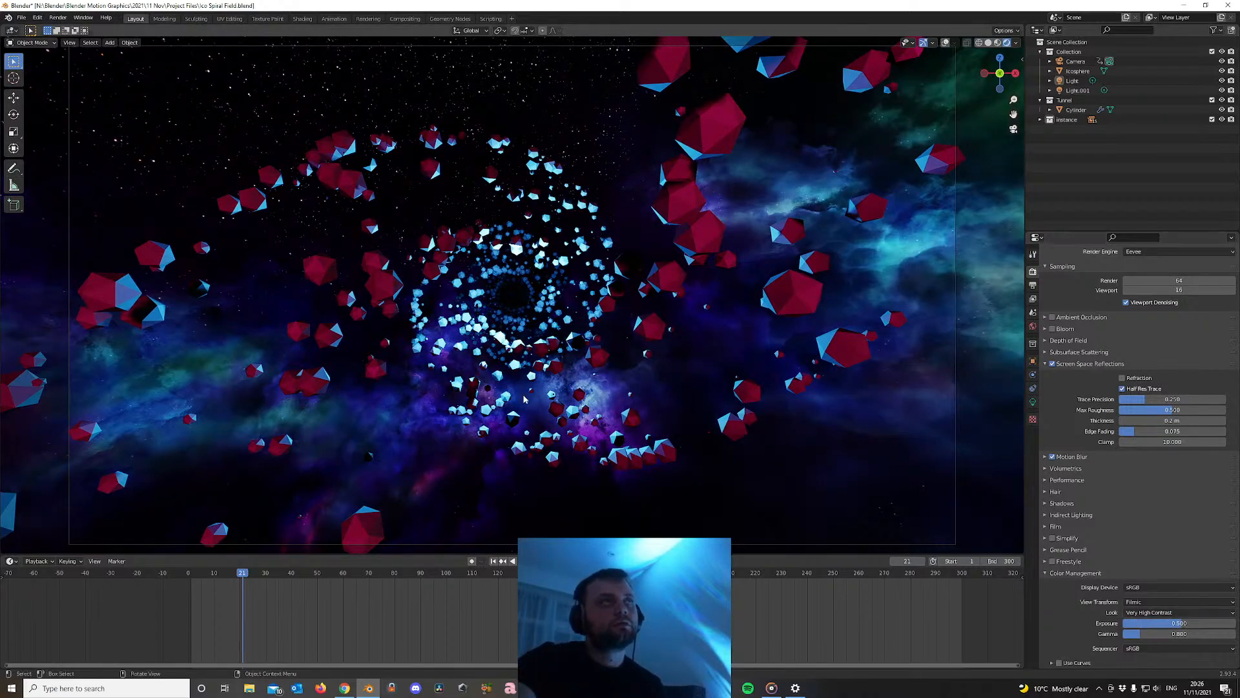
# Try a gamma of 0.9 and set it back to 0.8
pyautogui.click(1168, 634)
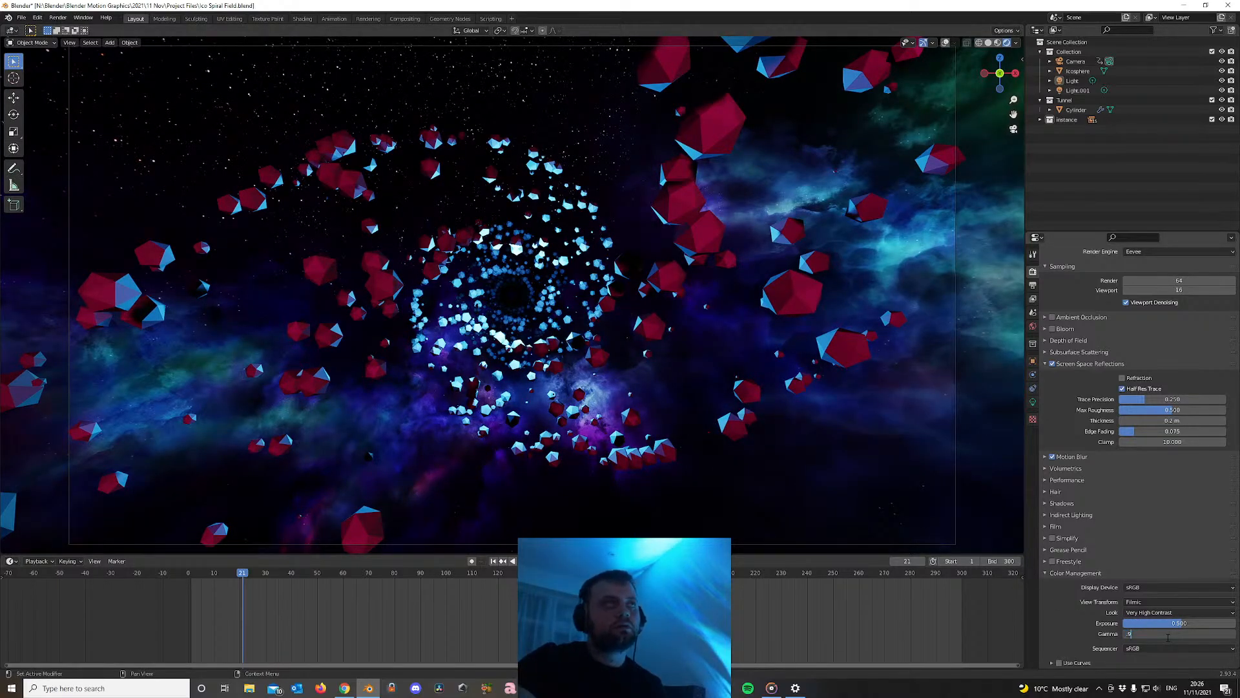
pyautogui.write('.9')
pyautogui.press('Return')
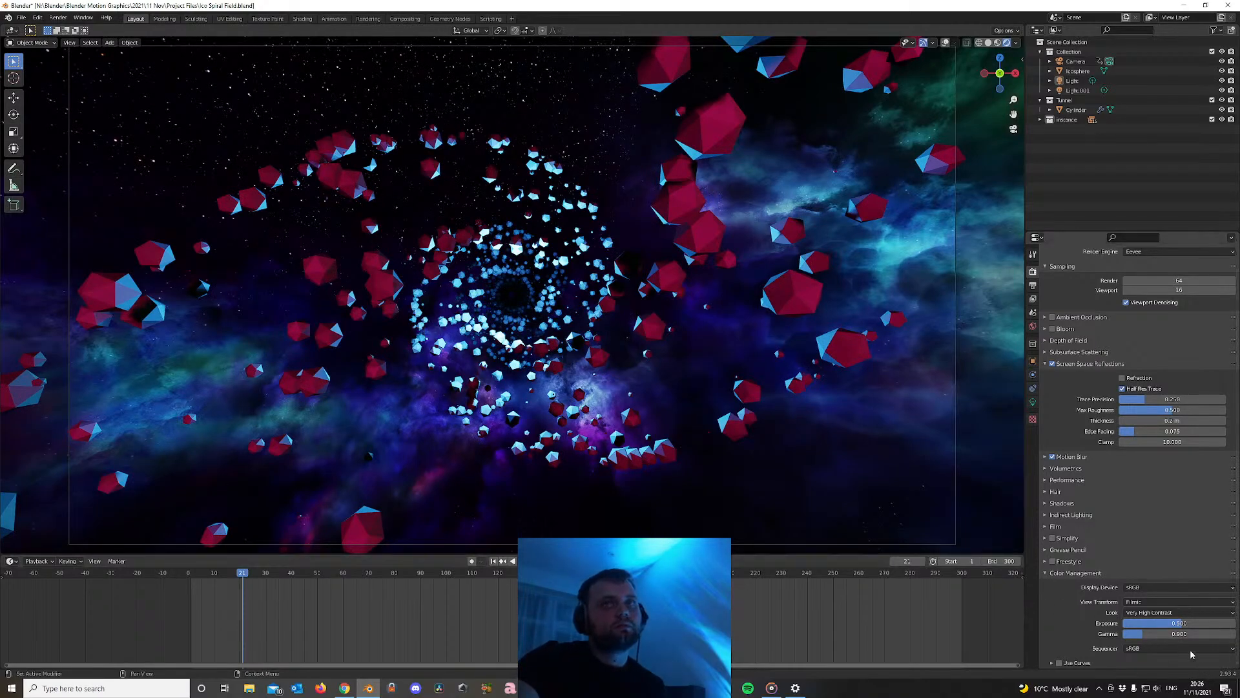
pyautogui.click(1168, 634)
pyautogui.write('.8')
pyautogui.press('Return')
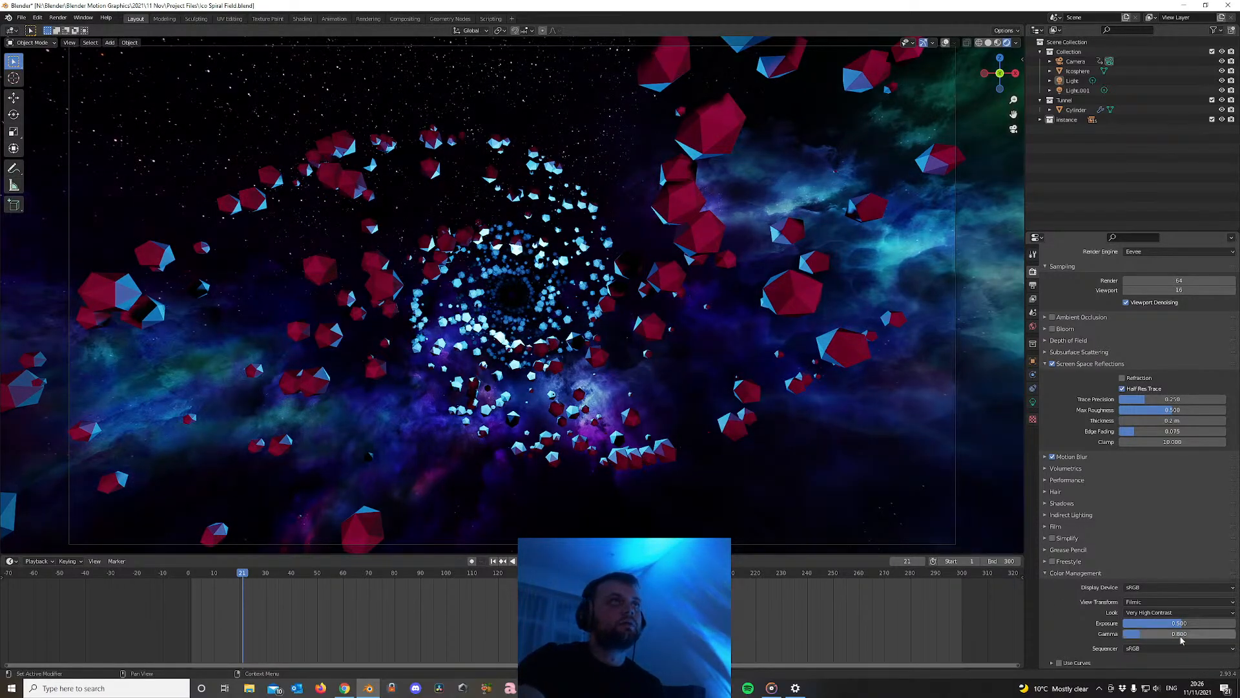
# Play the animation with the new colour settings, compare its first frame with the end, and check the blue light's settings
pyautogui.press('space')
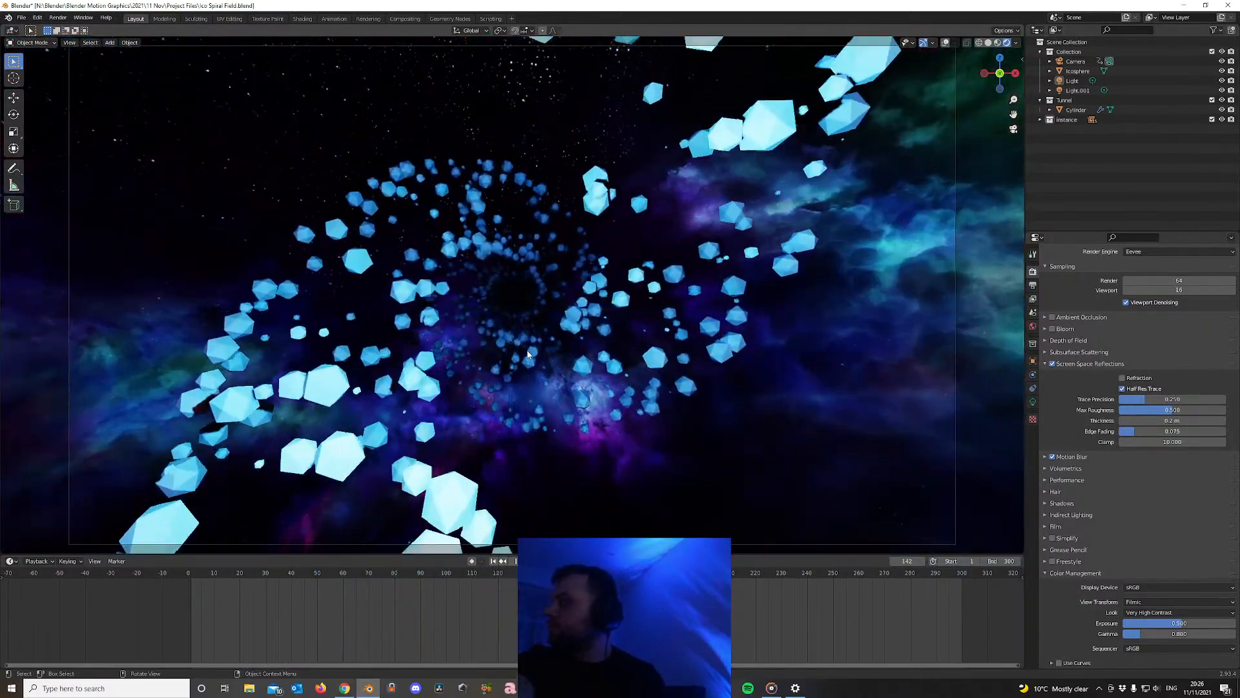
pyautogui.click(494, 560)
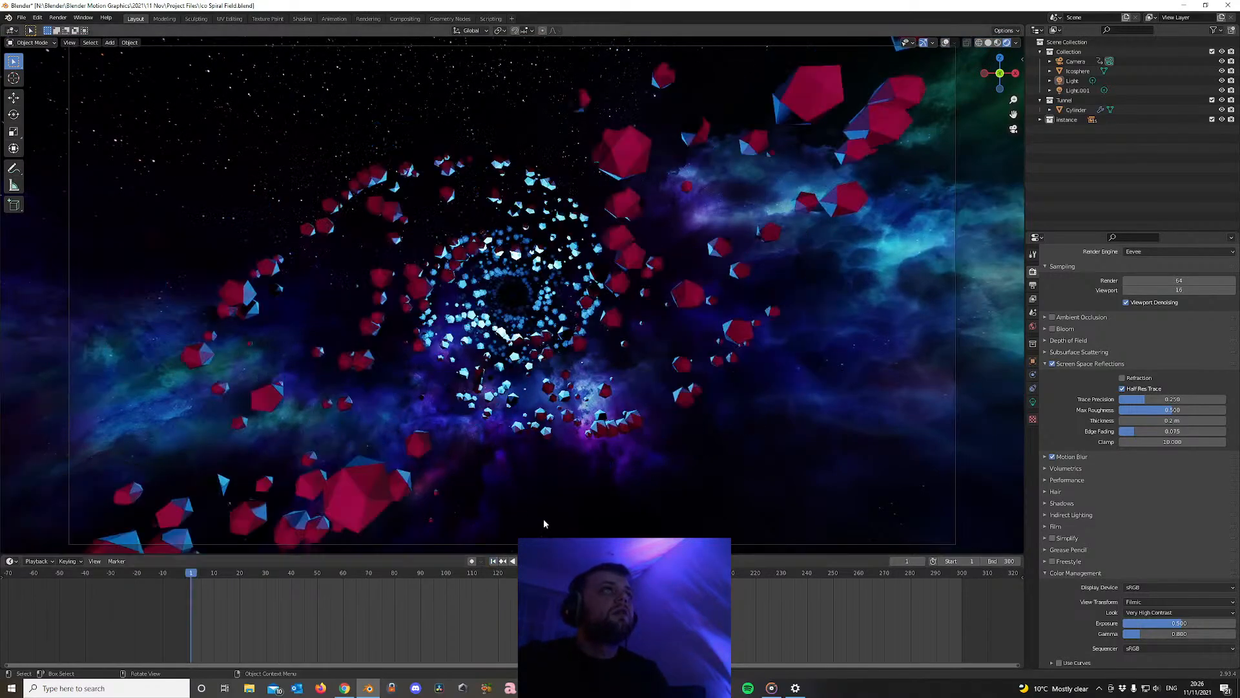
pyautogui.click(1072, 80)
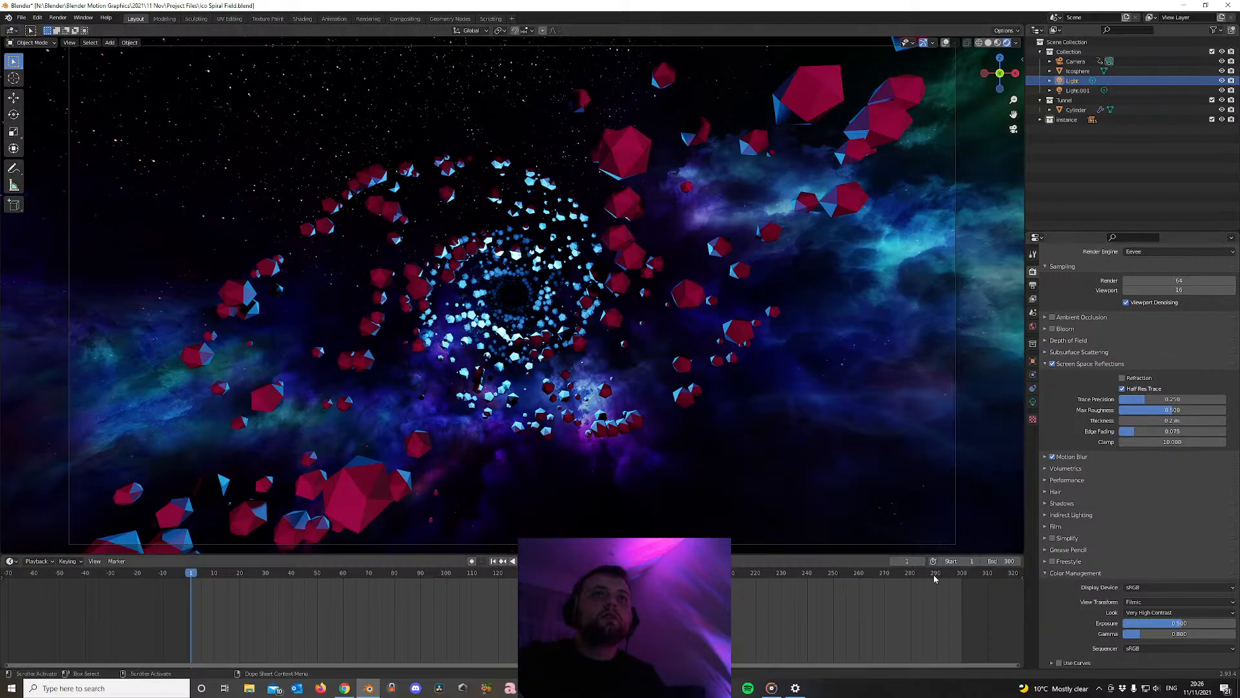
pyautogui.hotkey('shift', 'Right')
pyautogui.press('Right')
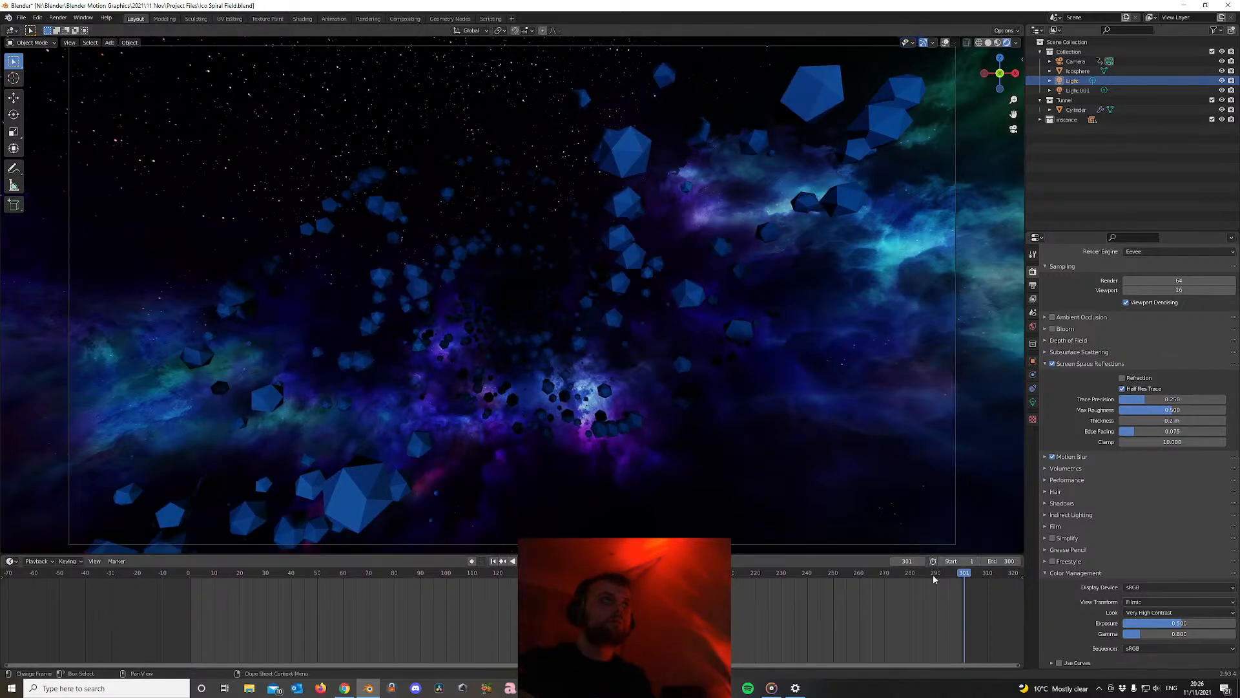
pyautogui.hotkey('shift', 'Left')
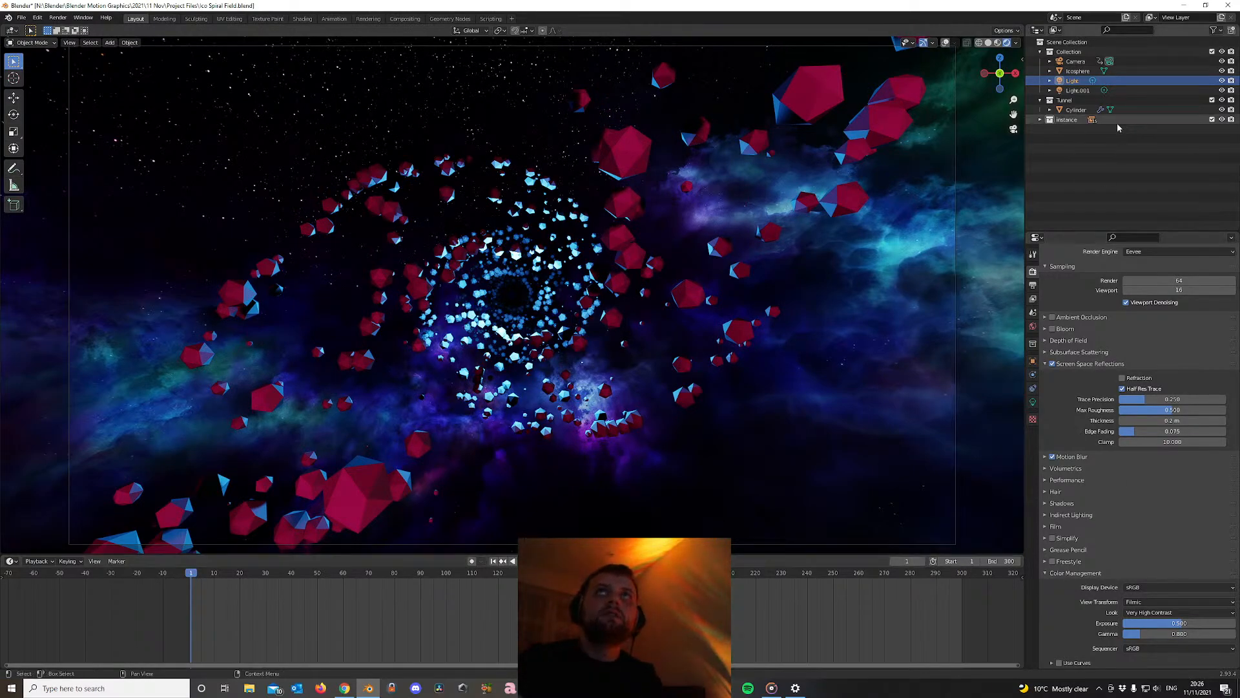
pyautogui.click(1033, 402)
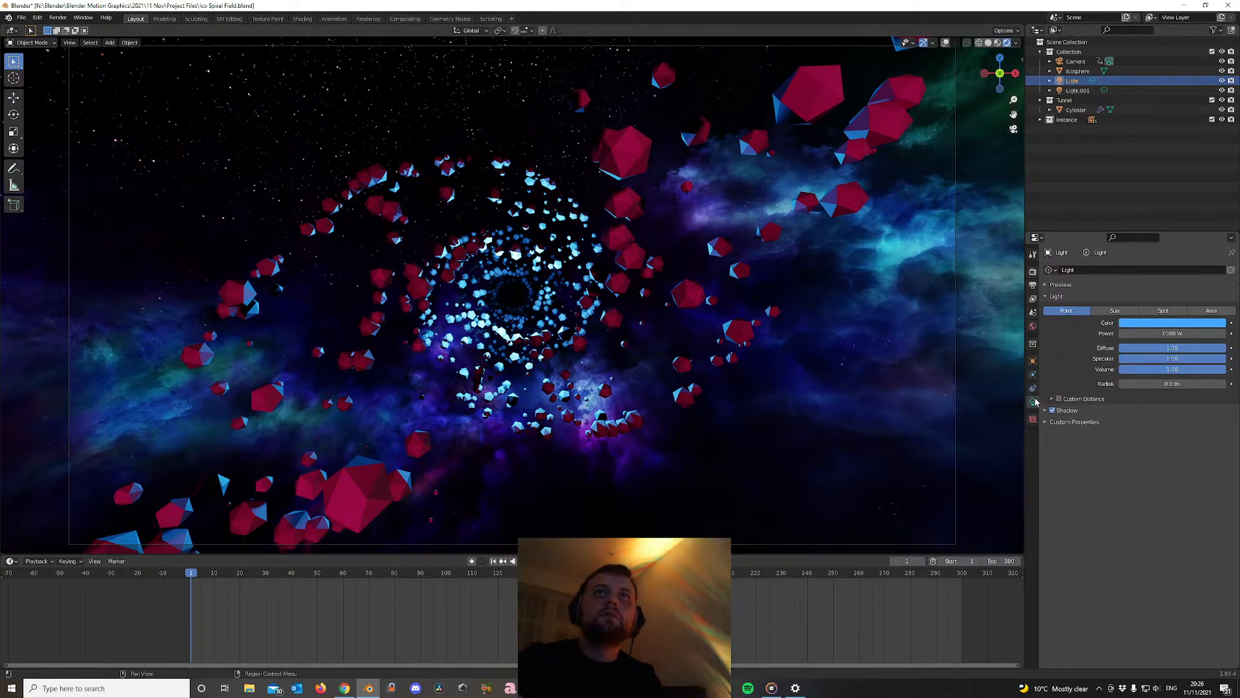
# Parent the pink light Light.001 to the Camera with Object (Keep Transform)
pyautogui.click(1074, 91)
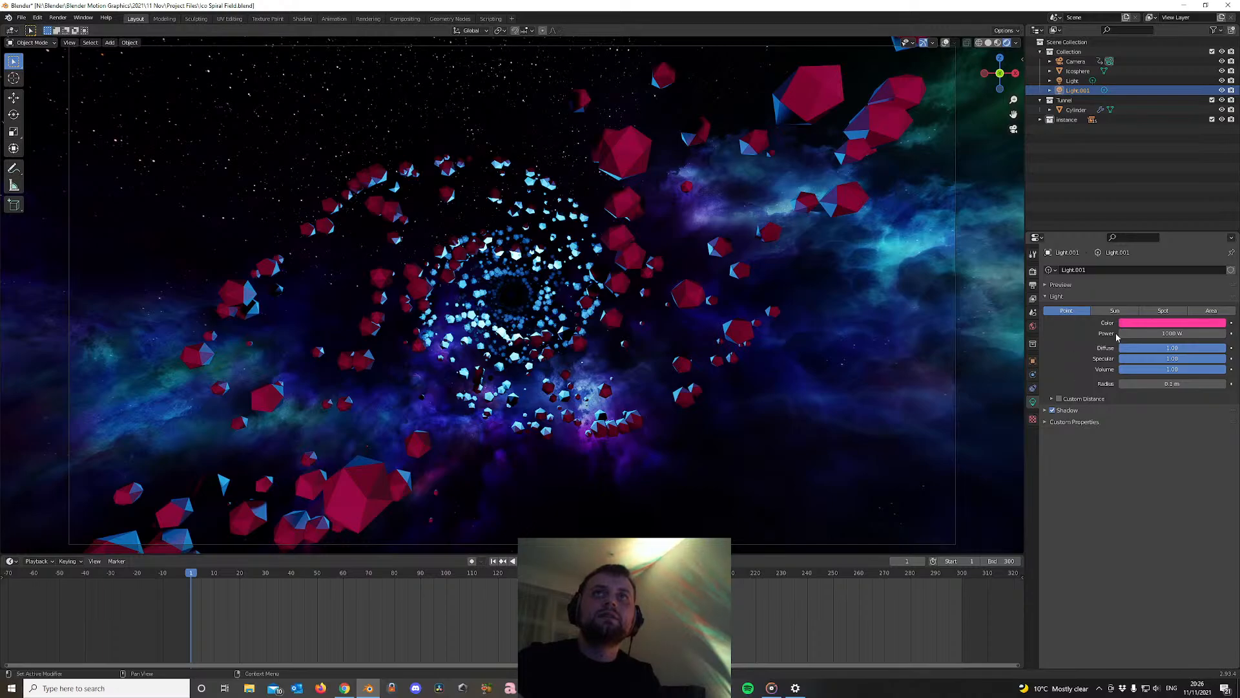
pyautogui.click(1077, 62)
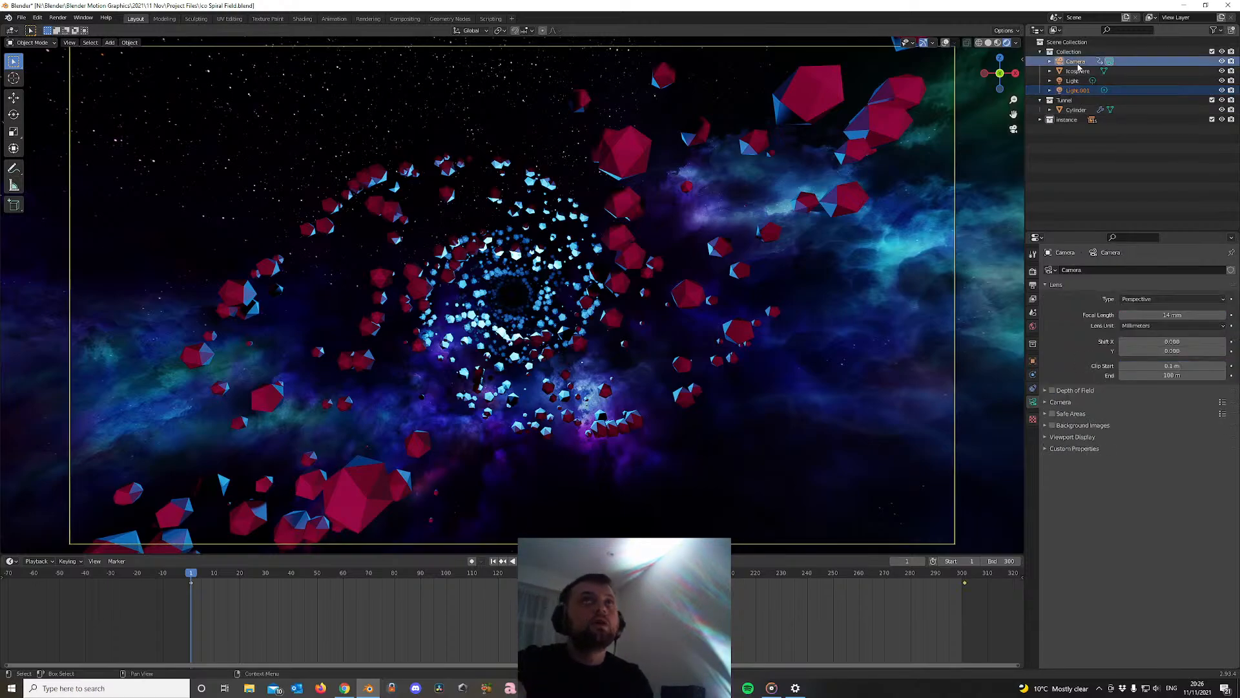
pyautogui.hotkey('ctrl', 'p')
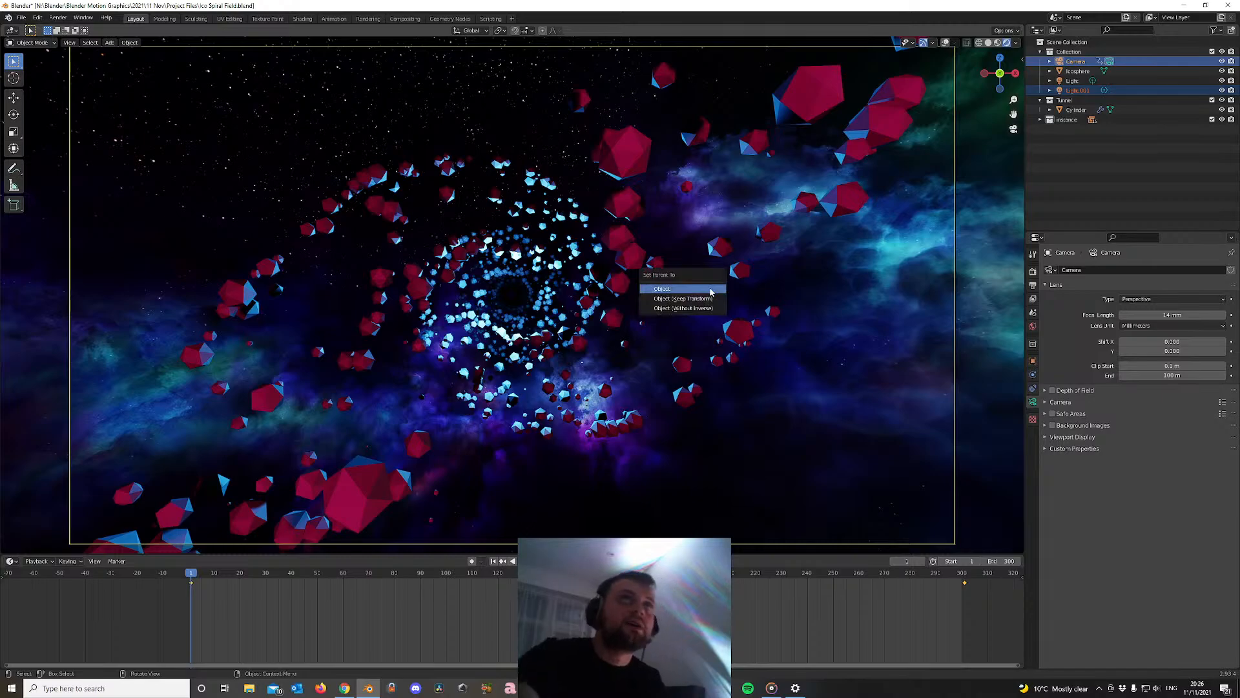
pyautogui.click(706, 301)
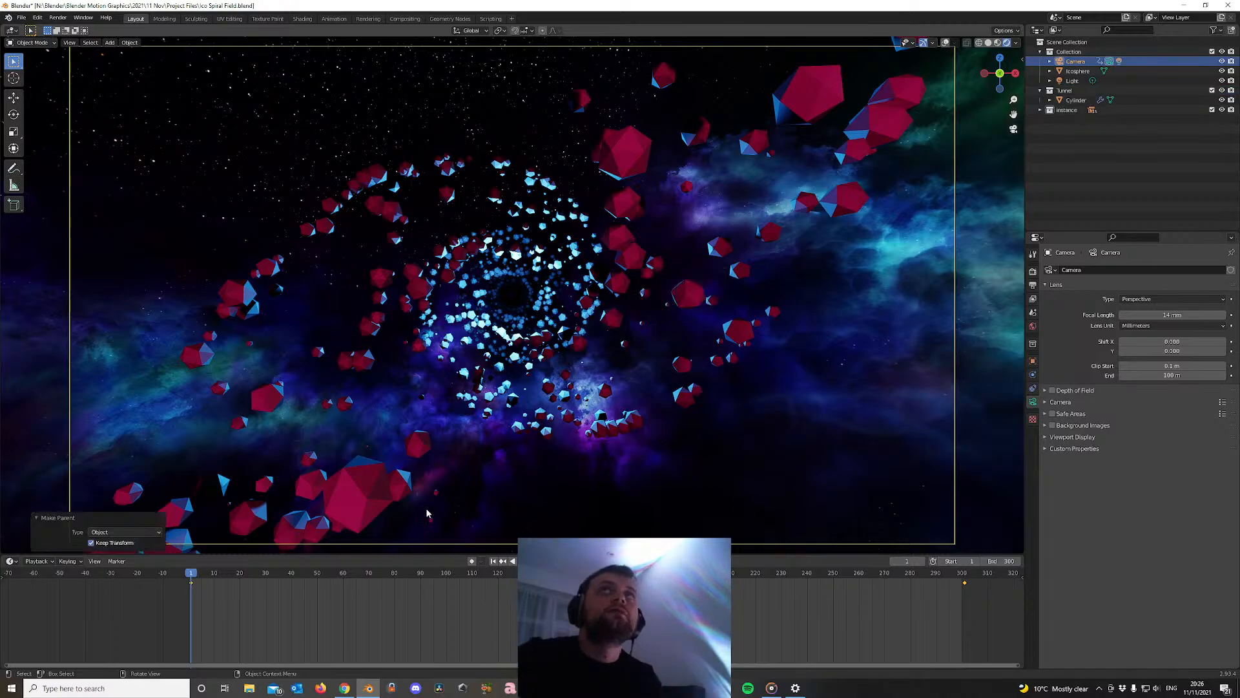
# Compare the start and end of the camera animation to check how the lighting loops, finishing on frame 1
pyautogui.press('a')
pyautogui.press('Up')
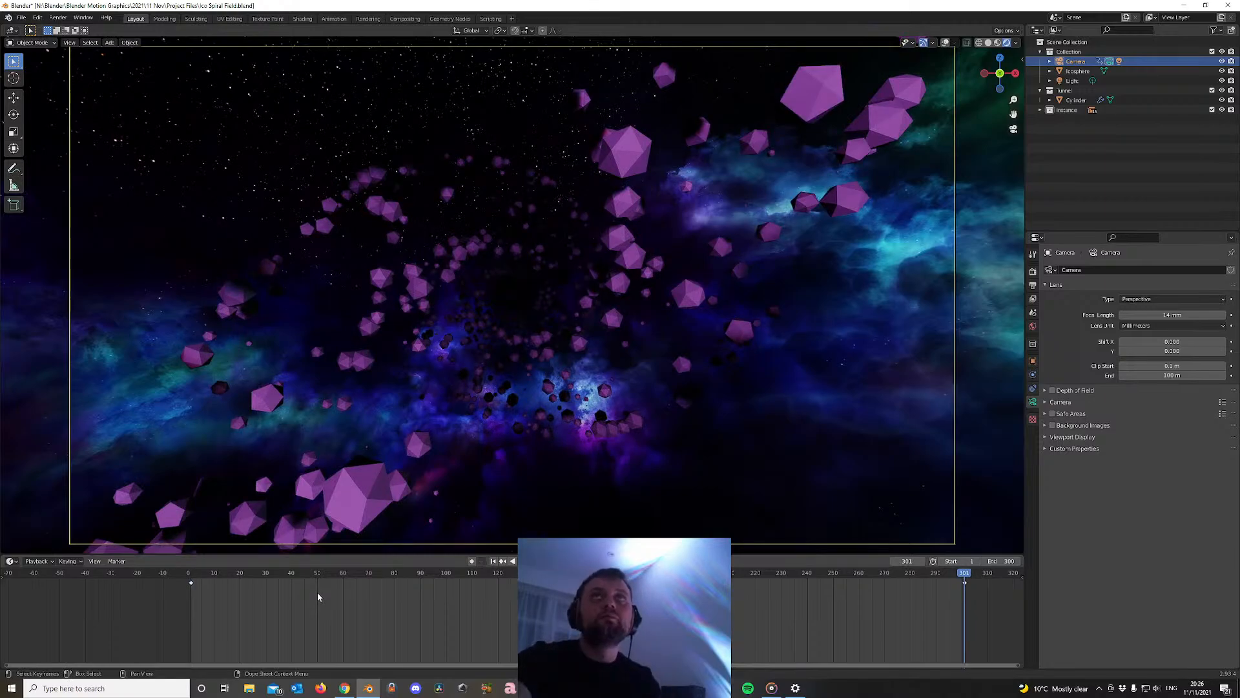
pyautogui.press('Down')
pyautogui.press('Up')
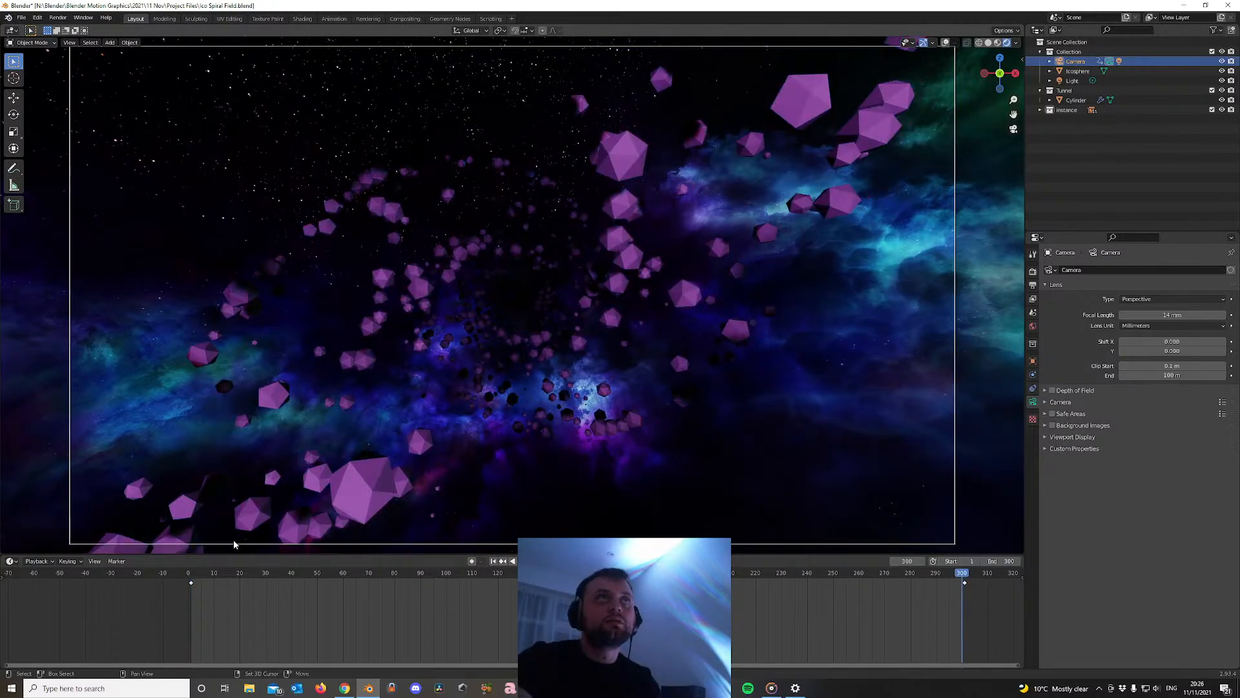
pyautogui.press('Down')
pyautogui.press('Up')
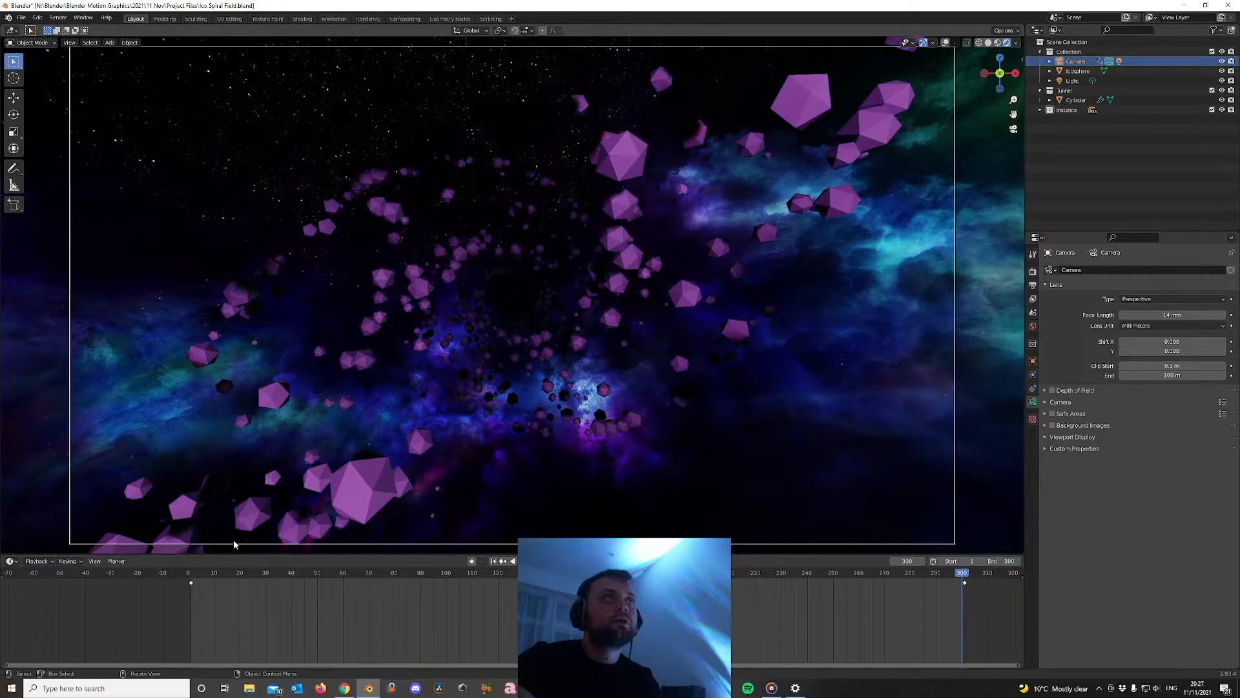
pyautogui.press('Down')
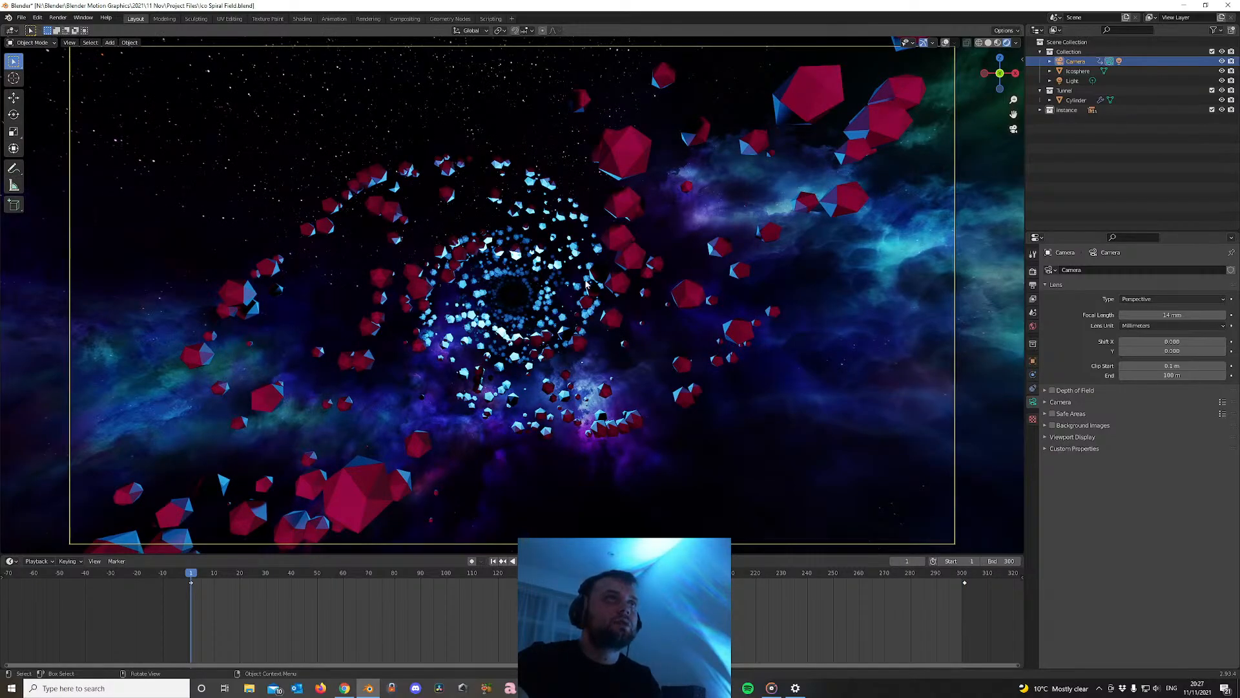
# Move the blue light Light into the Tunnel collection and expand the Instance collection to list the tunnel copies
pyautogui.click(1074, 80)
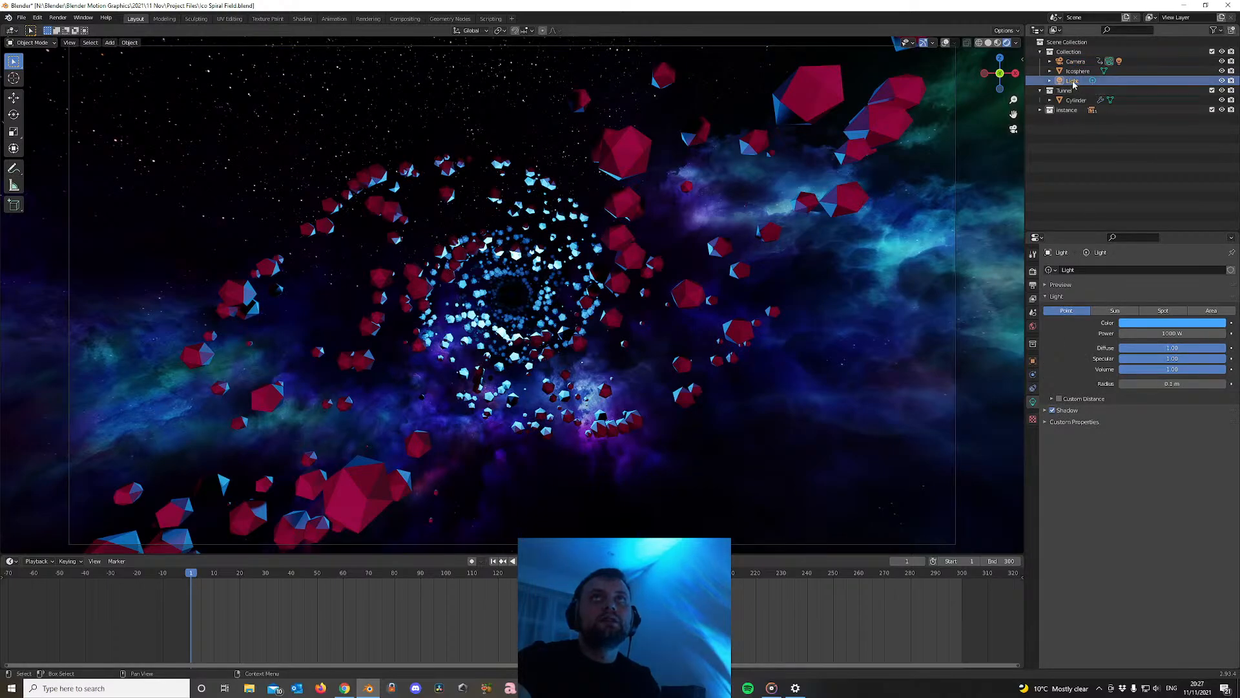
pyautogui.moveTo(1073, 84); pyautogui.dragTo(1072, 99)
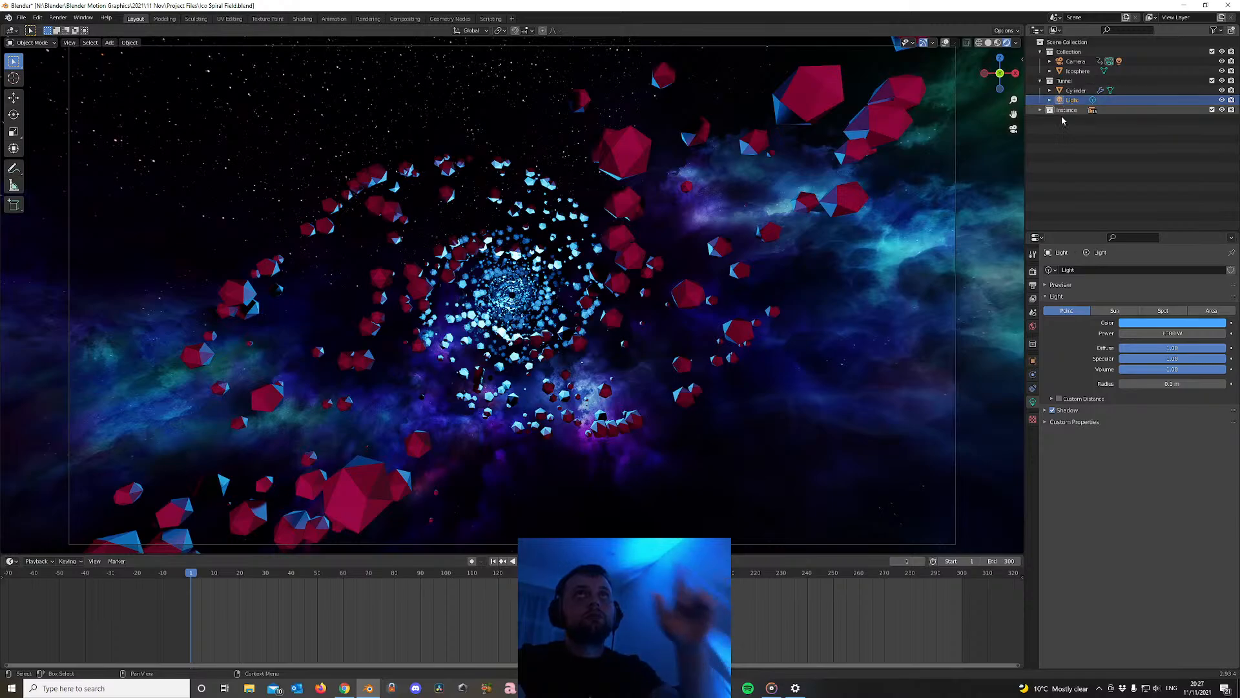
pyautogui.click(1040, 110)
pyautogui.scroll(-2, 1076, 135)
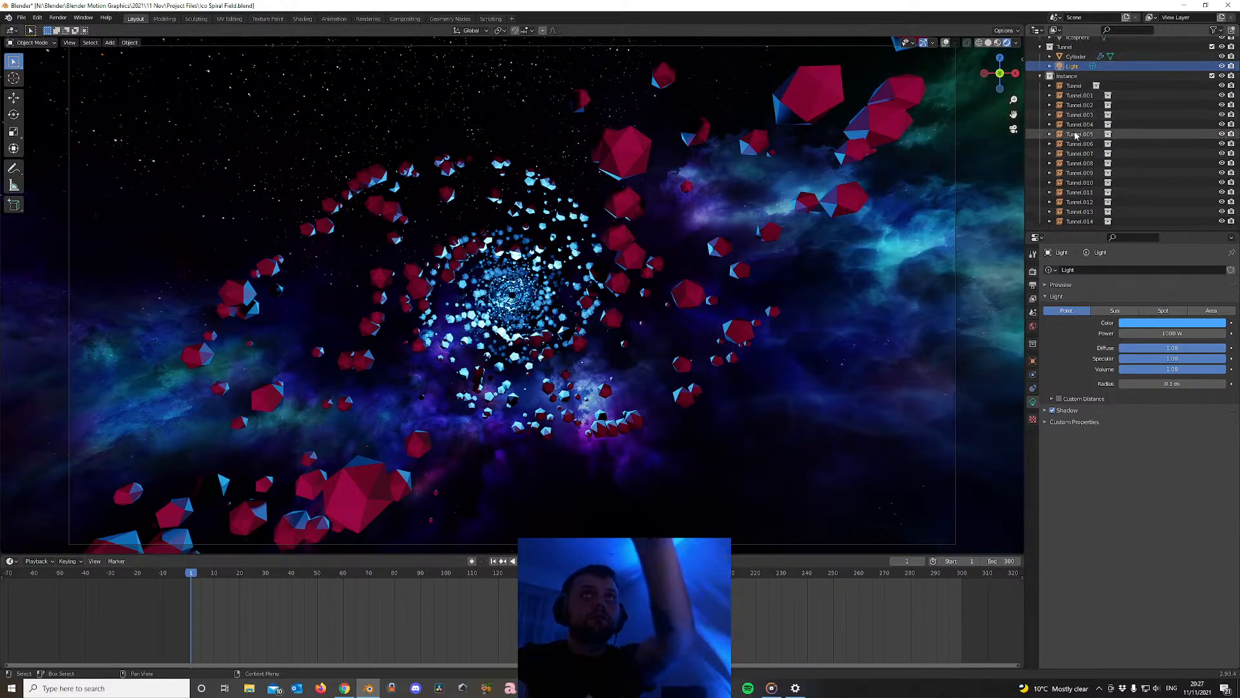
# Inspect the lighting along the whole spiral tunnel from outside, and return to the camera view
pyautogui.moveTo(446, 233); pyautogui.dragTo(454, 223, button='middle')
pyautogui.scroll(-12, 453, 223)
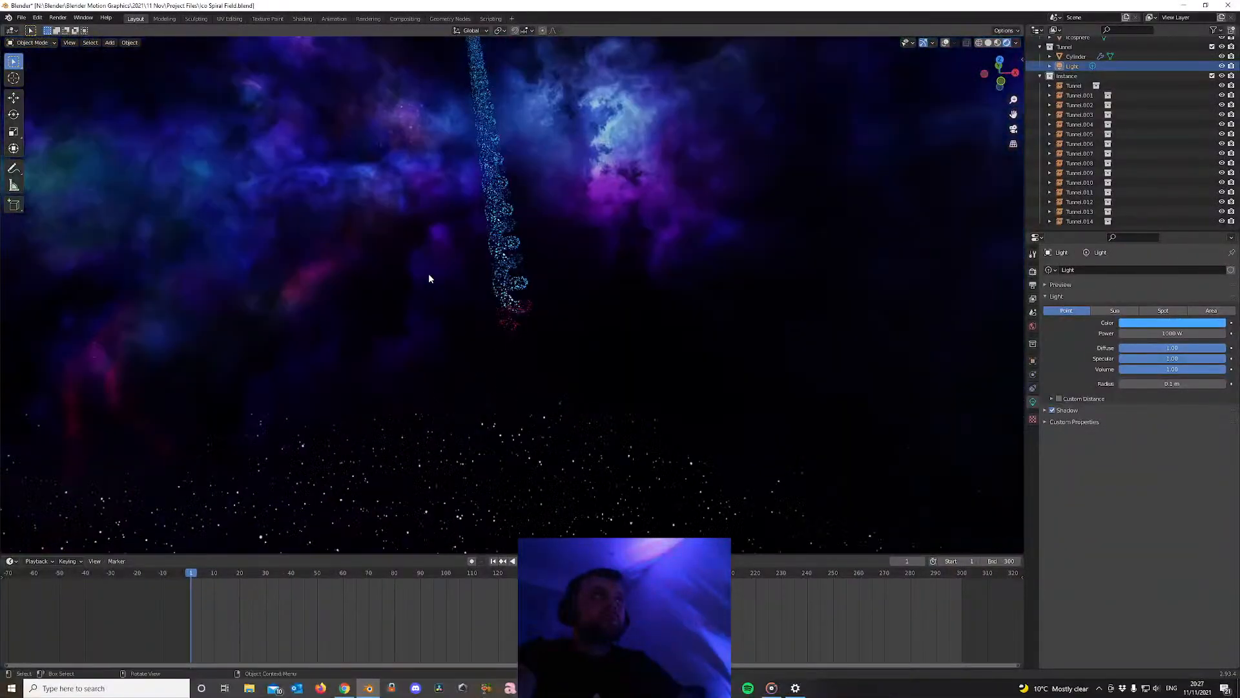
pyautogui.scroll(7, 428, 273)
pyautogui.scroll(-9, 458, 265)
pyautogui.scroll(4, 461, 265)
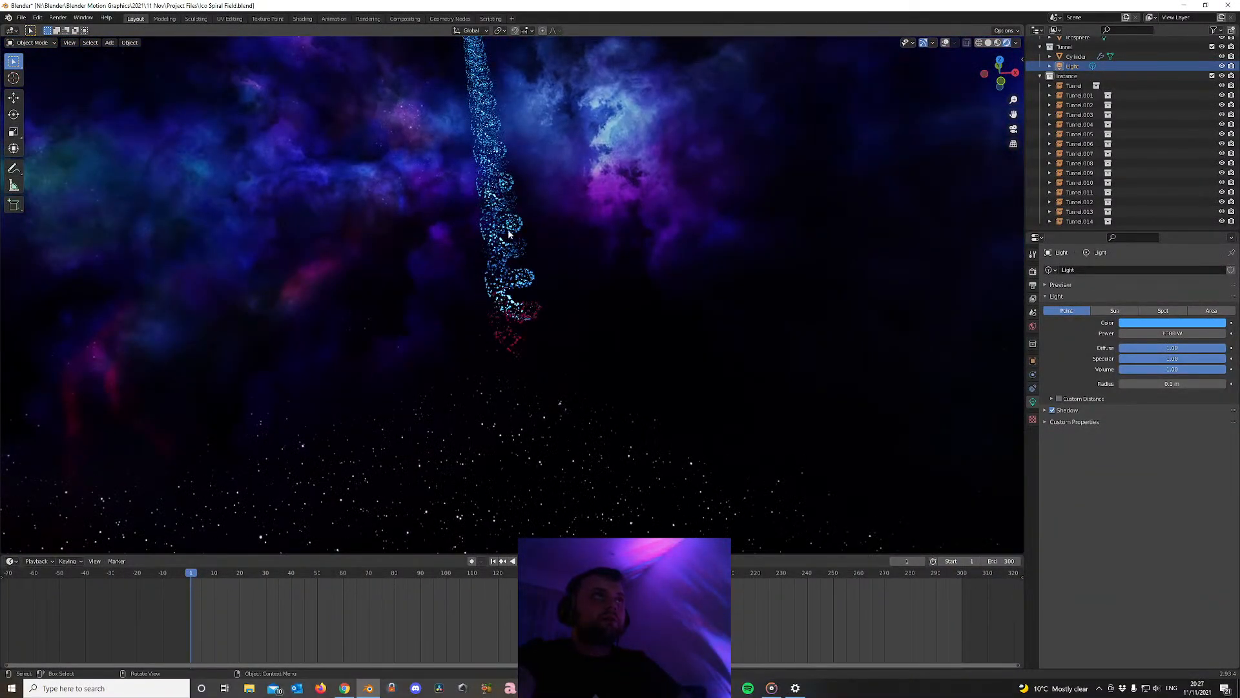
pyautogui.press('KP_0')
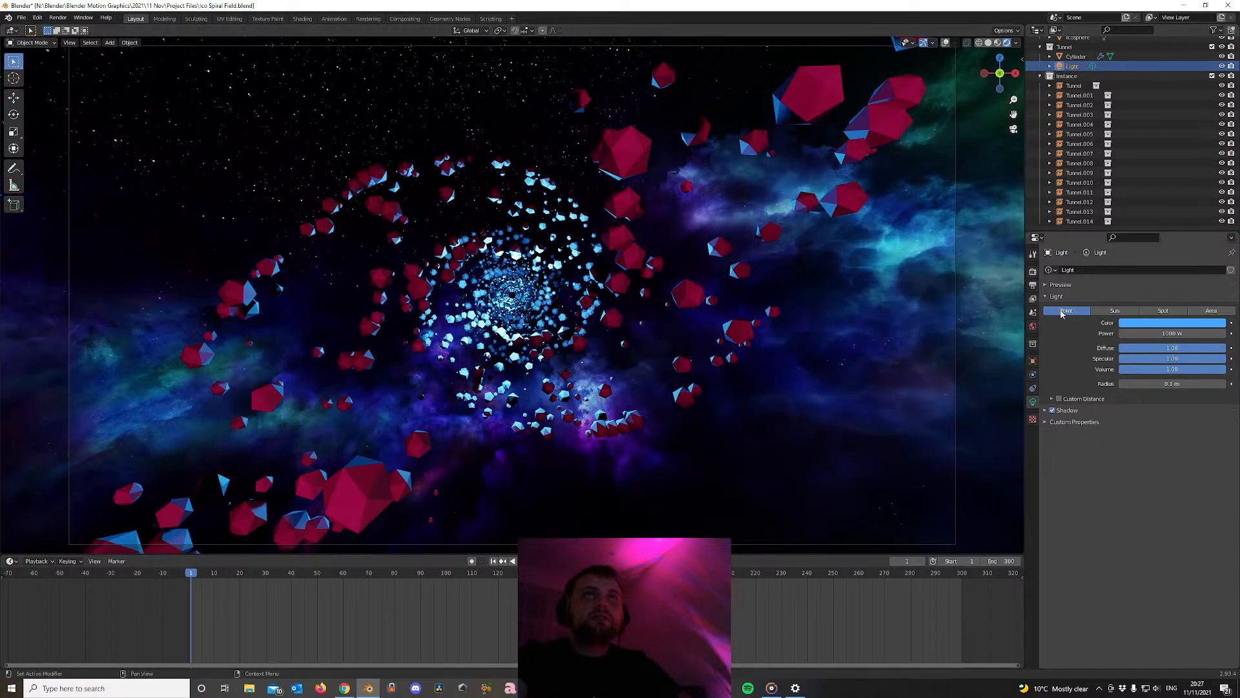
# Try moving the blue light far along the Y axis through its object transform, and revert the move
pyautogui.click(1032, 361)
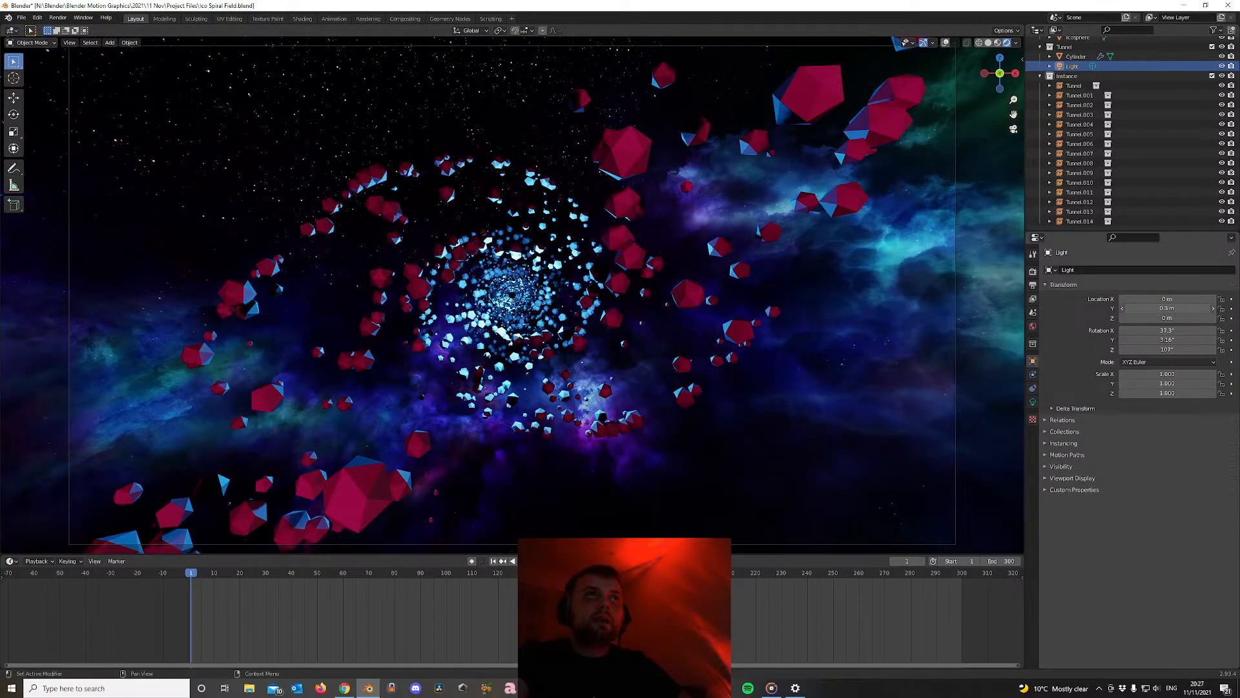
pyautogui.moveTo(1168, 309); pyautogui.dragTo(859, 308)
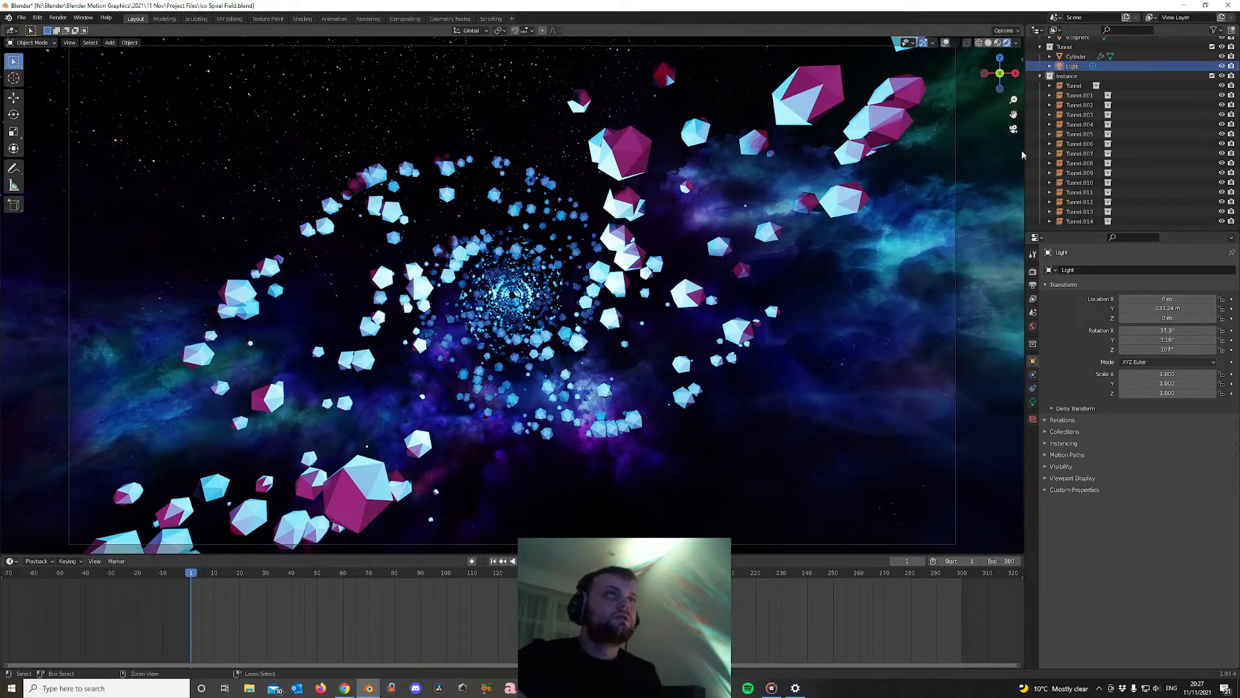
pyautogui.hotkey('alt', 'g')
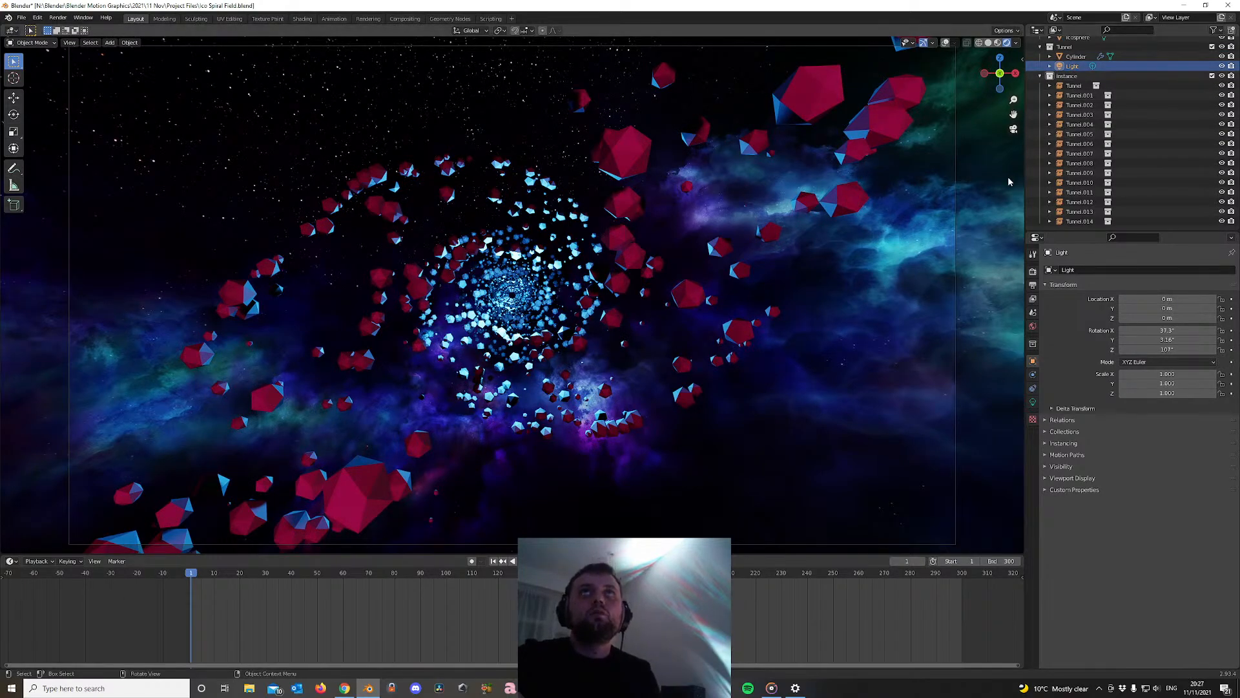
pyautogui.scroll(-2, 1010, 182)
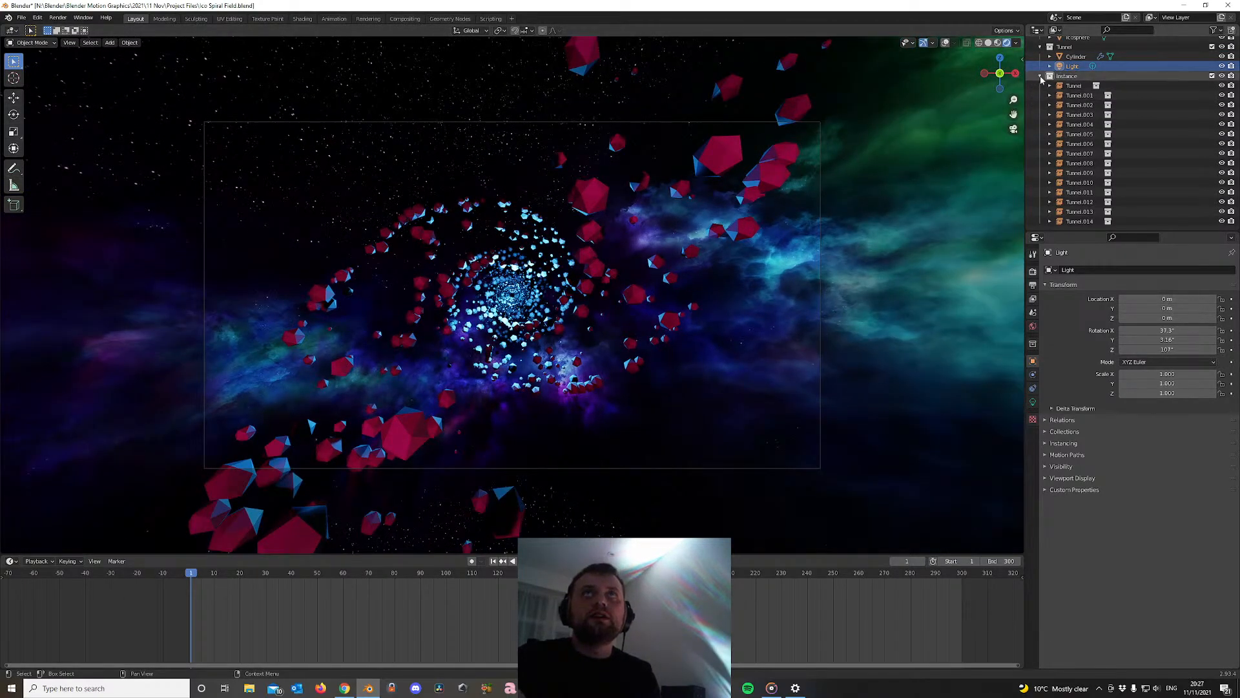
# Collapse the Instance collection and show the tunnel from the top in solid shading with overlays enabled
pyautogui.click(1040, 76)
pyautogui.press('KP_7')
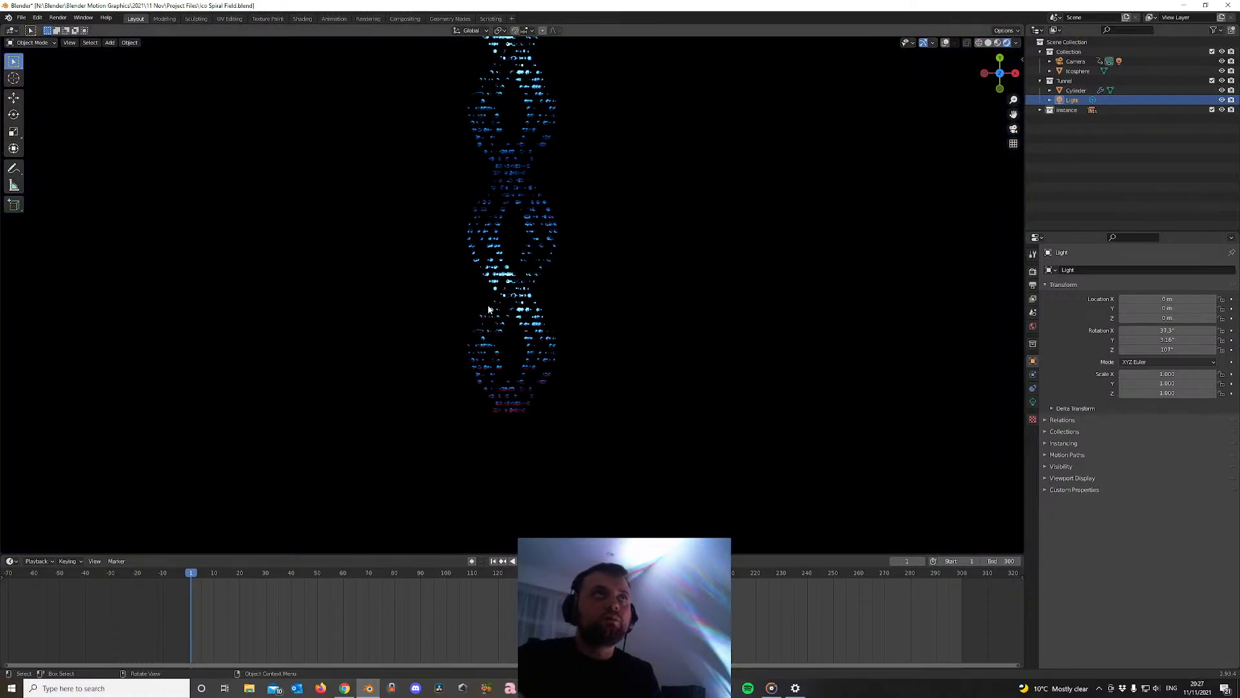
pyautogui.click(518, 124)
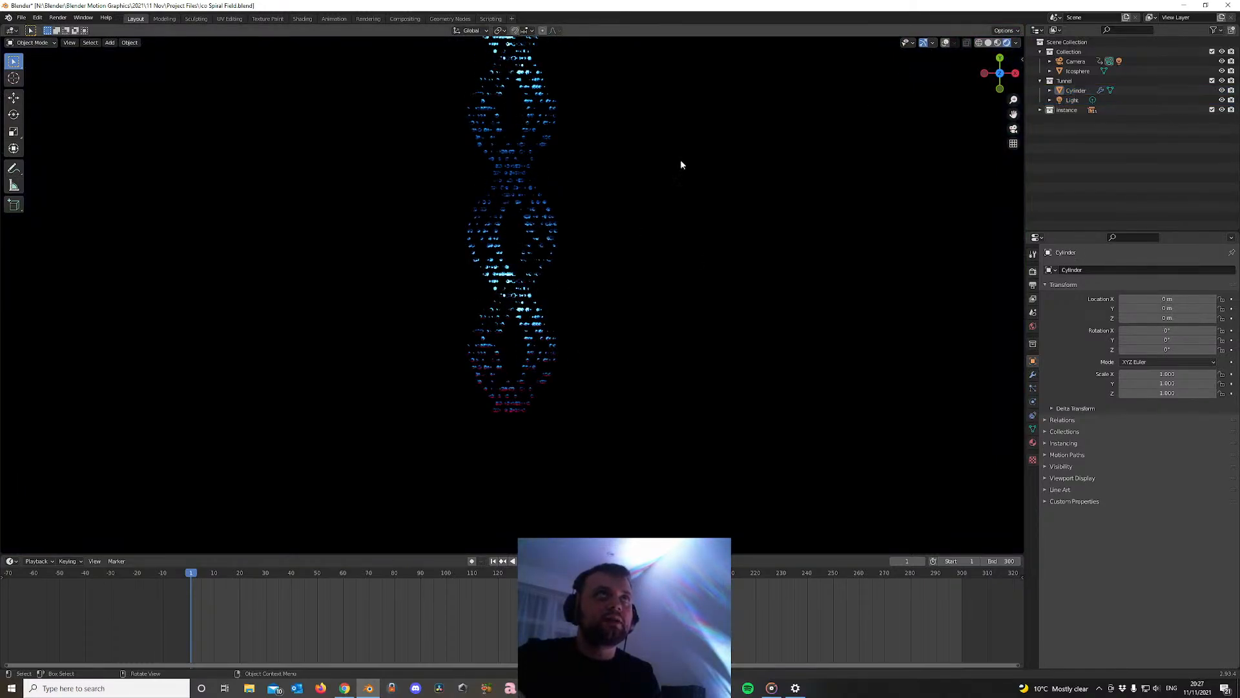
pyautogui.click(945, 44)
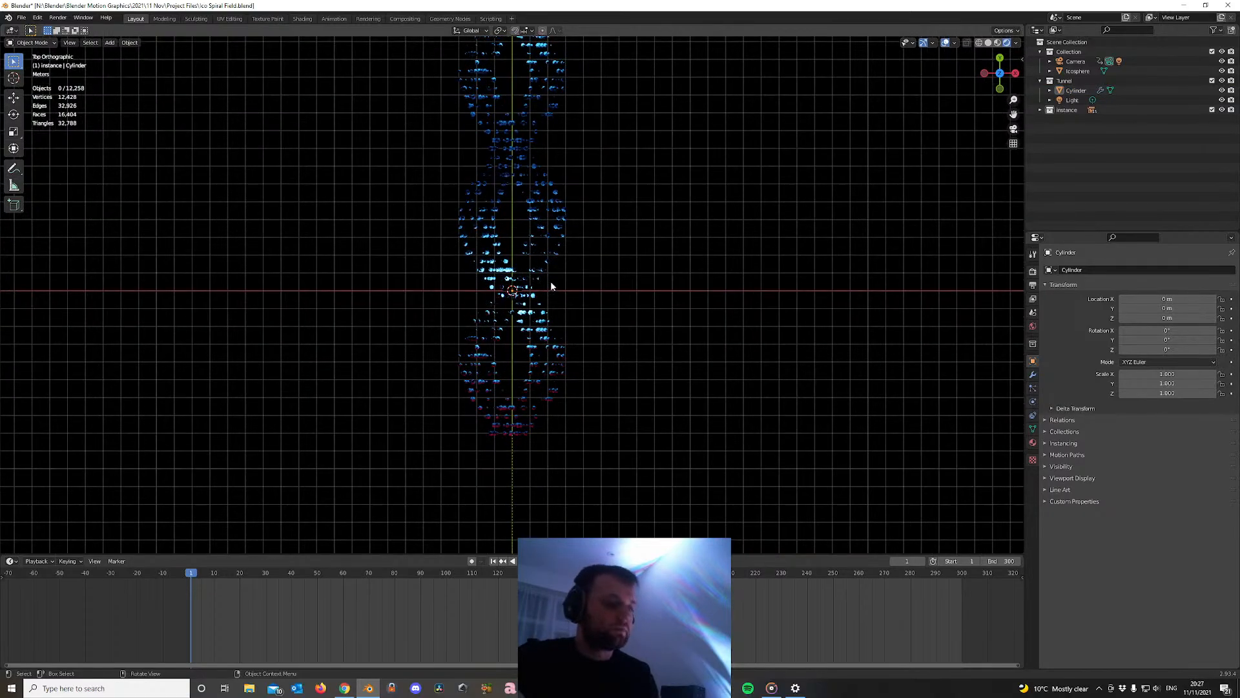
pyautogui.press('z')
pyautogui.click(554, 281)
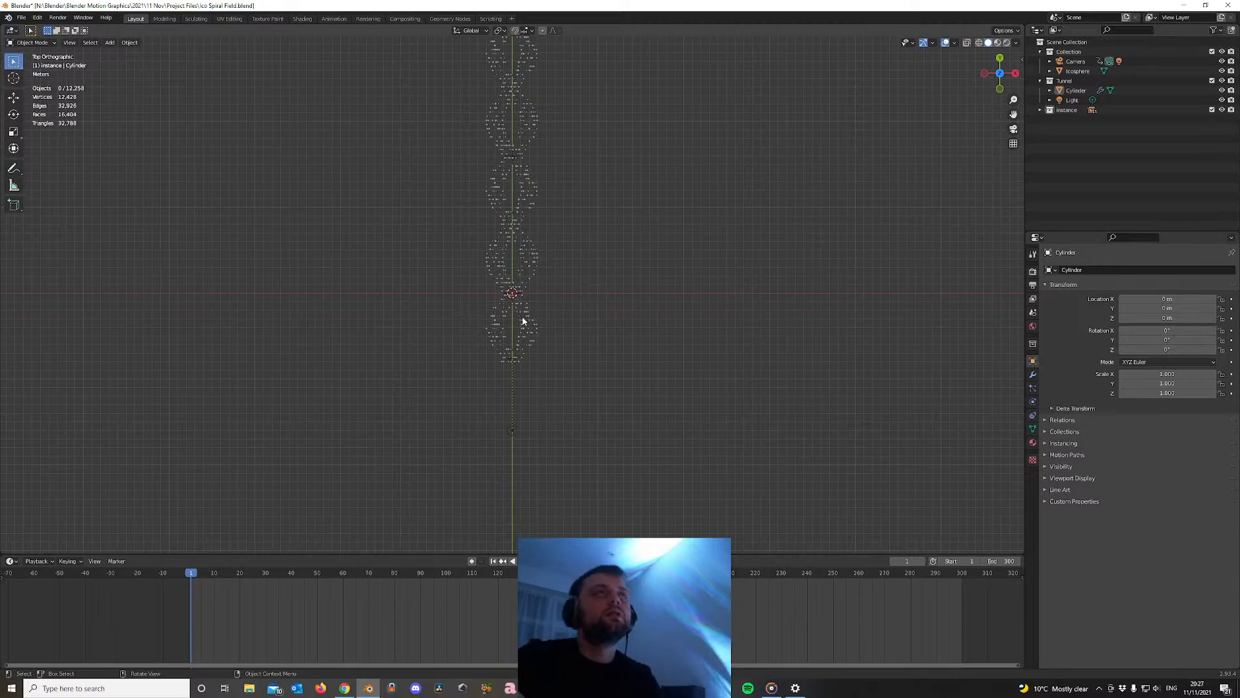
pyautogui.scroll(2, 511, 355)
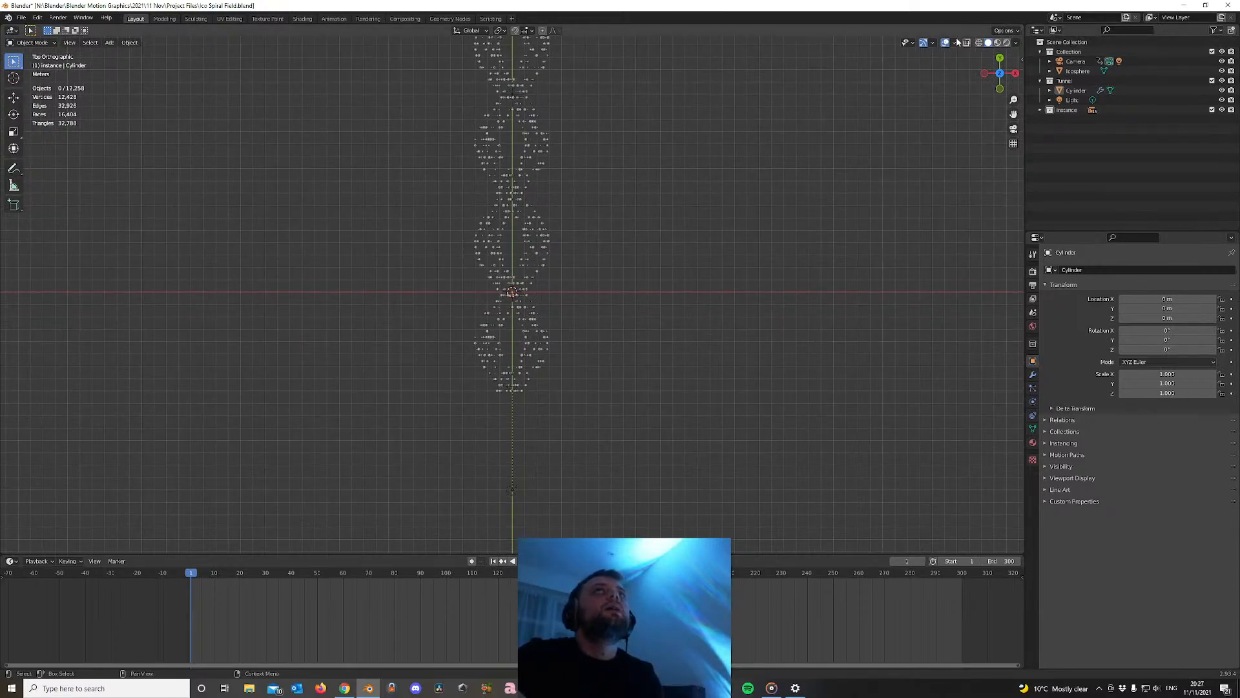
# Duplicate the Tunnel instance nearest the origin and offset the copy -32 m along the Y axis
pyautogui.click(493, 127)
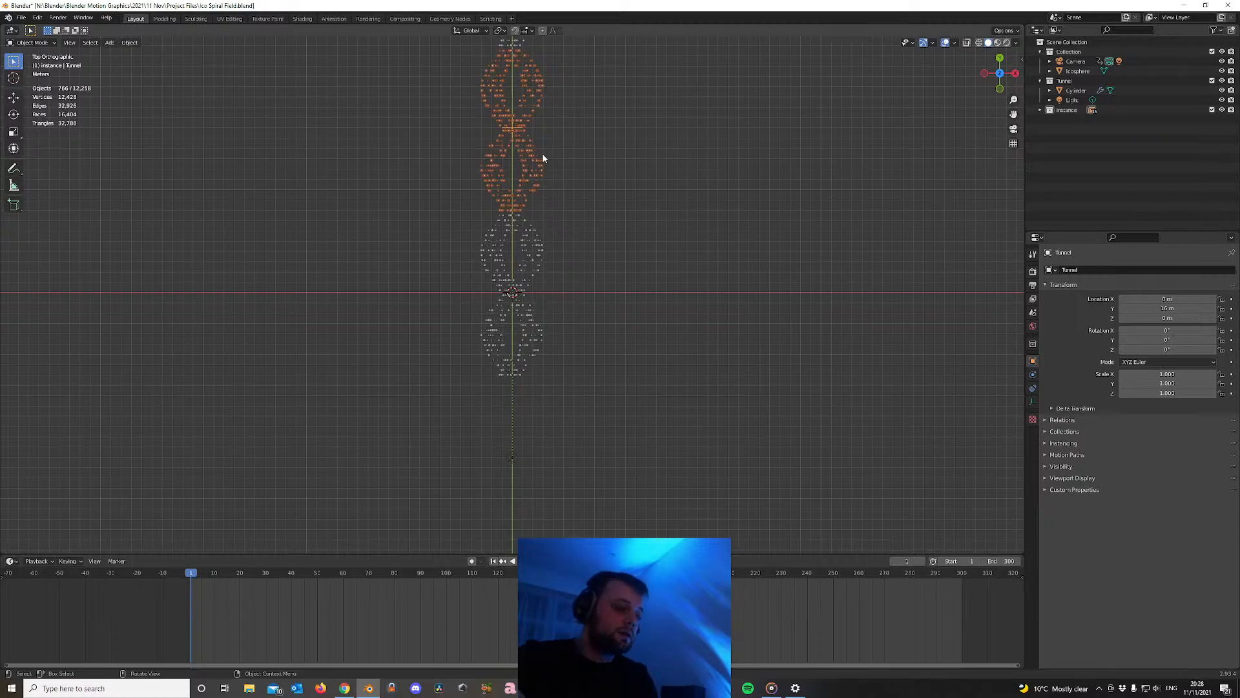
pyautogui.hotkey('shift', 'd')
pyautogui.press('y')
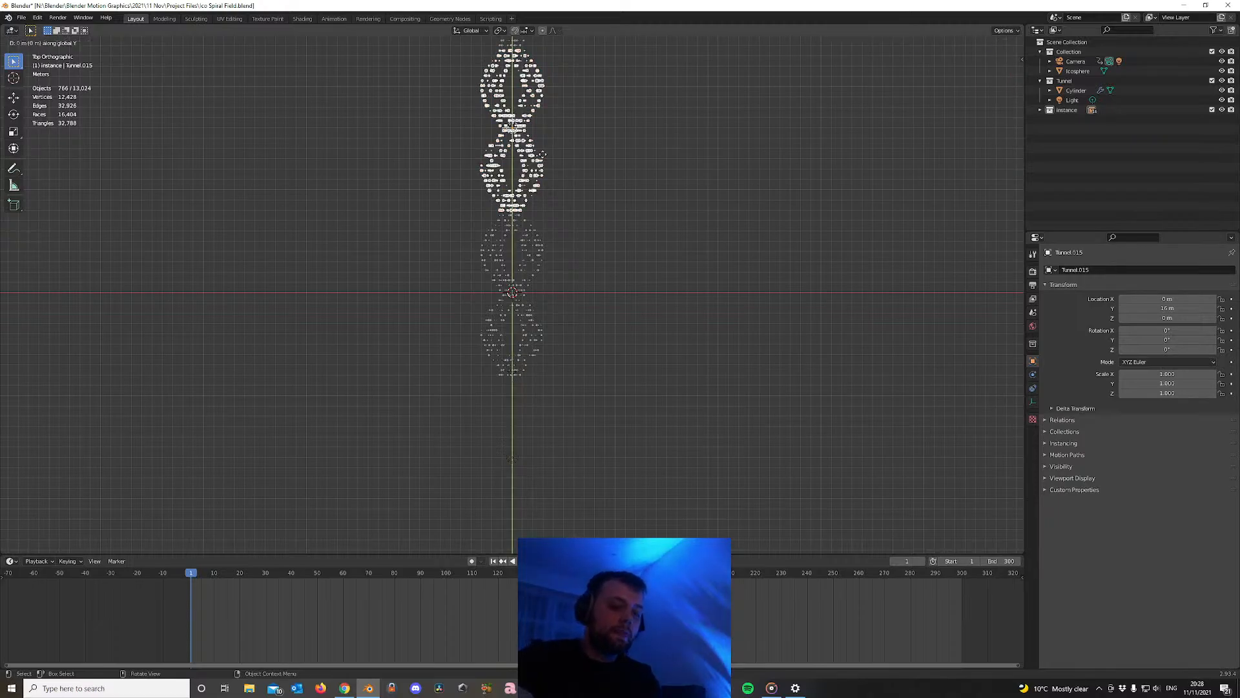
pyautogui.write('-32')
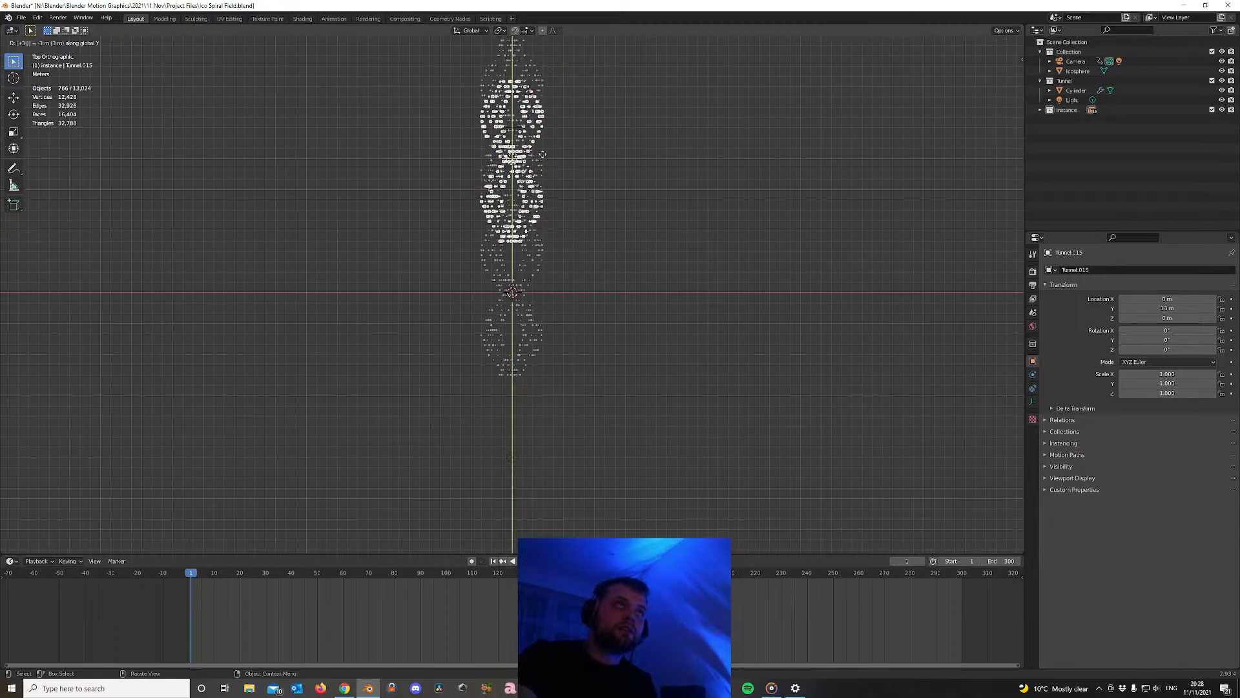
pyautogui.press('Return')
pyautogui.scroll(2, 542, 159)
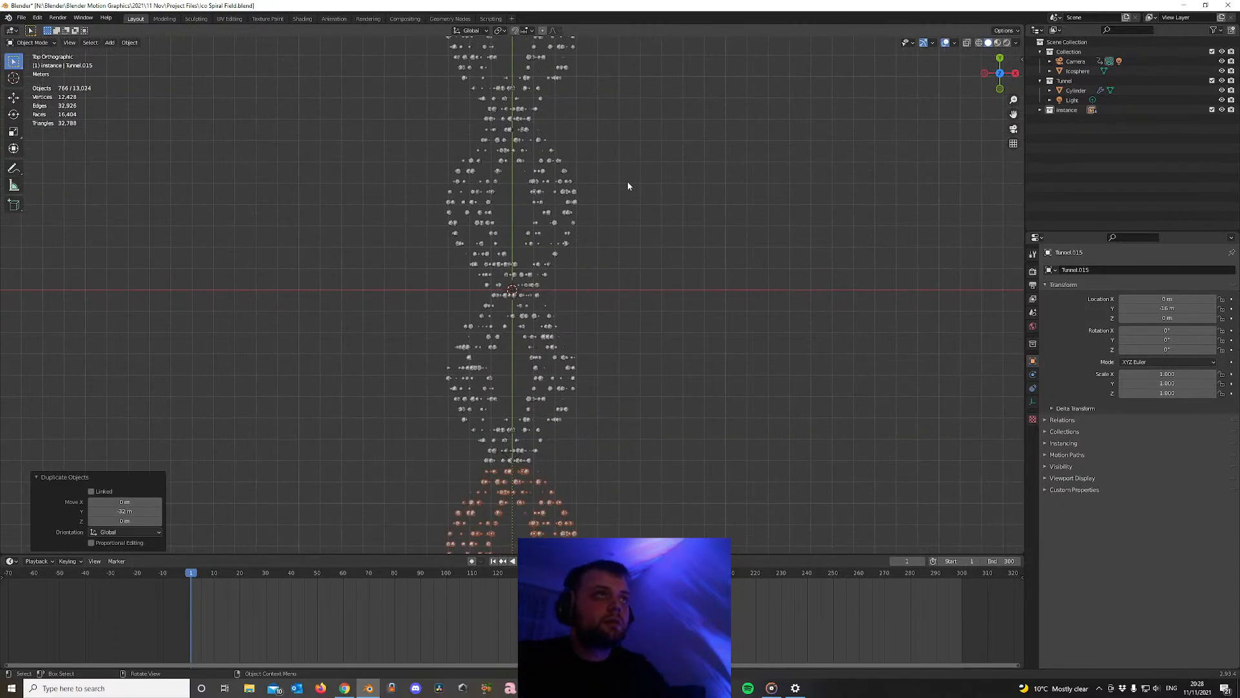
pyautogui.scroll(-4, 557, 374)
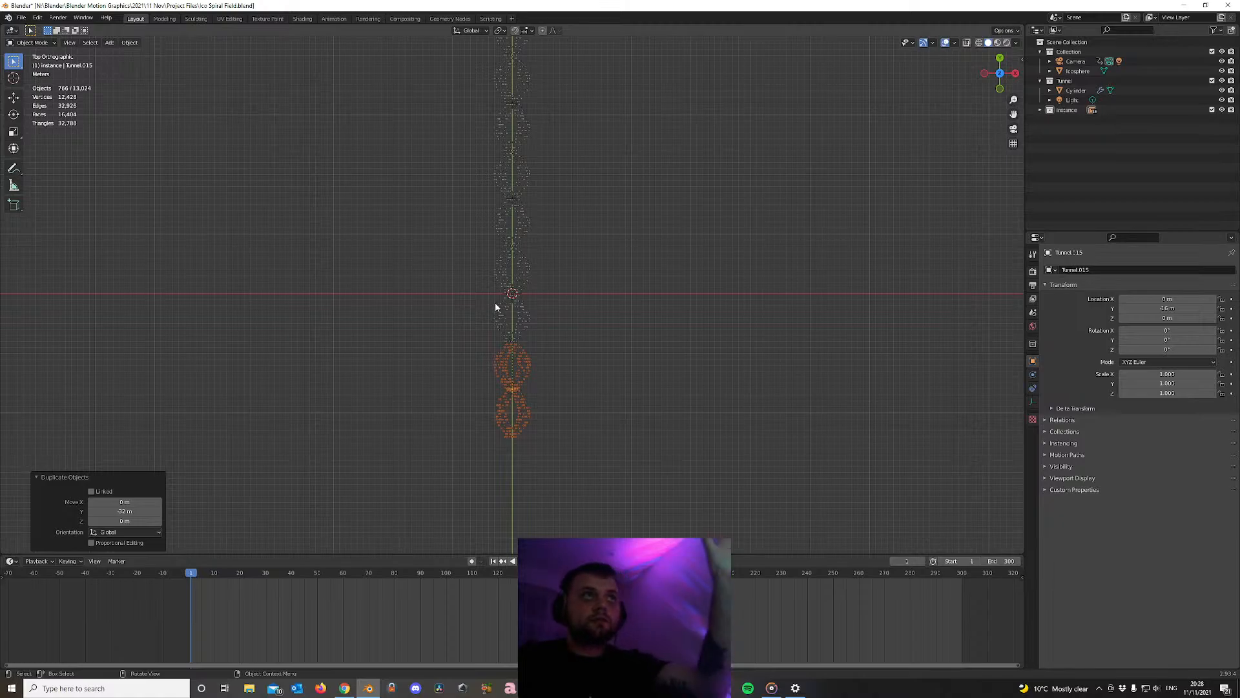
# Play the animation through the camera in rendered shading with overlays hidden to check the tunnel lighting
pyautogui.press('KP_0')
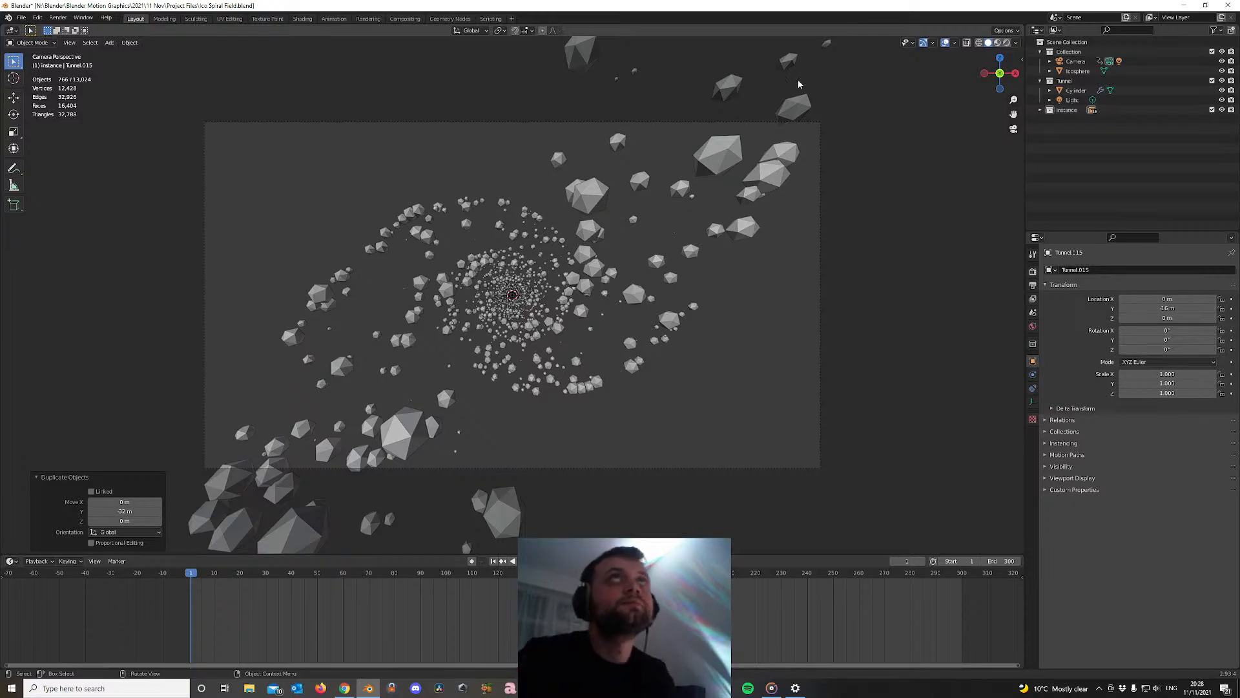
pyautogui.press('z')
pyautogui.click(582, 243)
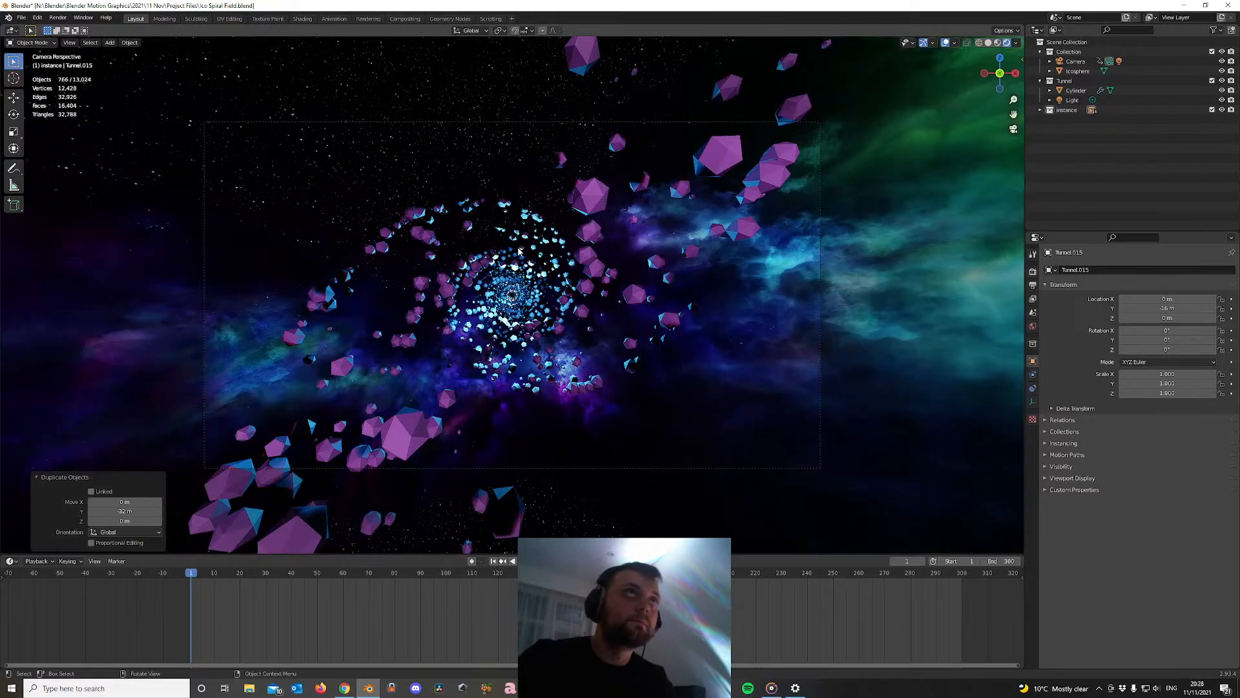
pyautogui.press('space')
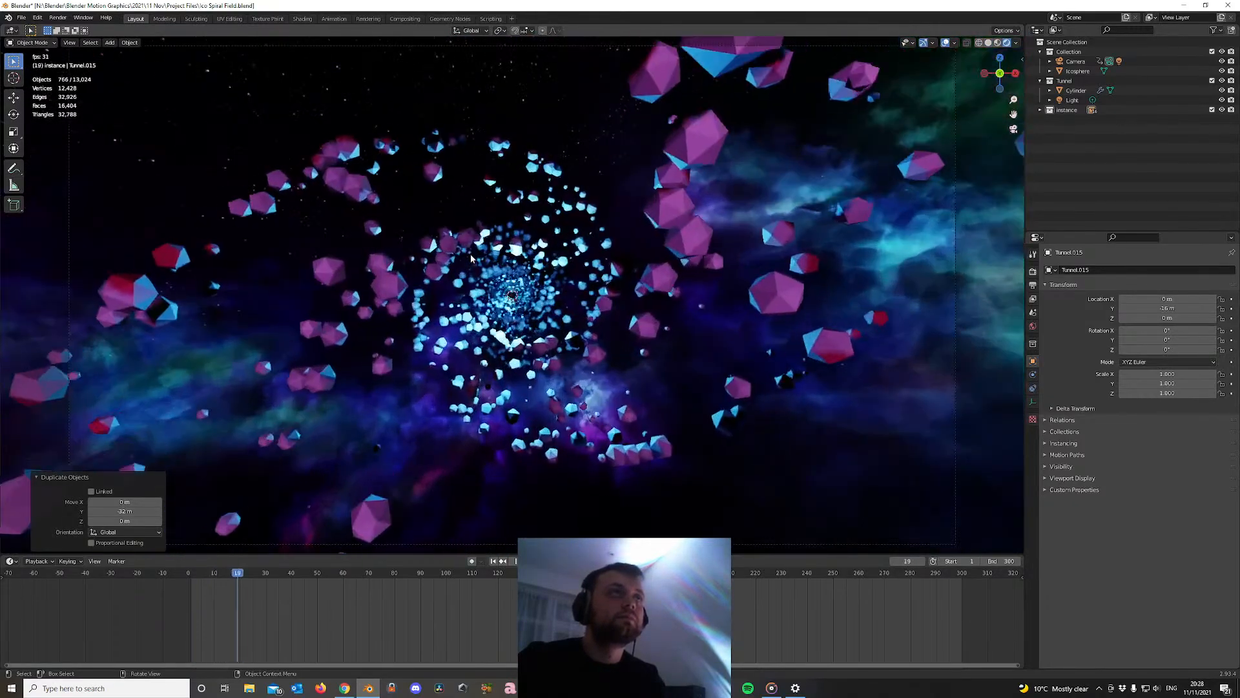
pyautogui.click(946, 42)
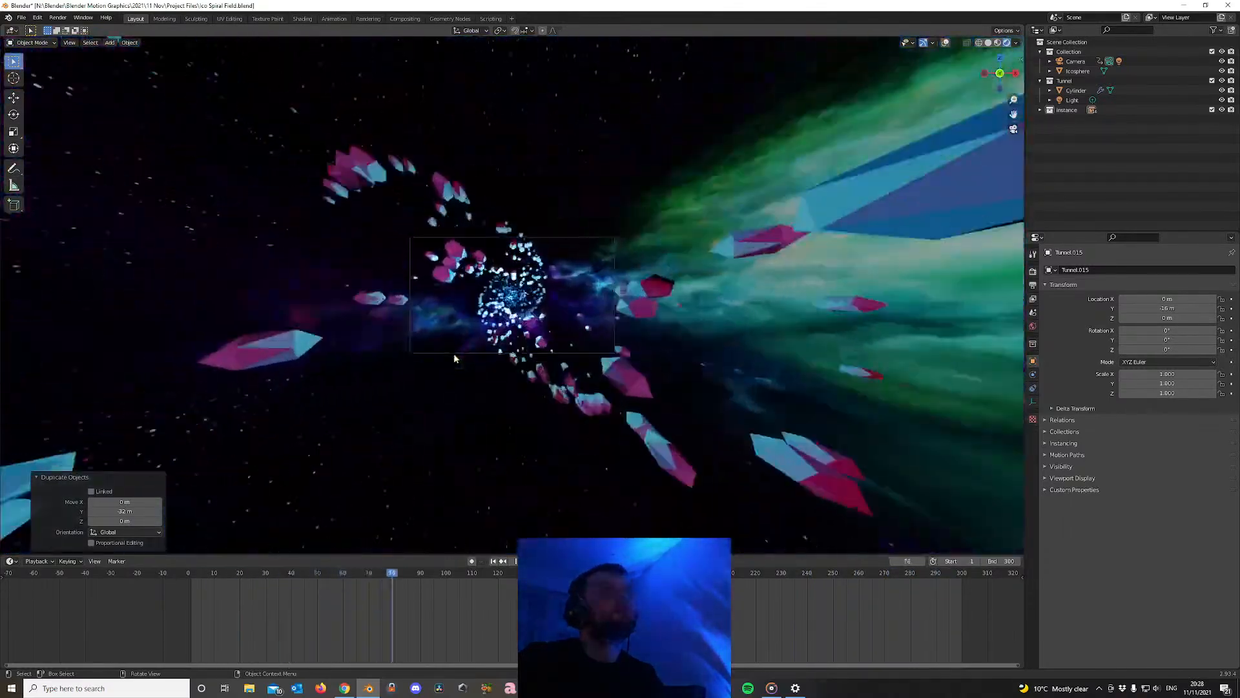
pyautogui.scroll(9, 454, 357)
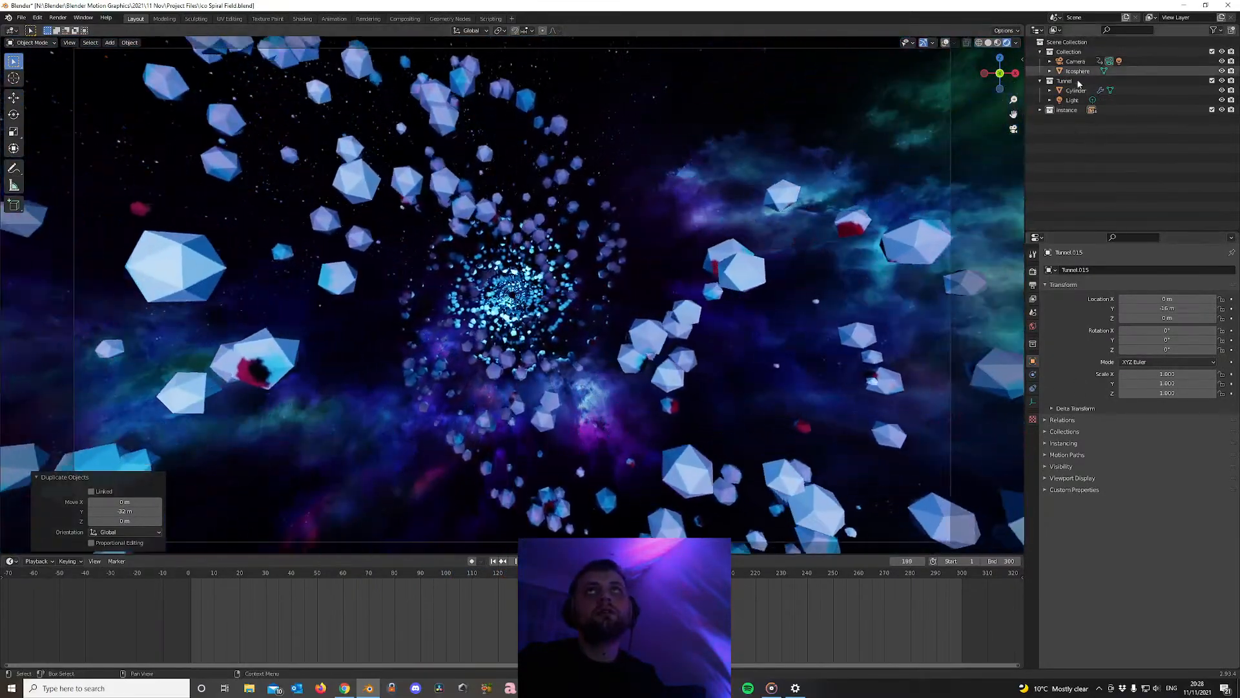
# Reduce the camera's focal length to 7 mm while the animation plays, and stop playback
pyautogui.click(1076, 60)
pyautogui.click(1033, 401)
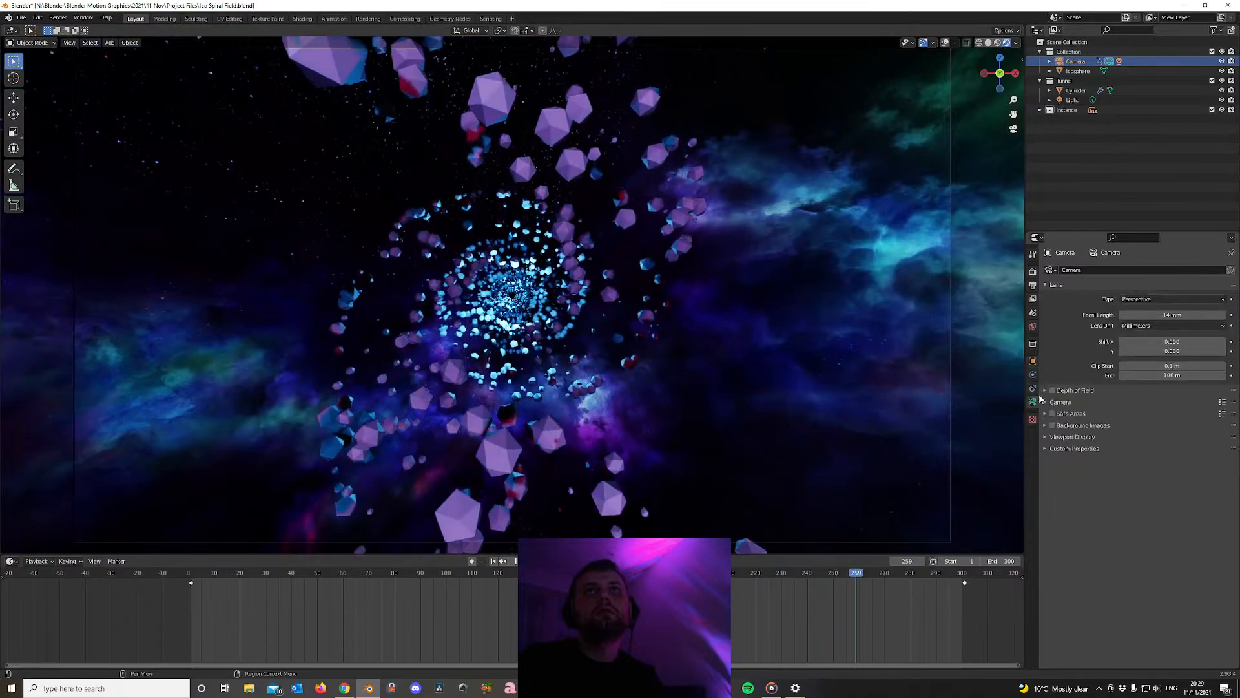
pyautogui.click(1123, 315)
pyautogui.click(1123, 315)
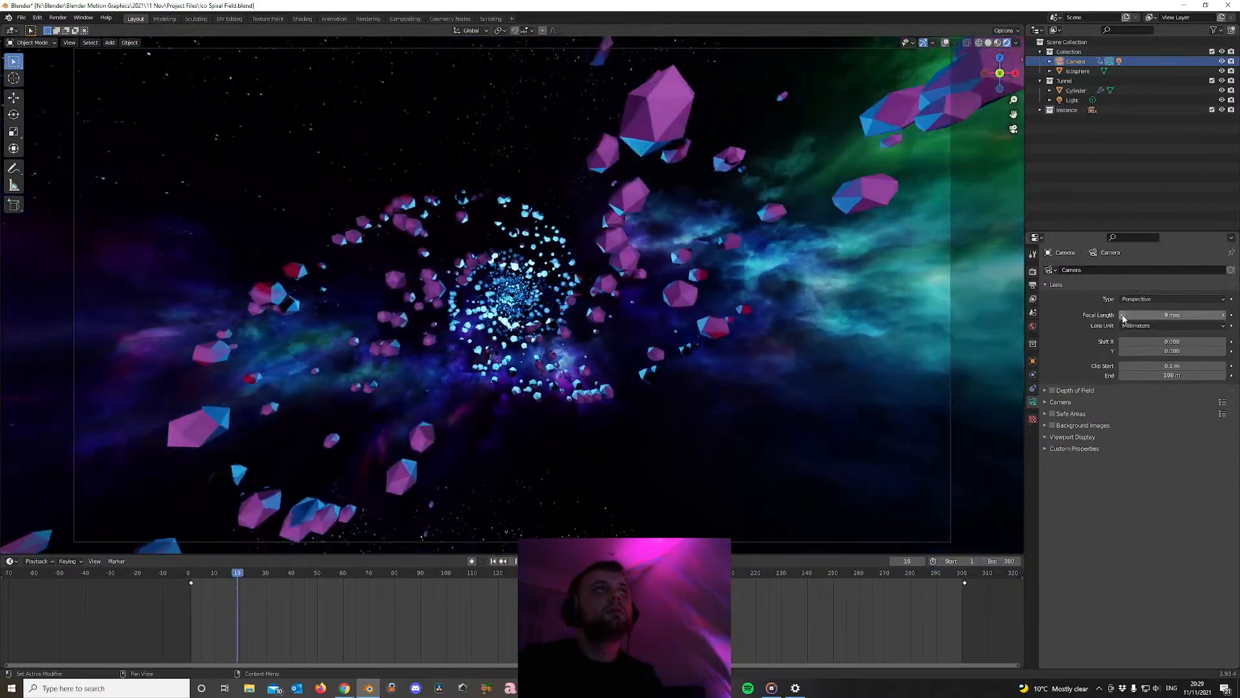
pyautogui.click(1124, 315)
pyautogui.scroll(1, 686, 345)
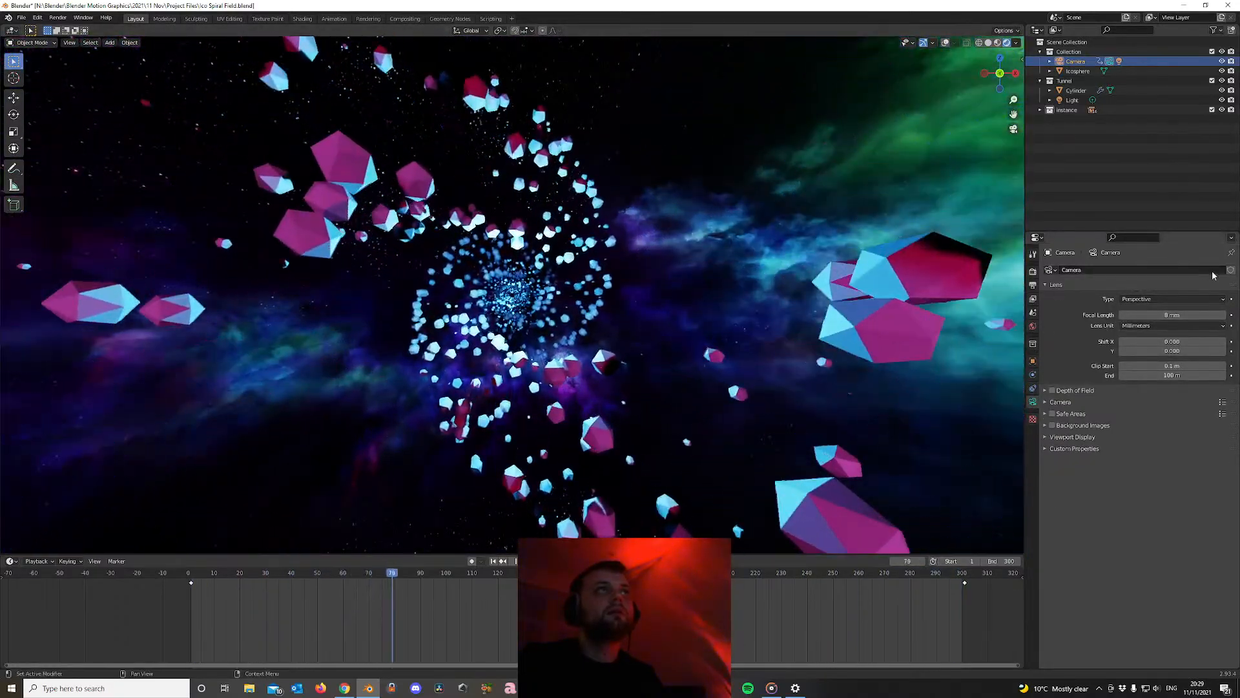
pyautogui.click(1122, 315)
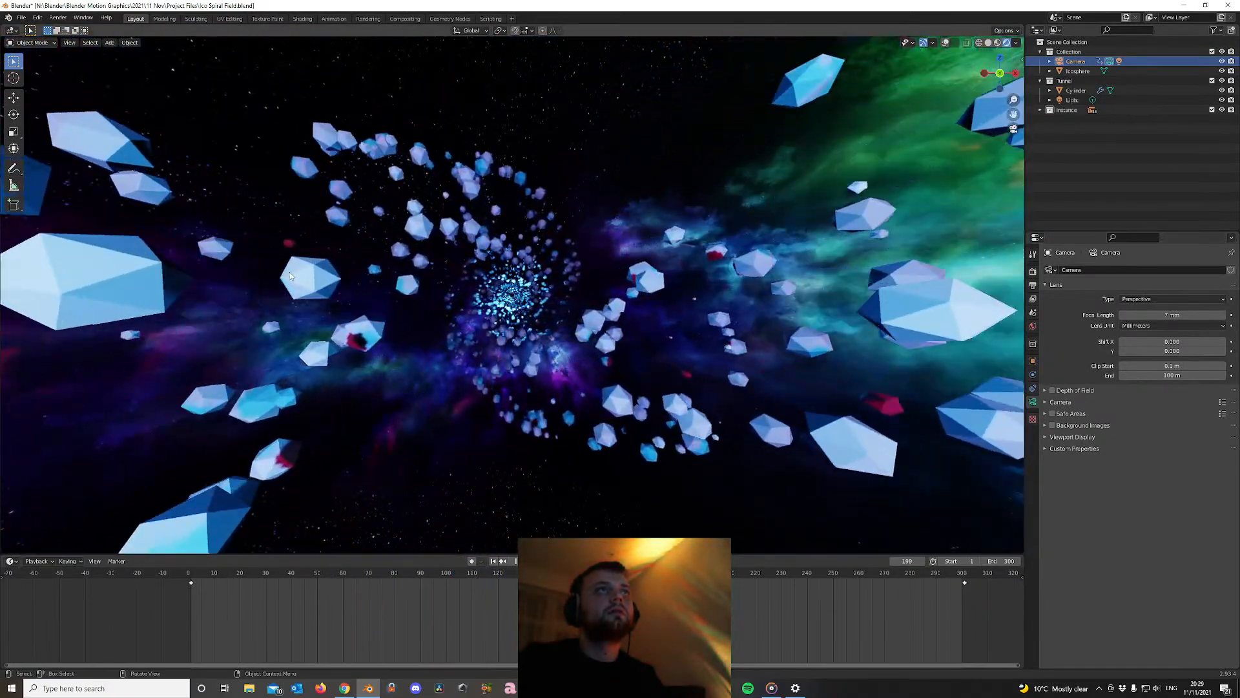
pyautogui.click(776, 174)
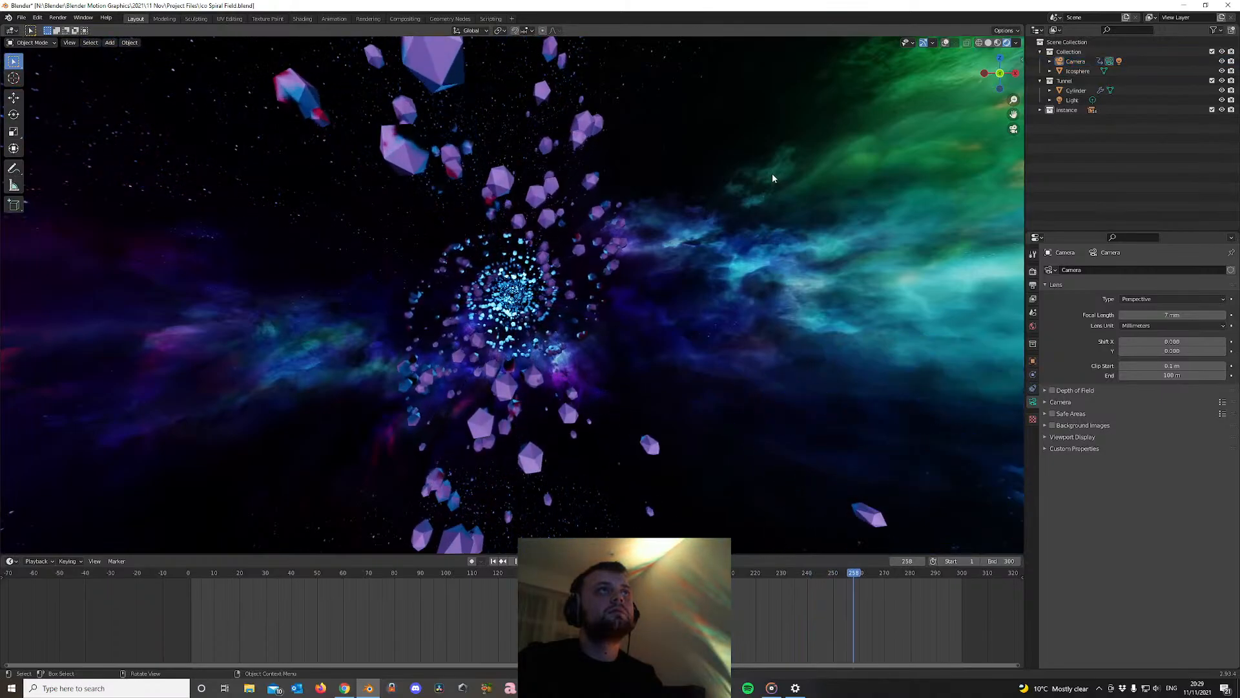
pyautogui.press('space')
# Change the Pro Lighting: Skies world to Space 05, rotate it to about 27°, and preview the animation
pyautogui.click(1033, 326)
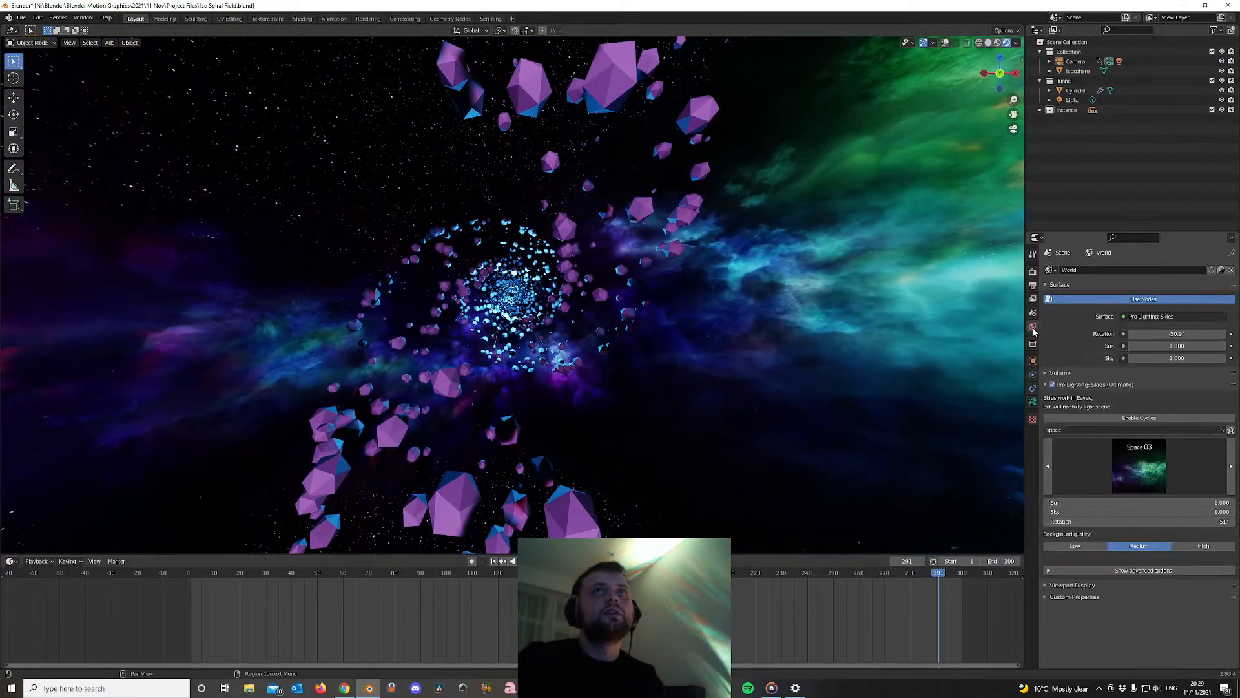
pyautogui.click(1139, 465)
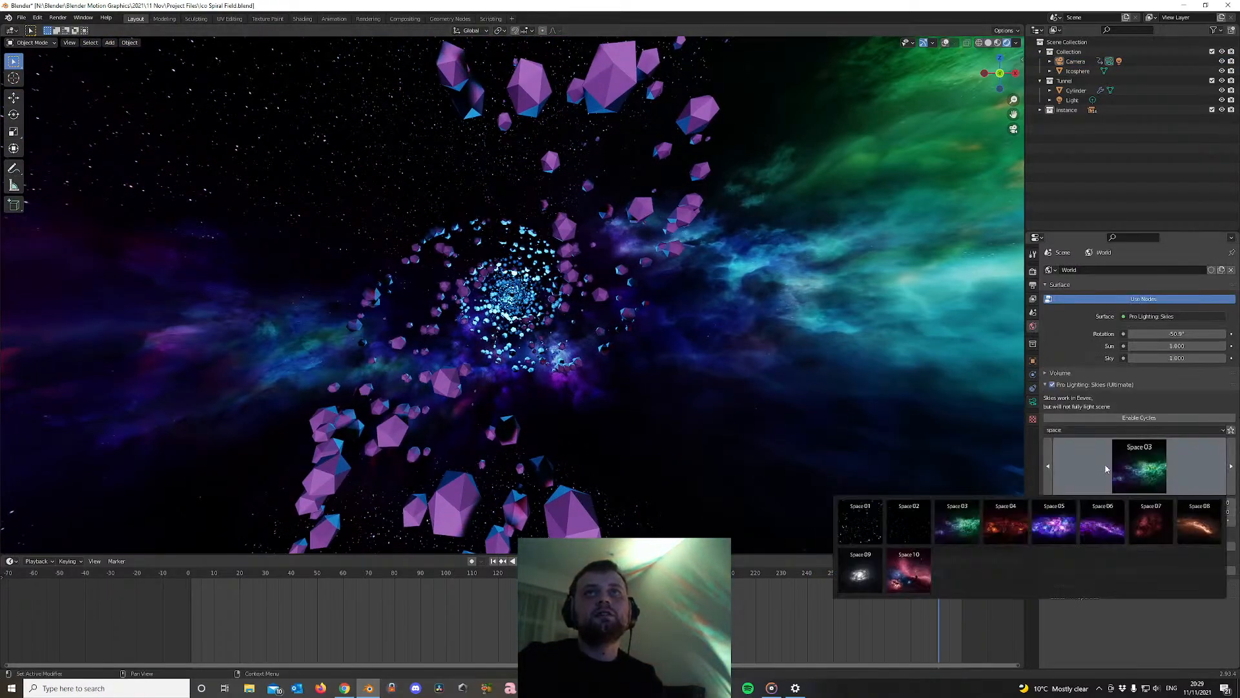
pyautogui.click(1053, 522)
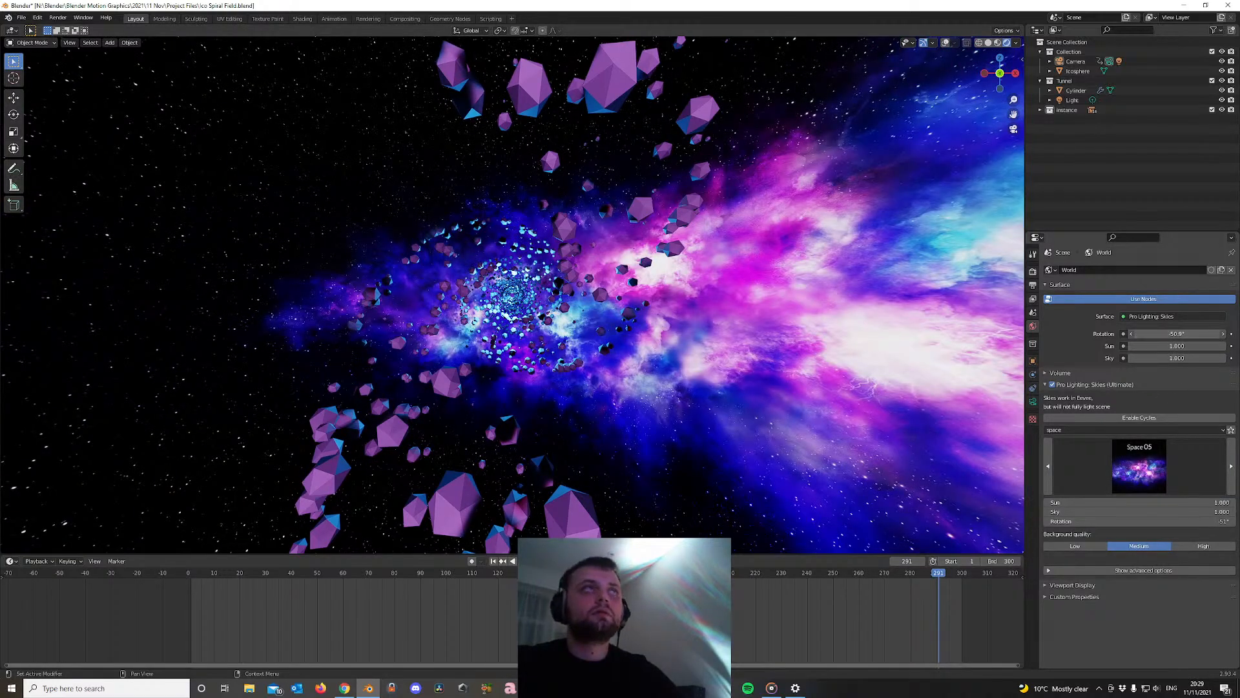
pyautogui.moveTo(1176, 333); pyautogui.dragTo(1201, 334)
pyautogui.press('space')
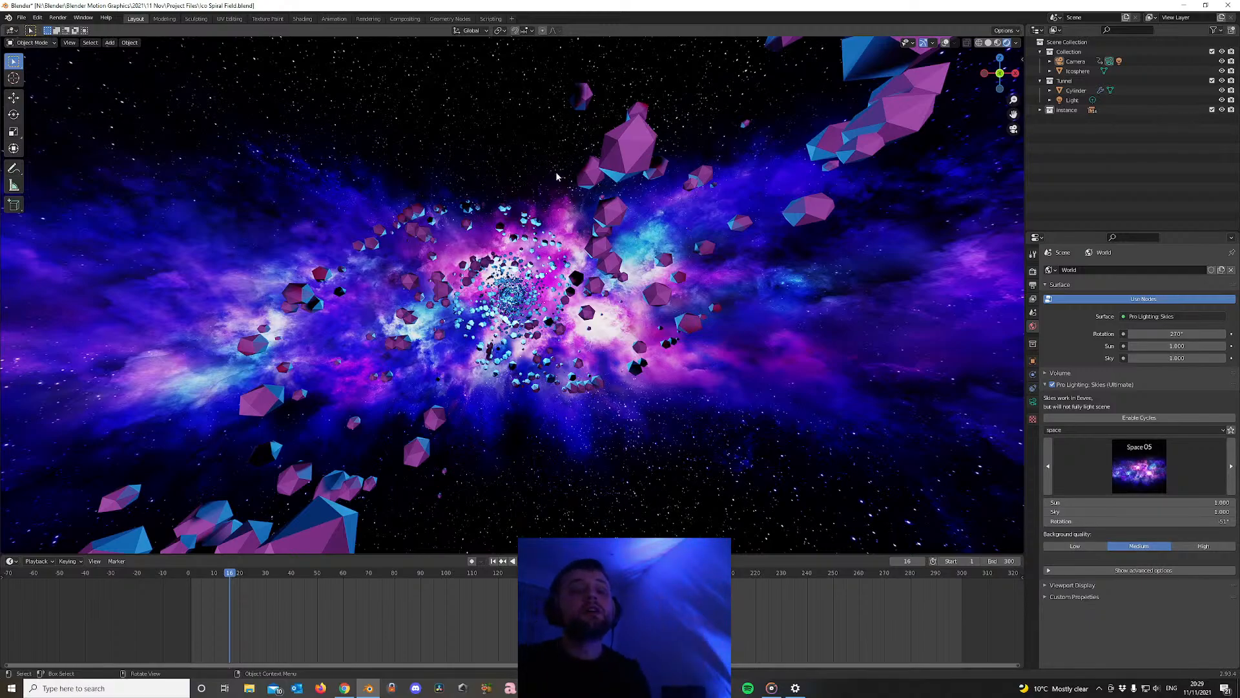
# Compare tighter and wider framings of the tunnel and Space 05 sky through the camera on frame 16
pyautogui.press('KP_0')
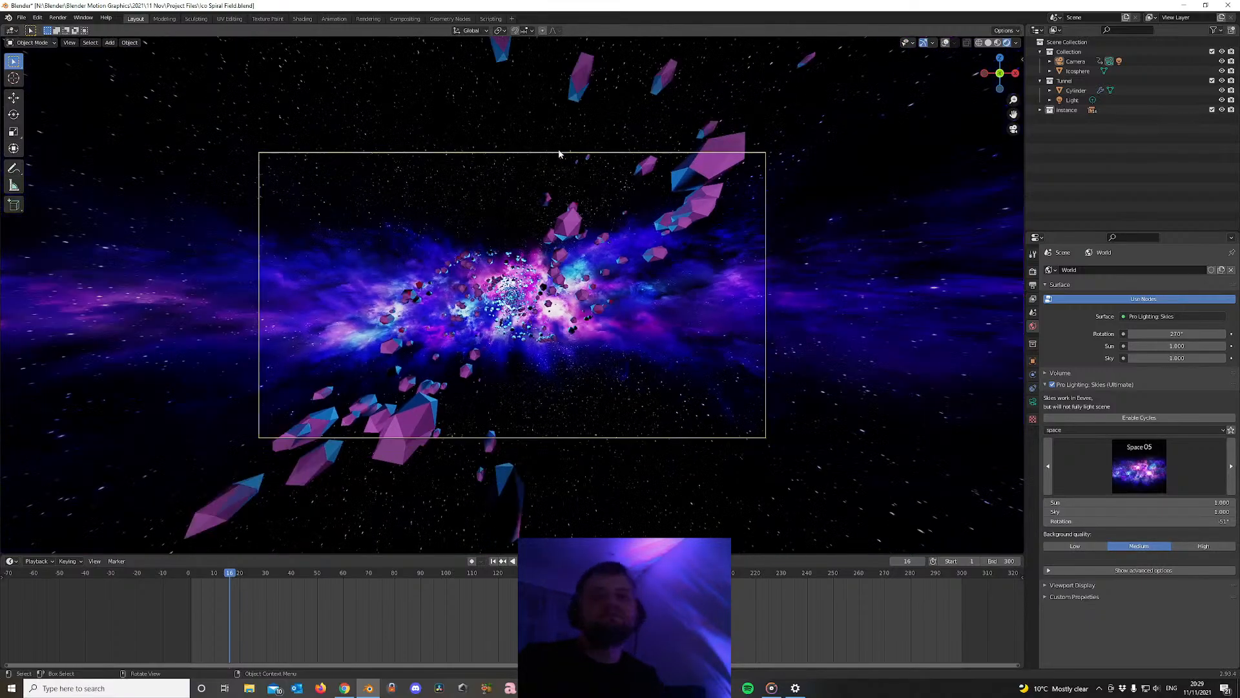
pyautogui.press('KP_0')
pyautogui.press('KP_0')
pyautogui.press('KP_0')
pyautogui.press('KP_0')
pyautogui.press('KP_0')
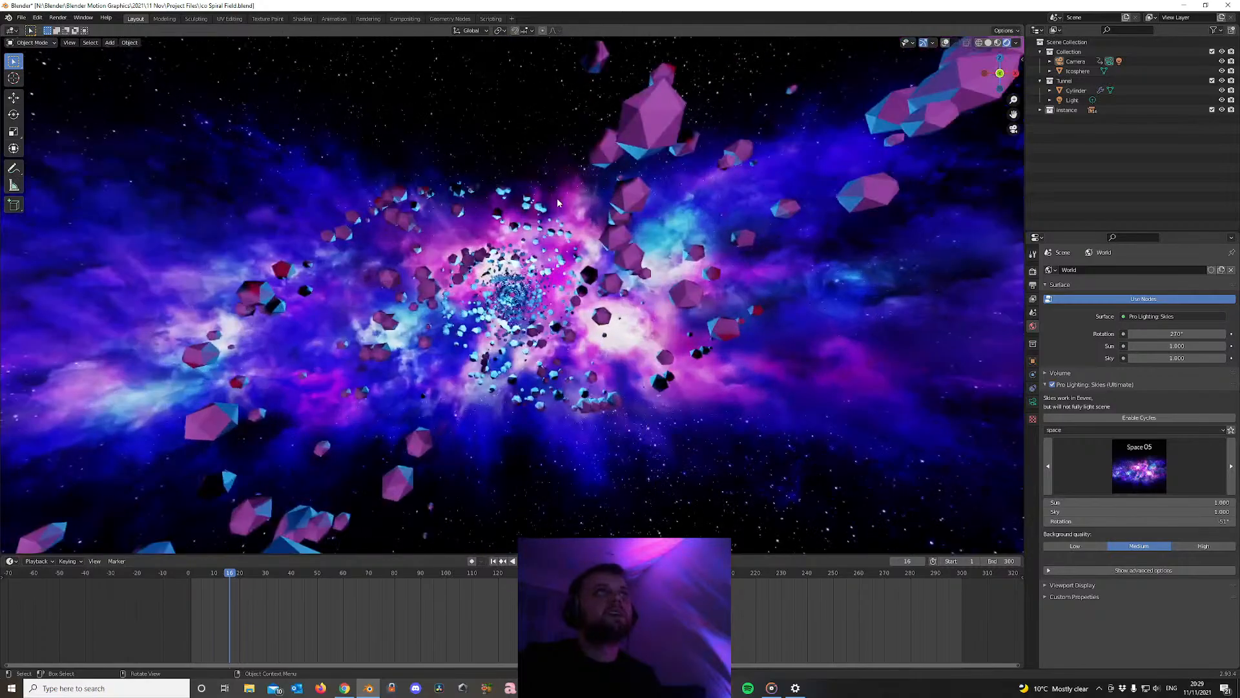
pyautogui.press('KP_0')
pyautogui.scroll(1, 489, 357)
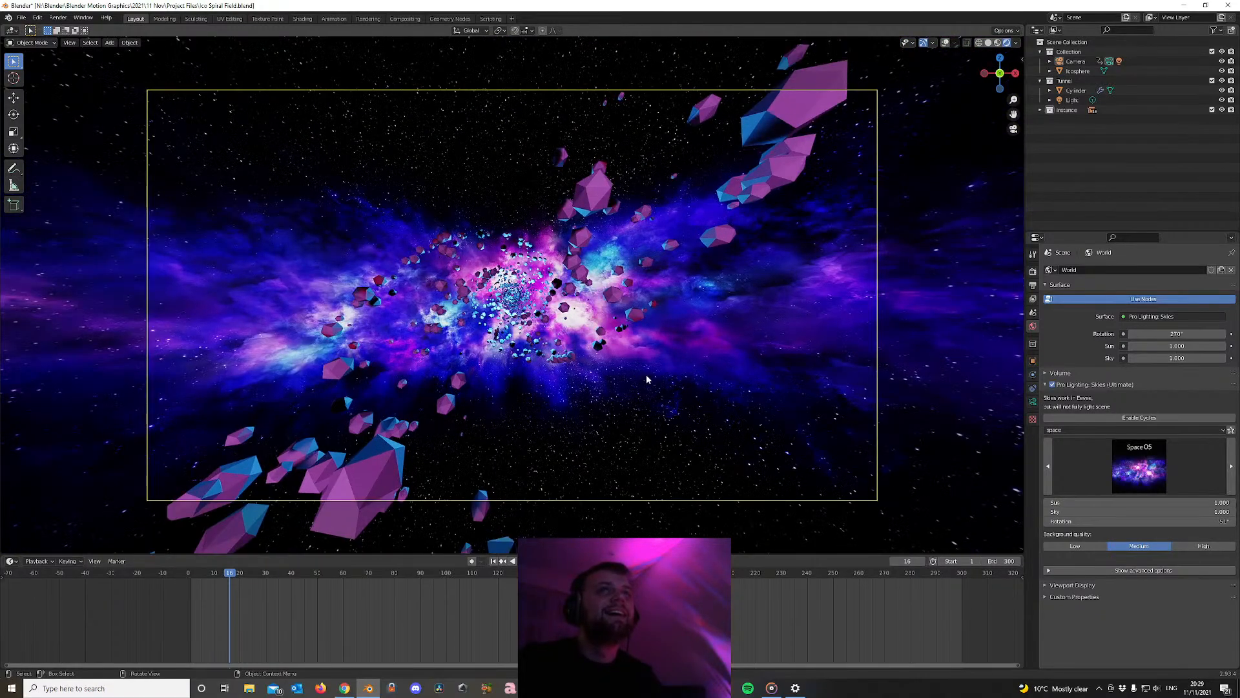
# Disable the Pro Lighting: Skies world, preview the animation against plain black, and return to frame 1
pyautogui.click(1054, 385)
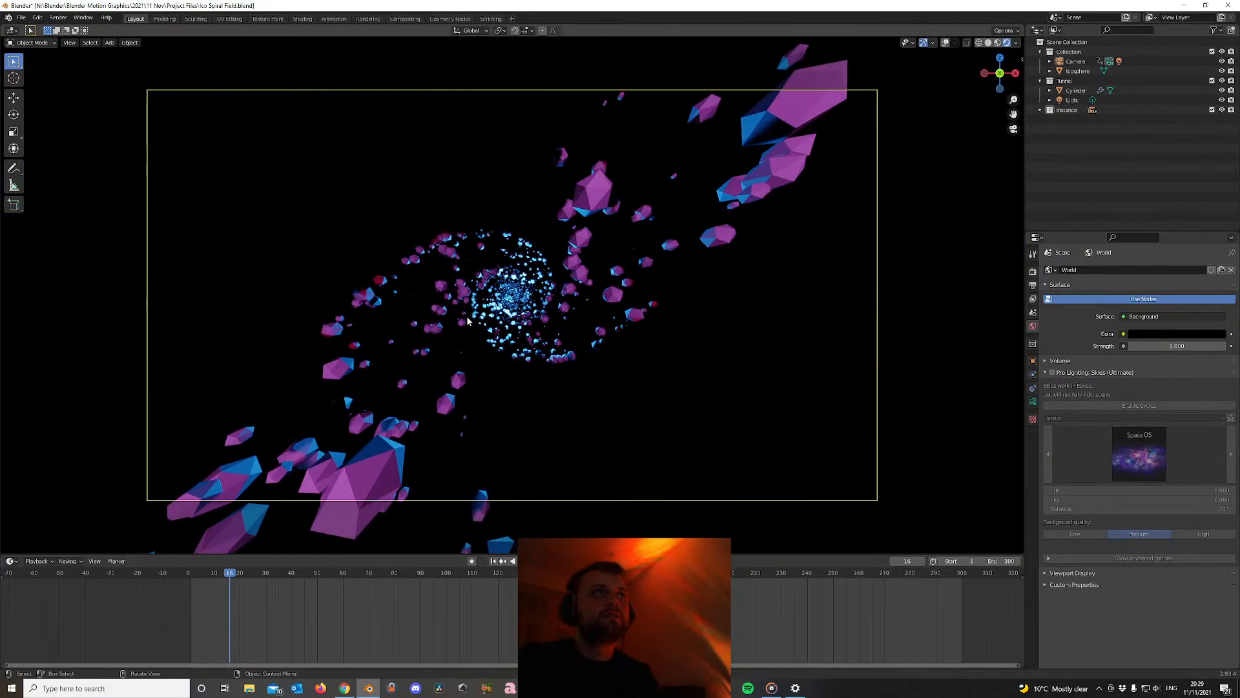
pyautogui.press('space')
pyautogui.press('space')
pyautogui.click(495, 561)
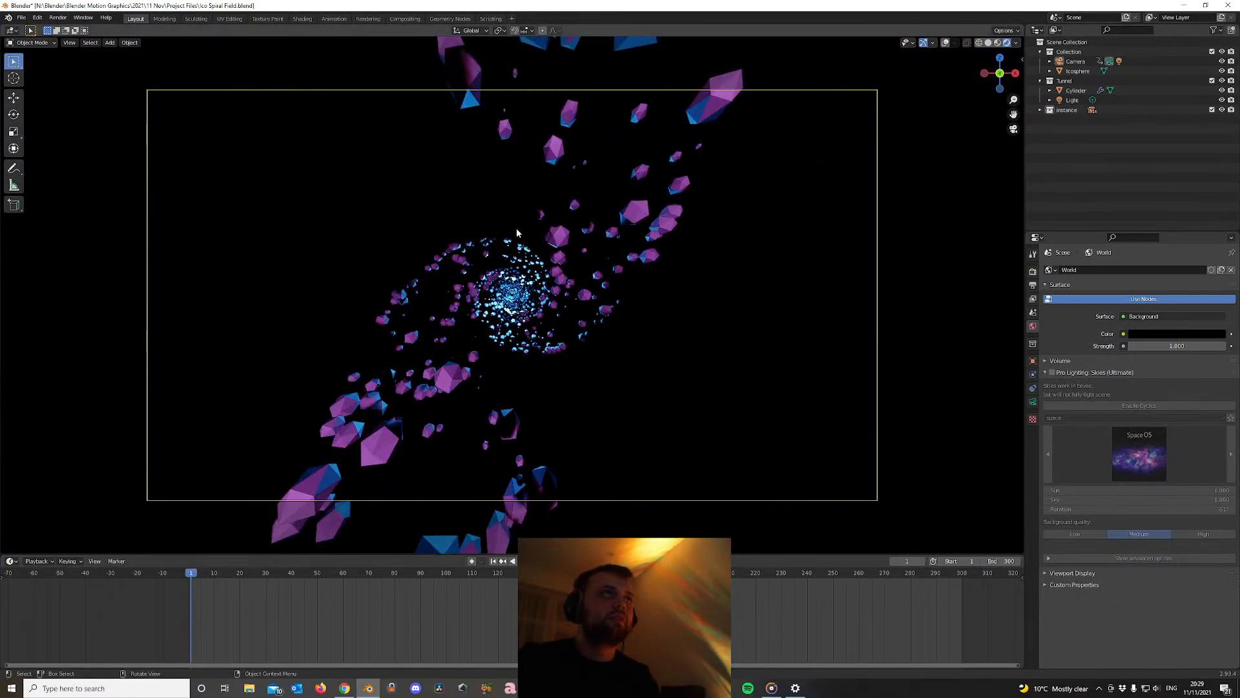
# View the whole tunnel from outside with overlays shown, and add a cylinder mesh at the world origin
pyautogui.moveTo(517, 227); pyautogui.dragTo(570, 266, button='middle')
pyautogui.scroll(2, 570, 271)
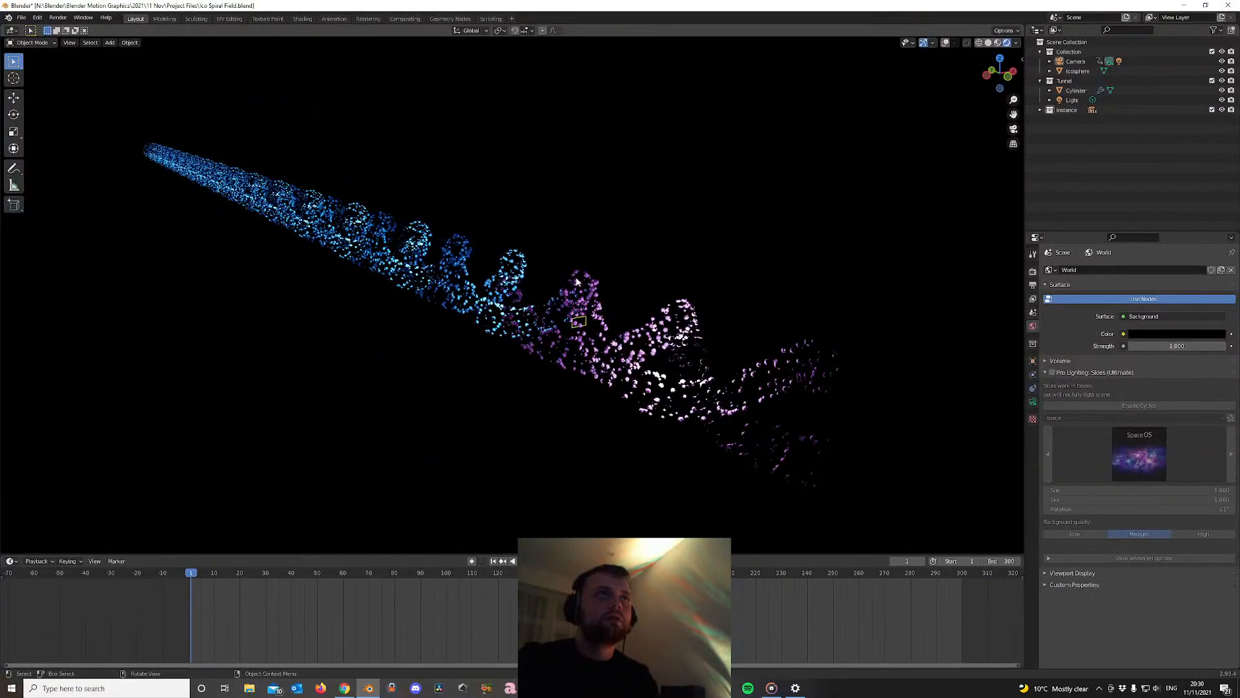
pyautogui.click(945, 43)
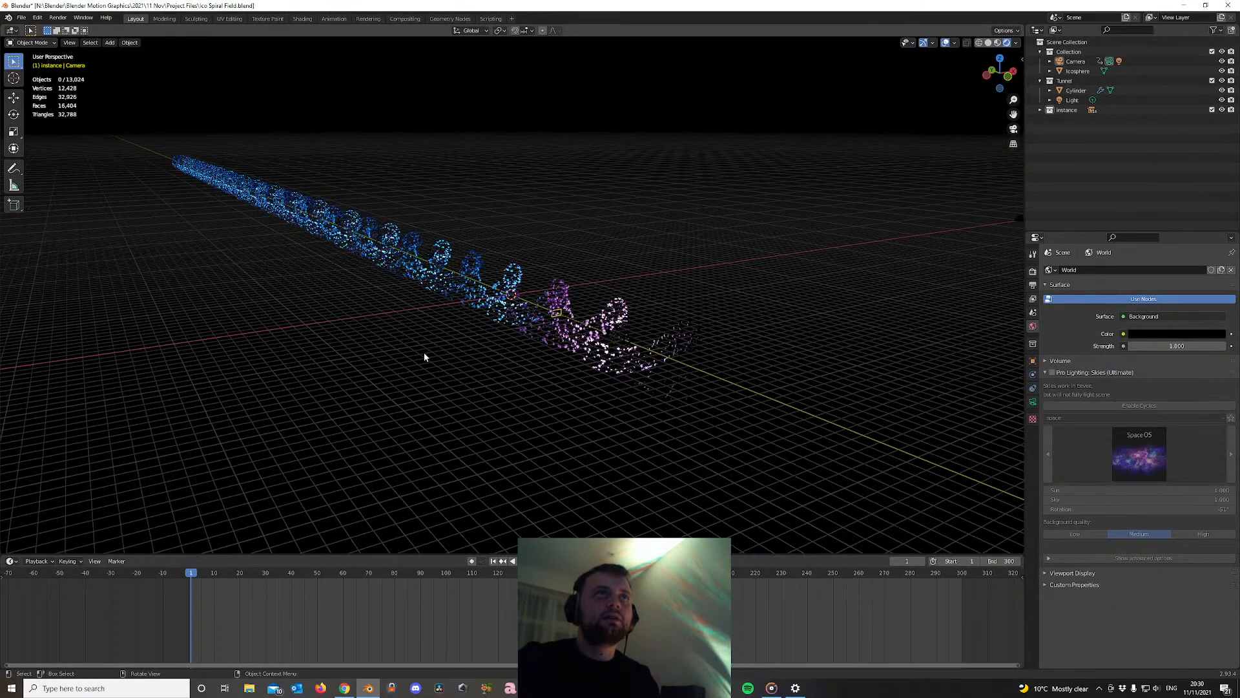
pyautogui.hotkey('shift', 'a')
pyautogui.moveTo(472, 357)
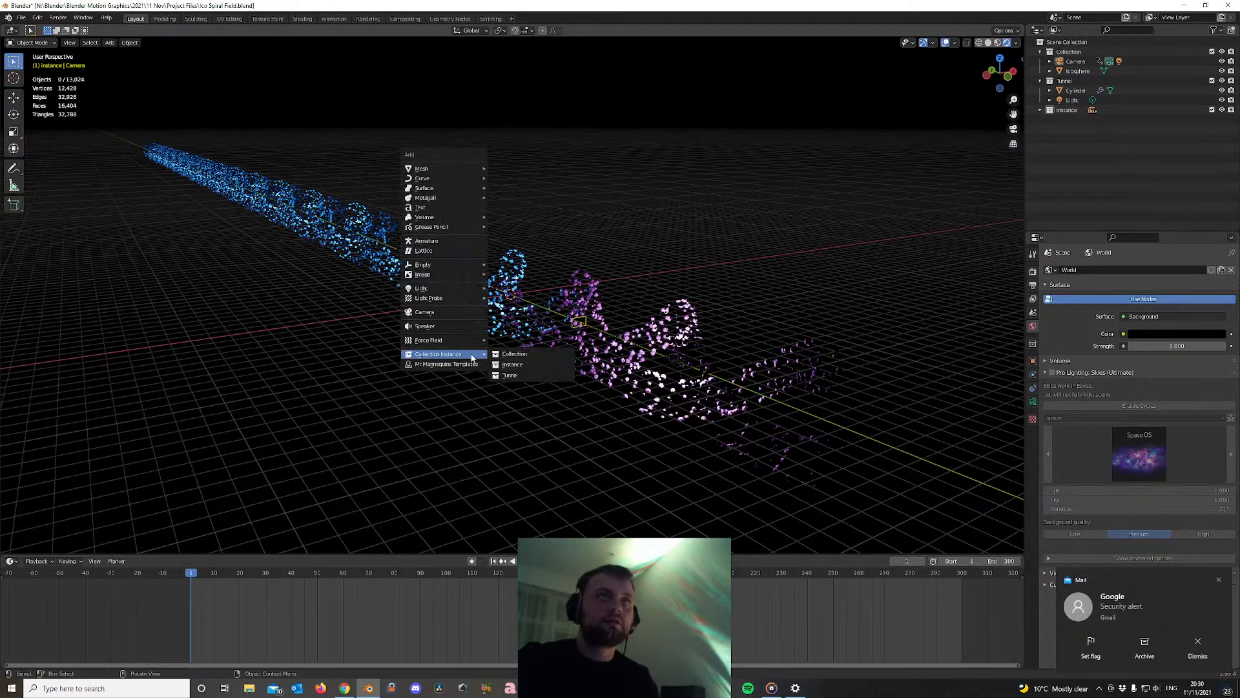
pyautogui.moveTo(458, 170)
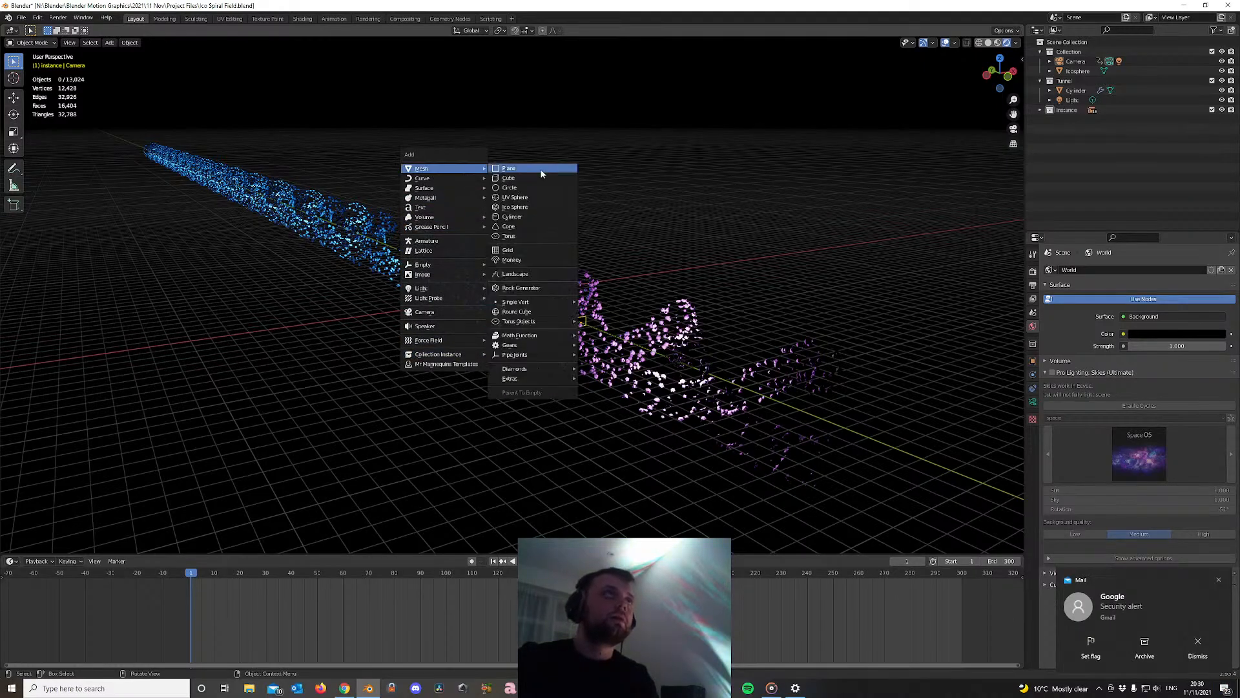
pyautogui.click(526, 218)
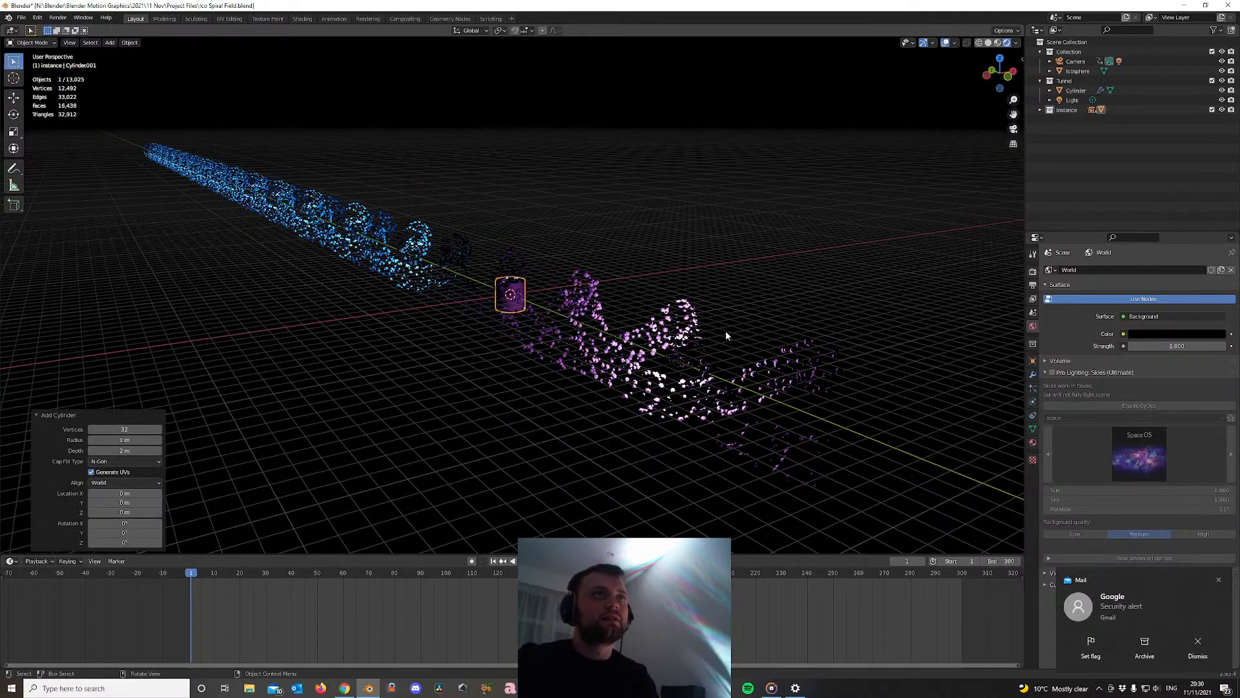
# Rotate the new cylinder 90° about the X axis and scale it by 8 along Y
pyautogui.press('r')
pyautogui.press('x')
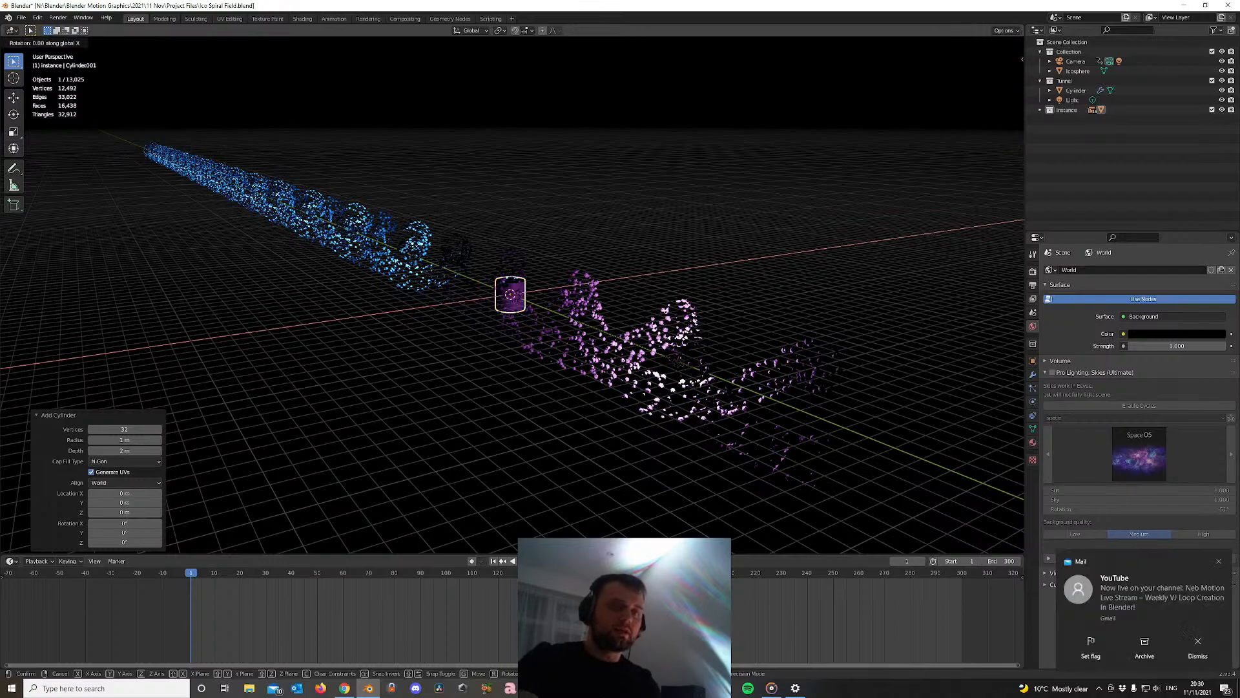
pyautogui.press('Return')
pyautogui.press('s')
pyautogui.press('y')
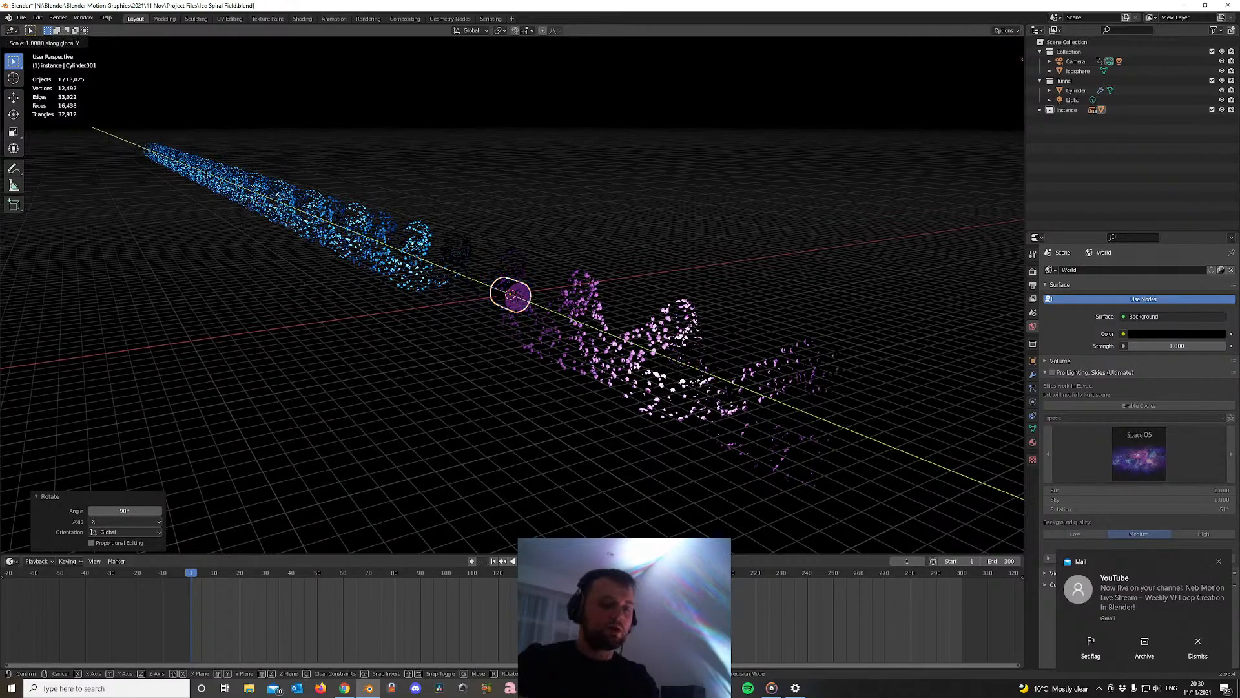
pyautogui.press('8')
pyautogui.press('Return')
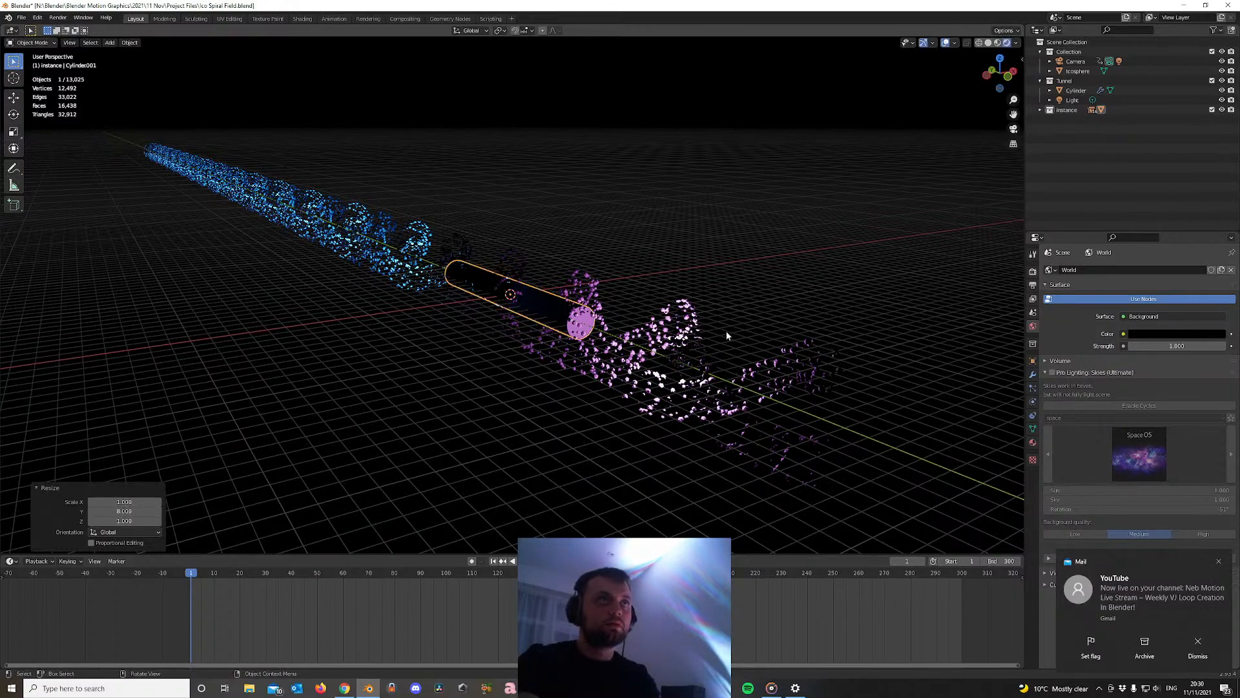
# Delete the cap faces at both ends of the cylinder to leave an open tube
pyautogui.scroll(6, 478, 335)
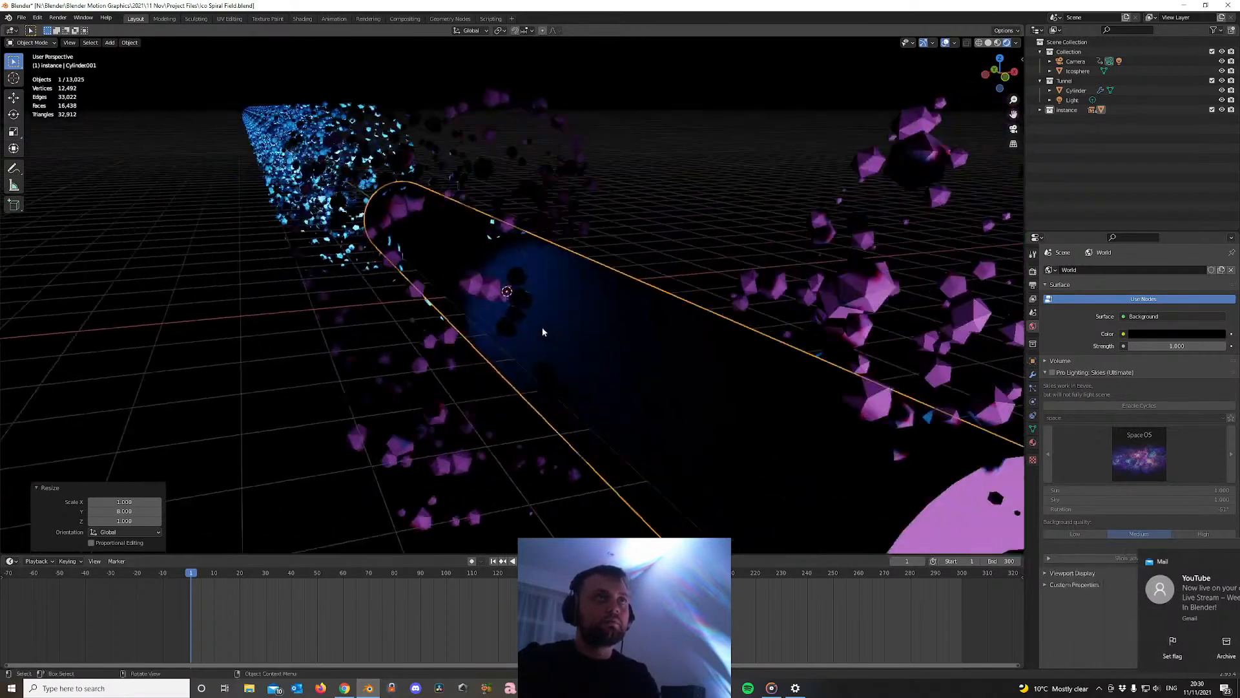
pyautogui.scroll(-2, 542, 326)
pyautogui.press('Tab')
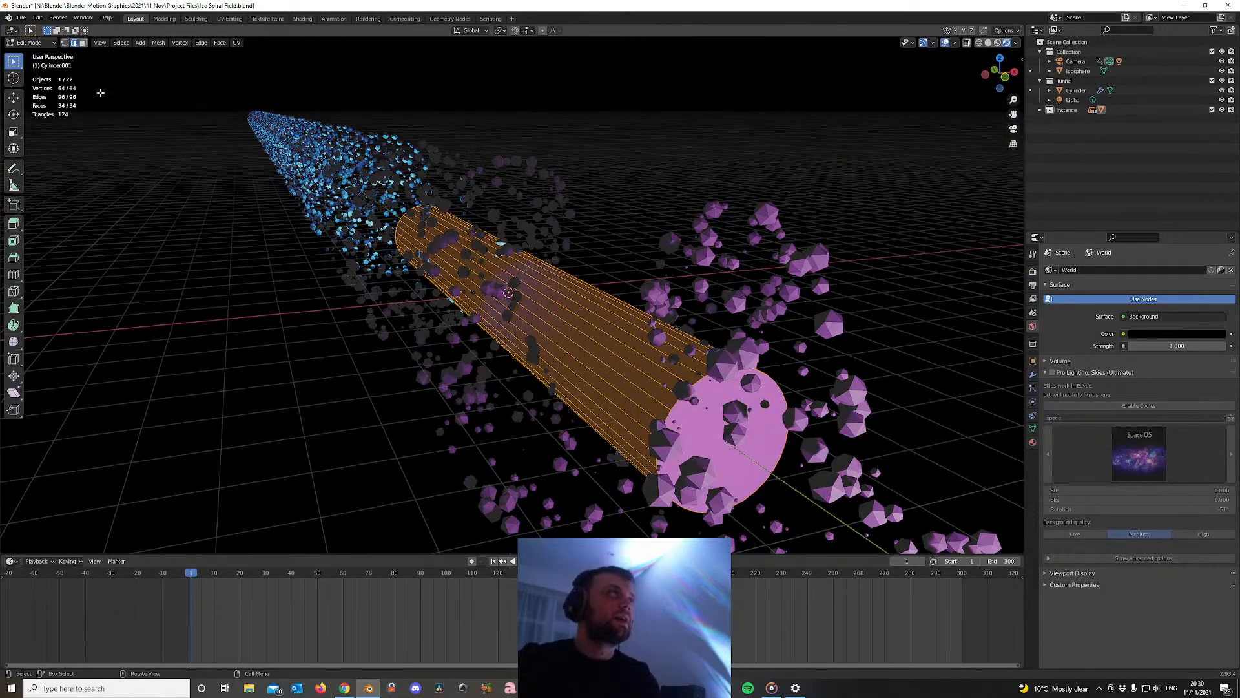
pyautogui.click(82, 42)
pyautogui.click(768, 436)
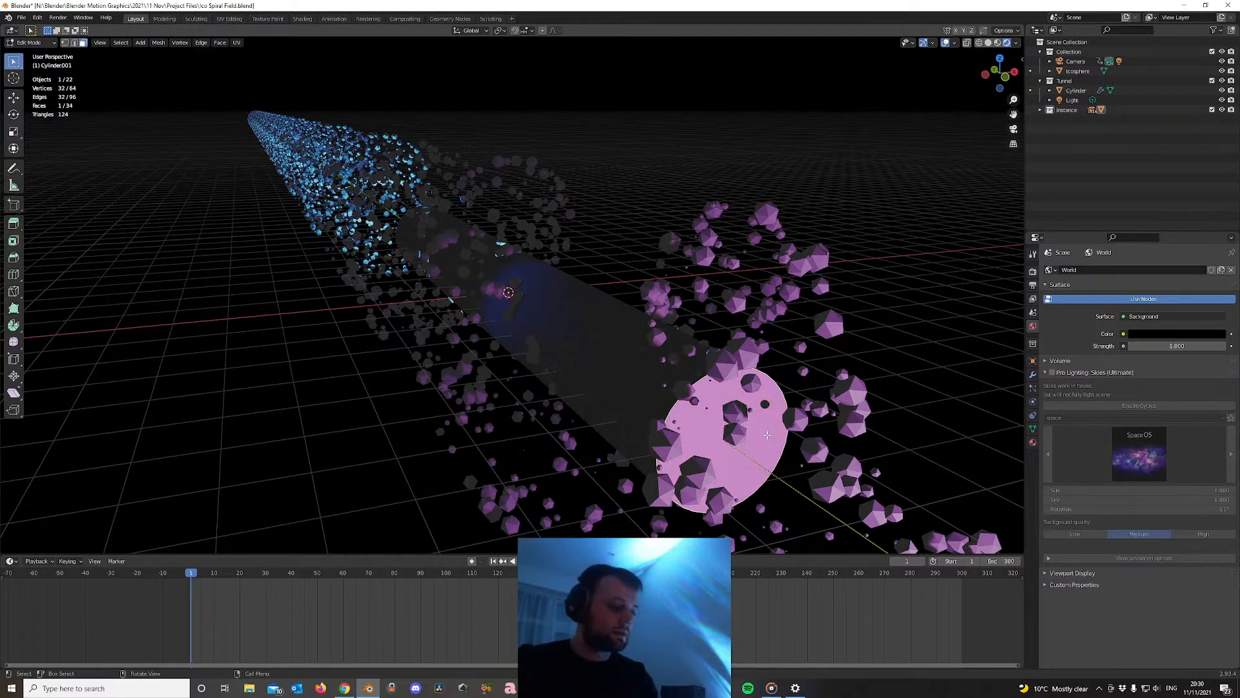
pyautogui.press('x')
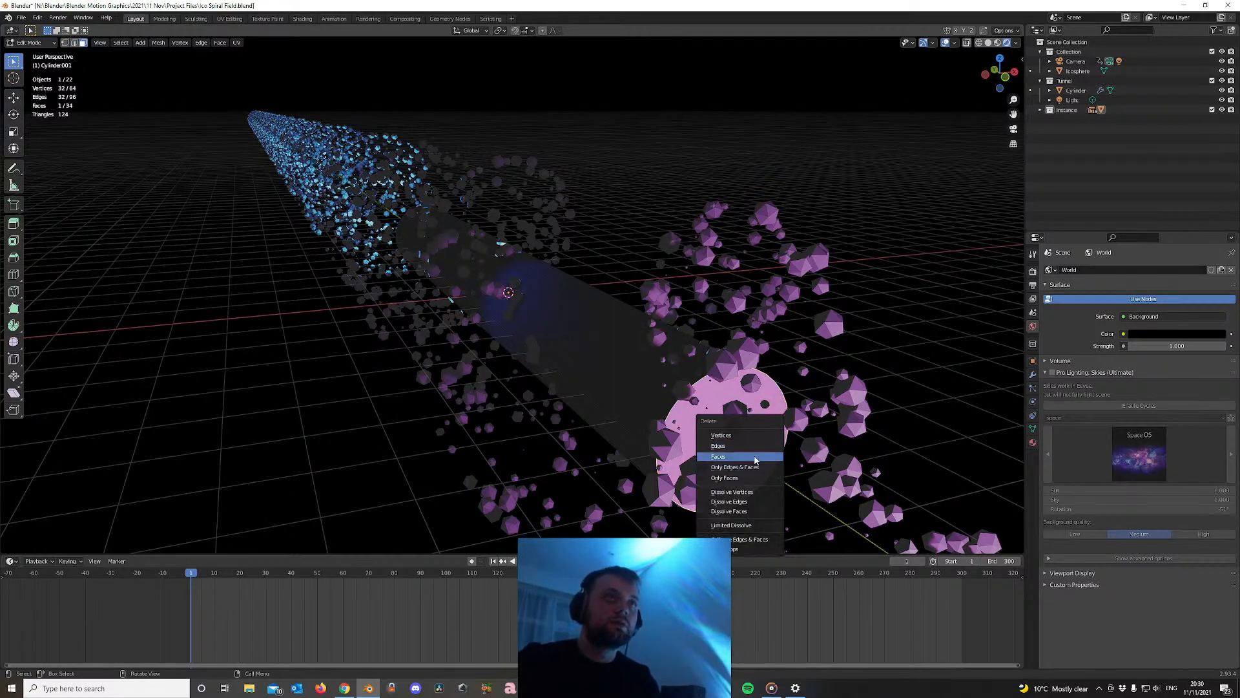
pyautogui.click(755, 460)
pyautogui.moveTo(762, 446); pyautogui.dragTo(455, 413, button='middle')
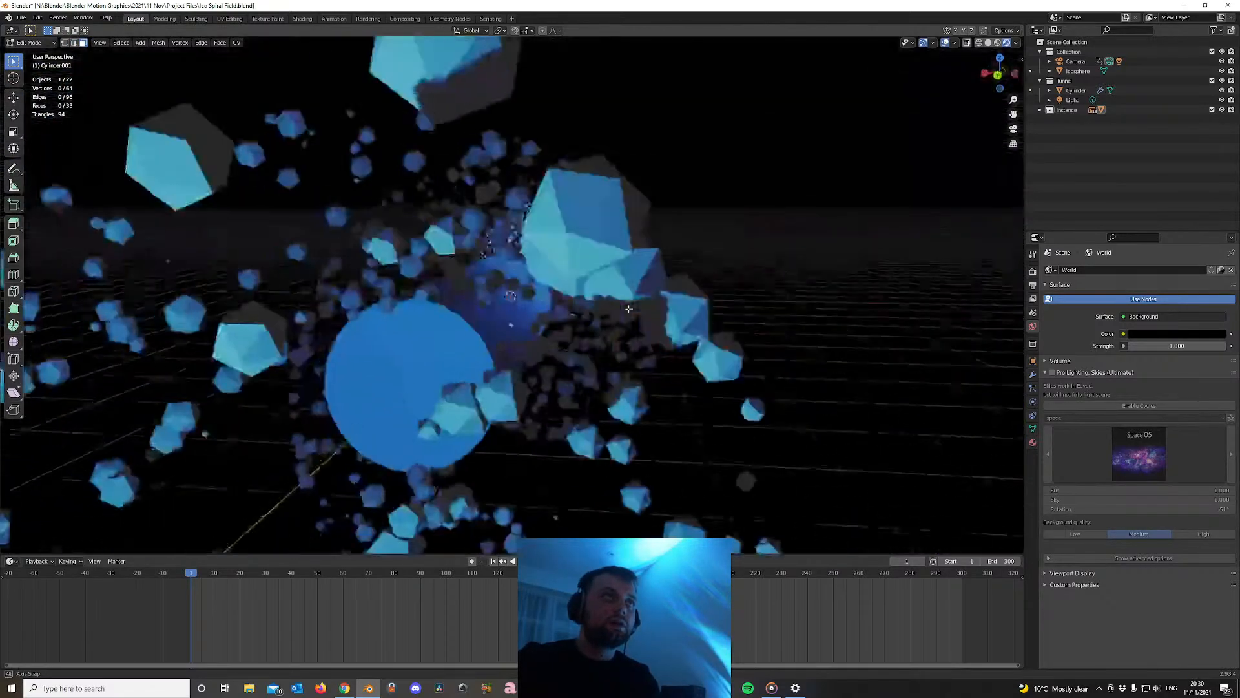
pyautogui.click(455, 366)
pyautogui.press('x')
pyautogui.click(457, 363)
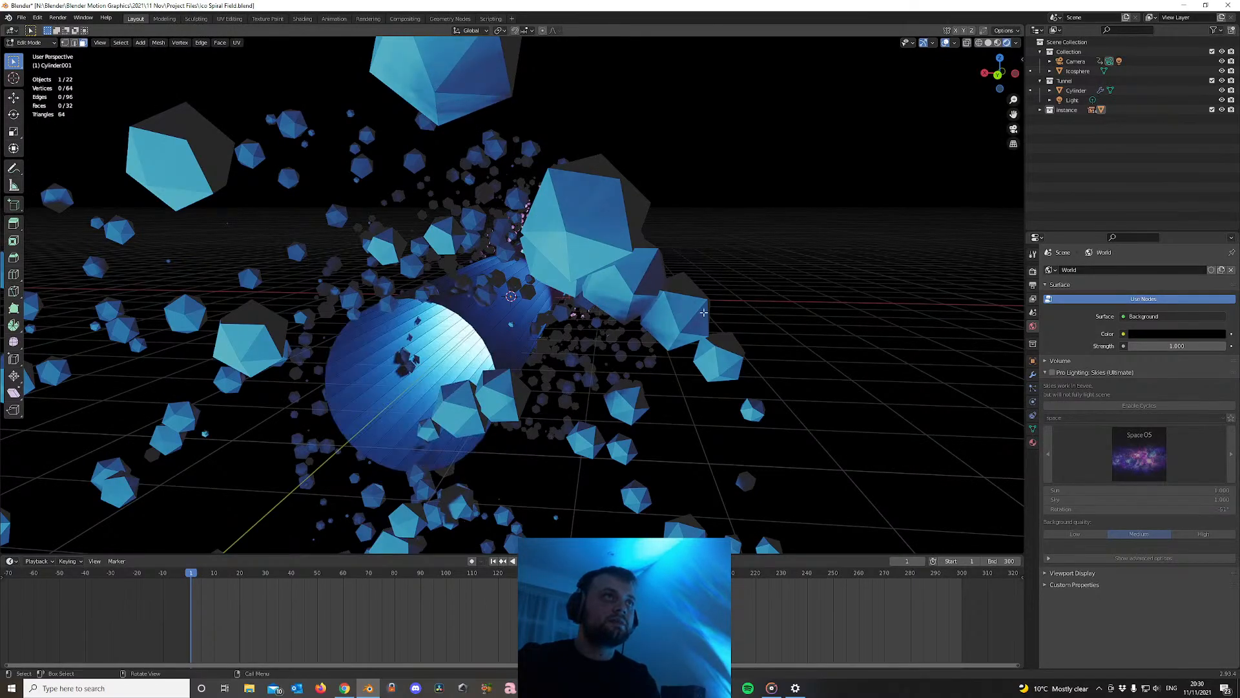
pyautogui.press('Tab')
pyautogui.moveTo(457, 367); pyautogui.dragTo(661, 330, button='middle')
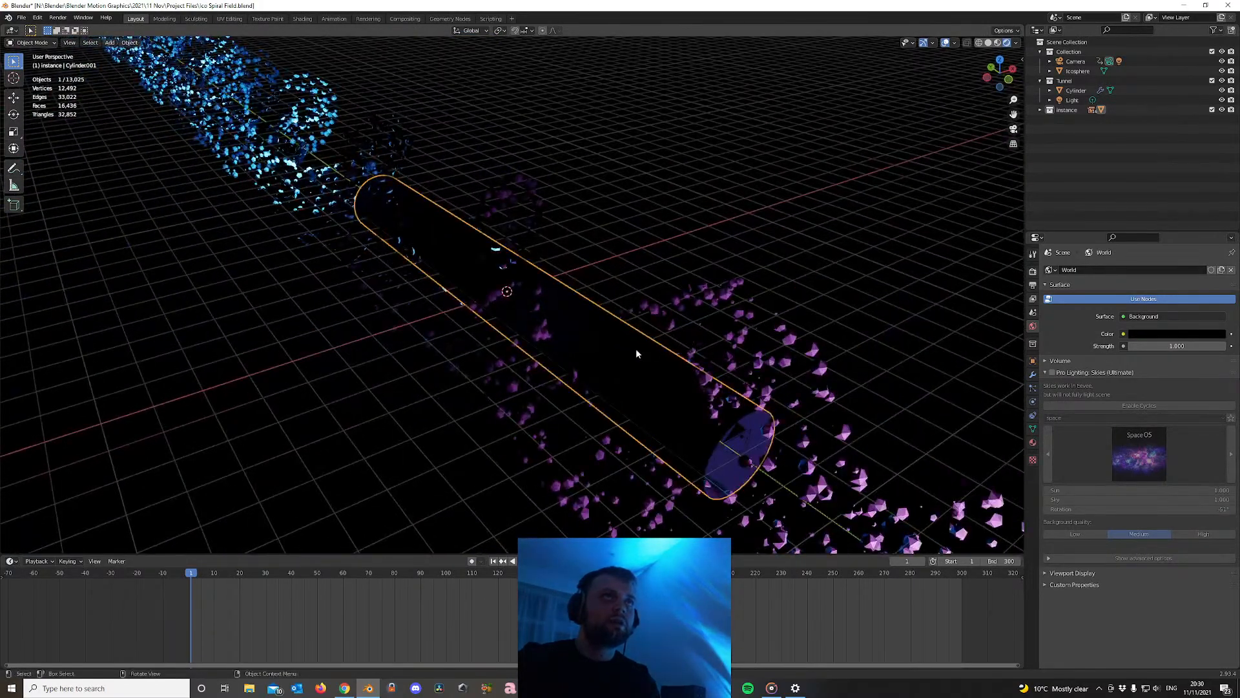
pyautogui.scroll(-4, 636, 353)
pyautogui.press('s')
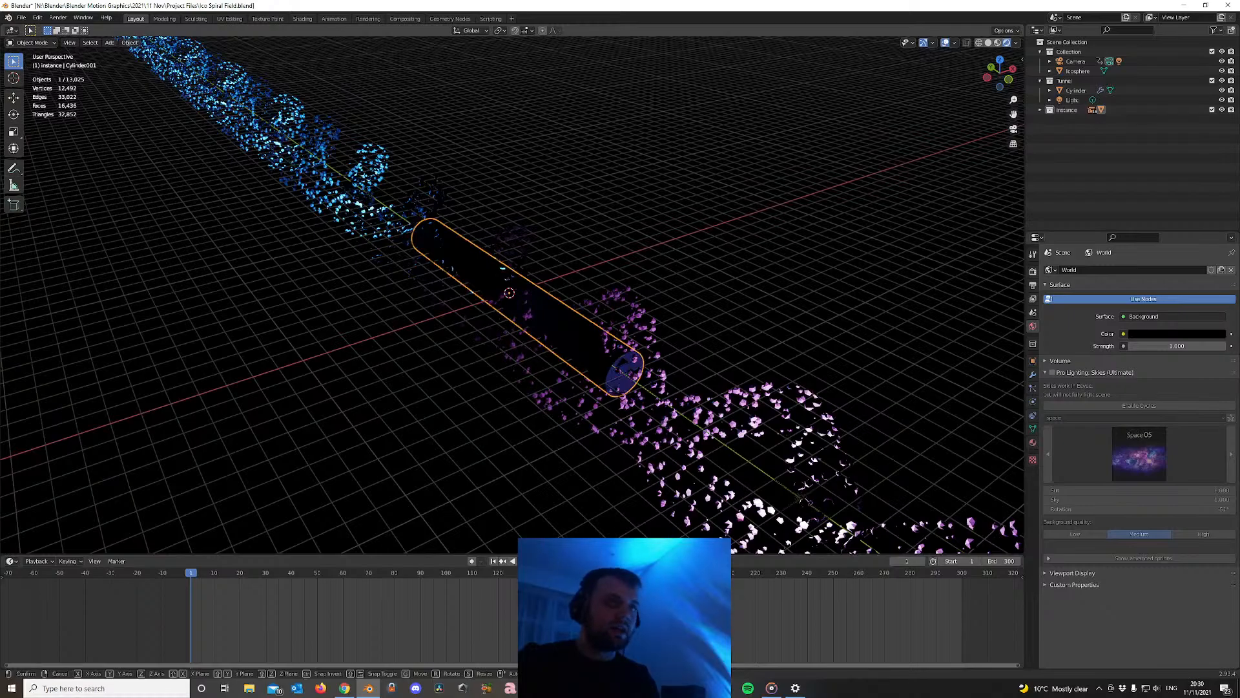
pyautogui.press('x')
pyautogui.press('2')
pyautogui.press('Escape')
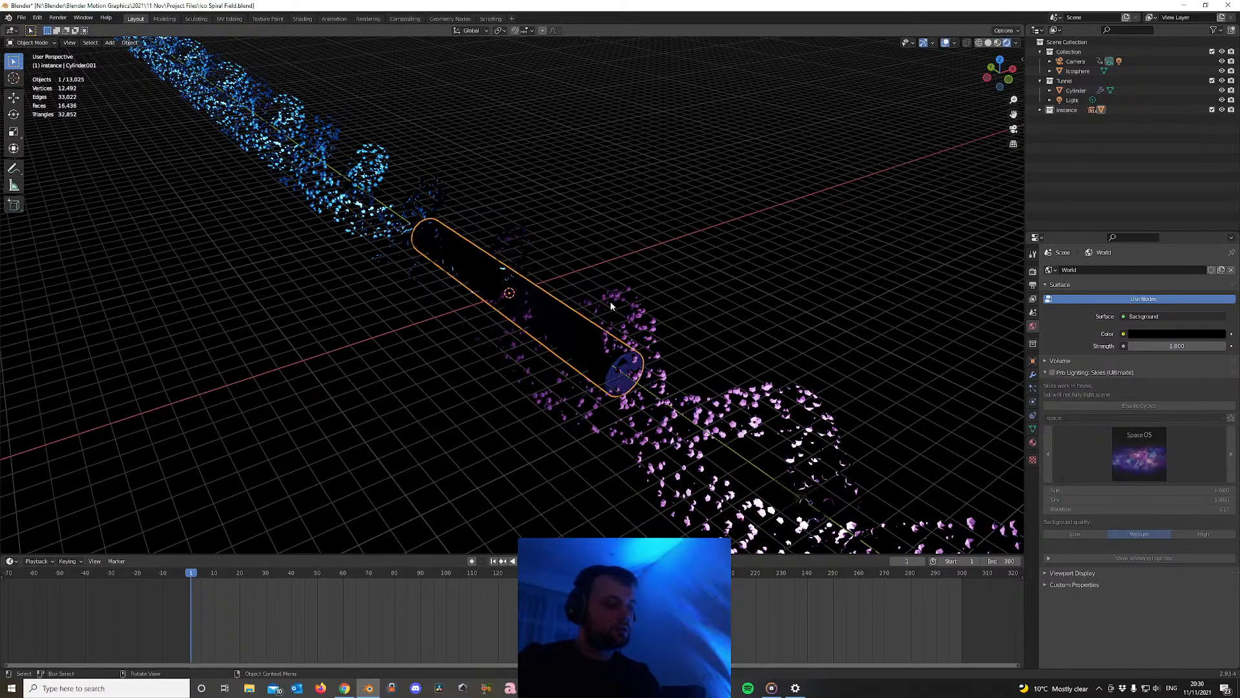
# Widen the open cylinder by scaling it by 5 along both X and Z
pyautogui.press('s')
pyautogui.press('x')
pyautogui.press('5')
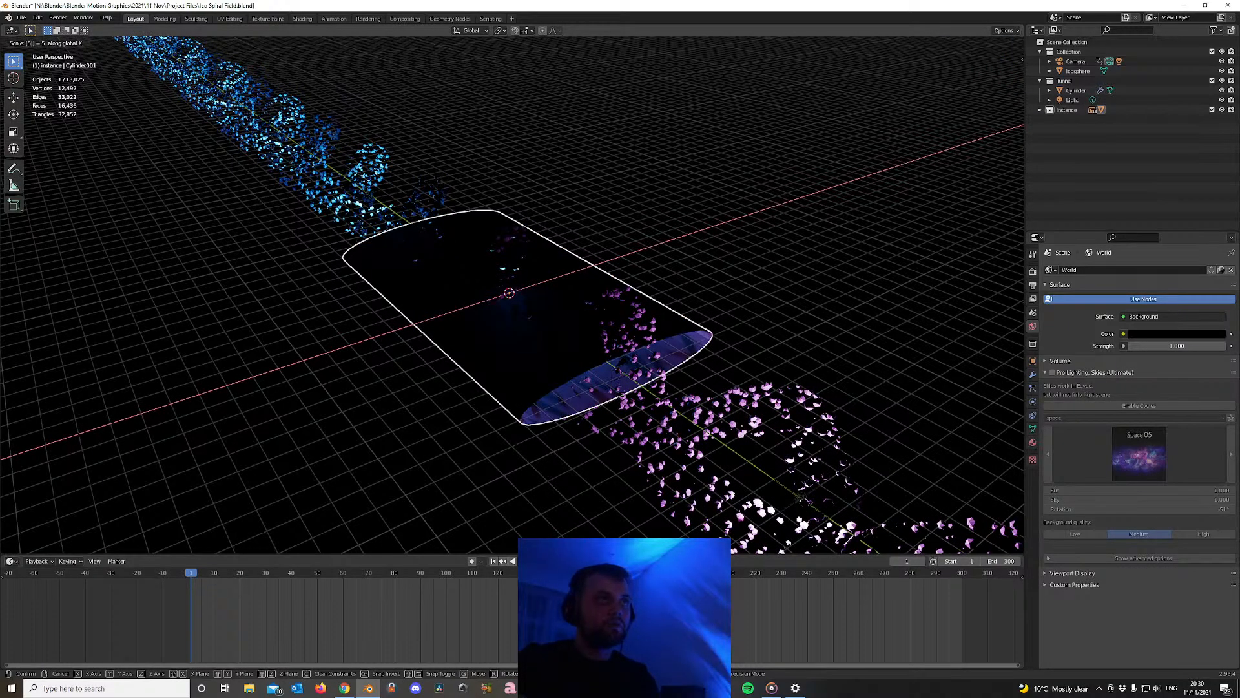
pyautogui.press('Return')
pyautogui.press('s')
pyautogui.press('z')
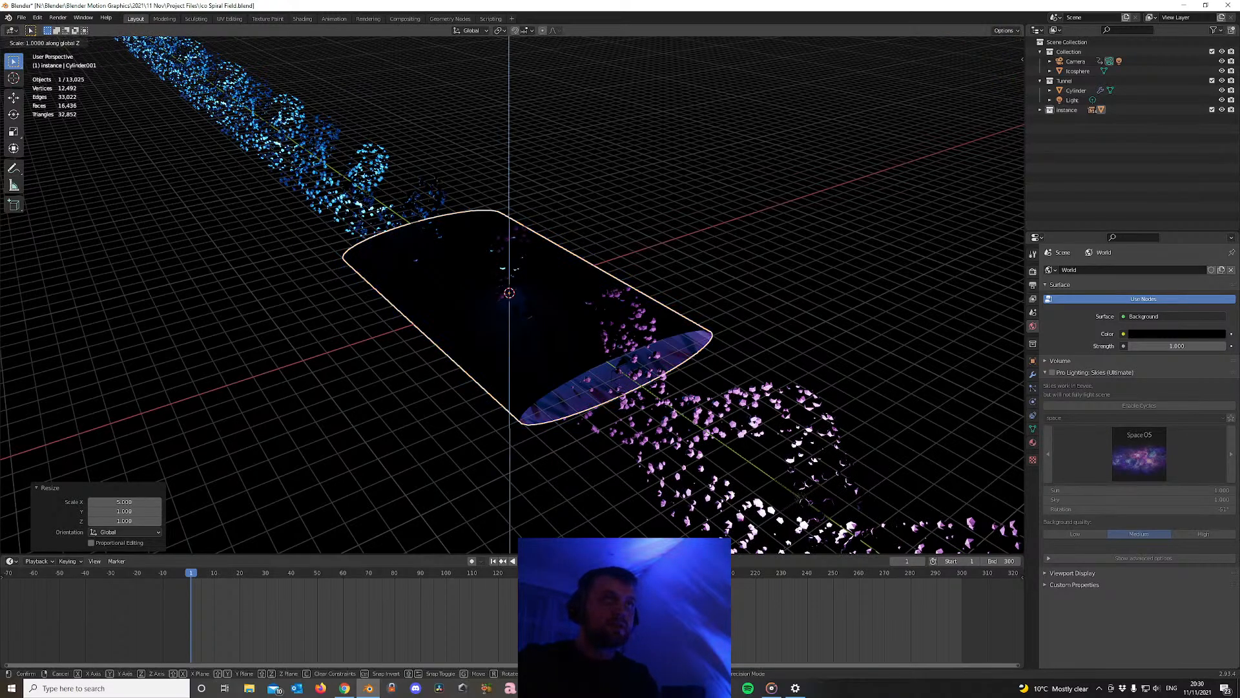
pyautogui.press('5')
pyautogui.press('Return')
# Check the widened cylinder through the camera and apply all of its transforms
pyautogui.press('KP_0')
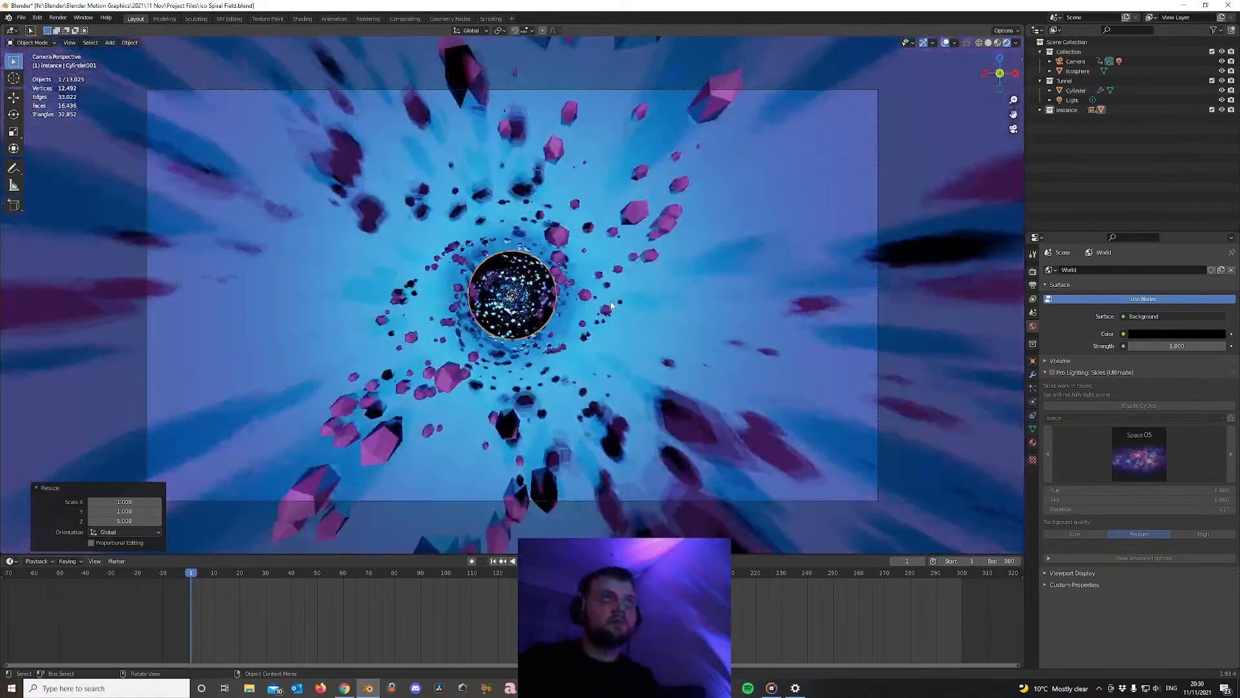
pyautogui.press('KP_0')
pyautogui.moveTo(611, 301); pyautogui.dragTo(573, 266, button='middle')
pyautogui.scroll(-4, 572, 266)
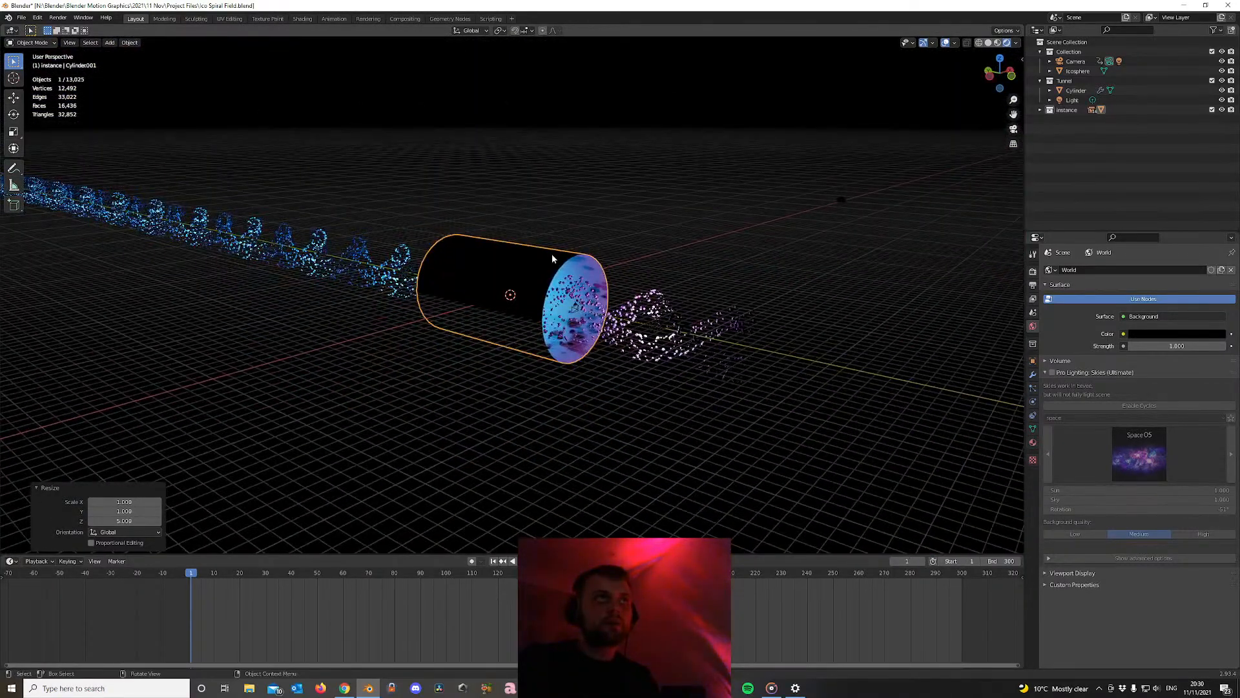
pyautogui.hotkey('ctrl', 'a')
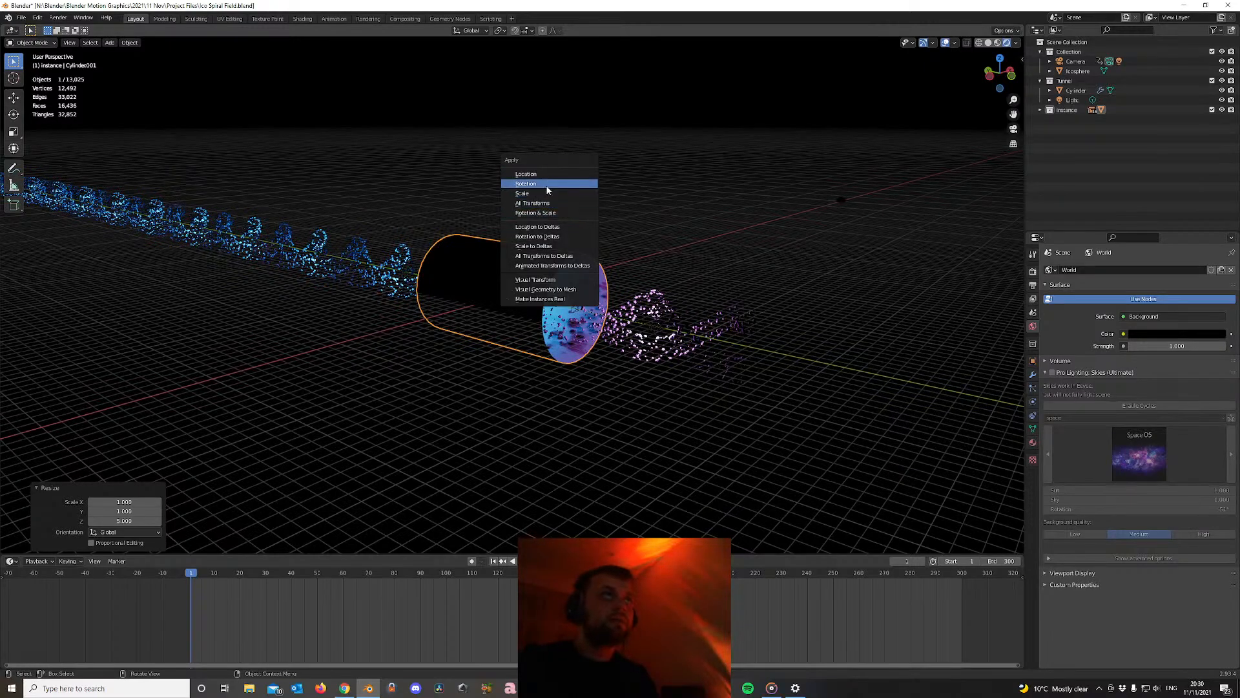
pyautogui.click(544, 204)
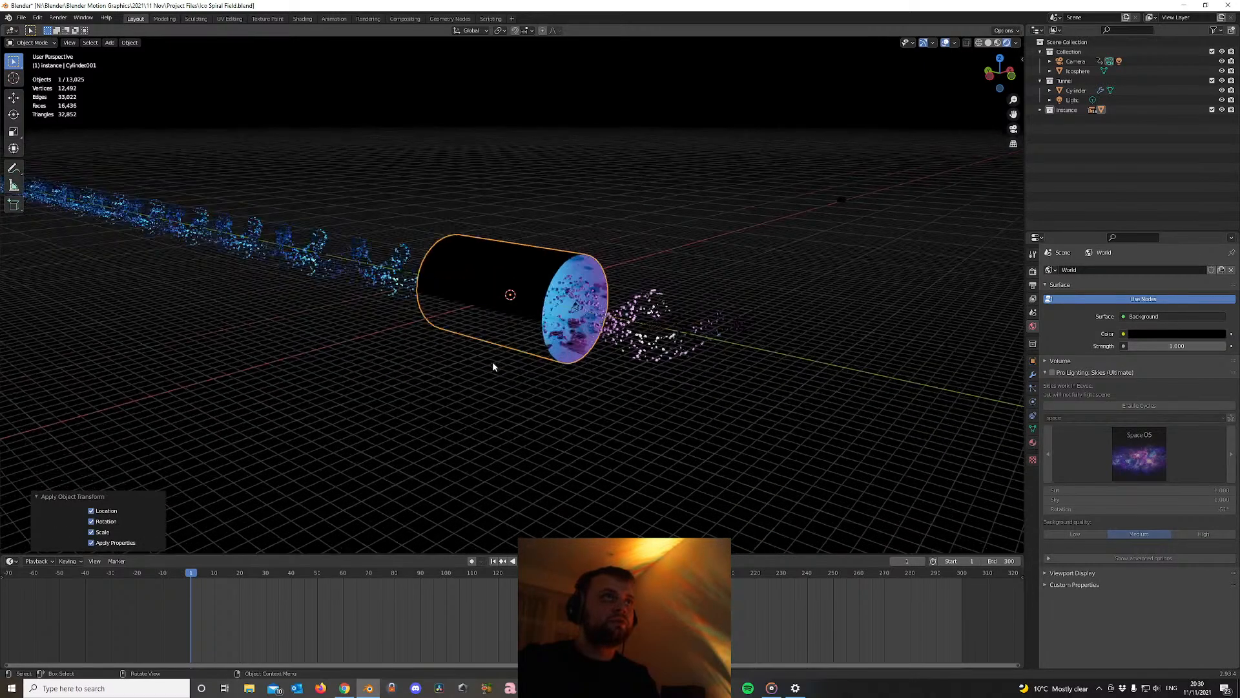
pyautogui.scroll(2, 507, 341)
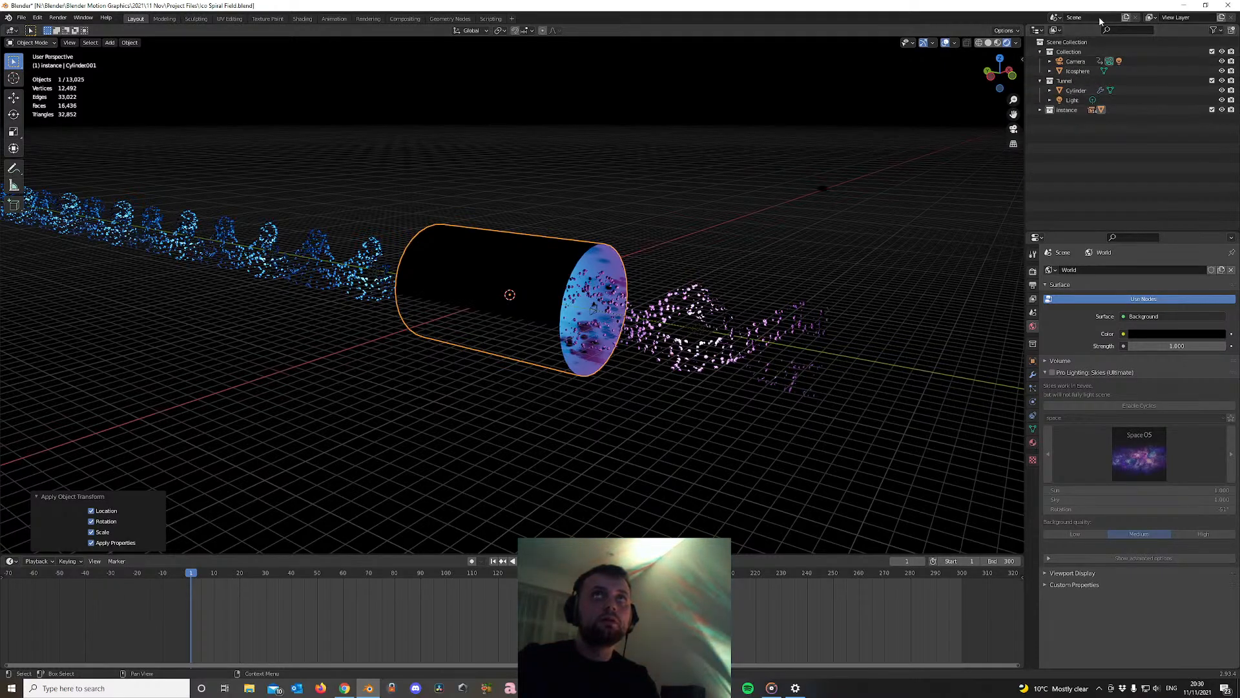
# Expand the Instance collection and move Cylinder.001 from it into the Tunnel collection
pyautogui.click(1033, 112)
pyautogui.click(1040, 111)
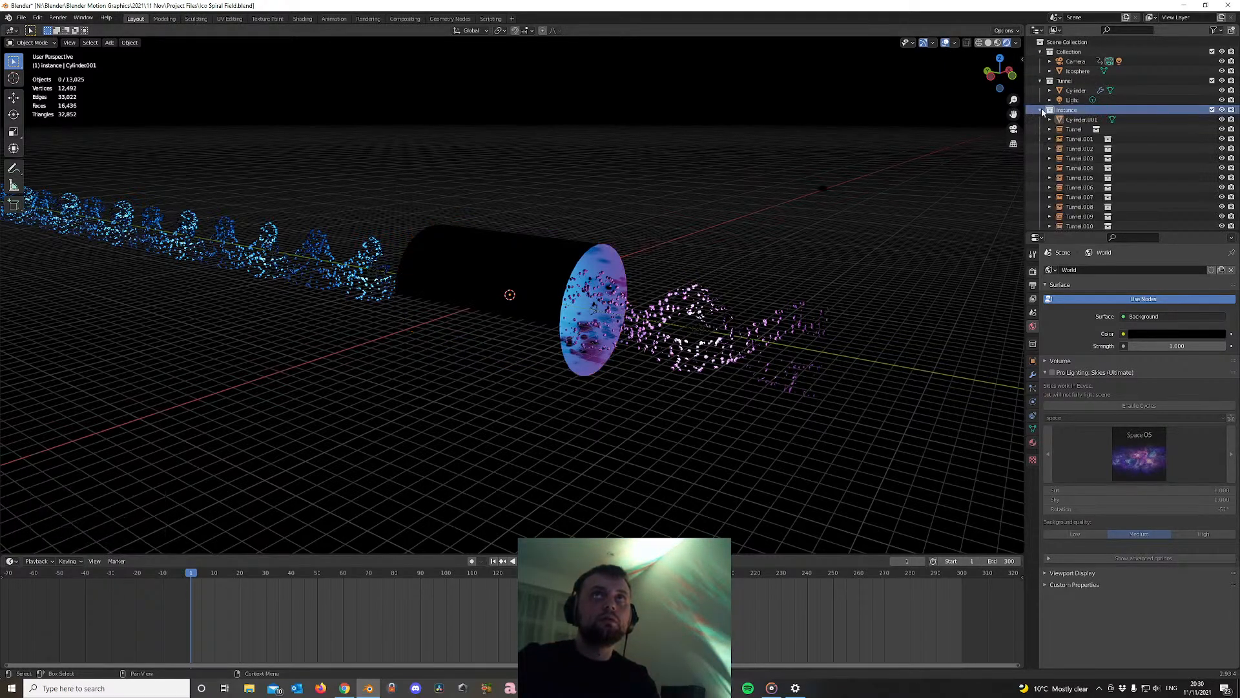
pyautogui.click(1077, 121)
pyautogui.moveTo(1077, 123)
pyautogui.mouseDown()
pyautogui.moveTo(1073, 75)
pyautogui.moveTo(1081, 131)
pyautogui.moveTo(1077, 112)
pyautogui.mouseUp()
pyautogui.click(1078, 111)
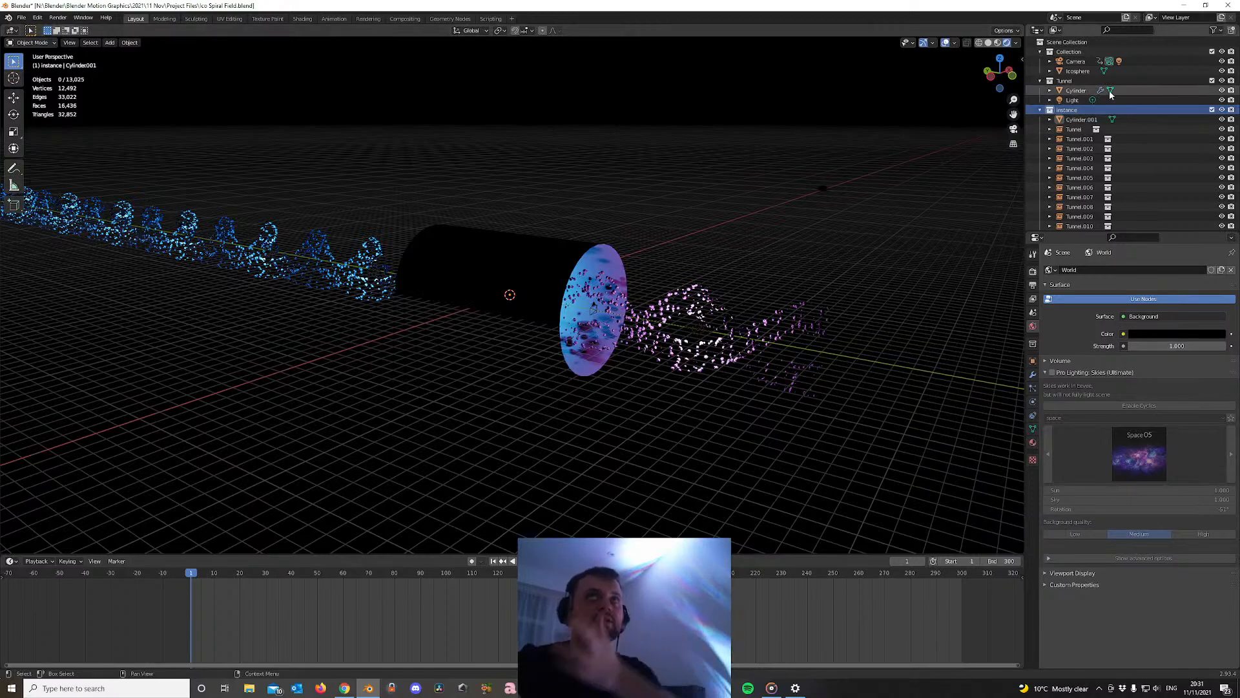
pyautogui.click(1070, 121)
pyautogui.moveTo(1071, 120); pyautogui.dragTo(1064, 81)
# Look through the camera at the cylinder repeated along the tunnel and hide the viewport overlays
pyautogui.moveTo(436, 282); pyautogui.dragTo(584, 247, button='middle')
pyautogui.press('KP_0')
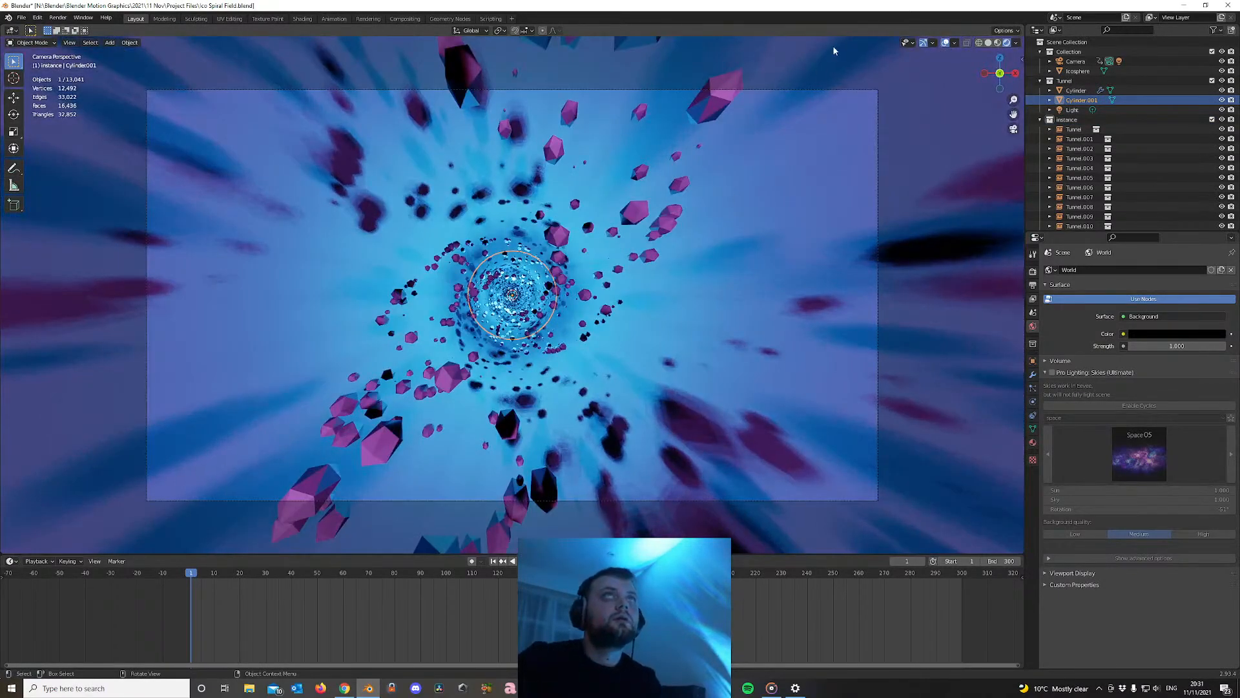
pyautogui.click(947, 43)
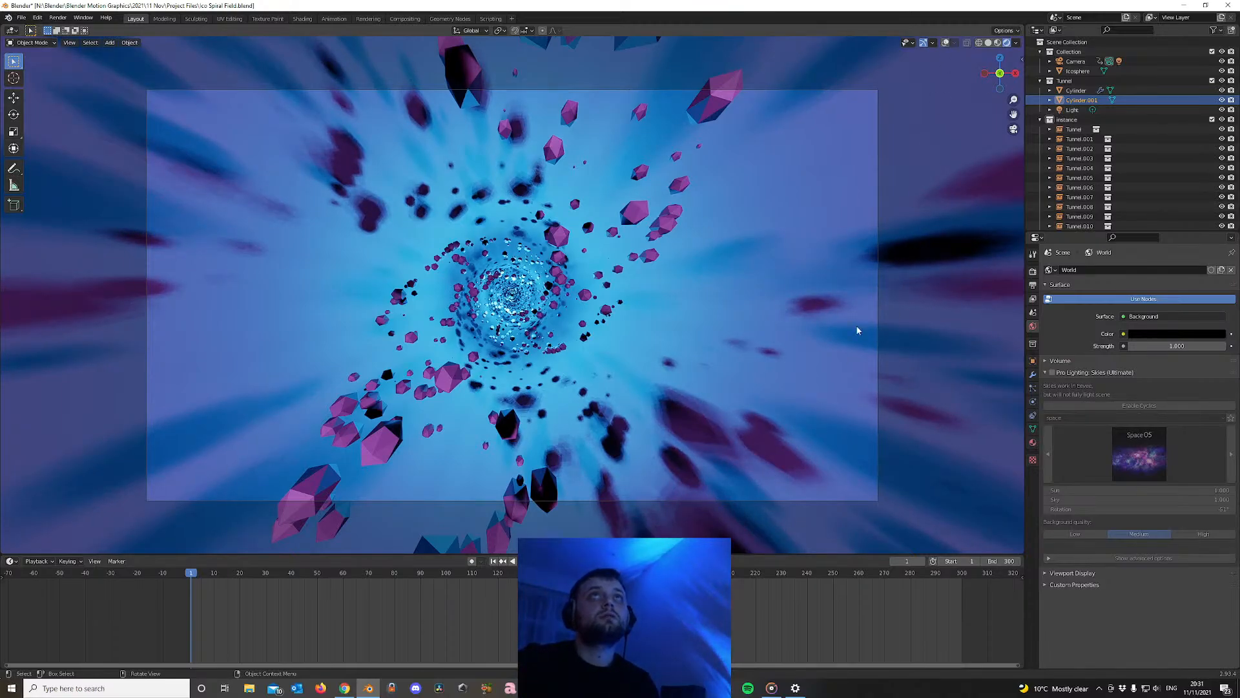
pyautogui.scroll(1, 692, 304)
pyautogui.scroll(-2, 670, 311)
pyautogui.scroll(1, 648, 315)
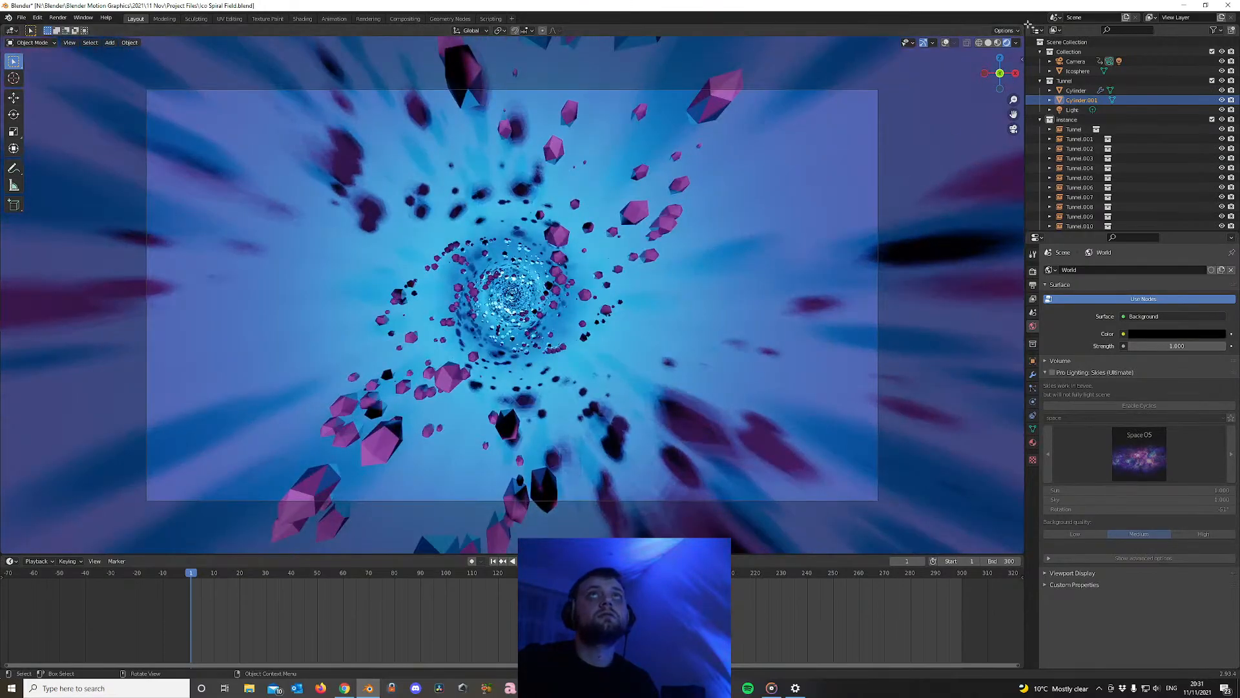
# Split the 3D viewport into two areas, turn the new one into a Shader Editor, and hide its sidebar
pyautogui.moveTo(1022, 26); pyautogui.dragTo(506, 103)
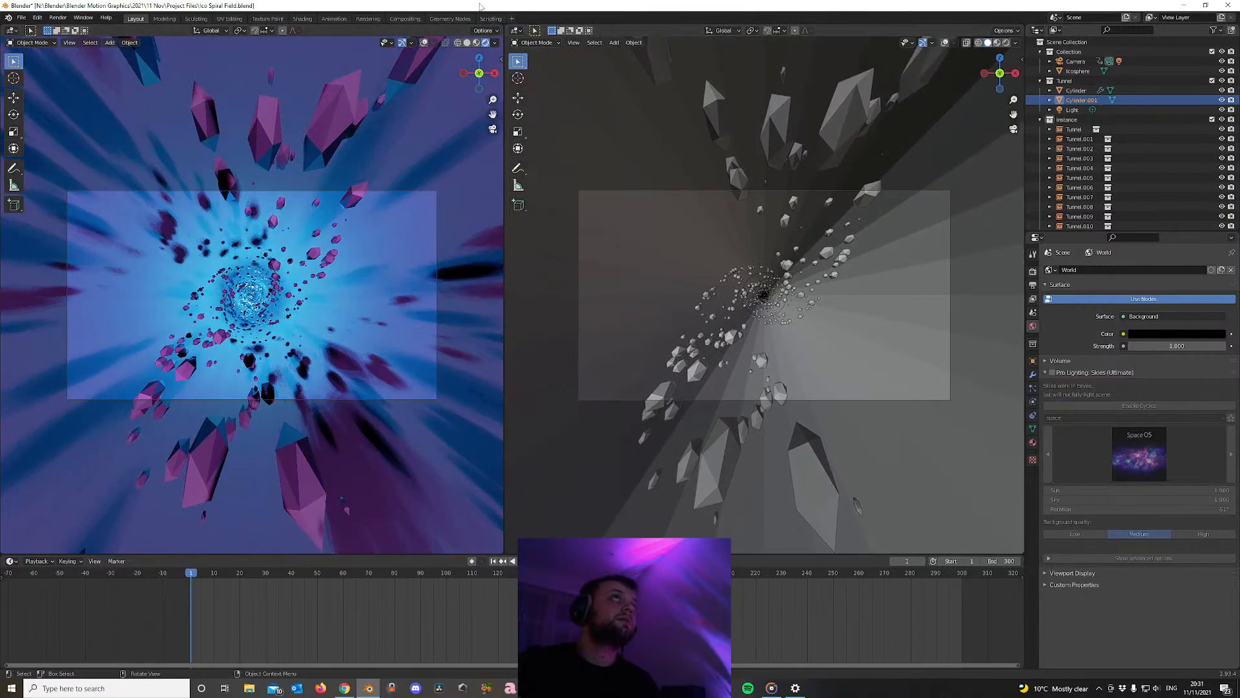
pyautogui.click(515, 30)
pyautogui.click(575, 122)
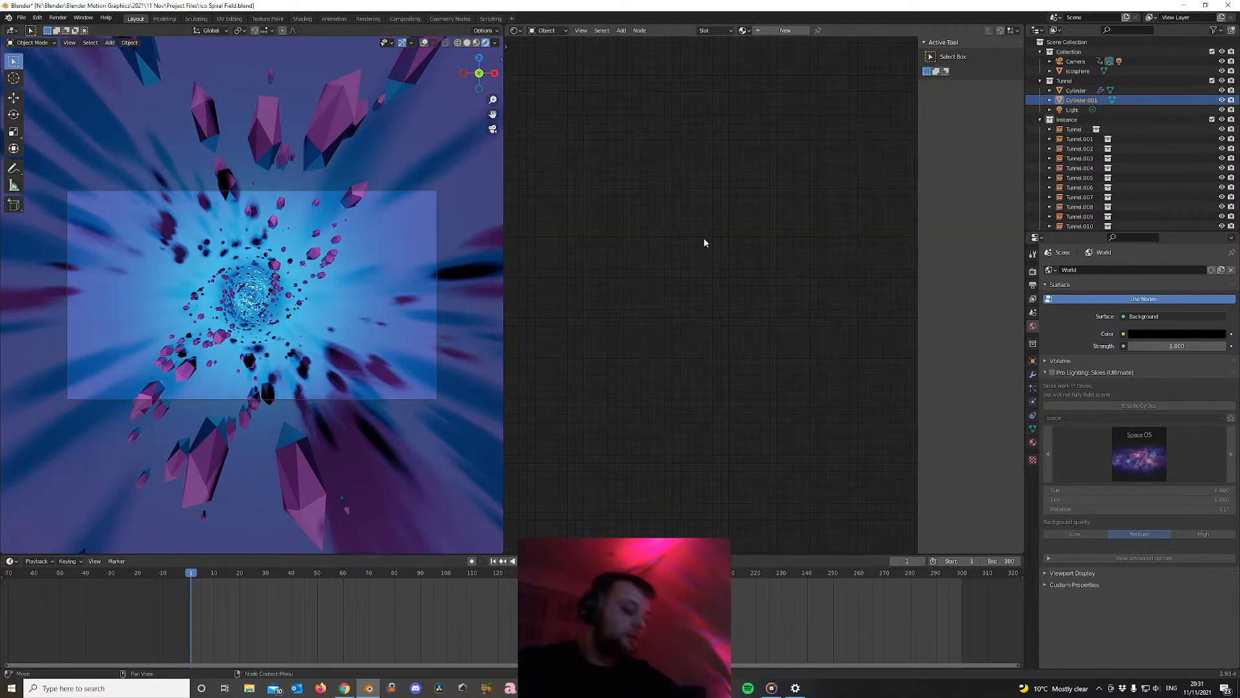
pyautogui.press('n')
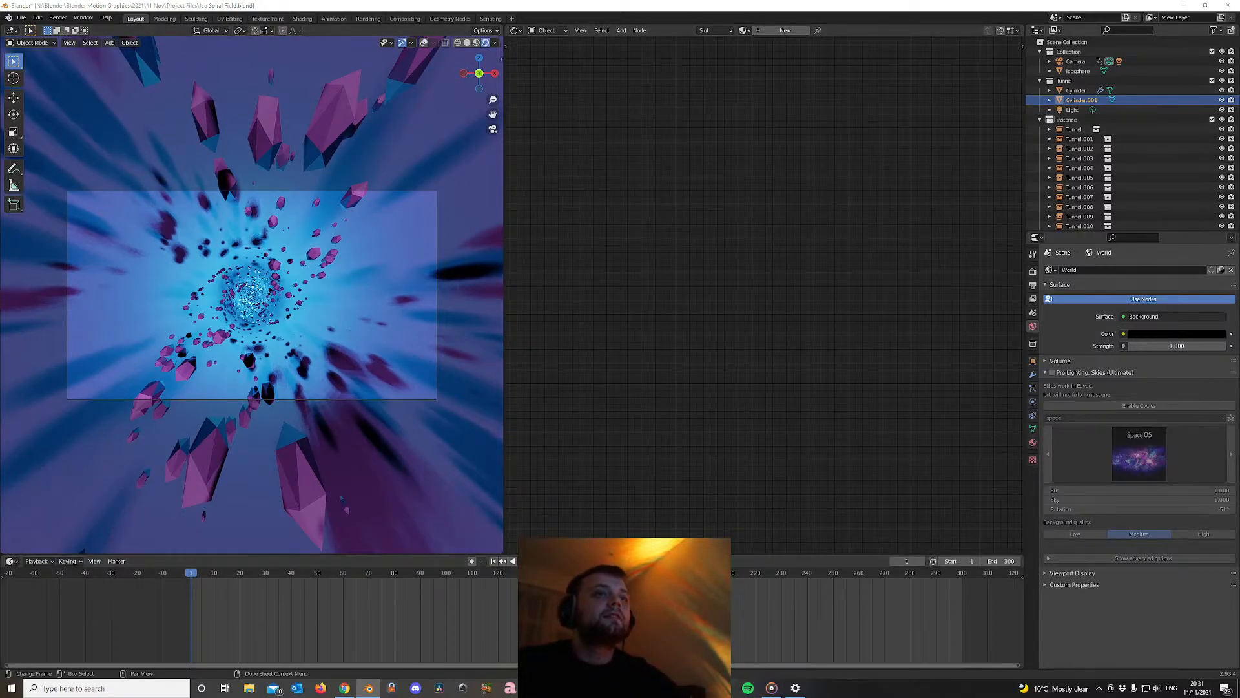
# Switch to OBS to read the live stream chat and return to Blender
pyautogui.click(772, 688)
pyautogui.click(772, 688)
pyautogui.click(771, 688)
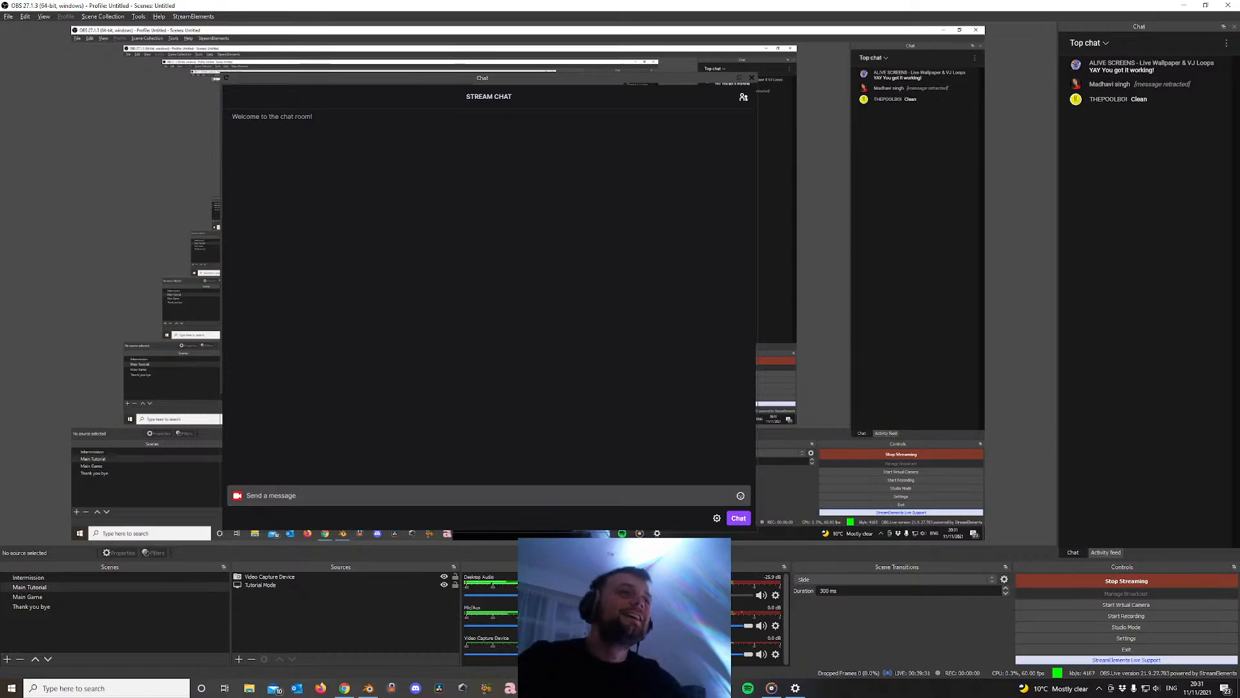
pyautogui.click(774, 689)
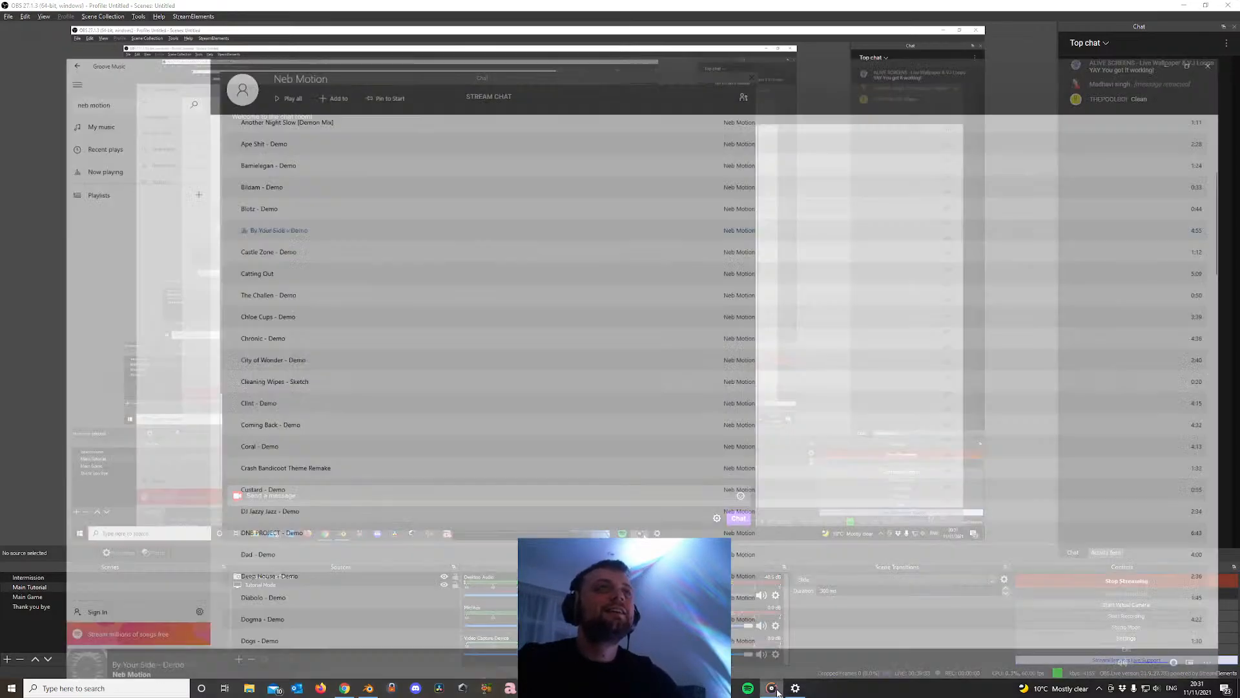
pyautogui.click(775, 689)
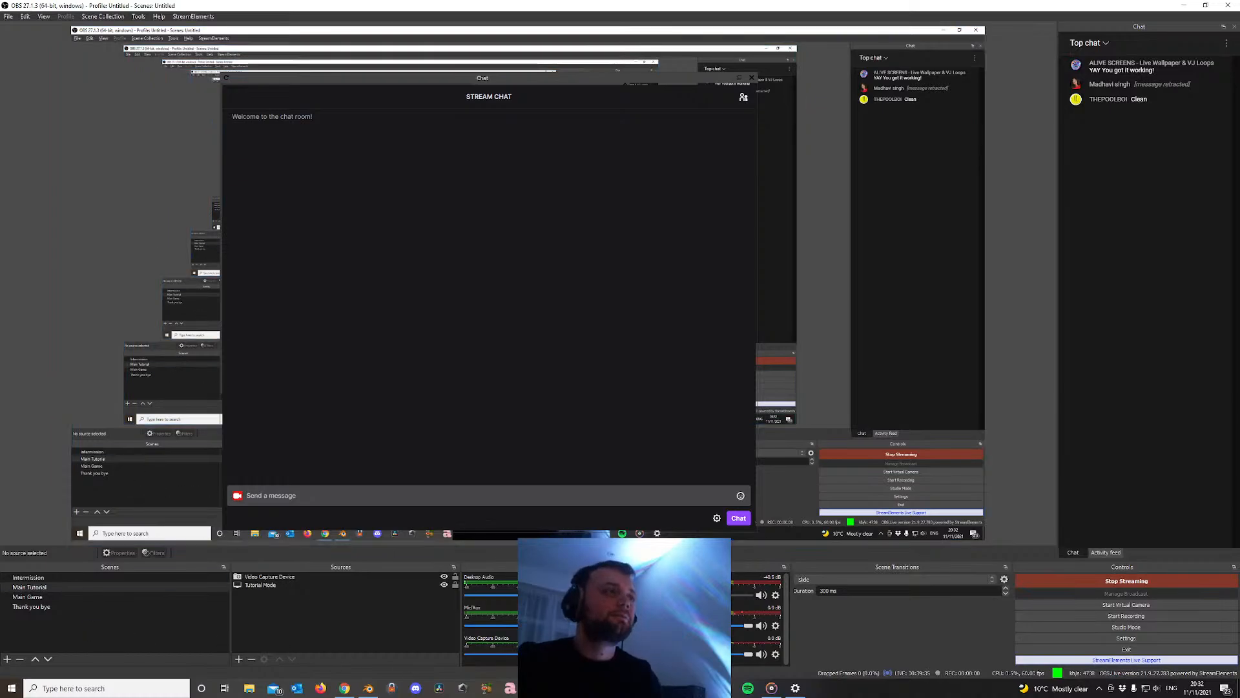
pyautogui.click(372, 690)
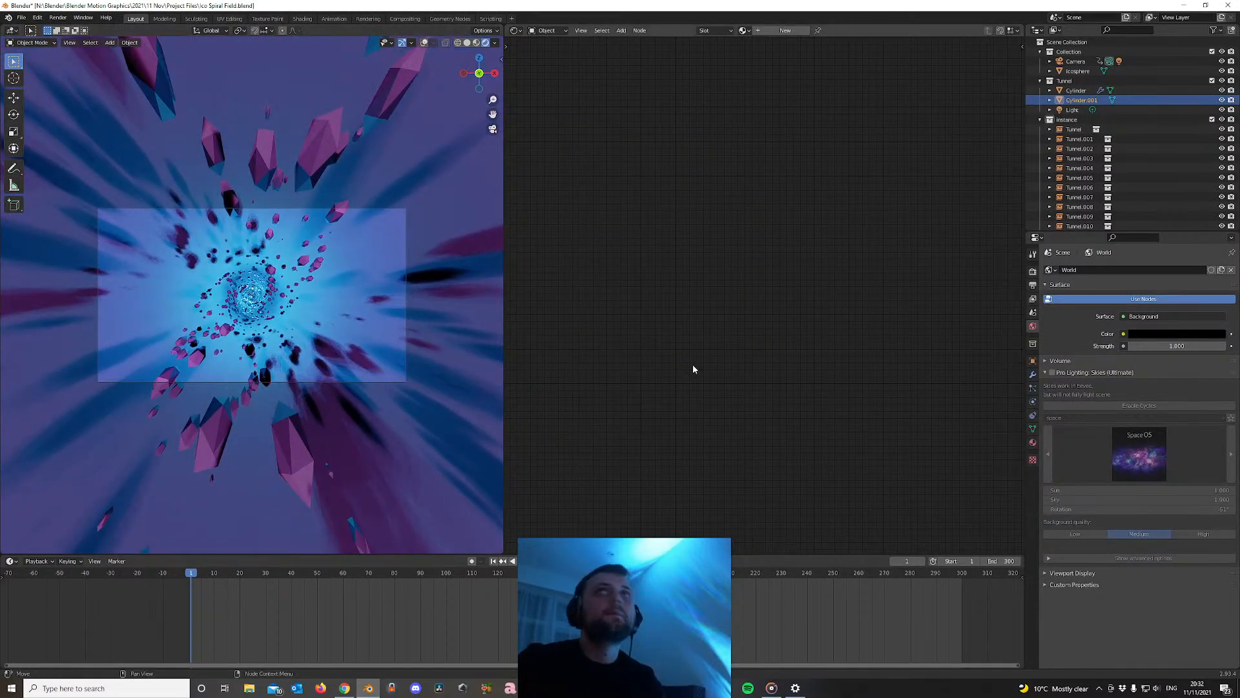
# Rename Cylinder.001 as Tunnel Reflect and Cylinder as Tunnel Particle, and select Tunnel Reflect
pyautogui.doubleClick(1078, 101)
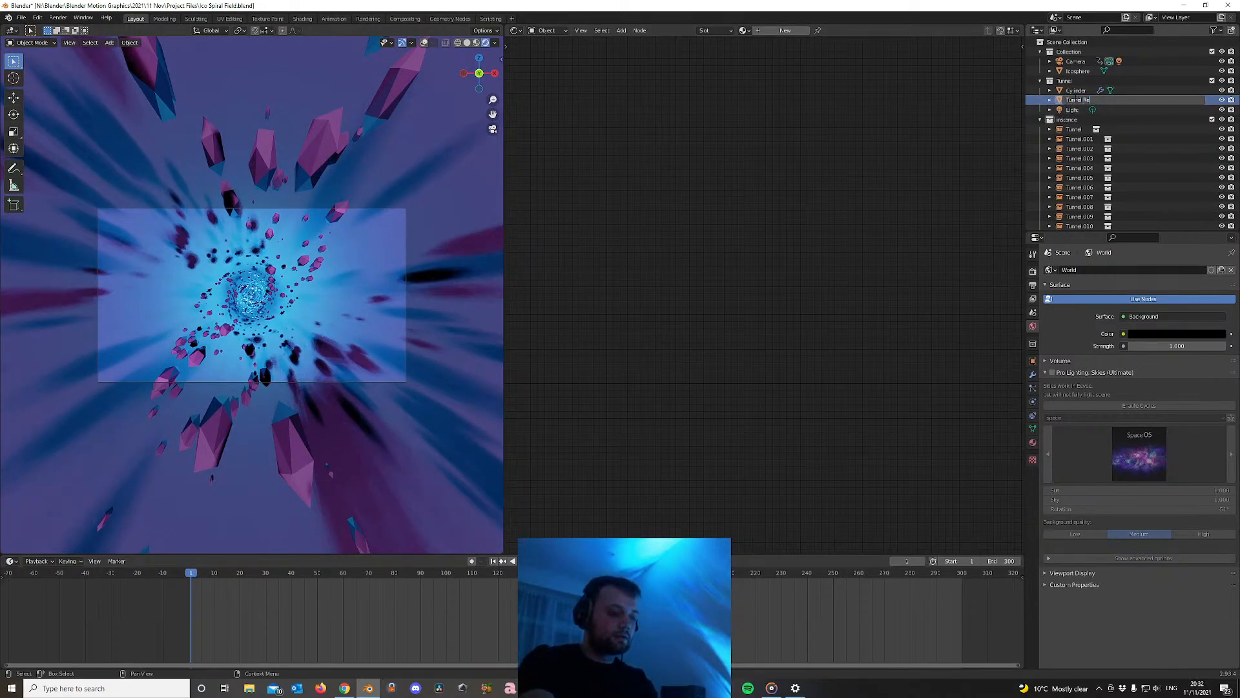
pyautogui.write('Tunnel Reflect')
pyautogui.press('Return')
pyautogui.doubleClick(1076, 91)
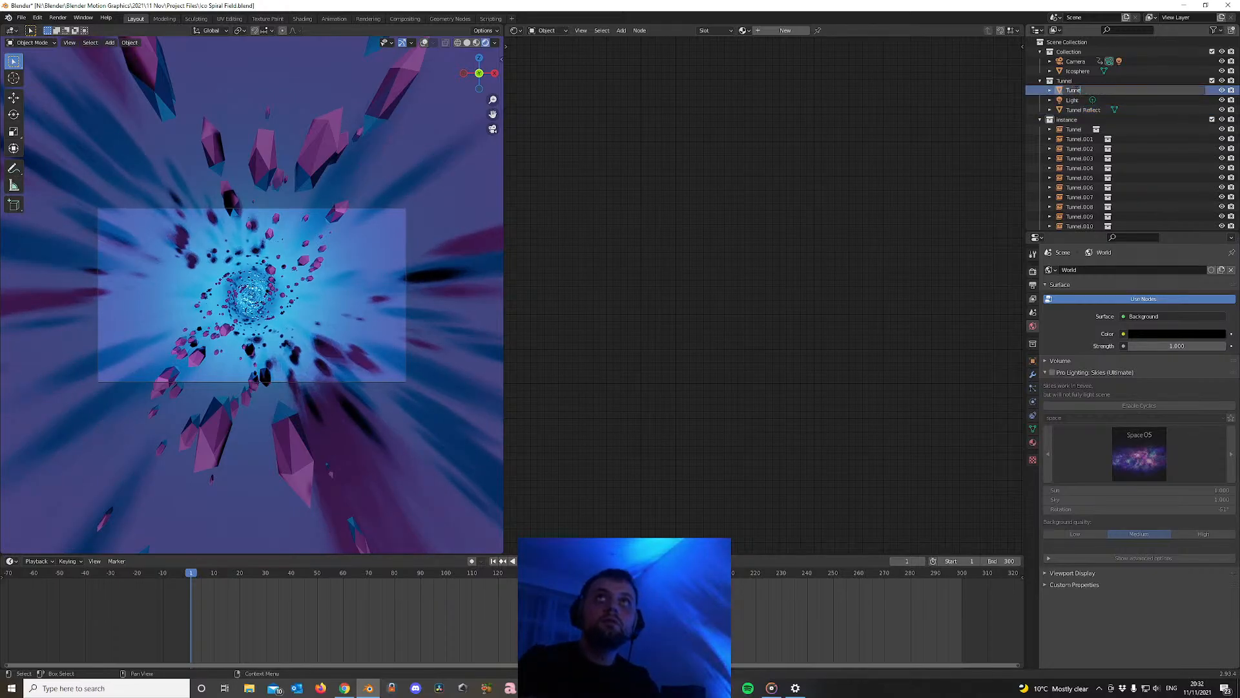
pyautogui.write('Tunnel Particle')
pyautogui.press('Return')
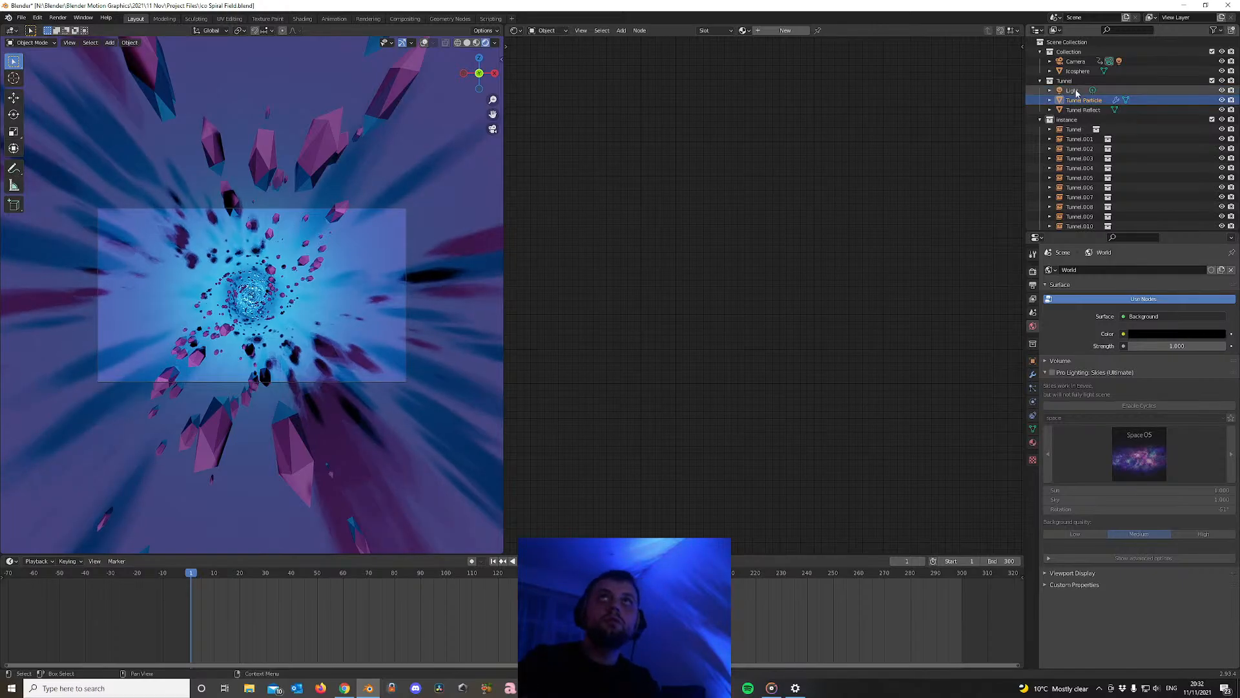
pyautogui.click(1086, 110)
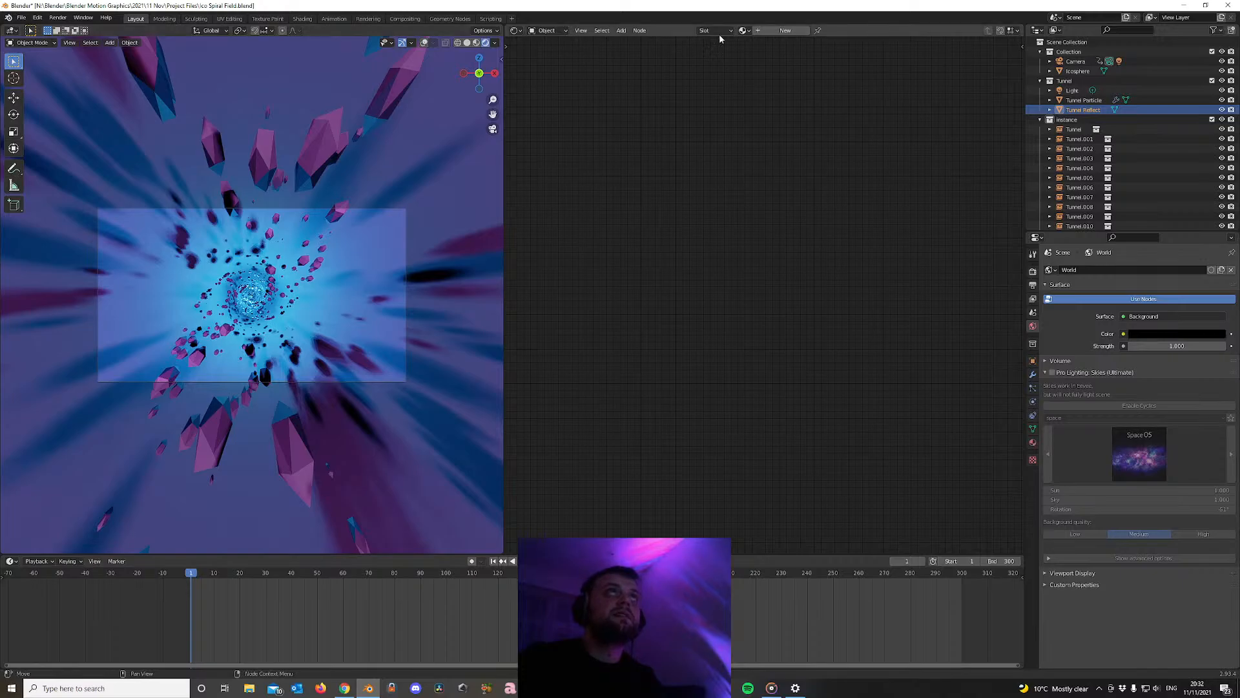
# Create a new material named Reflect for Tunnel Reflect and darken its base color to near black
pyautogui.click(786, 31)
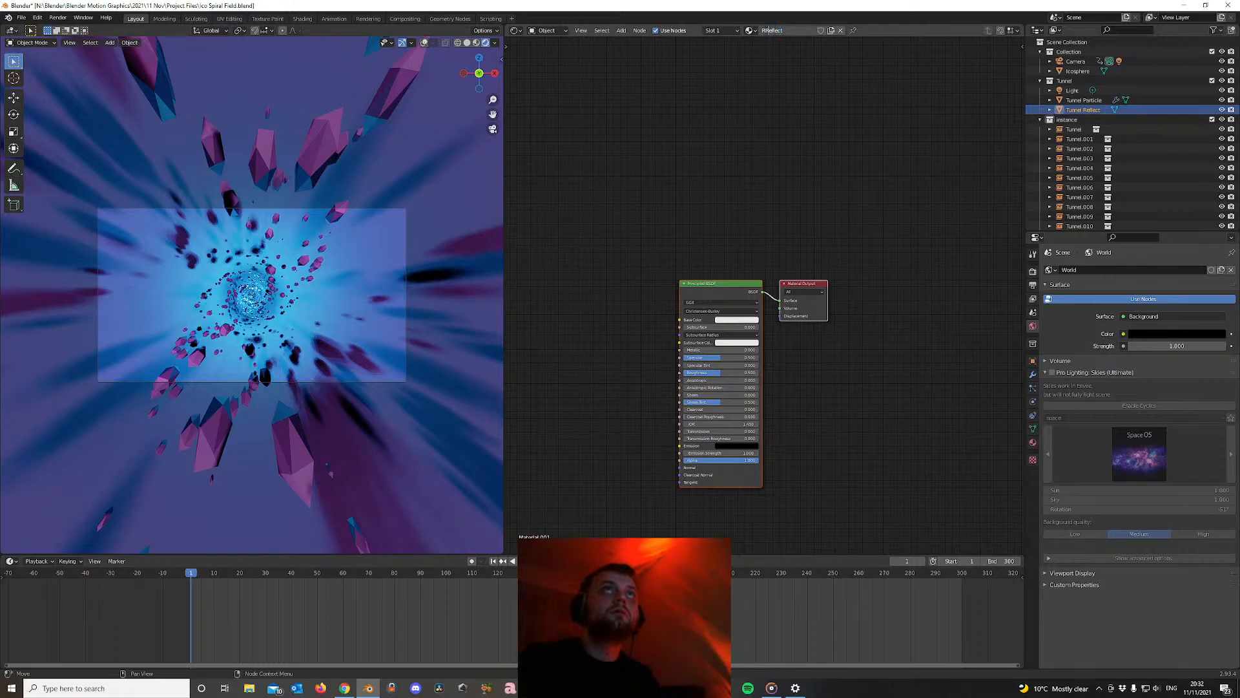
pyautogui.press('Return')
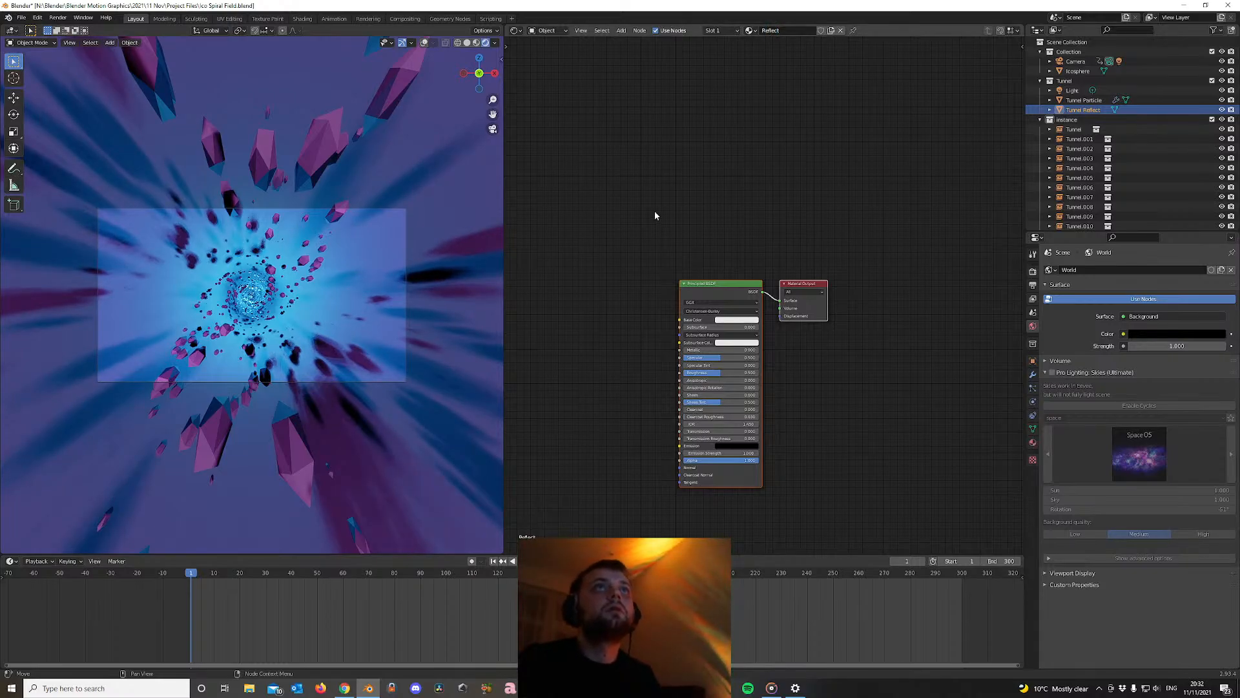
pyautogui.click(748, 321)
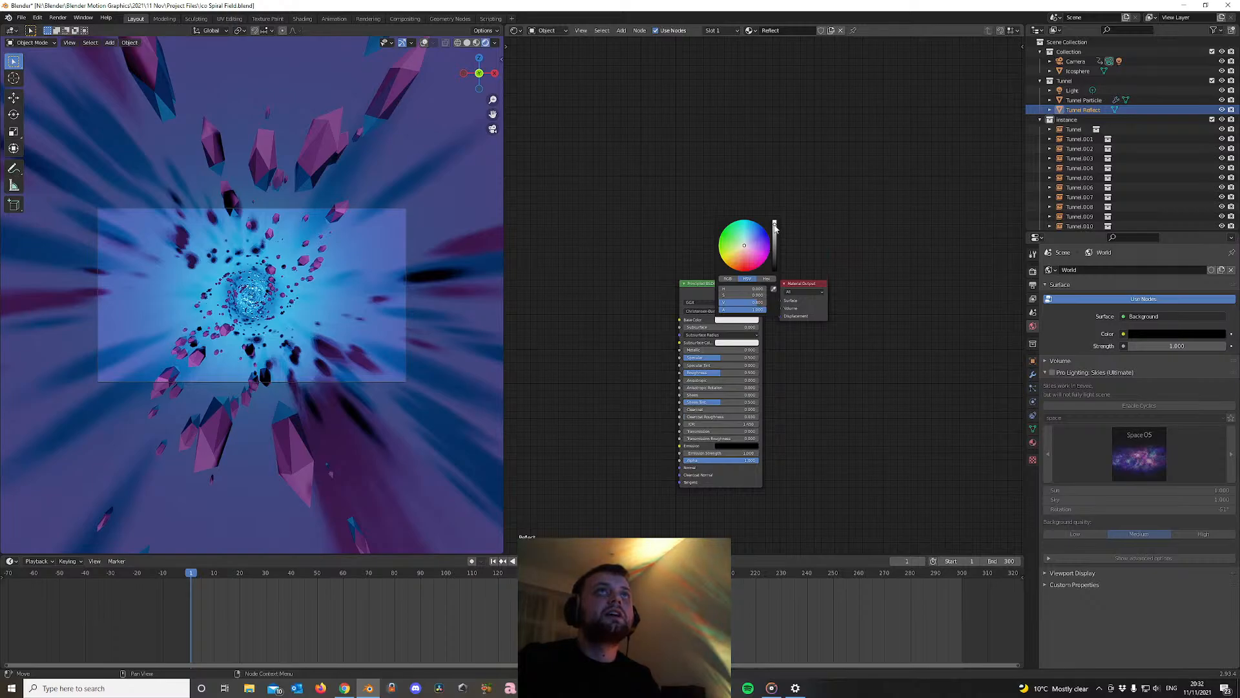
pyautogui.moveTo(775, 226); pyautogui.dragTo(775, 264)
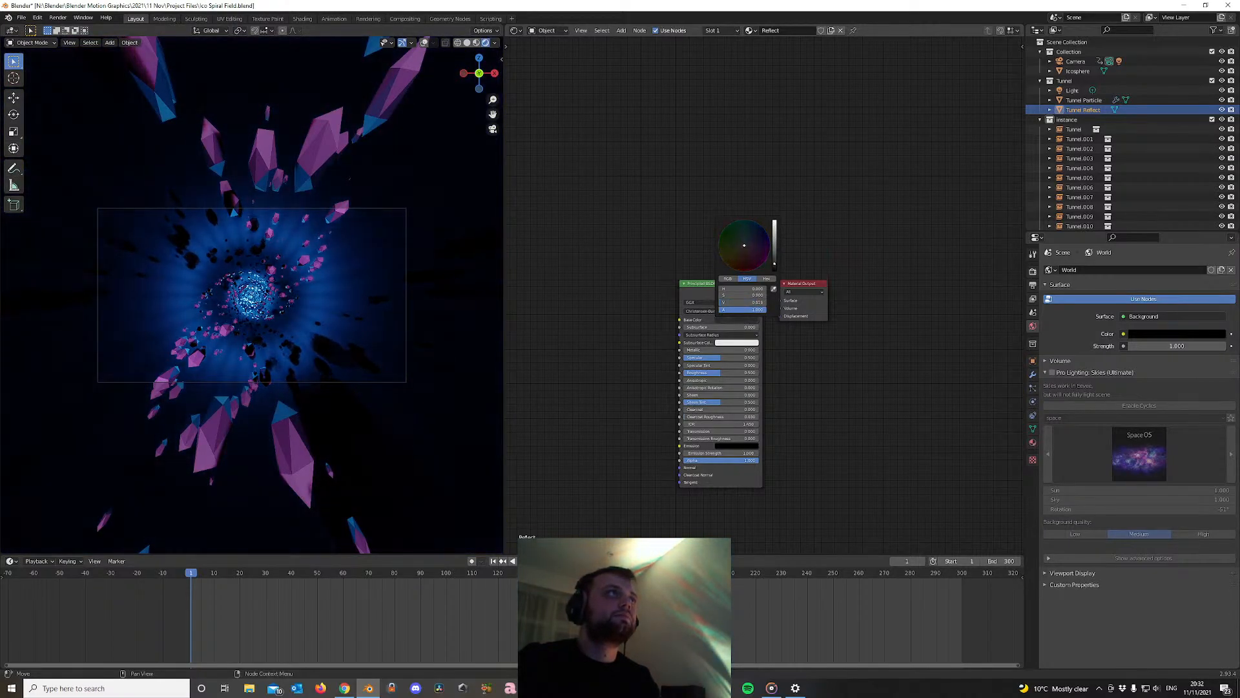
pyautogui.scroll(4, 246, 337)
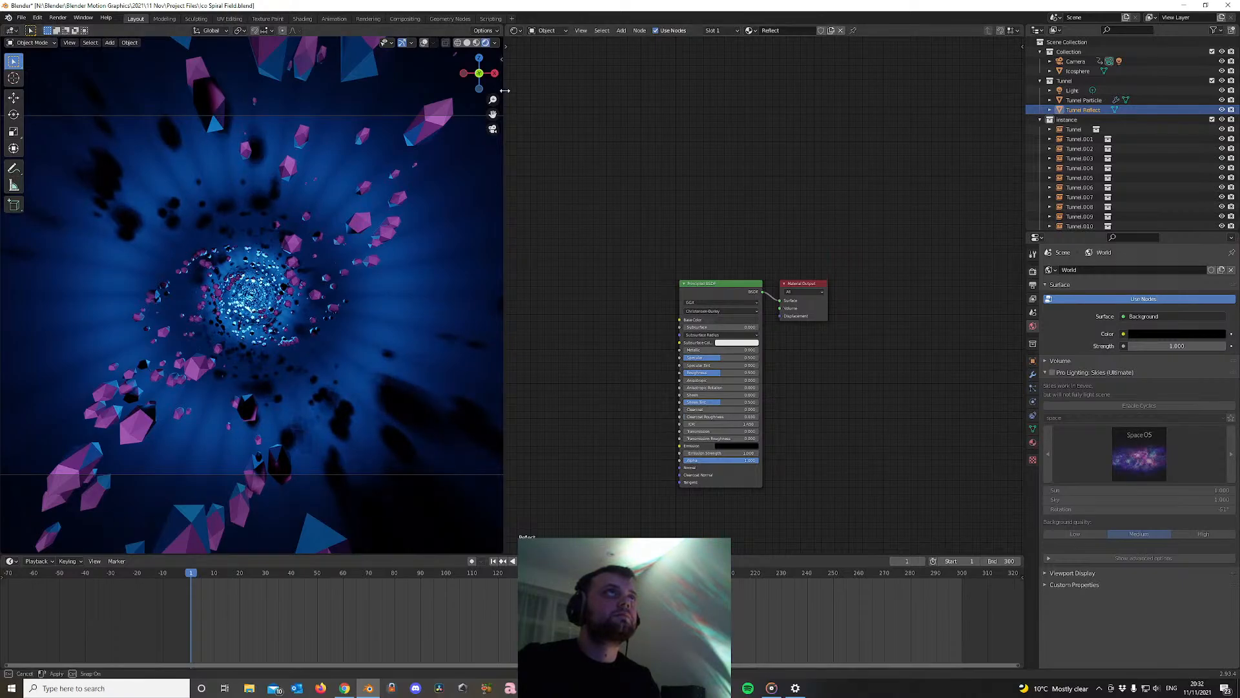
# Widen the 3D viewport, lower the Reflect material's roughness to 0.077, and play back the animation to preview the tunnel reflections
pyautogui.moveTo(505, 91); pyautogui.dragTo(637, 90)
pyautogui.scroll(2, 749, 306)
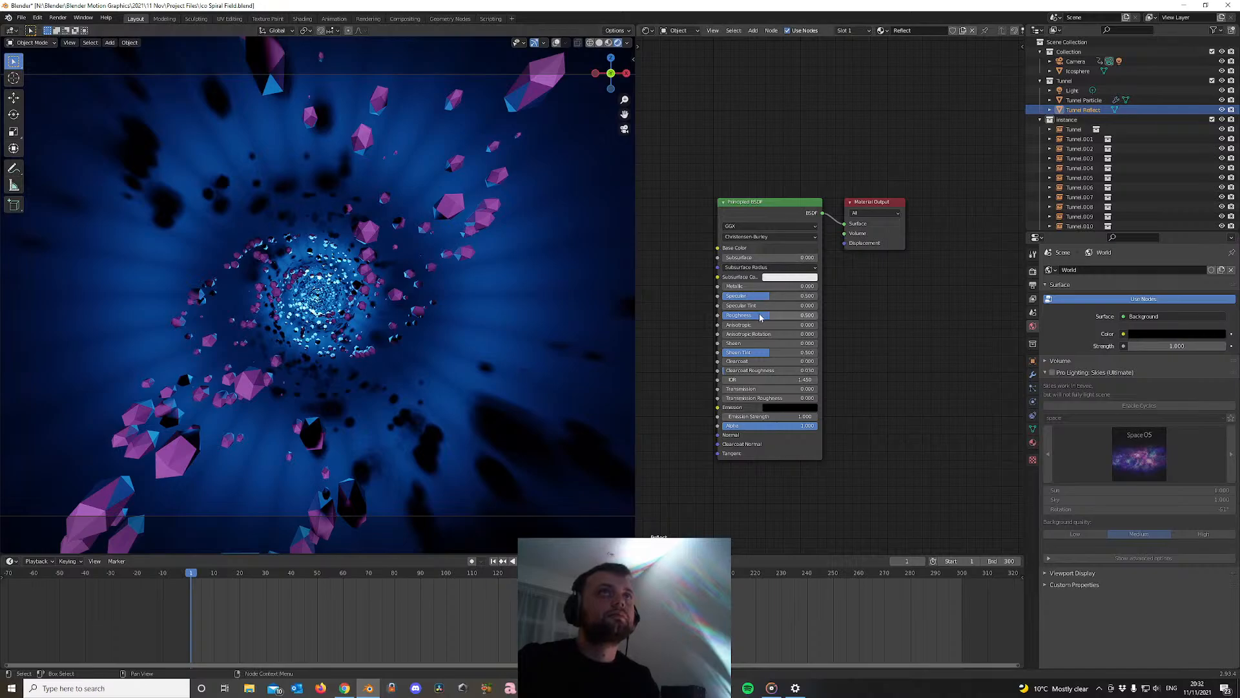
pyautogui.moveTo(760, 317); pyautogui.dragTo(729, 315)
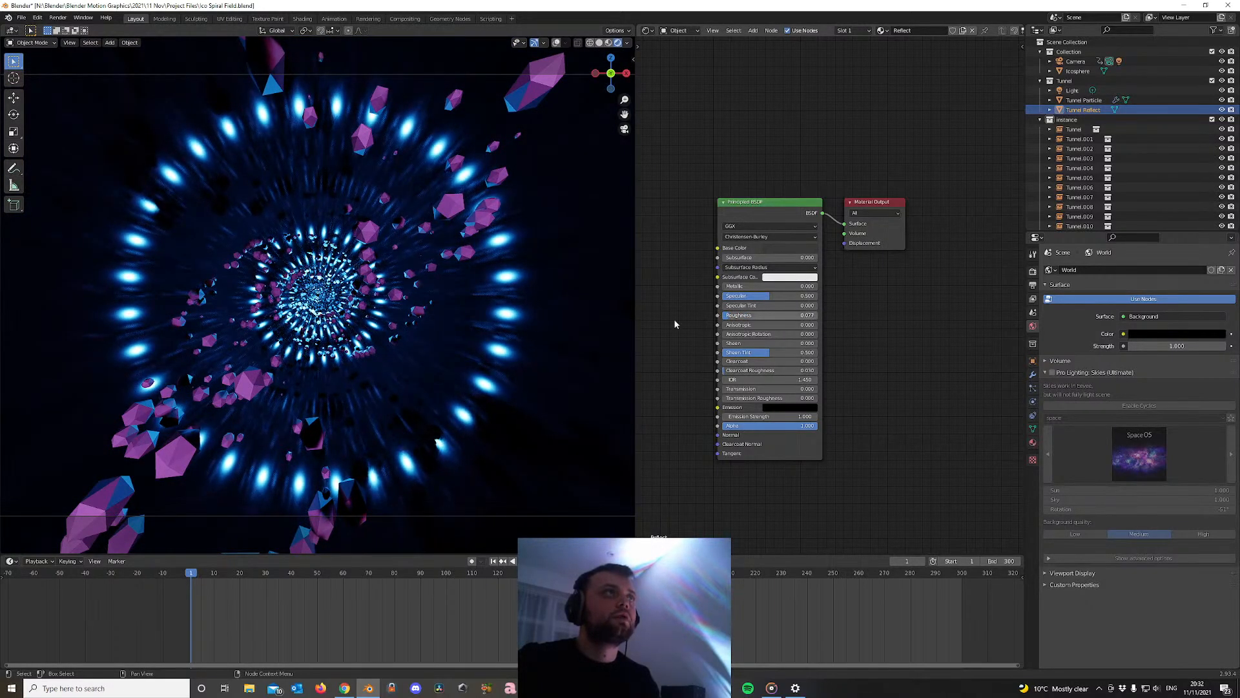
pyautogui.scroll(4, 232, 340)
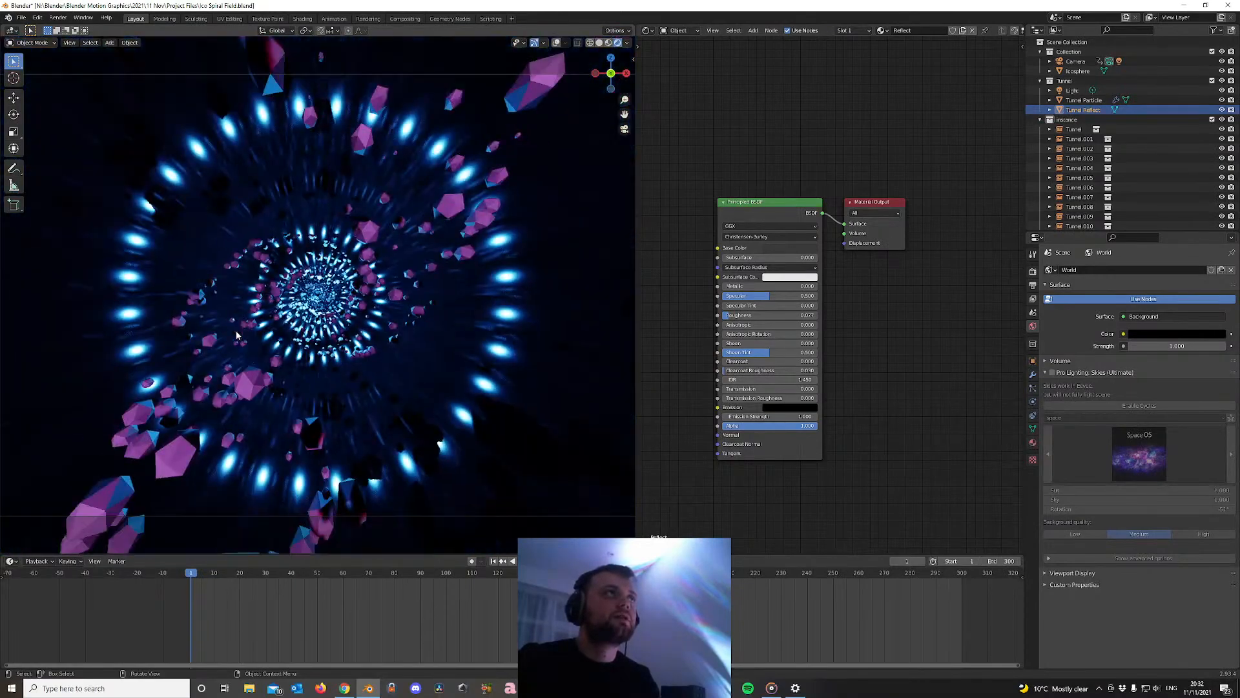
pyautogui.scroll(2, 236, 334)
pyautogui.scroll(-4, 603, 362)
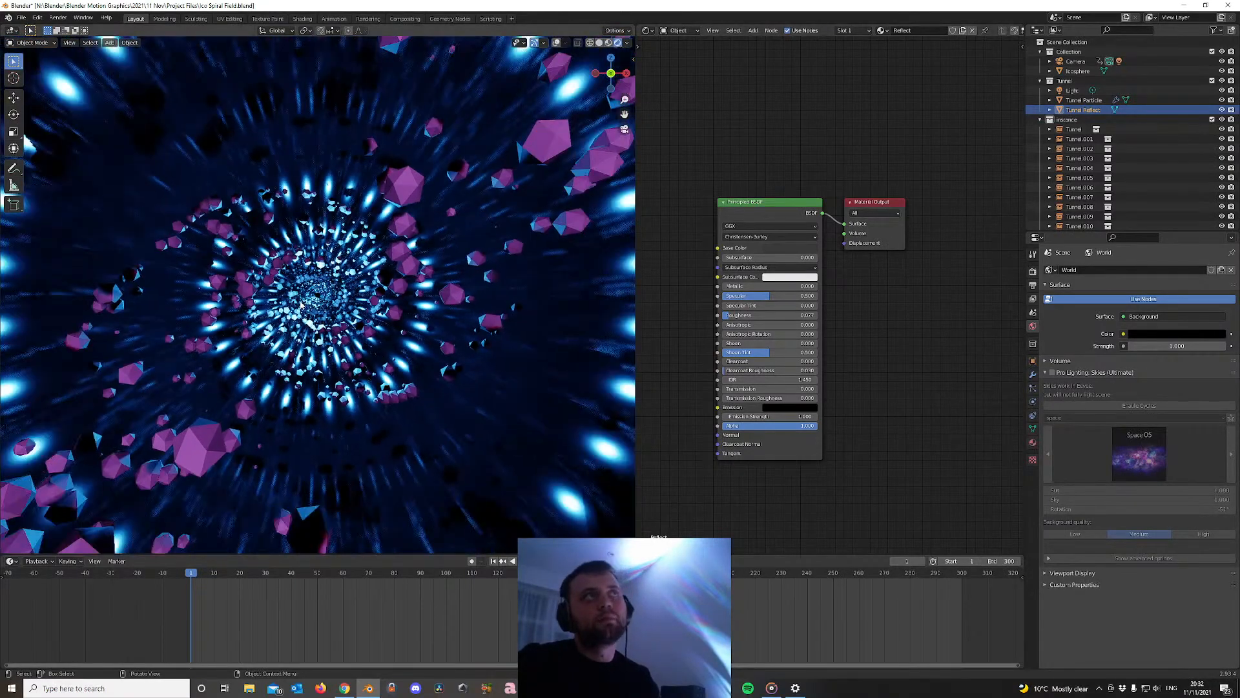
pyautogui.press('Return')
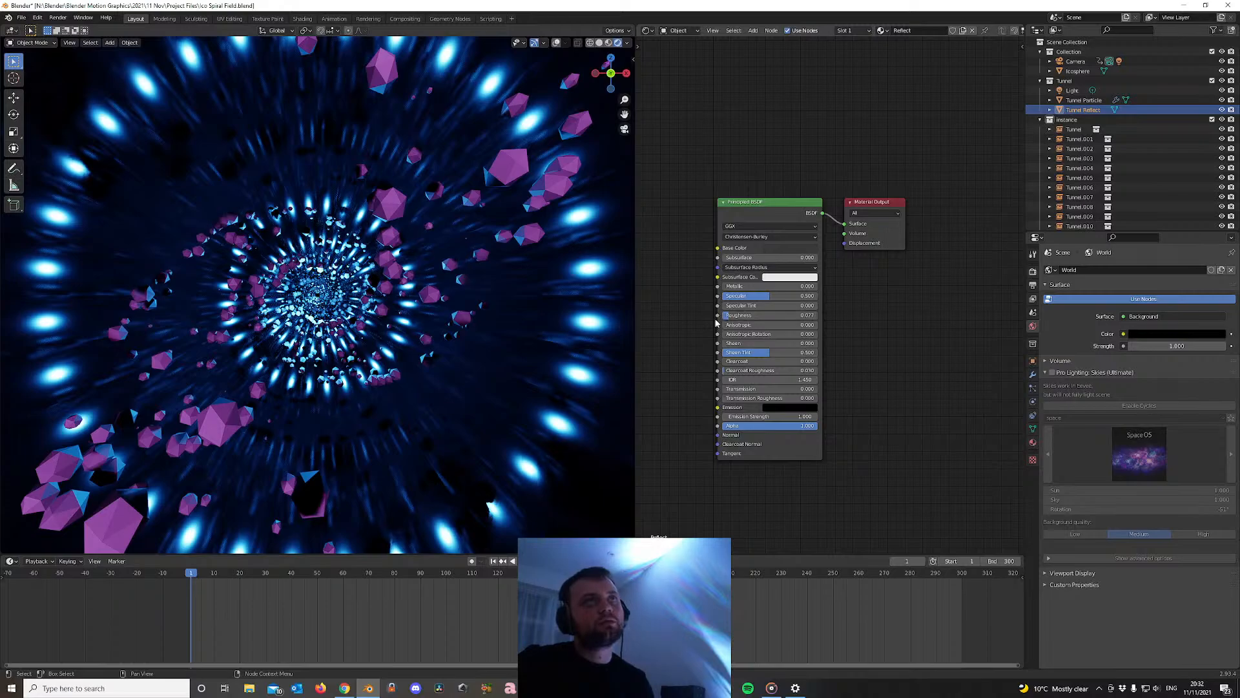
pyautogui.press('space')
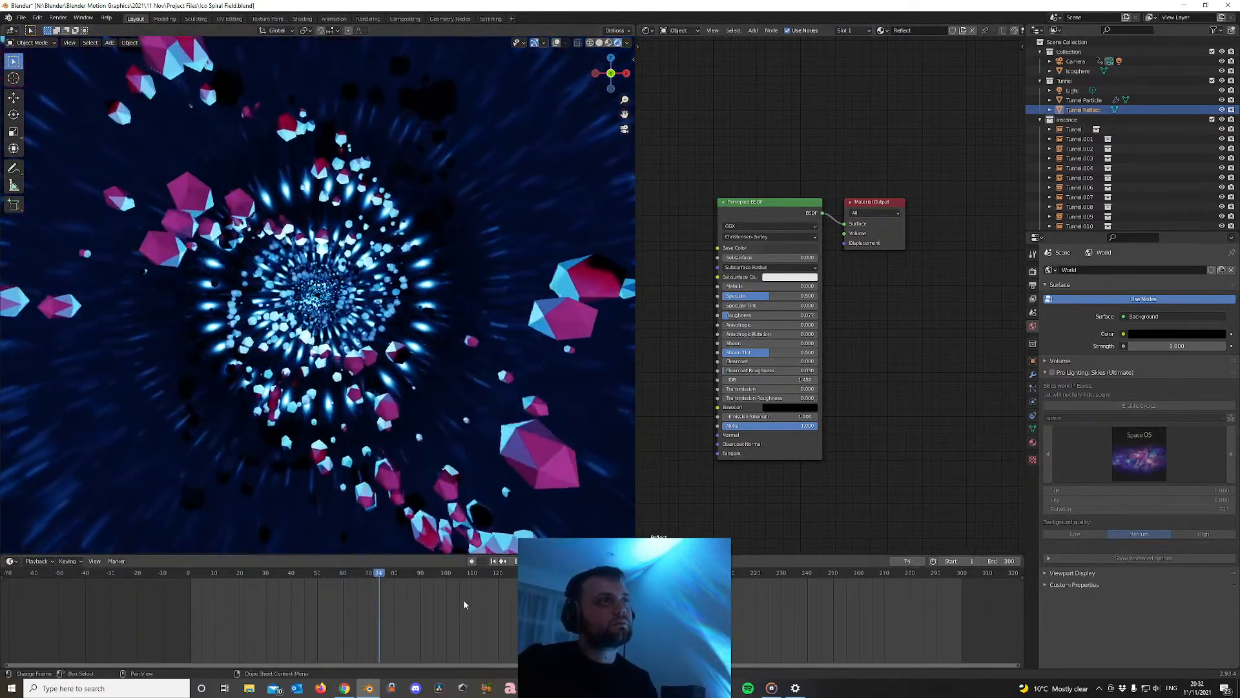
pyautogui.press('Escape')
# Select the tunnel's Light, try moving it along Y and undo that, and keyframe its Y location at 0 m on frame 1
pyautogui.click(1074, 91)
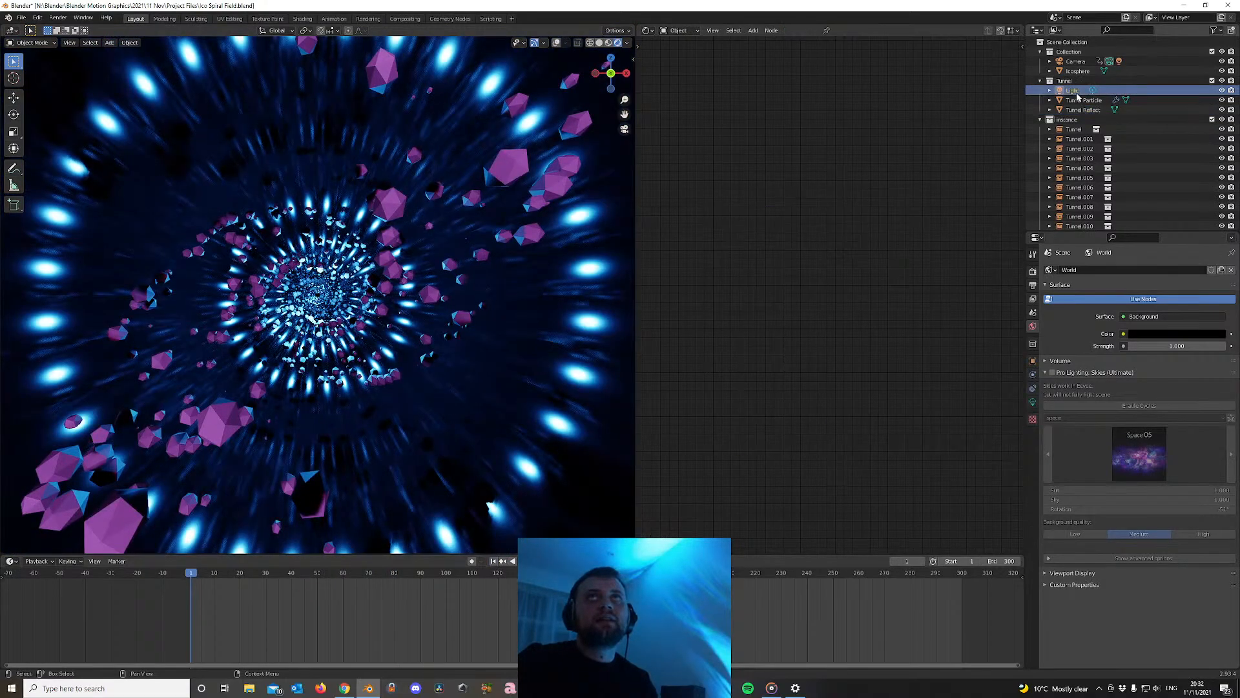
pyautogui.click(1033, 361)
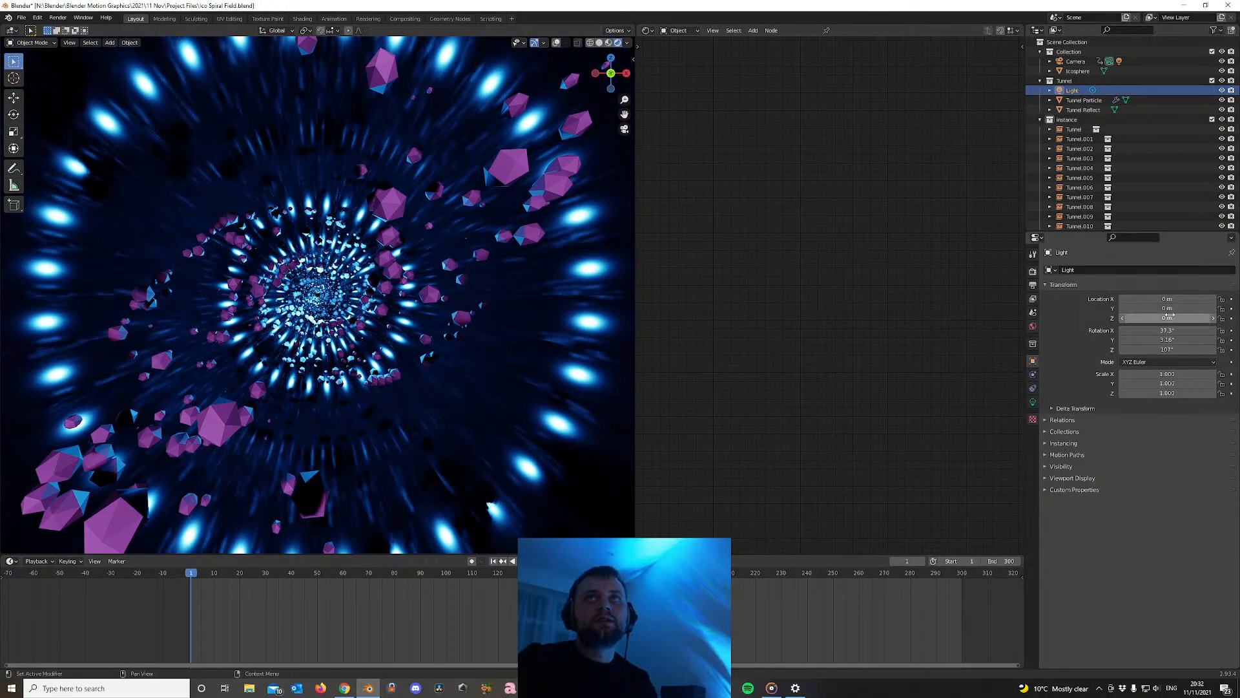
pyautogui.moveTo(1168, 308); pyautogui.dragTo(1008, 309)
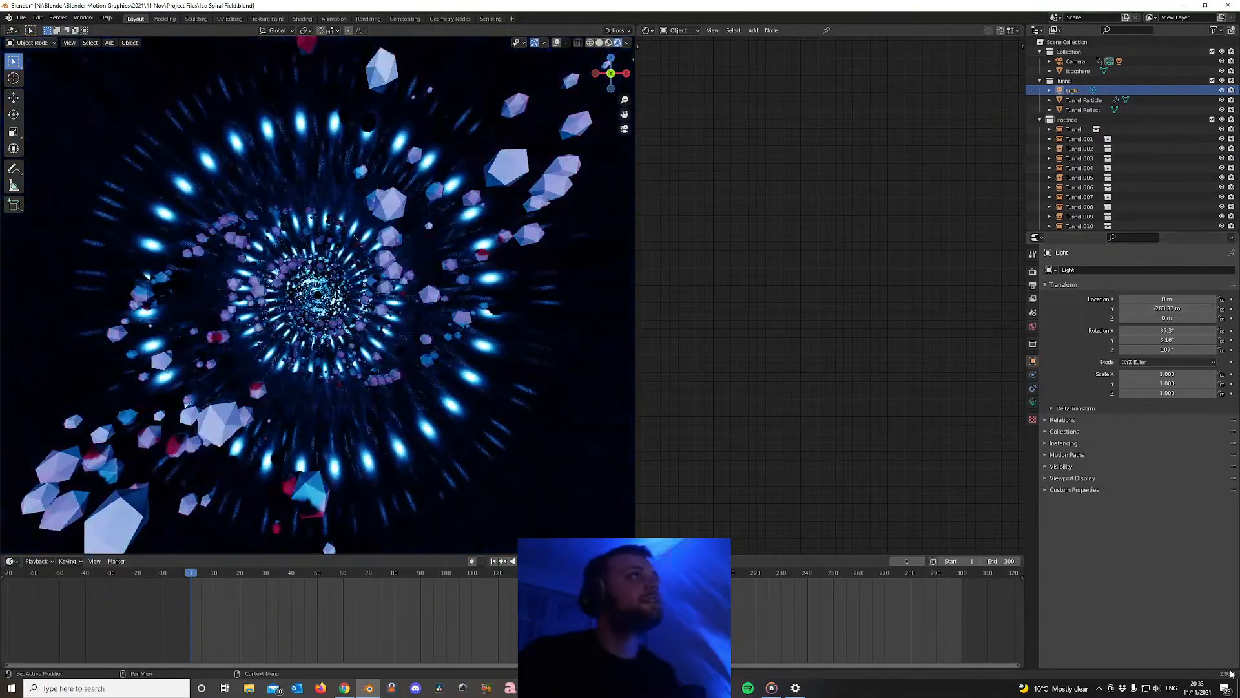
pyautogui.hotkey('ctrl', 'z')
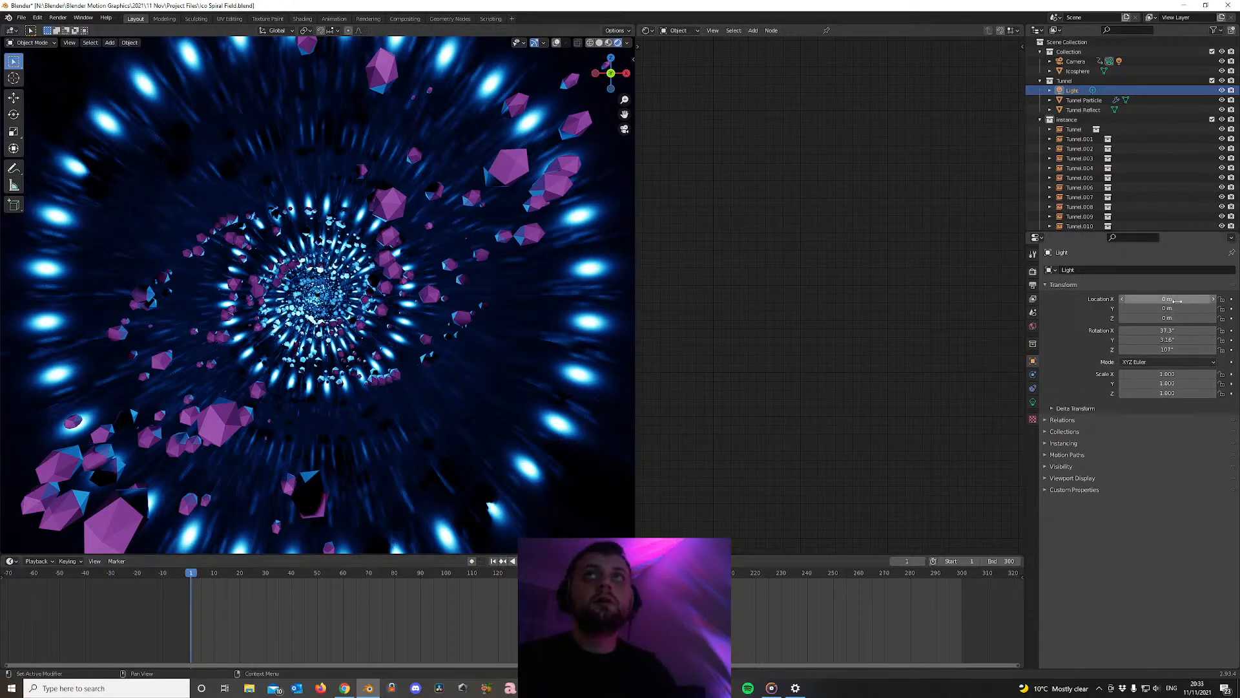
pyautogui.click(1231, 308)
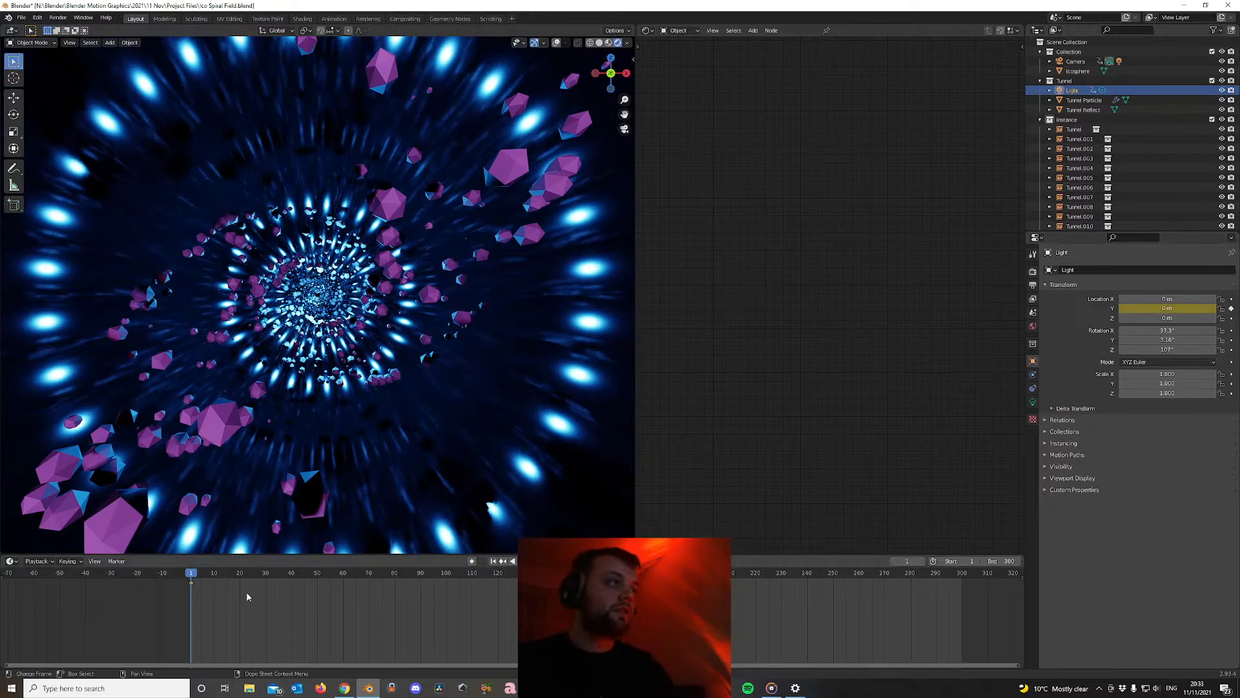
# Keyframe the Light's Y location at -32 m on frame 301
pyautogui.hotkey('shift', 'Right')
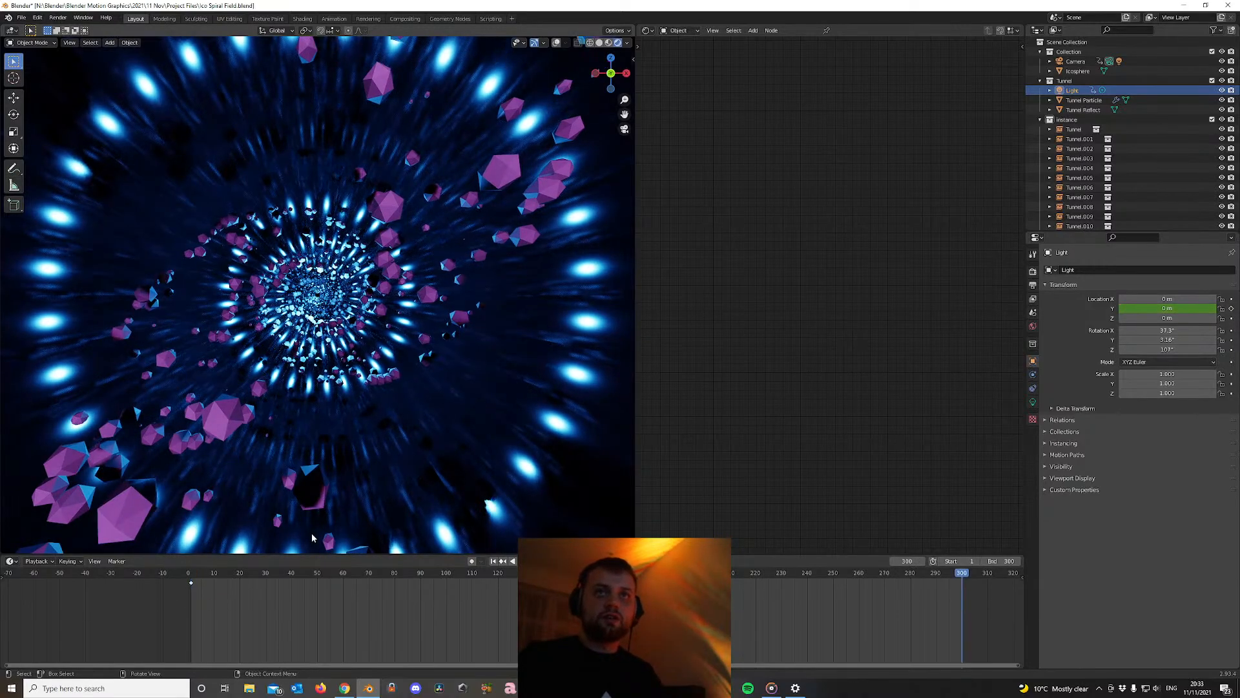
pyautogui.press('Right')
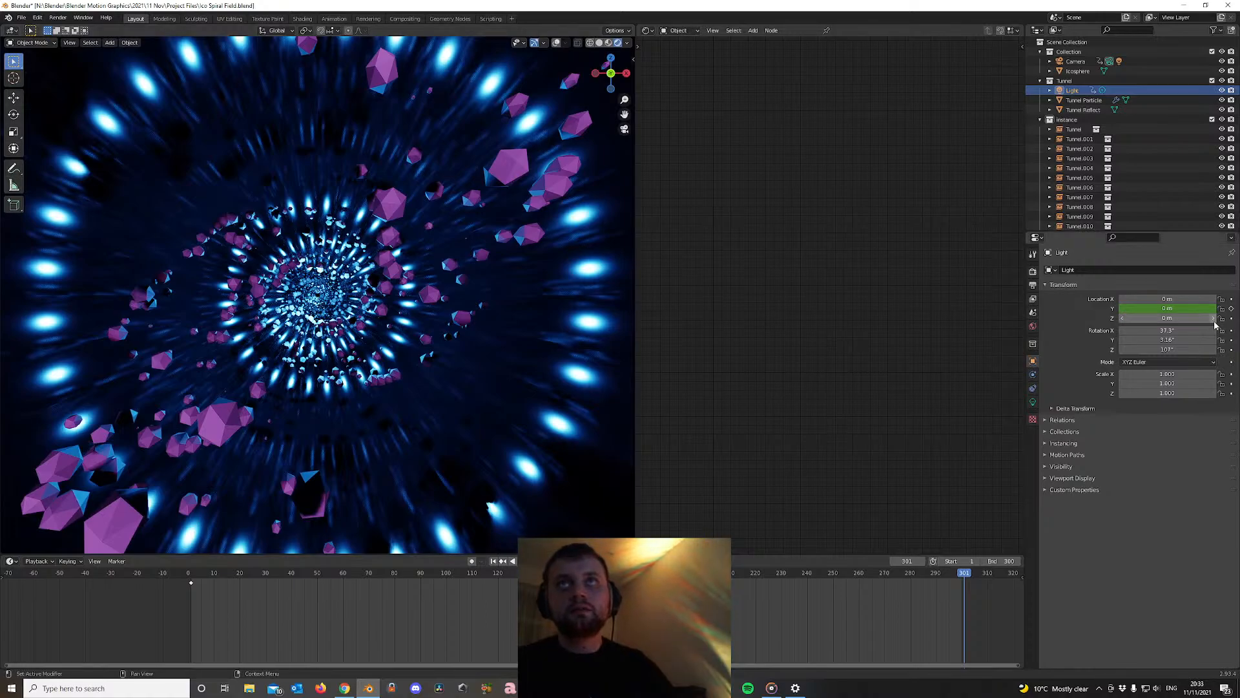
pyautogui.click(1190, 304)
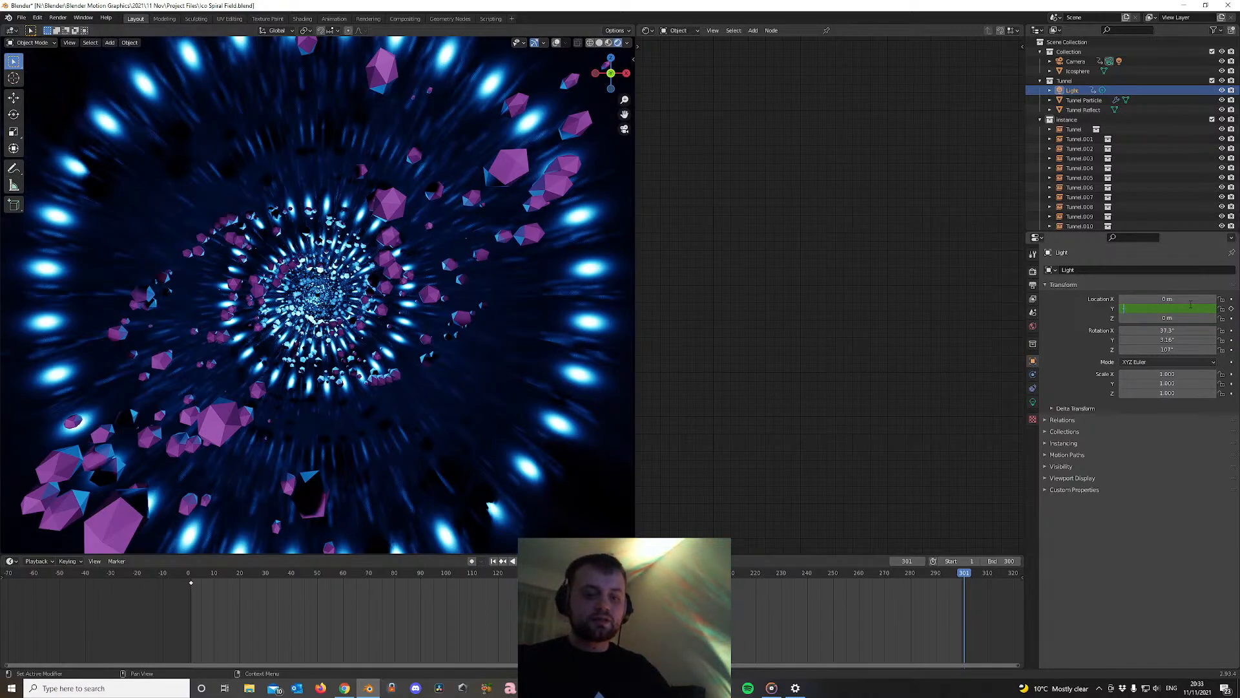
pyautogui.press('Return')
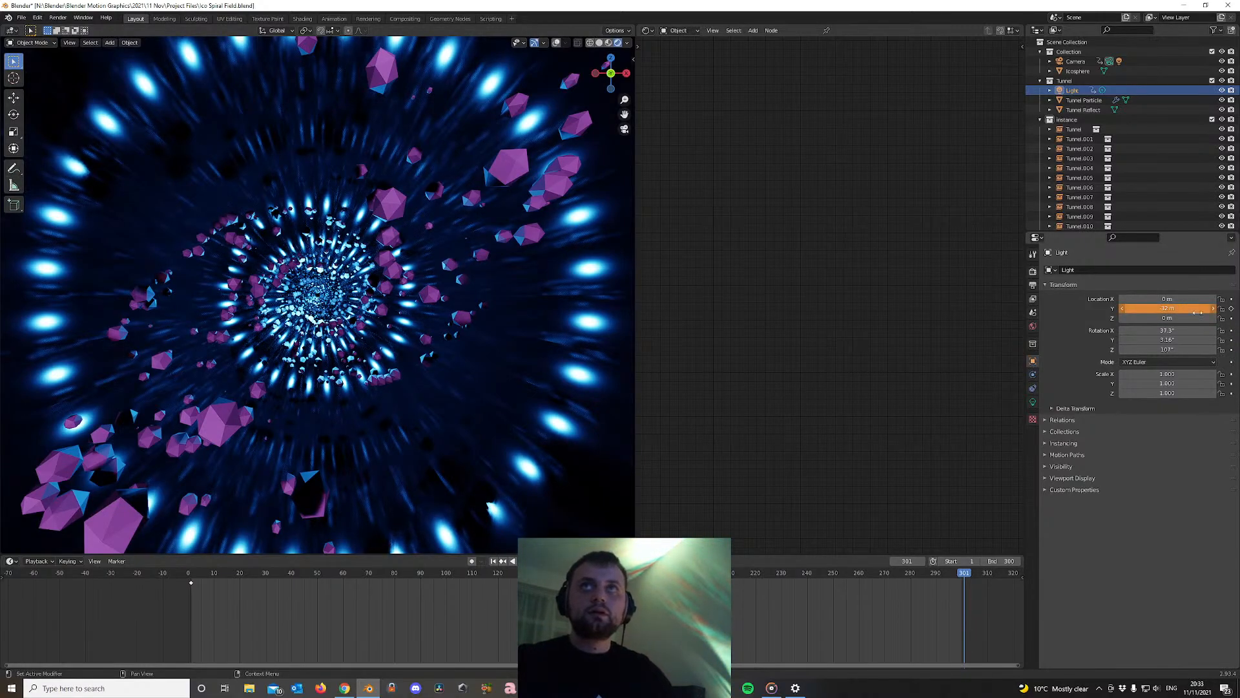
pyautogui.click(1231, 310)
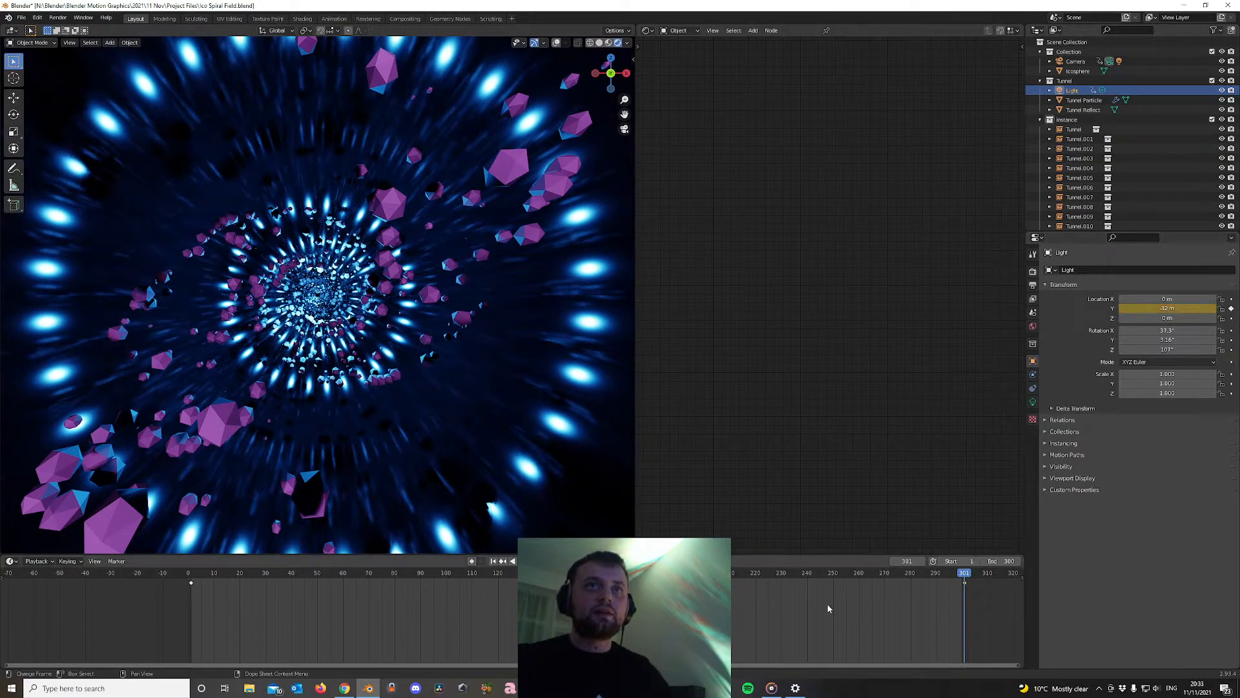
# Compare the camera view at frame 1 and frame 301 to check that the light's loop matches
pyautogui.moveTo(967, 573); pyautogui.dragTo(965, 572)
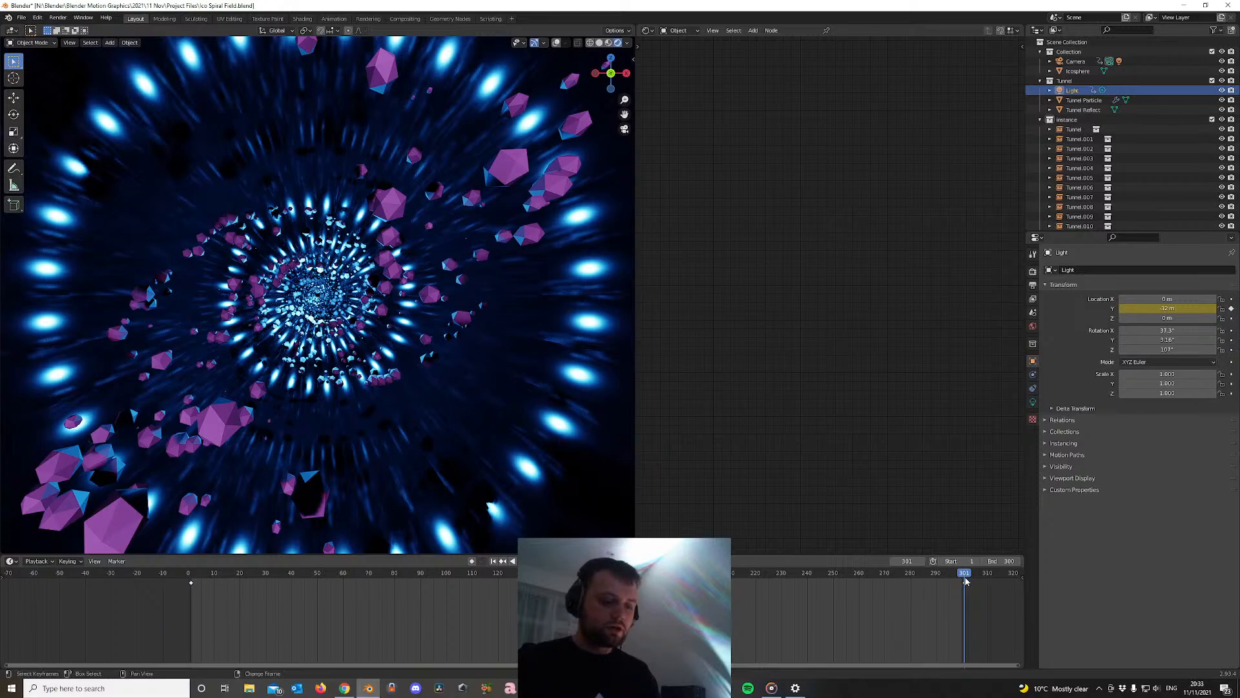
pyautogui.hotkey('shift', 'Left')
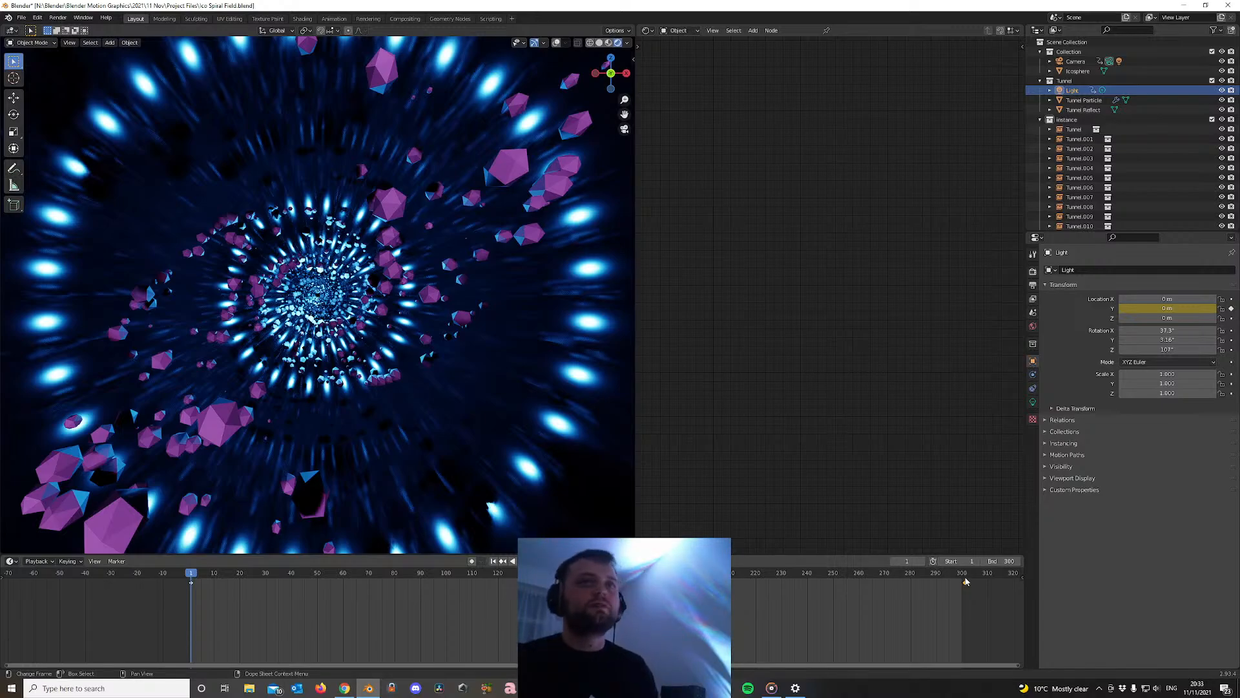
pyautogui.click(965, 581)
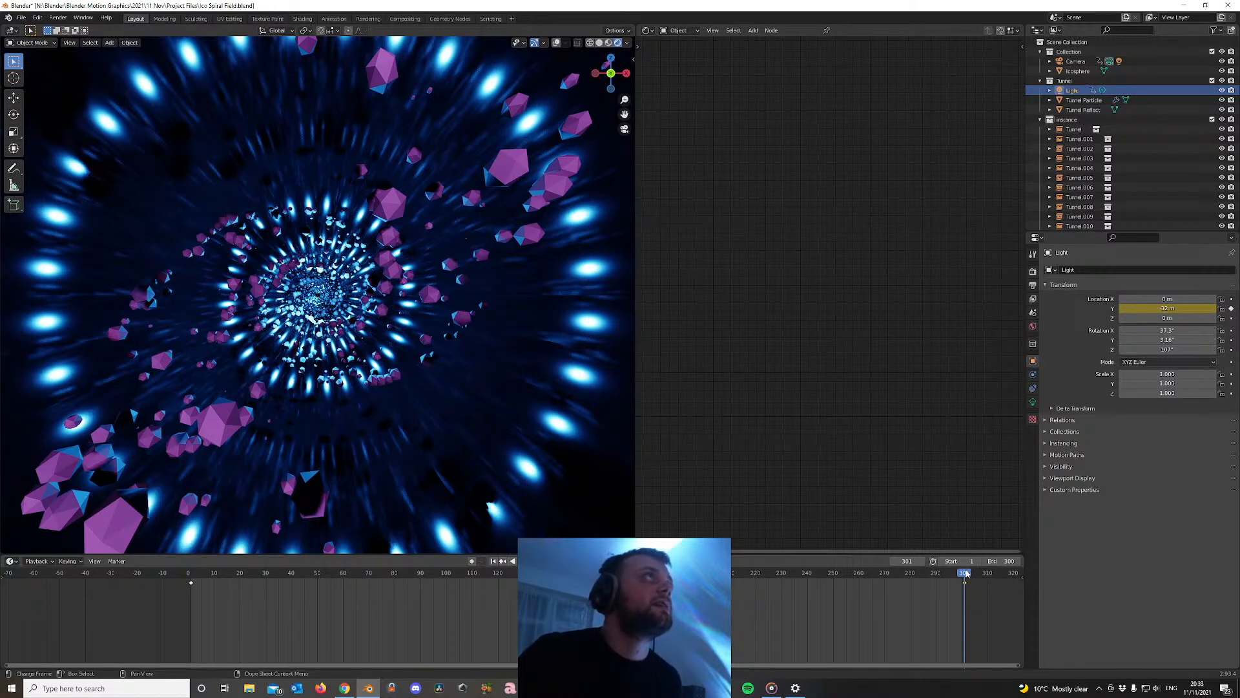
pyautogui.click(966, 572)
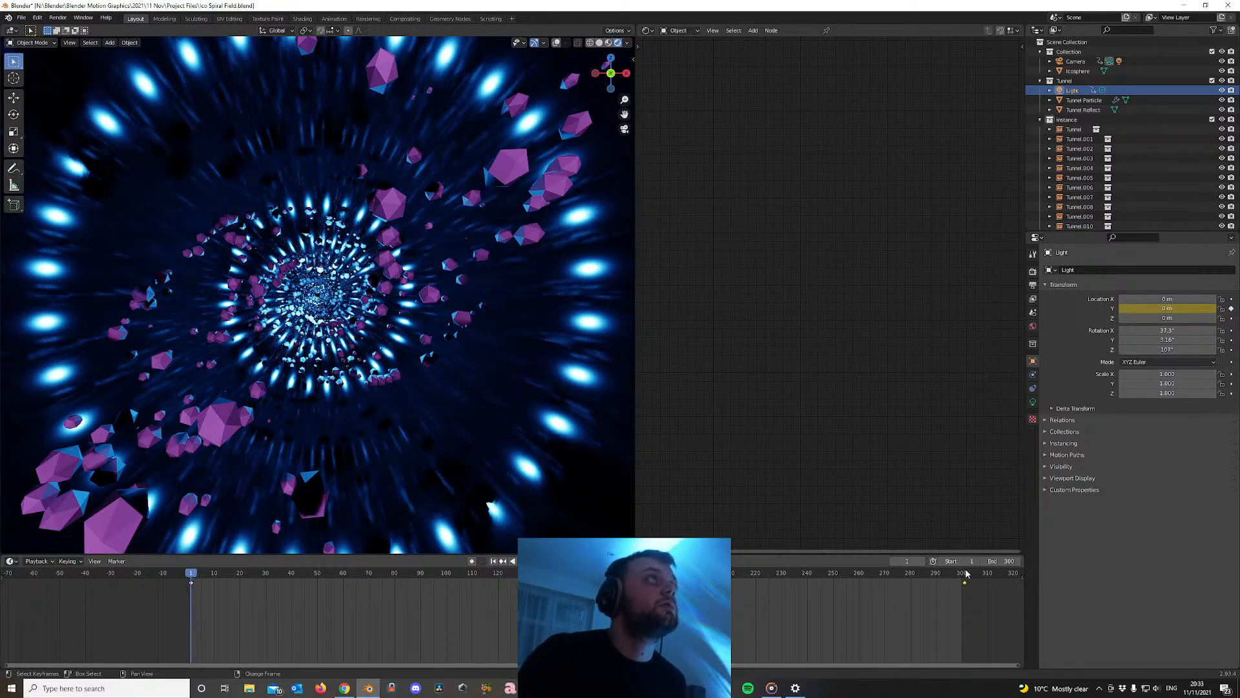
pyautogui.click(967, 573)
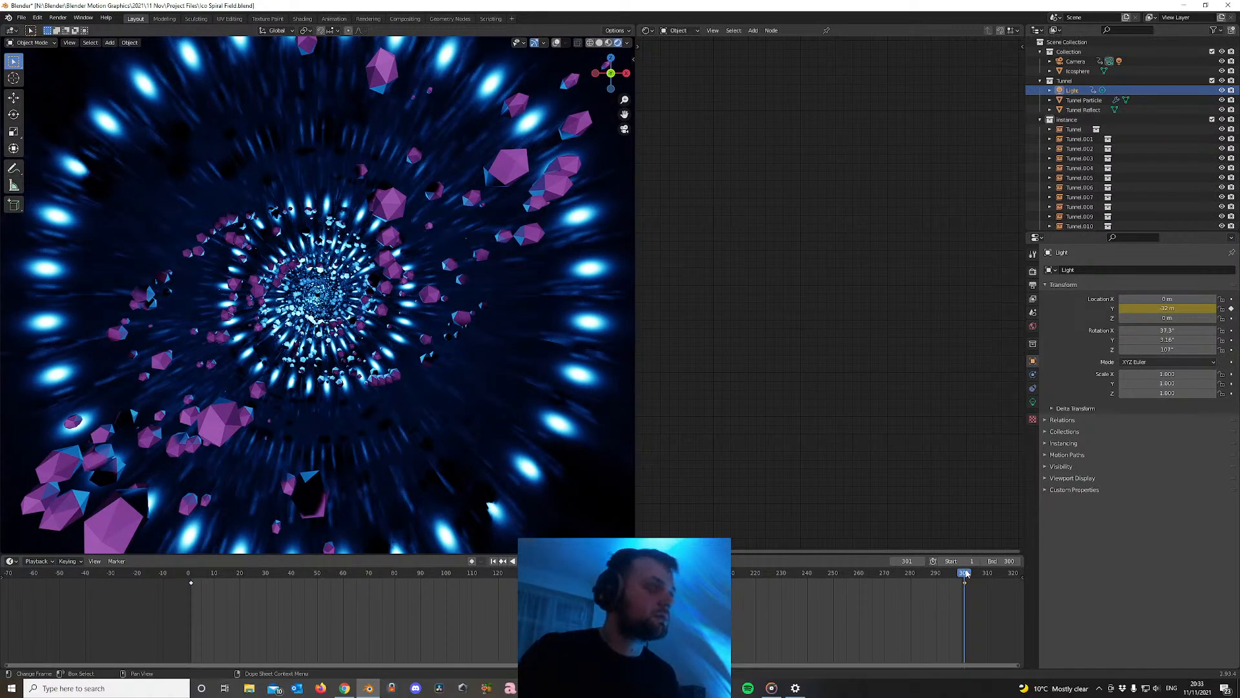
pyautogui.hotkey('shift', 'Left')
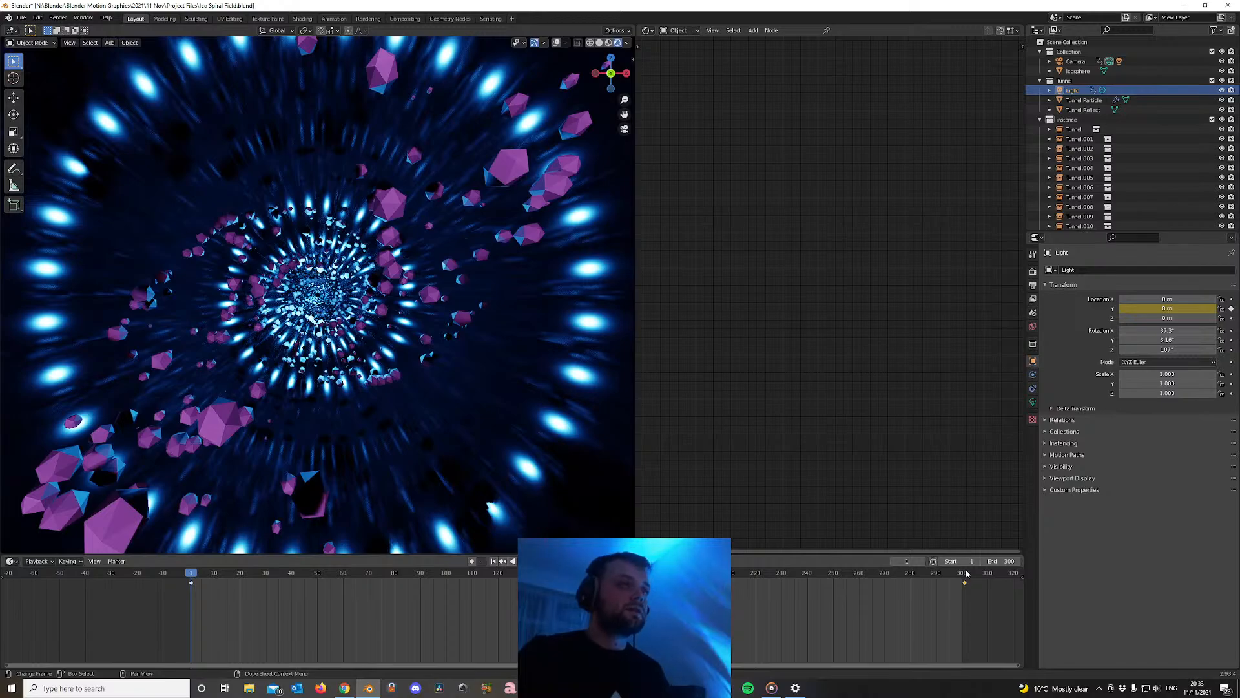
# Set the interpolation of the Light's keyframes to Linear and play back the animation
pyautogui.rightClick(784, 611)
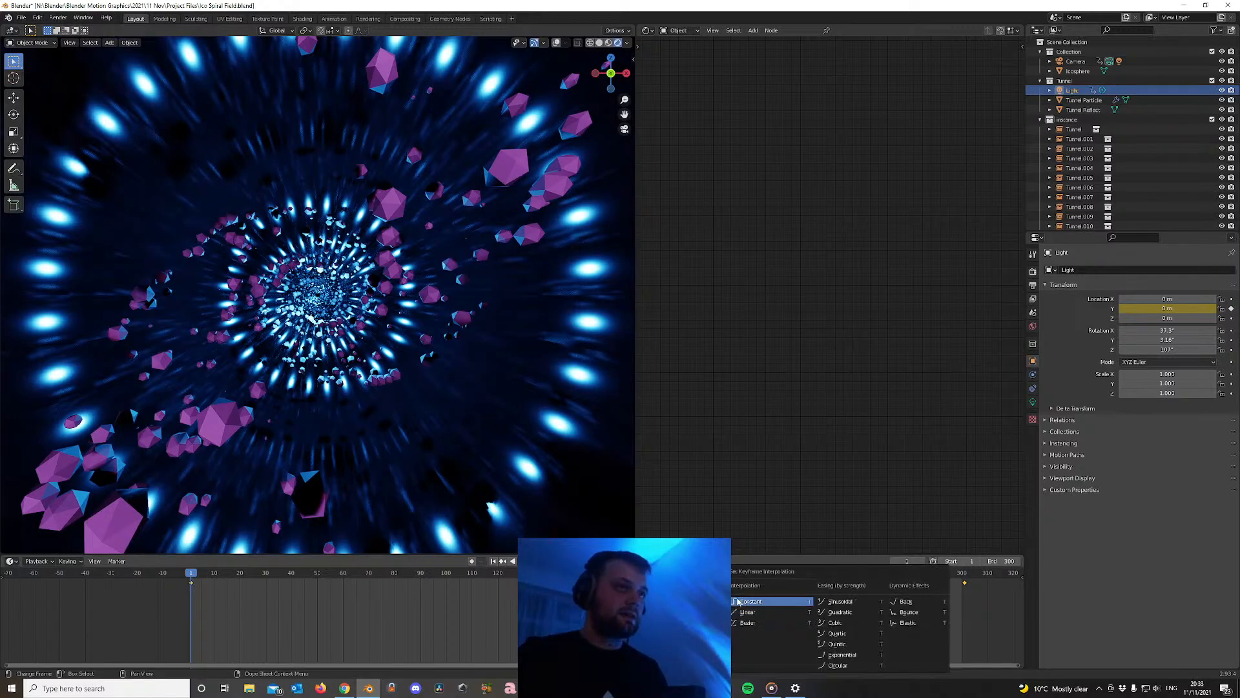
pyautogui.press('space')
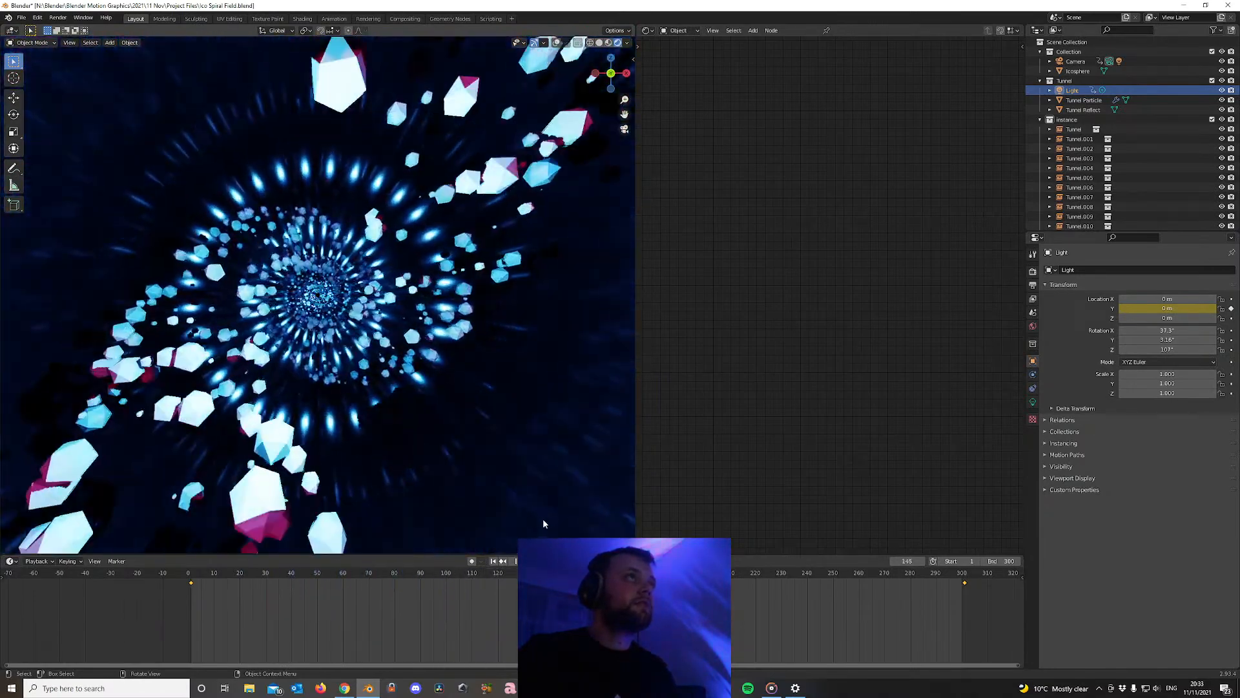
pyautogui.press('space')
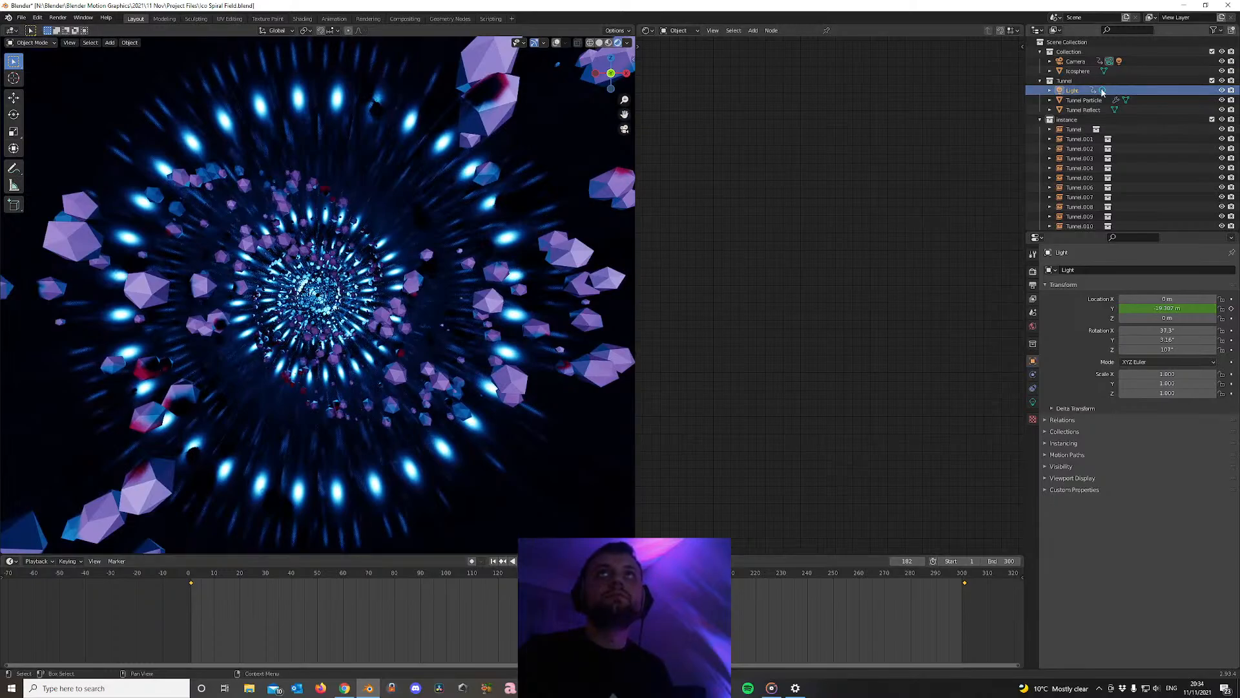
# Keyframe the Light's Y location at -64 m on frame 301 and play back the animation
pyautogui.moveTo(1167, 308); pyautogui.dragTo(1047, 308)
pyautogui.hotkey('shift', 'Right')
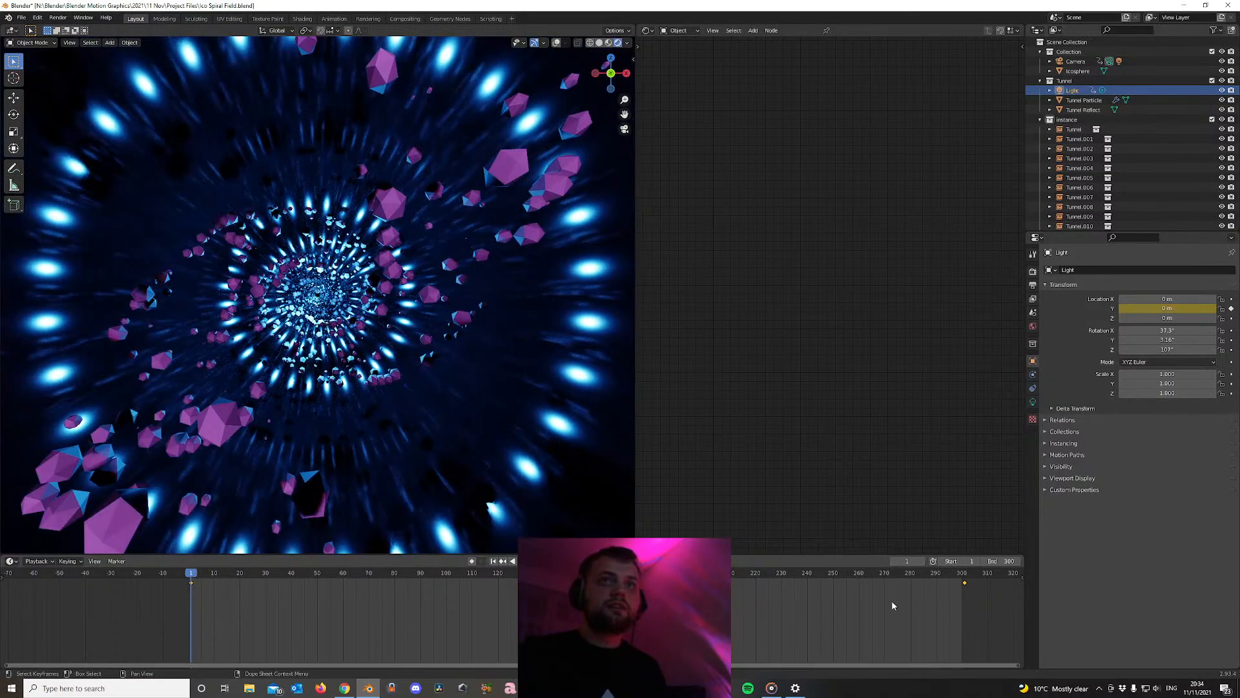
pyautogui.press('Right')
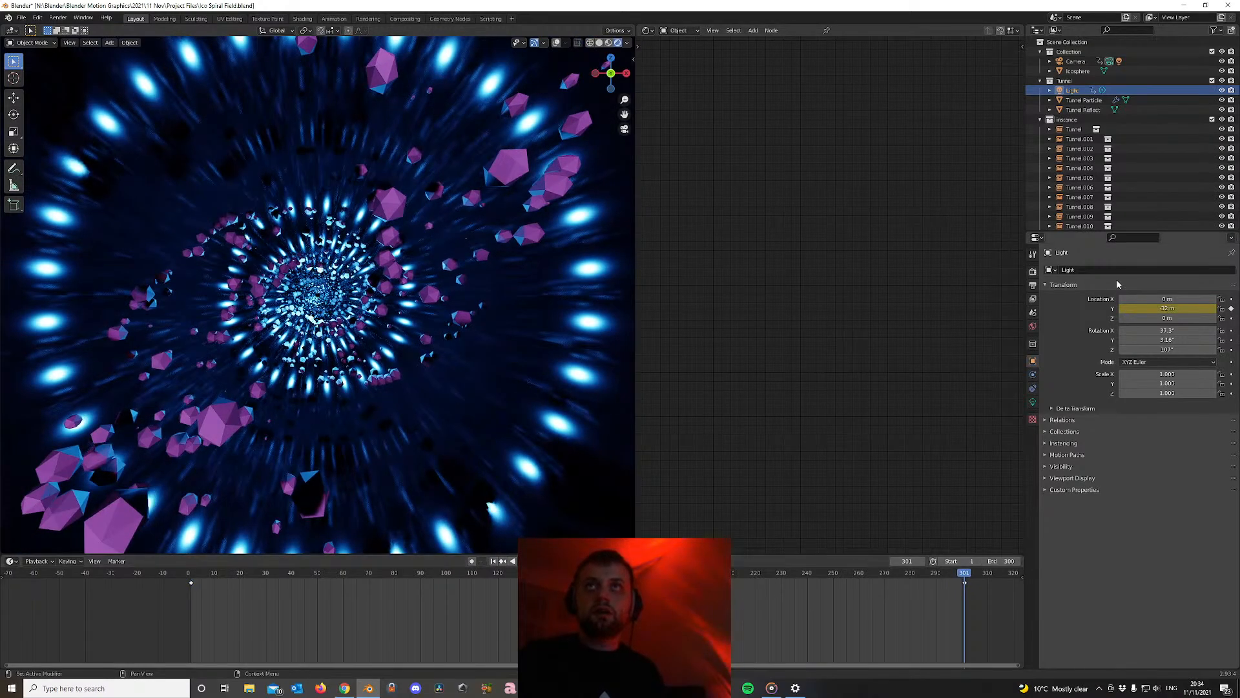
pyautogui.click(1139, 309)
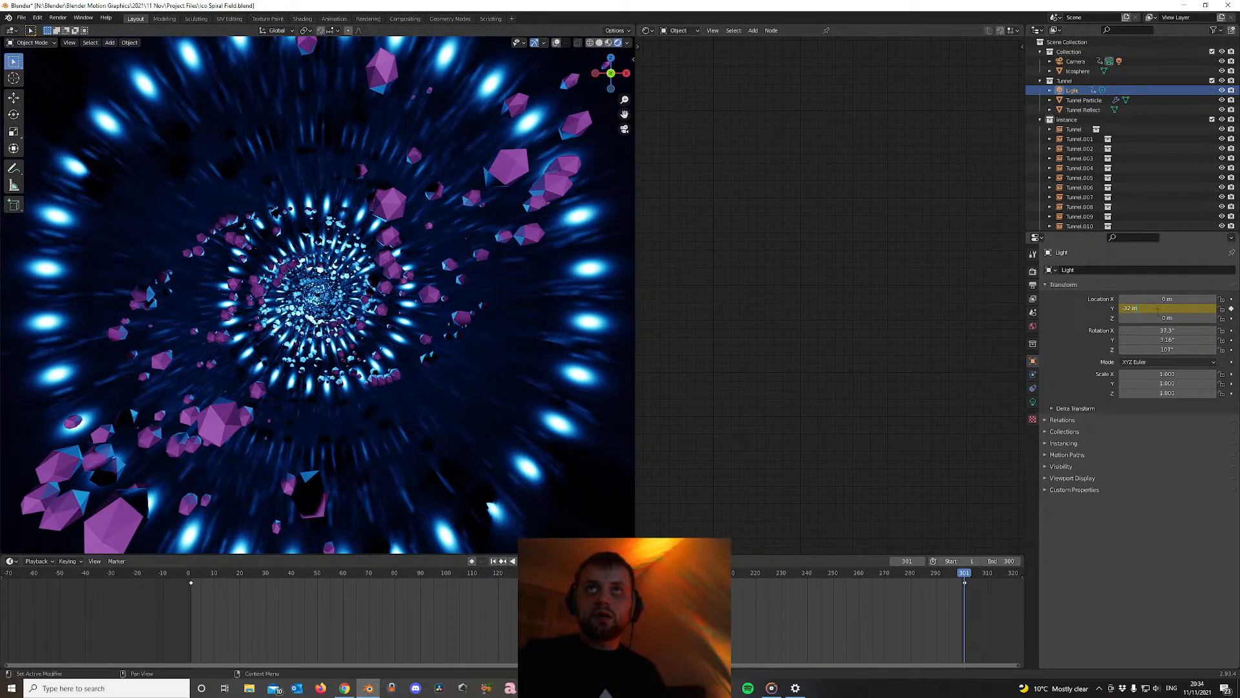
pyautogui.press('BackSpace')
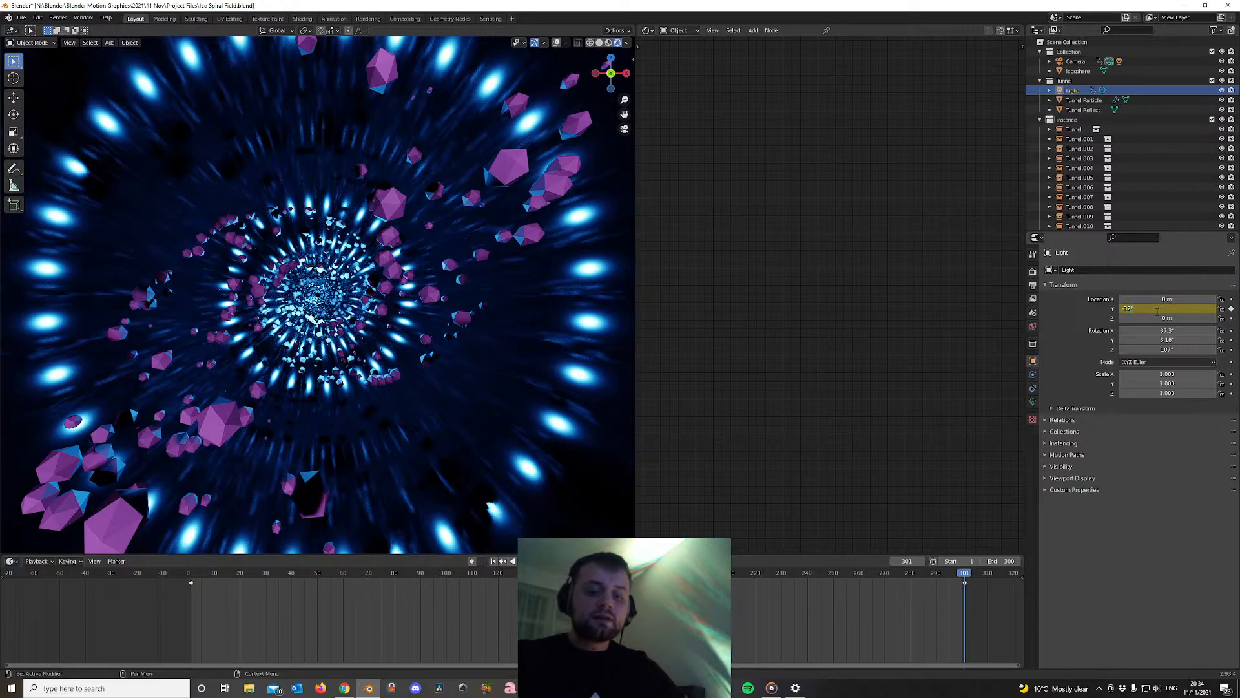
pyautogui.press('Return')
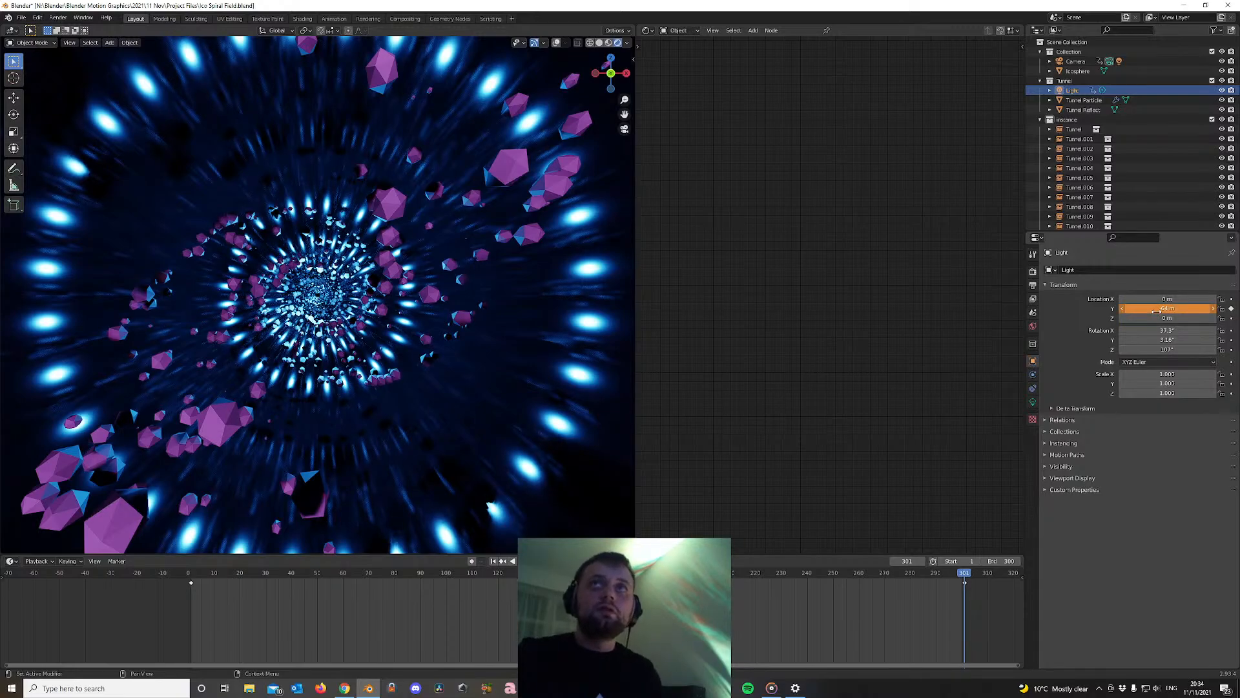
pyautogui.click(1231, 309)
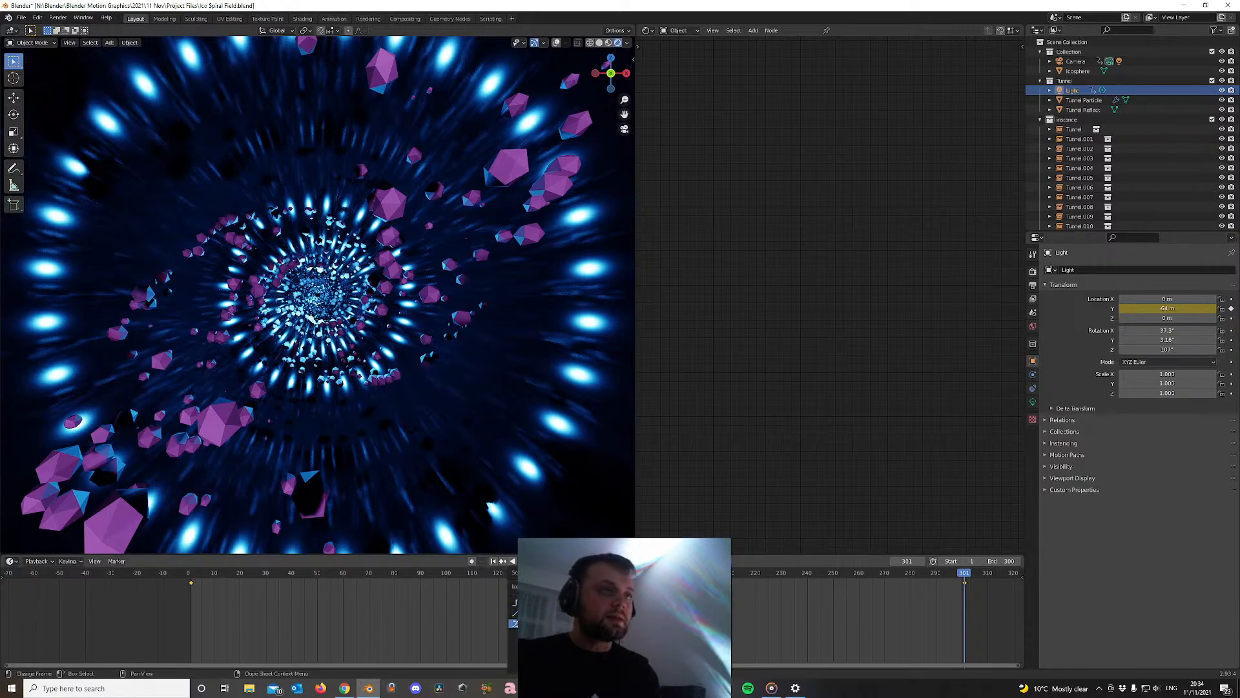
pyautogui.press('space')
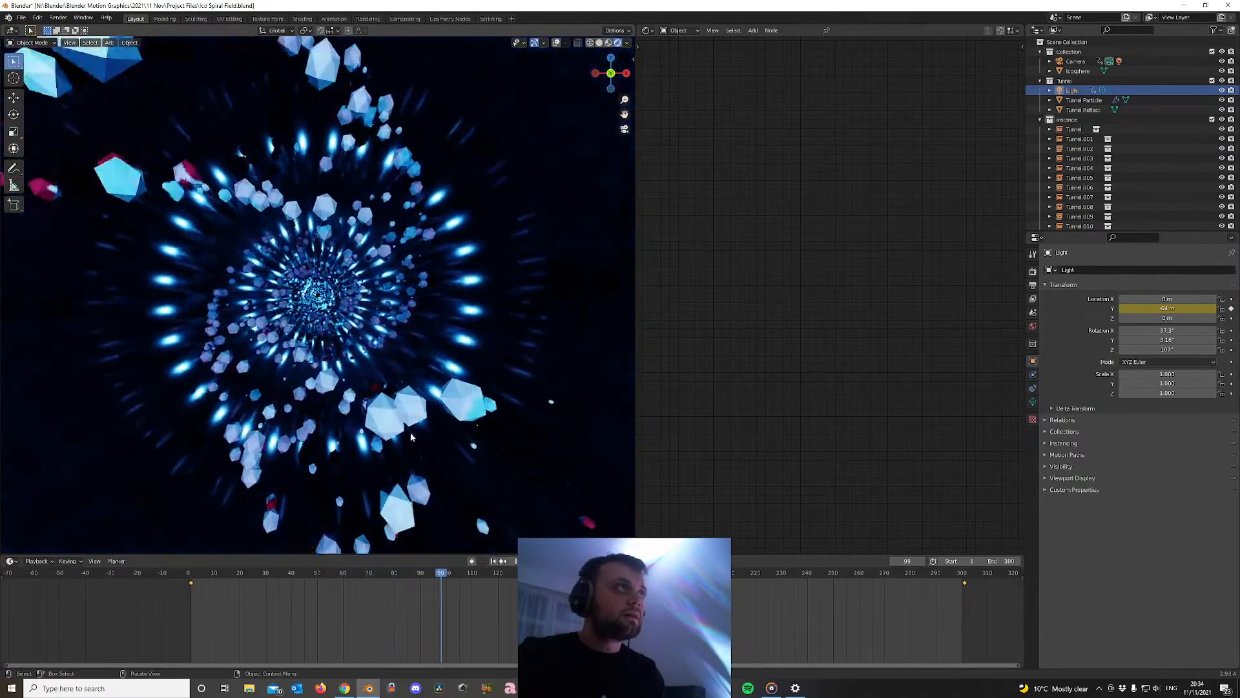
pyautogui.press('space')
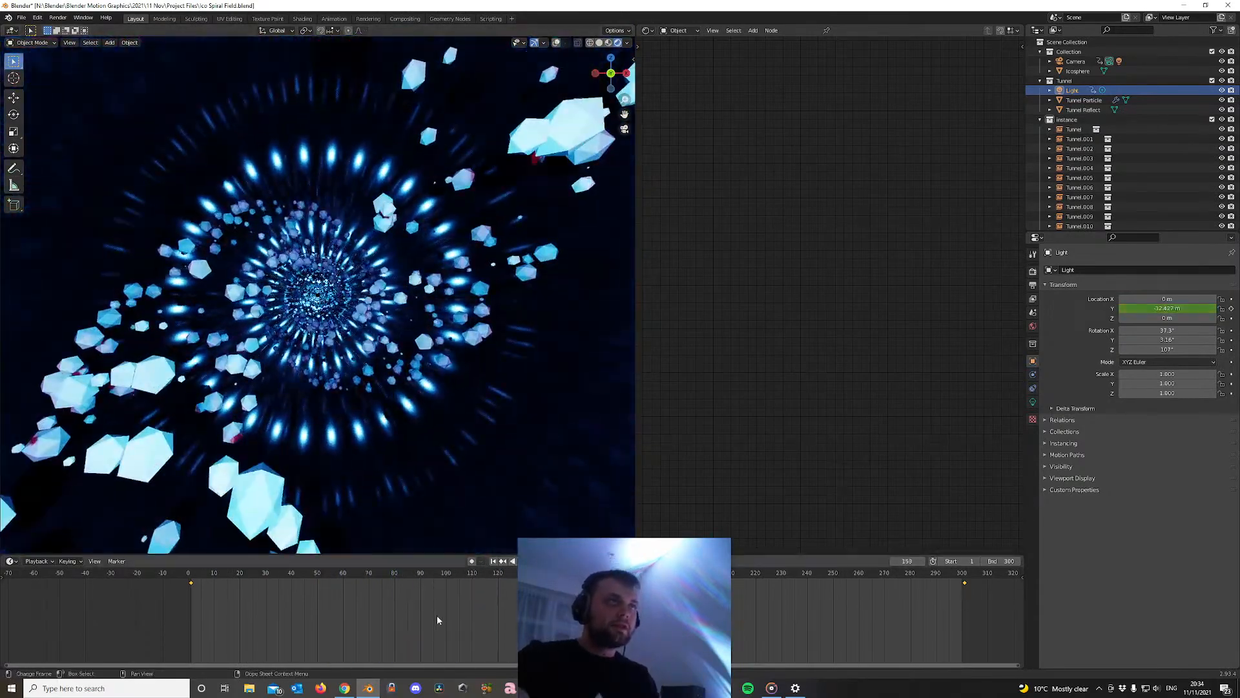
# Keyframe the Light's Y location at -128 m on frame 301, play back the animation and return to frame 1
pyautogui.press('Up')
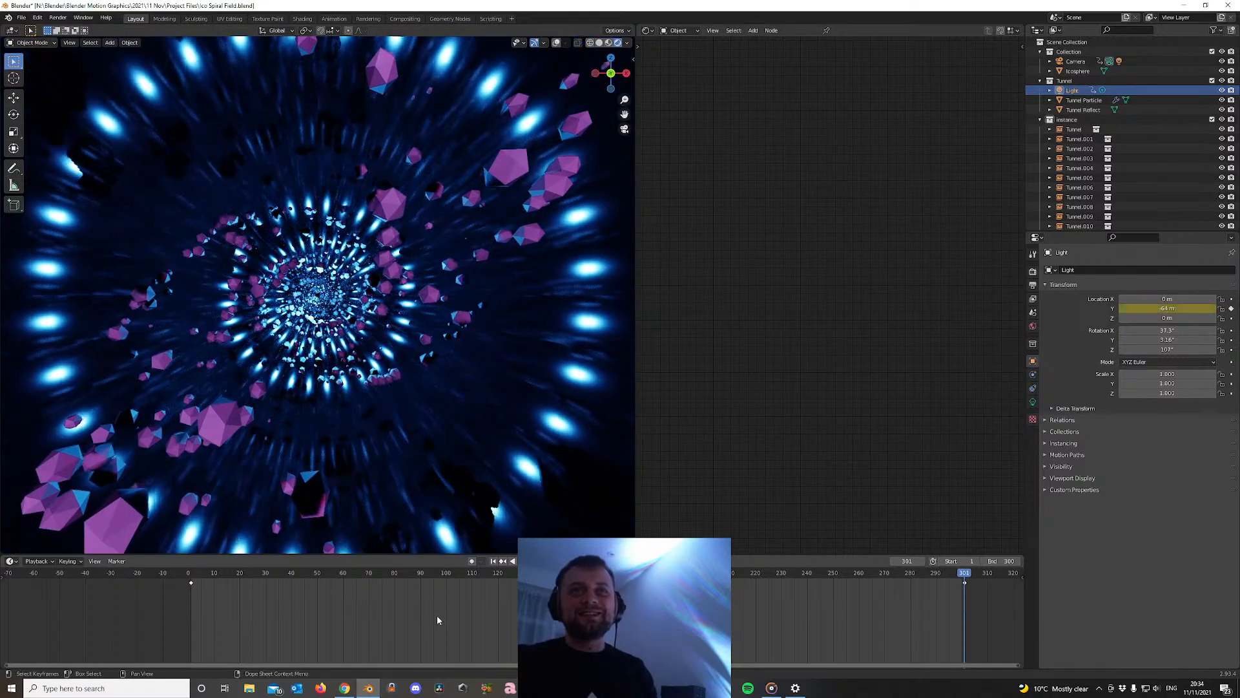
pyautogui.doubleClick(1187, 309)
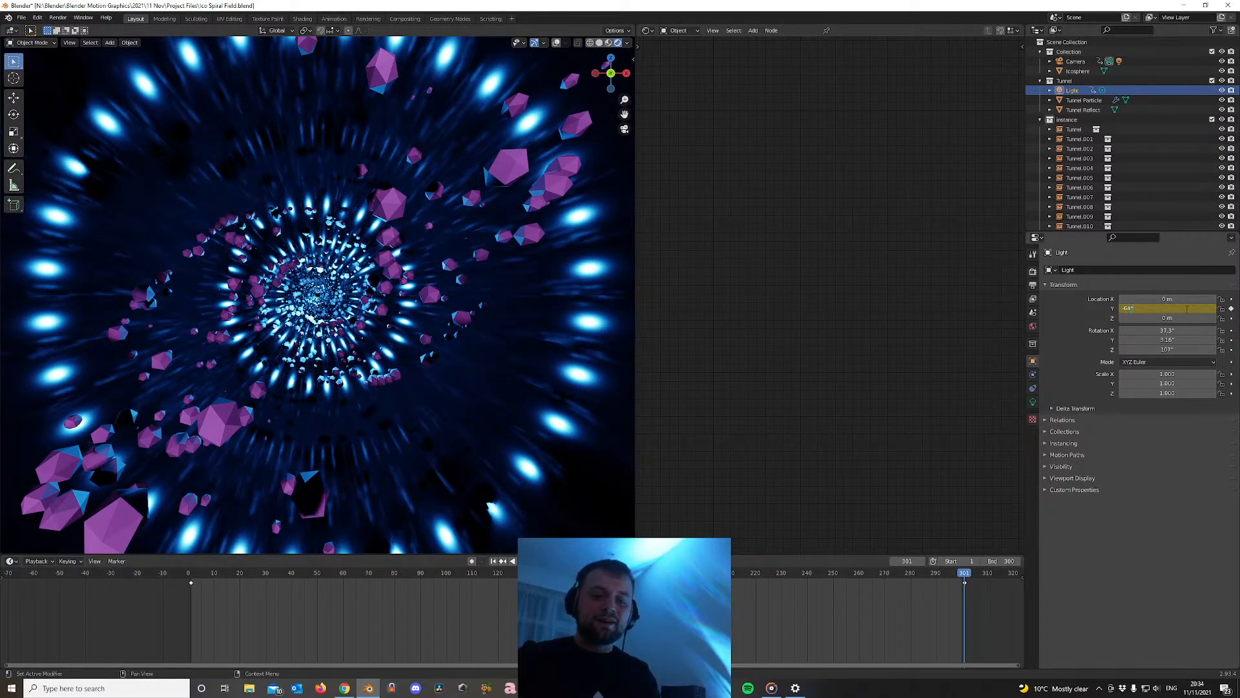
pyautogui.write('*2')
pyautogui.press('Return')
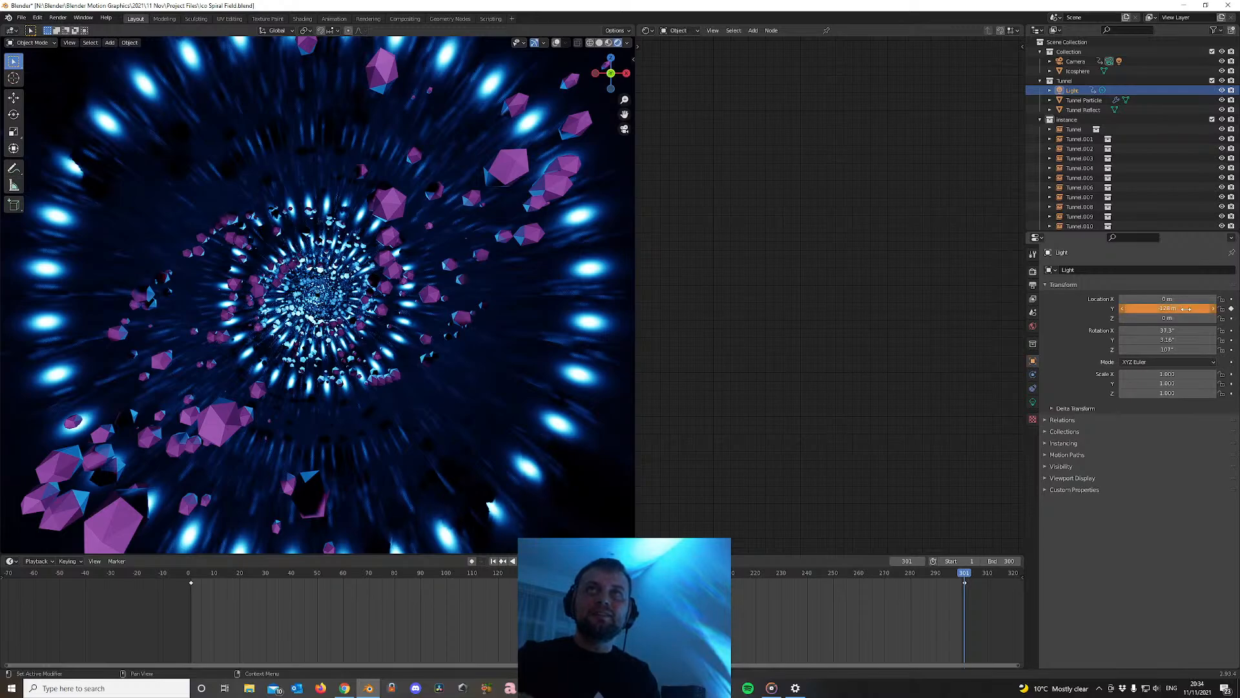
pyautogui.click(1232, 309)
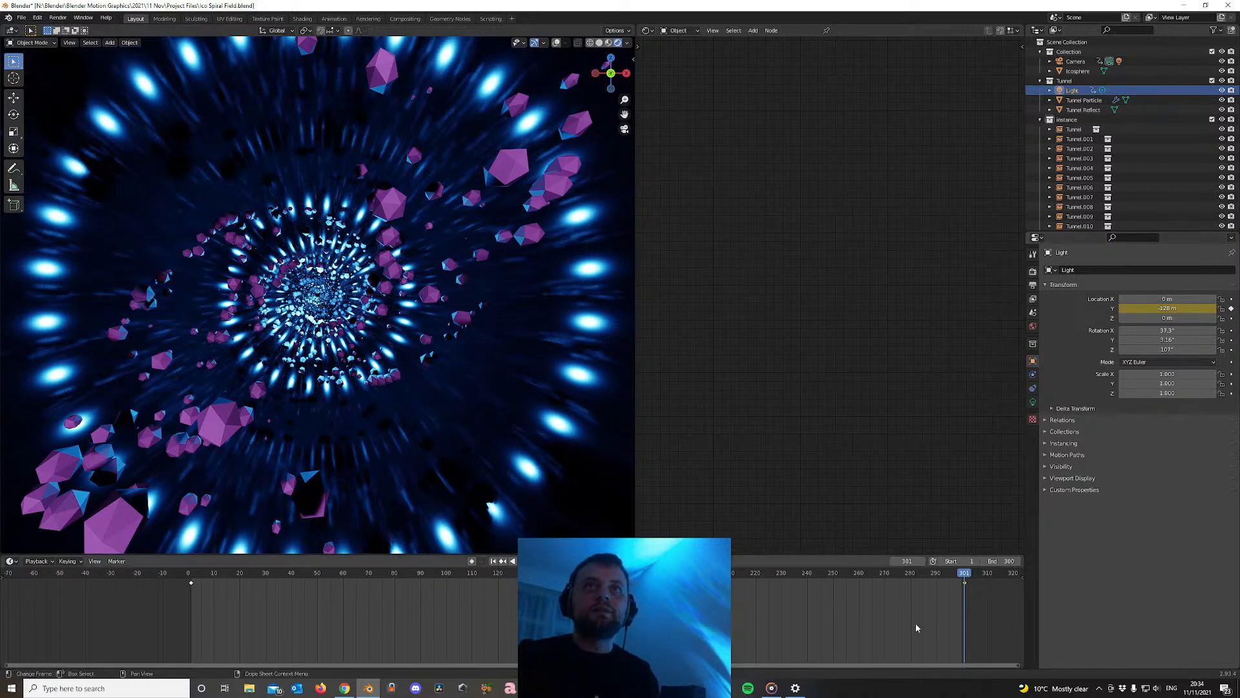
pyautogui.rightClick(825, 613)
pyautogui.press('space')
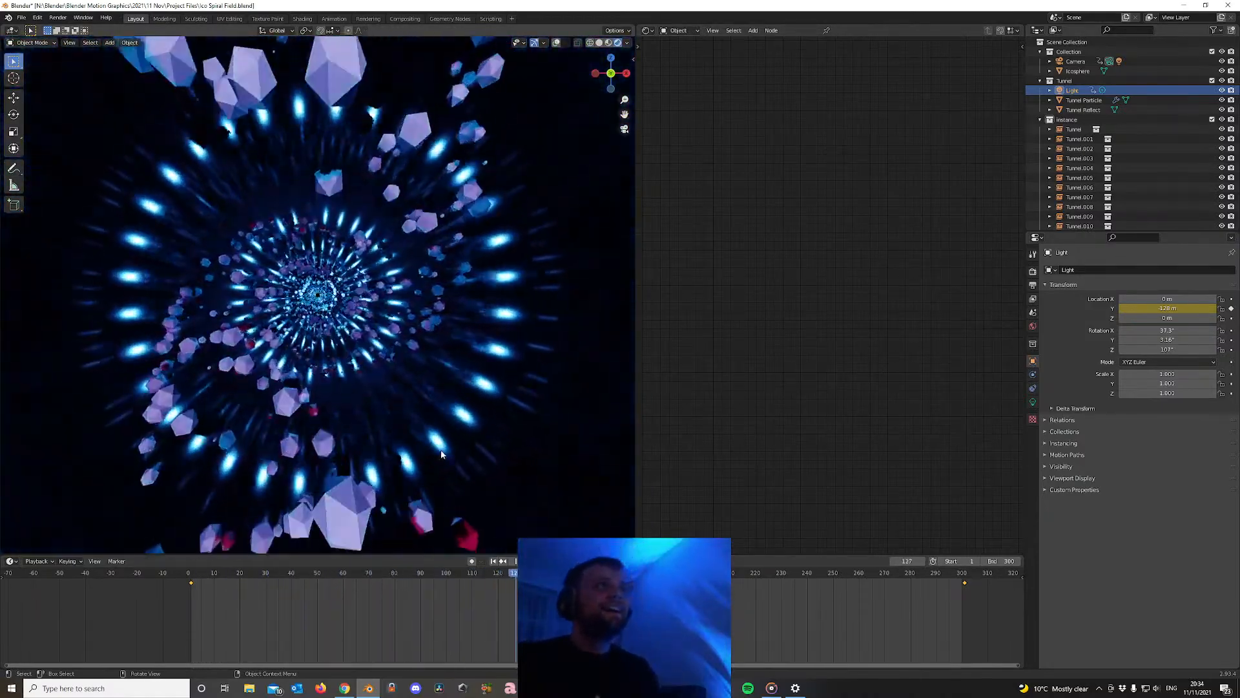
pyautogui.click(495, 562)
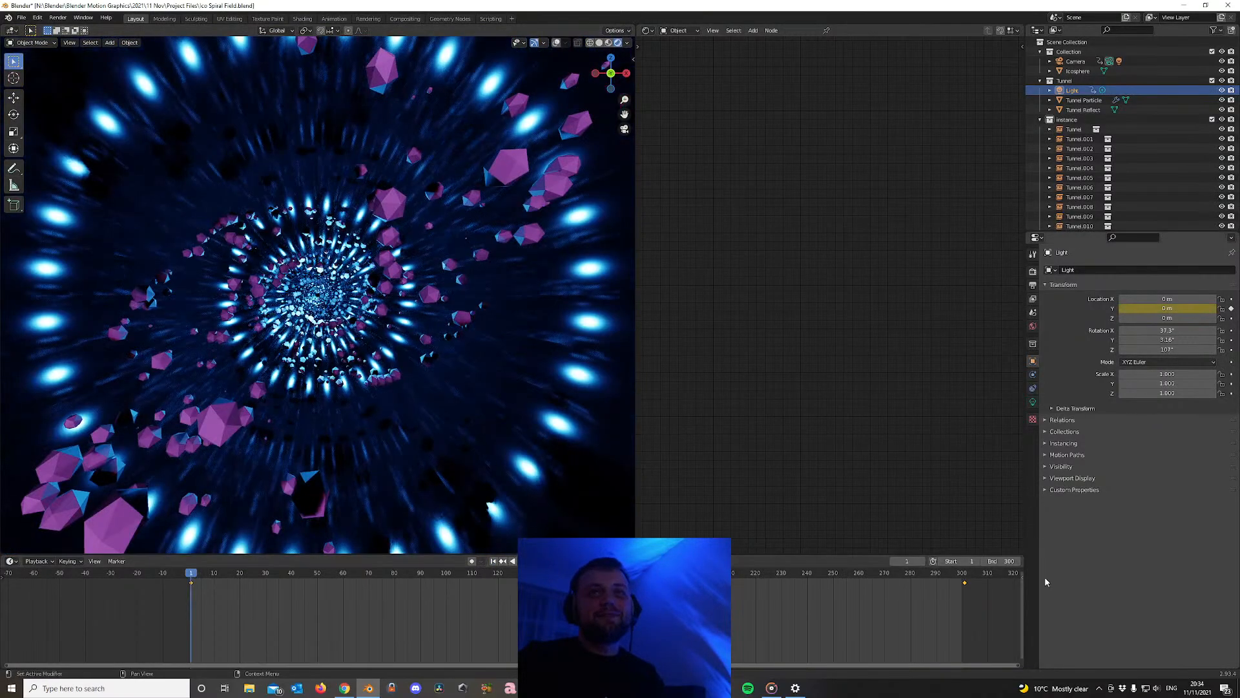
# Try keyframing the Light's Y location at -640000 m on frame 301 and preview the playback
pyautogui.click(965, 575)
pyautogui.click(1172, 307)
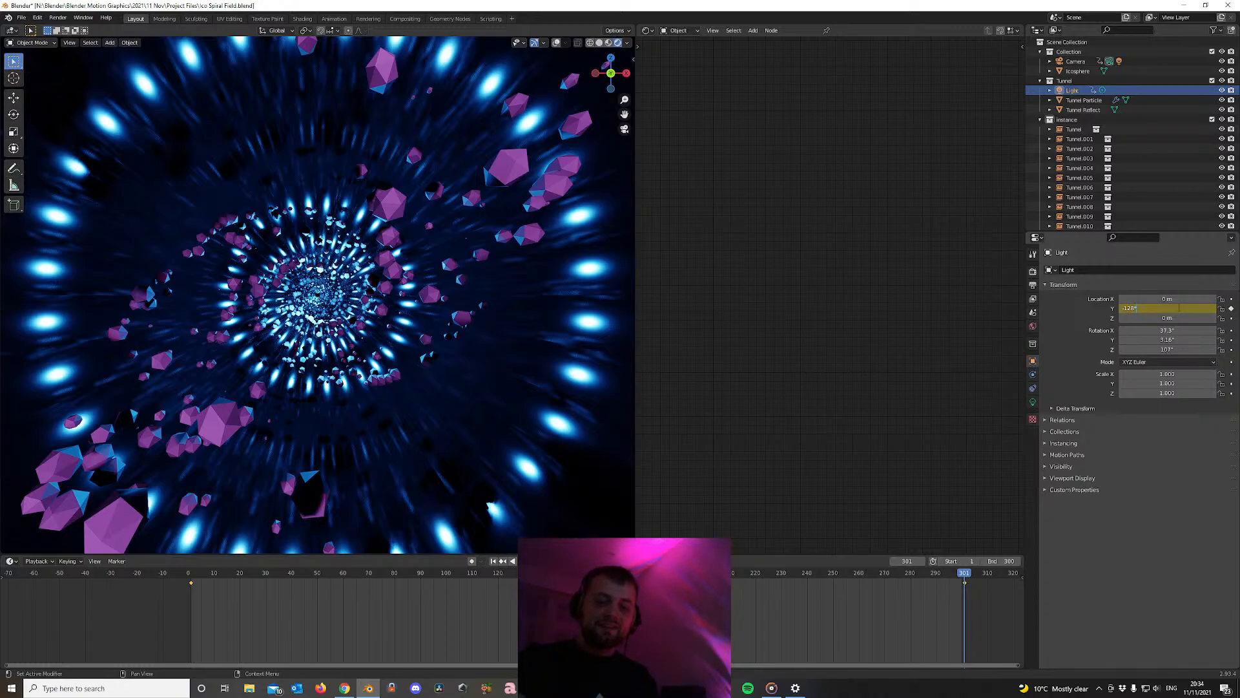
pyautogui.press('Return')
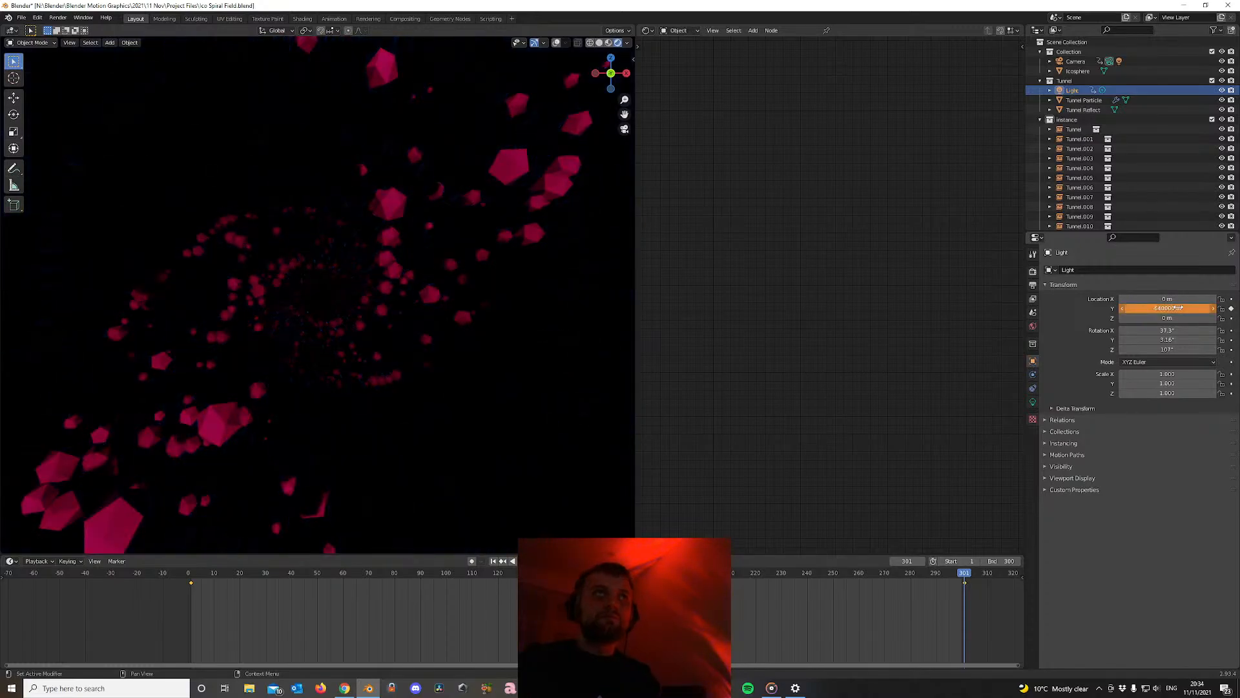
pyautogui.click(1231, 310)
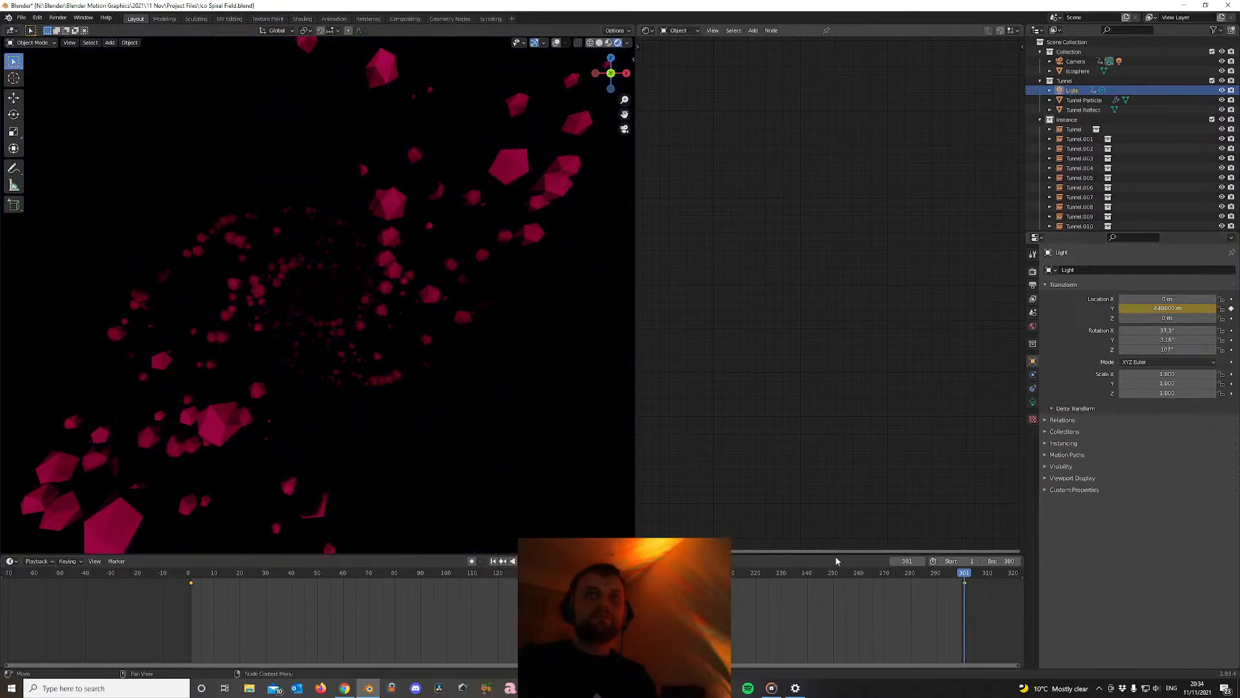
pyautogui.press('space')
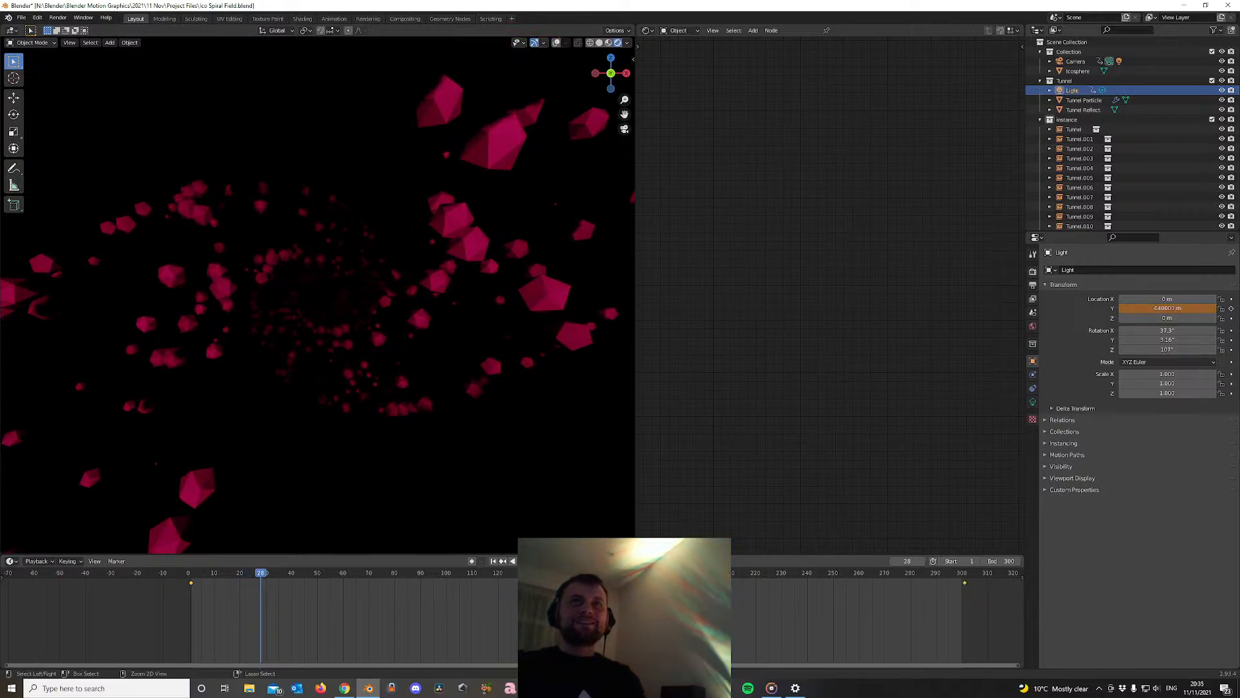
pyautogui.press('Escape')
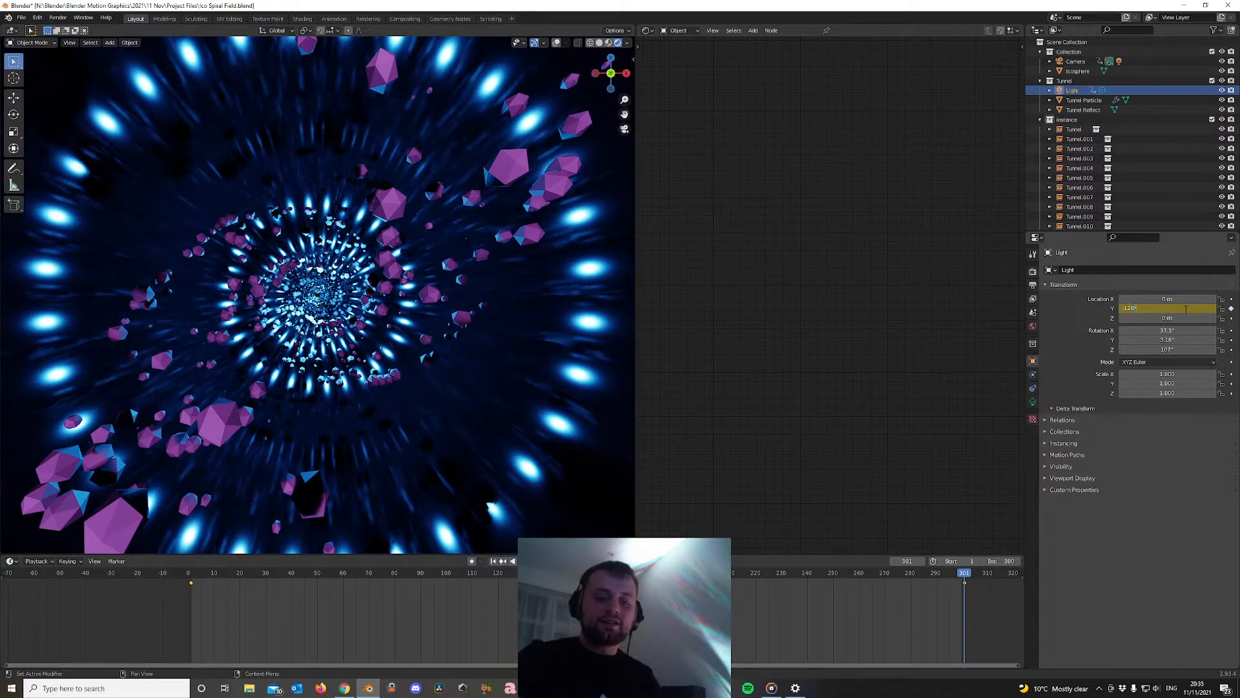
# Try Y locations of -512 m and -256 m for the Light on frame 301, undoing each one
pyautogui.press('Return')
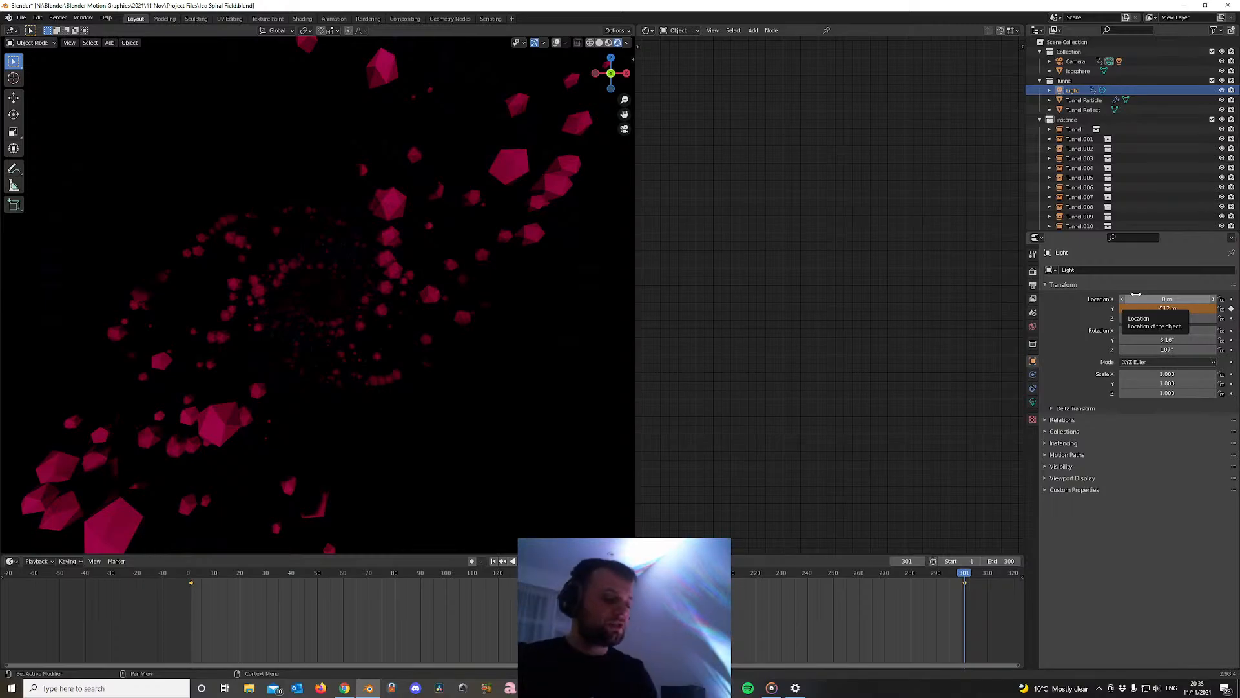
pyautogui.scroll(-3, 1081, 224)
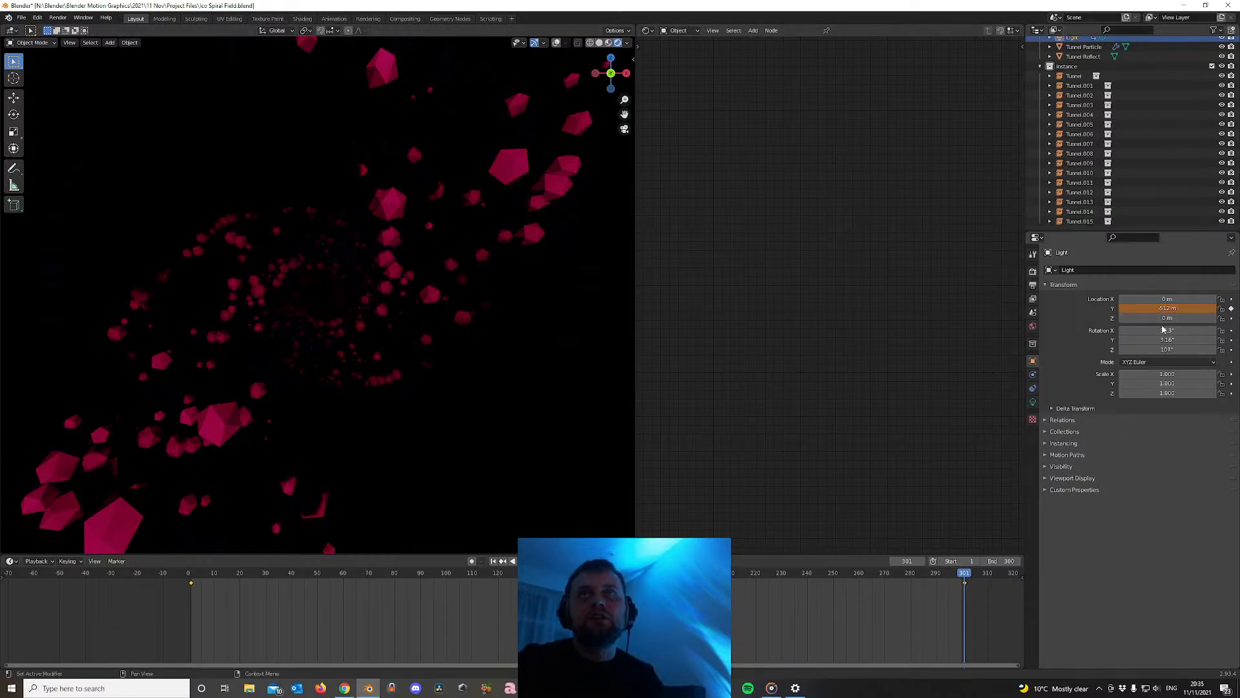
pyautogui.hotkey('ctrl', 'z')
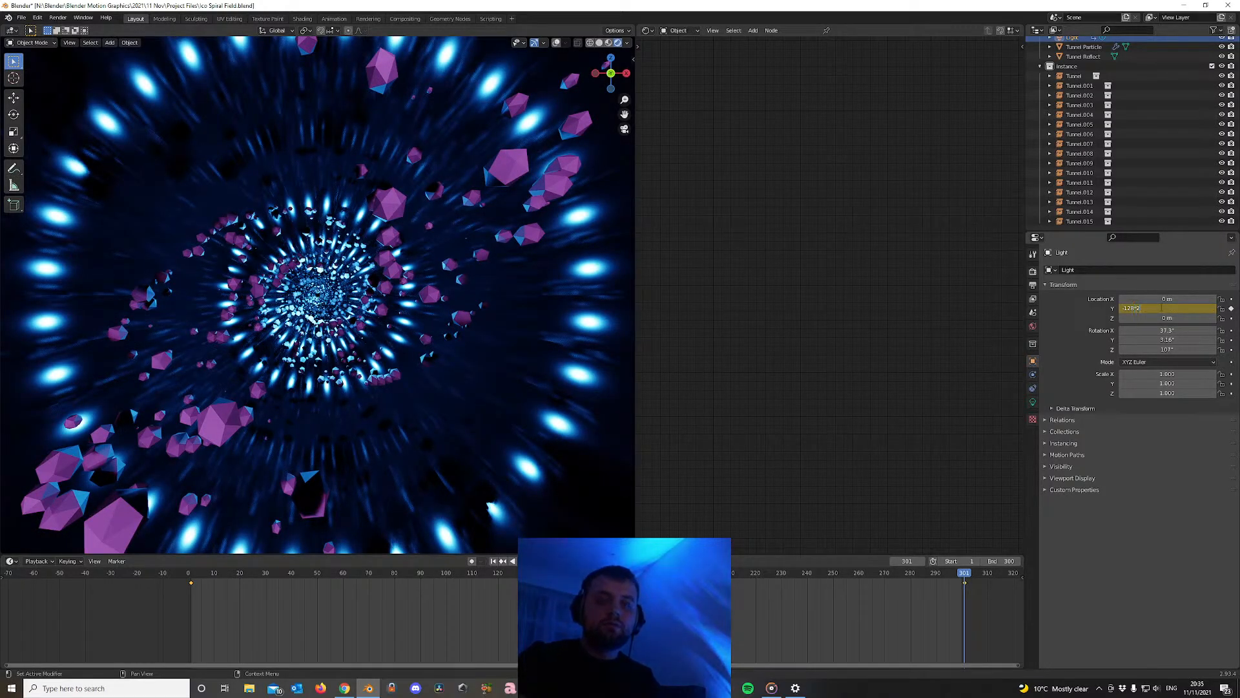
pyautogui.press('Return')
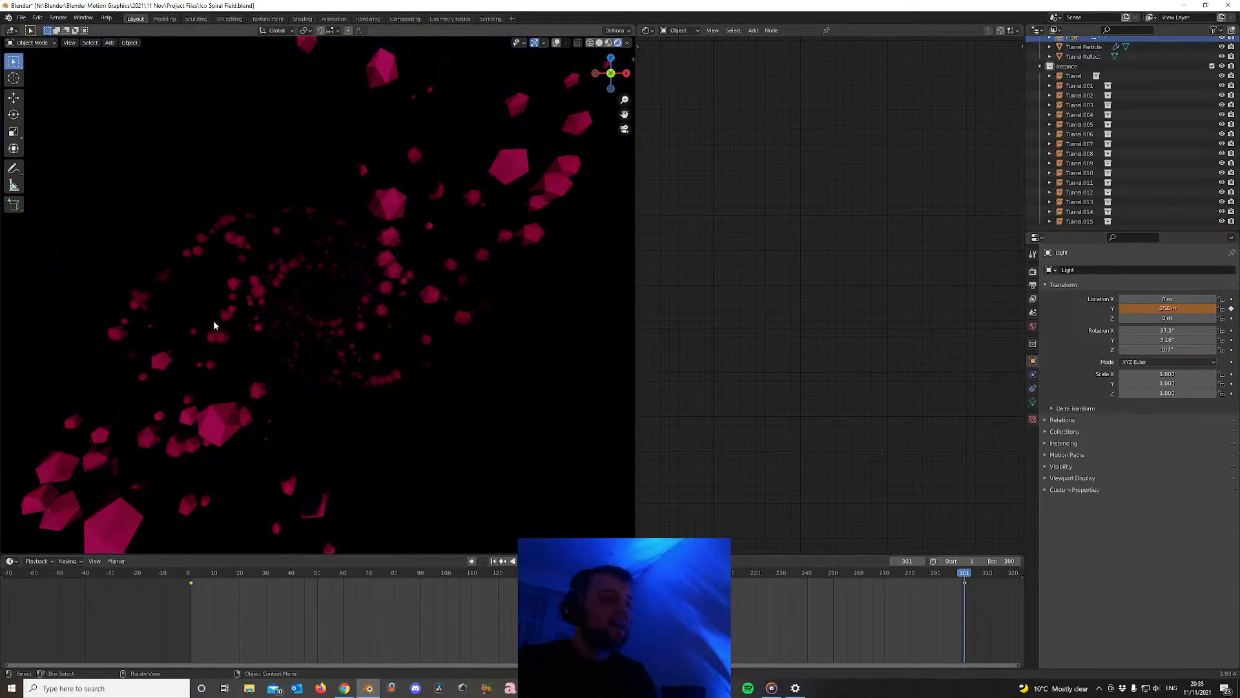
pyautogui.hotkey('ctrl', 'z')
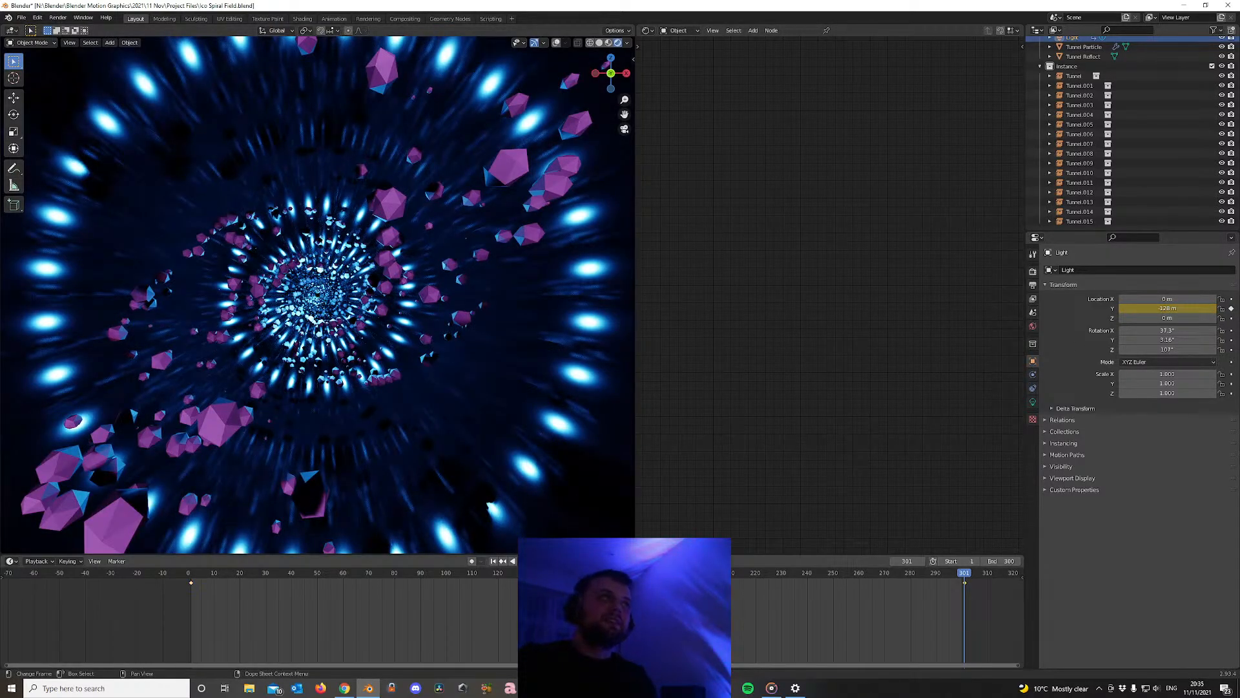
# Play back the animation and join the empty node editor area into the camera viewport to get one wide view
pyautogui.press('space')
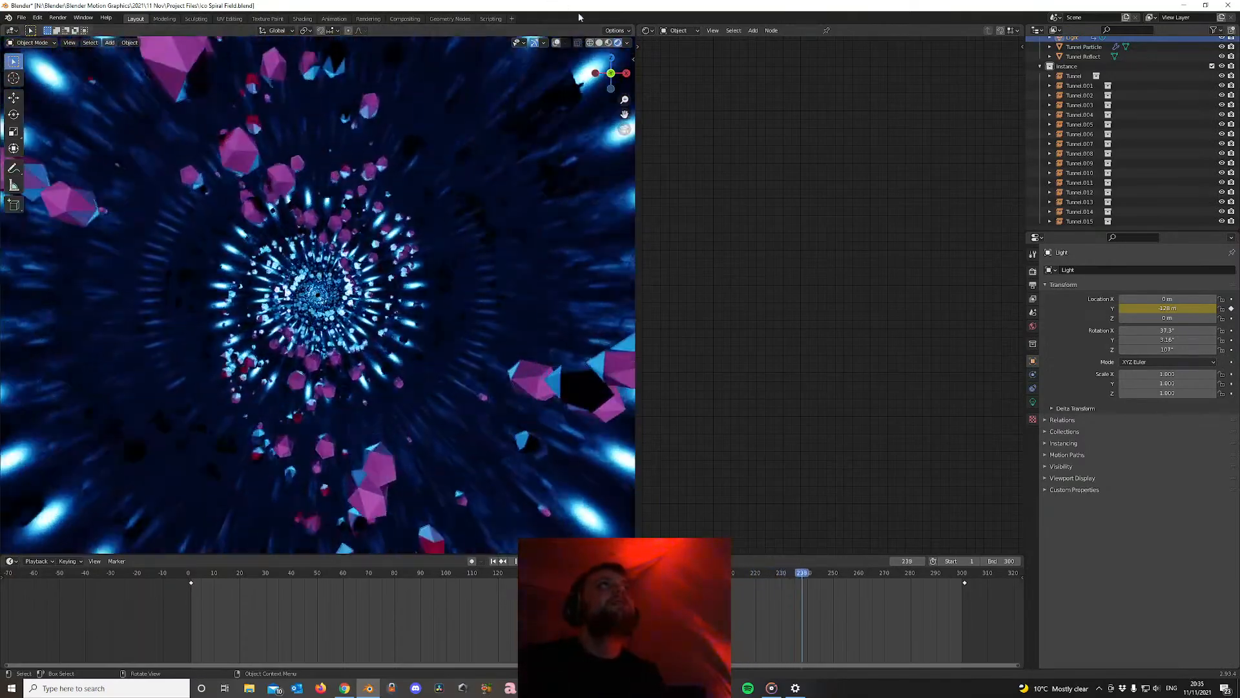
pyautogui.moveTo(634, 29); pyautogui.dragTo(684, 65)
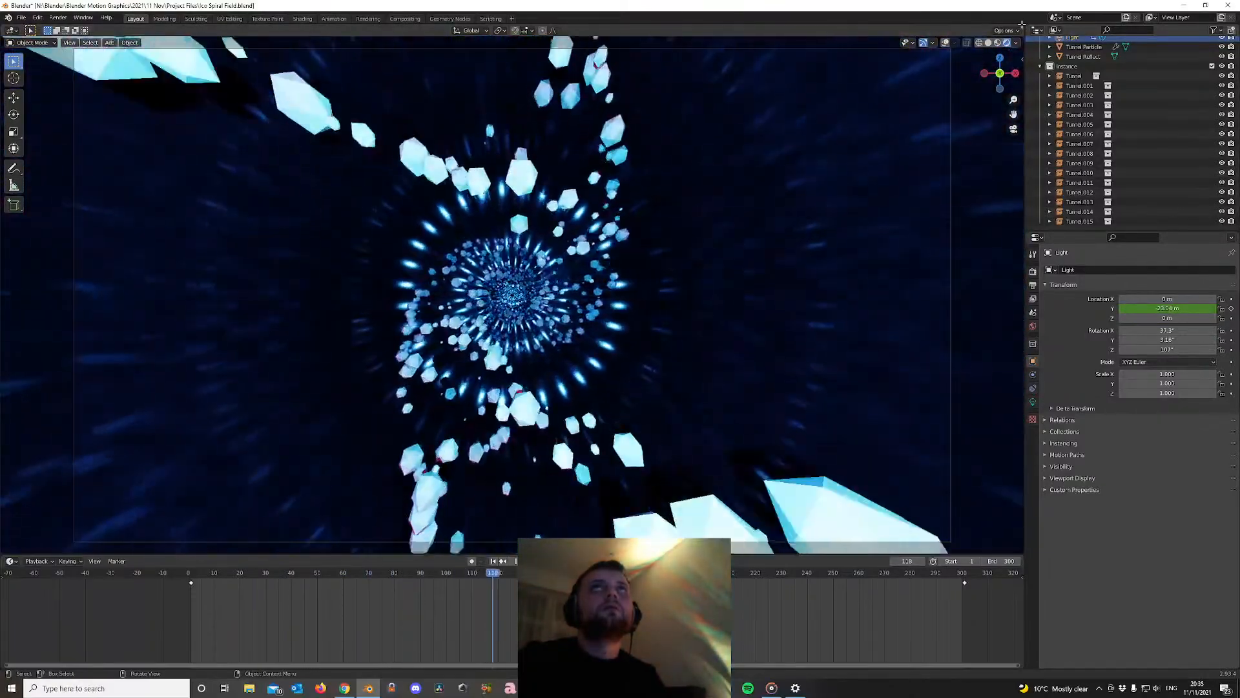
pyautogui.moveTo(1022, 24); pyautogui.dragTo(742, 63)
pyautogui.rightClick(740, 55)
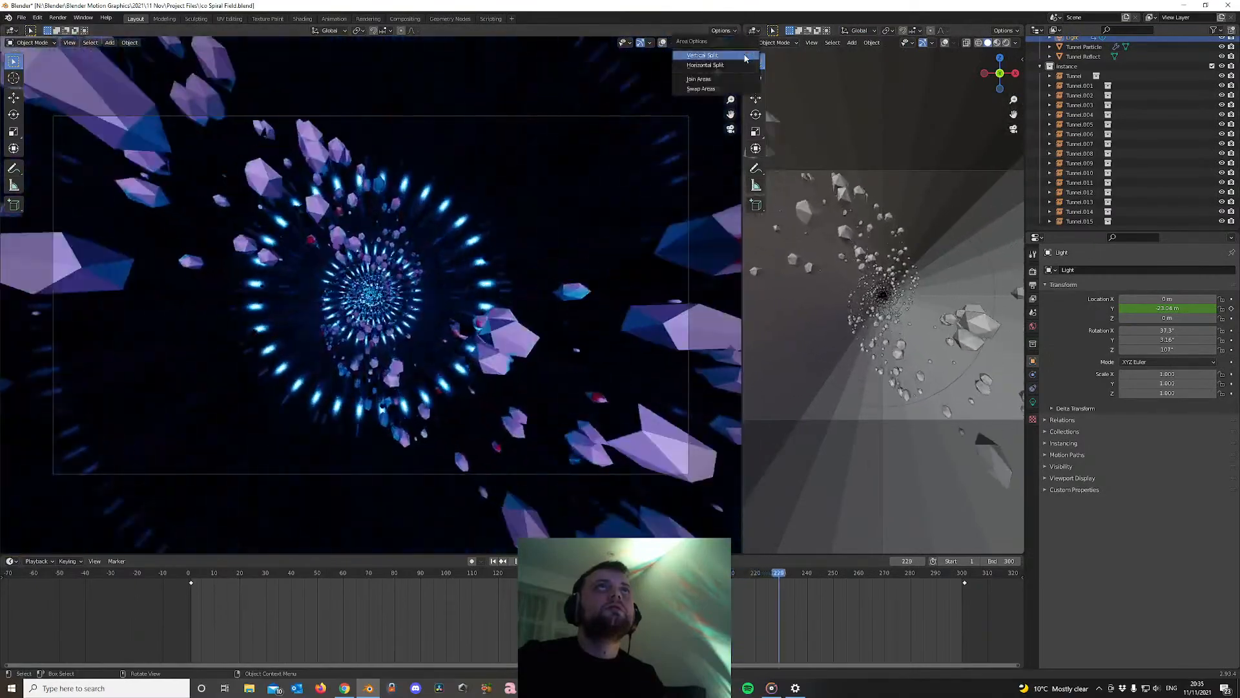
pyautogui.click(698, 79)
pyautogui.click(1001, 336)
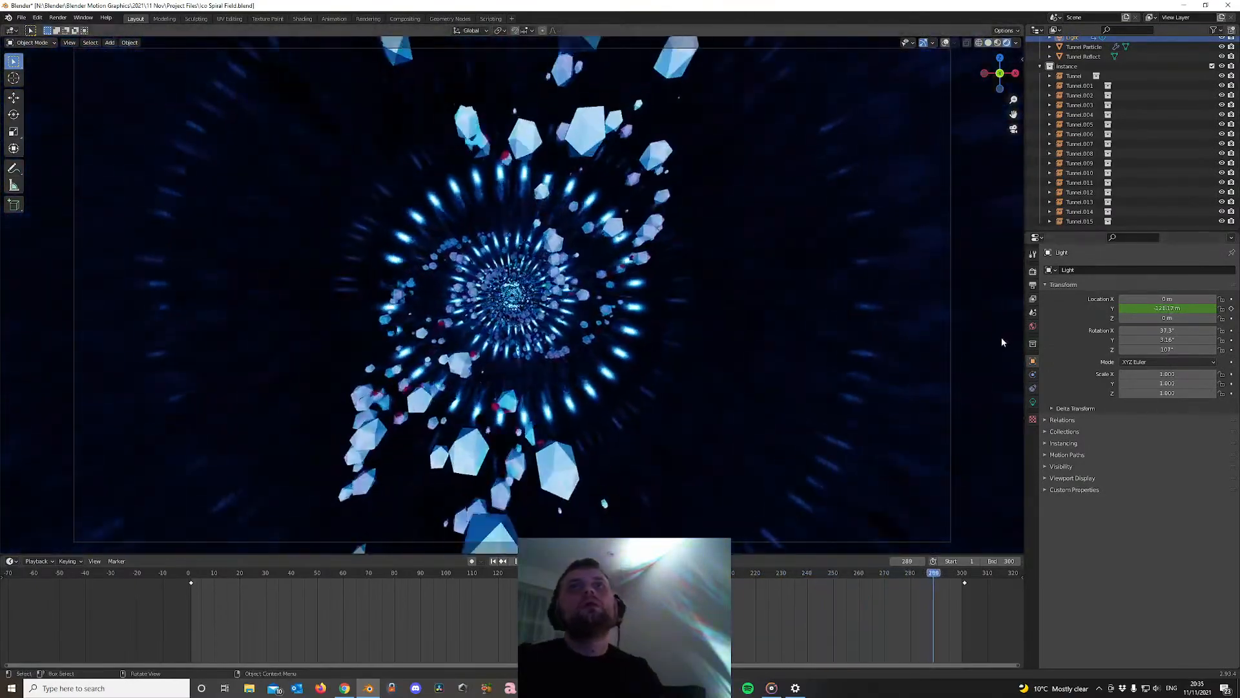
# Add a Simple Deform modifier to Tunnel Reflect that twists it by 240° around the Y axis
pyautogui.scroll(3, 1079, 78)
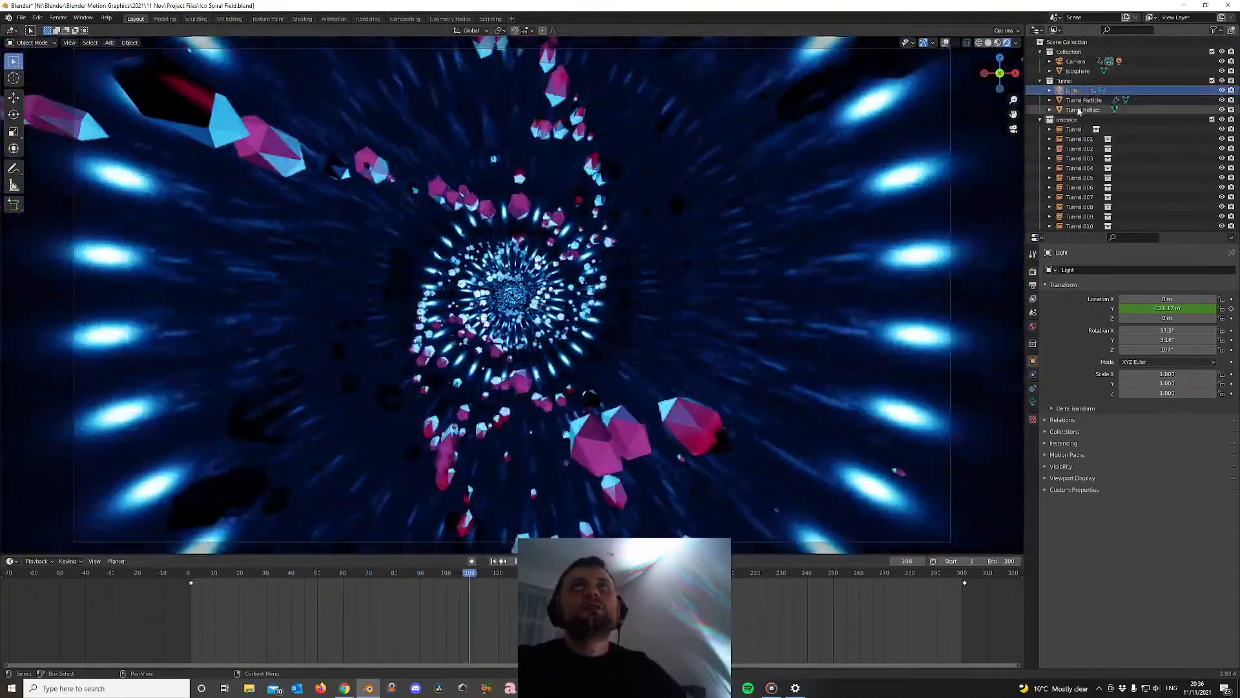
pyautogui.click(1033, 375)
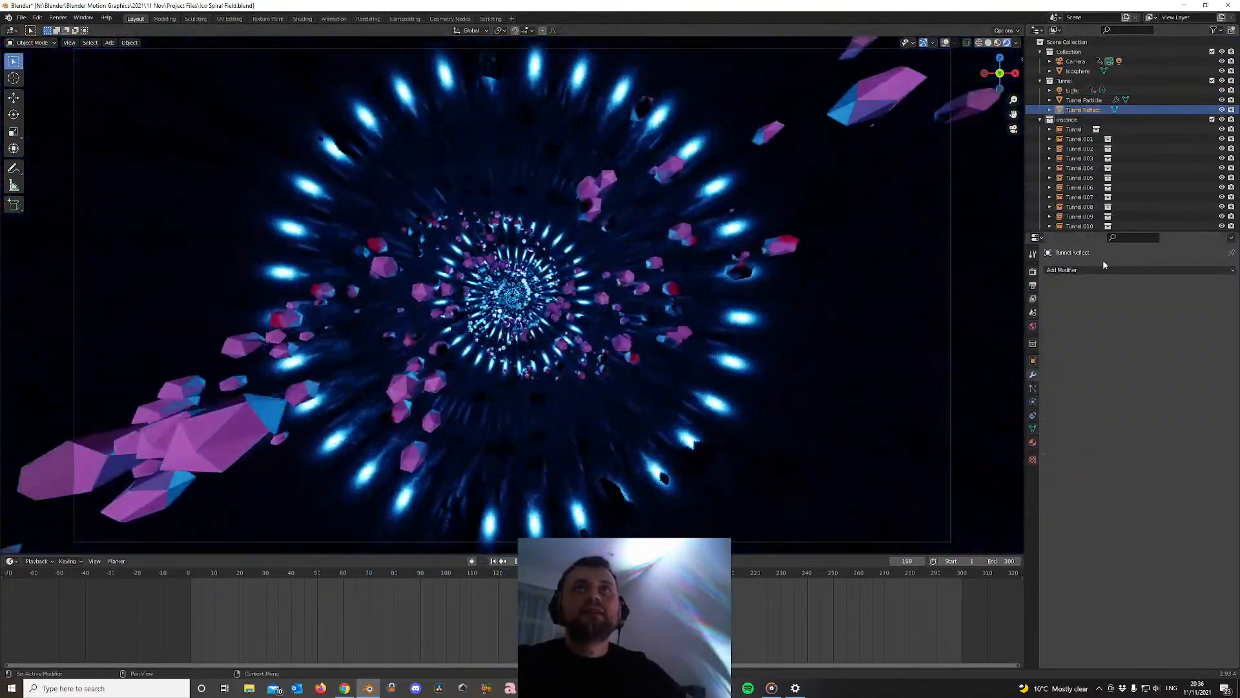
pyautogui.click(1085, 270)
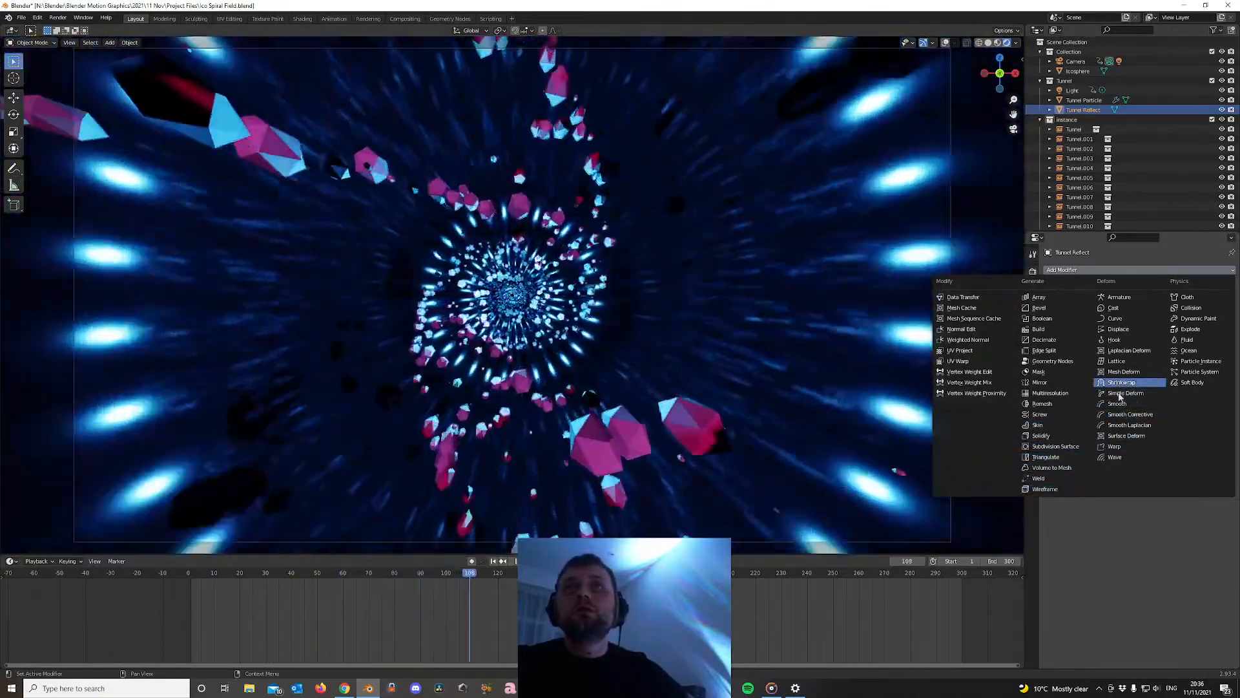
pyautogui.click(1123, 393)
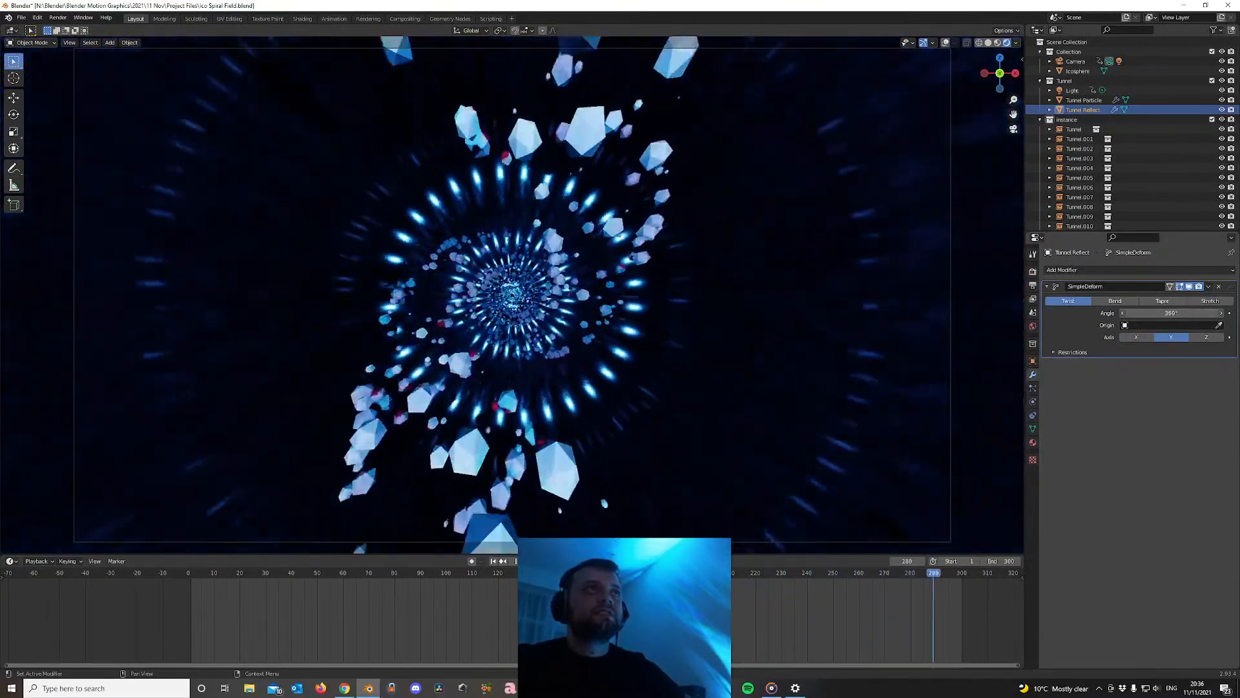
pyautogui.moveTo(1171, 313); pyautogui.dragTo(1133, 312)
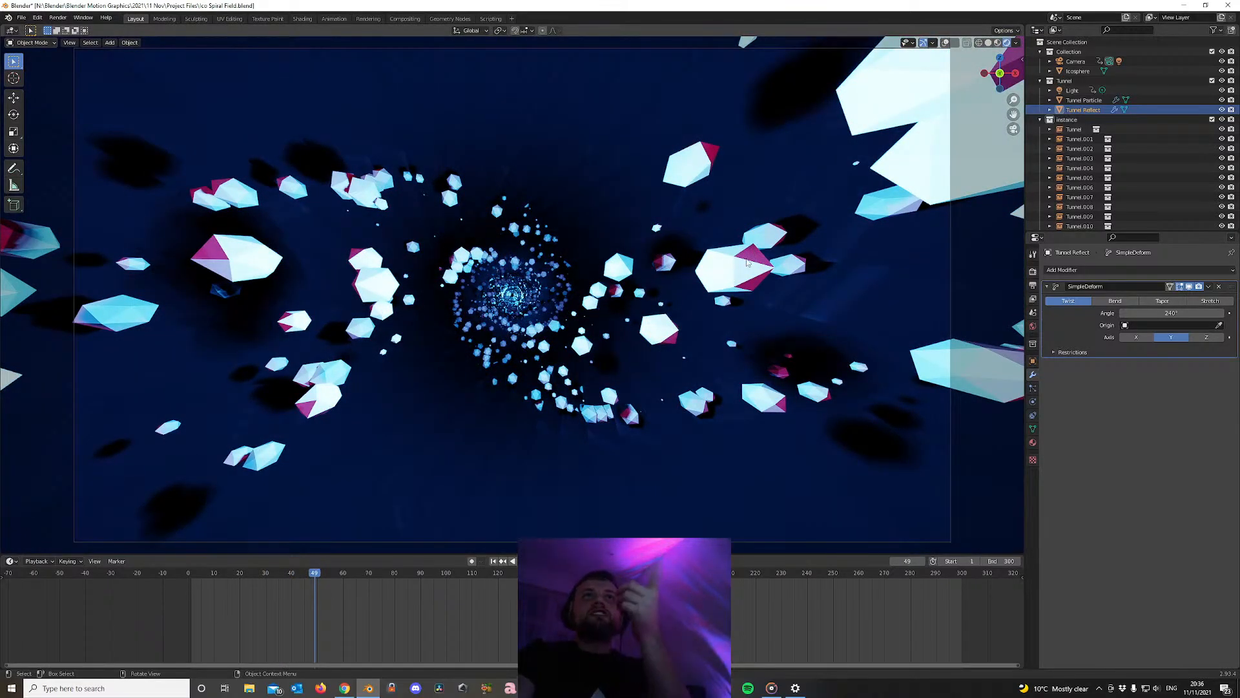
# Give the Icosphere a new material with its shadow mode set to None and return to the first frame
pyautogui.click(943, 176)
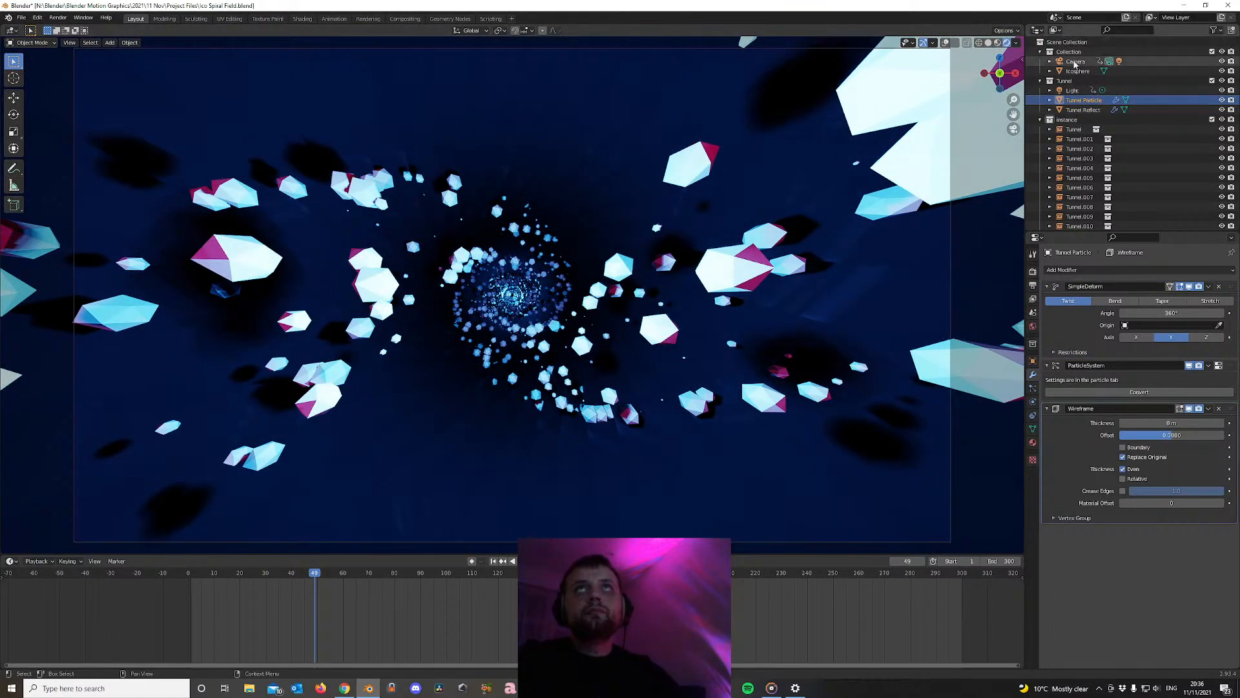
pyautogui.click(1032, 444)
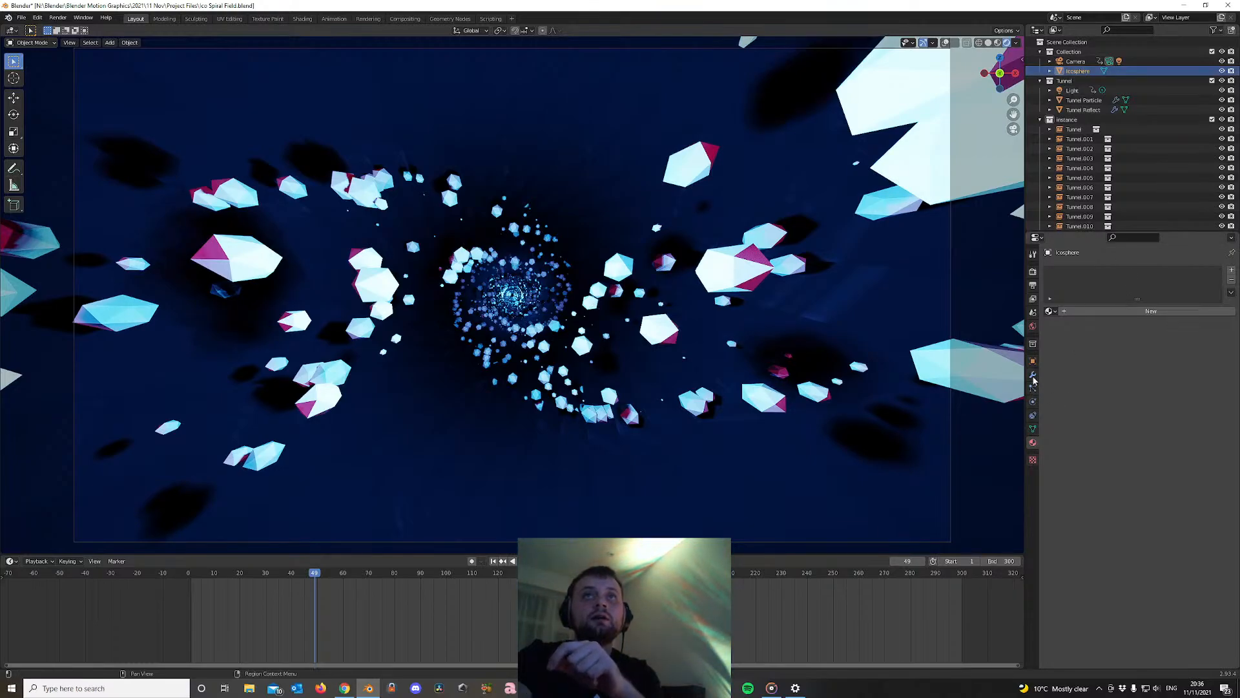
pyautogui.click(1078, 312)
pyautogui.scroll(-5, 1119, 488)
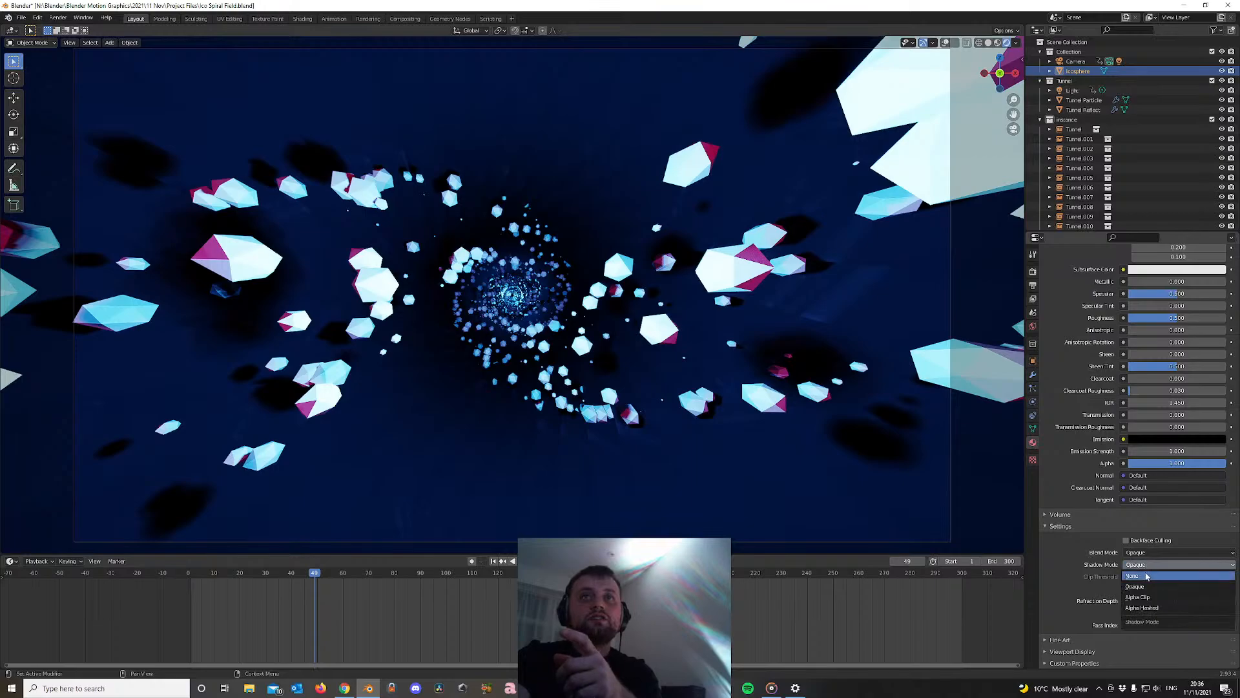
pyautogui.click(1146, 576)
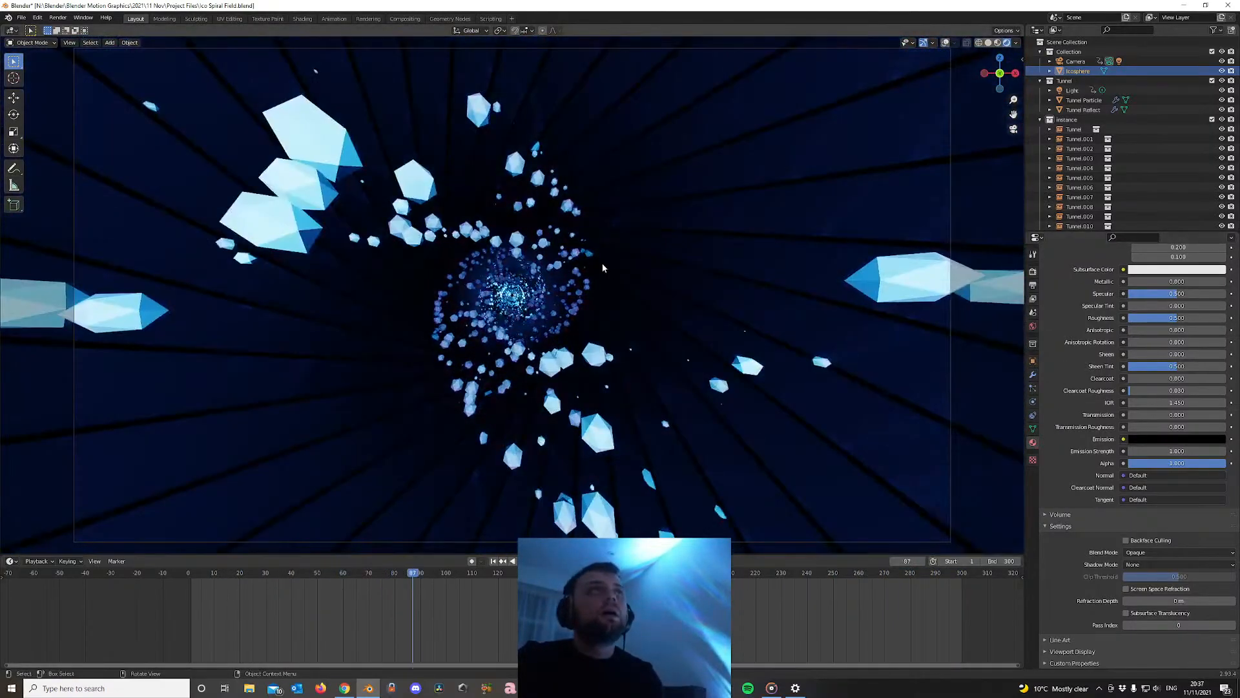
pyautogui.click(492, 561)
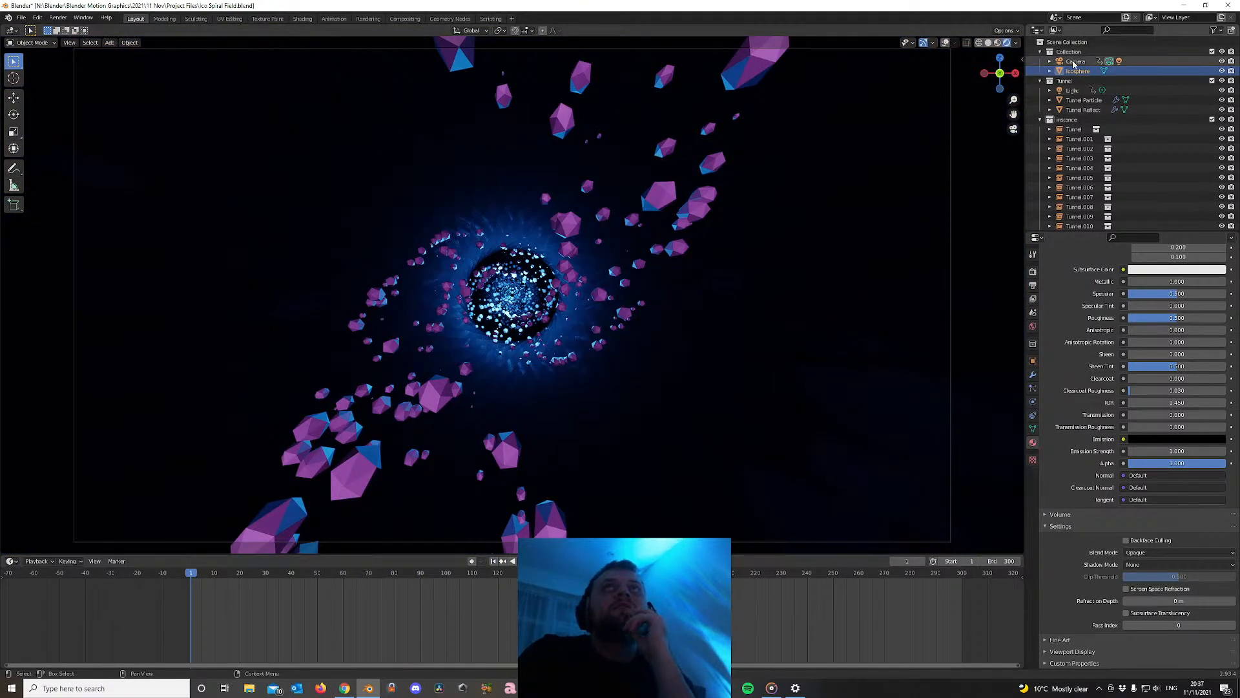
# Adjust the Y location of the camera's child light Light.001 to about 11 m and play the animation
pyautogui.click(1083, 102)
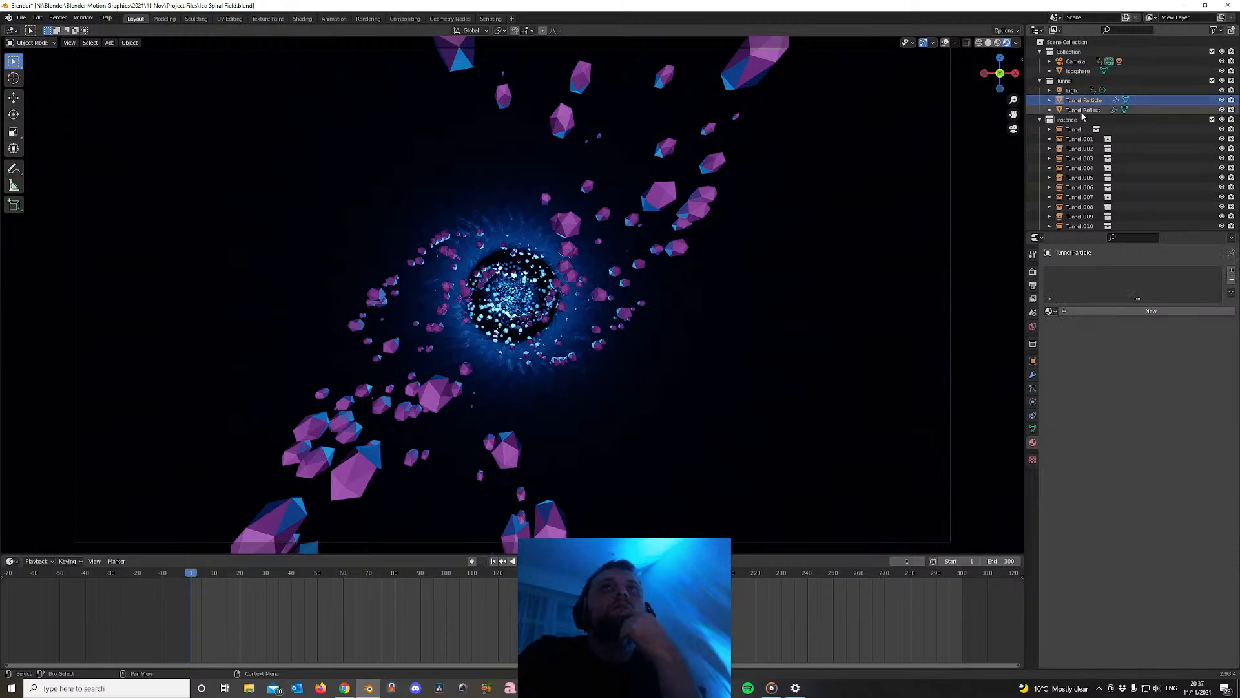
pyautogui.click(1083, 111)
pyautogui.click(1077, 102)
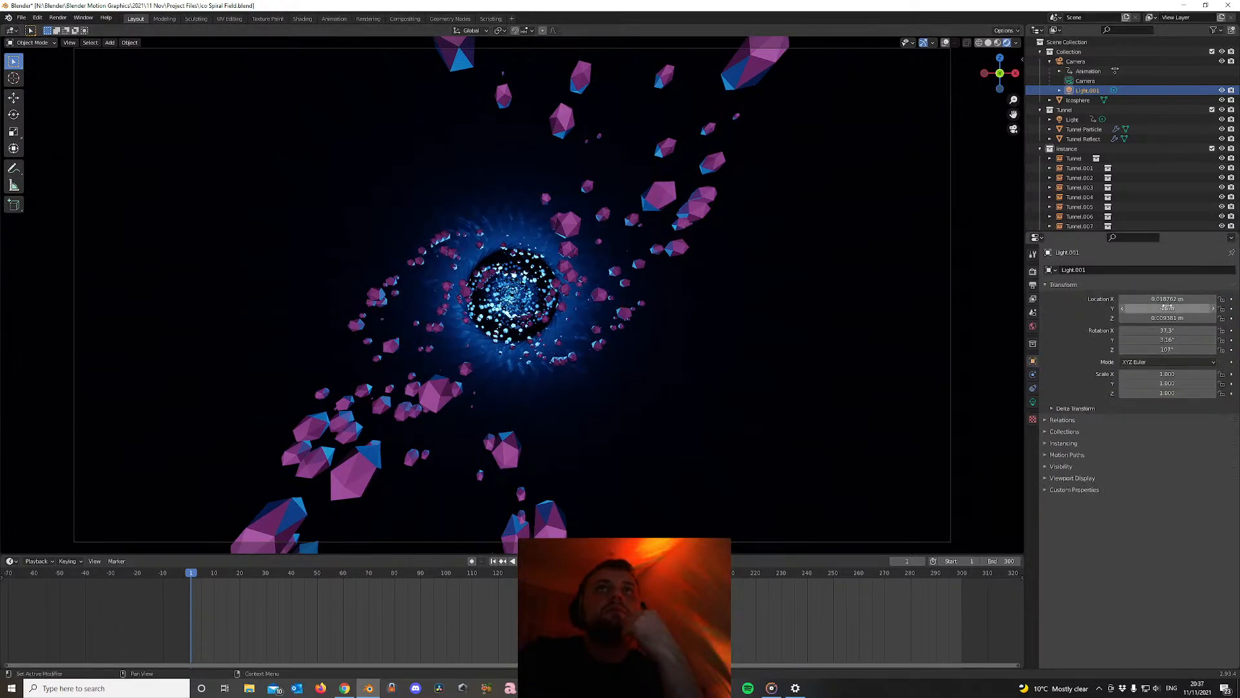
pyautogui.moveTo(1167, 308)
pyautogui.mouseDown()
pyautogui.moveTo(1206, 309)
pyautogui.moveTo(1153, 308)
pyautogui.mouseUp()
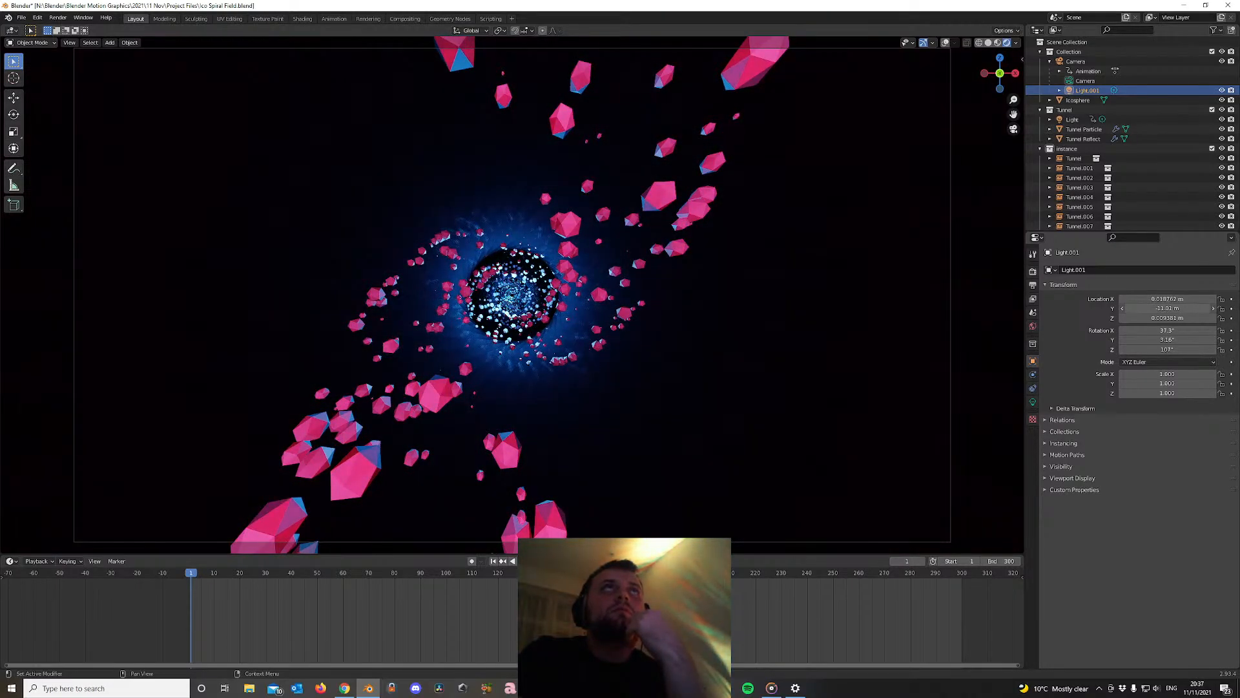
pyautogui.press('space')
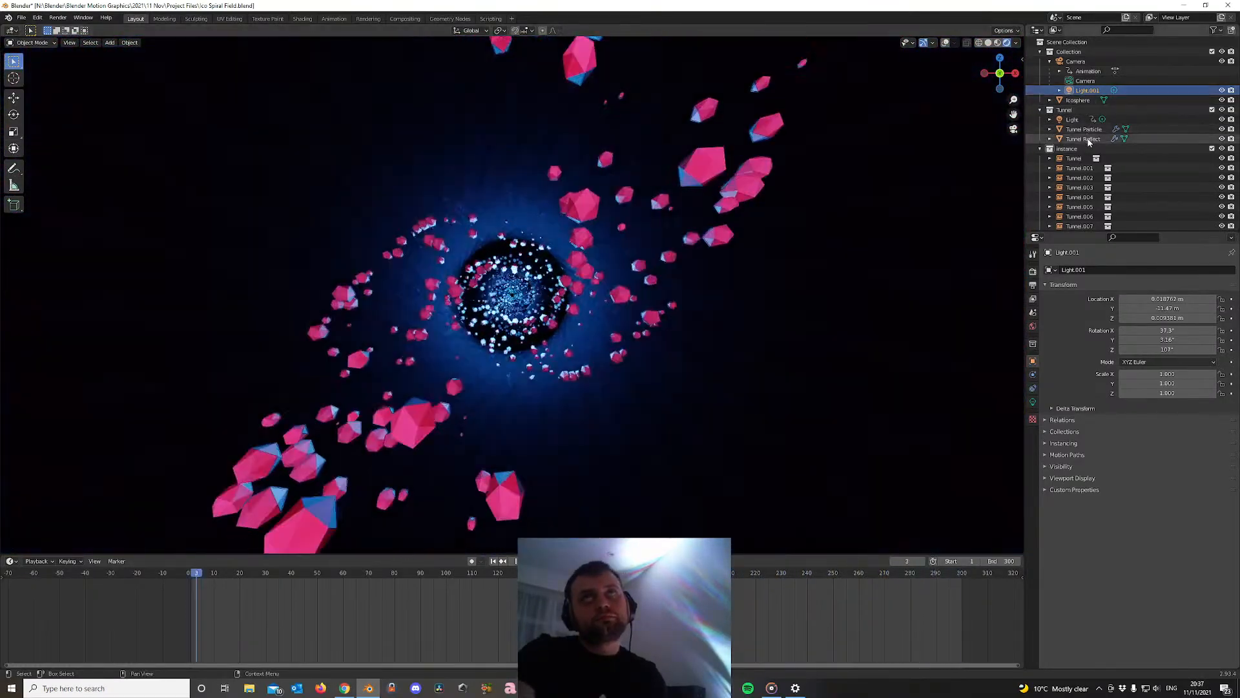
# Increase the radius of the Light in the Tunnel collection to between 4 and 5 m while the animation plays
pyautogui.click(1072, 120)
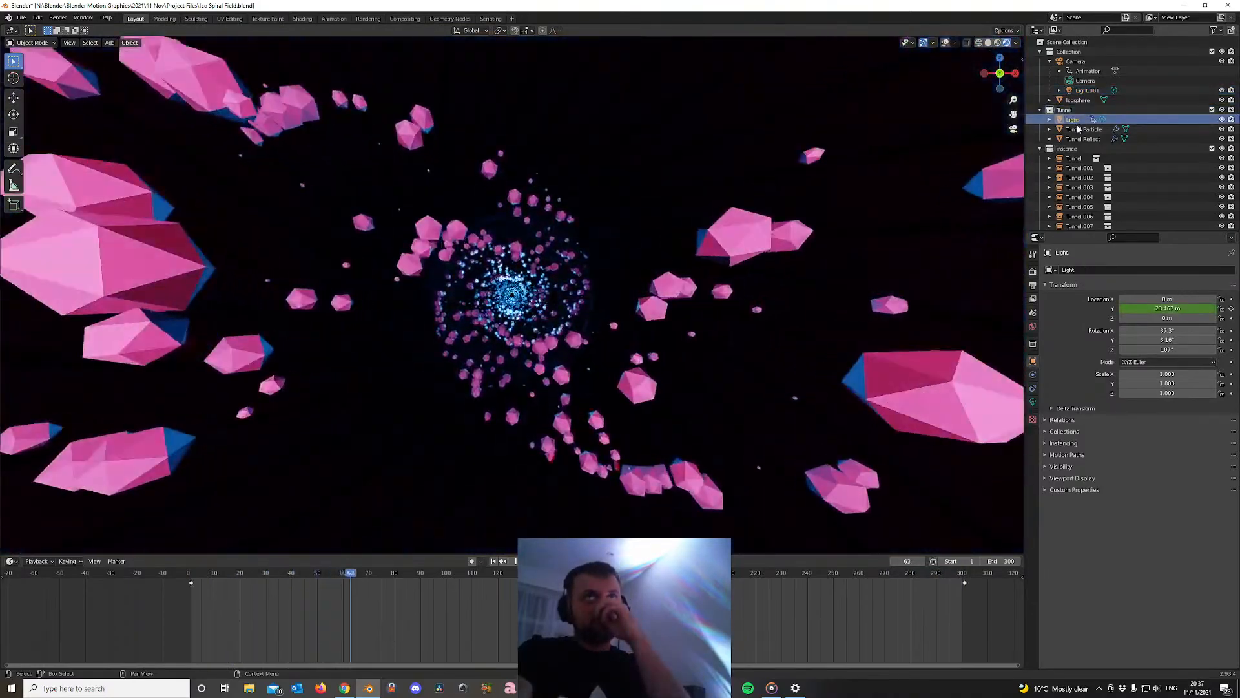
pyautogui.click(1033, 401)
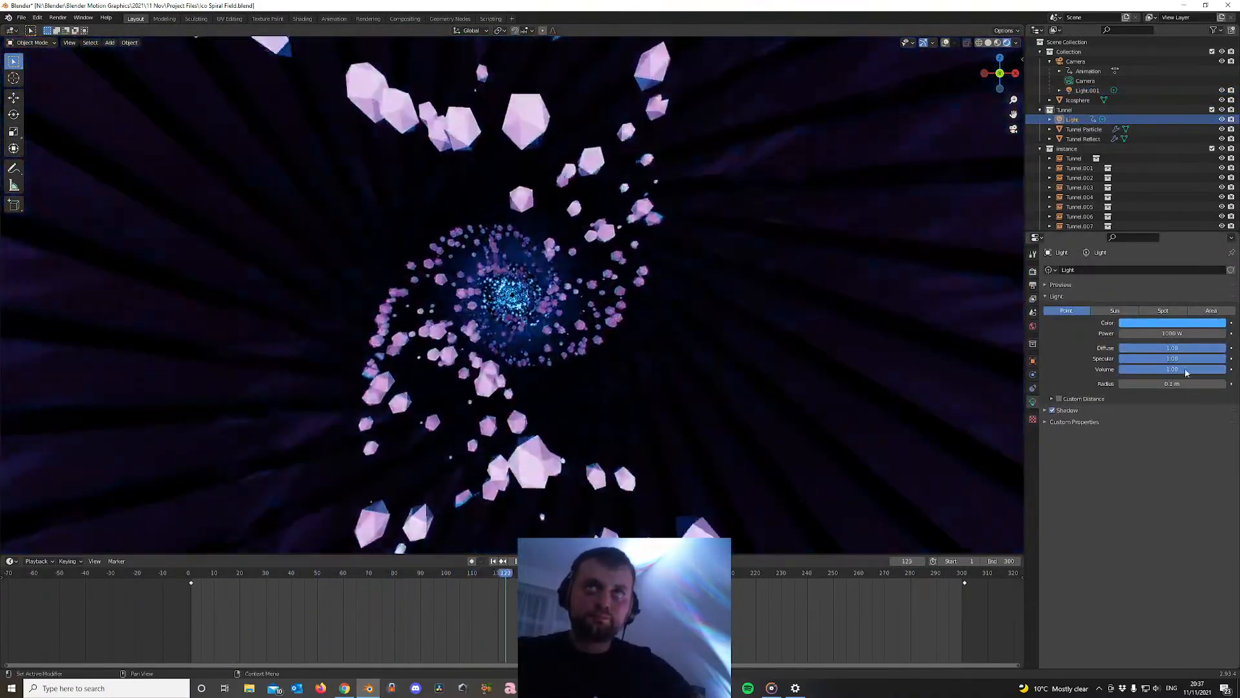
pyautogui.moveTo(1166, 384); pyautogui.dragTo(1217, 384)
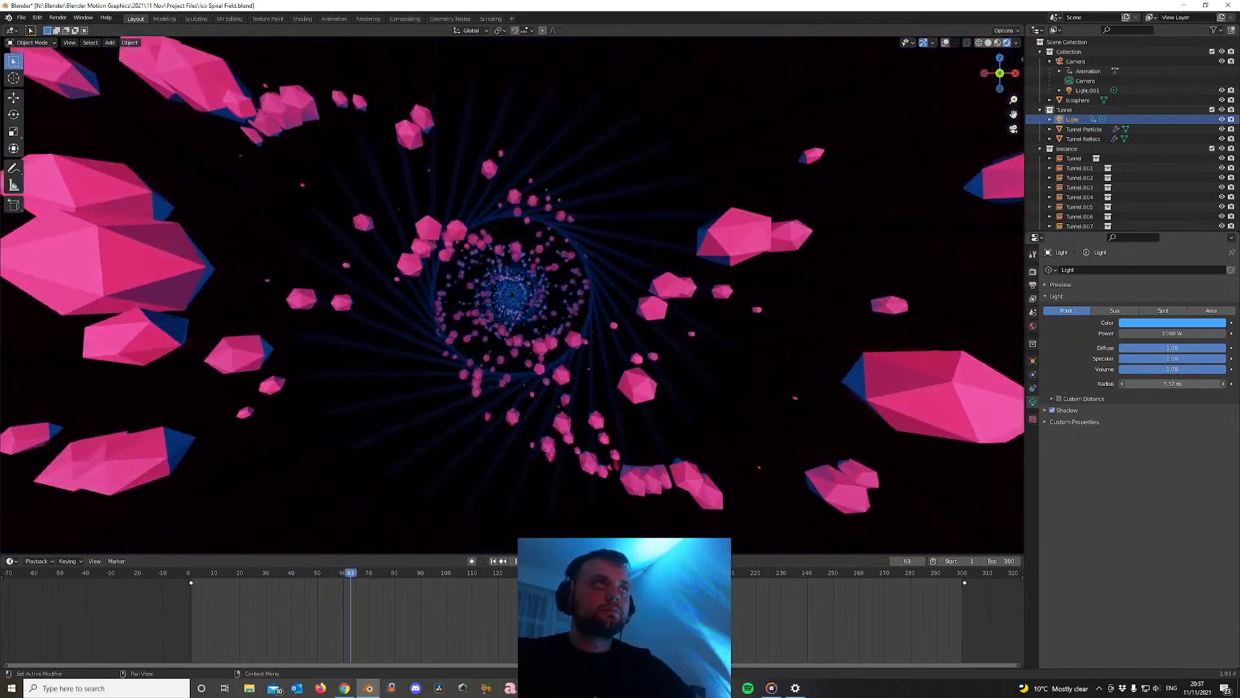
pyautogui.moveTo(1172, 384); pyautogui.dragTo(1127, 384)
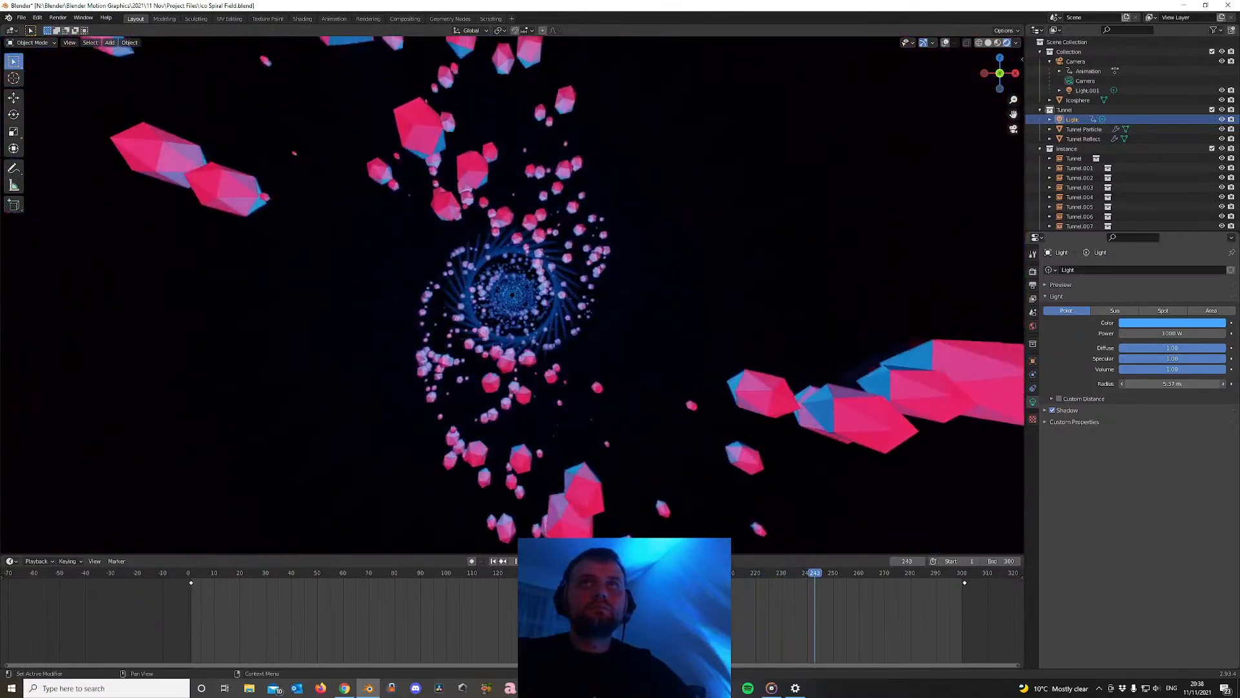
pyautogui.moveTo(1172, 384); pyautogui.dragTo(1140, 384)
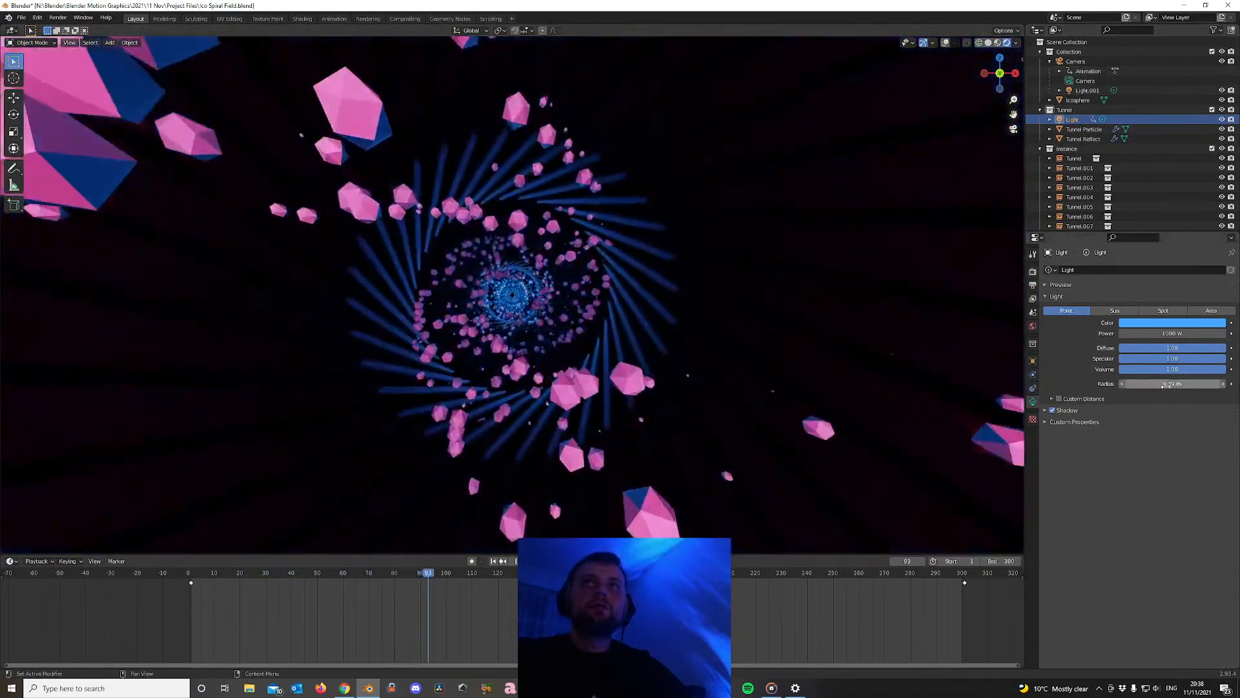
pyautogui.moveTo(1171, 384); pyautogui.dragTo(1162, 384)
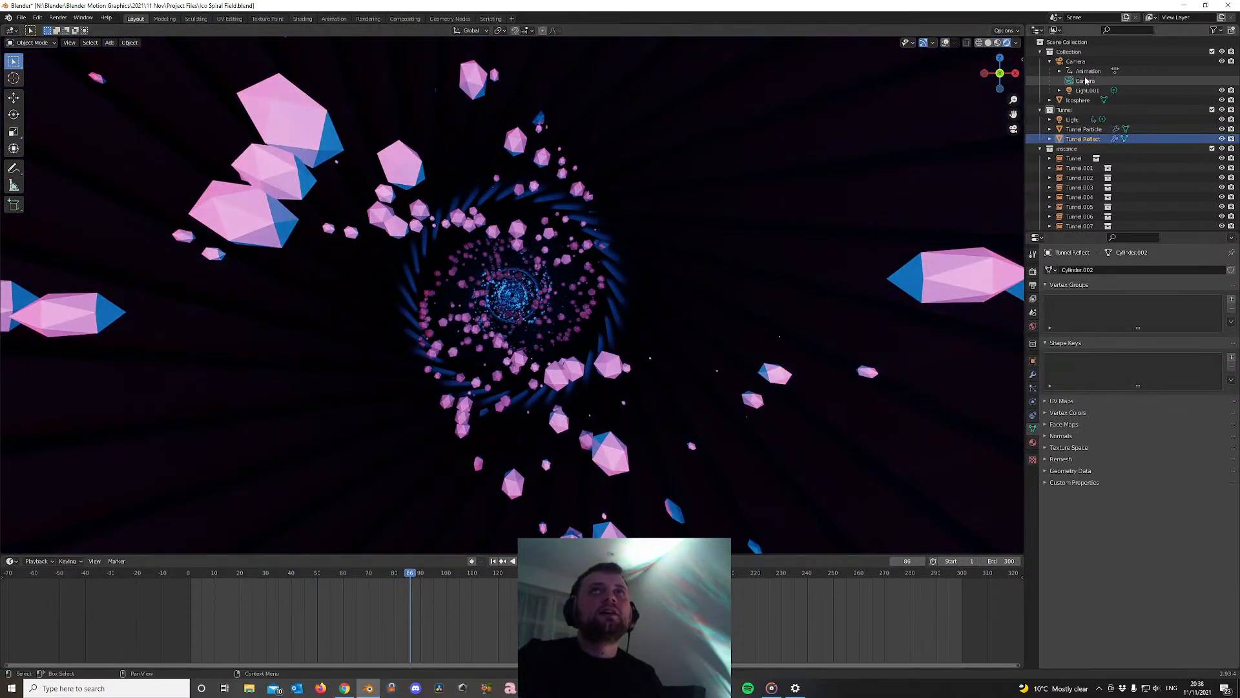
# Open a shader editor beside the viewport for Tunnel Reflect's Reflect material and raise its Metallic value to 1
pyautogui.click(1032, 442)
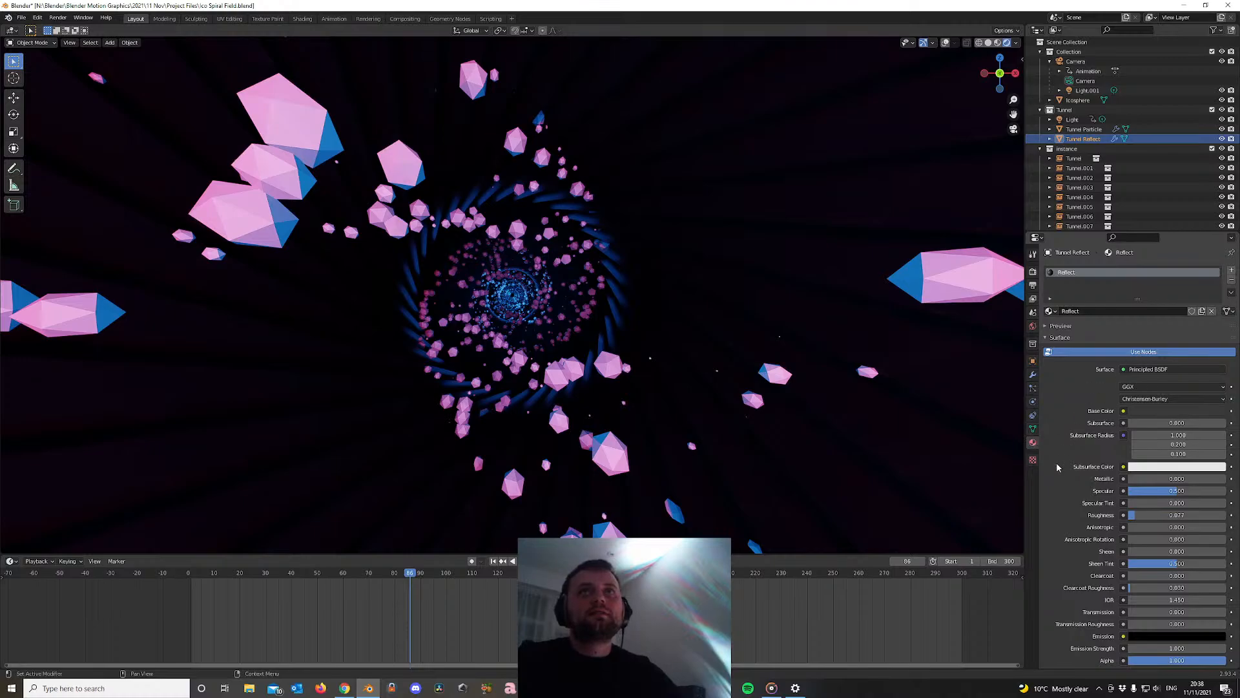
pyautogui.moveTo(1021, 23); pyautogui.dragTo(586, 29)
pyautogui.click(595, 30)
pyautogui.click(612, 123)
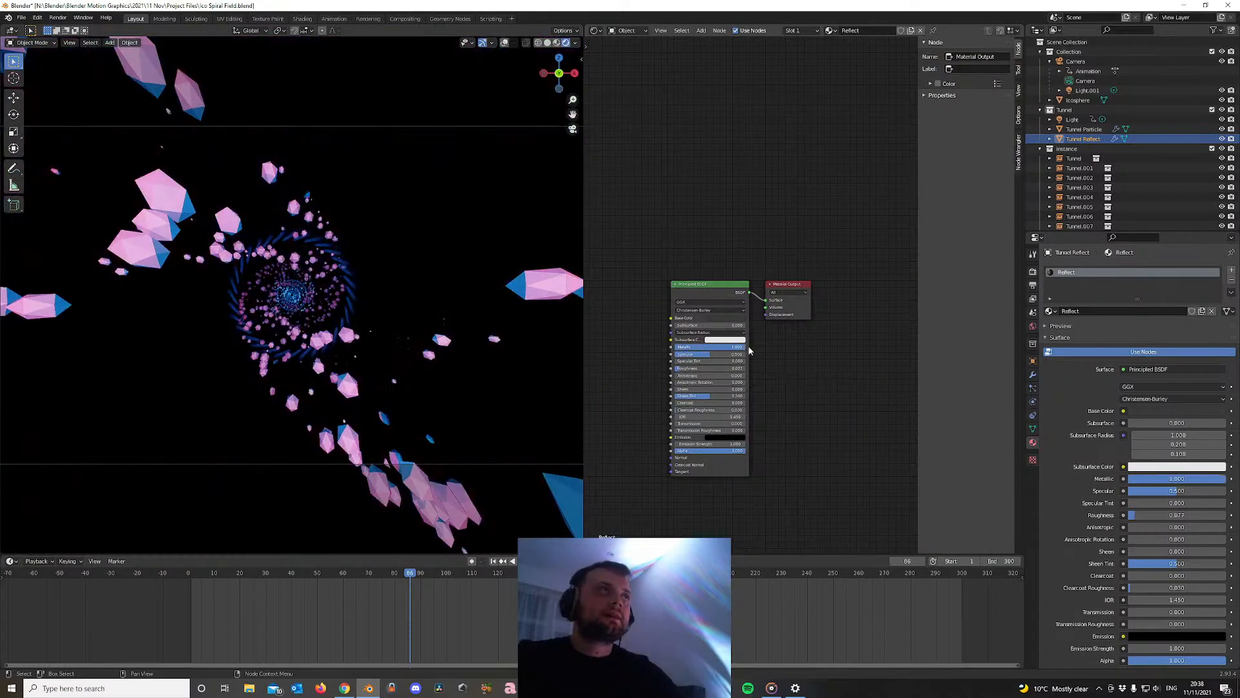
# Lighten the Reflect material's base color to light grey, lower its roughness to 0, and widen the viewport to judge the playback
pyautogui.press('space')
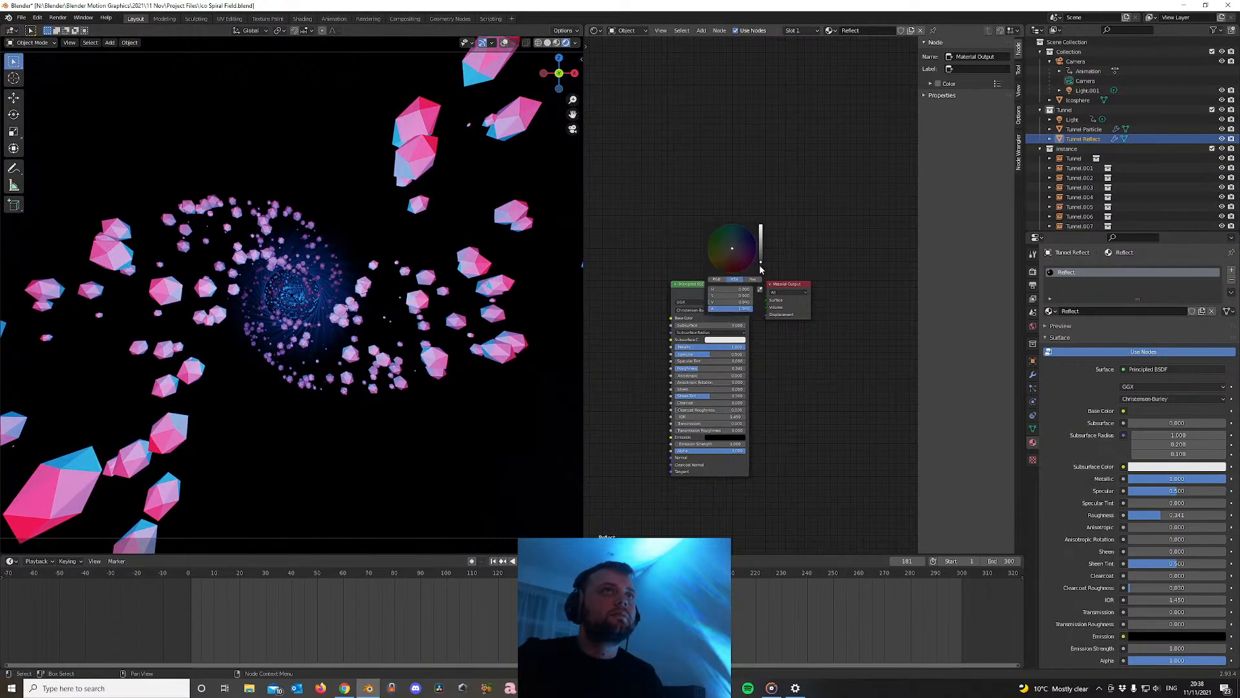
pyautogui.moveTo(760, 265); pyautogui.dragTo(760, 236)
pyautogui.press('space')
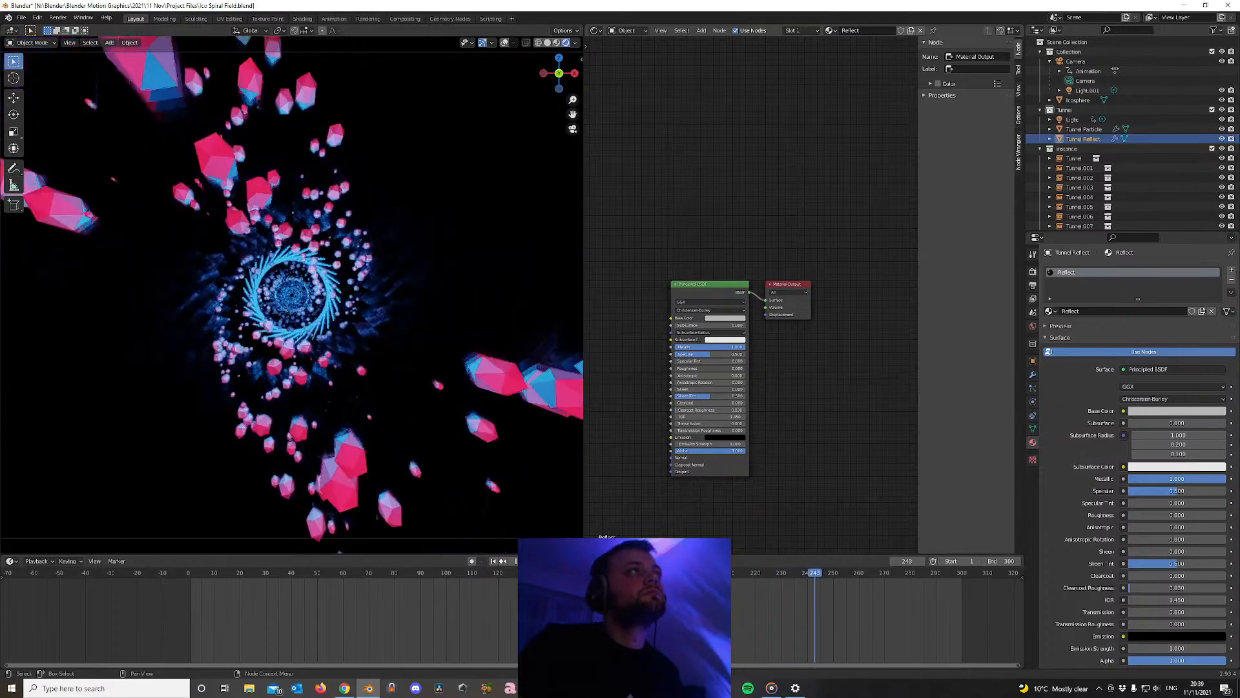
pyautogui.moveTo(583, 84); pyautogui.dragTo(762, 84)
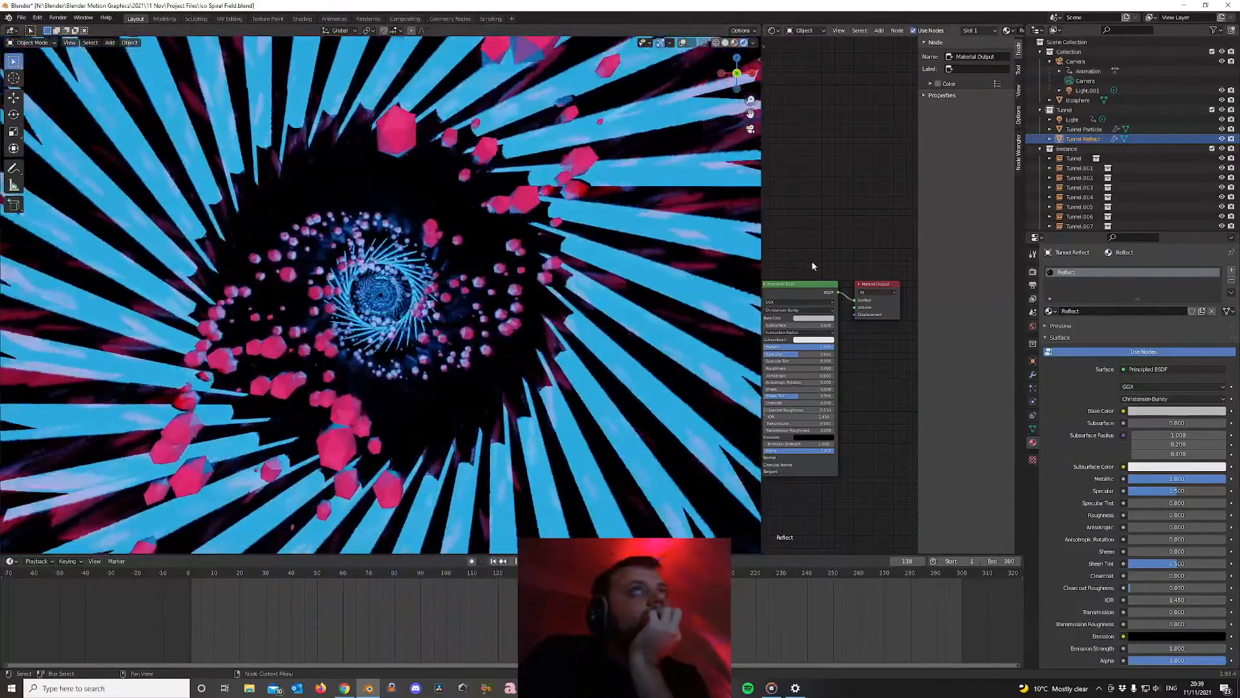
# Darken the Reflect material's base color and shift its hue to a saturated crimson during playback
pyautogui.click(788, 463)
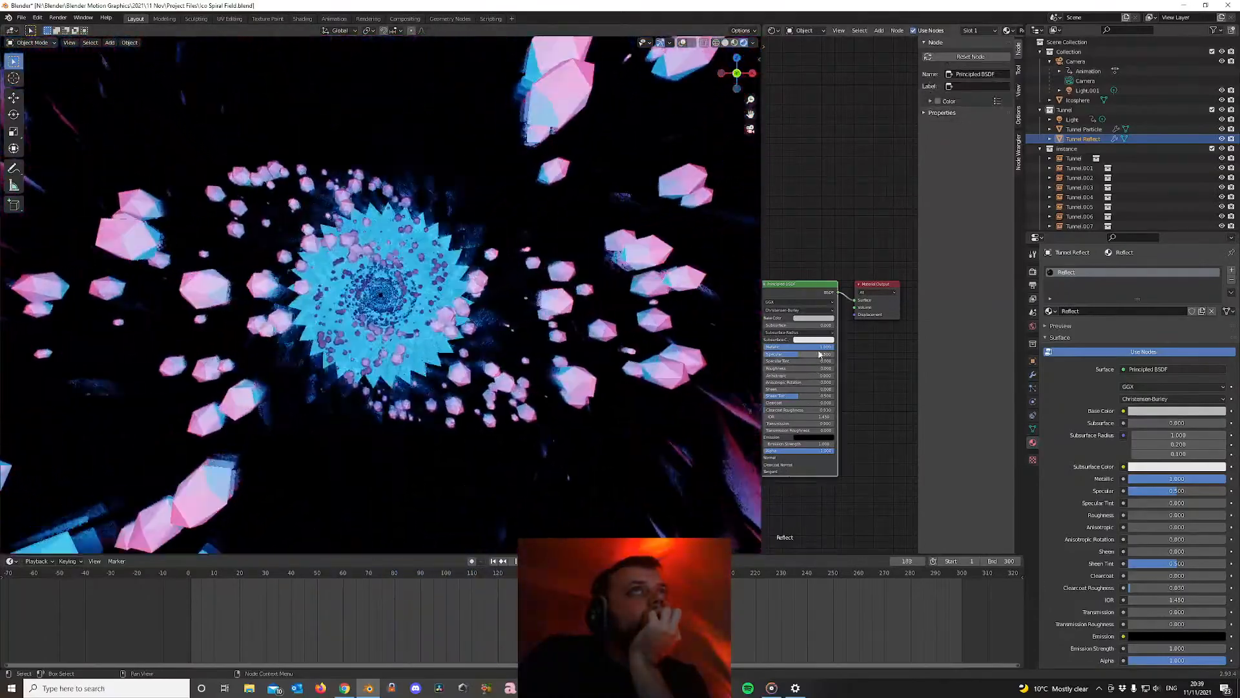
pyautogui.click(814, 318)
pyautogui.moveTo(850, 241); pyautogui.dragTo(850, 245)
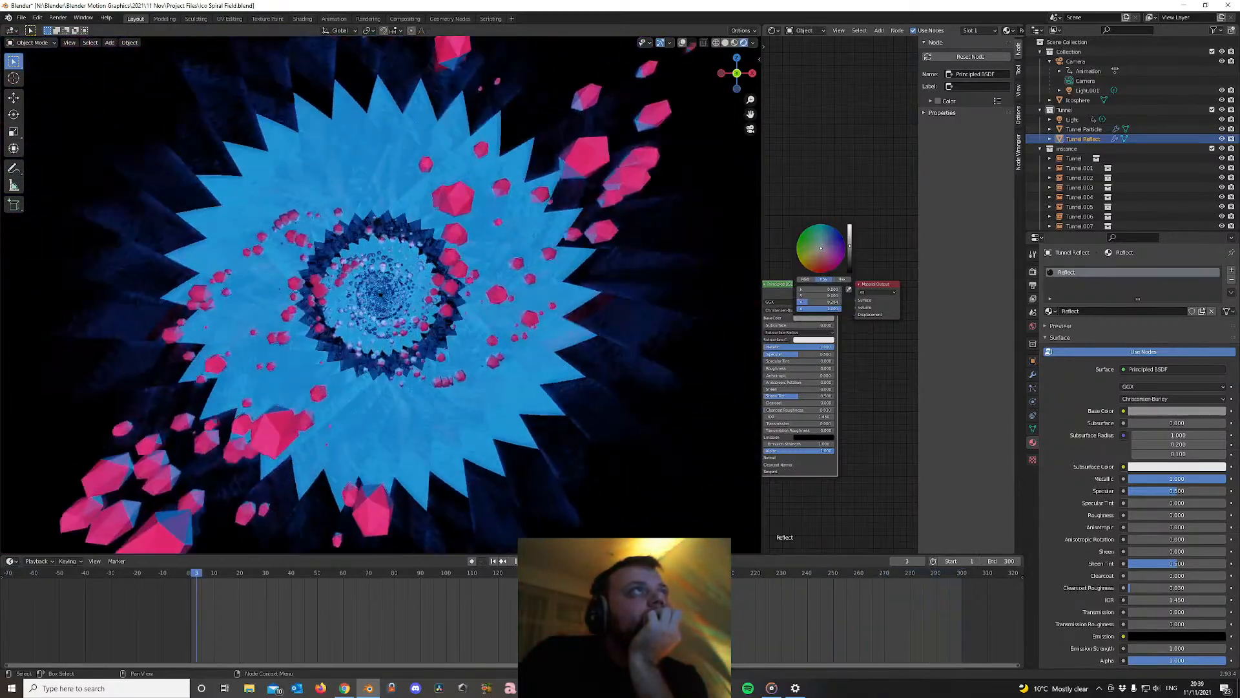
pyautogui.click(834, 249)
pyautogui.moveTo(834, 250)
pyautogui.mouseDown()
pyautogui.moveTo(821, 272)
pyautogui.moveTo(819, 248)
pyautogui.mouseUp()
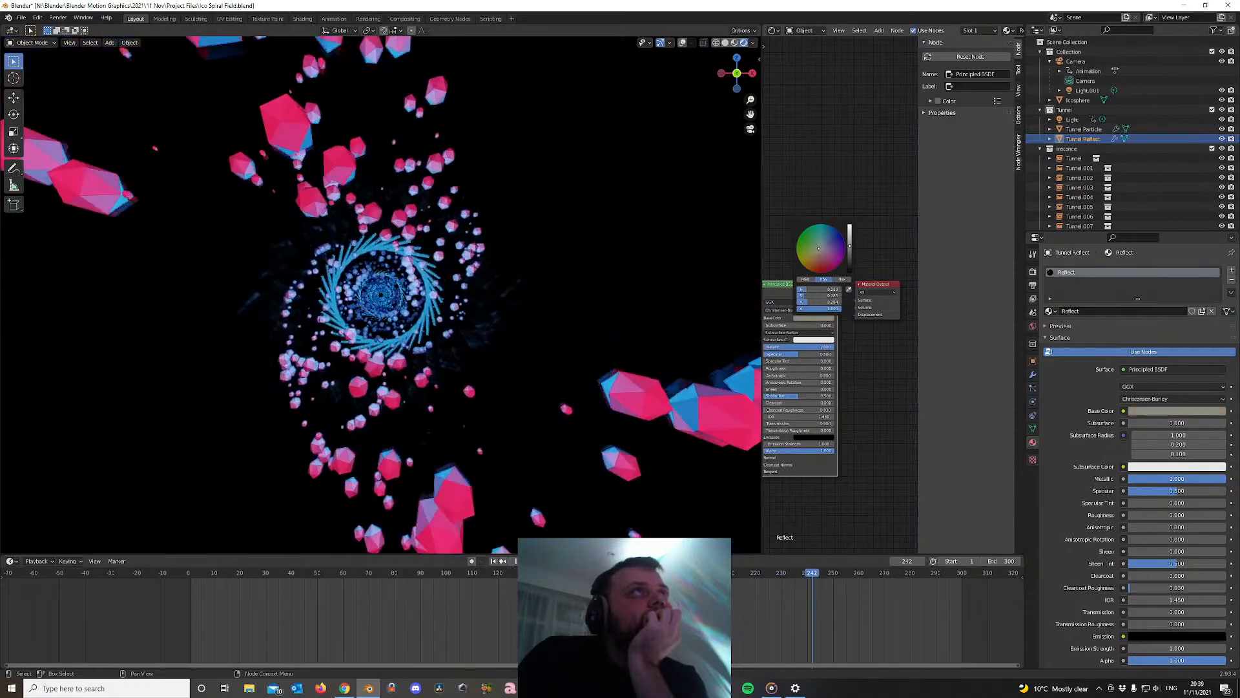
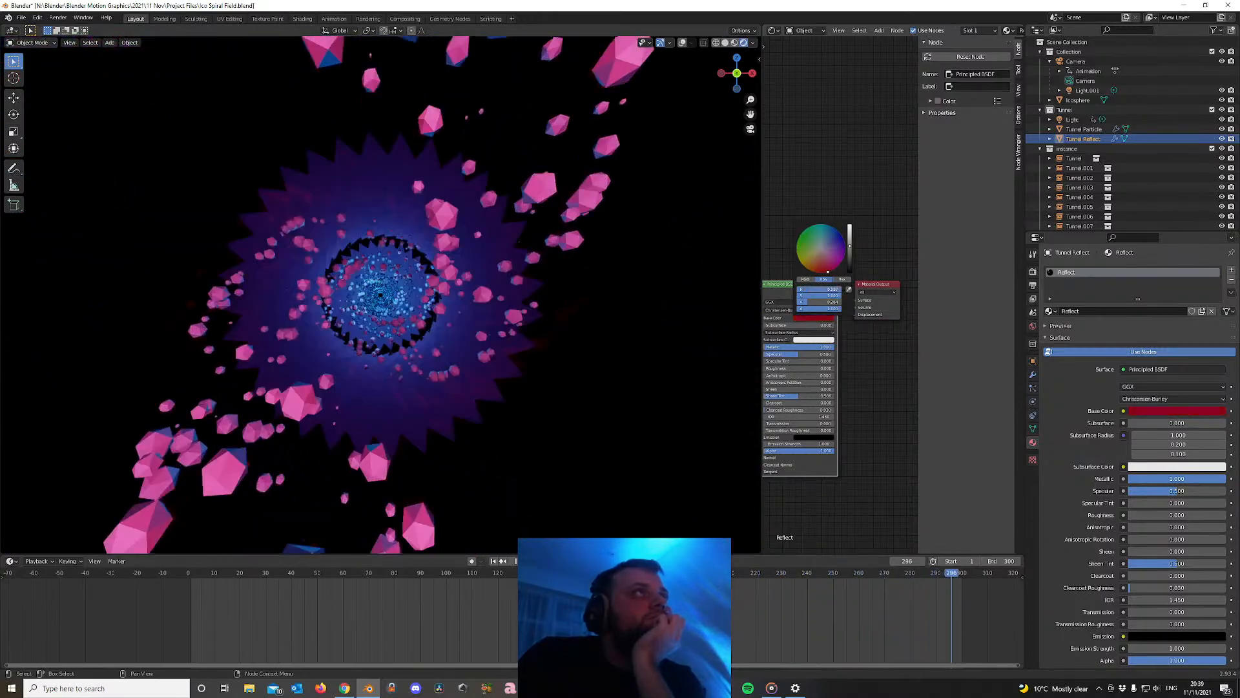
pyautogui.moveTo(799, 289)
pyautogui.mouseDown()
pyautogui.moveTo(875, 289)
pyautogui.moveTo(801, 262)
pyautogui.moveTo(812, 226)
pyautogui.moveTo(839, 232)
pyautogui.moveTo(831, 270)
pyautogui.mouseUp()
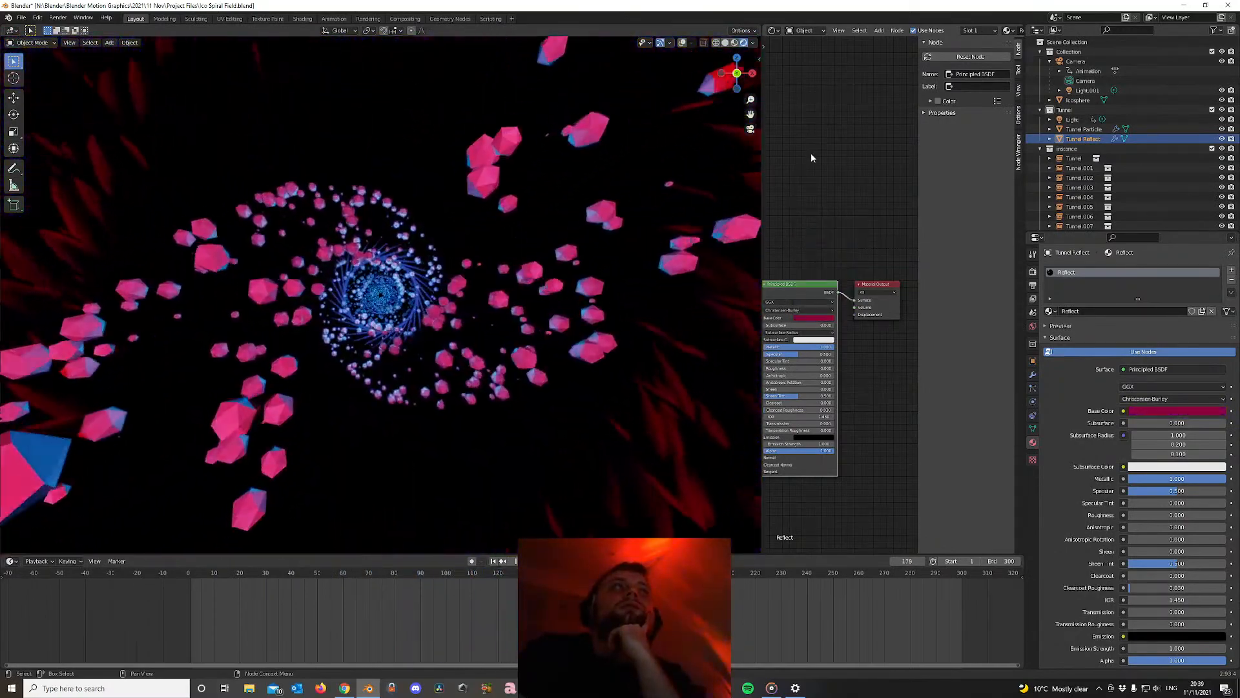
# Widen the shader editor and try adding an RGB input node beside the Principled BSDF
pyautogui.scroll(1, 812, 155)
pyautogui.moveTo(811, 155); pyautogui.dragTo(906, 148, button='middle')
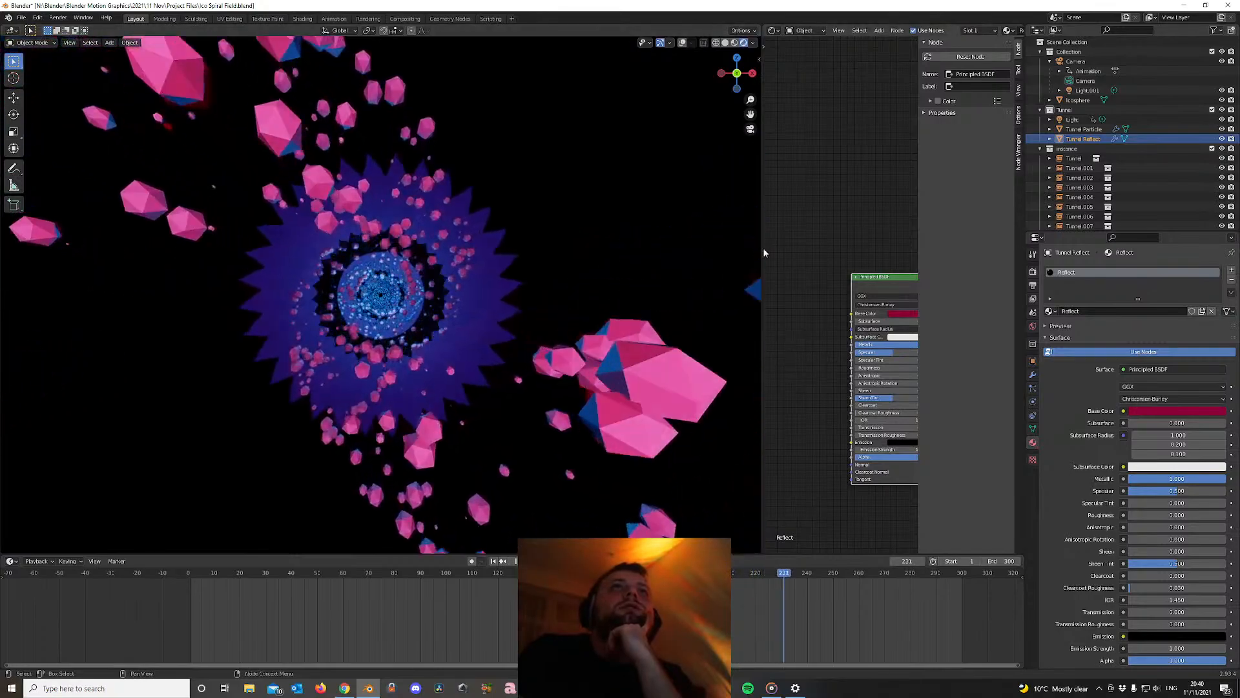
pyautogui.moveTo(761, 247); pyautogui.dragTo(459, 279)
pyautogui.scroll(-2, 684, 242)
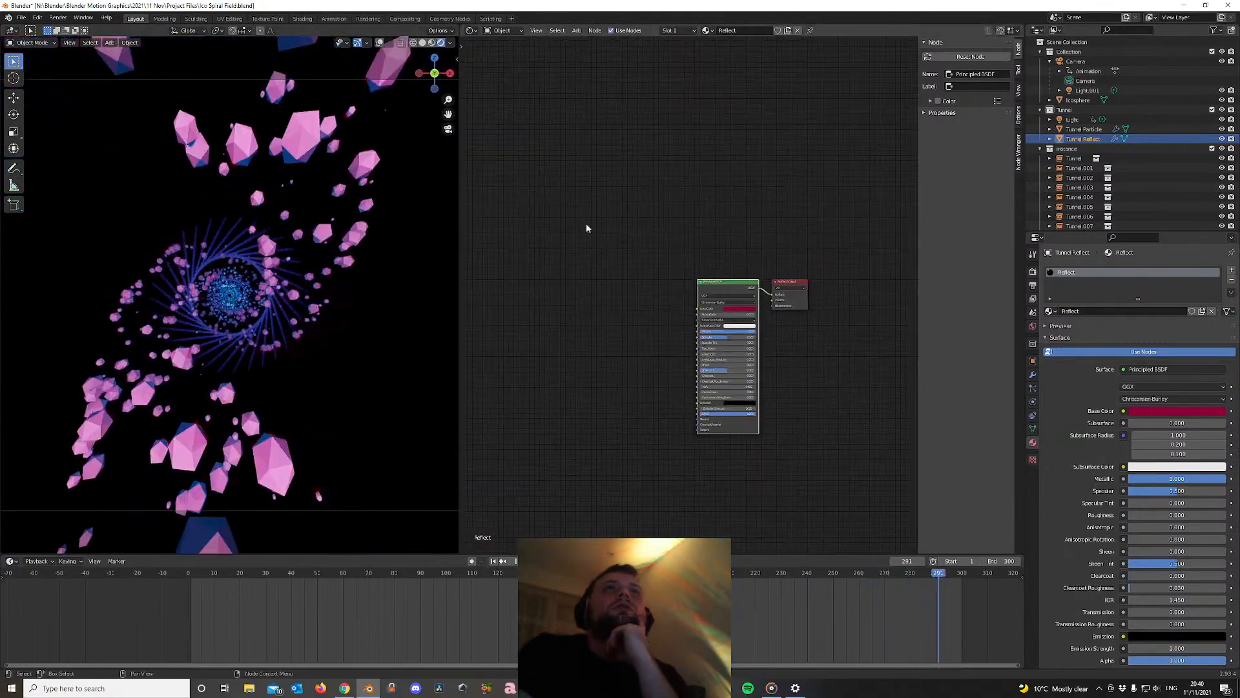
pyautogui.press('F3')
pyautogui.write('rgb')
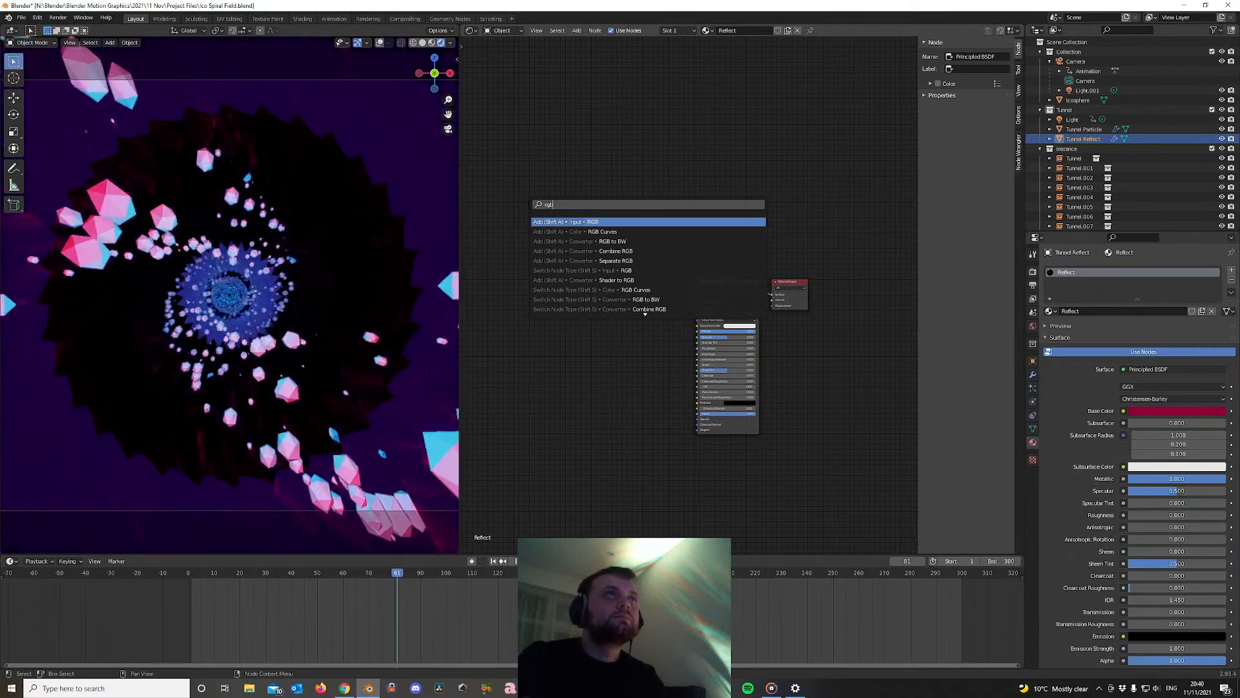
pyautogui.press('Return')
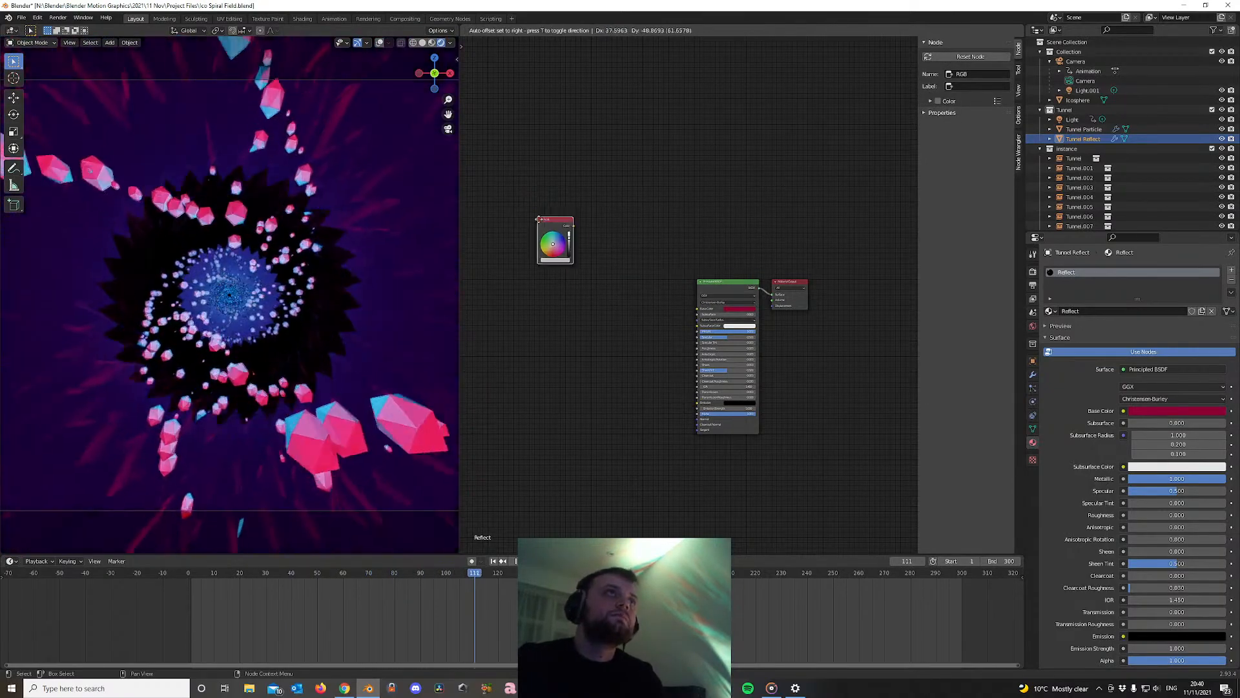
pyautogui.click(573, 276)
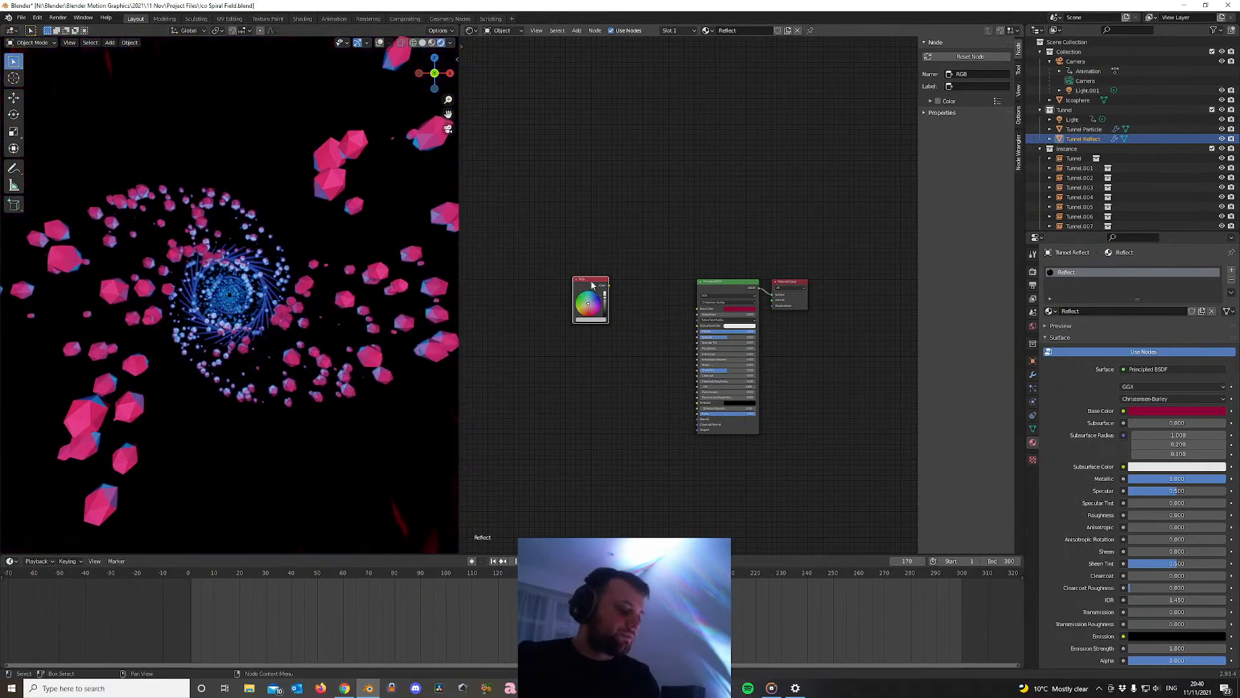
pyautogui.press('Delete')
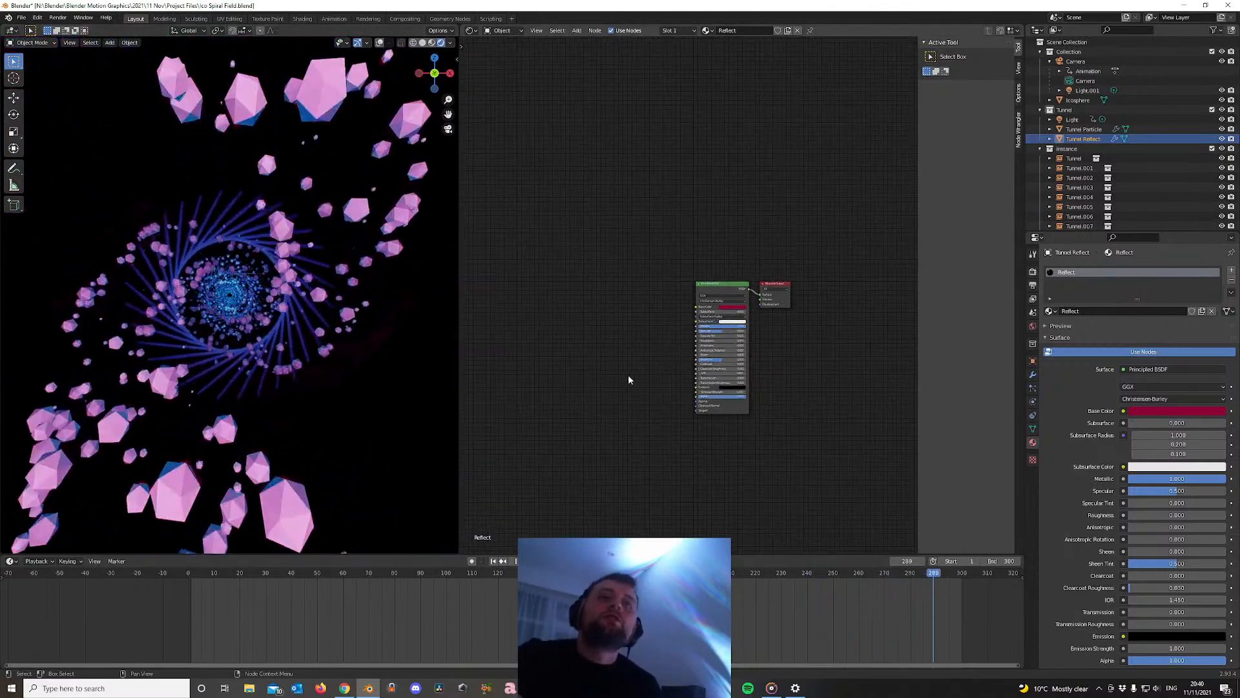
# Mute the Reflect material's base color to a greyish pink and close the shader editor for a full-width camera view
pyautogui.scroll(1, 785, 387)
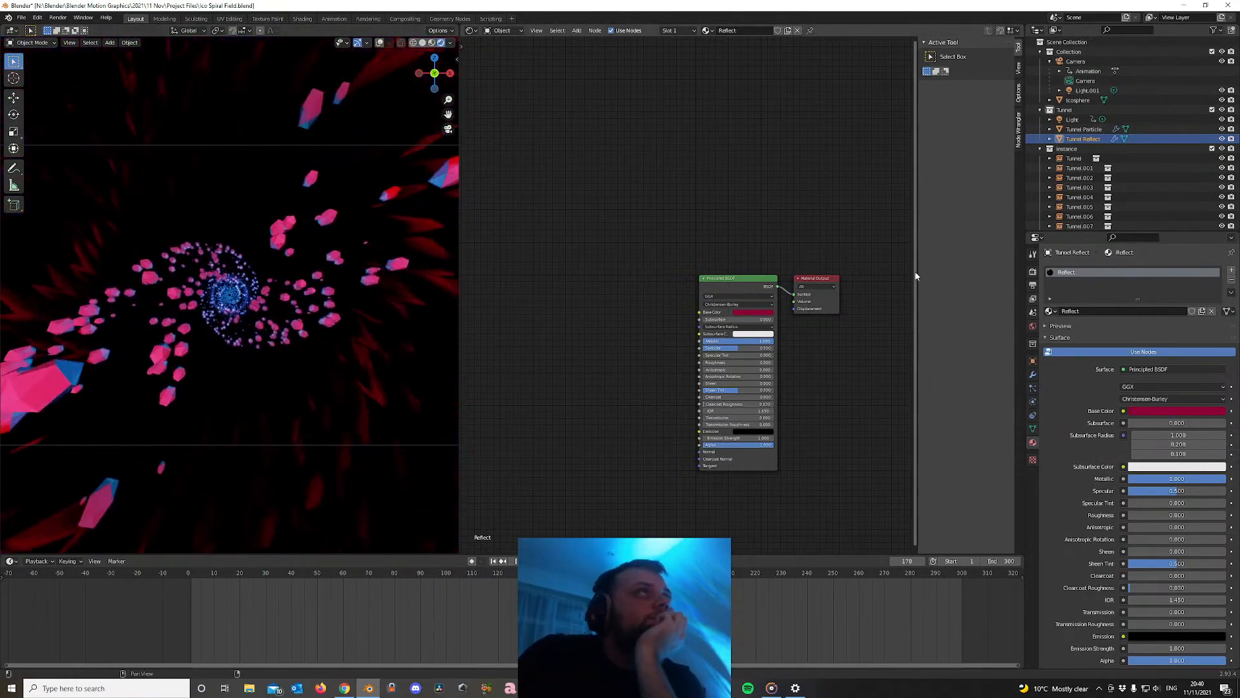
pyautogui.click(739, 313)
pyautogui.moveTo(761, 251); pyautogui.dragTo(763, 247)
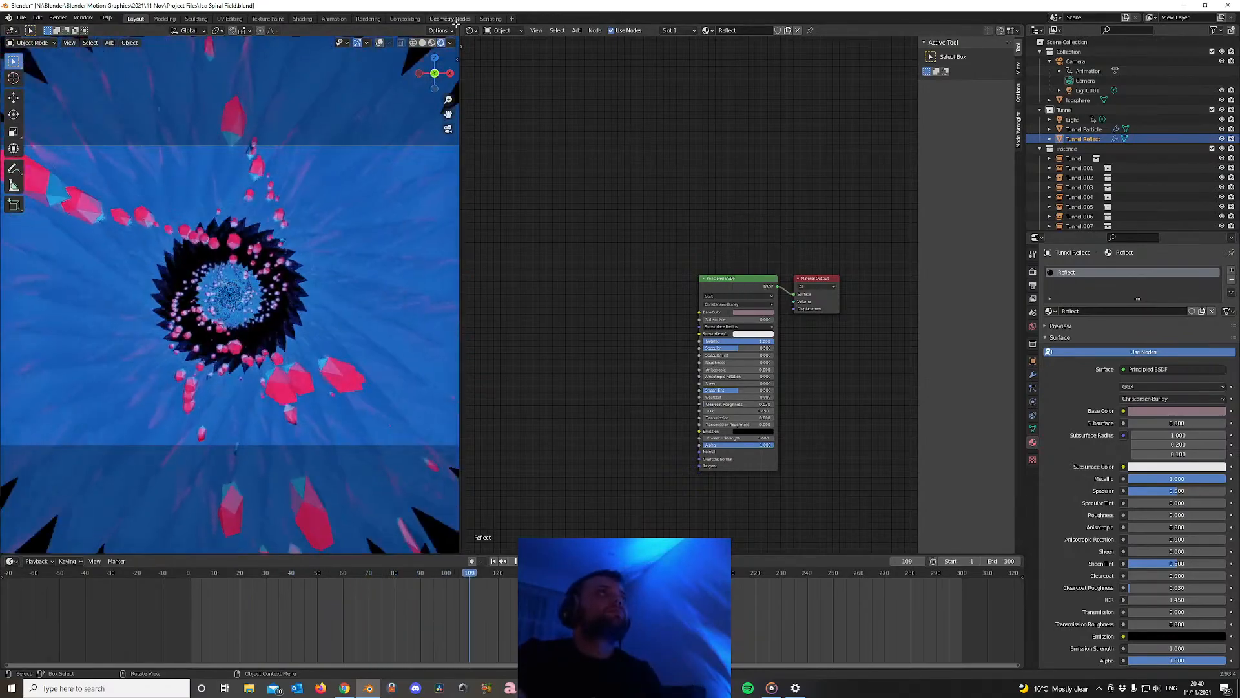
pyautogui.moveTo(456, 28); pyautogui.dragTo(480, 232)
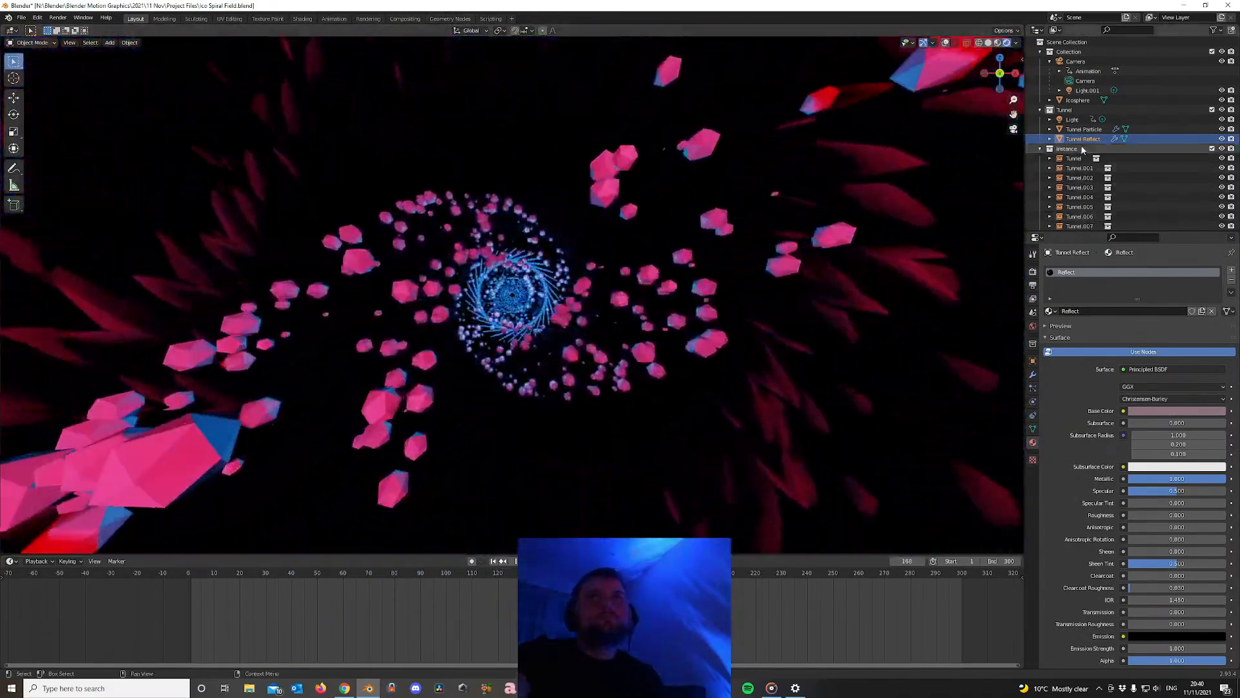
# Reduce the radius of the blue point light in the Tunnel collection
pyautogui.click(1073, 119)
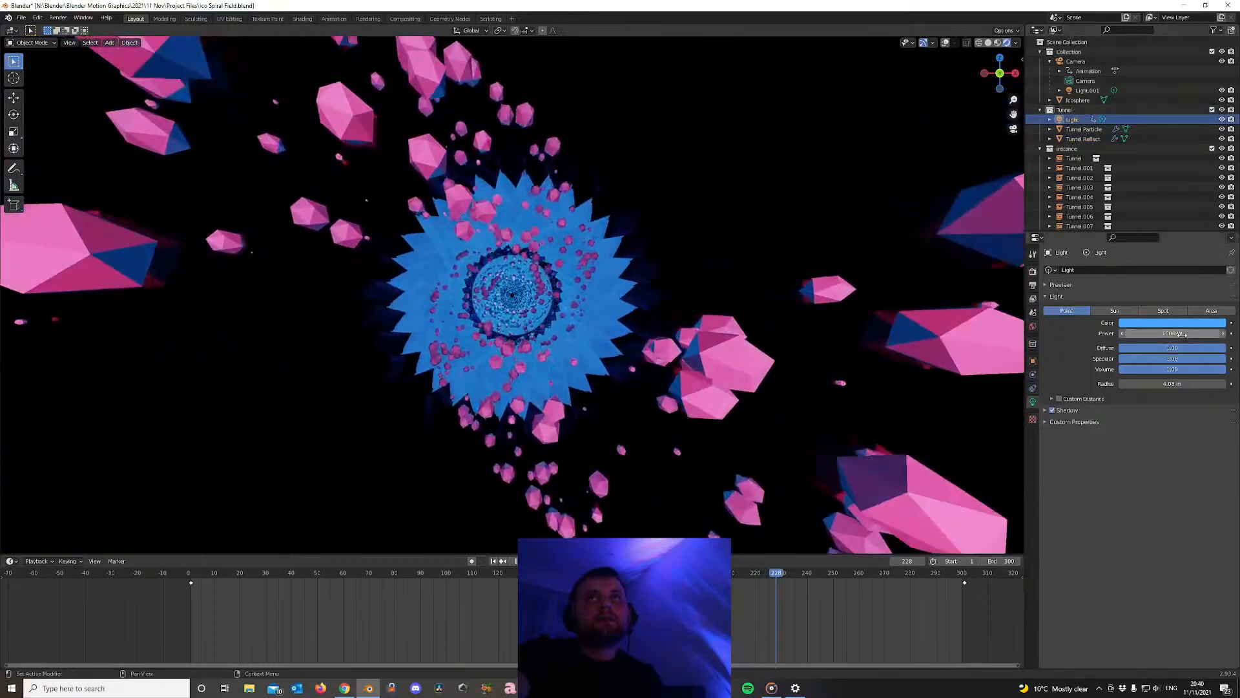
pyautogui.moveTo(1169, 383)
pyautogui.mouseDown()
pyautogui.moveTo(1195, 383)
pyautogui.moveTo(1174, 383)
pyautogui.mouseUp()
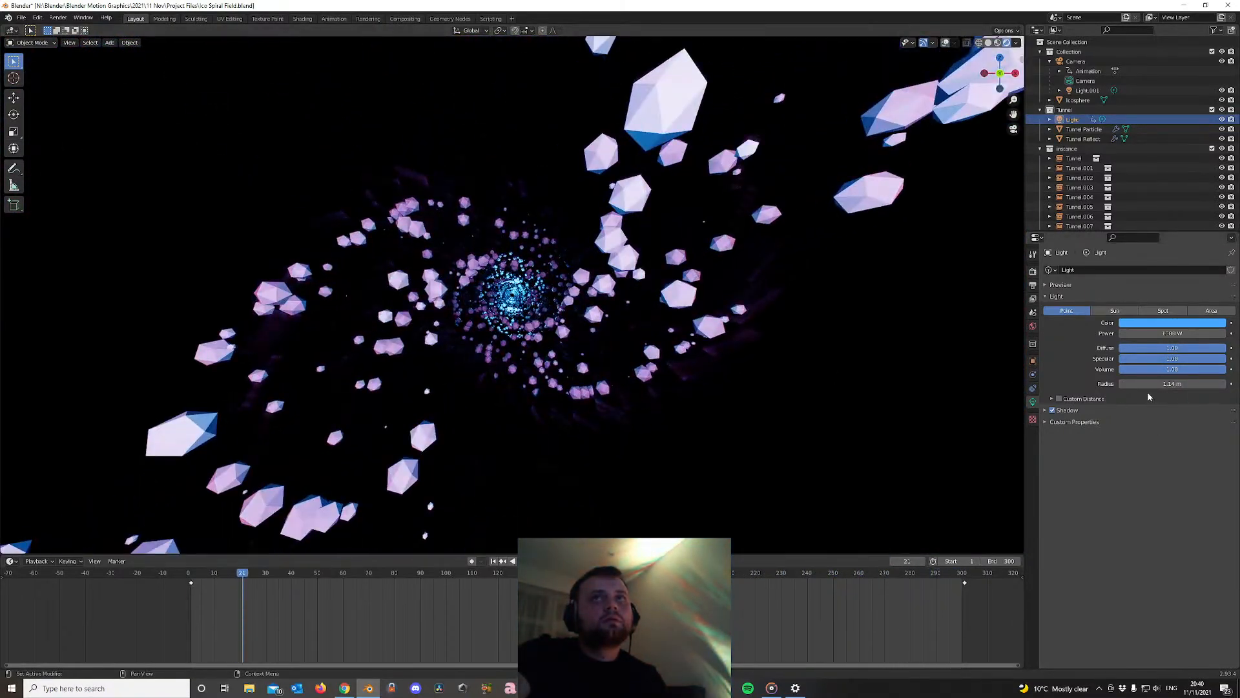
# Step through the animation frames with the new light radius and render frame 31 as a test still
pyautogui.click(962, 574)
pyautogui.press('Right')
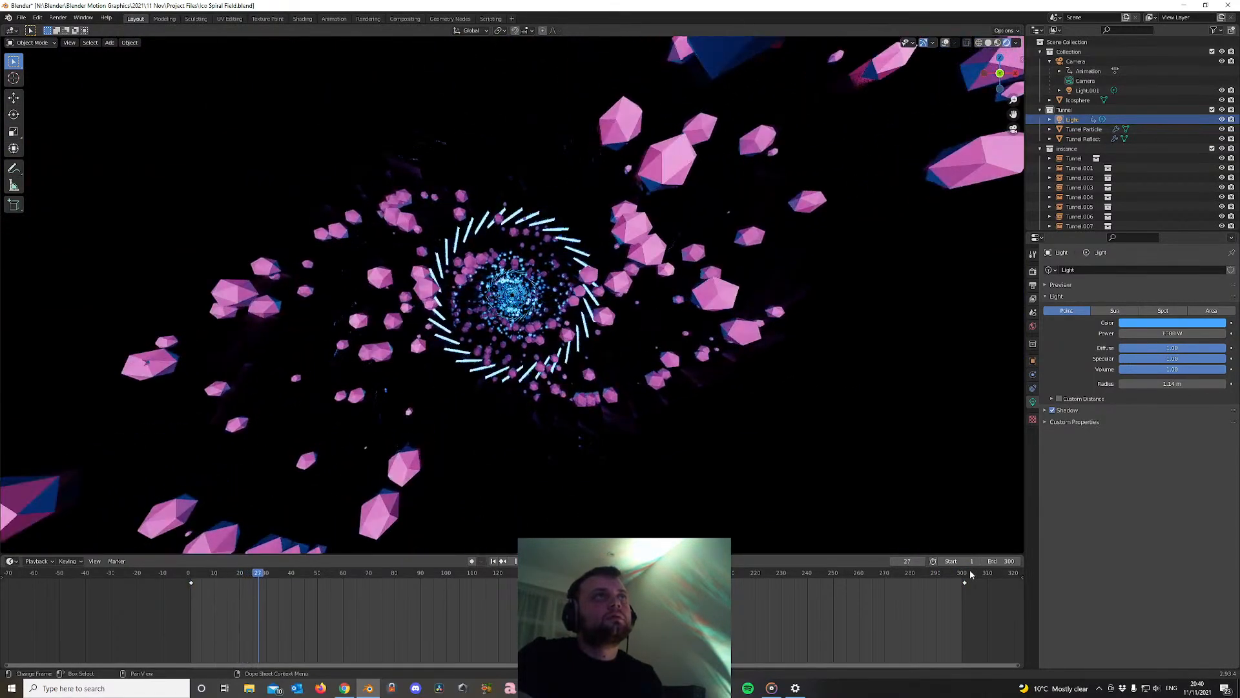
pyautogui.press('Left')
pyautogui.press('Left')
pyautogui.press('Left')
pyautogui.press('Left')
pyautogui.press('Left')
pyautogui.press('Left')
pyautogui.press('Left')
pyautogui.press('Left')
pyautogui.press('Left')
pyautogui.press('Left')
pyautogui.press('Left')
pyautogui.press('Left')
pyautogui.press('Left')
pyautogui.press('Left')
pyautogui.press('Left')
pyautogui.press('Left')
pyautogui.press('Left')
pyautogui.press('Left')
pyautogui.press('Left')
pyautogui.press('Left')
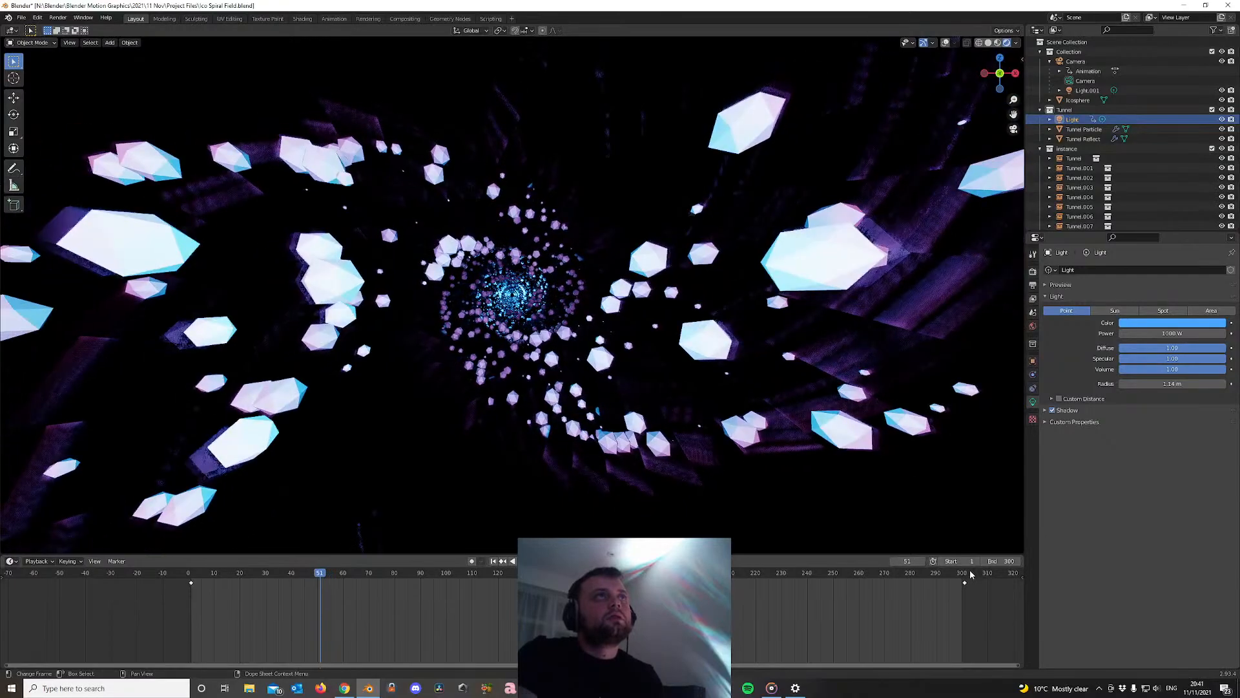
pyautogui.press('Right')
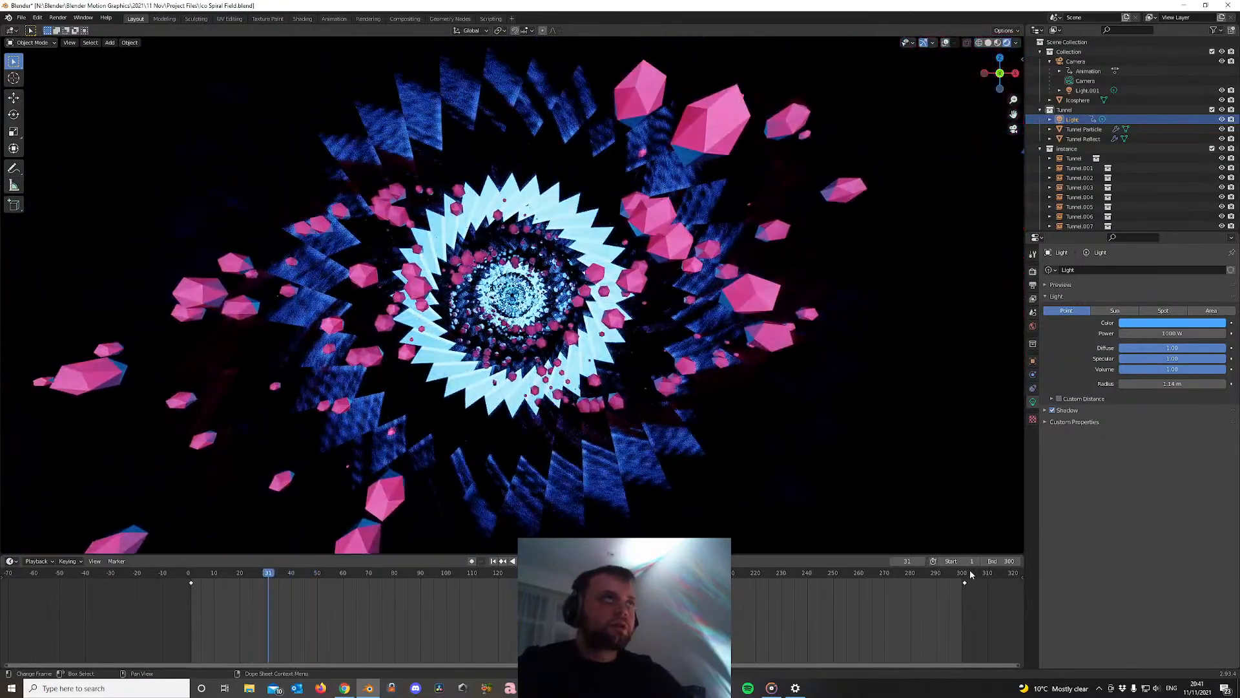
pyautogui.press('F12')
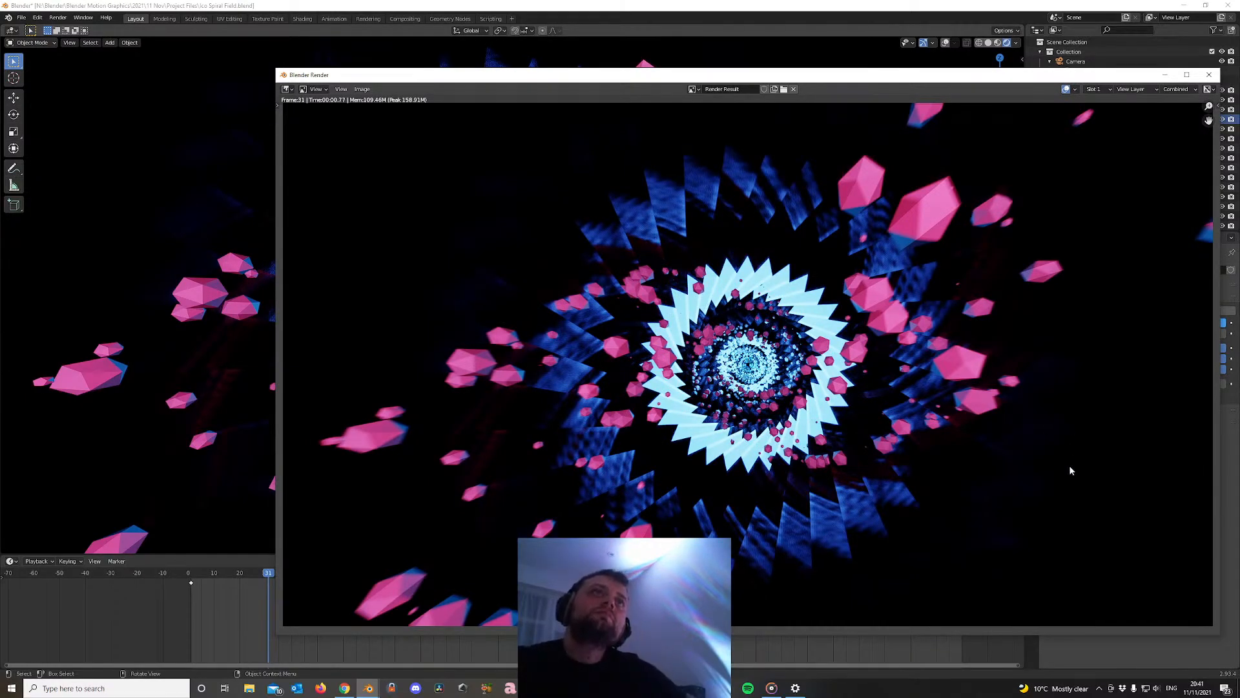
pyautogui.click(1210, 74)
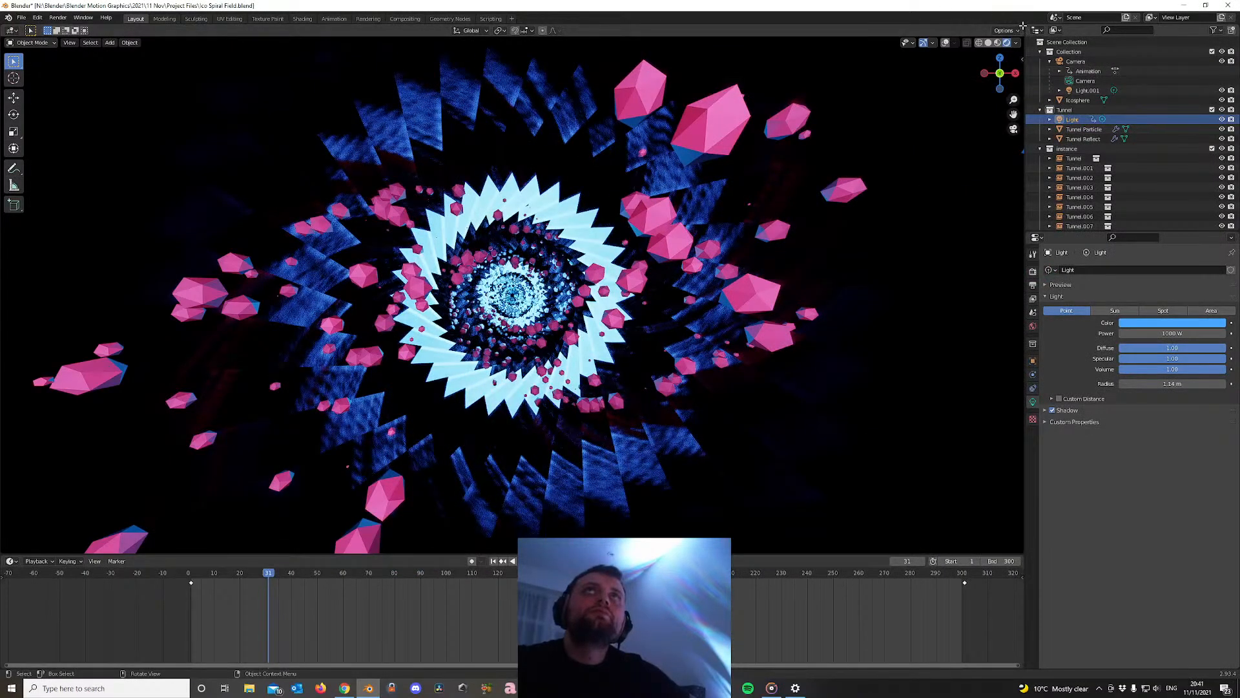
# Split the viewport, open a shader editor beside it, and show the Tunnel Reflect object's material nodes
pyautogui.moveTo(1022, 26); pyautogui.dragTo(540, 28)
pyautogui.click(551, 30)
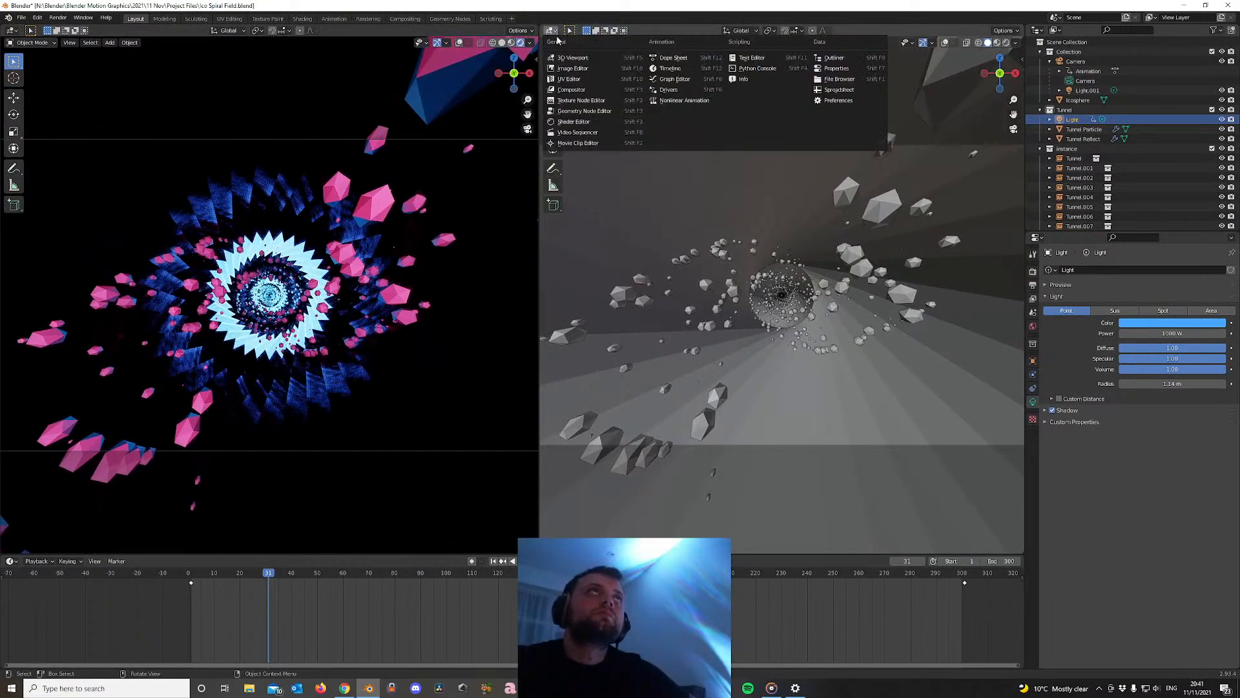
pyautogui.click(574, 122)
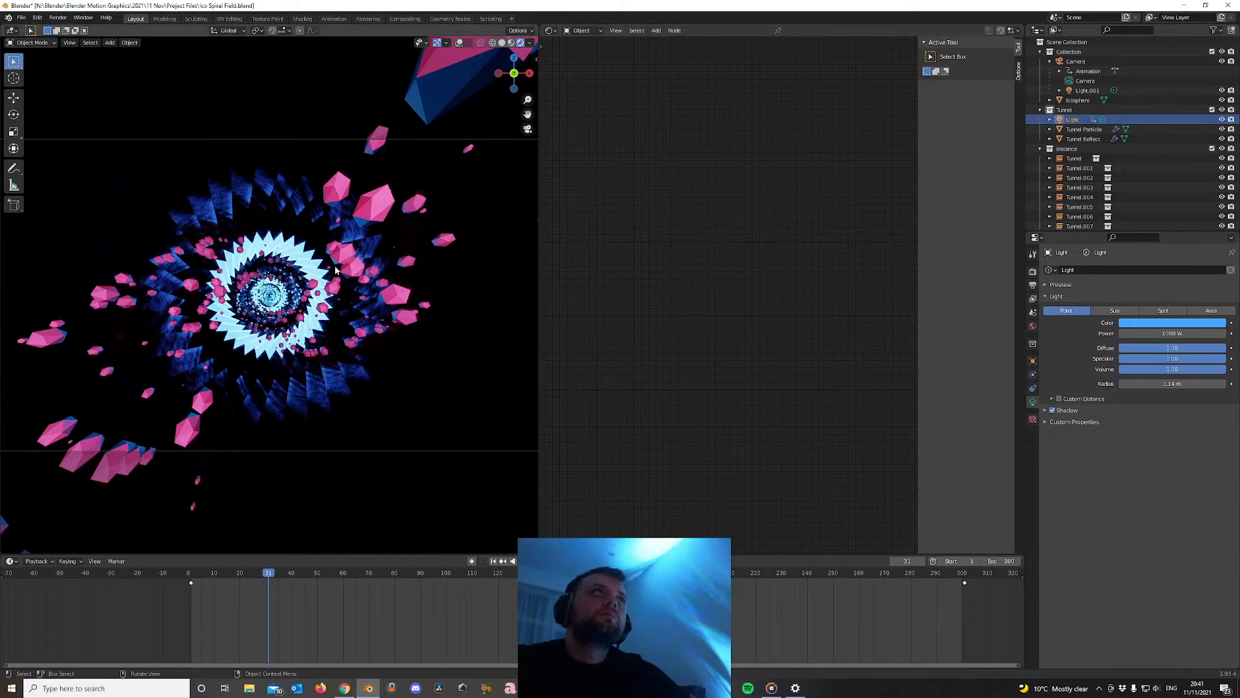
pyautogui.click(1083, 129)
pyautogui.click(1082, 139)
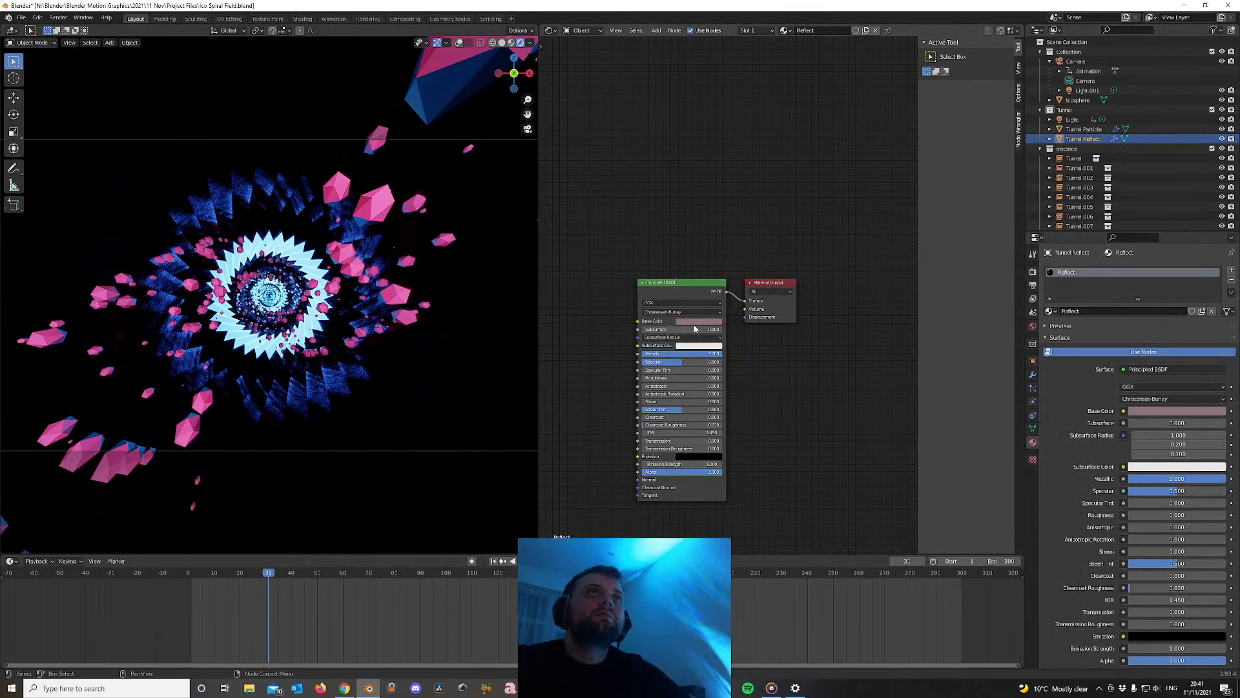
# Raise the Reflect material's roughness to about 0.68 and, after trying near-black, lighten its base color to a greyish pink
pyautogui.moveTo(739, 245); pyautogui.dragTo(740, 259)
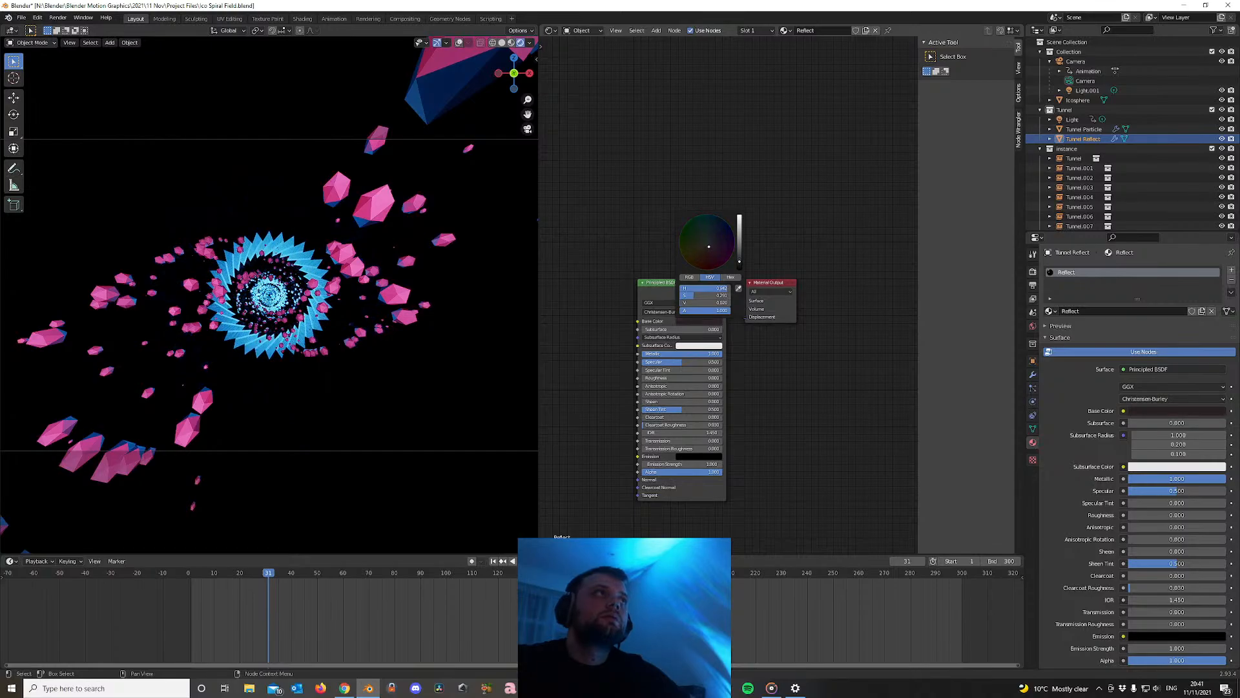
pyautogui.press('space')
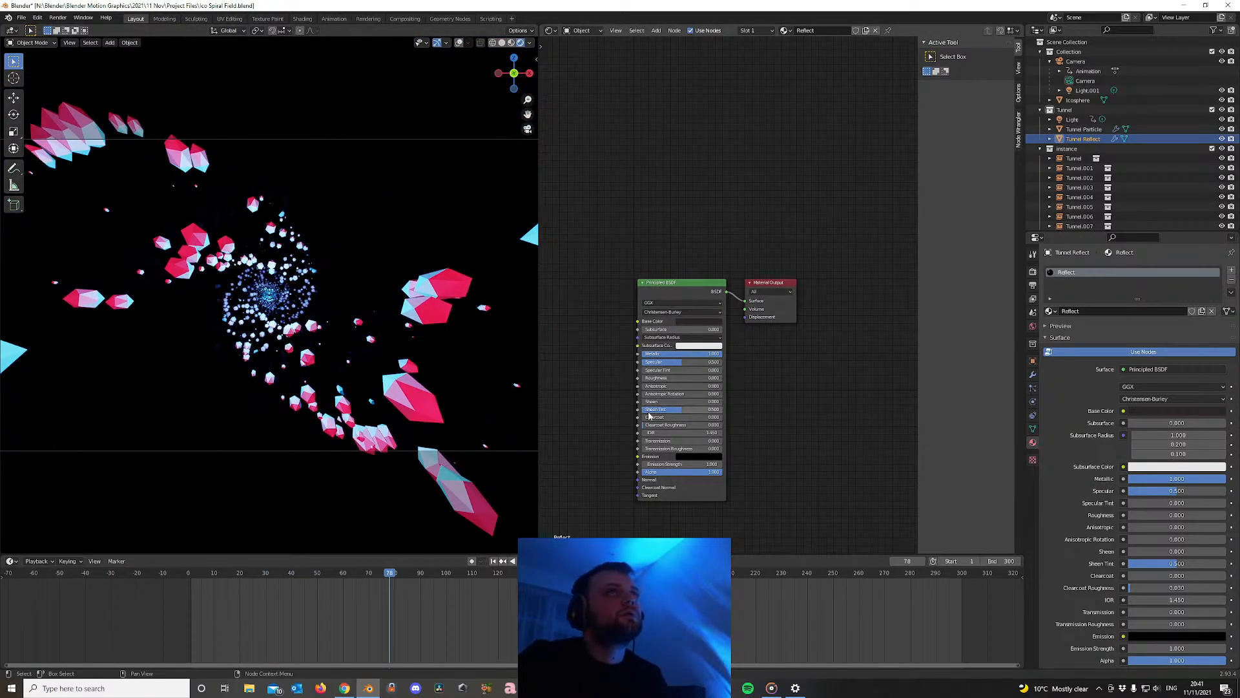
pyautogui.moveTo(656, 379)
pyautogui.mouseDown()
pyautogui.moveTo(675, 379)
pyautogui.moveTo(644, 379)
pyautogui.moveTo(672, 378)
pyautogui.mouseUp()
pyautogui.press('space')
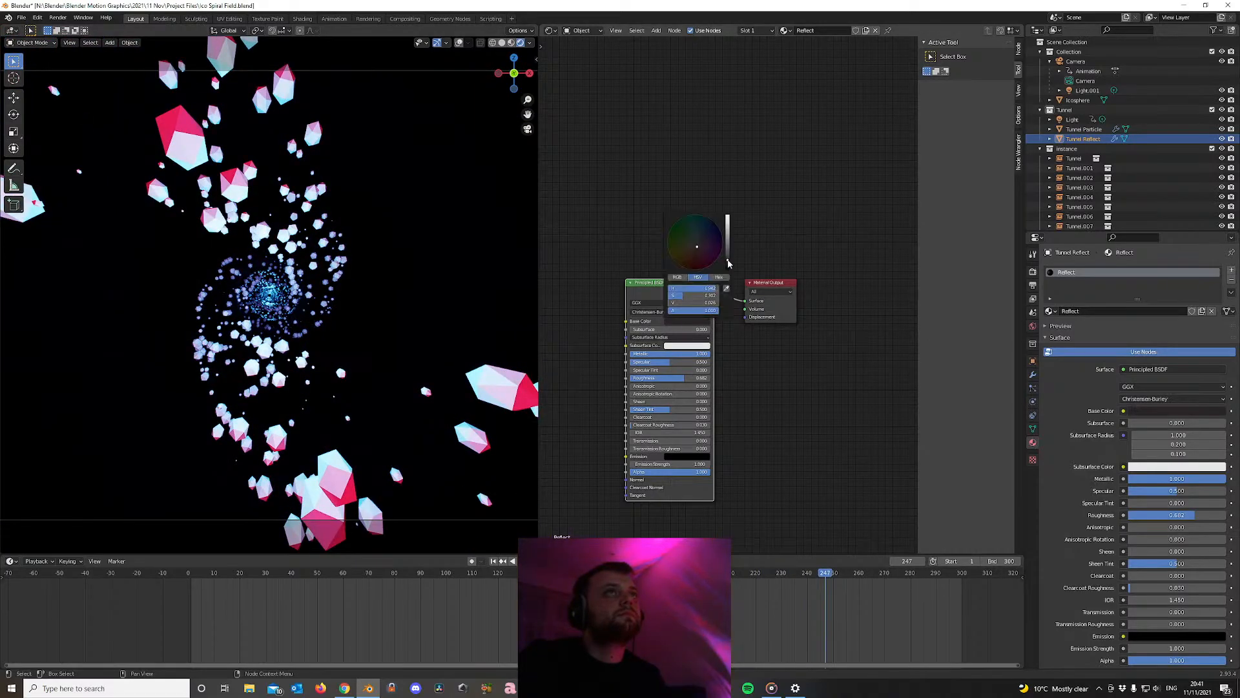
pyautogui.moveTo(728, 263); pyautogui.dragTo(727, 232)
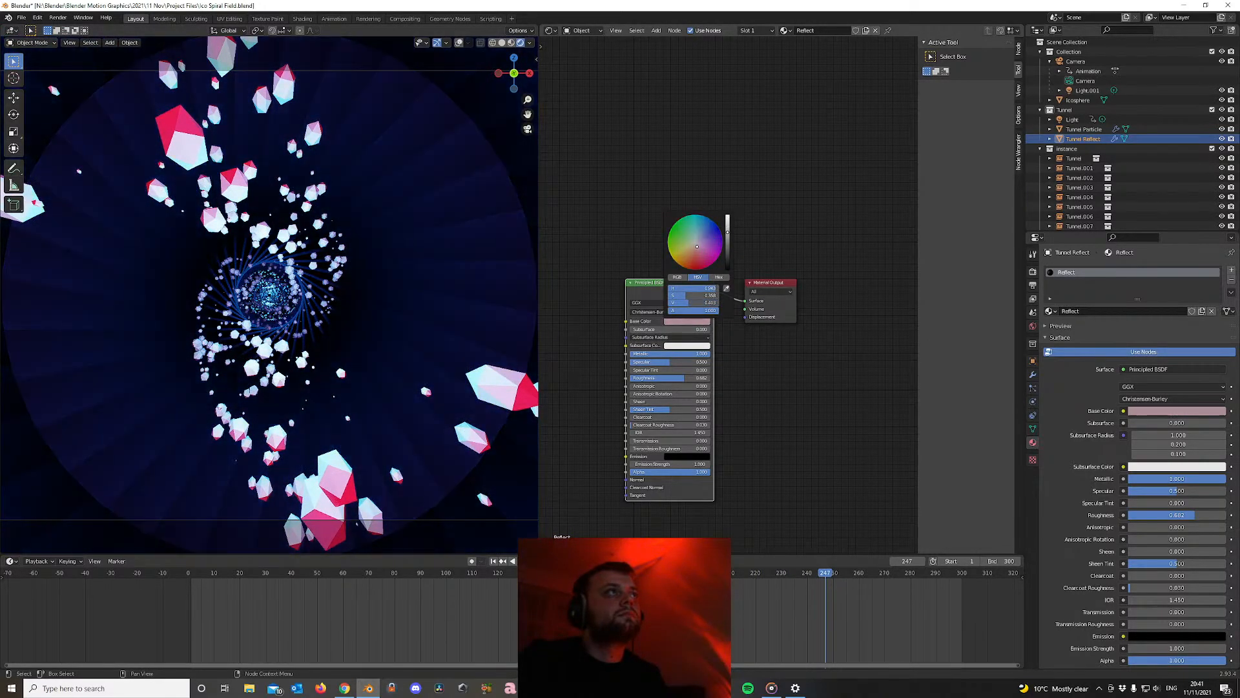
# Add a Noise Texture to the Reflect material and connect it to the Principled BSDF's roughness
pyautogui.click(797, 417)
pyautogui.moveTo(797, 416); pyautogui.dragTo(882, 402, button='middle')
pyautogui.scroll(-3, 678, 324)
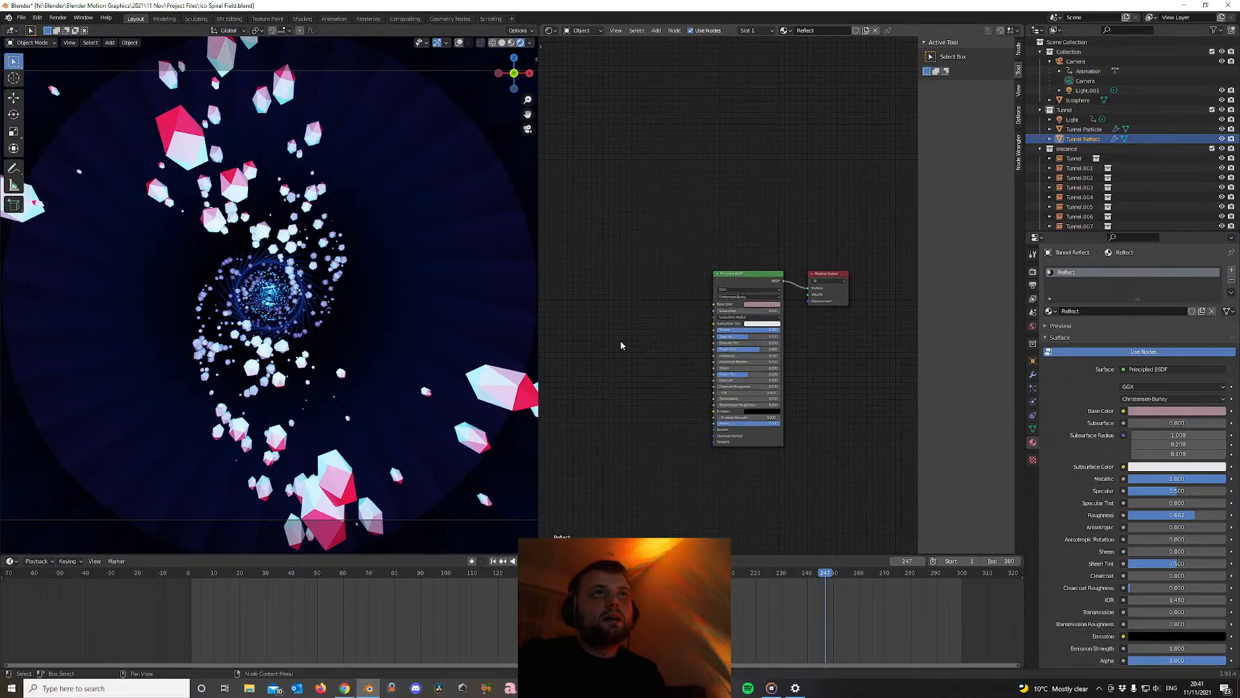
pyautogui.moveTo(622, 346); pyautogui.dragTo(711, 342, button='middle')
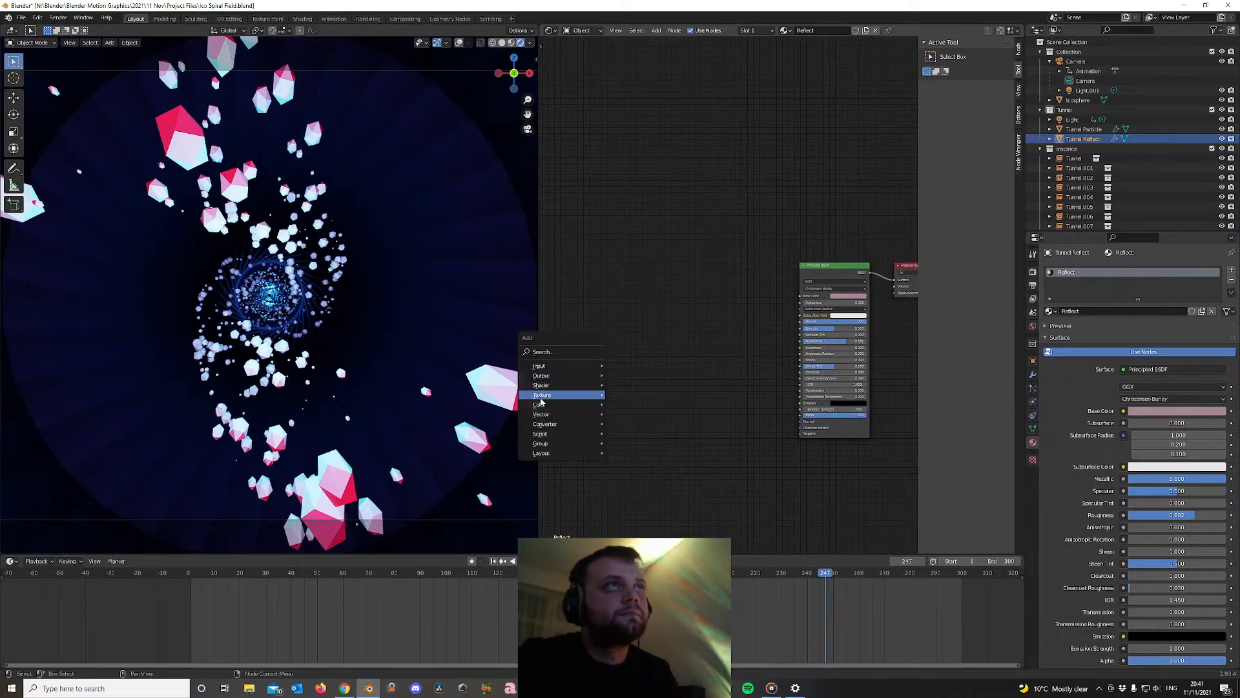
pyautogui.click(637, 503)
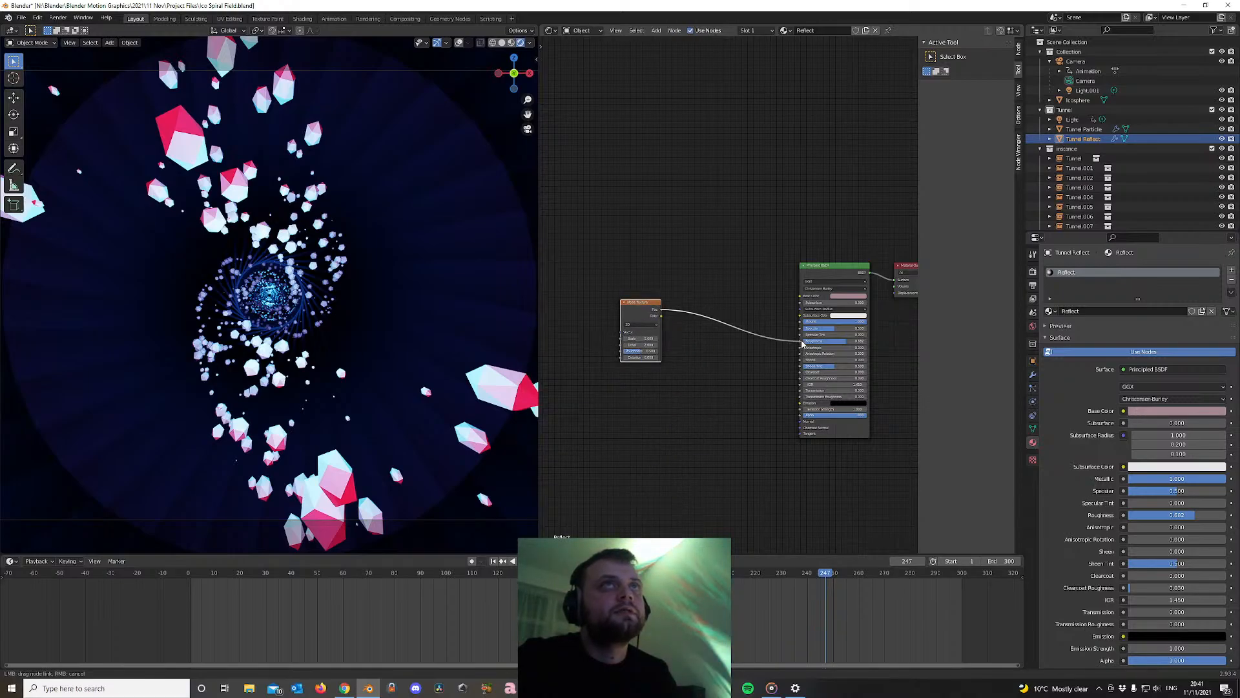
pyautogui.moveTo(802, 344); pyautogui.dragTo(802, 342)
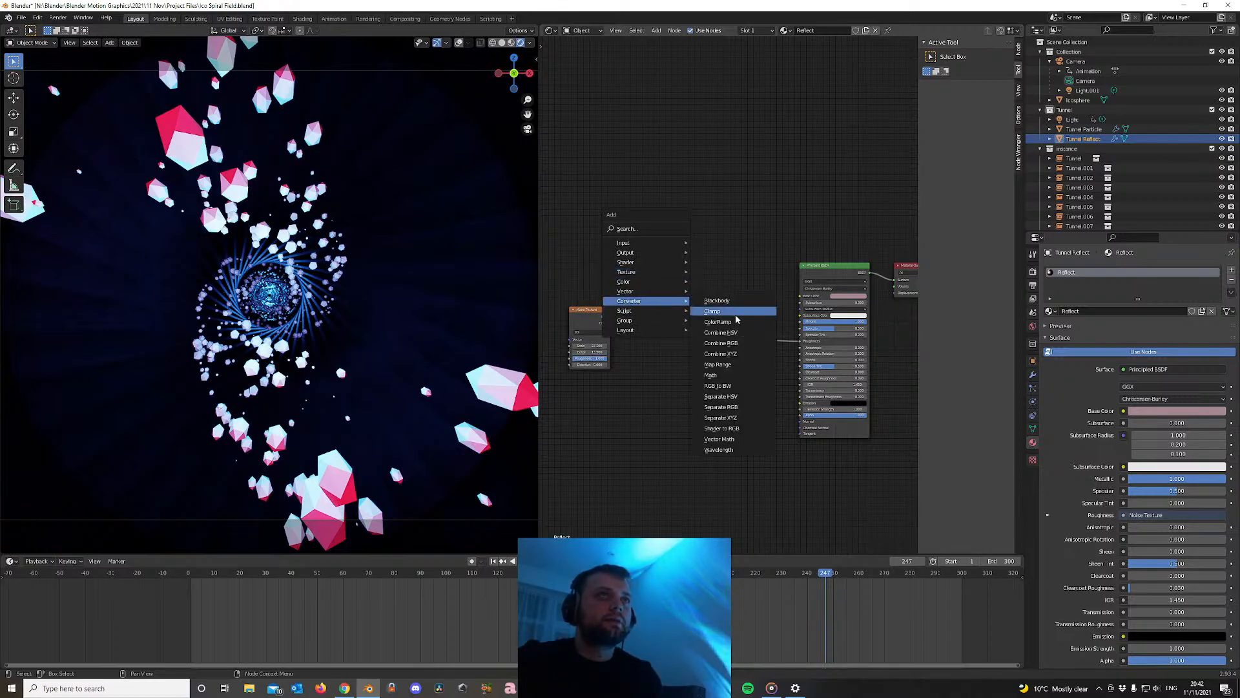
# Insert a ColorRamp between the Noise Texture and roughness, and bring its black and white stops close together
pyautogui.click(736, 321)
pyautogui.click(666, 296)
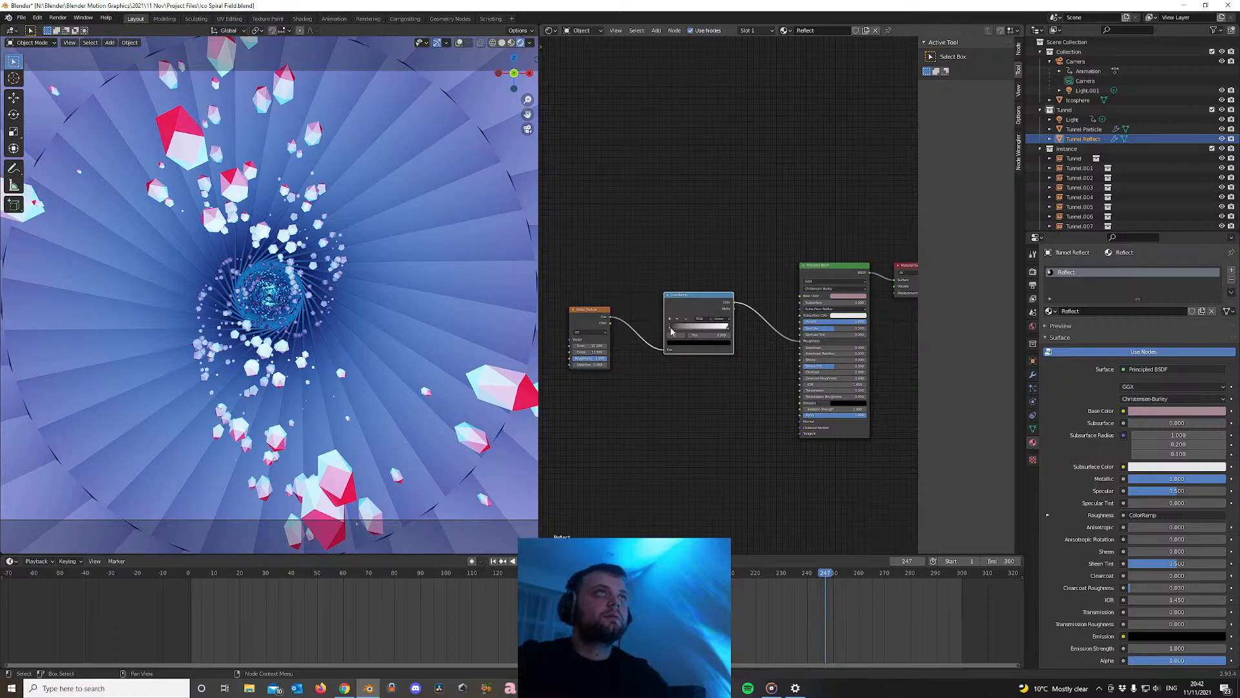
pyautogui.moveTo(680, 331); pyautogui.dragTo(716, 333)
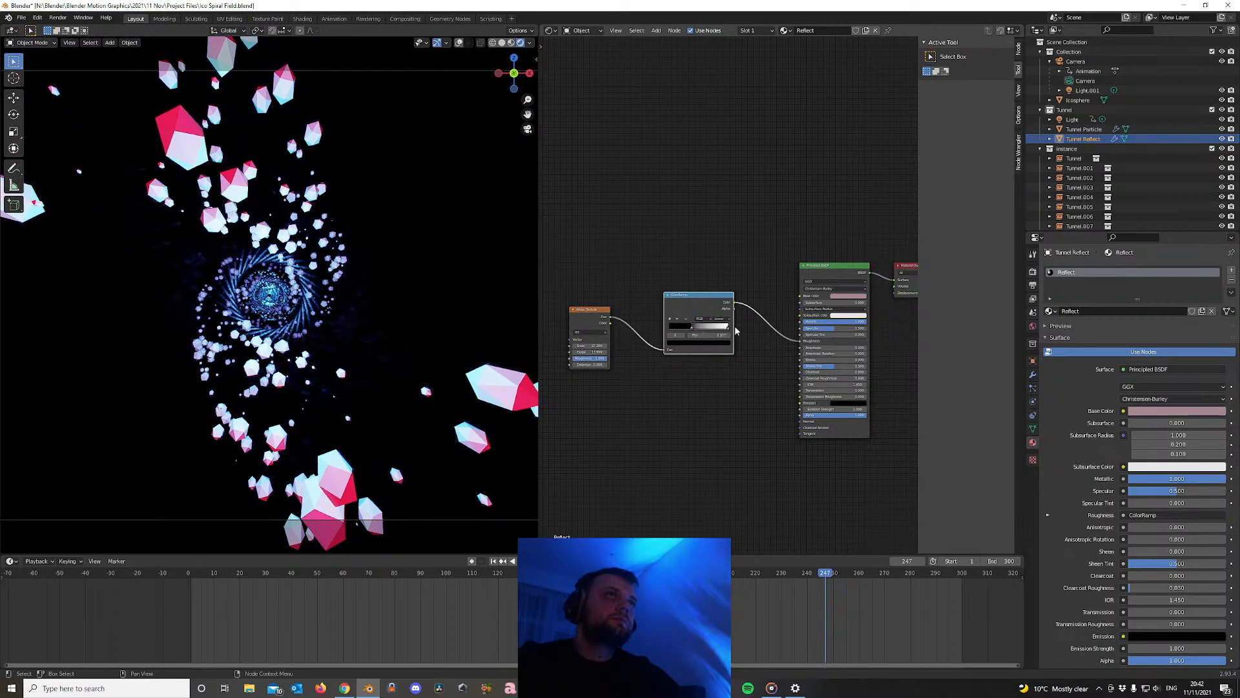
pyautogui.moveTo(726, 328); pyautogui.dragTo(699, 331)
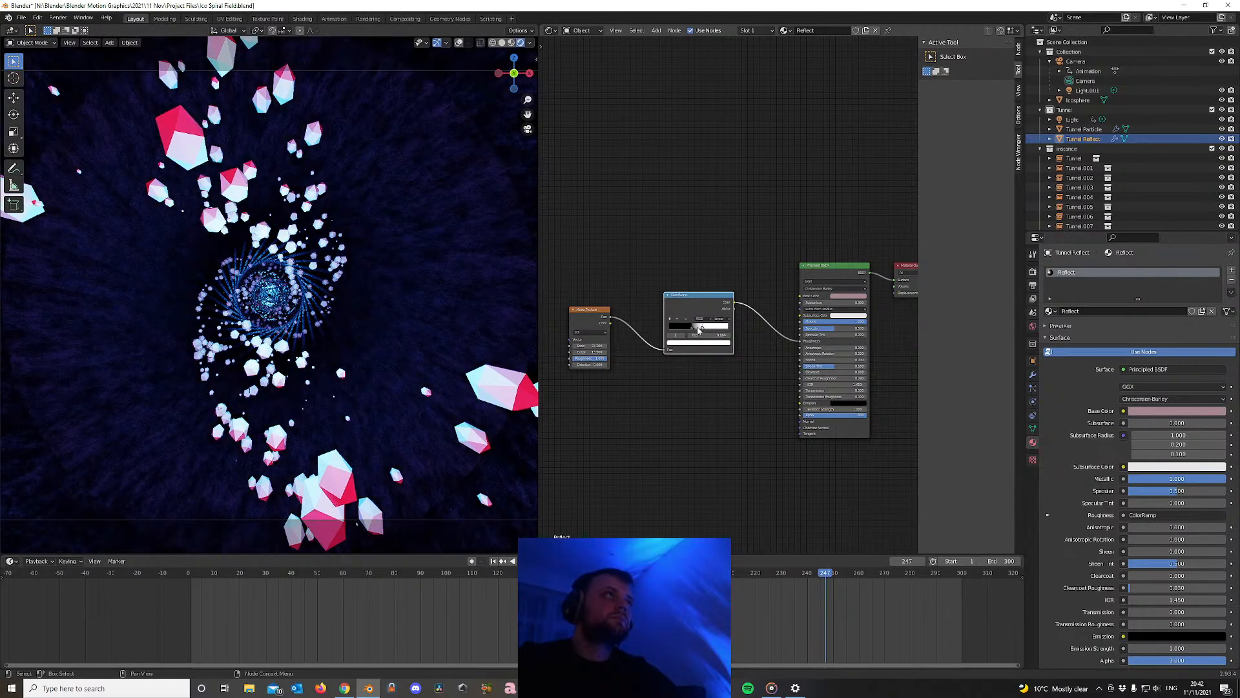
# Play the animation with the noise-driven reflections, go to frame 39, and render it as a test still
pyautogui.press('space')
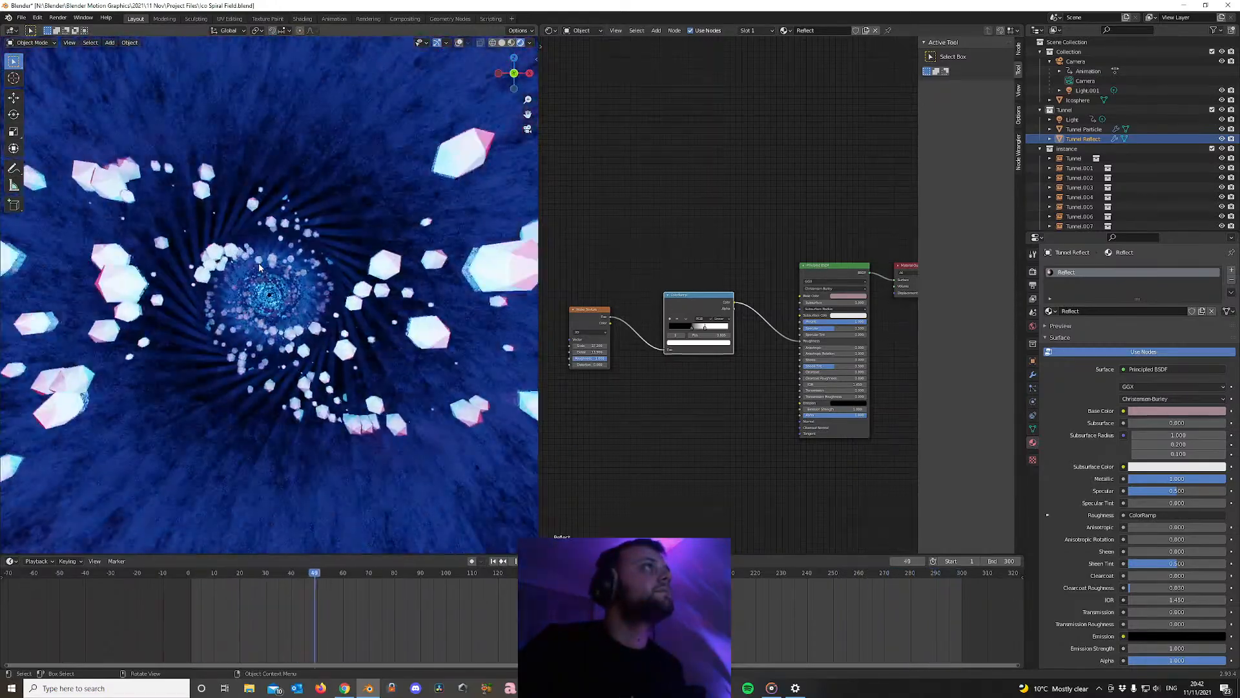
pyautogui.press('space')
pyautogui.moveTo(322, 572); pyautogui.dragTo(288, 573)
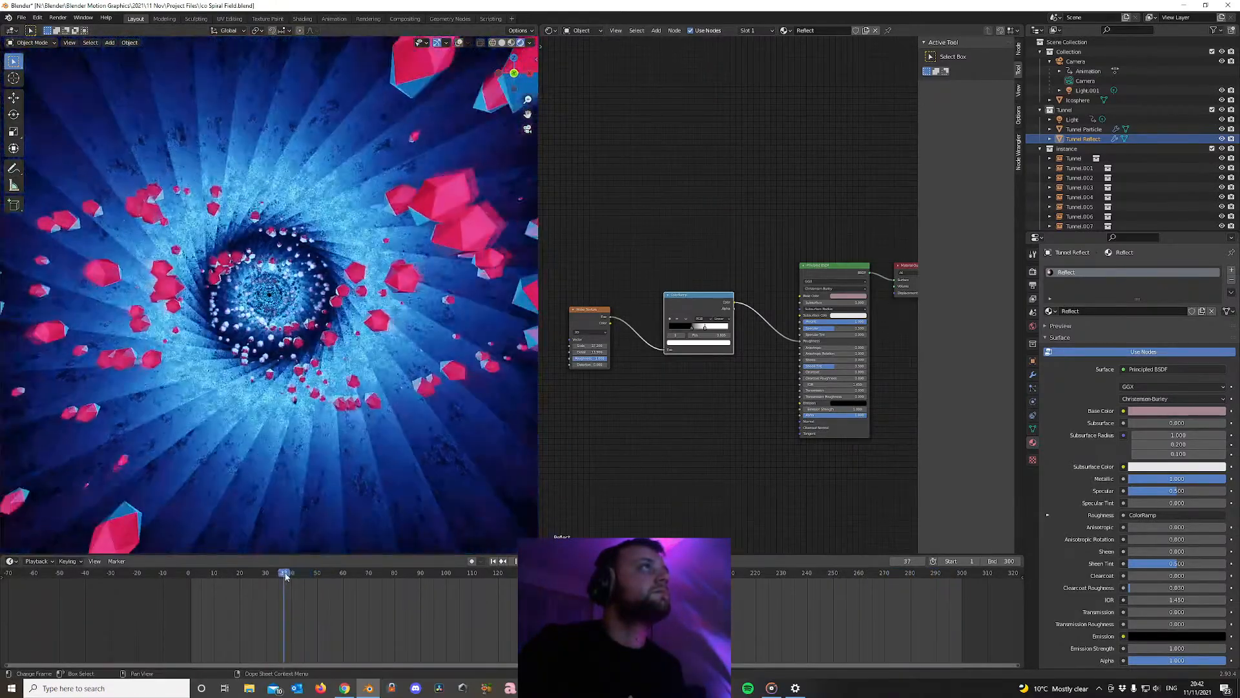
pyautogui.press('F12')
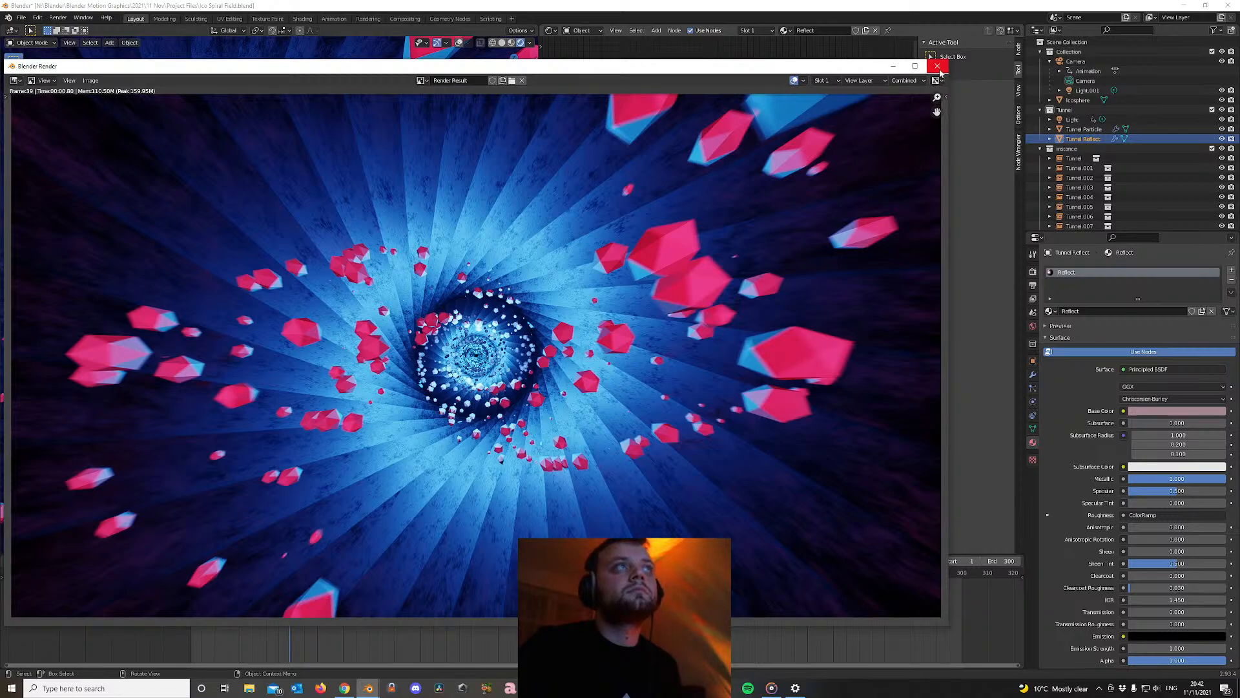
pyautogui.click(938, 66)
# Select the Icosphere to show its Material.001 nodes and move the Material Output farther from the Principled BSDF
pyautogui.click(1086, 129)
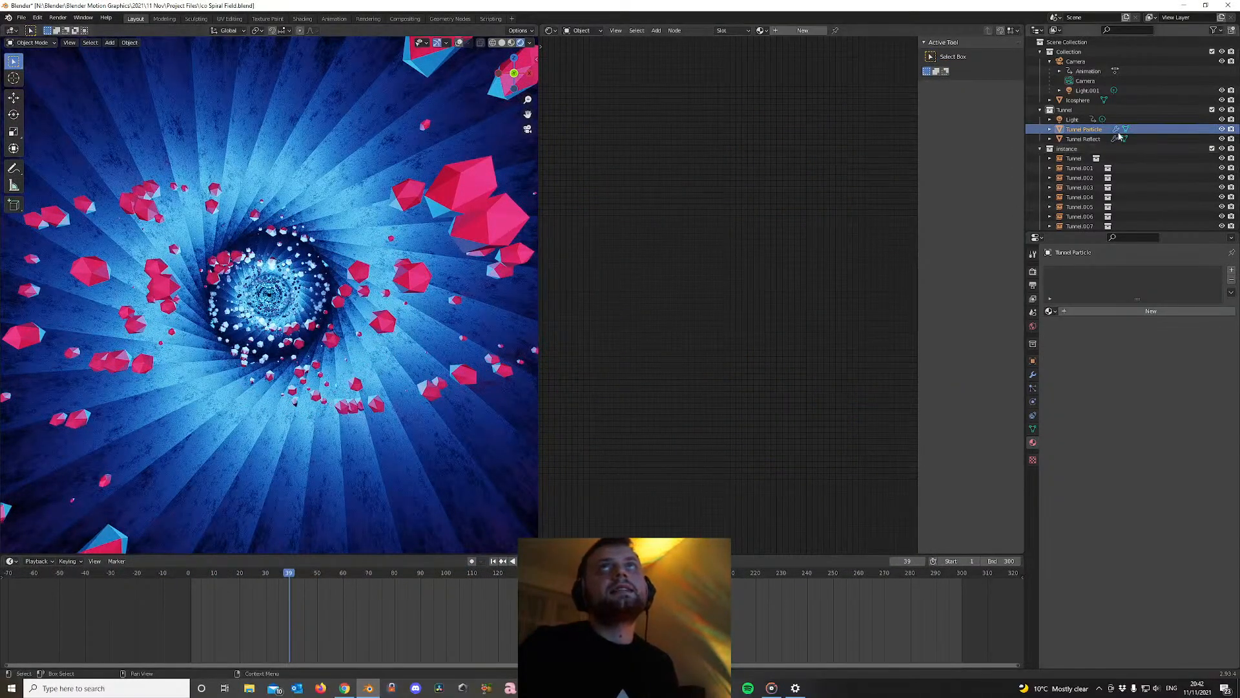
pyautogui.click(1077, 100)
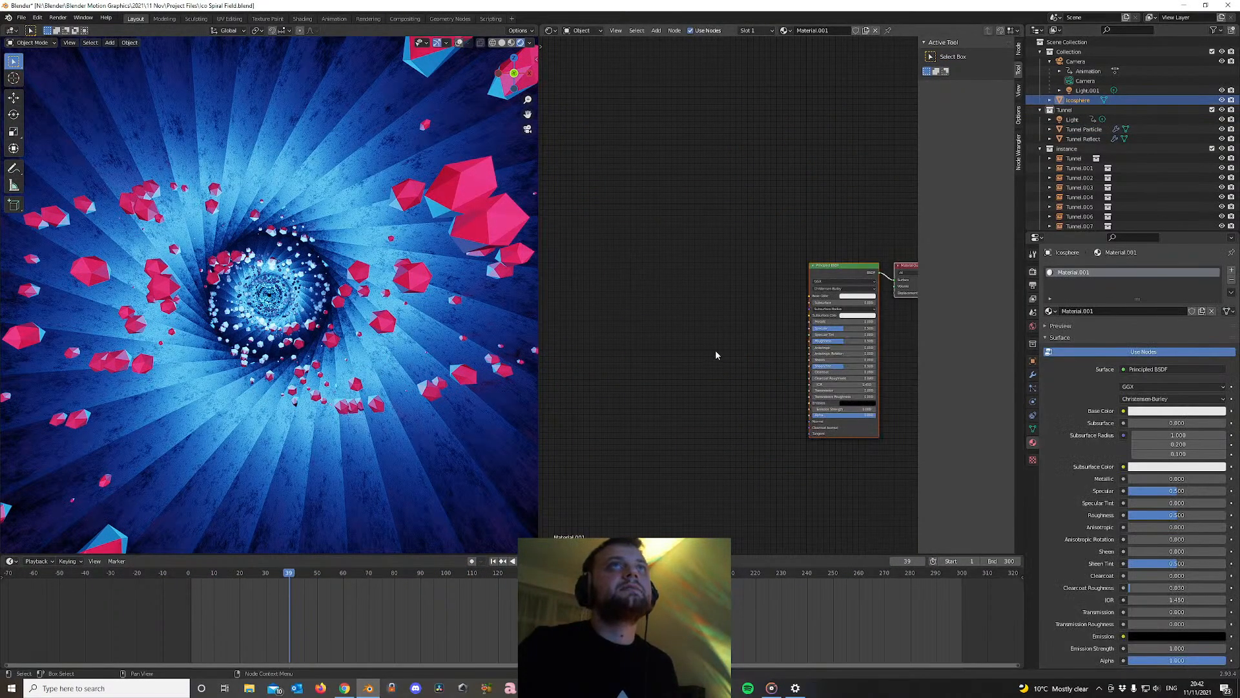
pyautogui.scroll(-2, 716, 354)
pyautogui.scroll(-5, 288, 524)
pyautogui.scroll(8, 307, 507)
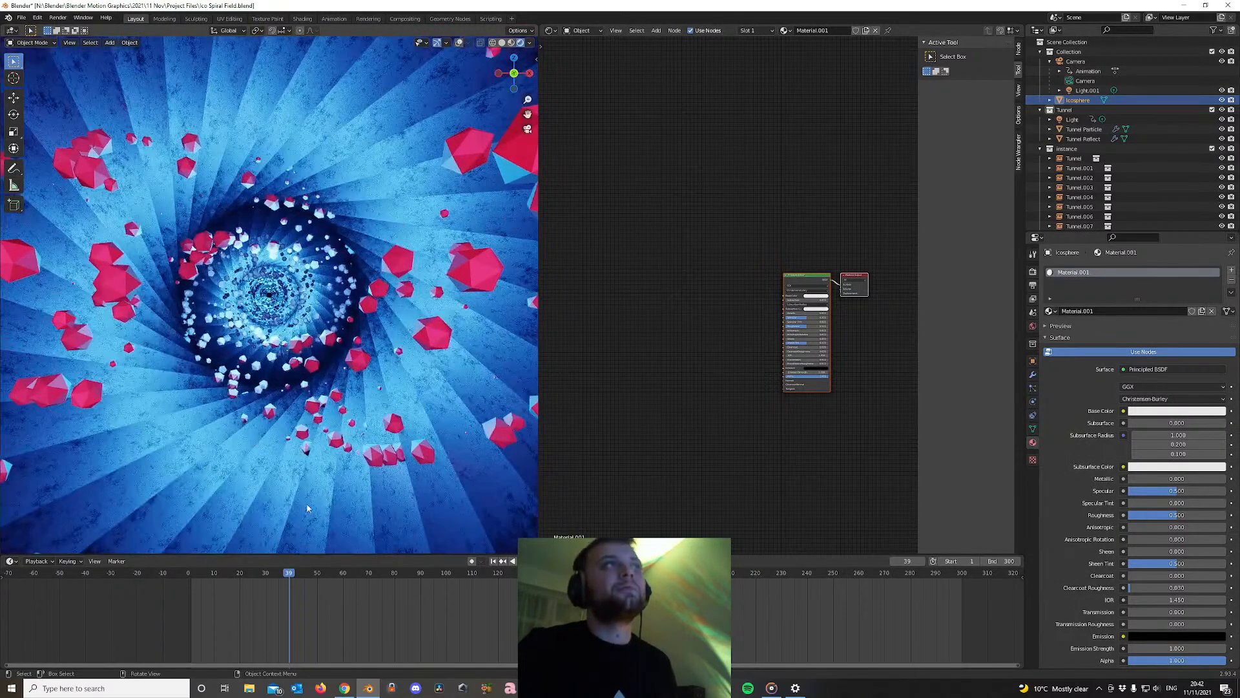
pyautogui.scroll(-2, 307, 507)
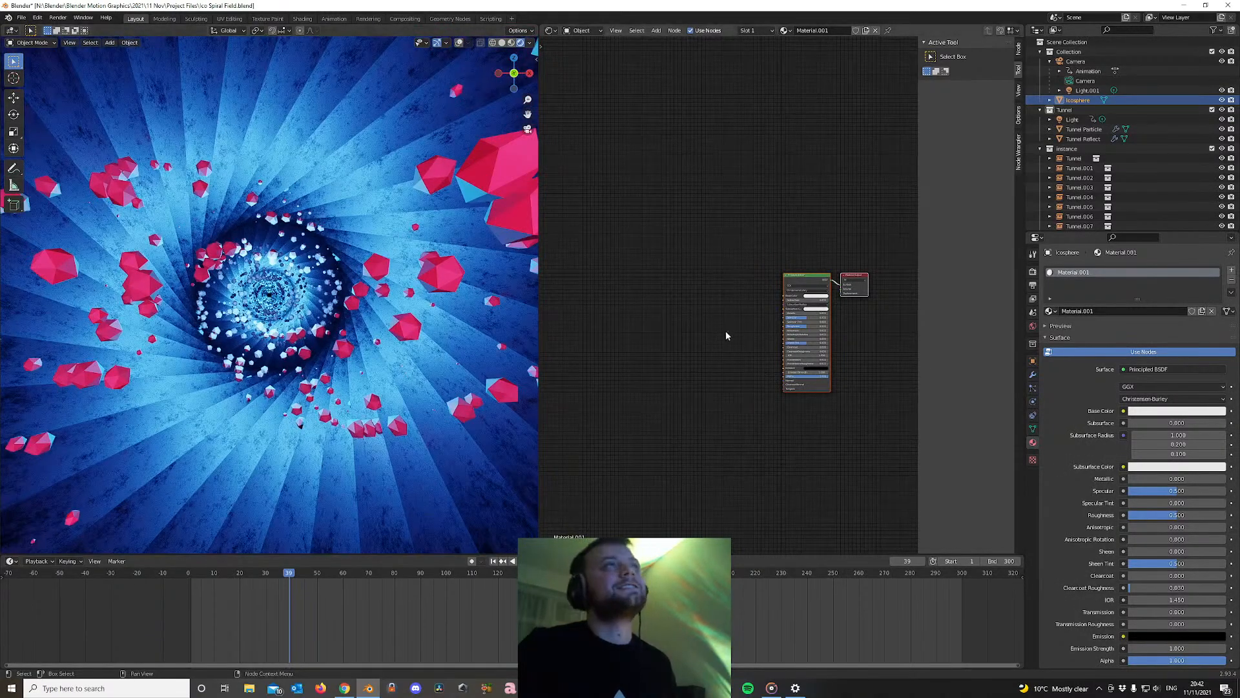
pyautogui.moveTo(726, 332); pyautogui.dragTo(661, 389, button='middle')
pyautogui.scroll(3, 672, 382)
pyautogui.scroll(-3, 673, 381)
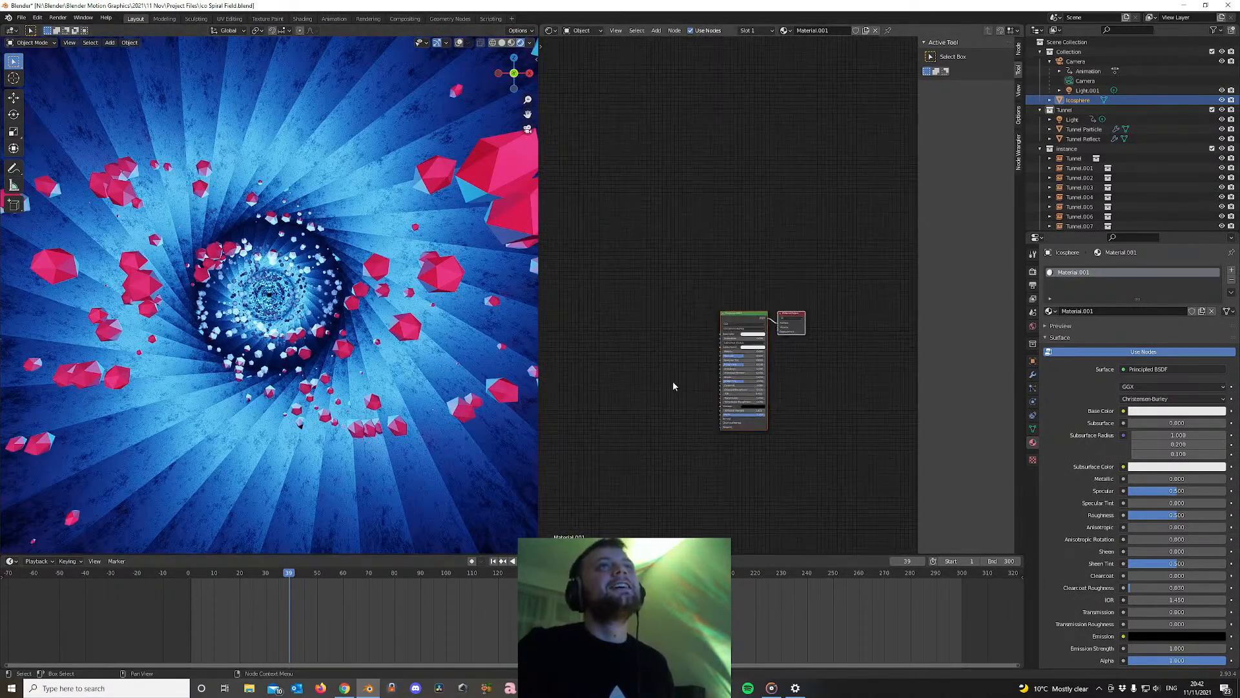
pyautogui.scroll(3, 673, 381)
pyautogui.scroll(-2, 661, 383)
pyautogui.moveTo(669, 432); pyautogui.dragTo(648, 377, button='middle')
pyautogui.scroll(2, 648, 377)
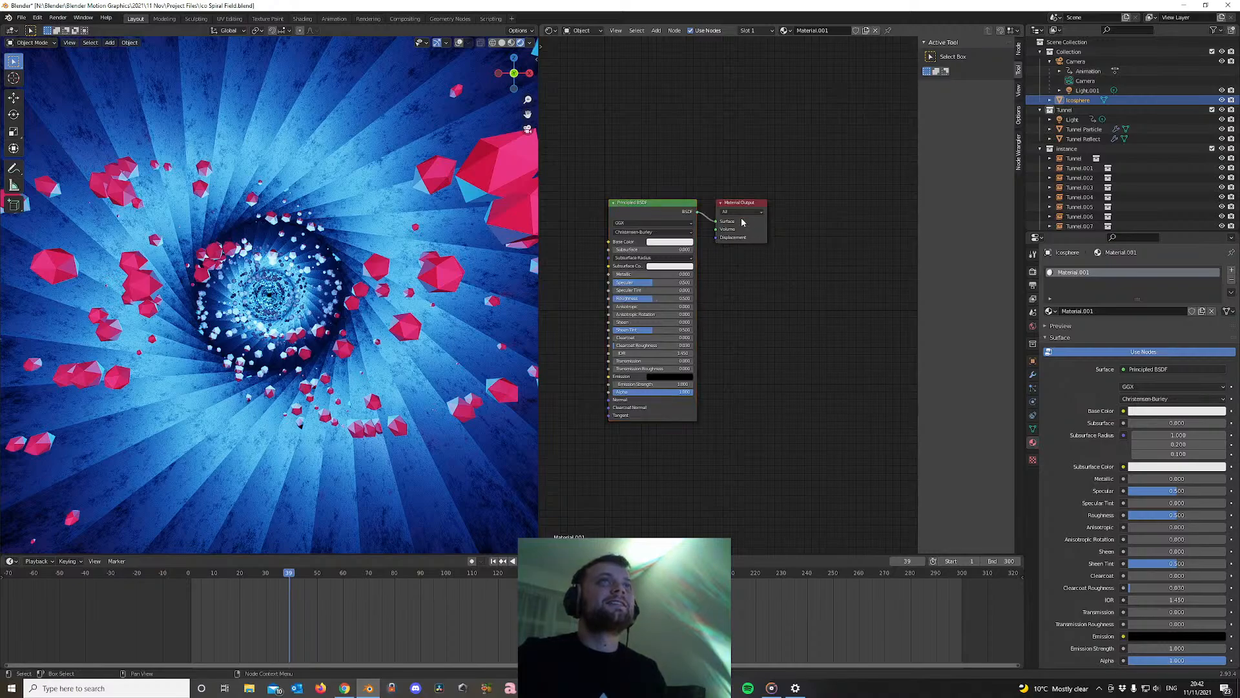
pyautogui.moveTo(741, 221); pyautogui.dragTo(793, 216)
# Set the Icosphere material's metallic value to 1.000 and check the particles in the camera view
pyautogui.click(662, 211)
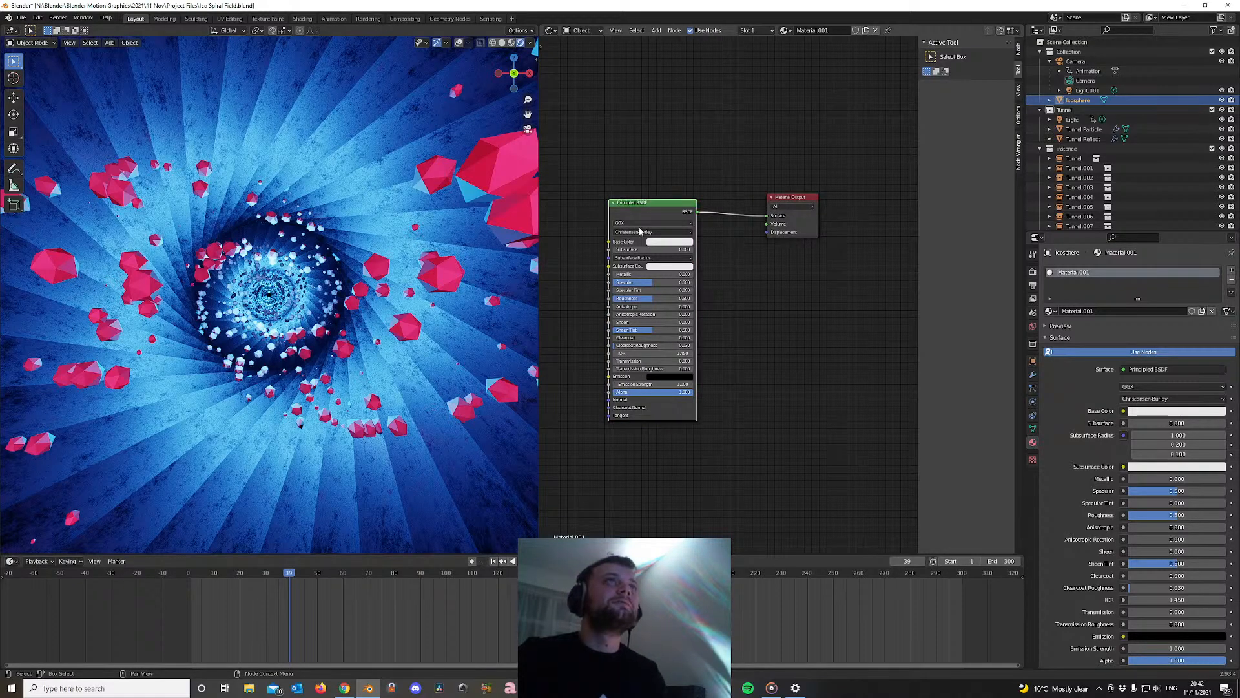
pyautogui.moveTo(648, 274); pyautogui.dragTo(693, 274)
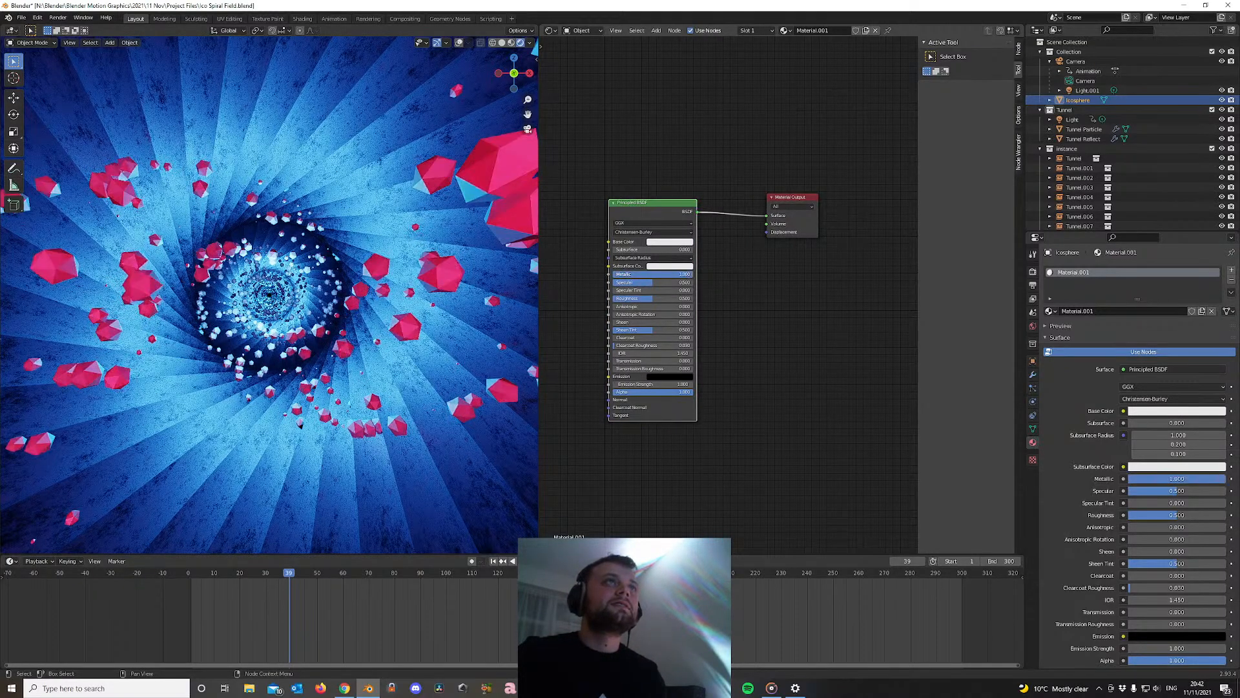
pyautogui.click(738, 364)
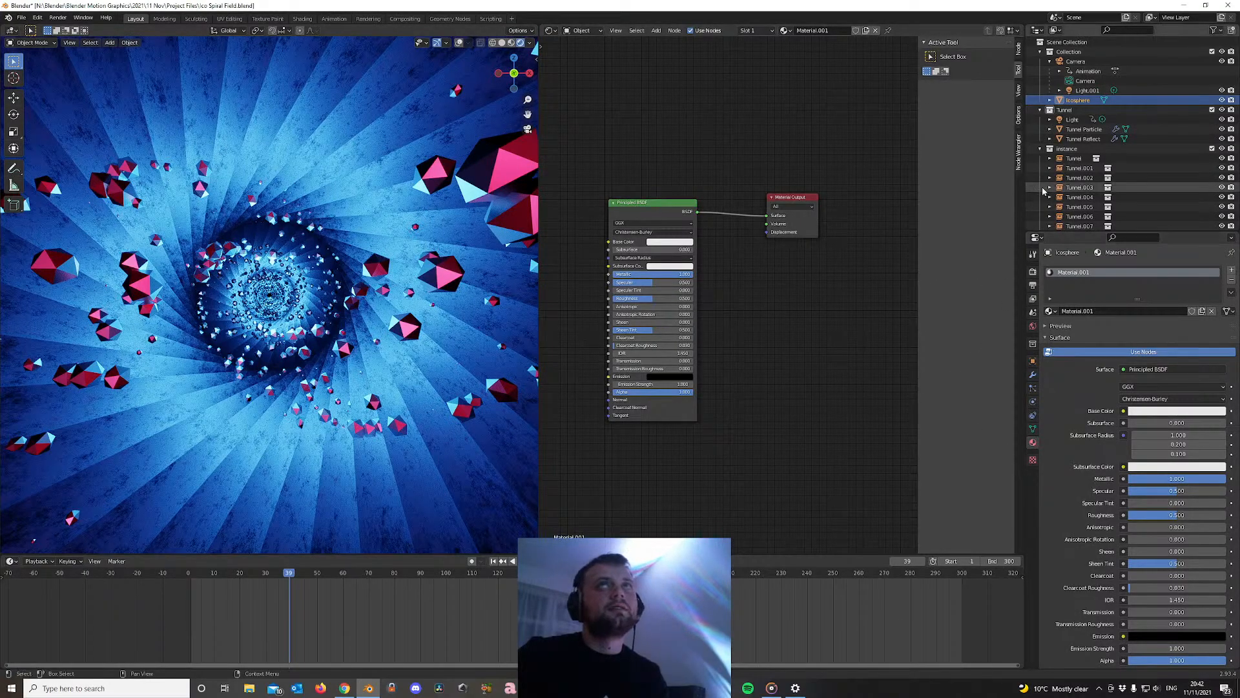
pyautogui.moveTo(327, 393); pyautogui.dragTo(378, 388, button='middle')
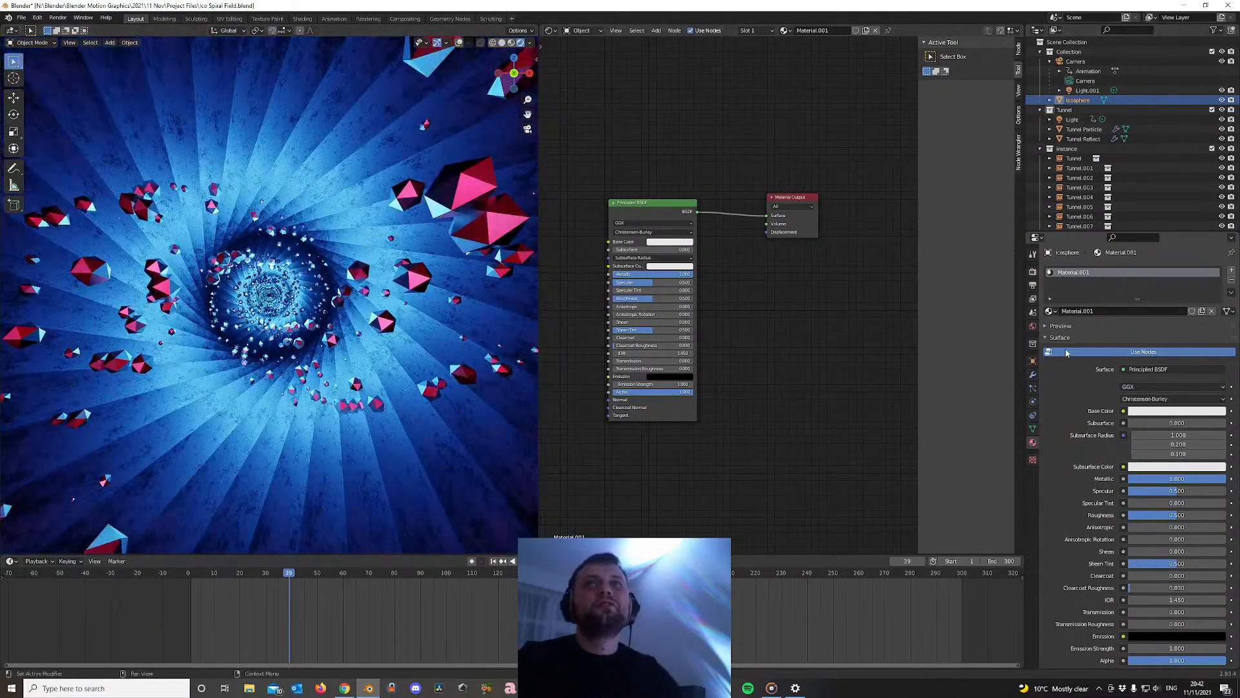
# Add a Wireframe modifier to the icosphere and preview the wireframe instances in the animation
pyautogui.click(1033, 376)
pyautogui.click(1078, 270)
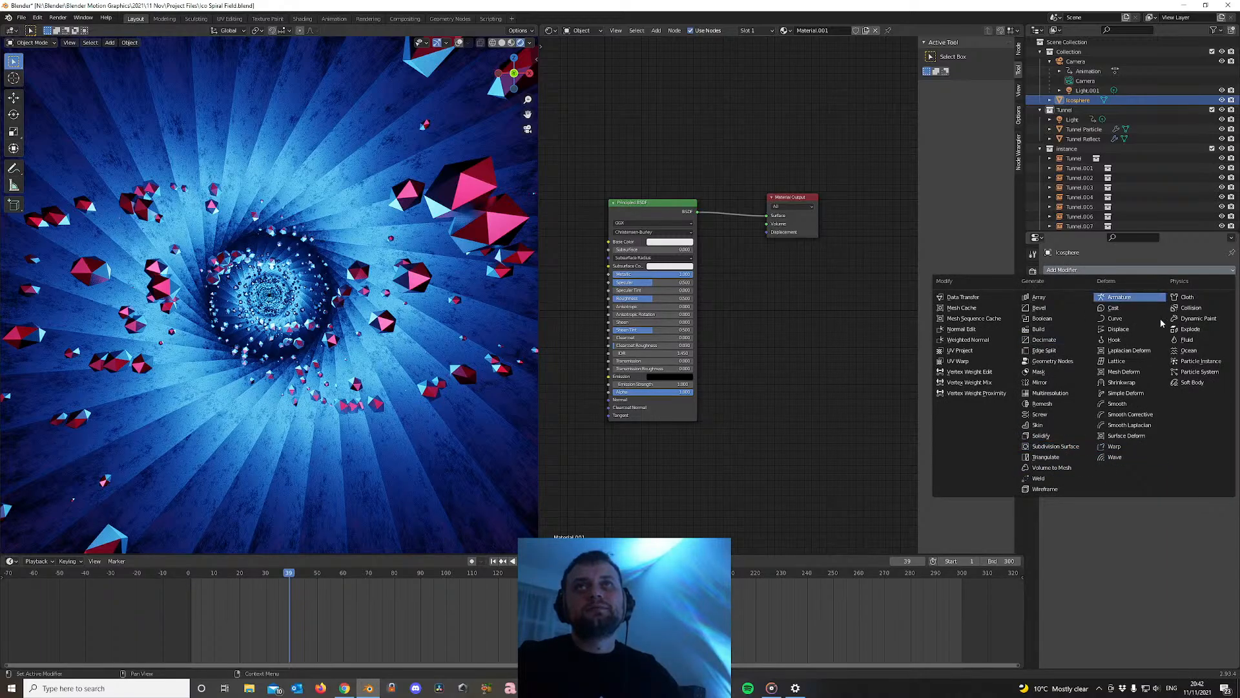
pyautogui.click(1044, 489)
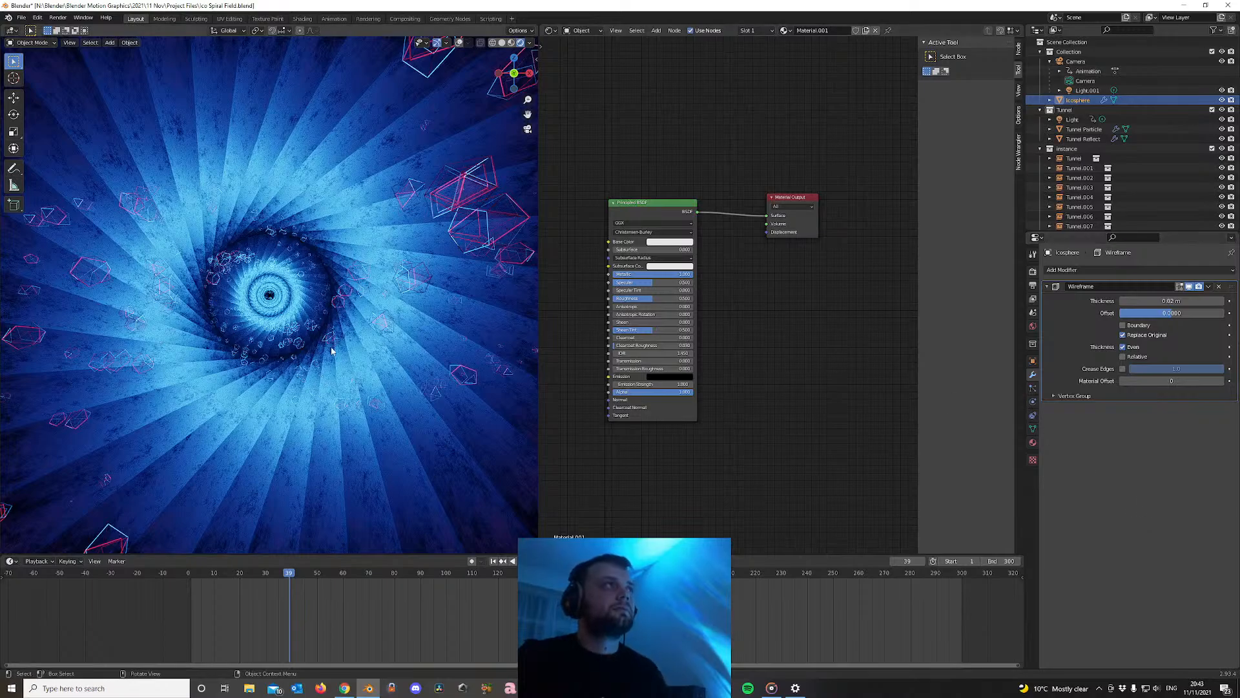
pyautogui.press('space')
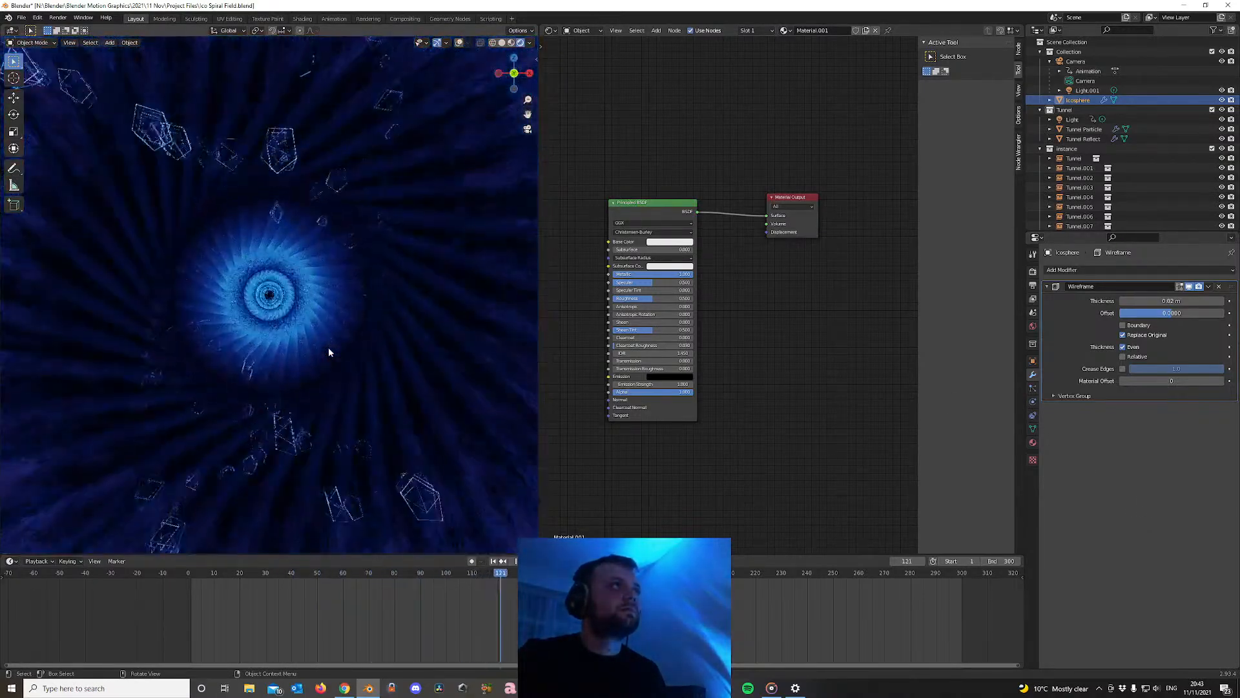
pyautogui.press('space')
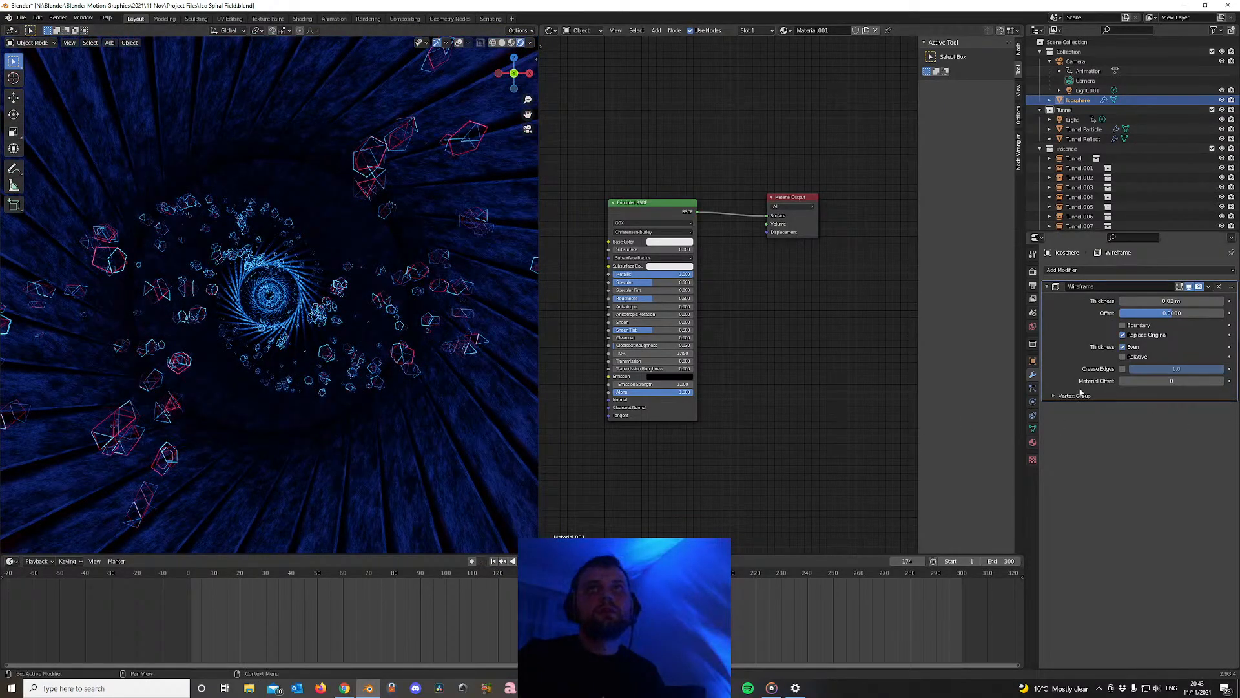
# Turn off Replace Original in the Wireframe modifier, preview the animation and return to frame 1
pyautogui.click(1122, 335)
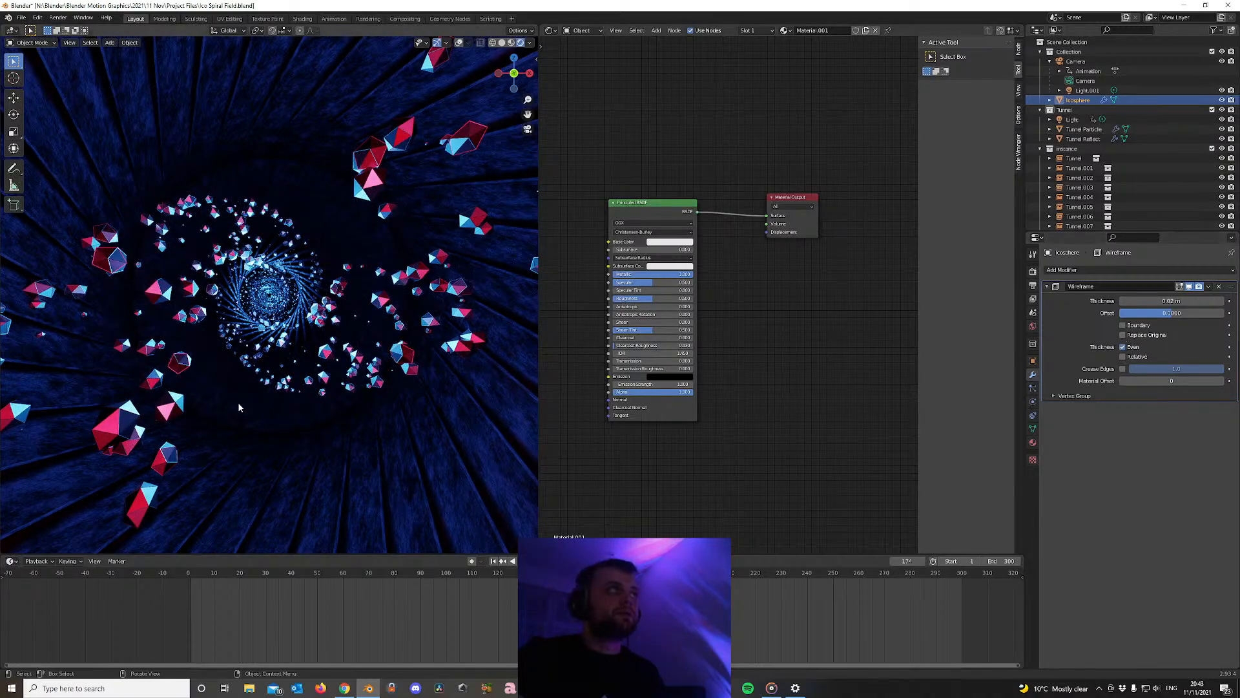
pyautogui.press('space')
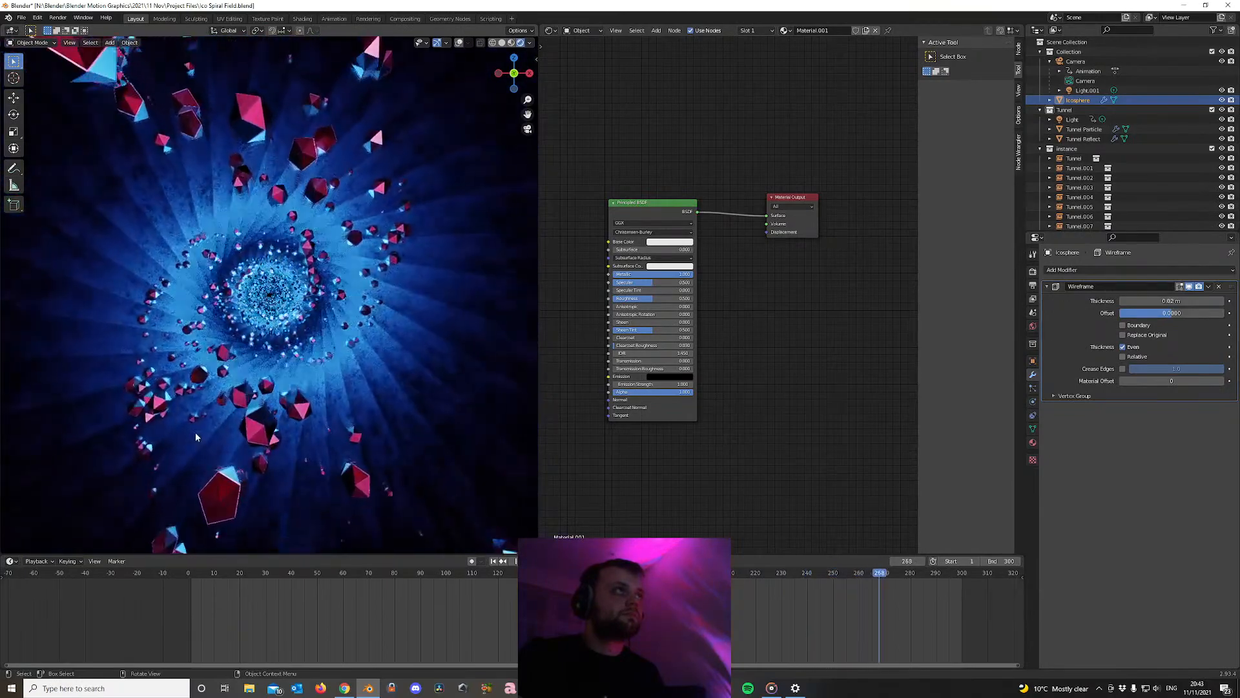
pyautogui.press('space')
pyautogui.click(493, 561)
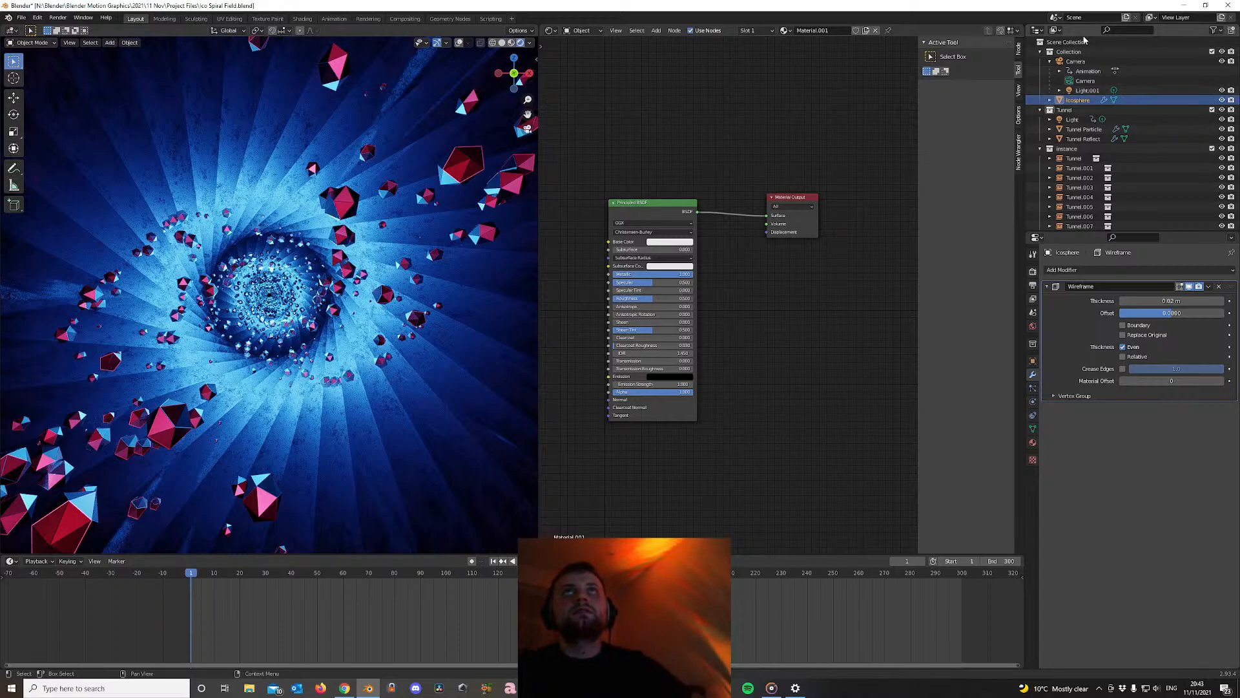
# Review the Tunnel Particle's particle settings, then try changing the icosphere's X rotation and cancel it
pyautogui.click(1085, 131)
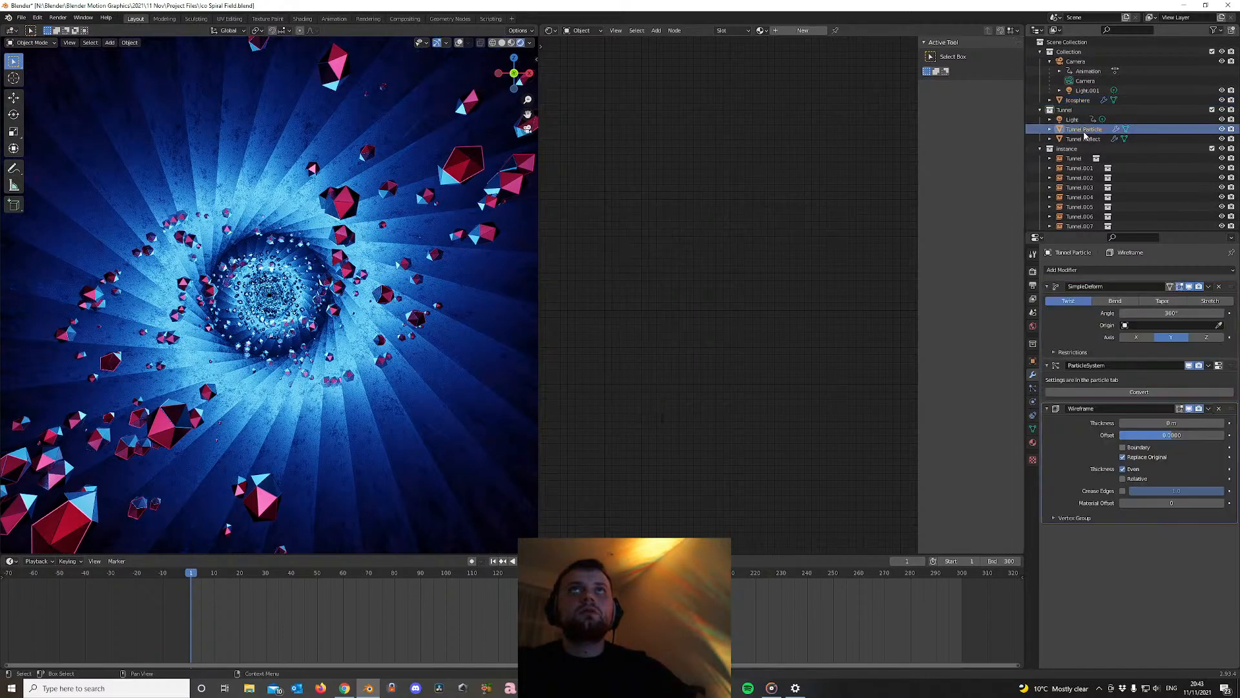
pyautogui.click(1033, 388)
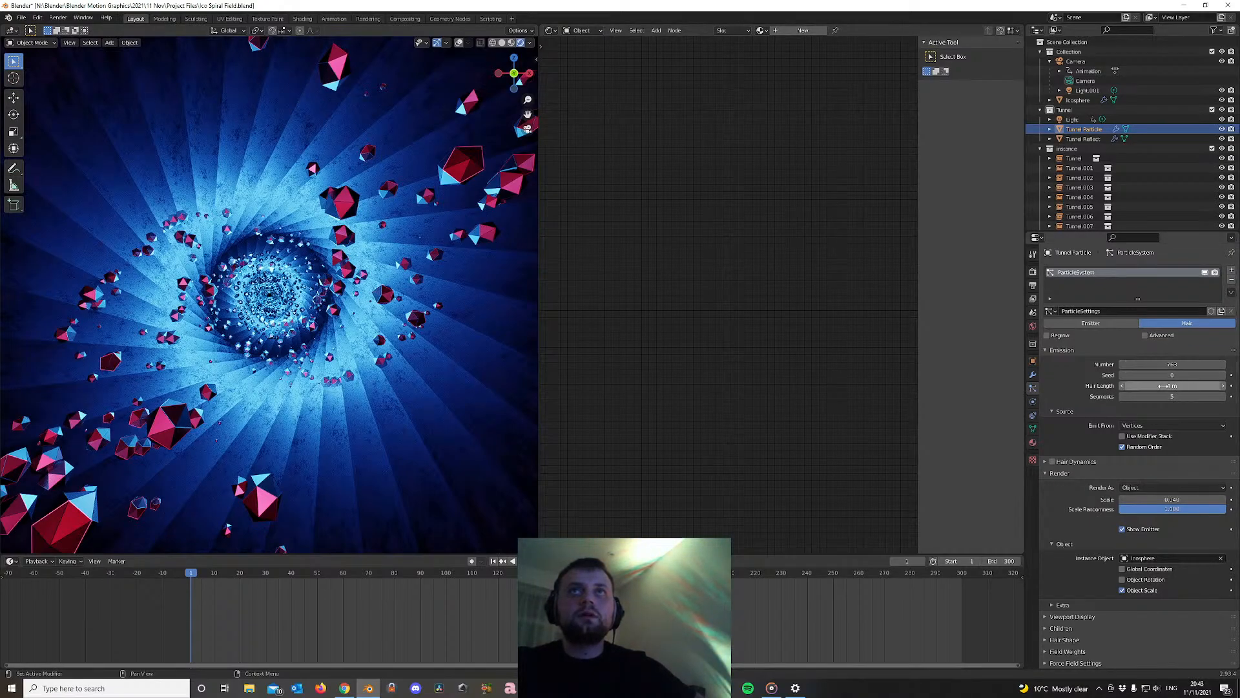
pyautogui.scroll(-2, 1090, 504)
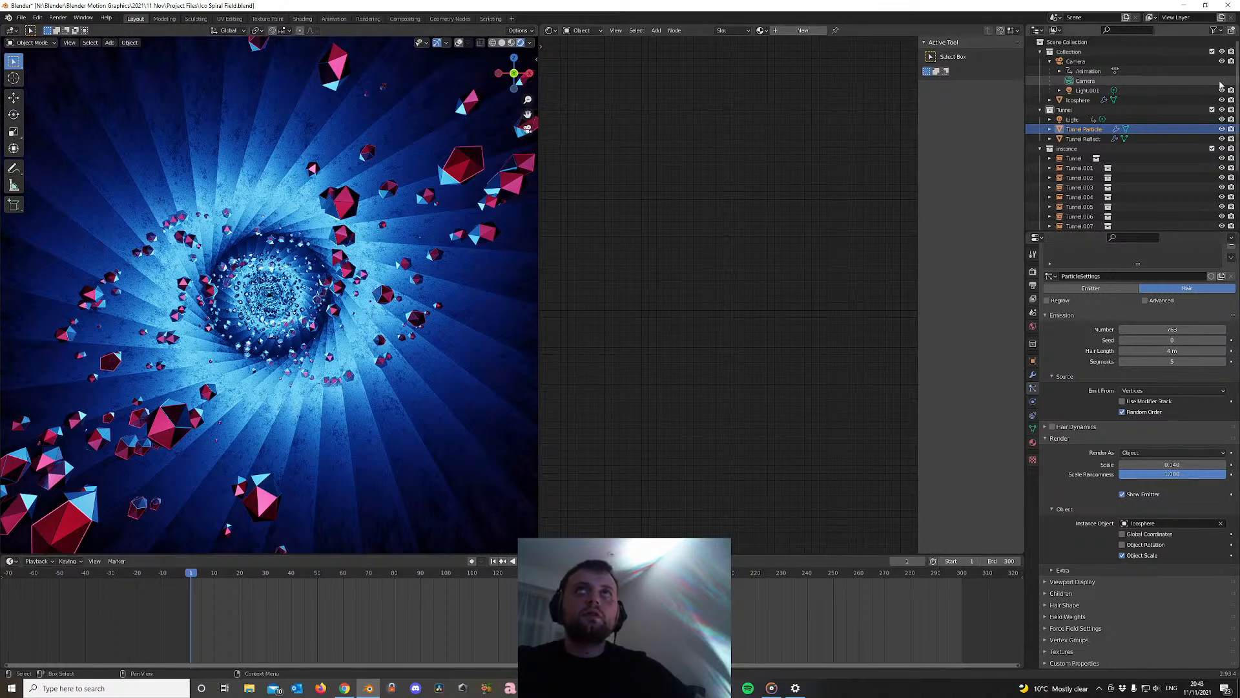
pyautogui.click(1083, 101)
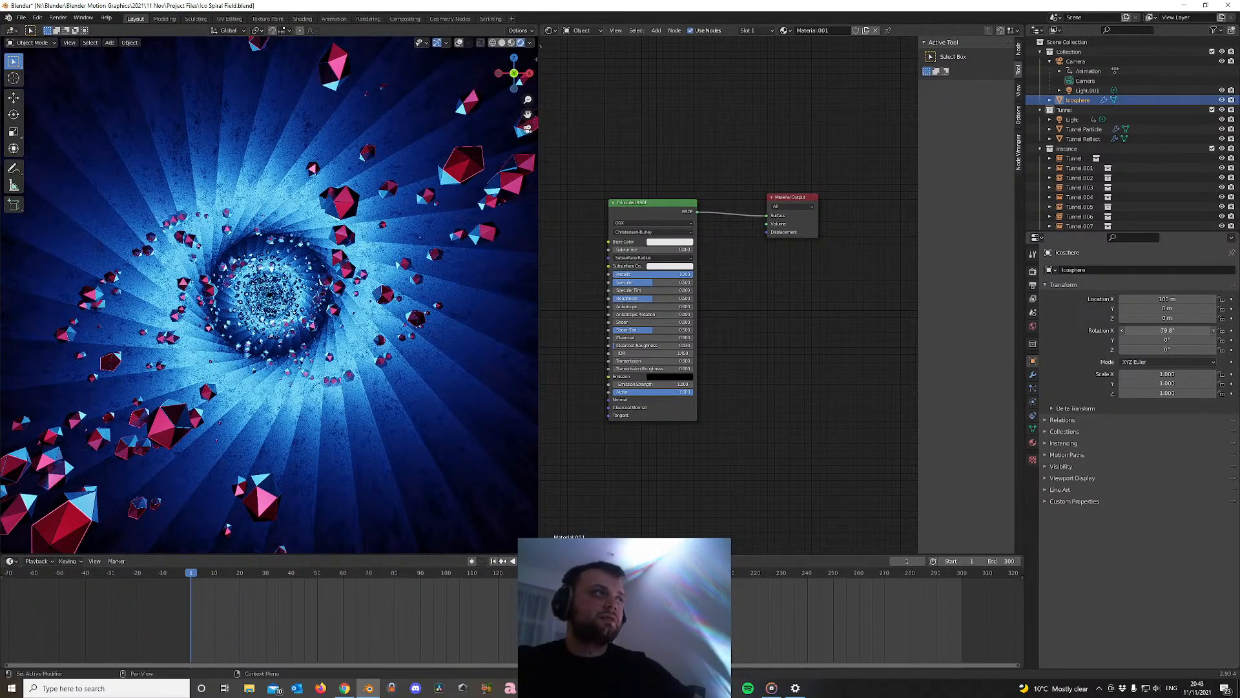
pyautogui.rightClick(1167, 330)
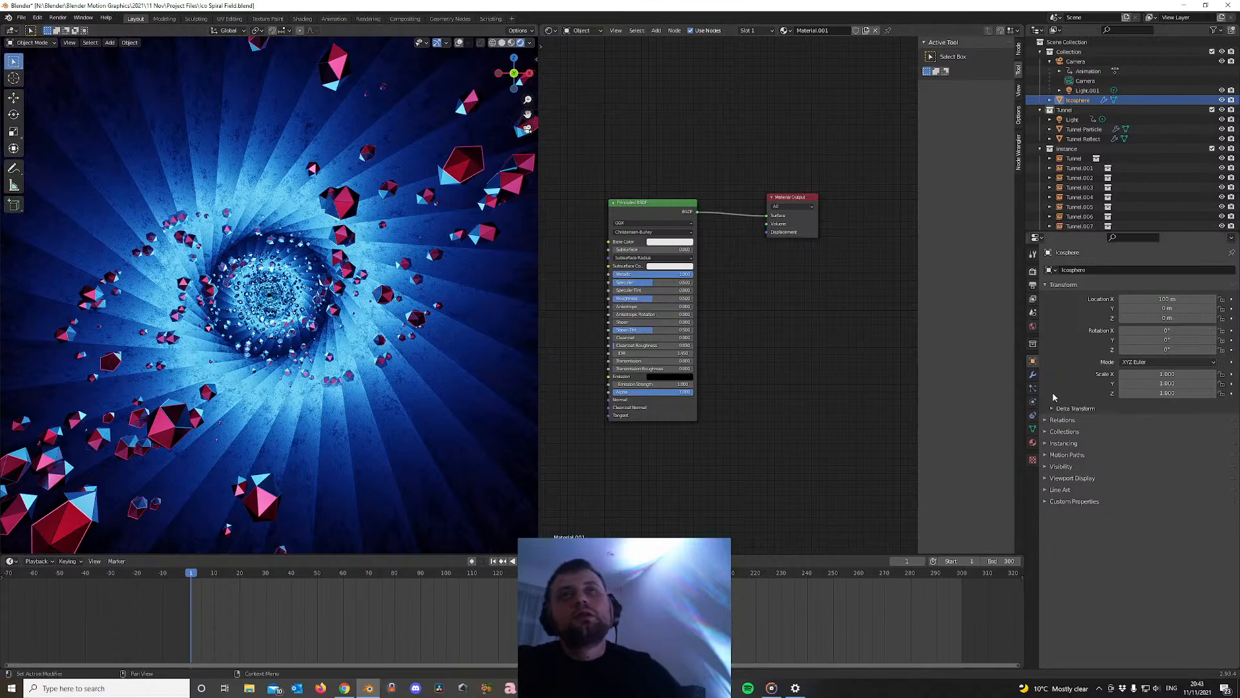
# Enable Advanced and Rotation in the Tunnel Particle's particle settings and set the Orientation Axis to None
pyautogui.click(1085, 131)
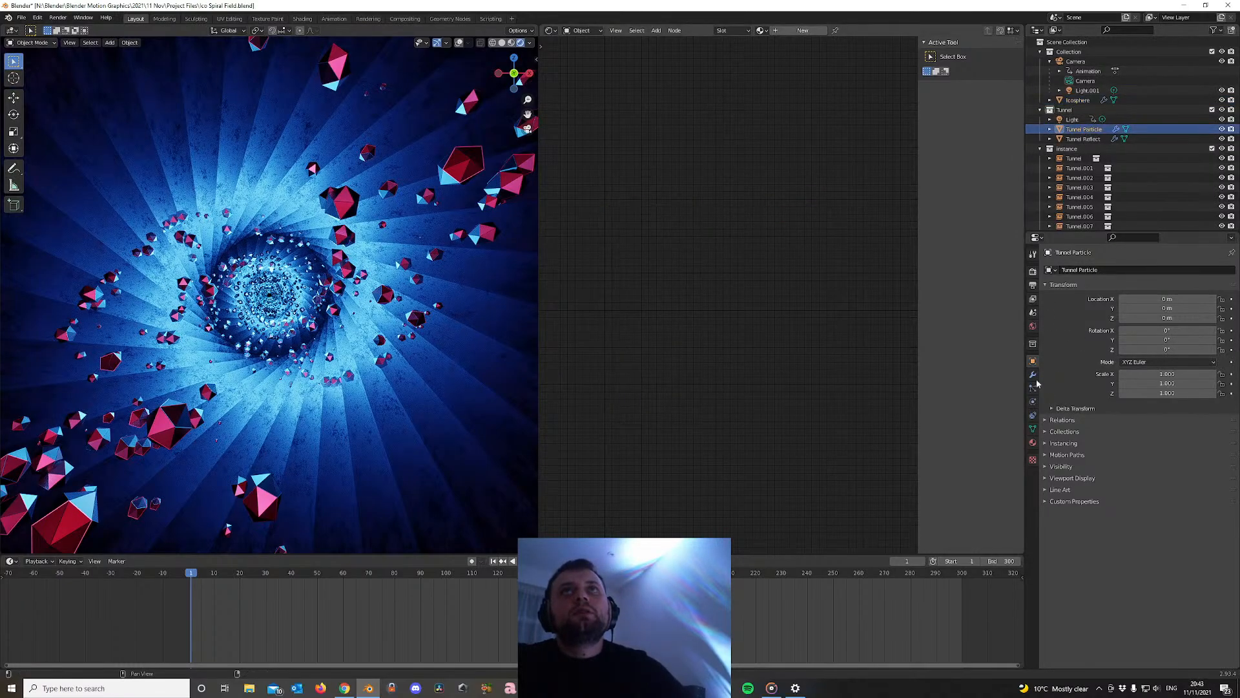
pyautogui.click(1033, 388)
pyautogui.scroll(-2, 1210, 546)
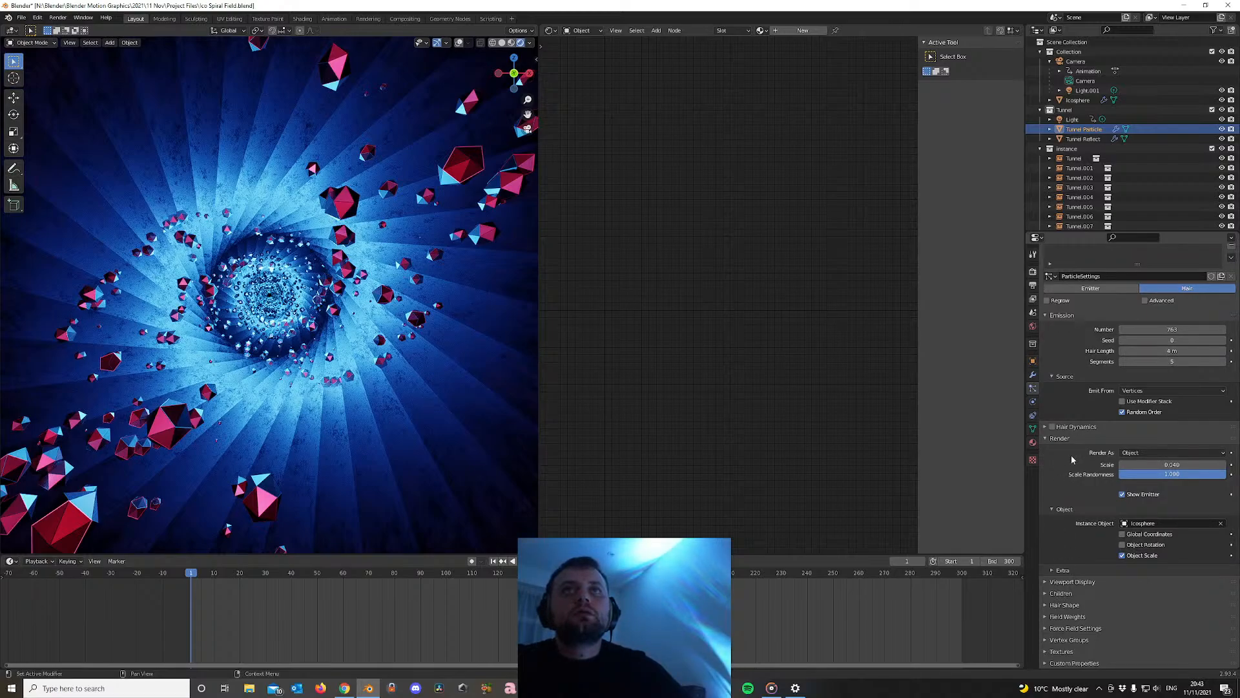
pyautogui.scroll(1, 1065, 404)
pyautogui.click(1145, 320)
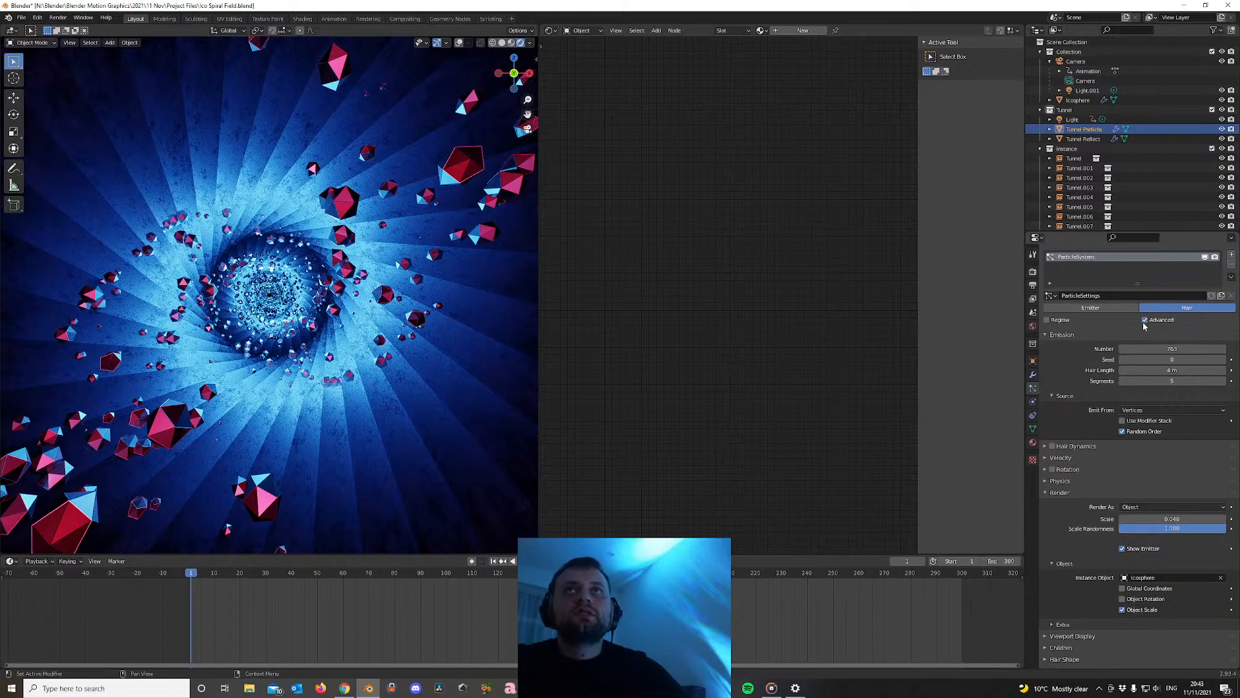
pyautogui.click(1044, 469)
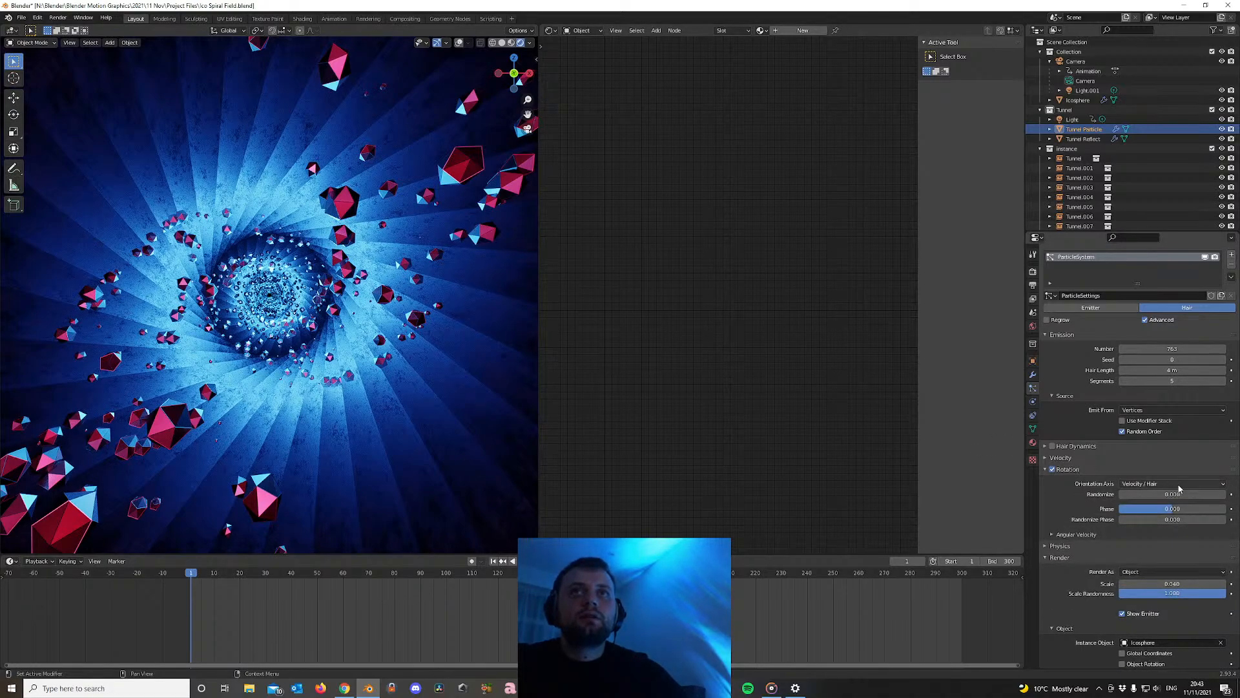
pyautogui.click(1180, 485)
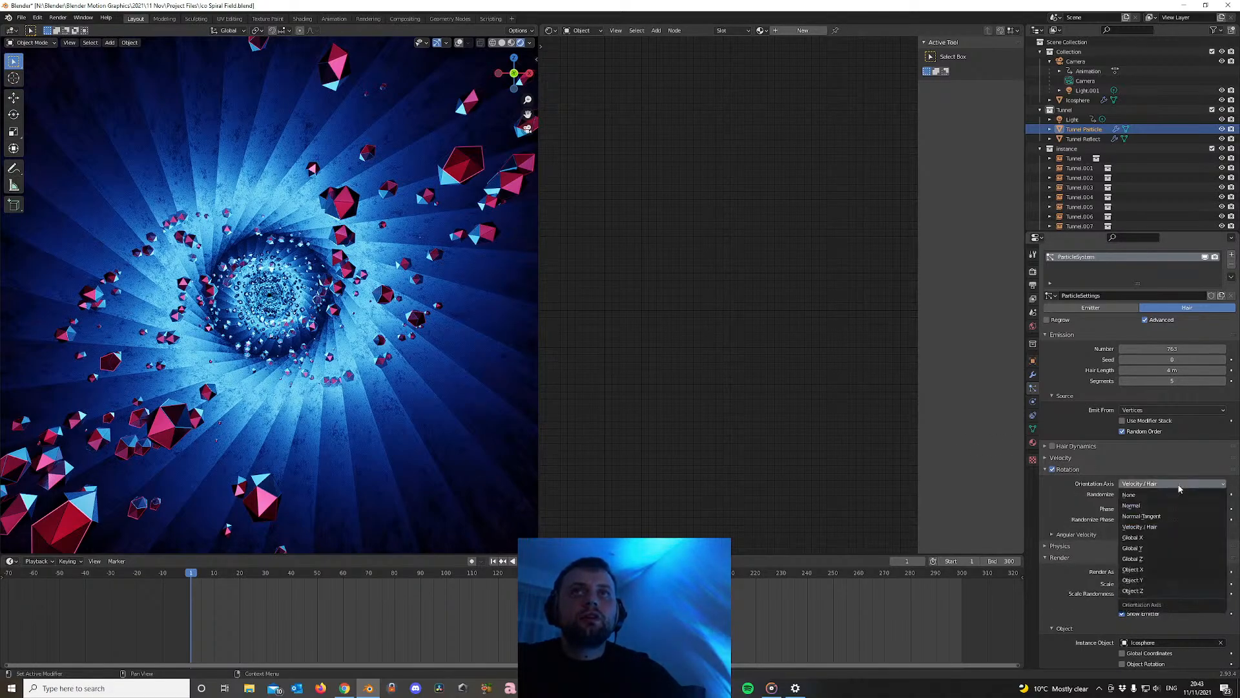
pyautogui.click(1146, 495)
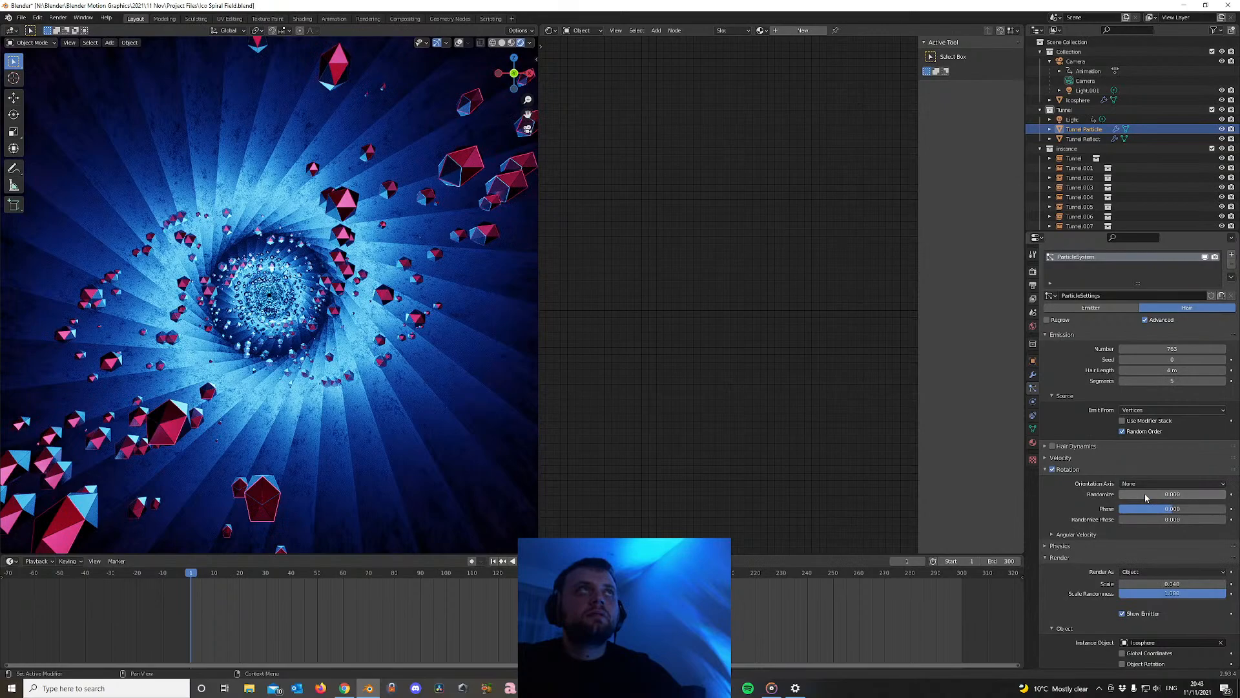
# Try turning the icosphere about its X axis to test whether the particle instances rotate
pyautogui.click(1078, 100)
pyautogui.click(1033, 361)
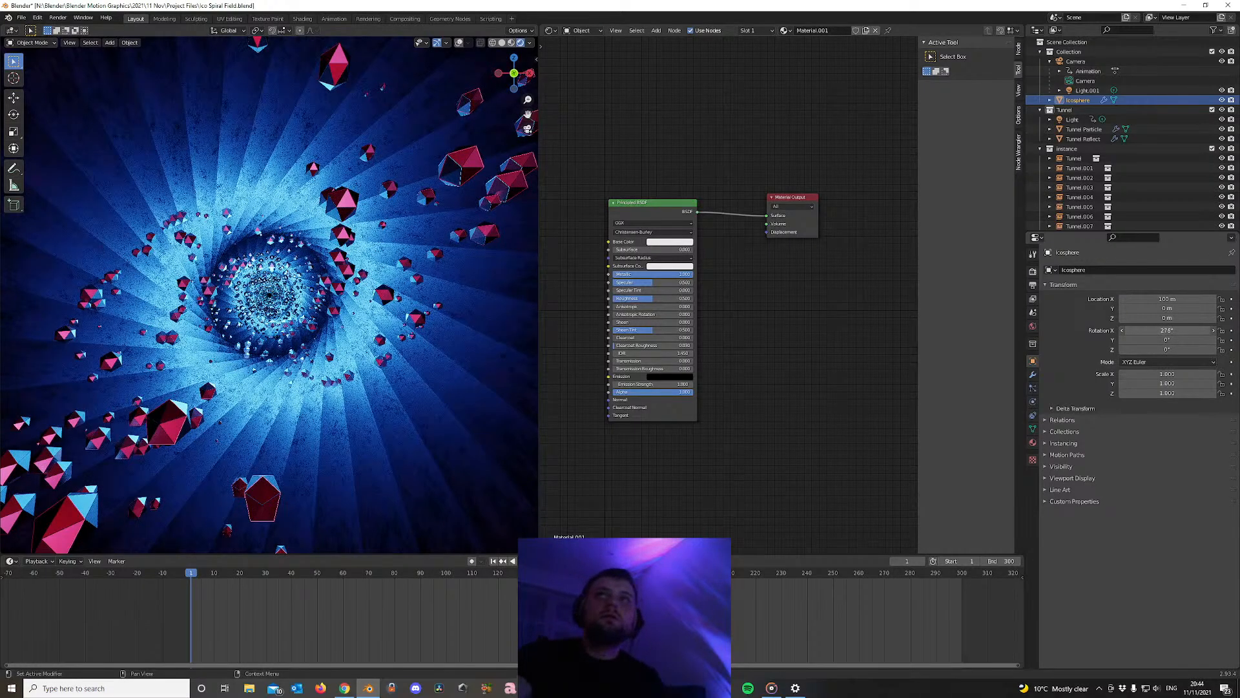
pyautogui.moveTo(1167, 331); pyautogui.dragTo(1139, 330)
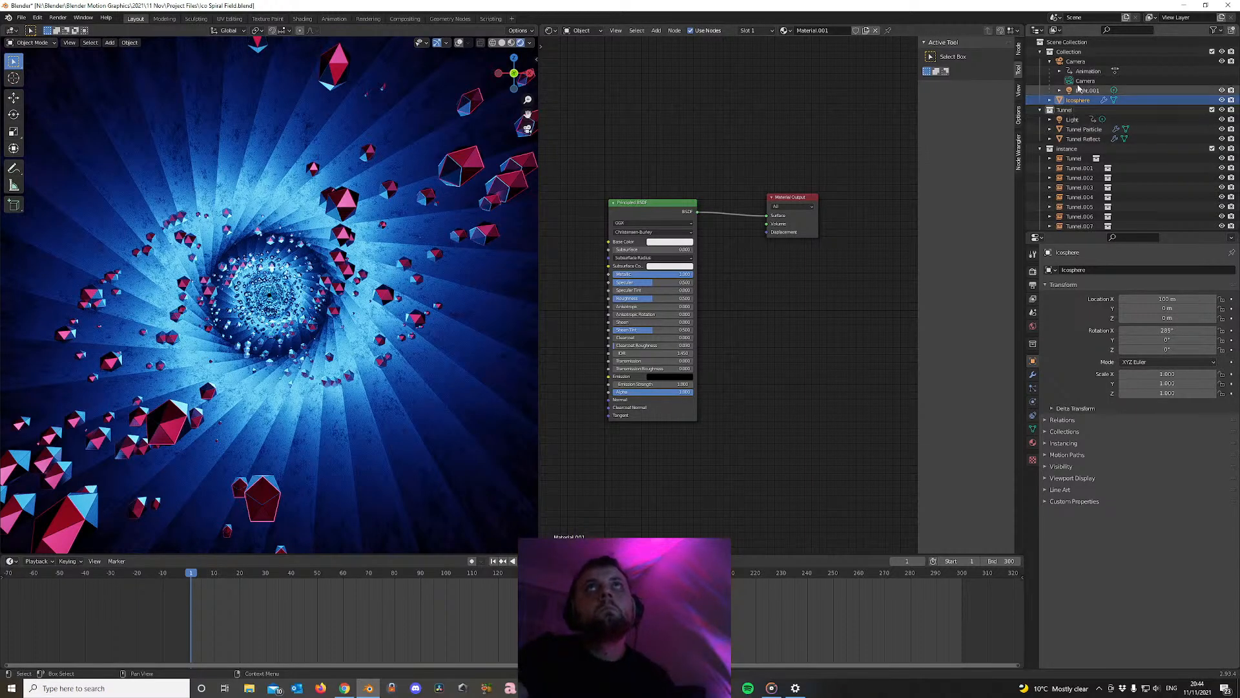
# Set the Angular Velocity axis of the Tunnel Particle's particle rotation to None
pyautogui.click(1080, 130)
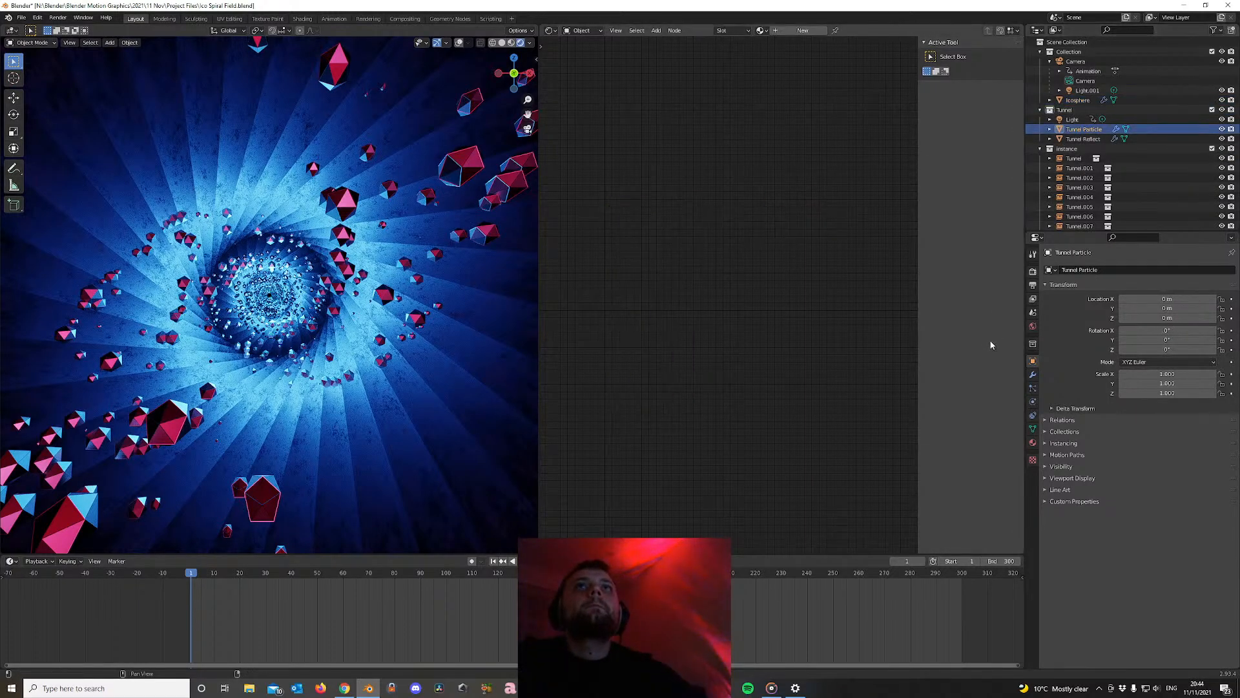
pyautogui.click(1034, 389)
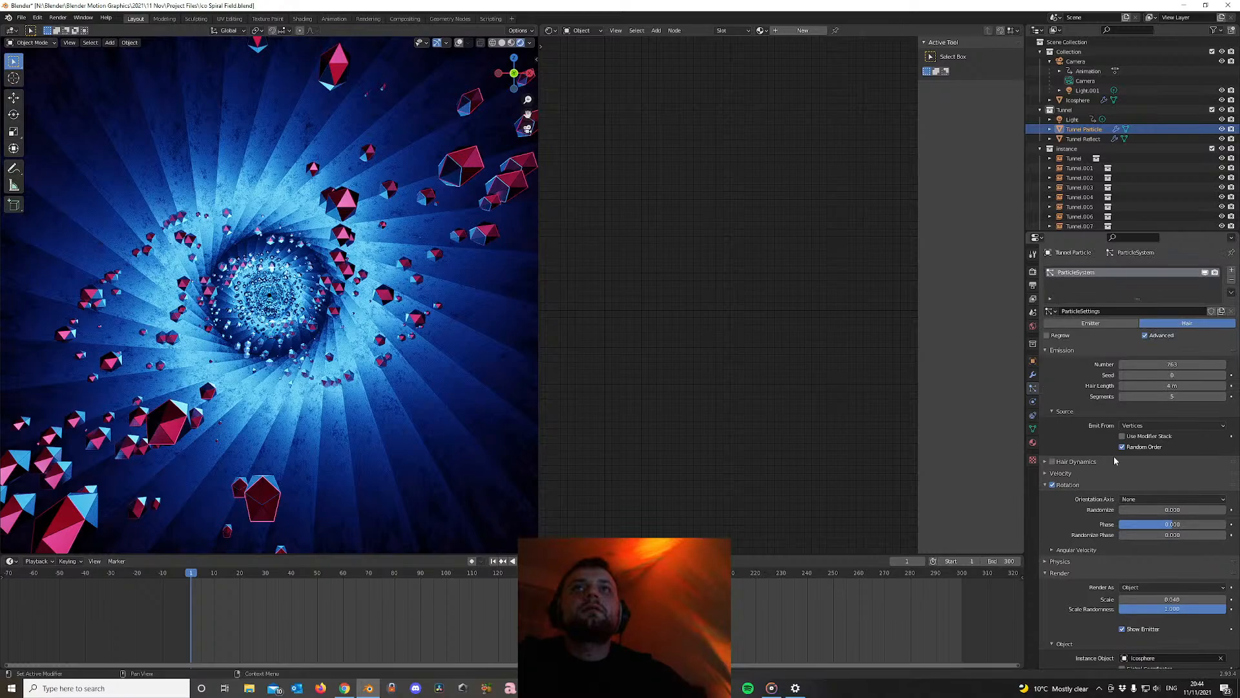
pyautogui.scroll(-5, 1124, 455)
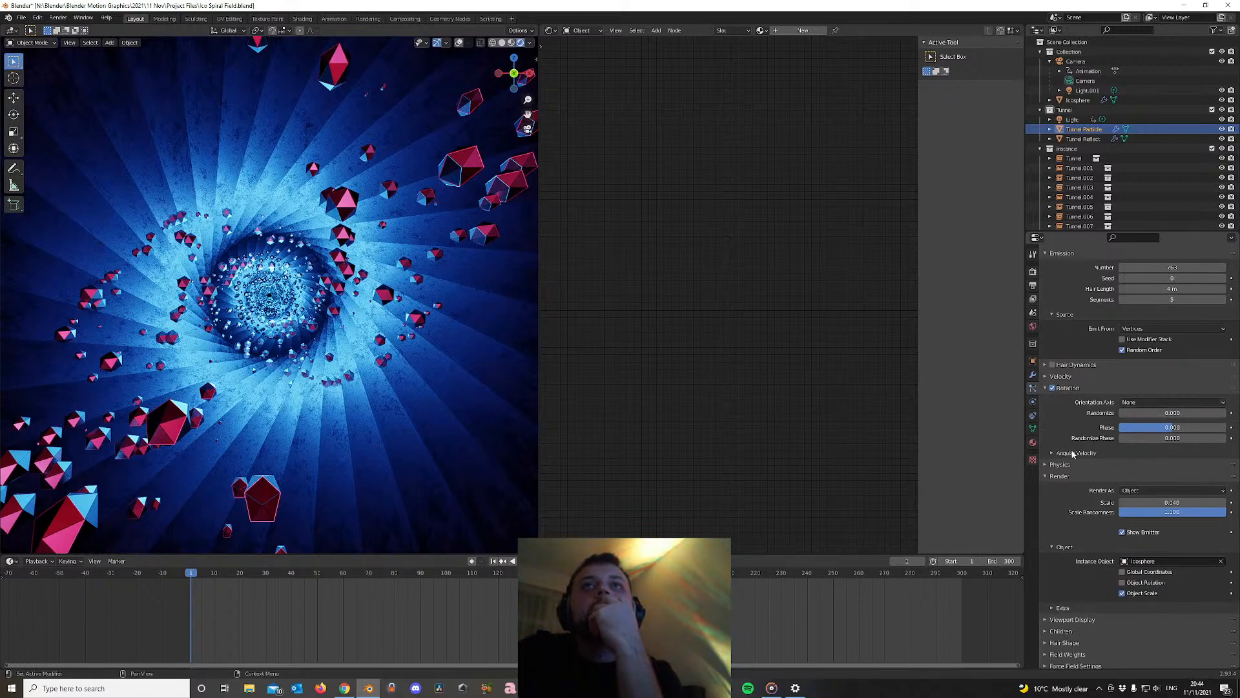
pyautogui.click(1074, 454)
pyautogui.click(1162, 468)
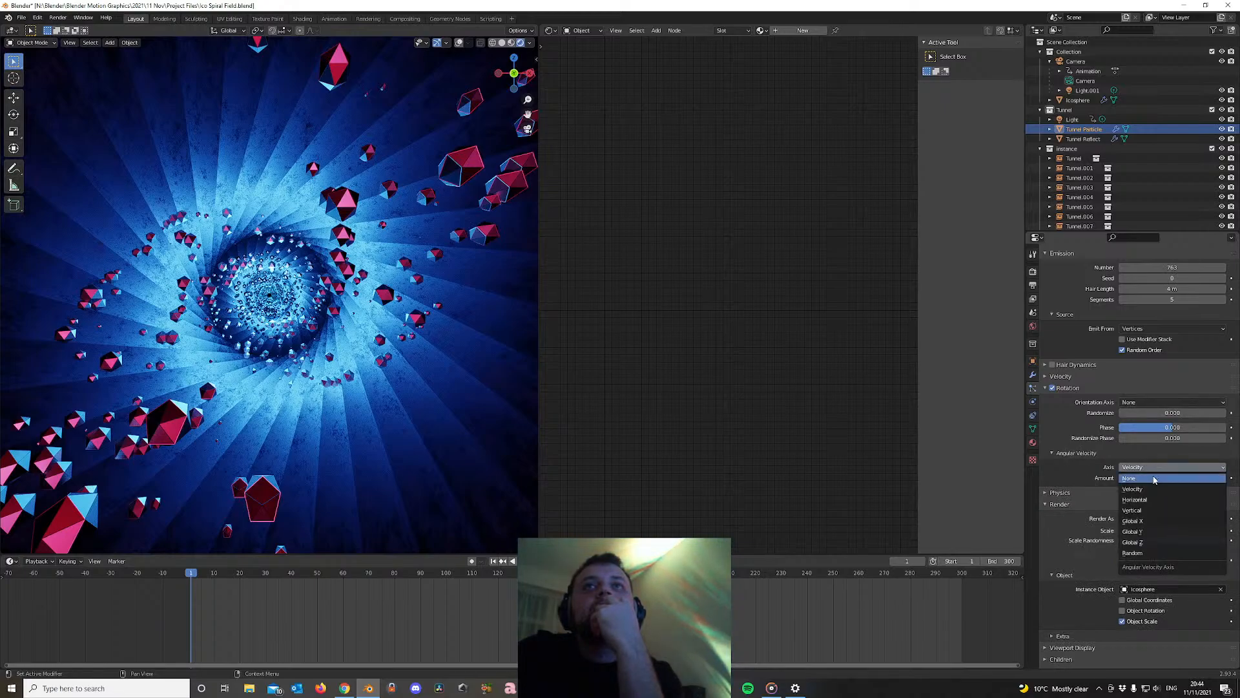
pyautogui.click(1153, 479)
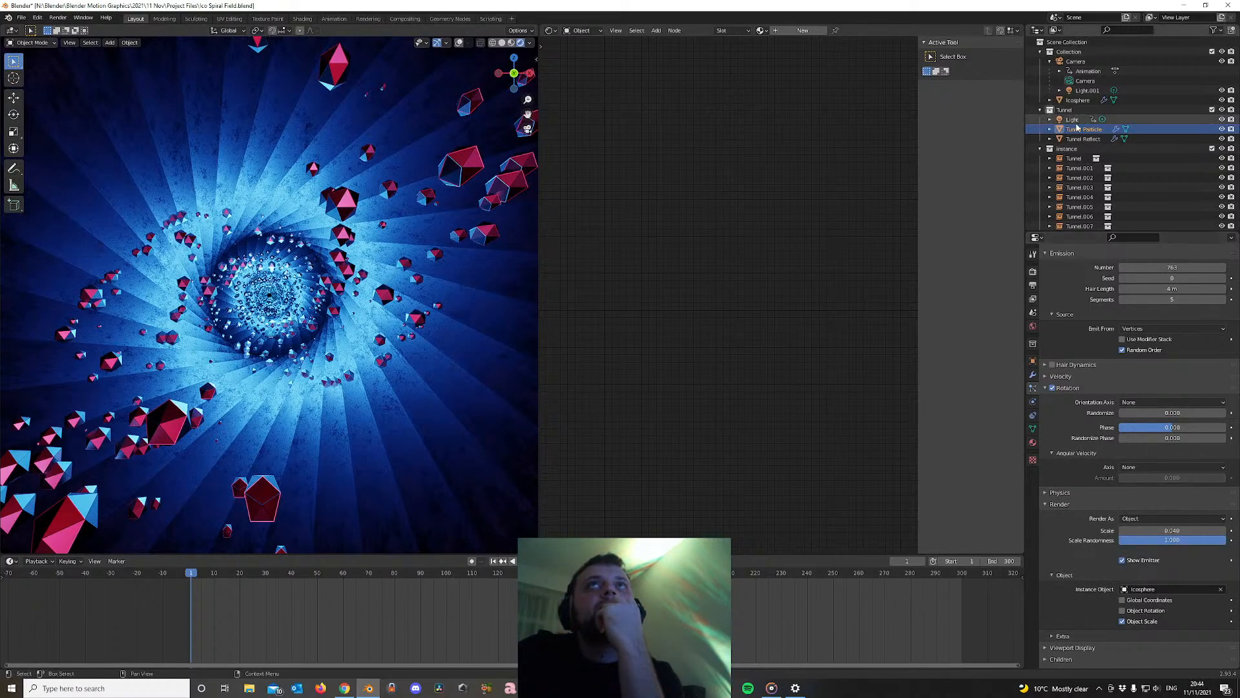
# Try an X rotation of about 280° on the icosphere again and return it to 0°
pyautogui.click(1077, 100)
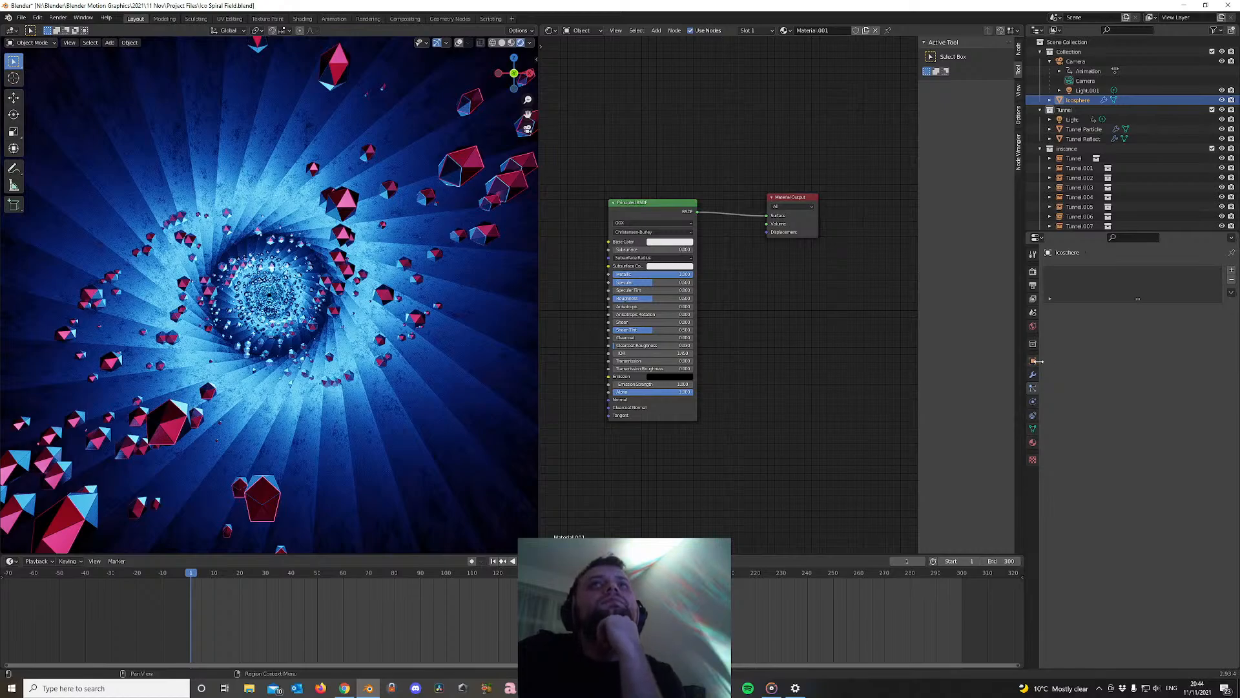
pyautogui.click(1165, 330)
pyautogui.write('279.6d')
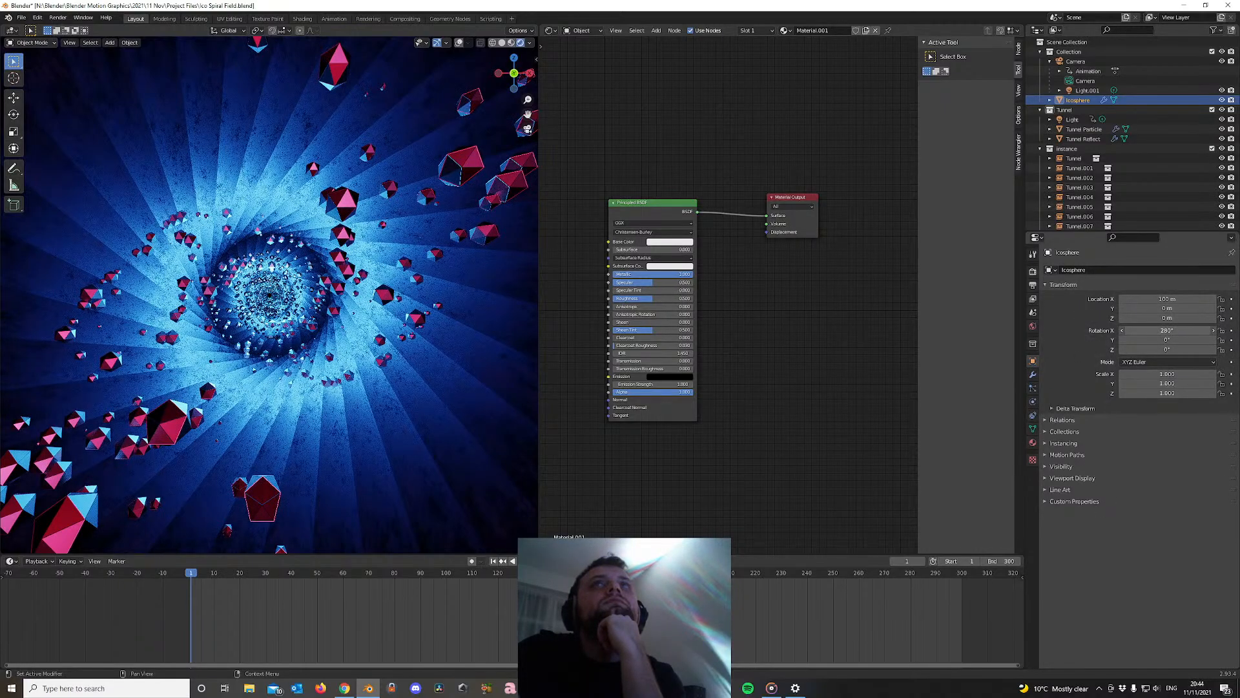
pyautogui.press('Return')
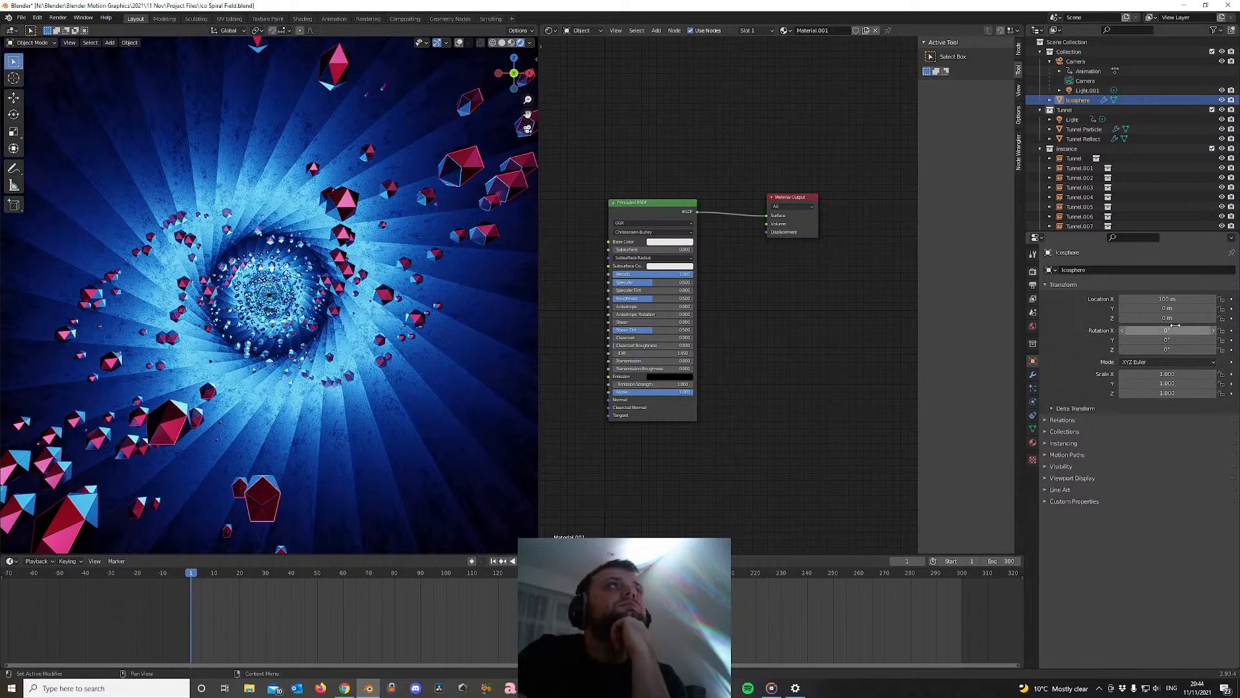
# Try emitting the Tunnel Particle's particles from Faces, then undo the change
pyautogui.click(1091, 130)
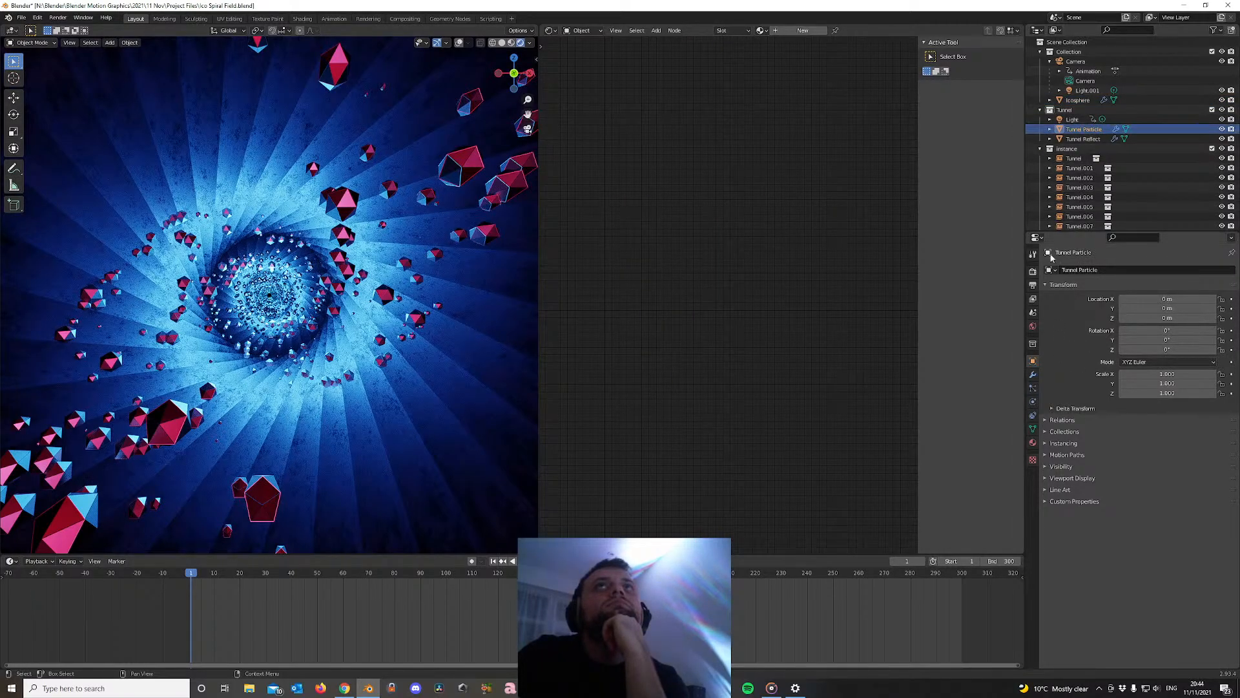
pyautogui.click(1033, 387)
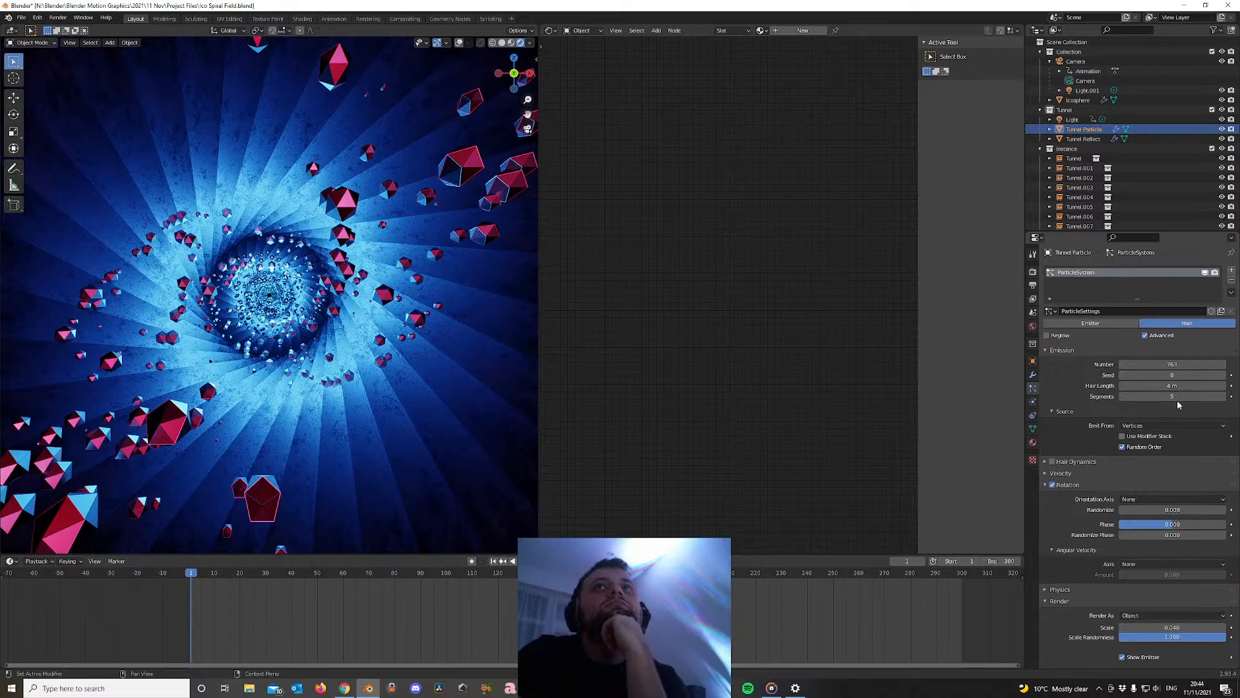
pyautogui.click(1129, 427)
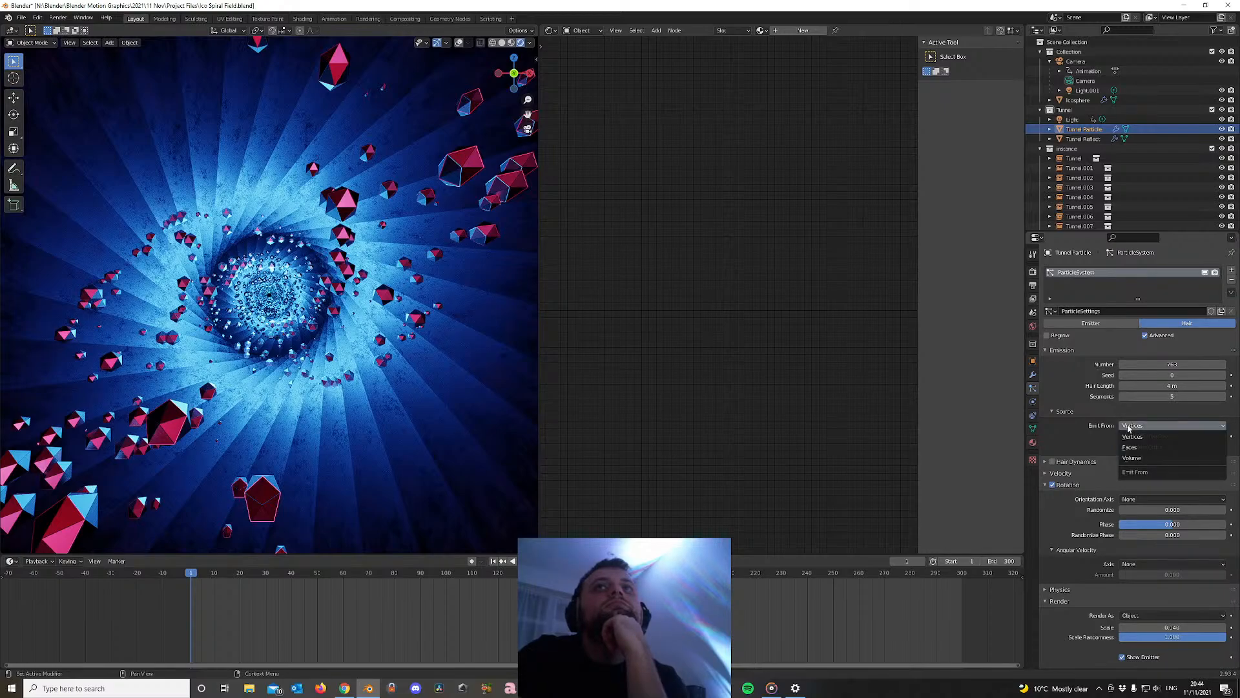
pyautogui.click(1133, 448)
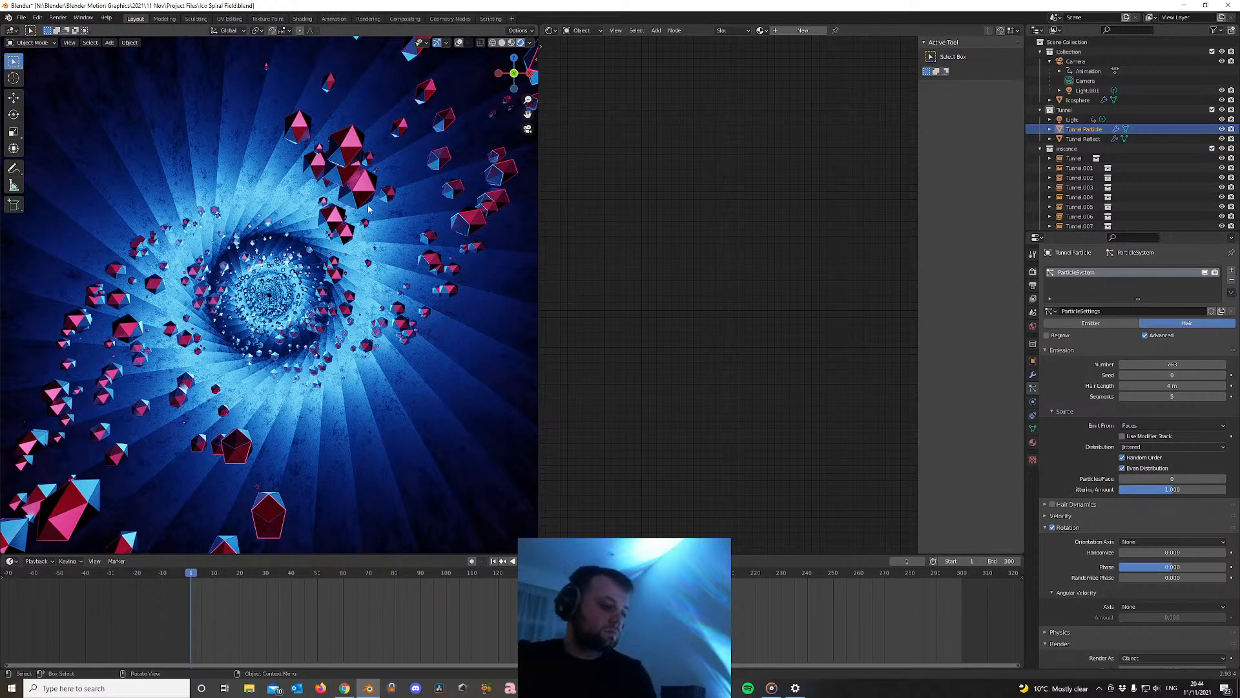
pyautogui.hotkey('ctrl', 'z')
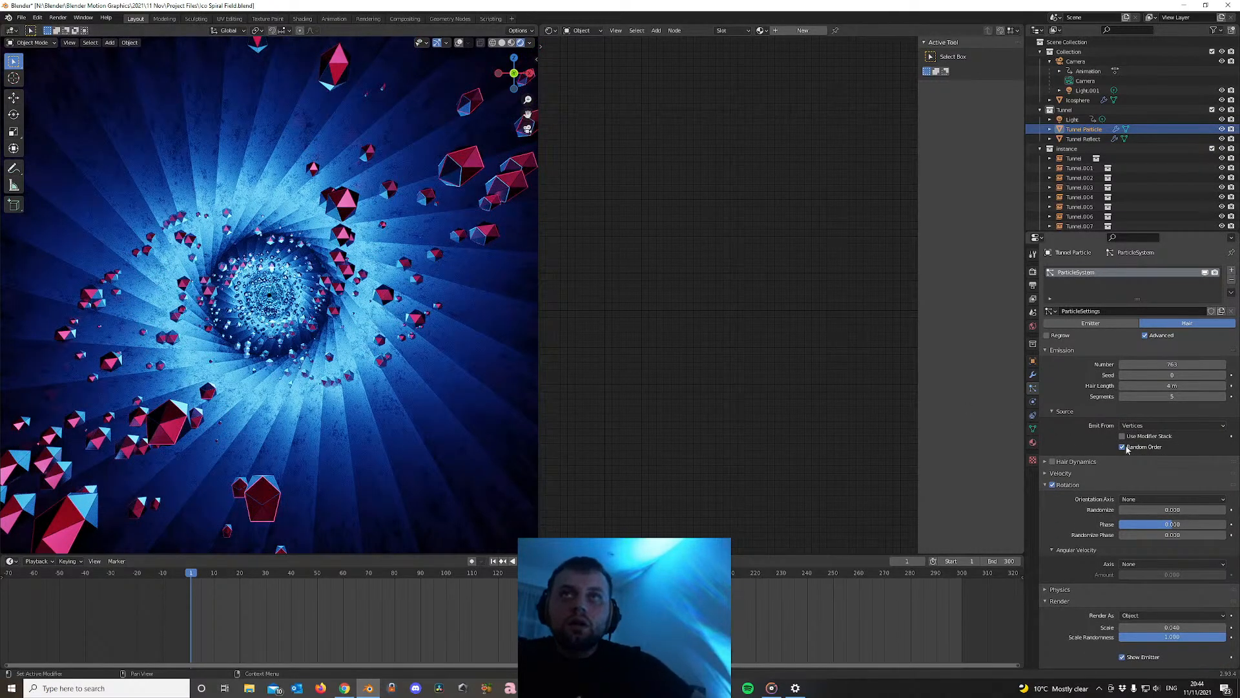
# Set the particle rotation's Orientation Axis to Global X
pyautogui.scroll(-2, 1141, 538)
pyautogui.click(1134, 461)
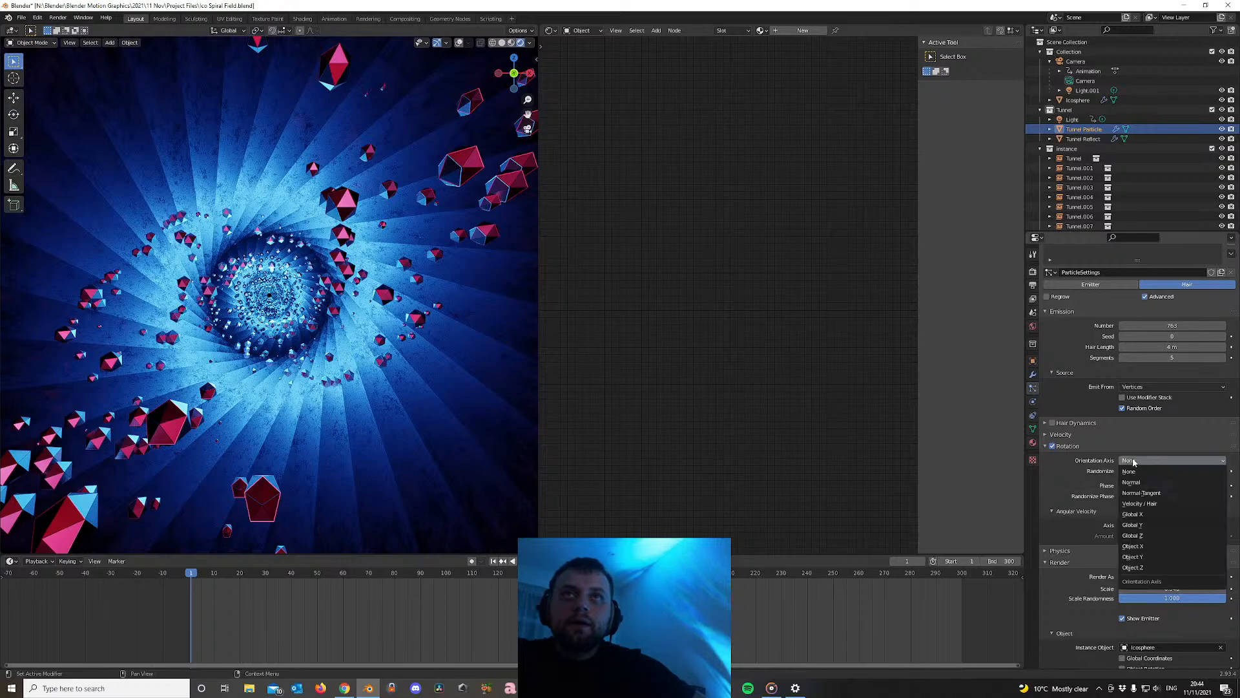
pyautogui.click(1137, 514)
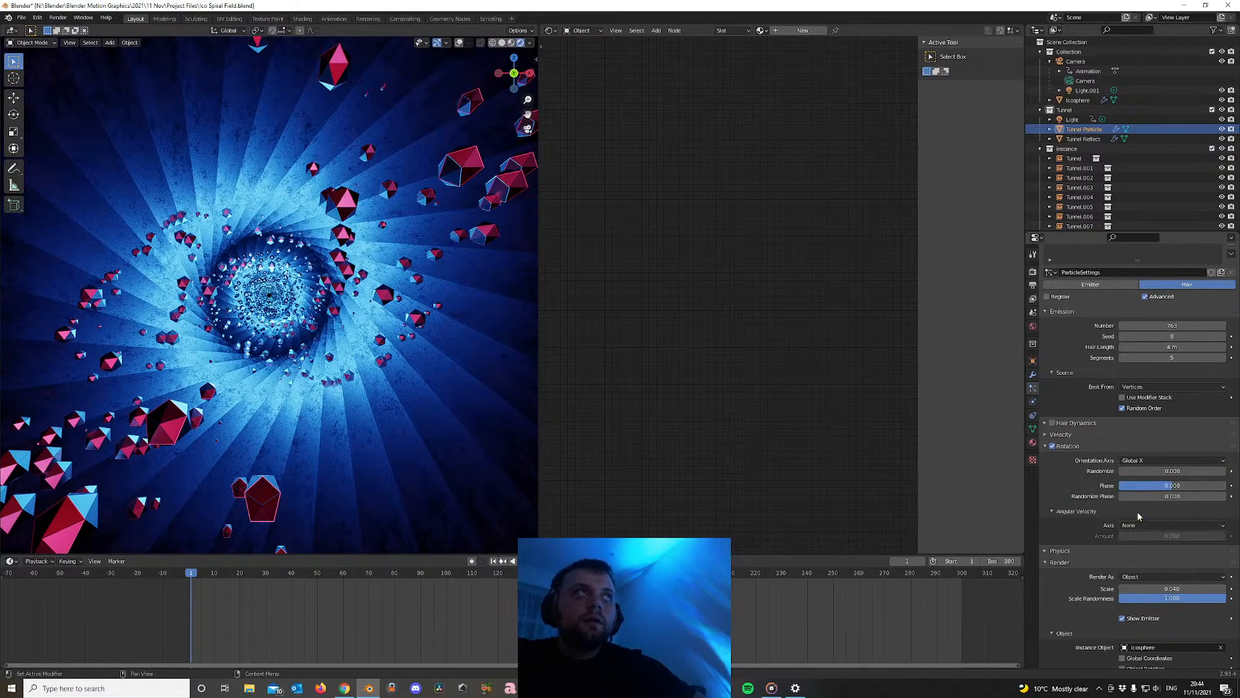
# Reset the icosphere's X rotation to 0°
pyautogui.click(1077, 100)
pyautogui.click(1033, 361)
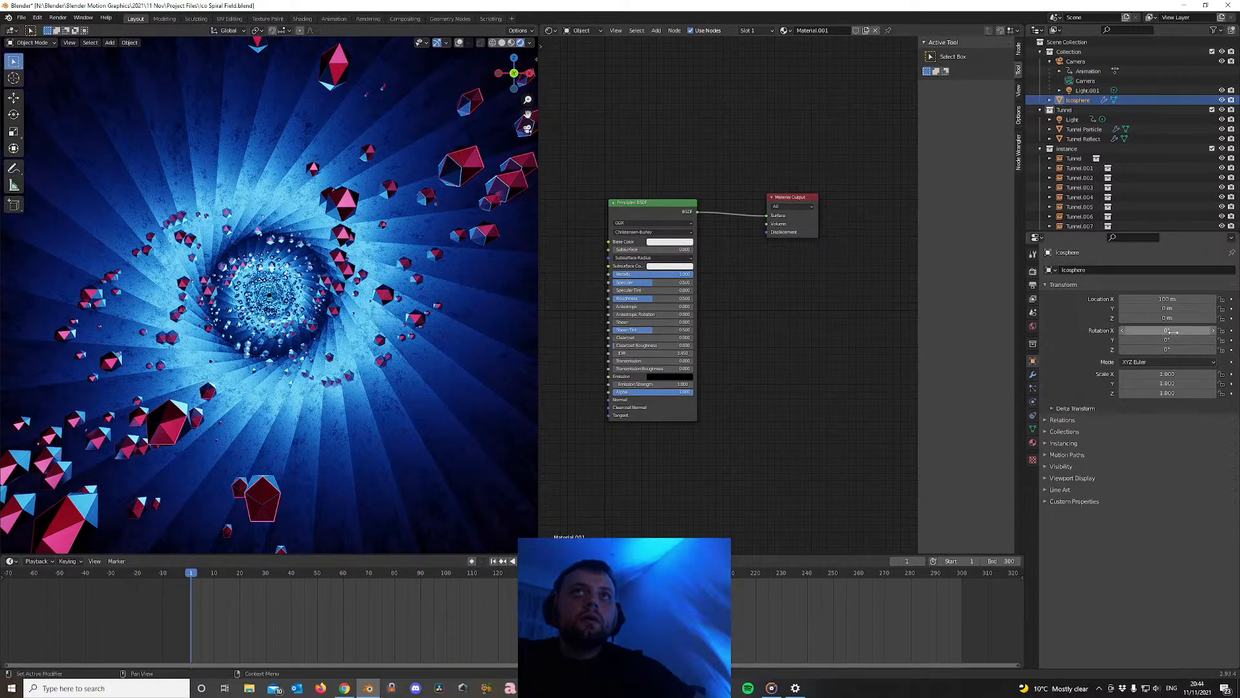
pyautogui.press('BackSpace')
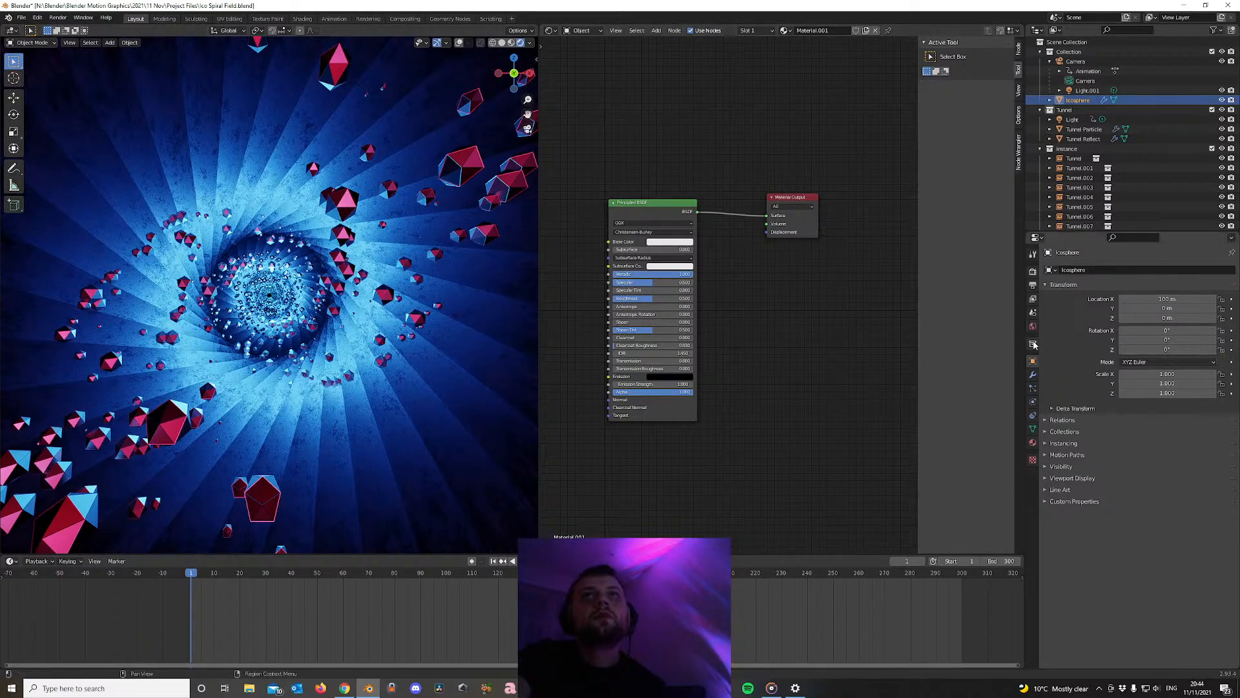
# Randomize the Tunnel Particle's rotation fully at 1.000, with Phase at about 0.54 and Randomize Phase at about 1.61
pyautogui.click(1033, 388)
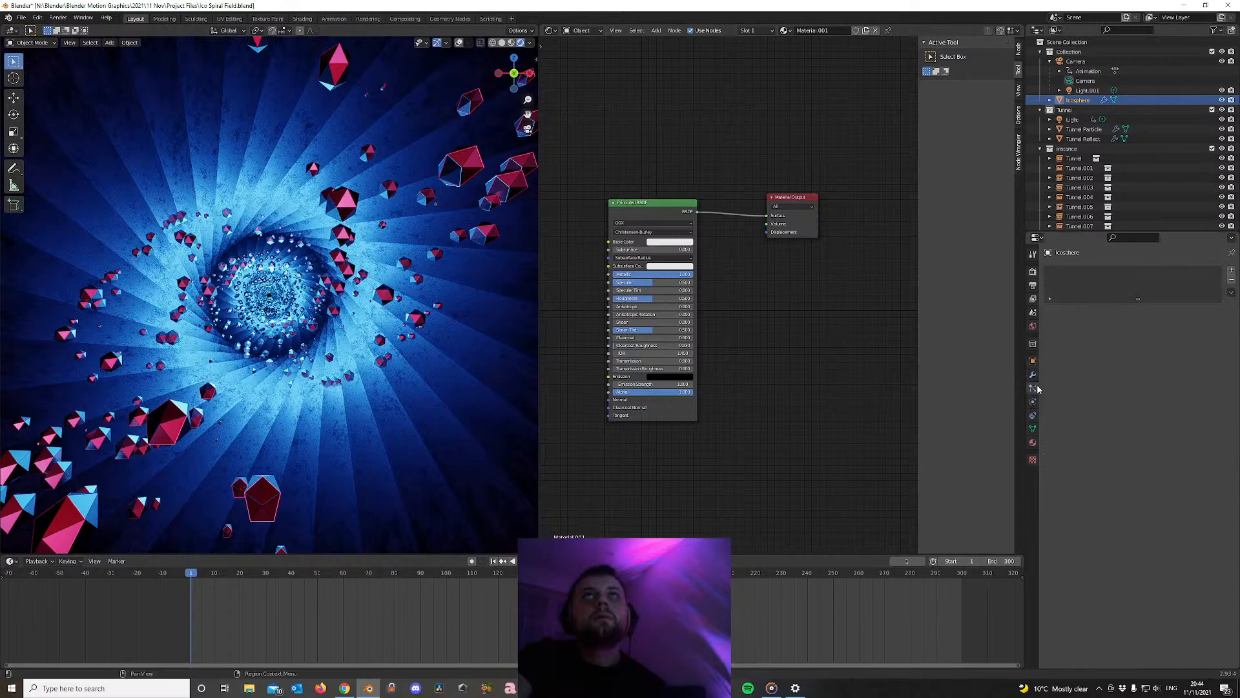
pyautogui.click(1083, 129)
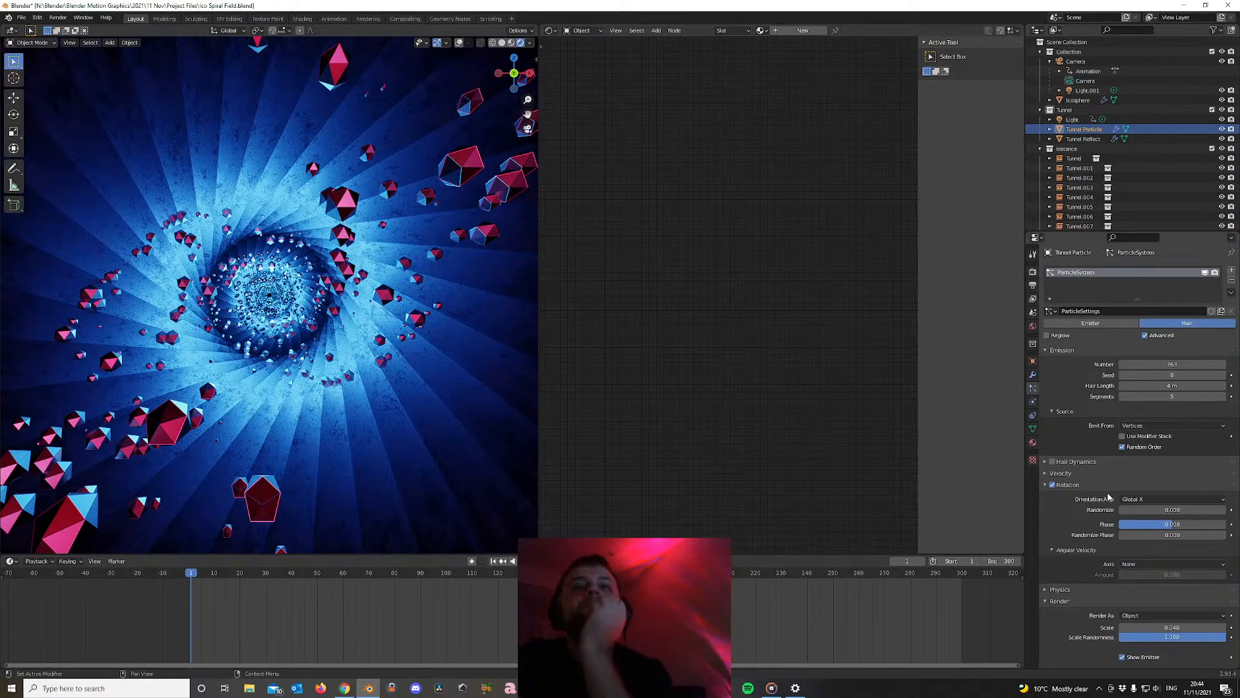
pyautogui.scroll(-5, 1079, 556)
pyautogui.scroll(2, 1100, 491)
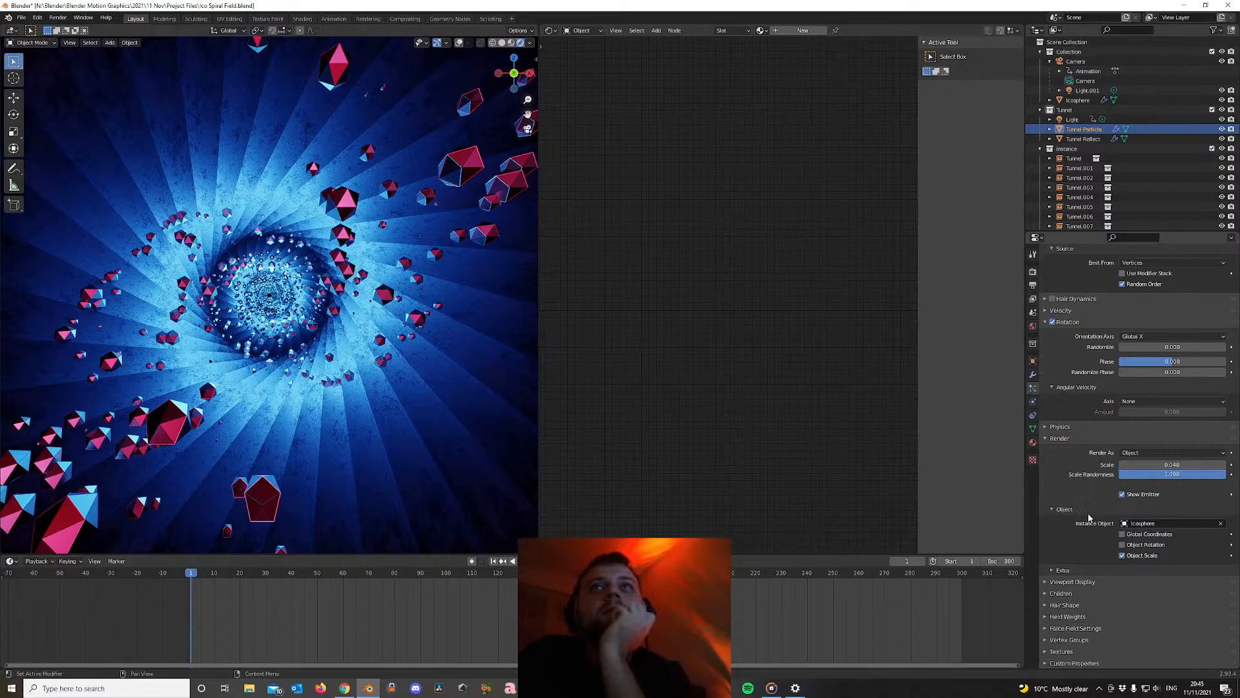
pyautogui.scroll(-2, 1090, 509)
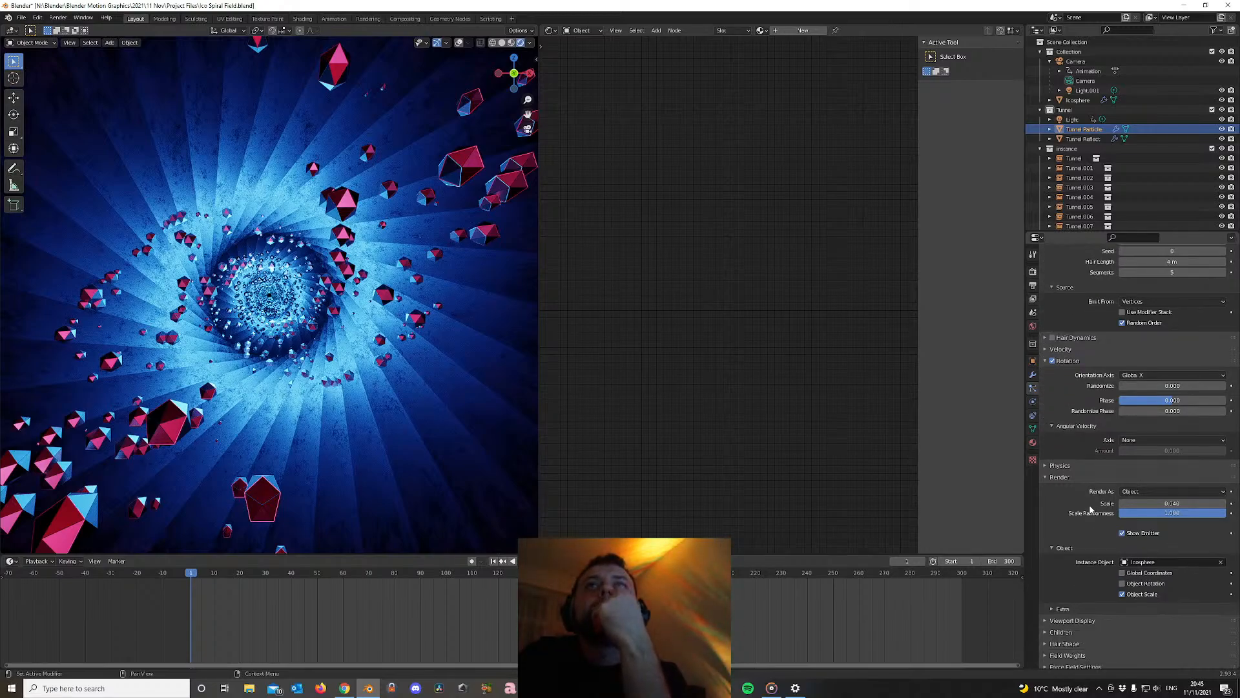
pyautogui.moveTo(1165, 386); pyautogui.dragTo(1237, 386)
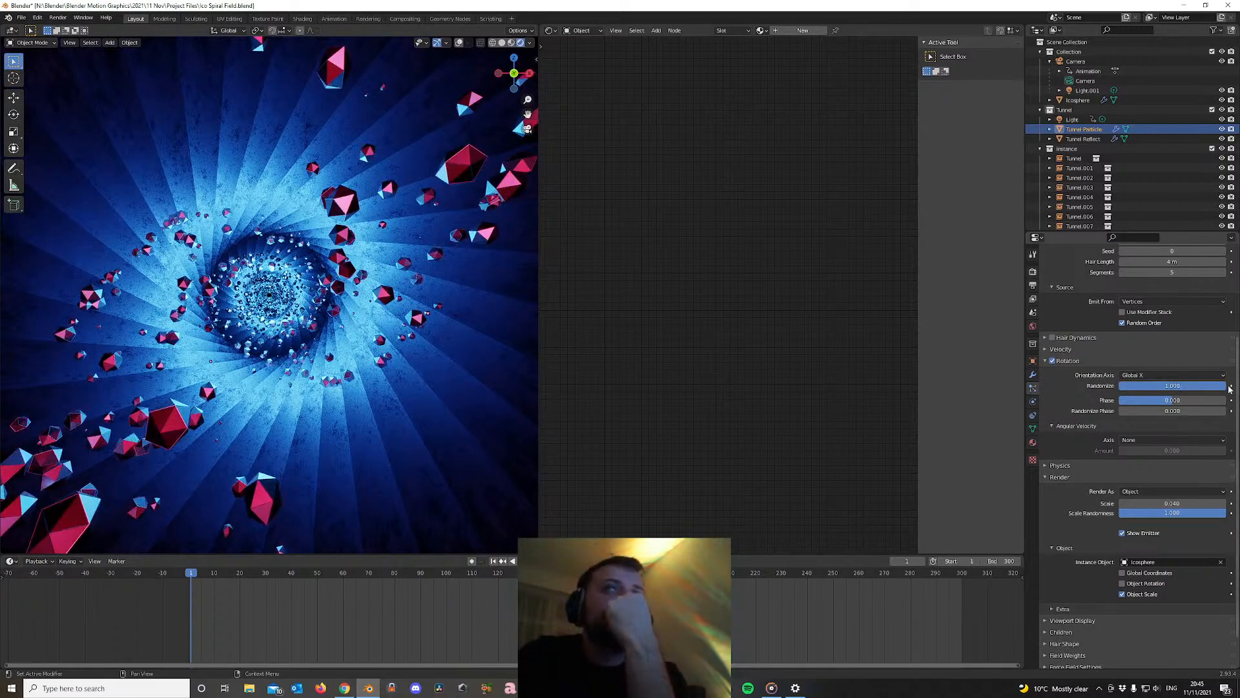
pyautogui.moveTo(1159, 400); pyautogui.dragTo(1206, 411)
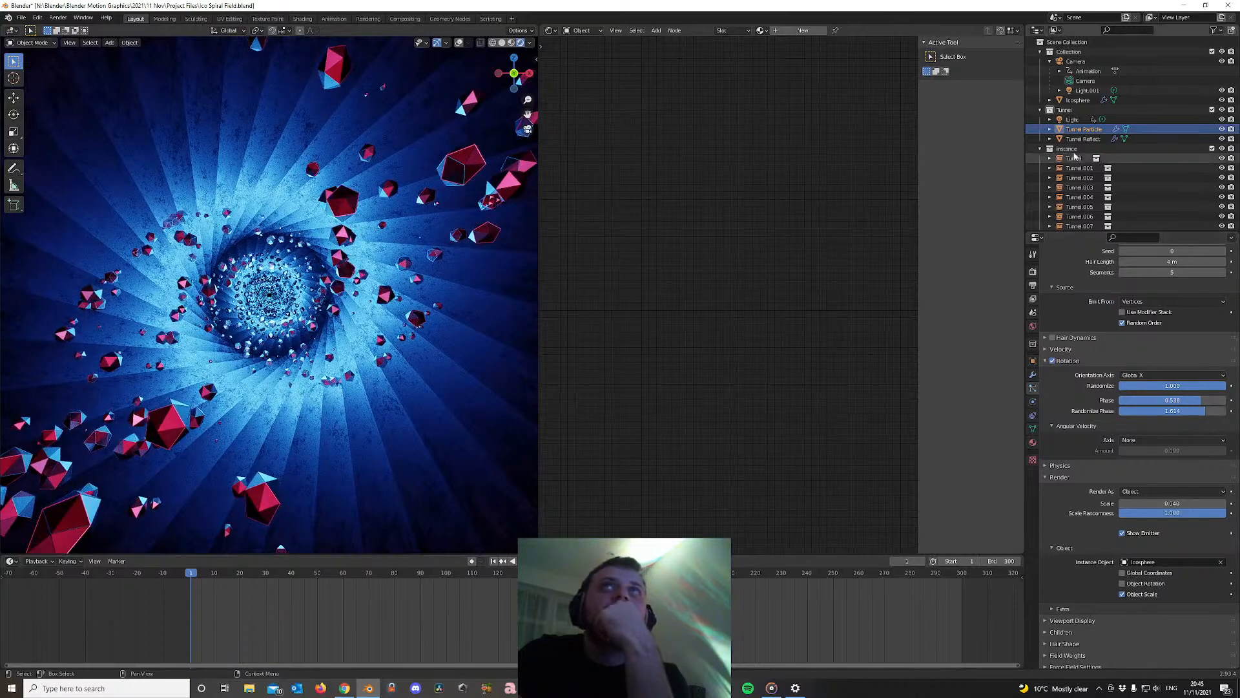
# Try X rotations of about 289° and 220° on the icosphere, then clear its rotation
pyautogui.click(1077, 101)
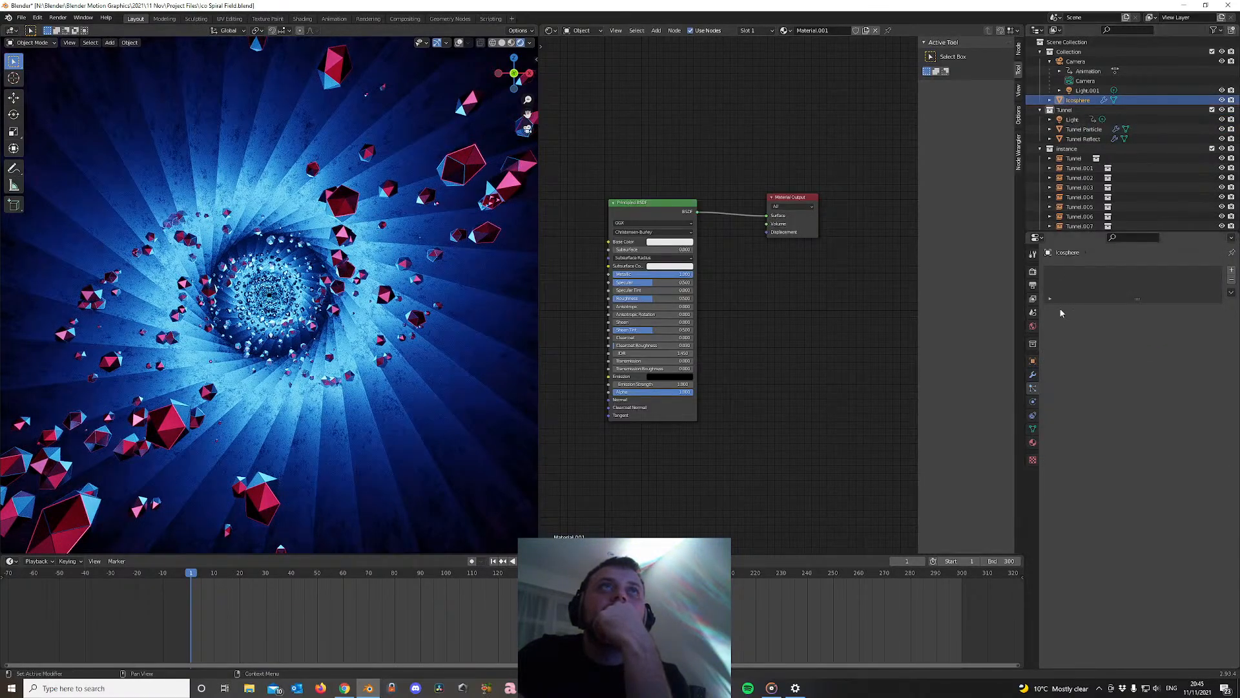
pyautogui.click(1033, 361)
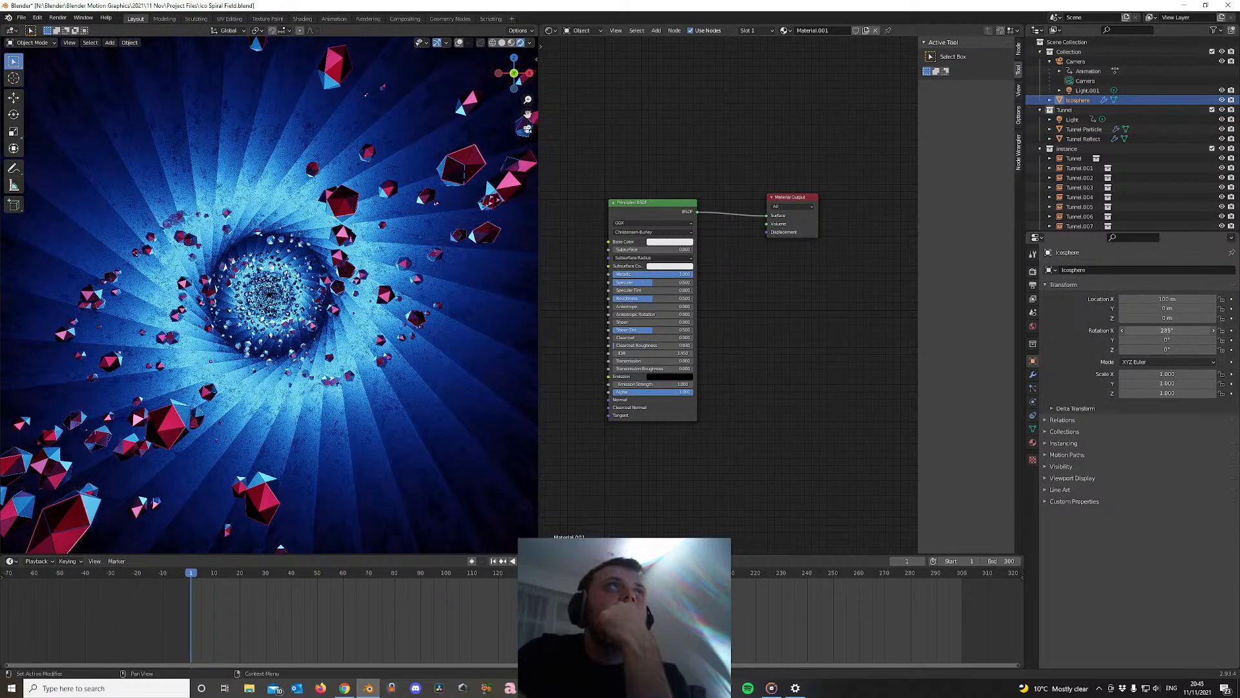
pyautogui.moveTo(1166, 331); pyautogui.dragTo(1137, 330)
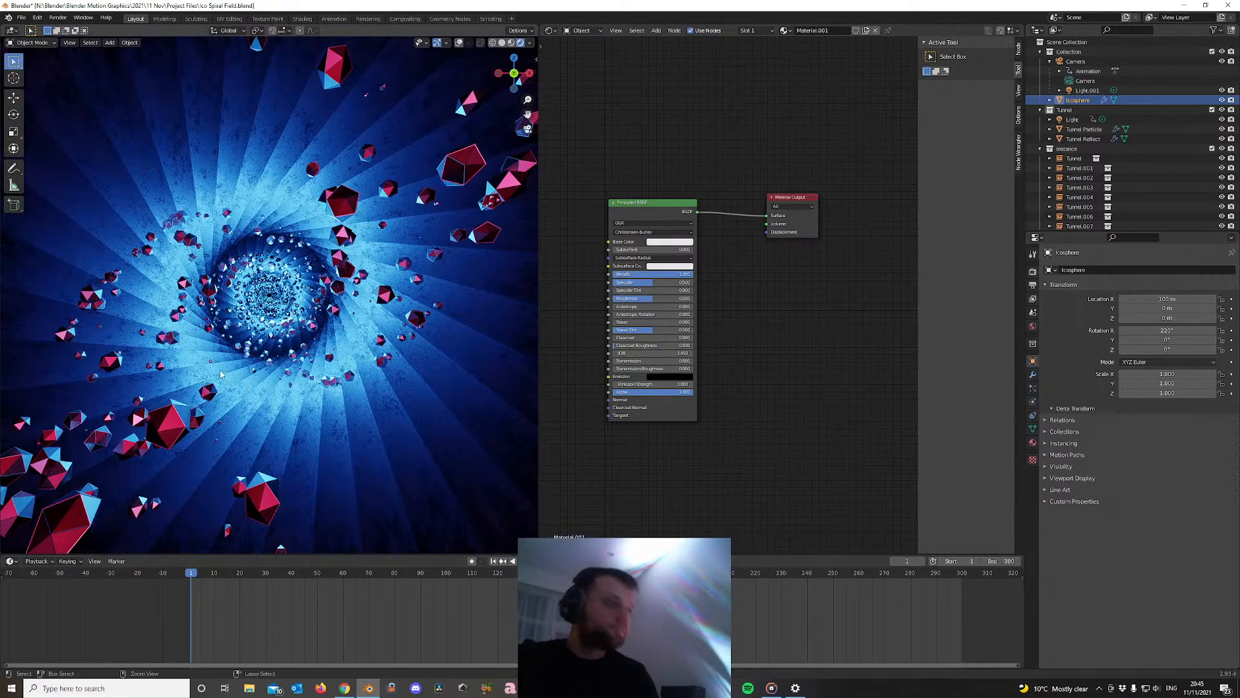
pyautogui.hotkey('alt', 'r')
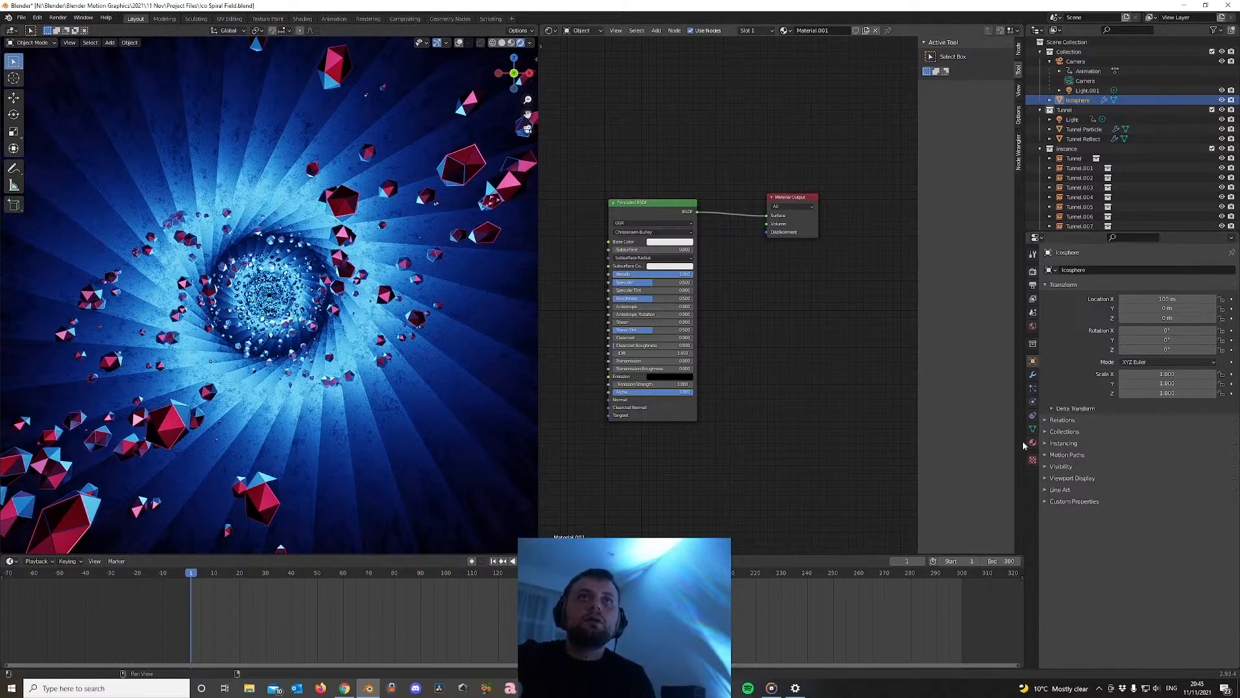
# Turn off Show Emitter for the Tunnel Particle's particle system and enable Object Rotation for its icosphere instances
pyautogui.click(1085, 129)
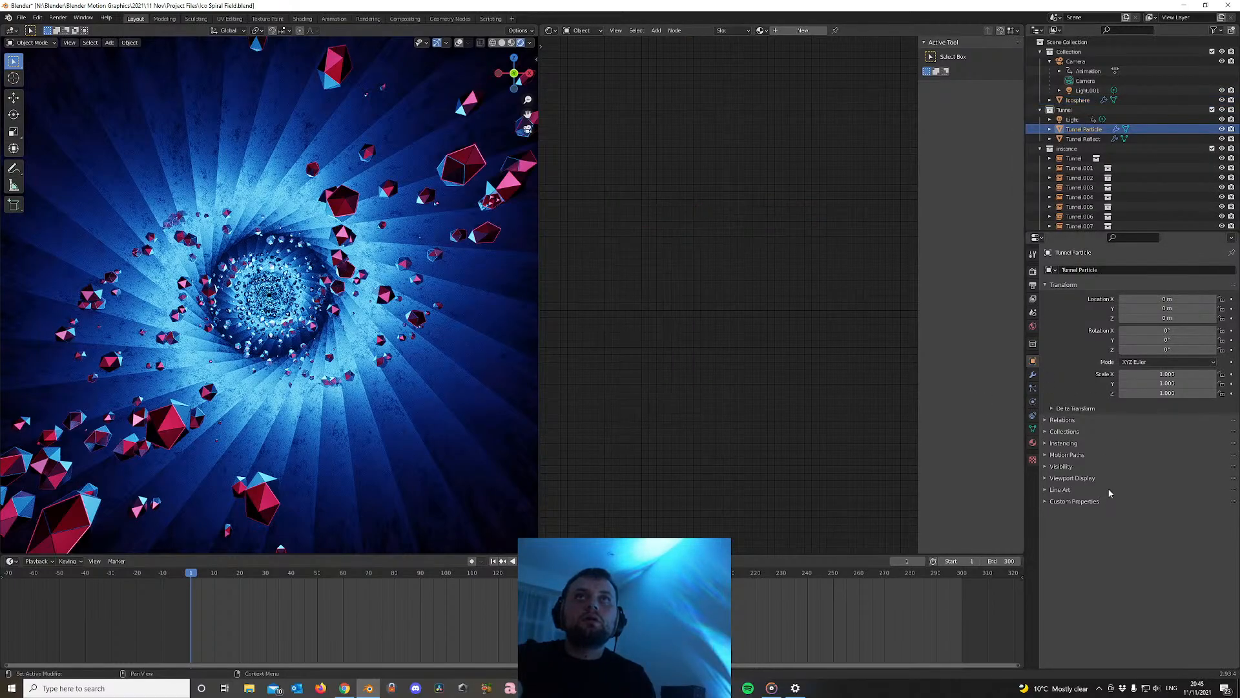
pyautogui.click(1033, 388)
pyautogui.scroll(-6, 1189, 535)
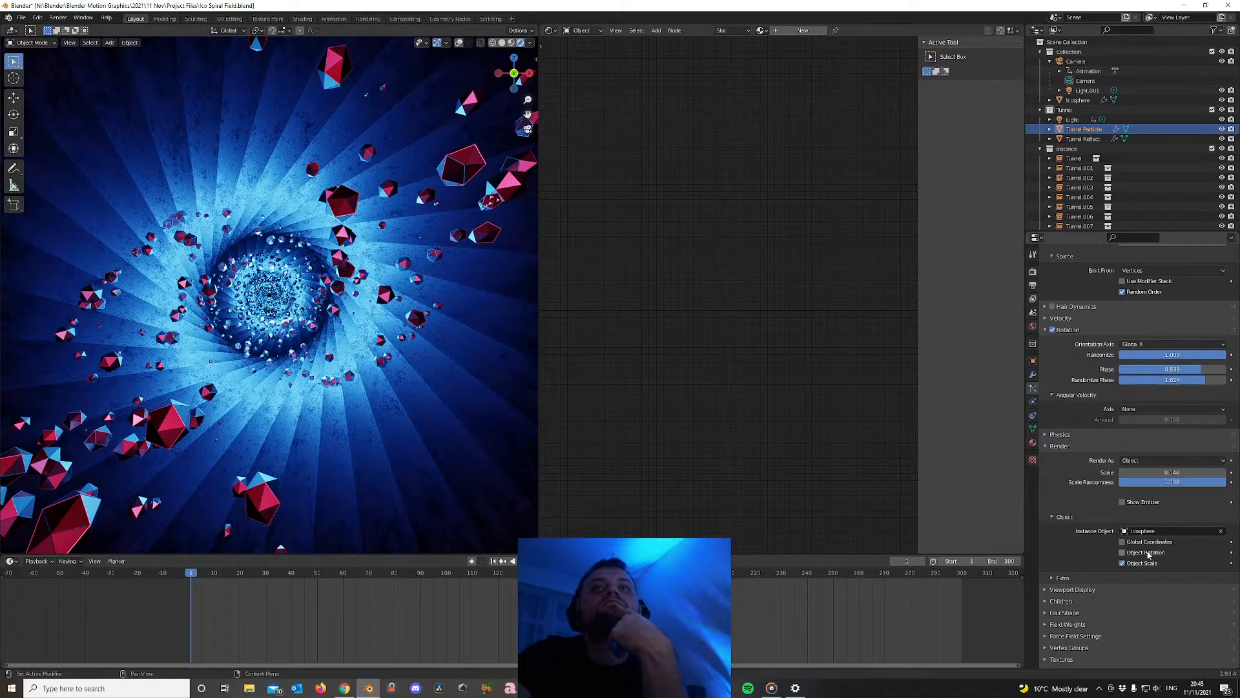
pyautogui.click(1122, 552)
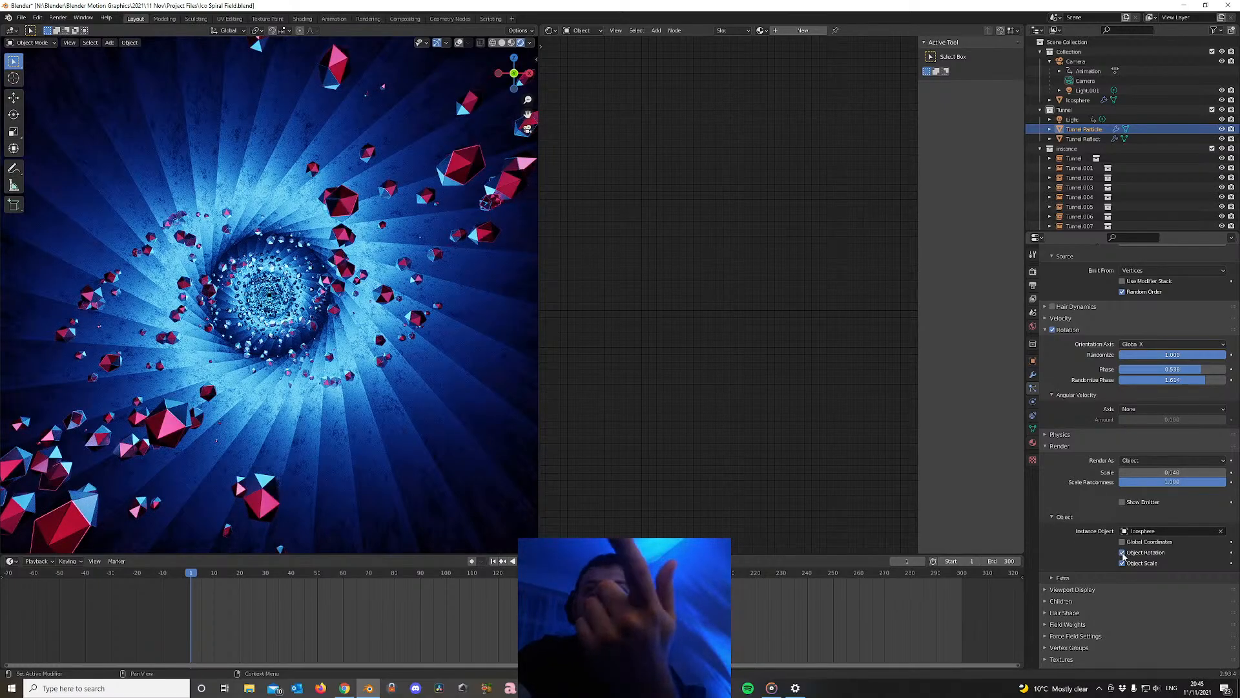
pyautogui.click(1053, 518)
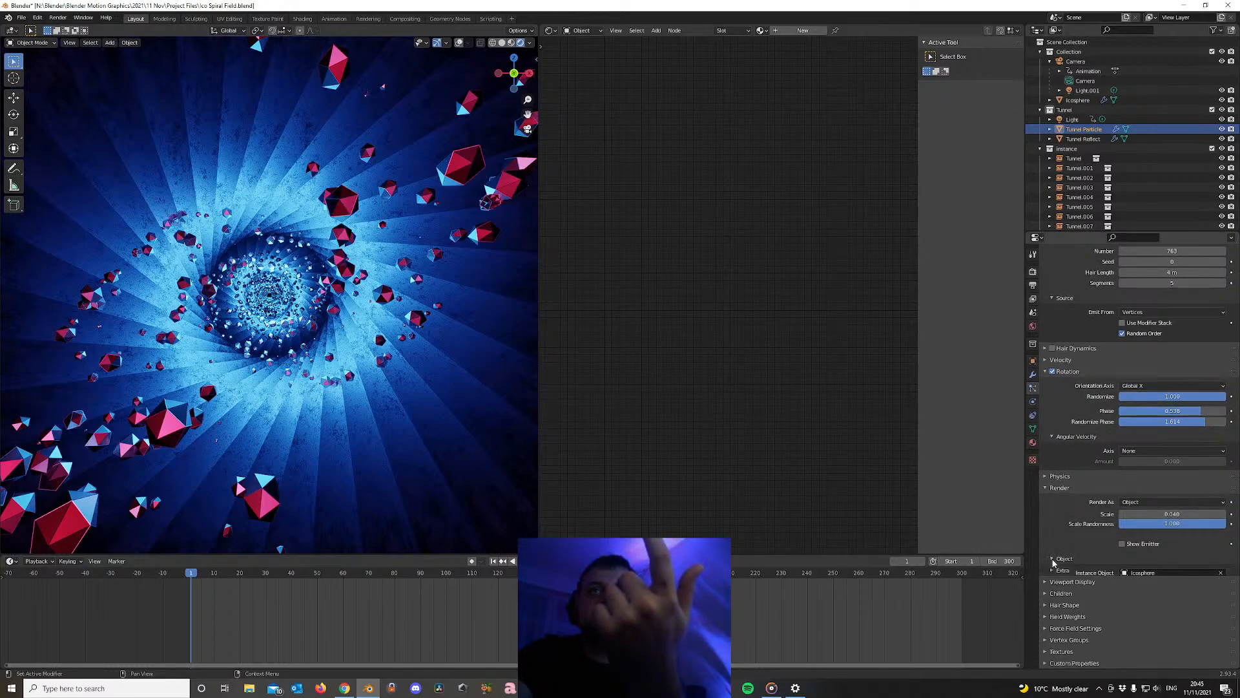
pyautogui.click(1052, 488)
pyautogui.click(1047, 571)
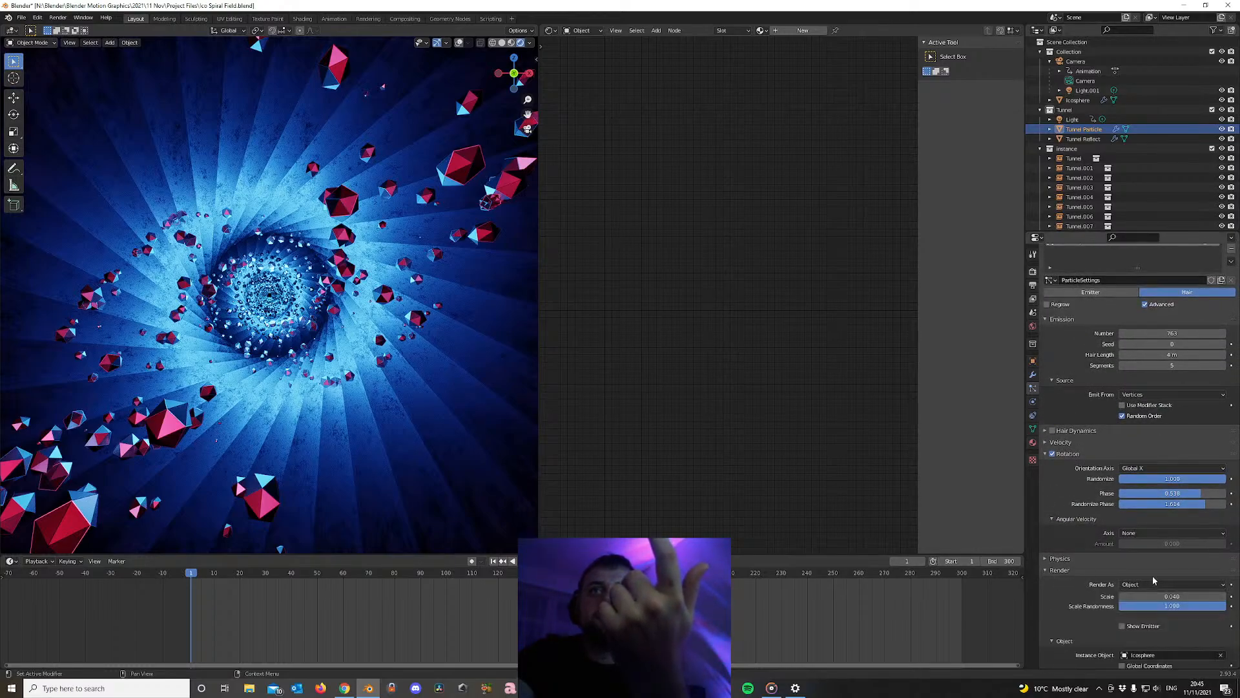
pyautogui.scroll(-3, 1153, 578)
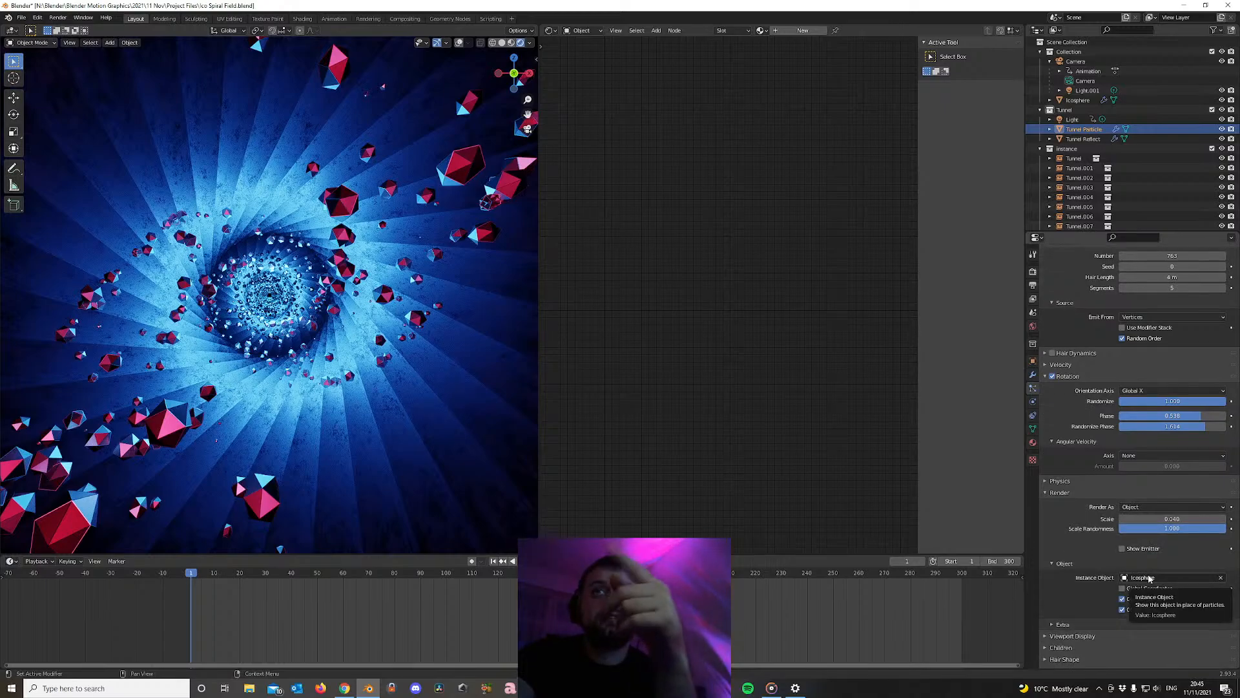
pyautogui.scroll(-2, 1146, 575)
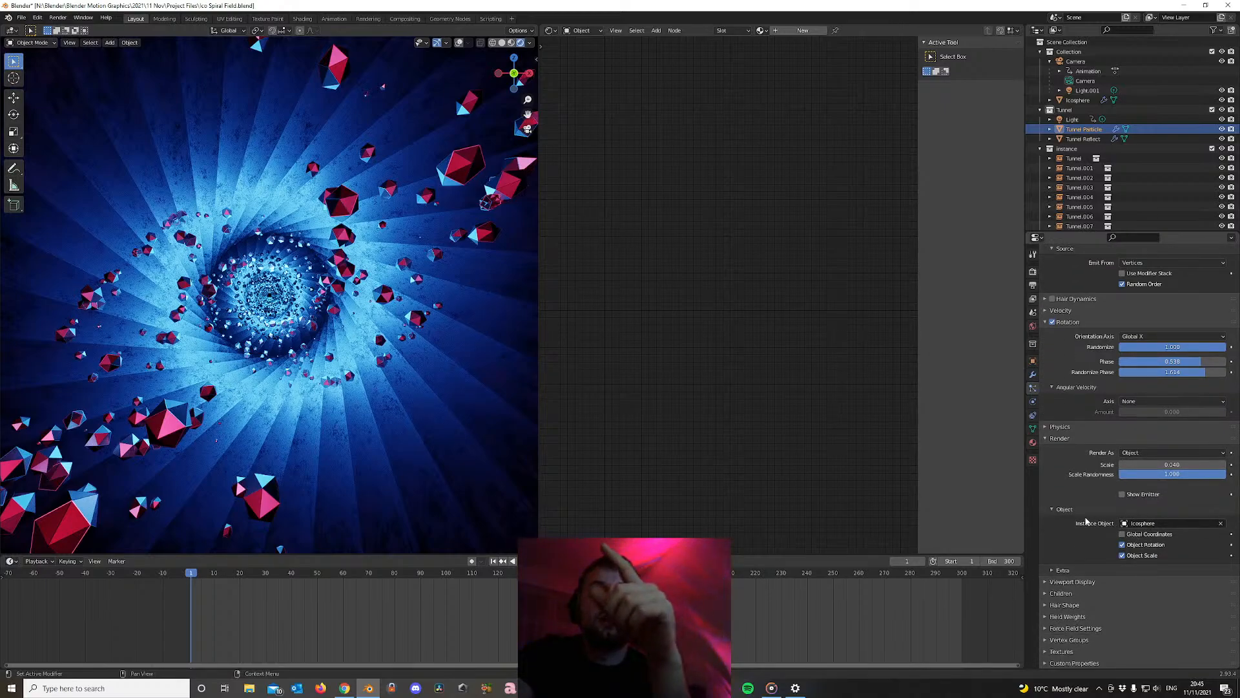
pyautogui.click(1123, 545)
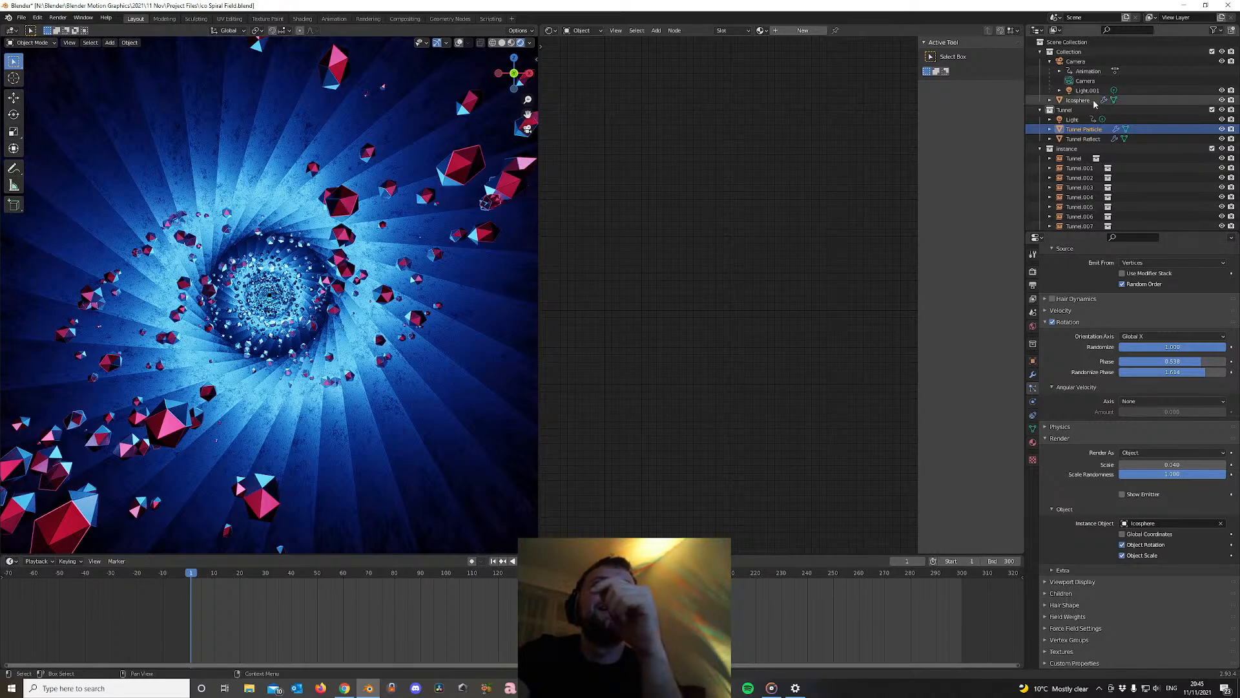
# Try rotating the icosphere about its X axis to preview the instances spinning, then cancel the change
pyautogui.click(1077, 101)
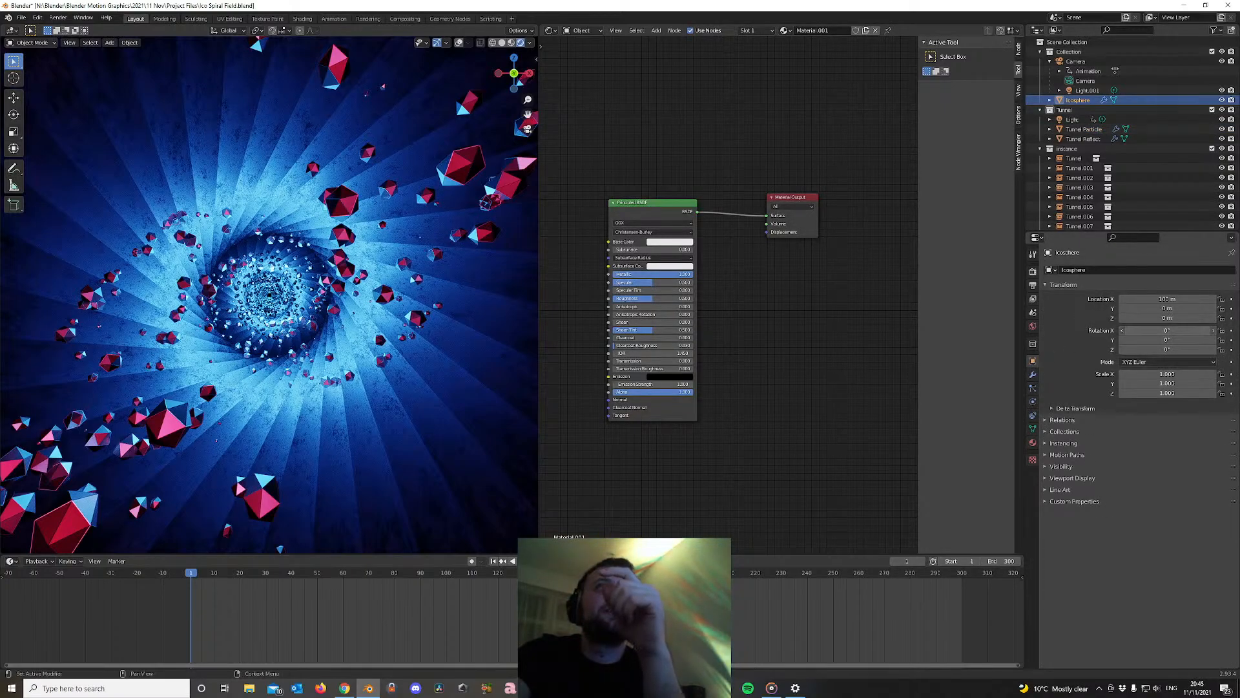
pyautogui.moveTo(1166, 331); pyautogui.dragTo(1239, 330)
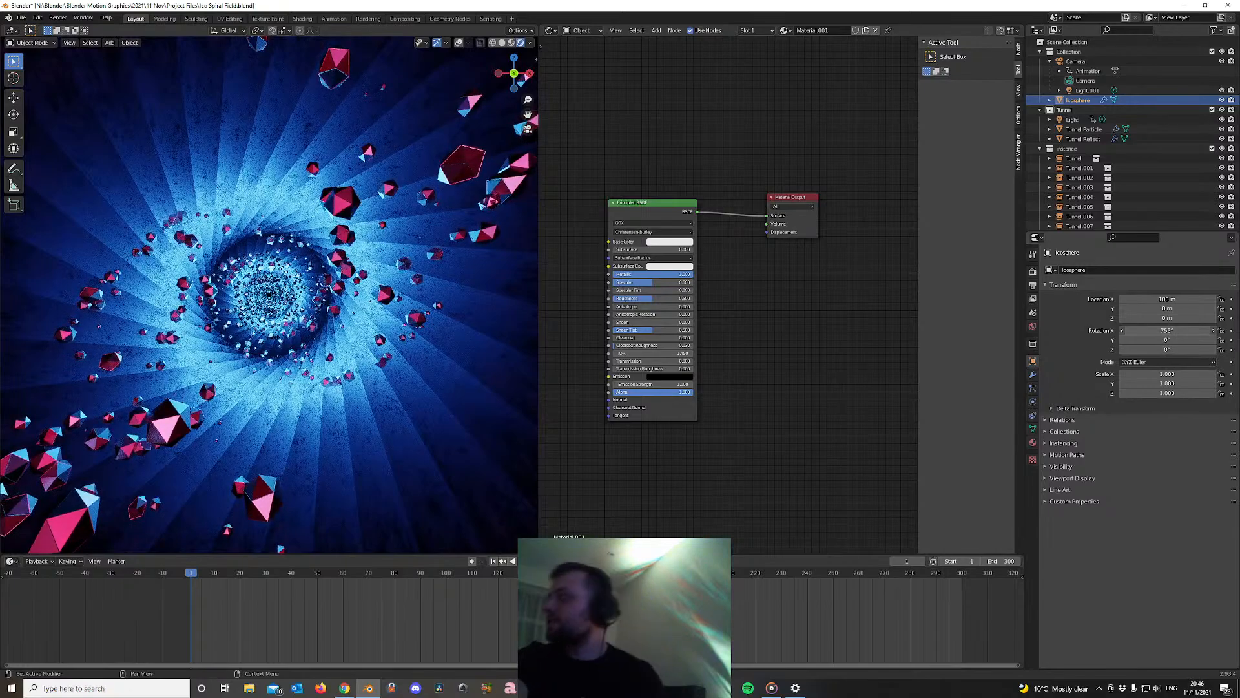
pyautogui.press('Escape')
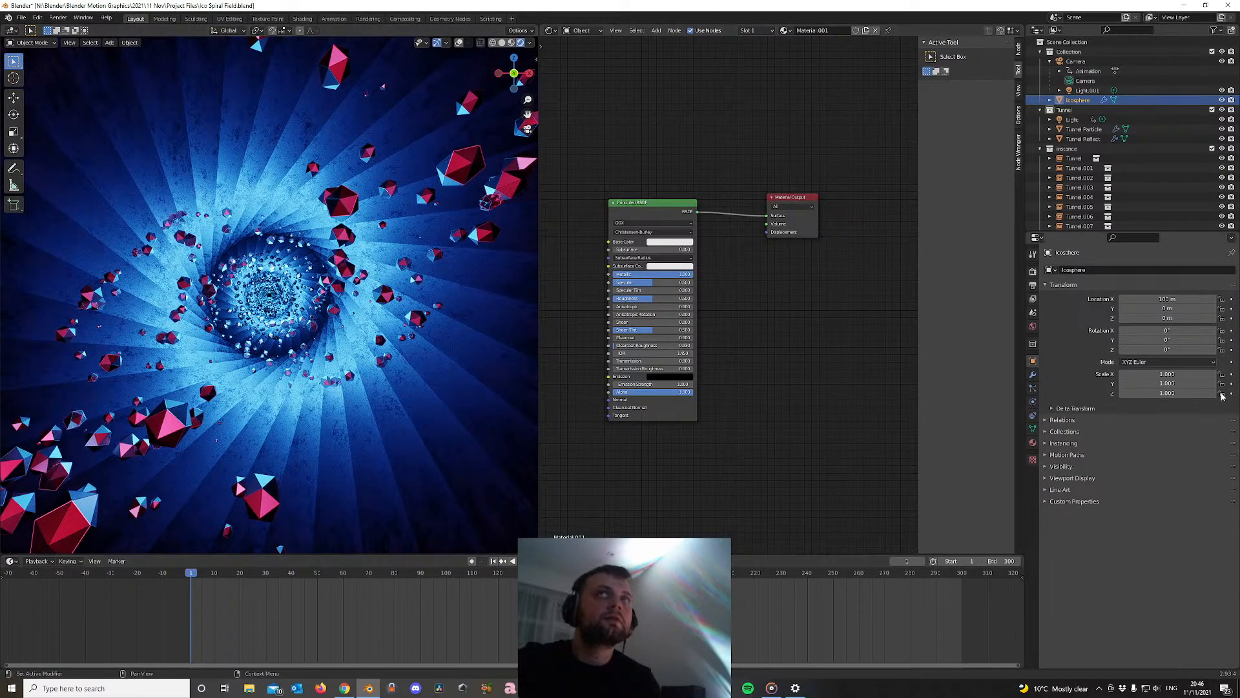
# Keyframe the icosphere's X rotation at 0° on frame 1 and 360° on frame 301, and play the animation
pyautogui.click(1232, 330)
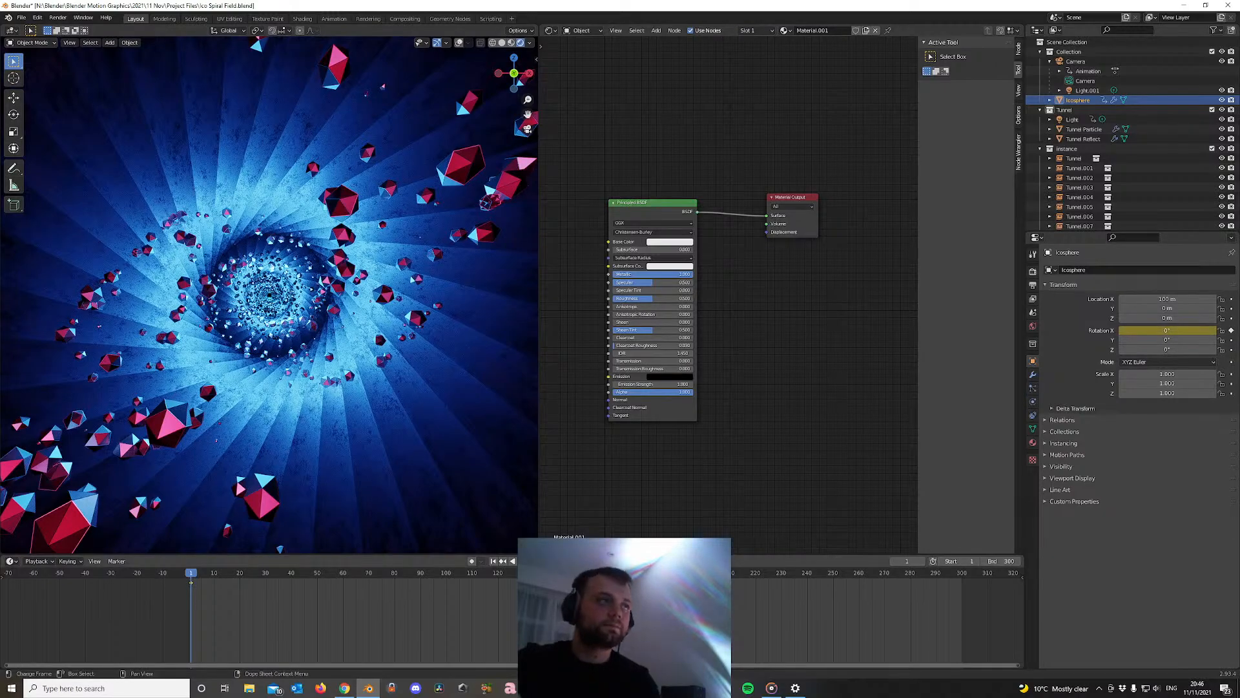
pyautogui.hotkey('shift', 'Right')
pyautogui.press('Right')
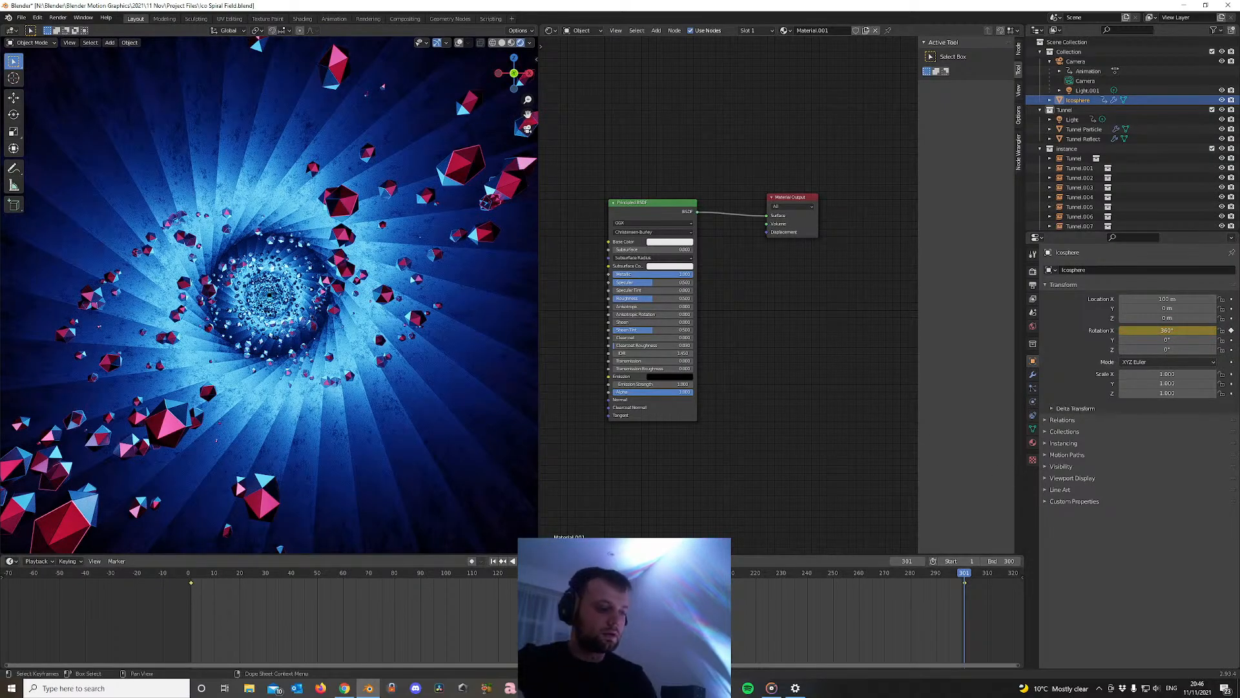
pyautogui.press('space')
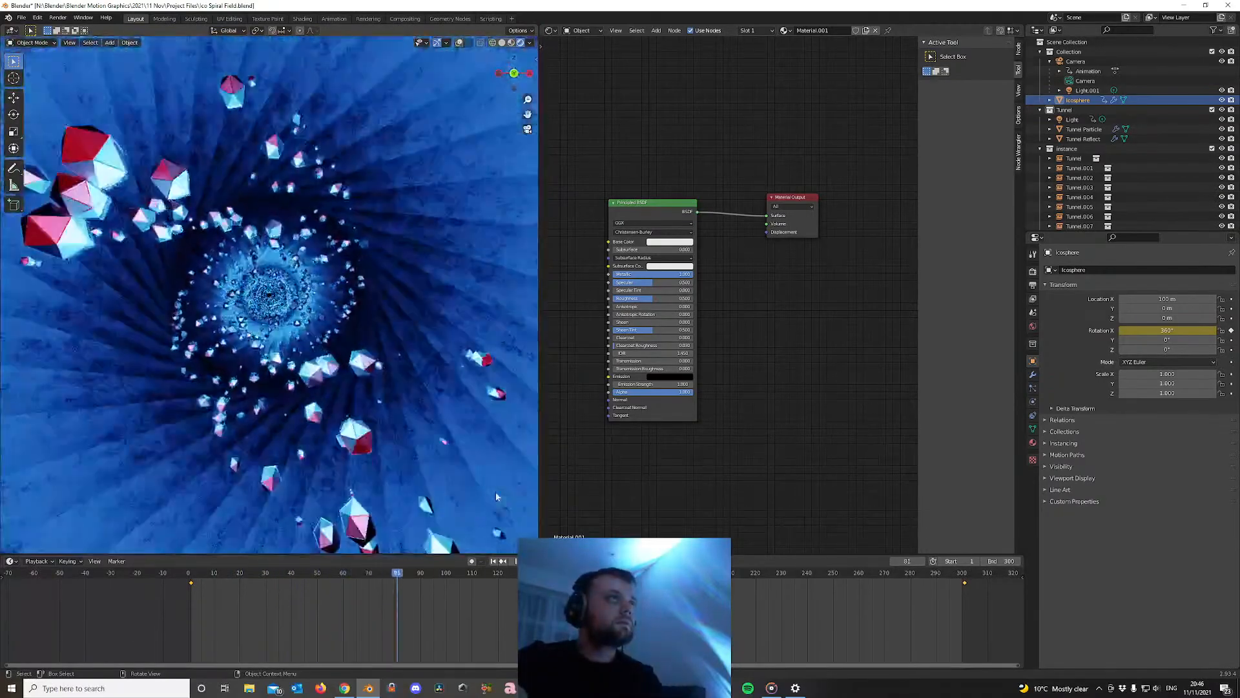
# Raise the icosphere's X rotation keyframe at frame 301 to 1440° and play the faster spin
pyautogui.click(966, 579)
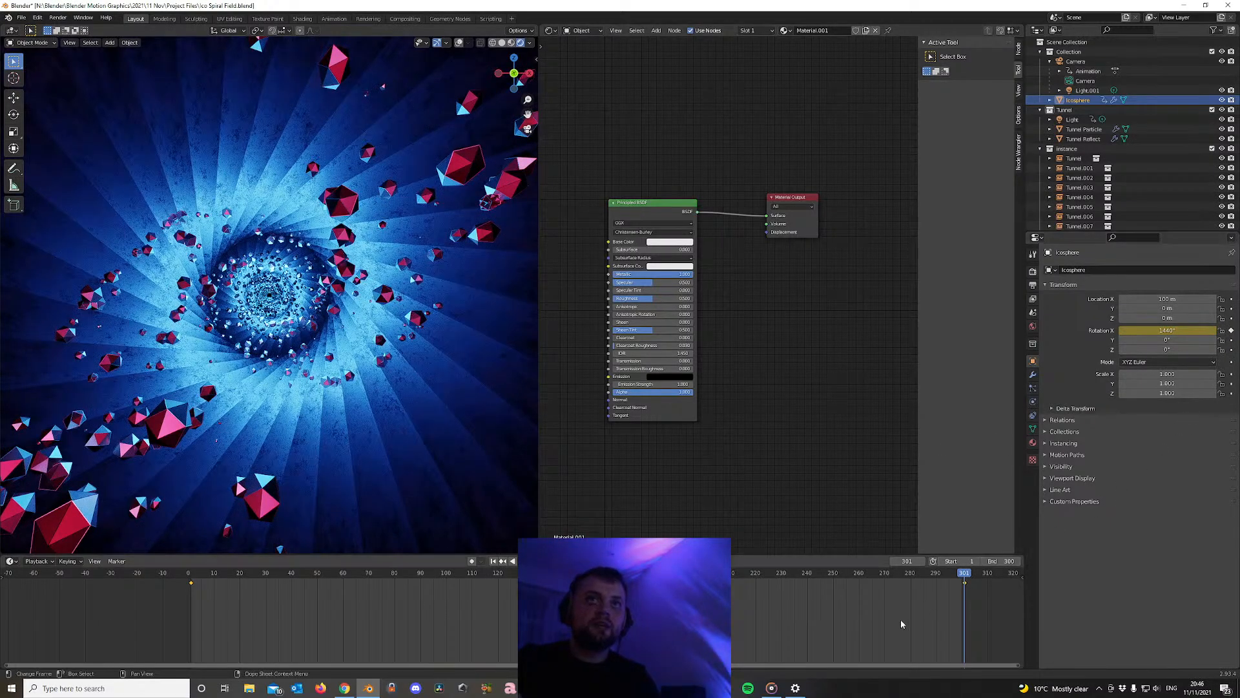
pyautogui.rightClick(842, 618)
pyautogui.press('Escape')
pyautogui.press('space')
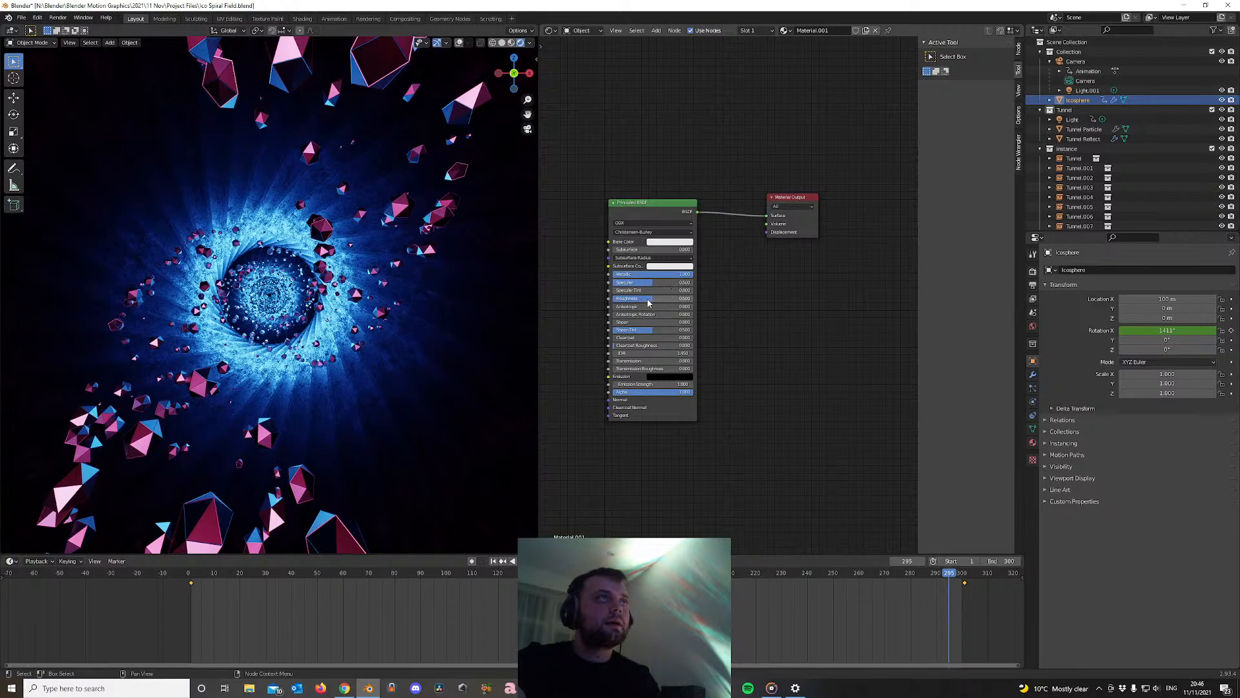
# Set the icosphere material's Roughness to about 0.52 and play the animation again
pyautogui.moveTo(648, 302); pyautogui.dragTo(637, 301)
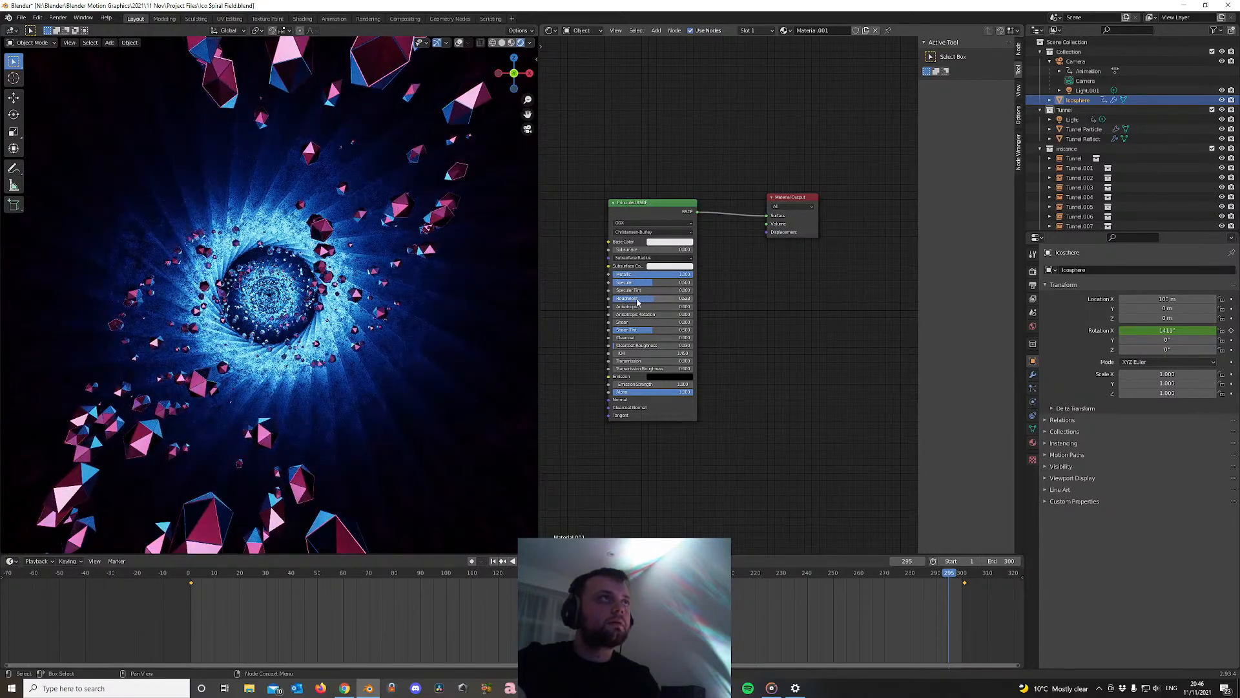
pyautogui.press('space')
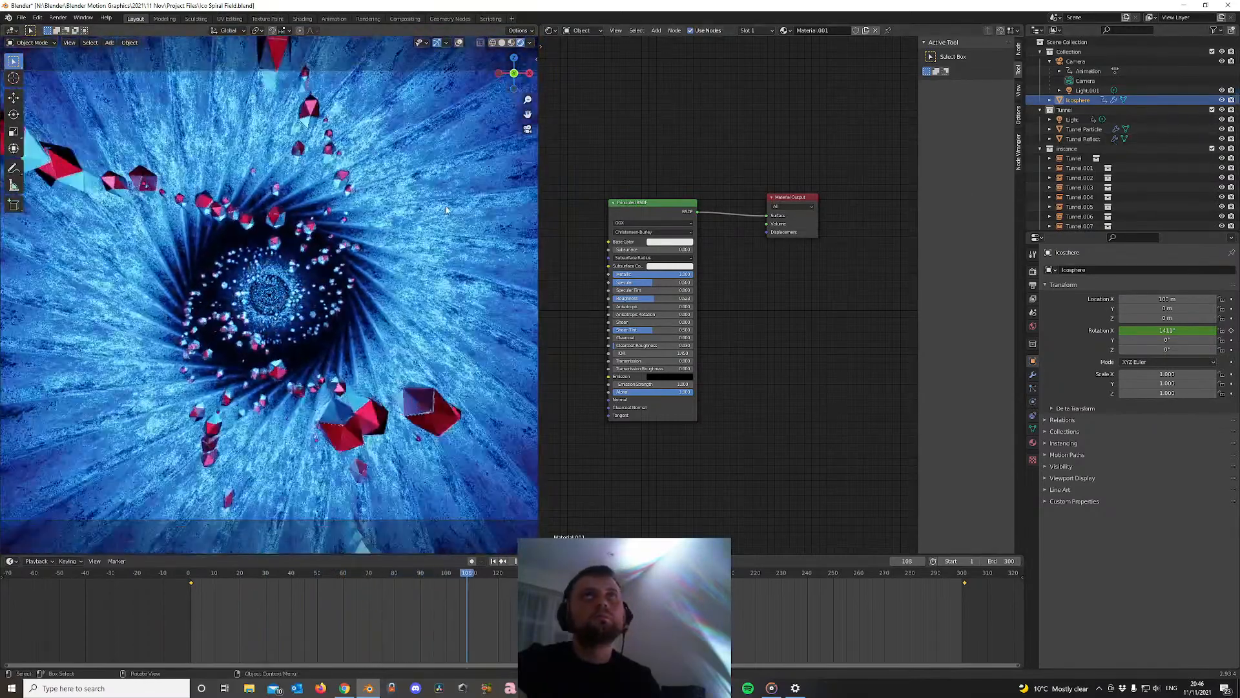
pyautogui.press('space')
# Try red and pink hues for Light.001, change its colour to golden yellow, and play the animation
pyautogui.click(1073, 119)
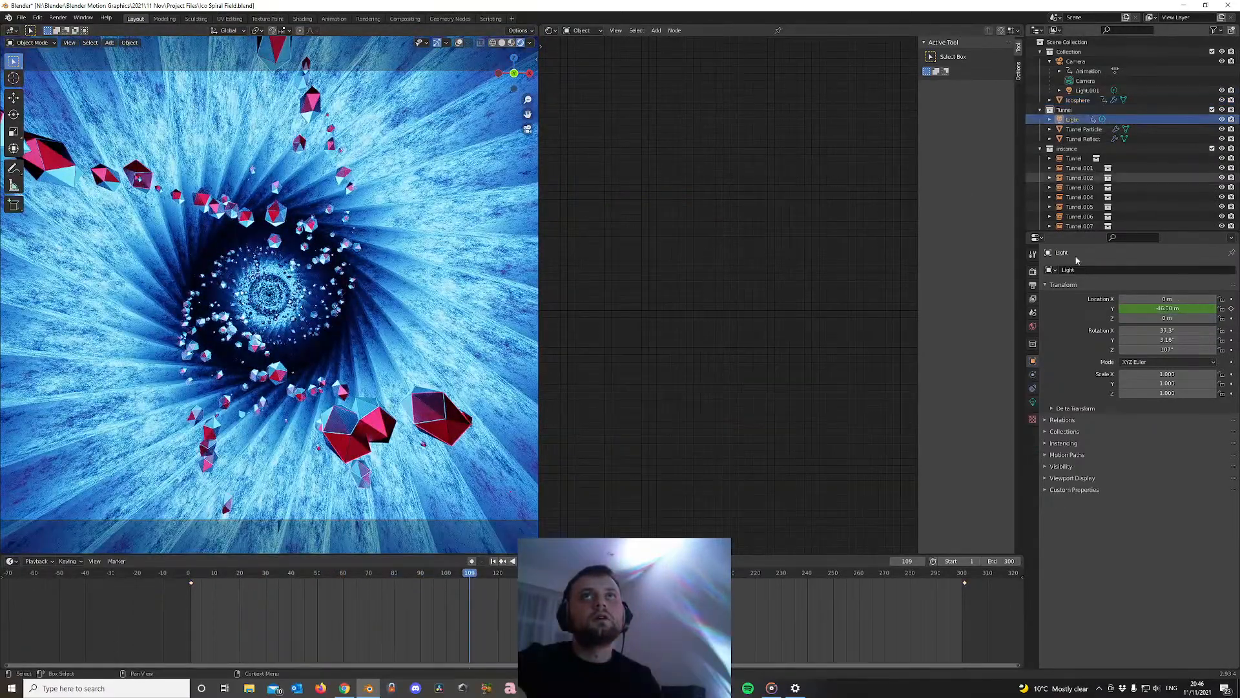
pyautogui.click(1032, 401)
pyautogui.click(1087, 91)
pyautogui.click(1145, 323)
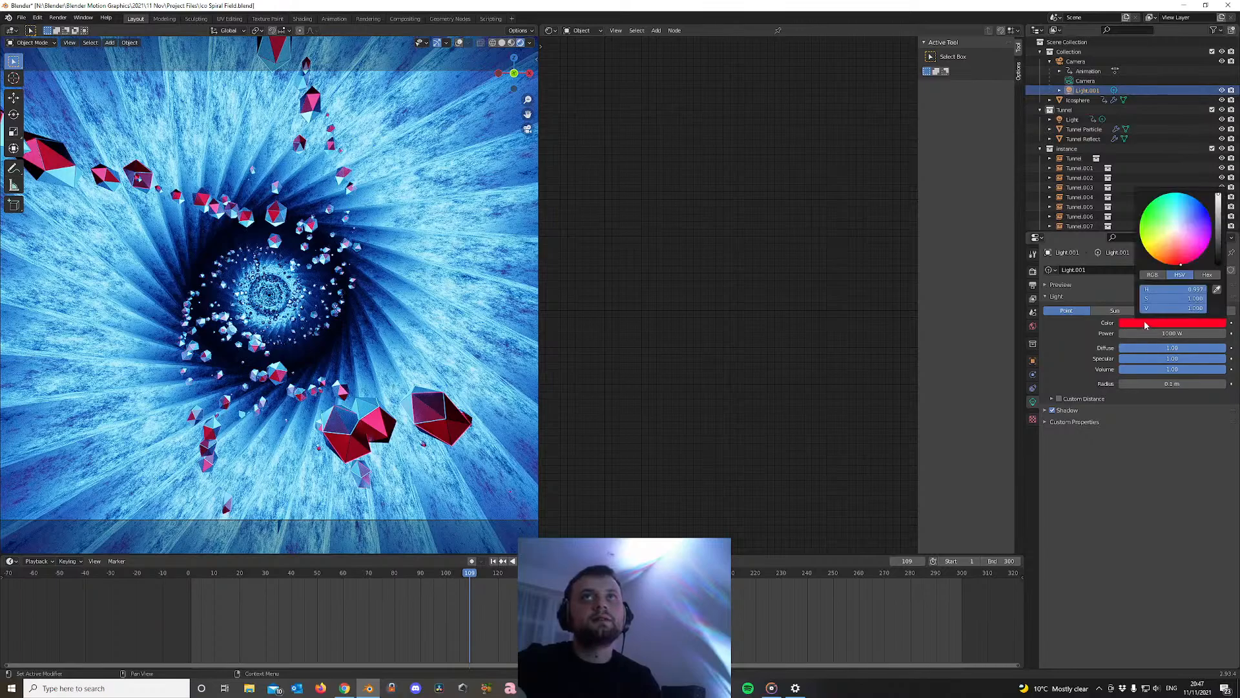
pyautogui.moveTo(1176, 263); pyautogui.dragTo(1172, 265)
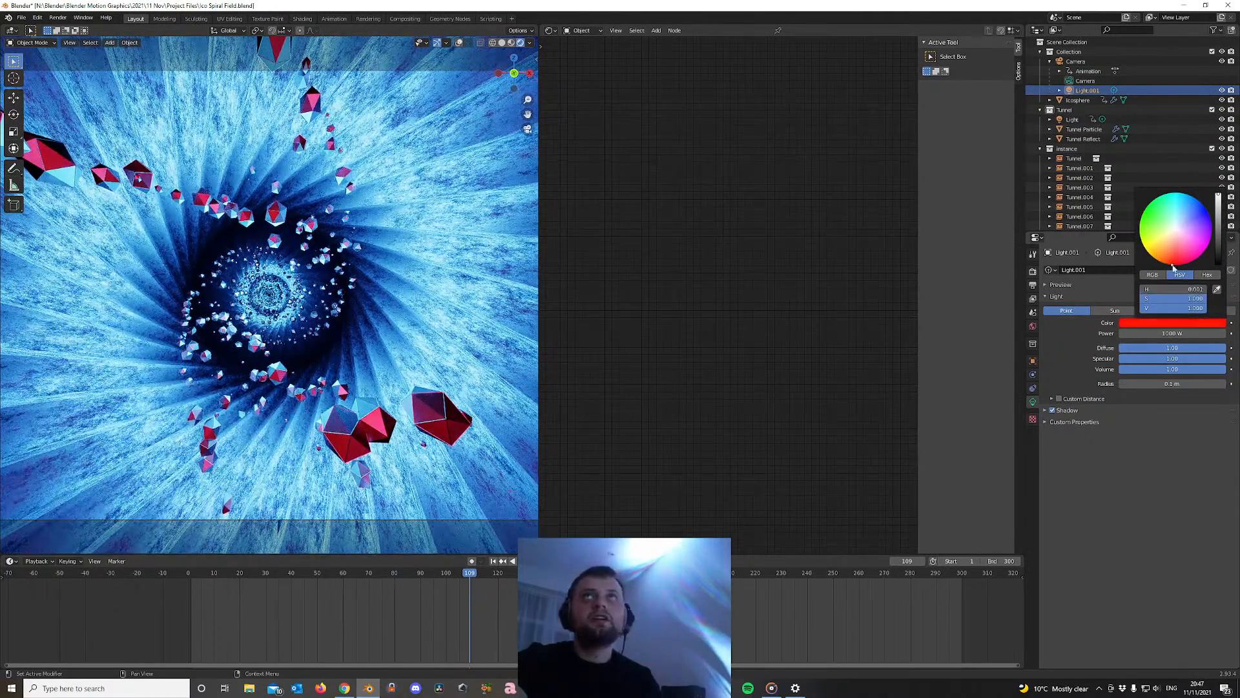
pyautogui.click(1180, 323)
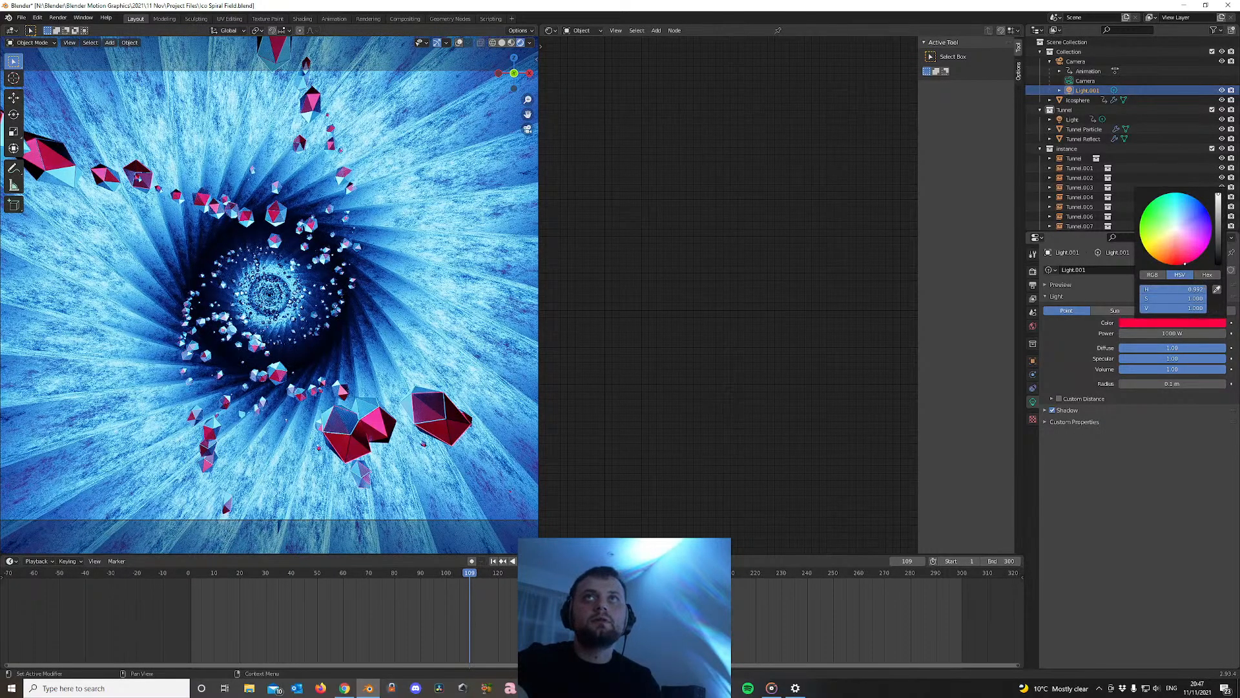
pyautogui.moveTo(1173, 289)
pyautogui.mouseDown()
pyautogui.moveTo(1192, 289)
pyautogui.moveTo(1180, 288)
pyautogui.mouseUp()
pyautogui.press('space')
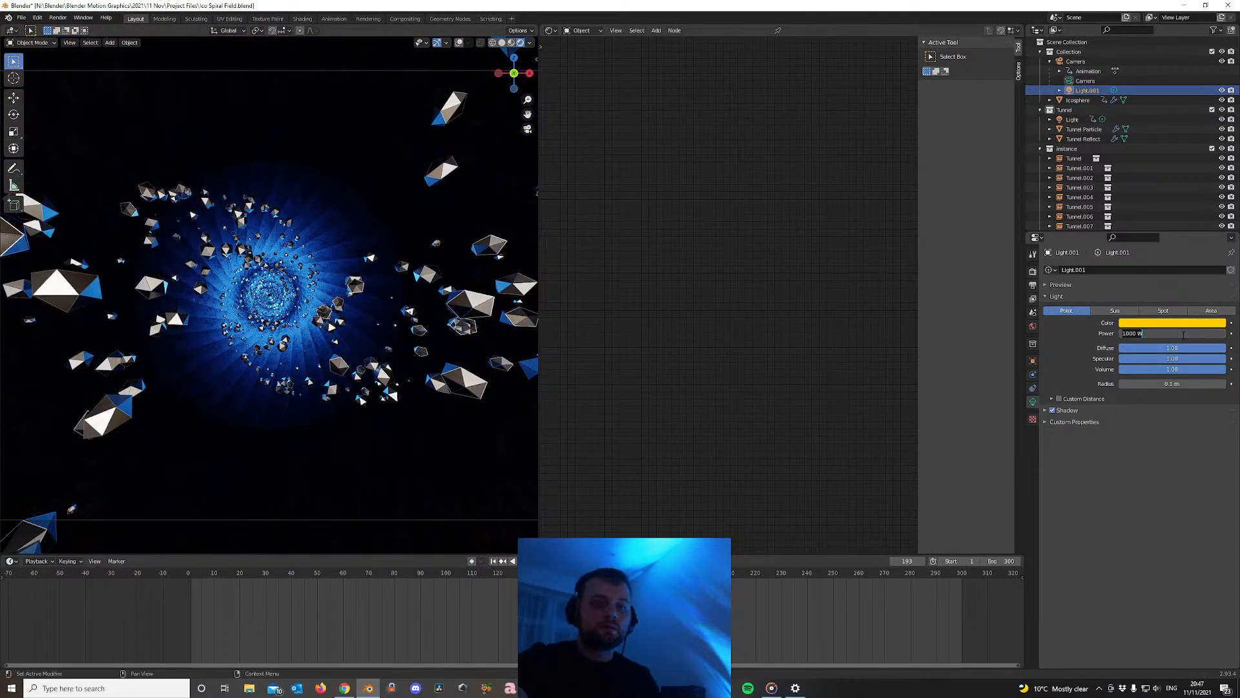
# Set Light.001's Power to 5000 W and play the animation
pyautogui.press('Return')
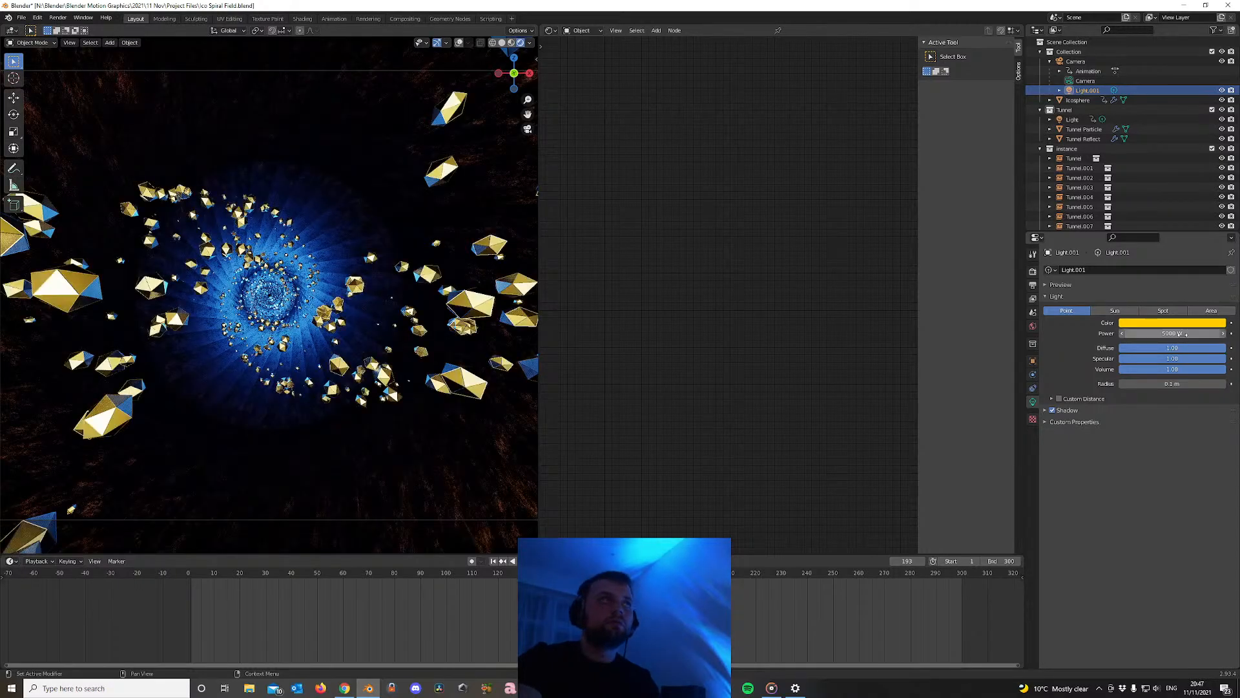
pyautogui.press('space')
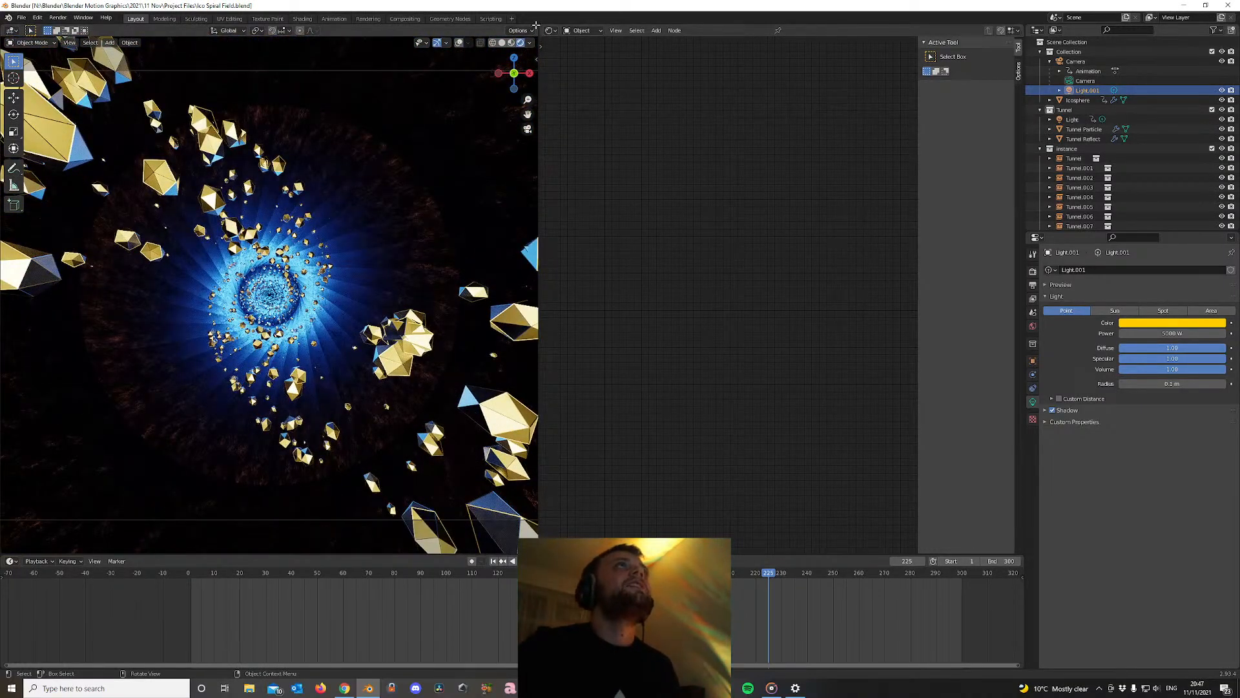
# Expand the 3D viewport over the empty node editor, then render frame 225 and close the render window
pyautogui.moveTo(536, 24); pyautogui.dragTo(687, 172)
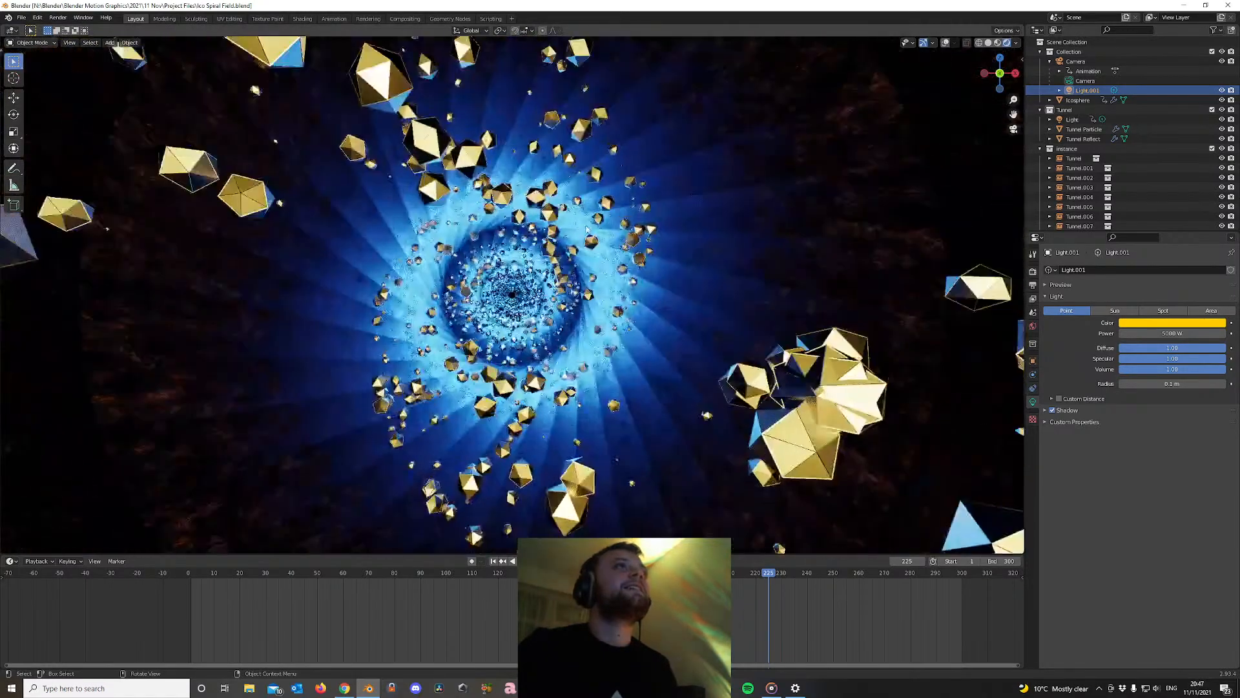
pyautogui.press('F12')
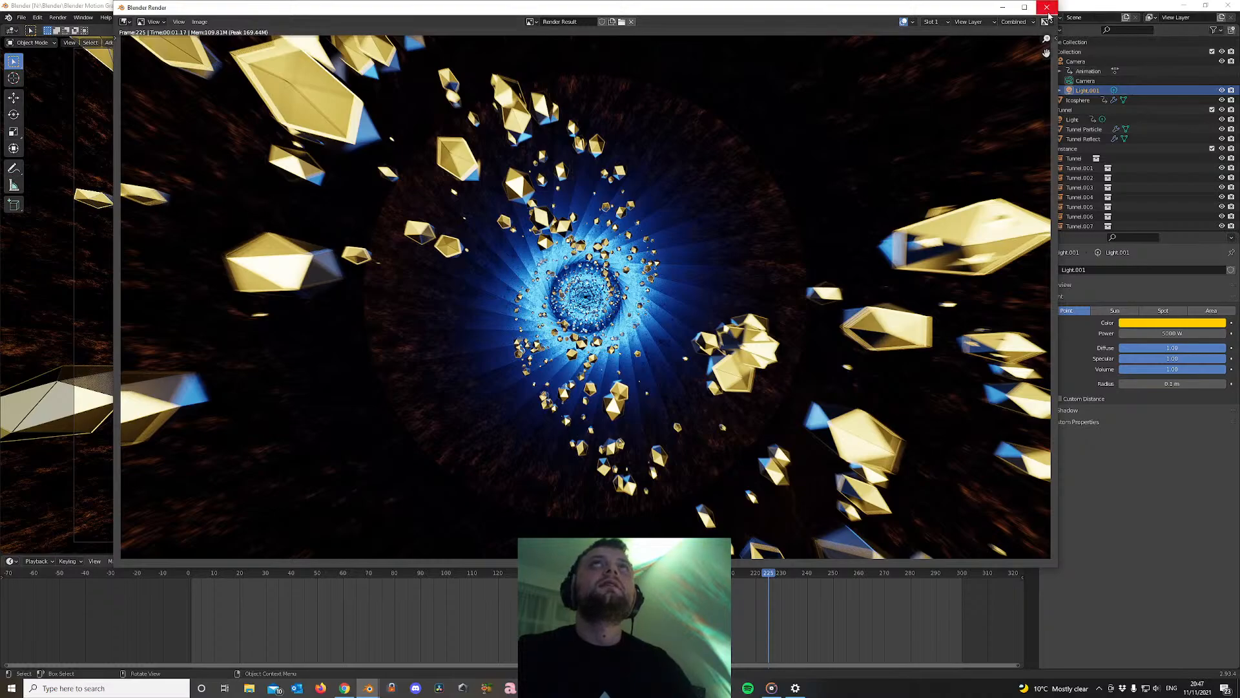
pyautogui.click(1047, 9)
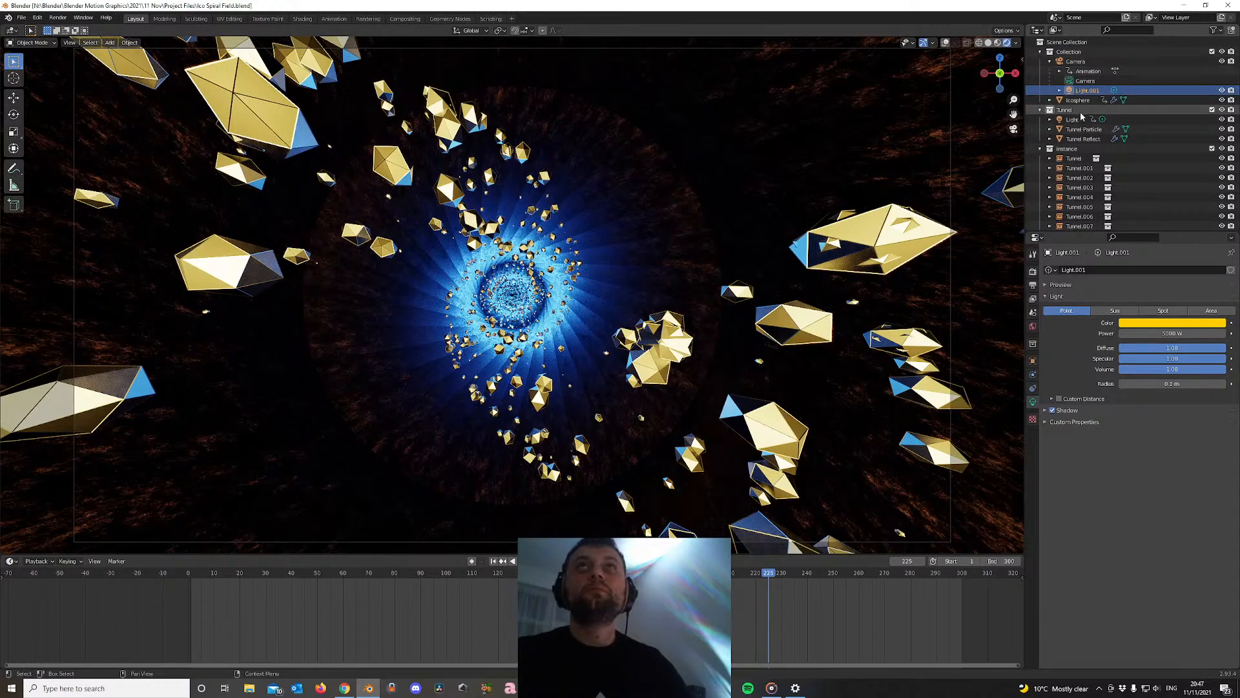
# Set the scene's colour management Exposure to 1, then render frame 225 again and close the result
pyautogui.click(1033, 272)
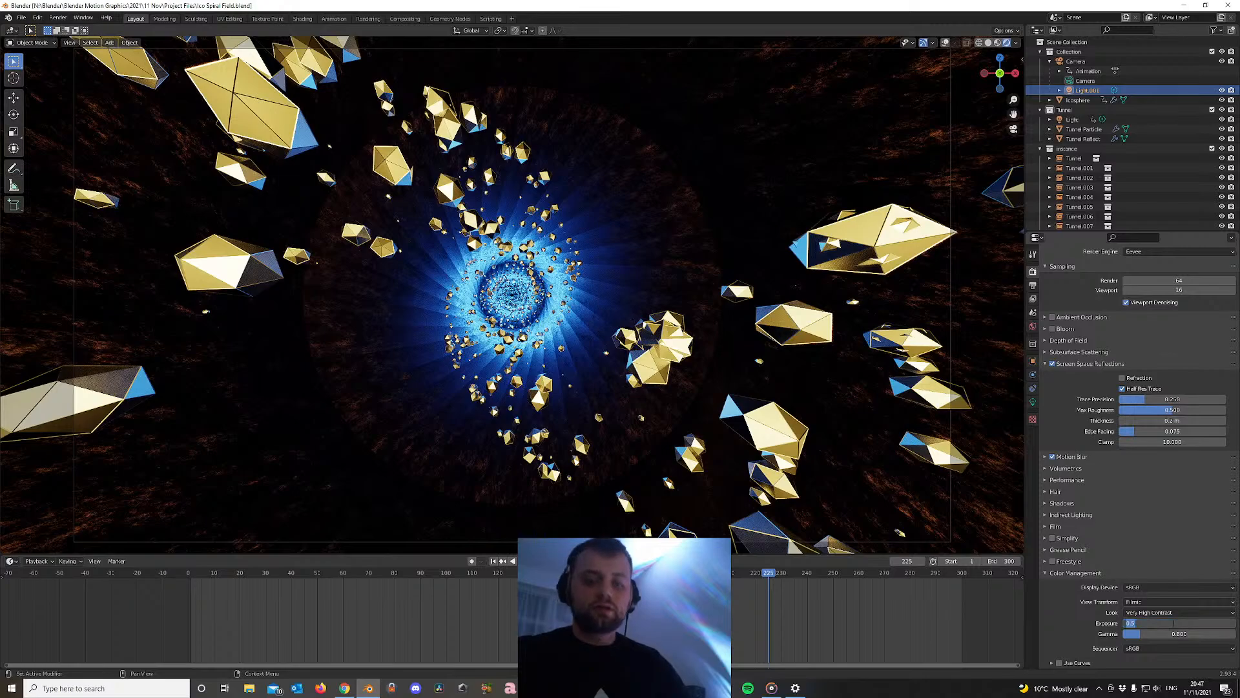
pyautogui.press('Return')
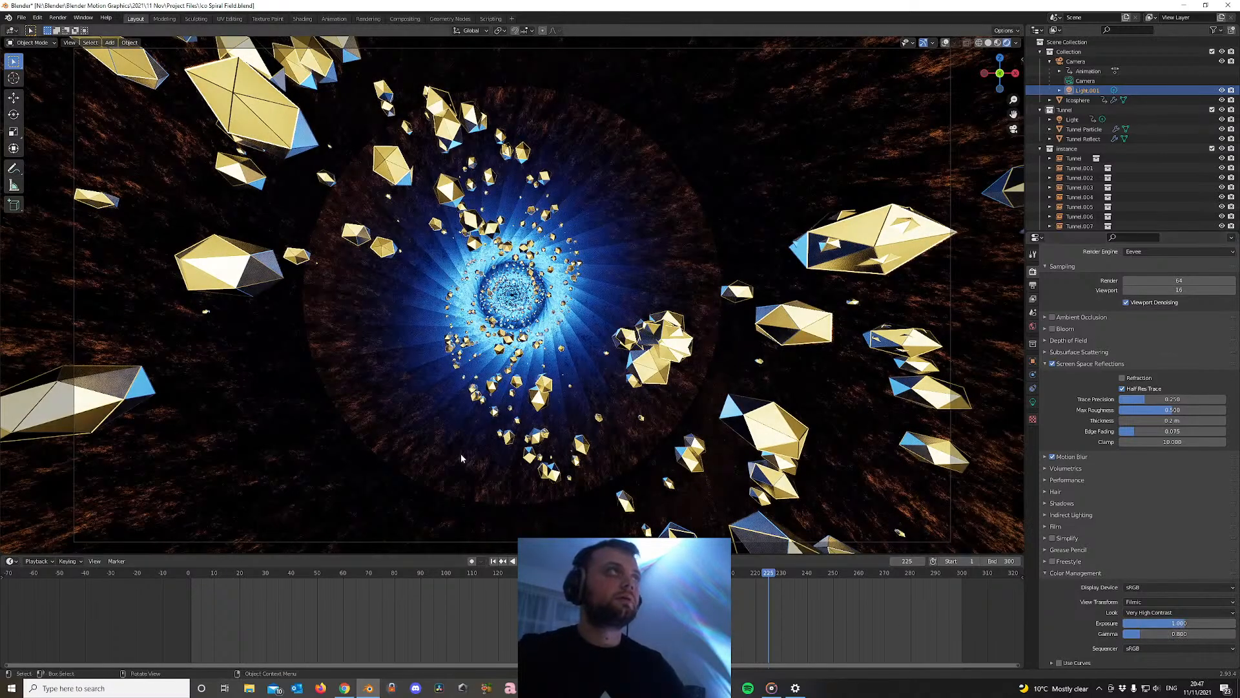
pyautogui.press('F12')
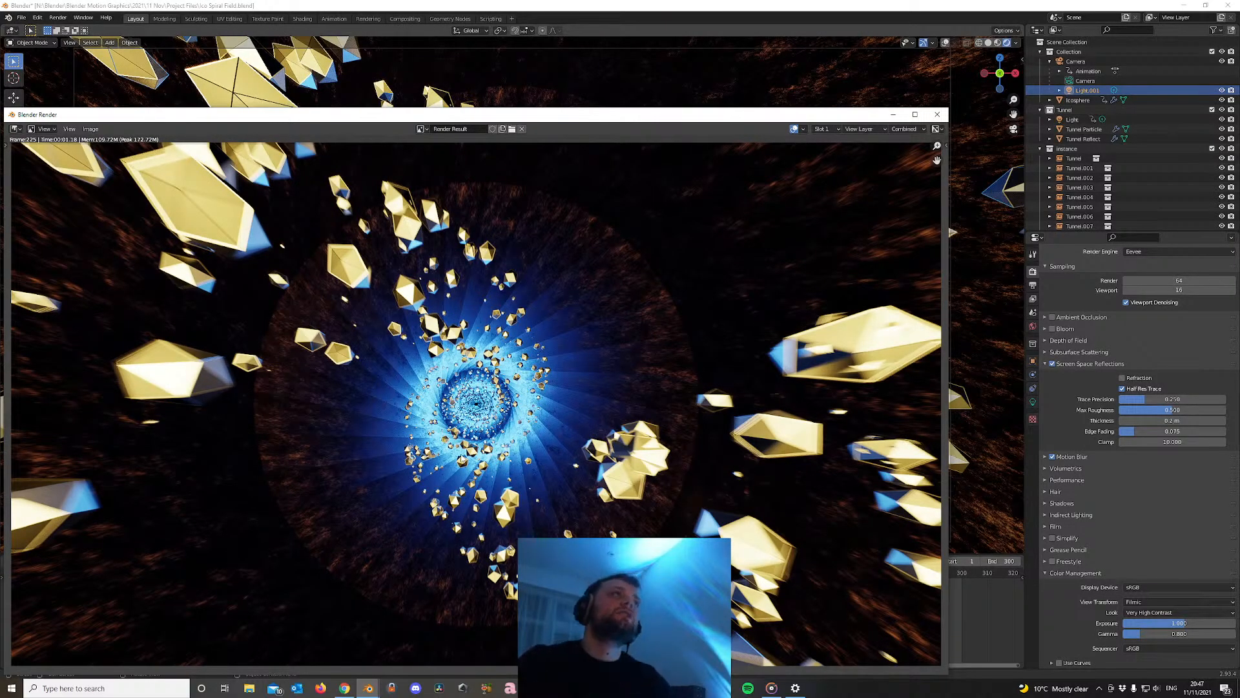
pyautogui.click(937, 115)
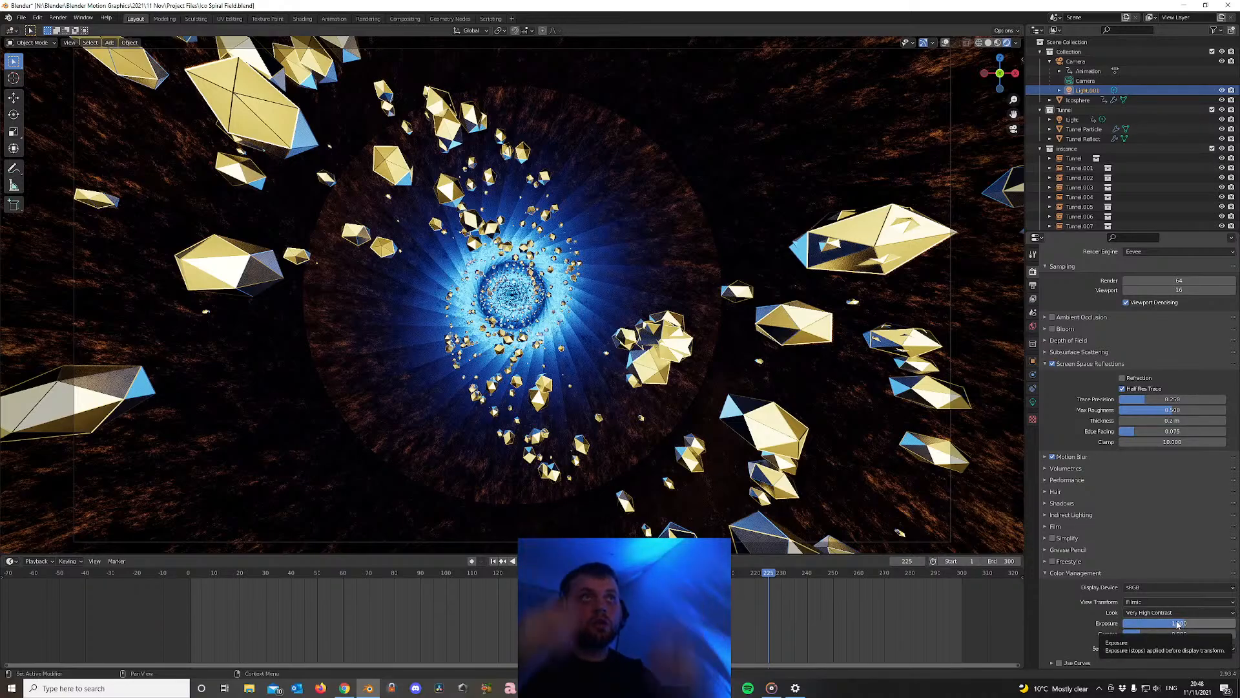
# Examine the tunnel centre and gold particles close up, and play the animation through the camera view
pyautogui.scroll(1, 698, 385)
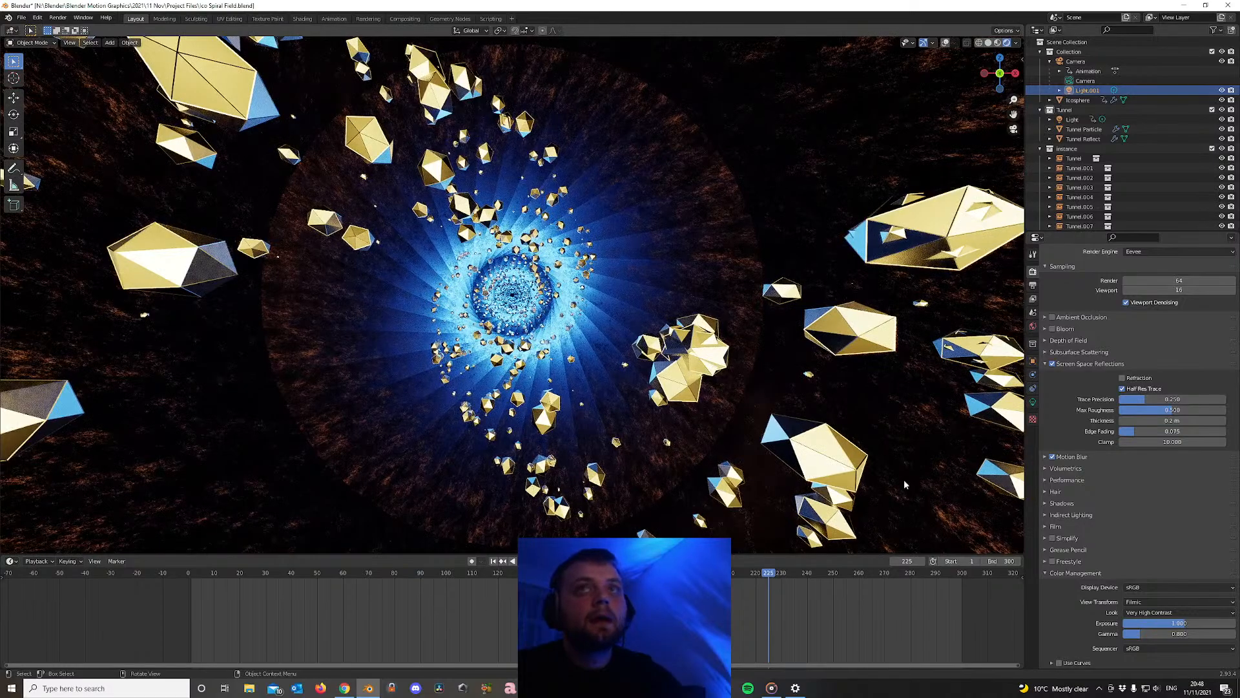
pyautogui.scroll(-1, 905, 484)
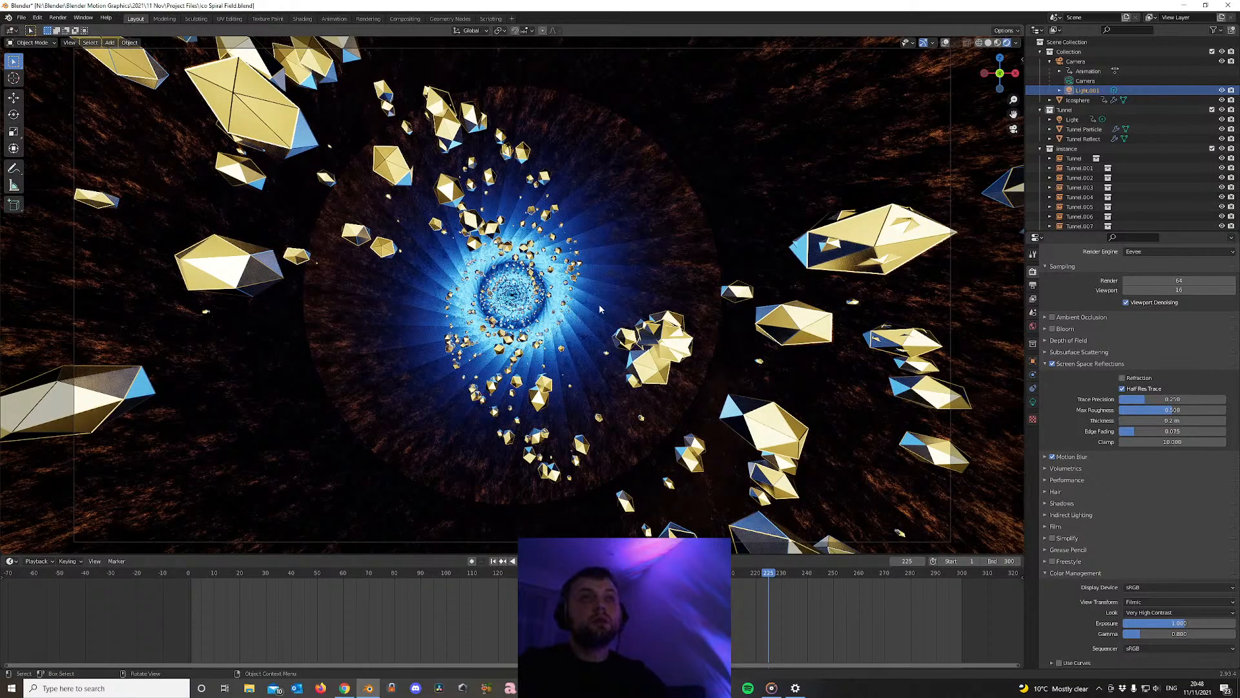
pyautogui.scroll(1, 600, 309)
pyautogui.scroll(4, 742, 363)
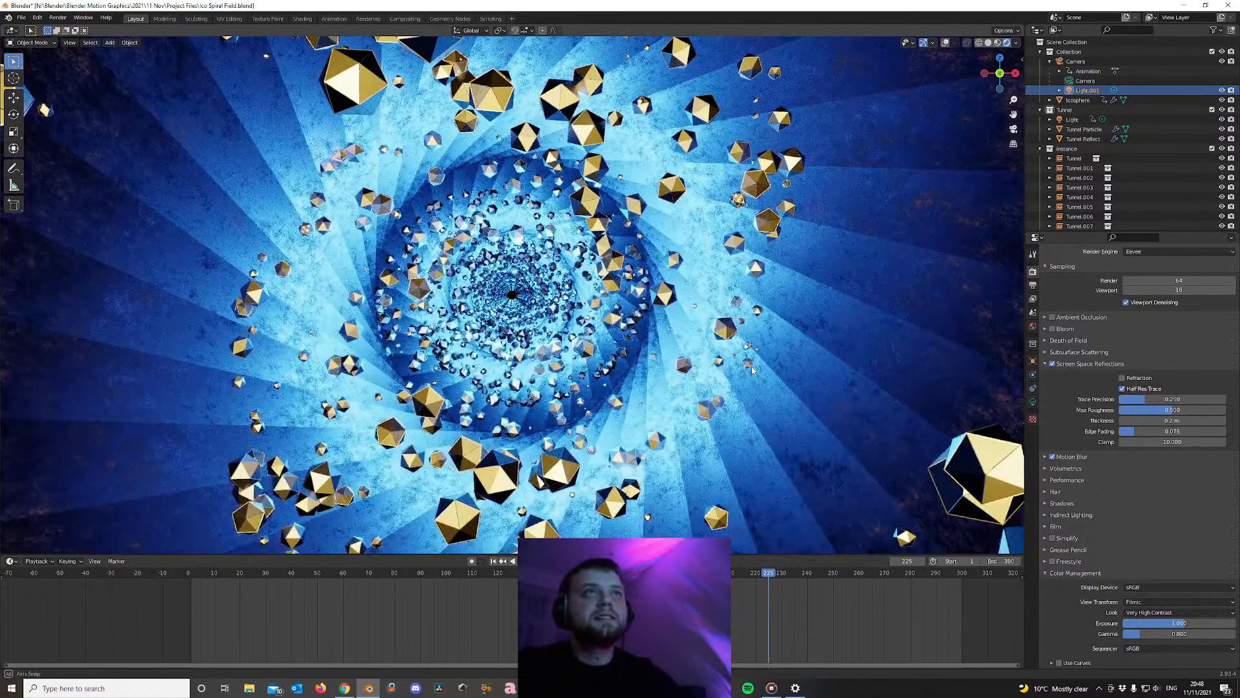
pyautogui.scroll(-4, 750, 366)
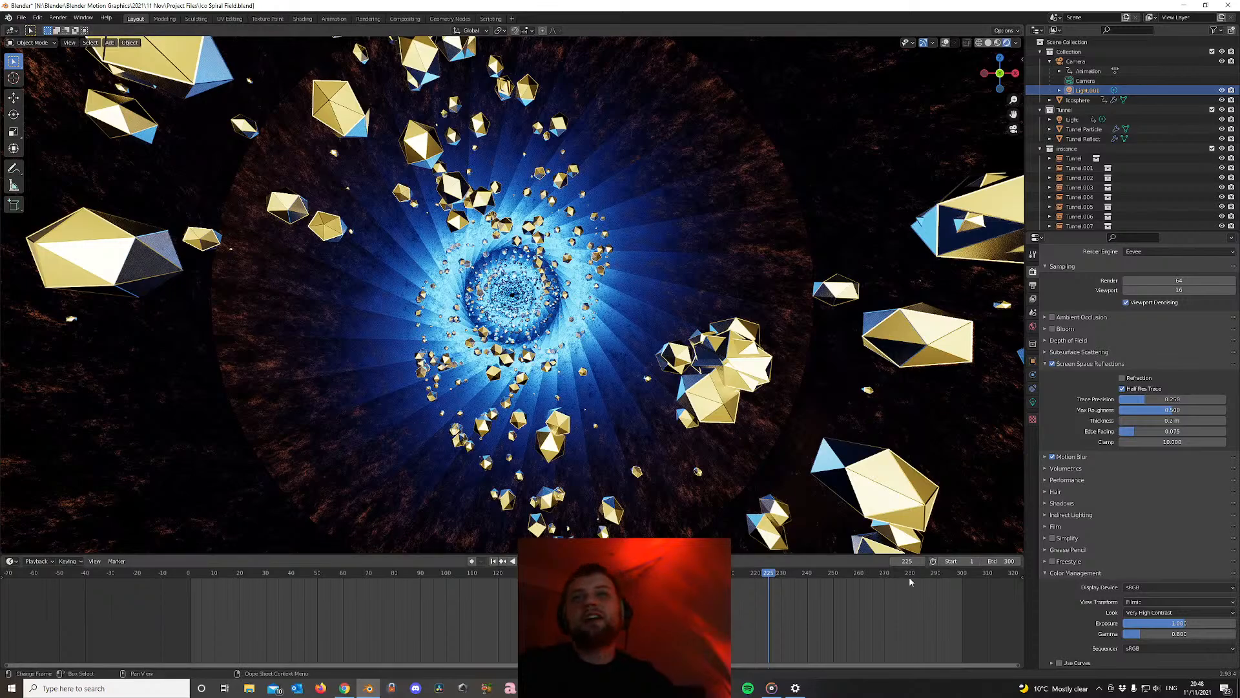
pyautogui.scroll(-2, 666, 277)
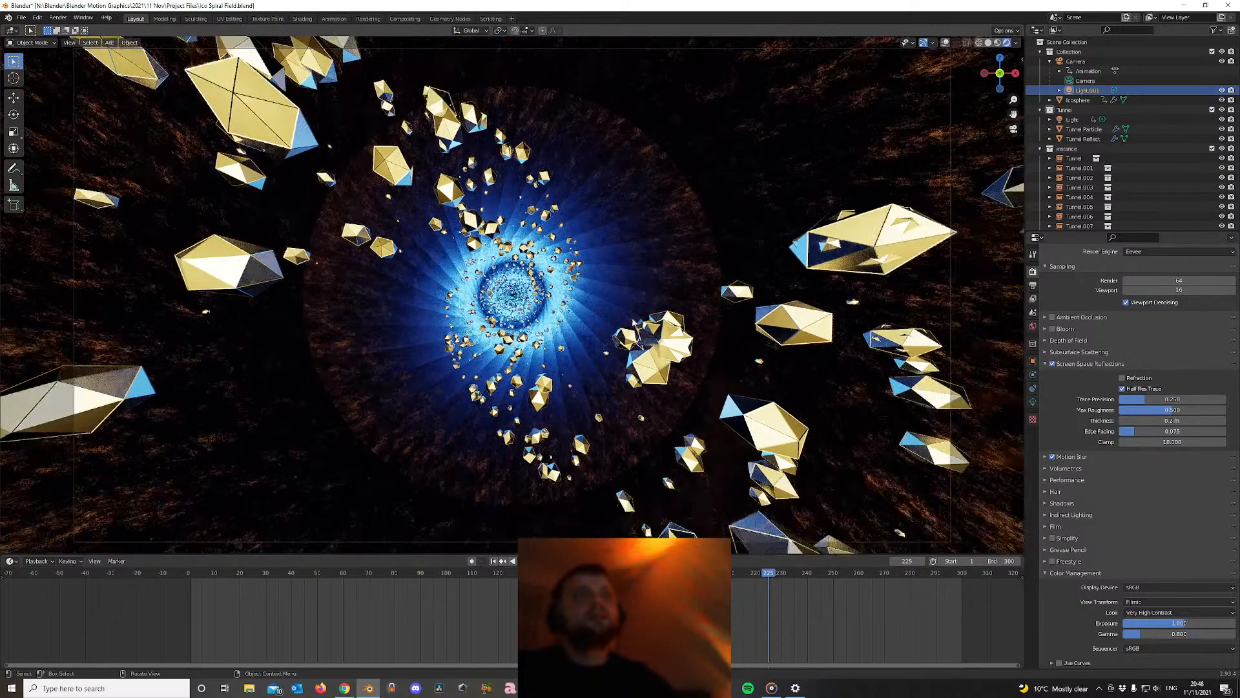
pyautogui.scroll(2, 636, 307)
pyautogui.press('space')
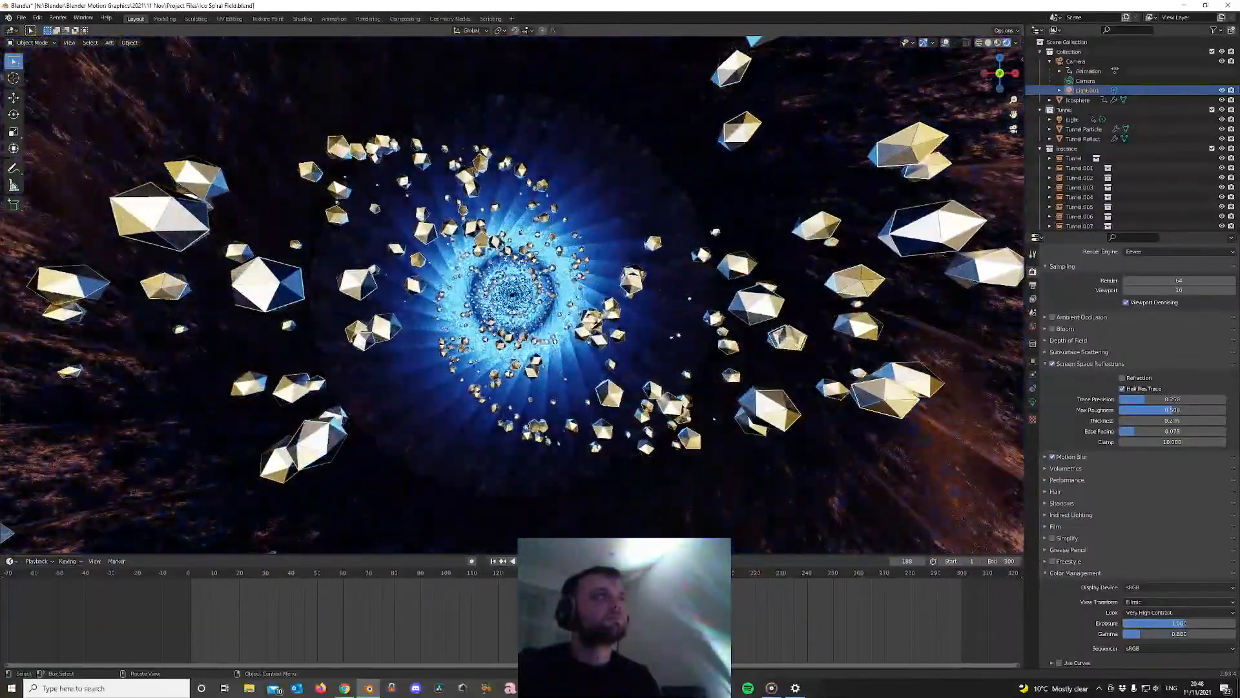
# Enable compositing nodes for the scene and spread the Render Layers and Composite nodes apart
pyautogui.click(405, 18)
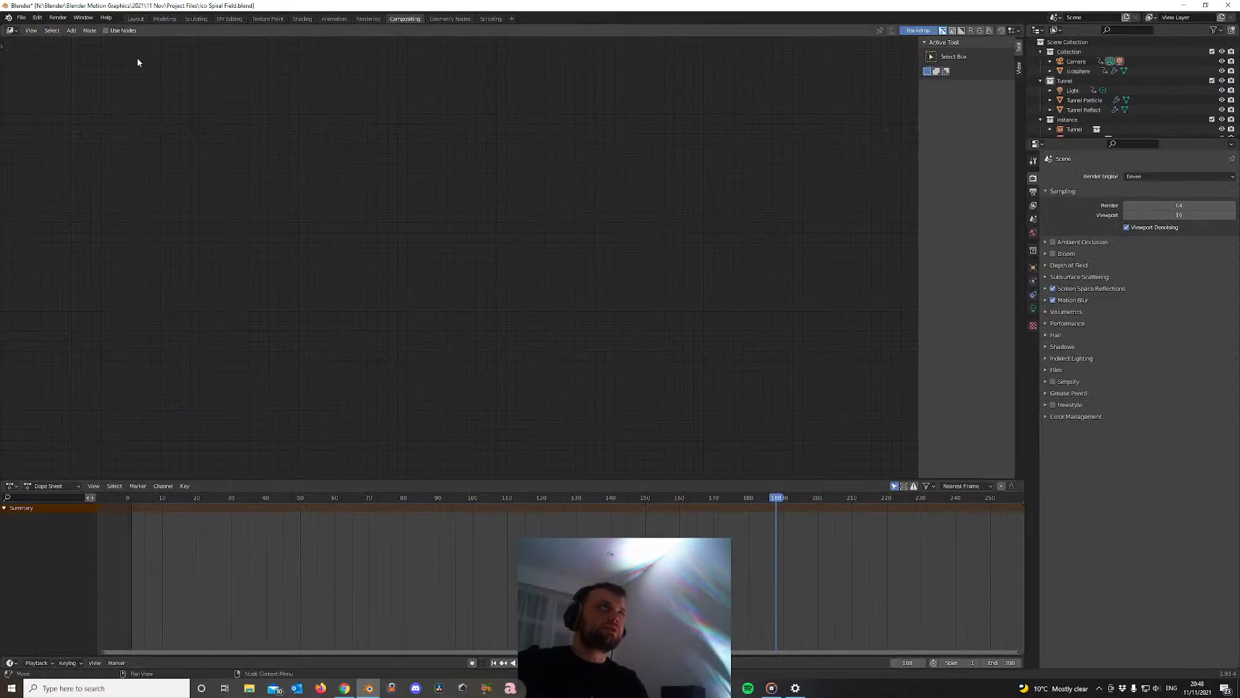
pyautogui.click(106, 31)
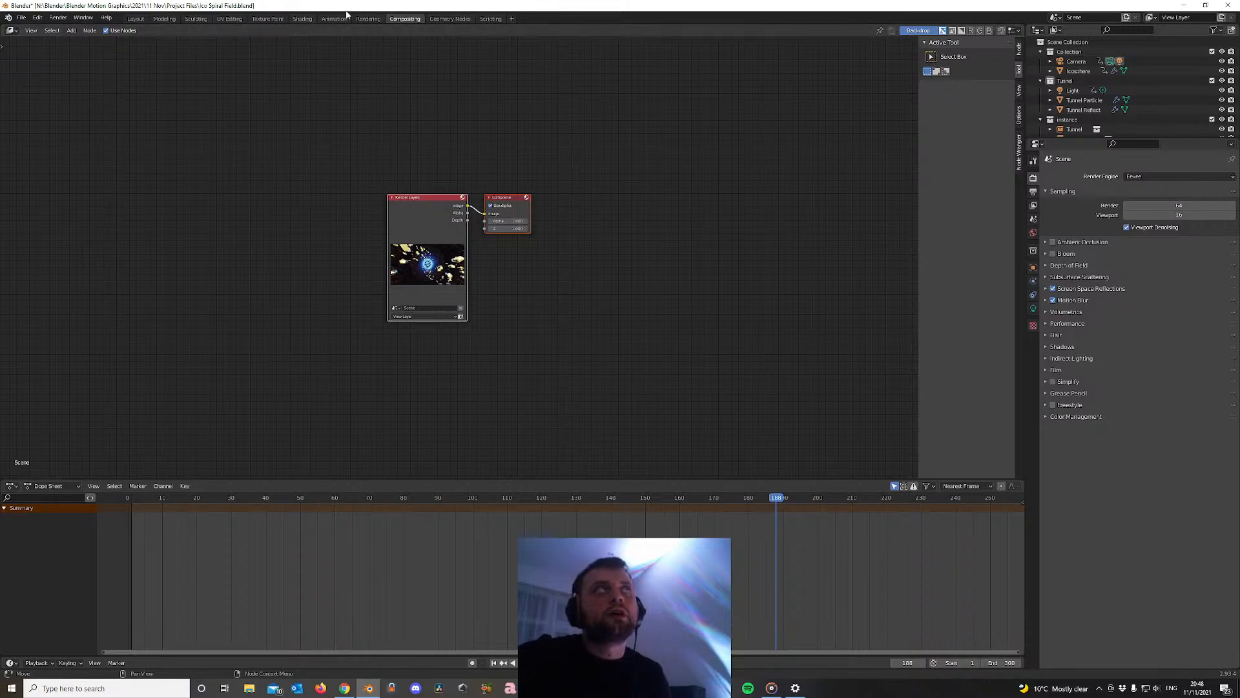
pyautogui.moveTo(427, 195); pyautogui.dragTo(253, 200)
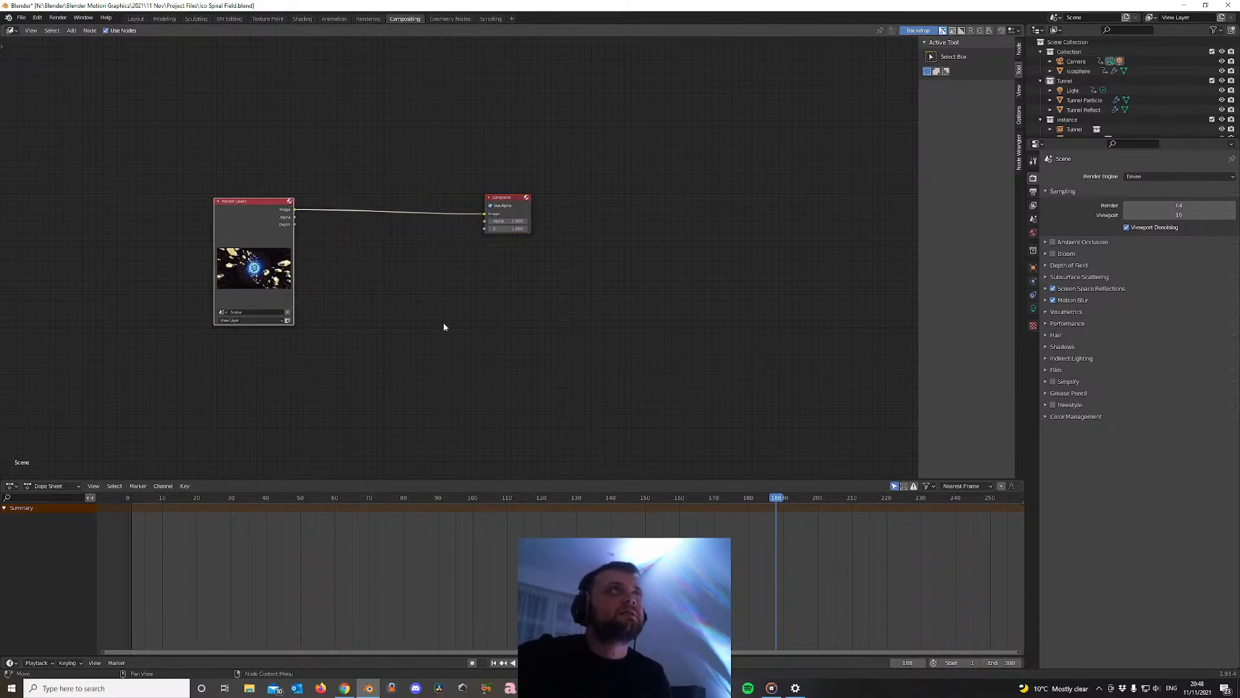
pyautogui.moveTo(507, 202); pyautogui.dragTo(555, 188)
# Add a Viewer node below the Composite node and connect the Render Layers Image output to it
pyautogui.hotkey('shift', 'a')
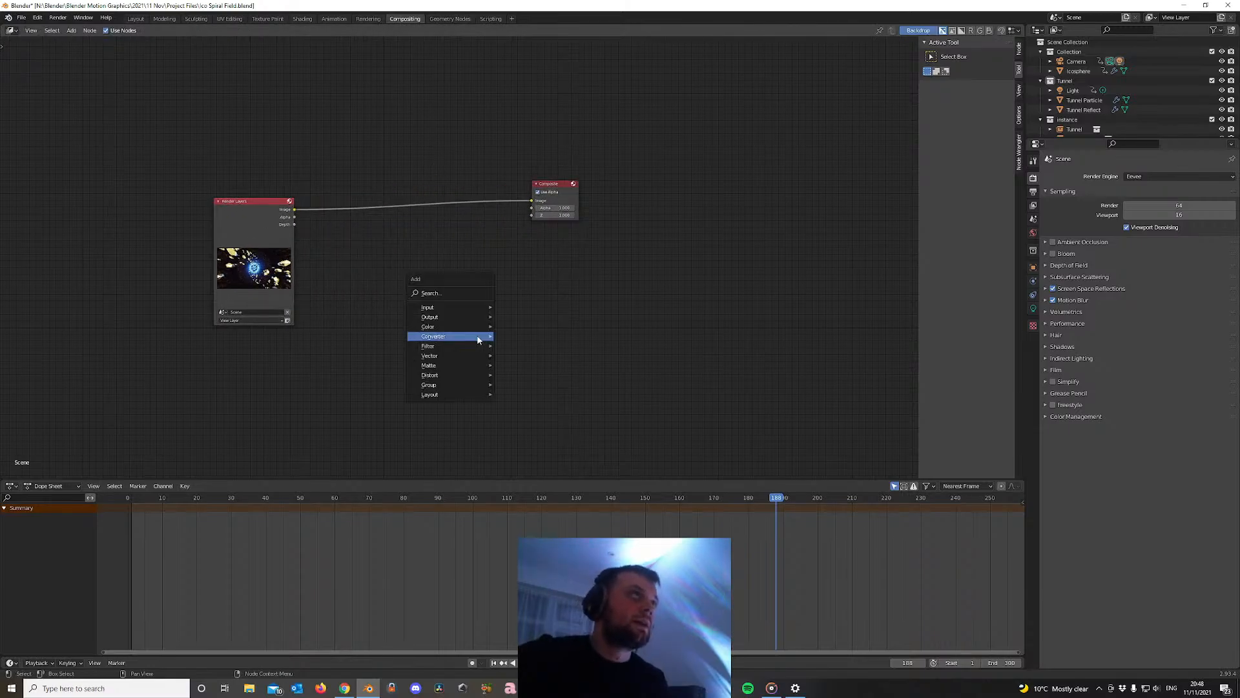
pyautogui.hotkey('shift', 'a')
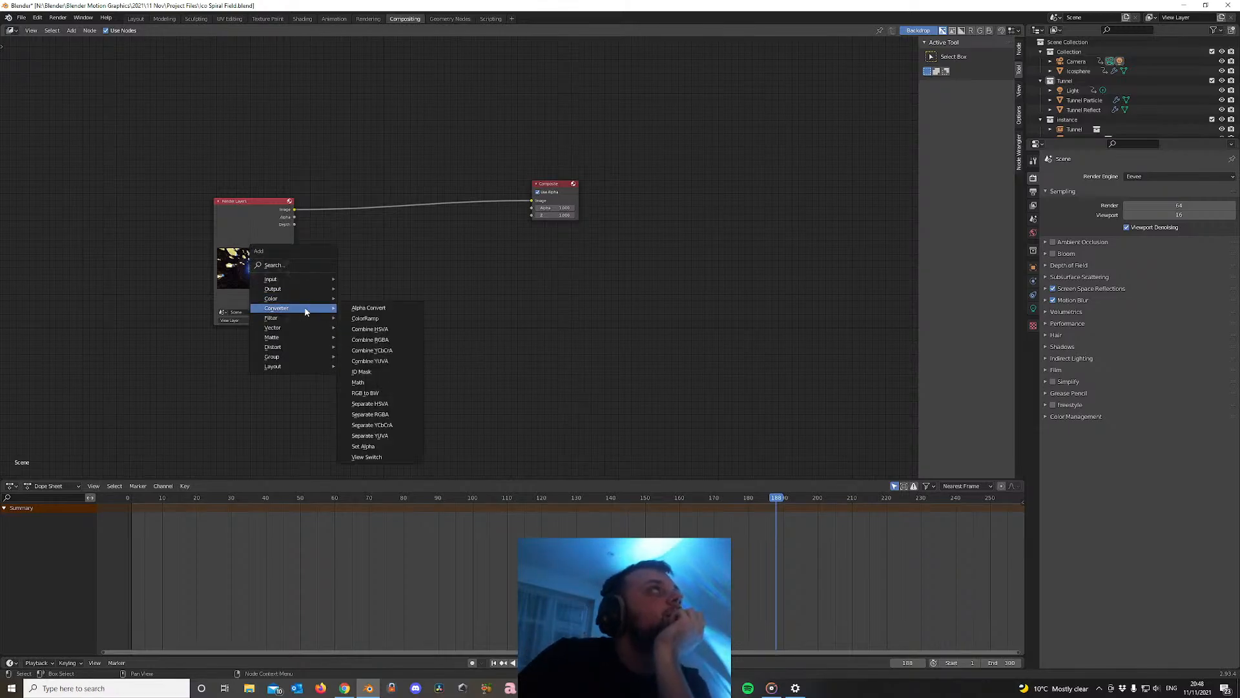
pyautogui.click(368, 331)
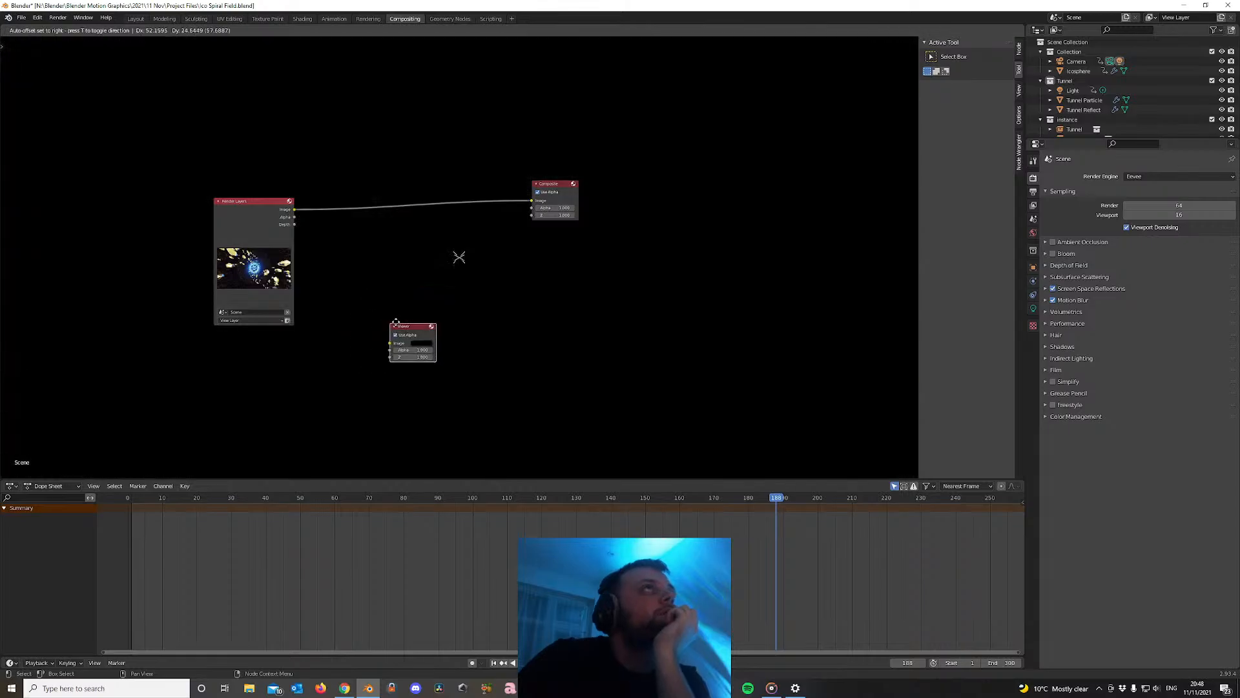
pyautogui.moveTo(294, 209); pyautogui.dragTo(535, 273)
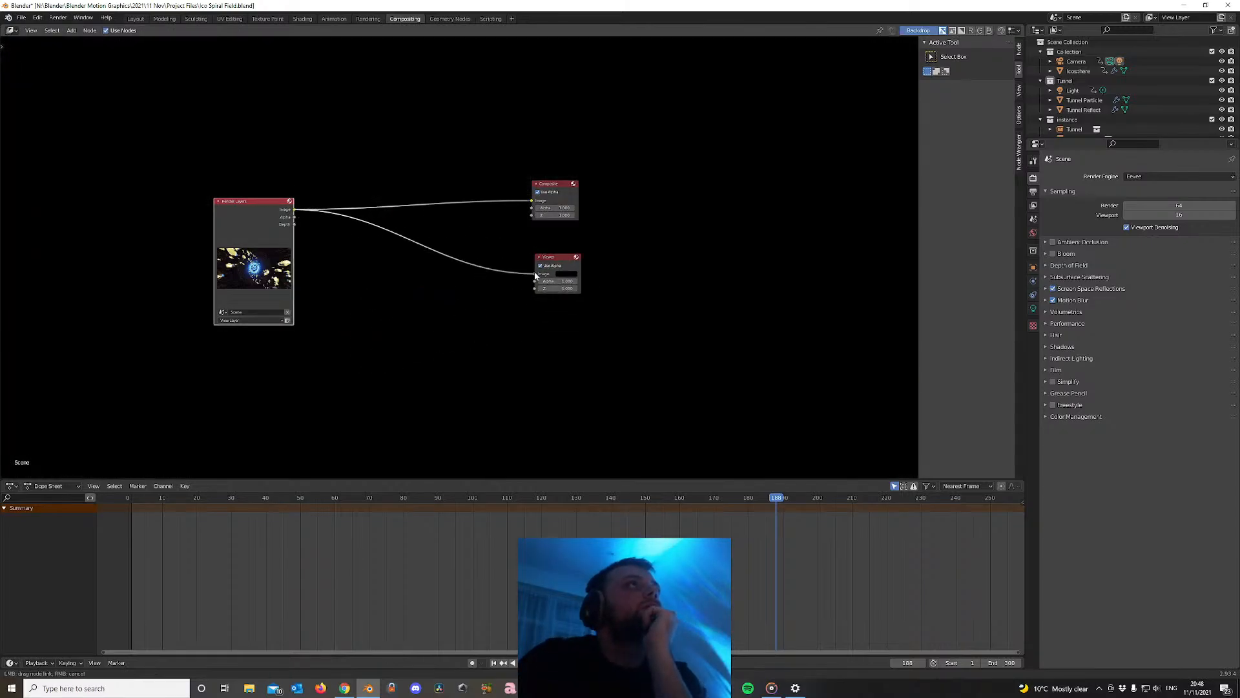
# Join the Composite and Viewer links through one reroute point and move the Render Layers node further away from them
pyautogui.scroll(-1, 405, 381)
pyautogui.scroll(-2, 405, 382)
pyautogui.moveTo(405, 382); pyautogui.dragTo(287, 403, button='middle')
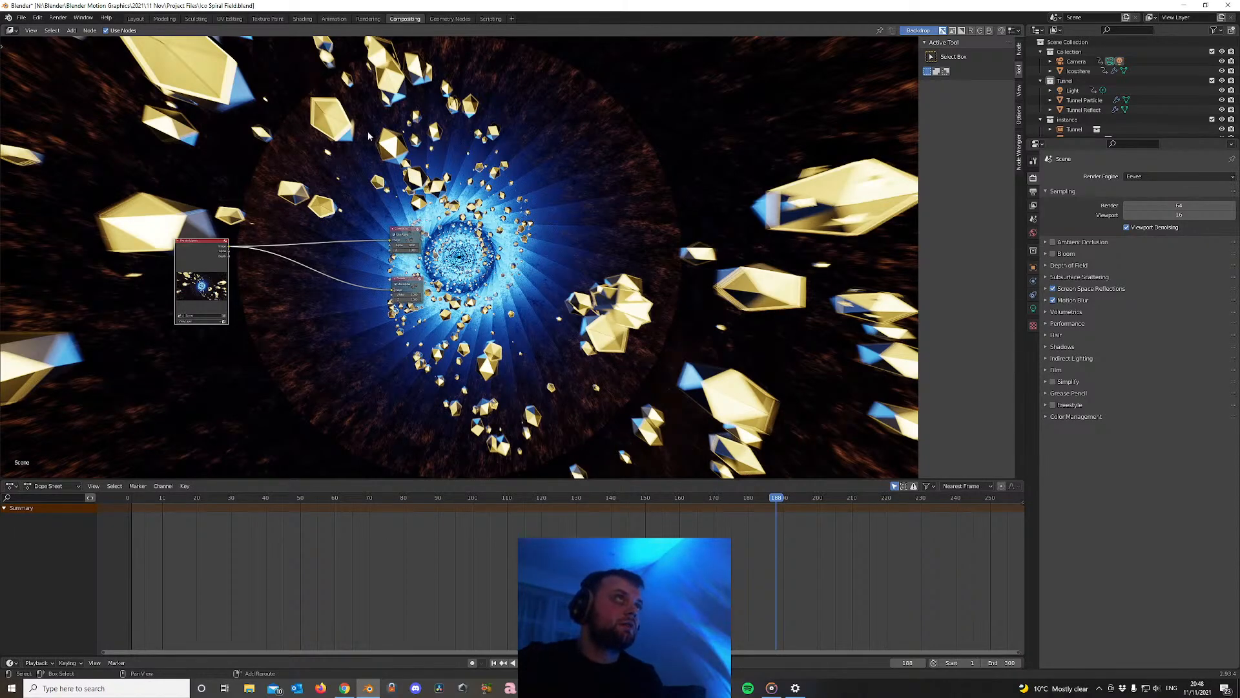
pyautogui.keyDown('shift'); pyautogui.moveTo(366, 154); pyautogui.dragTo(359, 377, button='right'); pyautogui.keyUp('shift')
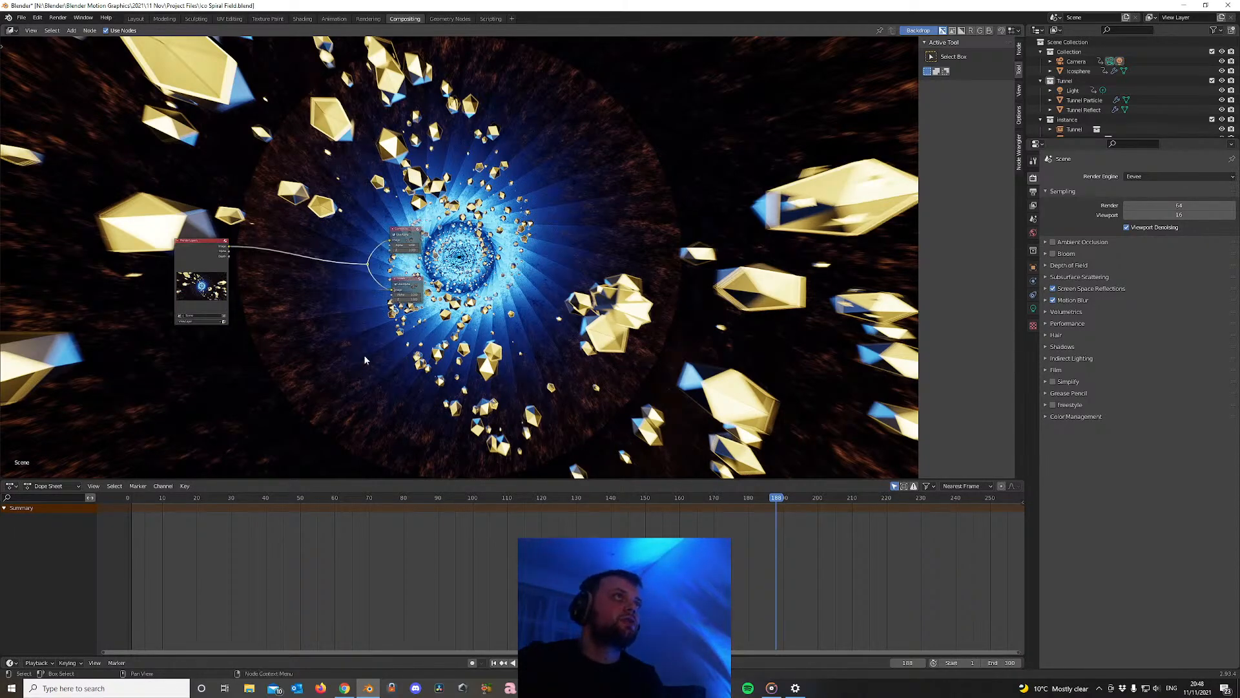
pyautogui.scroll(5, 356, 325)
pyautogui.moveTo(355, 325); pyautogui.dragTo(505, 313, button='middle')
pyautogui.moveTo(228, 259); pyautogui.dragTo(150, 224)
pyautogui.scroll(-2, 367, 333)
# Insert a Filter node into the link between Render Layers and the reroute point
pyautogui.hotkey('shift', 'a')
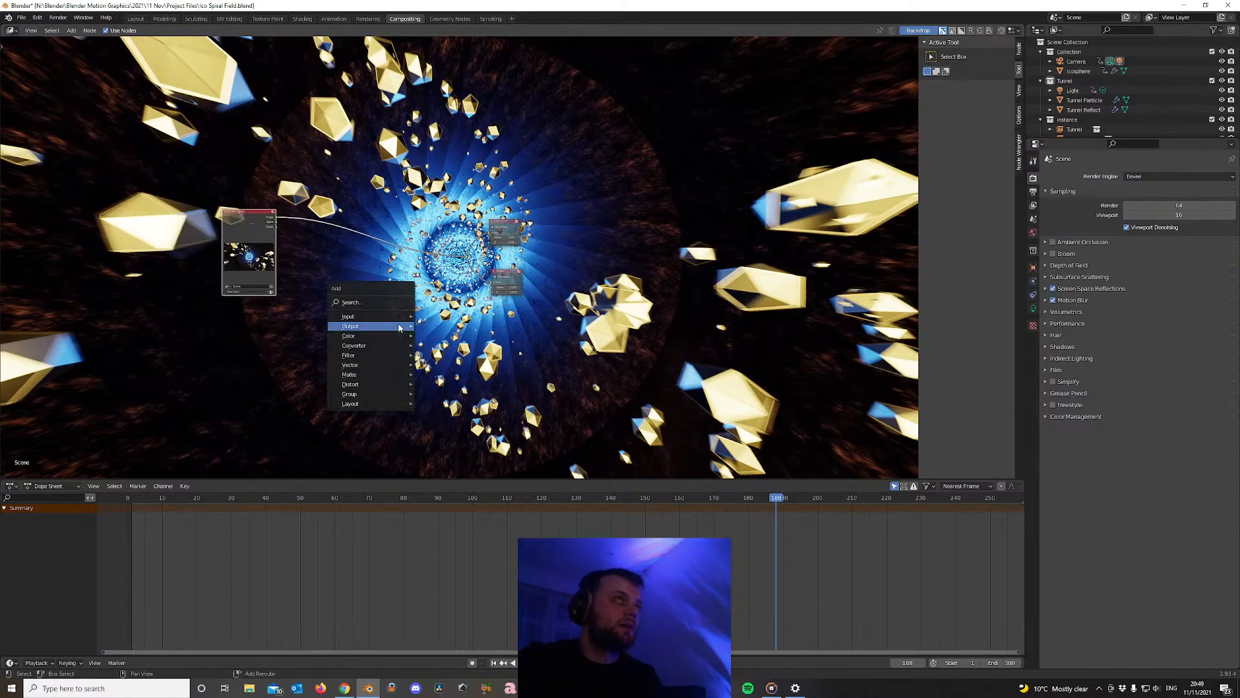
pyautogui.moveTo(402, 327)
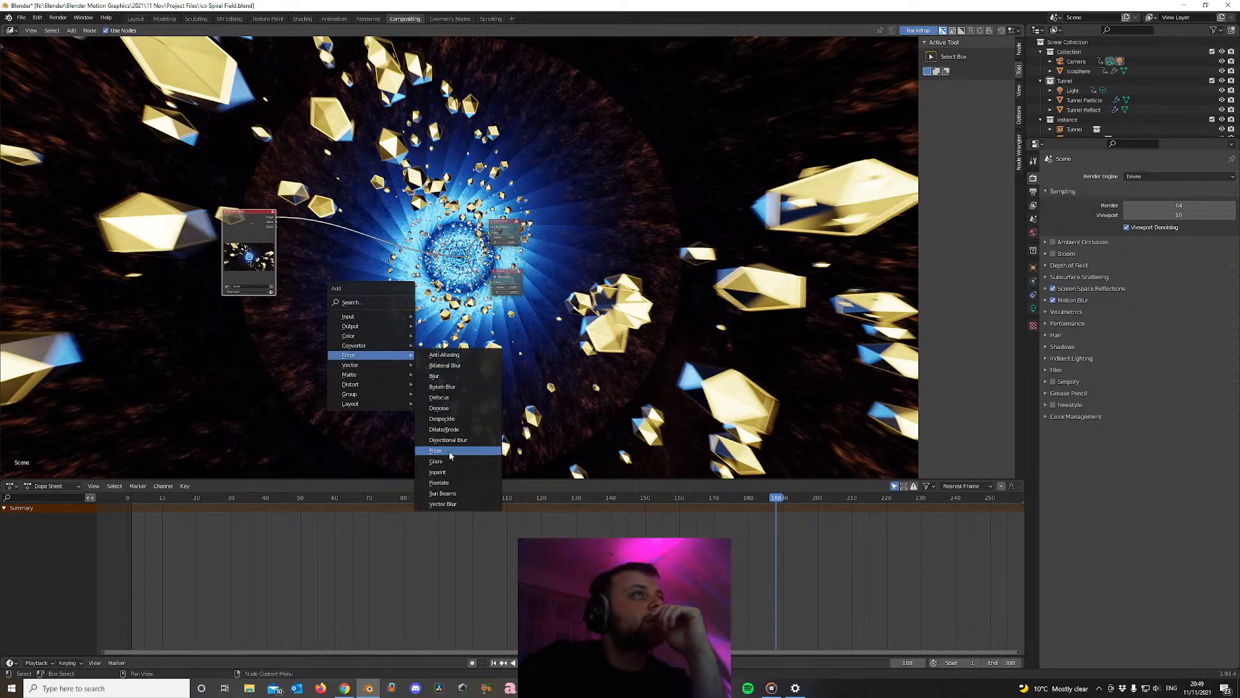
pyautogui.click(450, 456)
pyautogui.click(362, 239)
pyautogui.scroll(1, 355, 319)
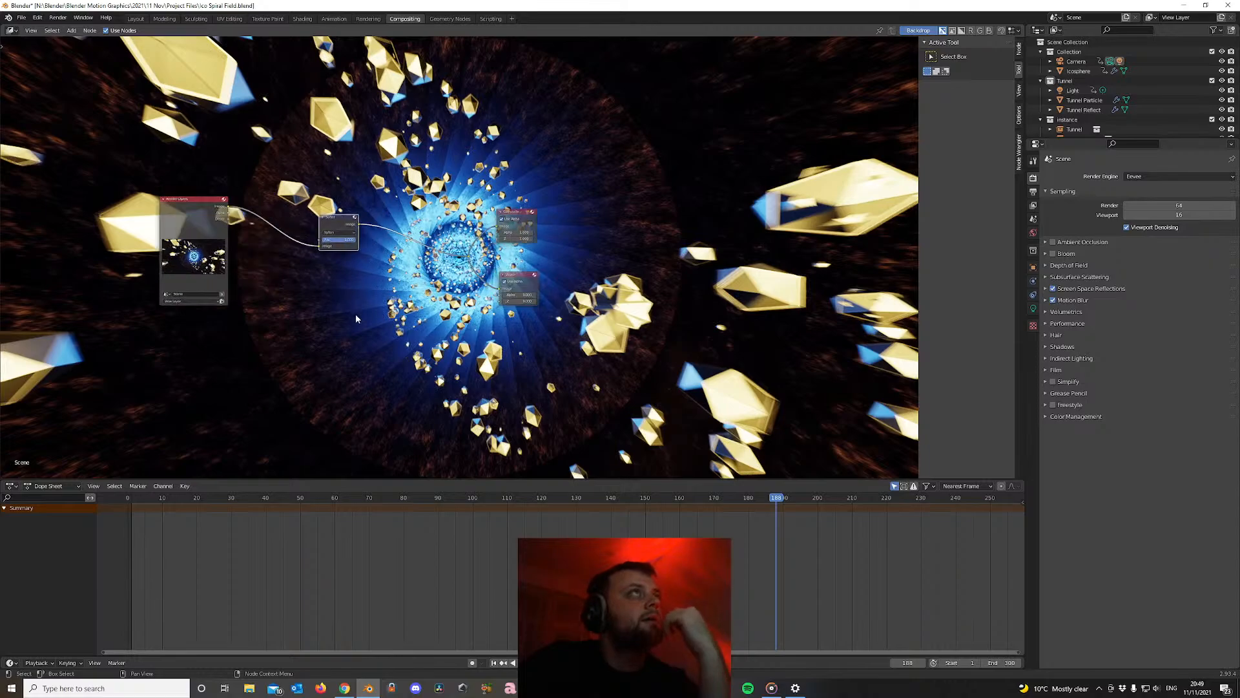
# Change the Filter node's type to Kirsch and lower its factor to weaken the effect
pyautogui.scroll(2, 355, 319)
pyautogui.click(322, 310)
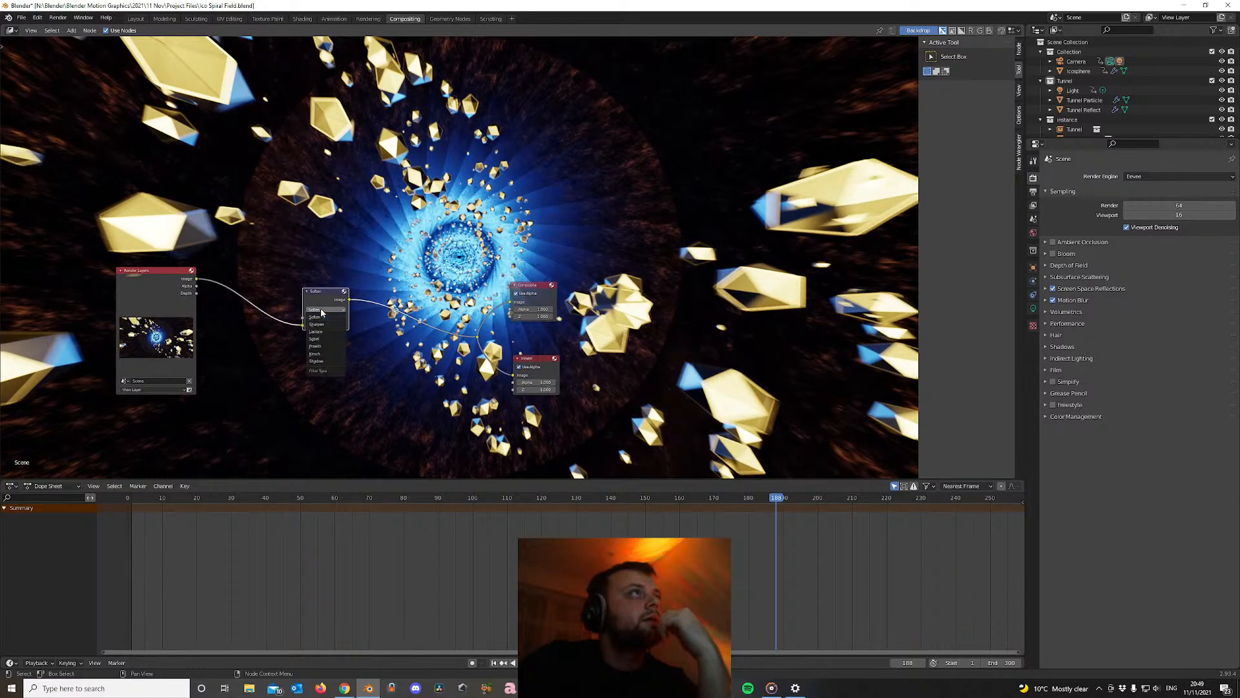
pyautogui.click(315, 354)
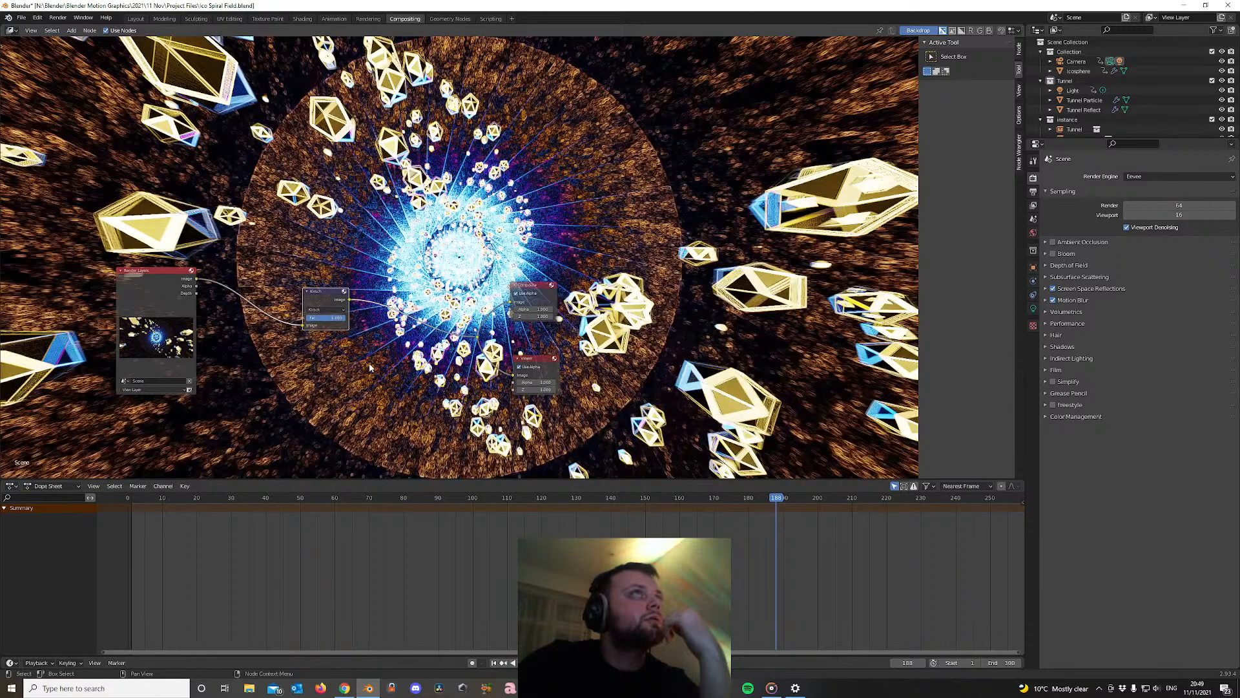
pyautogui.moveTo(339, 319); pyautogui.dragTo(325, 318)
pyautogui.scroll(-7, 411, 347)
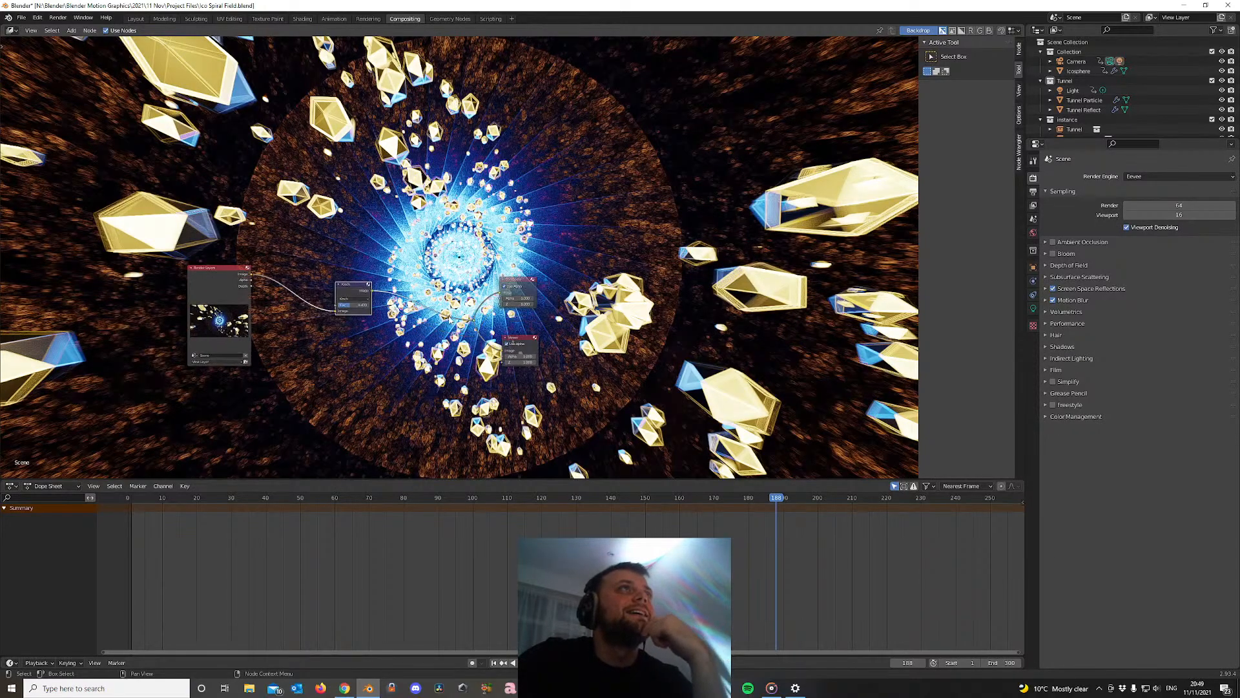
pyautogui.scroll(5, 411, 347)
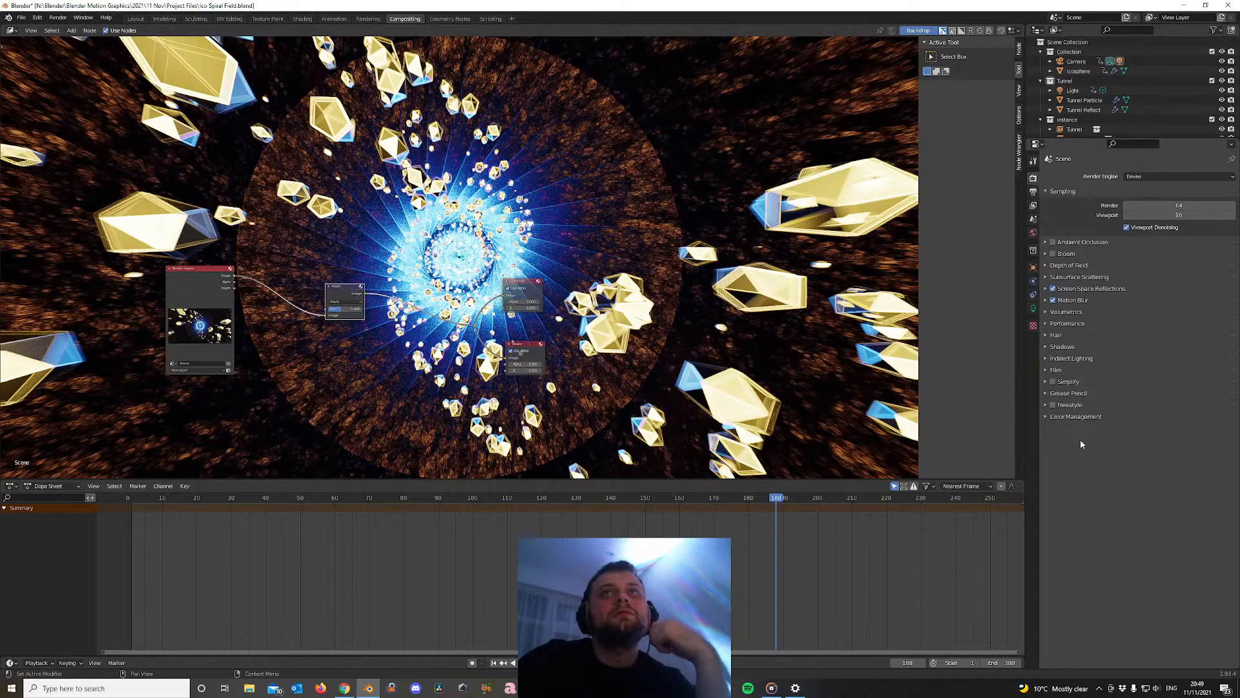
# Try an Exposure of 0 in the scene's colour management settings, then undo the change
pyautogui.click(1076, 416)
pyautogui.click(1161, 466)
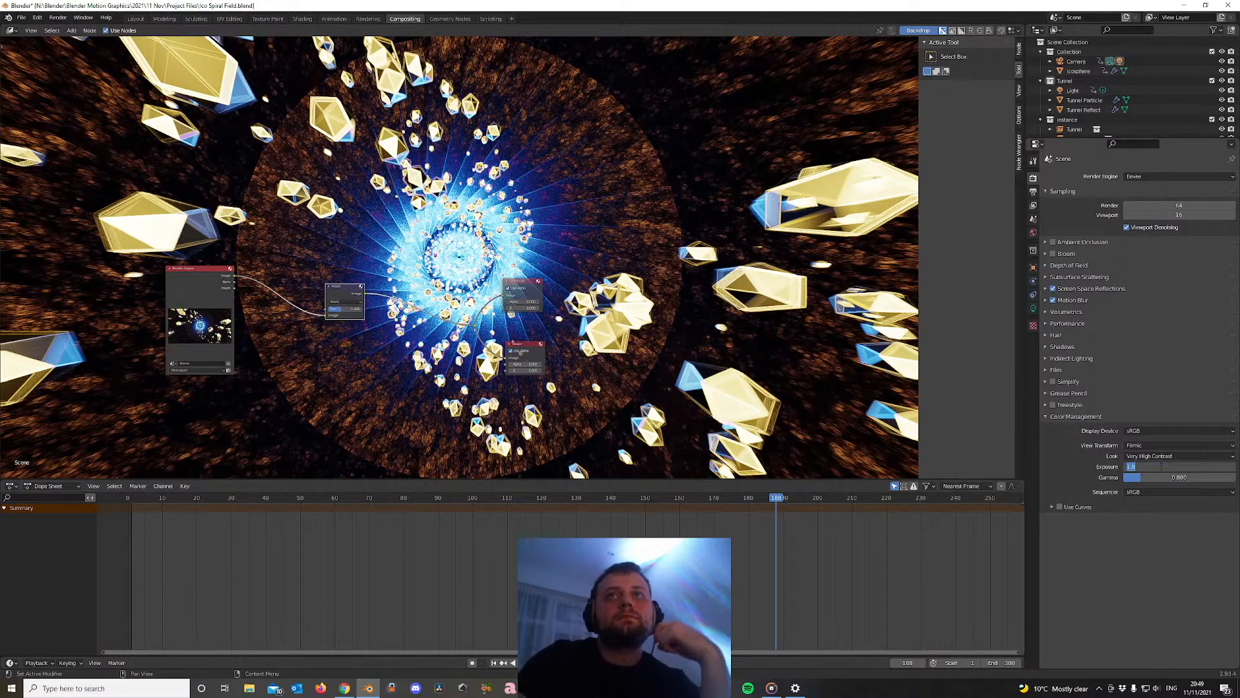
pyautogui.write('0')
pyautogui.press('Return')
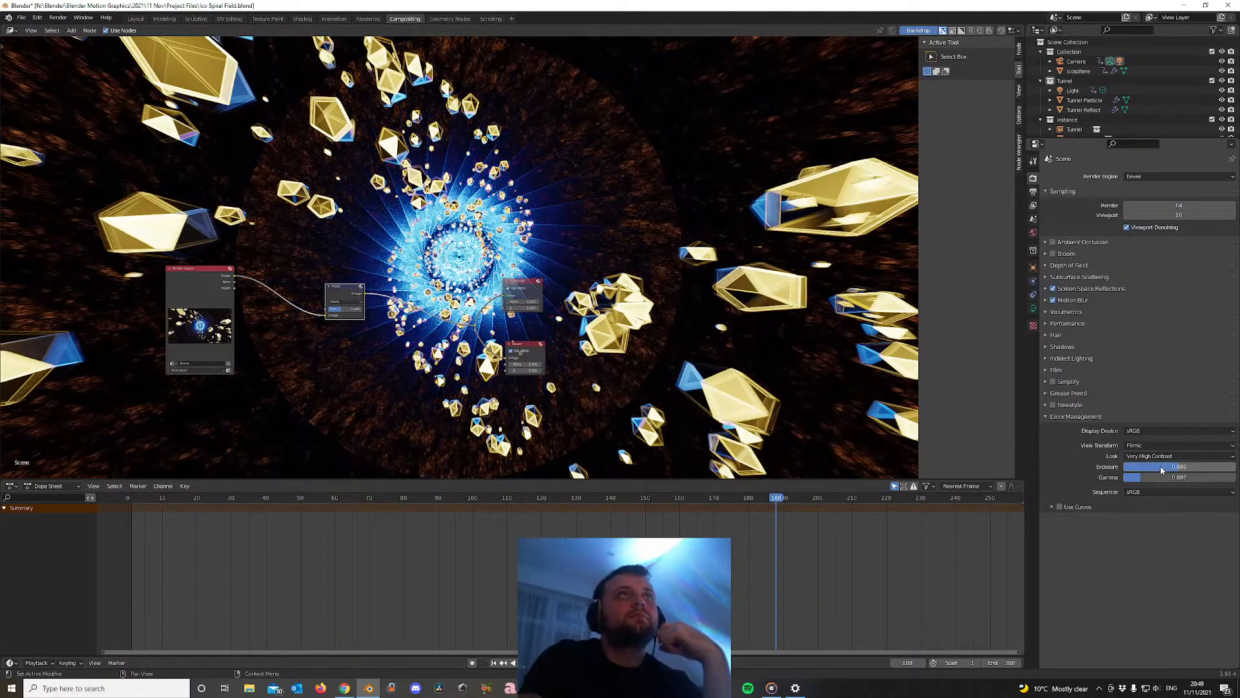
pyautogui.hotkey('ctrl', 'z')
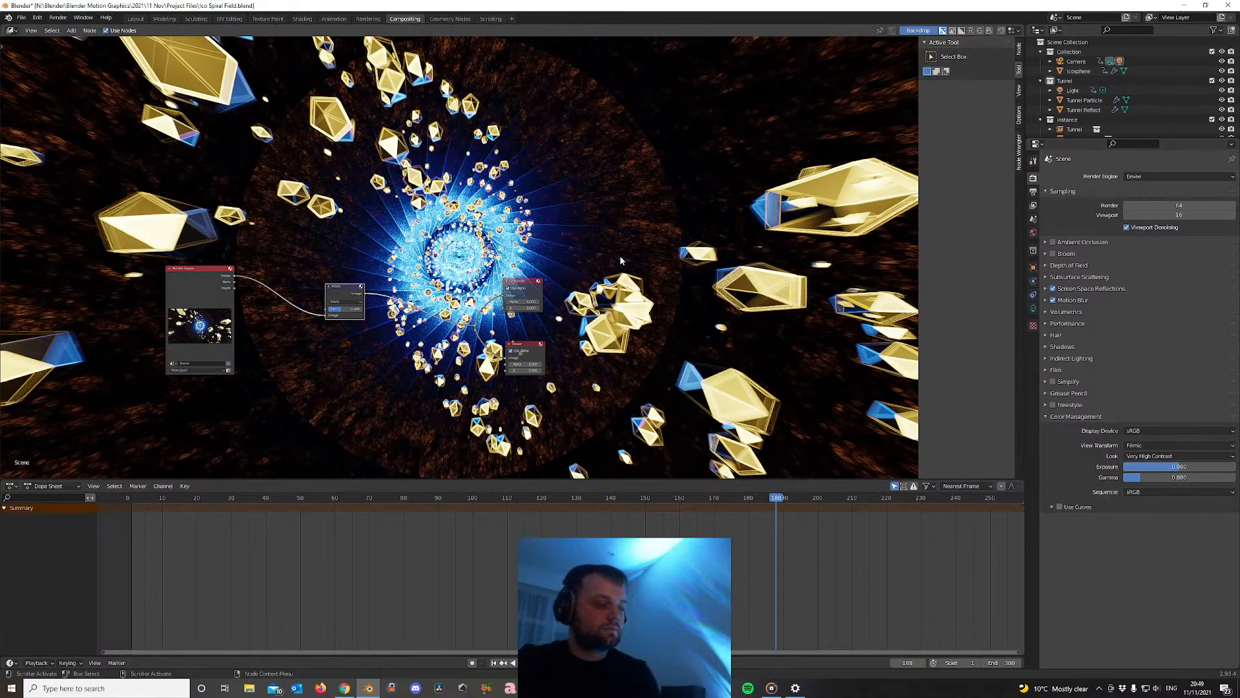
# Try a Gamma of 0.5 in the scene's colour management settings, then undo the change
pyautogui.click(1164, 477)
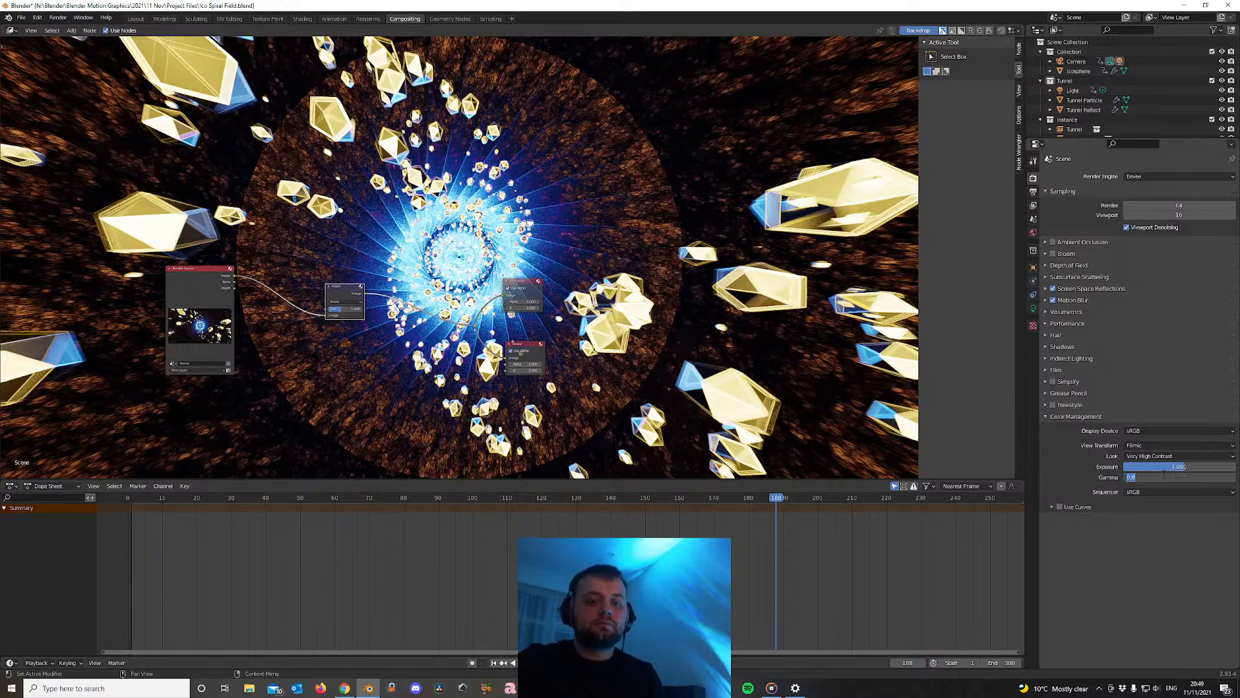
pyautogui.write('.5')
pyautogui.press('Return')
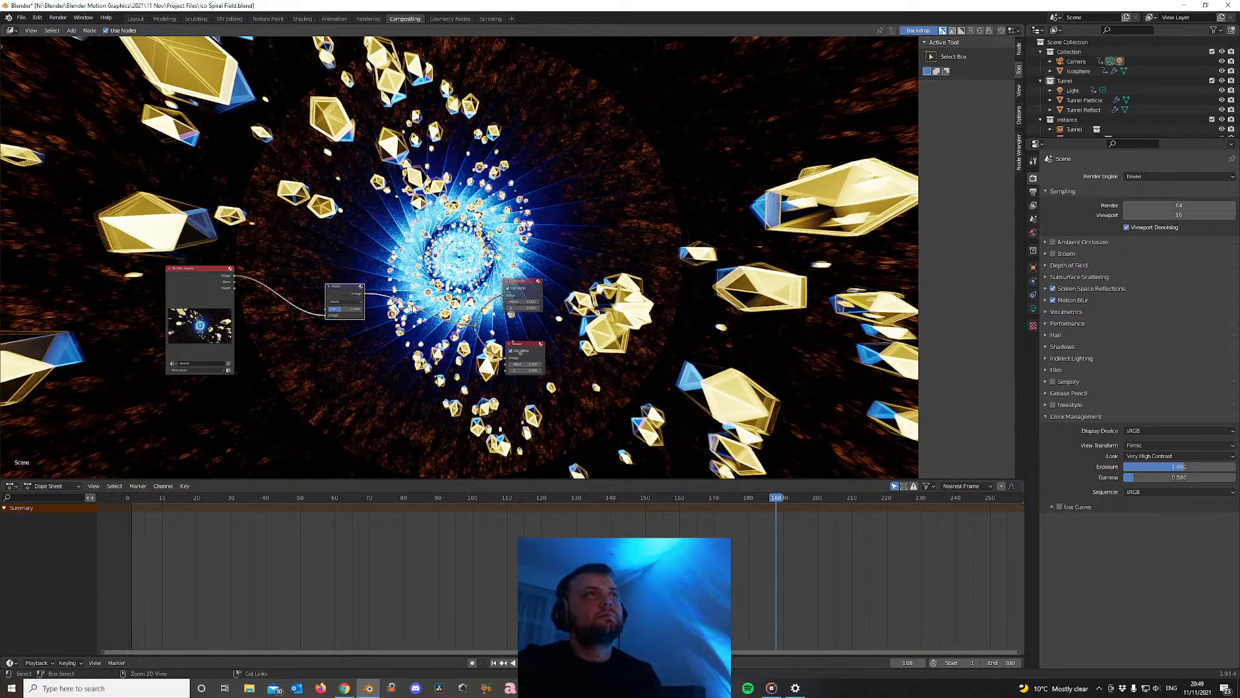
pyautogui.scroll(1, 419, 333)
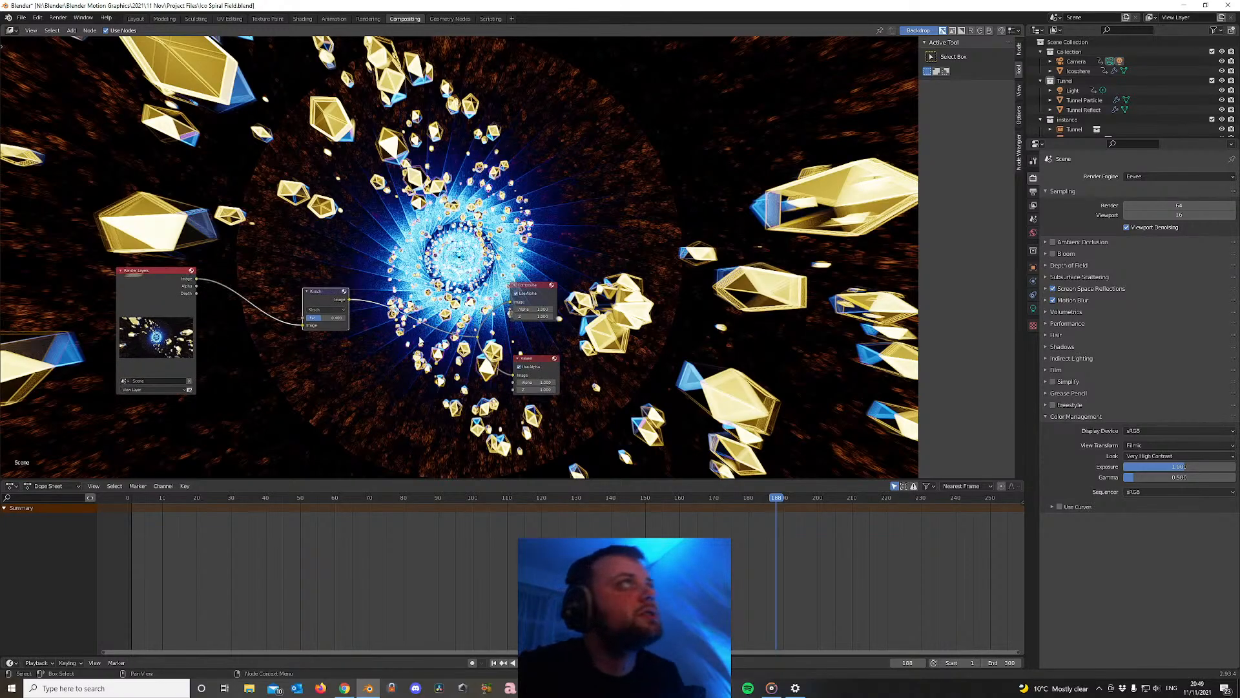
pyautogui.scroll(-3, 419, 339)
pyautogui.hotkey('ctrl', 'z')
pyautogui.hotkey('ctrl', 'z')
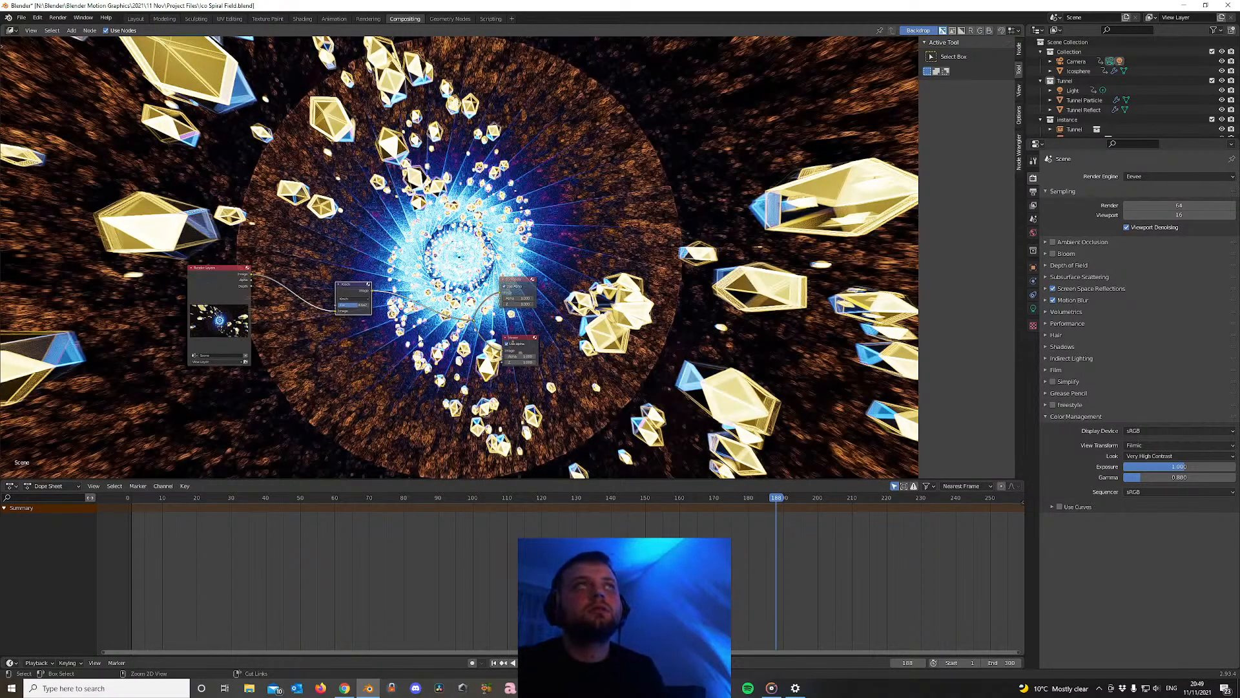
pyautogui.hotkey('ctrl', 'z')
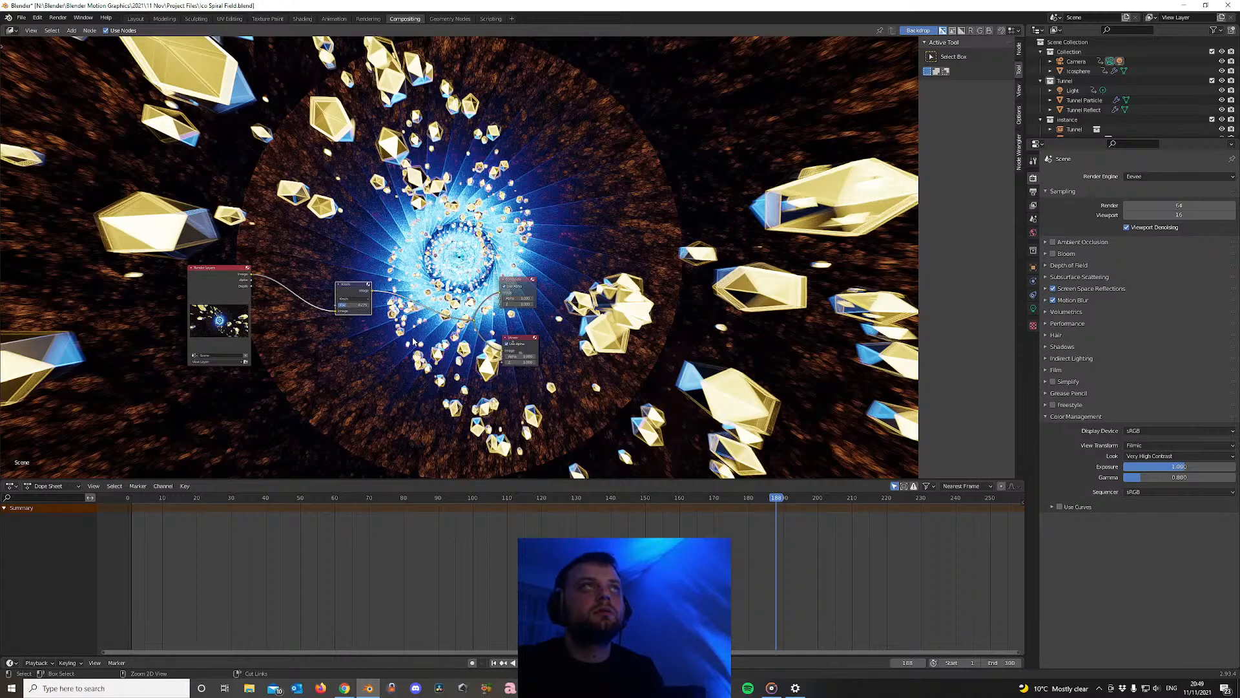
# Change the Filter node's type to Sobel, raise its factor to 1.000 and shift the node slightly towards Render Layers
pyautogui.moveTo(355, 308); pyautogui.dragTo(368, 309)
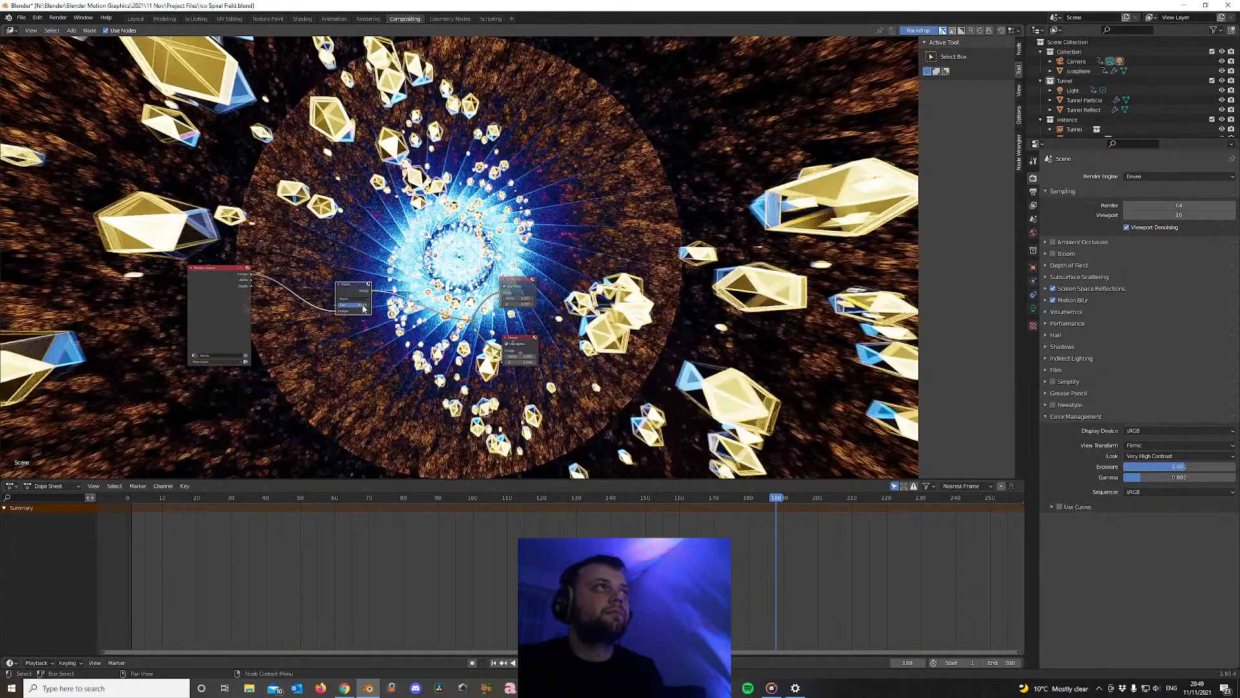
pyautogui.click(353, 298)
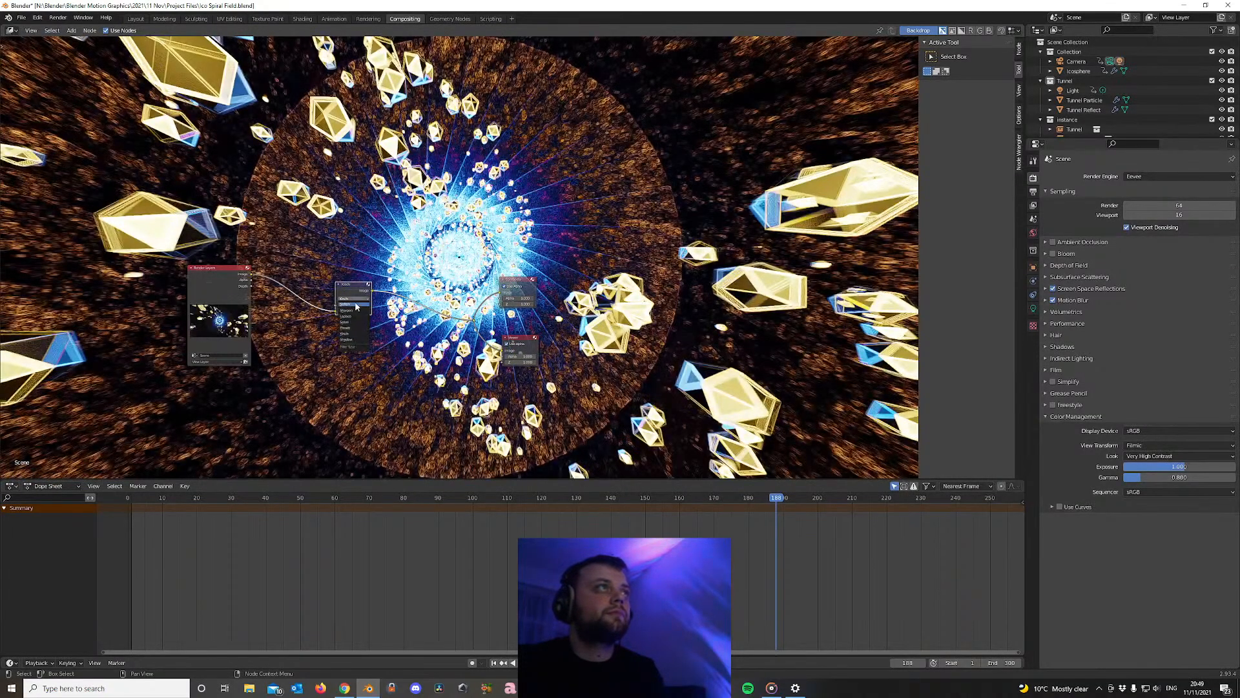
pyautogui.click(346, 321)
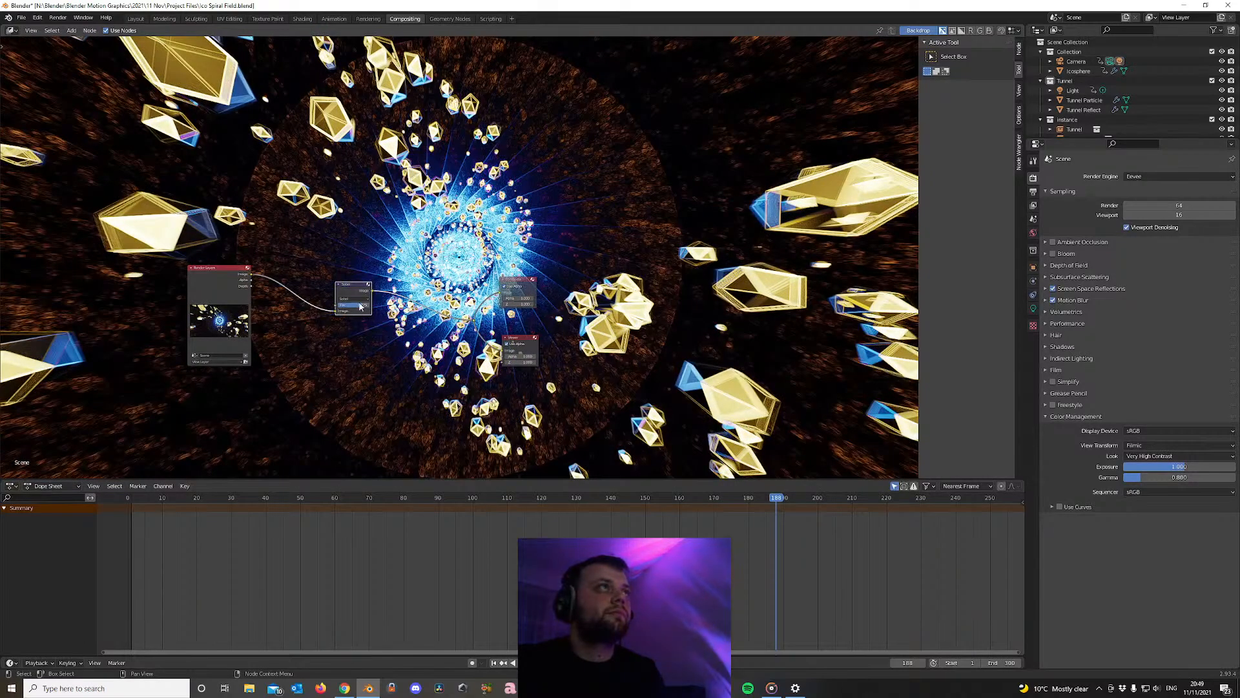
pyautogui.scroll(-1, 335, 362)
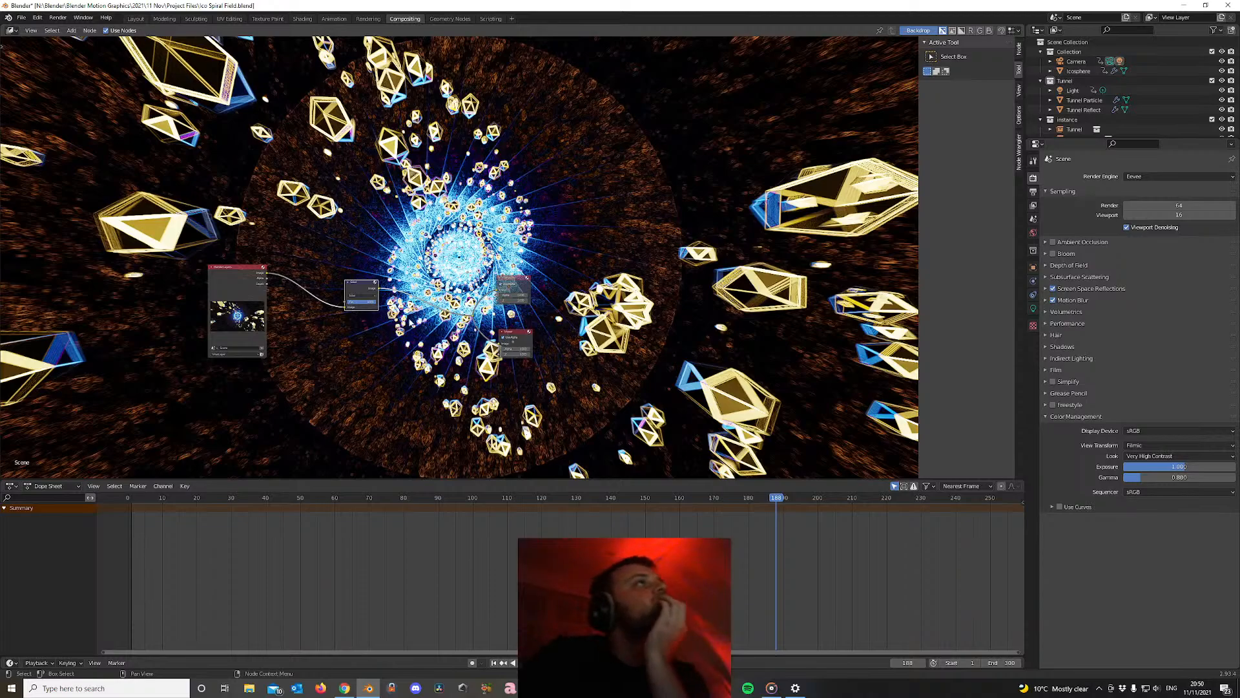
pyautogui.moveTo(364, 283); pyautogui.dragTo(353, 301)
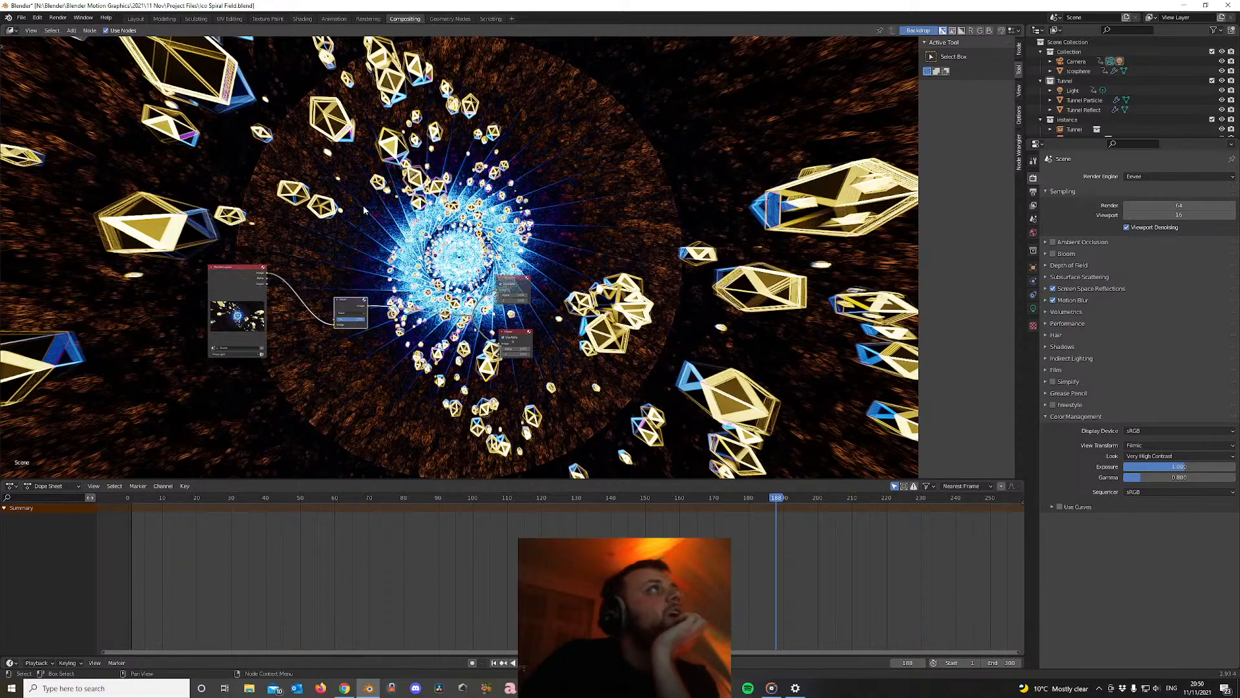
# Render the current frame to check the Sobel filter effect, then close the render window
pyautogui.press('F12')
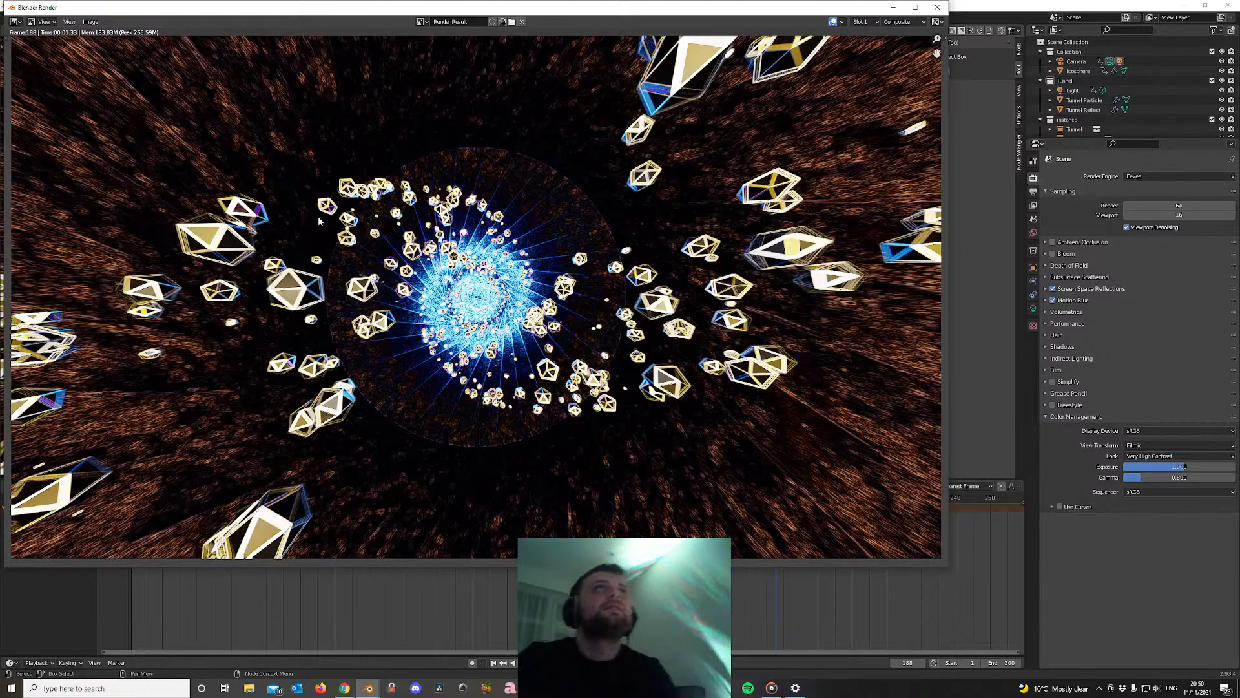
pyautogui.click(936, 7)
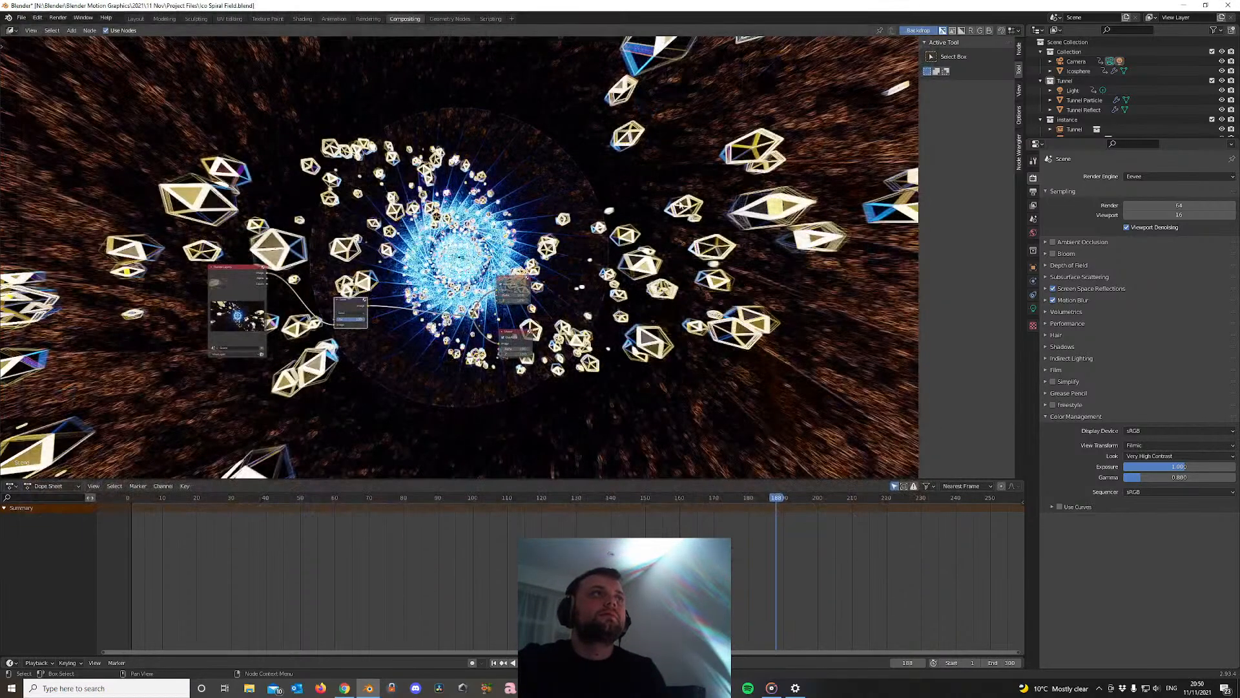
pyautogui.scroll(2, 440, 318)
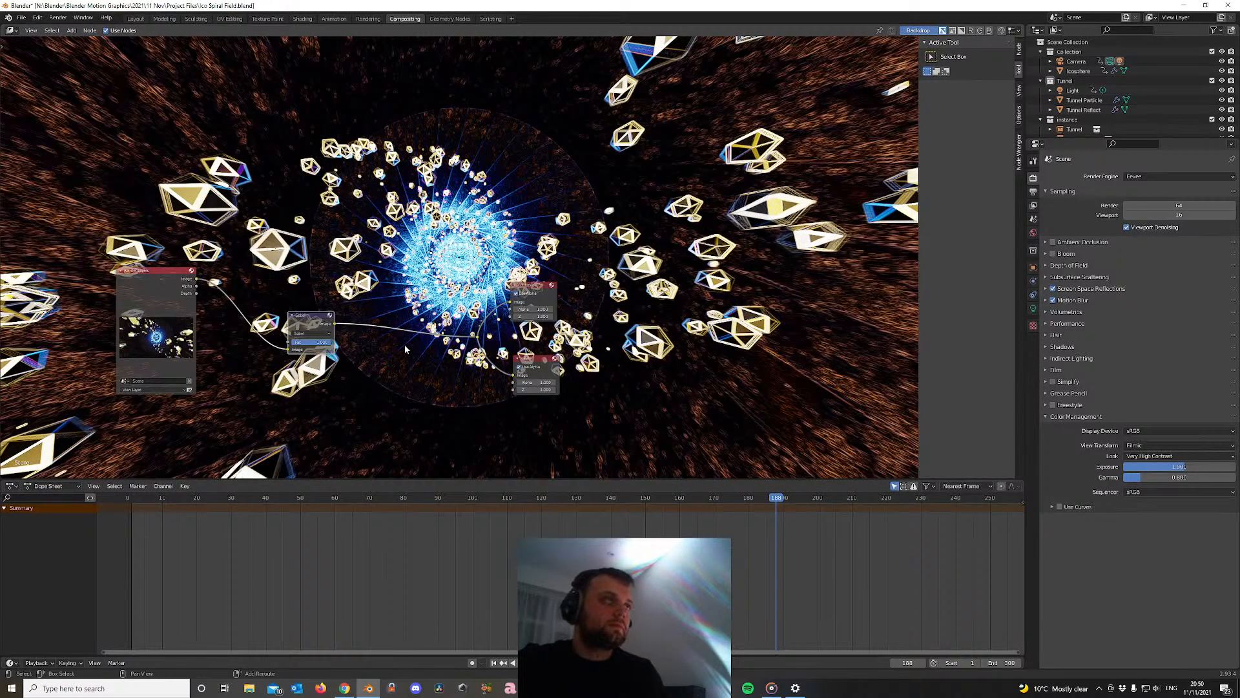
# Split the Layout workspace's 3D viewport in two and turn the new area into a Shader Editor
pyautogui.click(136, 18)
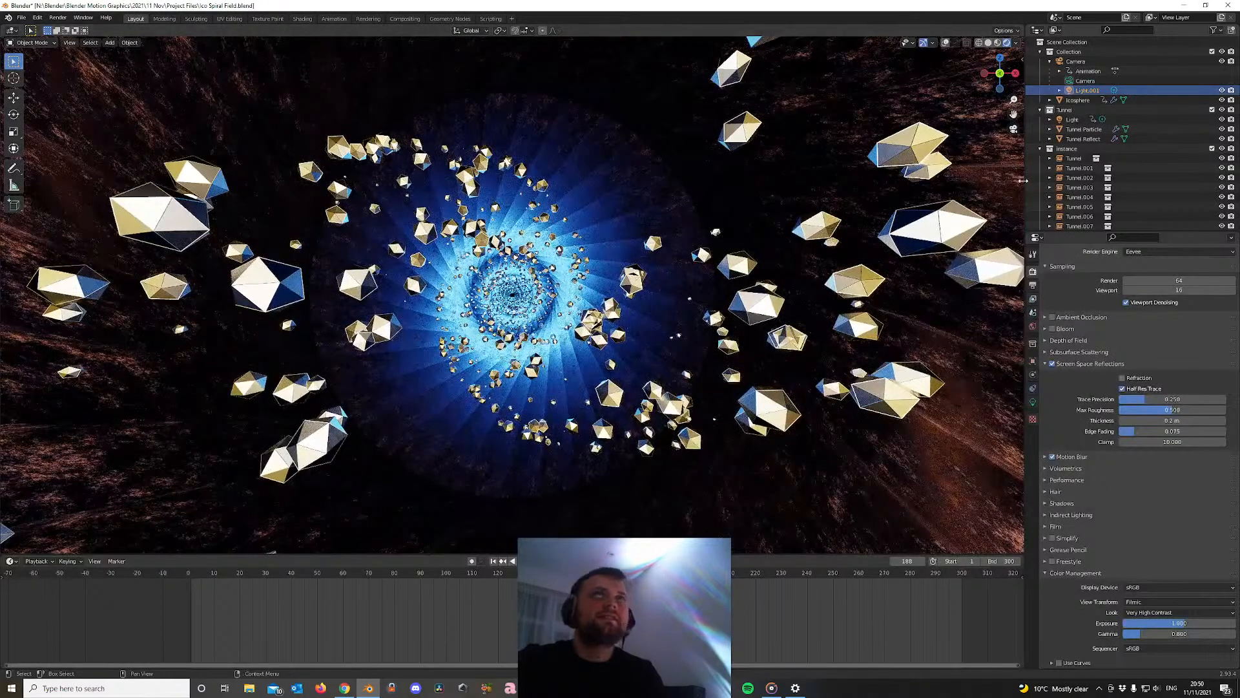
pyautogui.moveTo(1022, 23); pyautogui.dragTo(619, 39)
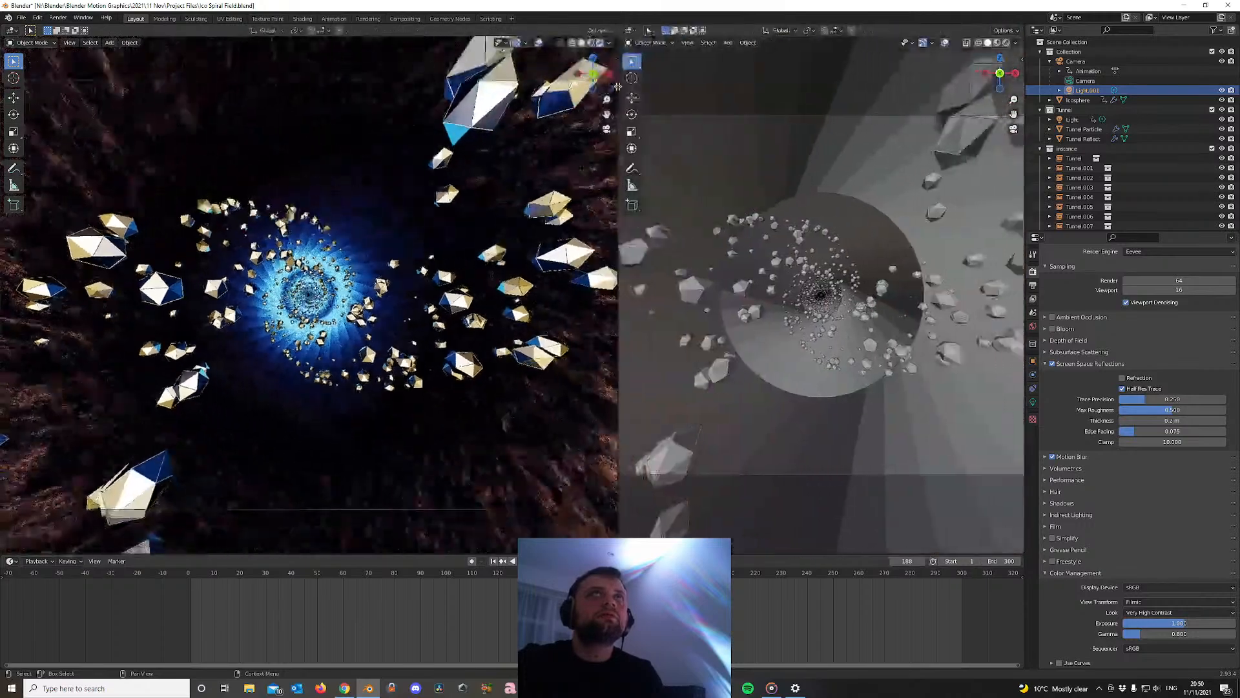
pyautogui.click(631, 30)
pyautogui.click(647, 123)
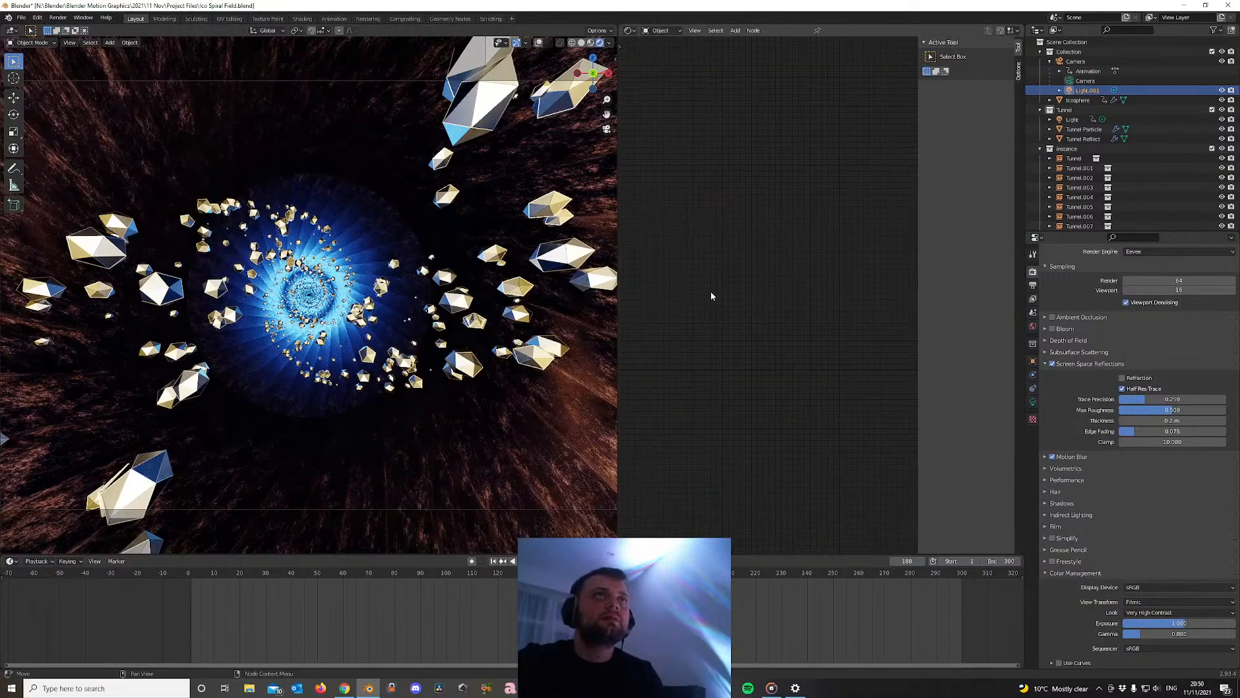
# Select the Tunnel Reflect object and disconnect its colour ramp from the Principled BSDF's Roughness input
pyautogui.click(547, 429)
pyautogui.moveTo(765, 305); pyautogui.dragTo(896, 307, button='middle')
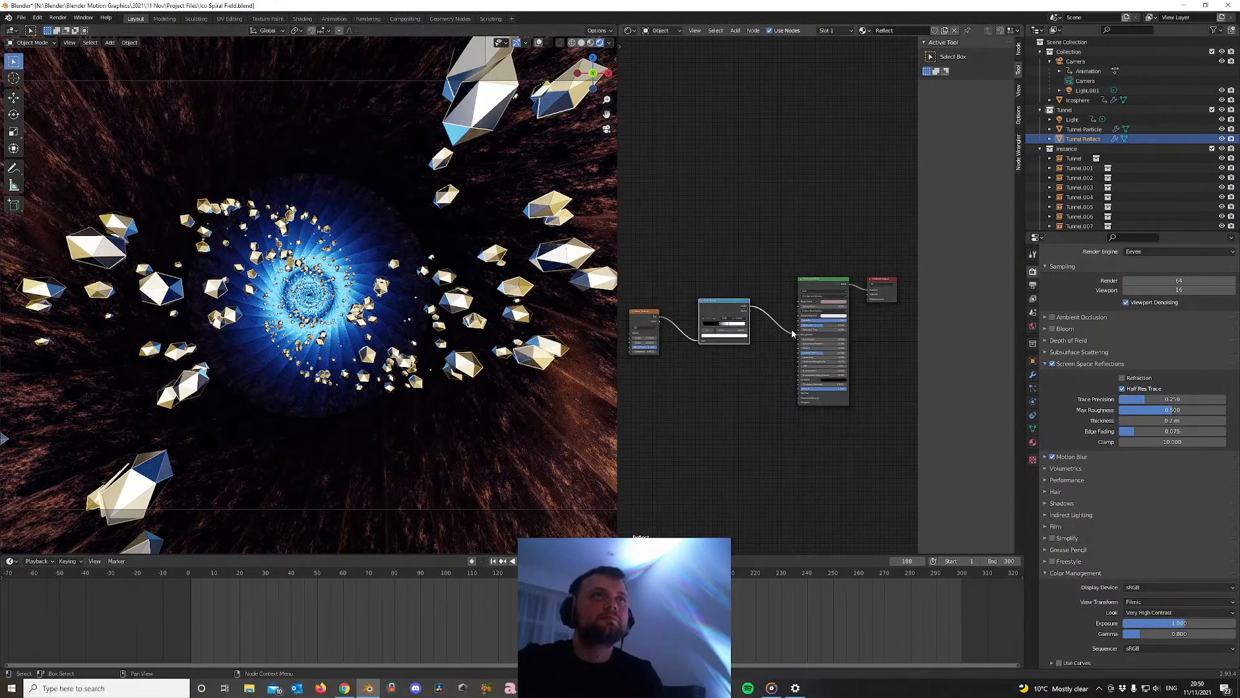
pyautogui.moveTo(799, 334); pyautogui.dragTo(762, 323)
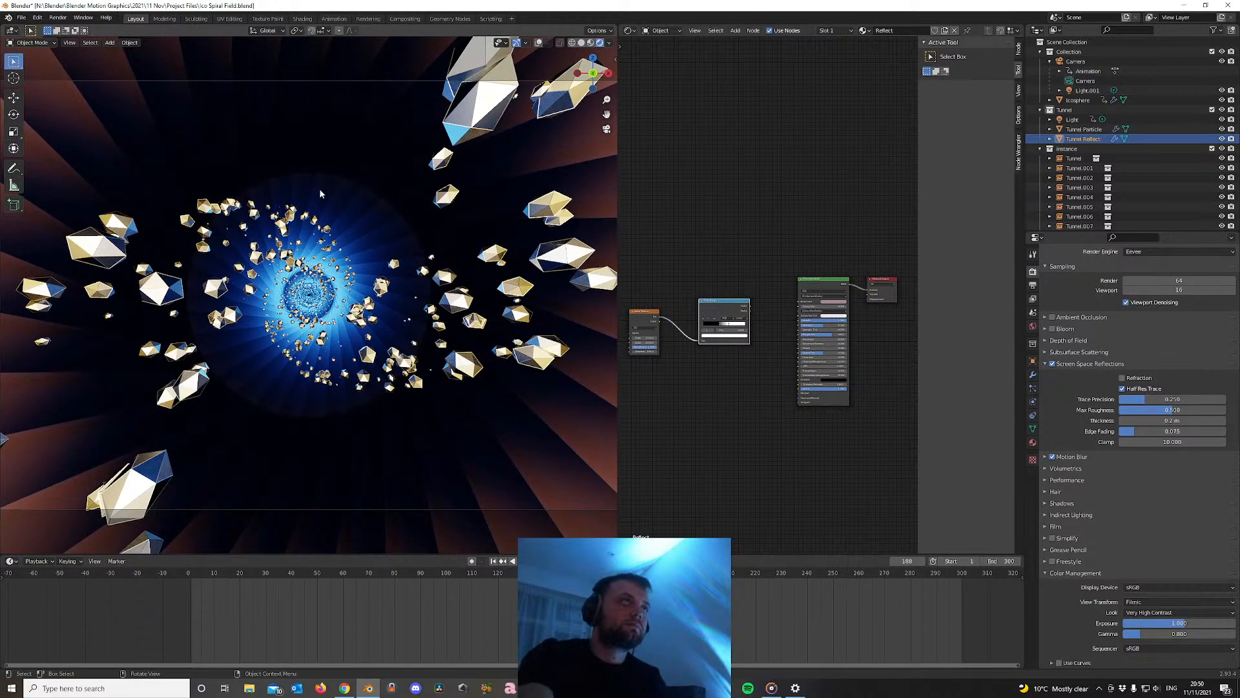
# Render the frame to check the tunnel without the roughness texture, then show Tunnel Reflect's modifier settings
pyautogui.press('F12')
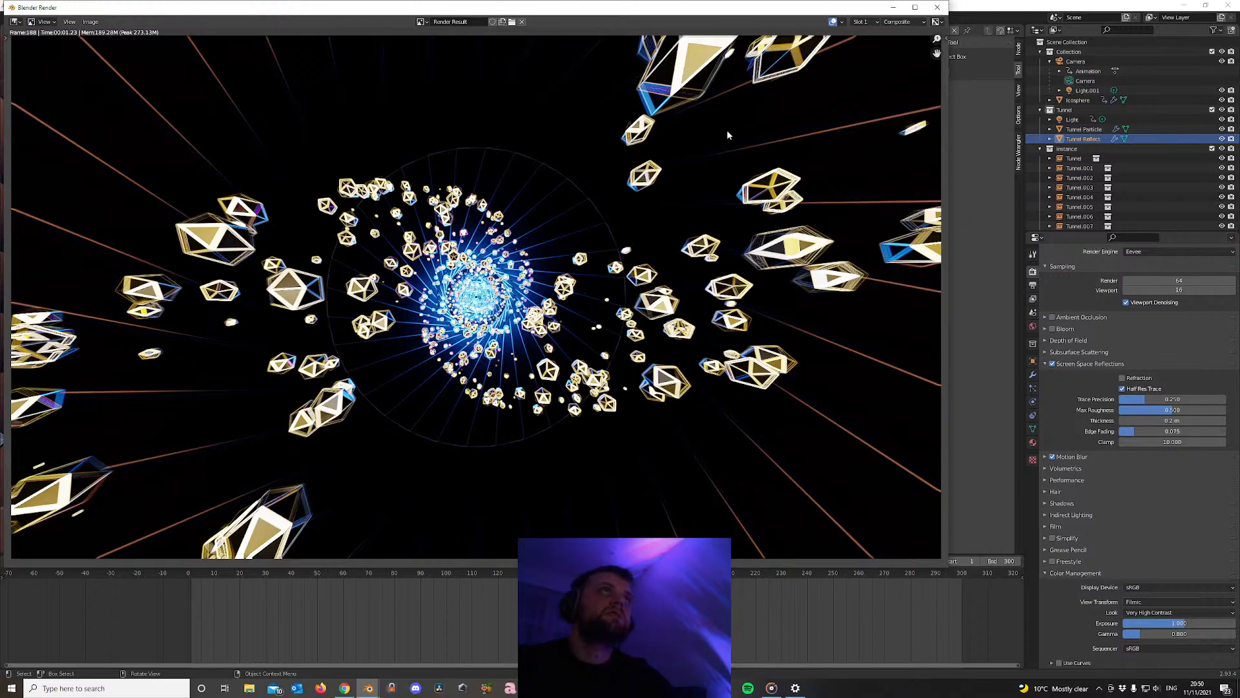
pyautogui.click(938, 7)
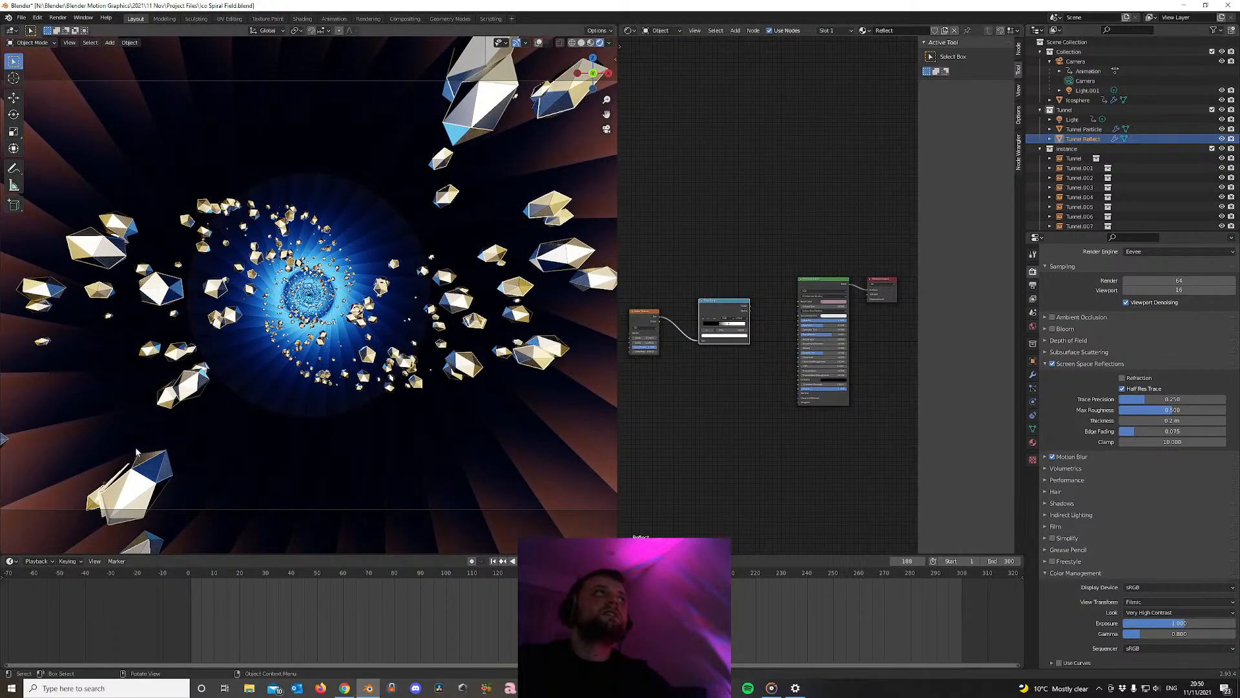
pyautogui.click(1034, 375)
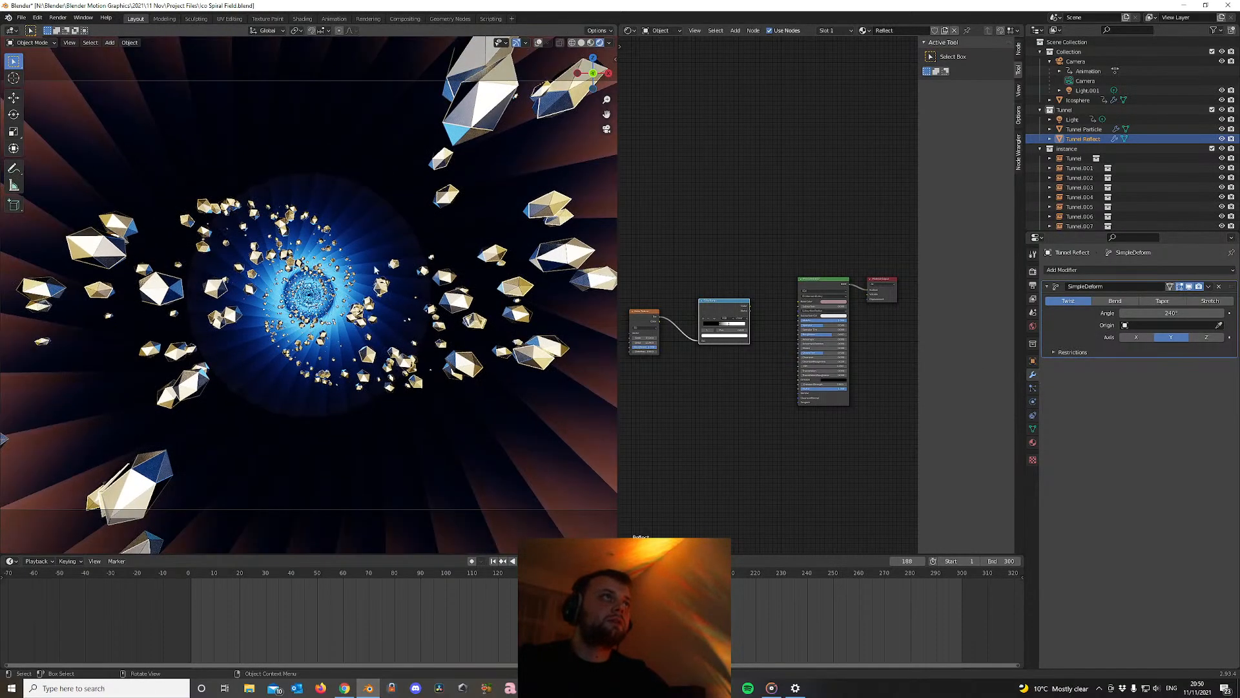
# Lower the Sobel Filter node's factor in the compositor, return to the Layout workspace and save the file
pyautogui.click(413, 19)
pyautogui.scroll(-2, 465, 295)
pyautogui.scroll(5, 465, 295)
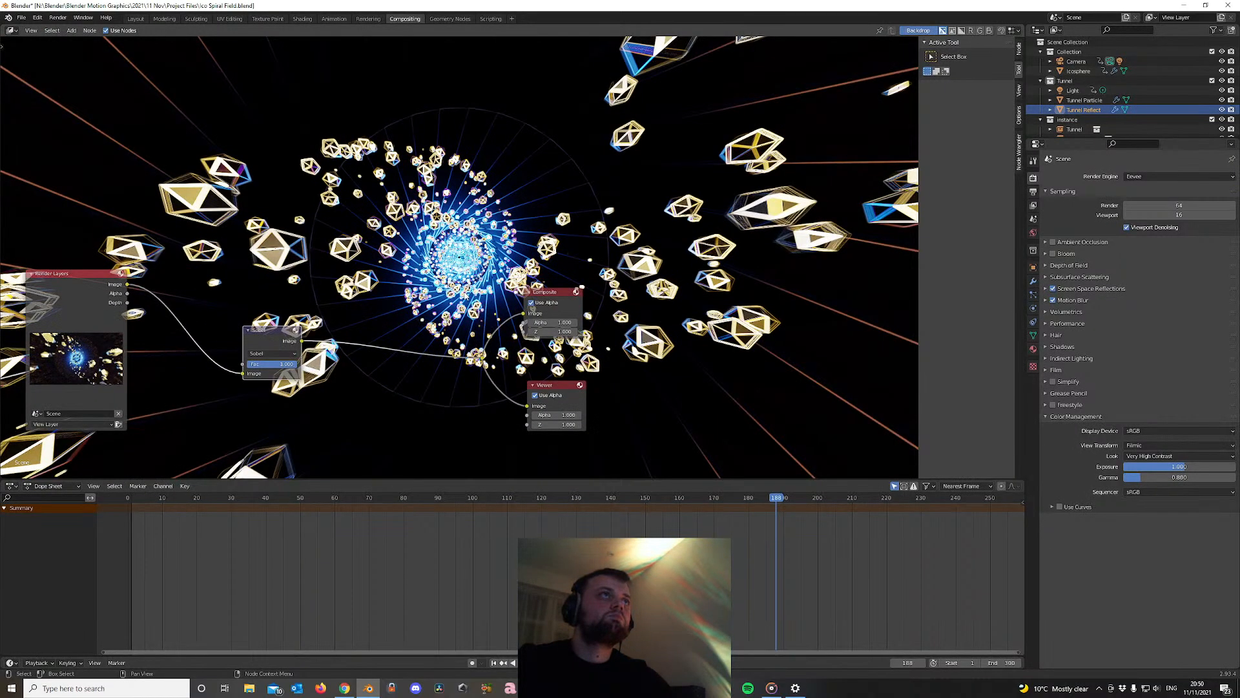
pyautogui.scroll(-5, 465, 294)
pyautogui.scroll(3, 465, 294)
pyautogui.scroll(1, 465, 294)
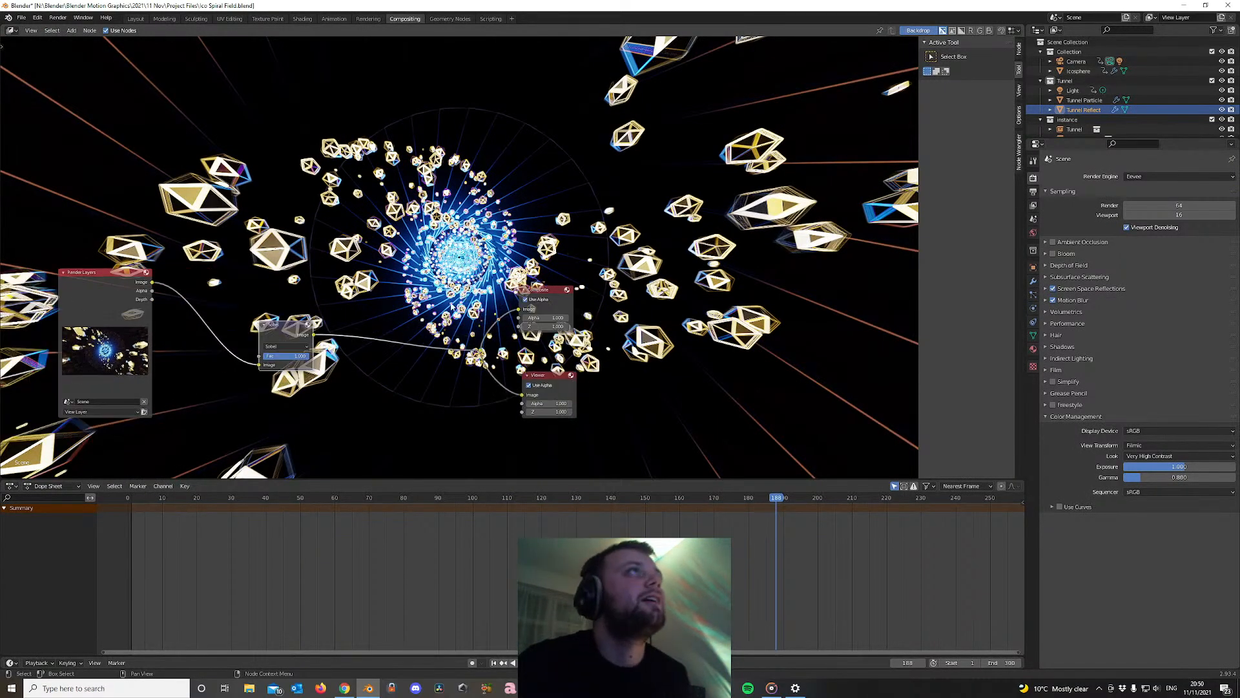
pyautogui.scroll(-2, 465, 295)
pyautogui.scroll(2, 540, 320)
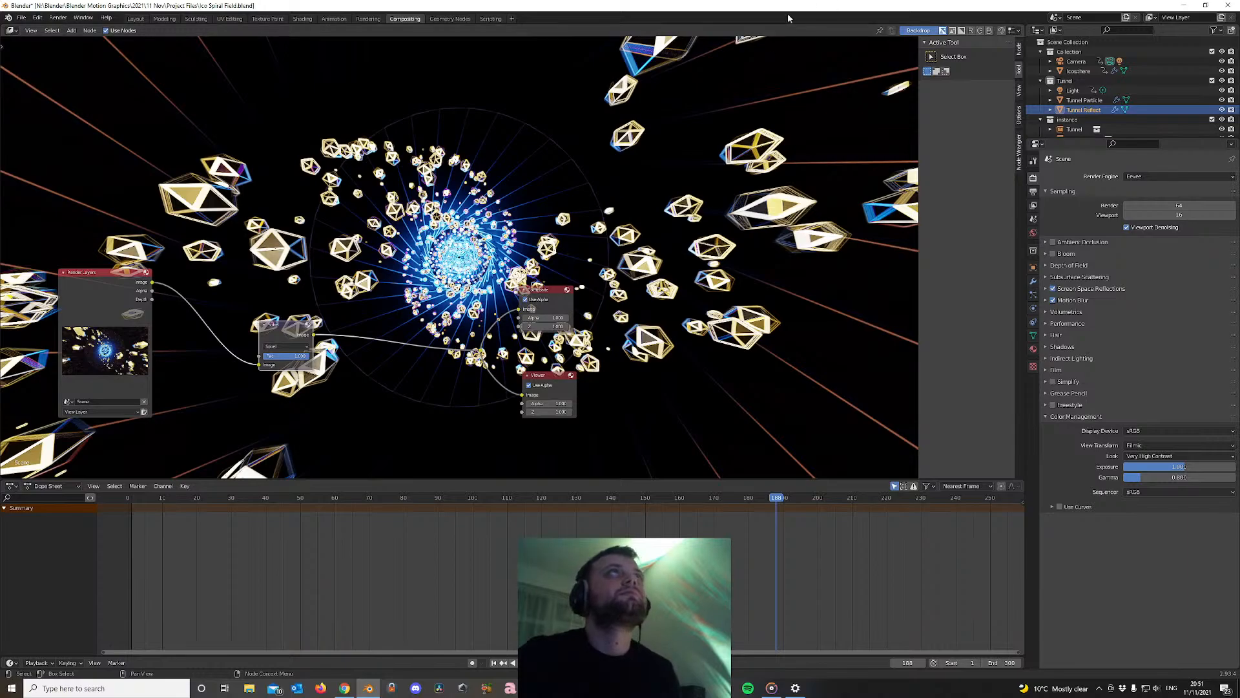
pyautogui.scroll(-2, 501, 88)
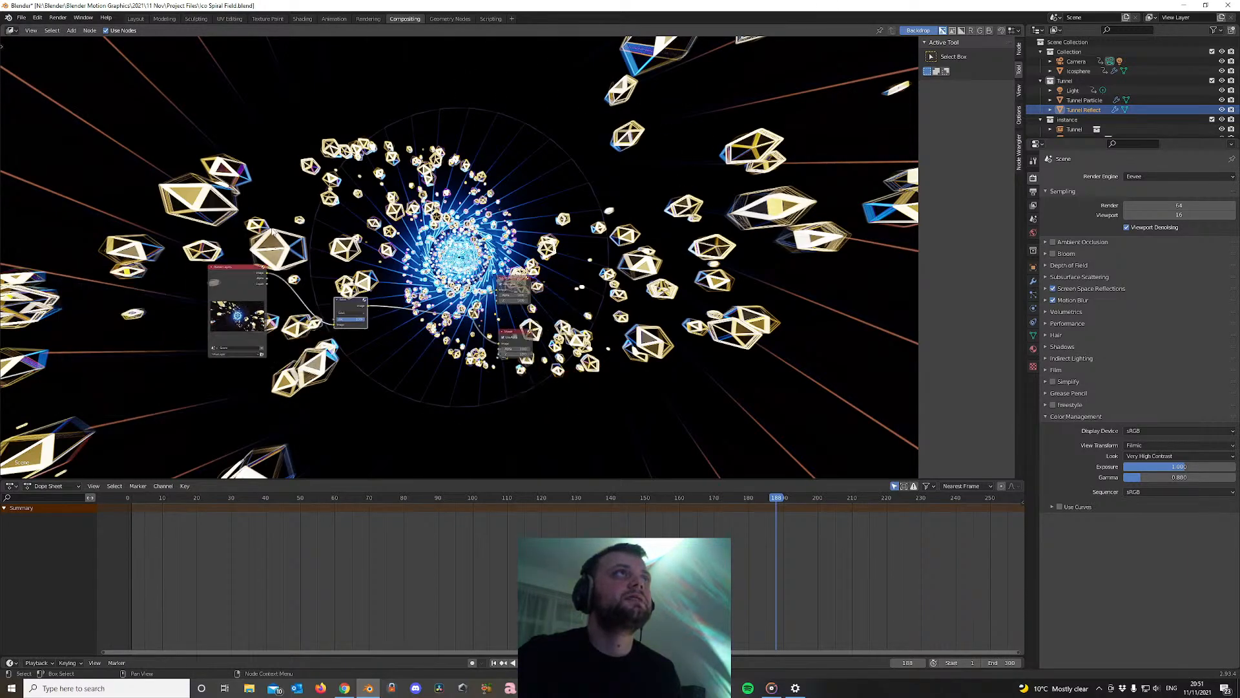
pyautogui.scroll(2, 501, 88)
pyautogui.scroll(-2, 500, 88)
pyautogui.scroll(2, 501, 89)
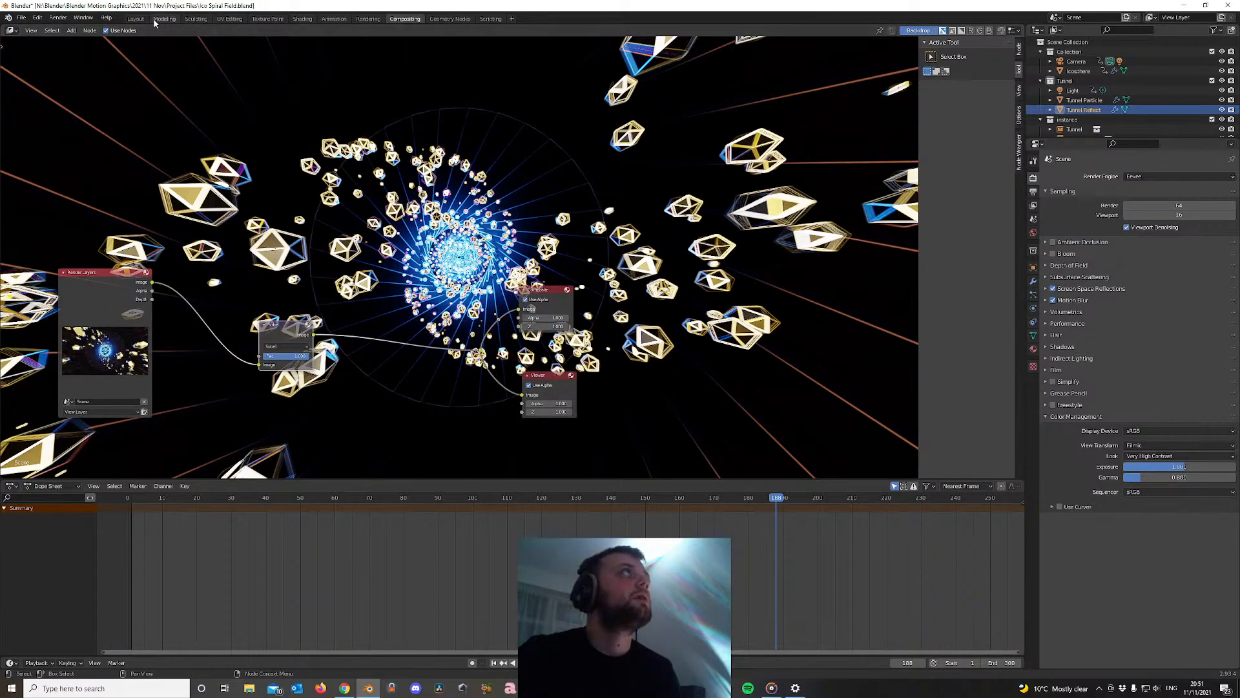
pyautogui.moveTo(280, 357); pyautogui.dragTo(299, 360)
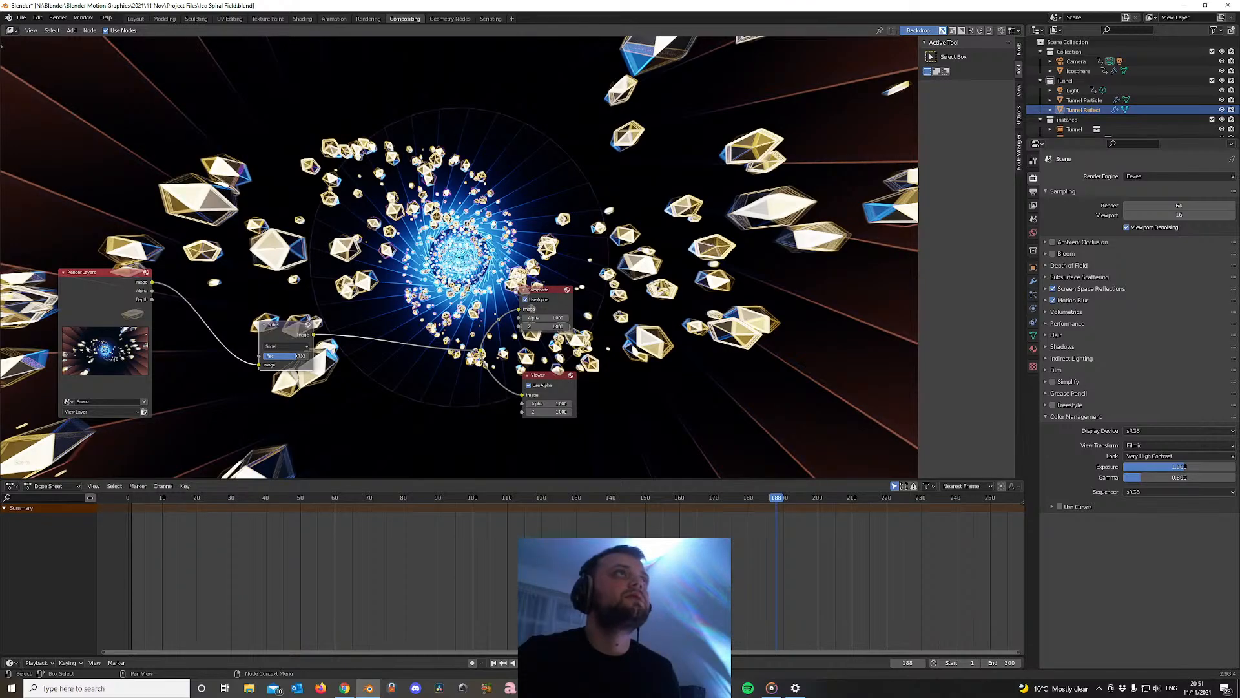
pyautogui.click(136, 18)
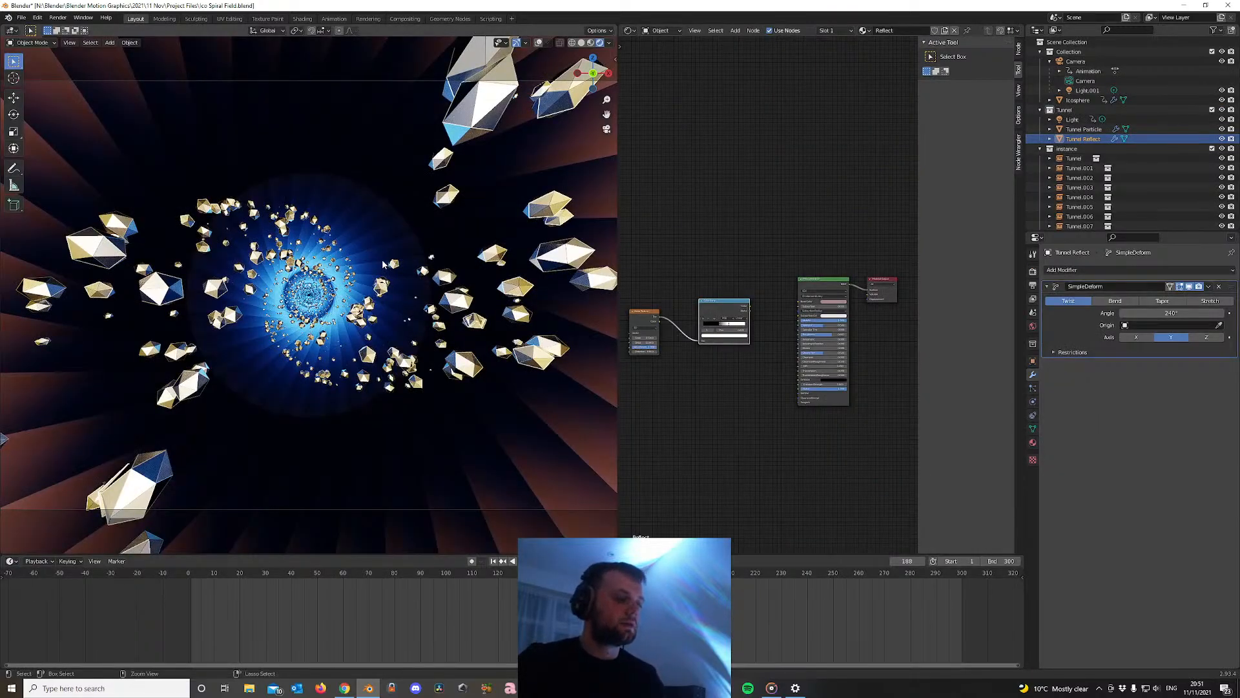
pyautogui.hotkey('ctrl', 's')
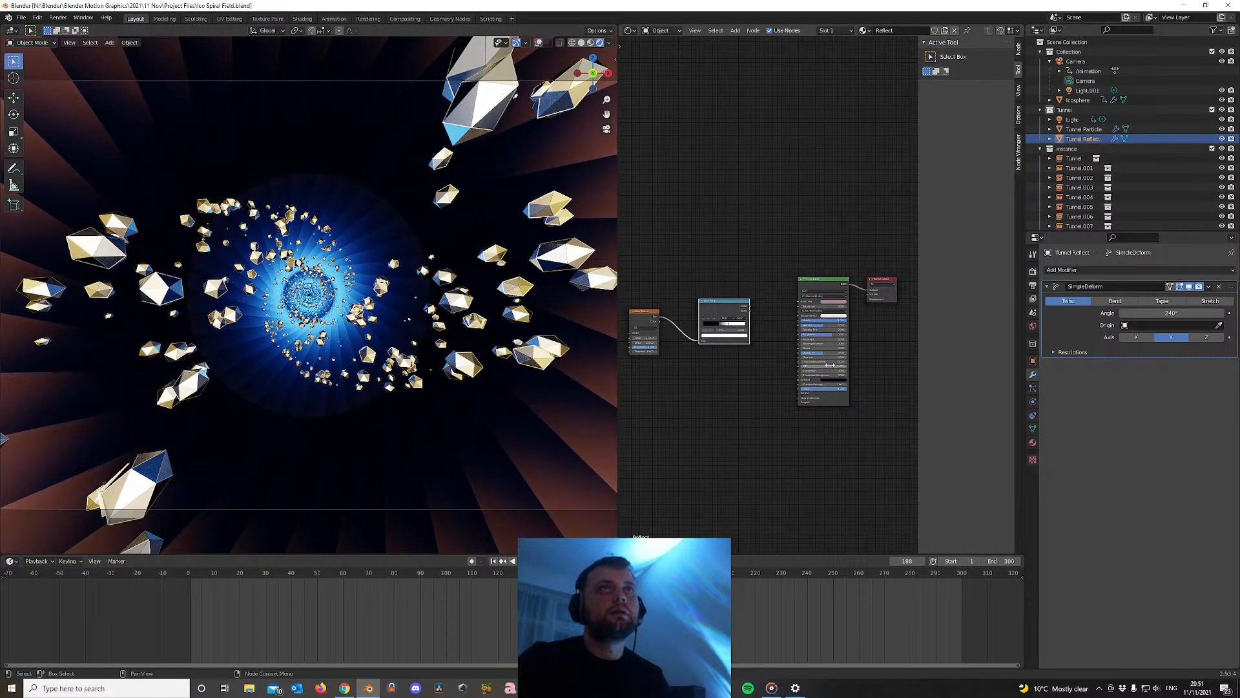
# Enable Depth of Field on the camera and expand its settings to the focus object choice
pyautogui.scroll(-2, 712, 401)
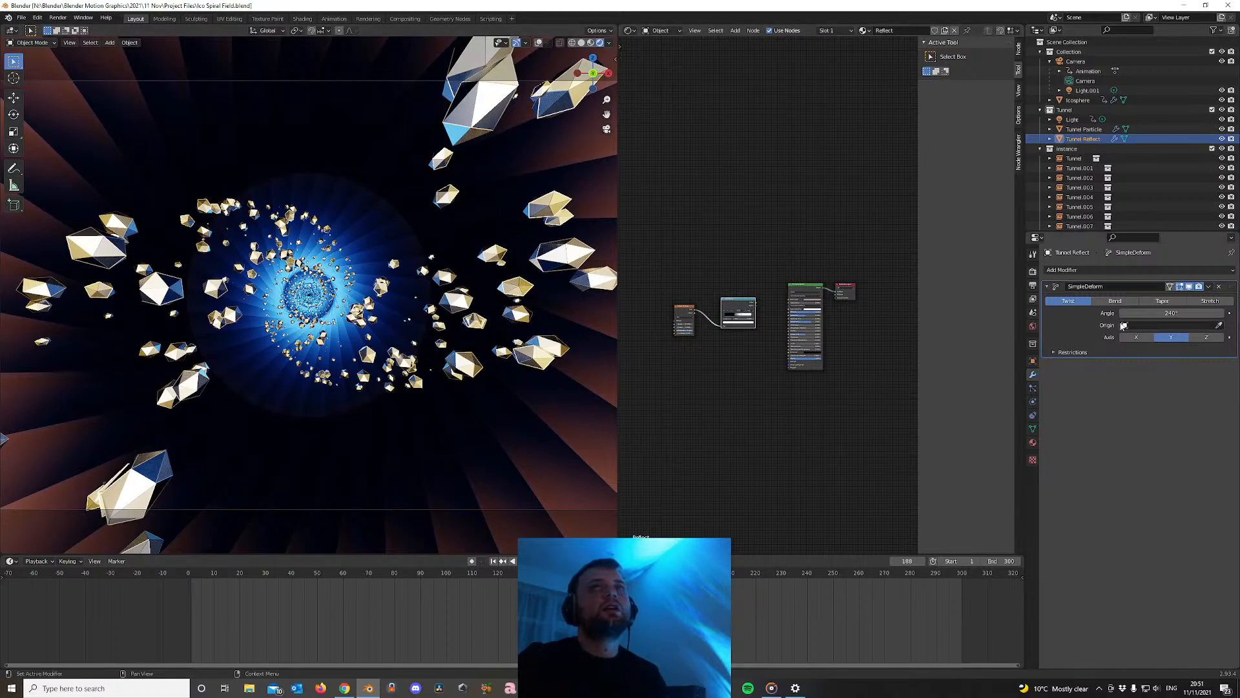
pyautogui.click(1080, 82)
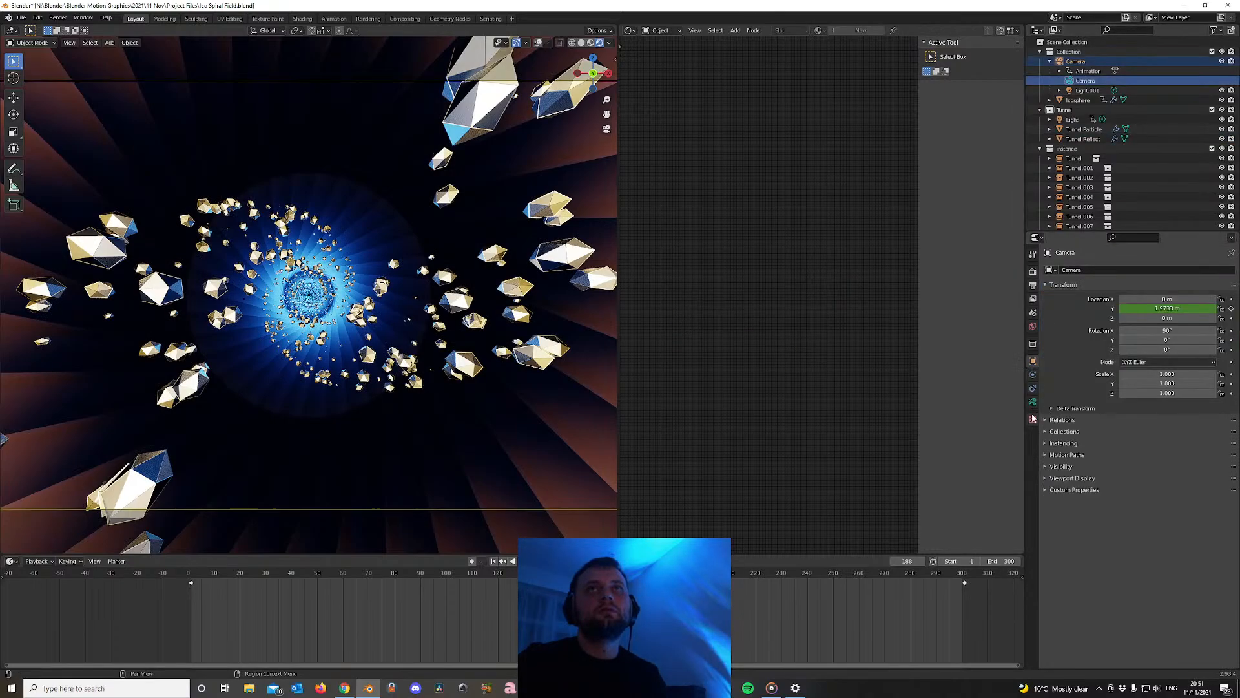
pyautogui.click(1033, 402)
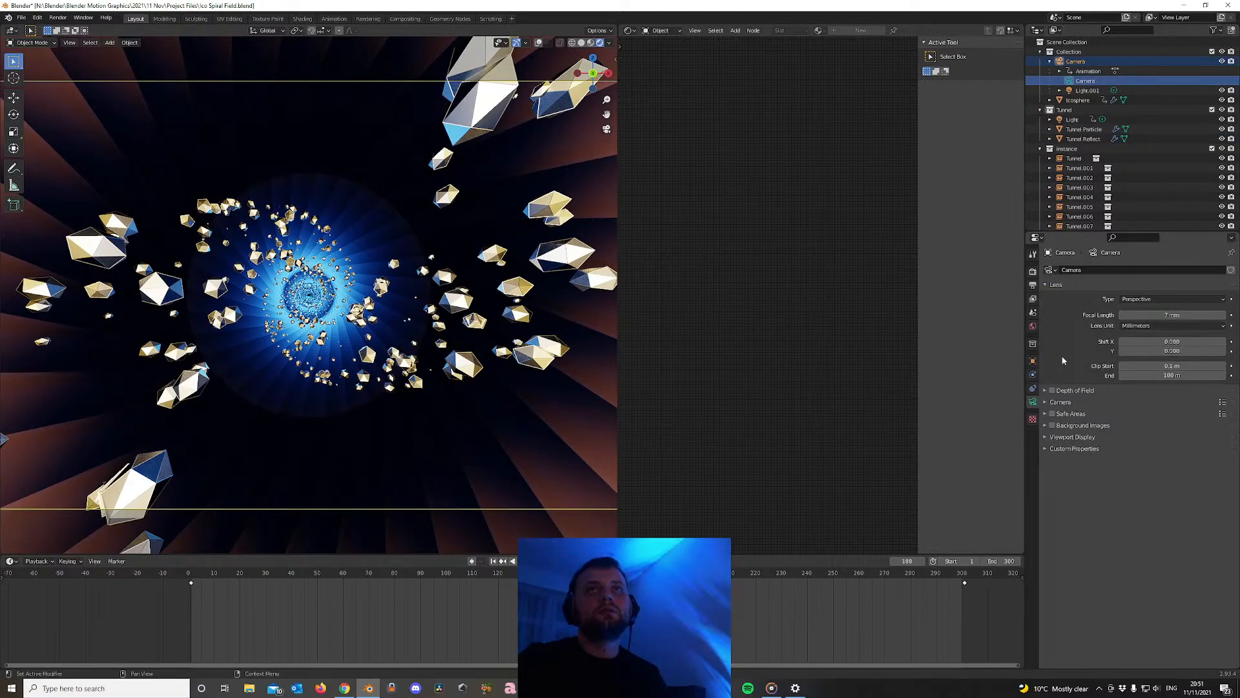
pyautogui.click(1051, 391)
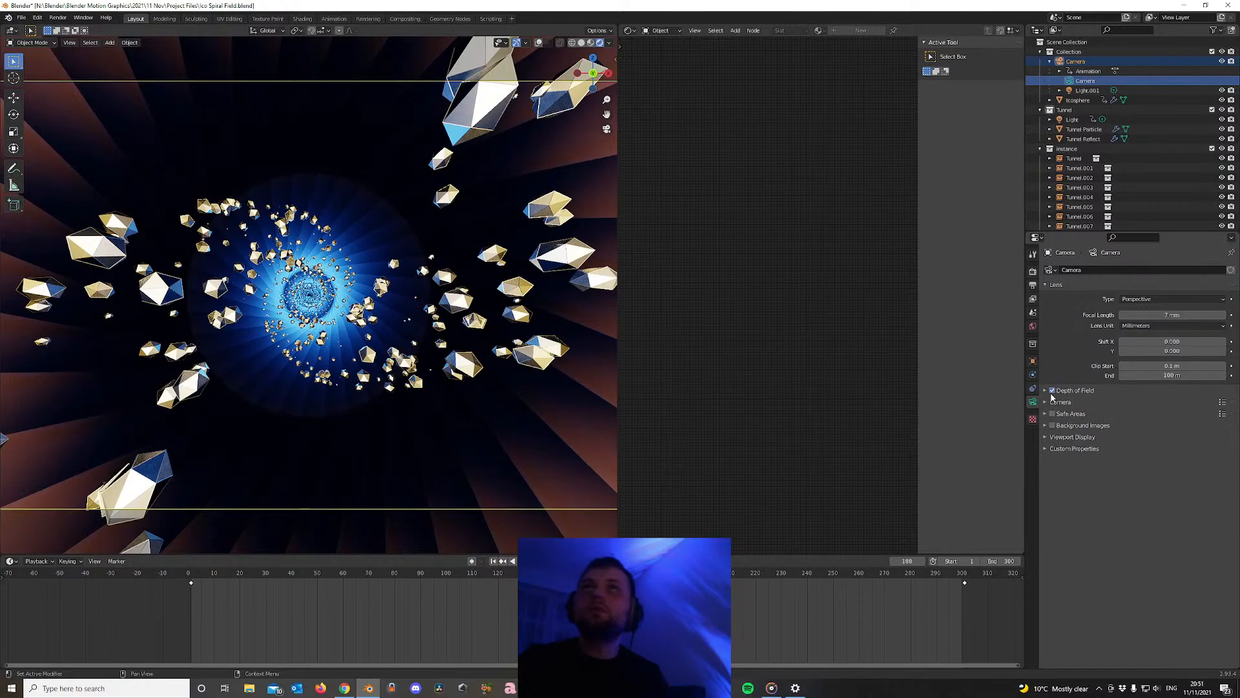
pyautogui.click(1046, 392)
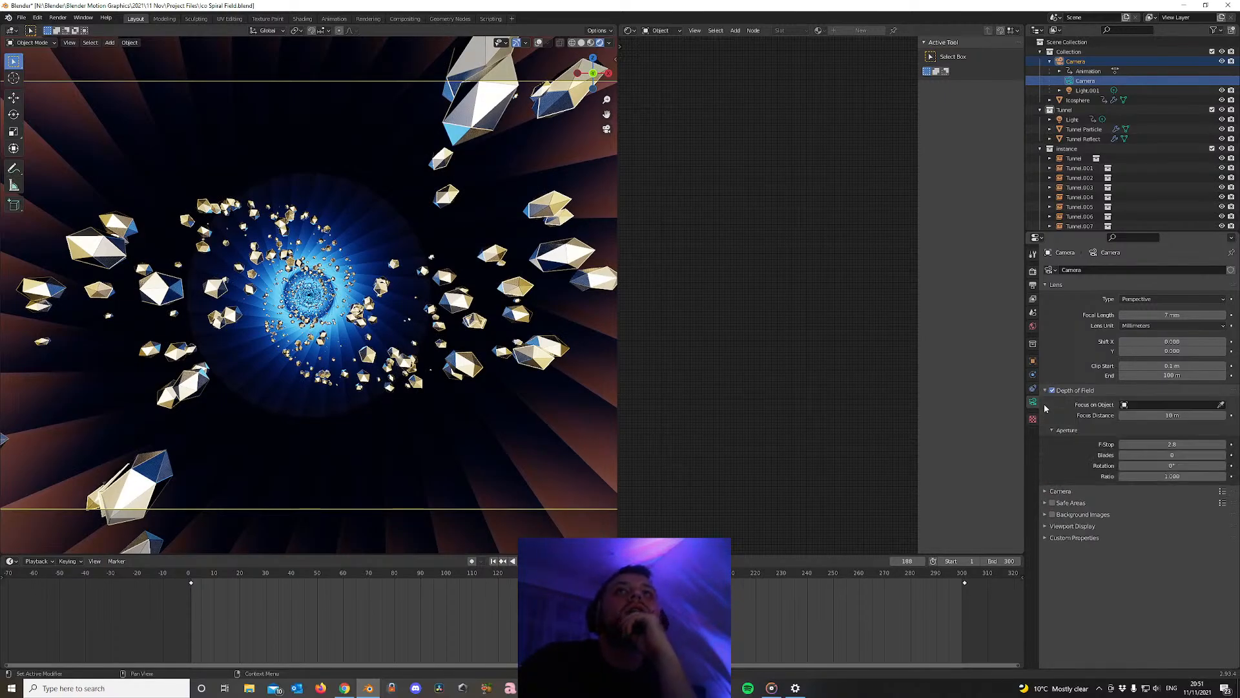
pyautogui.click(1160, 404)
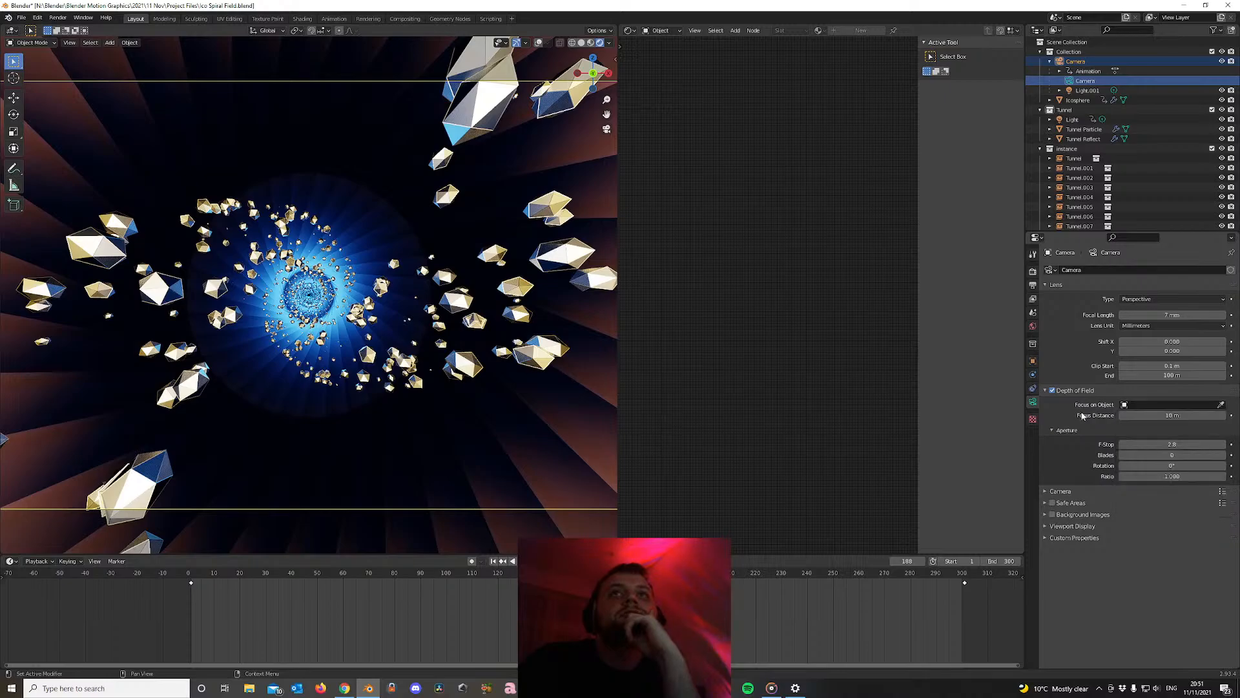
# Set the camera's depth of field Focus Distance to 0.03 m and its aperture F-Stop to 1.1
pyautogui.moveTo(1156, 415); pyautogui.dragTo(1106, 416)
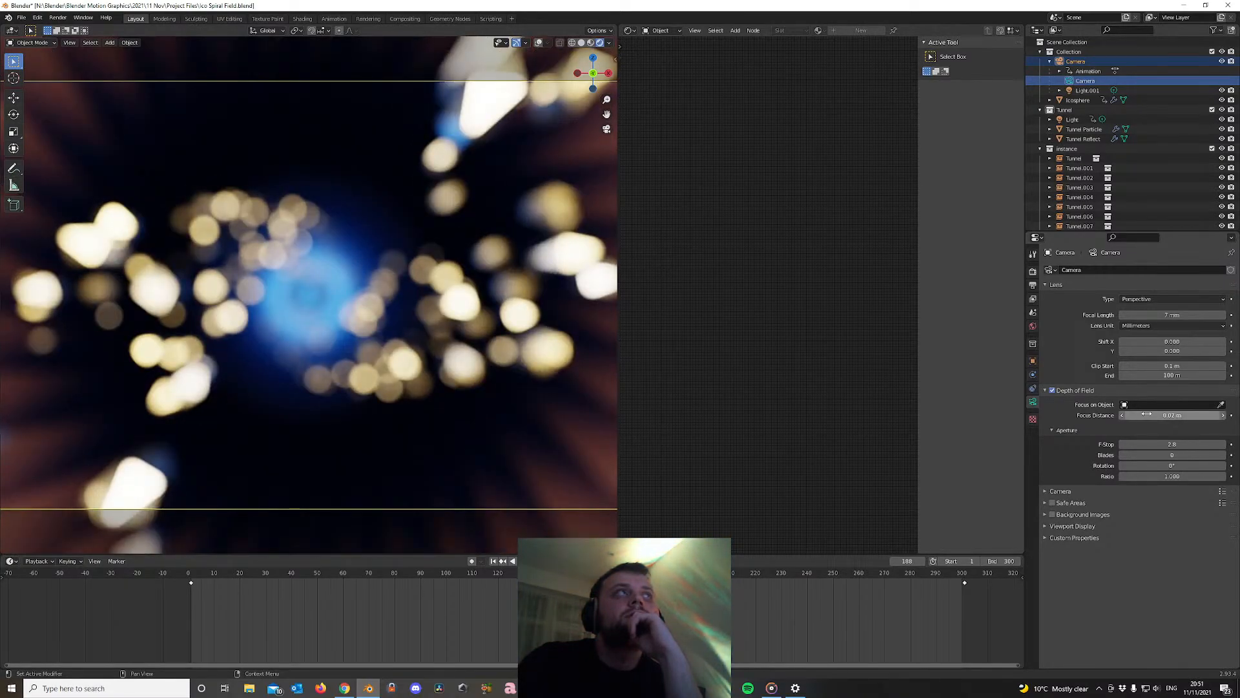
pyautogui.click(1223, 417)
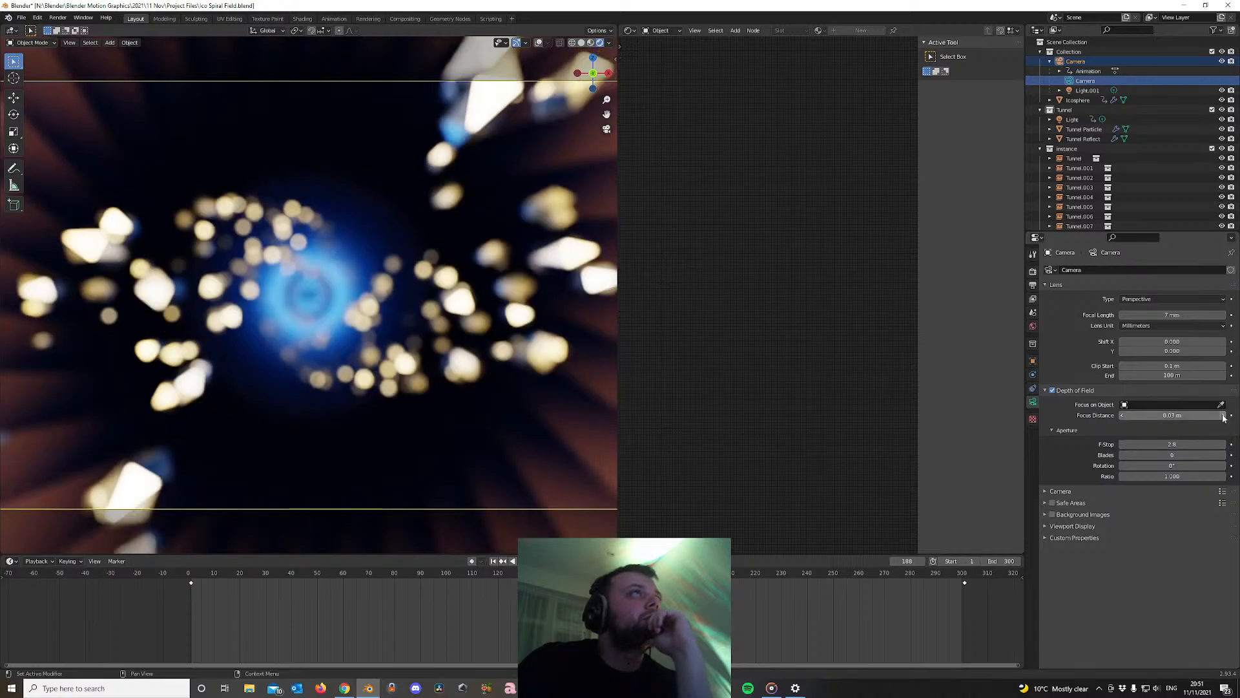
pyautogui.click(1223, 417)
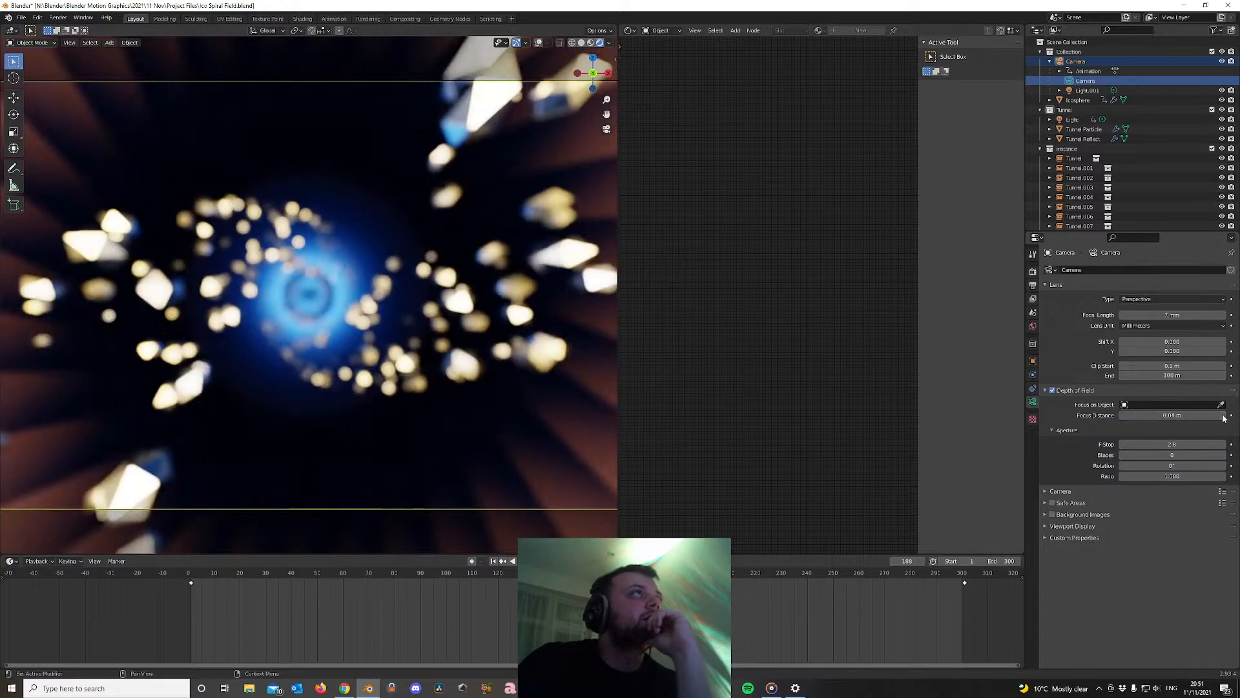
pyautogui.click(1122, 415)
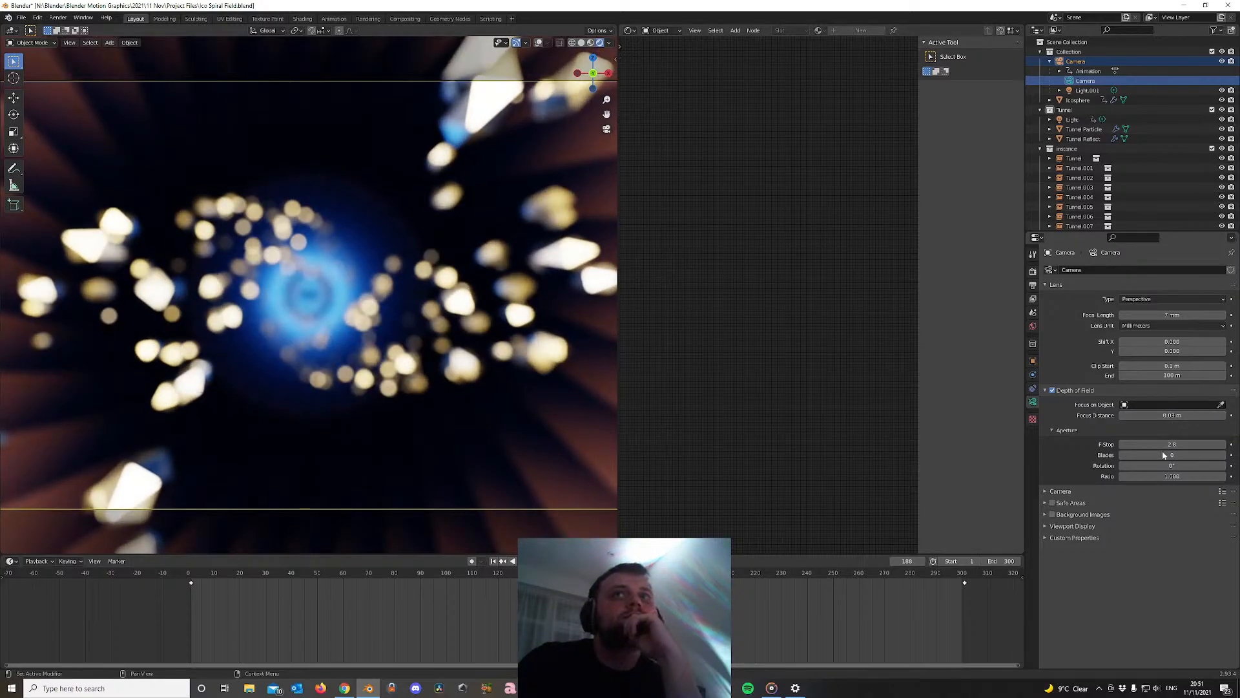
pyautogui.moveTo(1163, 445)
pyautogui.mouseDown()
pyautogui.moveTo(1208, 445)
pyautogui.moveTo(1154, 444)
pyautogui.mouseUp()
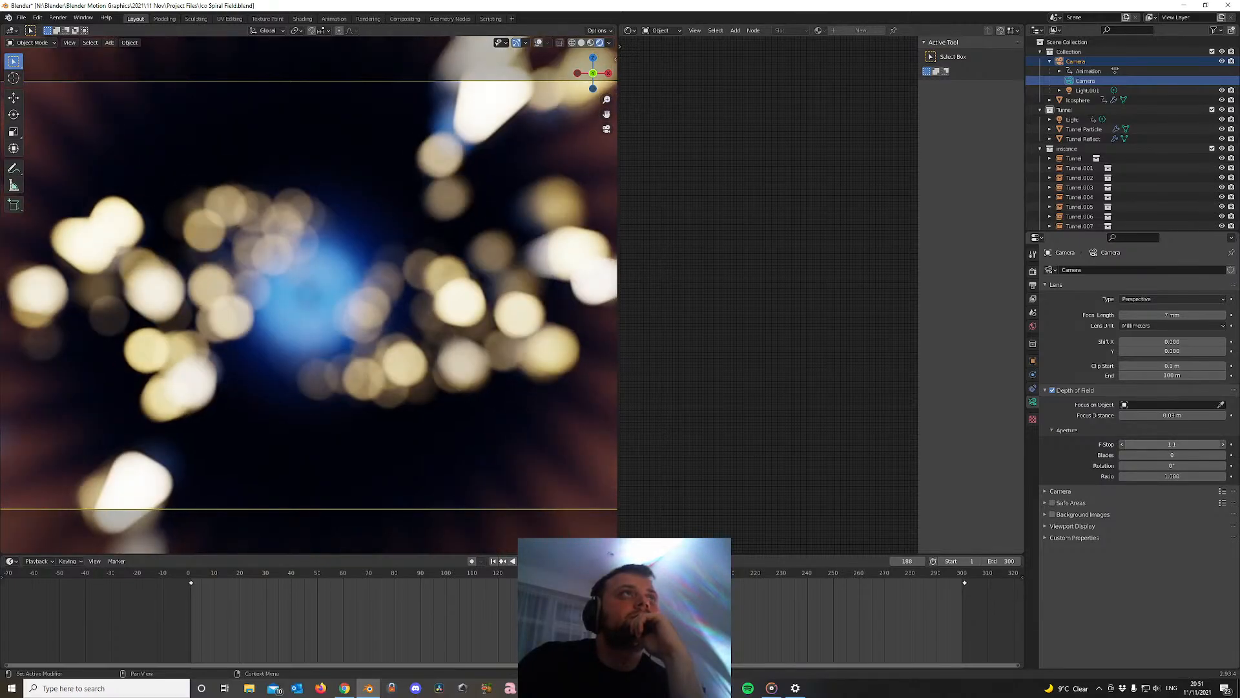
# Render the current frame, then play the animation from an earlier frame to check the bokeh effect
pyautogui.press('F12')
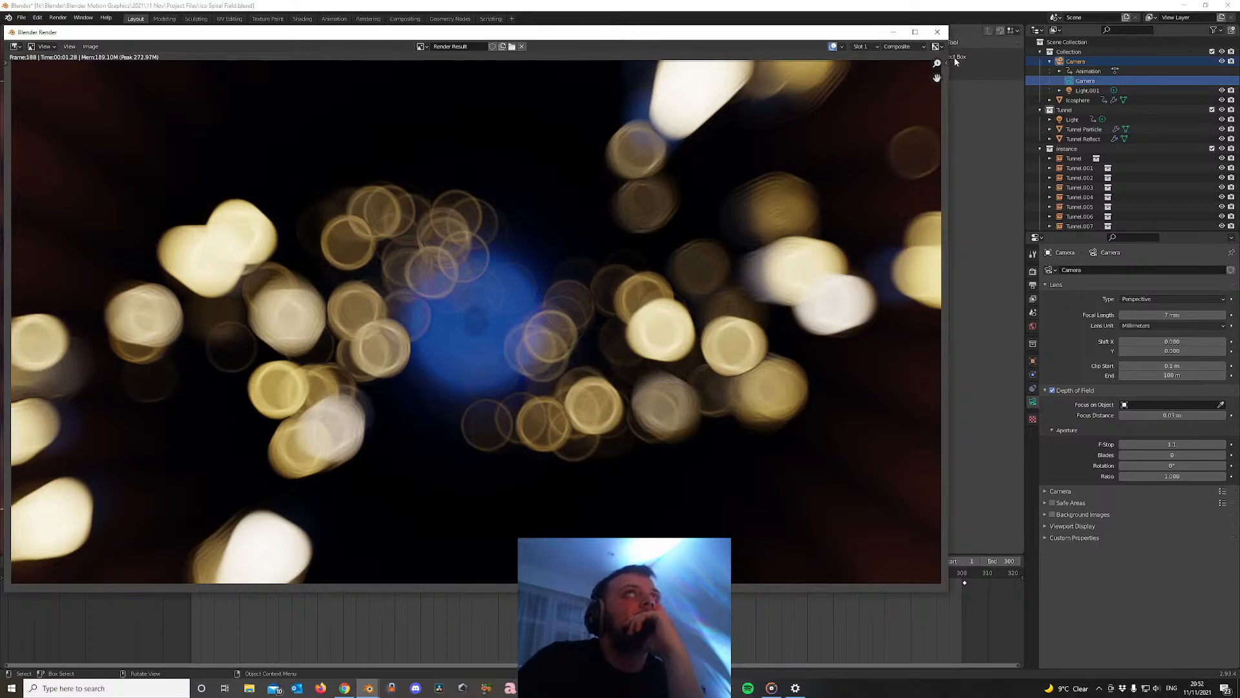
pyautogui.click(938, 31)
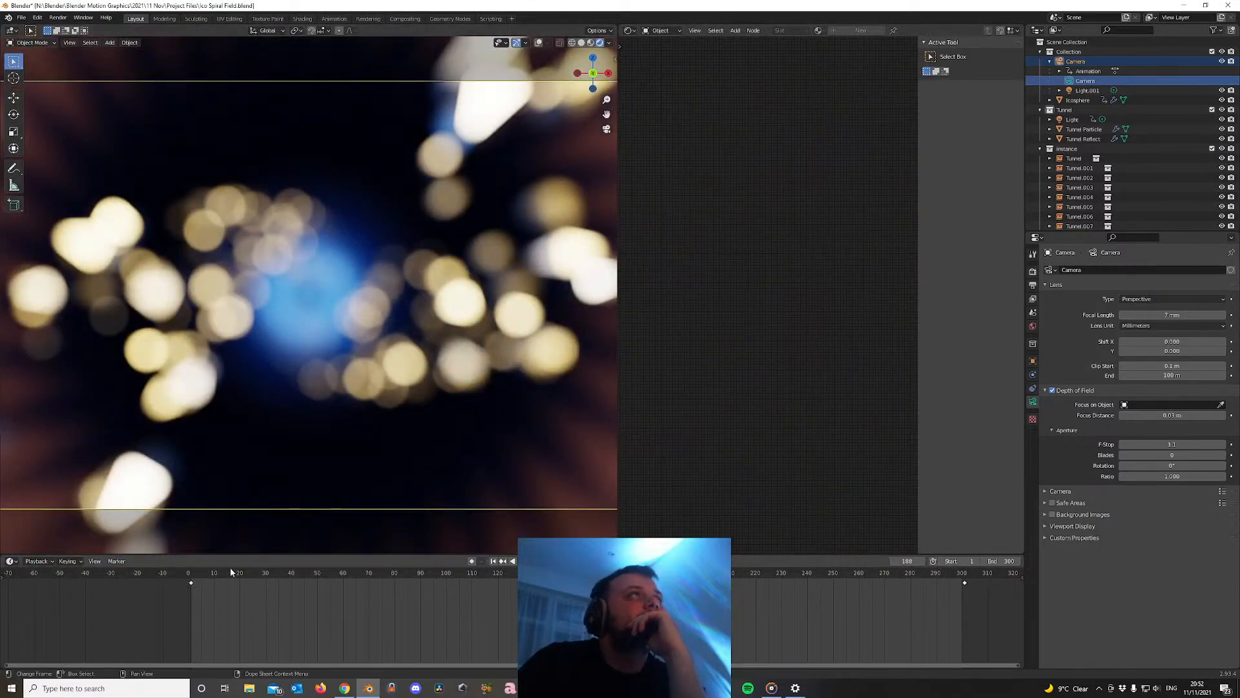
pyautogui.moveTo(231, 572); pyautogui.dragTo(322, 572)
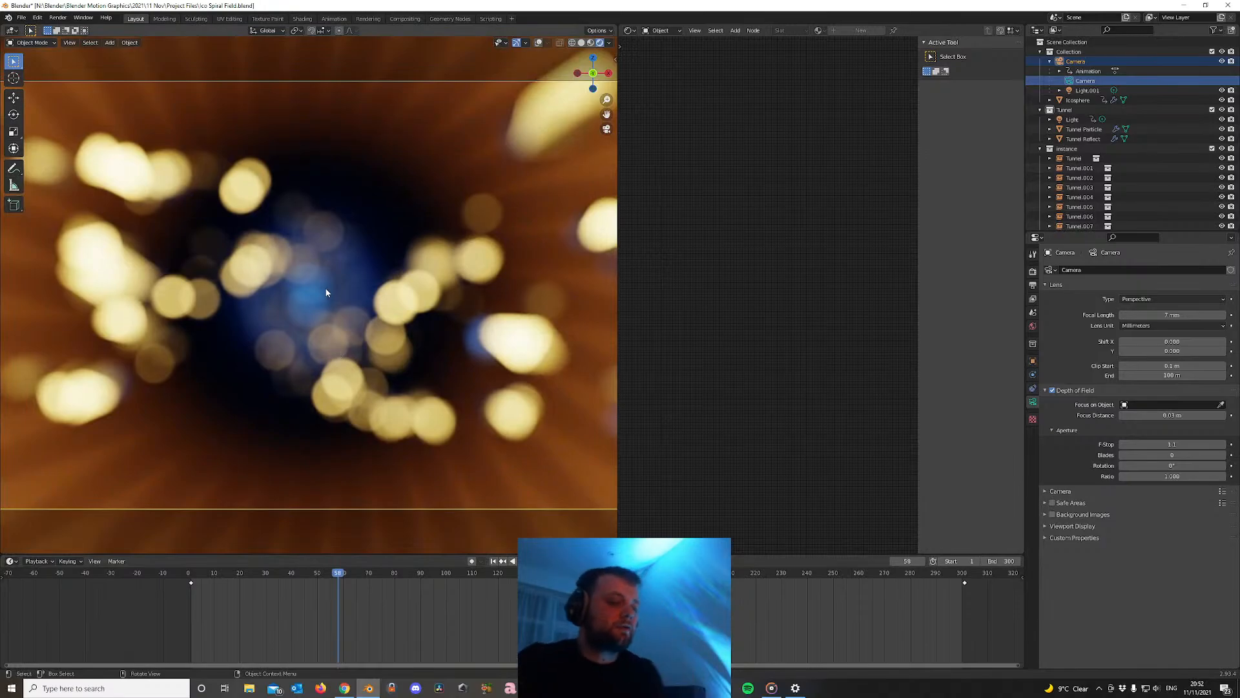
pyautogui.press('space')
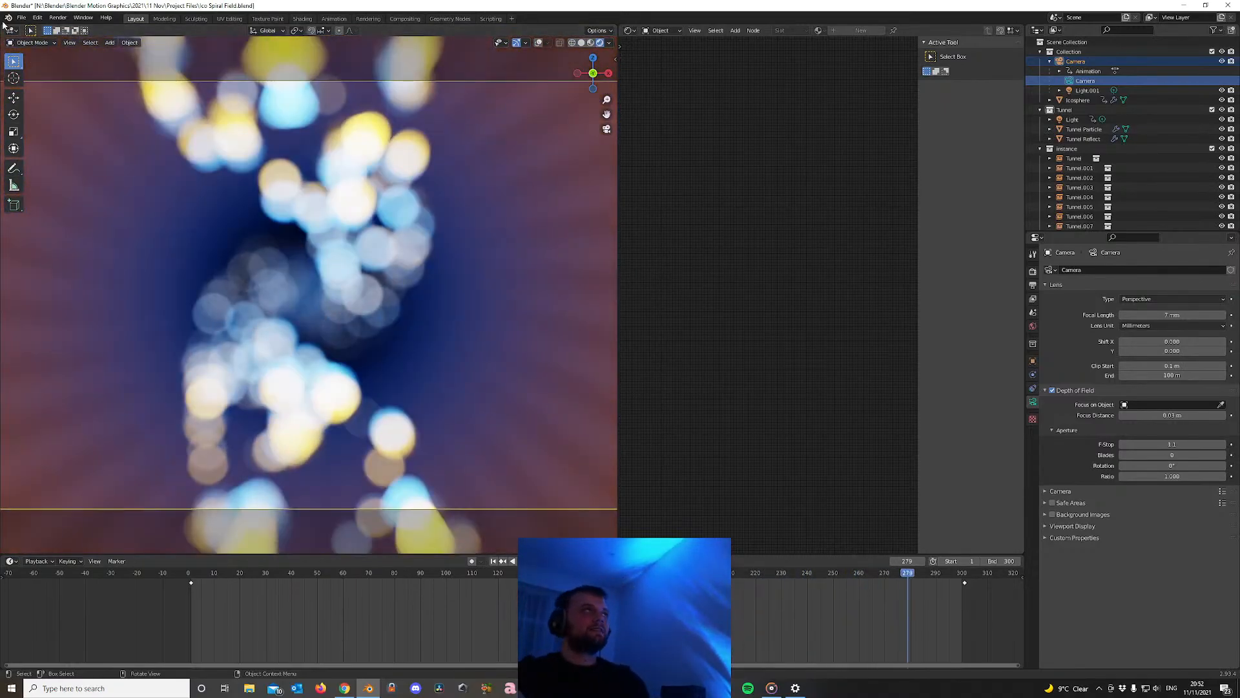
# Save the project, then save this heavily blurred version as a separate file named Bokeh Spirallis.blend
pyautogui.click(21, 18)
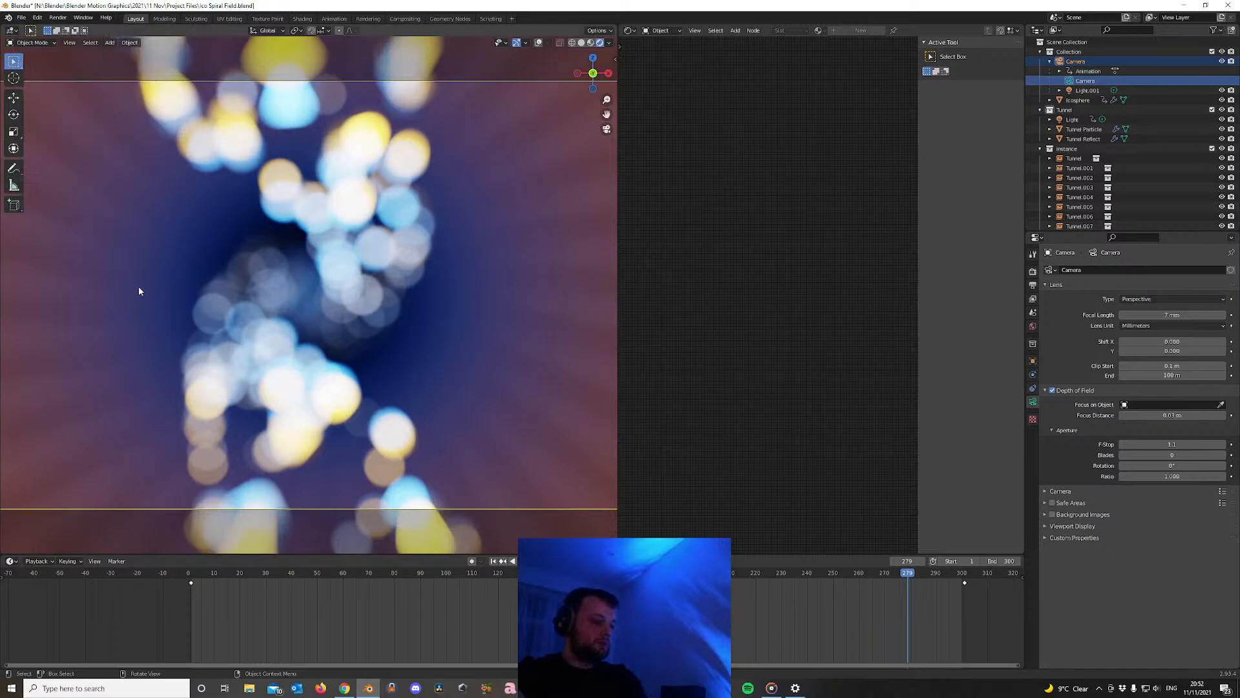
pyautogui.hotkey('ctrl', 's')
pyautogui.click(21, 17)
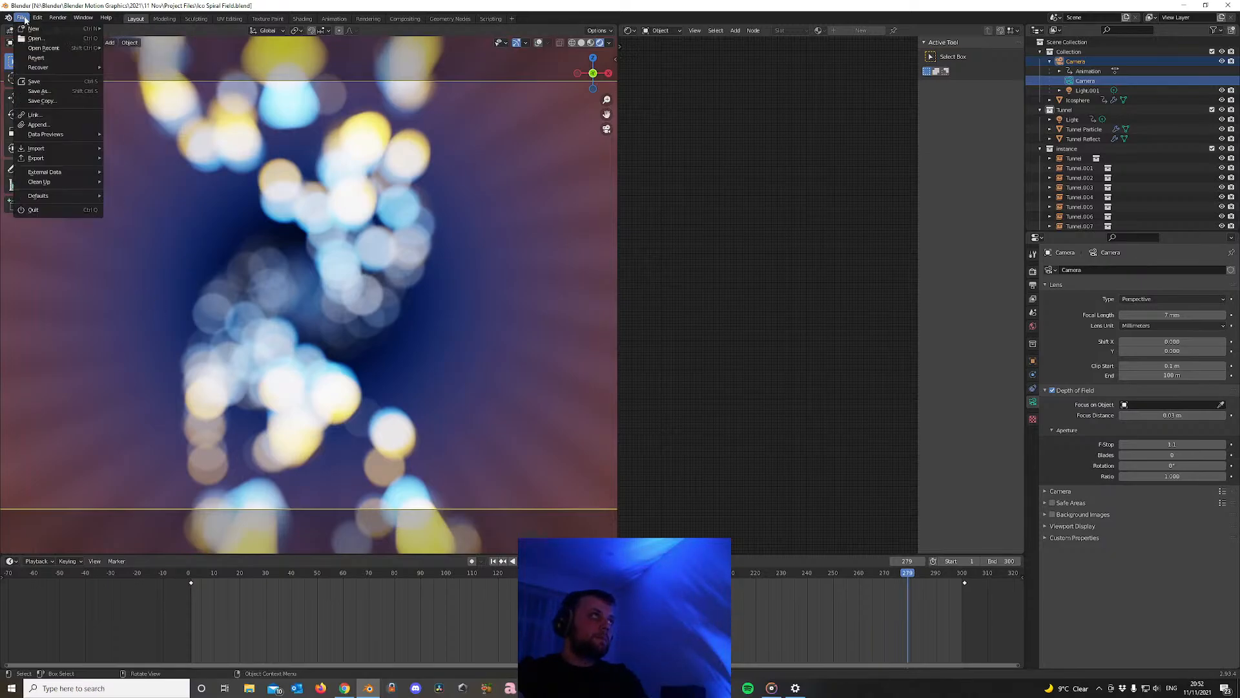
pyautogui.click(41, 84)
pyautogui.click(510, 480)
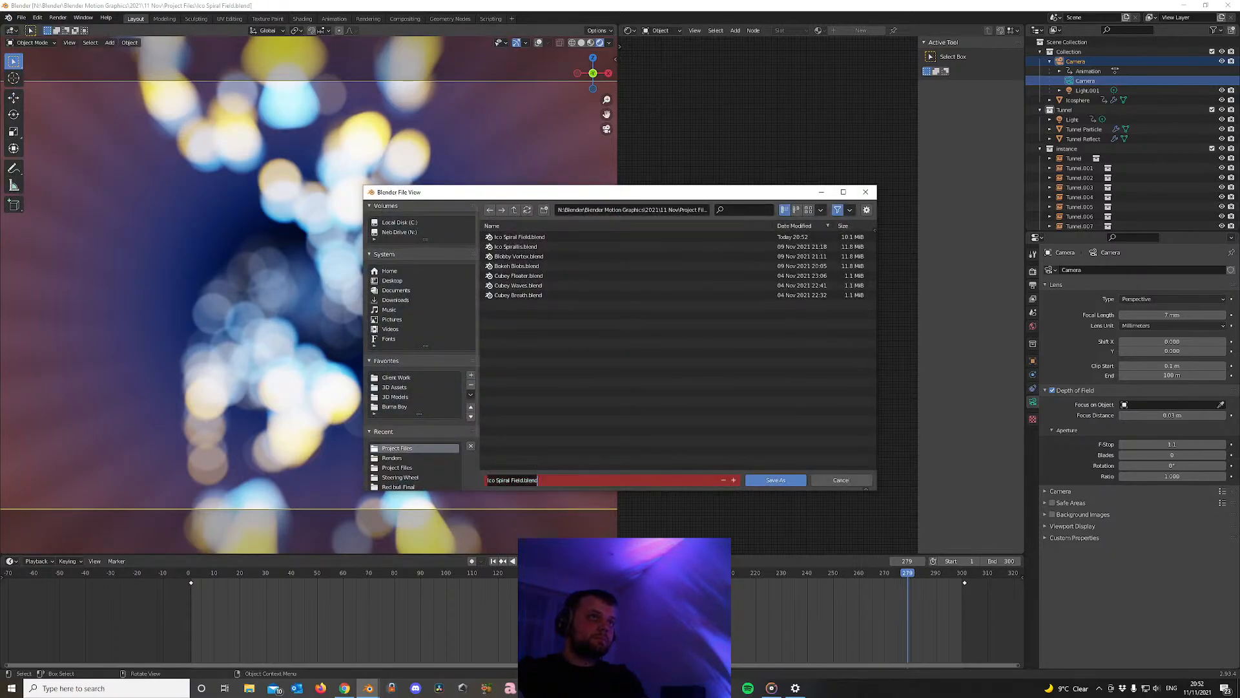
pyautogui.write('Bokeh')
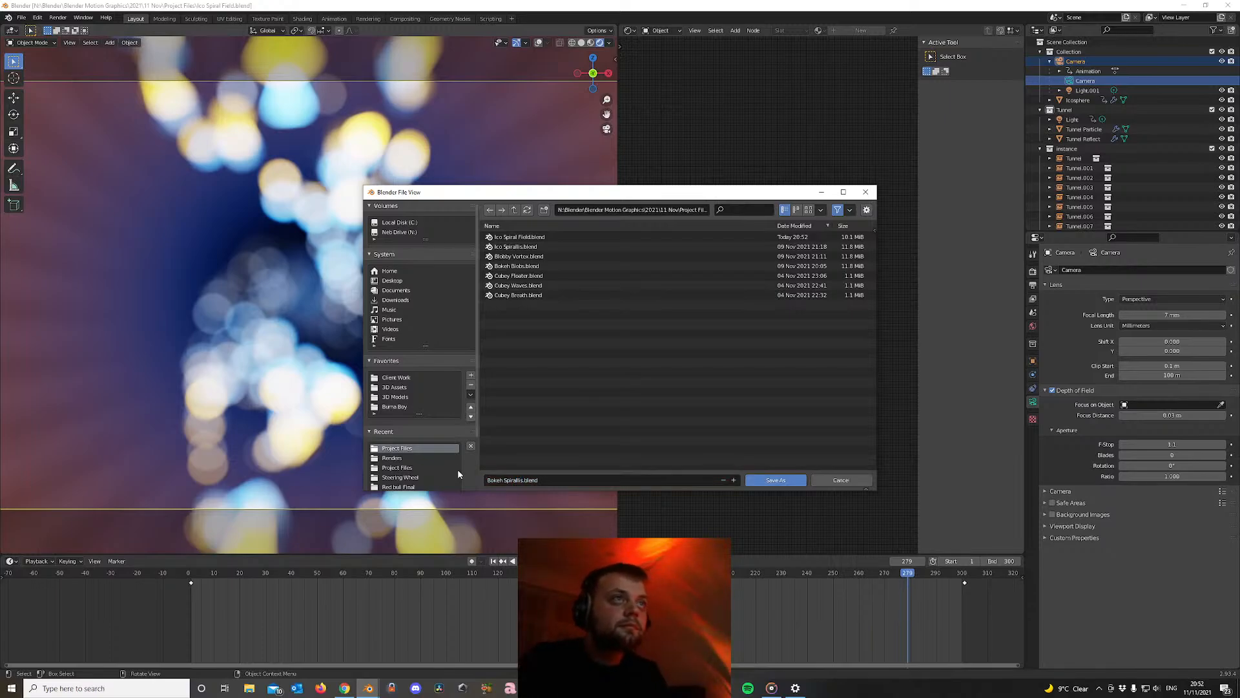
pyautogui.click(776, 480)
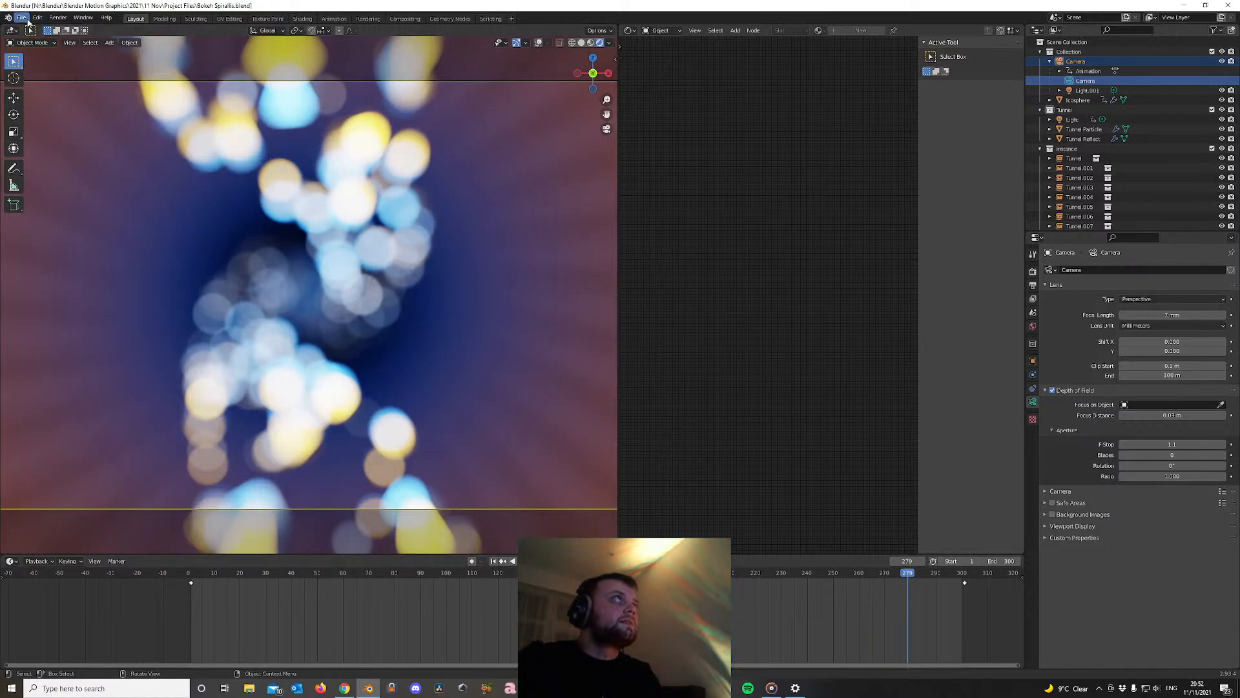
# Reopen the recent file Ico Spiral Field.blend, show the viewport in Rendered shading and play the animation
pyautogui.click(21, 17)
pyautogui.moveTo(52, 47)
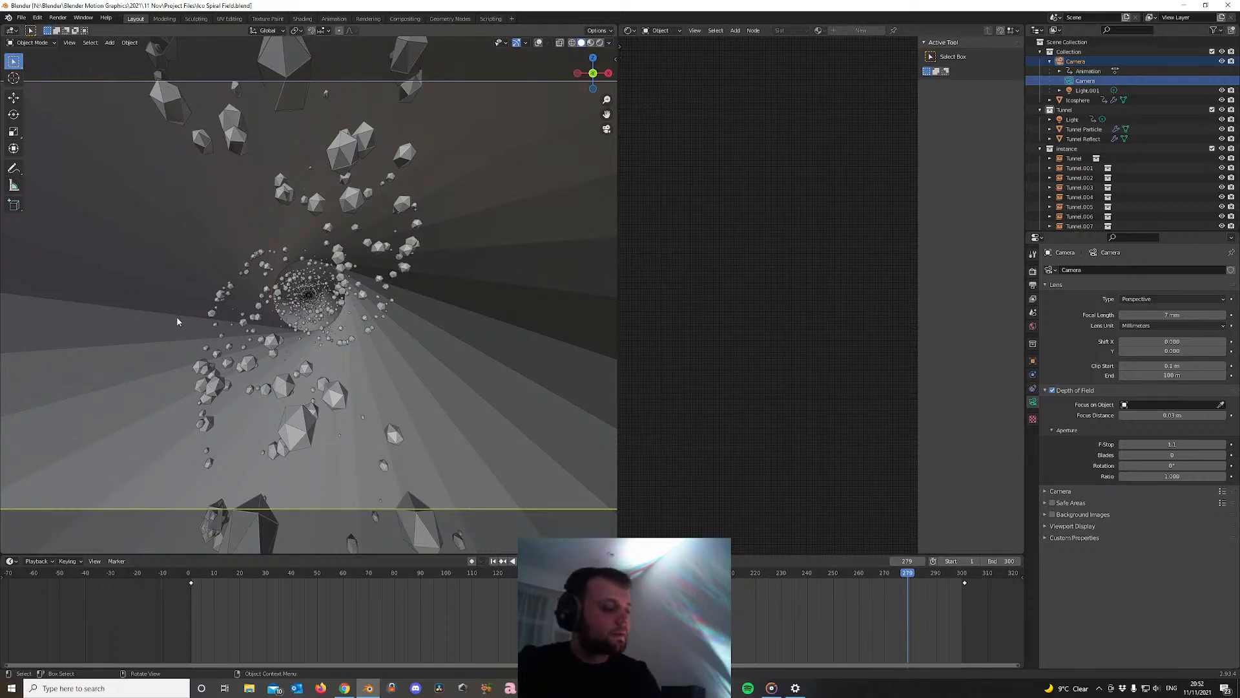
pyautogui.press('z')
pyautogui.press('8')
pyautogui.press('space')
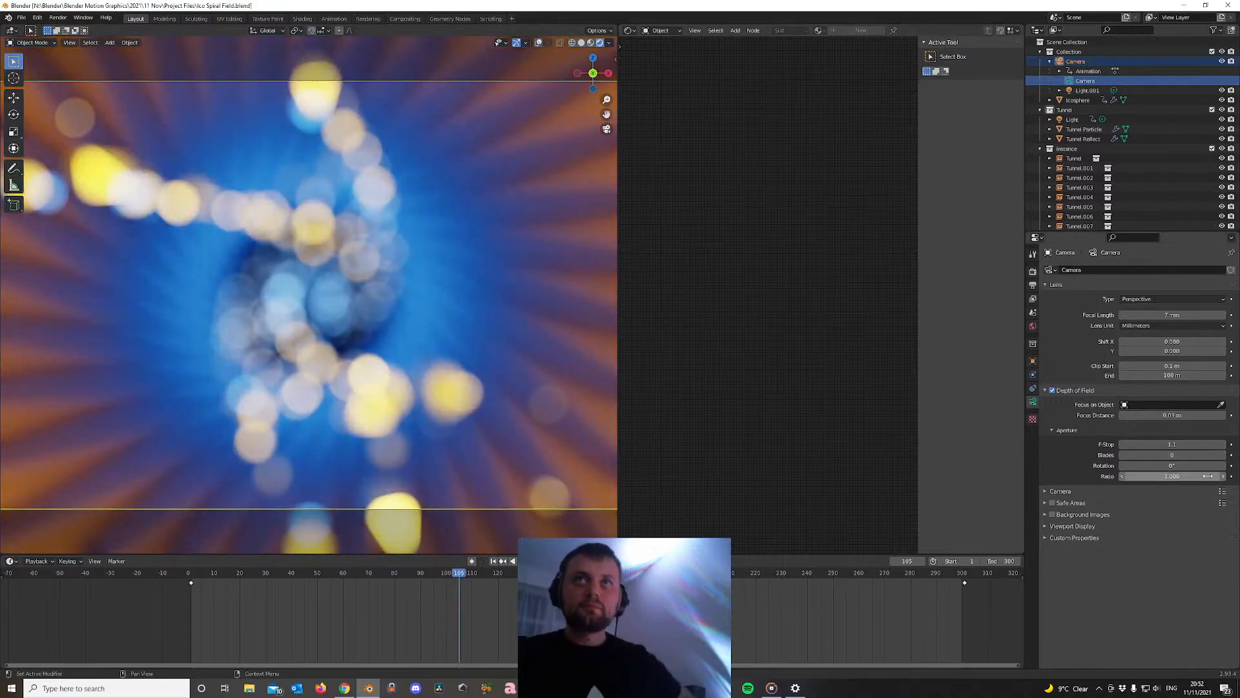
# Raise the camera's F-Stop to 4.8, stop the playback and render the frame
pyautogui.moveTo(1172, 444)
pyautogui.mouseDown()
pyautogui.moveTo(1213, 444)
pyautogui.moveTo(1196, 443)
pyautogui.mouseUp()
pyautogui.press('space')
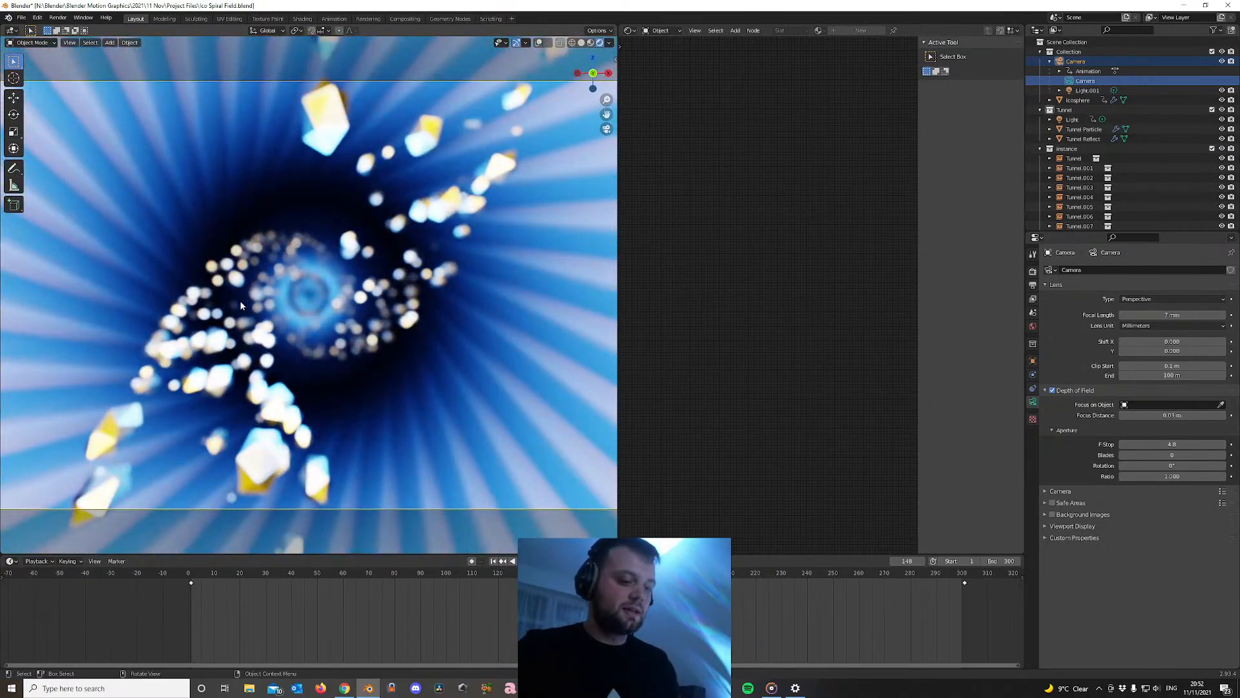
pyautogui.press('F12')
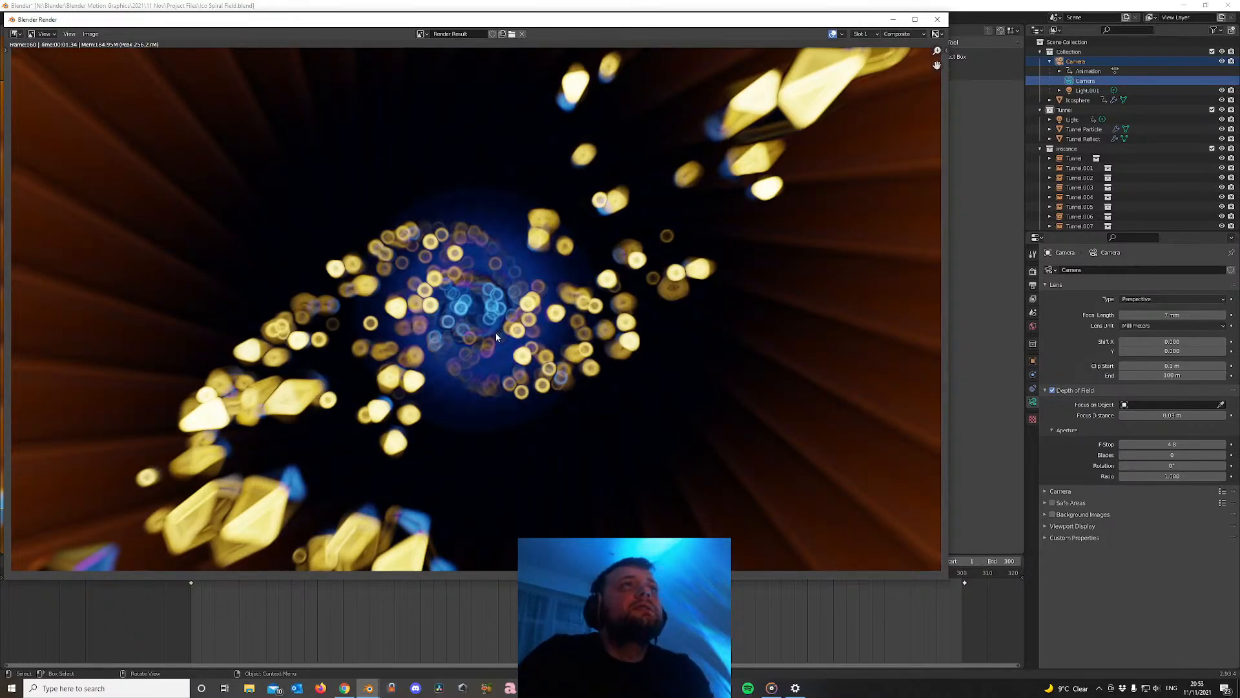
pyautogui.click(938, 20)
# Move the timeline to frame 191 and render that frame to check the softer blur
pyautogui.moveTo(807, 572); pyautogui.dragTo(707, 573)
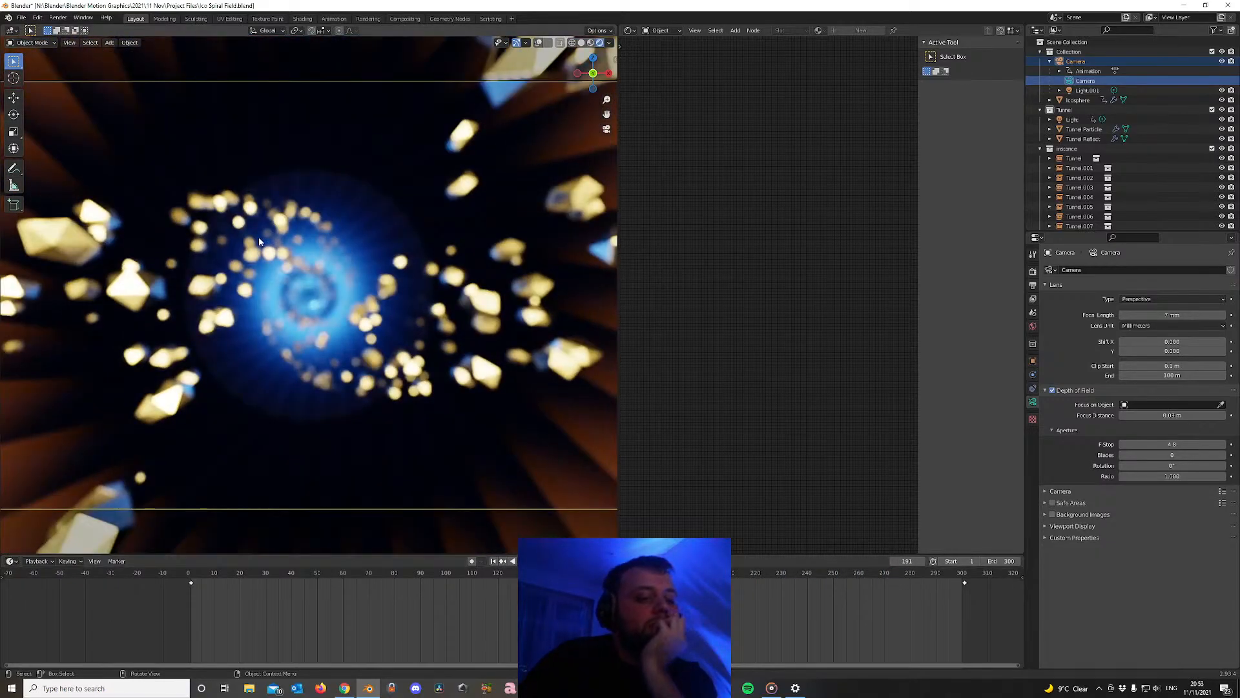
pyautogui.press('F12')
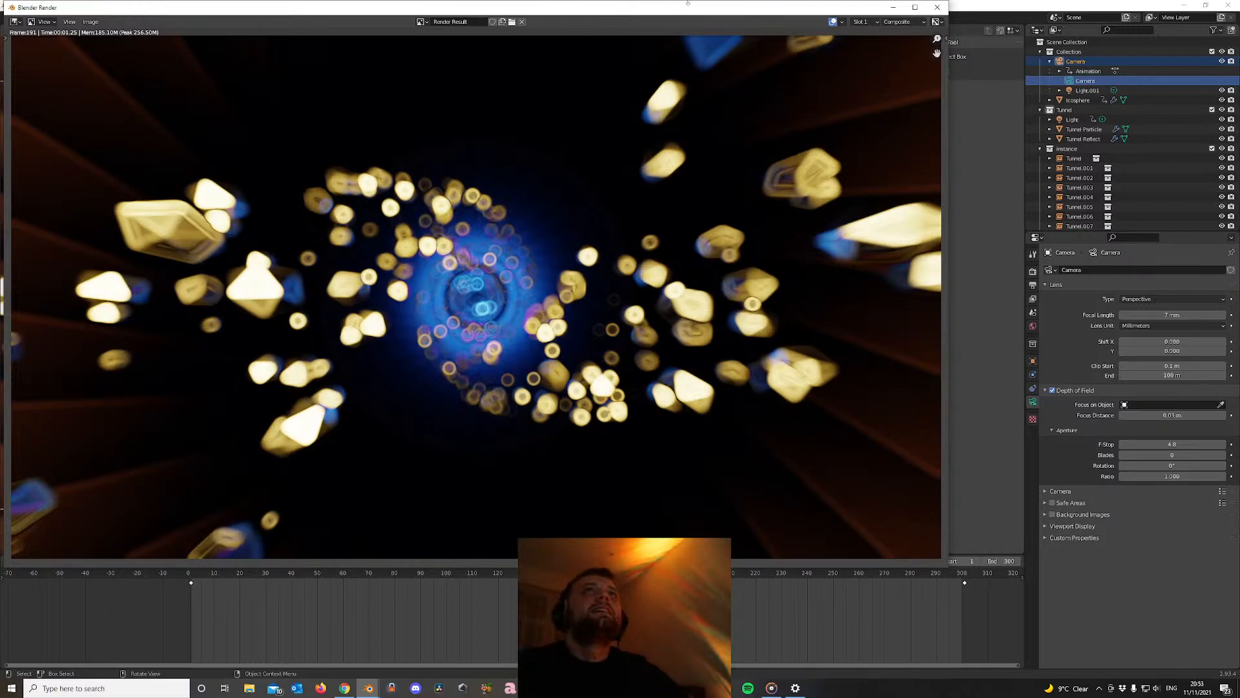
pyautogui.click(938, 7)
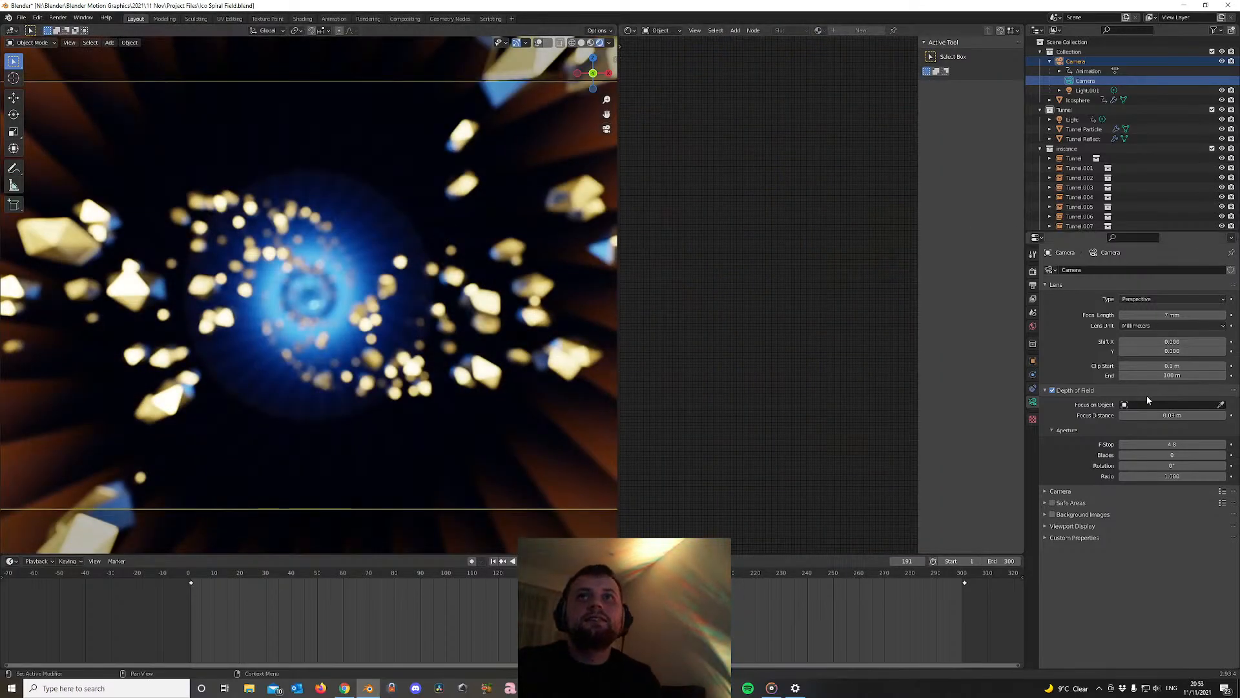
# Turn off the camera's Depth of Field and render the frame to compare it without blur
pyautogui.click(1052, 391)
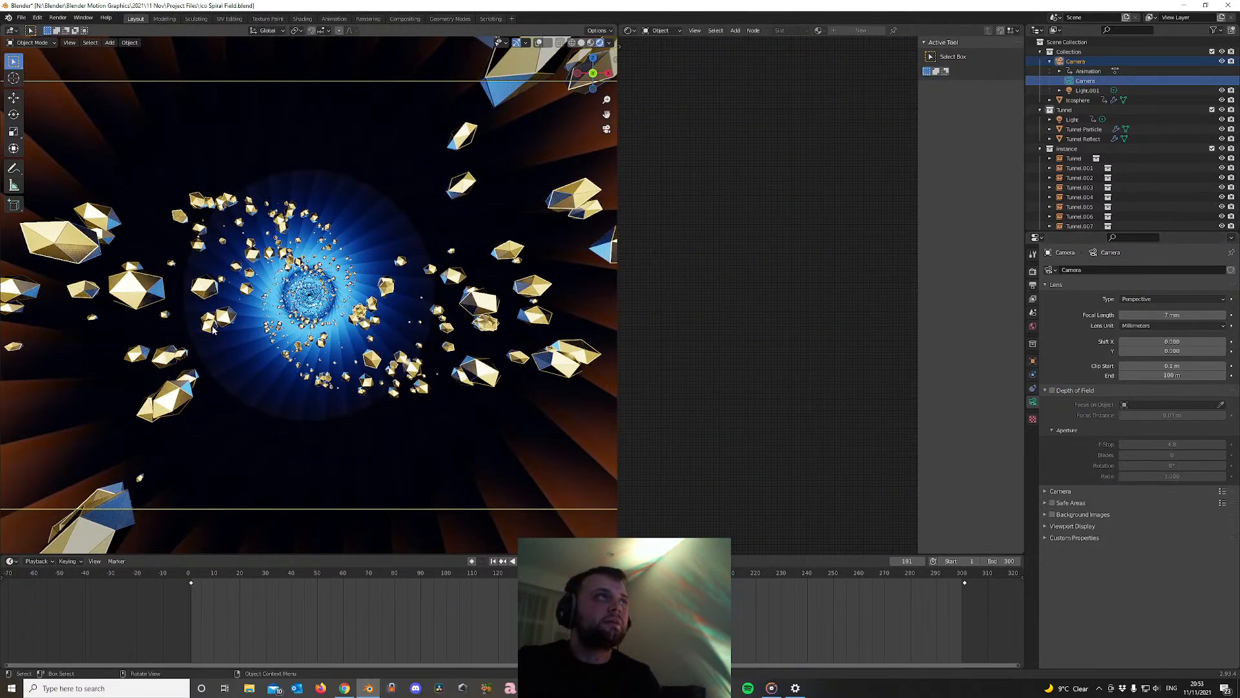
pyautogui.press('F12')
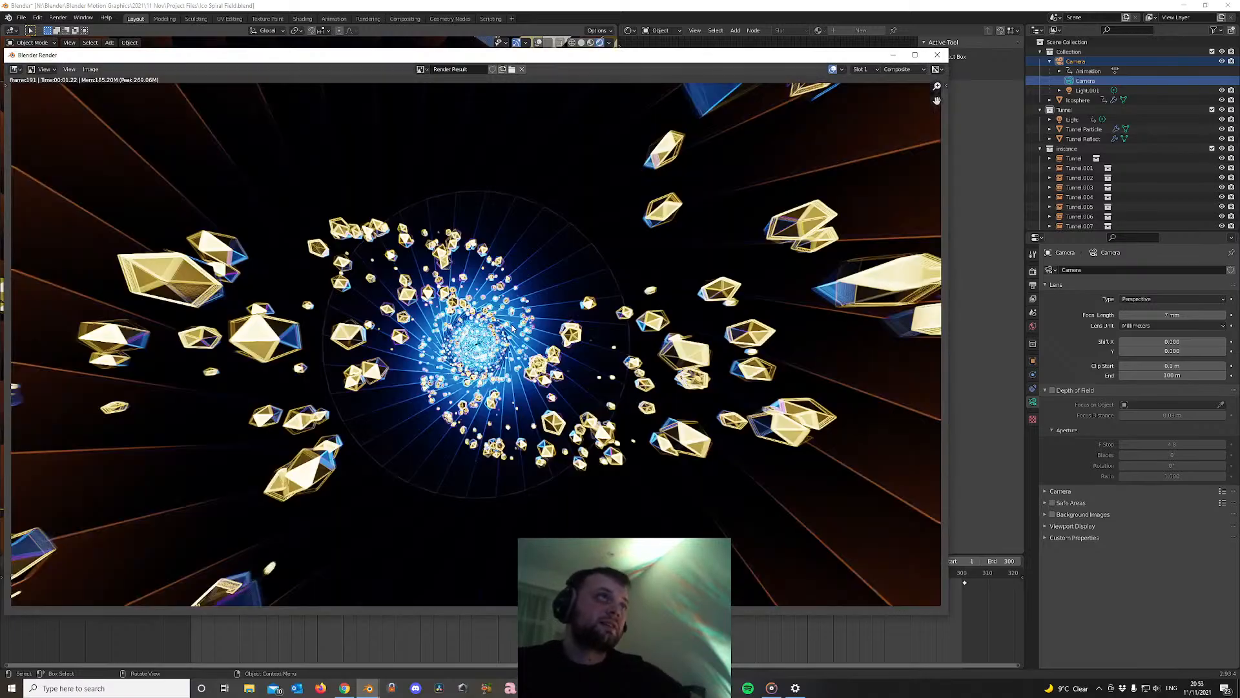
pyautogui.scroll(-6, 480, 381)
pyautogui.scroll(7, 478, 387)
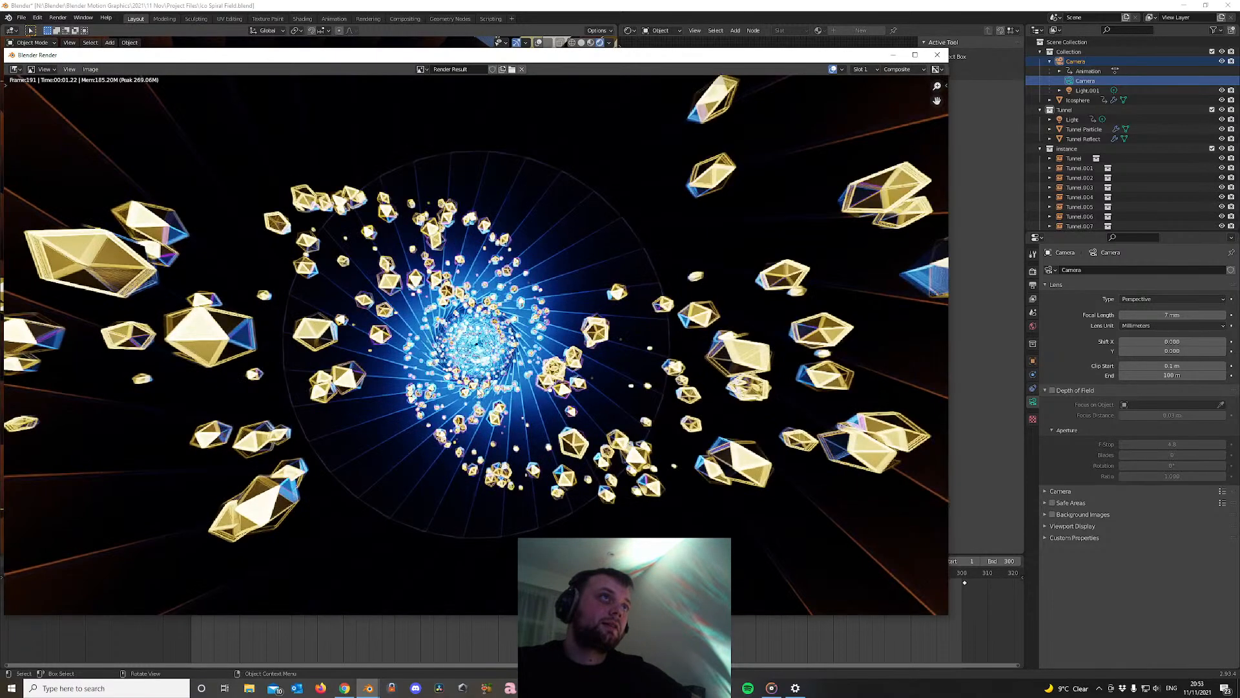
pyautogui.scroll(-1, 464, 347)
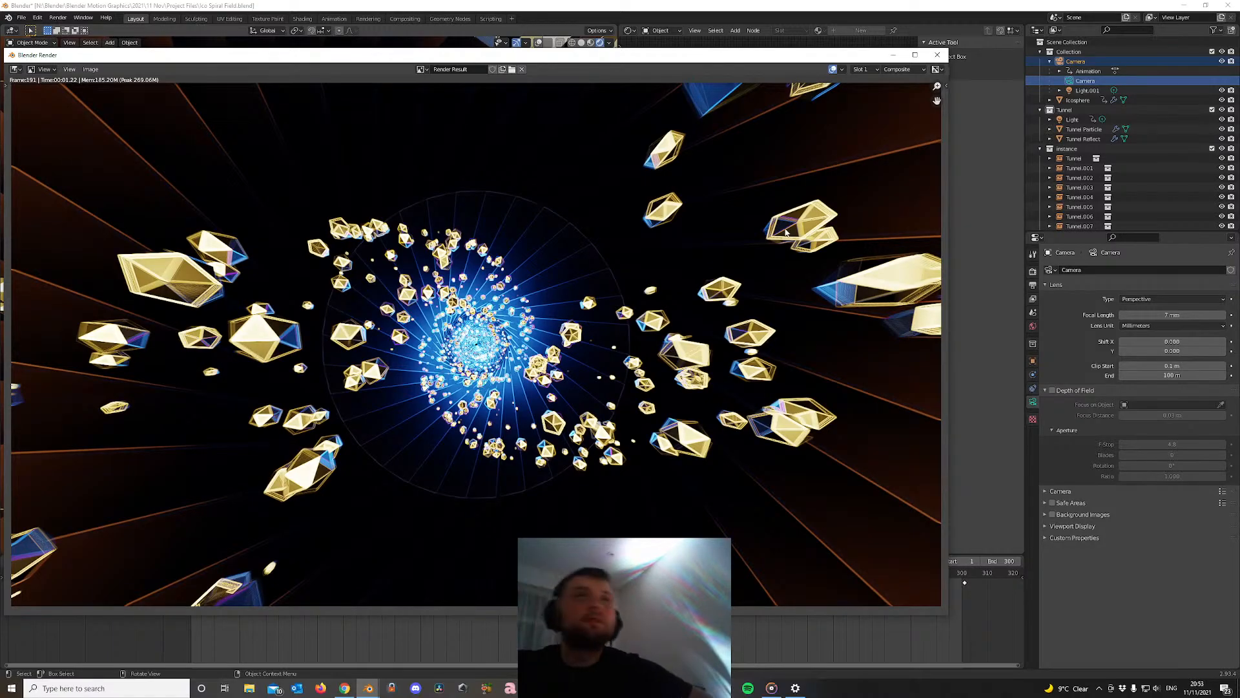
pyautogui.click(938, 55)
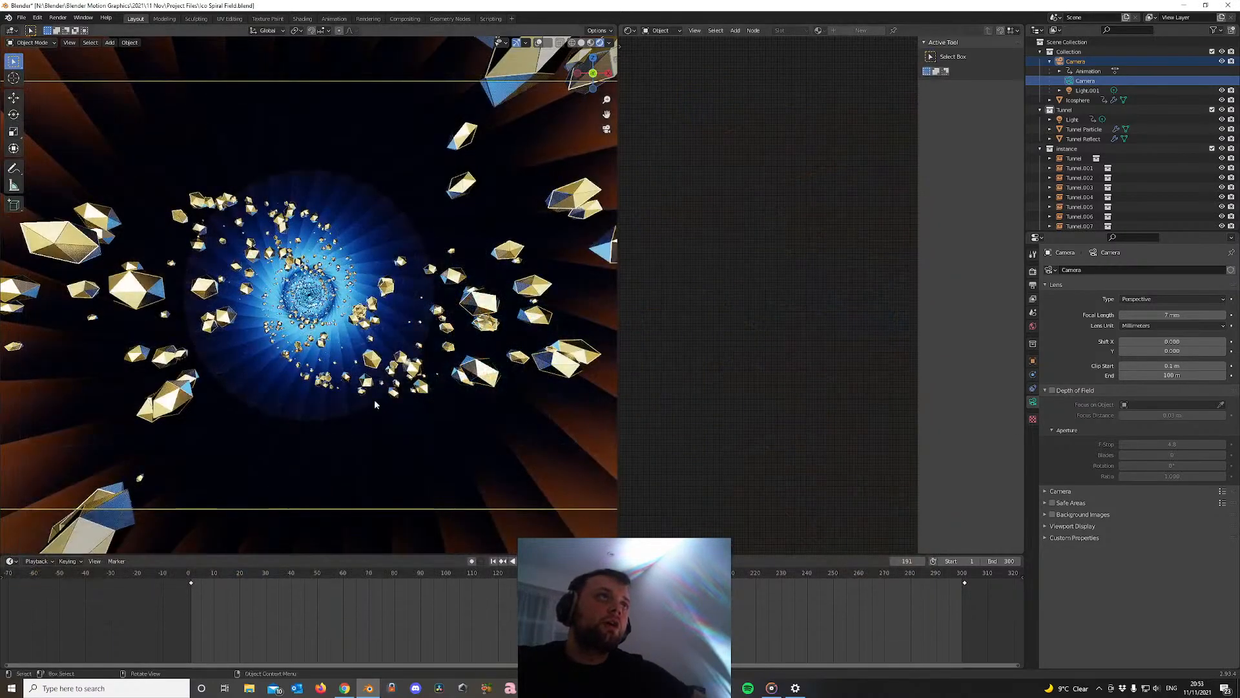
# Turn the camera's Depth of Field back on and render the frame again
pyautogui.click(1052, 391)
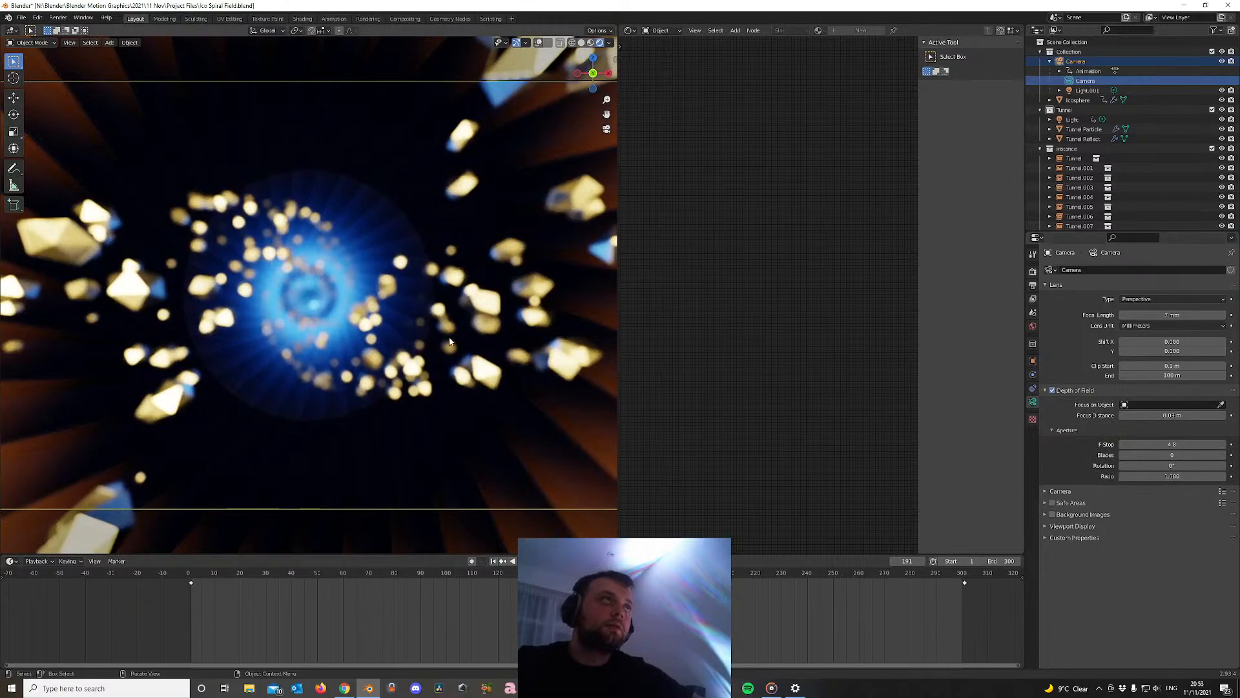
pyautogui.press('F12')
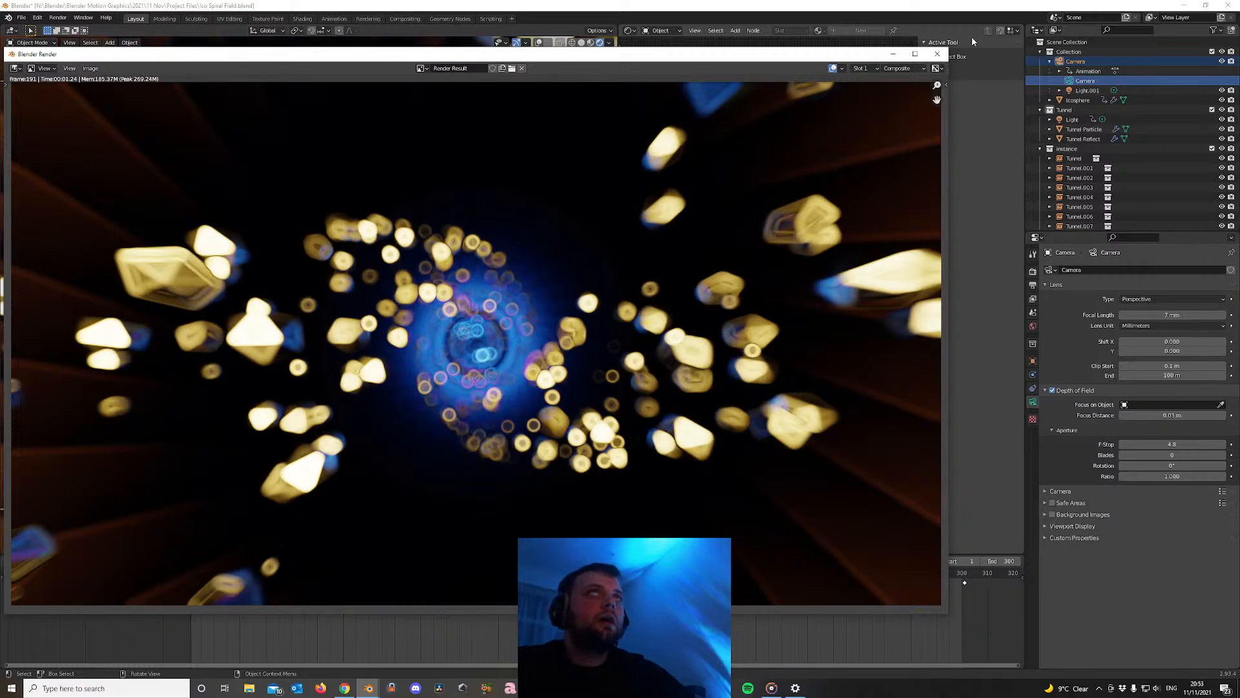
pyautogui.click(937, 53)
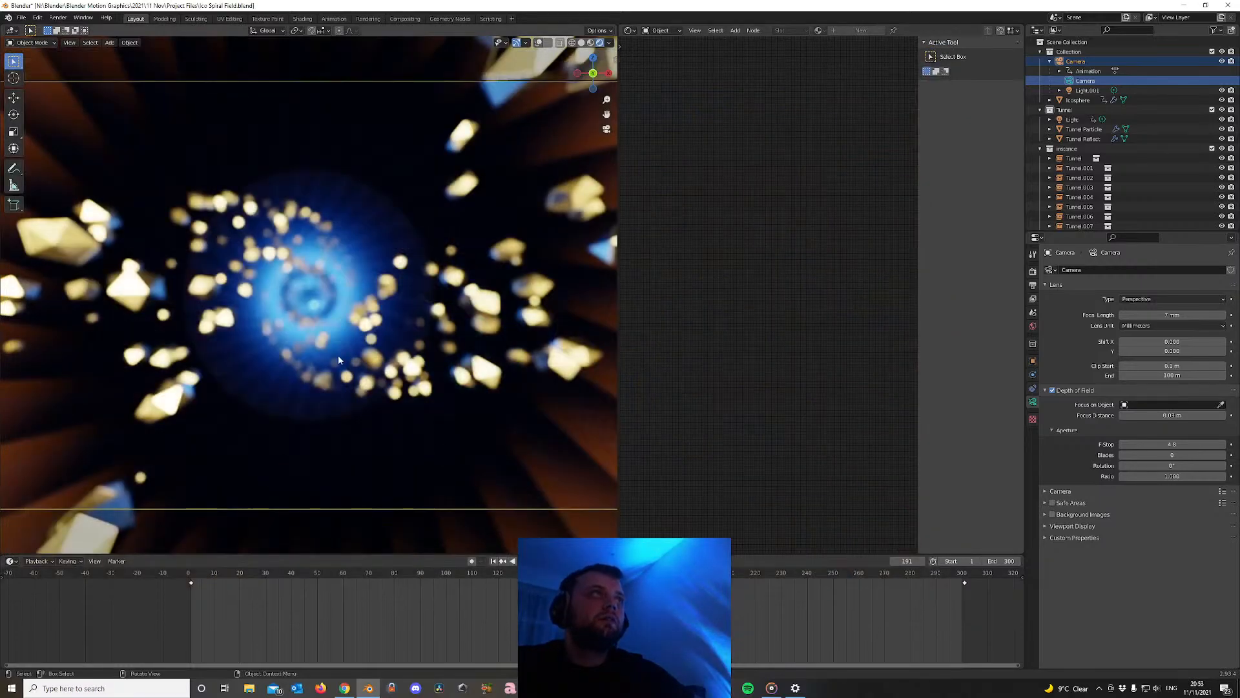
pyautogui.scroll(-4, 337, 358)
pyautogui.scroll(4, 336, 357)
pyautogui.scroll(-2, 326, 381)
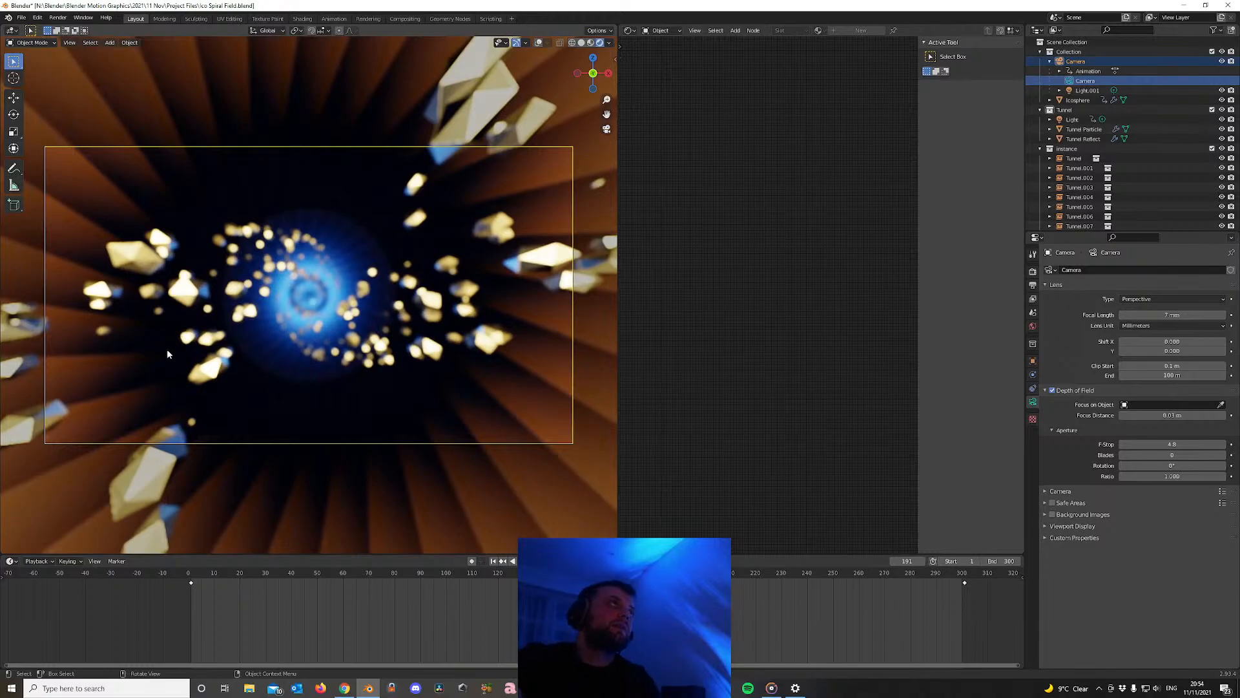
pyautogui.scroll(1, 161, 247)
# Save the scene with the softer depth of field as a new file named Bokeh Spirallo.blend
pyautogui.click(21, 17)
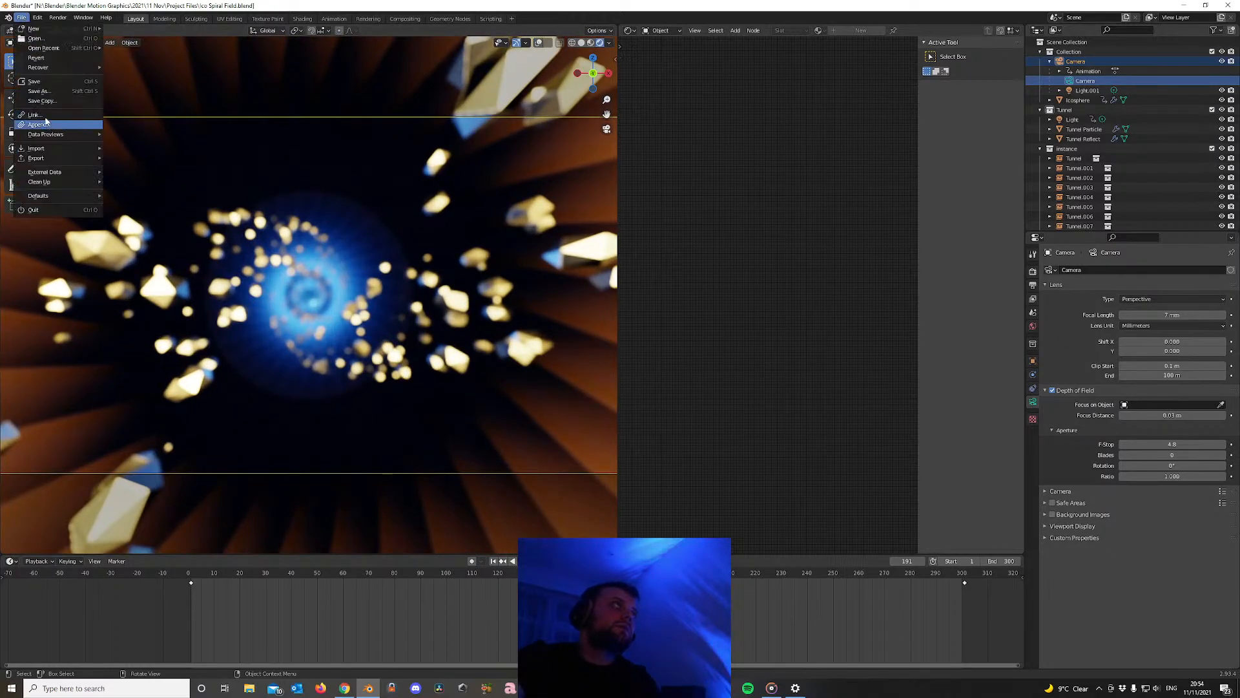
pyautogui.click(42, 93)
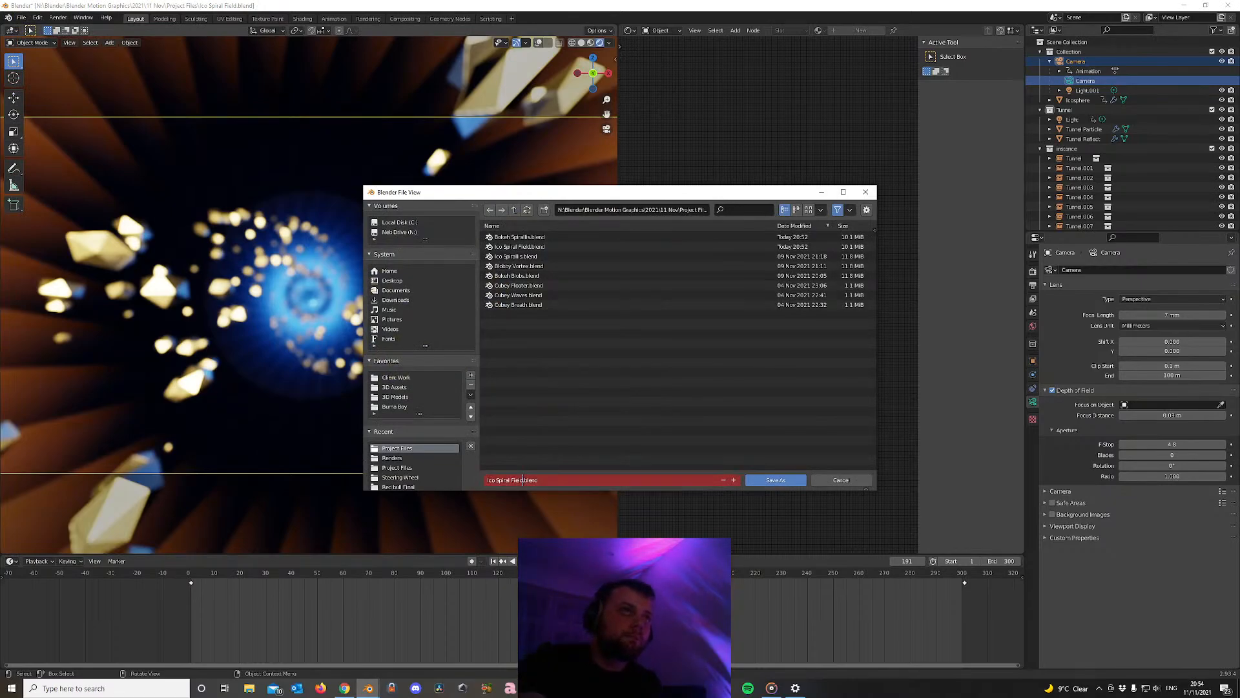
pyautogui.press('BackSpace')
pyautogui.press('BackSpace')
pyautogui.press('BackSpace')
pyautogui.press('BackSpace')
pyautogui.press('BackSpace')
pyautogui.press('BackSpace')
pyautogui.press('BackSpace')
pyautogui.press('BackSpace')
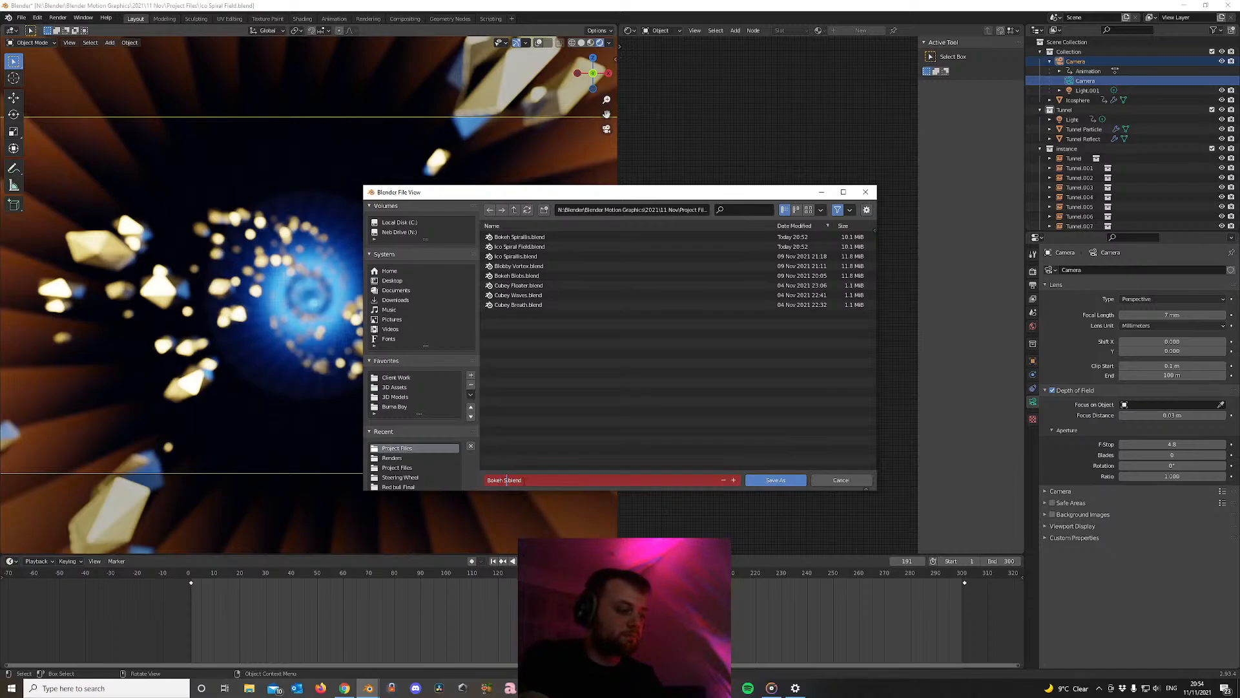
pyautogui.write('lo')
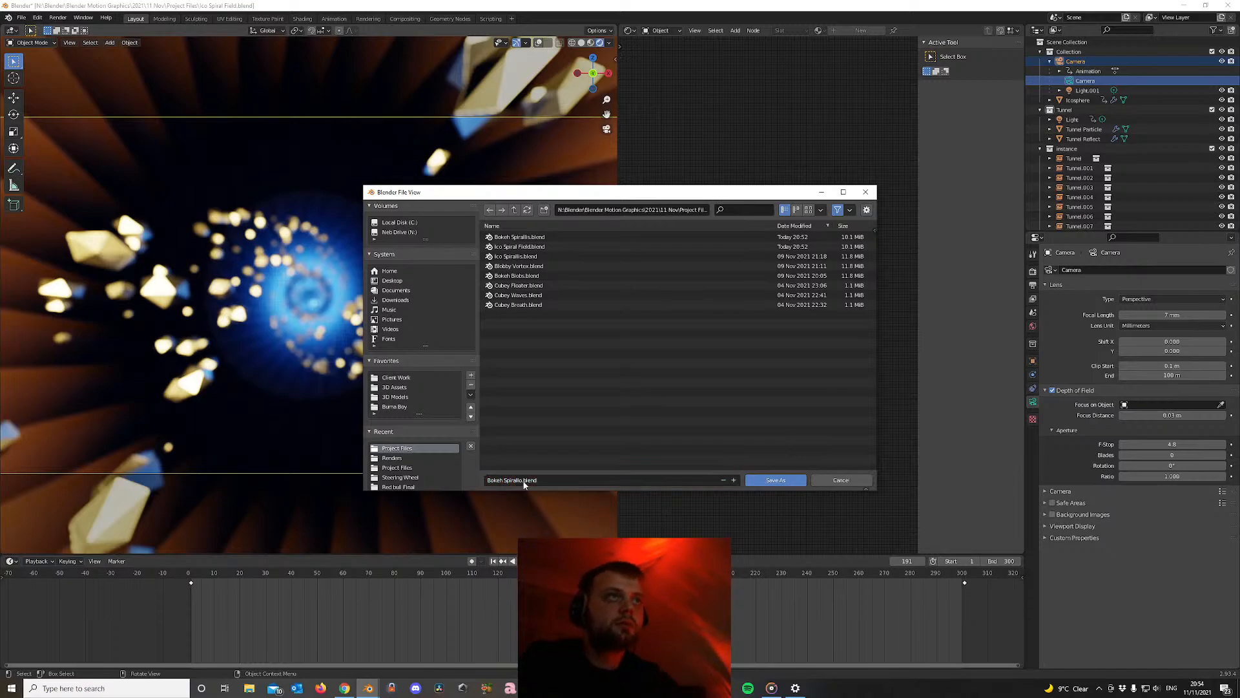
pyautogui.click(772, 480)
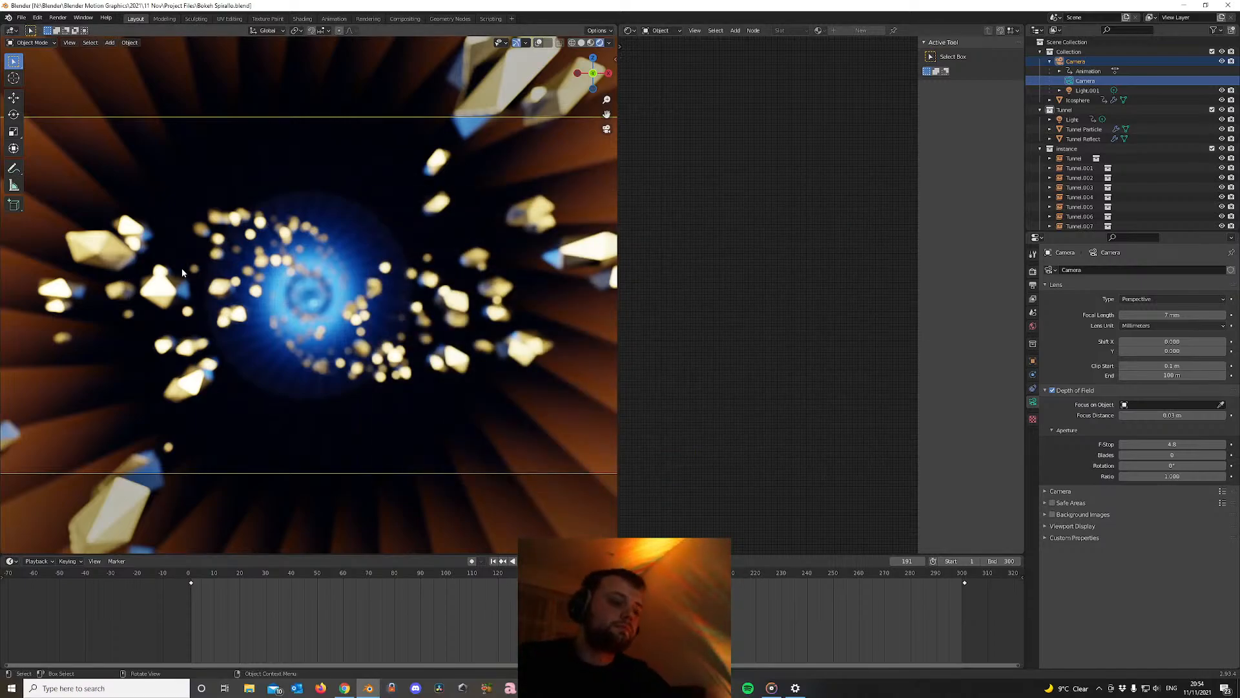
# Render frame 191 and bring up the result behind the node tree in the Compositing workspace
pyautogui.press('F12')
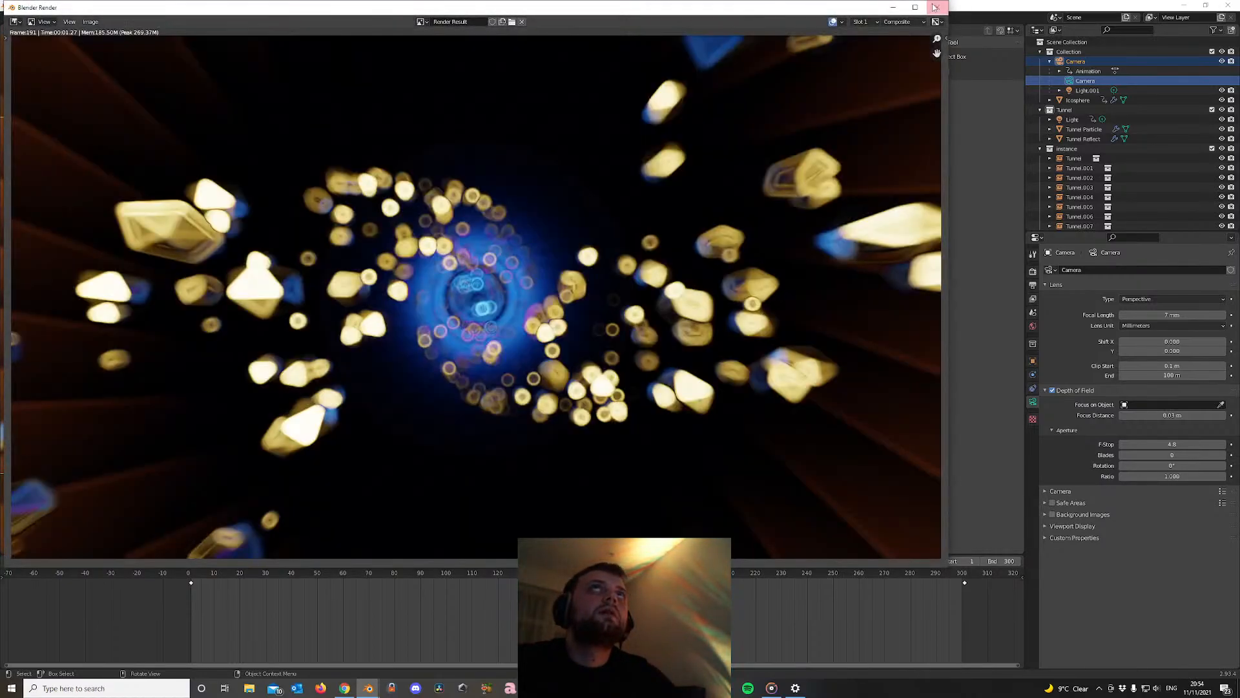
pyautogui.click(372, 4)
pyautogui.click(405, 19)
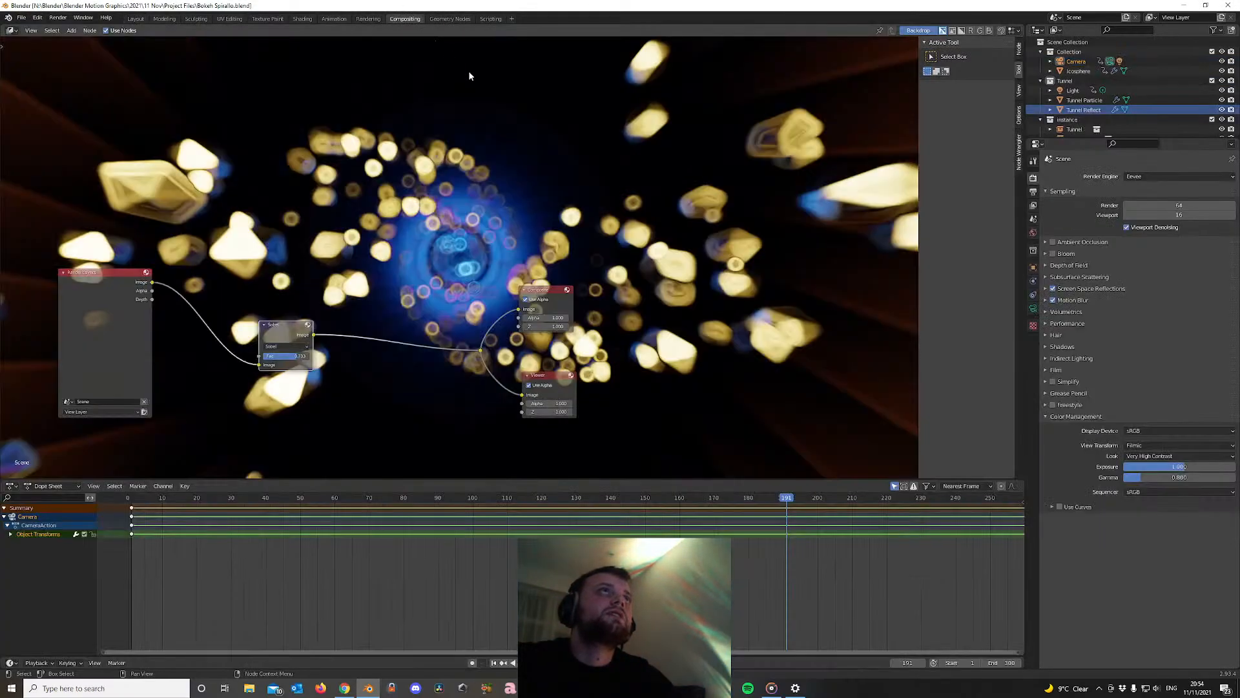
# Insert a Lens Distortion node into the compositor link just before the Composite and Viewer outputs
pyautogui.scroll(1, 355, 327)
pyautogui.hotkey('shift', 'a')
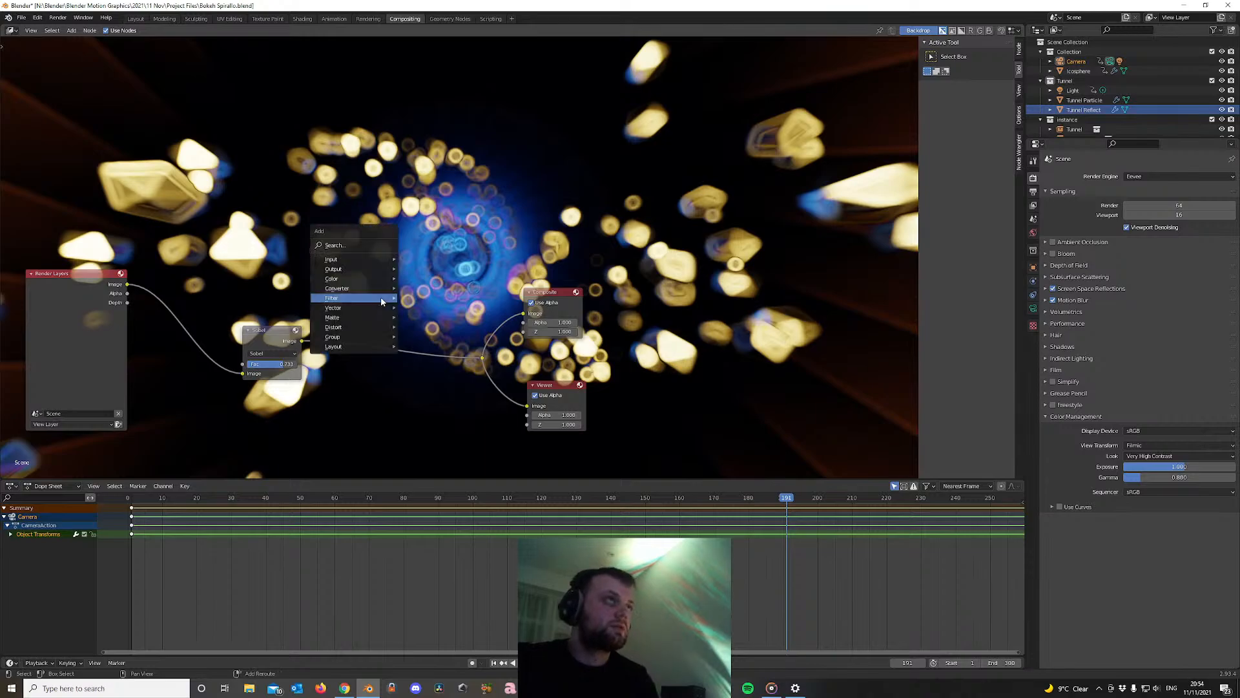
pyautogui.moveTo(377, 302)
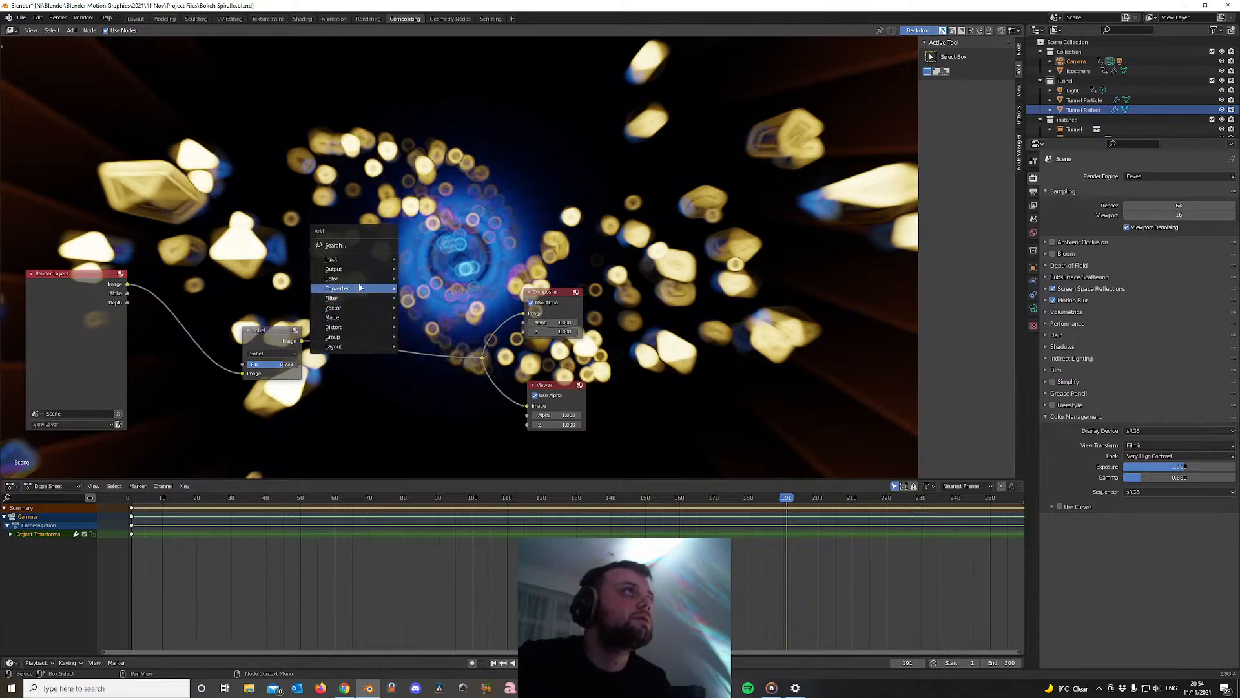
pyautogui.moveTo(354, 334)
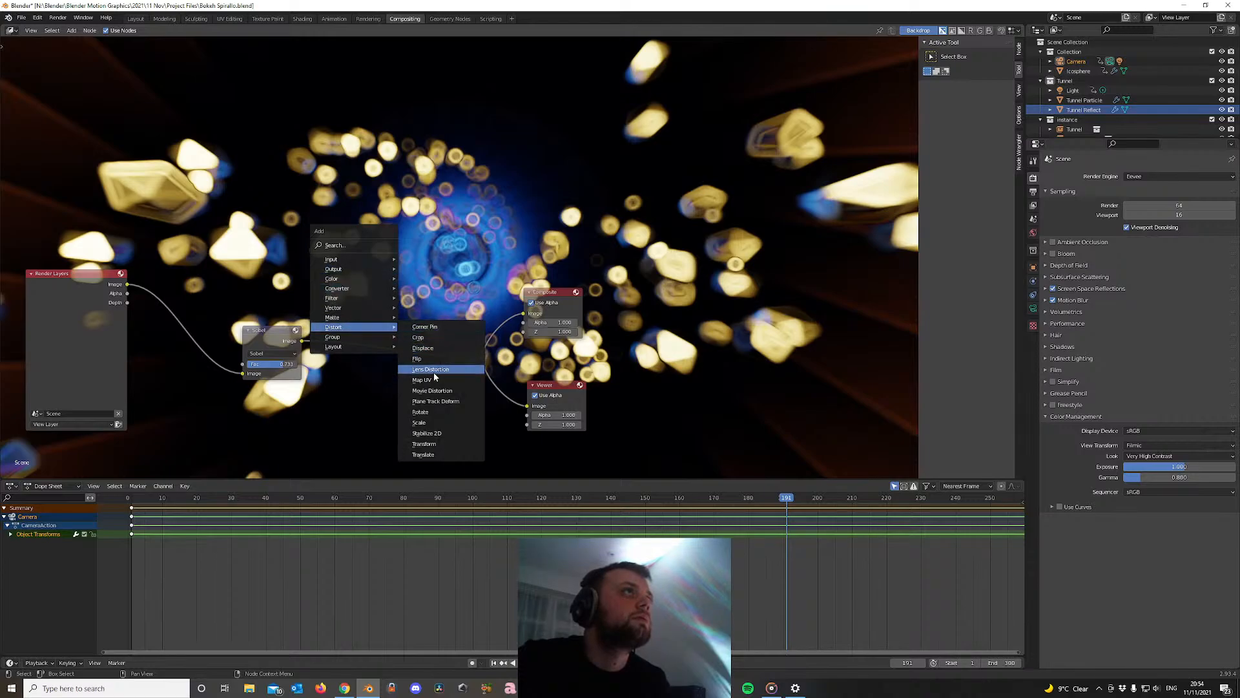
pyautogui.click(433, 371)
pyautogui.click(351, 331)
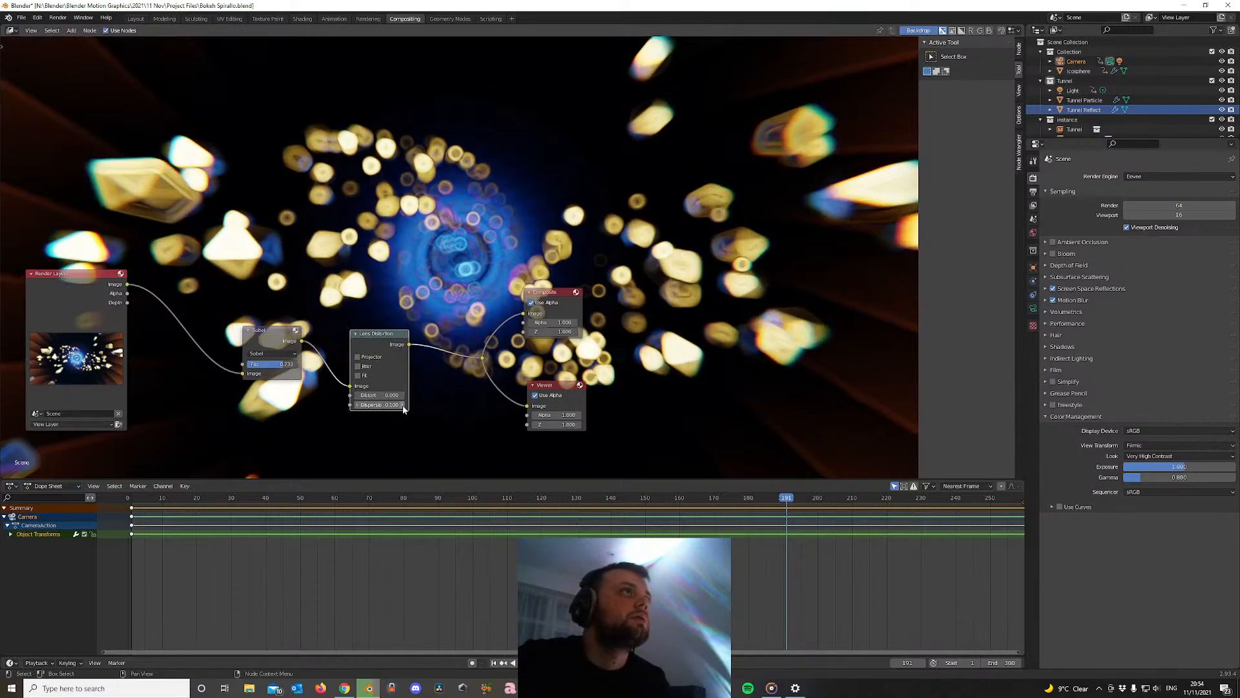
# Raise the Lens Distortion node's Dispersion step by step, settling on 0.300
pyautogui.click(402, 405)
pyautogui.click(402, 405)
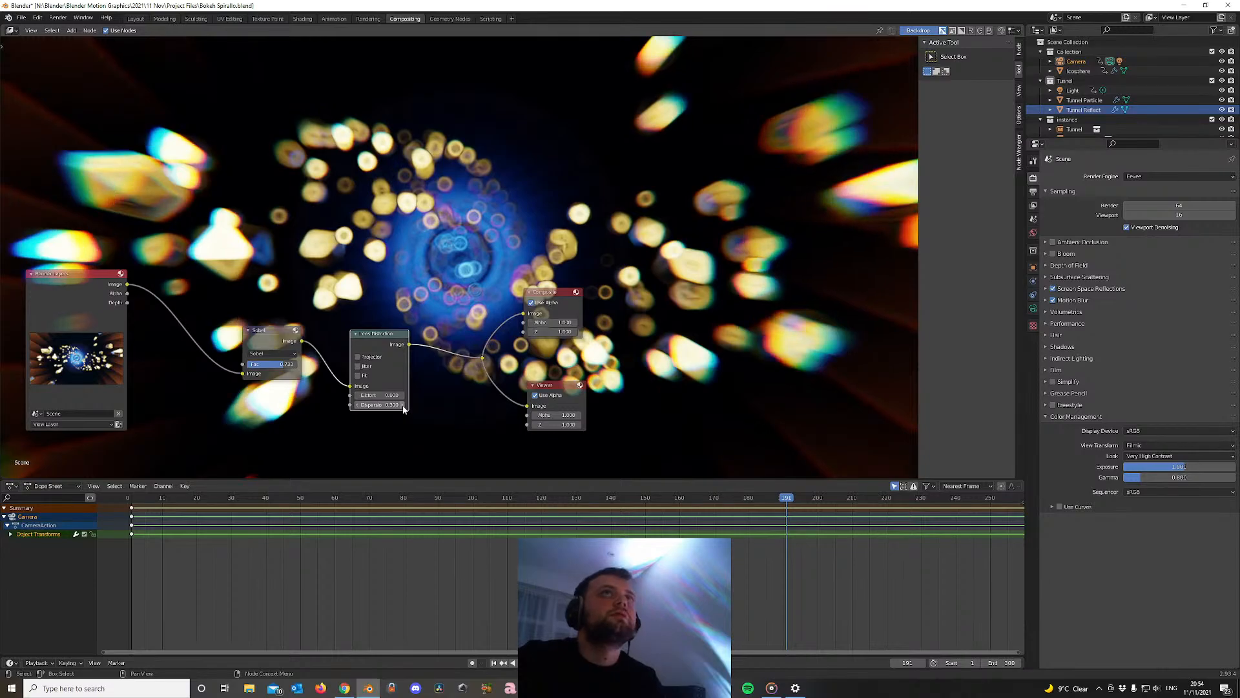
pyautogui.click(402, 405)
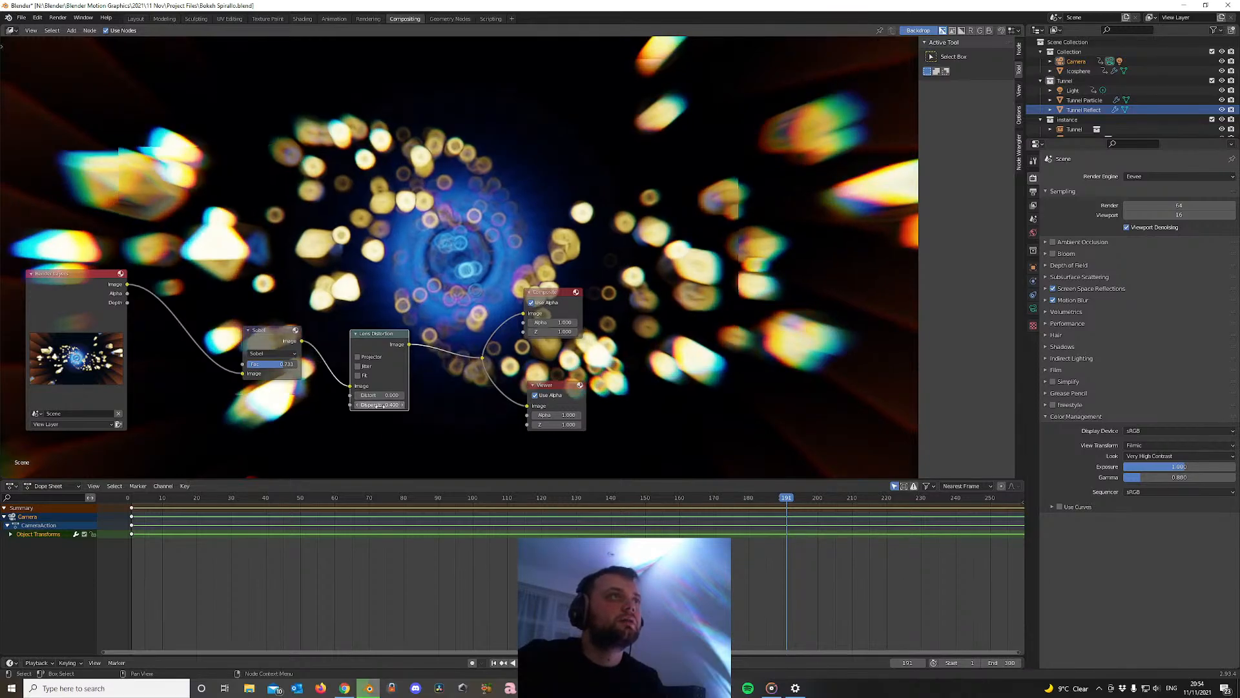
pyautogui.hotkey('ctrl', 'z')
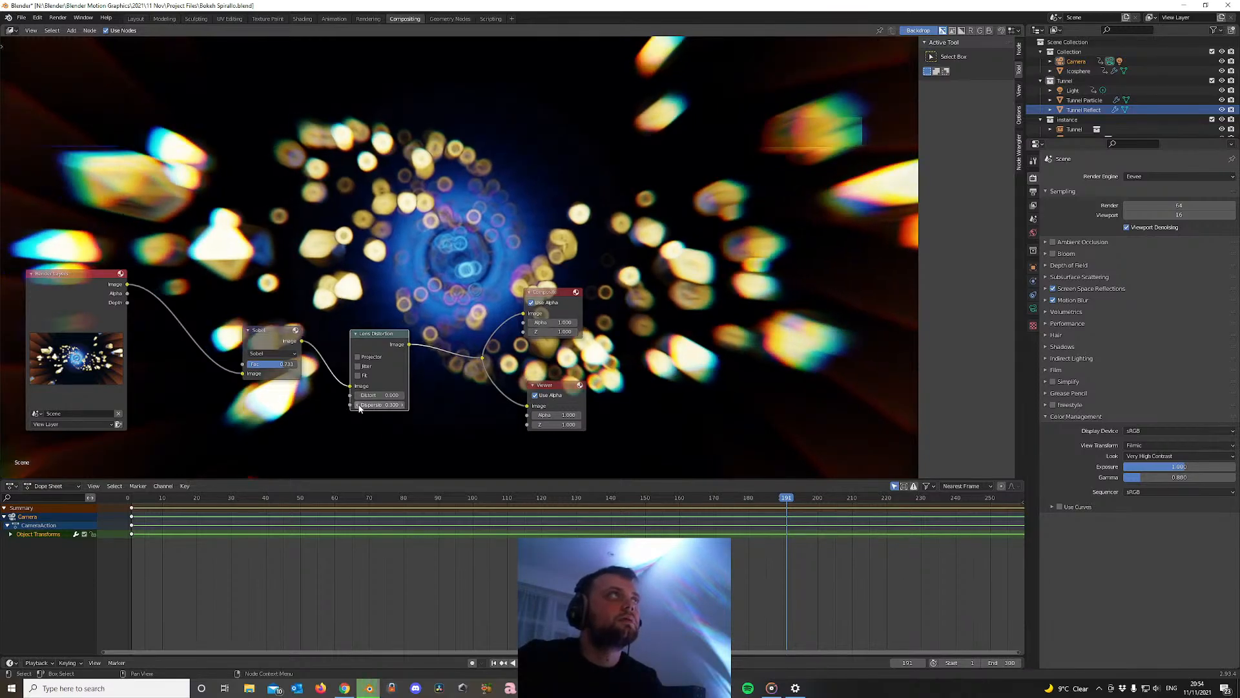
# Go to frame 86 and render it to check the lens dispersion effect
pyautogui.click(423, 496)
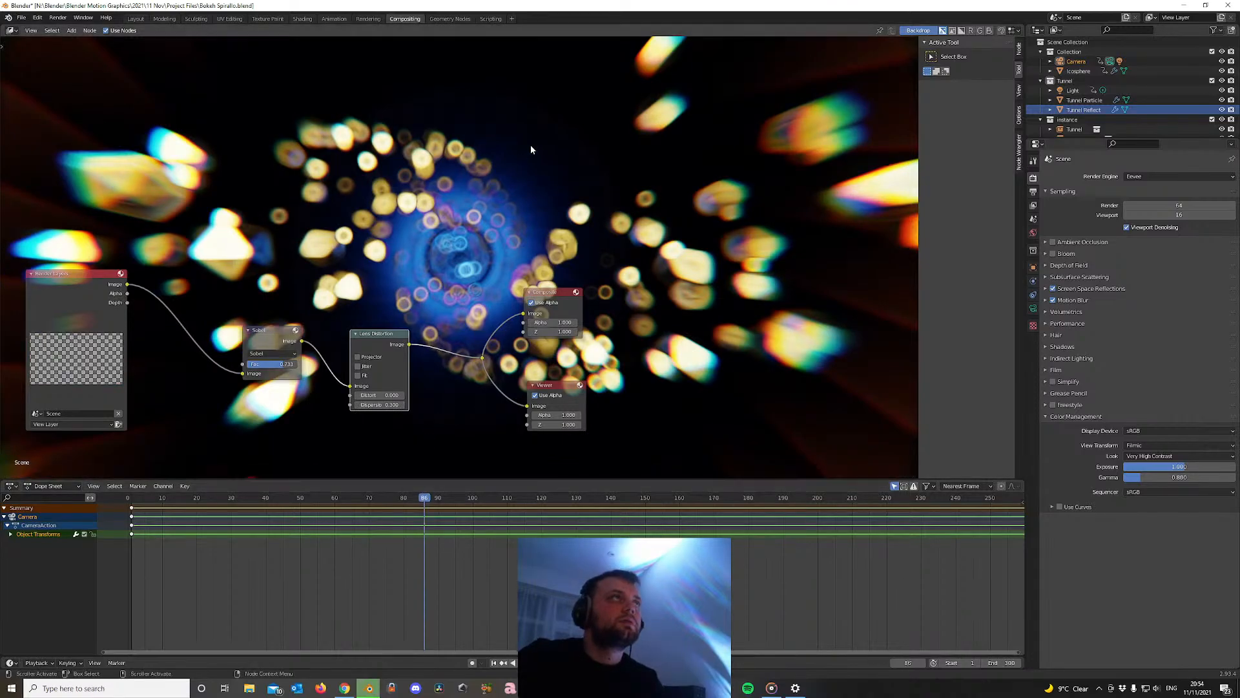
pyautogui.press('F12')
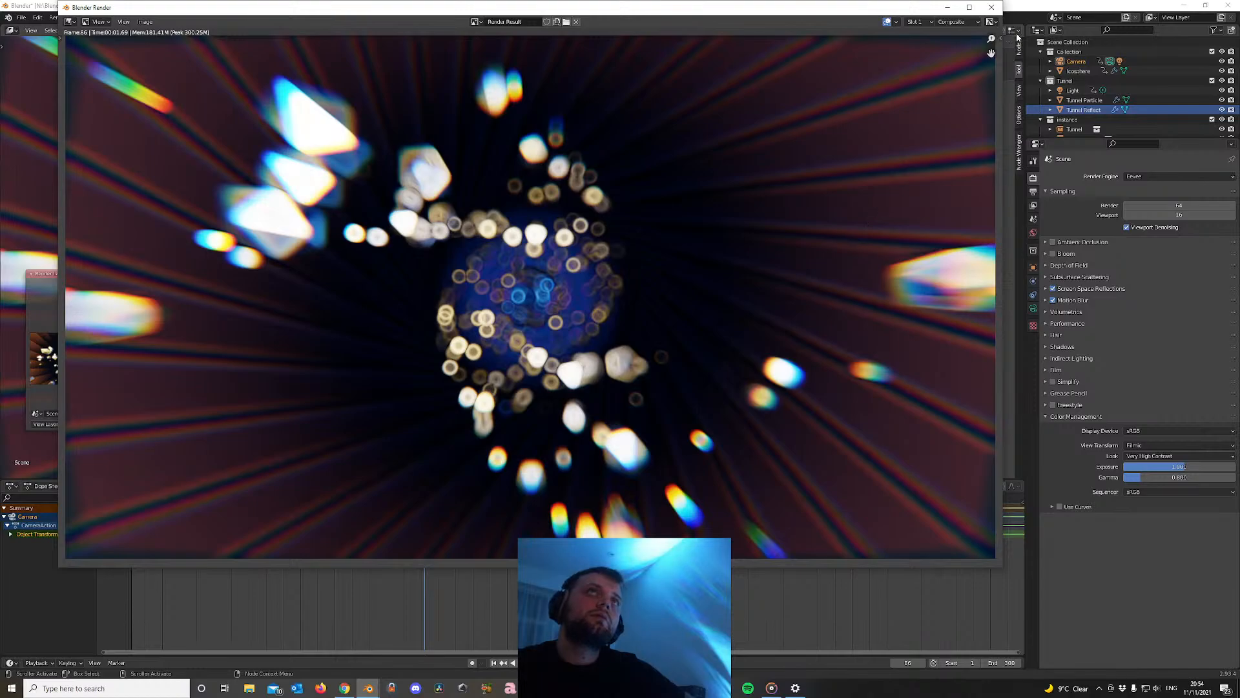
pyautogui.click(993, 7)
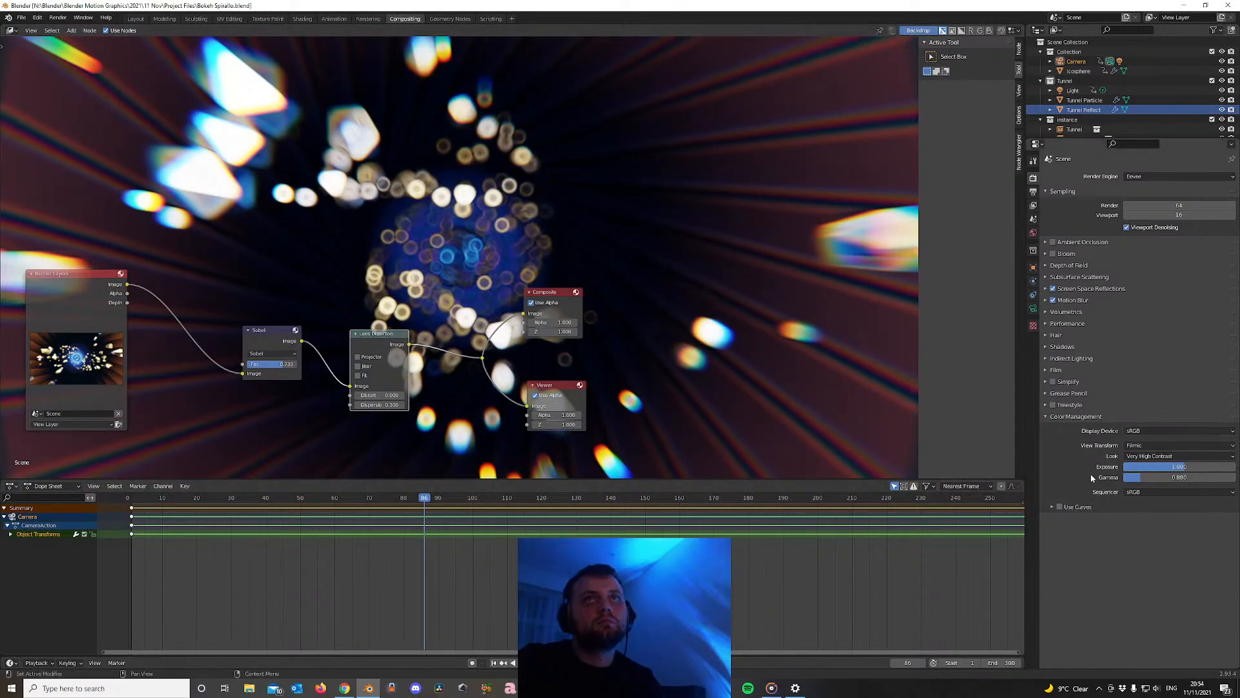
# Move the timeline to frame 134 and play the animation through the camera in the Layout workspace
pyautogui.moveTo(567, 498); pyautogui.dragTo(589, 502)
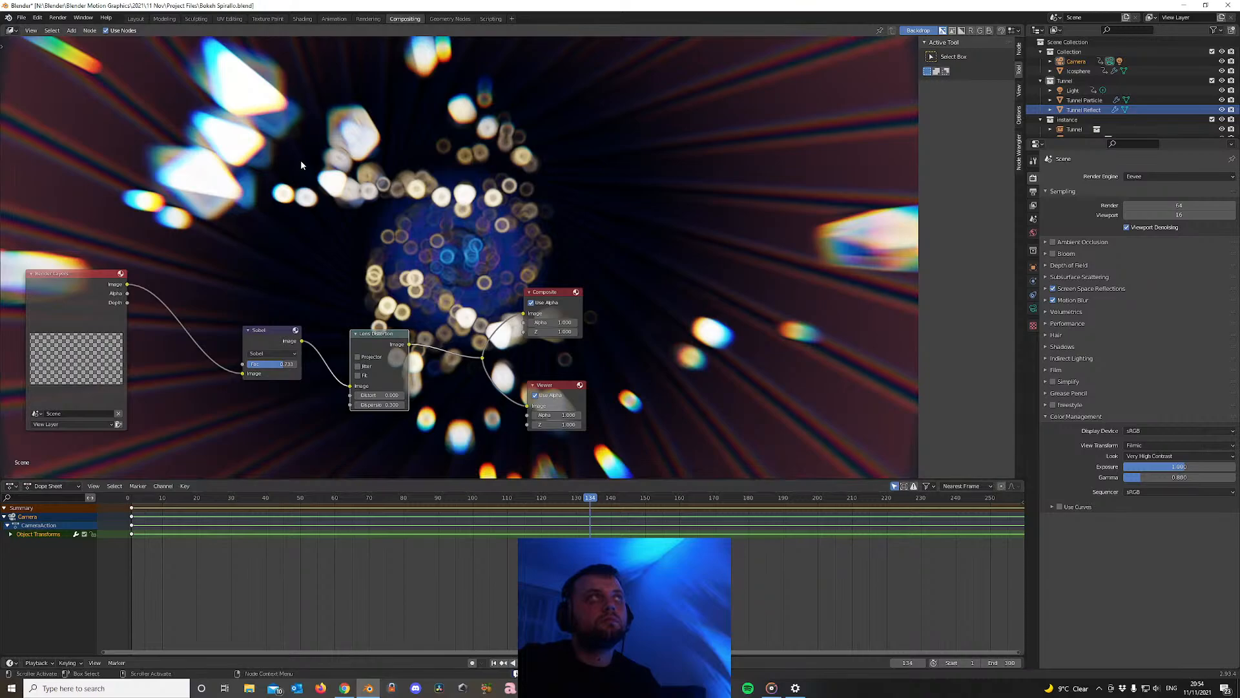
pyautogui.click(136, 18)
pyautogui.press('space')
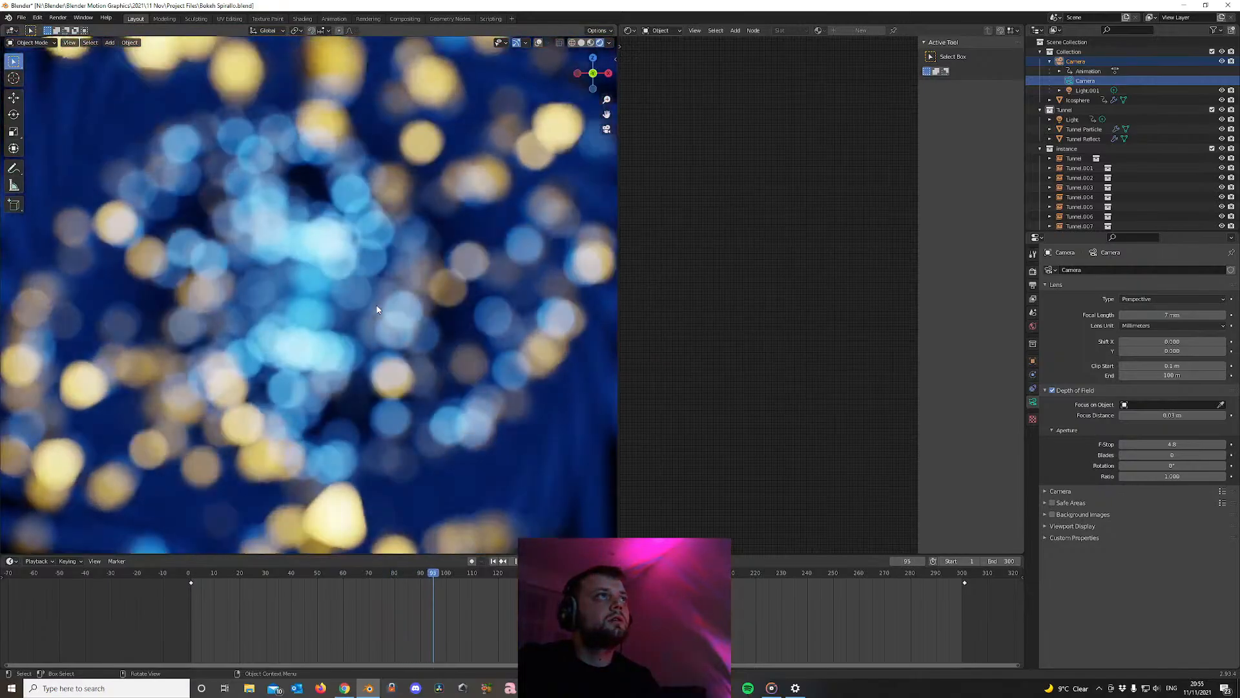
pyautogui.scroll(3, 396, 357)
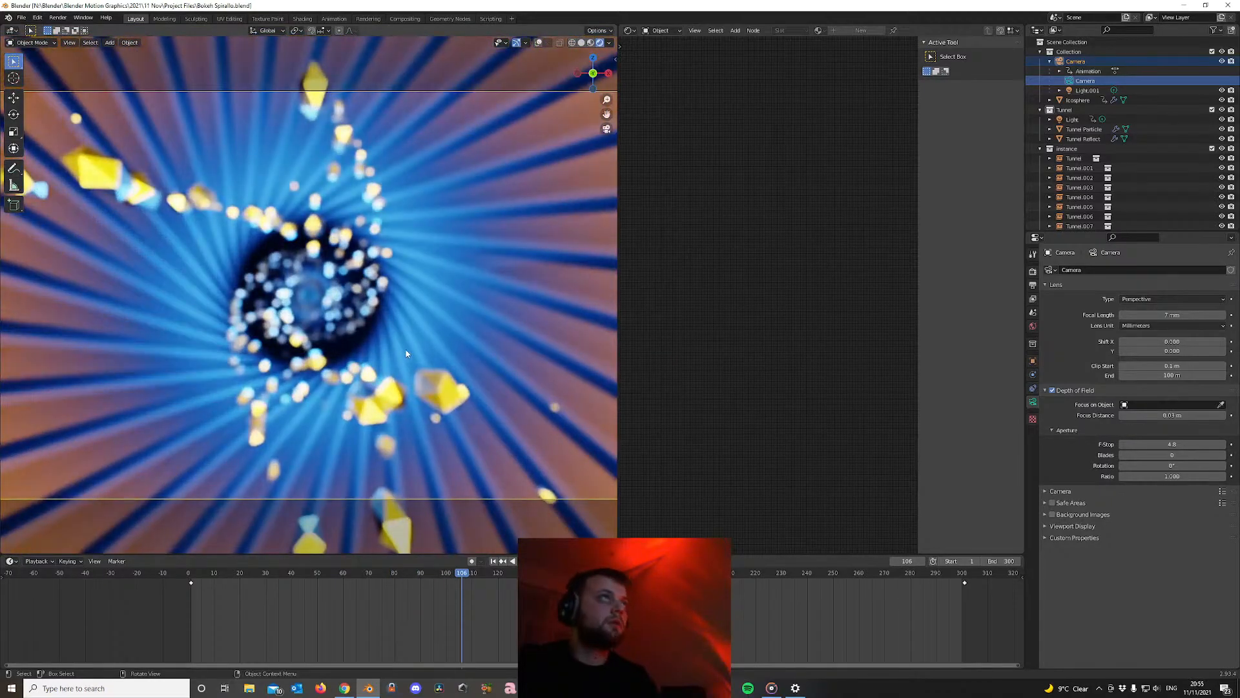
# Increase the camera's Focal Length to about 130 mm and render frame 106 to check the enlarged bokeh
pyautogui.moveTo(1192, 314); pyautogui.dragTo(1218, 314)
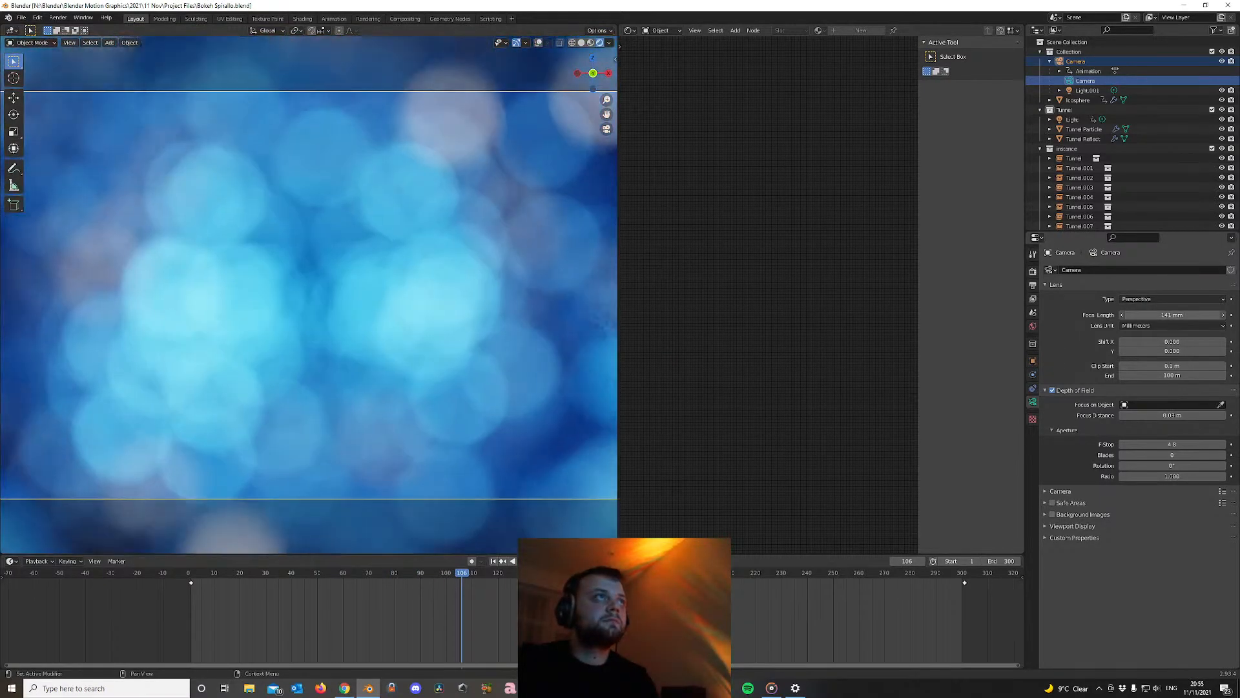
pyautogui.press('F12')
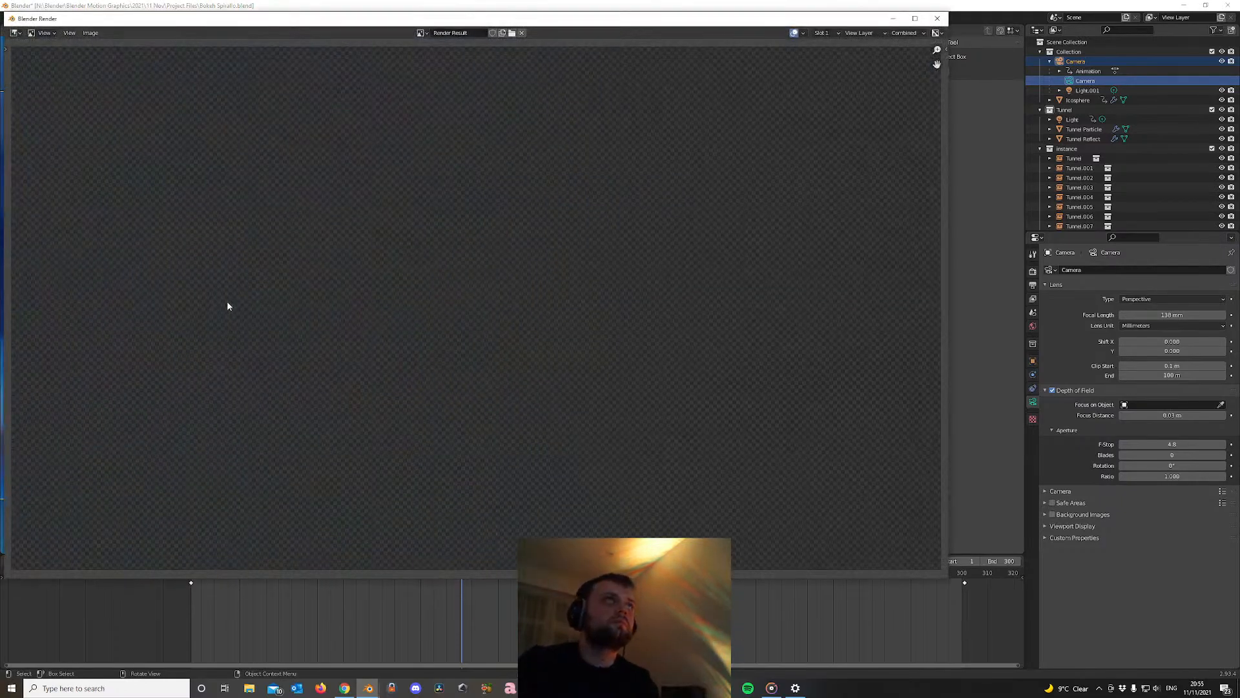
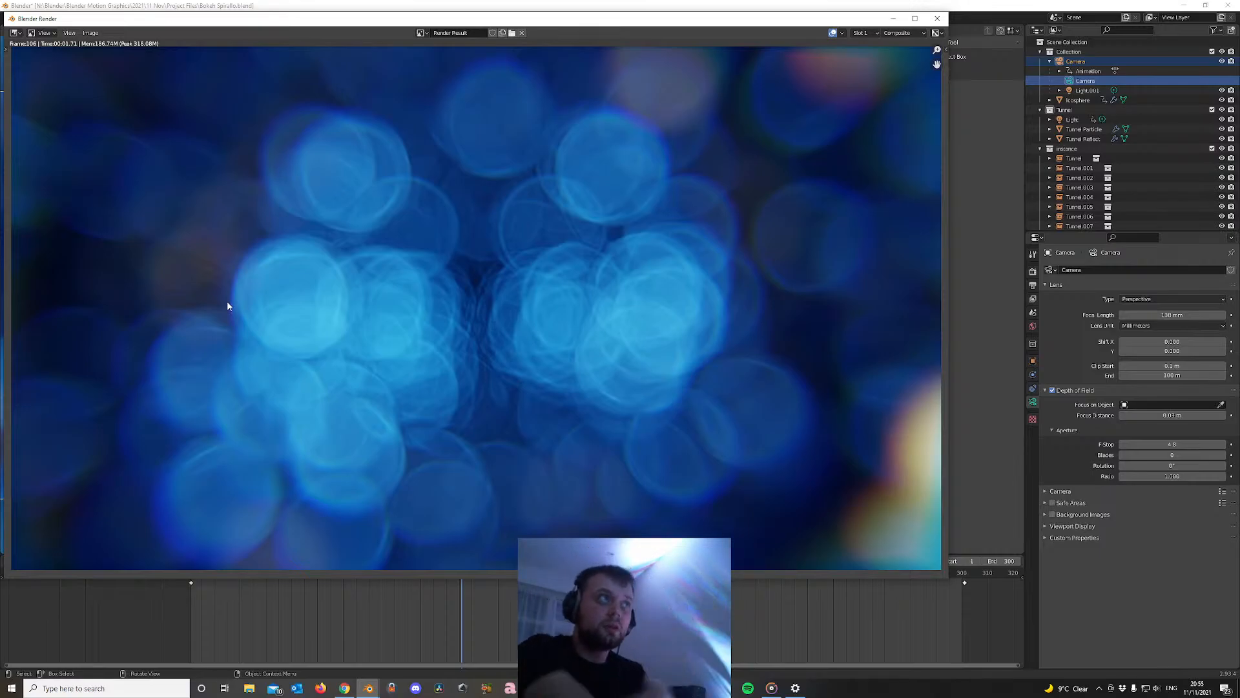
pyautogui.click(937, 18)
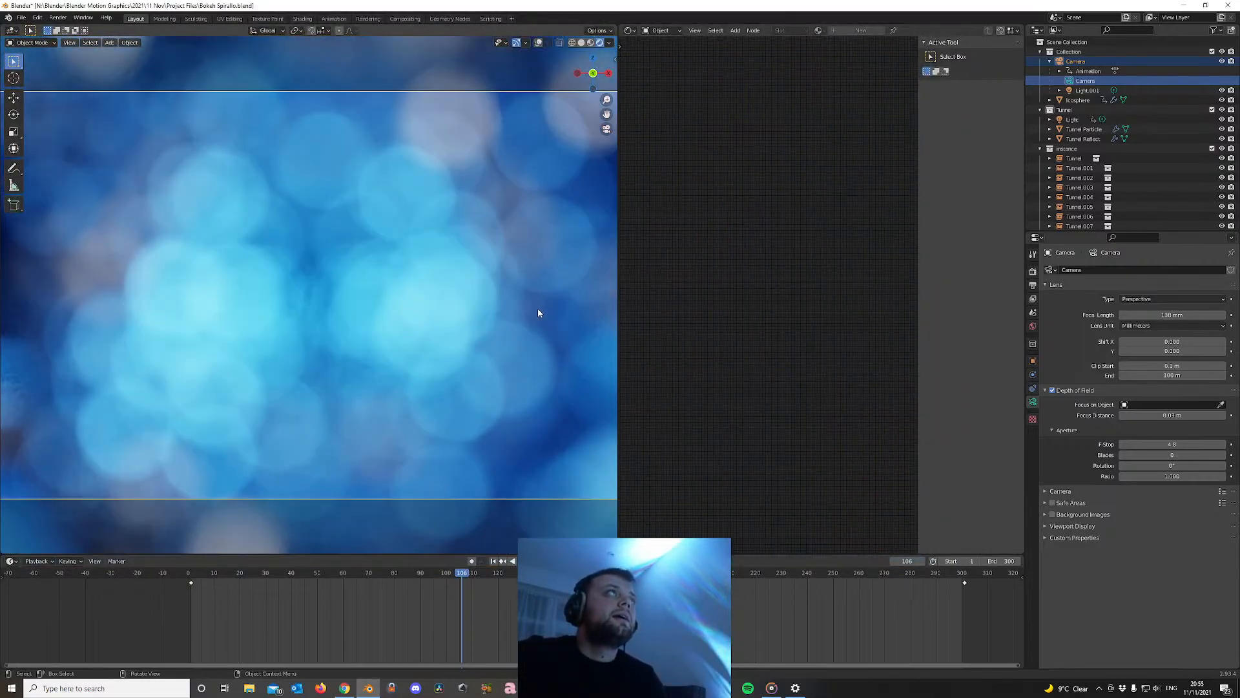
# Save the scene as a separate project file named Bokeh Gas.blend
pyautogui.click(22, 17)
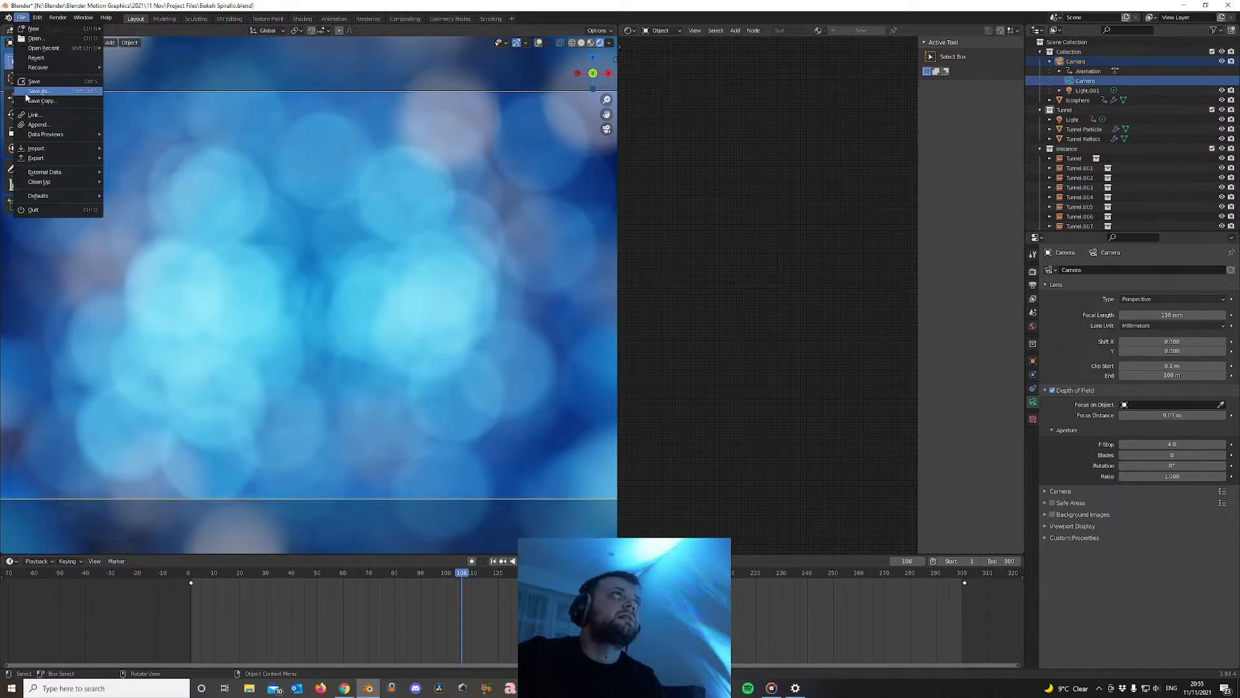
pyautogui.click(26, 93)
pyautogui.click(504, 478)
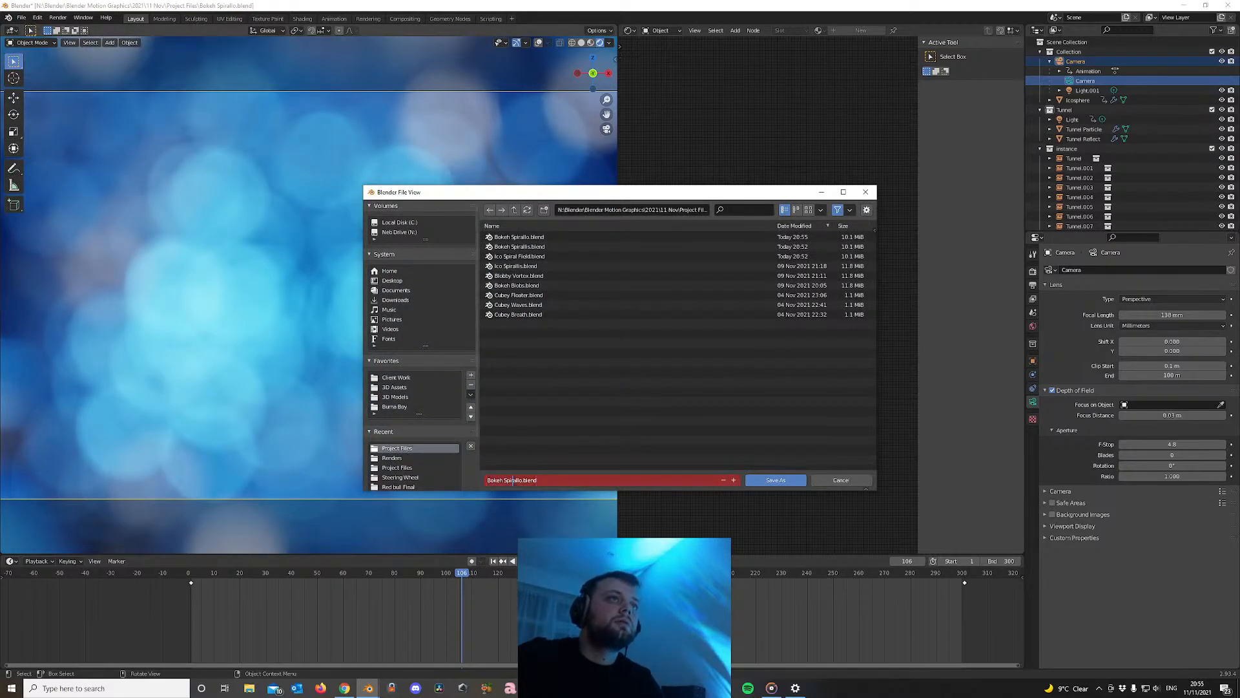
pyautogui.write('Bokeh Gas')
pyautogui.press('Return')
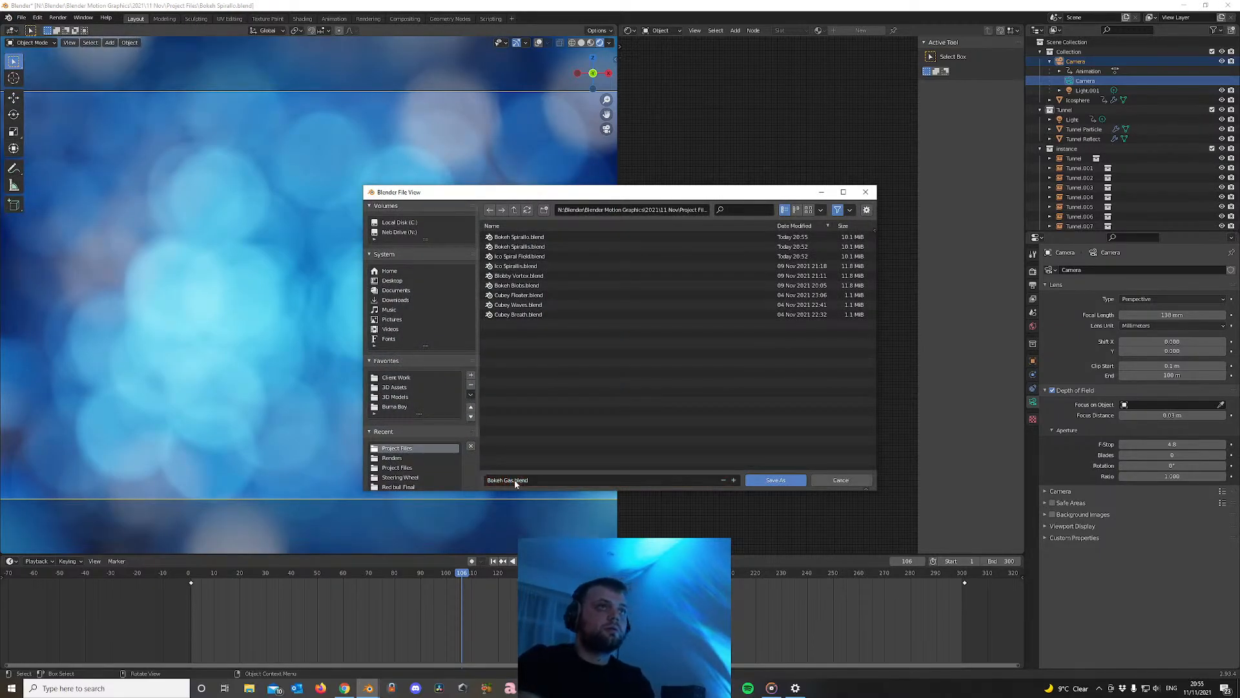
pyautogui.click(785, 485)
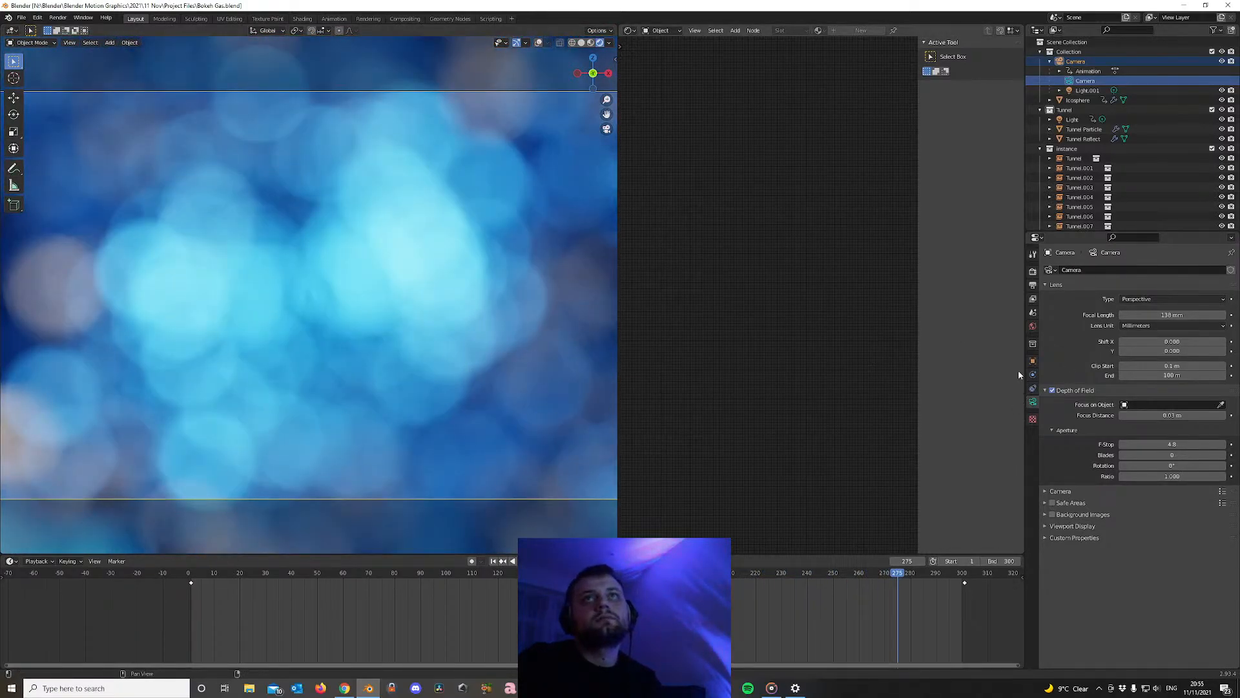
# Find Light.001 among the scene objects and change its color from yellow to red
pyautogui.click(1075, 101)
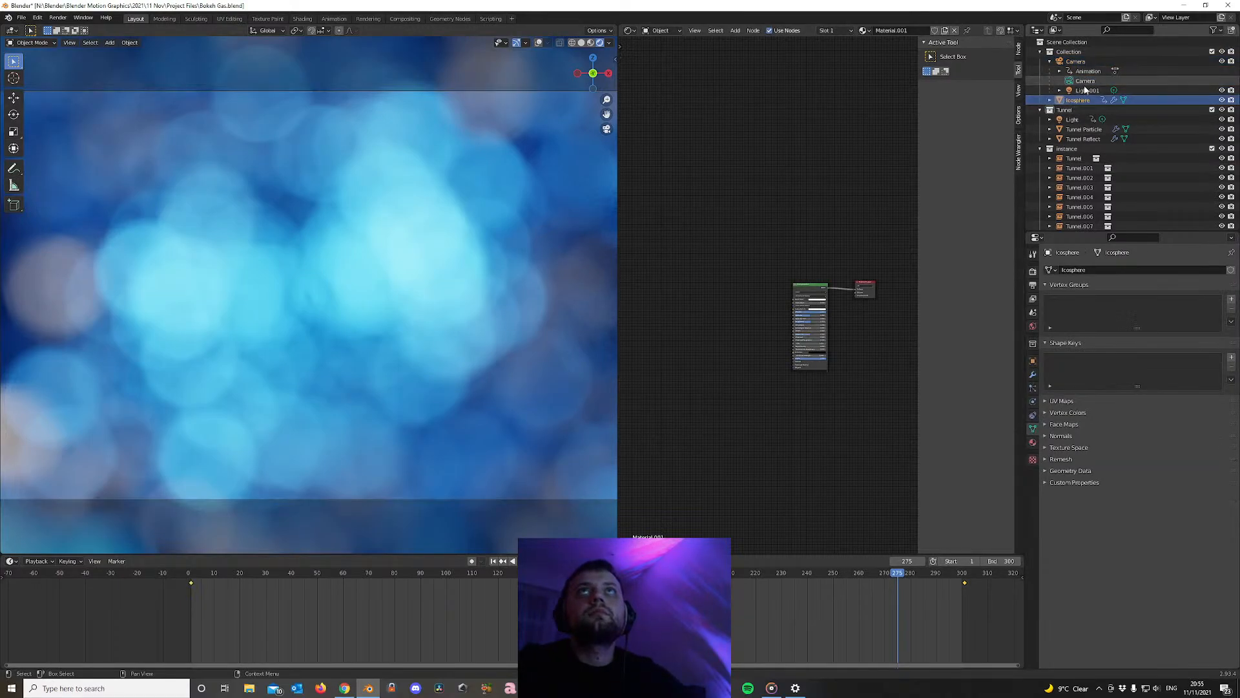
pyautogui.click(1088, 91)
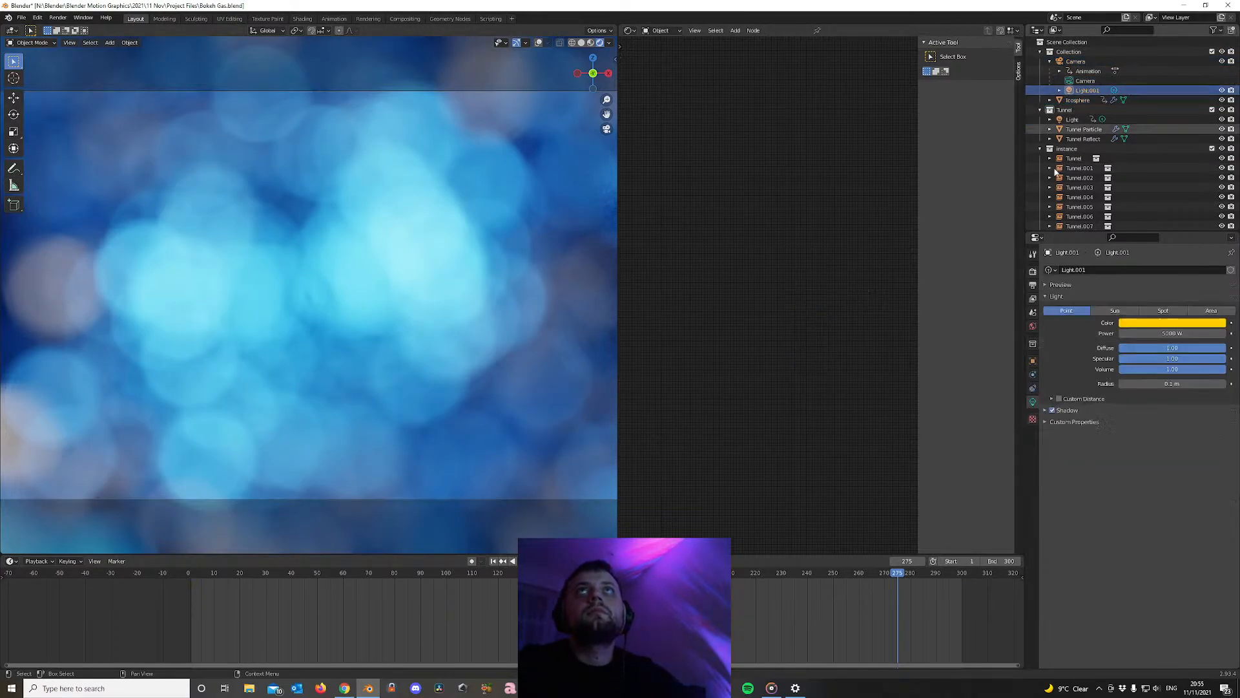
pyautogui.click(1094, 131)
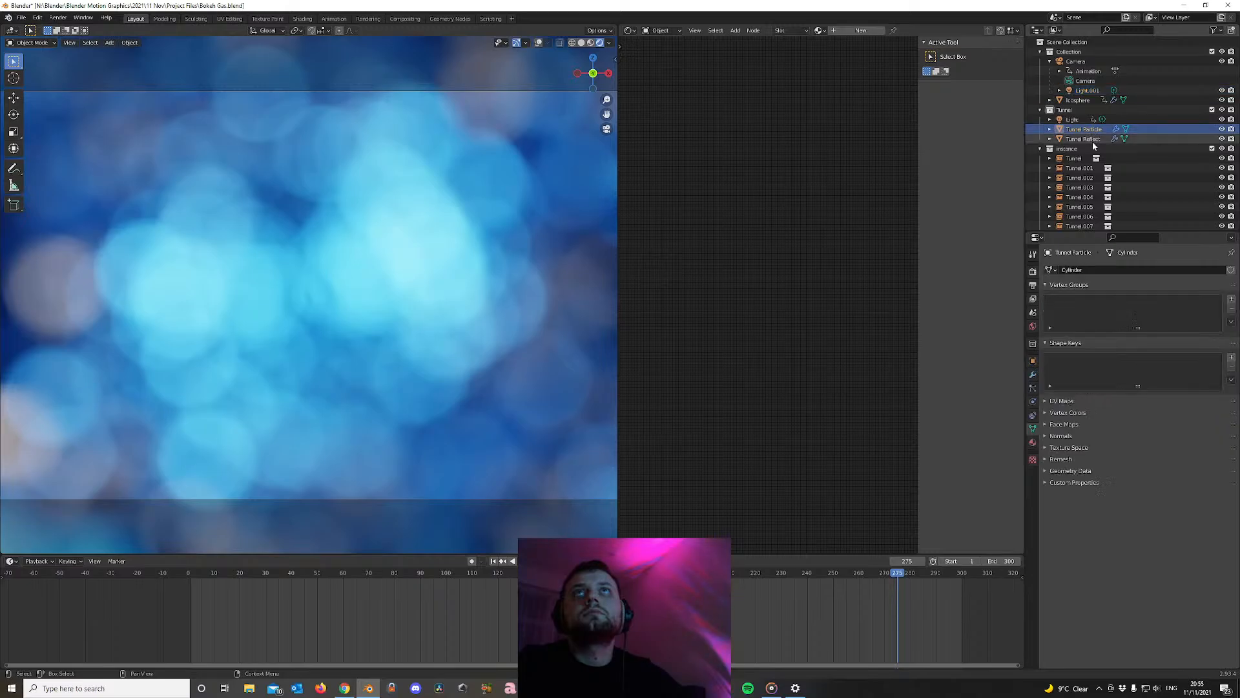
pyautogui.click(1087, 90)
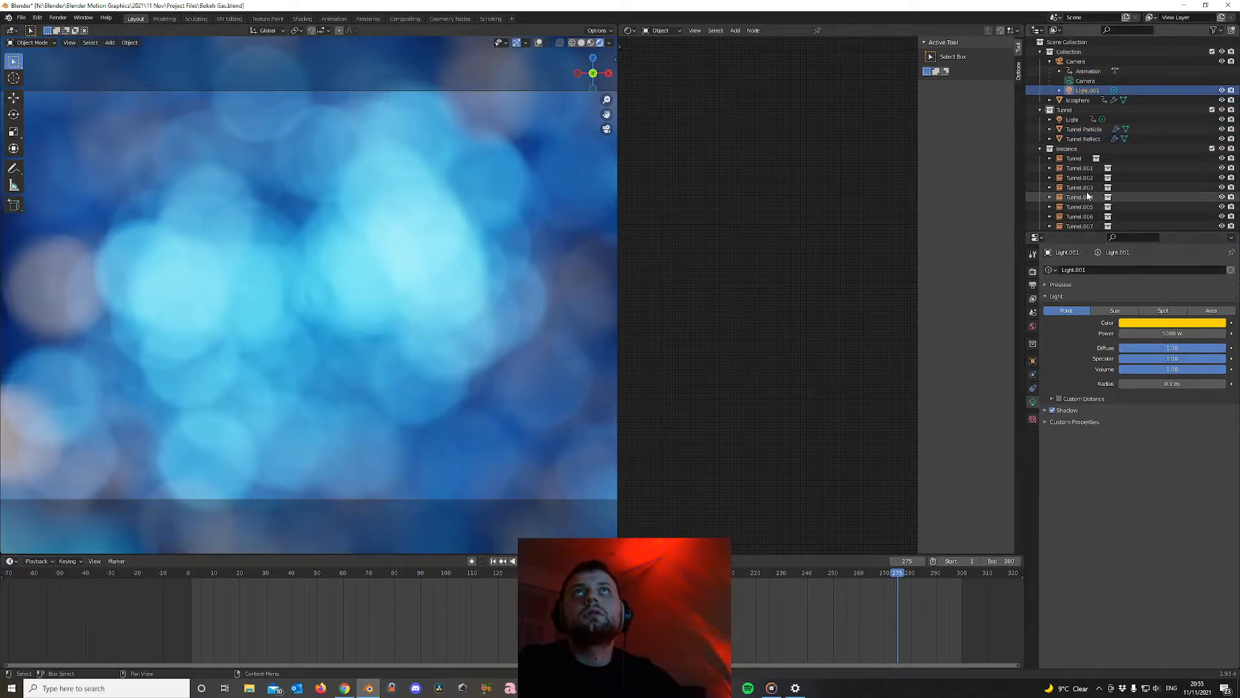
pyautogui.scroll(-5, 1087, 191)
pyautogui.scroll(5, 1087, 215)
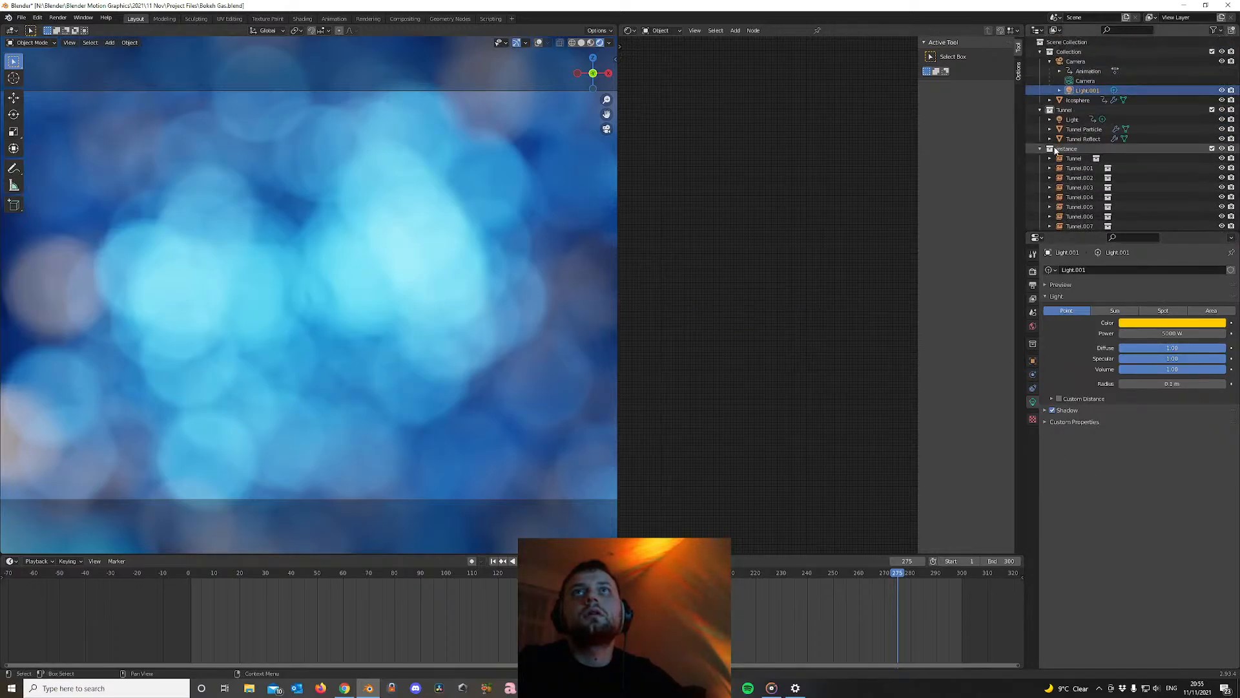
pyautogui.click(1179, 324)
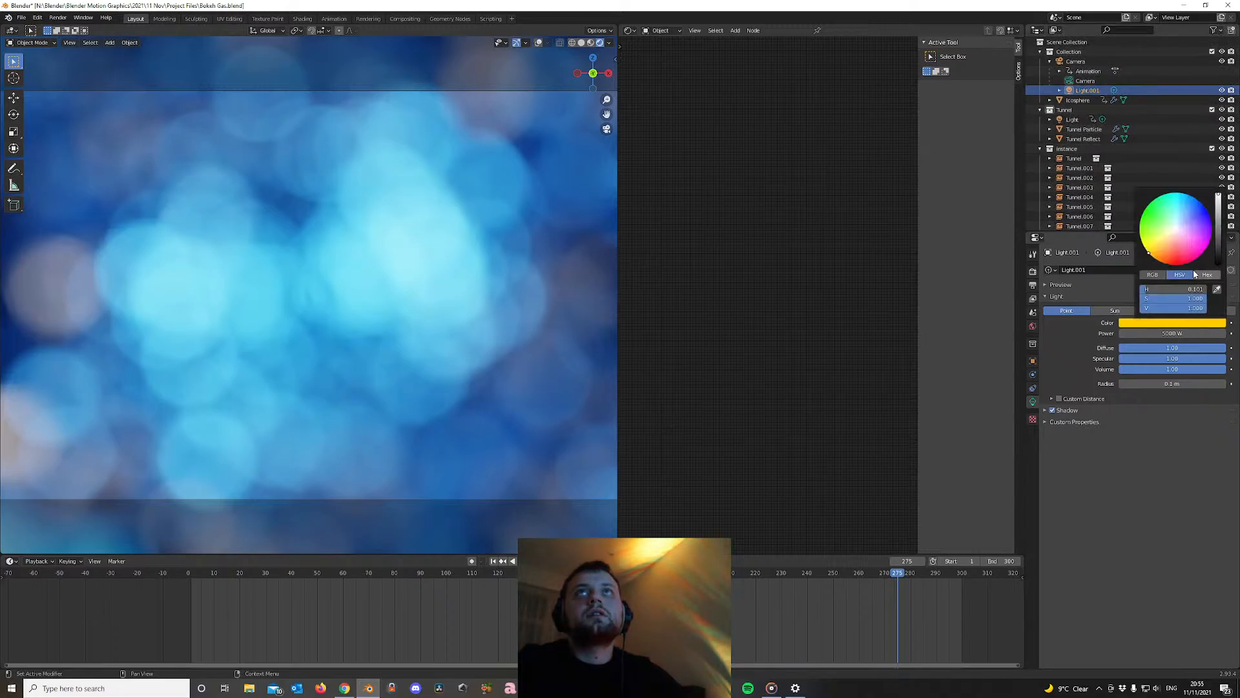
pyautogui.moveTo(1160, 260)
pyautogui.mouseDown()
pyautogui.moveTo(1186, 261)
pyautogui.moveTo(1171, 265)
pyautogui.mouseUp()
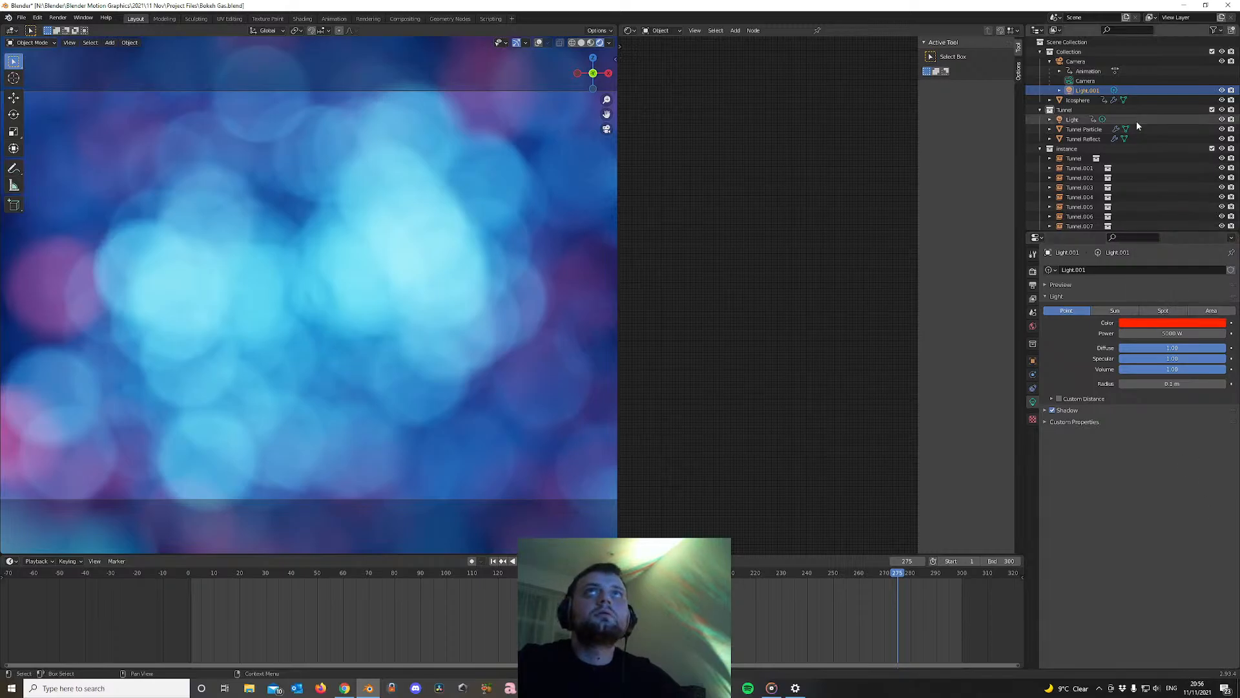
# Change the color of the Tunnel collection's Light to a violet-blue
pyautogui.click(1074, 120)
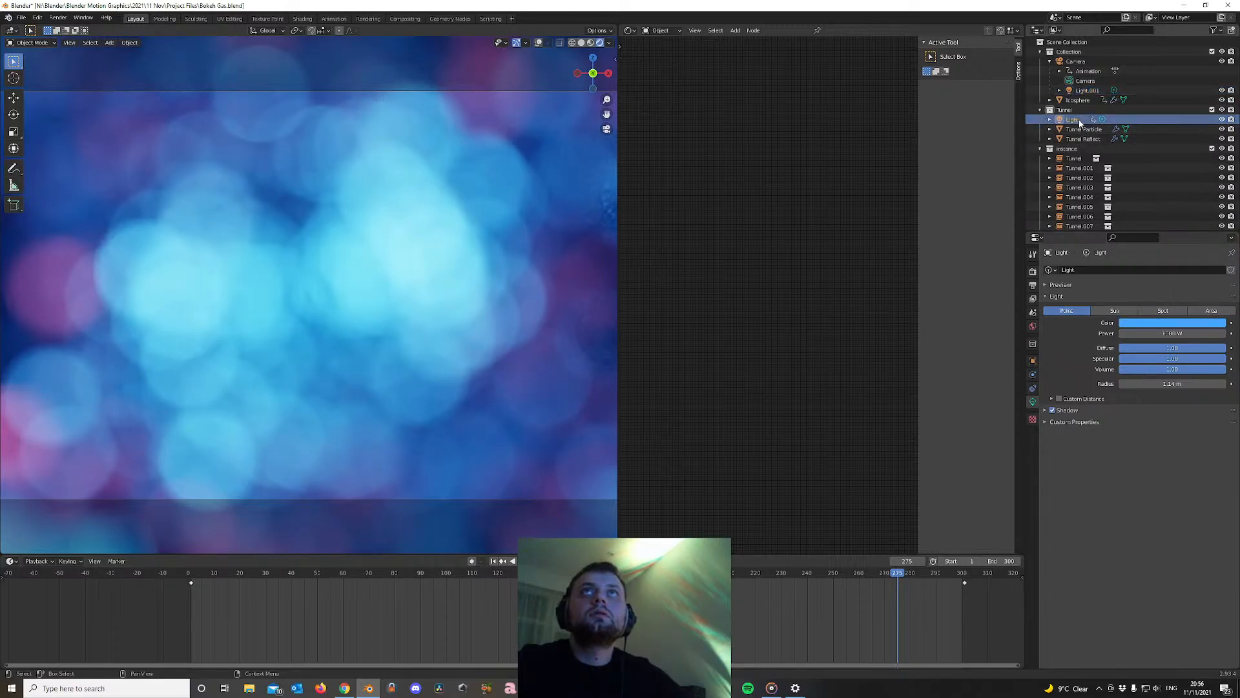
pyautogui.click(1168, 323)
pyautogui.moveTo(1193, 218)
pyautogui.mouseDown()
pyautogui.moveTo(1206, 228)
pyautogui.moveTo(1173, 200)
pyautogui.moveTo(1204, 227)
pyautogui.moveTo(1192, 253)
pyautogui.moveTo(1153, 233)
pyautogui.moveTo(1162, 215)
pyautogui.moveTo(1193, 218)
pyautogui.mouseUp()
# Play the recolored animation and render frame 182 to check the new light colors
pyautogui.press('space')
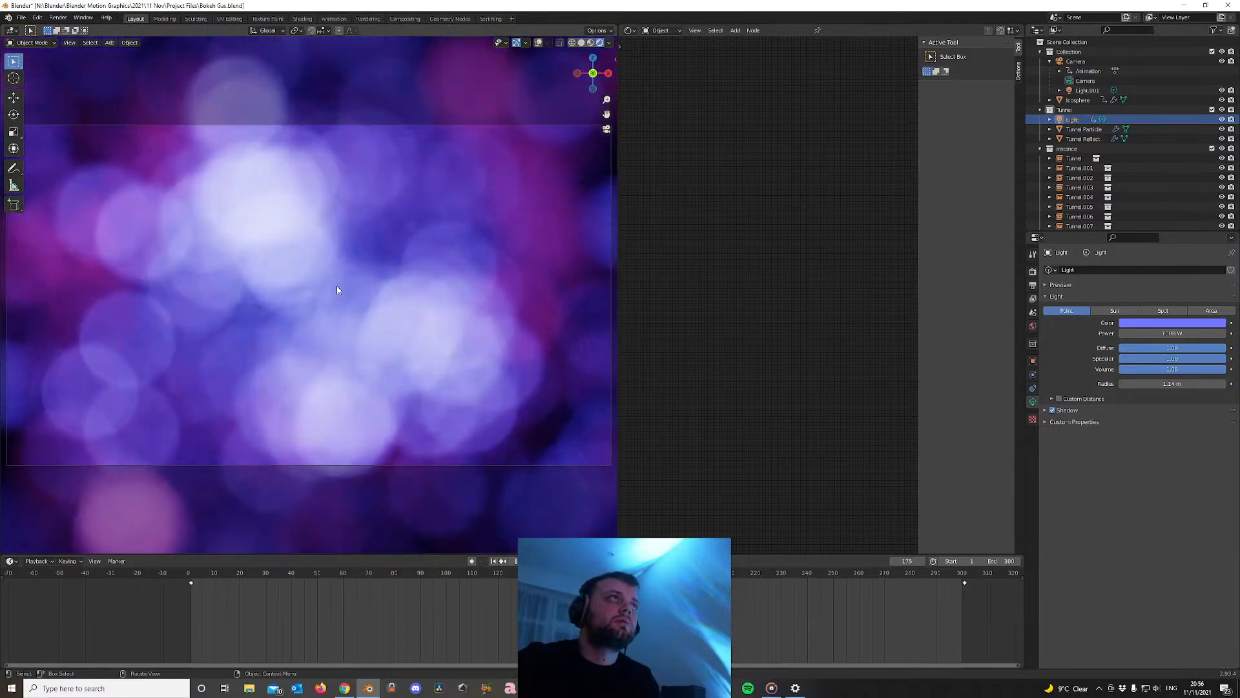
pyautogui.press('F12')
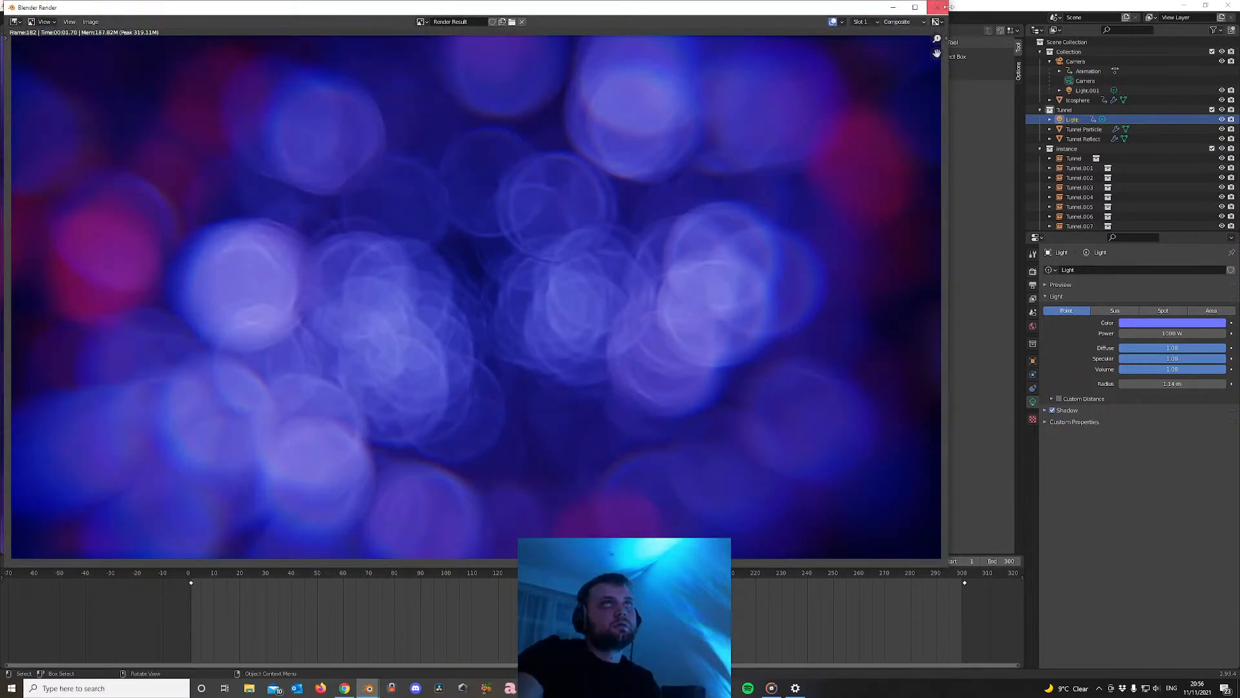
pyautogui.click(944, 9)
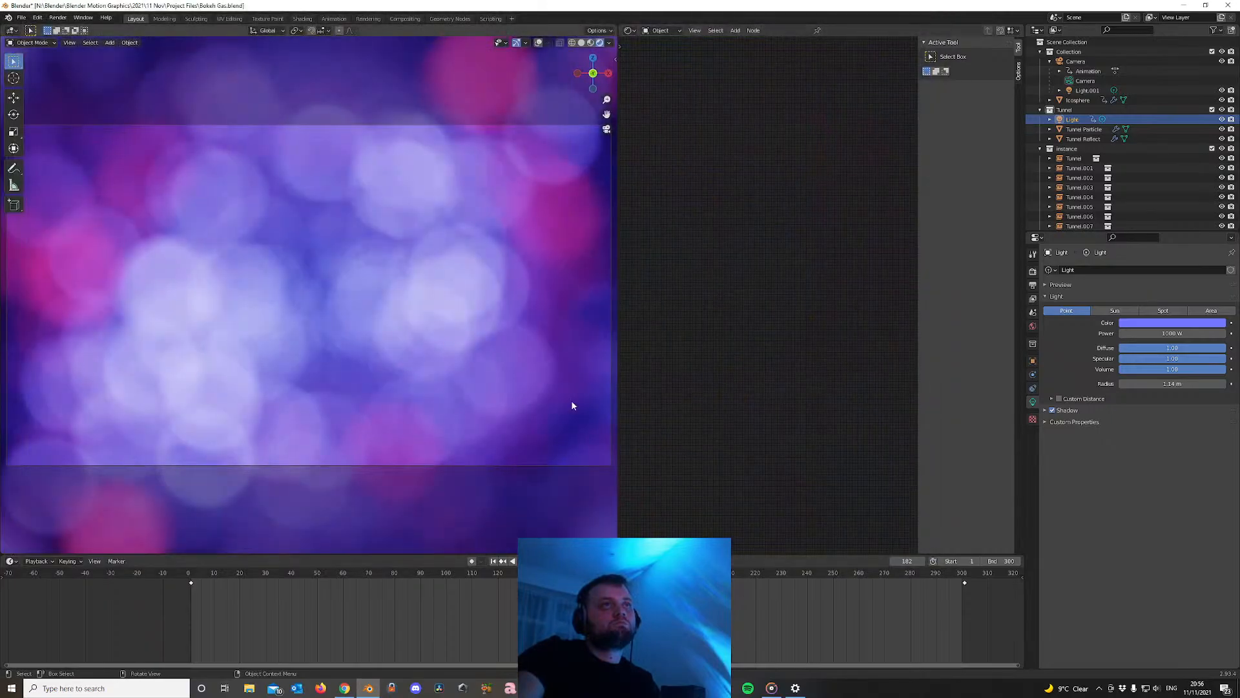
# Return the timeline to frame 1 and select the Tunnel instance in the viewport
pyautogui.click(493, 560)
pyautogui.click(396, 196)
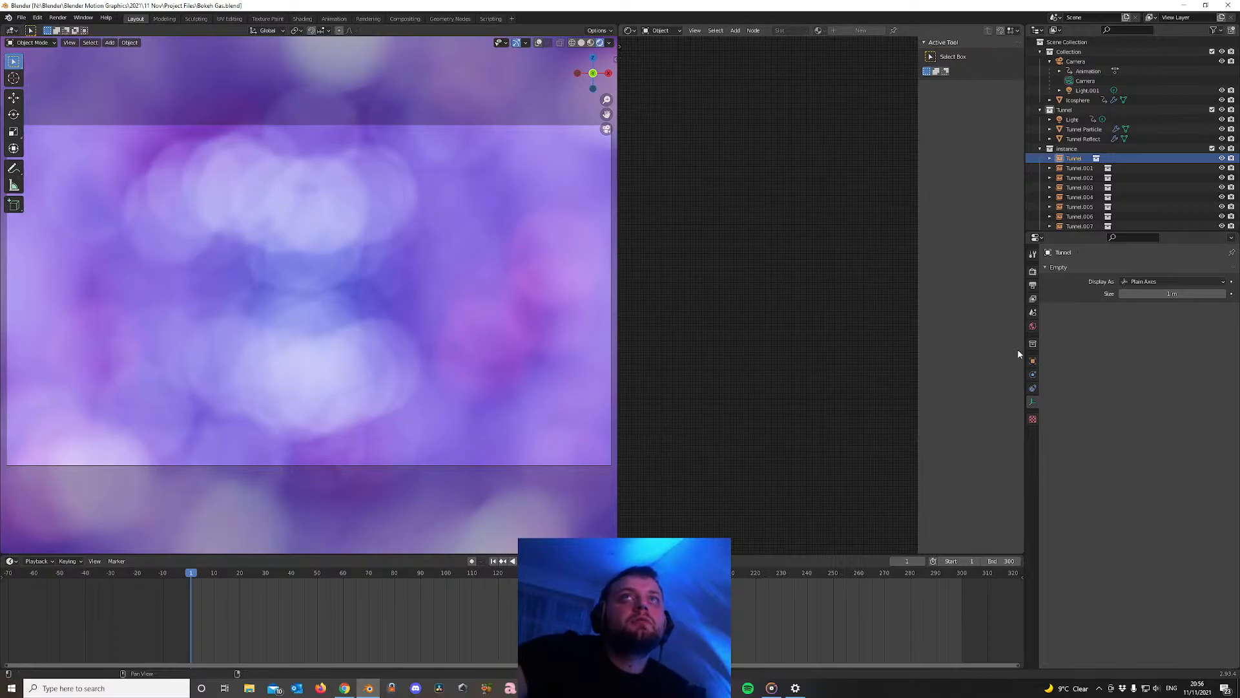
# Raise the camera's depth-of-field F-Stop to over 100 to get smaller, more defined bokeh blobs
pyautogui.click(1071, 120)
pyautogui.click(1085, 81)
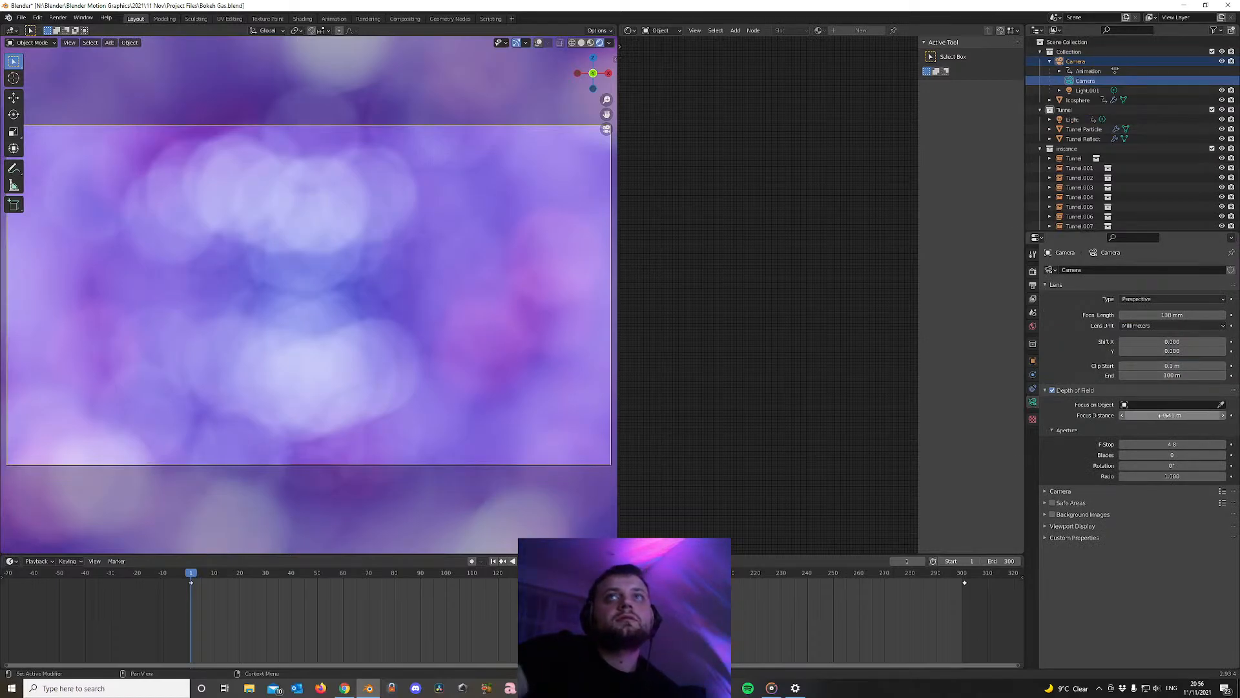
pyautogui.hotkey('ctrl', 'z')
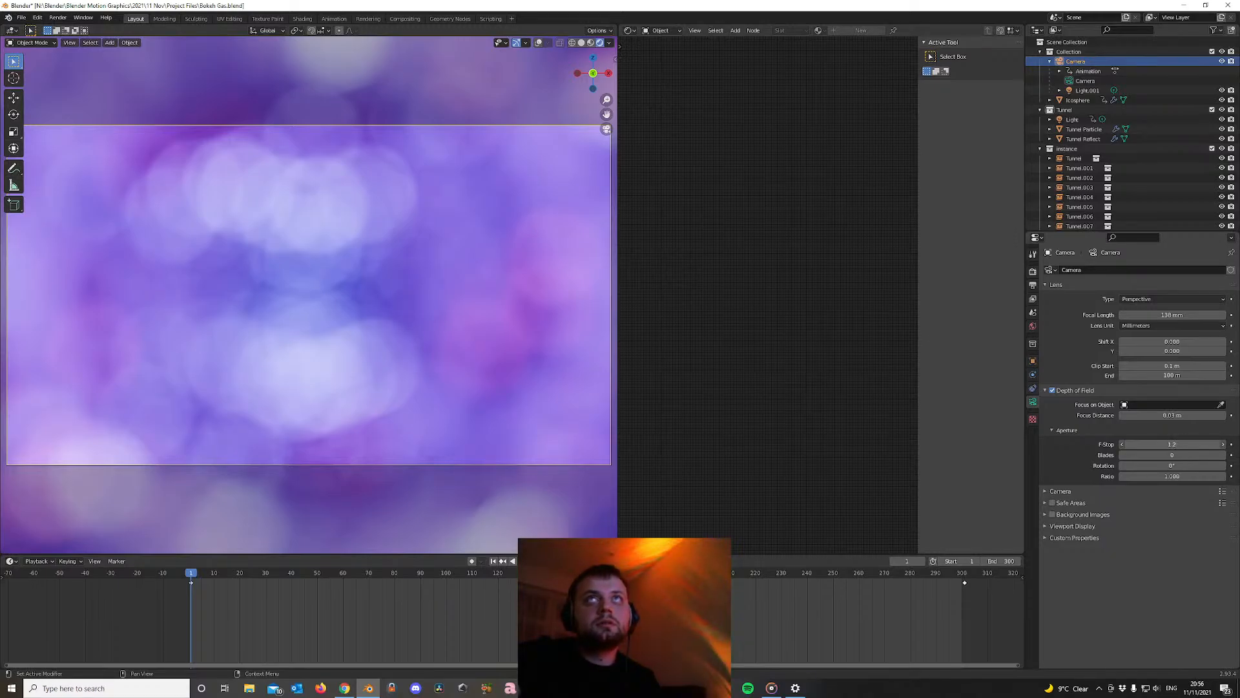
pyautogui.moveTo(1172, 444); pyautogui.dragTo(1222, 443)
# Play the animation with the new aperture, stop at frame 188 and render it to check the blobs
pyautogui.press('space')
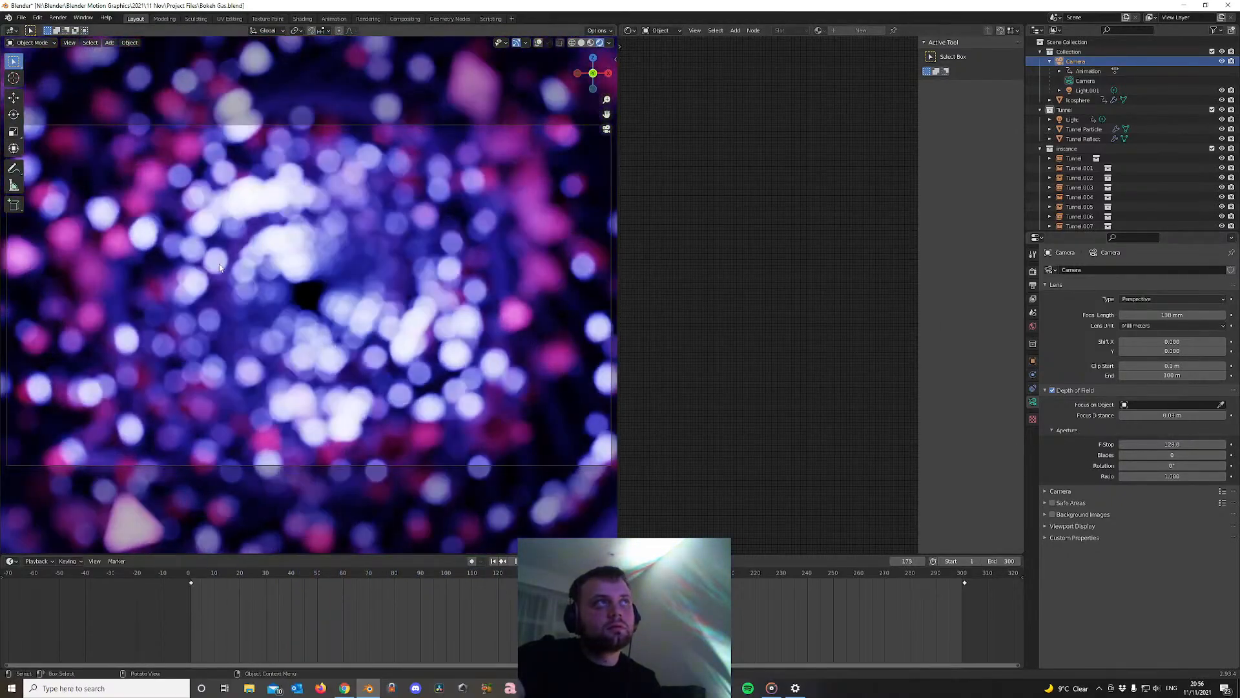
pyautogui.press('space')
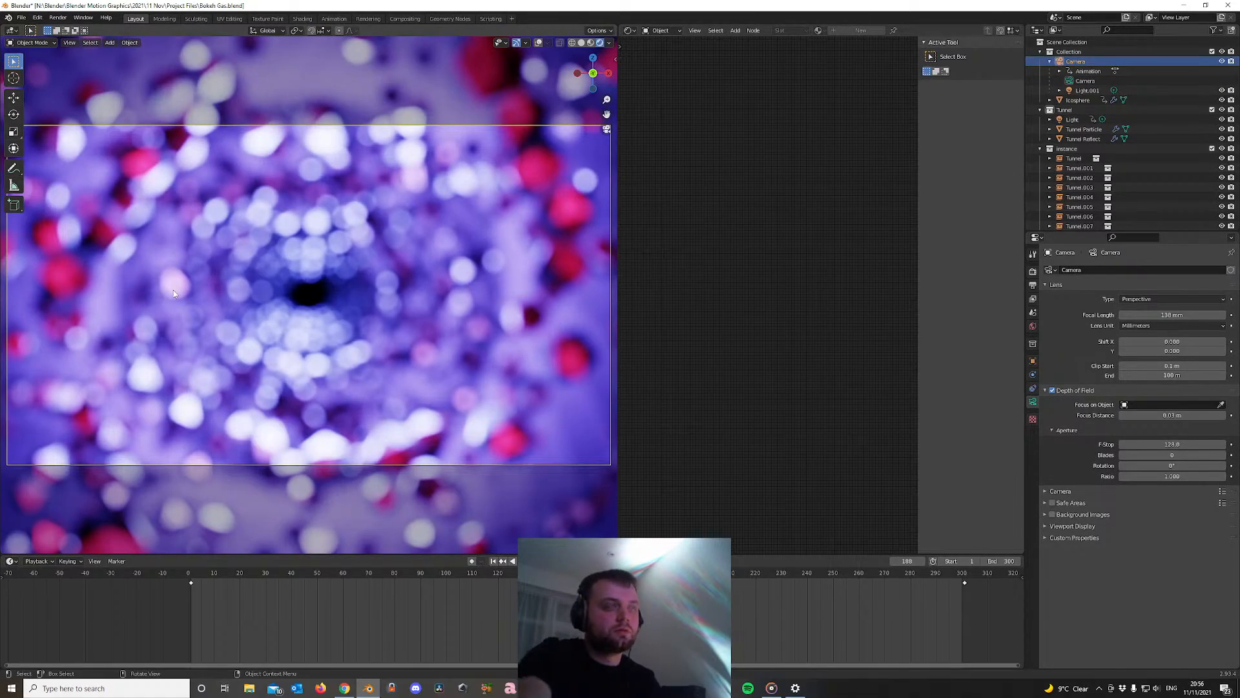
pyautogui.press('F12')
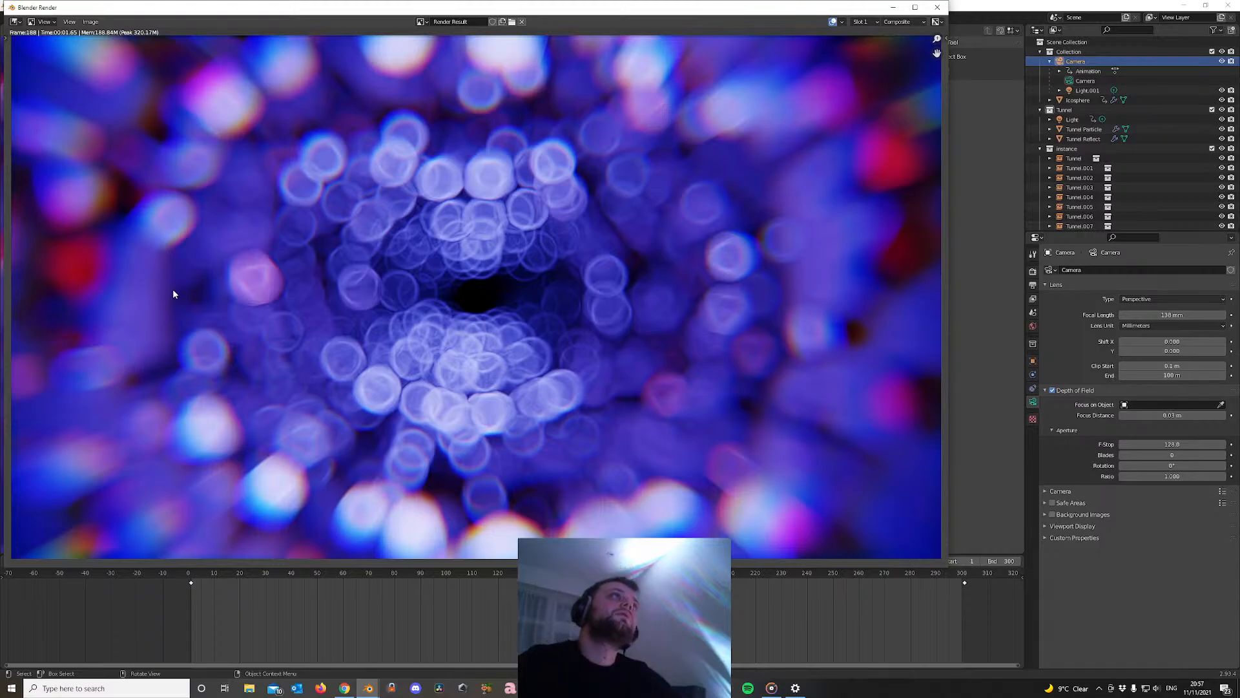
pyautogui.click(938, 8)
# Try a much larger focus distance on the camera, and undo the change
pyautogui.moveTo(1168, 419); pyautogui.dragTo(1215, 415)
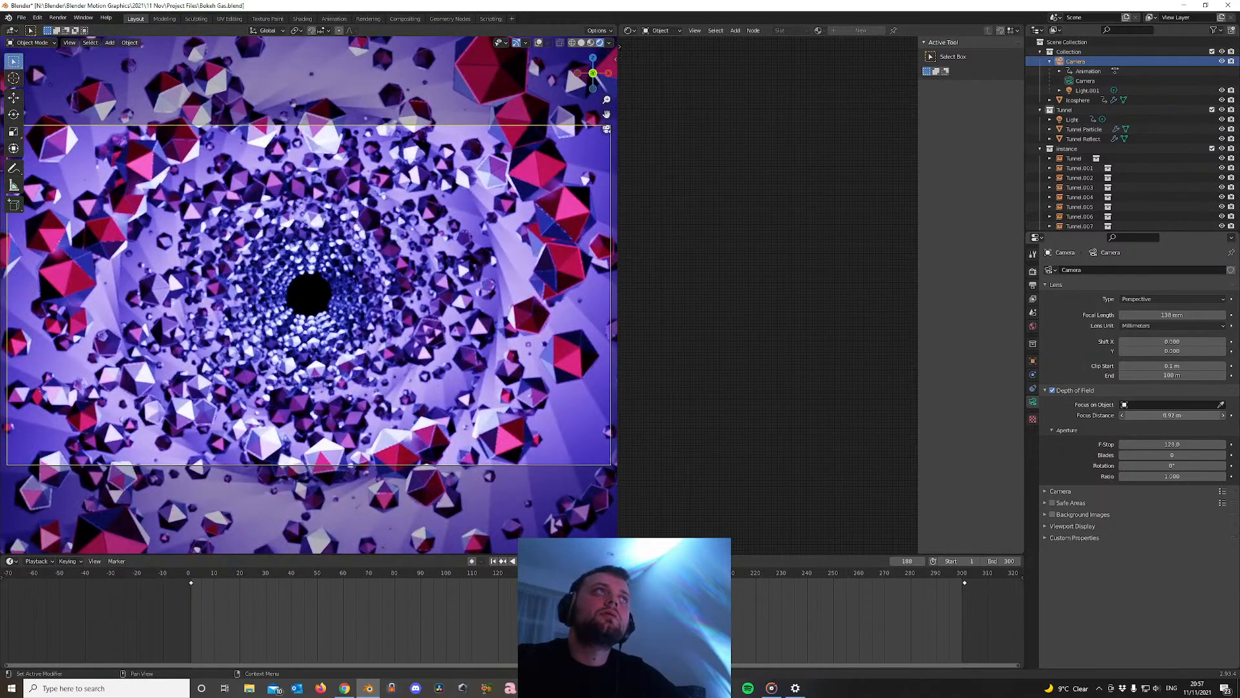
pyautogui.hotkey('ctrl', 'z')
pyautogui.hotkey('ctrl', 'z')
pyautogui.hotkey('ctrl', 'z')
pyautogui.hotkey('ctrl', 'z')
pyautogui.hotkey('ctrl', 'z')
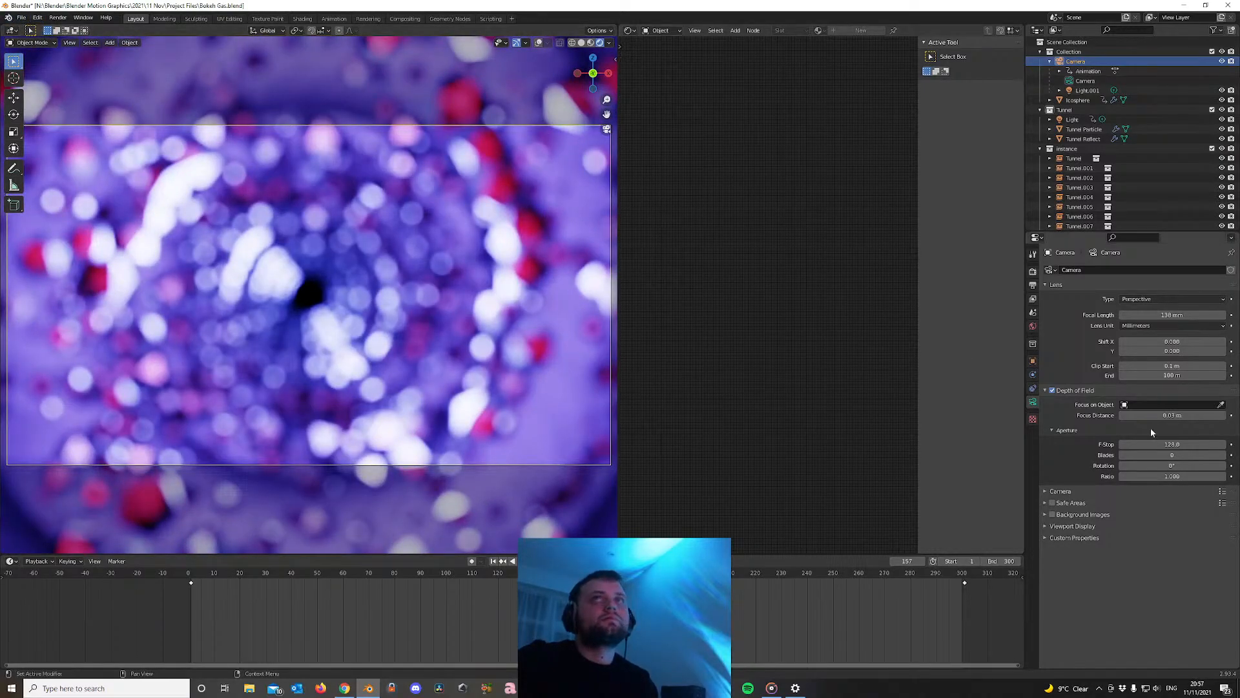
# Save the project as a separate version named Bokeh Blobs.blend in the Project Files folder
pyautogui.click(1092, 92)
pyautogui.click(21, 17)
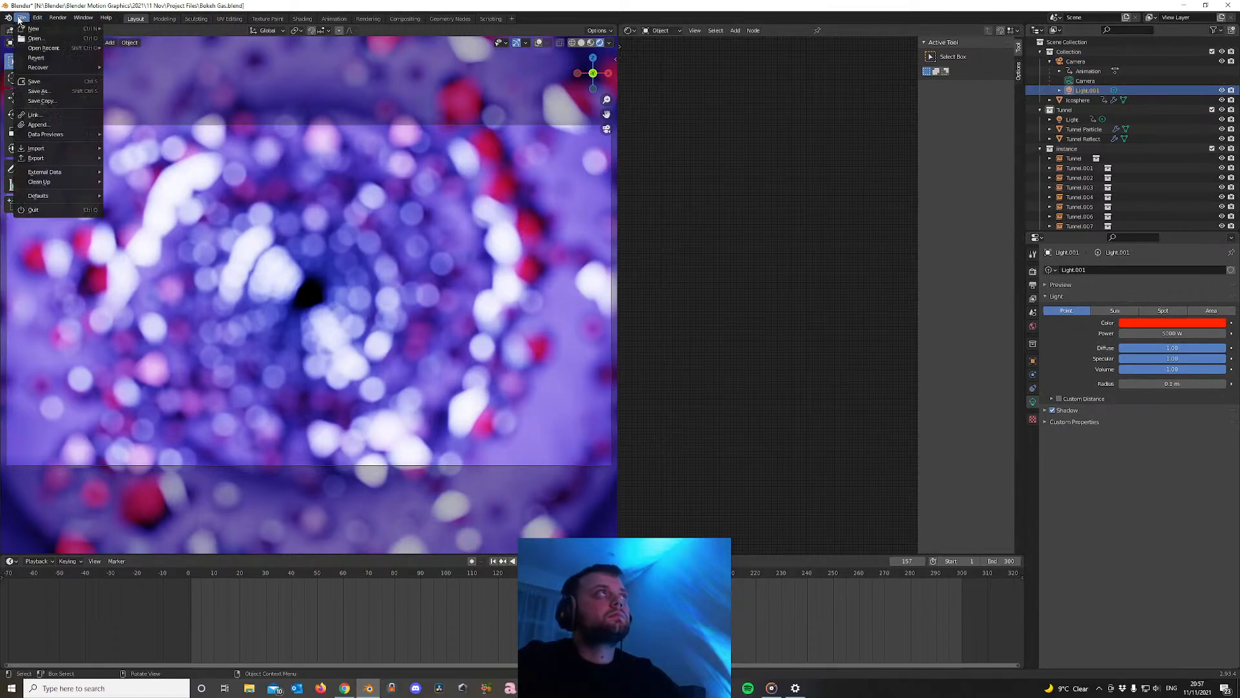
pyautogui.click(37, 91)
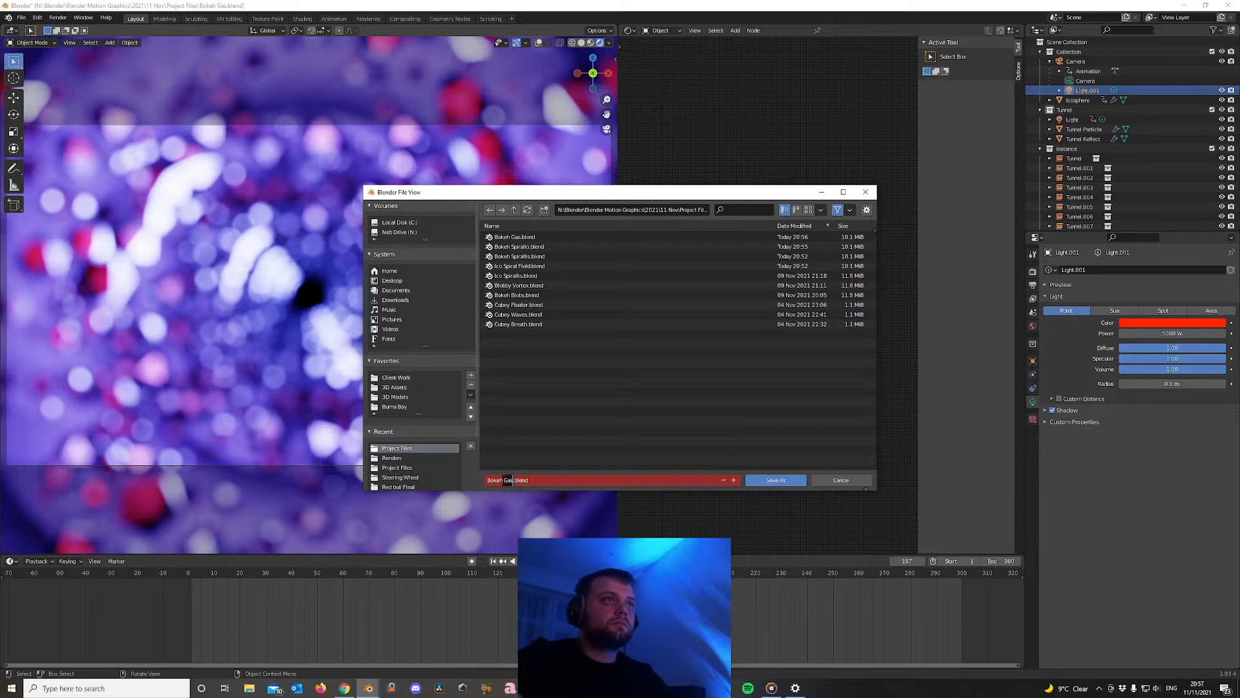
pyautogui.click(514, 480)
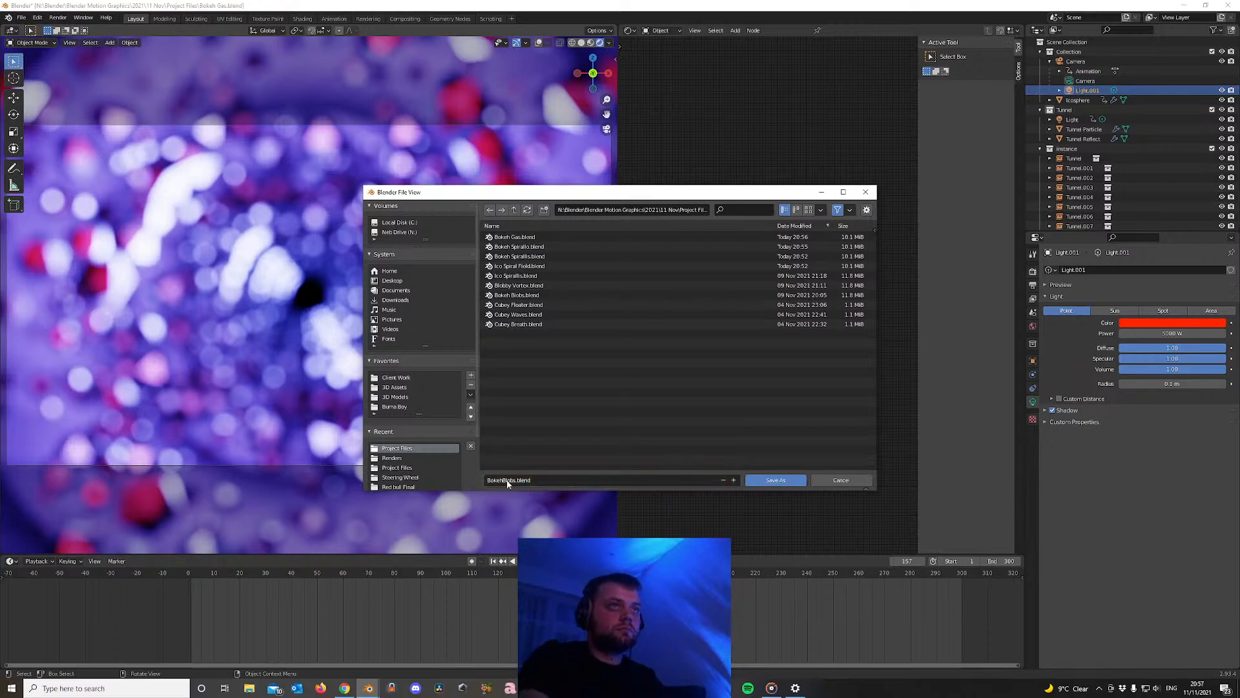
pyautogui.click(507, 480)
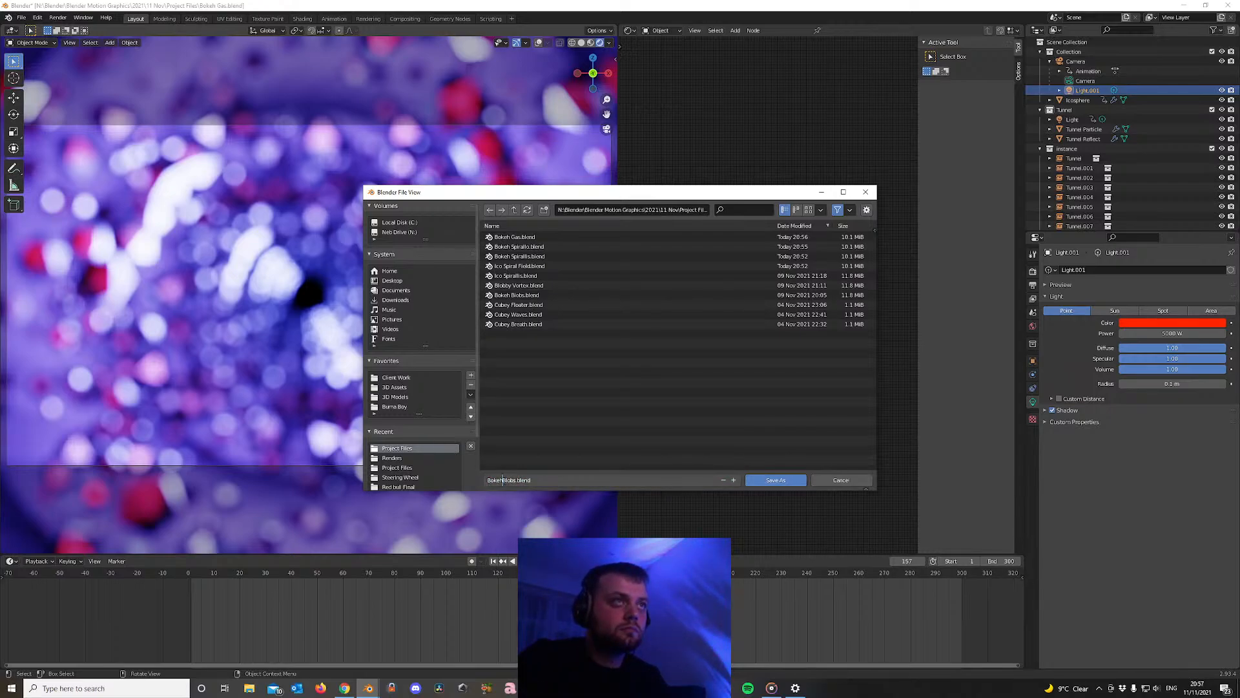
pyautogui.click(781, 485)
pyautogui.click(781, 484)
# Play the animation to frame 172 and render that frame to check the Bokeh Blobs version
pyautogui.press('space')
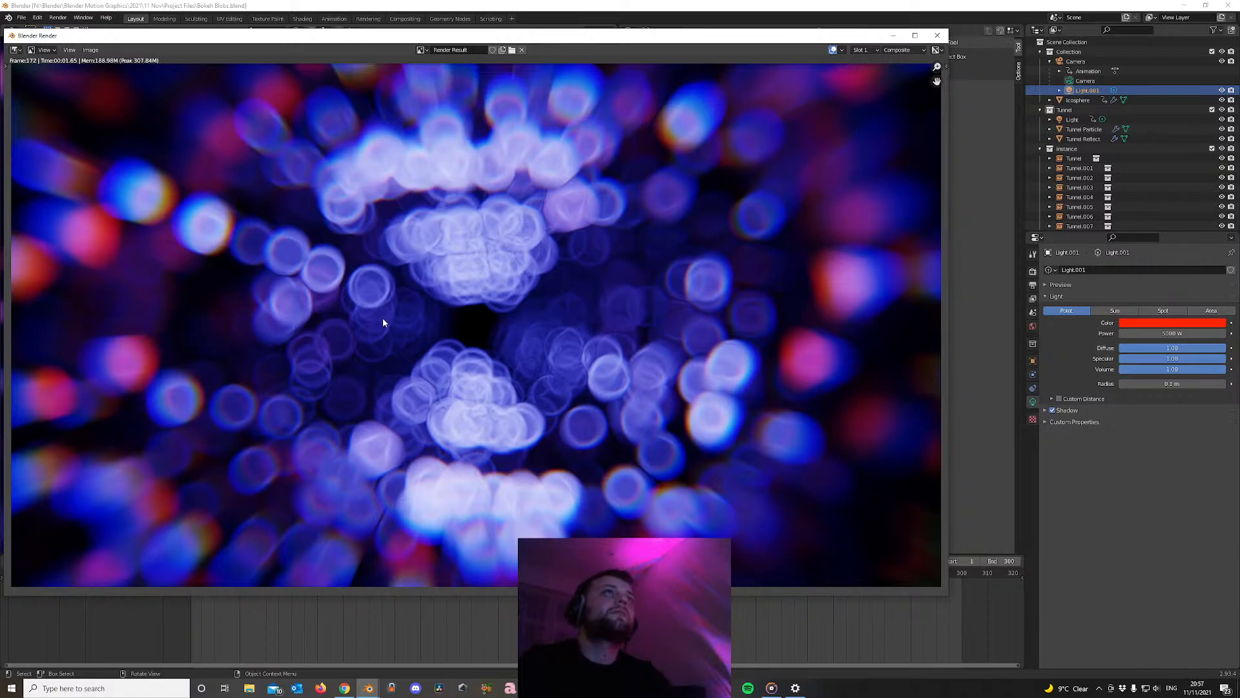
pyautogui.click(934, 35)
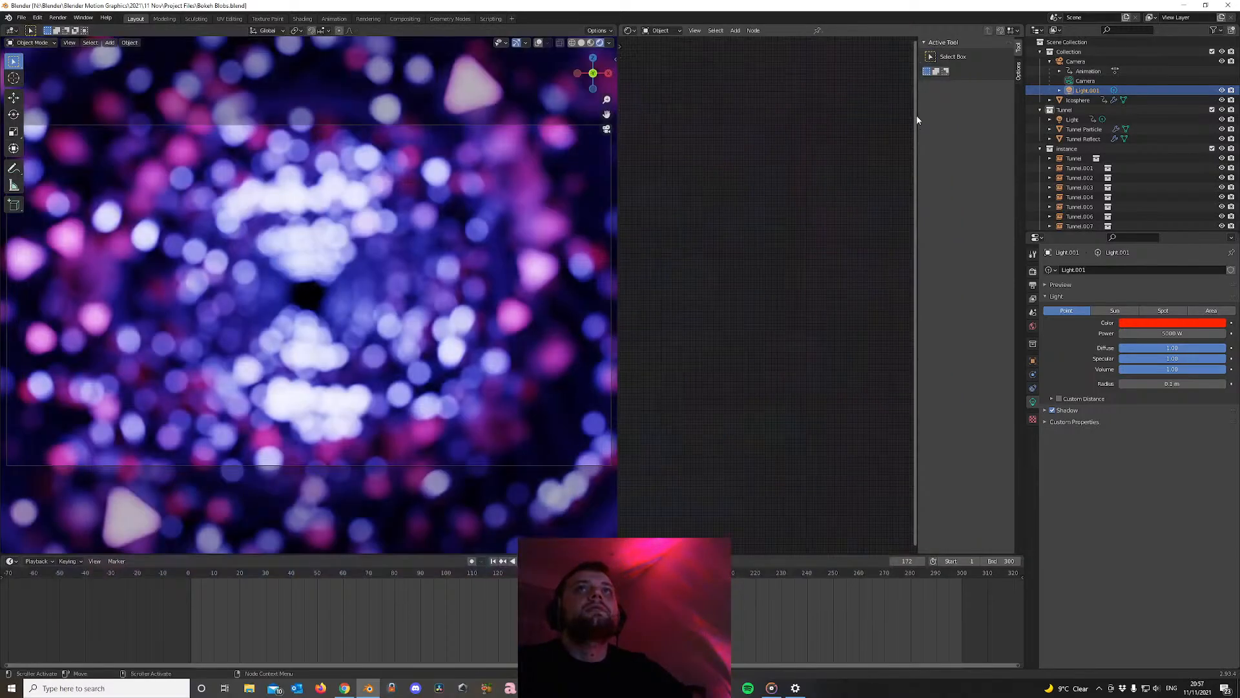
# Change the color of Light.001 from red to a bright blue
pyautogui.click(1178, 323)
pyautogui.click(1162, 261)
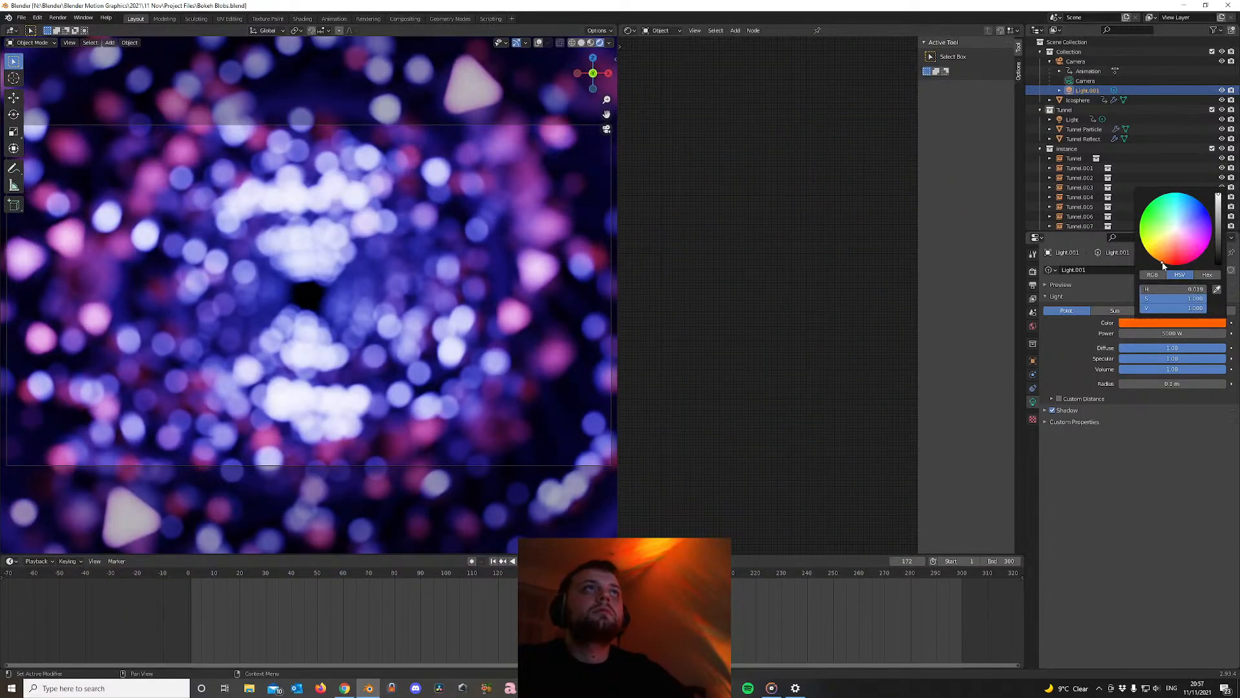
pyautogui.moveTo(1163, 253); pyautogui.dragTo(1194, 198)
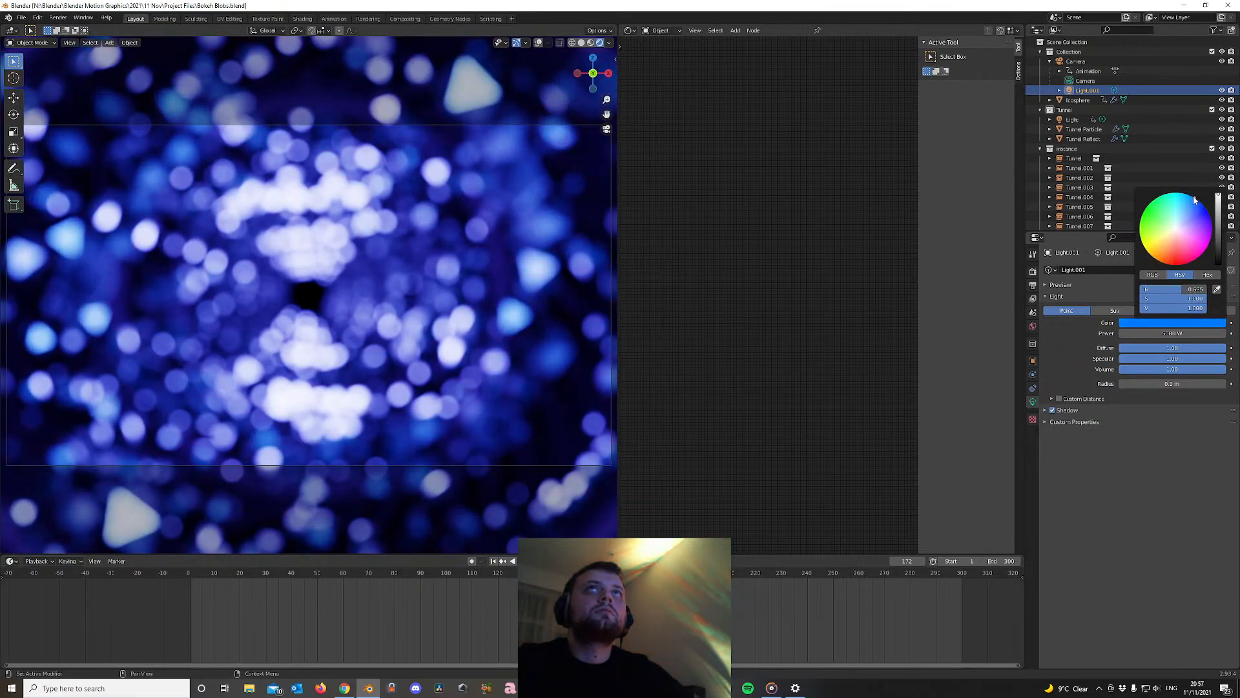
# Change the color of the Tunnel collection's Light to a fully saturated yellow-orange
pyautogui.click(1082, 119)
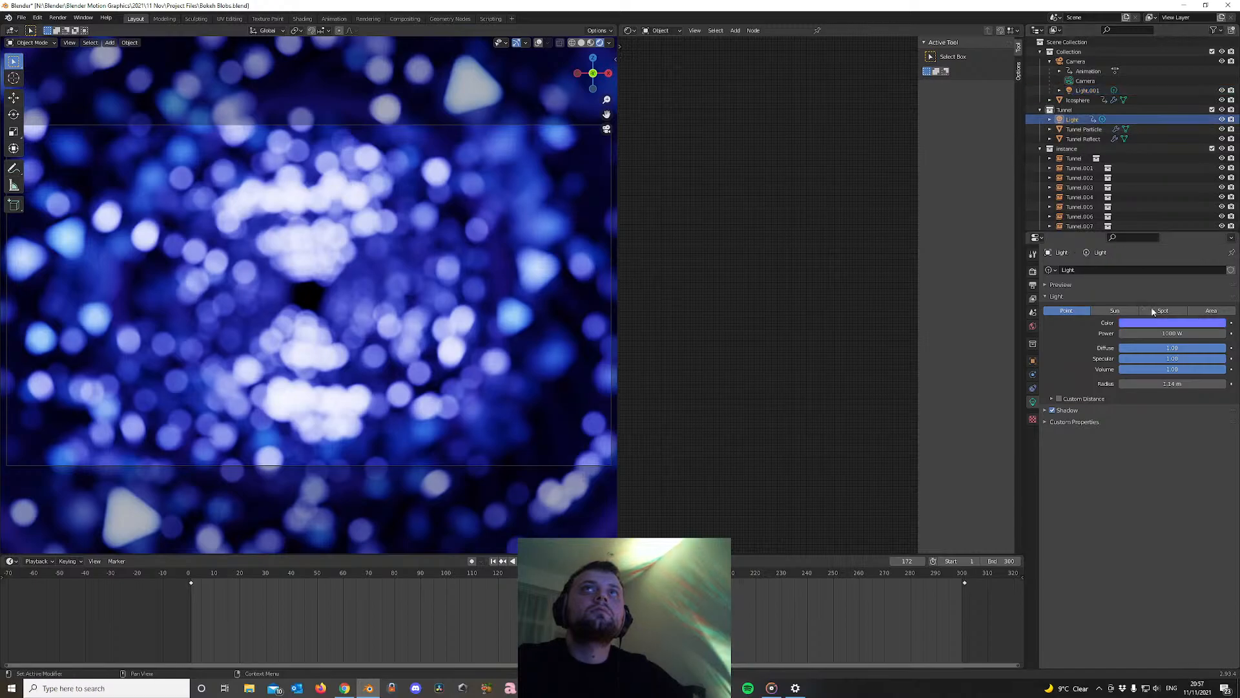
pyautogui.click(1157, 323)
pyautogui.click(1154, 258)
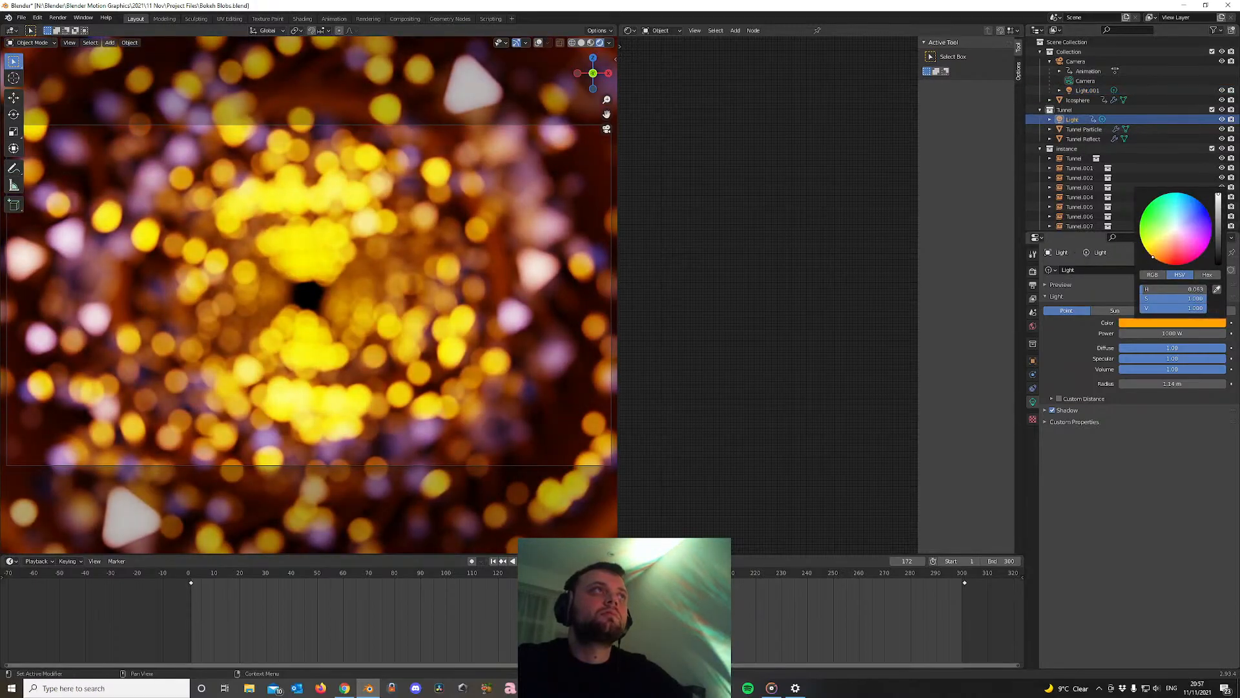
pyautogui.moveTo(1154, 258); pyautogui.dragTo(1154, 257)
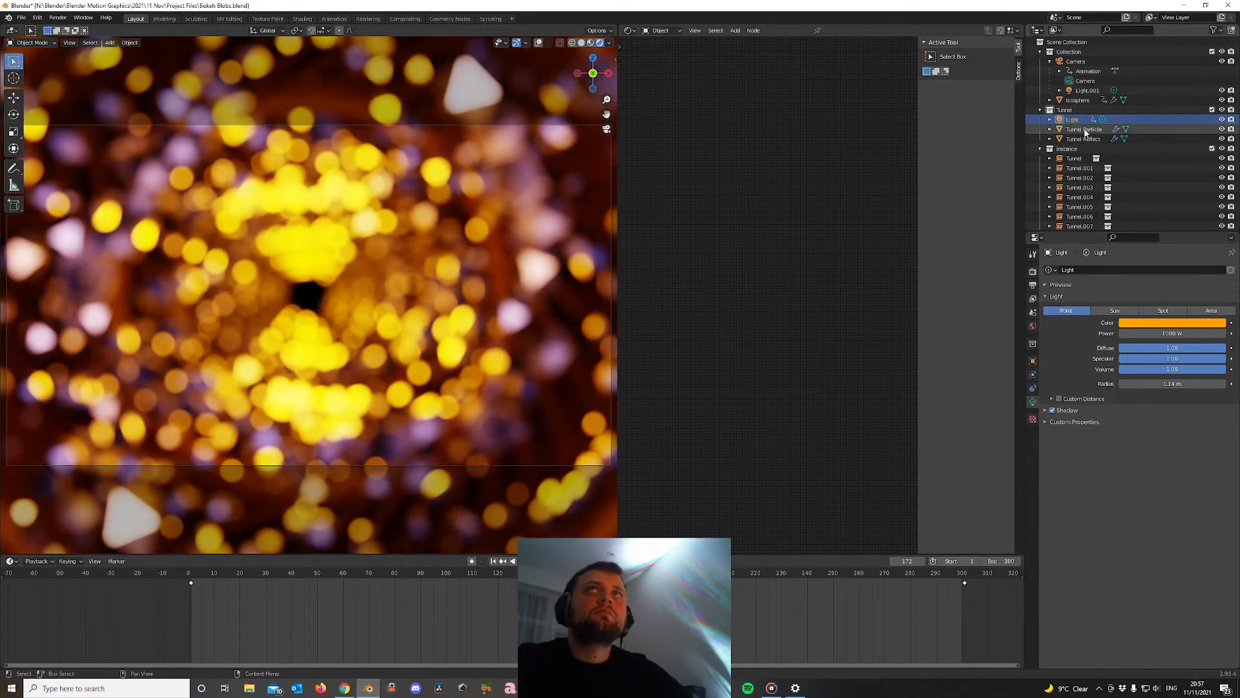
# Shift the color of Light.001 to a deeper blue and render frame 172 to check it
pyautogui.click(1088, 89)
pyautogui.click(1139, 323)
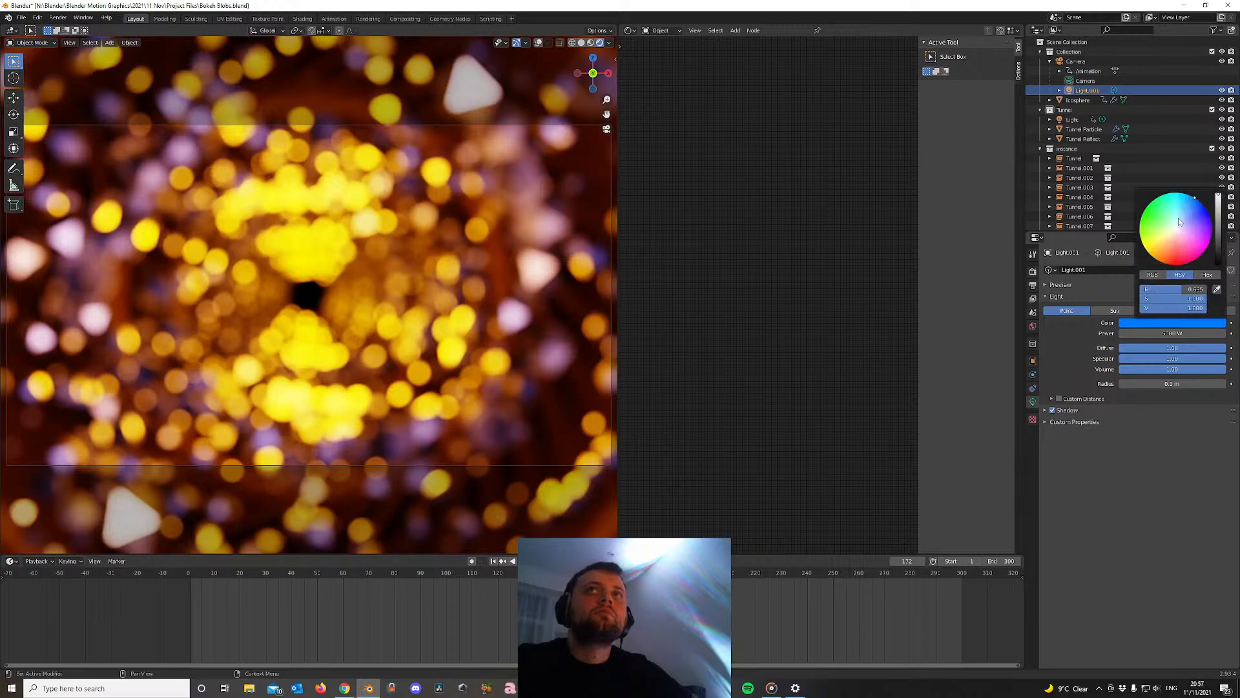
pyautogui.moveTo(1202, 204)
pyautogui.mouseDown()
pyautogui.moveTo(1190, 195)
pyautogui.moveTo(1176, 224)
pyautogui.moveTo(1163, 203)
pyautogui.moveTo(1205, 208)
pyautogui.mouseUp()
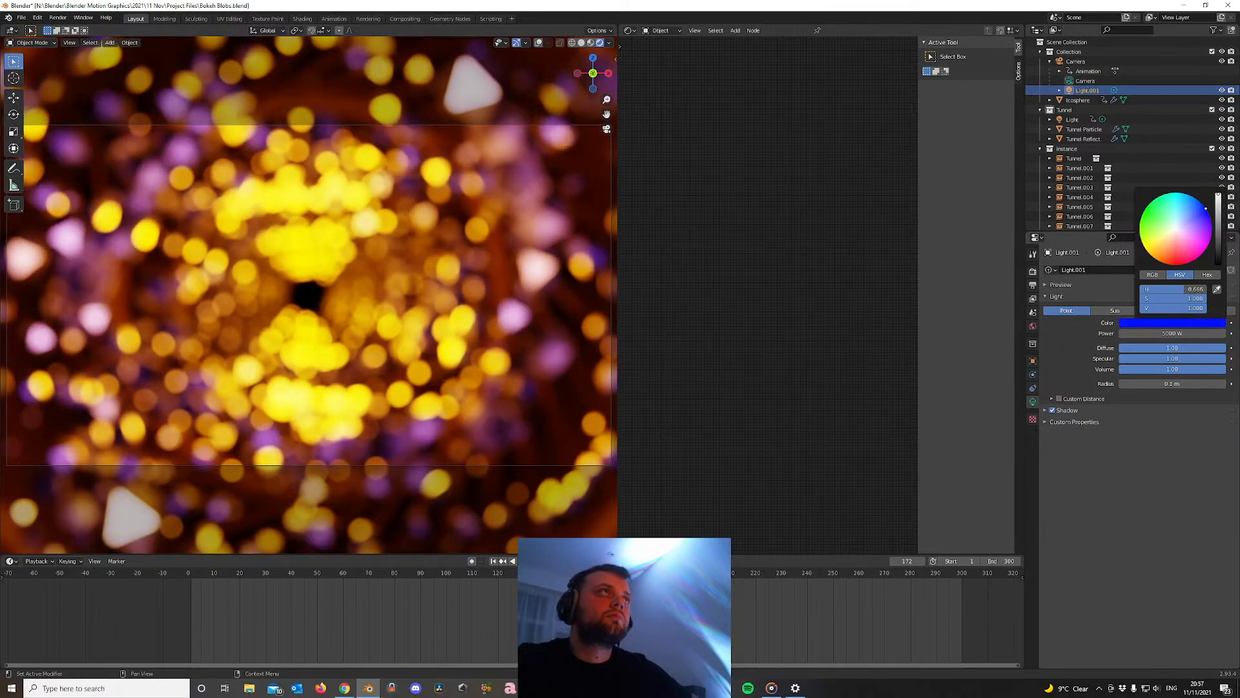
pyautogui.press('F12')
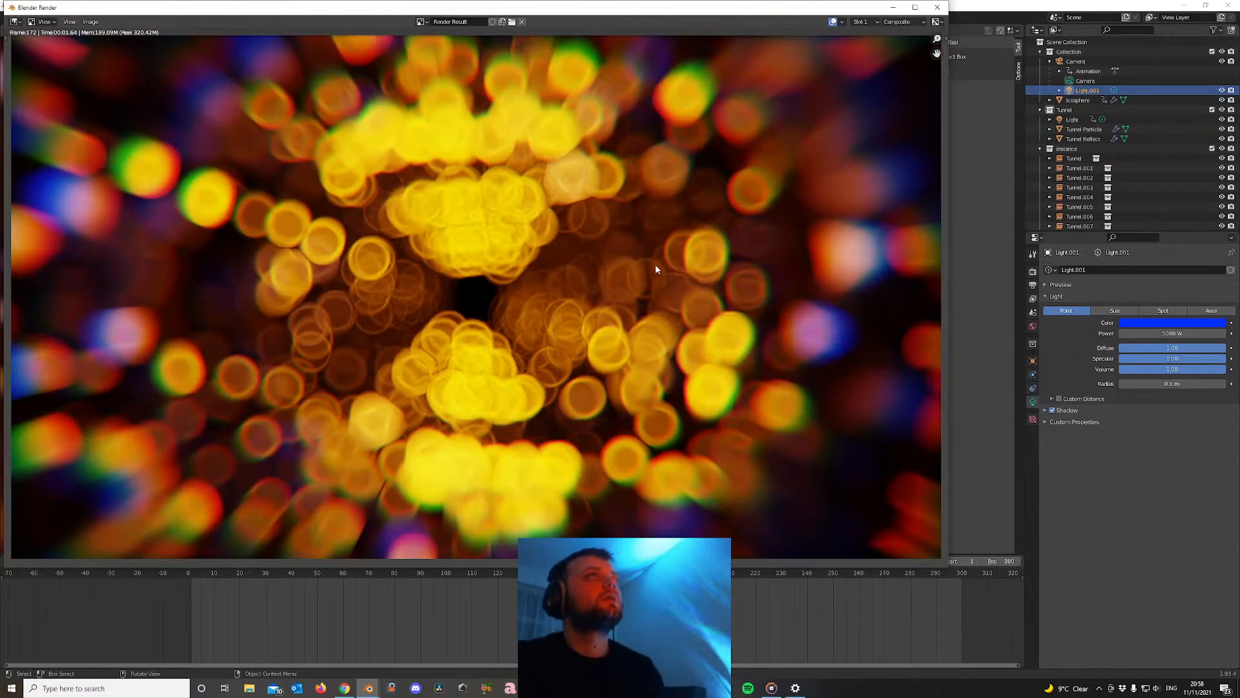
pyautogui.click(937, 7)
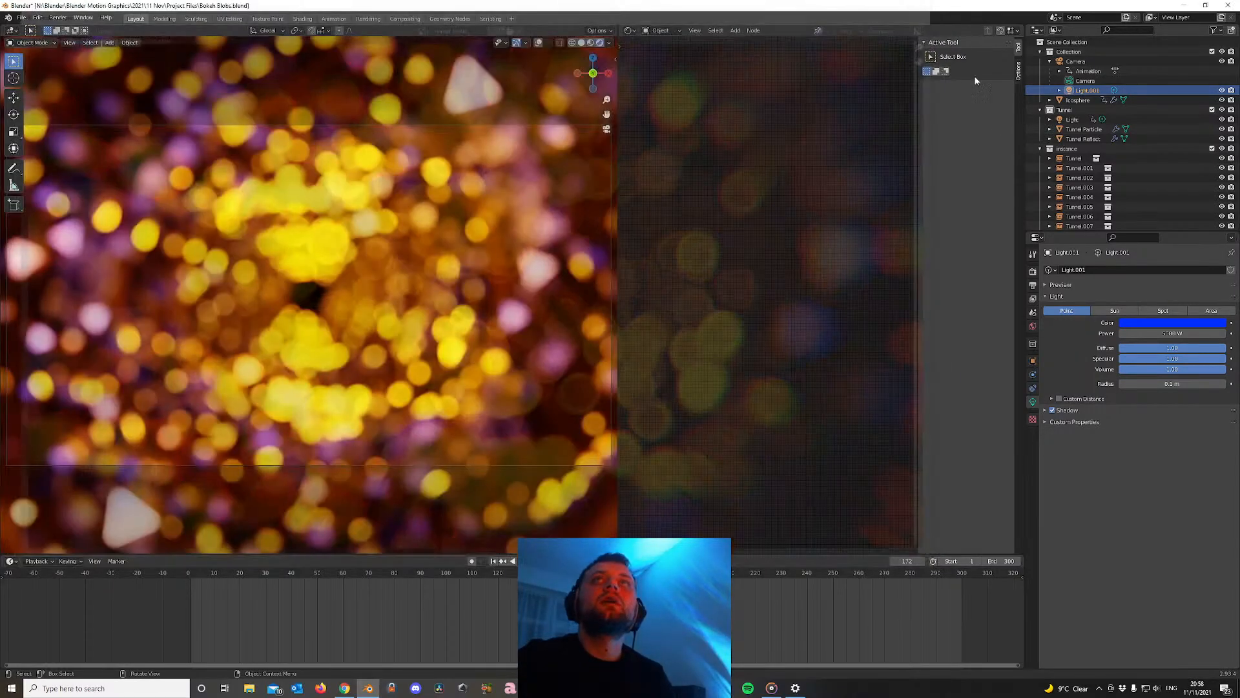
# Try a camera focal length of 43 mm and slightly less, render frame 187, and undo the focal length changes
pyautogui.click(1085, 81)
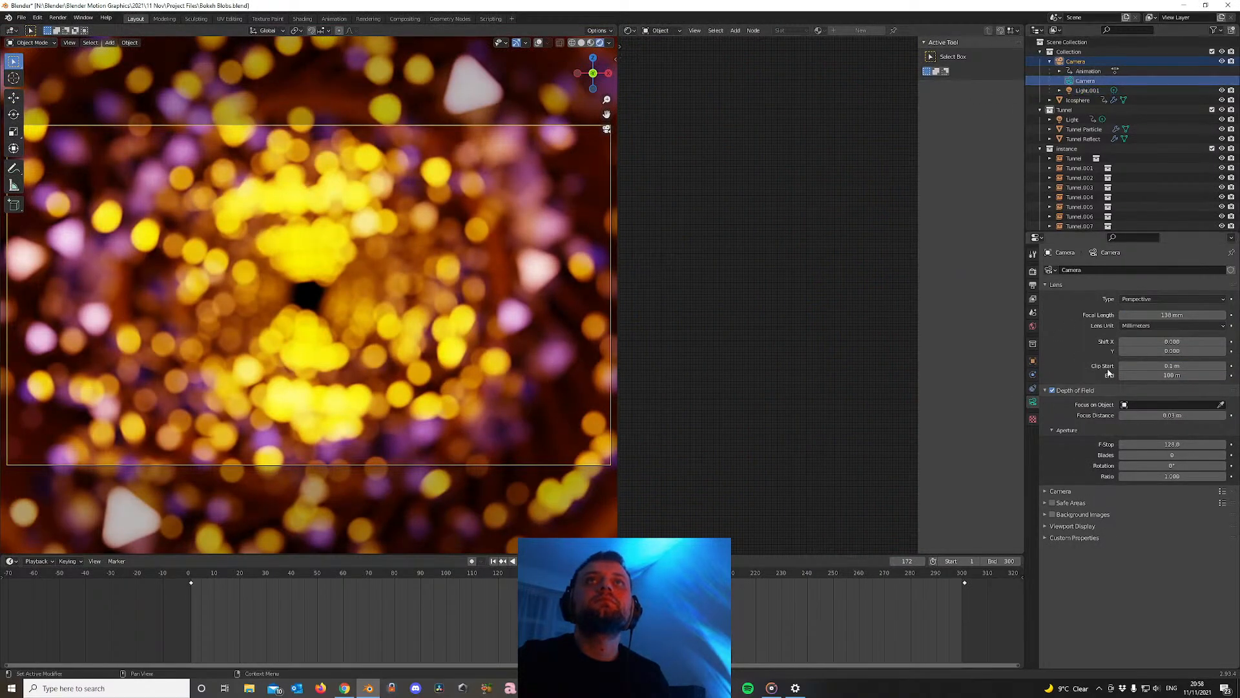
pyautogui.click(1163, 315)
pyautogui.write('43')
pyautogui.press('Return')
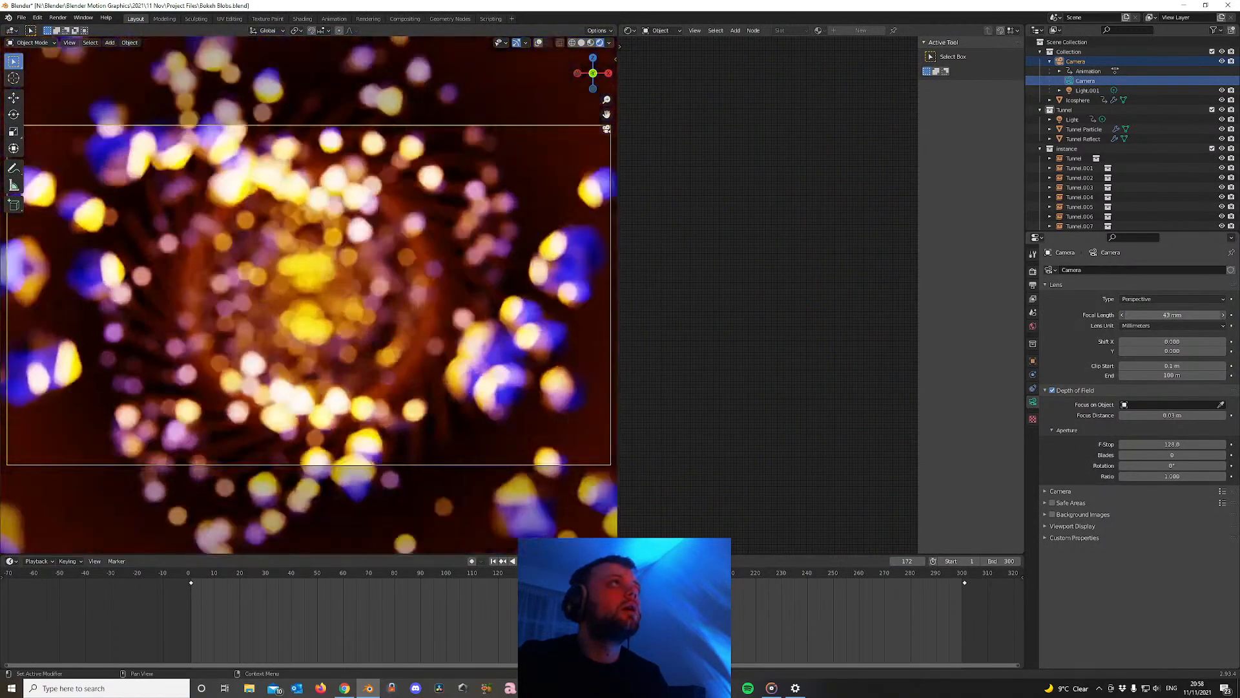
pyautogui.moveTo(1172, 315)
pyautogui.mouseDown()
pyautogui.moveTo(1147, 314)
pyautogui.moveTo(1199, 314)
pyautogui.moveTo(1160, 315)
pyautogui.mouseUp()
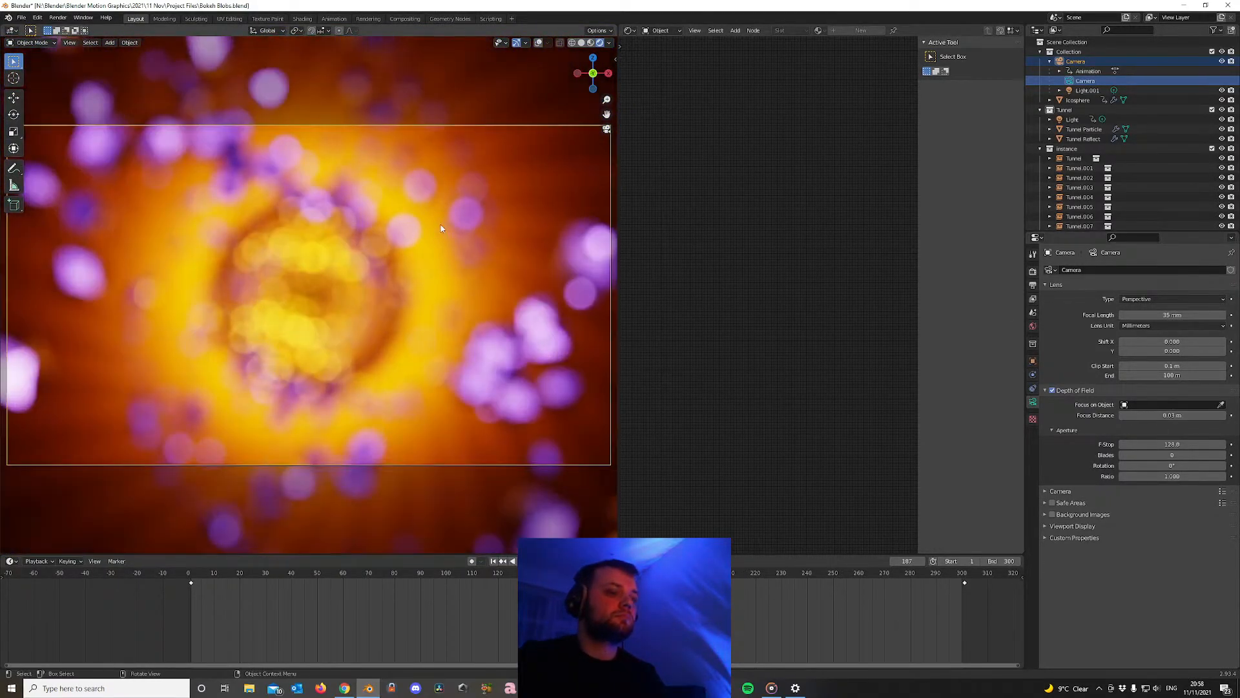
pyautogui.press('F12')
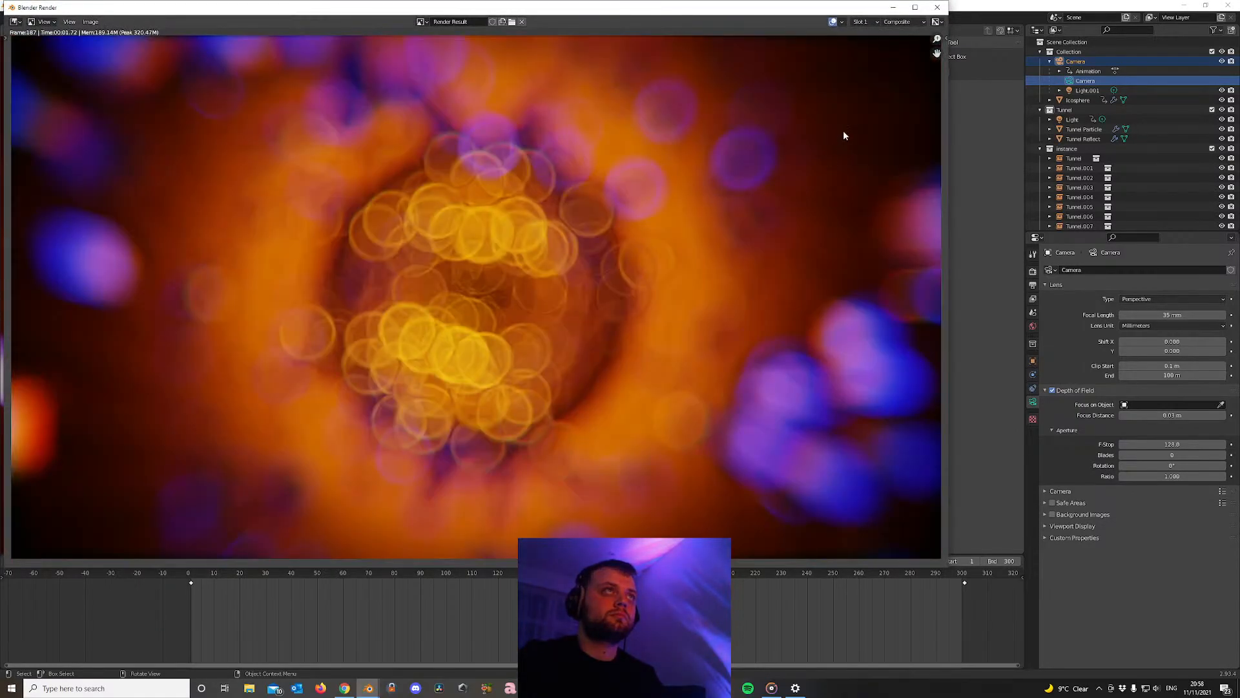
pyautogui.click(938, 8)
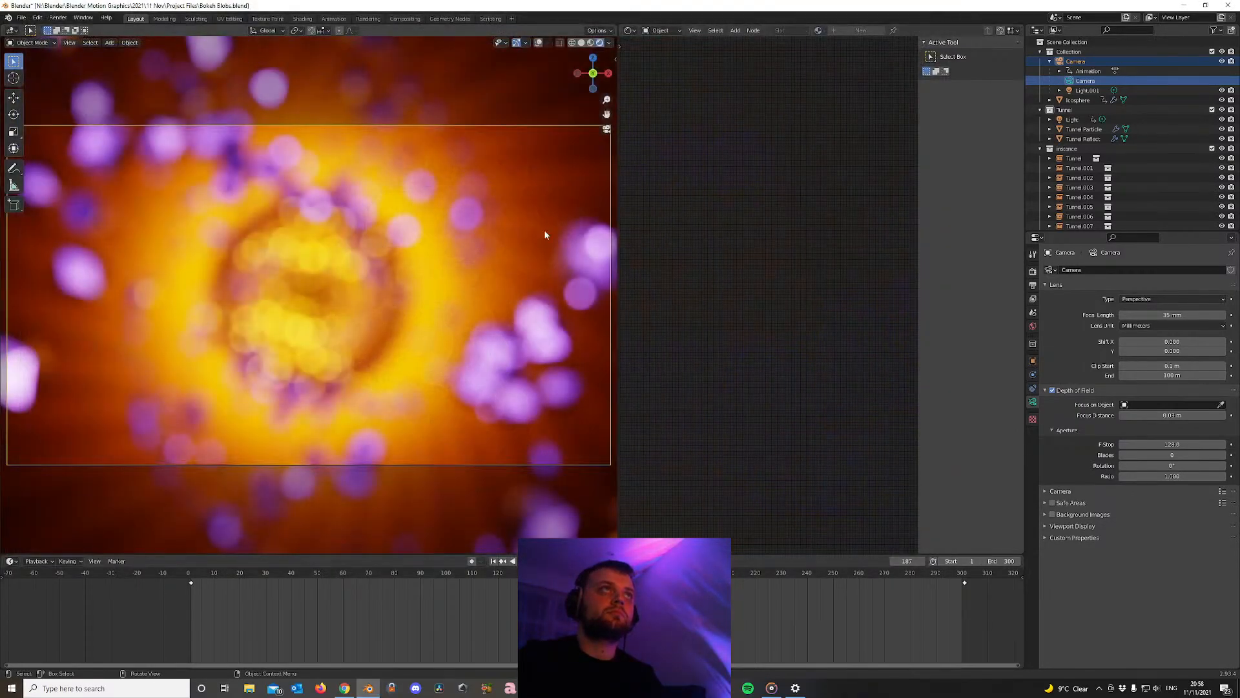
pyautogui.hotkey('ctrl', 'z')
pyautogui.hotkey('ctrl', 'z')
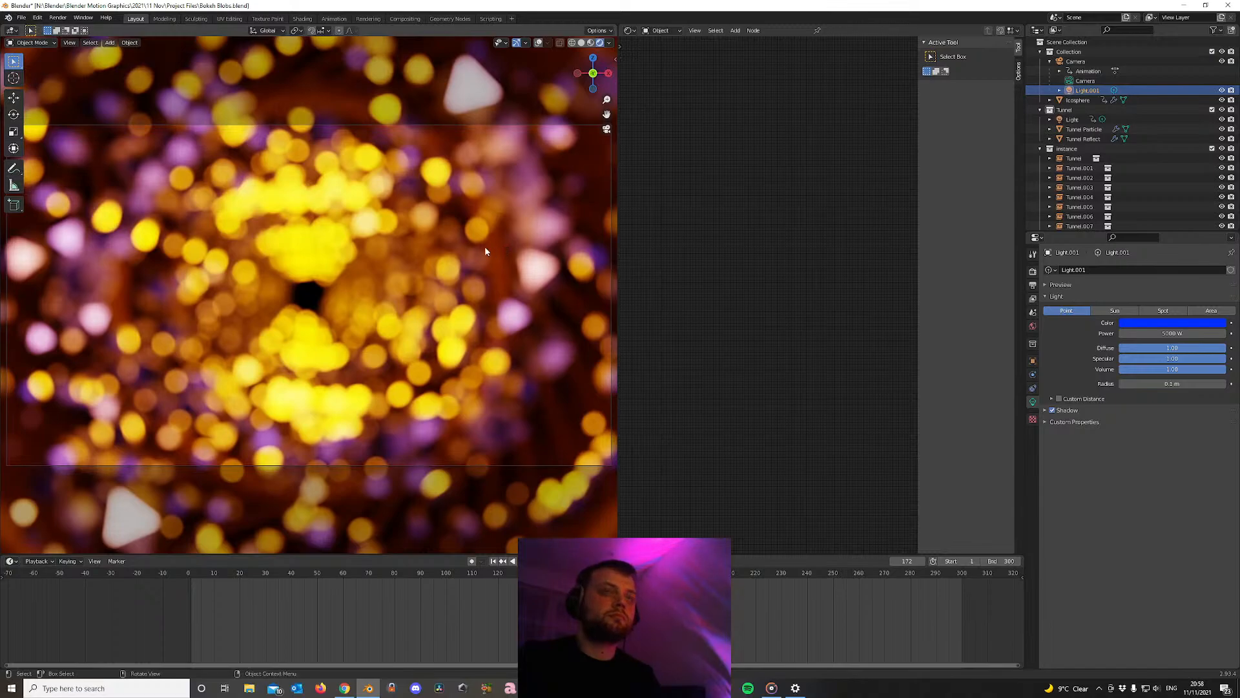
# Change the color of Light.001 to a lighter sky blue and render frame 172 to check it
pyautogui.click(1152, 328)
pyautogui.click(1187, 194)
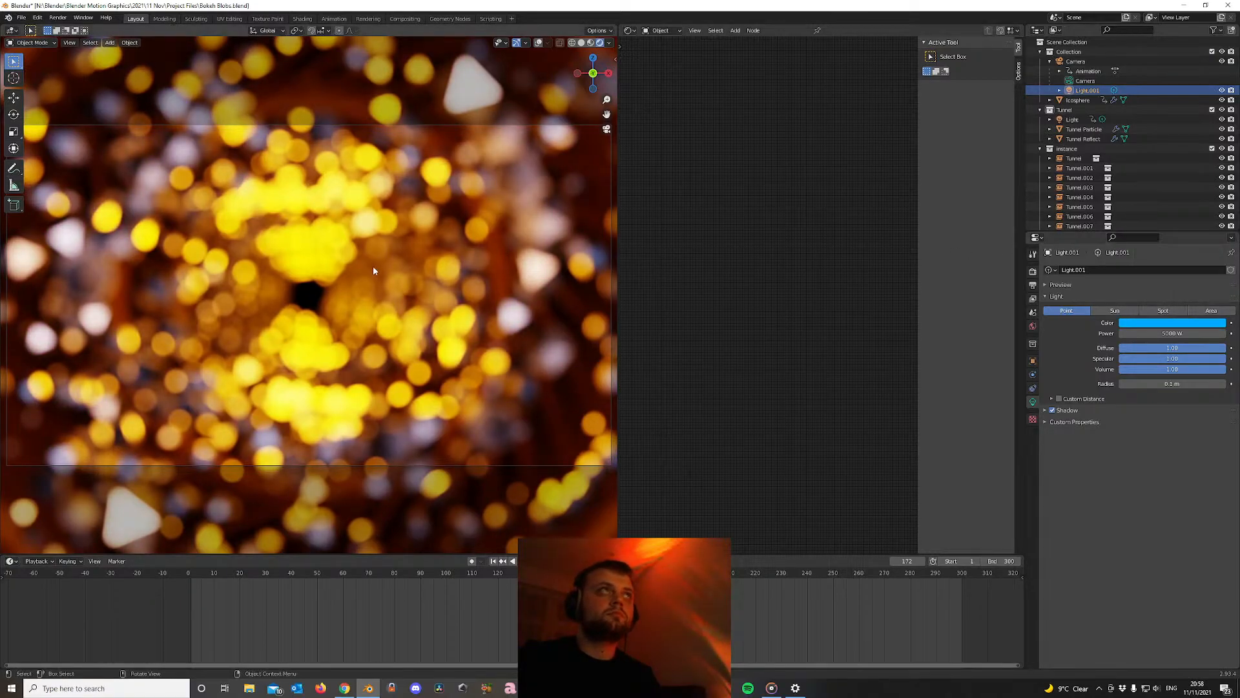
pyautogui.press('F12')
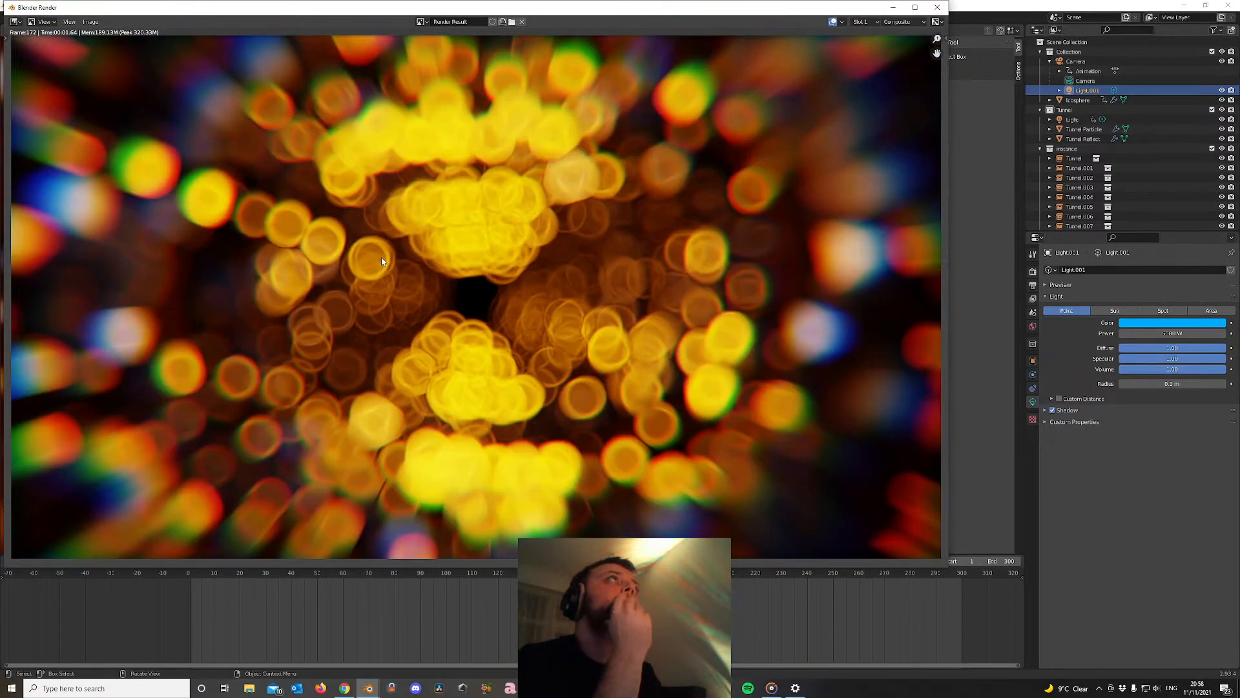
pyautogui.click(937, 7)
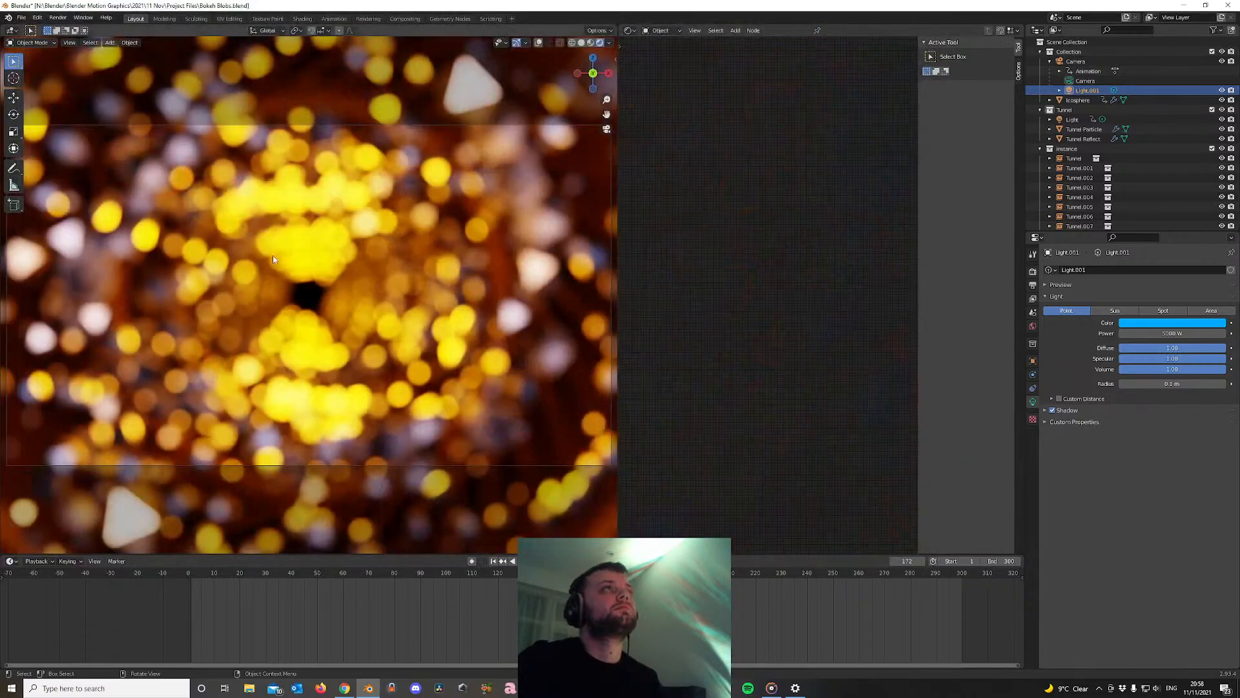
pyautogui.press('z')
pyautogui.click(304, 317)
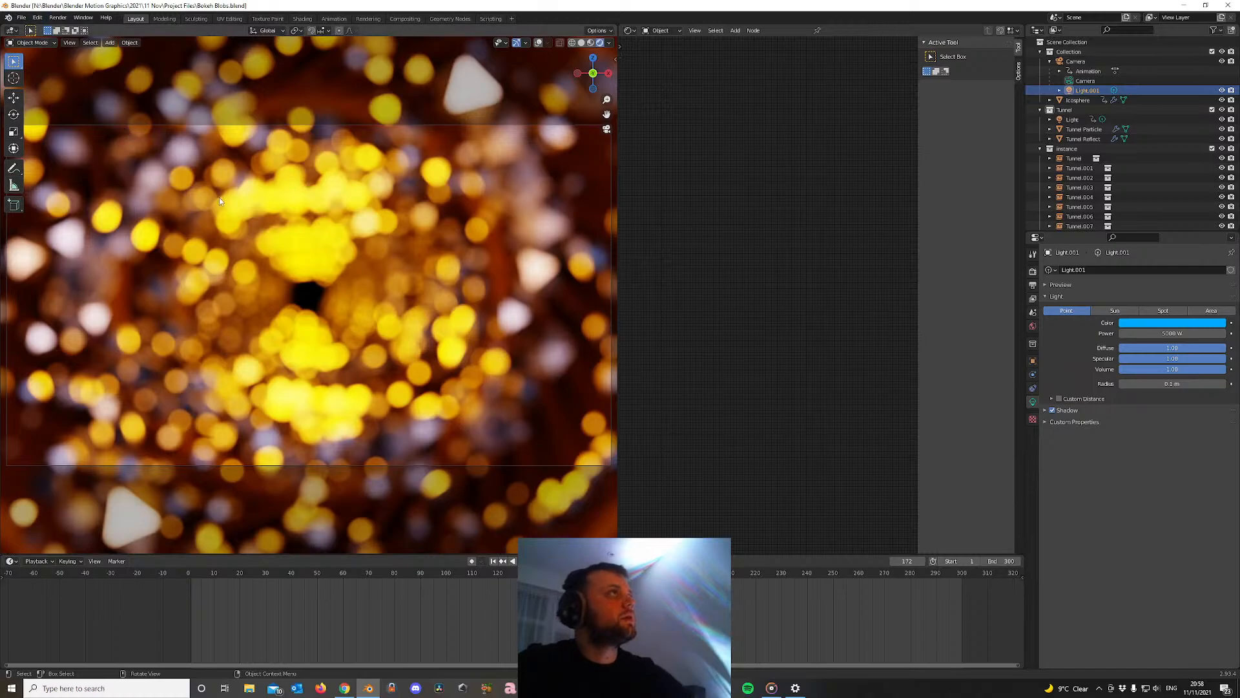
# Open the recent project file Ico Spiral Field.blend
pyautogui.click(21, 17)
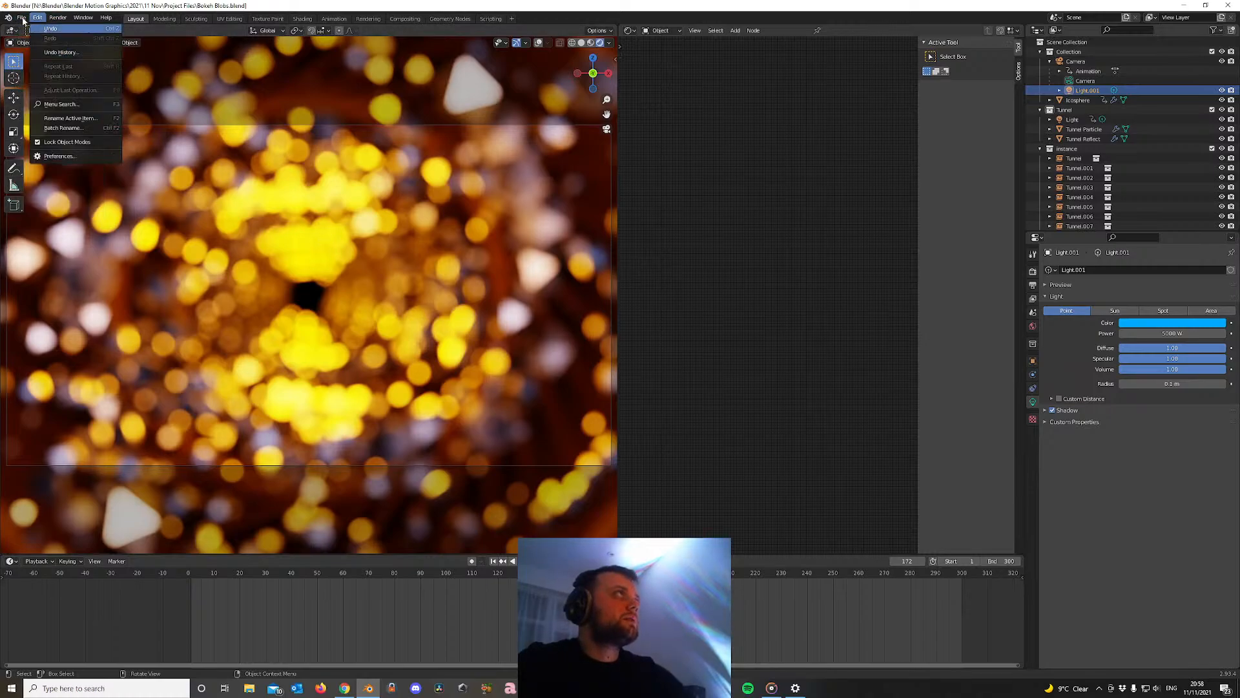
pyautogui.click(21, 18)
pyautogui.click(22, 18)
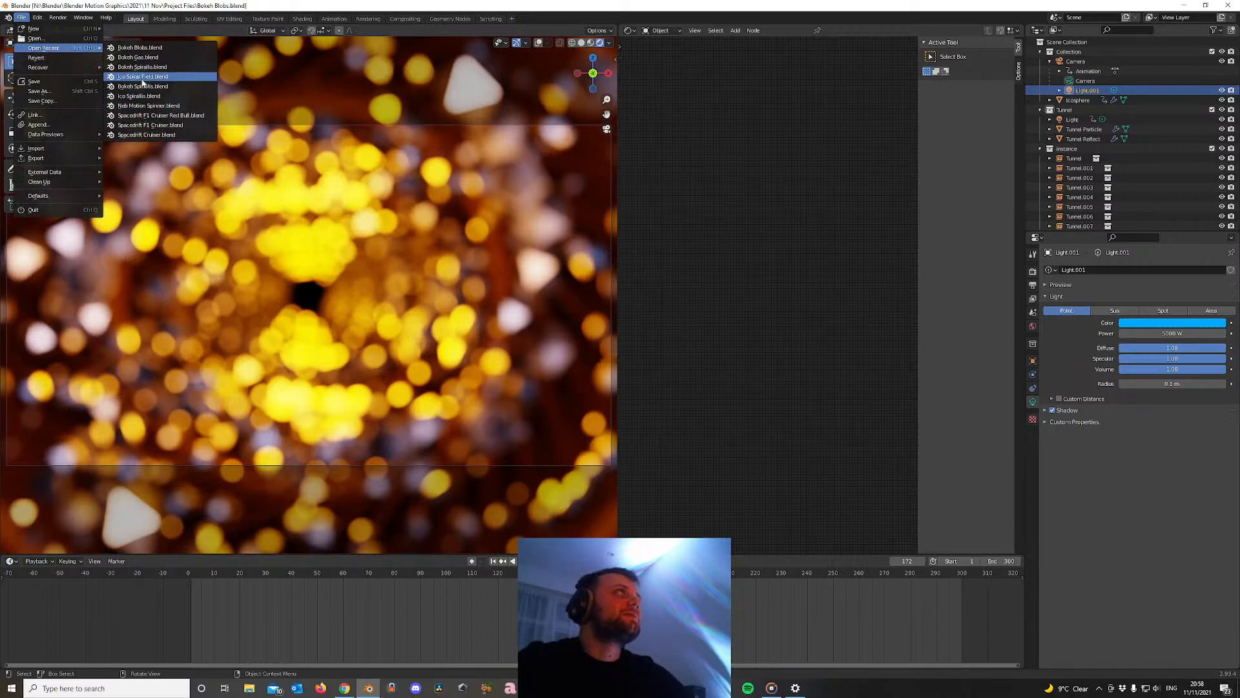
pyautogui.click(138, 76)
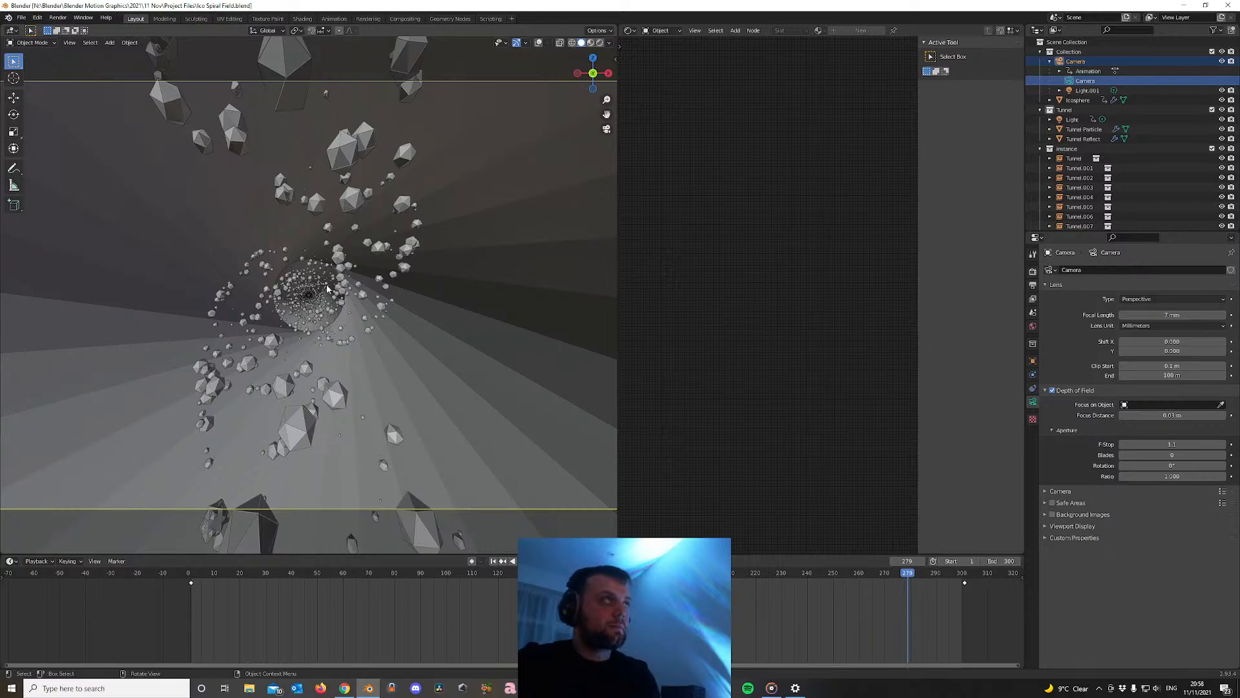
# Add a Lens Distortion node in the compositor between the filter node and the Composite and Viewer outputs
pyautogui.click(403, 19)
pyautogui.click(365, 404)
pyautogui.hotkey('shift', 'a')
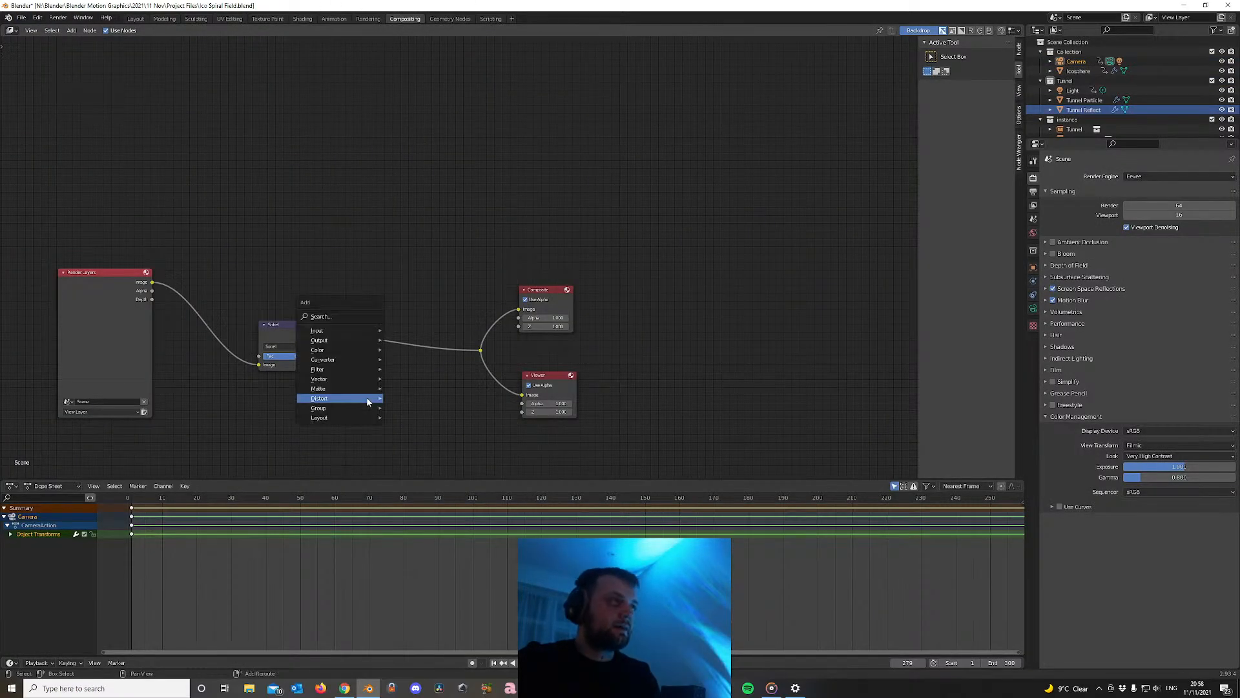
pyautogui.moveTo(335, 340)
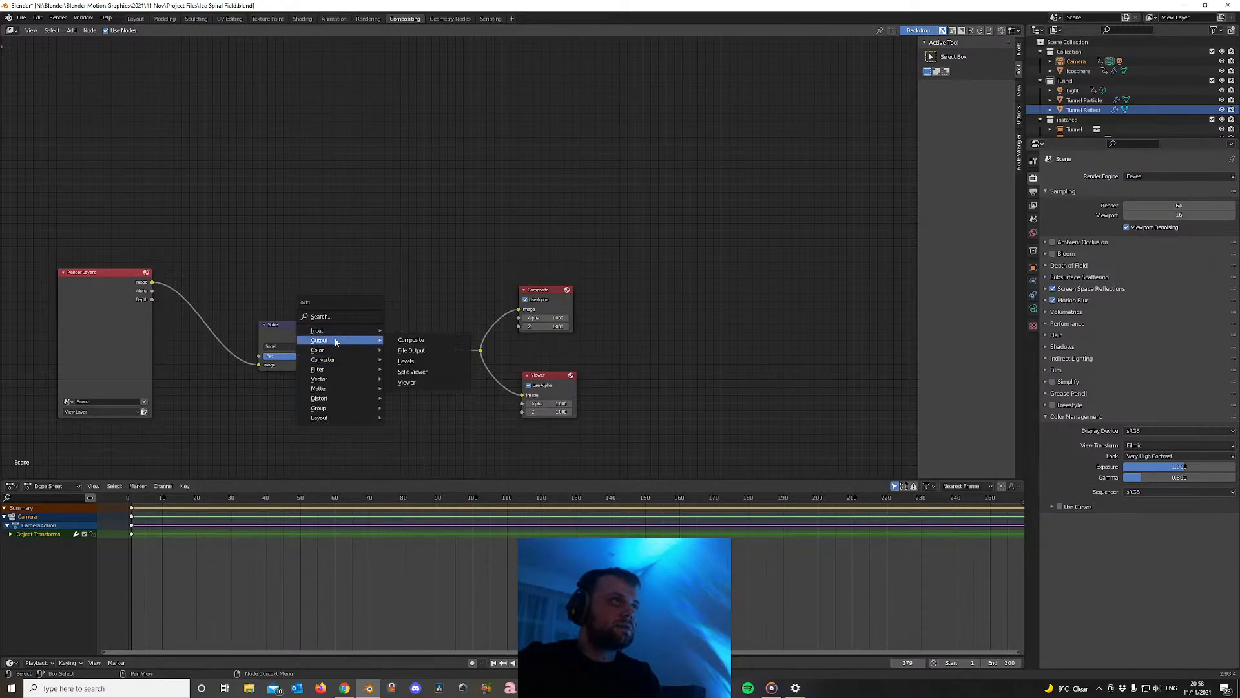
pyautogui.moveTo(329, 398)
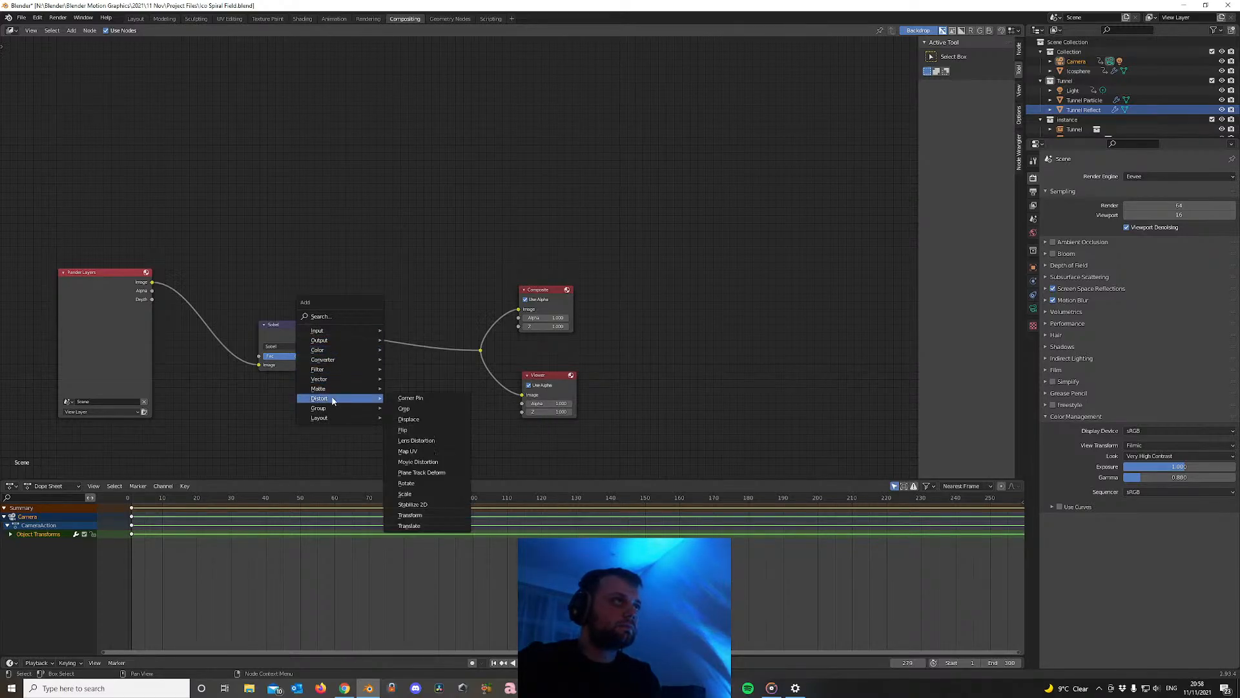
pyautogui.click(421, 442)
pyautogui.click(443, 390)
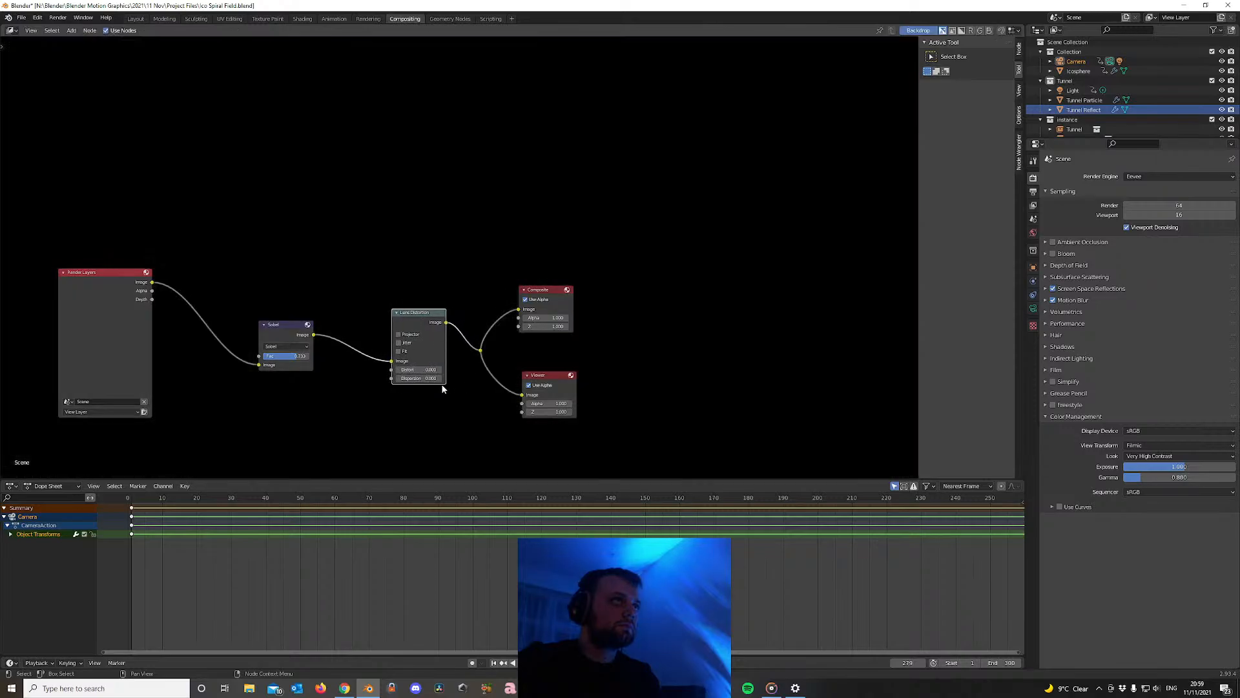
# Render frame 279 and slightly raise the Dispersion of the Lens Distortion node in the compositor
pyautogui.click(135, 19)
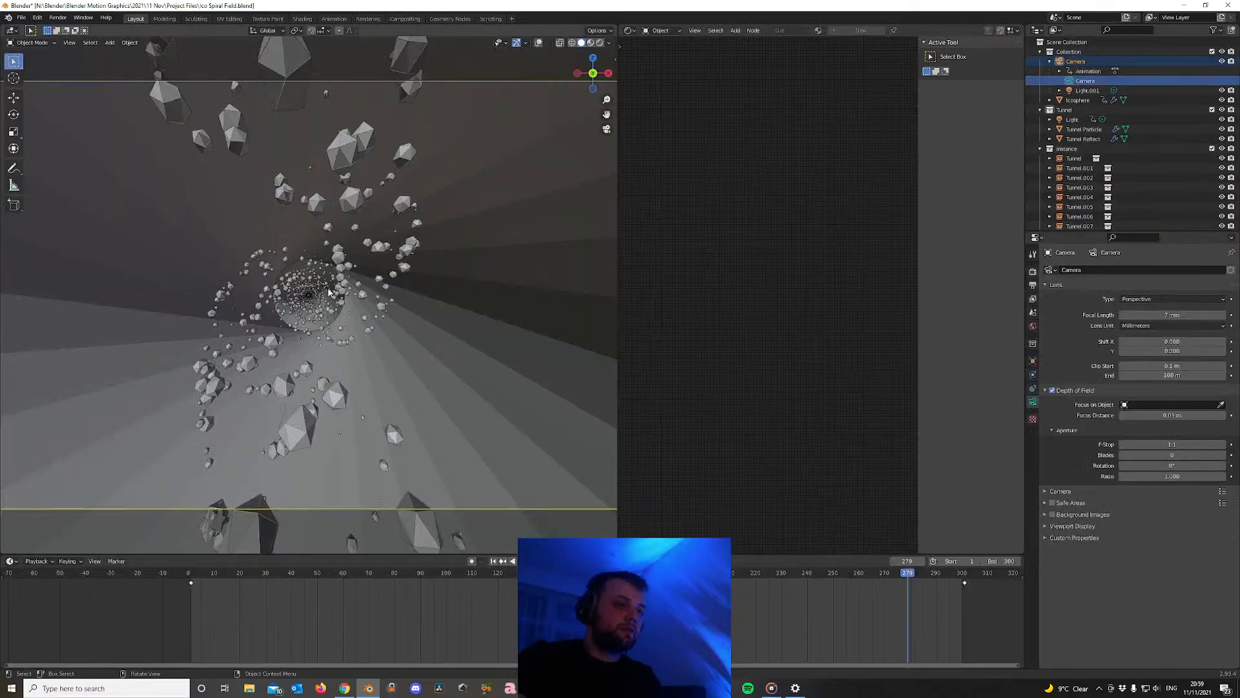
pyautogui.press('F12')
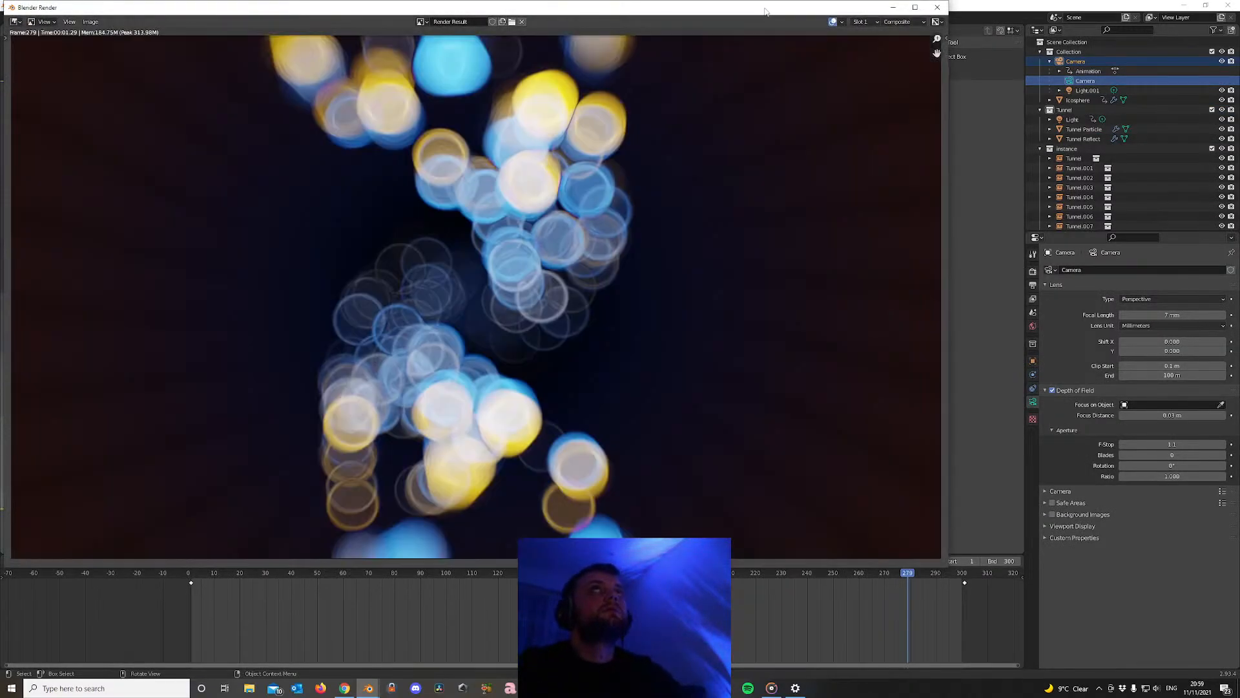
pyautogui.click(937, 7)
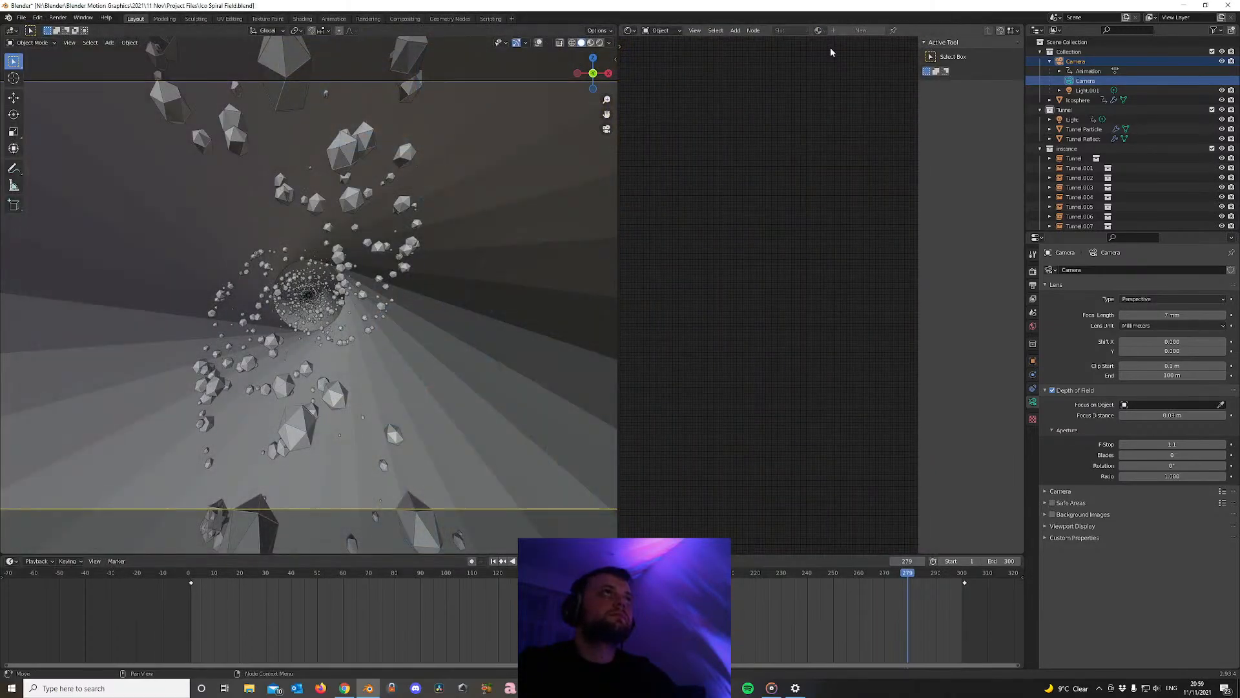
pyautogui.click(407, 19)
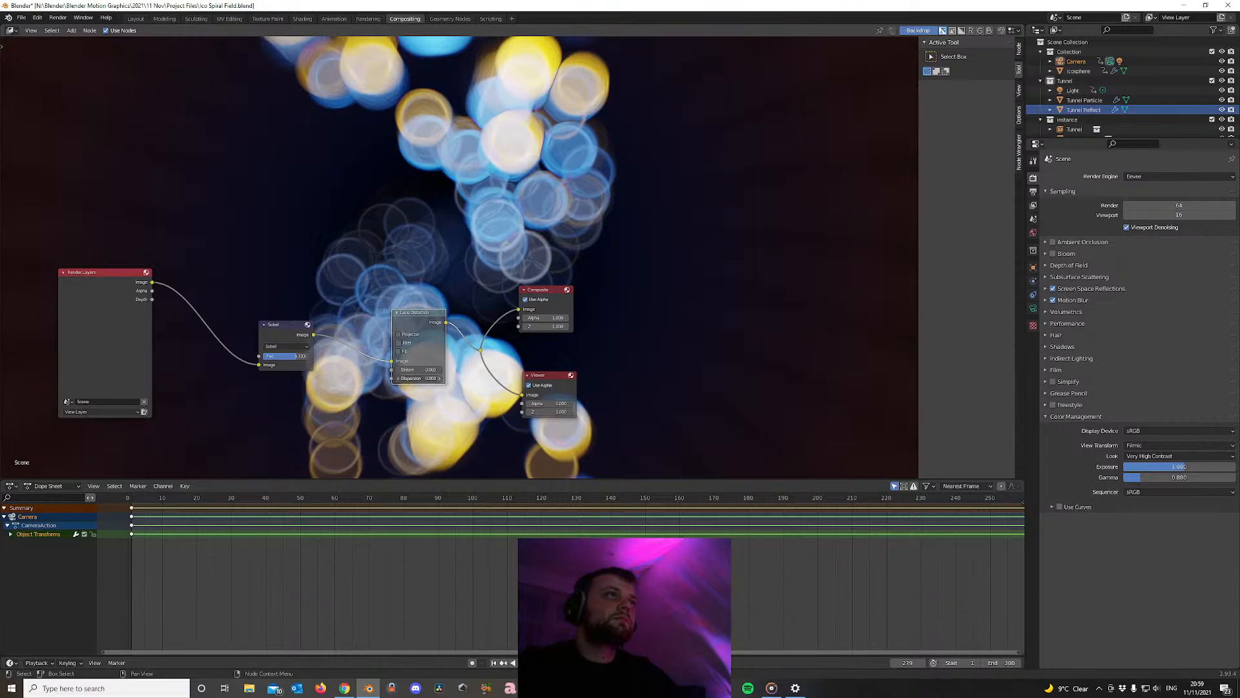
pyautogui.moveTo(400, 377)
pyautogui.mouseDown()
pyautogui.moveTo(426, 378)
pyautogui.moveTo(400, 377)
pyautogui.mouseUp()
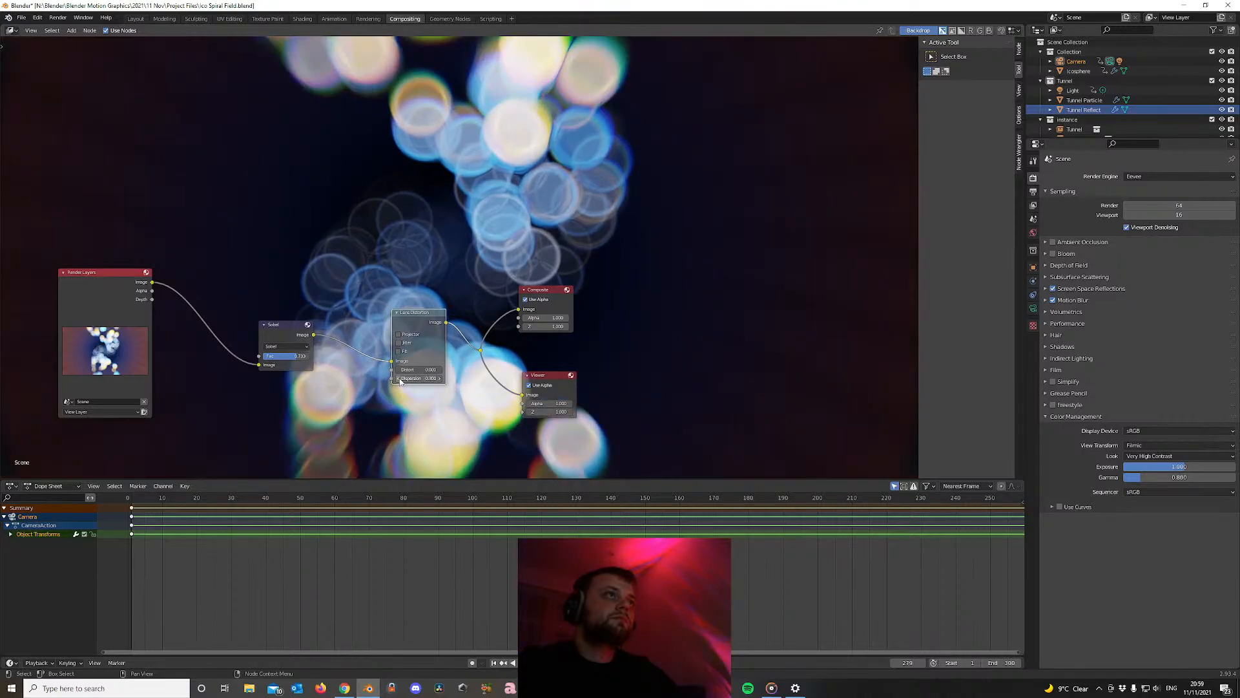
# Switch the 3D viewport to rendered shading, increase the camera's focus distance and render frame 279 to check it
pyautogui.click(135, 18)
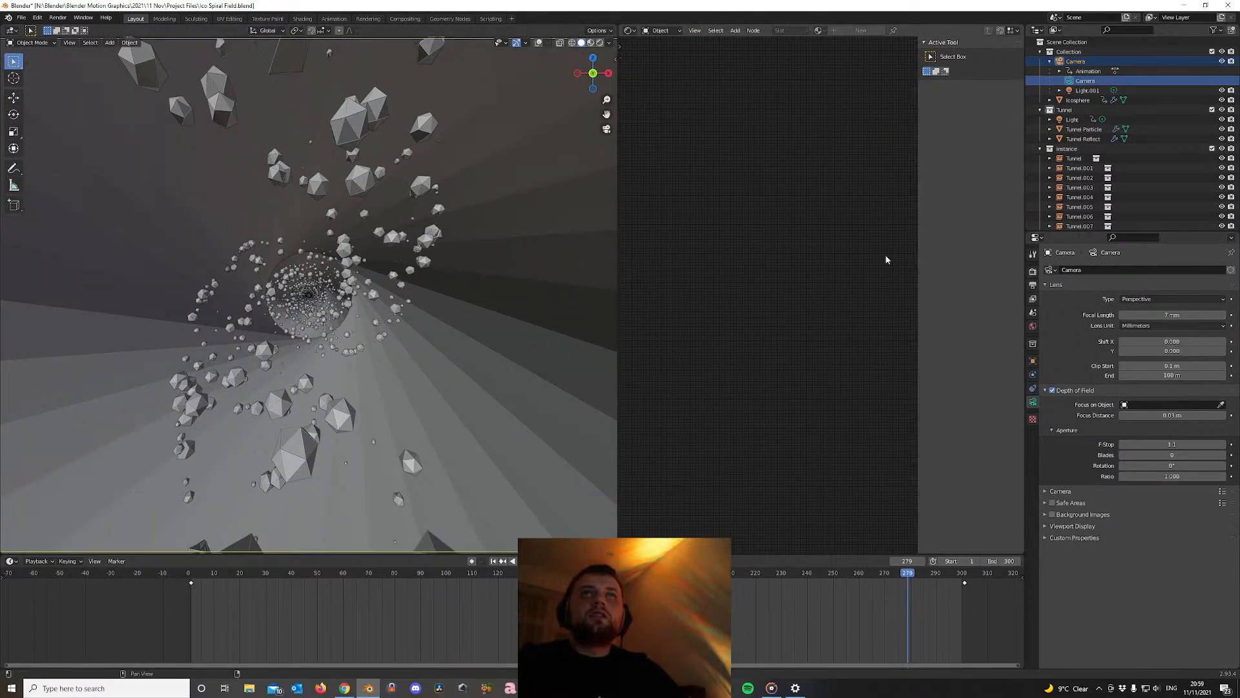
pyautogui.press('z')
pyautogui.press('8')
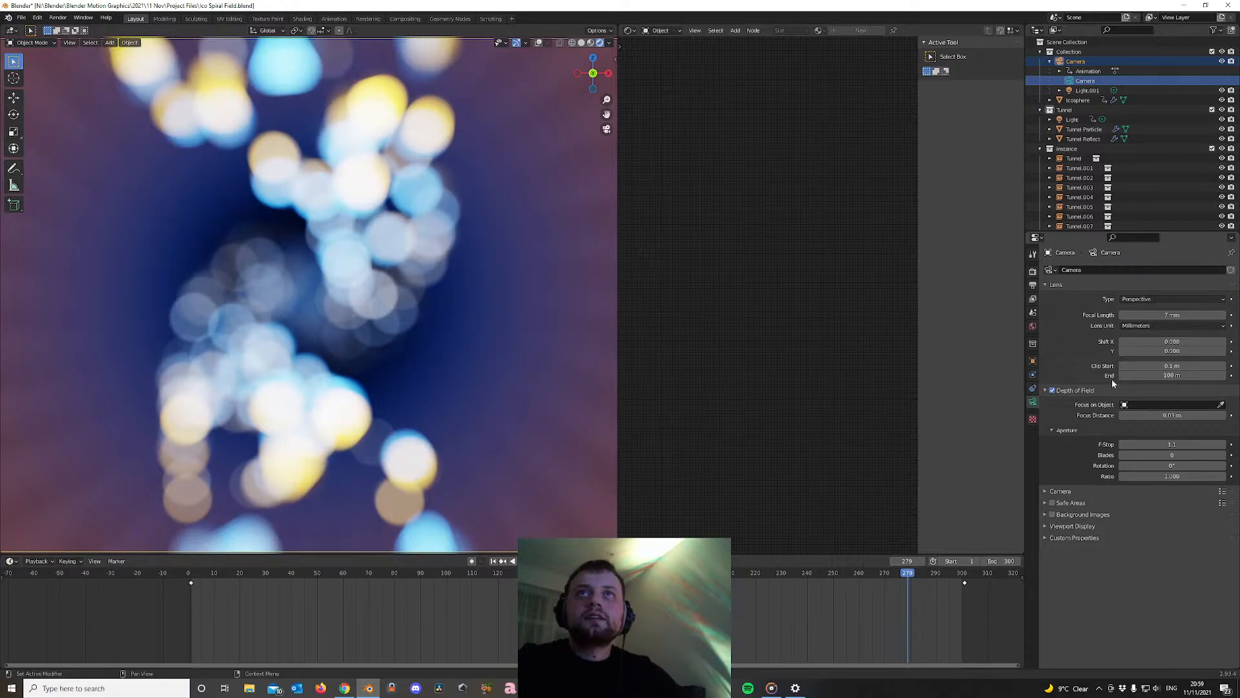
pyautogui.moveTo(1173, 415); pyautogui.dragTo(1200, 415)
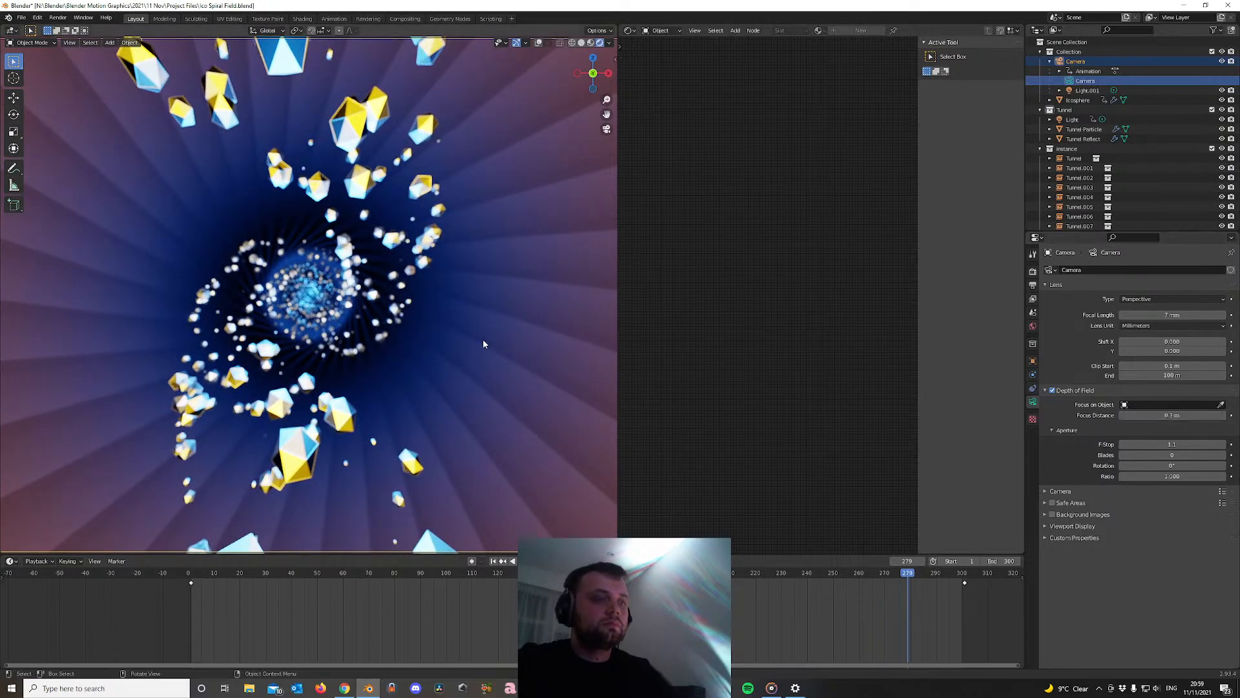
pyautogui.press('F12')
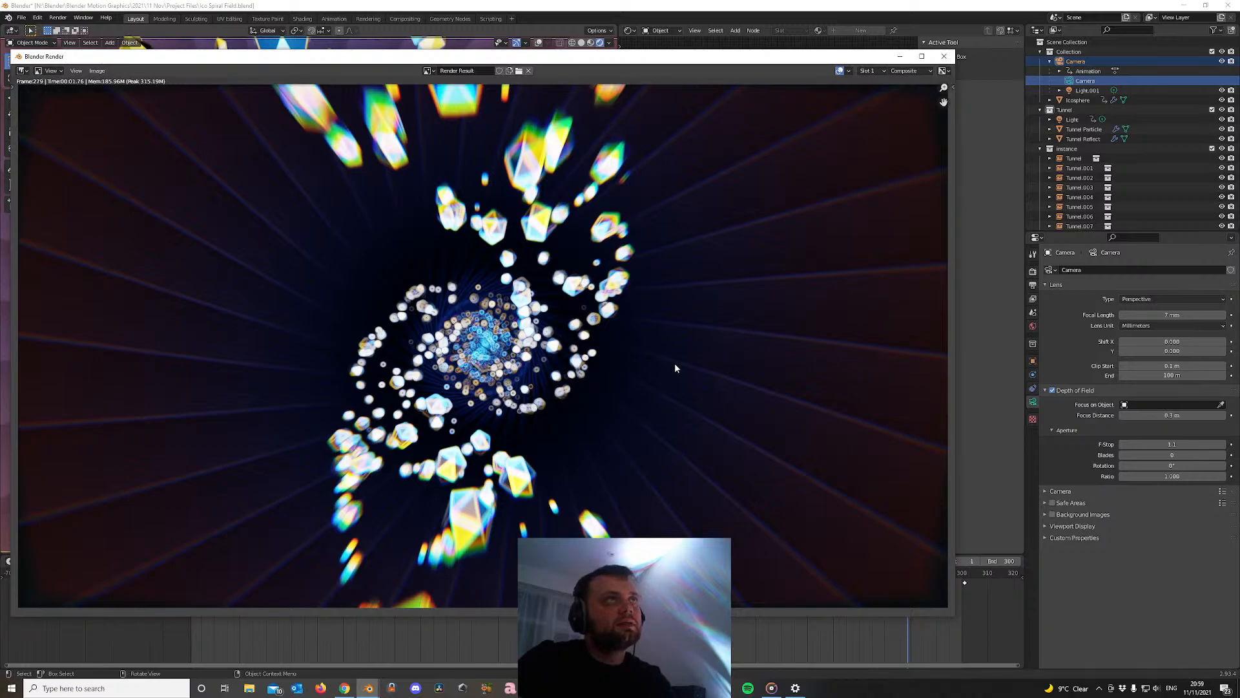
pyautogui.press('Escape')
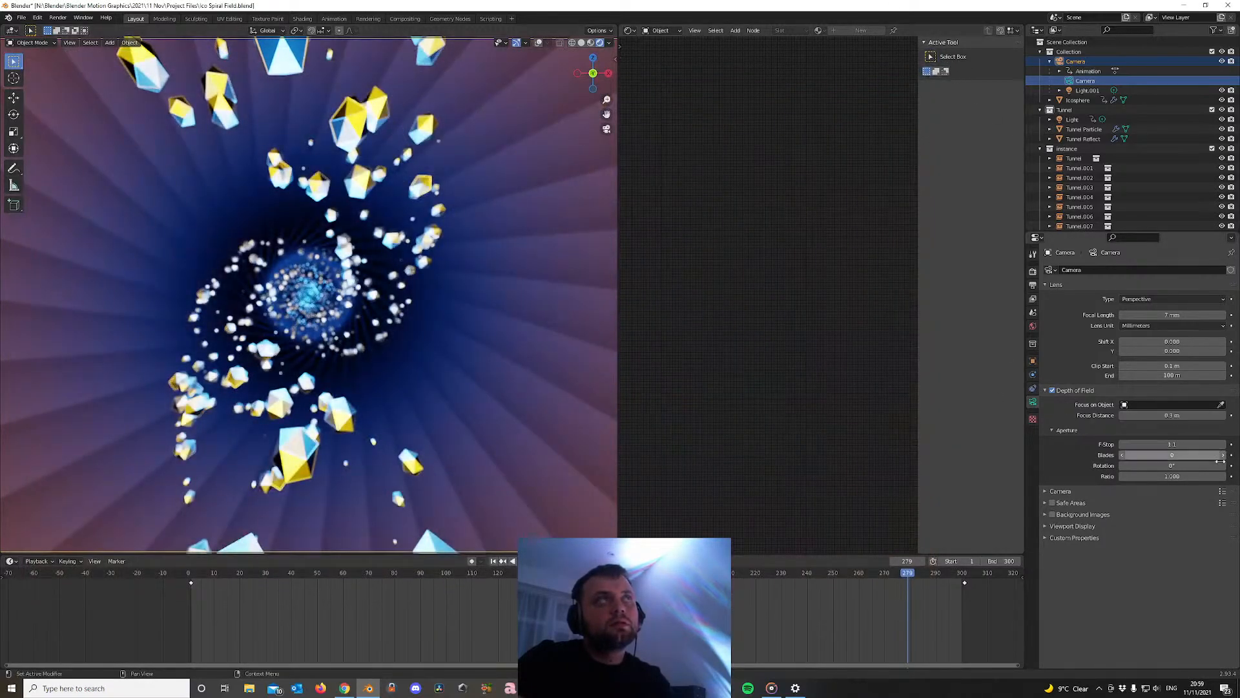
# Lower the camera's focus distance to 0.1 m and render frame 279 to check the softer bokeh
pyautogui.moveTo(1165, 415); pyautogui.dragTo(1135, 415)
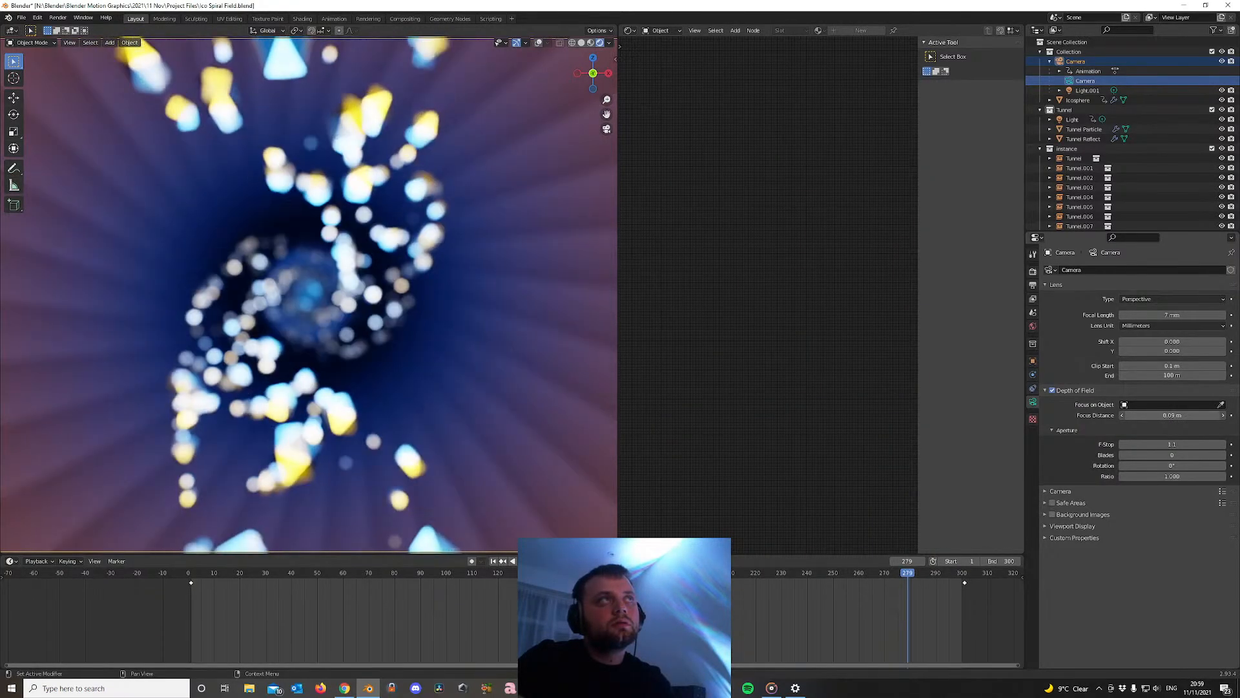
pyautogui.press('F12')
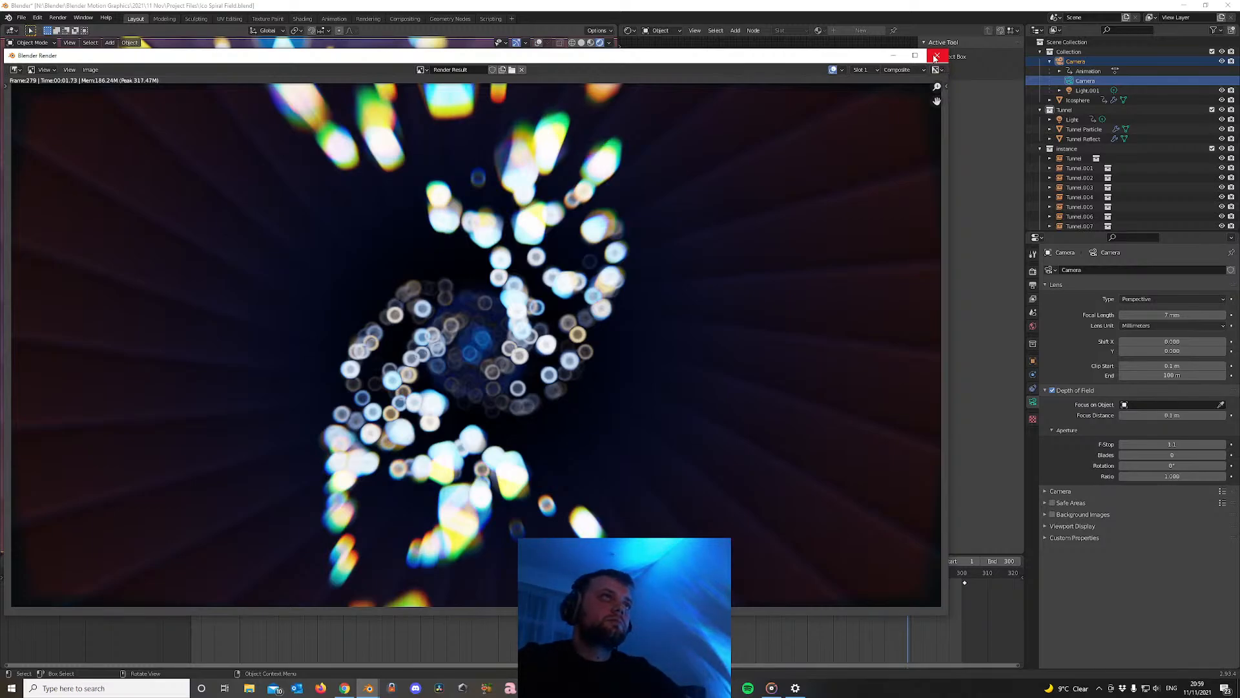
pyautogui.click(936, 57)
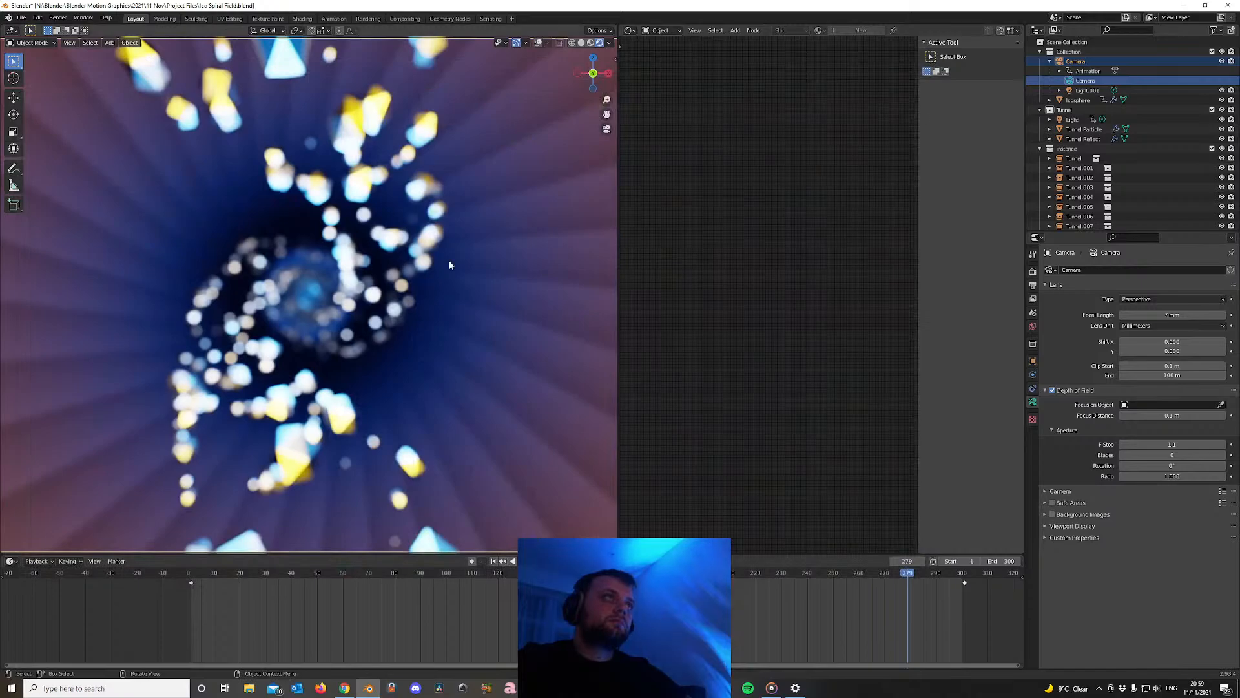
# Save the project as a new file named Bokeh Bubbles.blend in the Steering Wheel folder
pyautogui.click(22, 18)
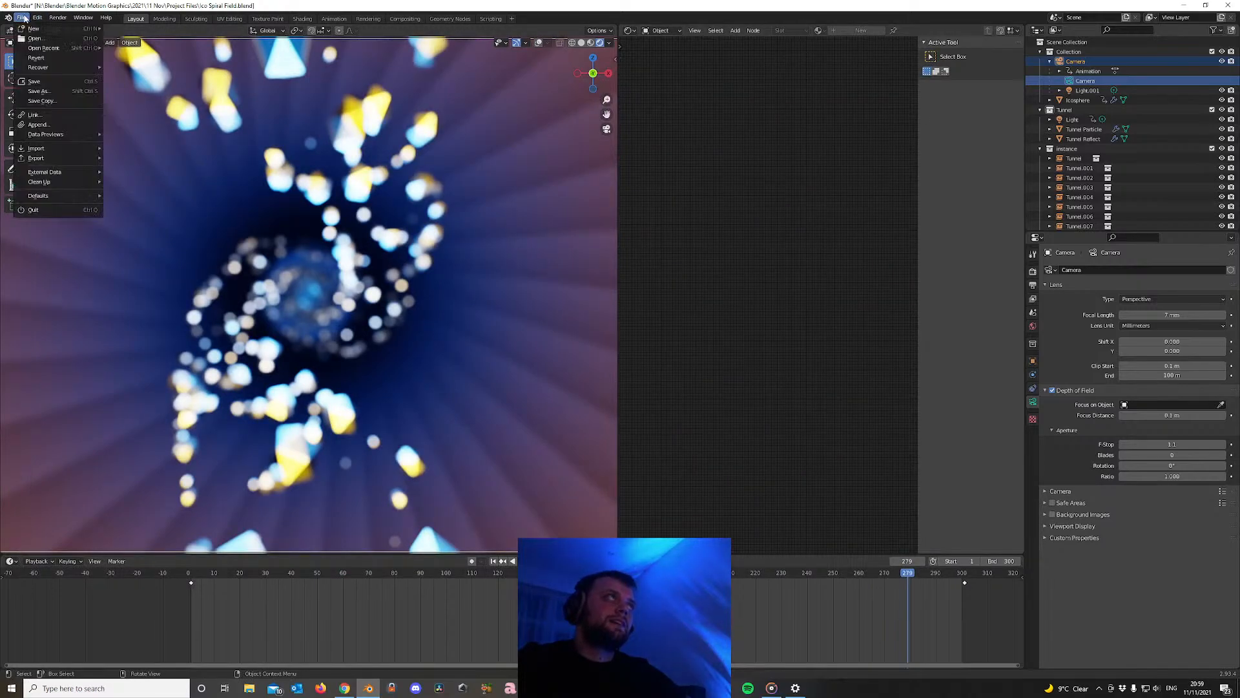
pyautogui.click(54, 92)
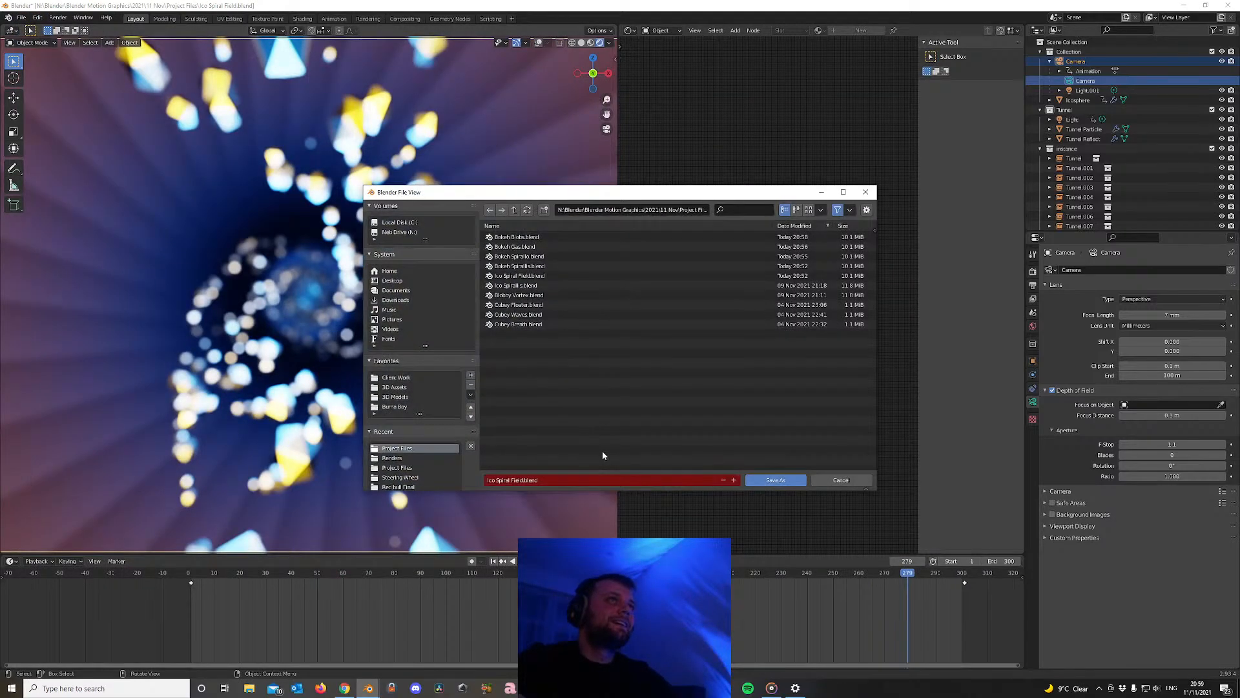
pyautogui.click(510, 485)
pyautogui.click(513, 481)
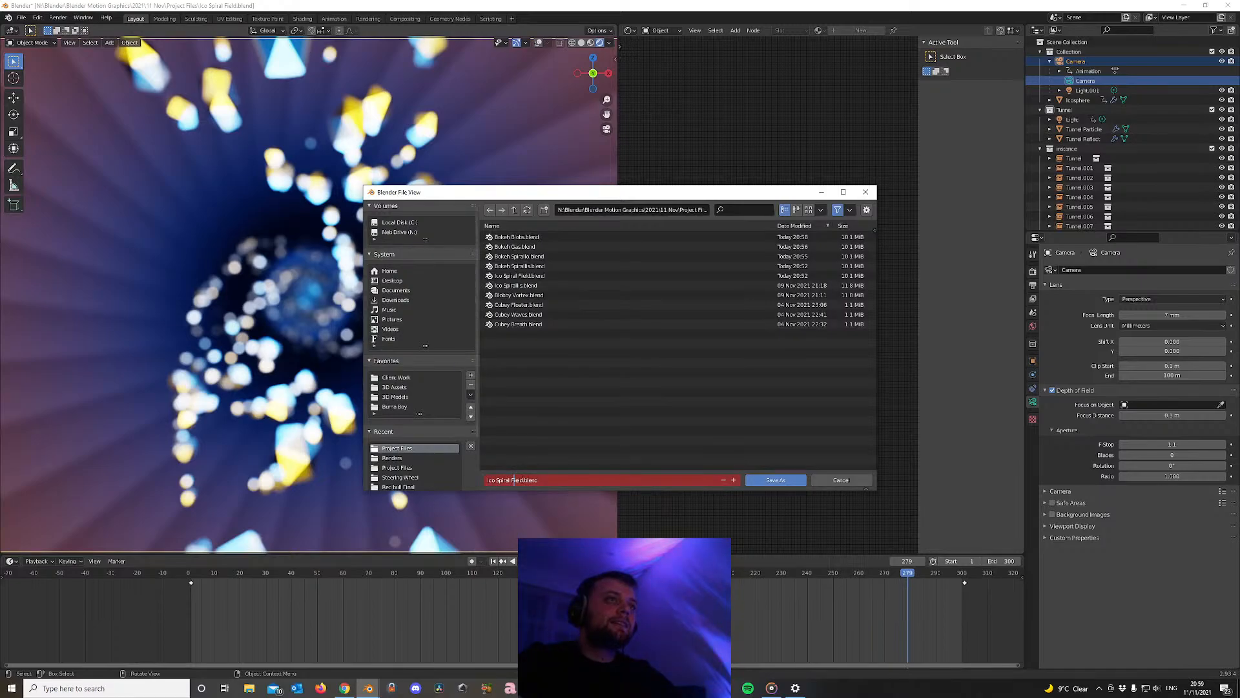
pyautogui.moveTo(523, 480); pyautogui.dragTo(487, 480)
pyautogui.write('B')
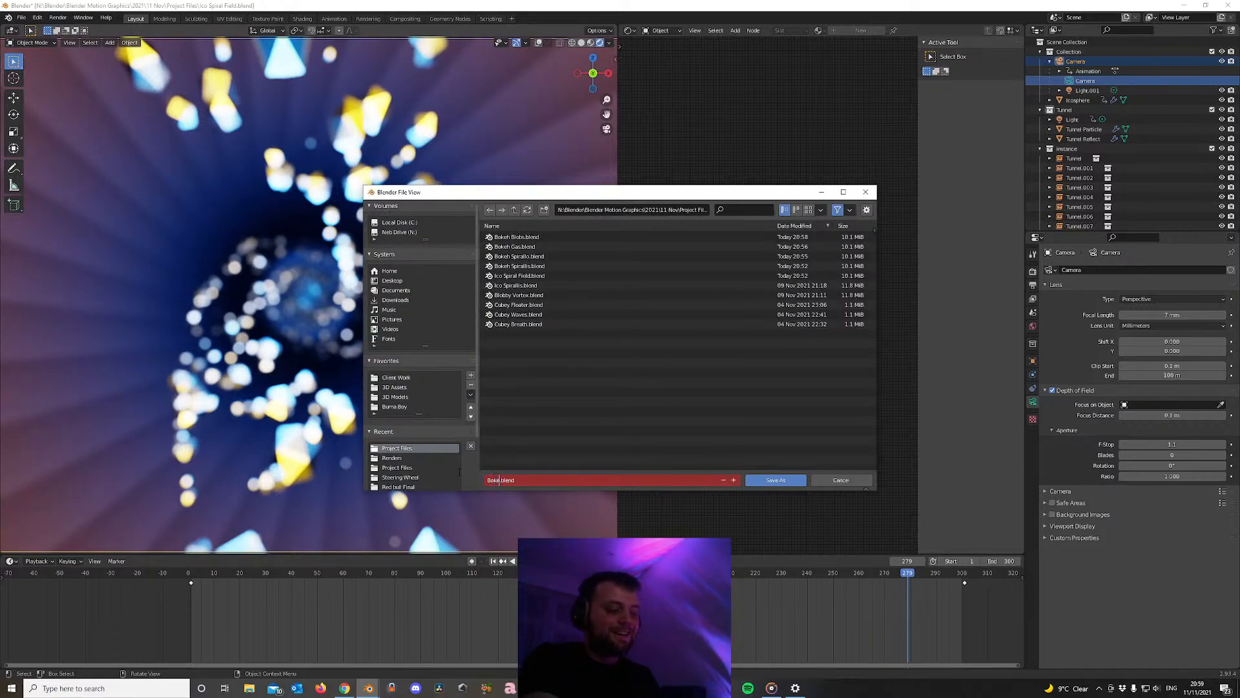
pyautogui.write('okeh bubbles')
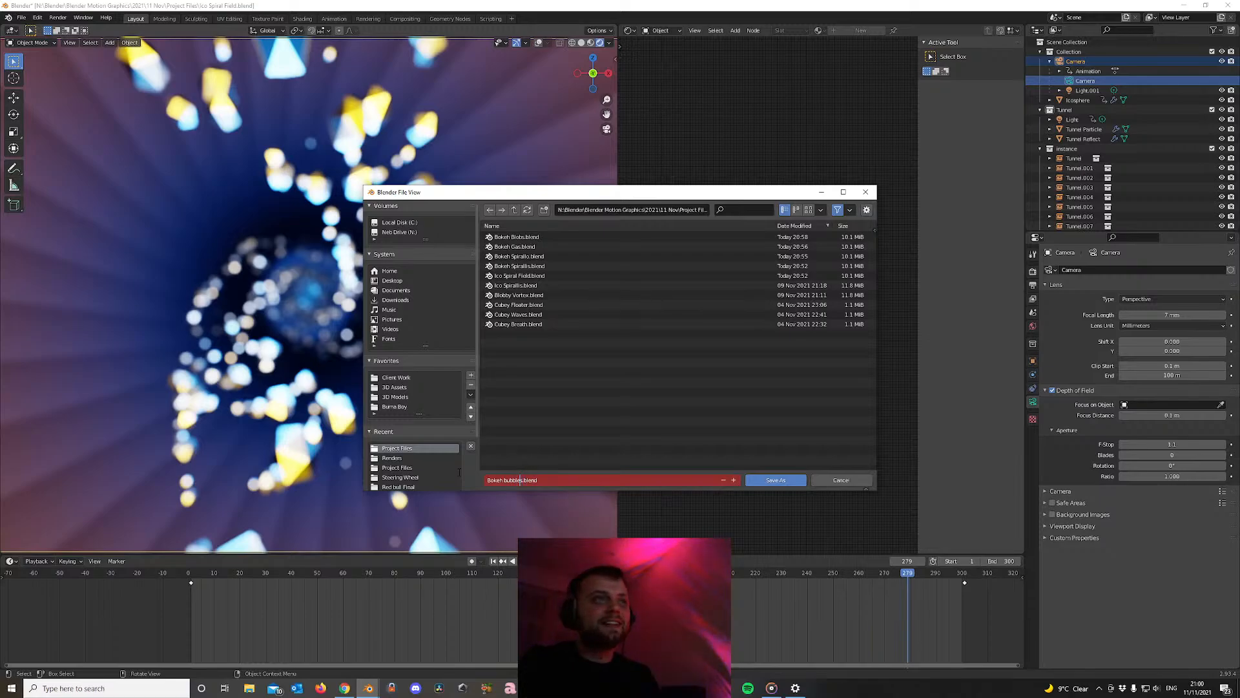
pyautogui.write('B')
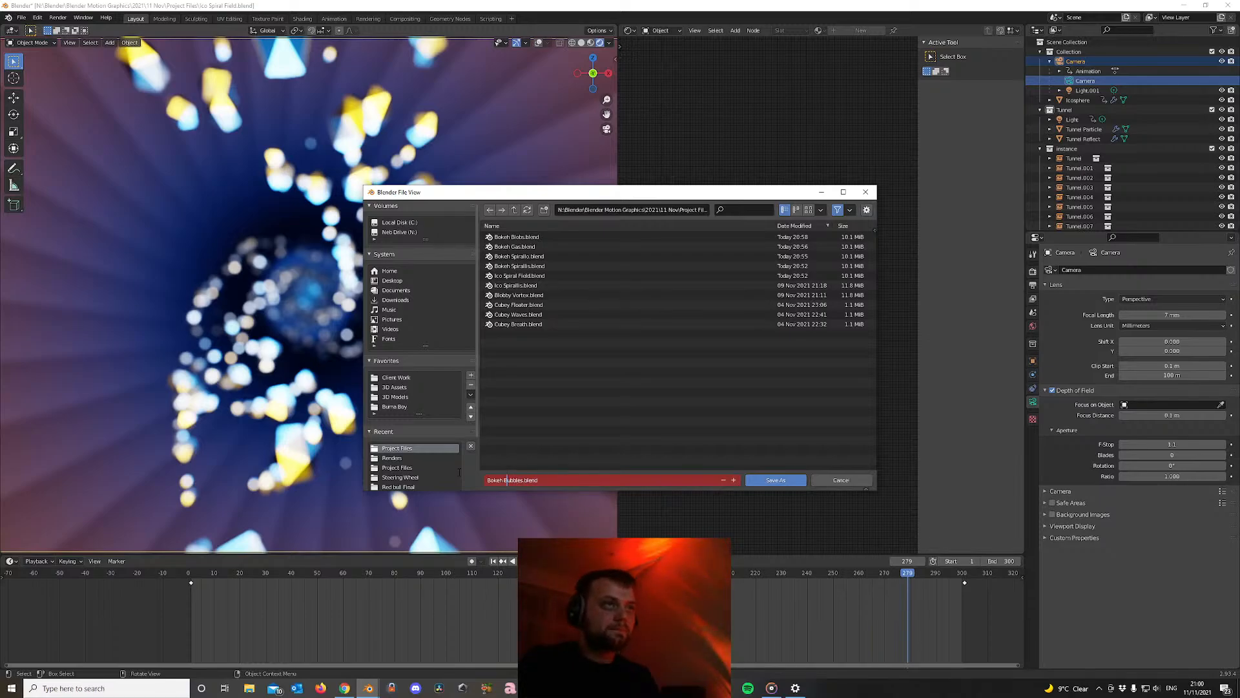
pyautogui.press('Return')
pyautogui.click(459, 473)
pyautogui.click(769, 479)
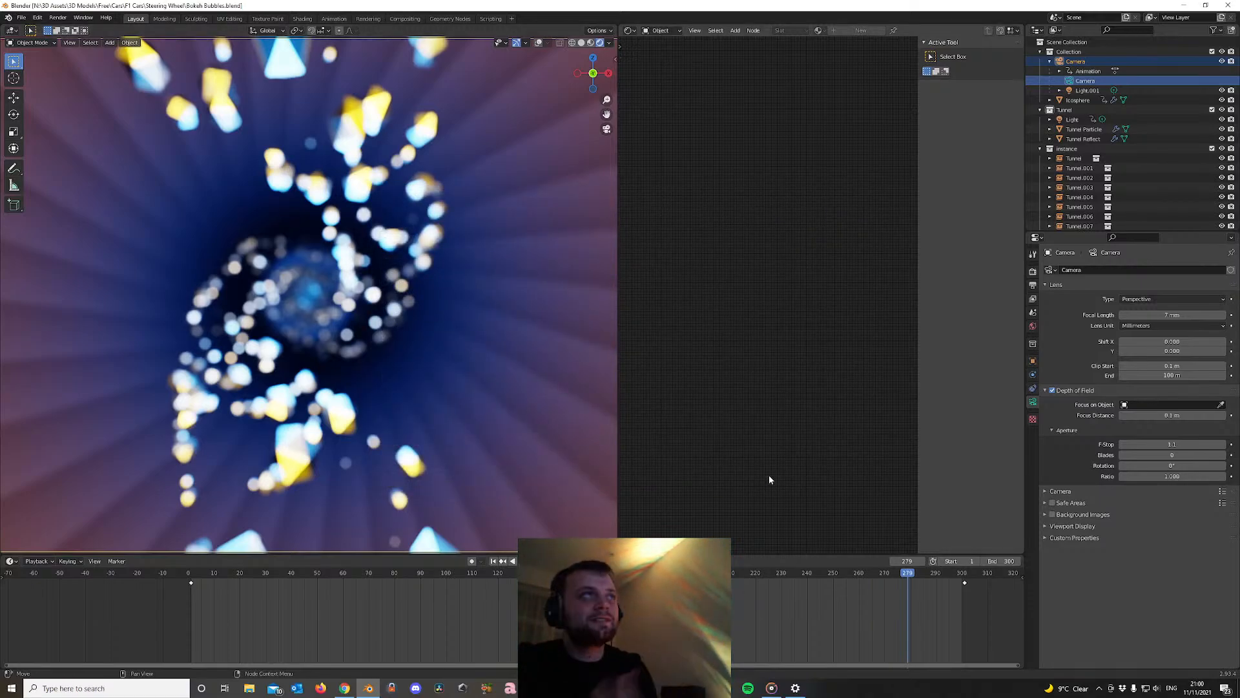
# Examine the blurred spiral shapes and the camera framing in the rendered viewport at several zoom levels
pyautogui.scroll(4, 371, 436)
pyautogui.scroll(-2, 371, 437)
pyautogui.scroll(2, 371, 437)
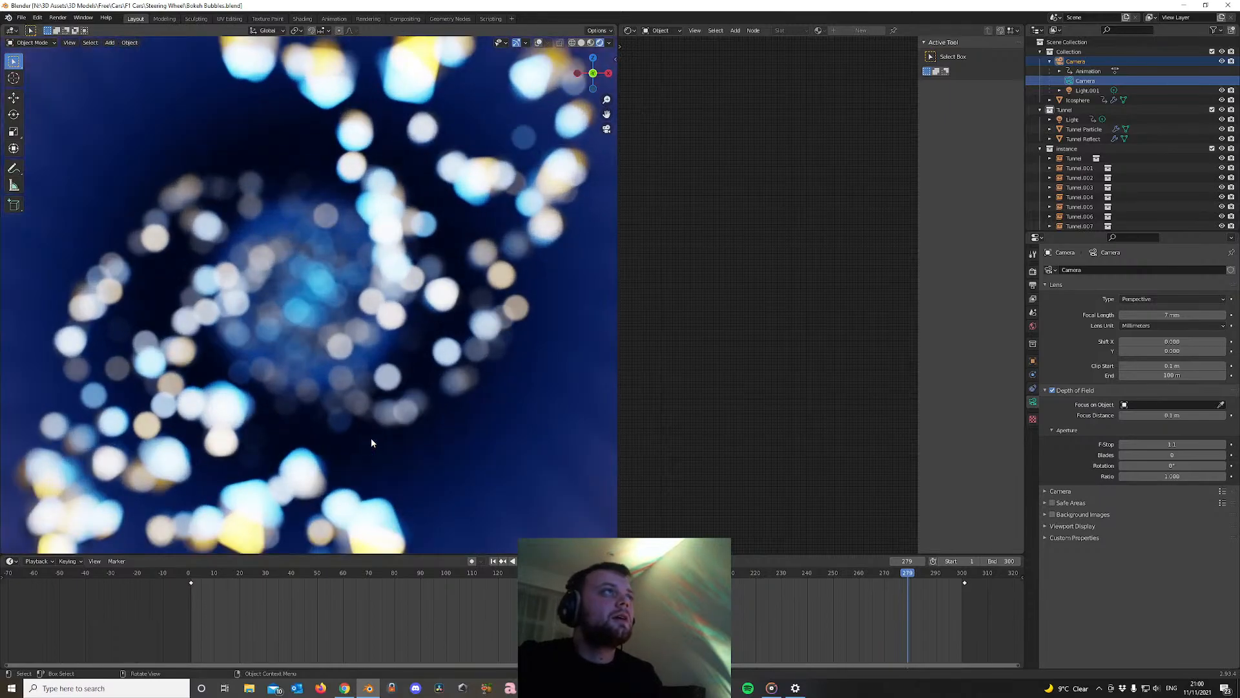
pyautogui.scroll(-5, 371, 436)
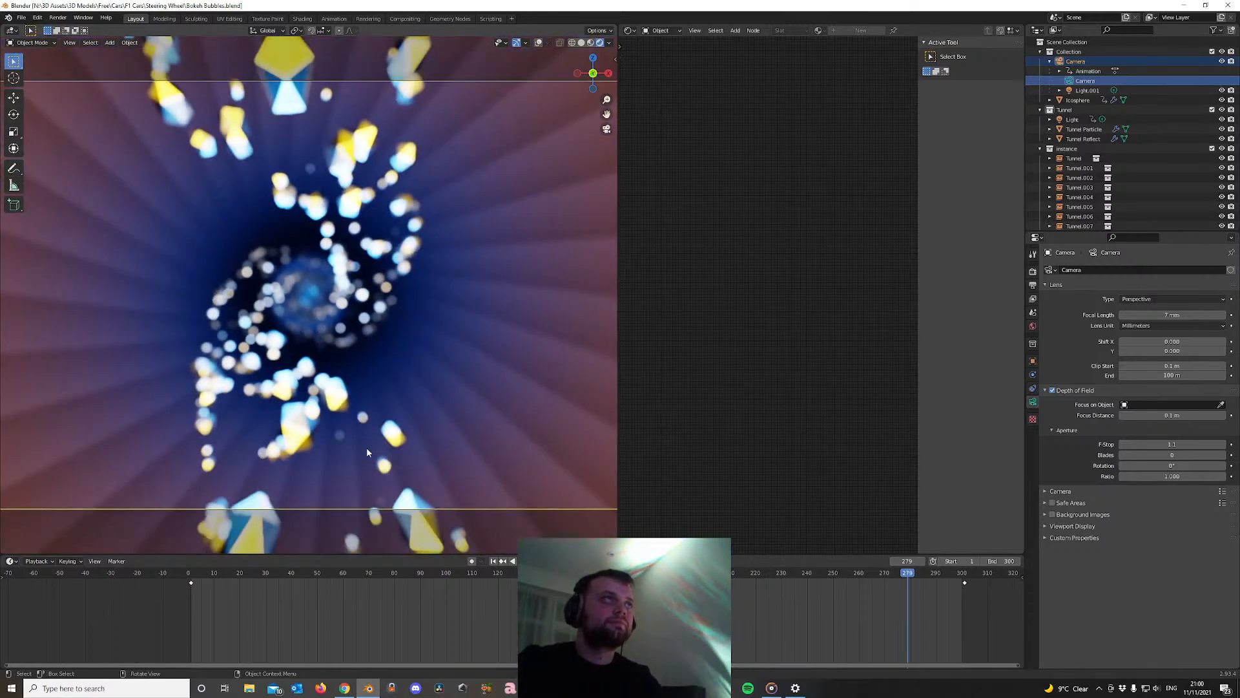
pyautogui.scroll(2, 338, 427)
pyautogui.scroll(-5, 339, 426)
pyautogui.scroll(5, 340, 426)
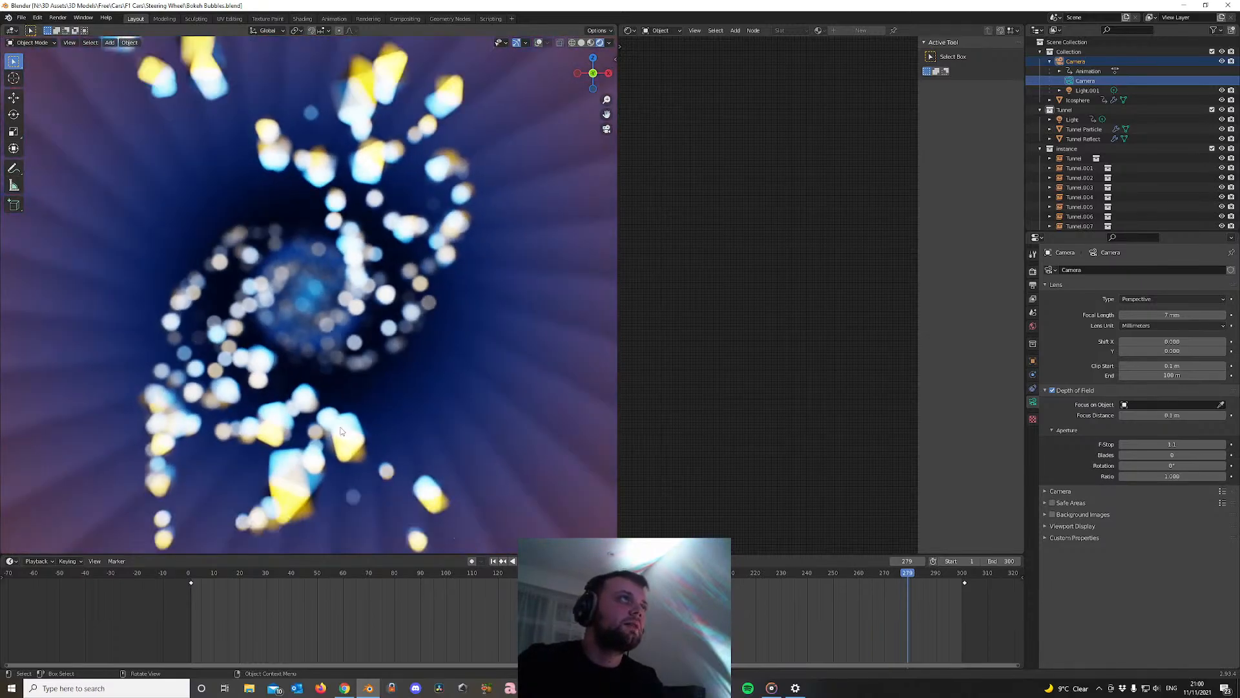
pyautogui.scroll(-2, 340, 432)
pyautogui.scroll(-2, 340, 433)
pyautogui.scroll(1, 340, 432)
pyautogui.scroll(-1, 339, 432)
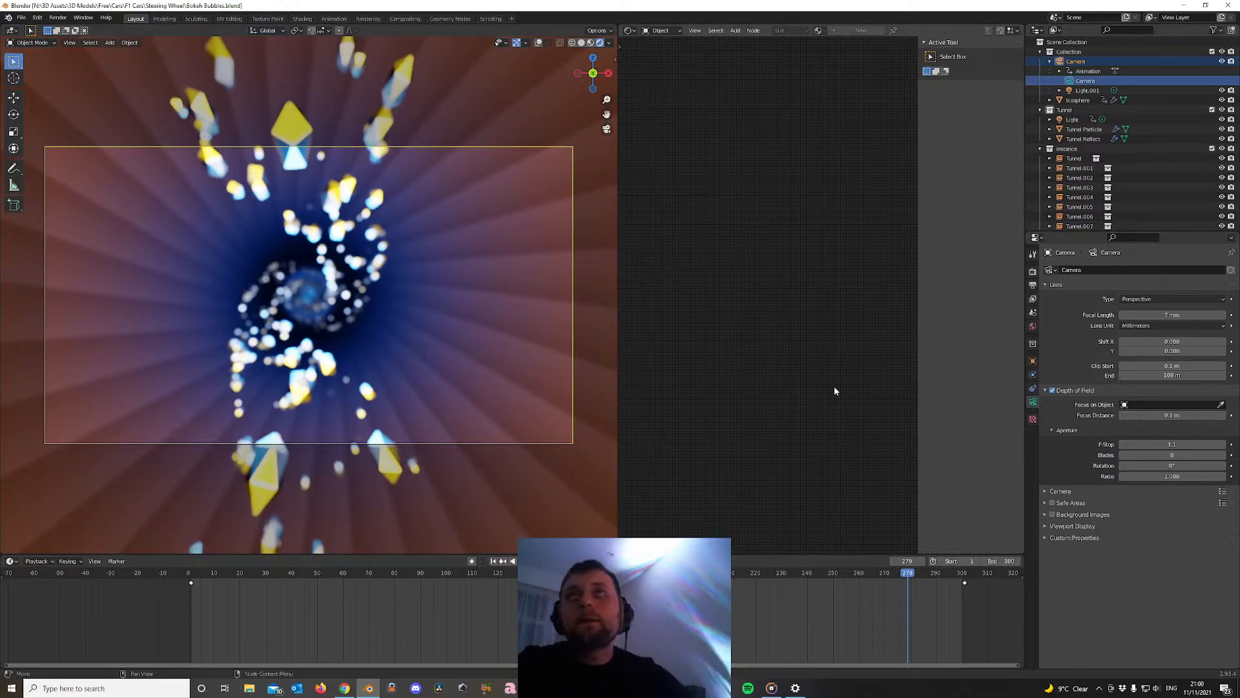
pyautogui.scroll(-1, 300, 352)
pyautogui.scroll(1, 300, 353)
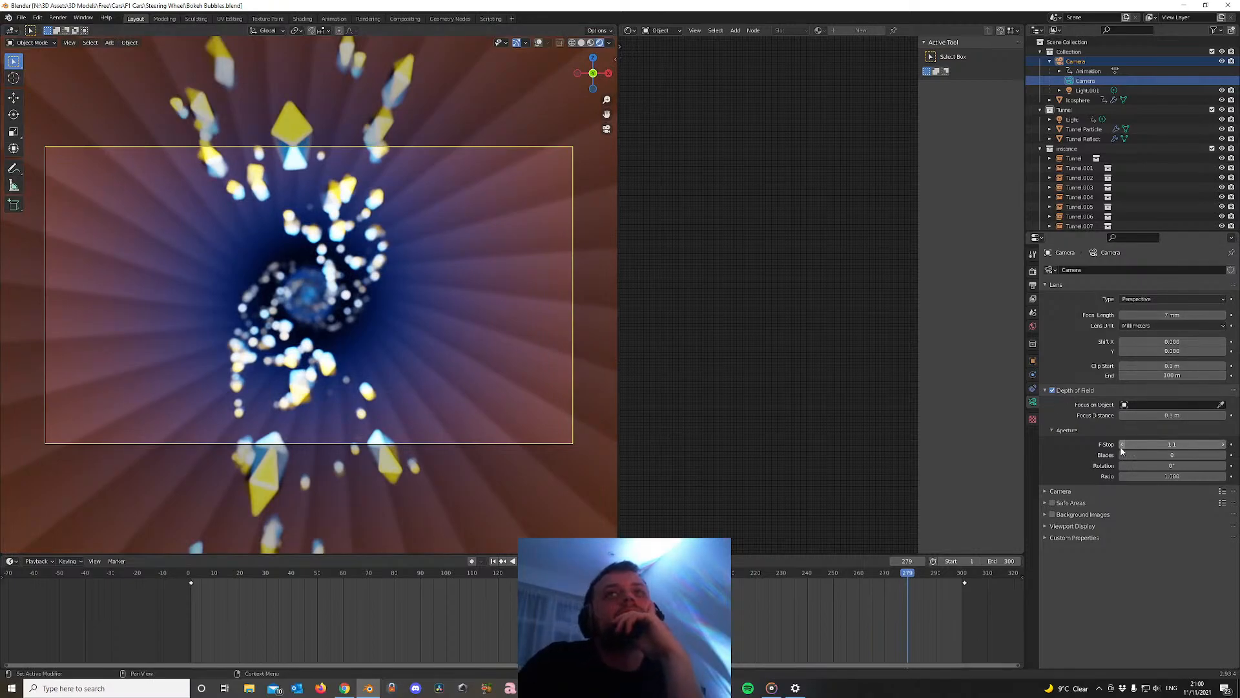
# Set the camera's focus distance to 0.14 m, raise its f-stop, and render frames 10 and 99 to check the depth of field
pyautogui.moveTo(1122, 450); pyautogui.dragTo(1223, 450)
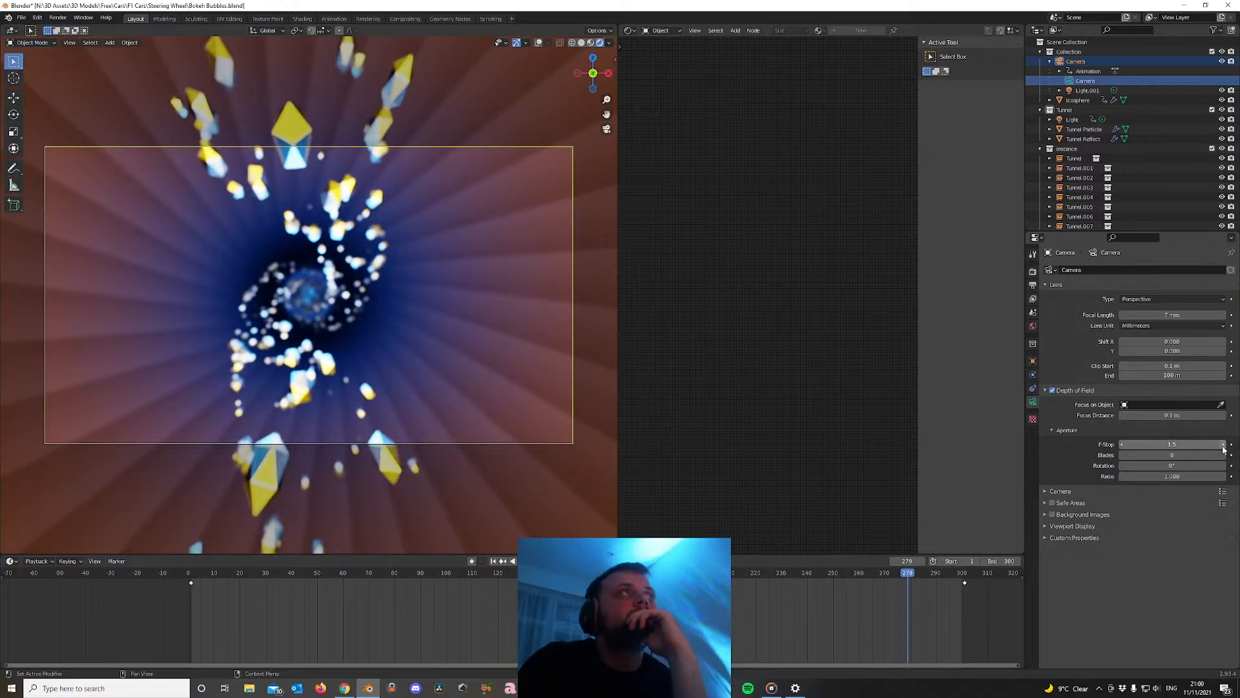
pyautogui.press('Home')
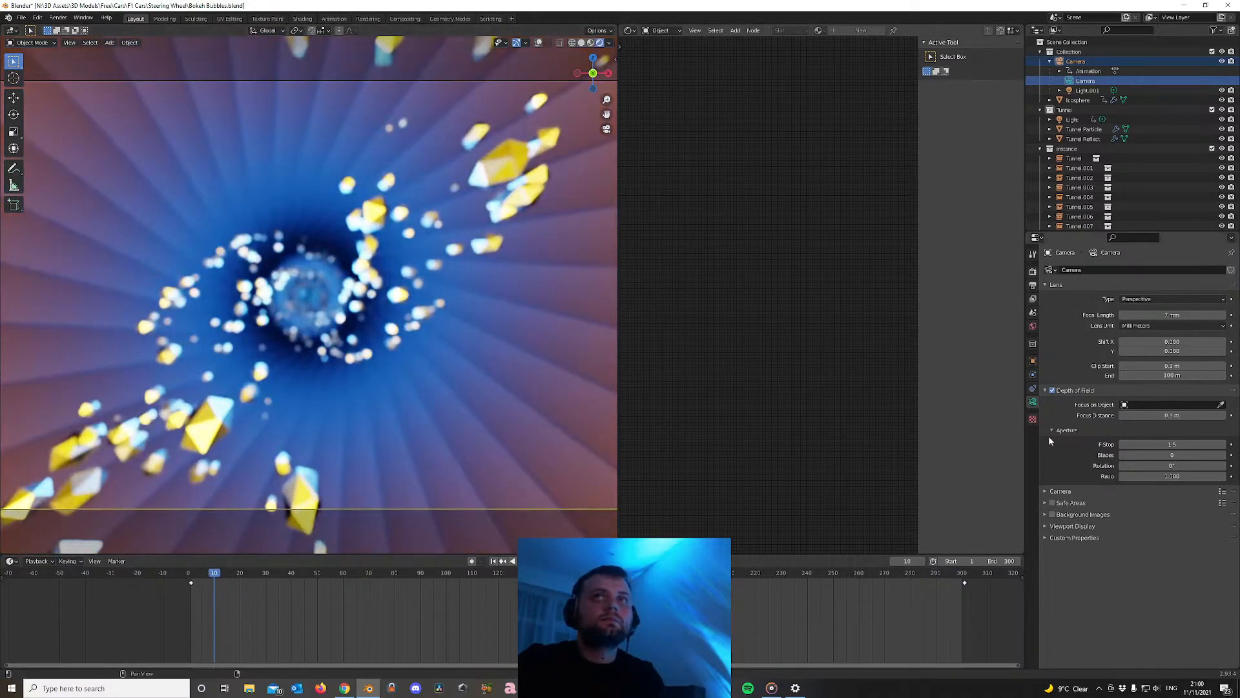
pyautogui.moveTo(1138, 416); pyautogui.dragTo(1166, 444)
pyautogui.press('F12')
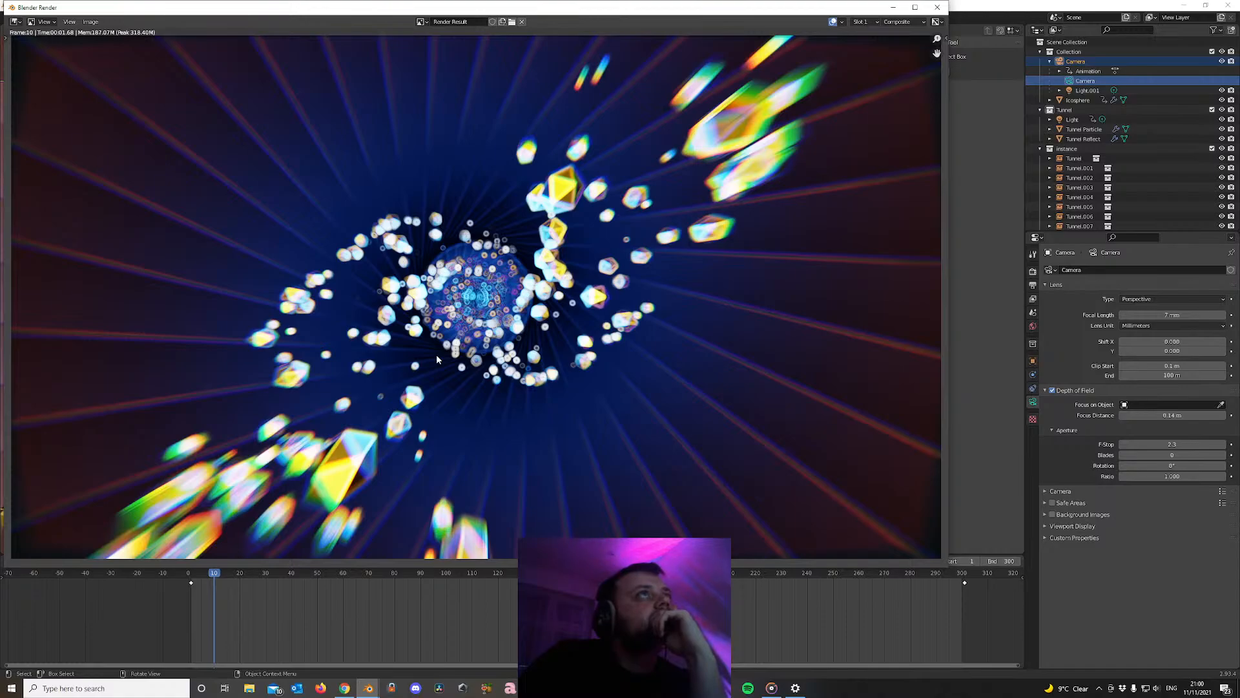
pyautogui.click(938, 8)
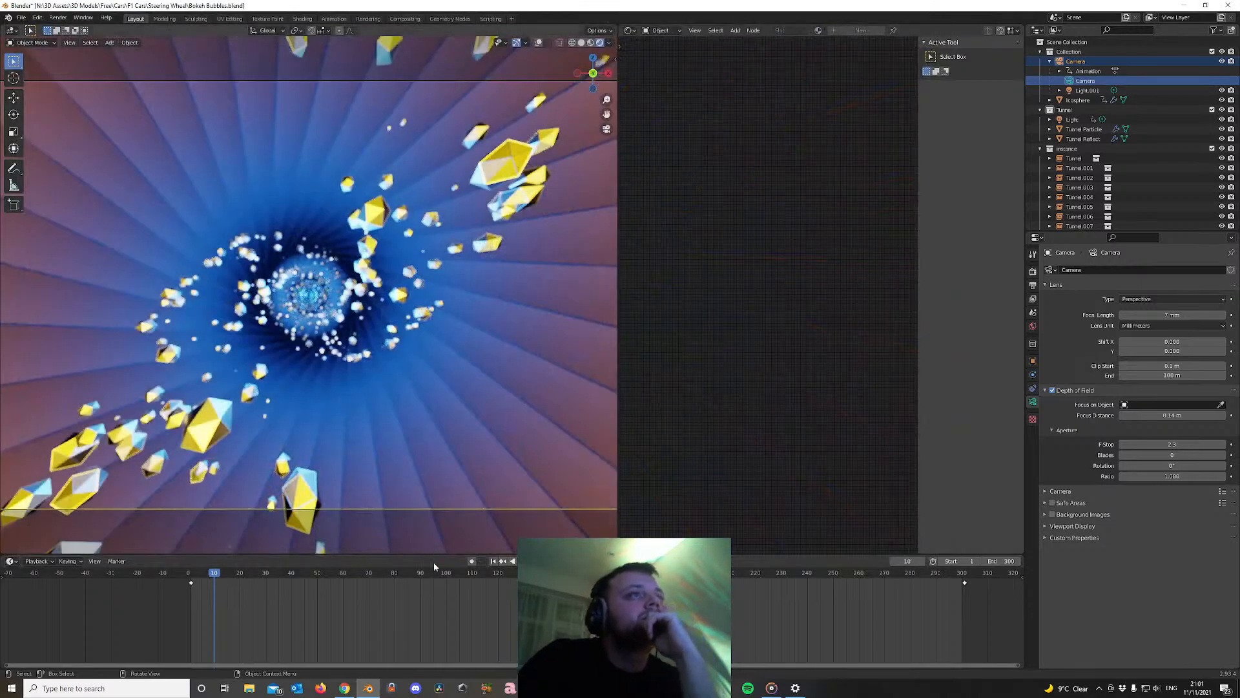
pyautogui.press('F12')
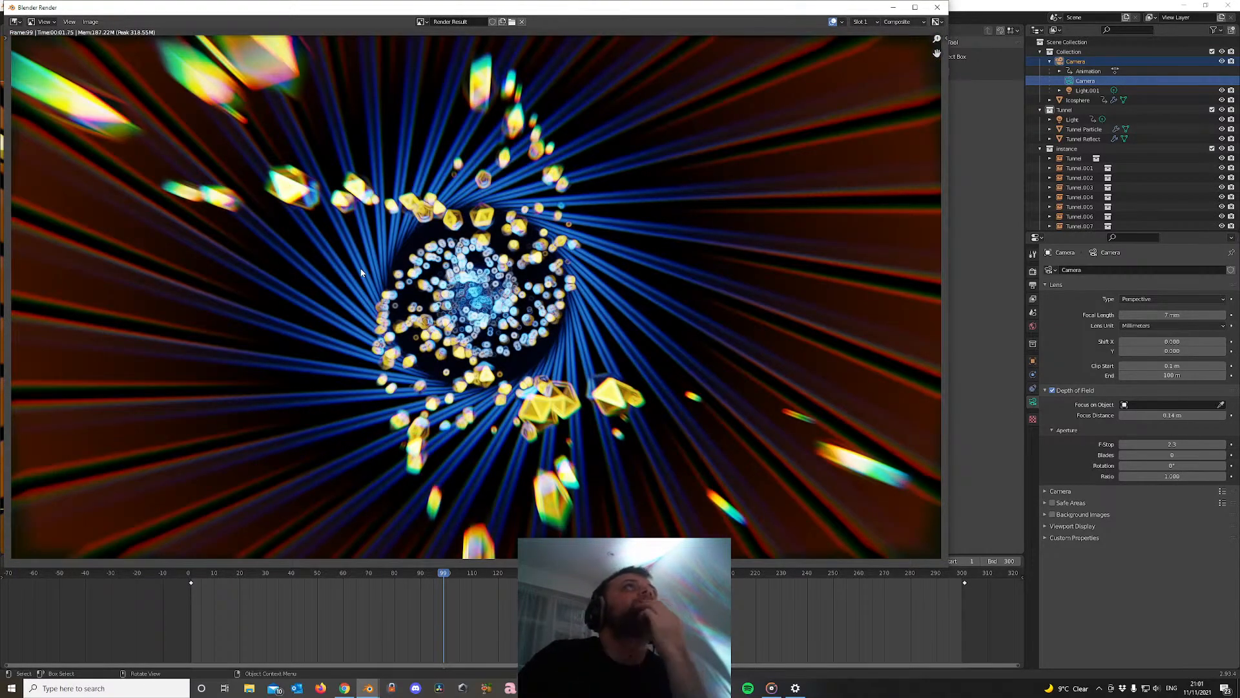
pyautogui.click(937, 7)
pyautogui.click(21, 18)
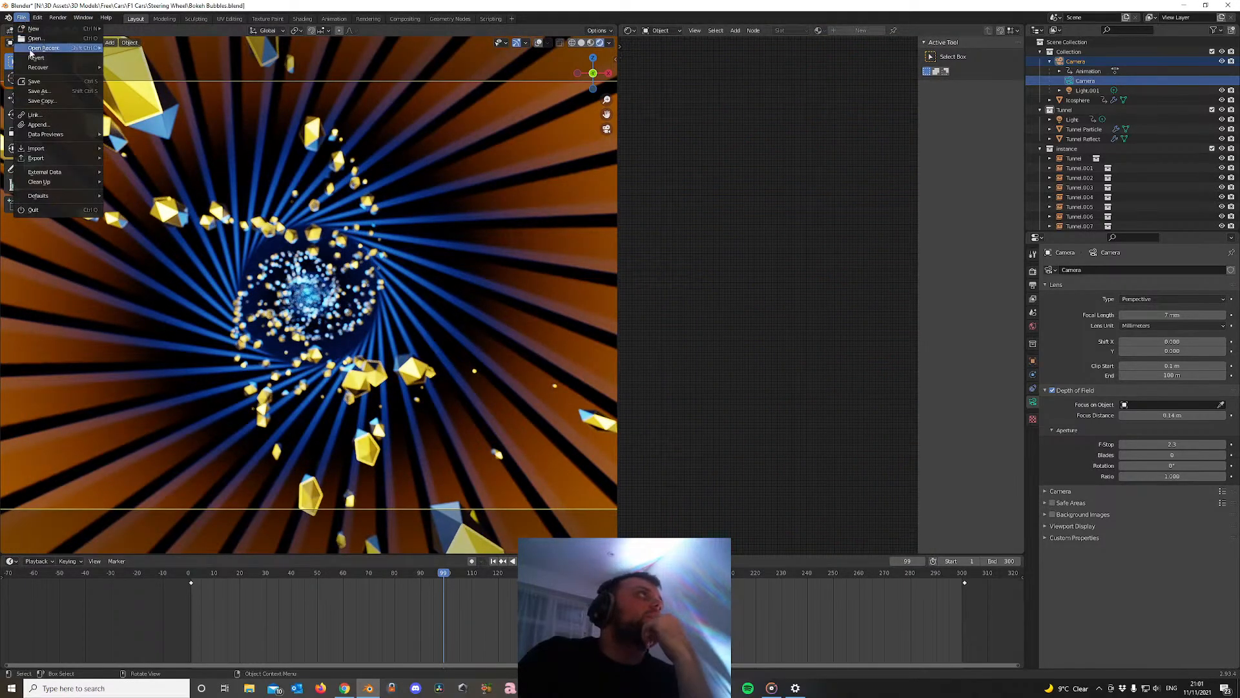
pyautogui.click(49, 91)
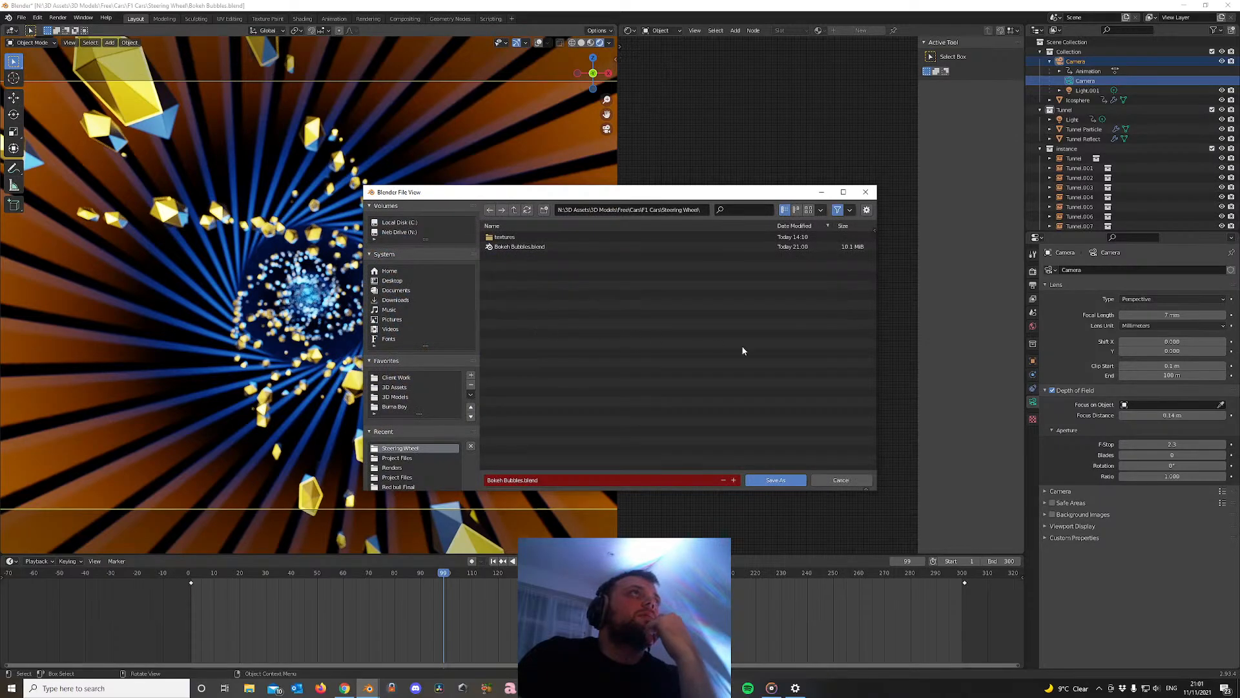
pyautogui.click(842, 480)
pyautogui.click(22, 18)
pyautogui.click(40, 91)
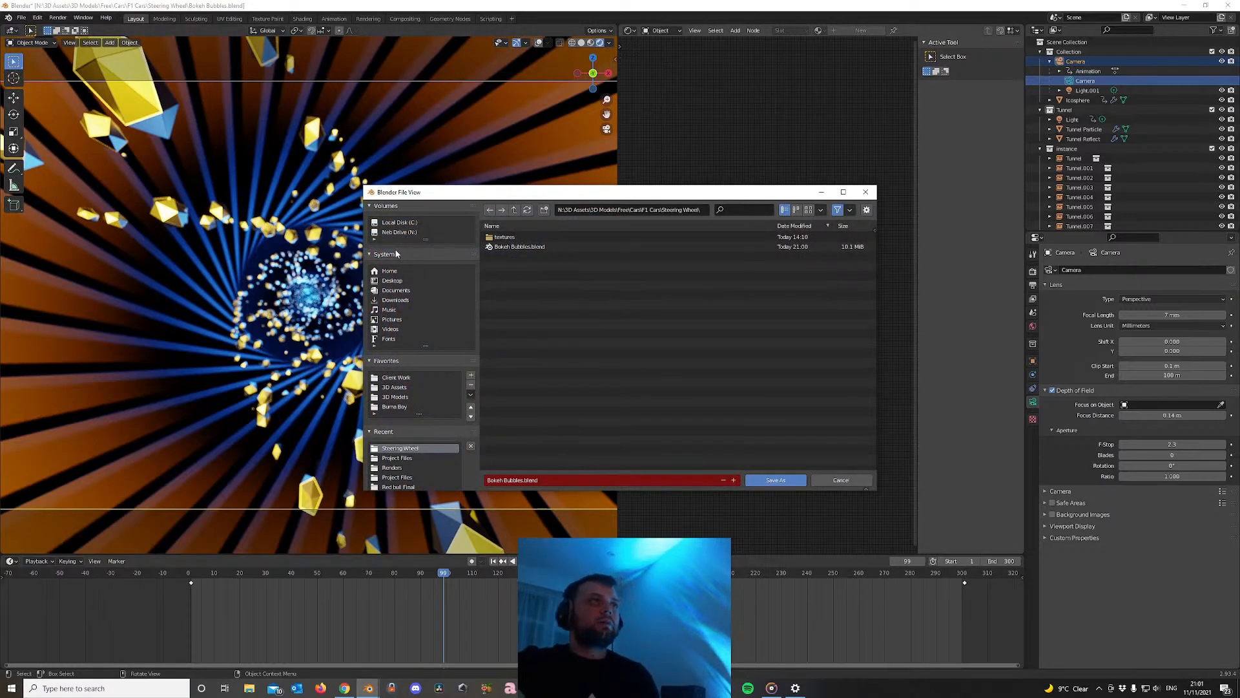
pyautogui.click(513, 210)
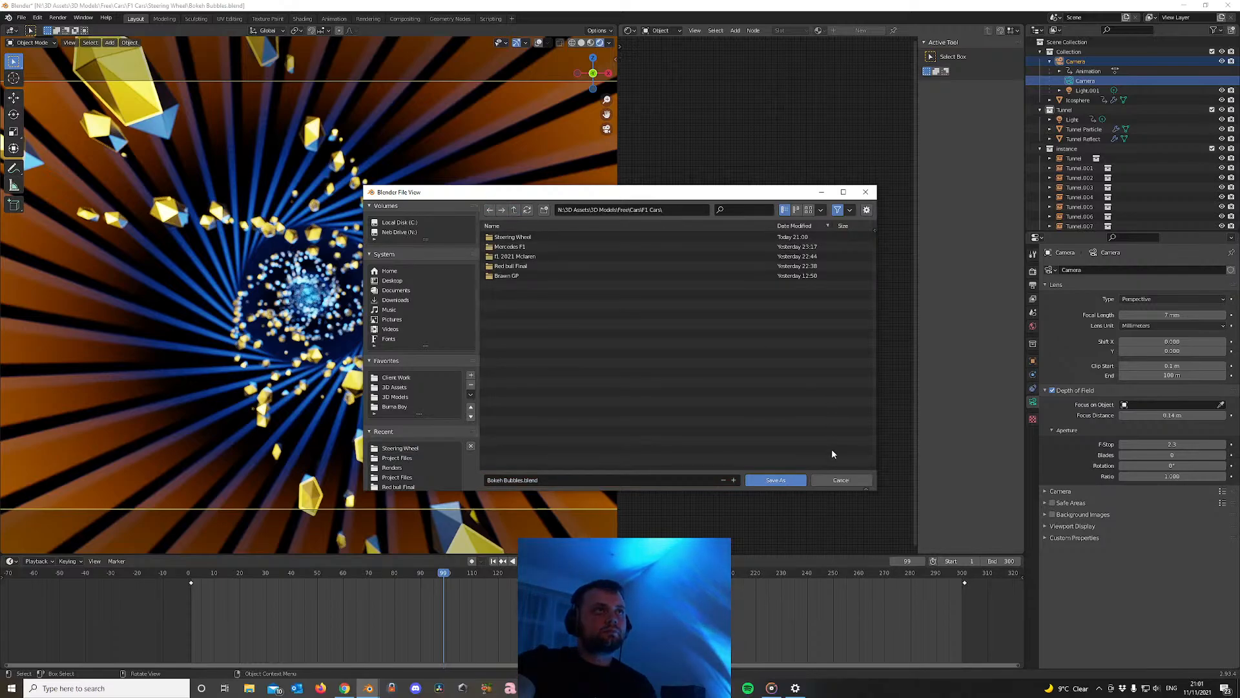
pyautogui.click(840, 480)
# Save the project as a new file named Ico Bubbling.blend in the 11 Nov Project Files folder
pyautogui.click(21, 17)
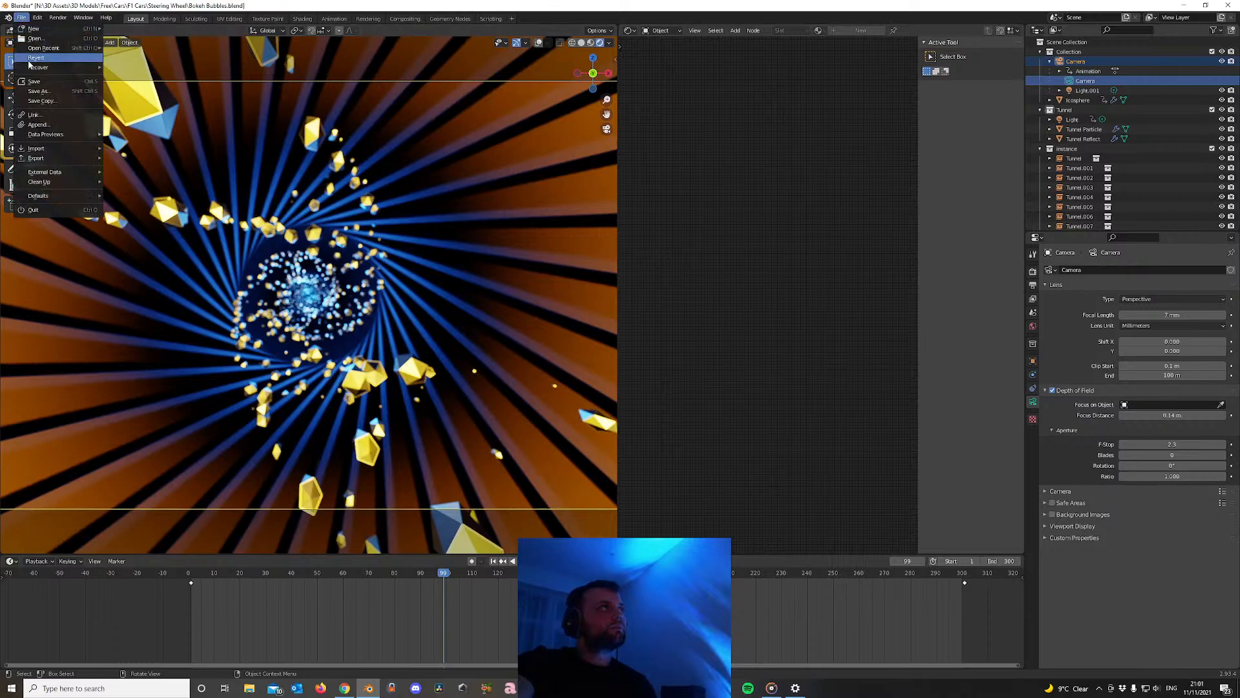
pyautogui.click(38, 91)
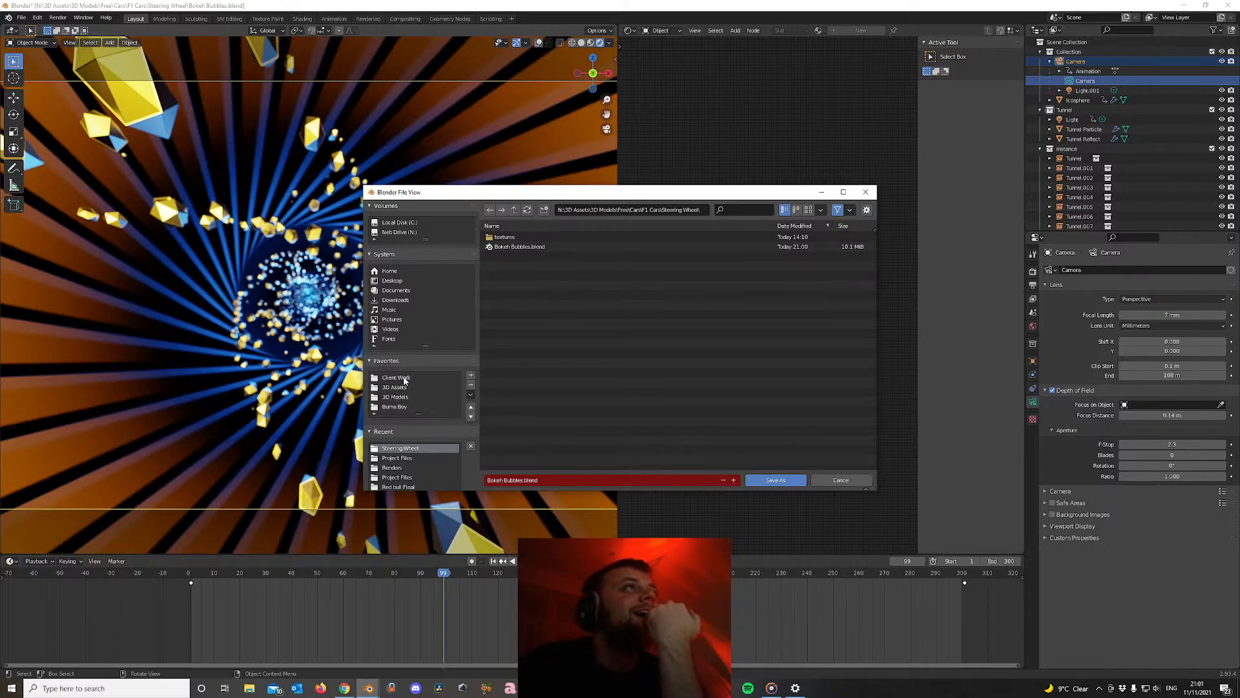
pyautogui.click(398, 458)
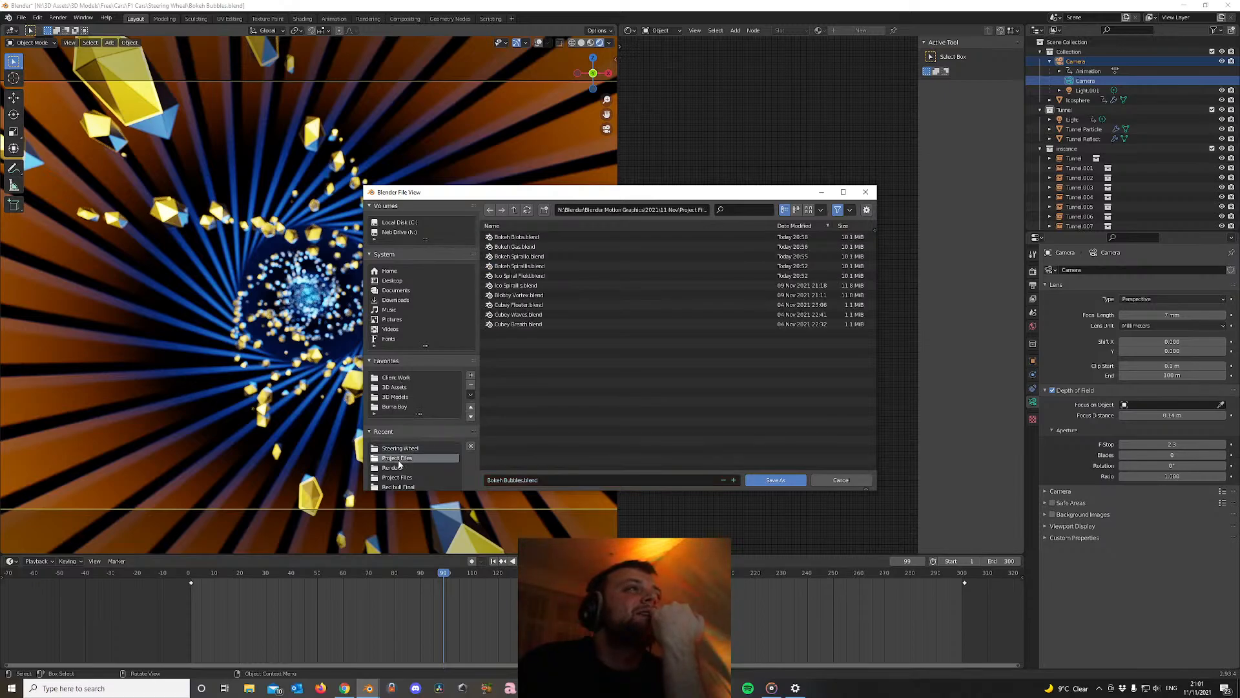
pyautogui.click(508, 480)
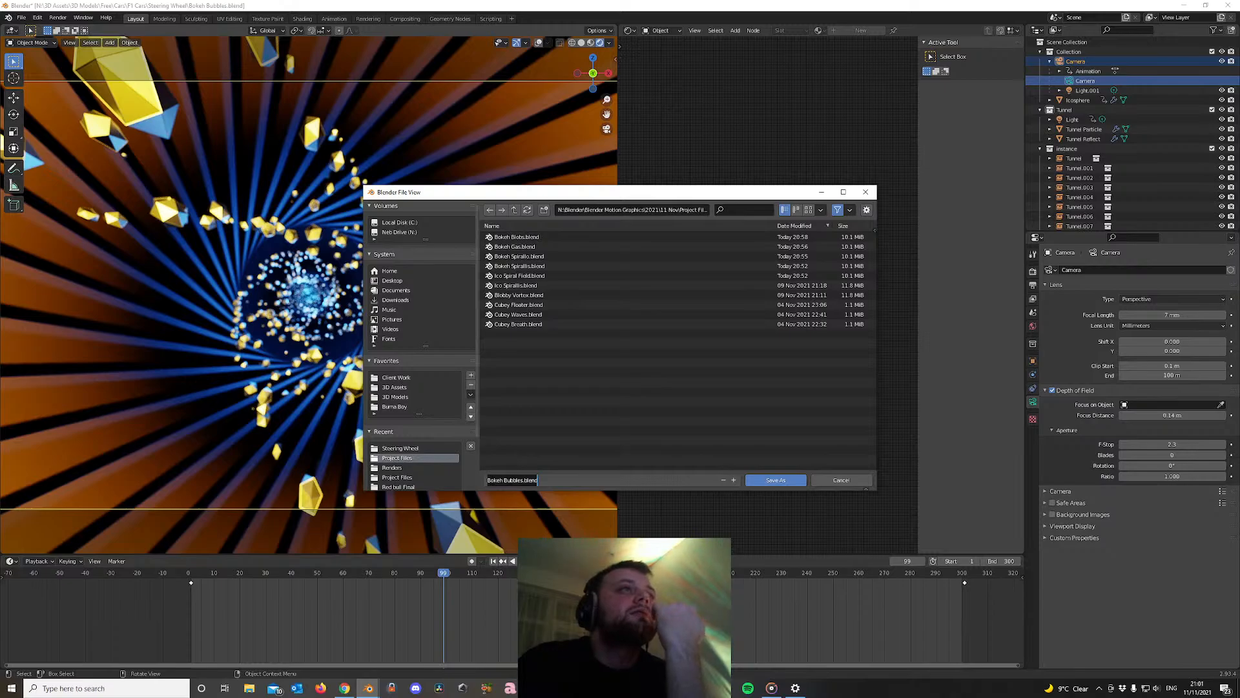
pyautogui.click(520, 480)
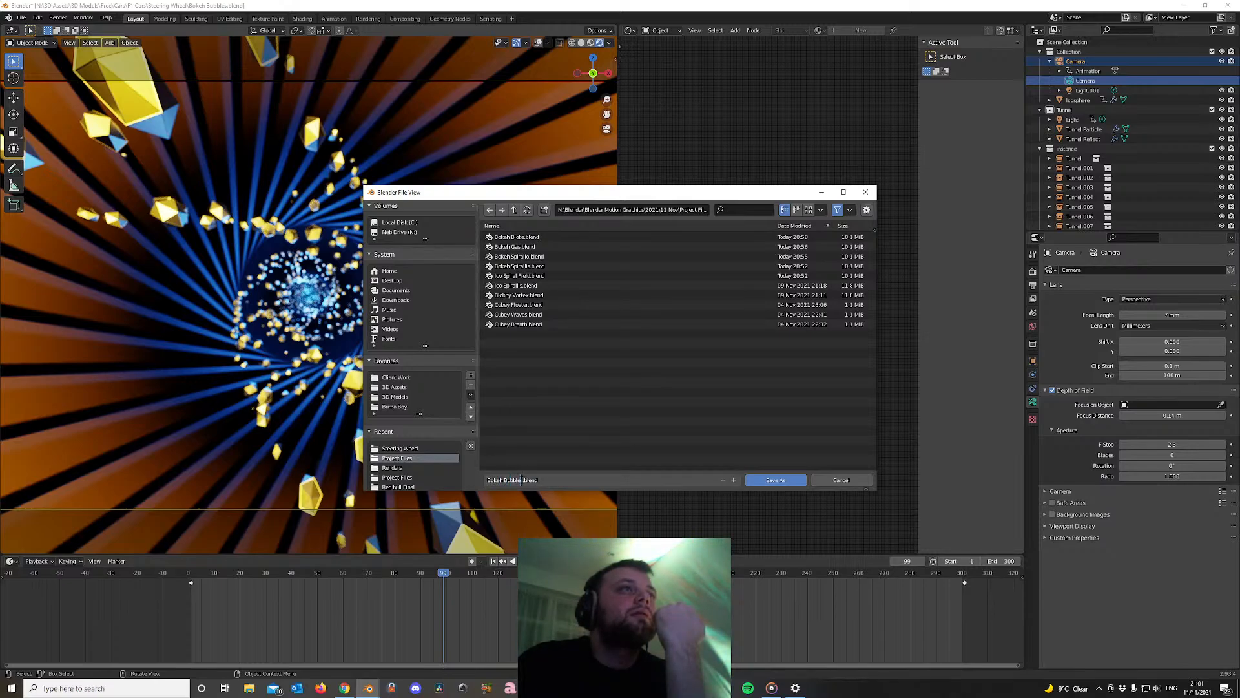
pyautogui.moveTo(522, 480); pyautogui.dragTo(479, 480)
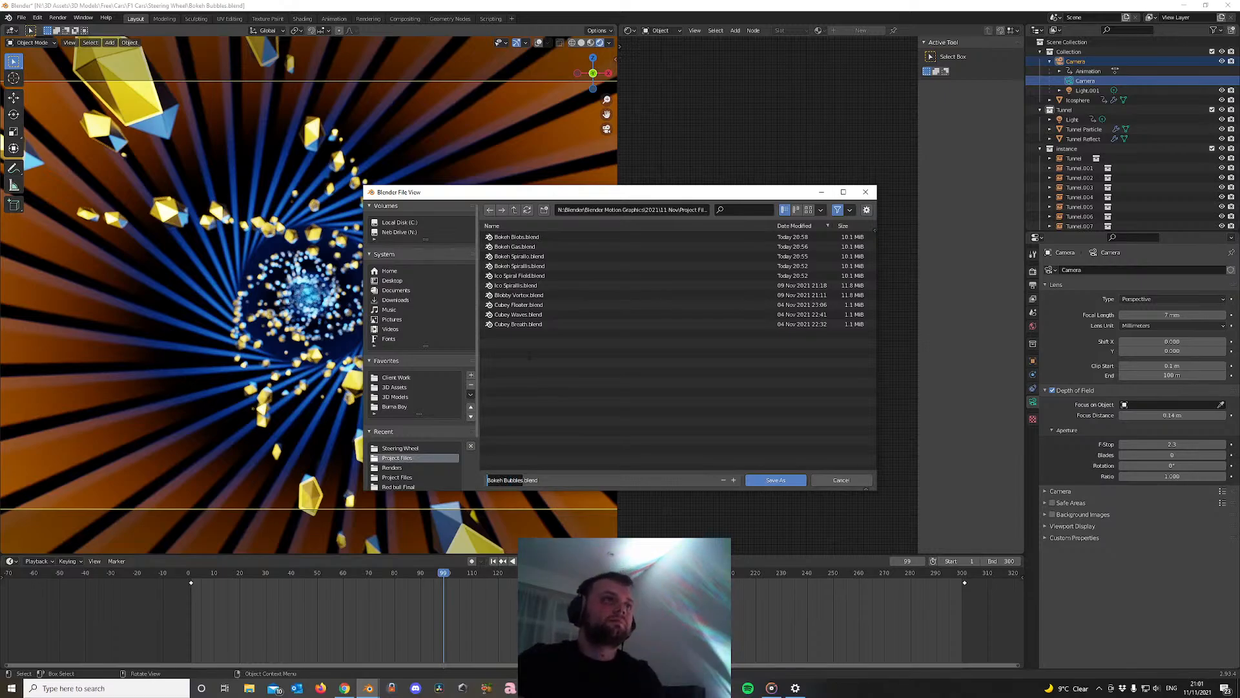
pyautogui.write('Ic')
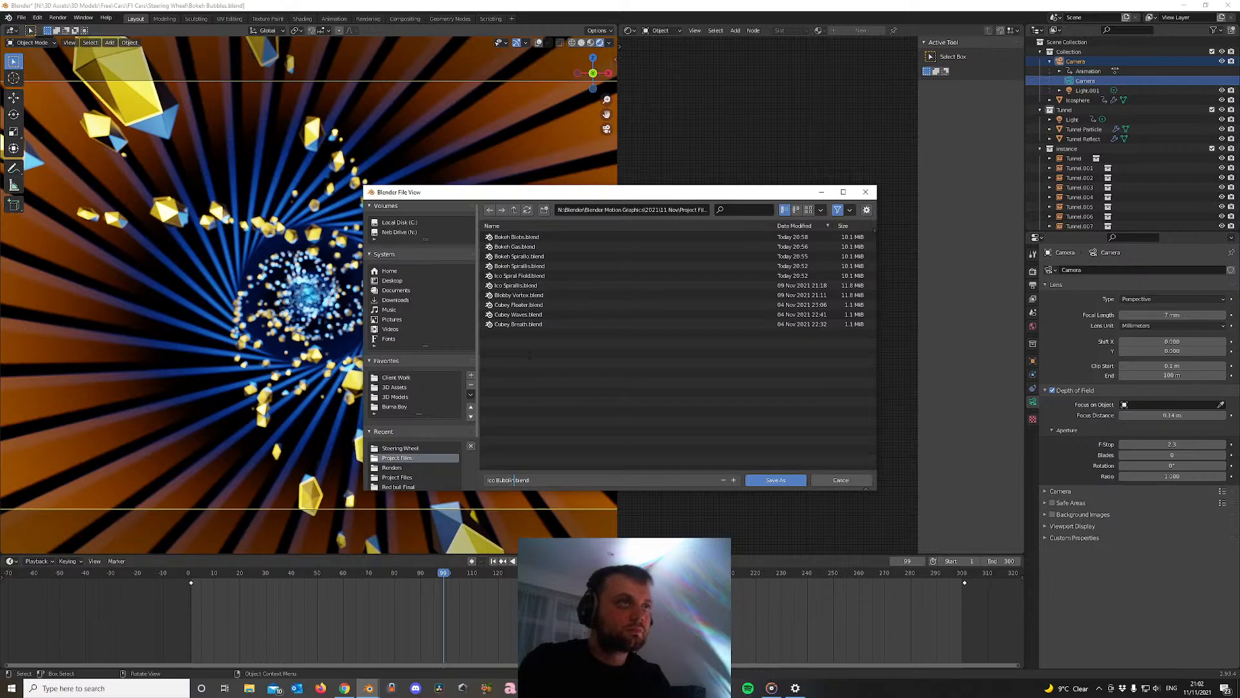
pyautogui.click(530, 357)
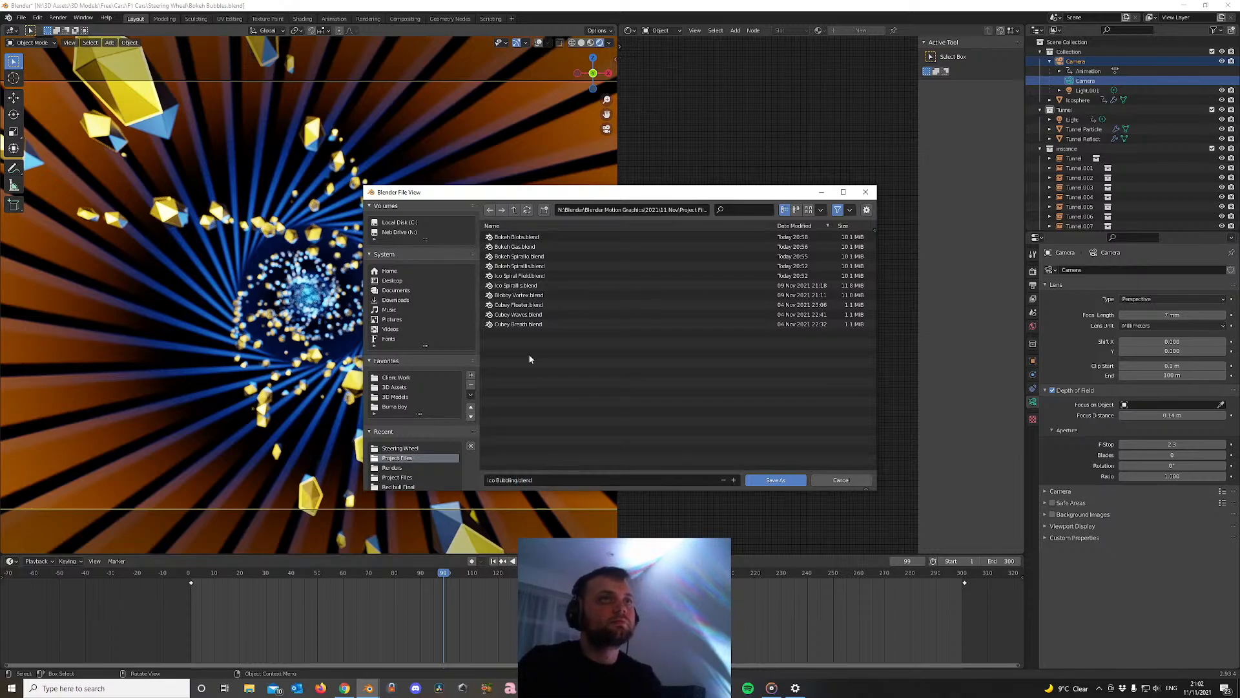
pyautogui.click(776, 479)
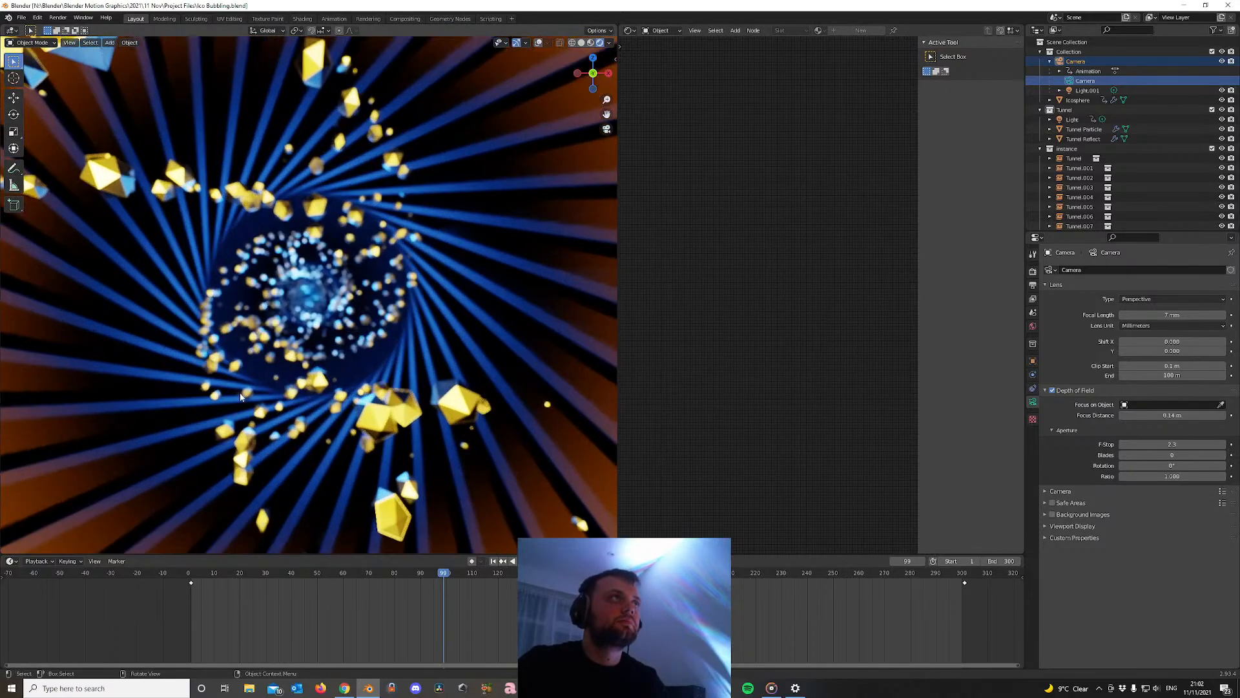
# Play the animation in the viewport and render frame 227 to check the look
pyautogui.press('space')
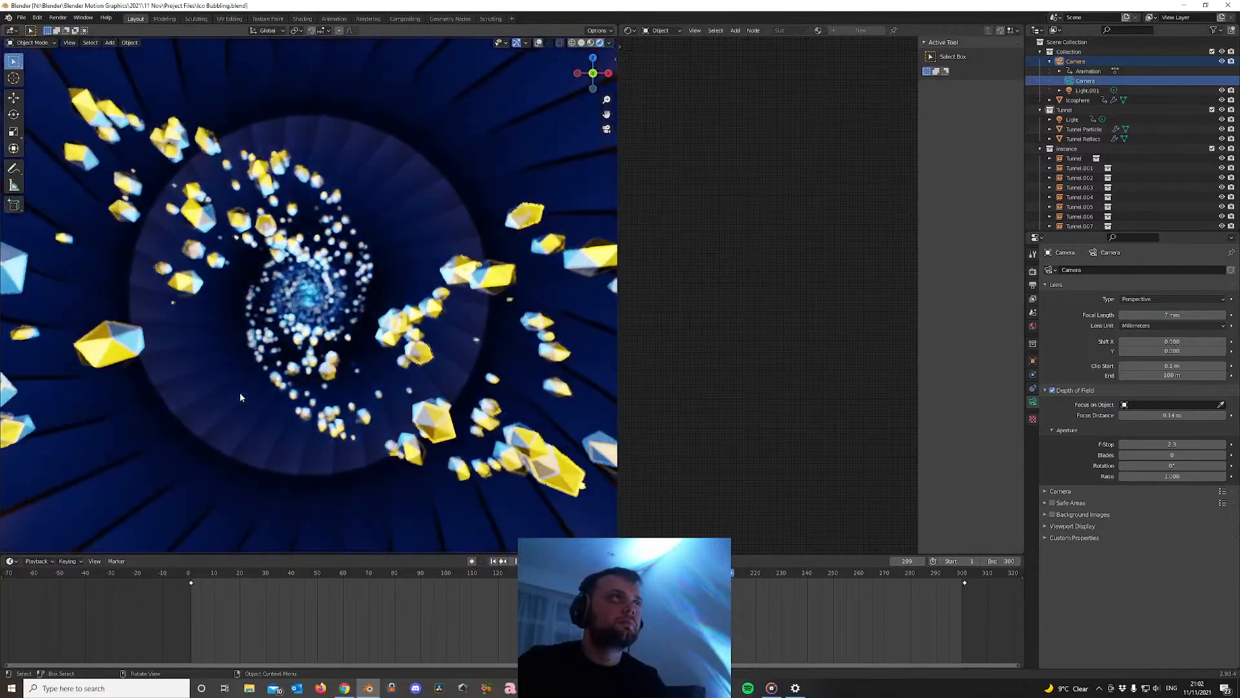
pyautogui.press('F12')
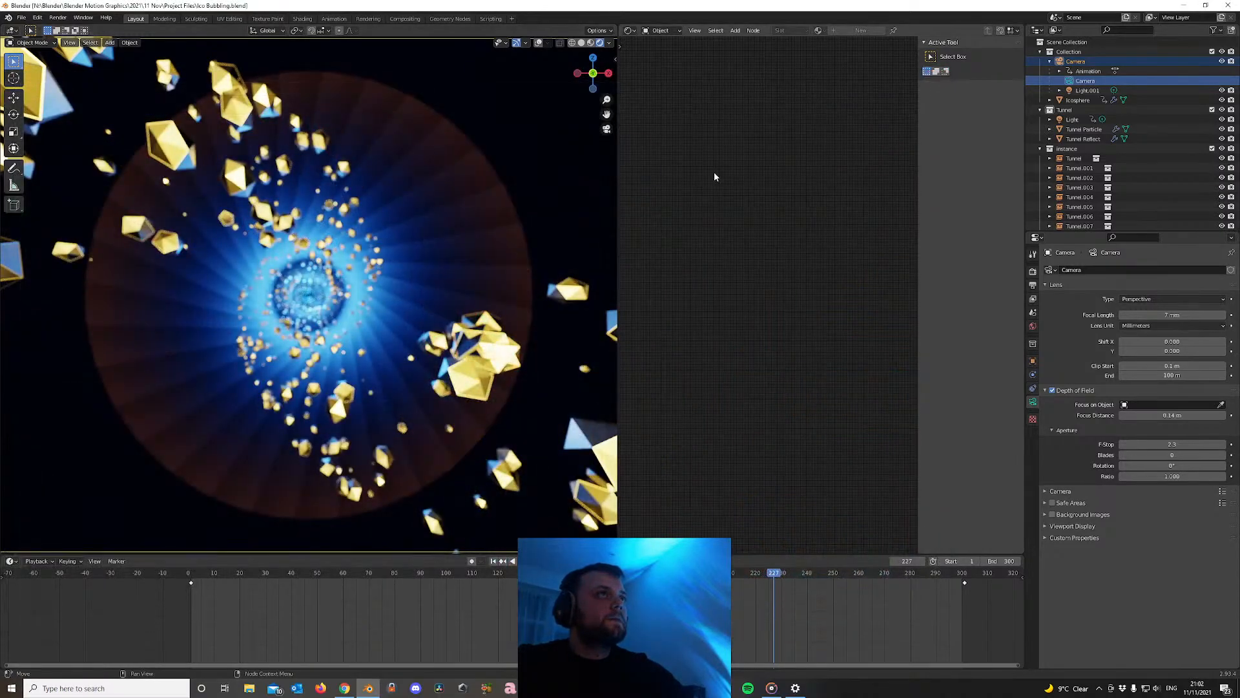
pyautogui.click(938, 77)
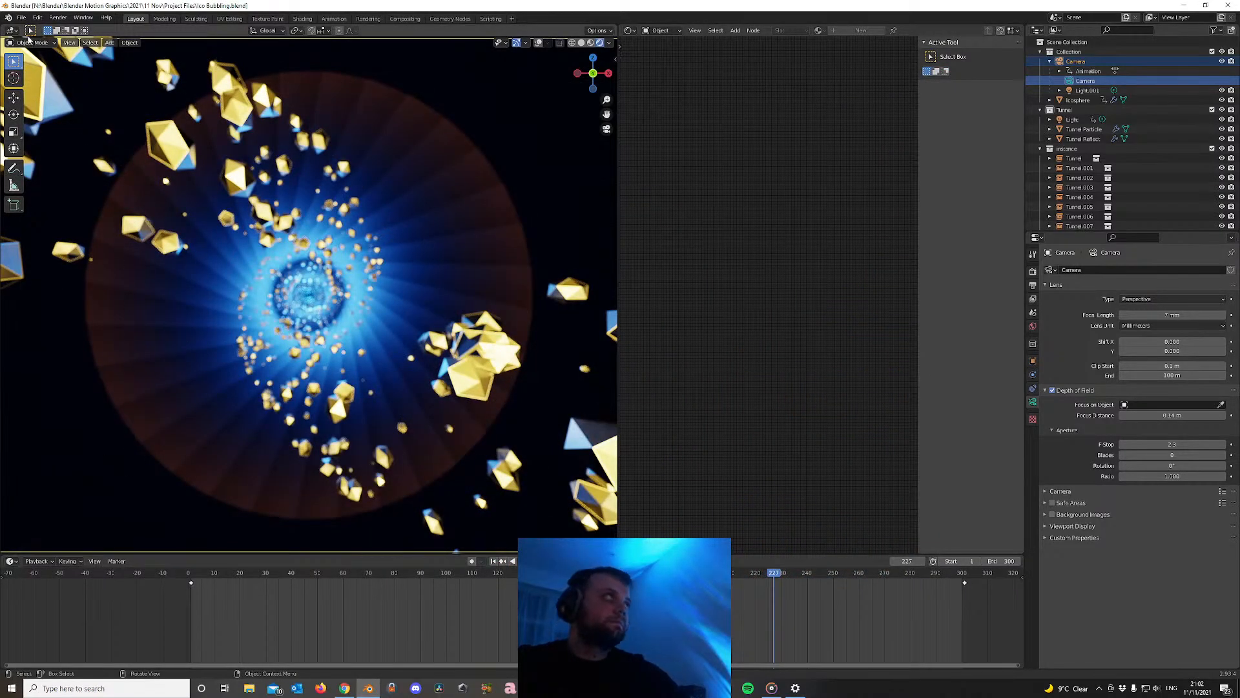
# Examine the tunnel walls and spiralling crystals inside and around the camera frame at several zoom levels
pyautogui.scroll(-4, 292, 325)
pyautogui.scroll(4, 292, 324)
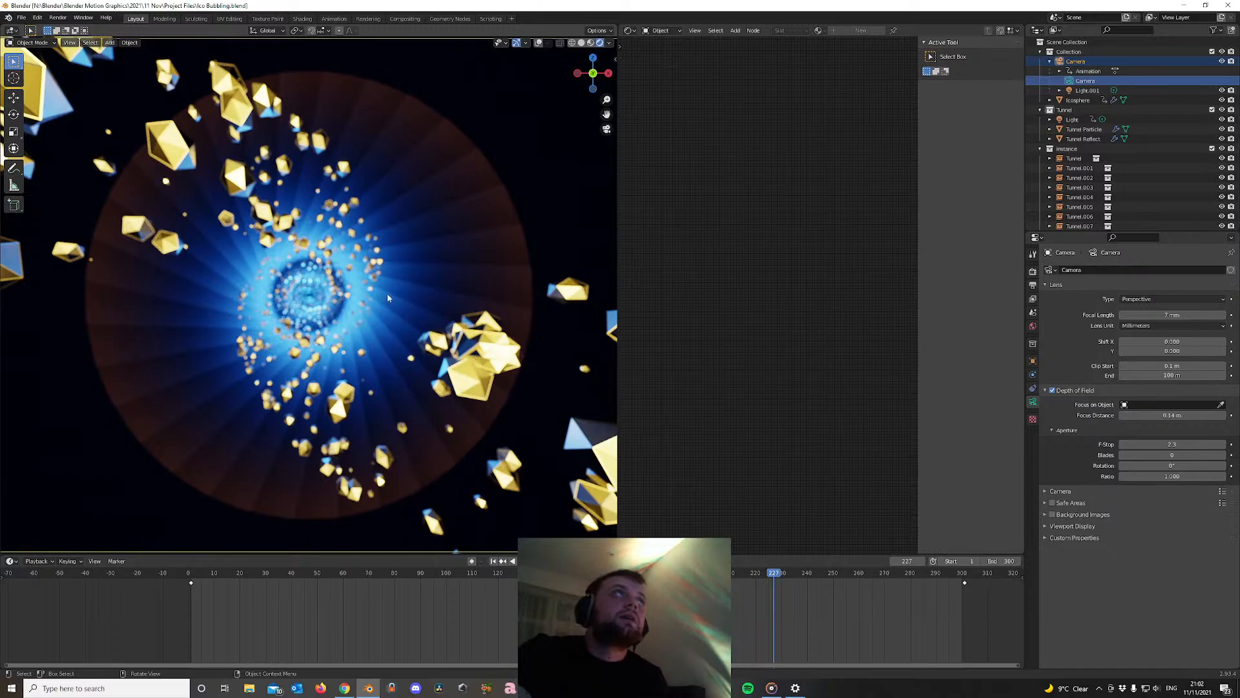
pyautogui.click(385, 327)
pyautogui.scroll(-1, 386, 327)
pyautogui.scroll(1, 385, 328)
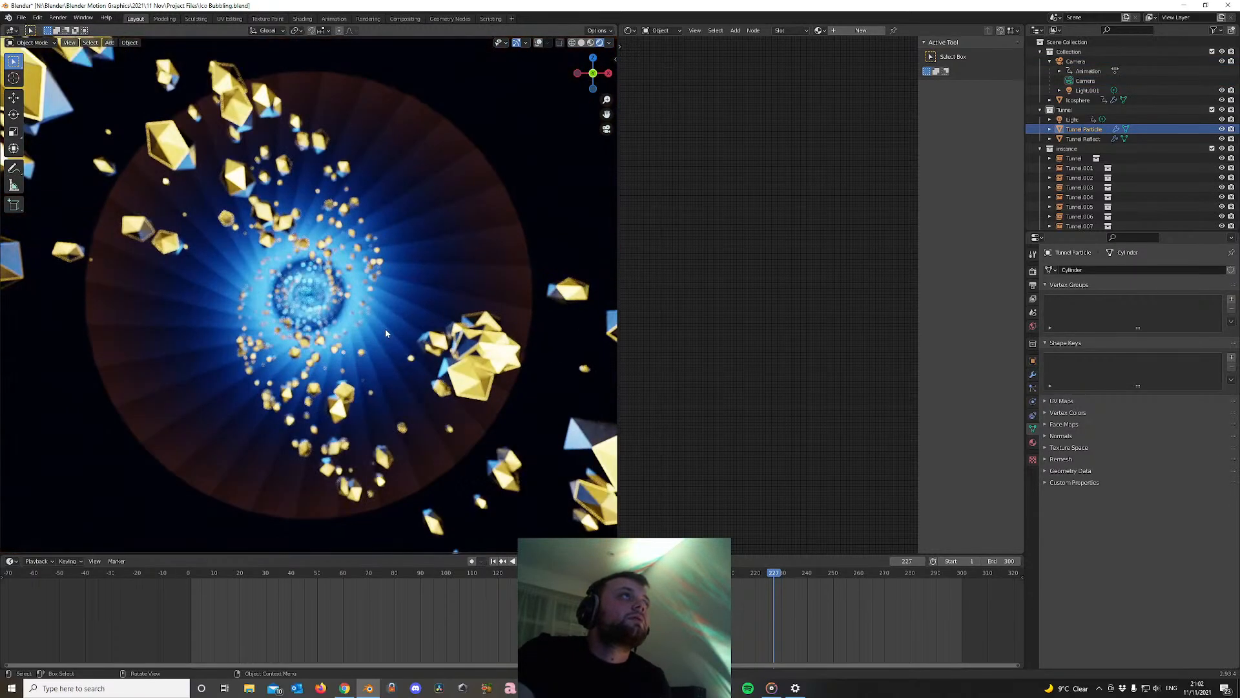
pyautogui.scroll(-3, 385, 329)
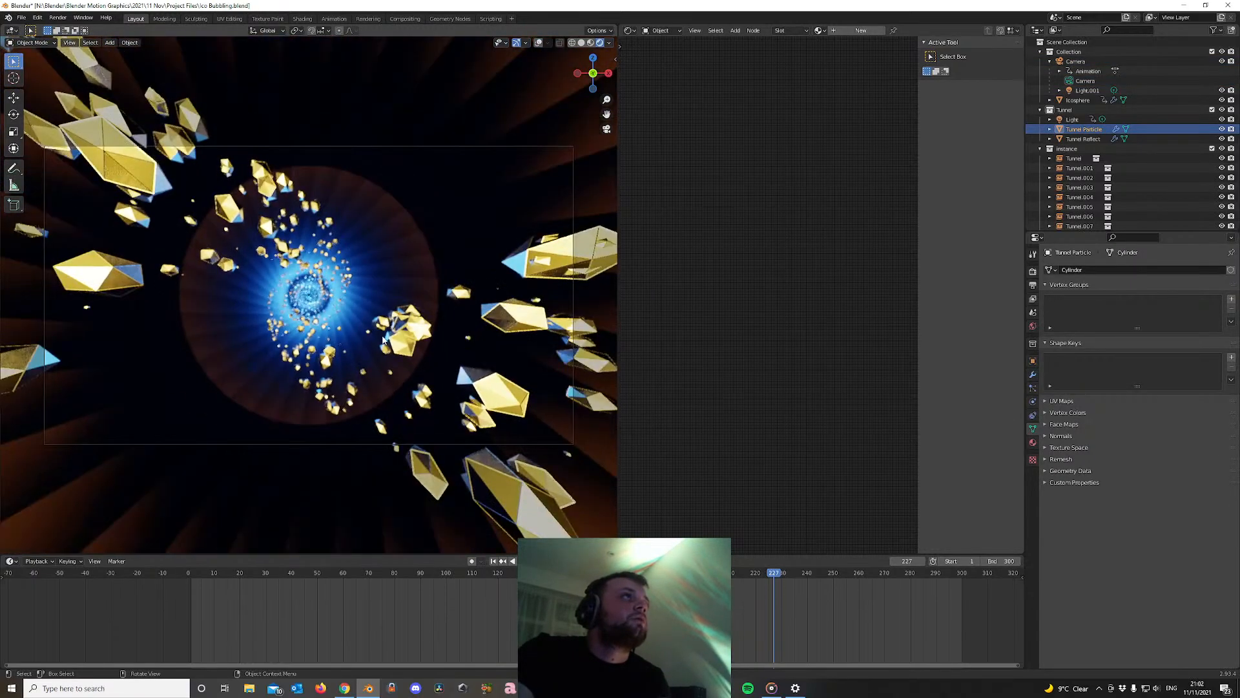
pyautogui.scroll(-3, 386, 338)
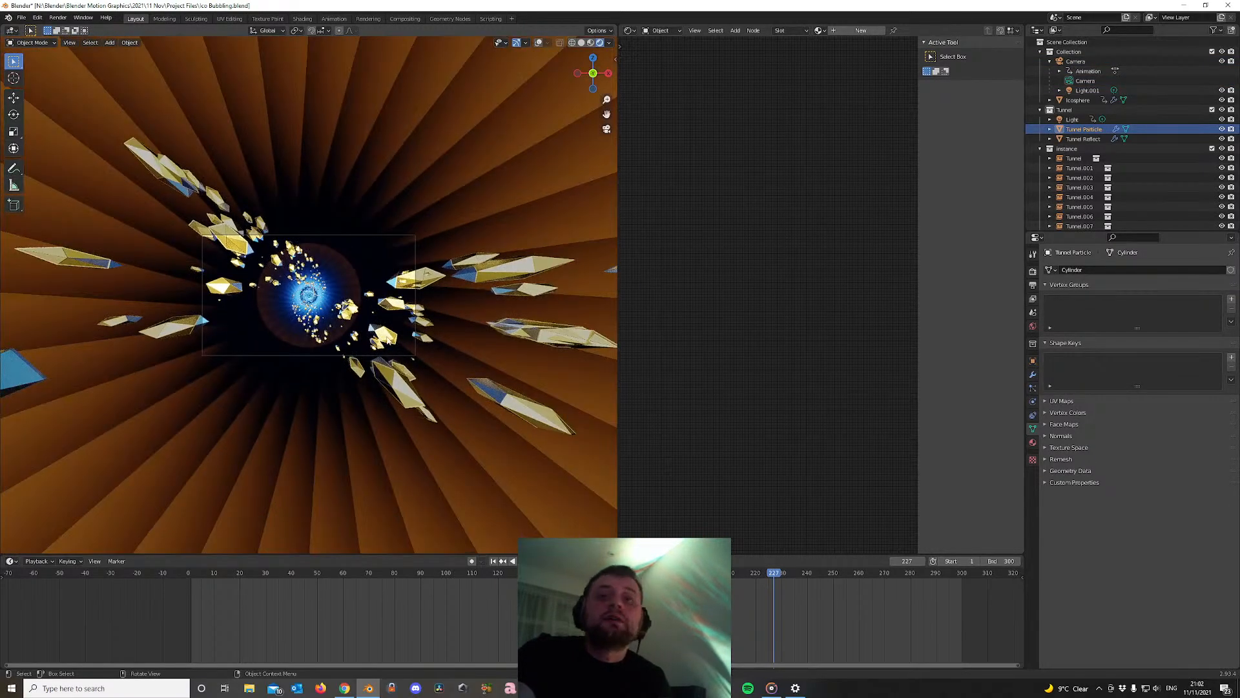
pyautogui.scroll(5, 386, 338)
pyautogui.scroll(-2, 431, 327)
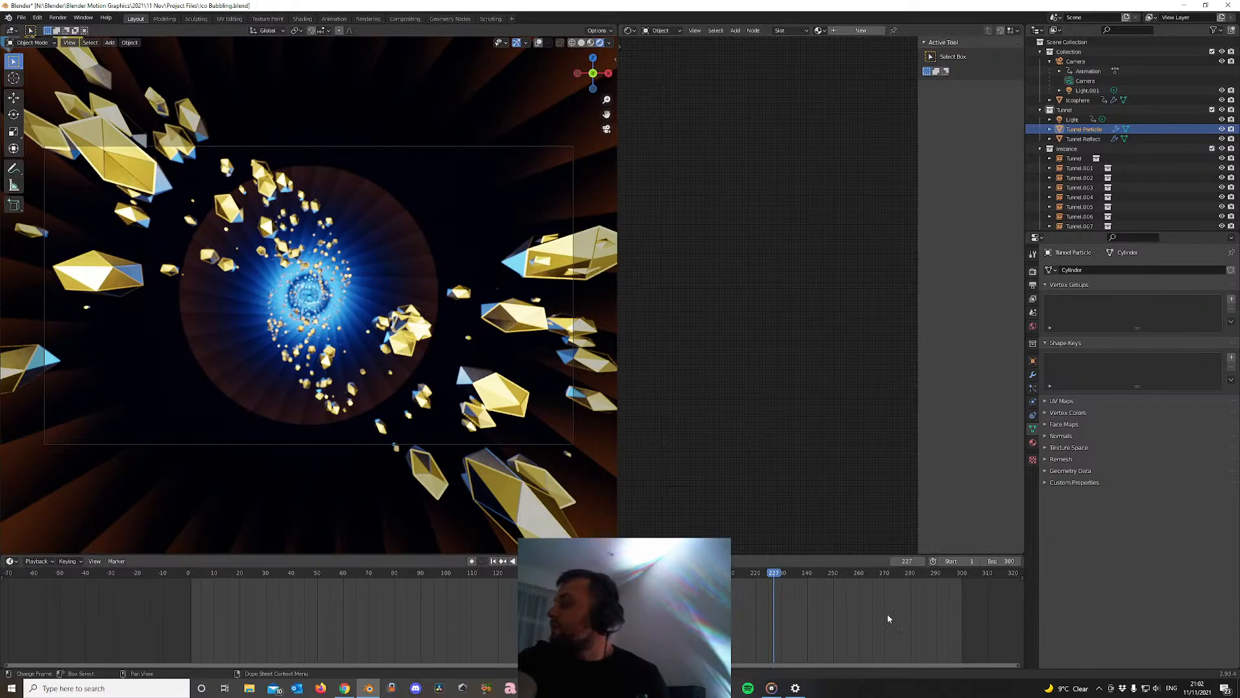
# Switch to OBS and stop the live stream
pyautogui.moveTo(771, 687)
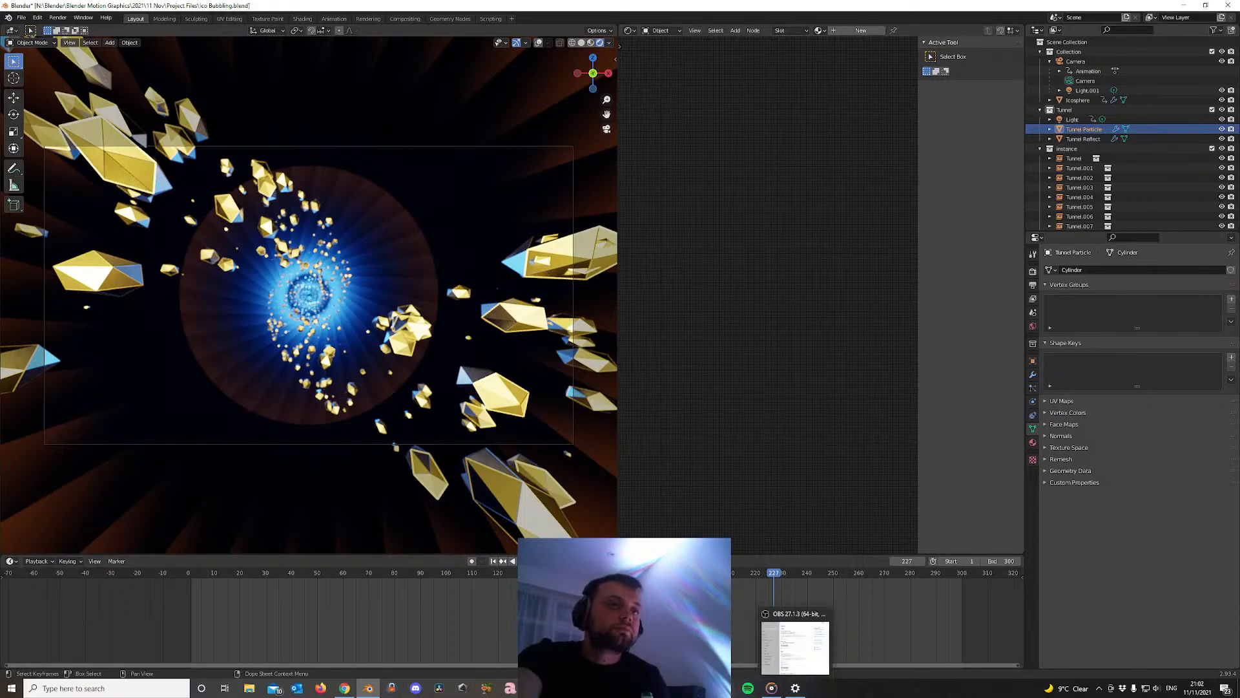
pyautogui.click(795, 688)
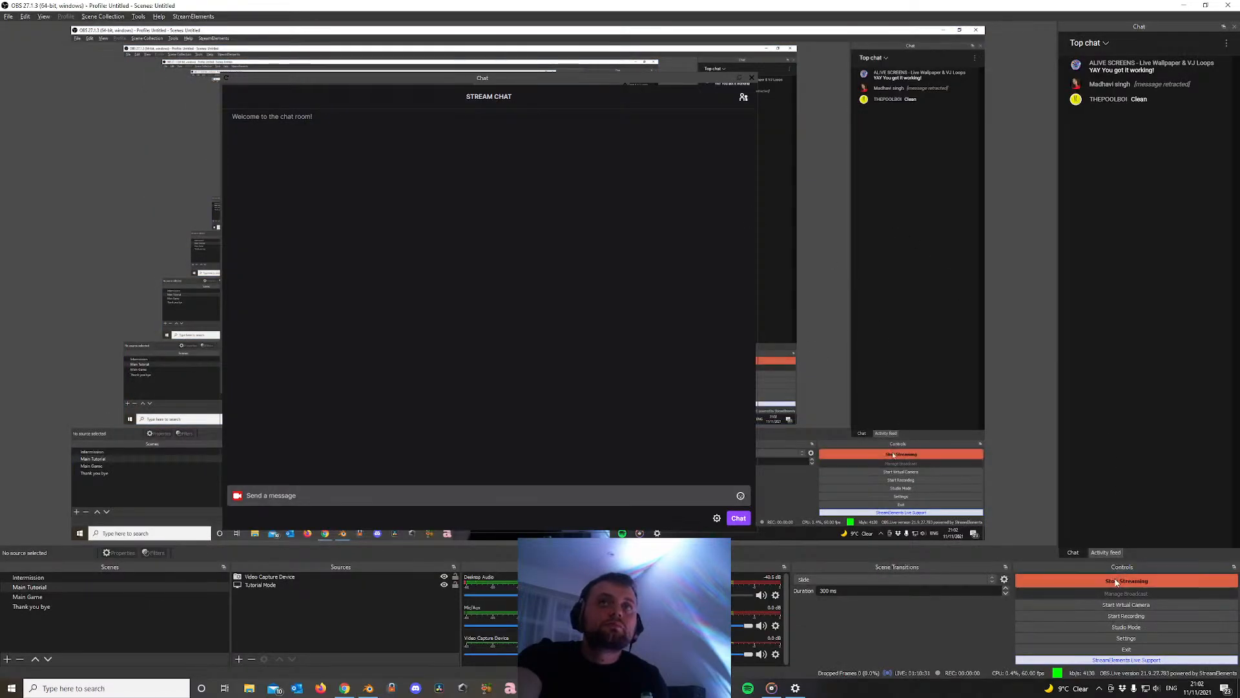
pyautogui.click(1116, 582)
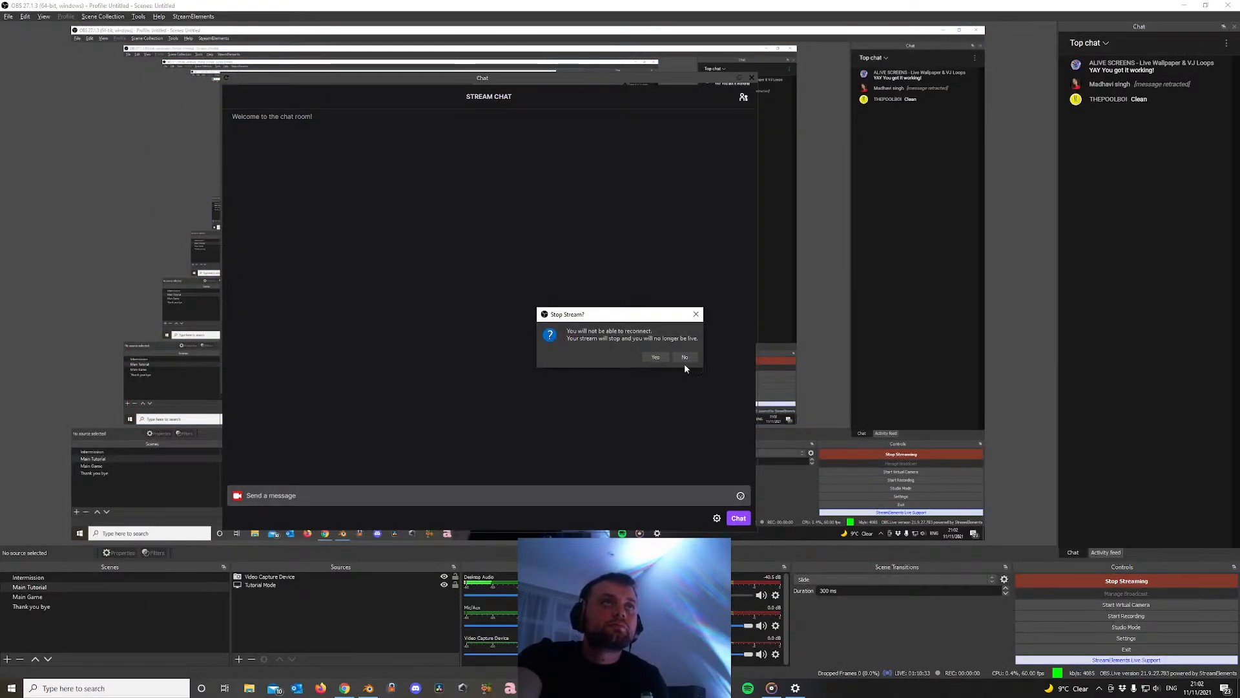